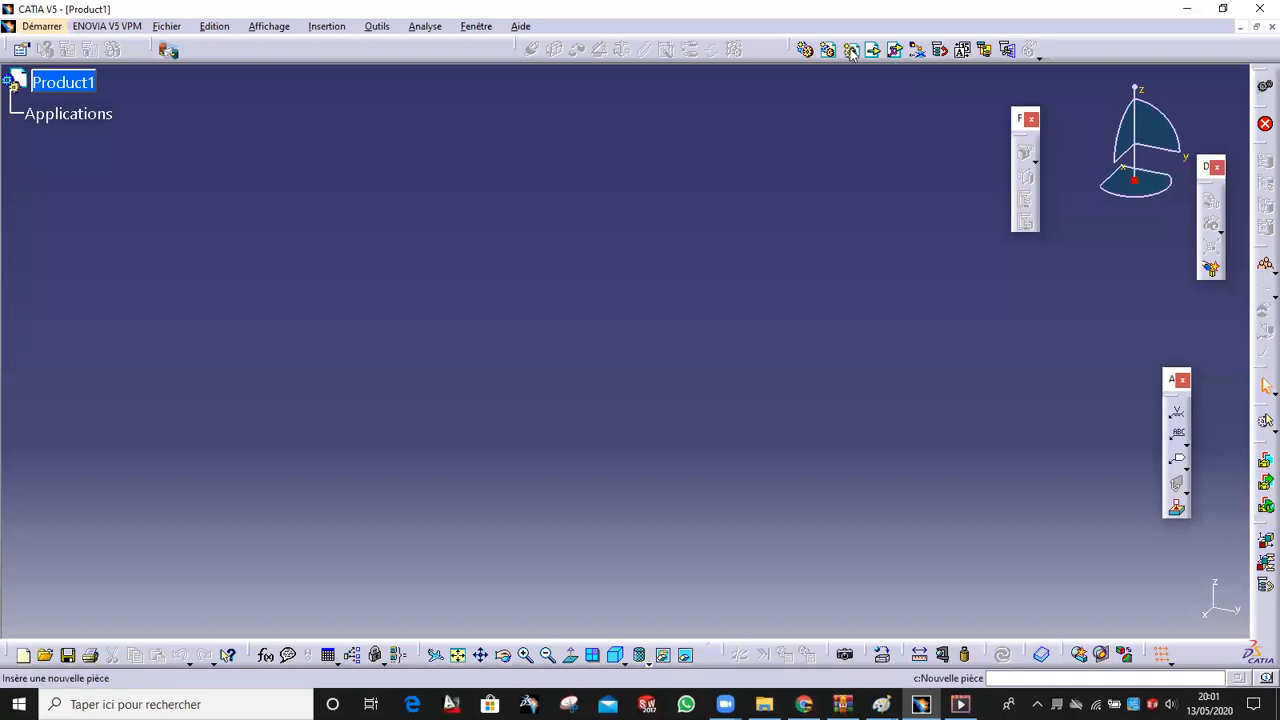
# Insert fifteen new parts into Product1, accepting the option to define a new origin point for each additional part
pyautogui.click(851, 52)
pyautogui.click(66, 82)
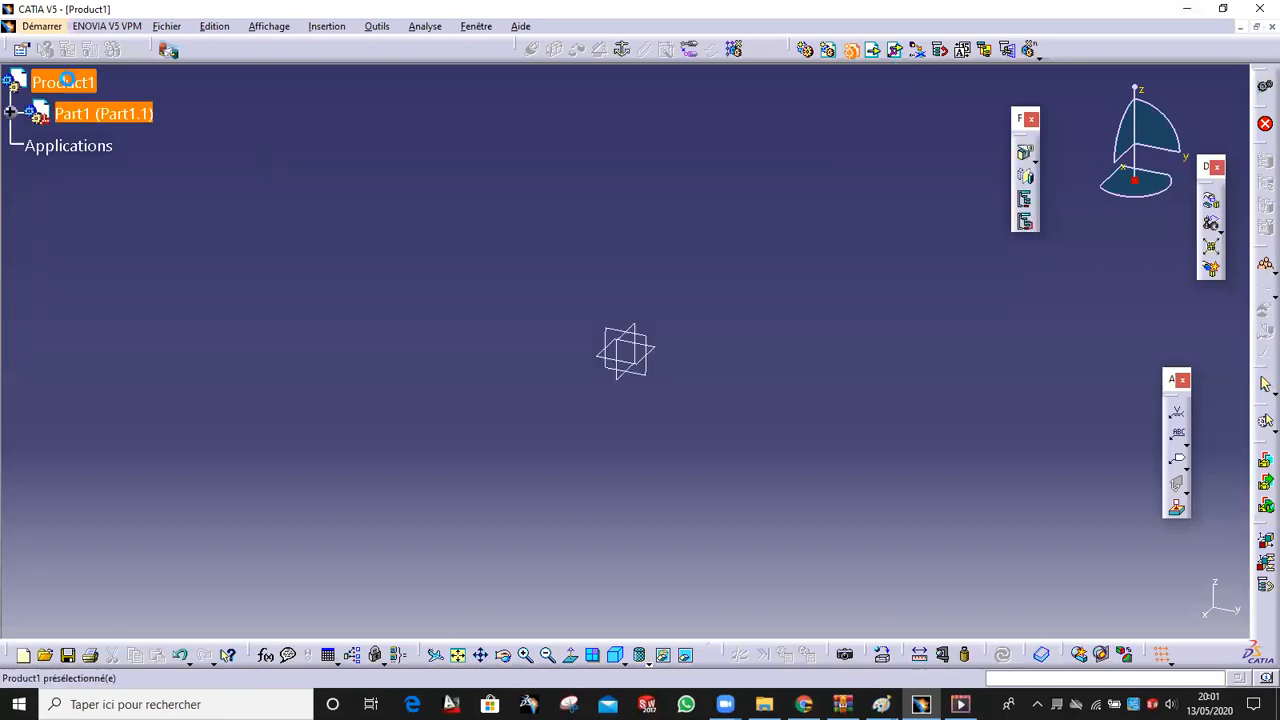
pyautogui.click(75, 83)
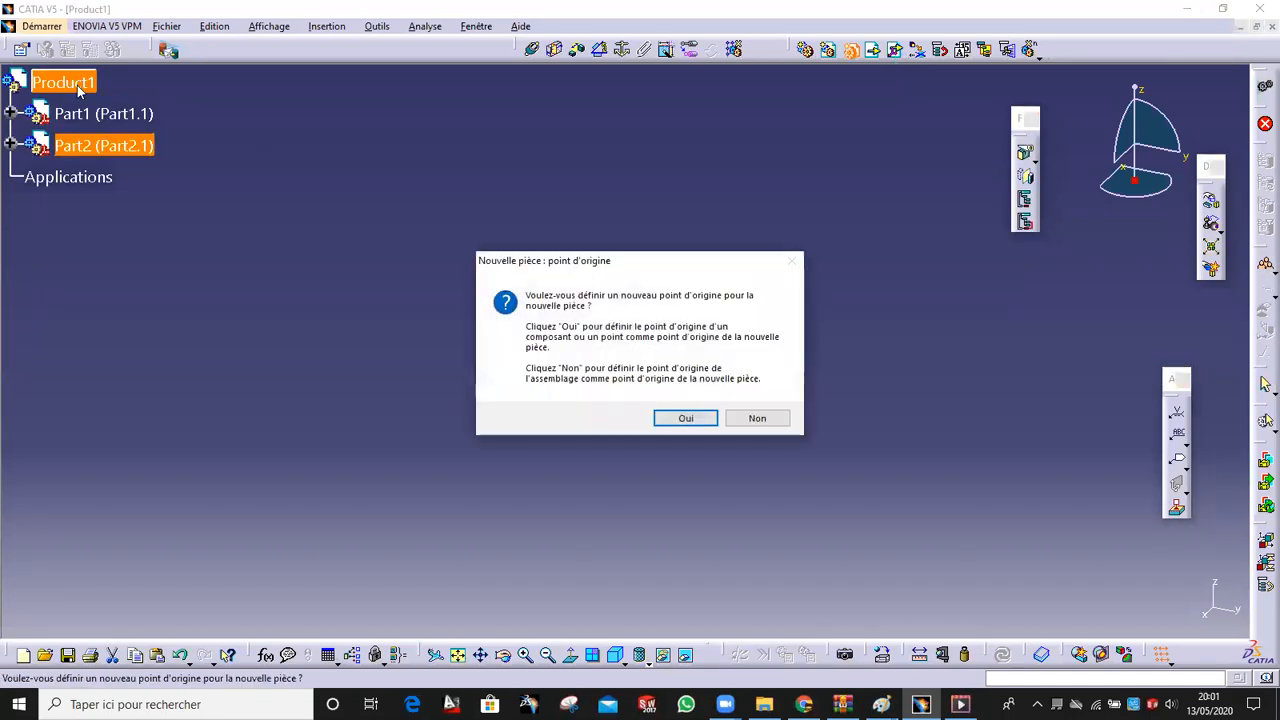
pyautogui.press('Return')
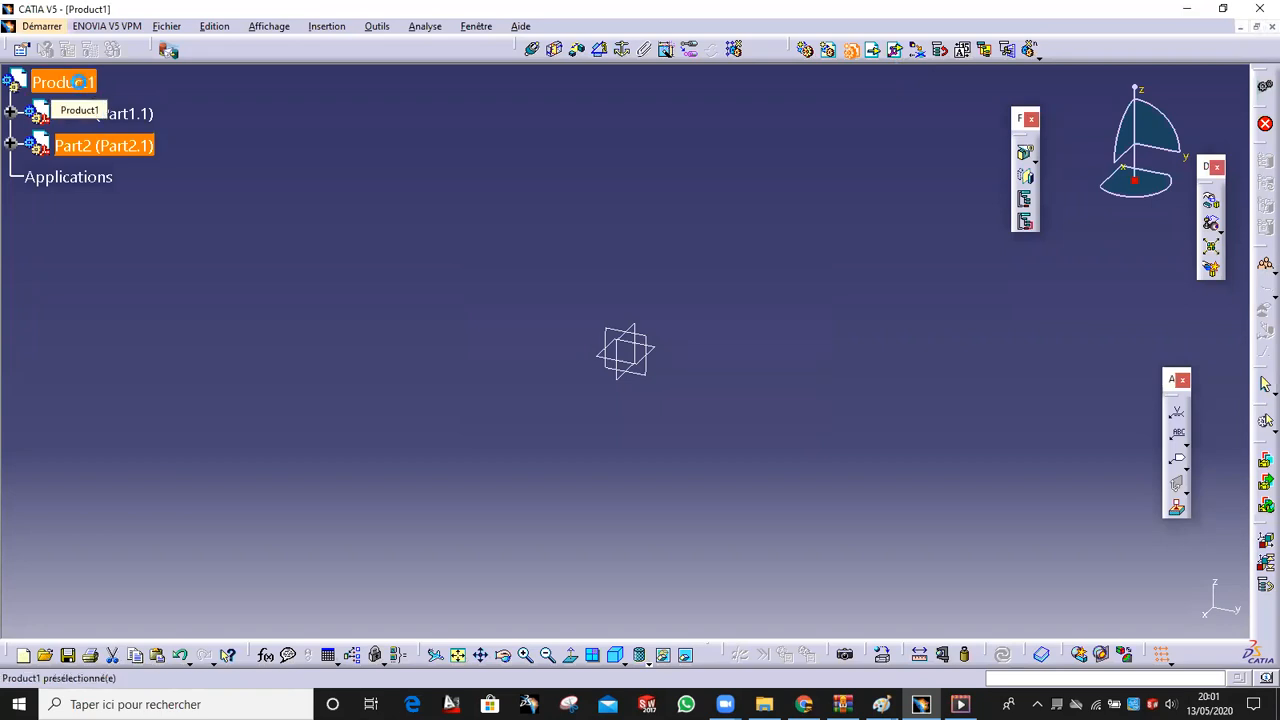
pyautogui.click(75, 83)
pyautogui.press('Return')
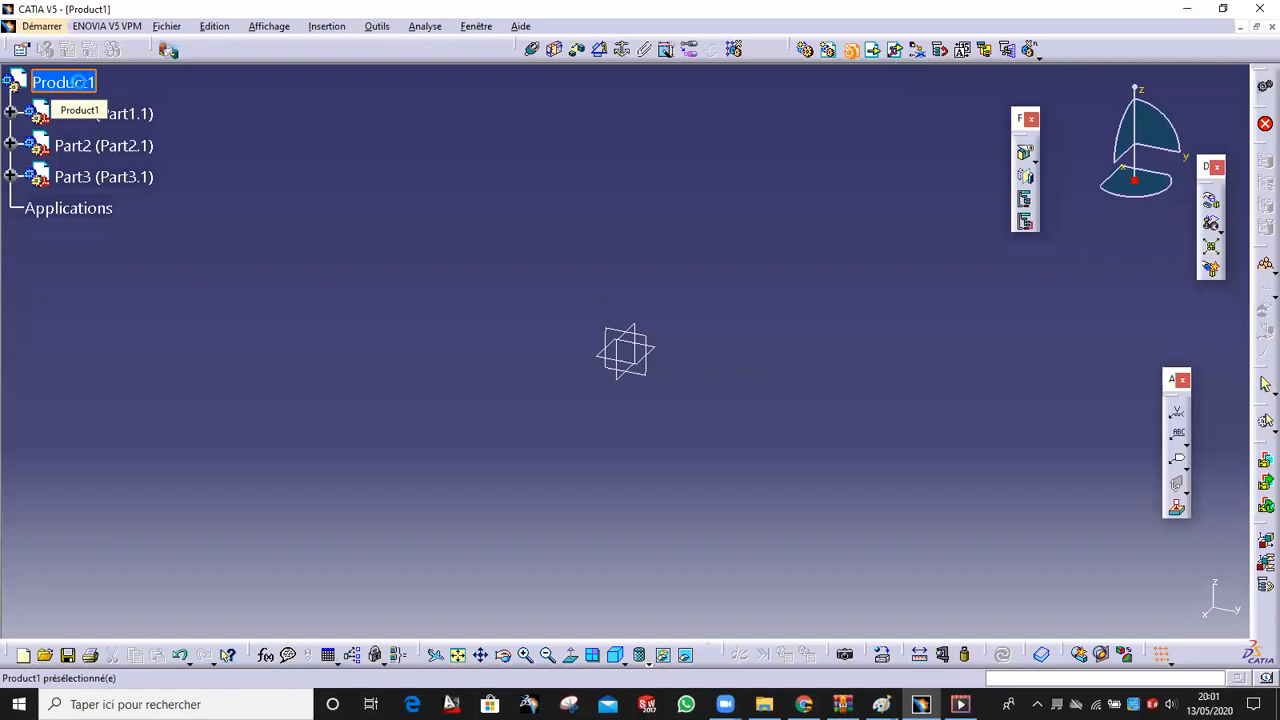
pyautogui.click(78, 82)
pyautogui.press('Return')
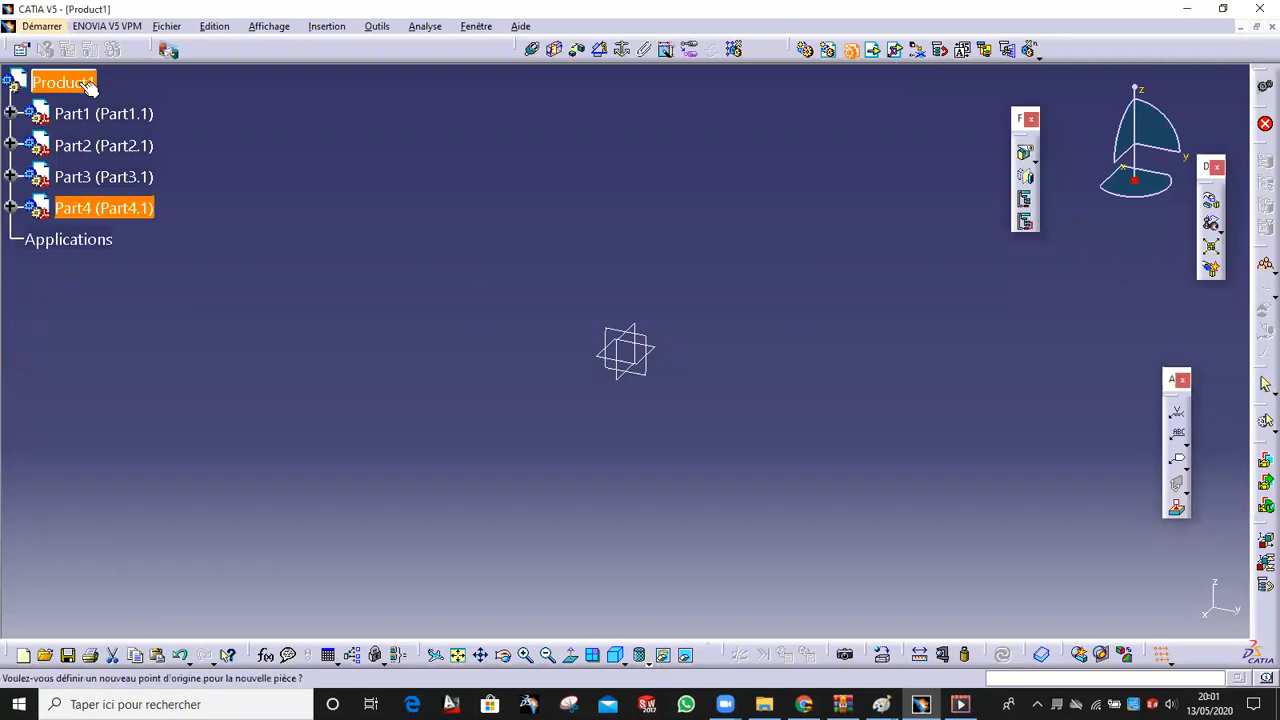
pyautogui.click(78, 82)
pyautogui.press('Return')
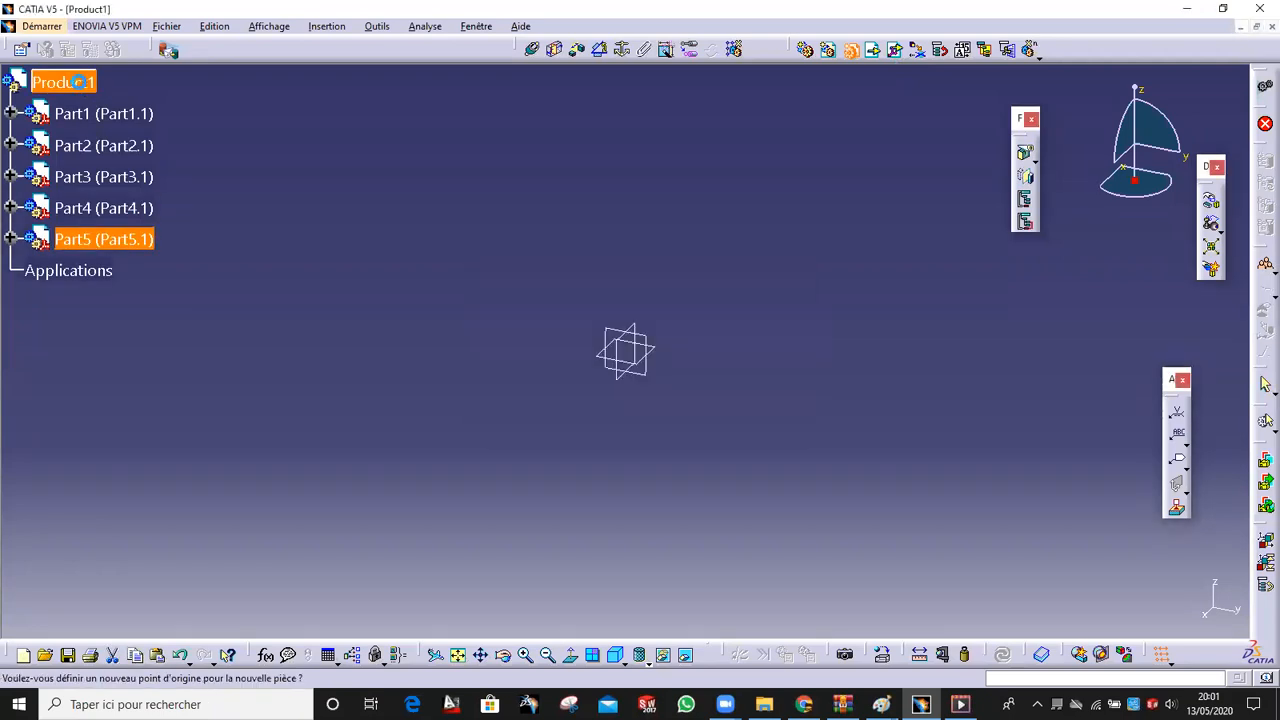
pyautogui.click(78, 82)
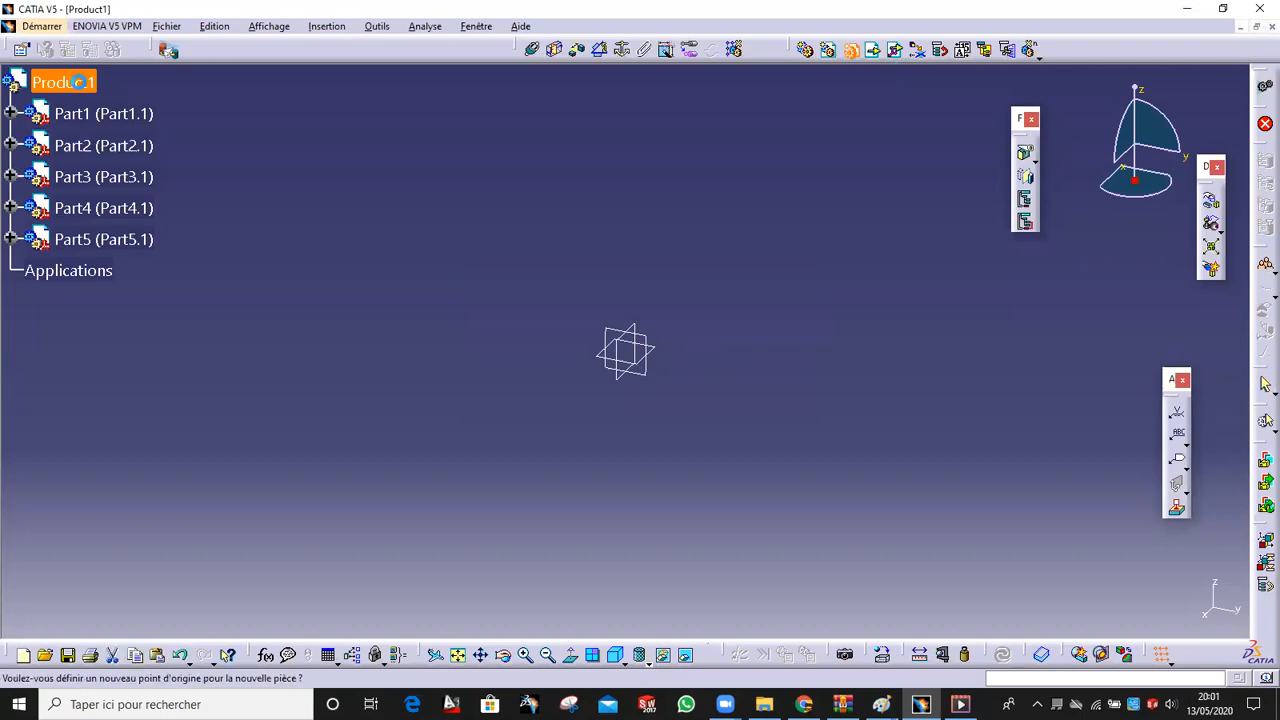
pyautogui.press('Return')
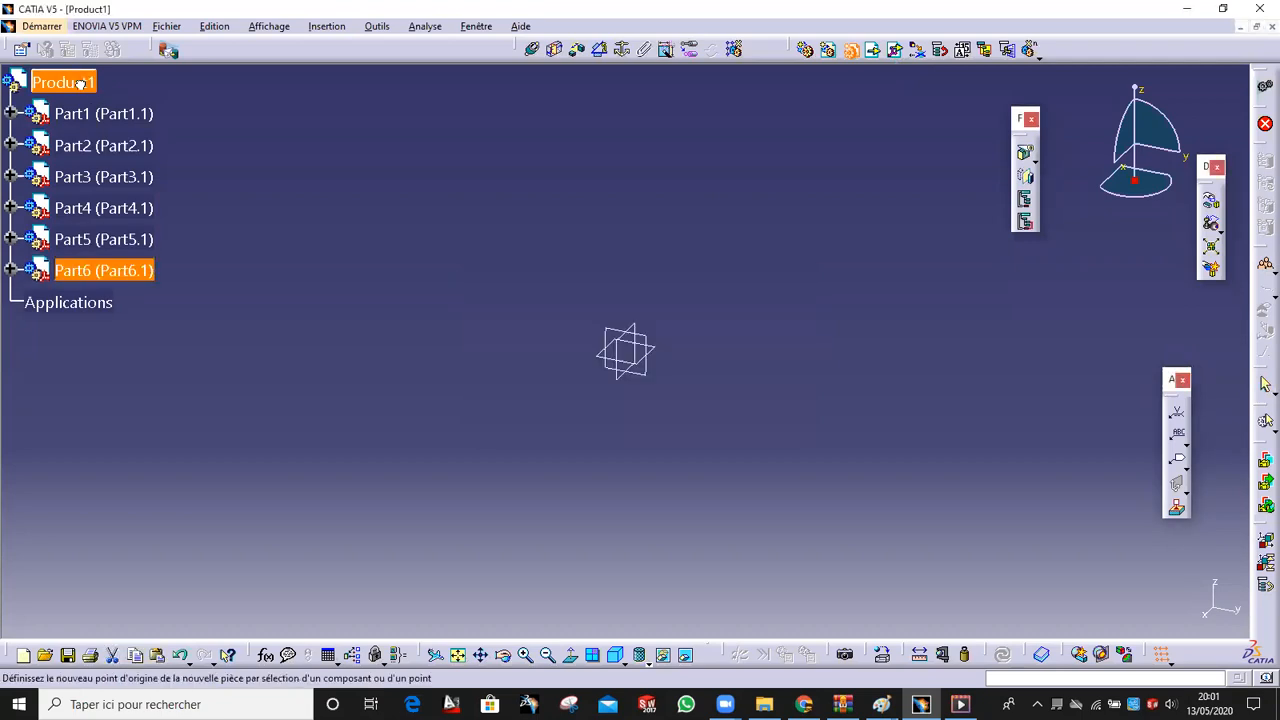
pyautogui.click(85, 83)
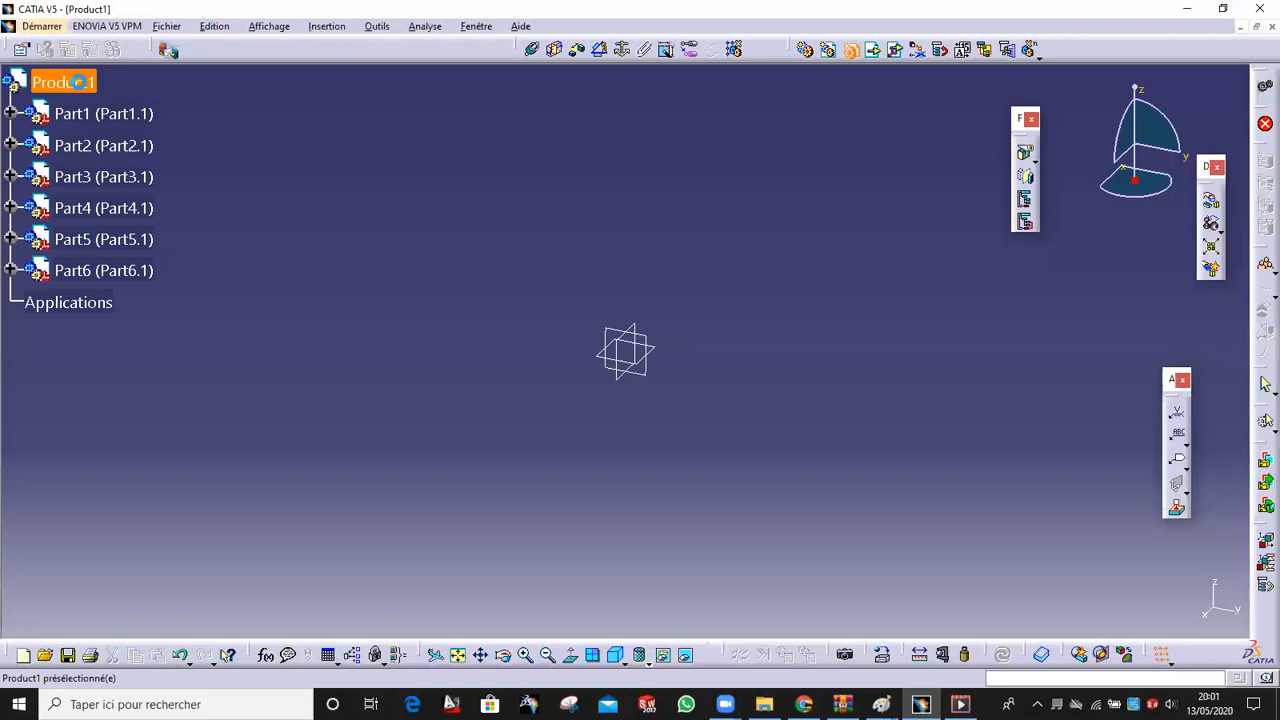
pyautogui.press('Return')
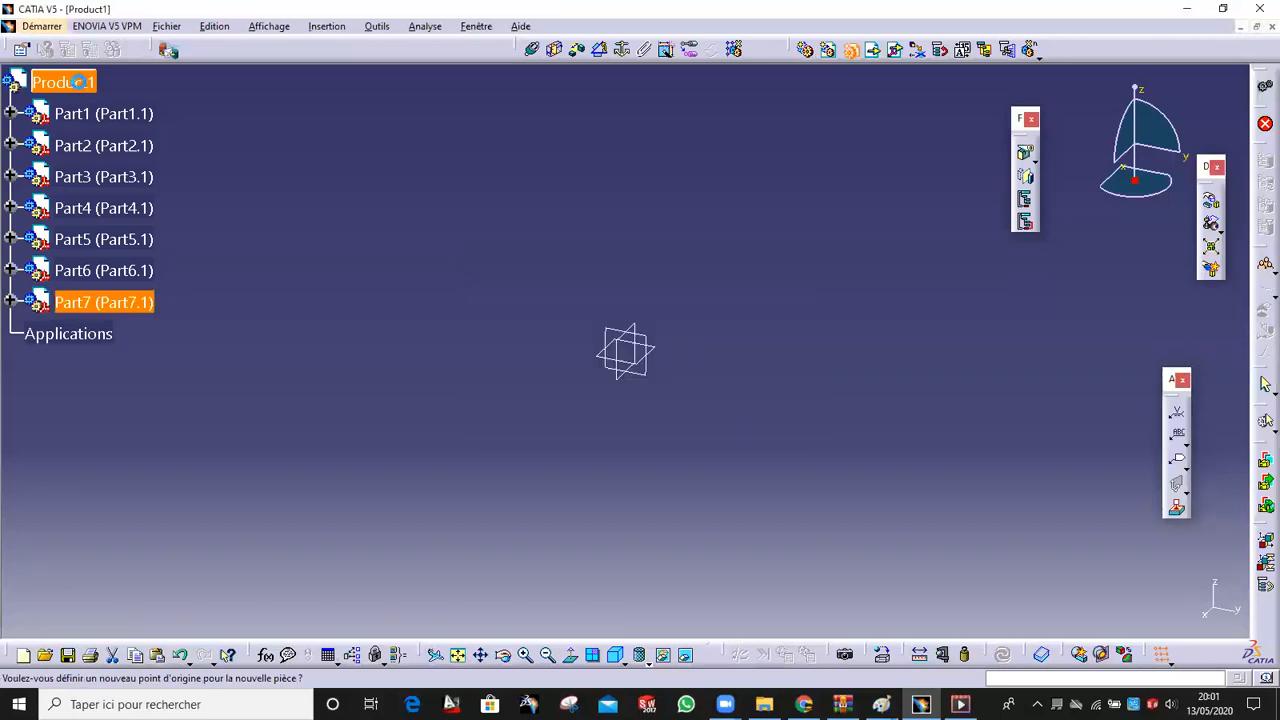
pyautogui.click(78, 83)
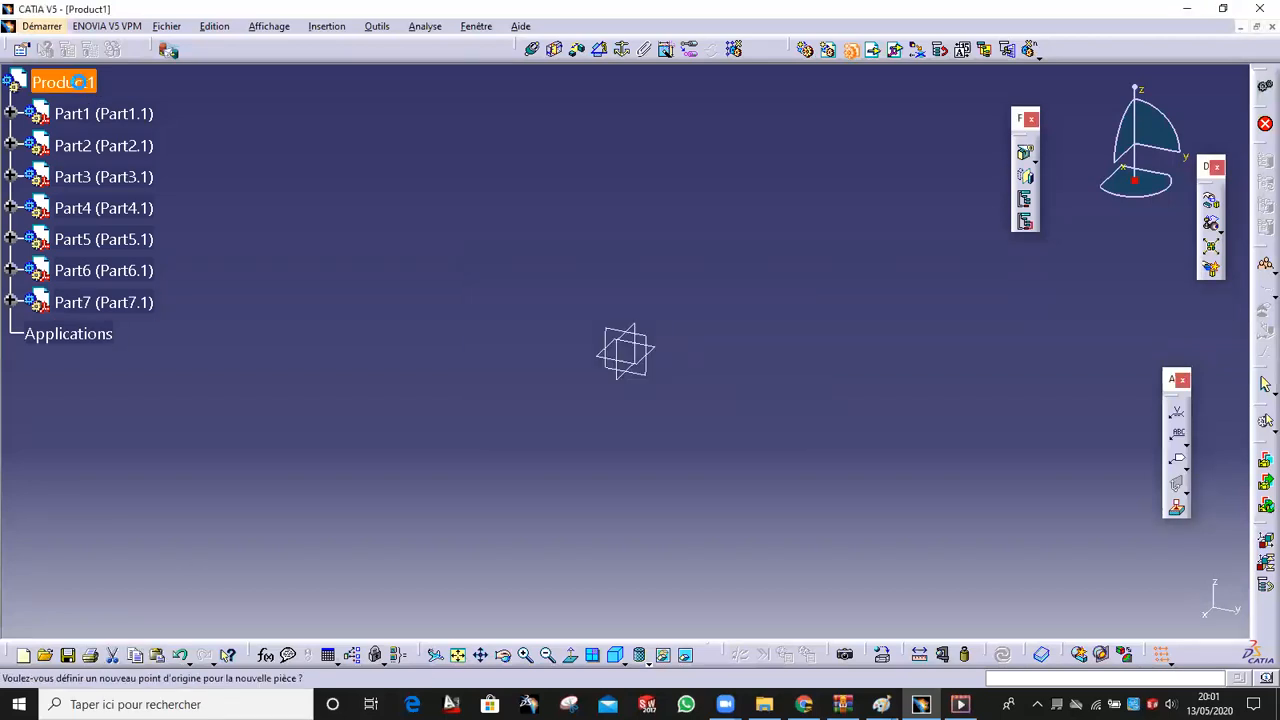
pyautogui.press('Return')
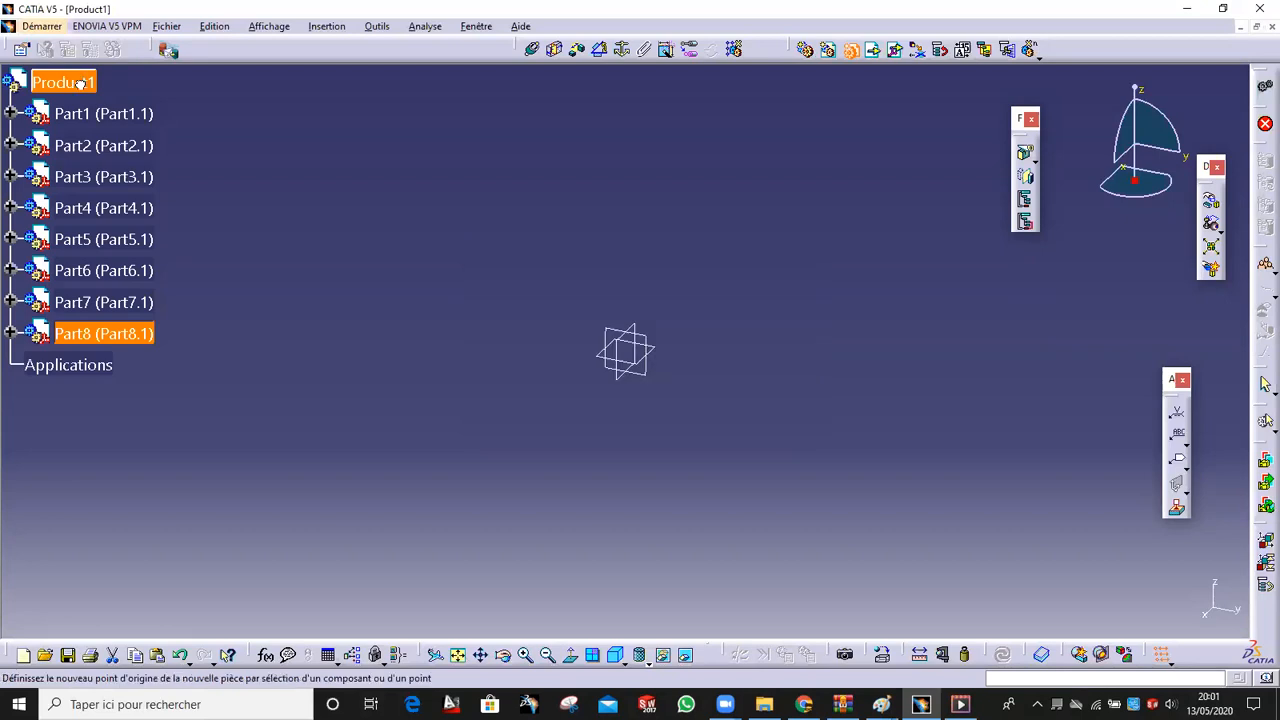
pyautogui.click(77, 83)
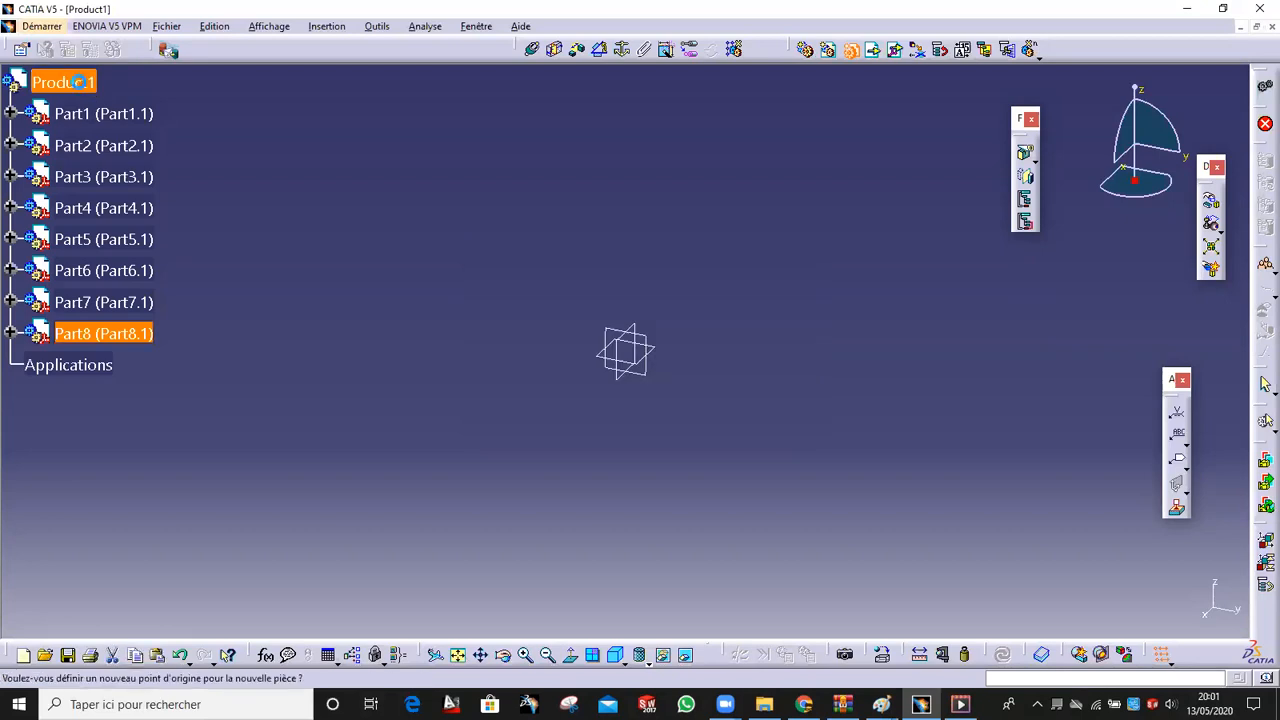
pyautogui.press('Return')
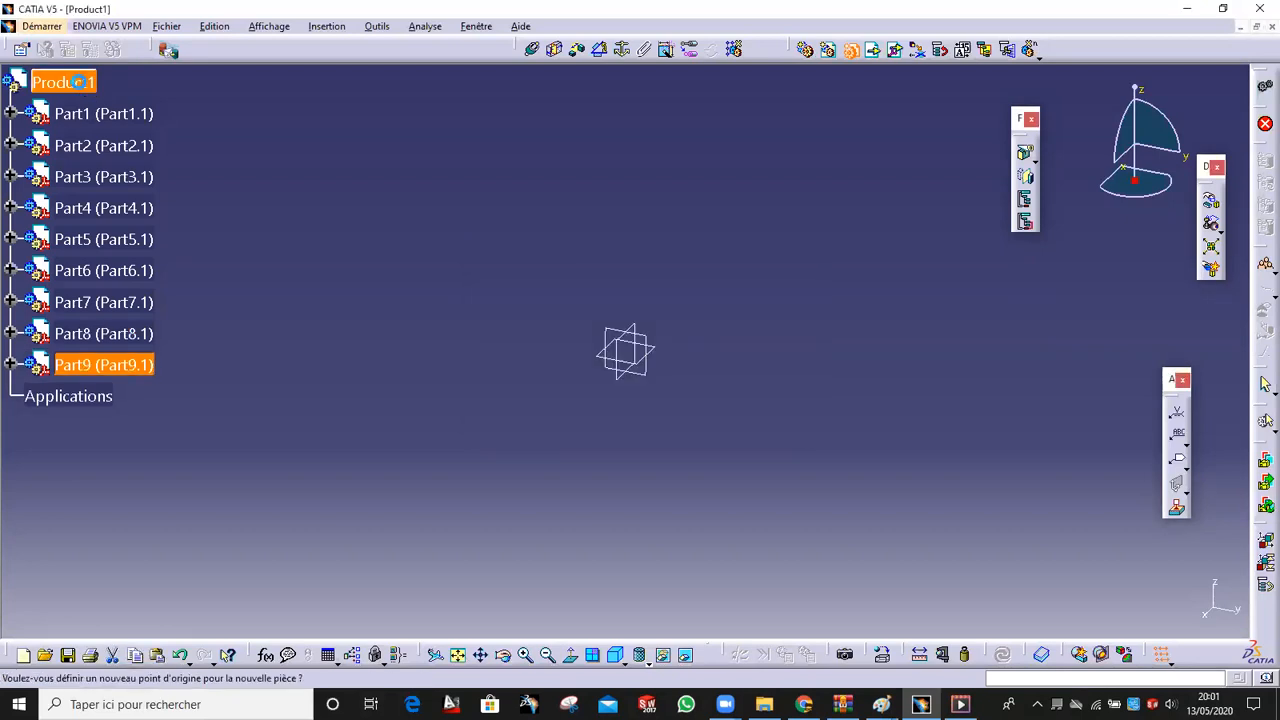
pyautogui.click(88, 84)
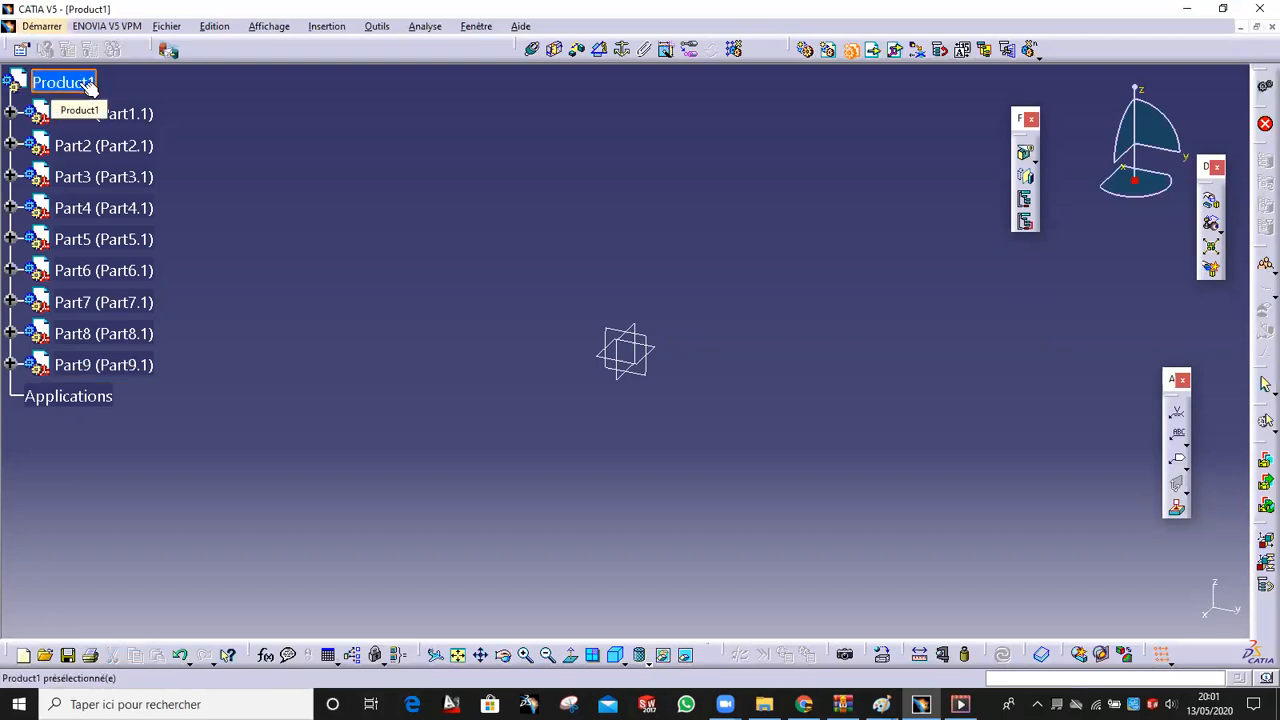
pyautogui.click(88, 84)
pyautogui.press('Return')
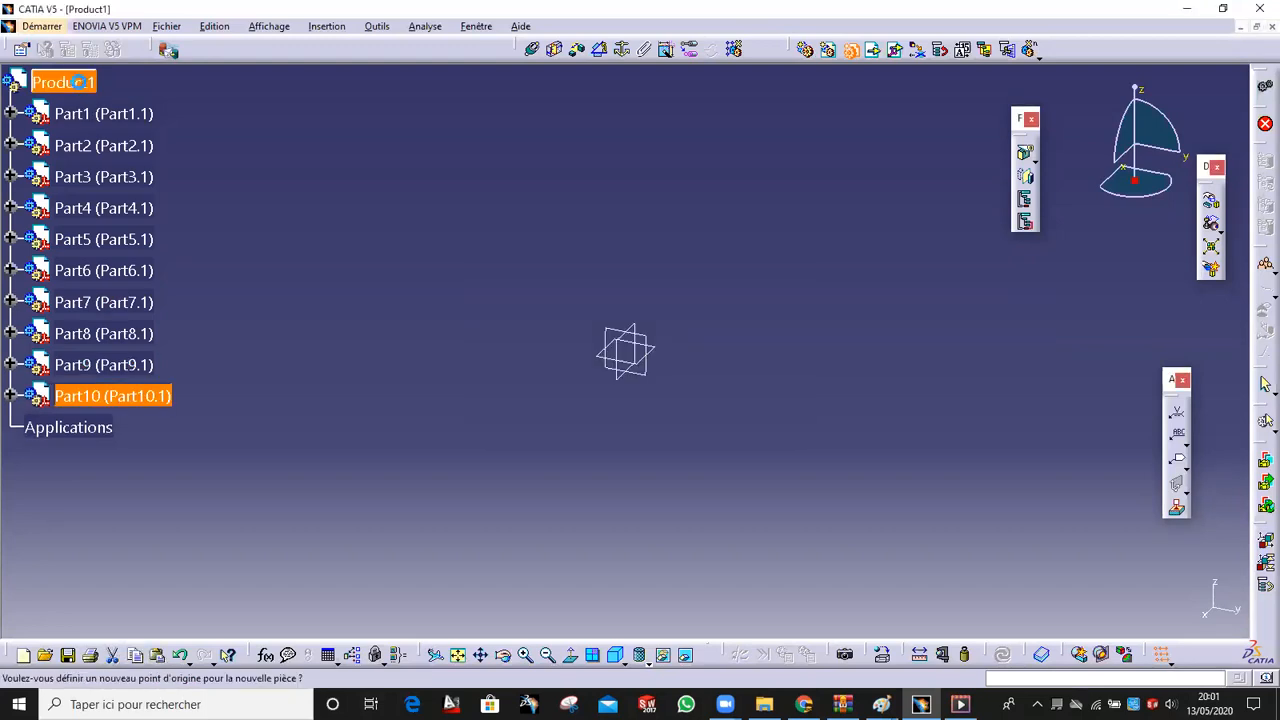
pyautogui.click(79, 82)
pyautogui.click(79, 82)
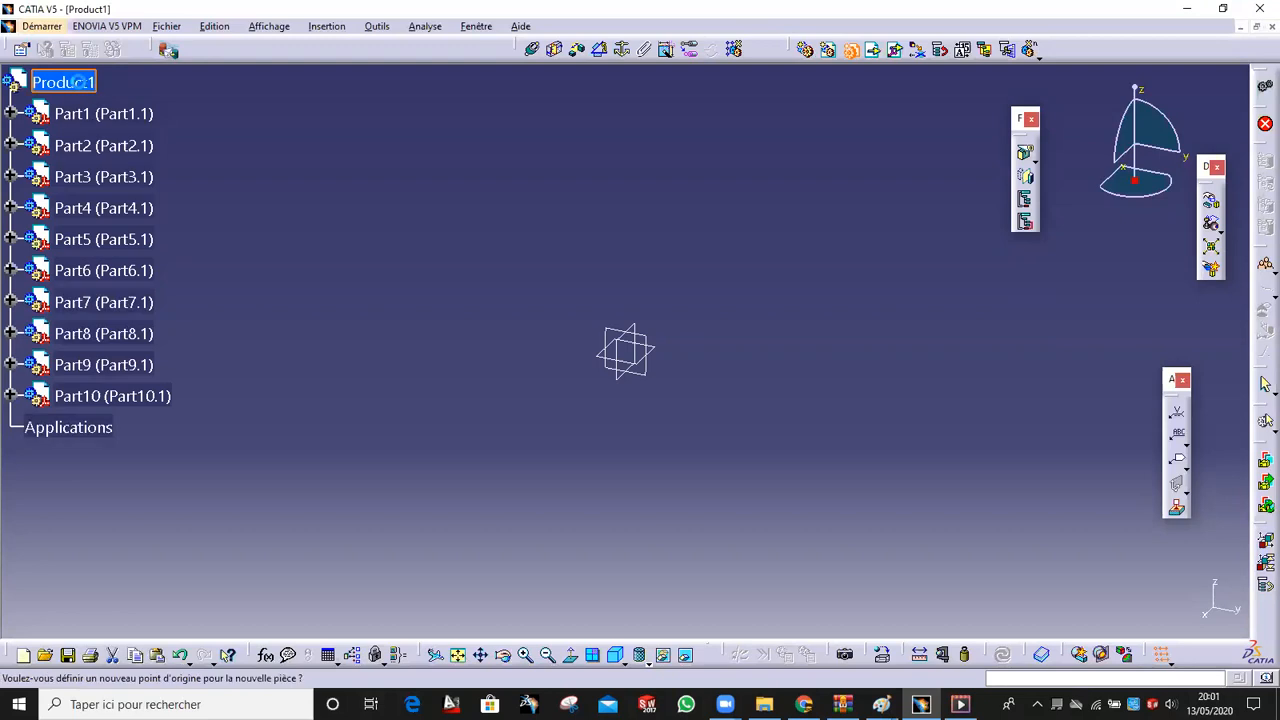
pyautogui.click(79, 84)
pyautogui.press('Return')
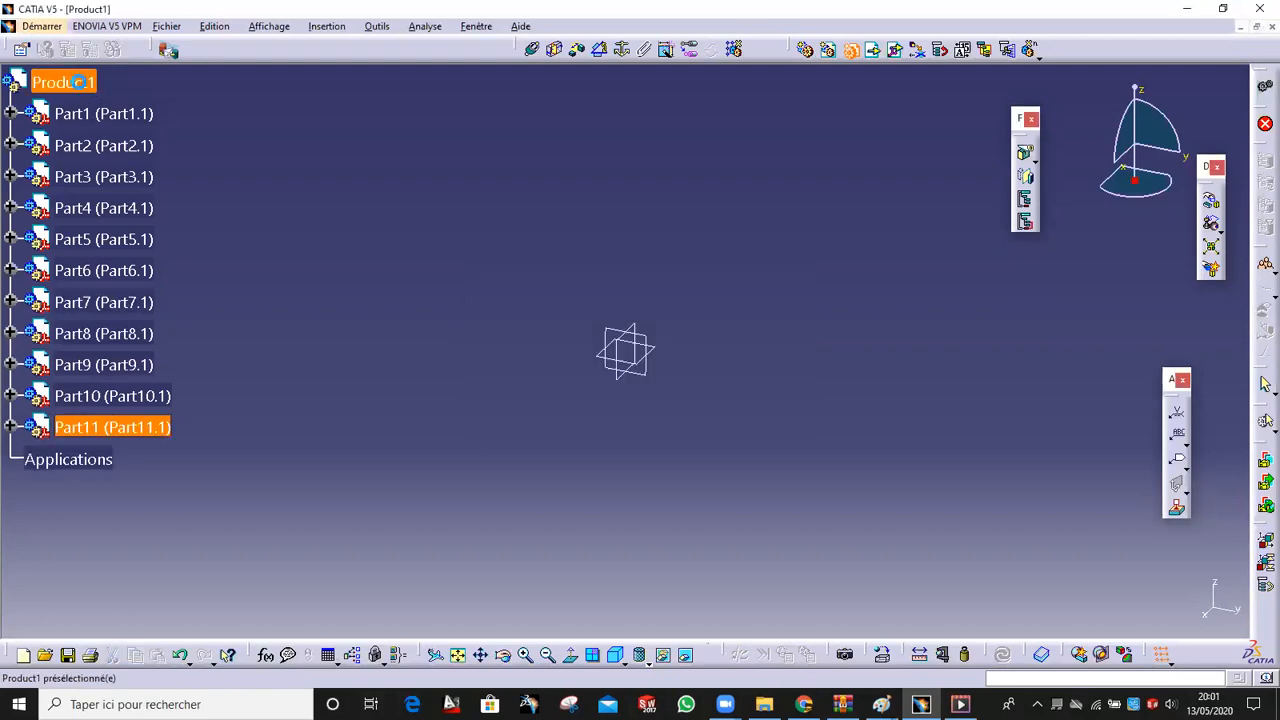
pyautogui.click(78, 83)
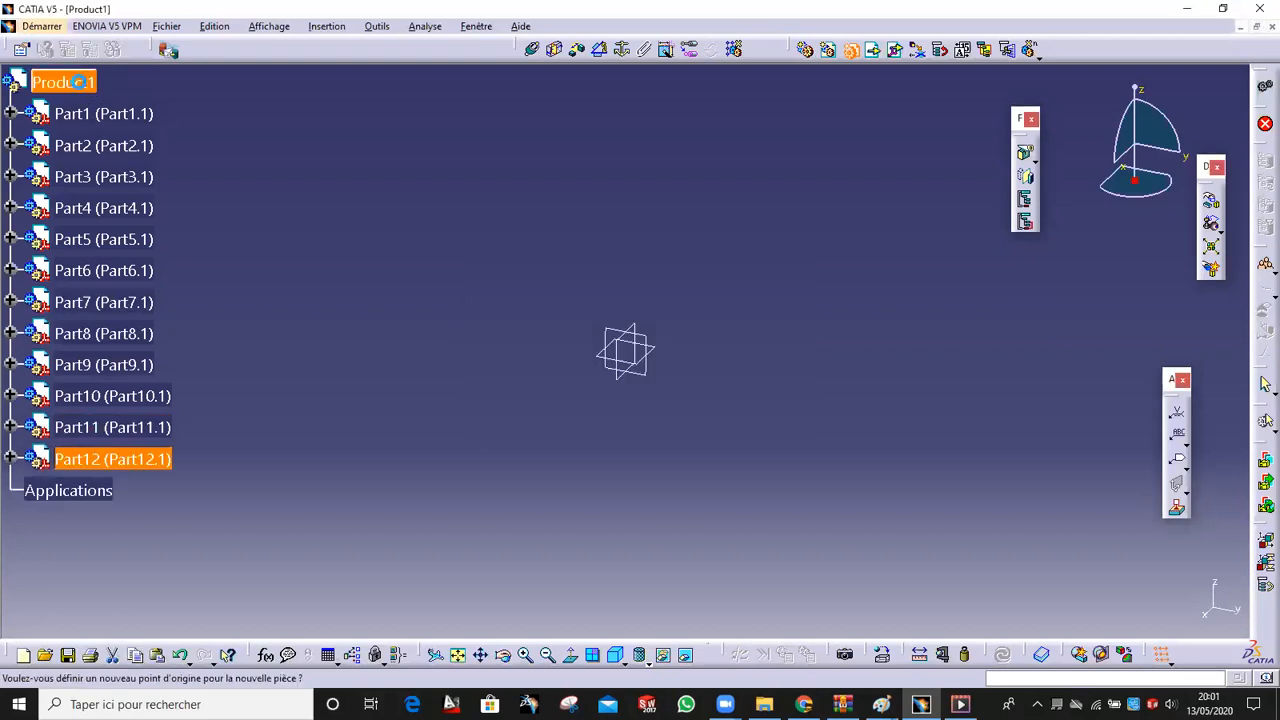
pyautogui.click(78, 83)
pyautogui.press('Return')
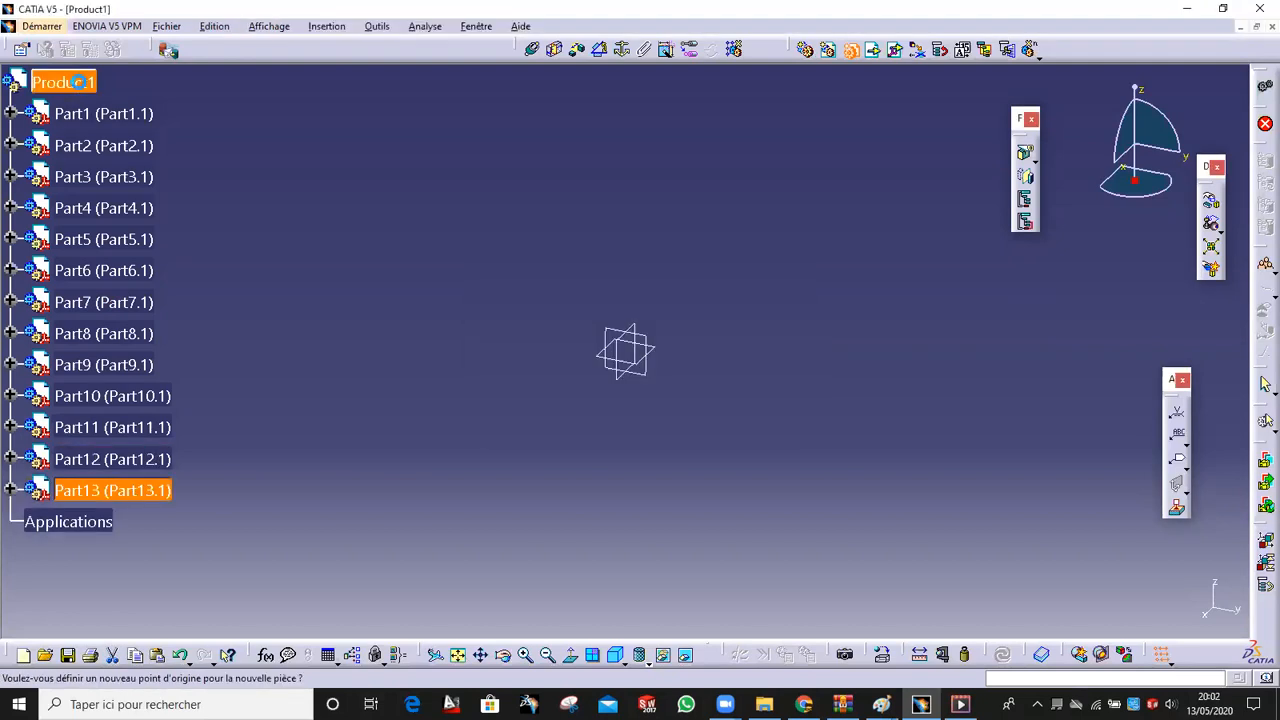
pyautogui.click(88, 85)
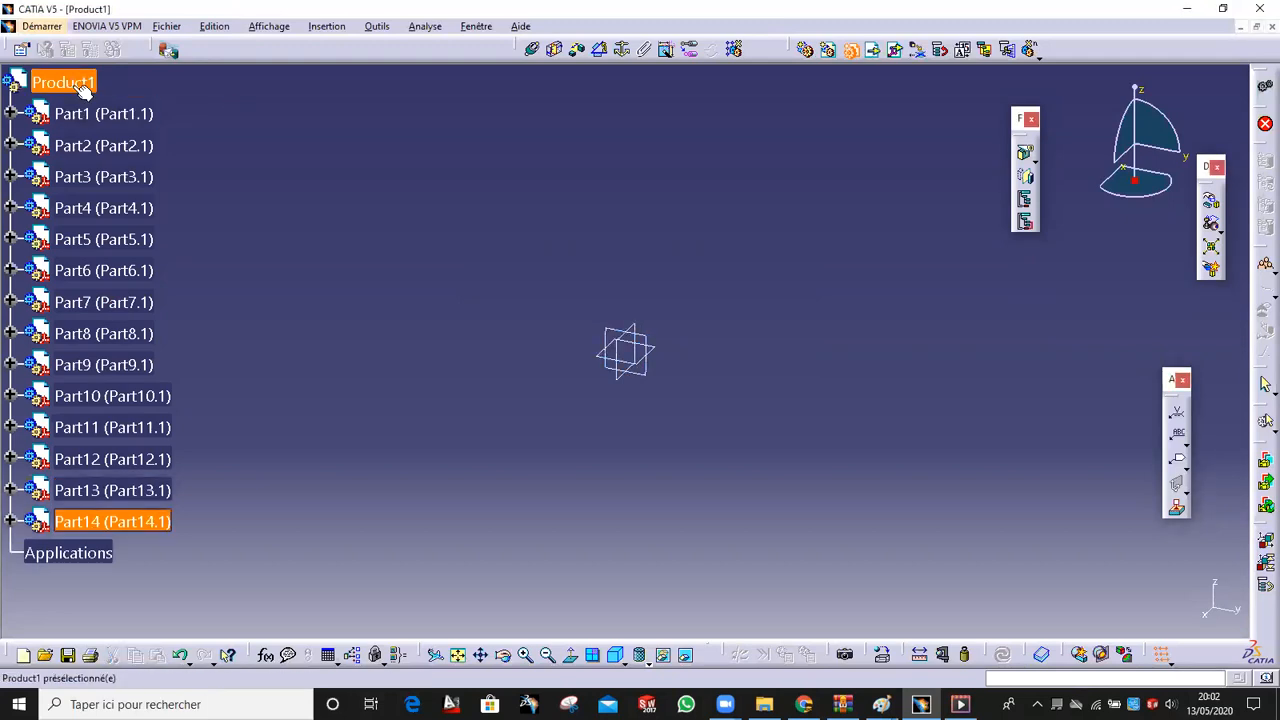
pyautogui.click(73, 85)
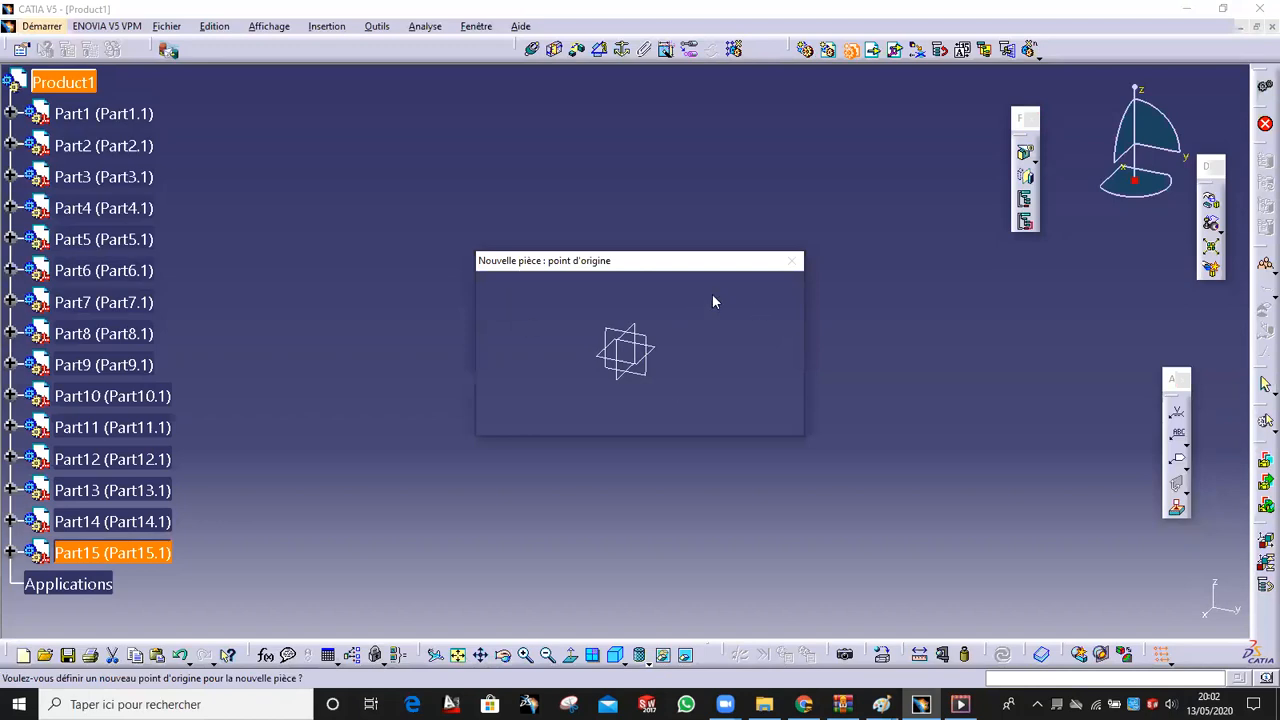
pyautogui.click(662, 418)
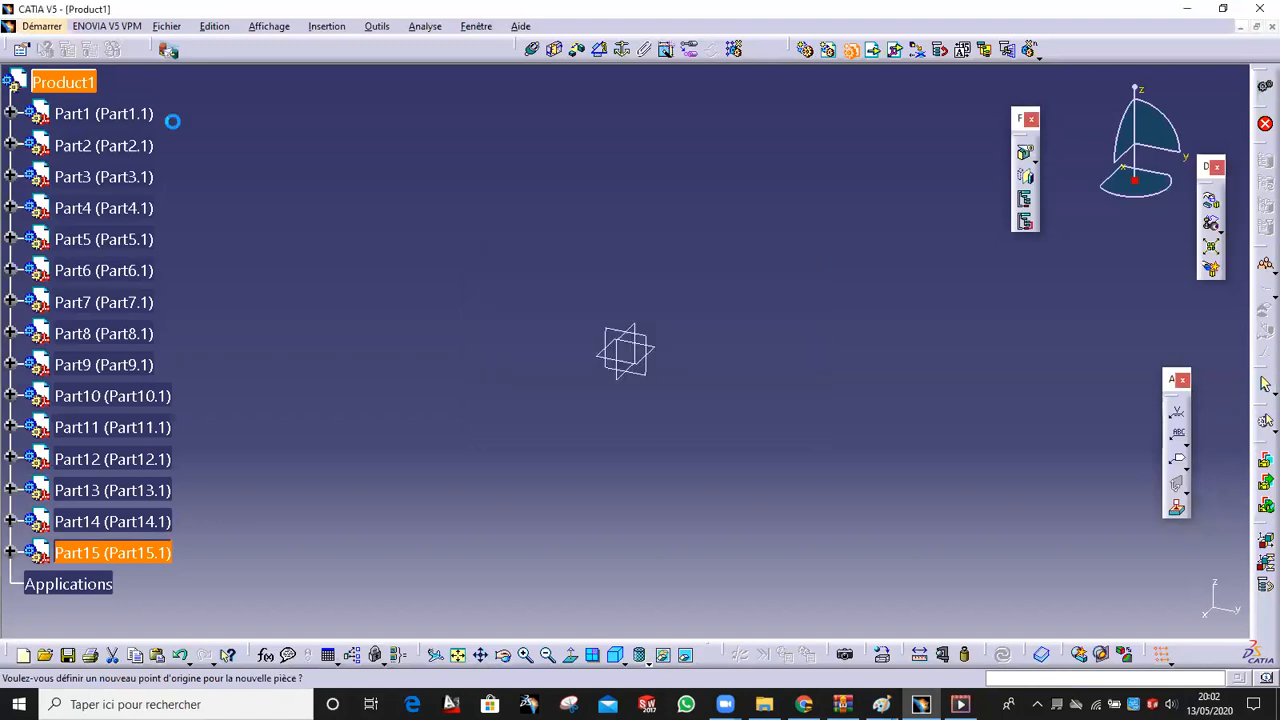
# Switch the assembly to the Sketch Tracer workbench
pyautogui.click(41, 26)
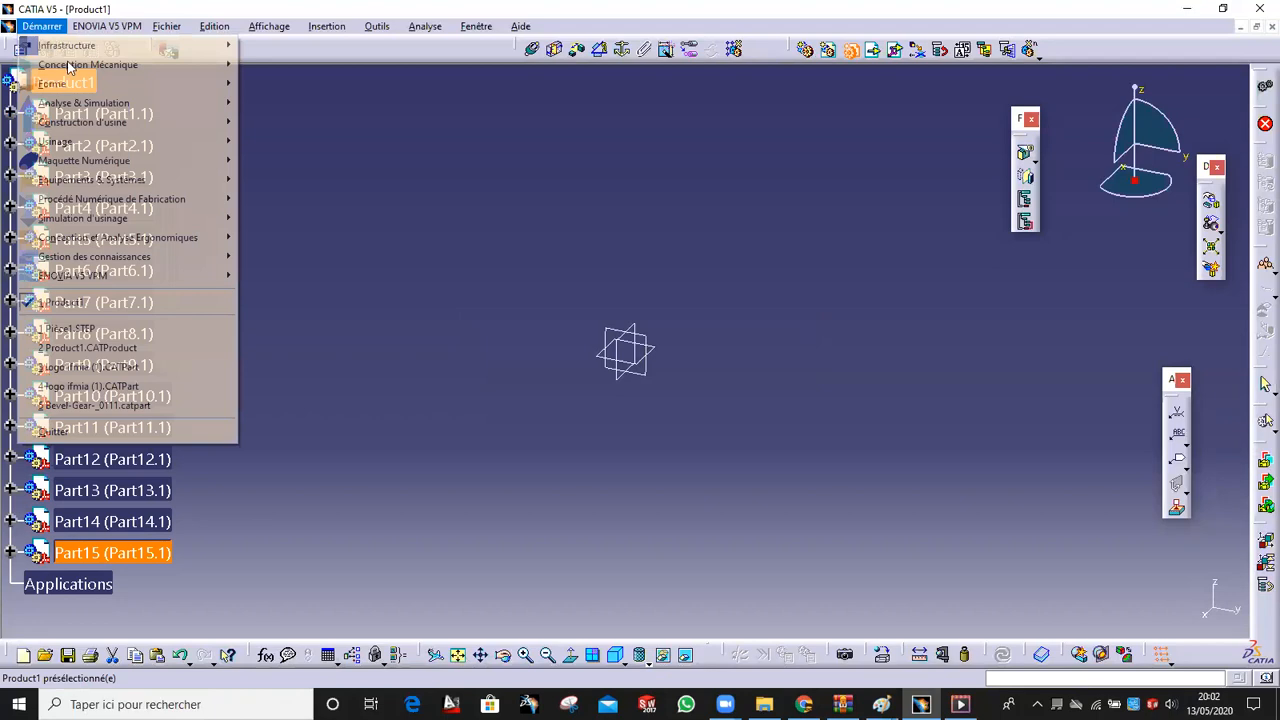
pyautogui.moveTo(150, 64)
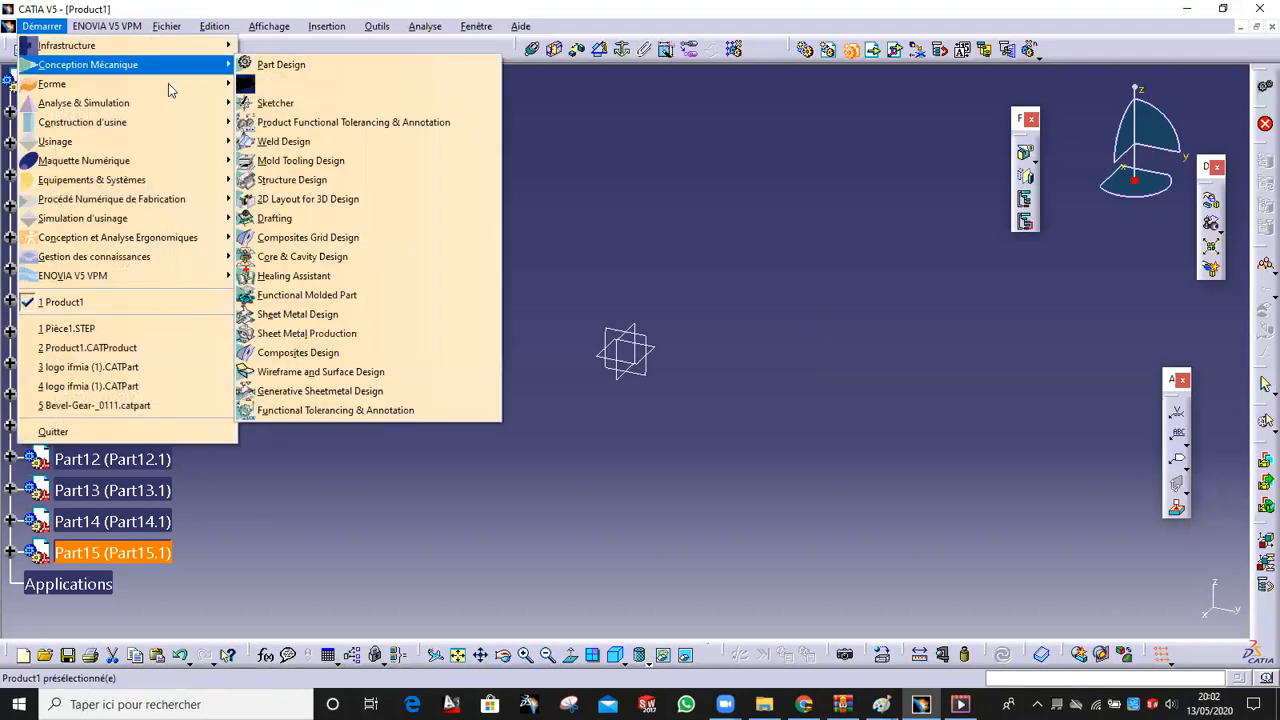
pyautogui.moveTo(170, 86)
pyautogui.click(285, 102)
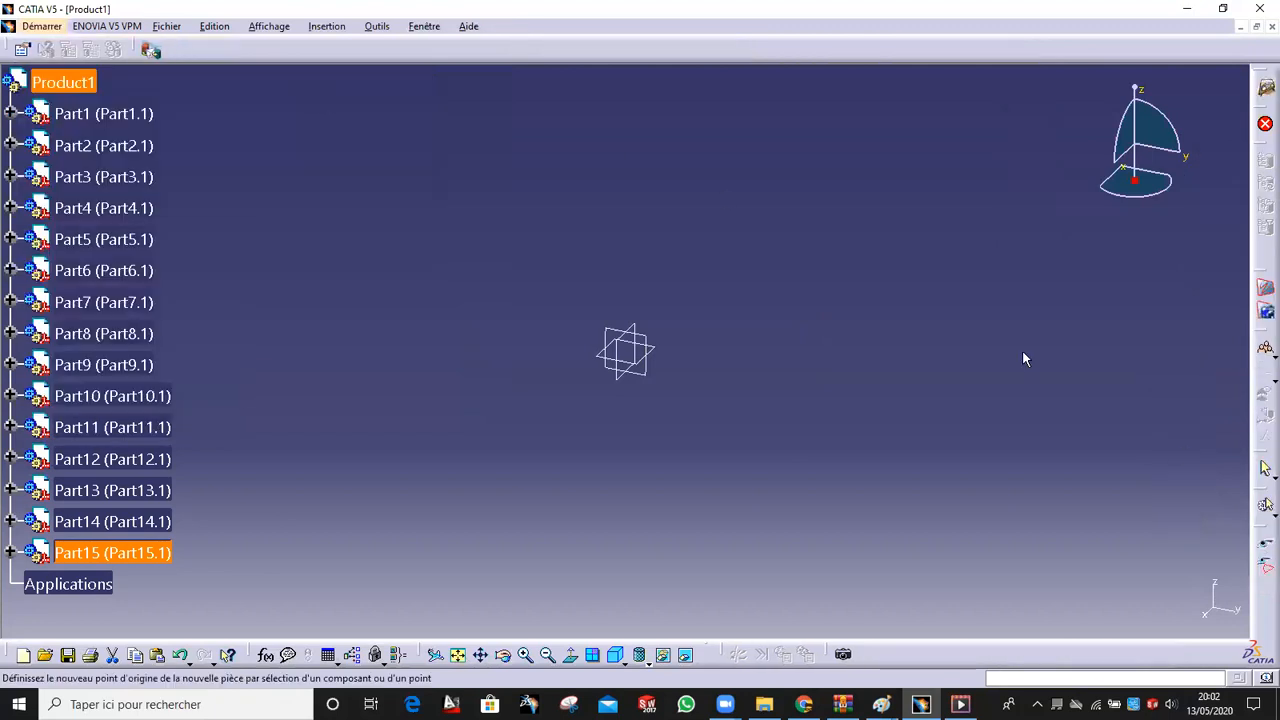
# Set the display to shading with edges and hidden edges, and orient the assembly to the front view
pyautogui.click(638, 655)
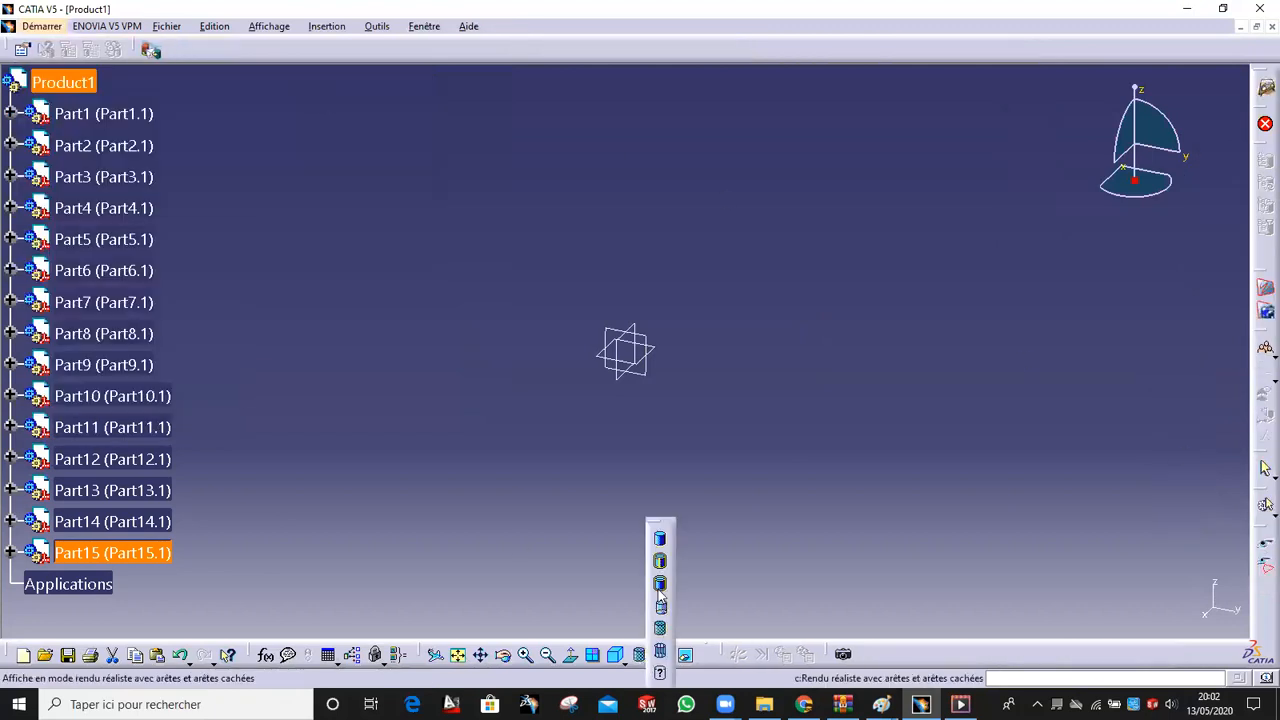
pyautogui.click(636, 655)
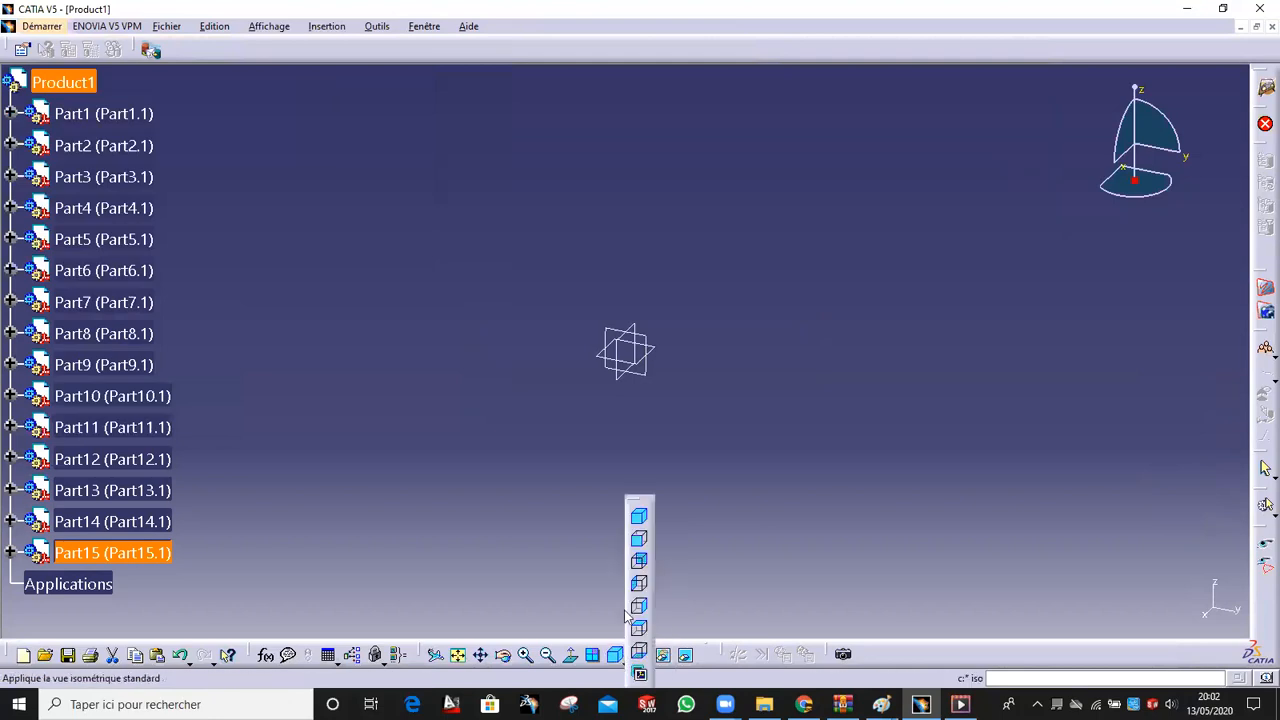
pyautogui.click(639, 540)
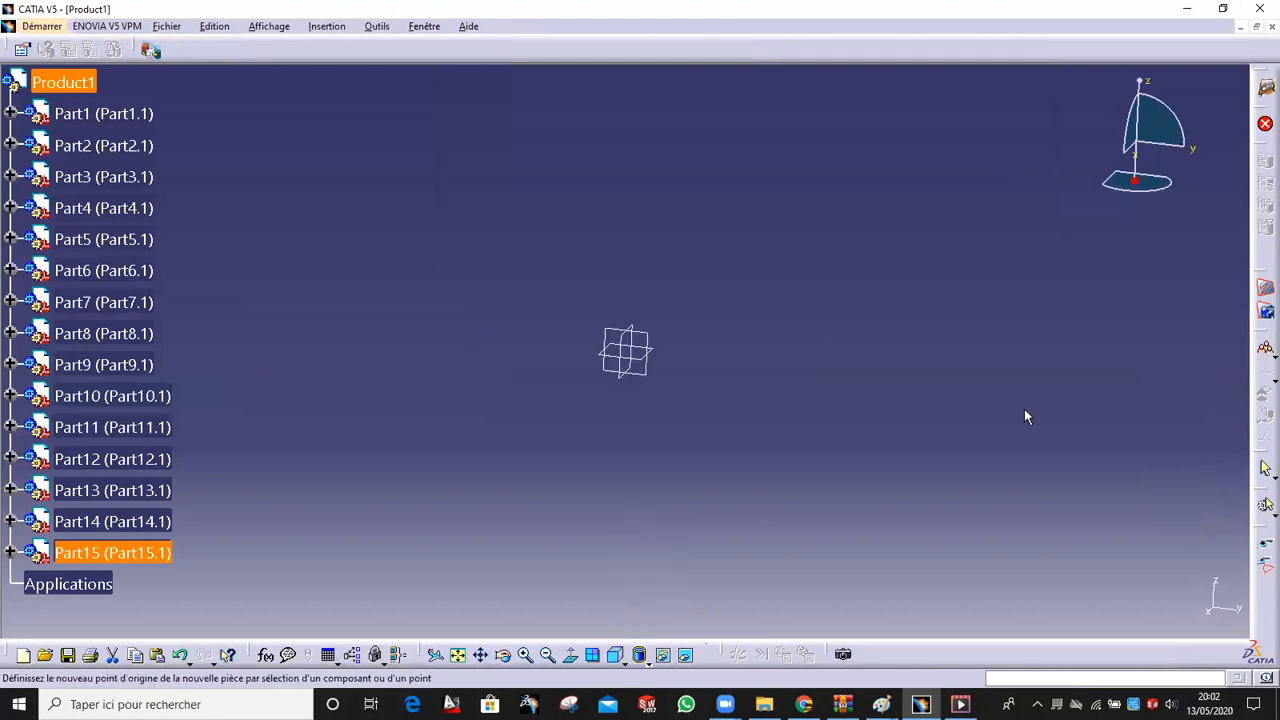
# Load the image file A from the desktop (Bureau) as a new immersive sketch for tracing
pyautogui.click(1262, 291)
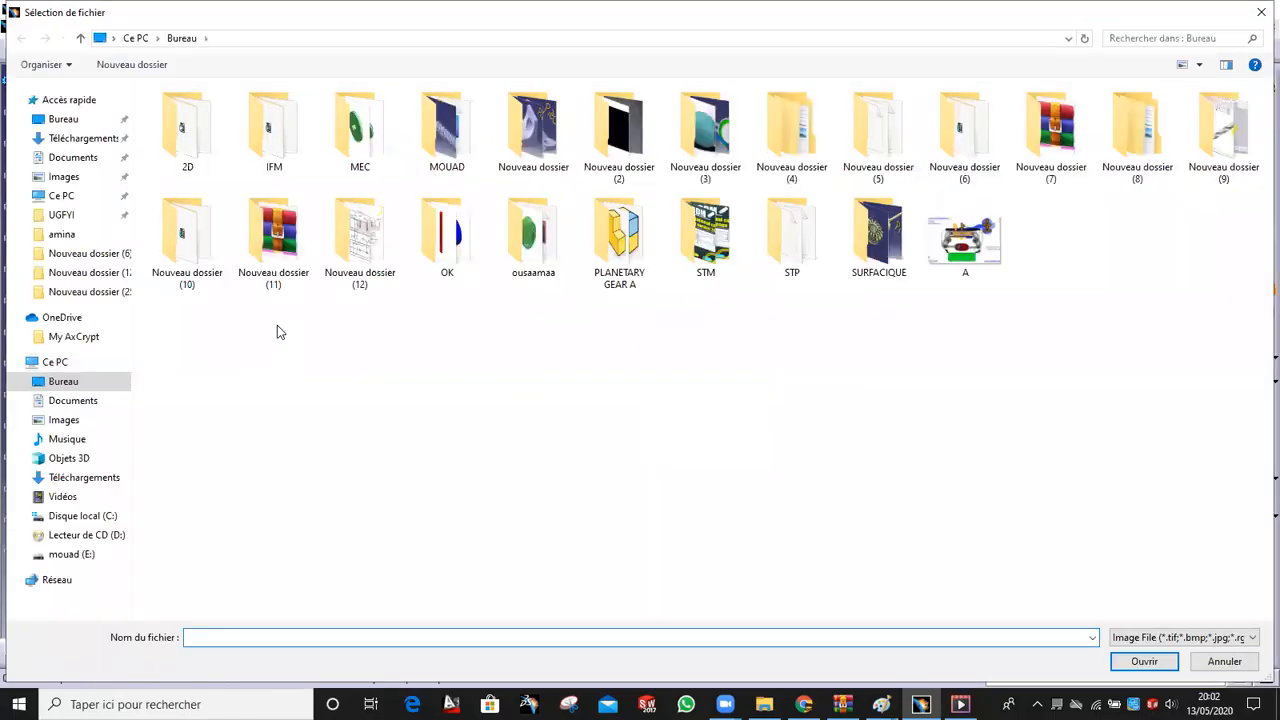
pyautogui.click(965, 240)
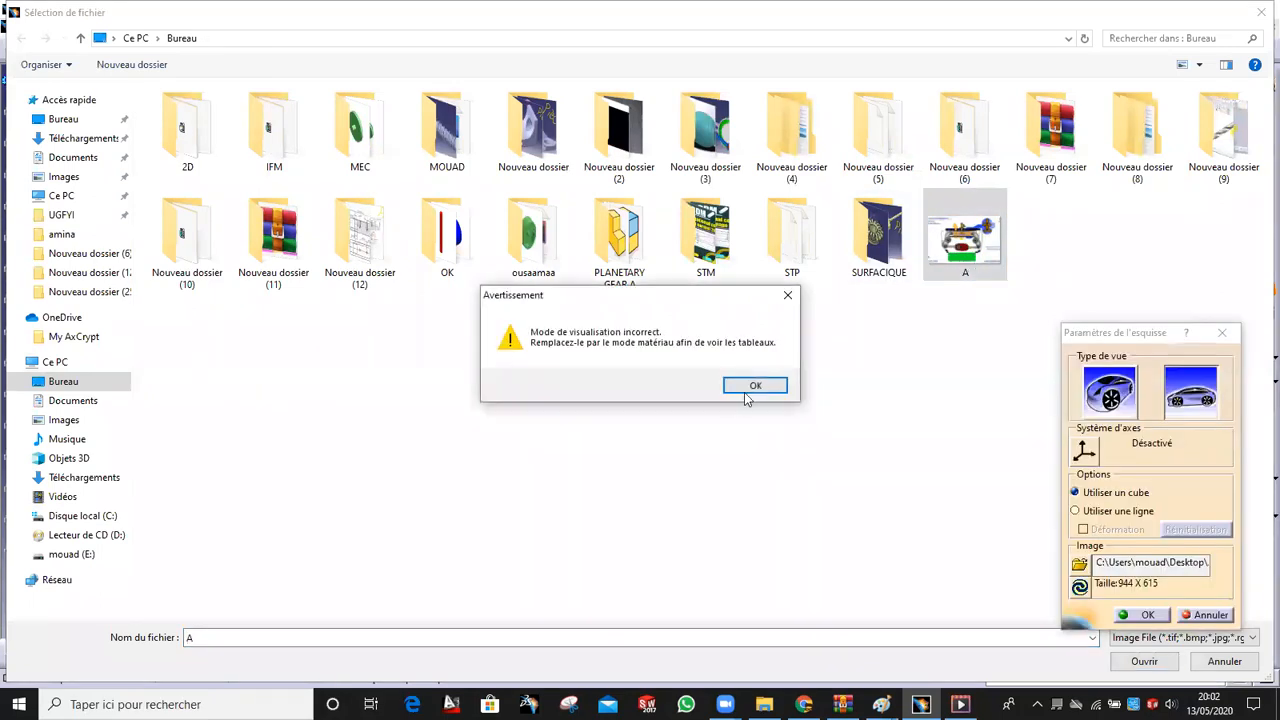
pyautogui.click(752, 388)
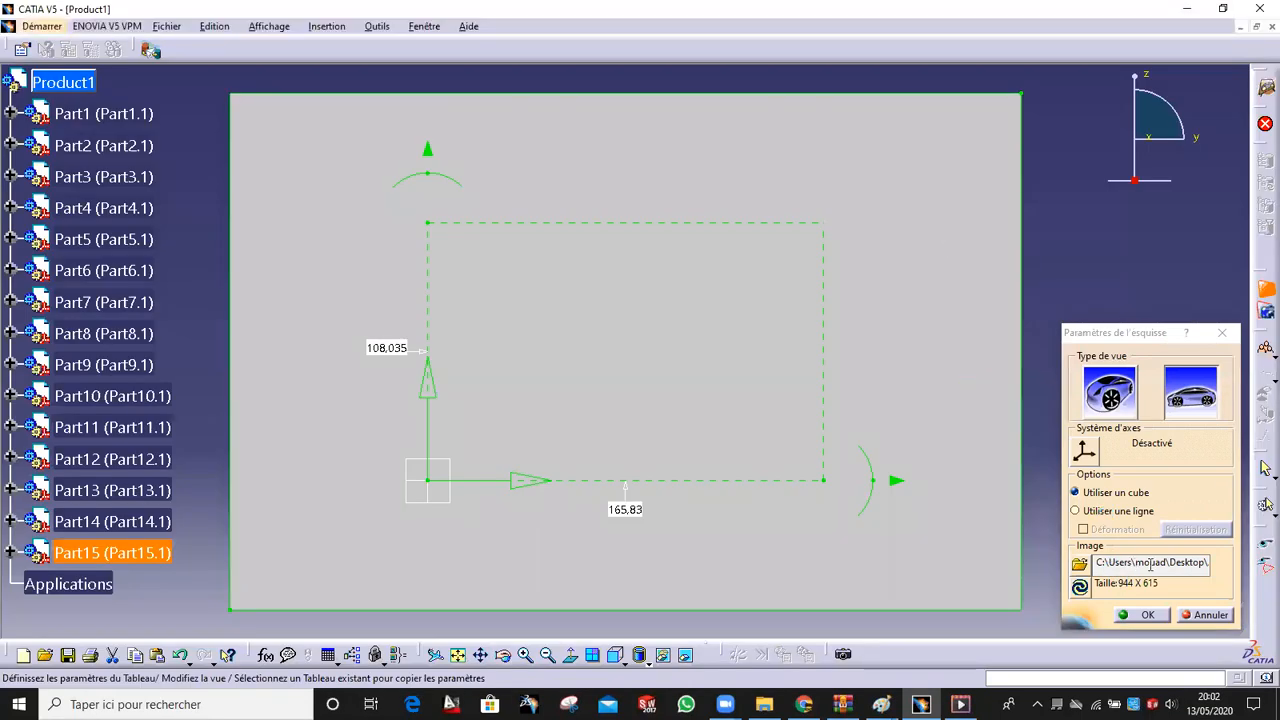
# Create the image sketch with the flat side-view type and display it in the shading with texture mode
pyautogui.click(1191, 414)
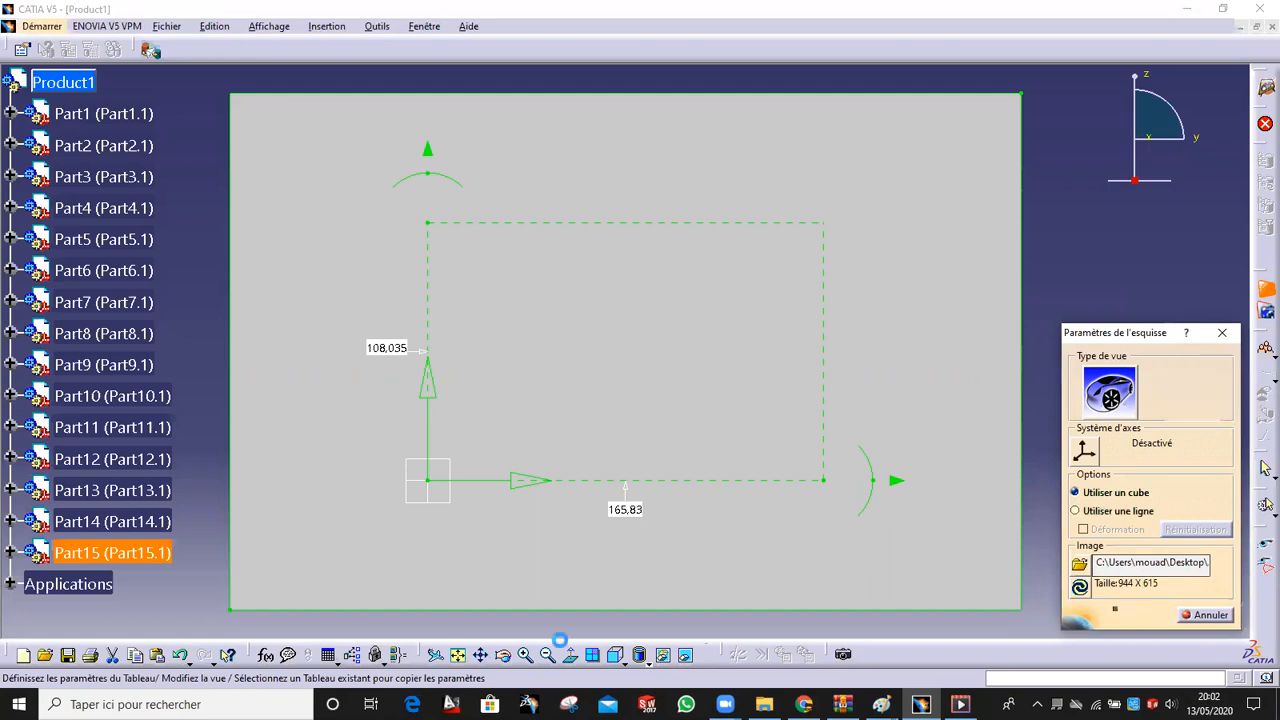
pyautogui.click(1143, 615)
pyautogui.click(641, 662)
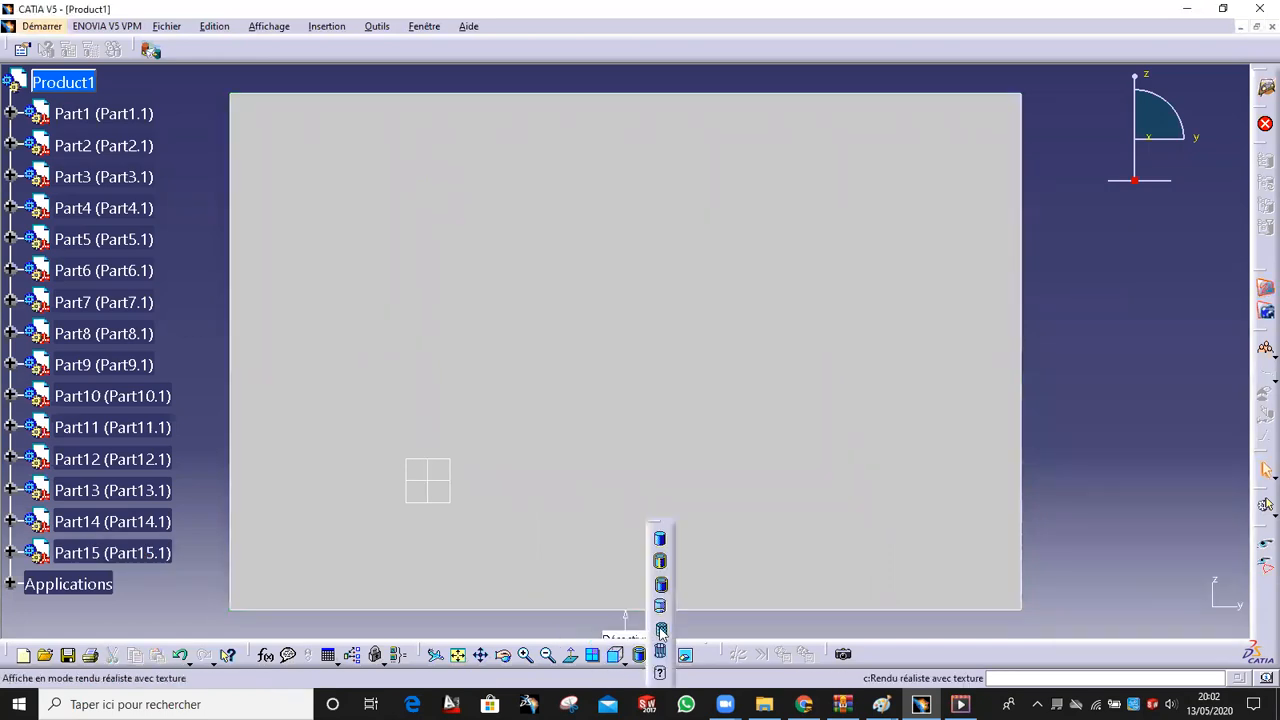
pyautogui.click(659, 629)
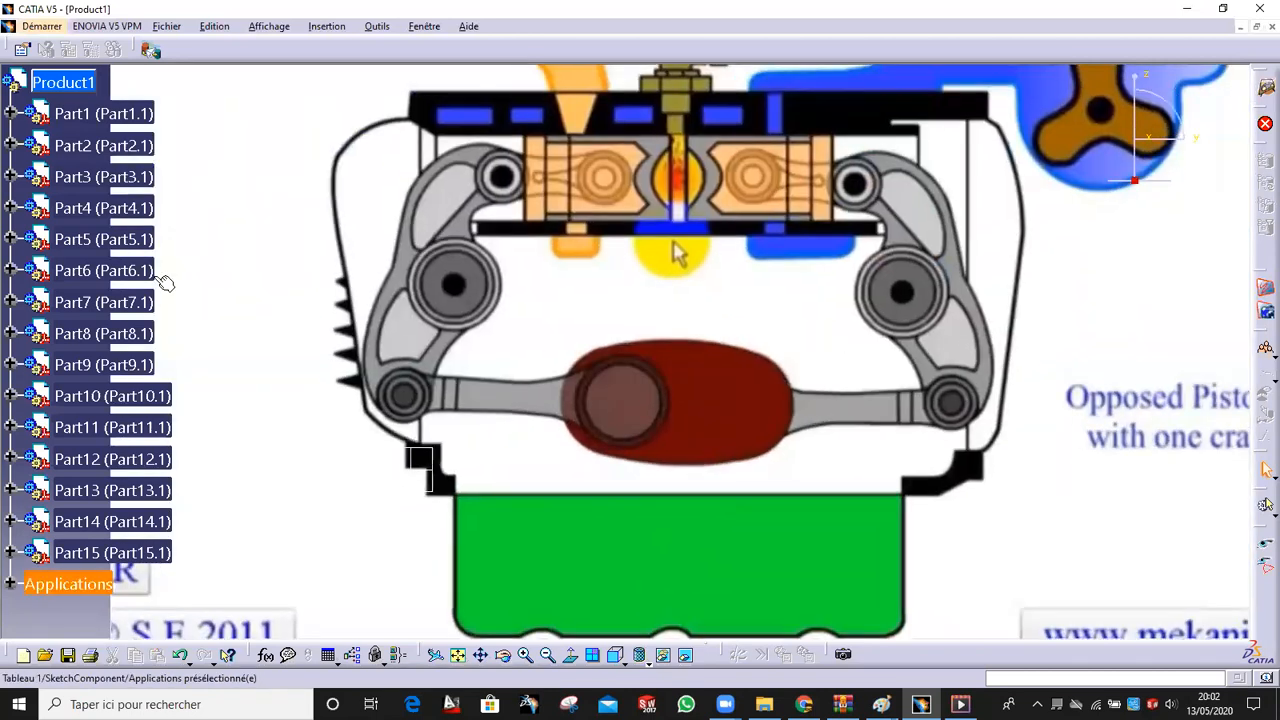
# Expand Part1 in the assembly tree and activate the part inside it for editing in Part Design
pyautogui.click(9, 113)
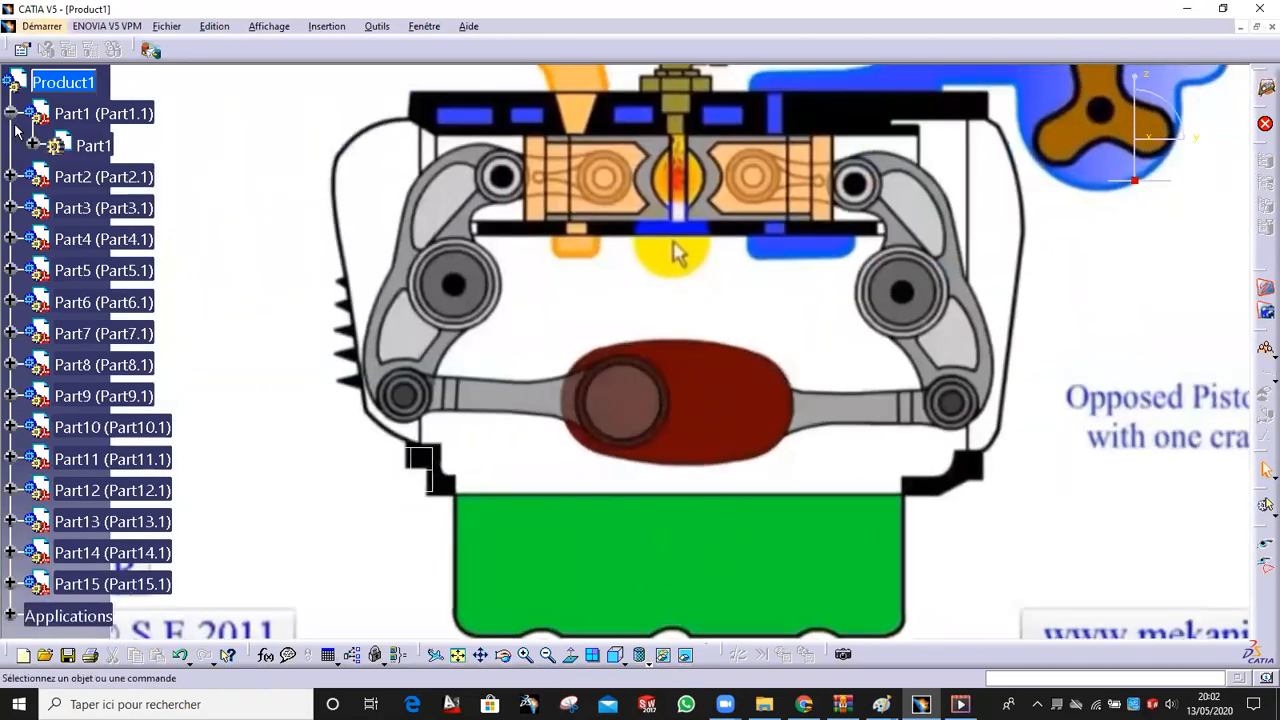
pyautogui.click(33, 146)
pyautogui.click(175, 266)
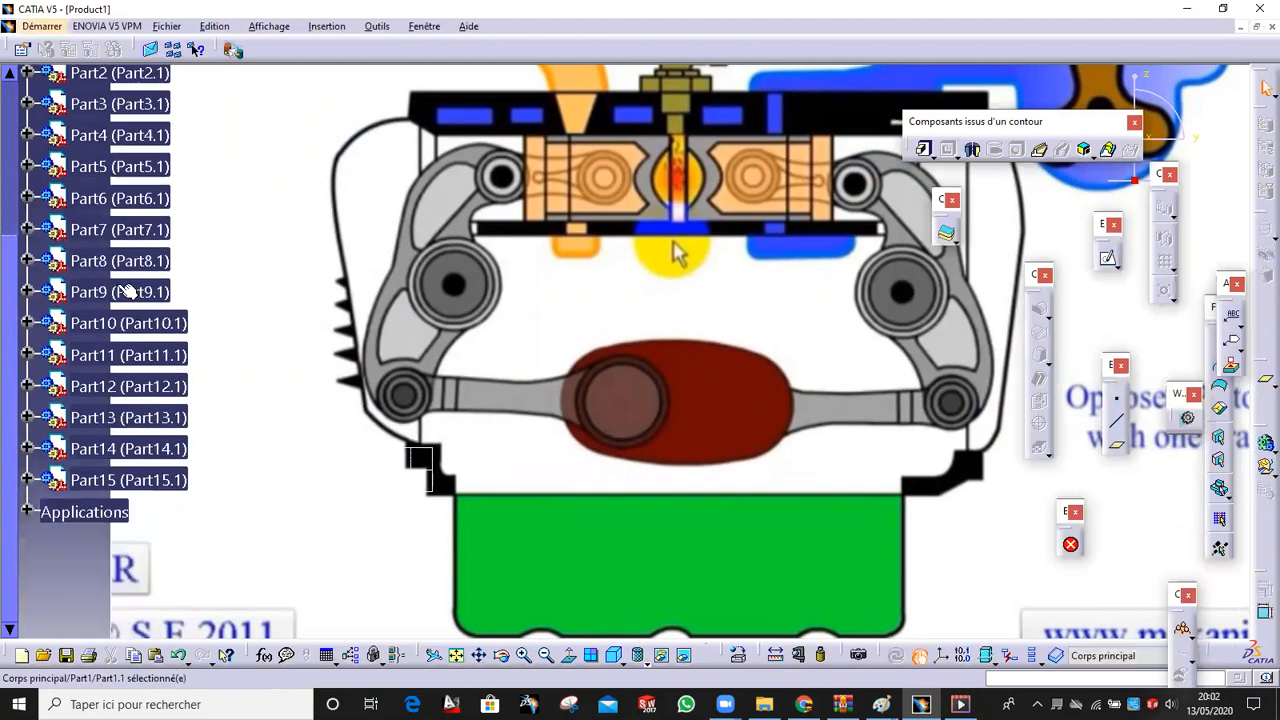
# Start a new sketch on Part1's yz plane, facing the engine image
pyautogui.moveTo(369, 306); pyautogui.dragTo(523, 446, button='middle')
pyautogui.moveTo(650, 419); pyautogui.dragTo(649, 387, button='middle')
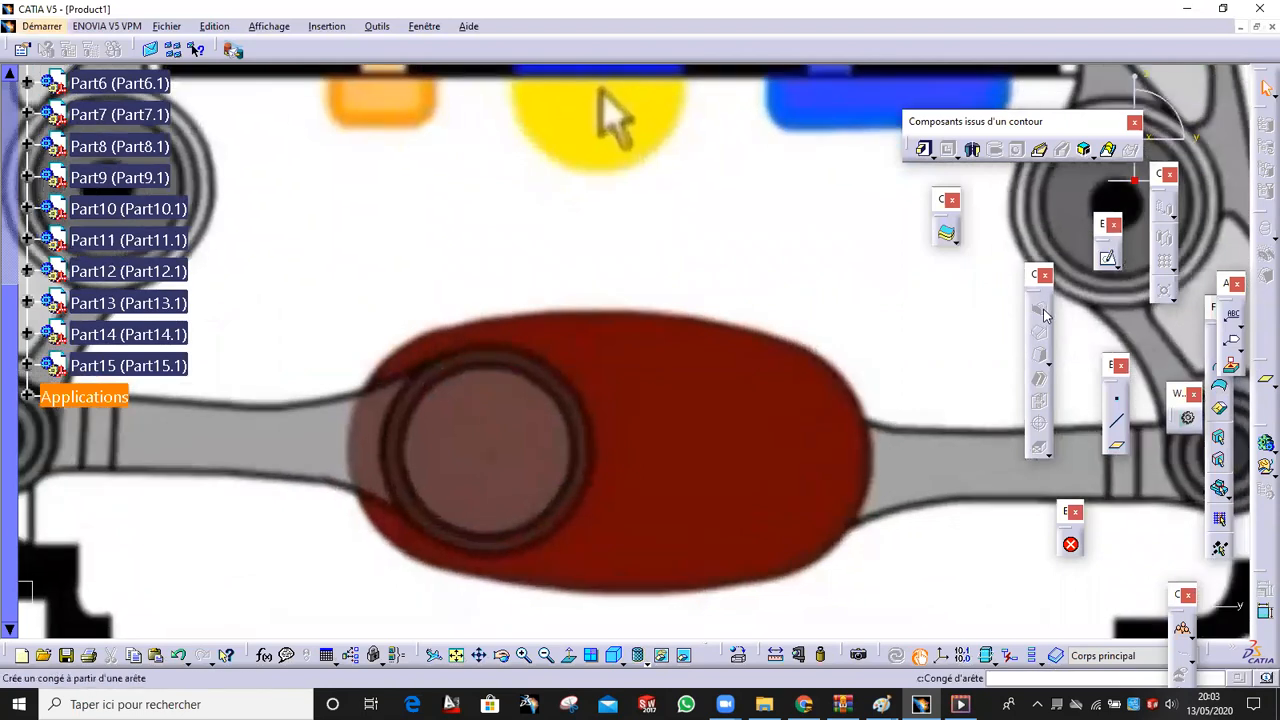
pyautogui.scroll(5, 436, 262)
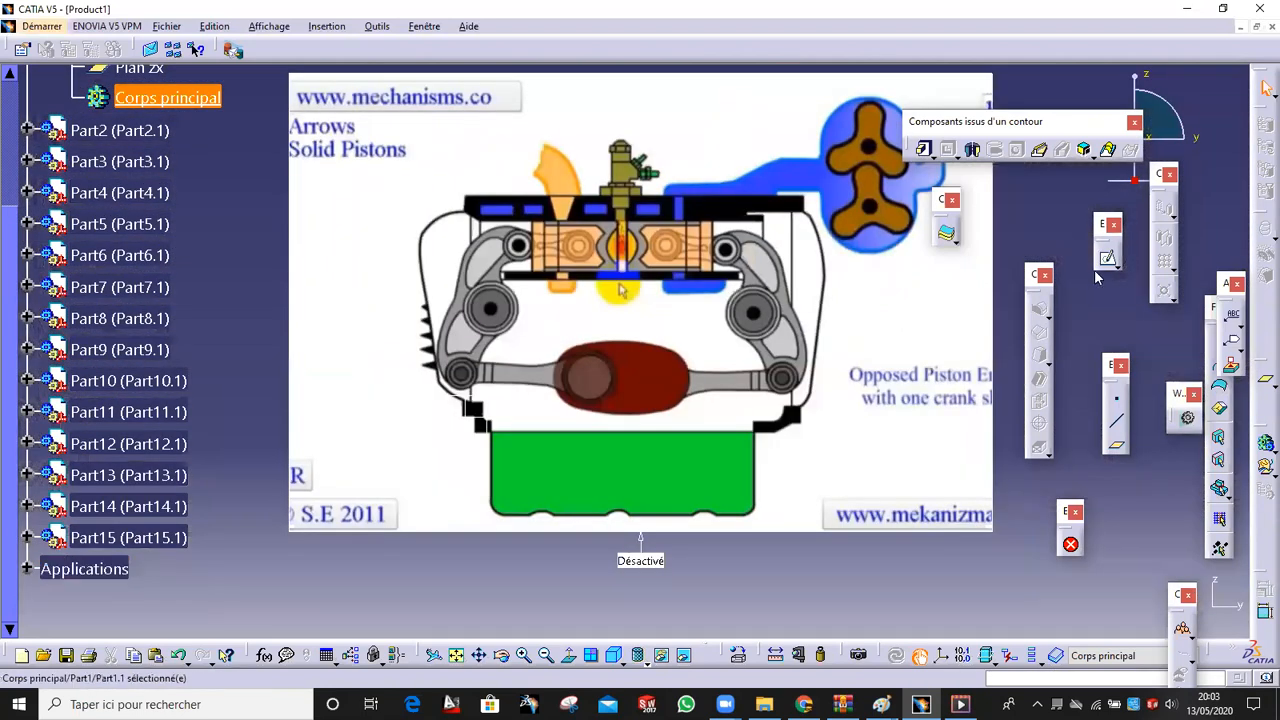
pyautogui.click(1107, 260)
pyautogui.moveTo(632, 391); pyautogui.dragTo(568, 346, button='middle')
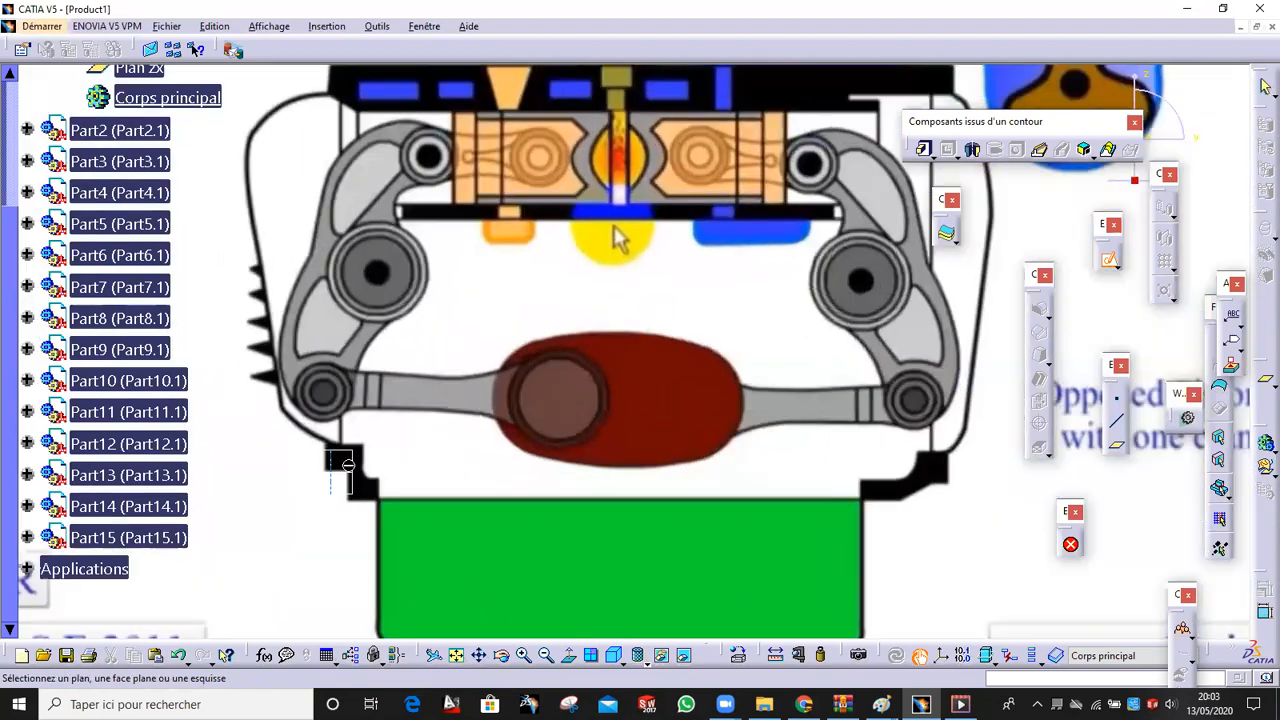
pyautogui.click(352, 457)
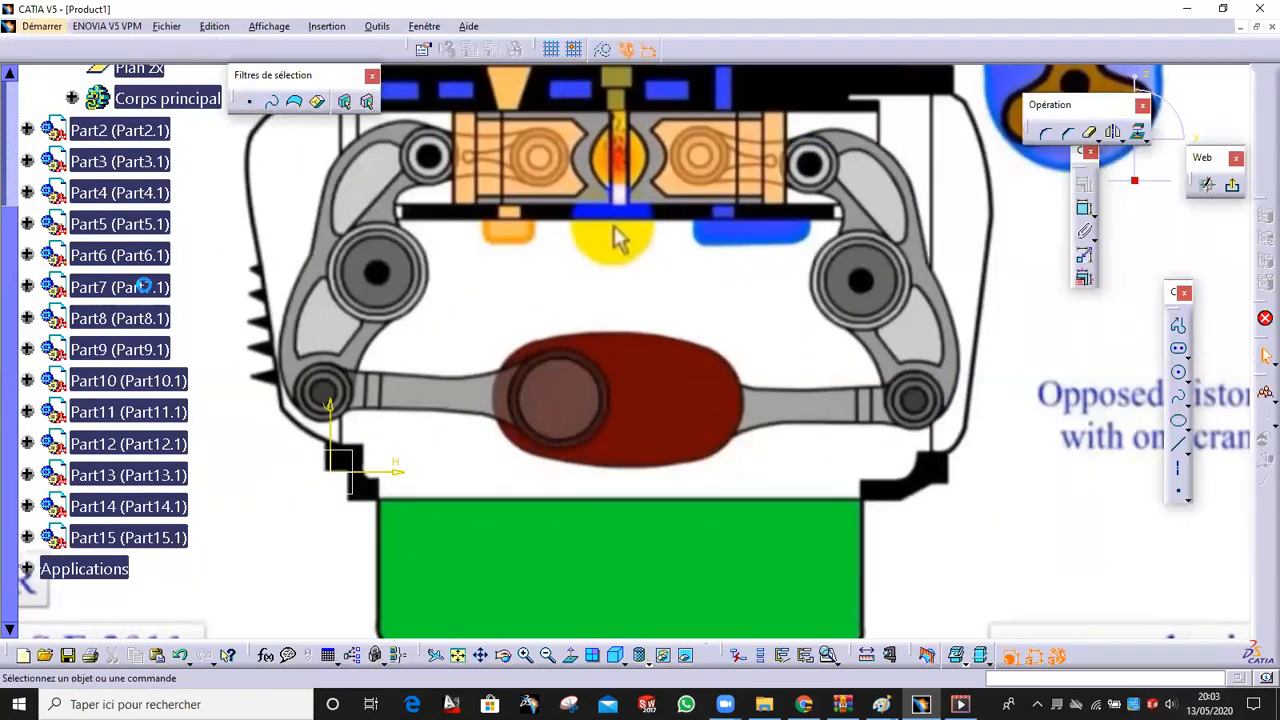
# Sketch a circle of about 14.8 mm radius over the right end of the red crank and shift it to fit the outline
pyautogui.moveTo(533, 321); pyautogui.dragTo(545, 351, button='middle')
pyautogui.moveTo(620, 415)
pyautogui.mouseDown(button='middle')
pyautogui.moveTo(611, 265)
pyautogui.moveTo(691, 380)
pyautogui.moveTo(774, 274)
pyautogui.moveTo(797, 306)
pyautogui.mouseUp(button='middle')
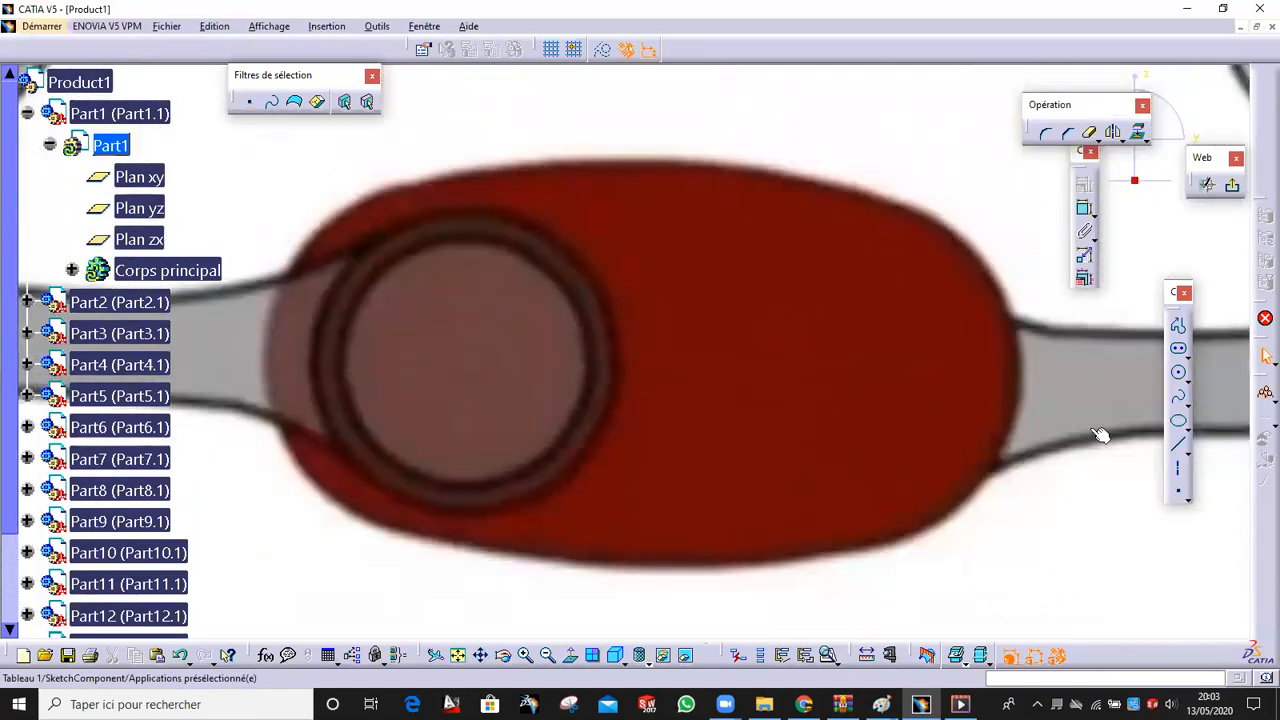
pyautogui.click(1178, 373)
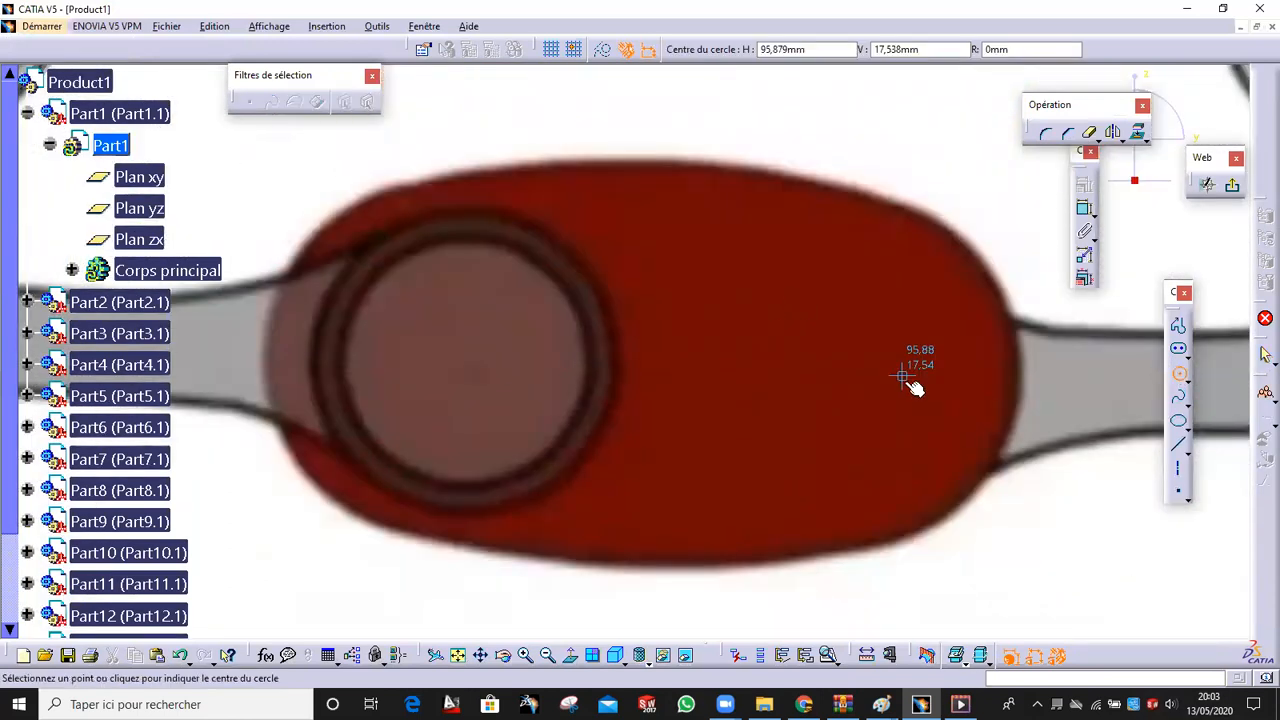
pyautogui.click(829, 371)
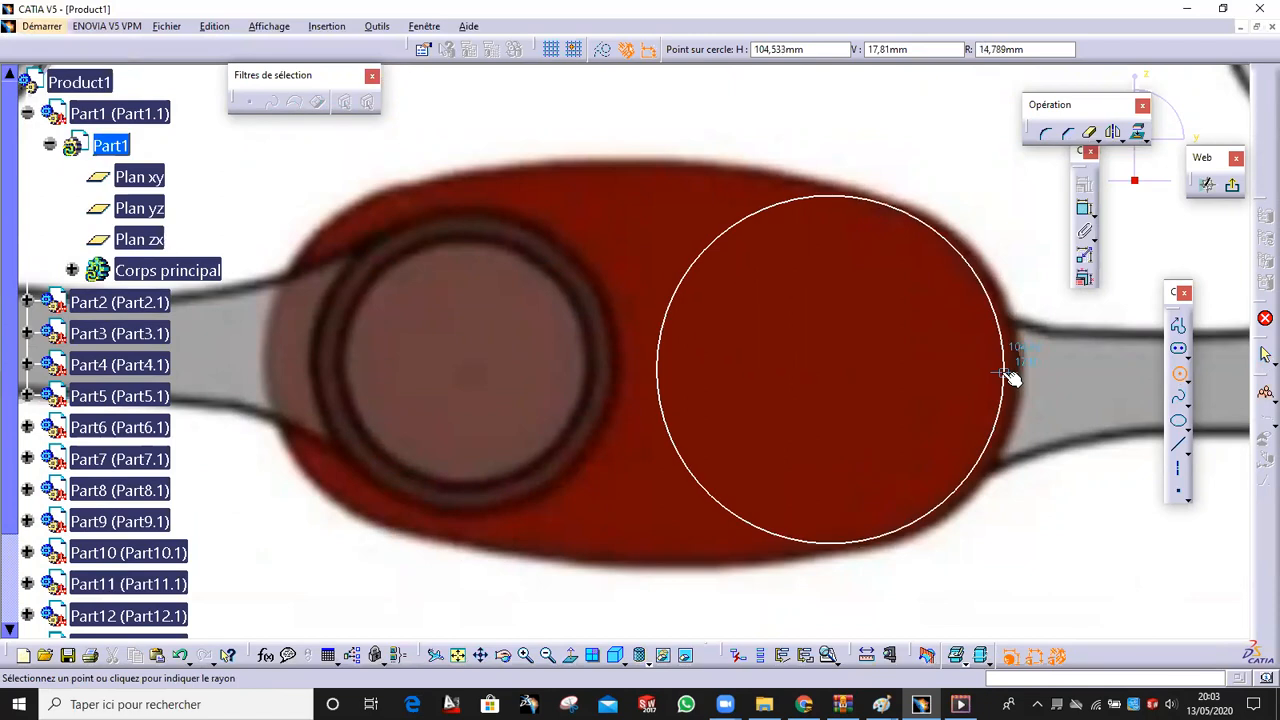
pyautogui.click(1005, 375)
pyautogui.moveTo(841, 370); pyautogui.dragTo(845, 370)
# Draw a vertical axis about 40 mm long through the middle of the red crank
pyautogui.click(1179, 443)
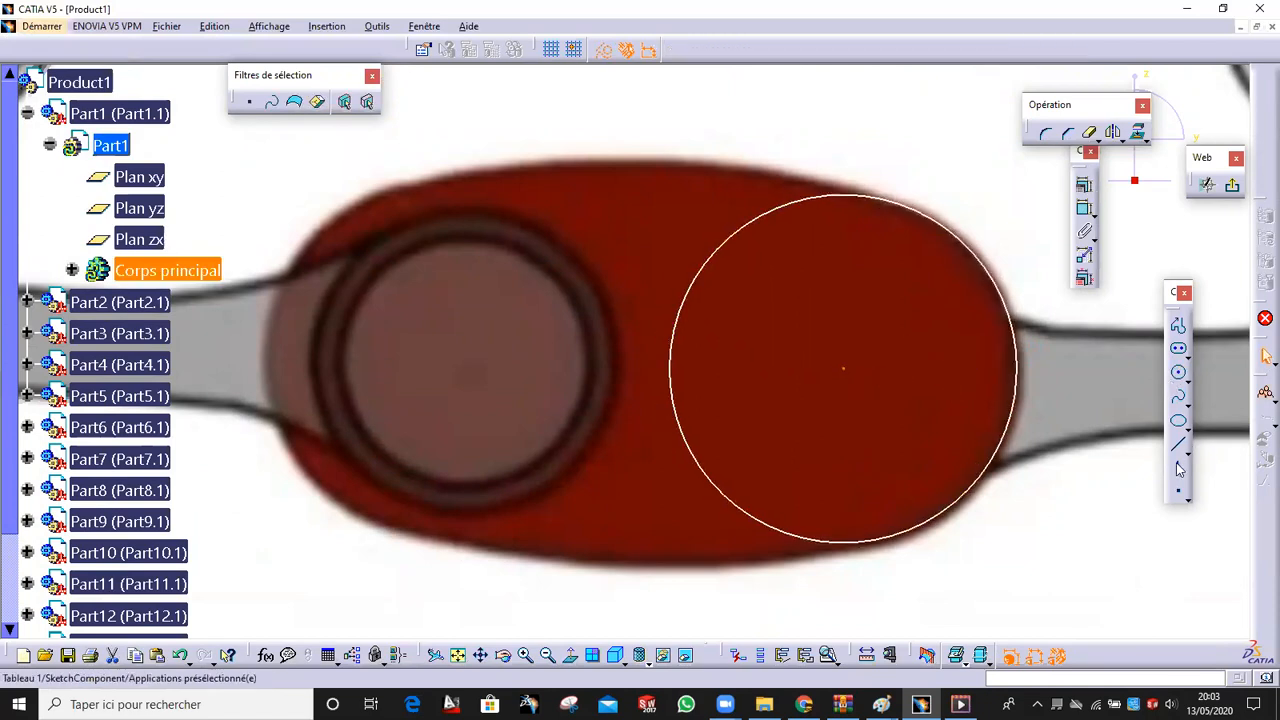
pyautogui.click(642, 127)
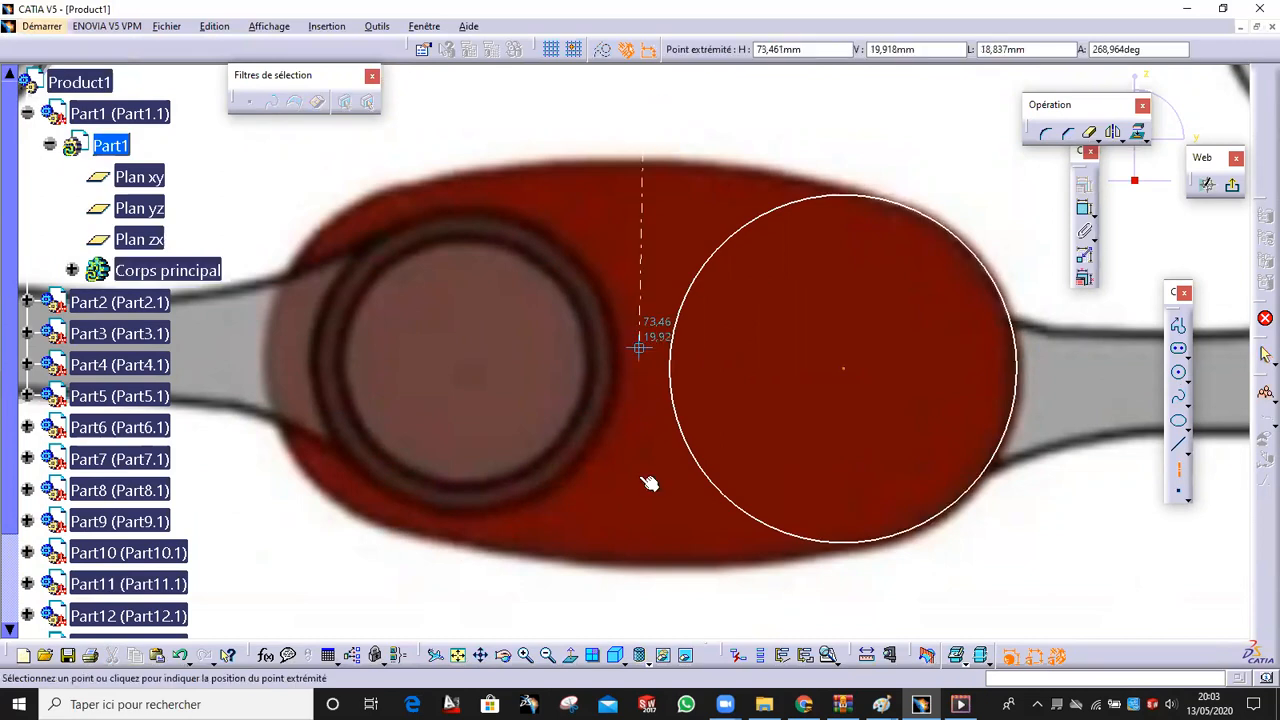
pyautogui.click(641, 591)
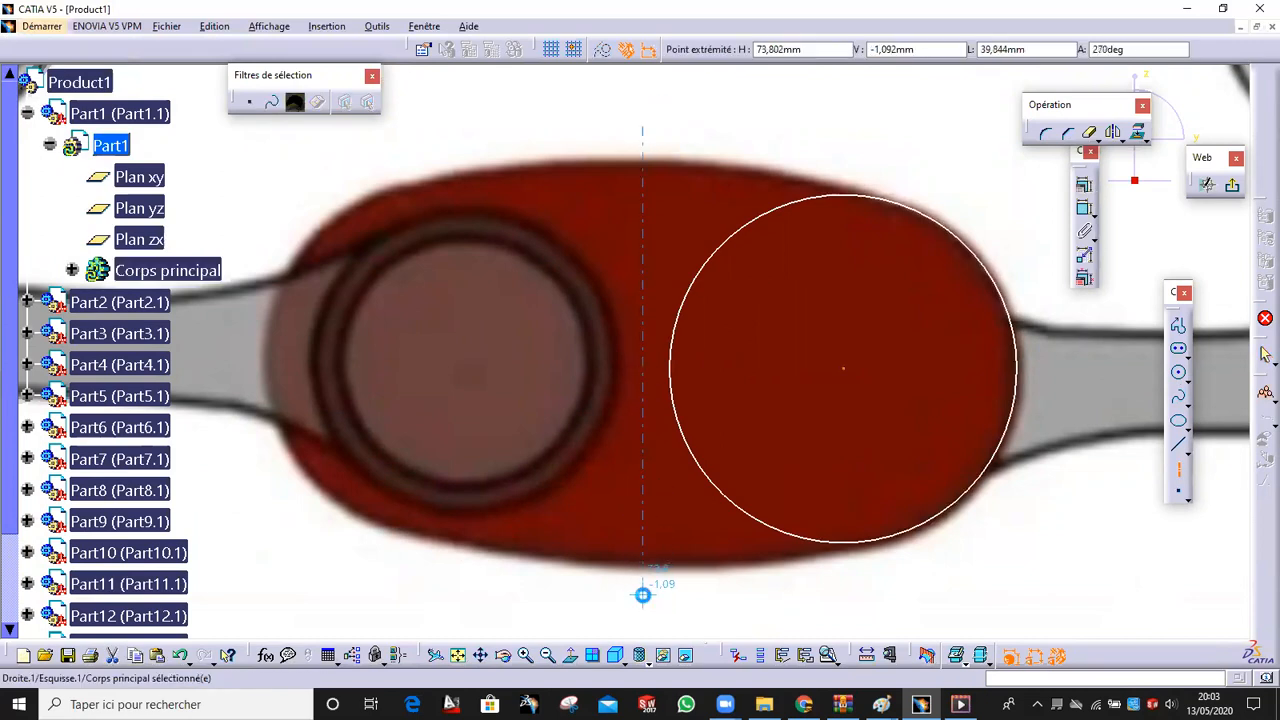
# Mirror the circle across the vertical axis and shift the pair slightly upward to match the crank's ends
pyautogui.click(685, 447)
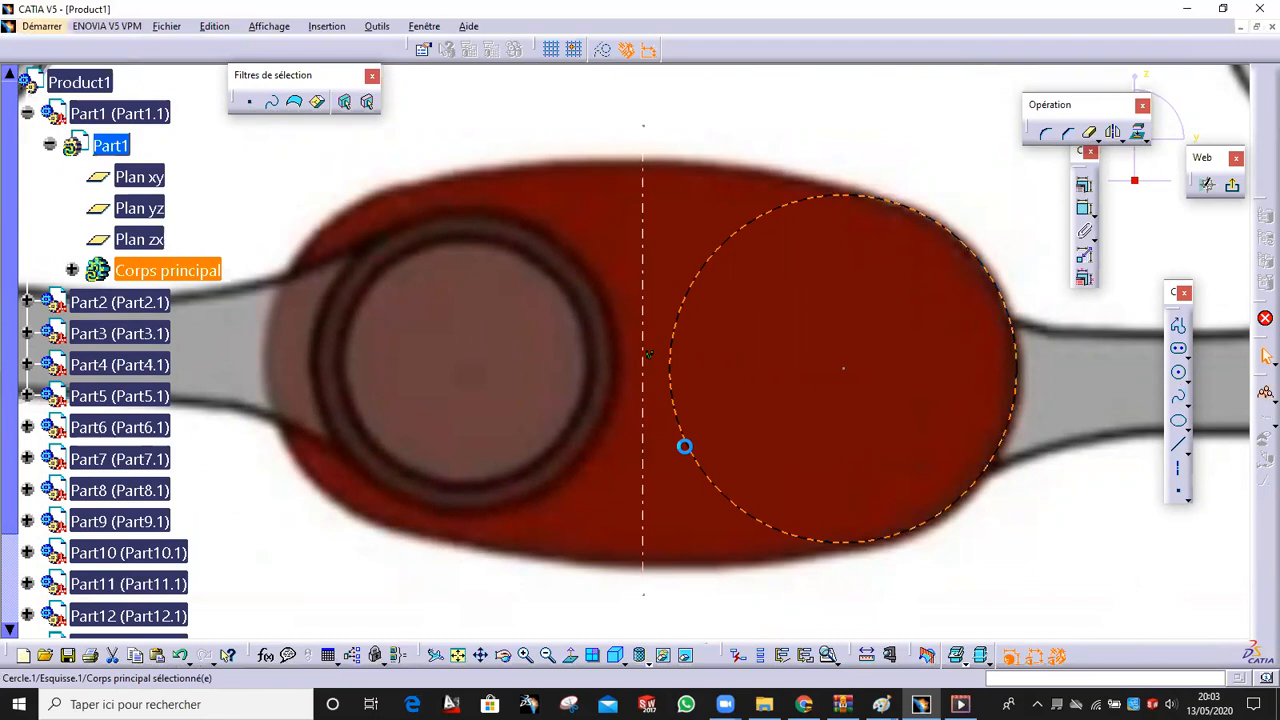
pyautogui.click(1114, 133)
pyautogui.click(644, 204)
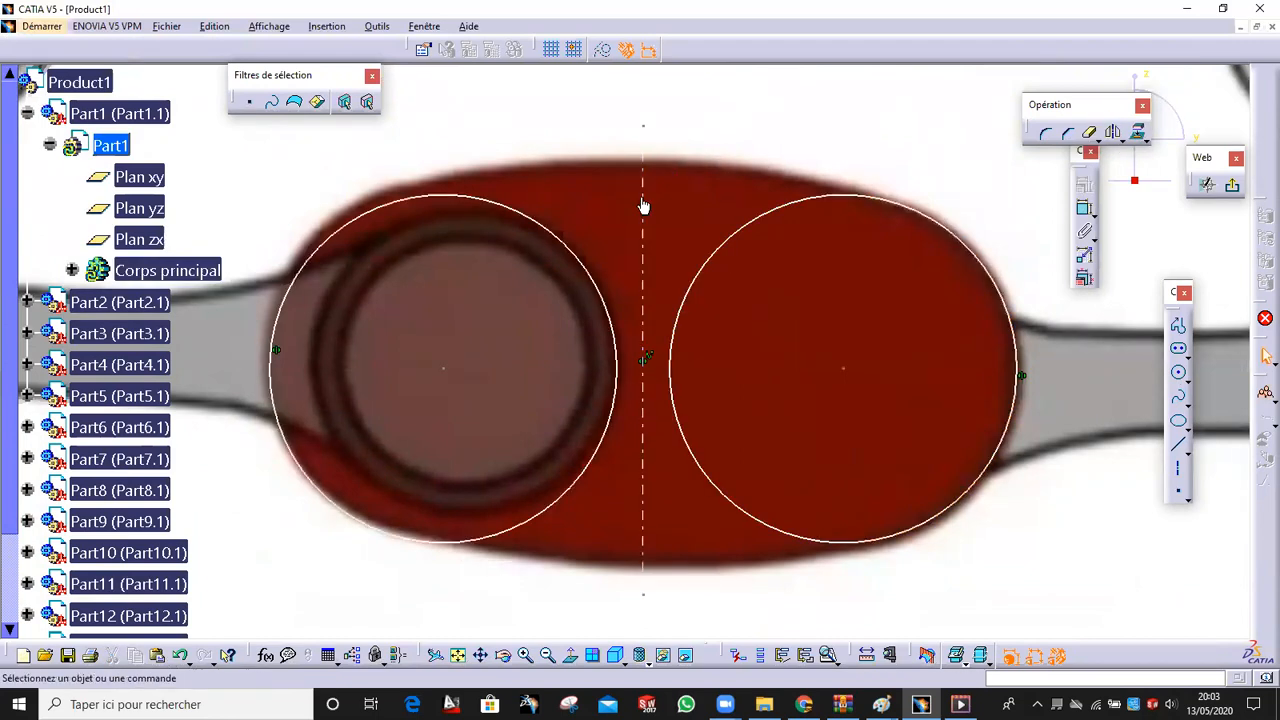
pyautogui.moveTo(454, 369)
pyautogui.mouseDown()
pyautogui.moveTo(443, 357)
pyautogui.moveTo(431, 366)
pyautogui.moveTo(443, 365)
pyautogui.mouseUp()
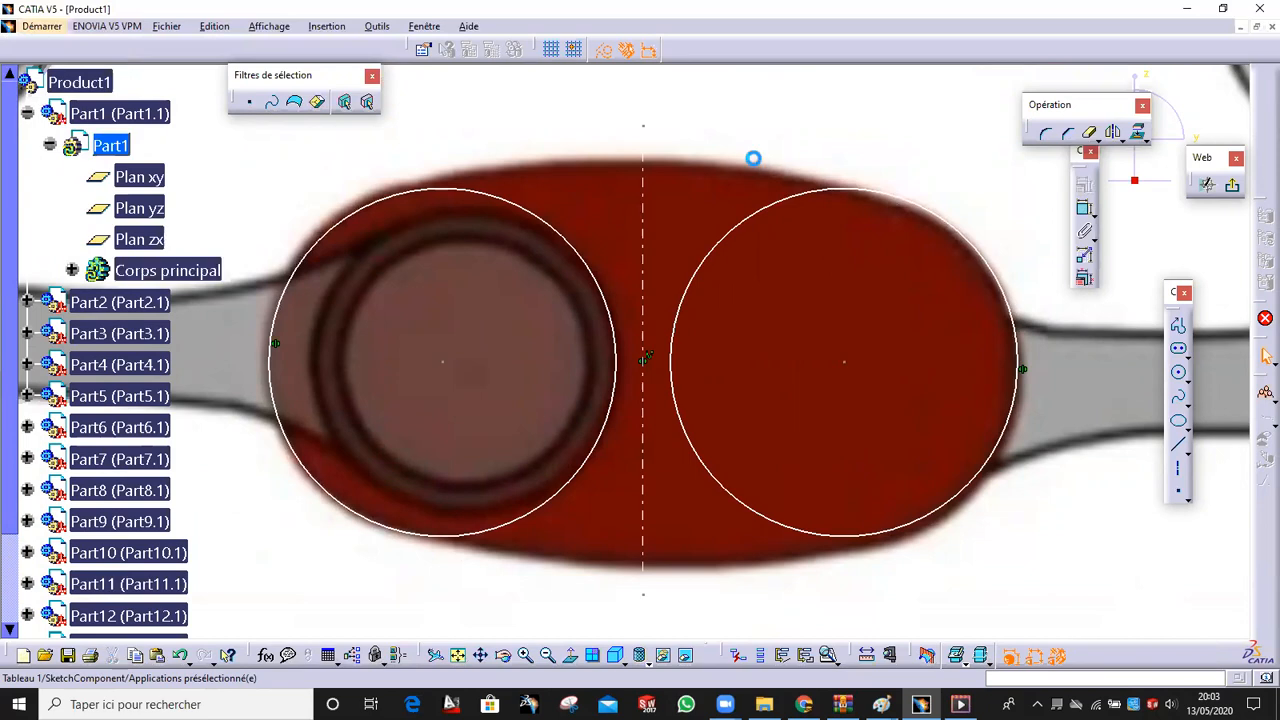
# Draw a large circle centred on the vertical line below the crank, following its upper edge and tangent to the left circle
pyautogui.keyDown('ctrl'); pyautogui.moveTo(743, 103); pyautogui.dragTo(790, 304, button='middle'); pyautogui.keyUp('ctrl')
pyautogui.moveTo(814, 227); pyautogui.dragTo(806, 135, button='middle')
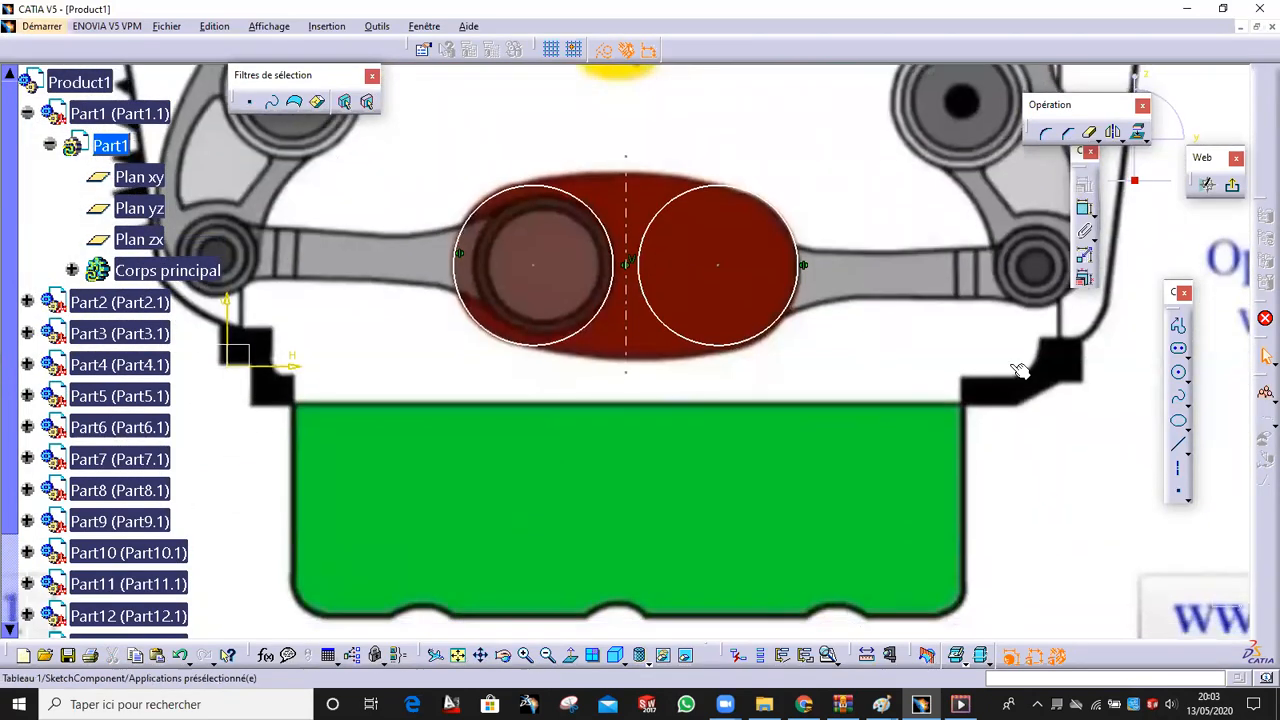
pyautogui.click(1180, 378)
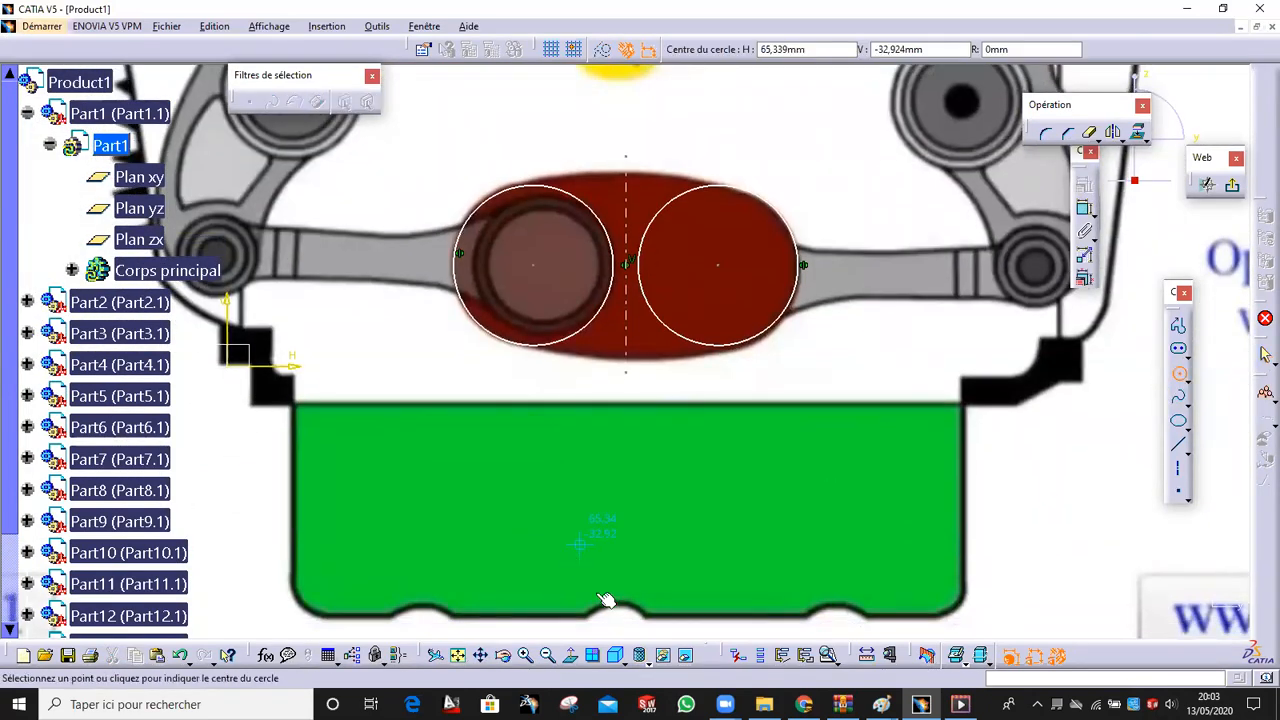
pyautogui.click(628, 572)
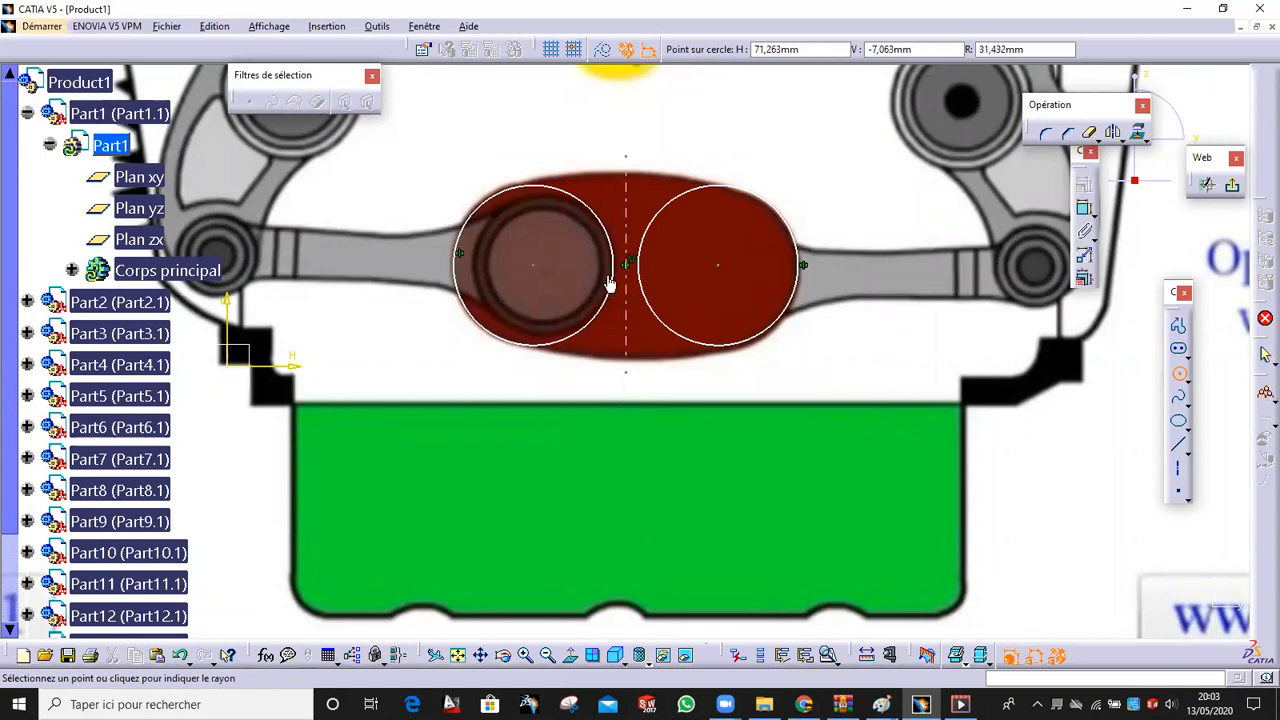
pyautogui.click(608, 168)
# Constrain the large circle to be tangent to the right circle
pyautogui.keyDown('ctrl'); pyautogui.moveTo(753, 346); pyautogui.dragTo(670, 463, button='middle'); pyautogui.keyUp('ctrl')
pyautogui.click(670, 459)
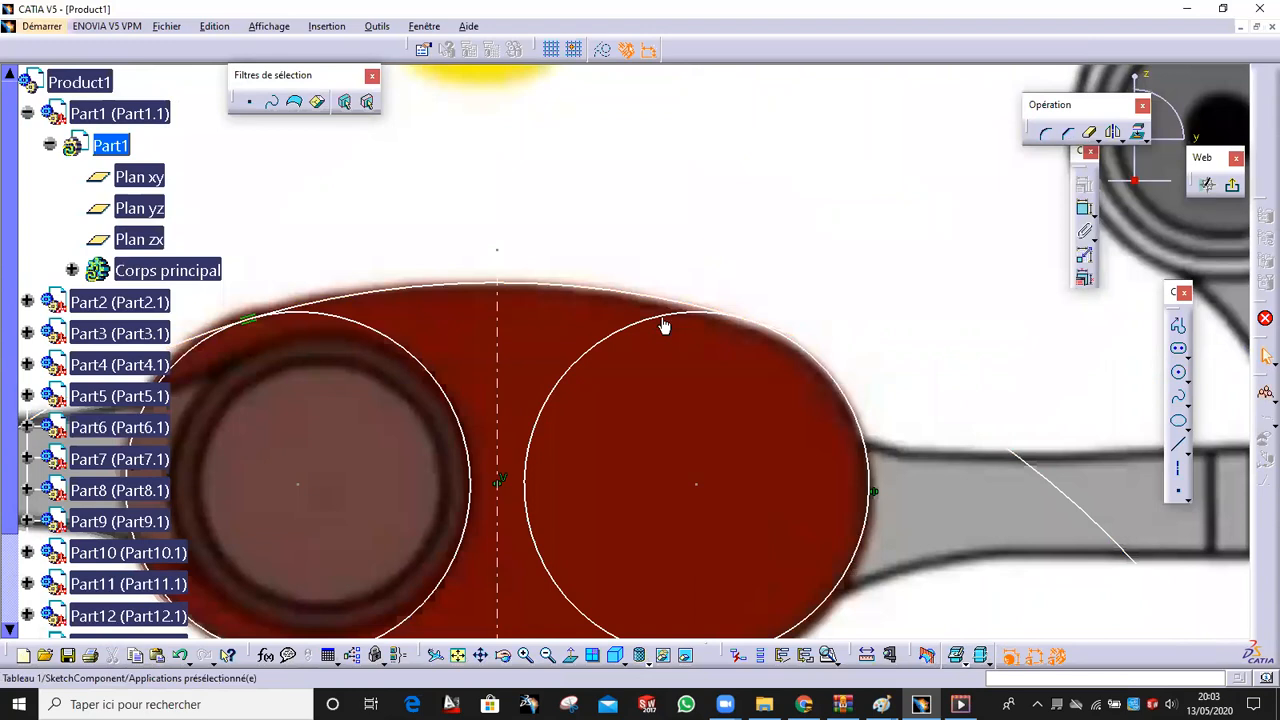
pyautogui.click(665, 315)
pyautogui.keyDown('ctrl'); pyautogui.click(666, 298); pyautogui.keyUp('ctrl')
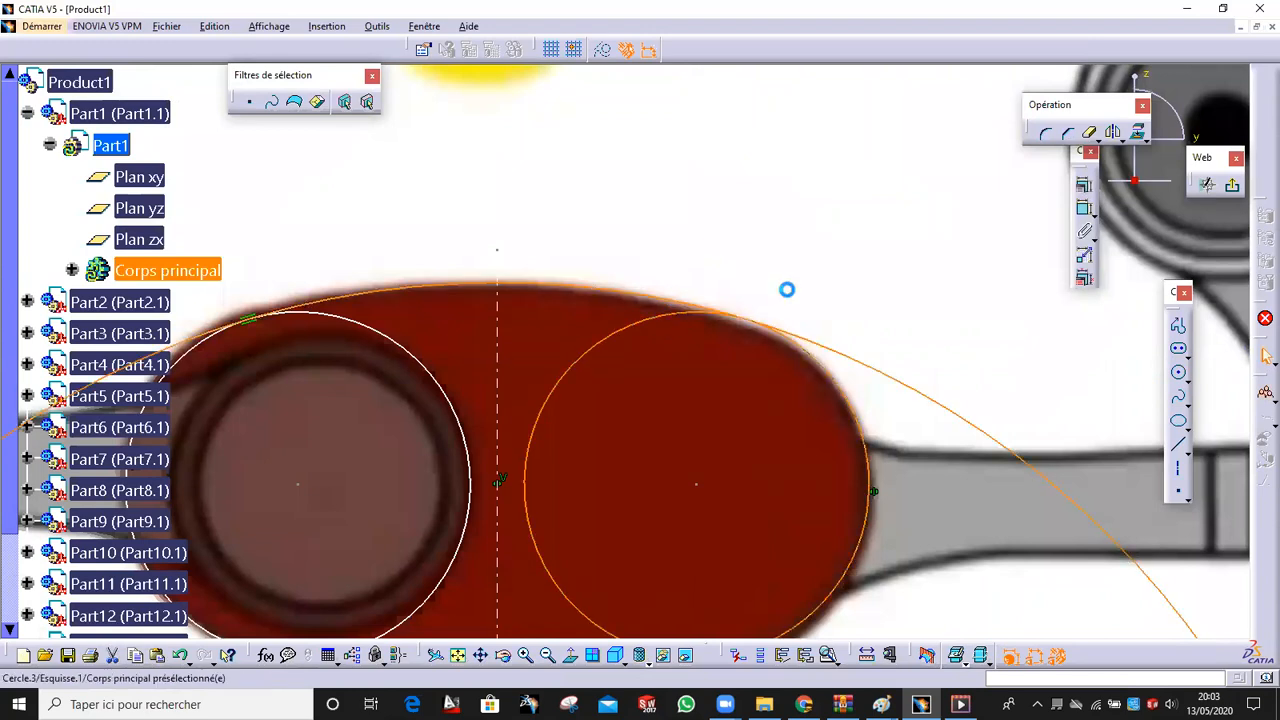
pyautogui.click(1084, 186)
pyautogui.click(1040, 355)
pyautogui.click(1000, 472)
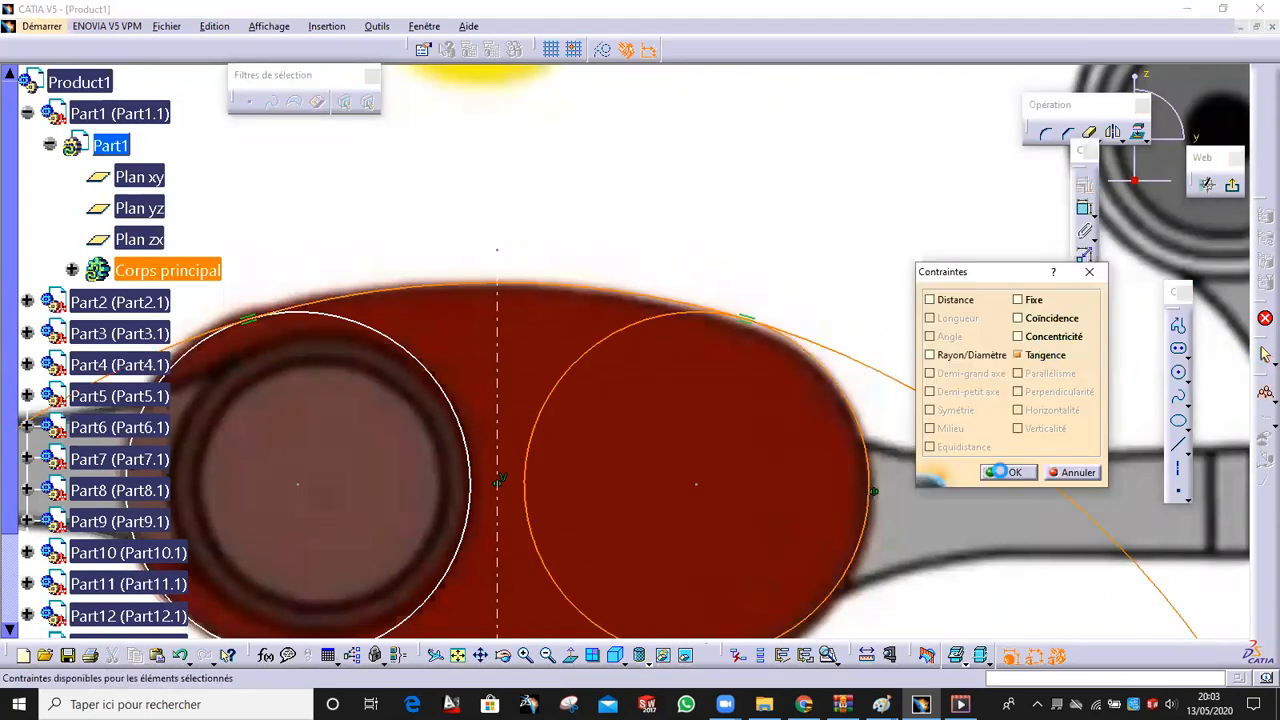
# Trim the large circle to leave only the arc bridging the two end circles along the crank's upper edge
pyautogui.keyDown('ctrl'); pyautogui.moveTo(798, 214); pyautogui.dragTo(796, 294, button='middle'); pyautogui.keyUp('ctrl')
pyautogui.click(1089, 132)
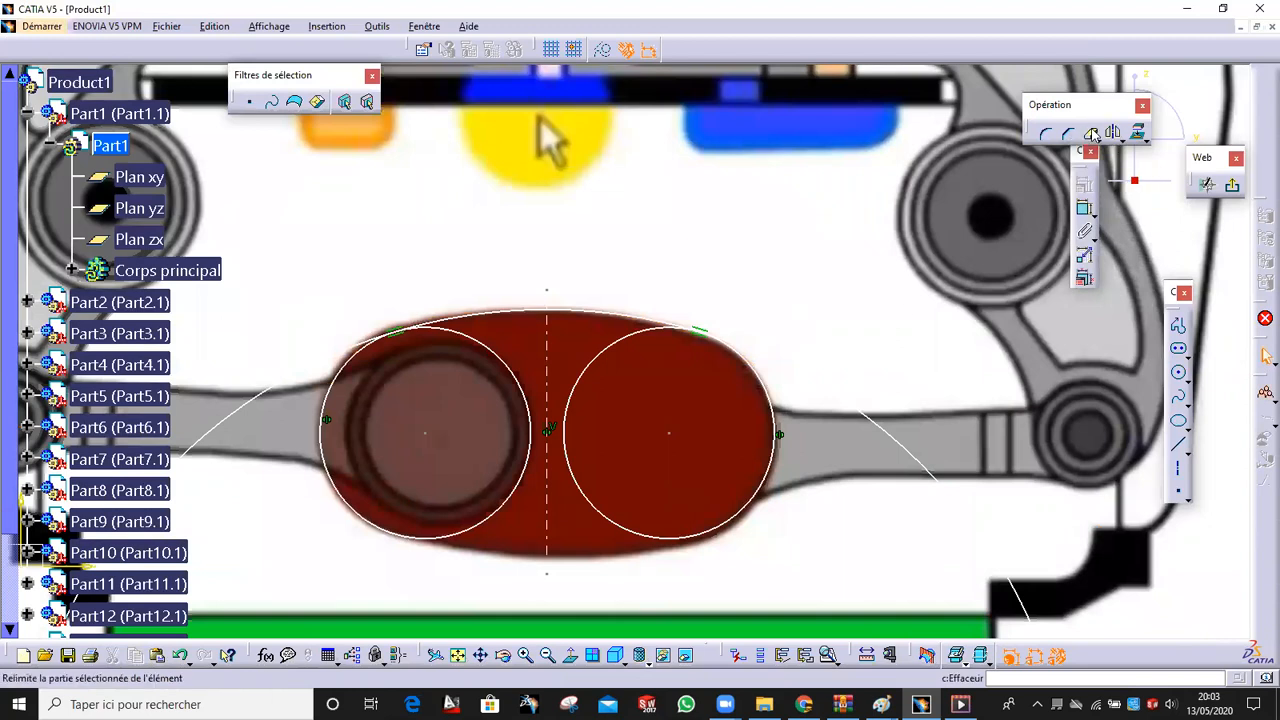
pyautogui.click(866, 422)
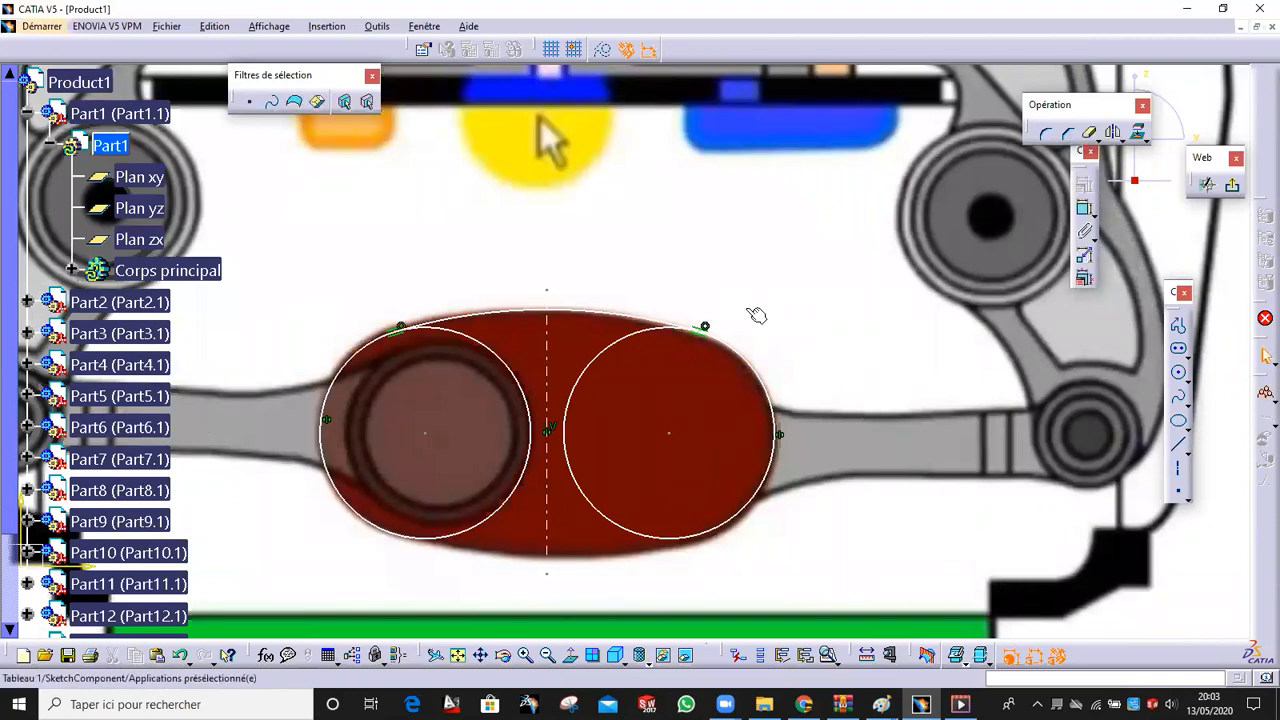
# Draw a horizontal axis between the two circle centres and mirror the upper arc across it
pyautogui.click(1178, 468)
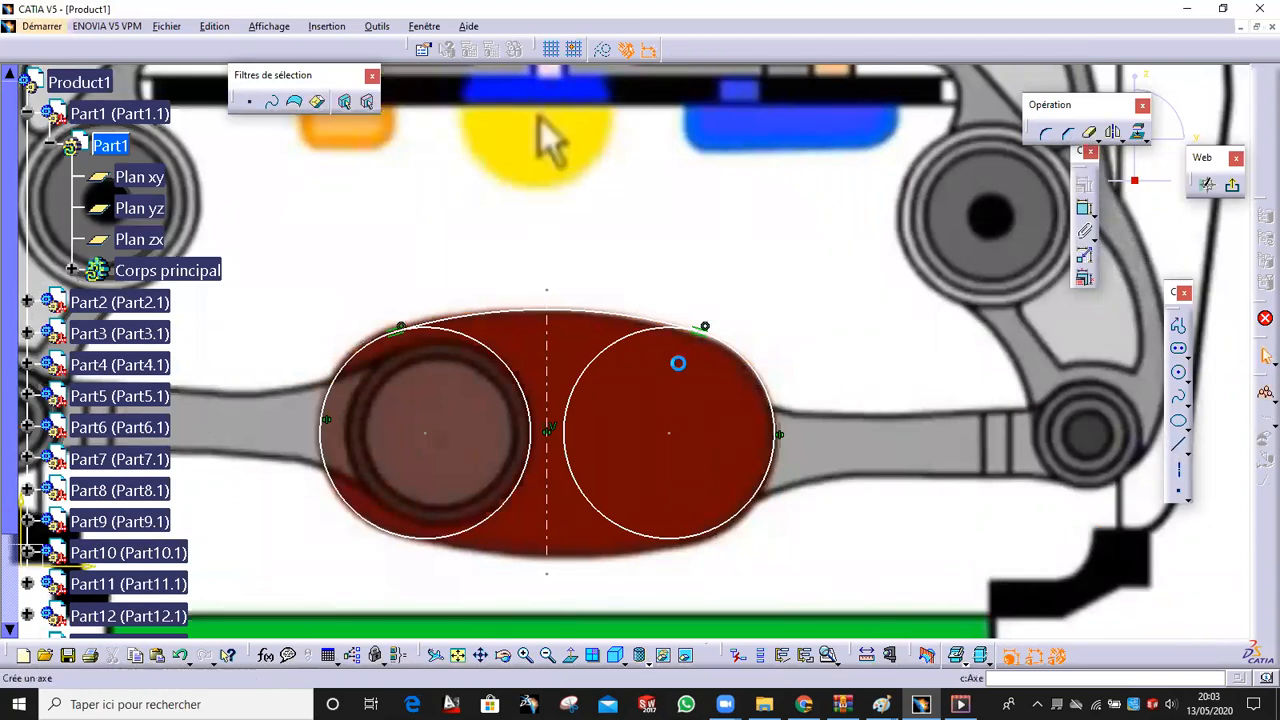
pyautogui.click(666, 434)
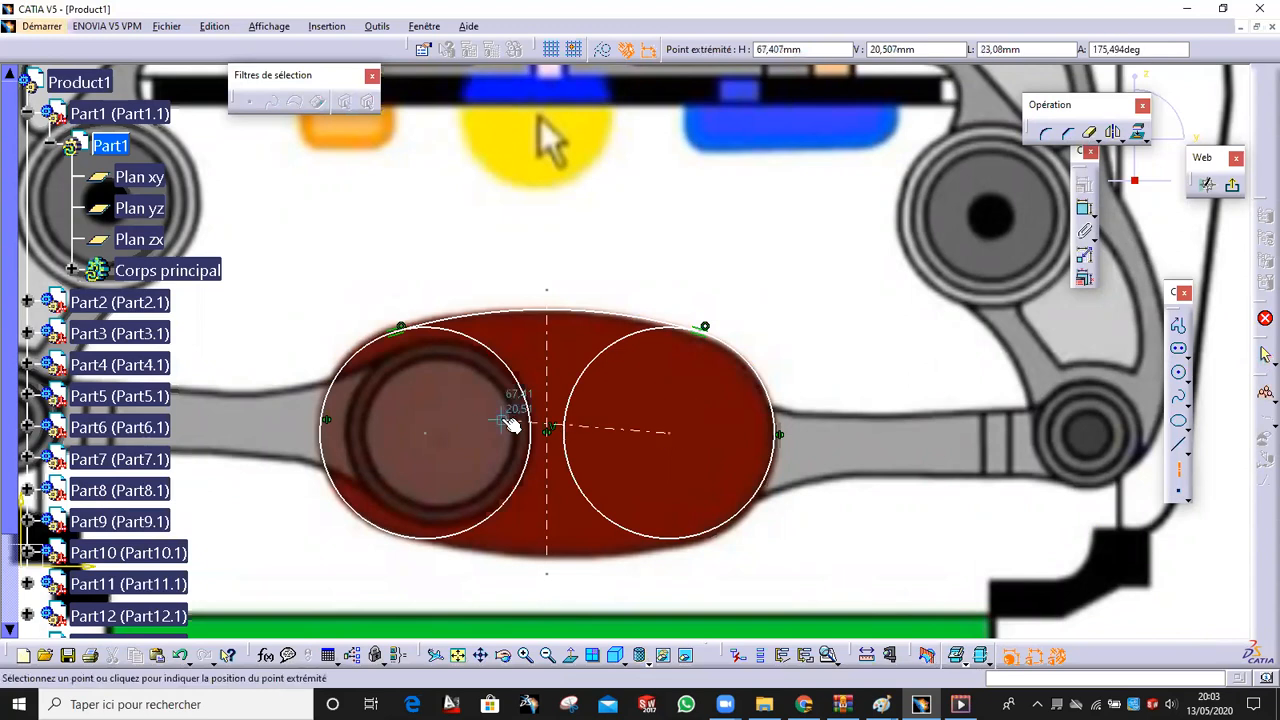
pyautogui.click(426, 436)
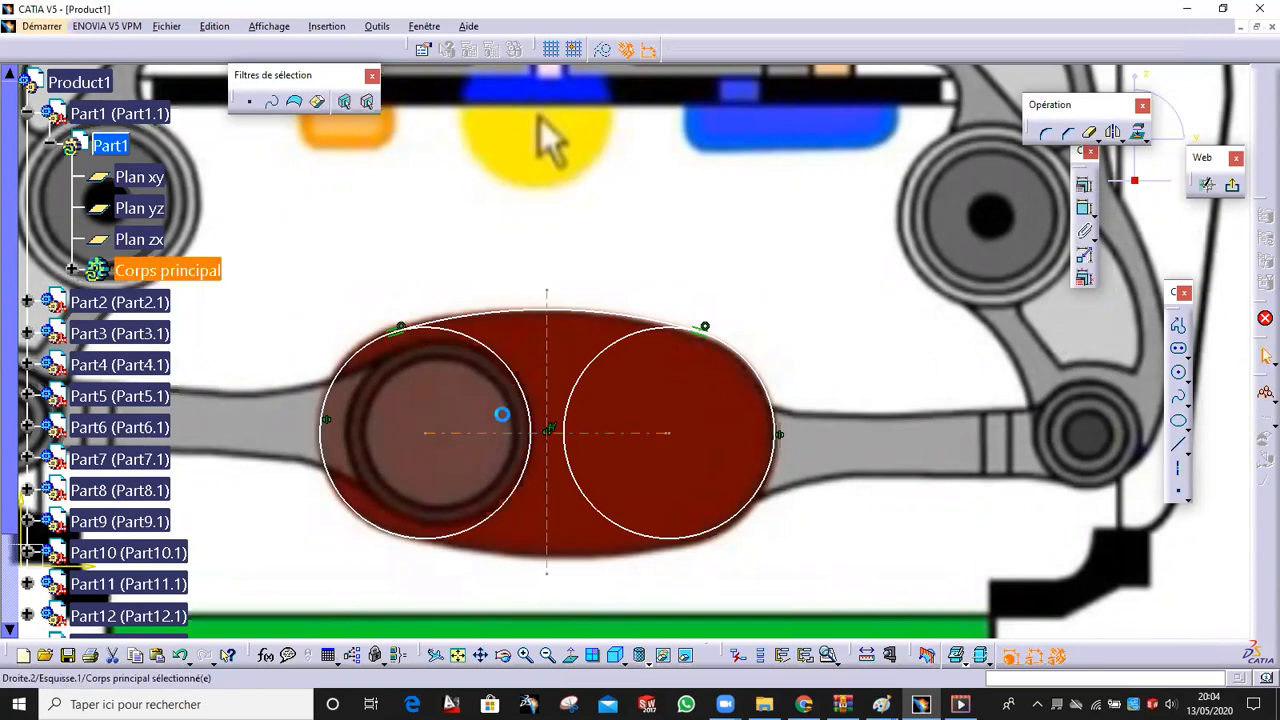
pyautogui.click(615, 323)
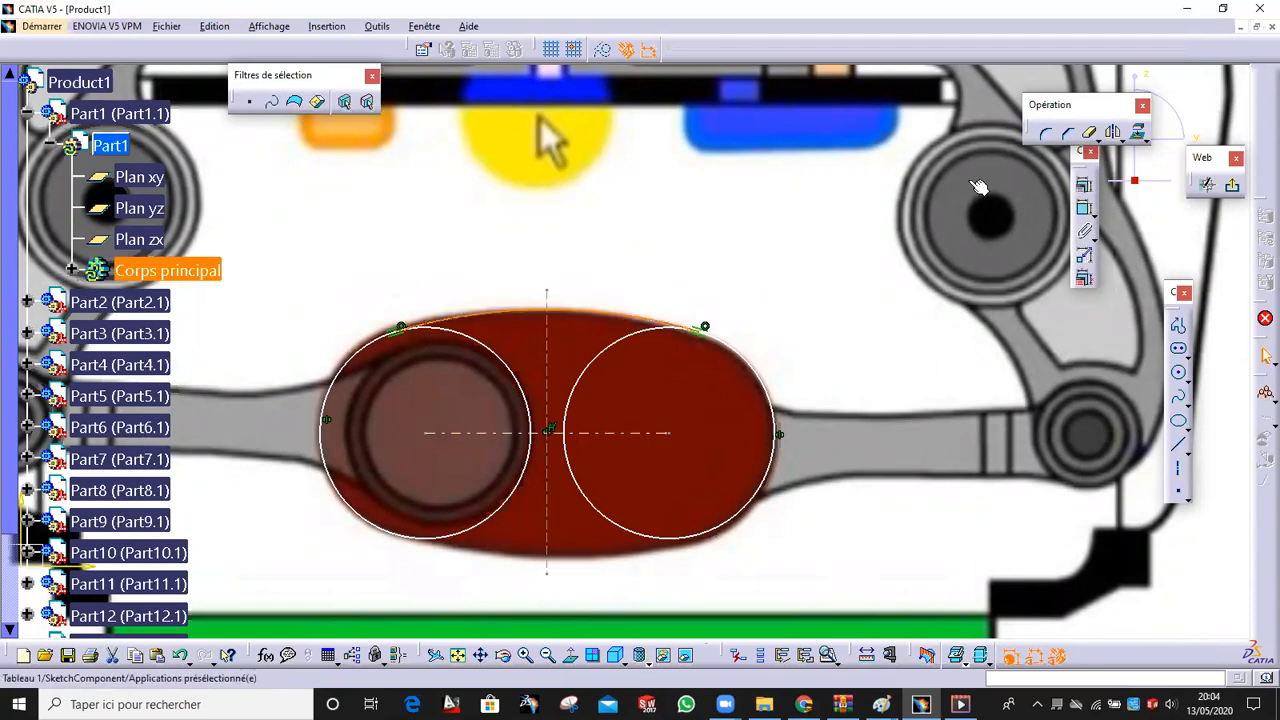
pyautogui.click(1113, 133)
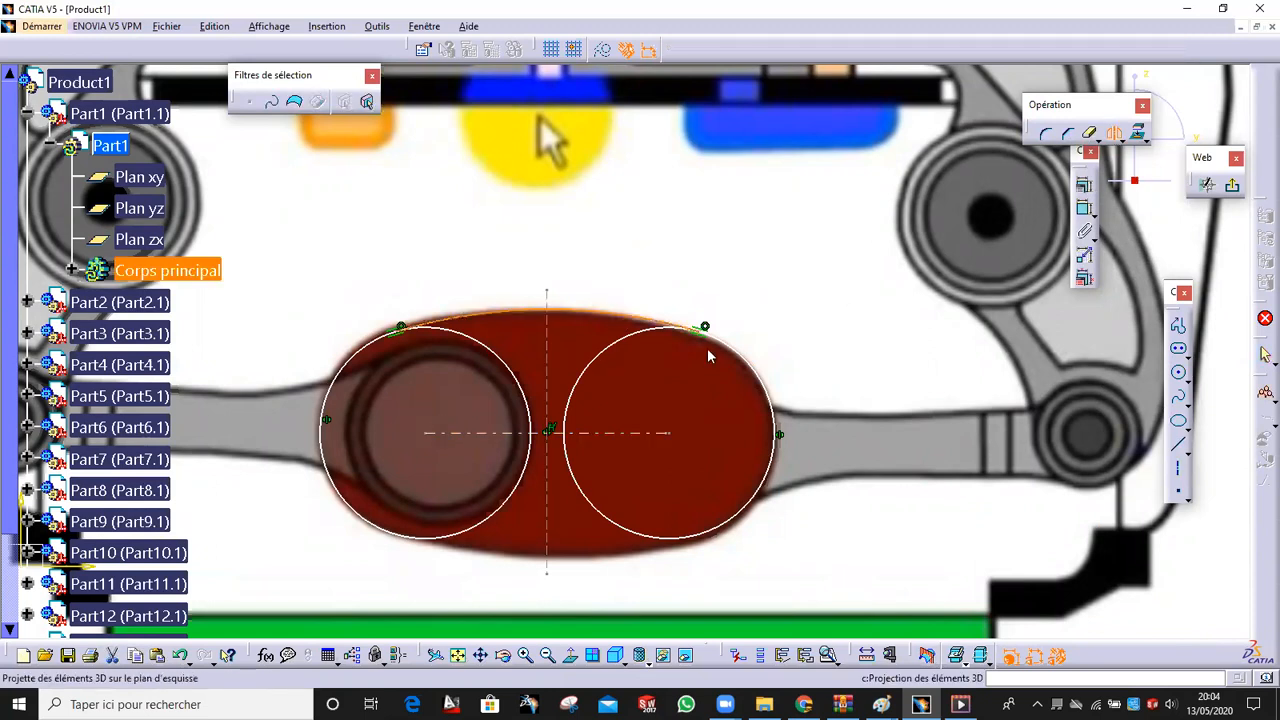
pyautogui.click(618, 434)
# Trim the inner portions of both end circles to leave a closed crank outline
pyautogui.moveTo(668, 426); pyautogui.dragTo(680, 480, button='middle')
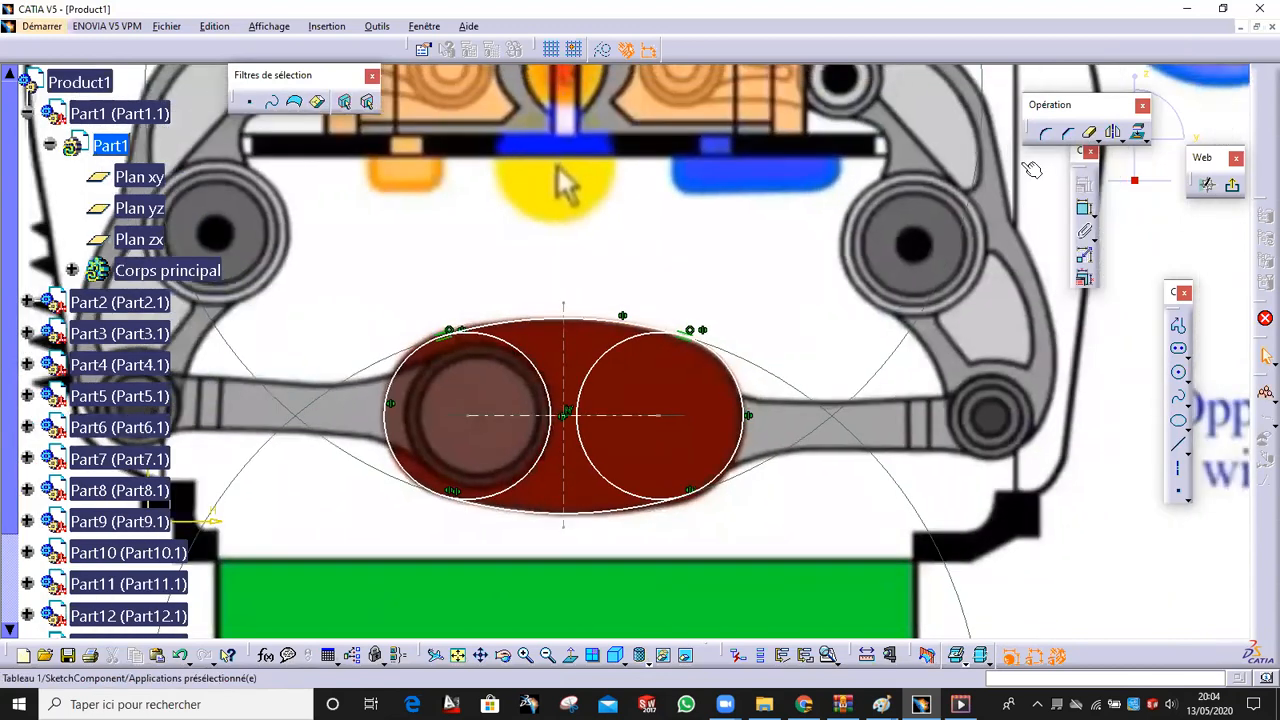
pyautogui.click(1089, 133)
pyautogui.click(608, 360)
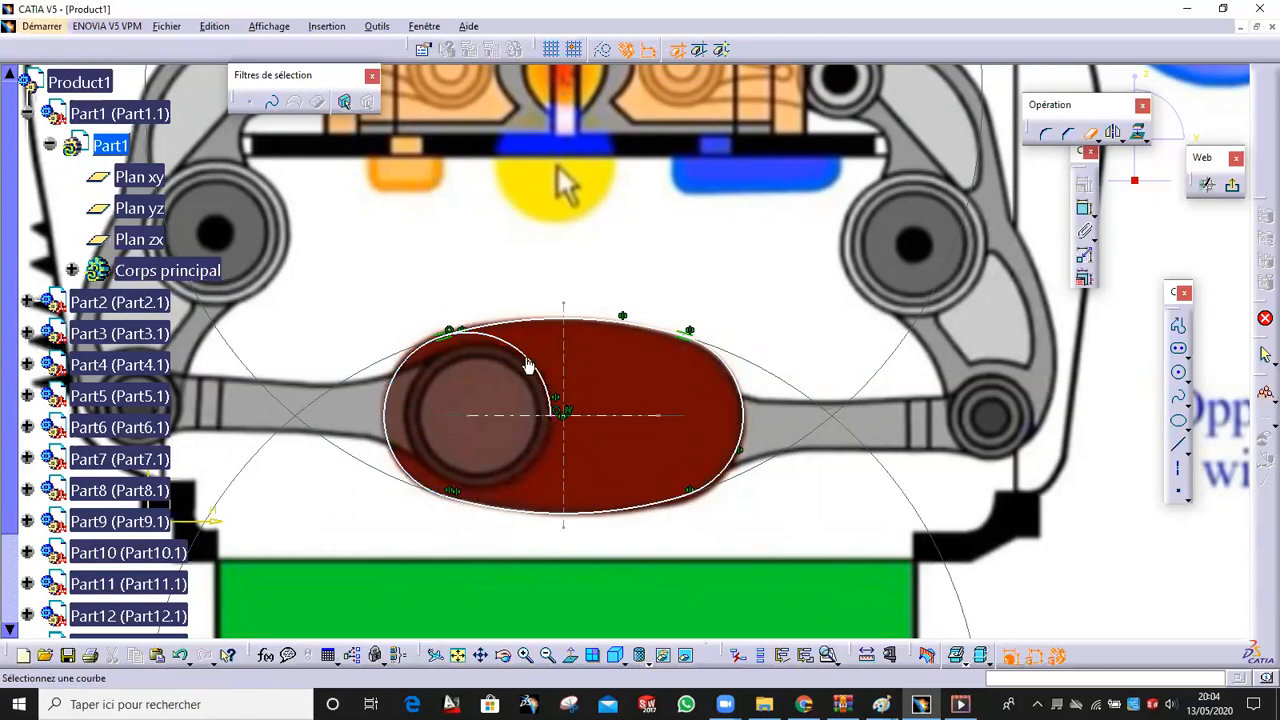
# Draw a circle of about 2.6 mm radius at the intersection of the two axes and exit the sketch
pyautogui.scroll(3, 529, 371)
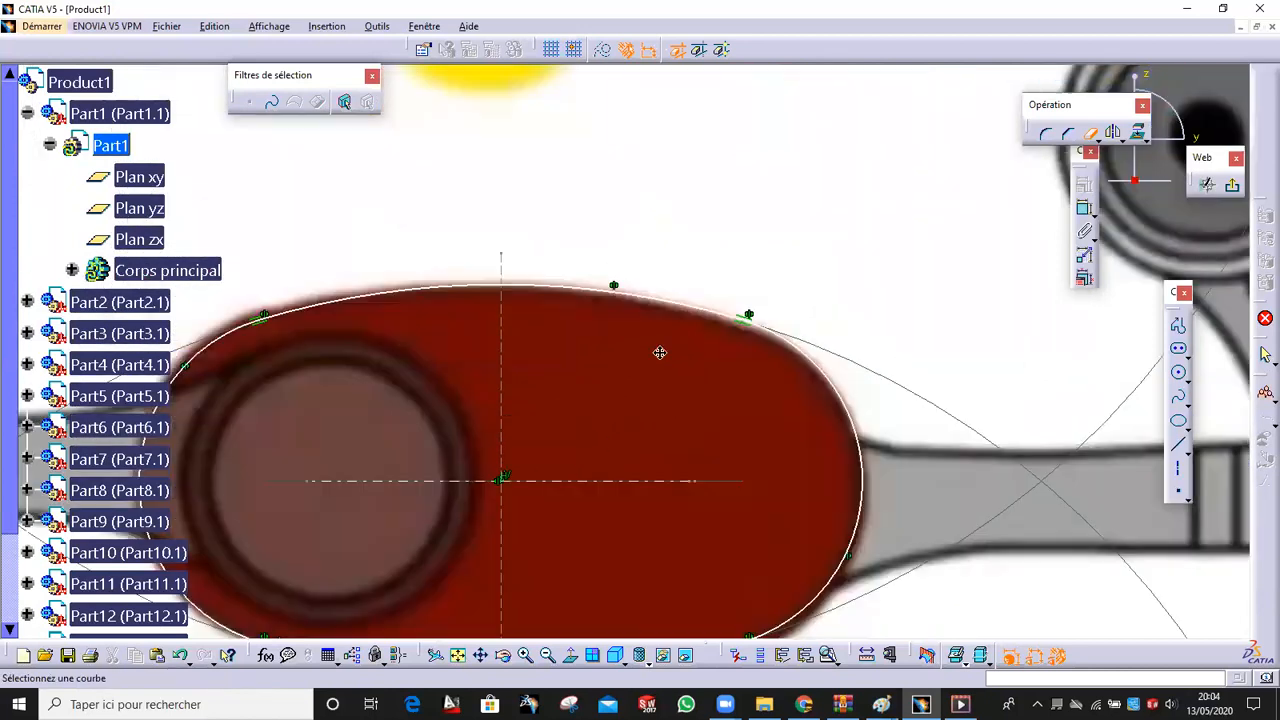
pyautogui.click(1178, 372)
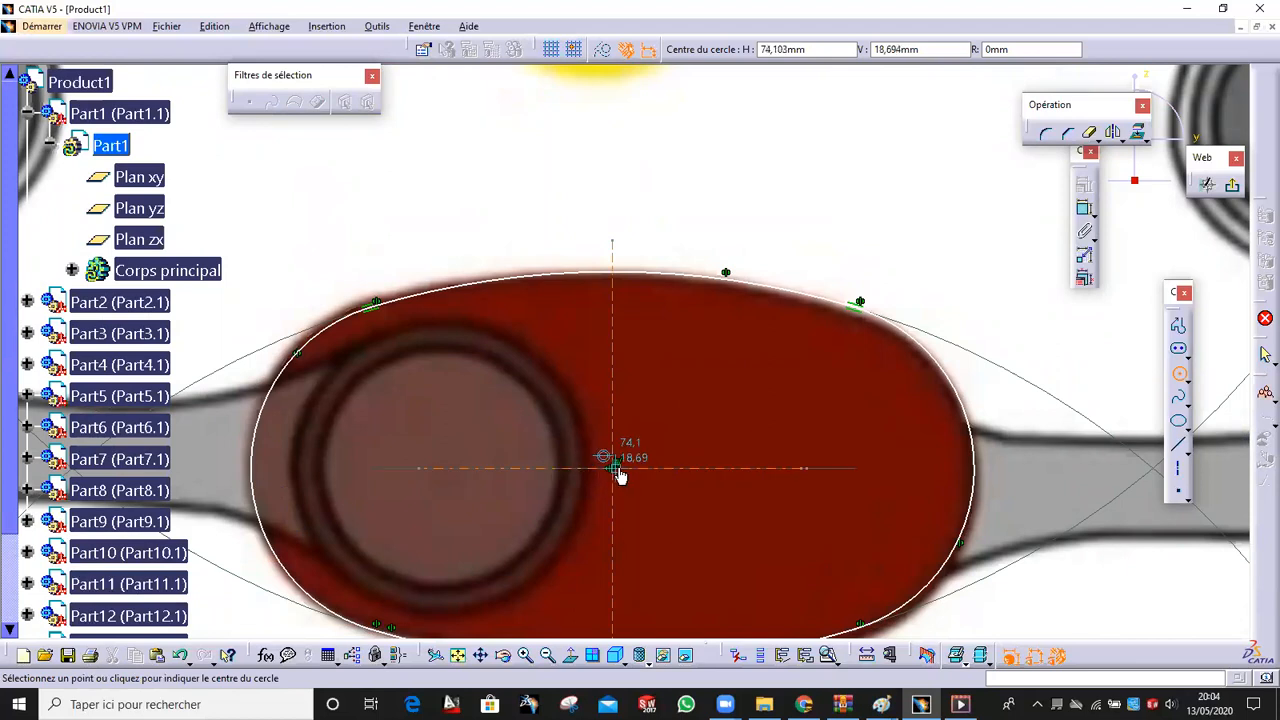
pyautogui.click(611, 467)
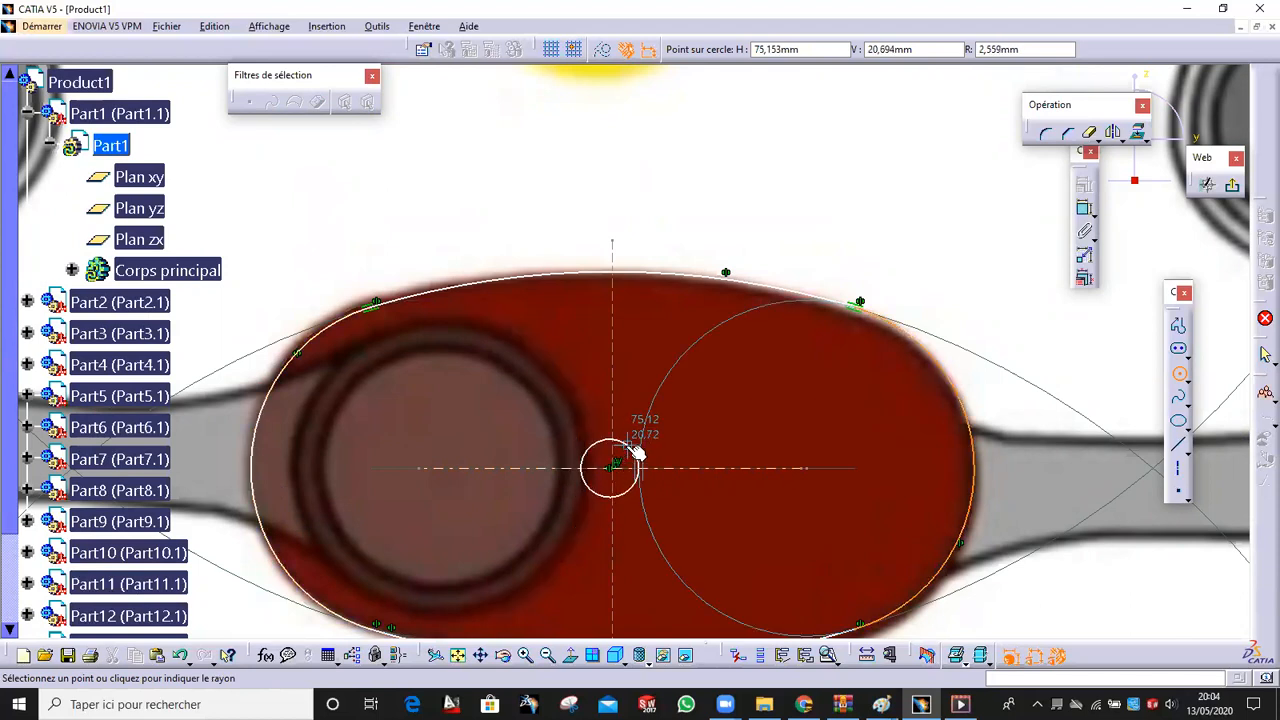
pyautogui.click(637, 453)
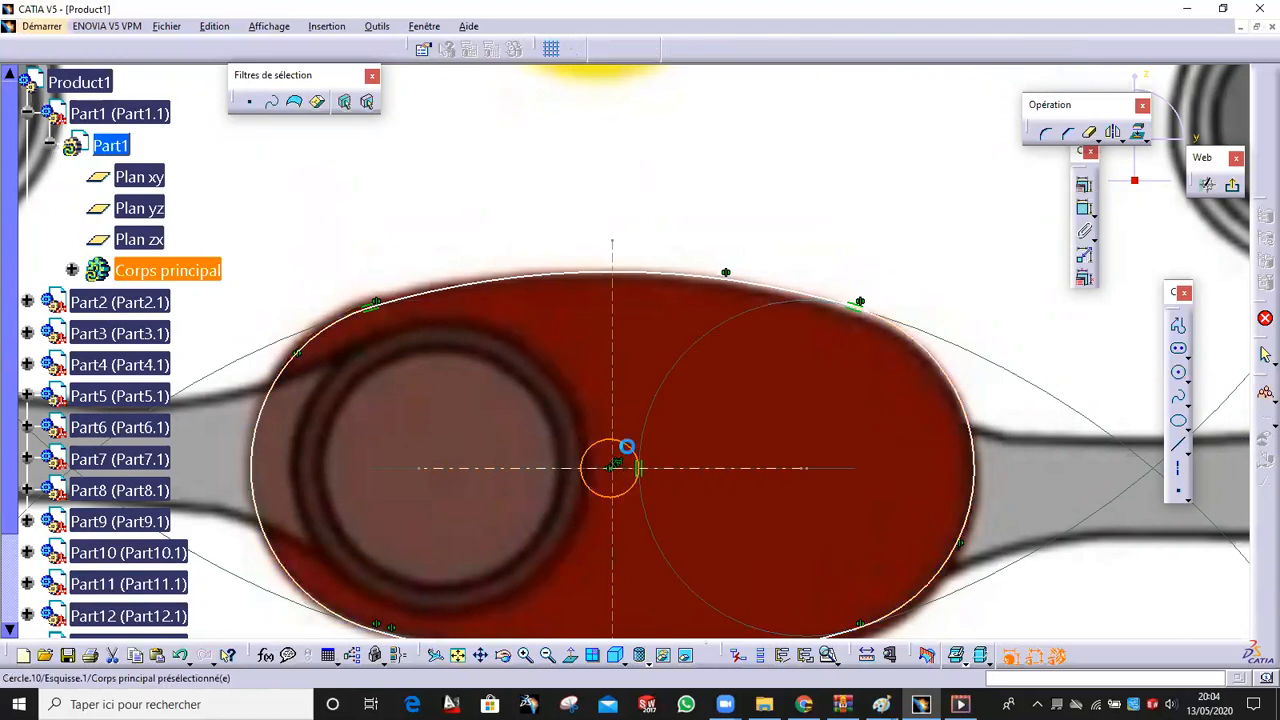
pyautogui.click(1230, 189)
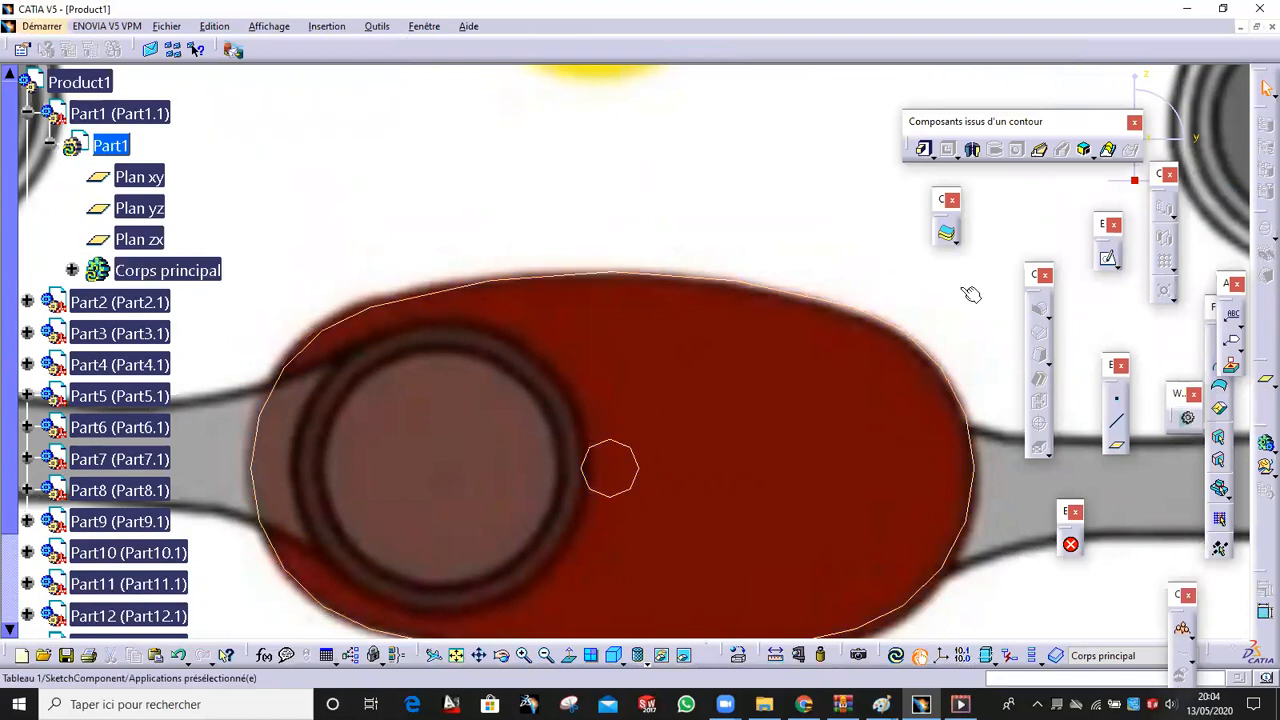
# Reopen the crank's sketch, draw a circle on the horizontal axis right of the centre hole, and shift it slightly towards the right end
pyautogui.click(881, 320)
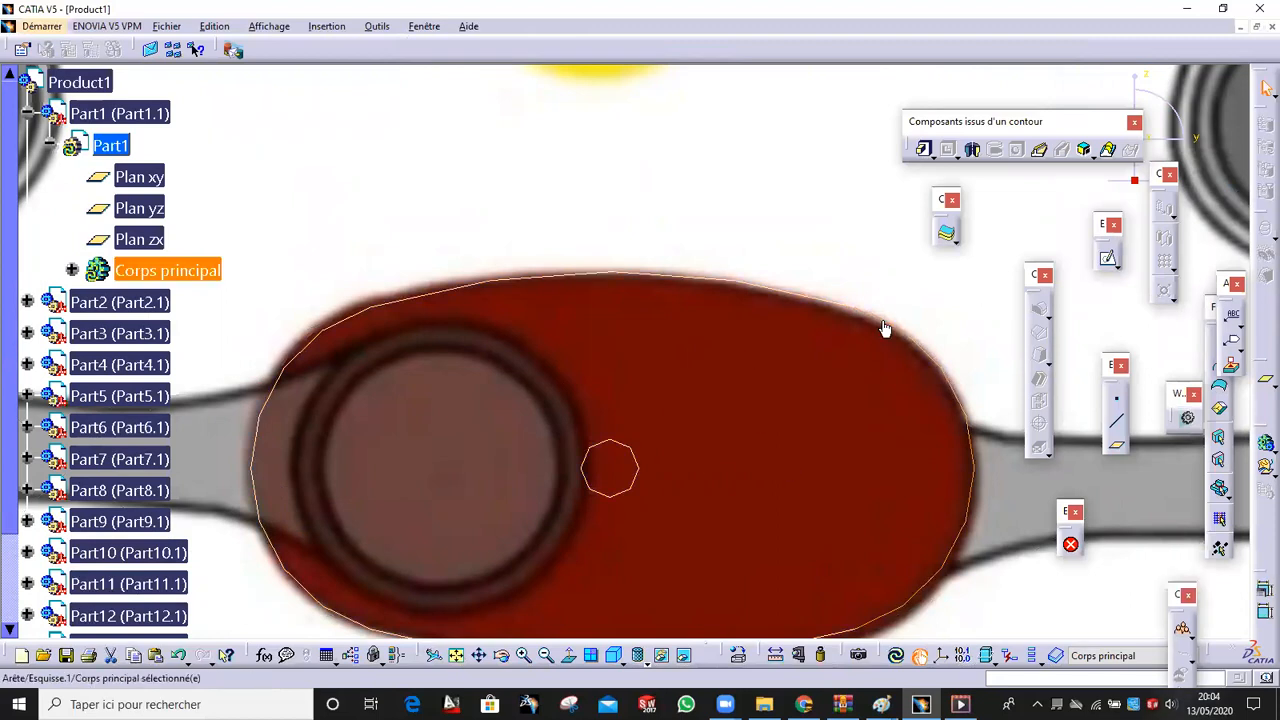
pyautogui.click(72, 270)
pyautogui.doubleClick(172, 300)
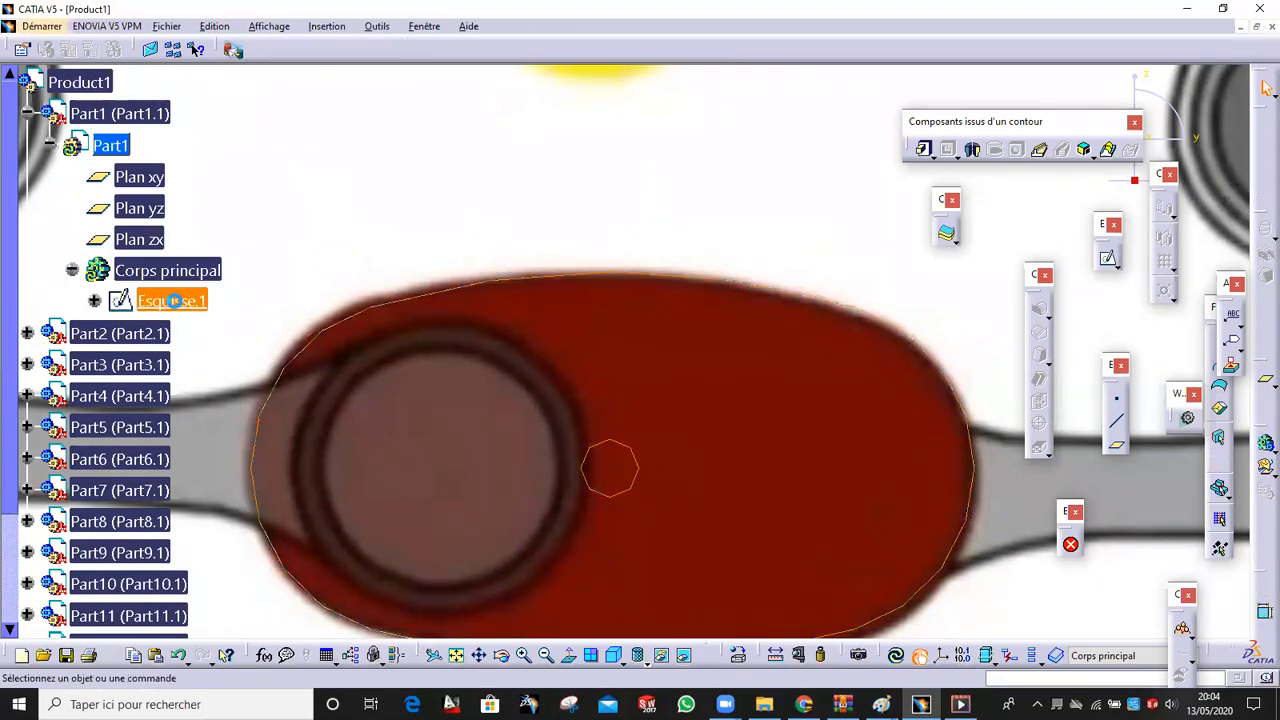
pyautogui.click(1178, 372)
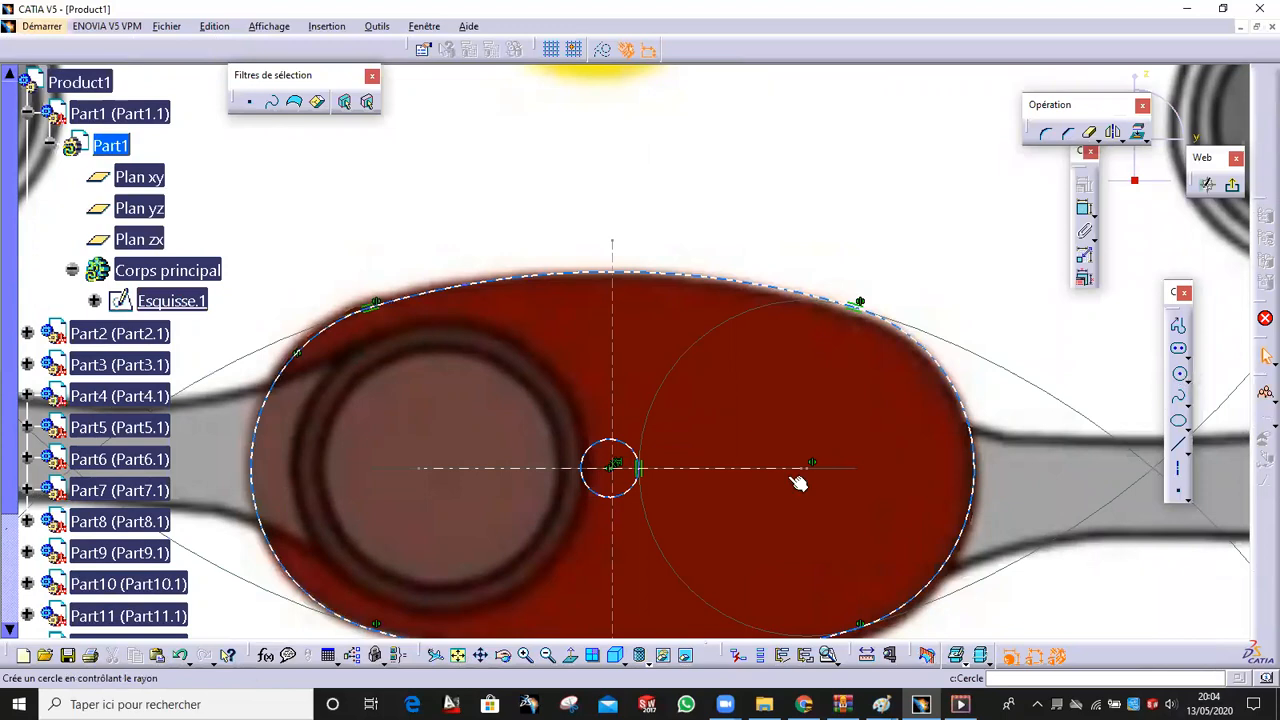
pyautogui.click(711, 468)
pyautogui.click(757, 450)
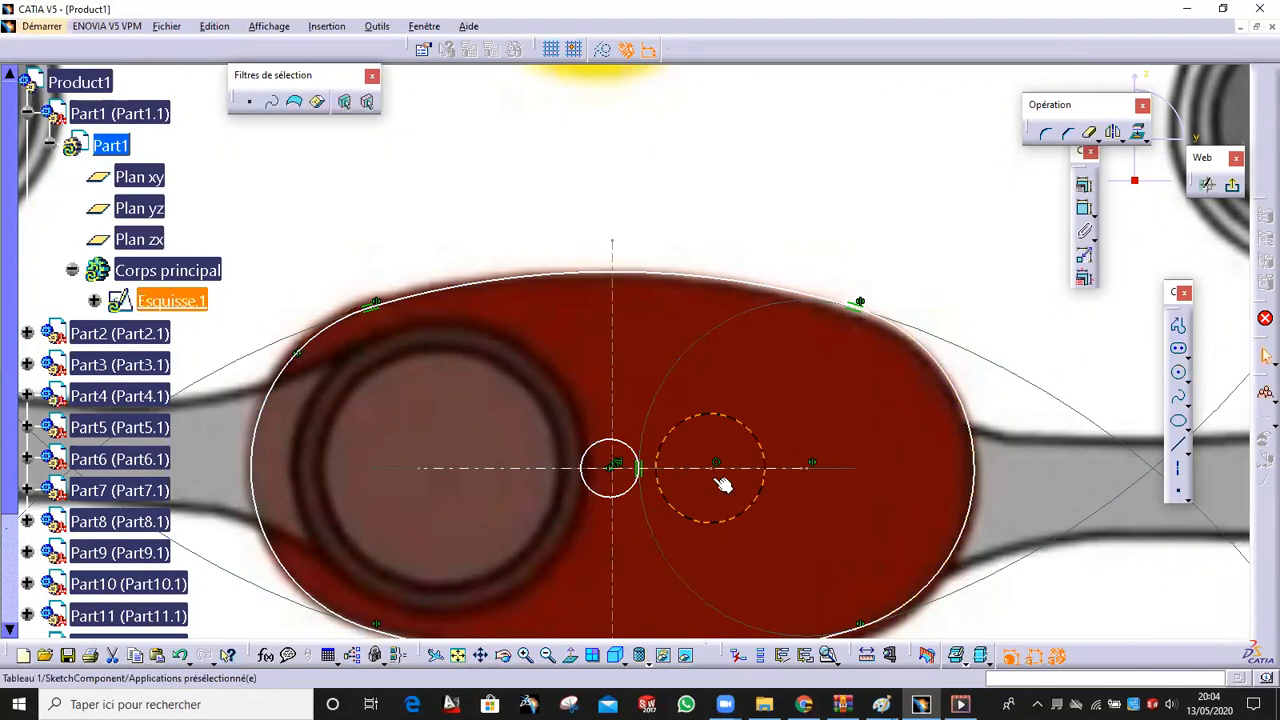
pyautogui.moveTo(723, 471); pyautogui.dragTo(745, 471)
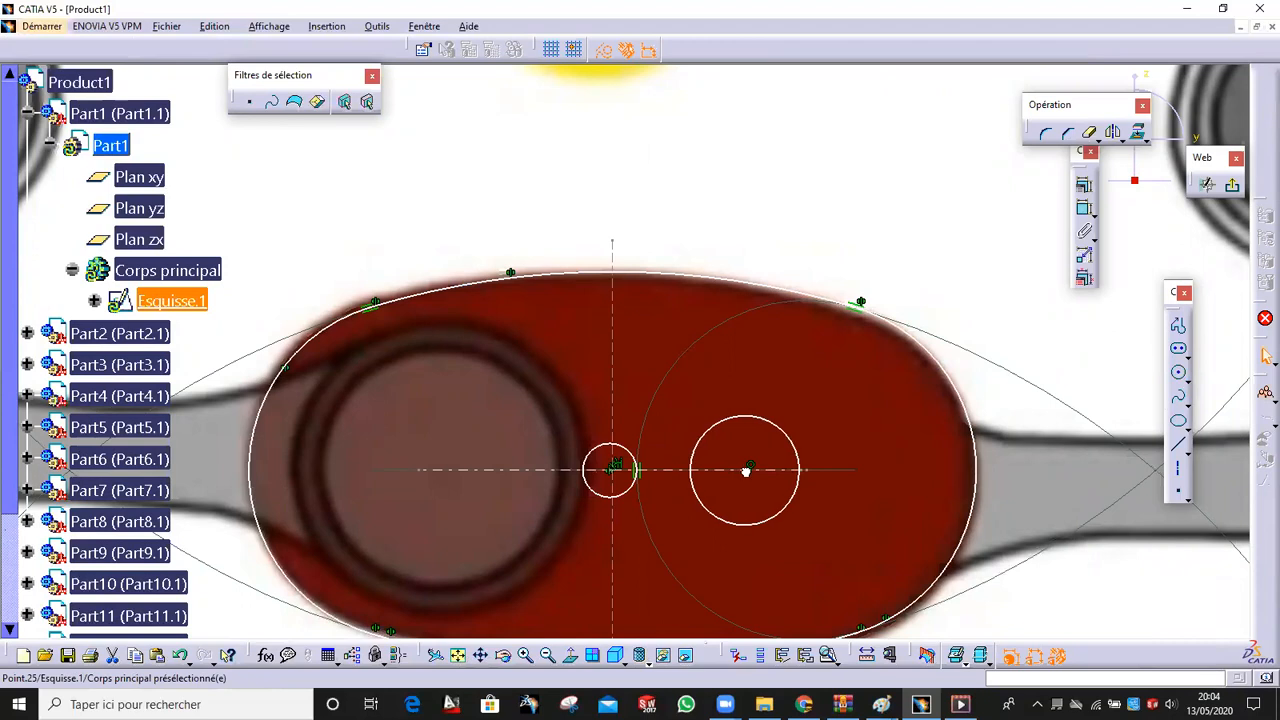
# Mirror the right hole circle across the crank's vertical axis
pyautogui.click(771, 423)
pyautogui.click(1114, 134)
pyautogui.click(613, 326)
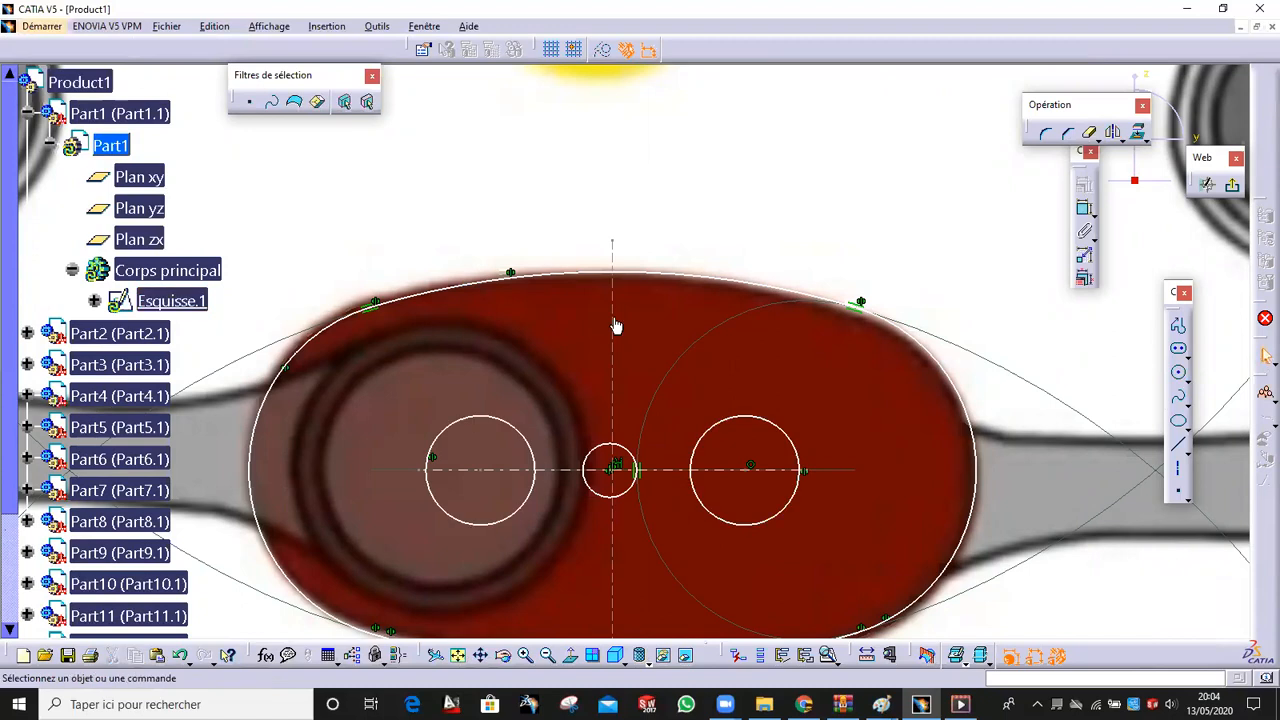
# Adjust the crank outline to follow the red shape in the reference image and exit the sketch
pyautogui.scroll(-3, 614, 330)
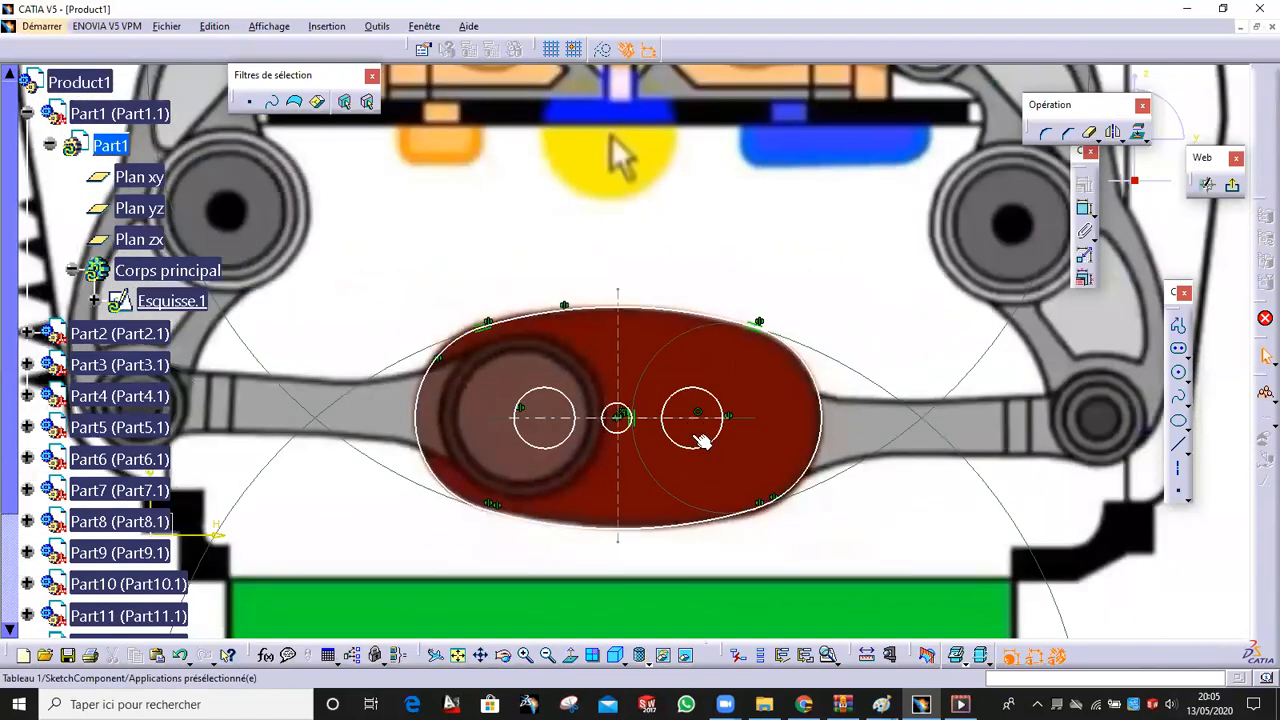
pyautogui.moveTo(720, 477); pyautogui.dragTo(710, 442, button='middle')
pyautogui.moveTo(716, 436); pyautogui.dragTo(718, 436)
pyautogui.moveTo(727, 388); pyautogui.dragTo(744, 411, button='middle')
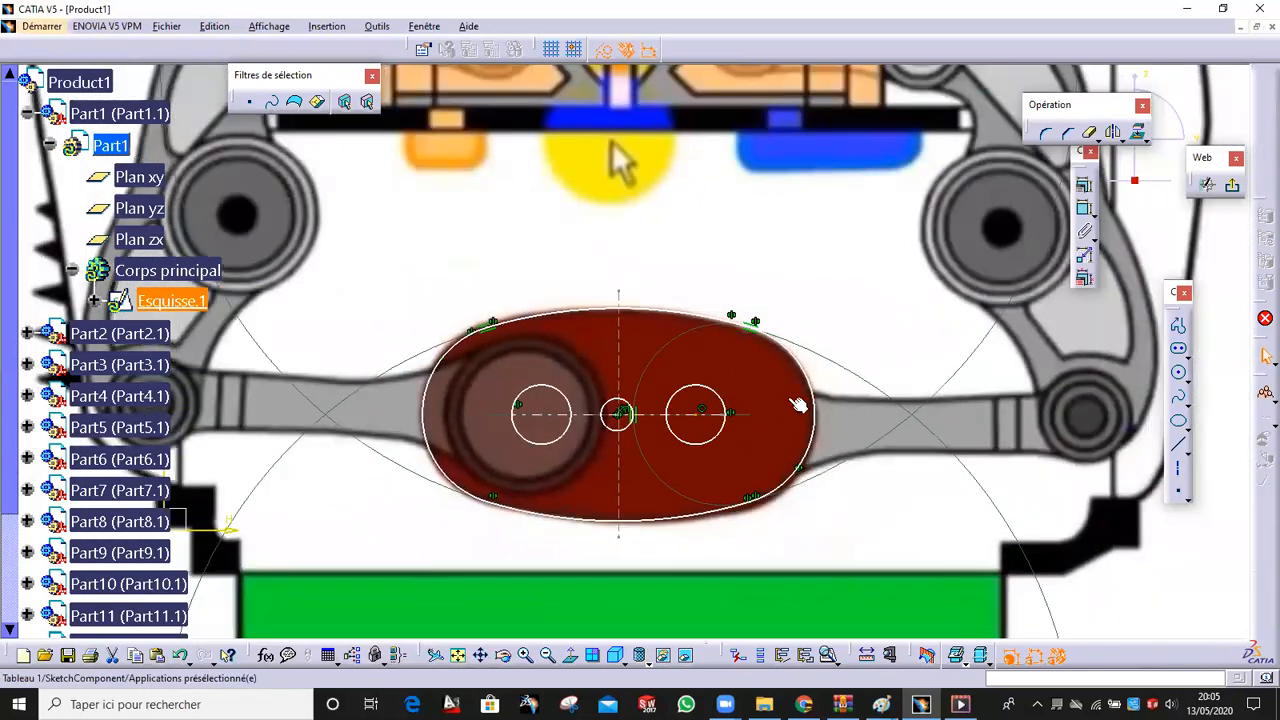
pyautogui.click(1086, 232)
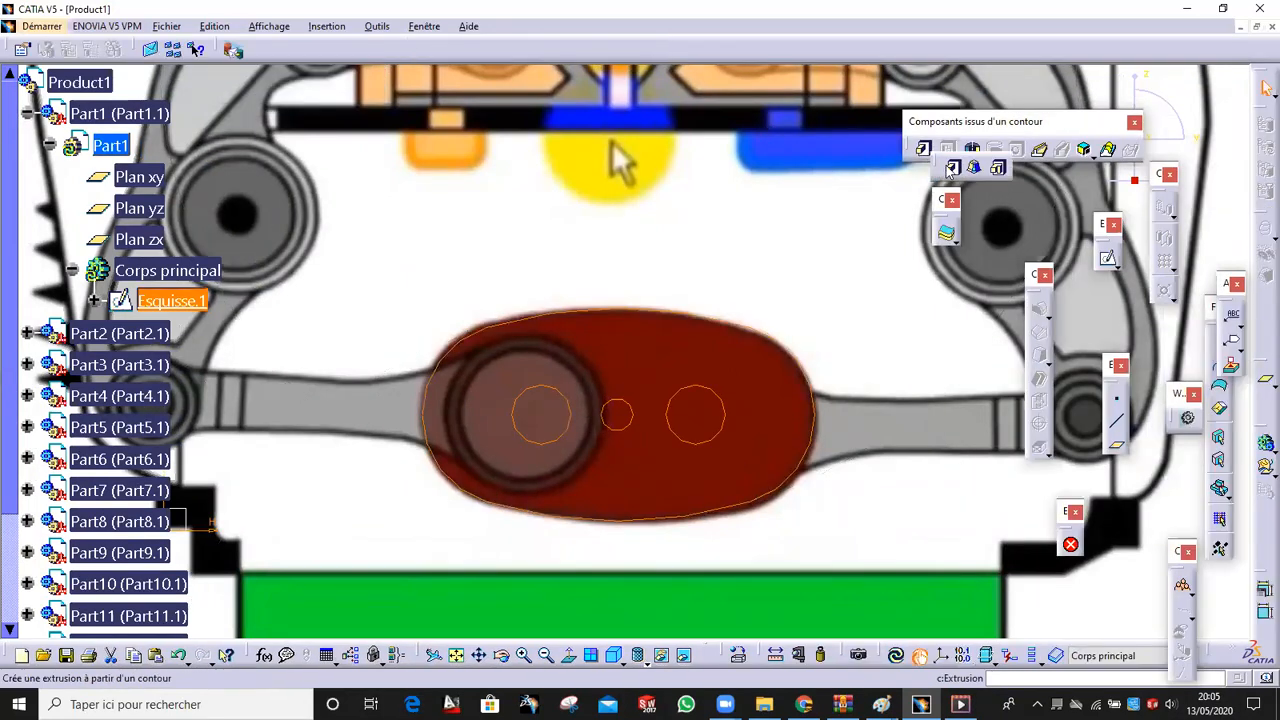
# Extrude the crank sketch with a length of 4 mm and symmetric extension
pyautogui.click(952, 168)
pyautogui.moveTo(663, 244); pyautogui.dragTo(668, 337, button='middle')
pyautogui.click(1012, 380)
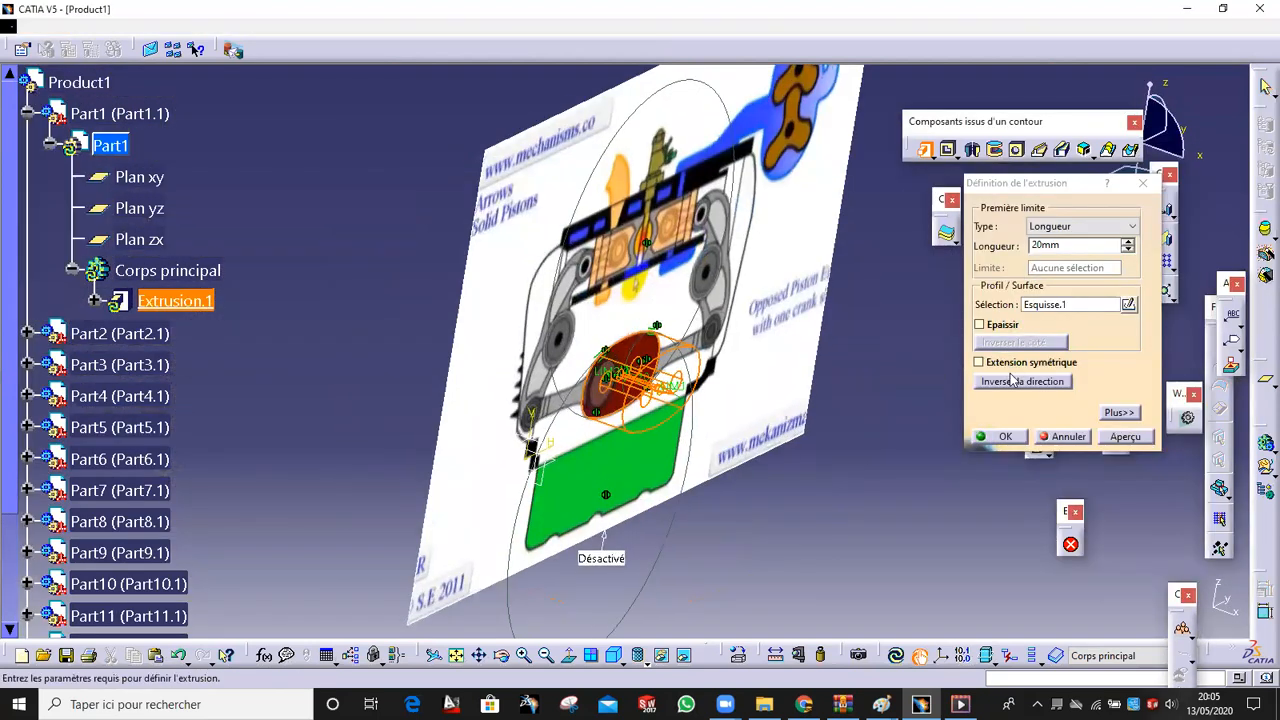
pyautogui.click(1015, 364)
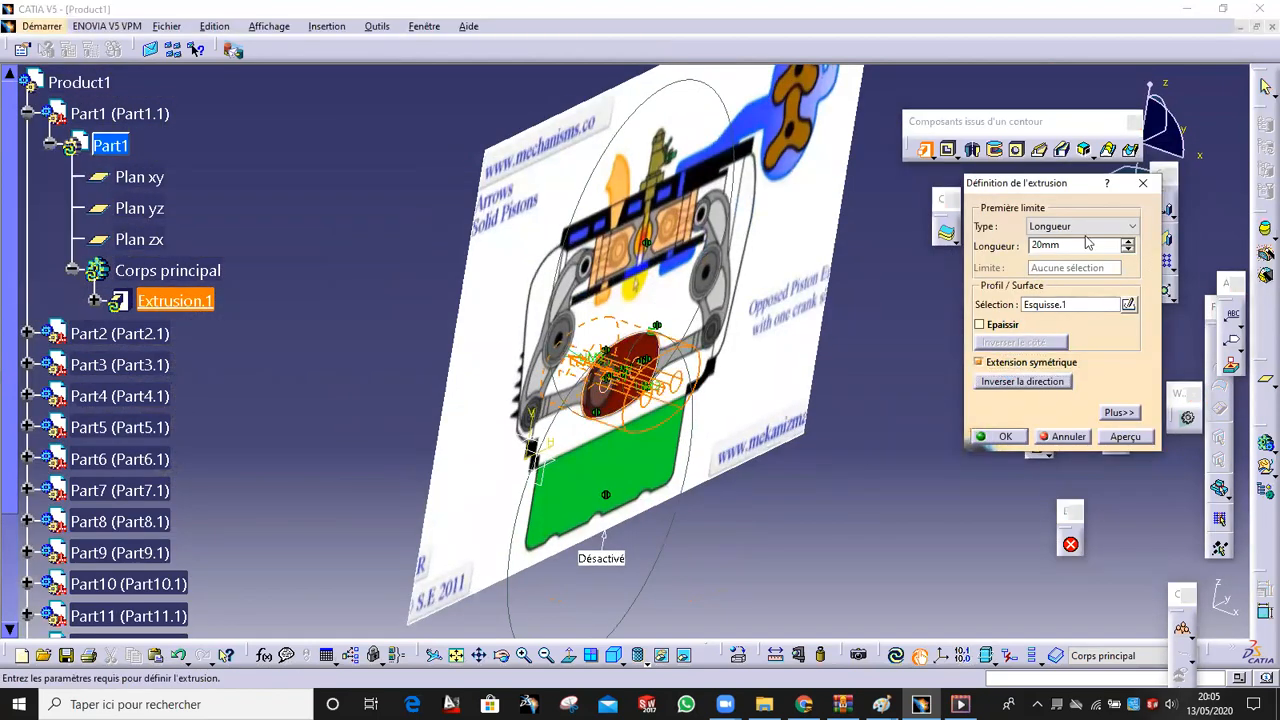
pyautogui.doubleClick(1077, 245)
pyautogui.write('4')
pyautogui.moveTo(853, 367); pyautogui.dragTo(668, 520, button='middle')
pyautogui.click(1006, 437)
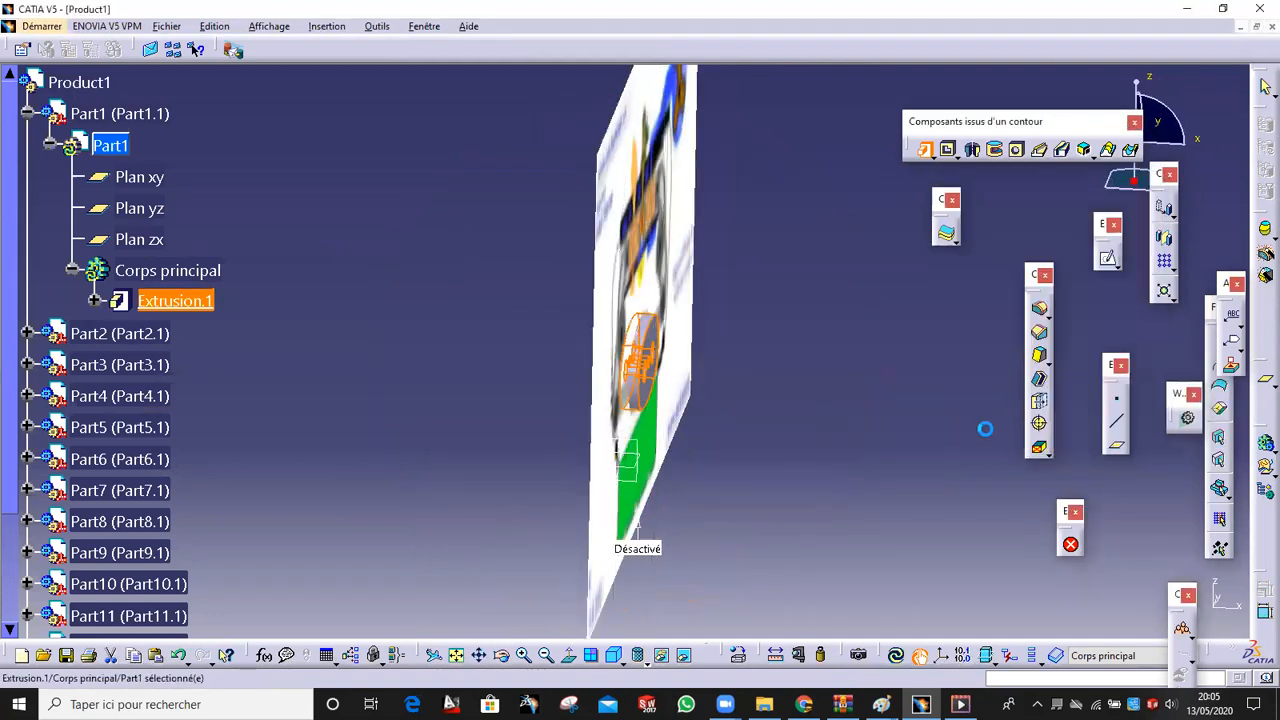
# Change the graphic properties of Part1 so the crank is coloured red
pyautogui.moveTo(851, 383); pyautogui.dragTo(617, 266, button='middle')
pyautogui.rightClick(86, 108)
pyautogui.click(152, 176)
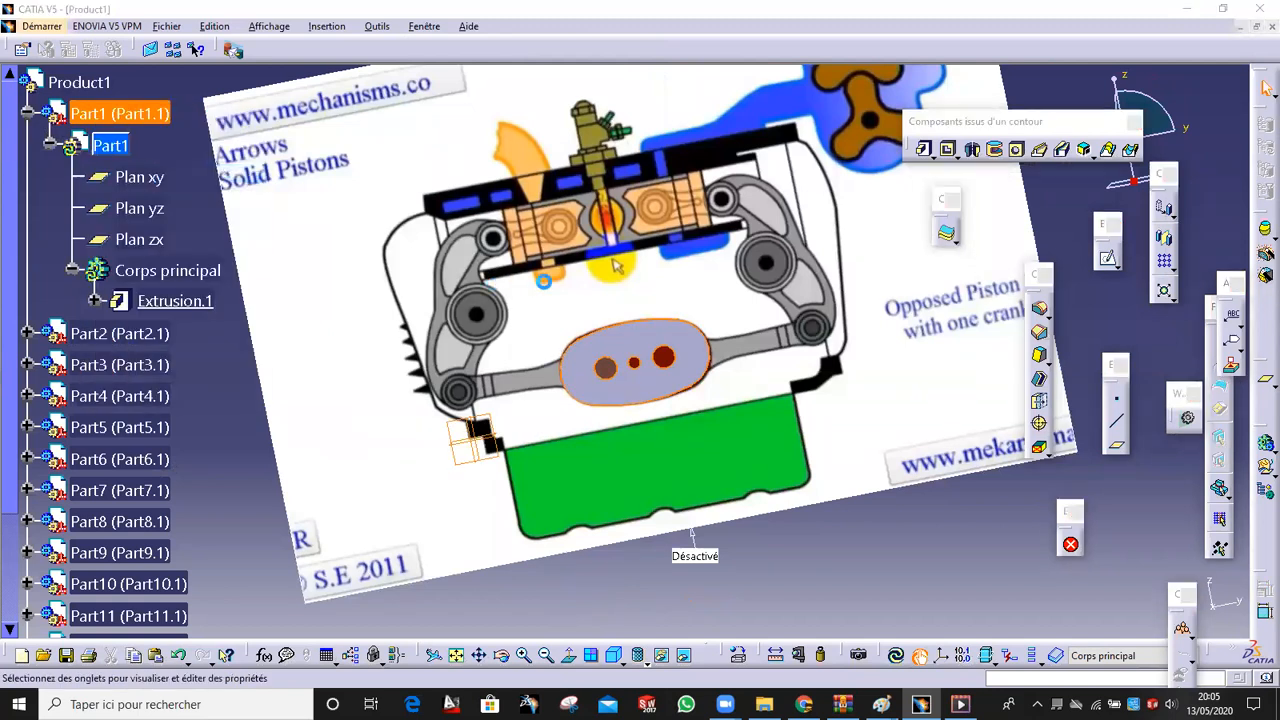
pyautogui.click(126, 282)
pyautogui.click(110, 428)
pyautogui.click(165, 535)
# Activate Part2 and open a sketch on the crank's front face
pyautogui.moveTo(568, 361); pyautogui.dragTo(603, 457, button='middle')
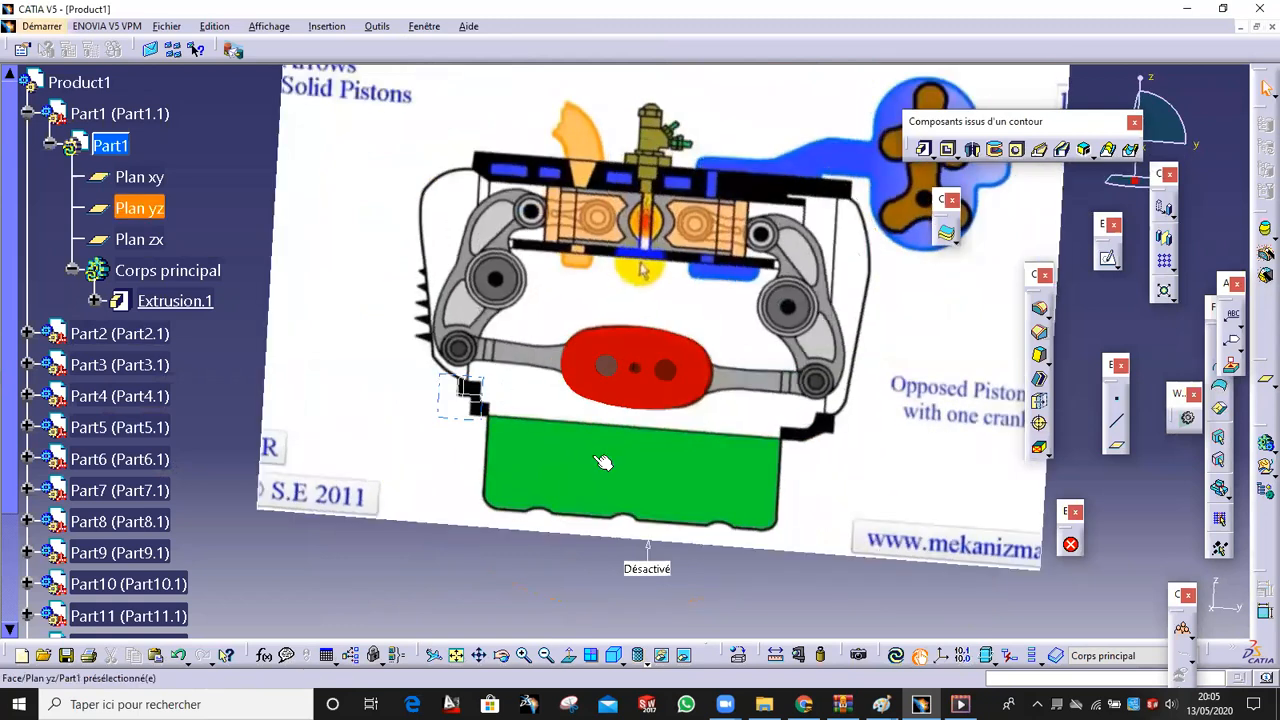
pyautogui.moveTo(709, 431); pyautogui.dragTo(763, 386, button='middle')
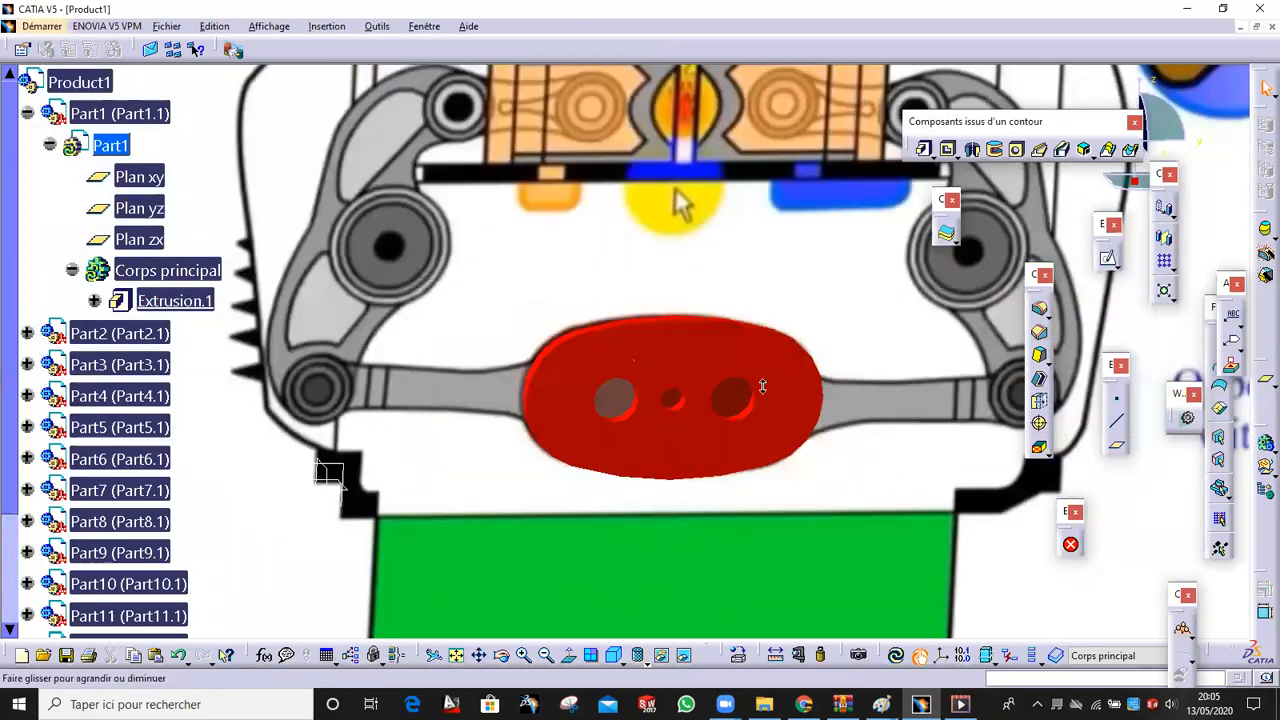
pyautogui.click(27, 333)
pyautogui.click(50, 364)
pyautogui.click(175, 489)
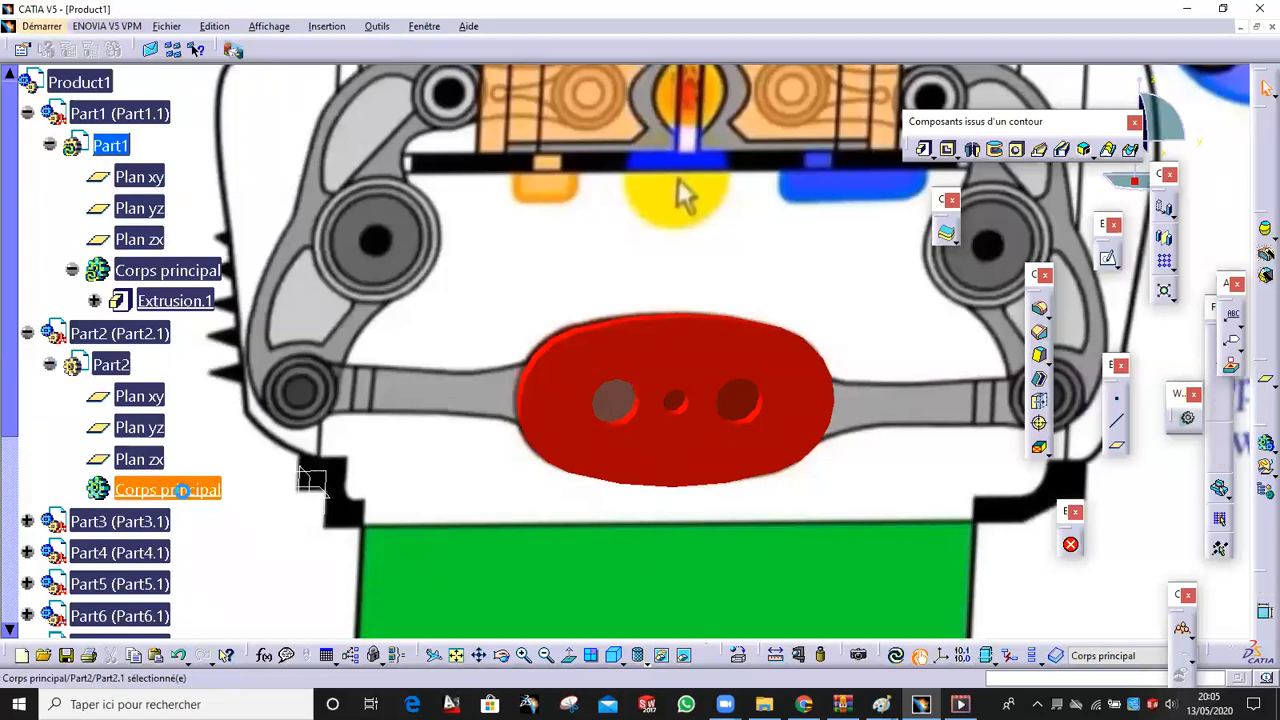
pyautogui.click(698, 366)
pyautogui.click(1108, 257)
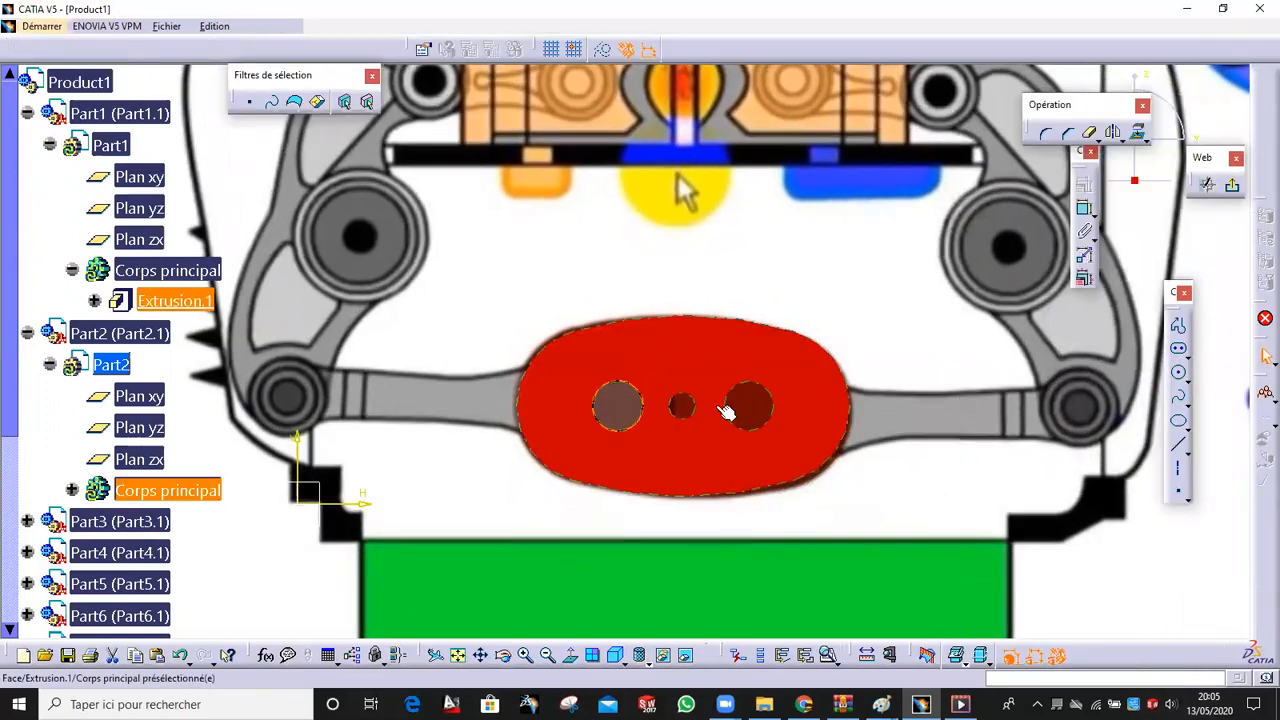
# Draw a larger circle concentric with the crank's left hole, plus two concentric circles over the pin at the left rod's far end
pyautogui.moveTo(727, 411); pyautogui.dragTo(857, 366, button='middle')
pyautogui.click(1178, 372)
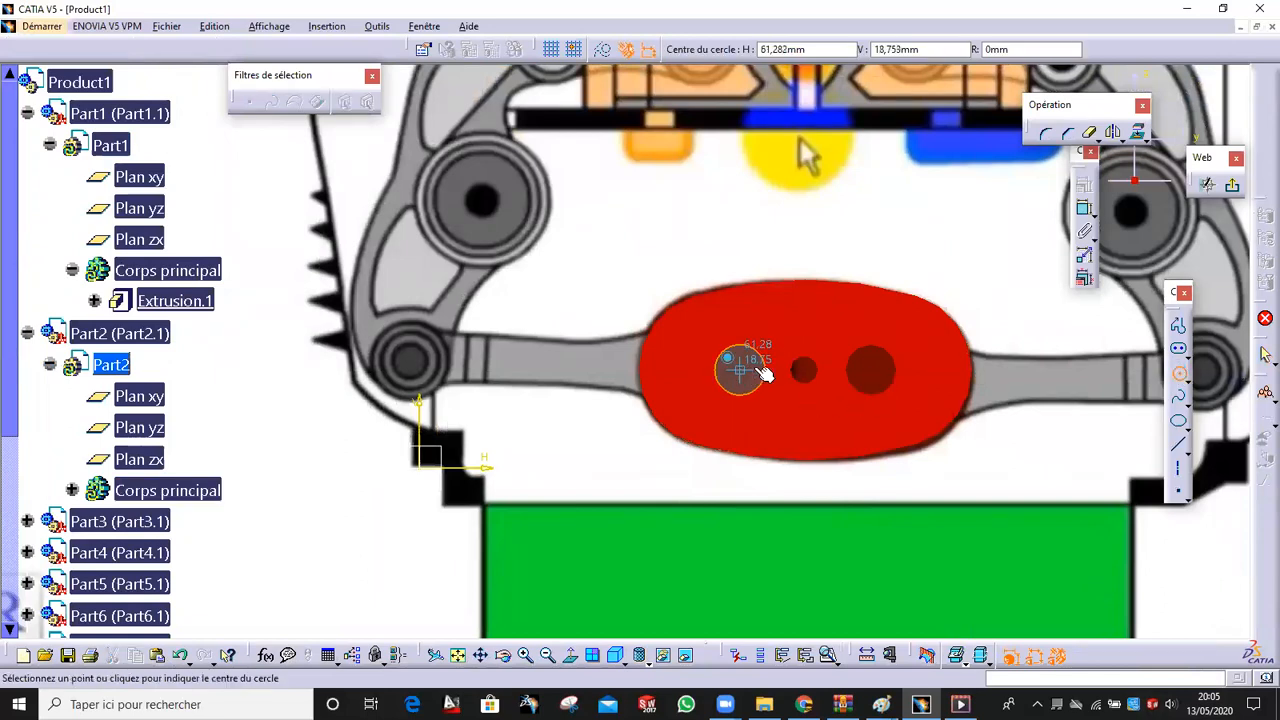
pyautogui.click(764, 374)
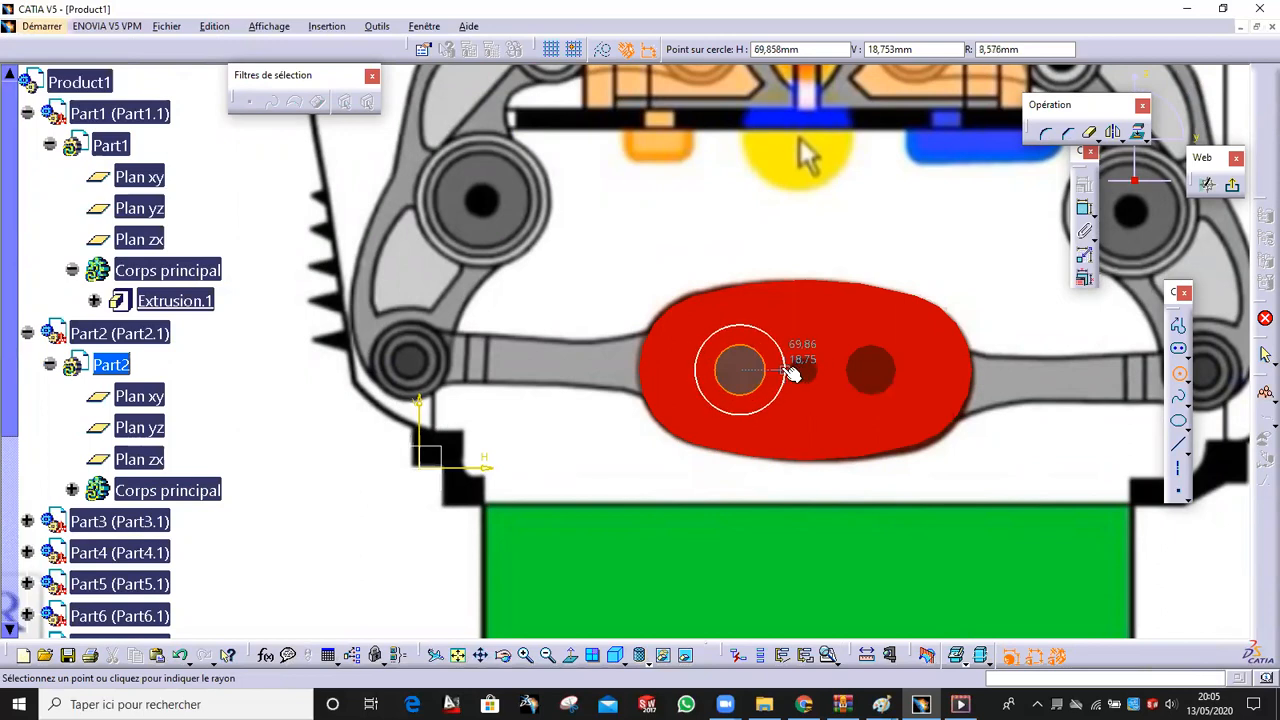
pyautogui.click(786, 370)
pyautogui.click(409, 361)
pyautogui.click(423, 358)
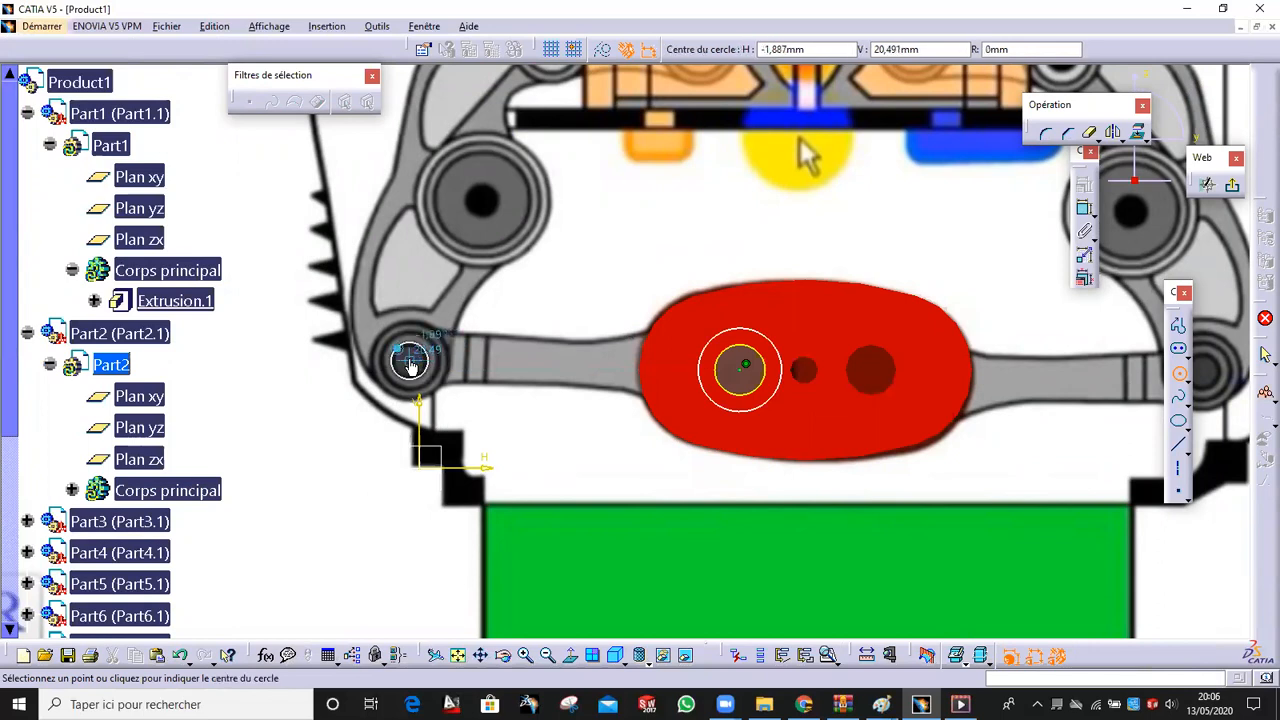
pyautogui.click(409, 362)
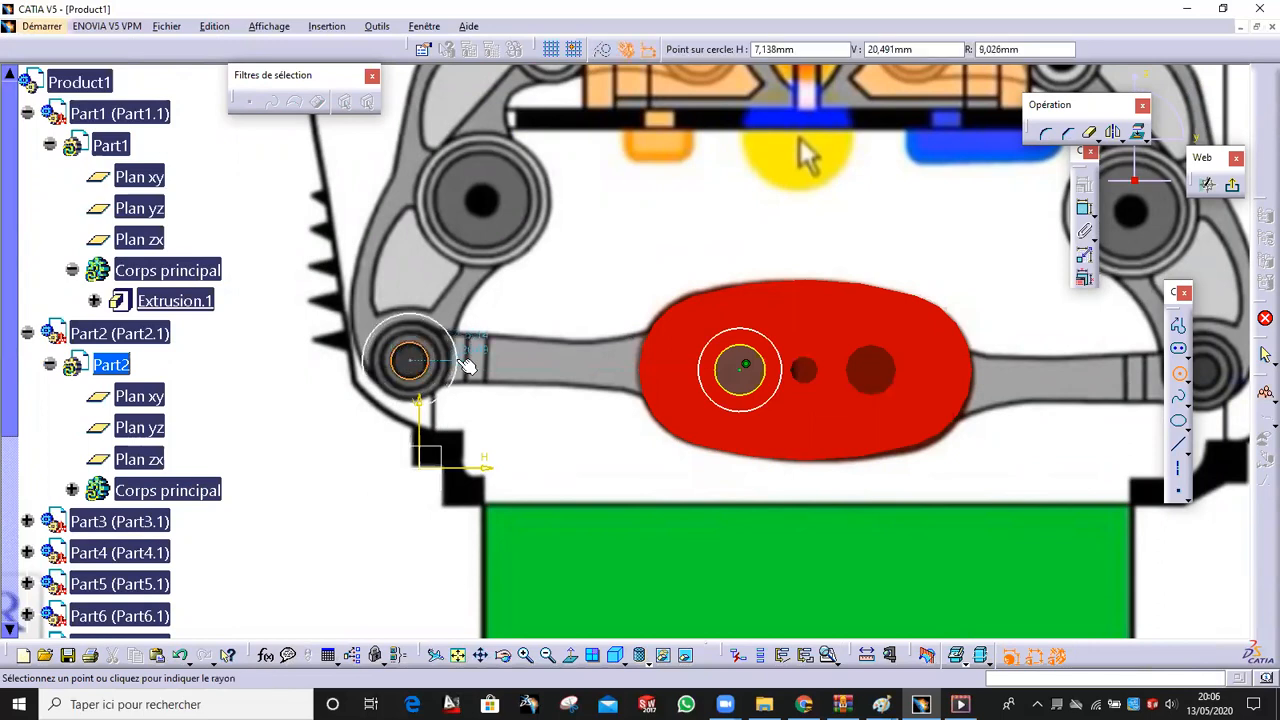
pyautogui.click(451, 362)
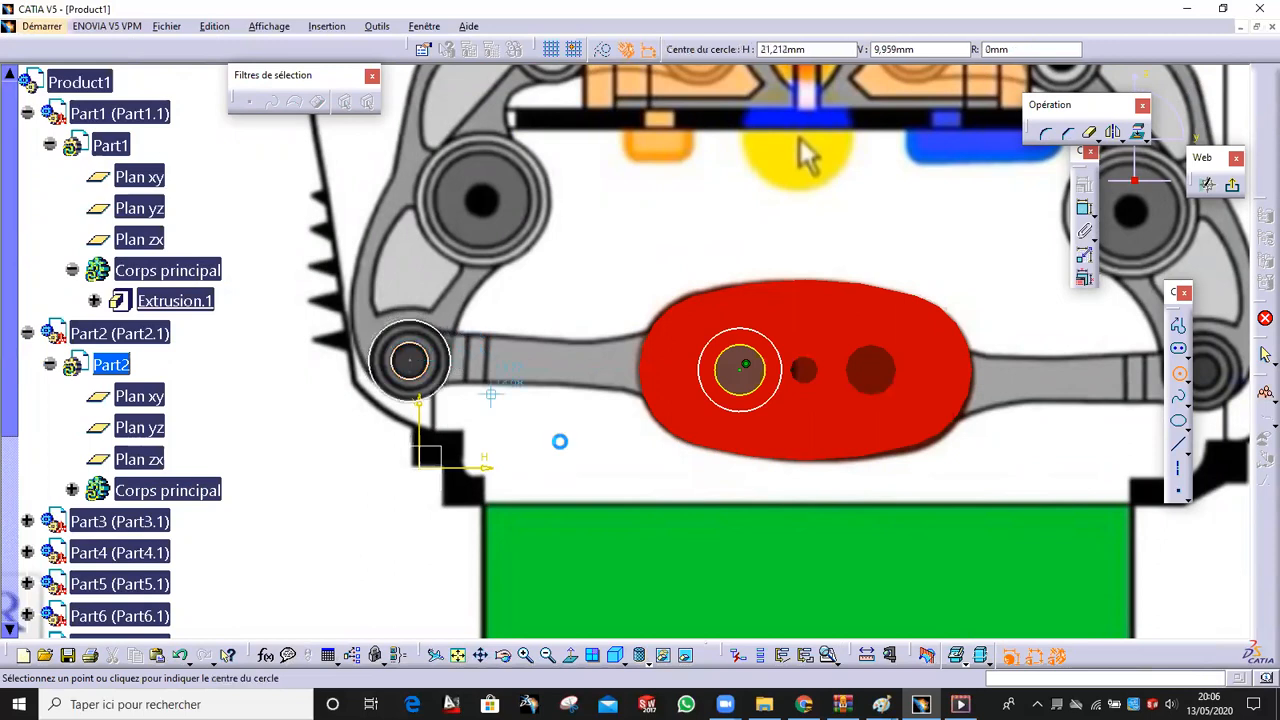
# Draw an axis joining the two circle centres and a line about 50 mm long along the rod's upper edge between the outer circles
pyautogui.click(1179, 466)
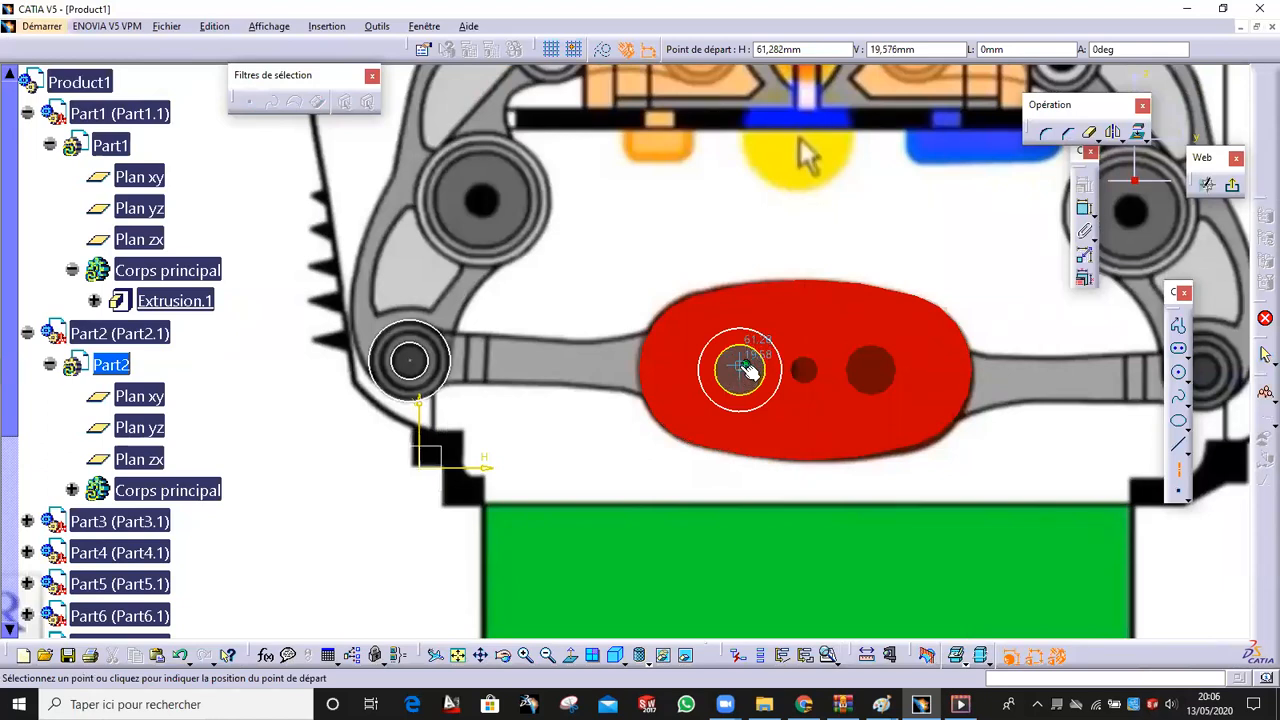
pyautogui.click(740, 370)
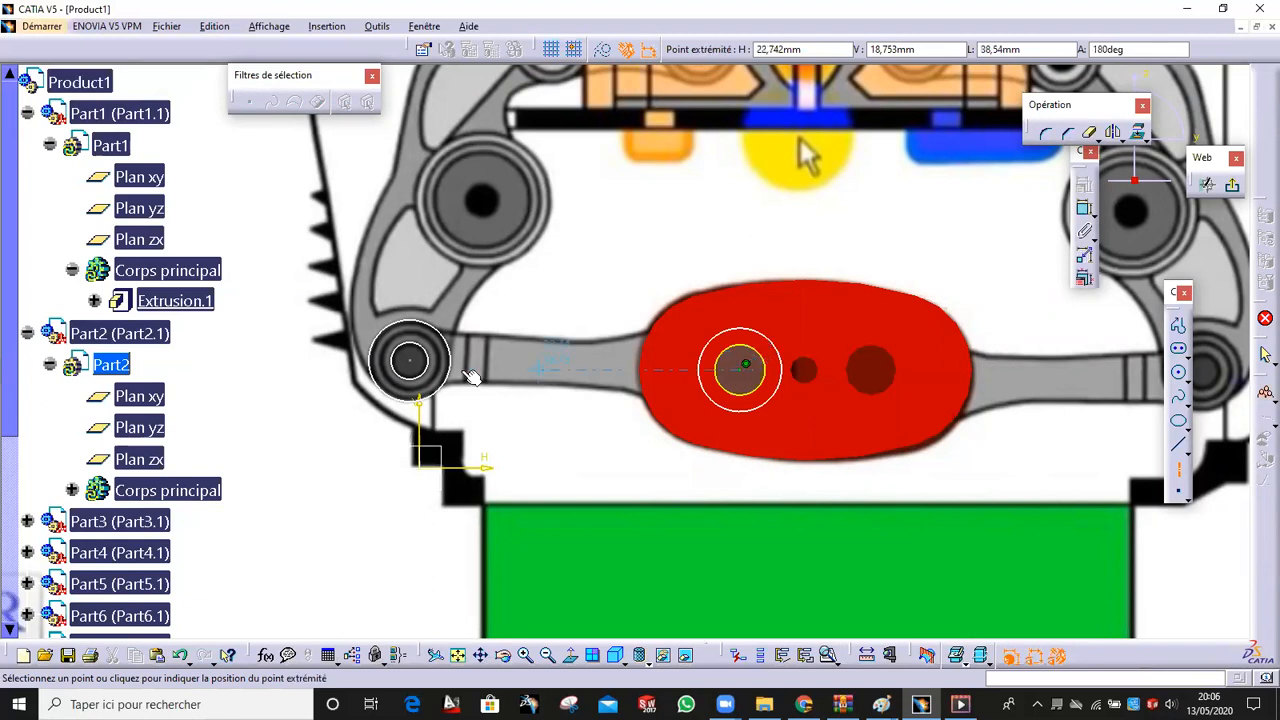
pyautogui.click(410, 361)
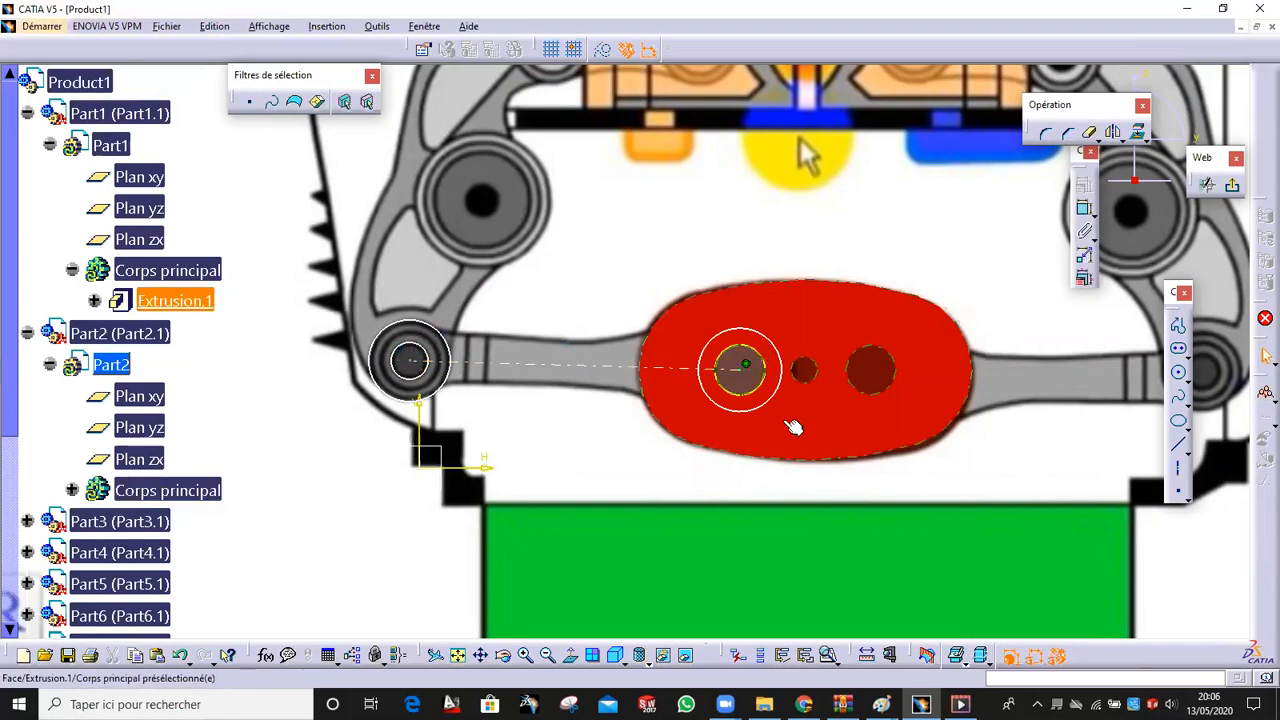
pyautogui.click(1178, 444)
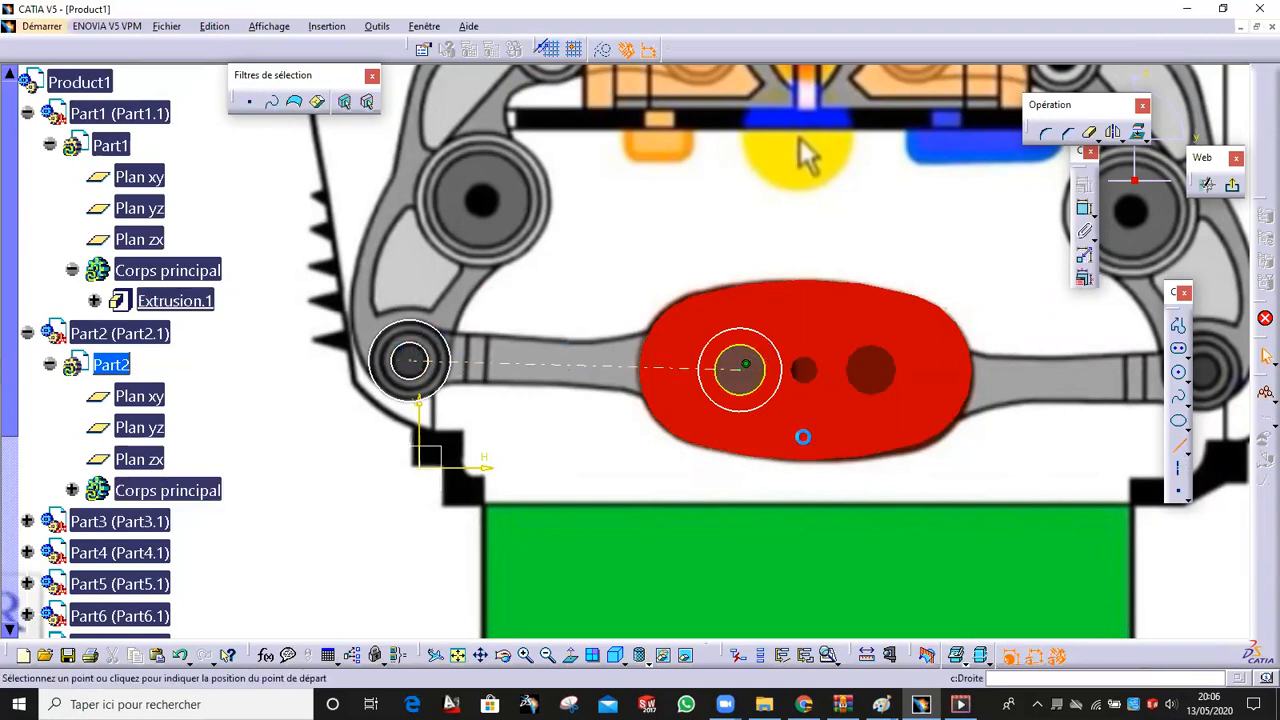
pyautogui.click(445, 339)
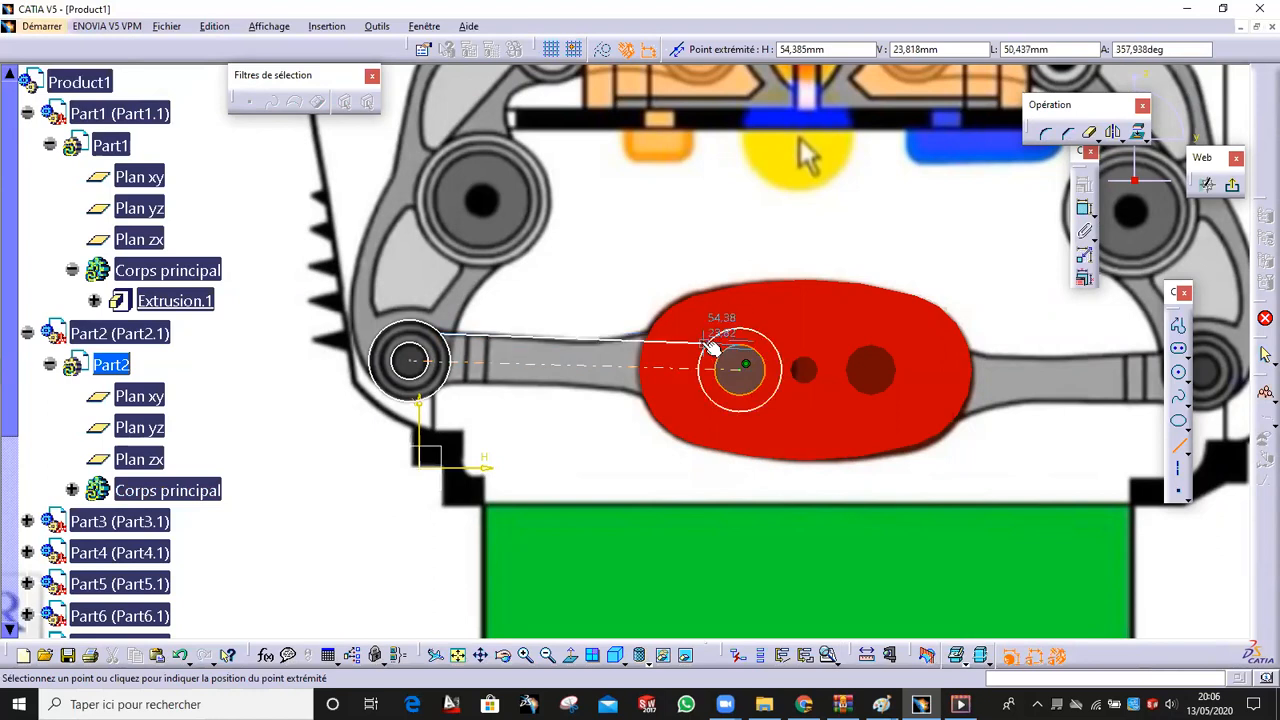
pyautogui.click(710, 345)
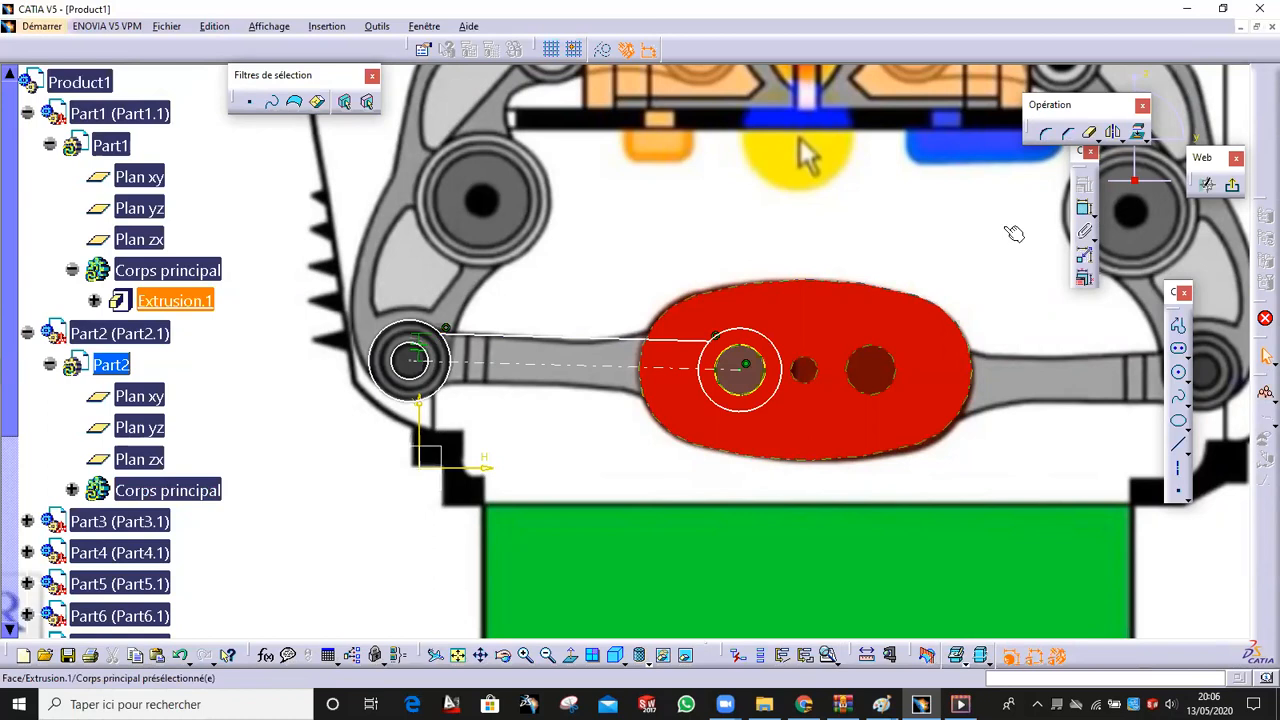
# Round the upper line into both outer circles, with radii of about 99.5 mm at the crank end and 111.8 mm at the left end
pyautogui.click(1047, 136)
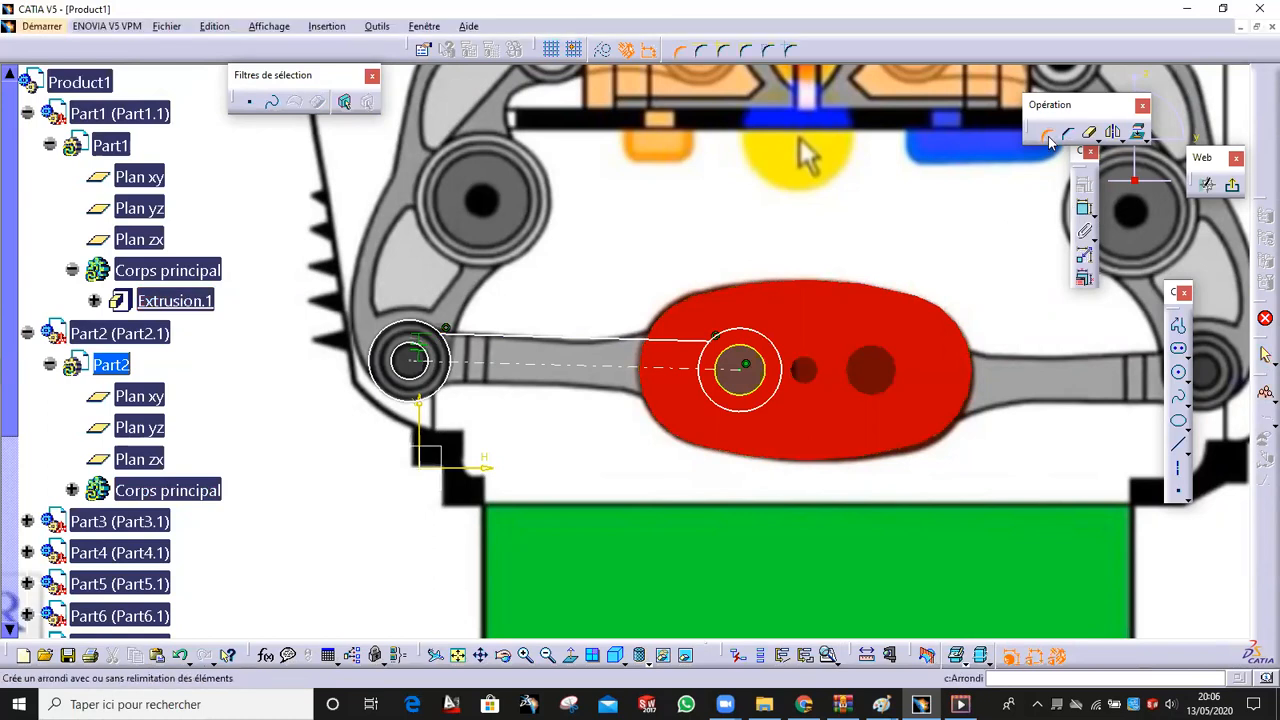
pyautogui.click(722, 340)
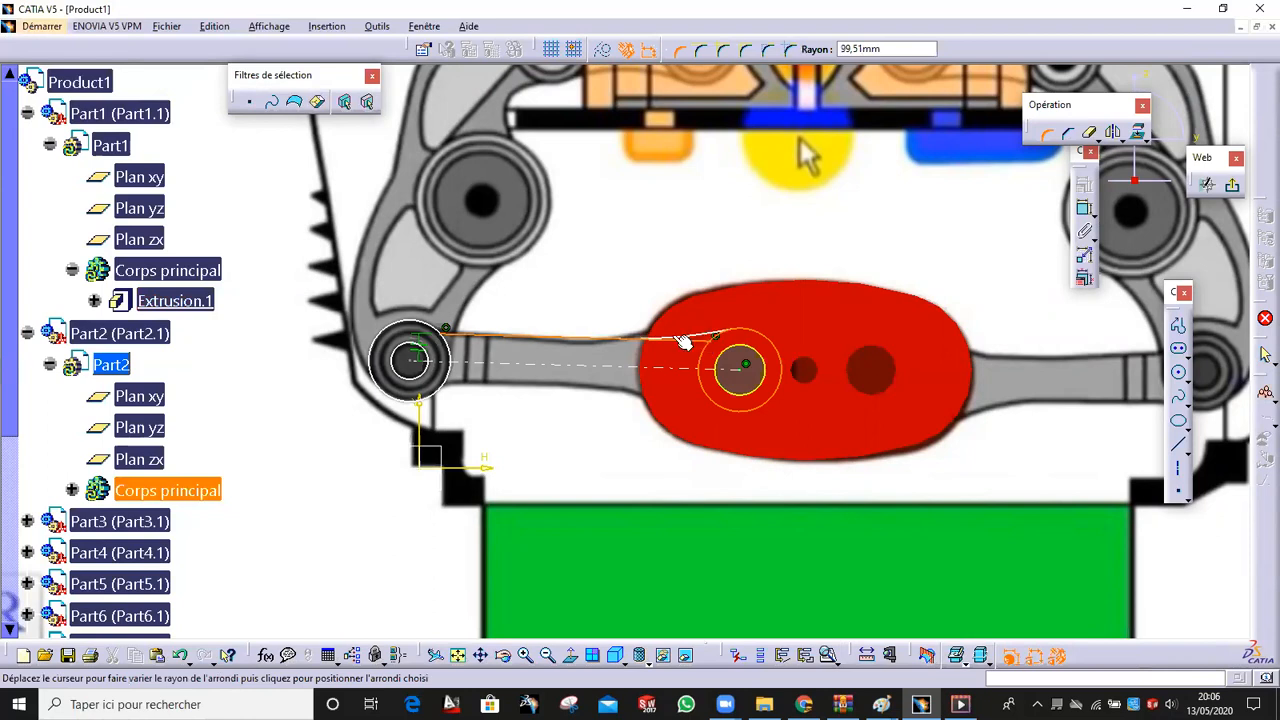
pyautogui.click(683, 342)
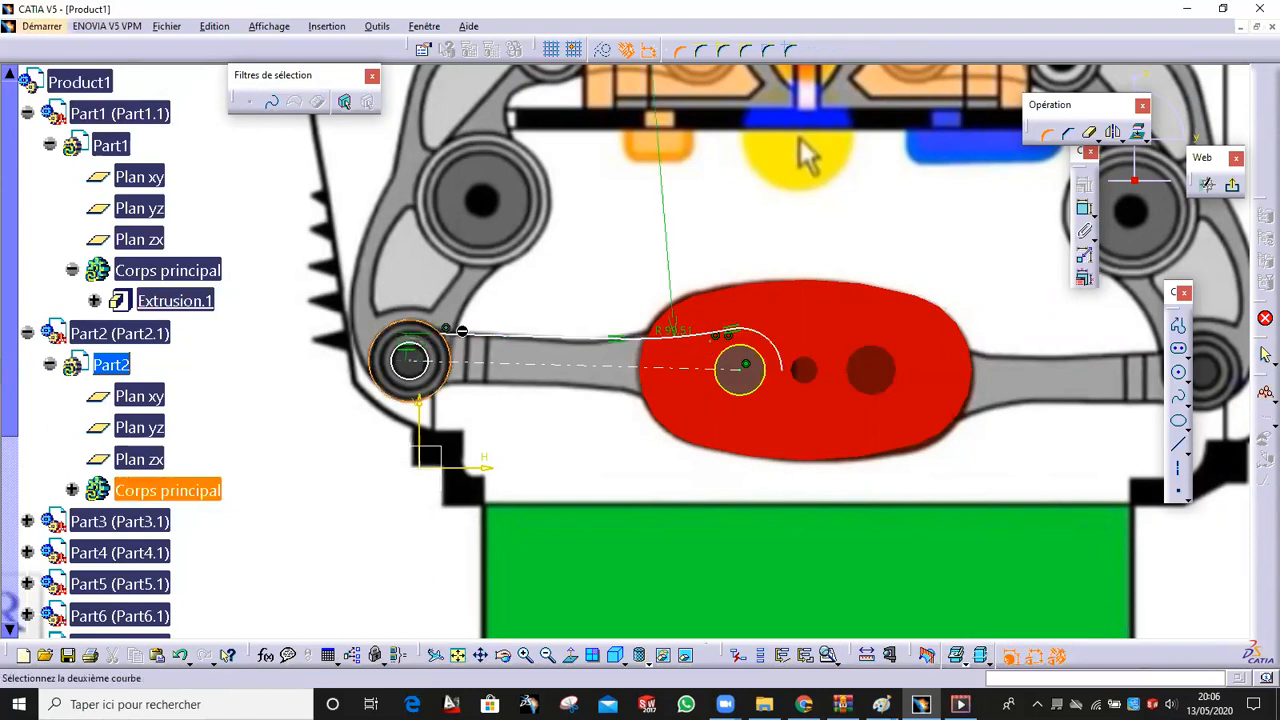
pyautogui.click(455, 336)
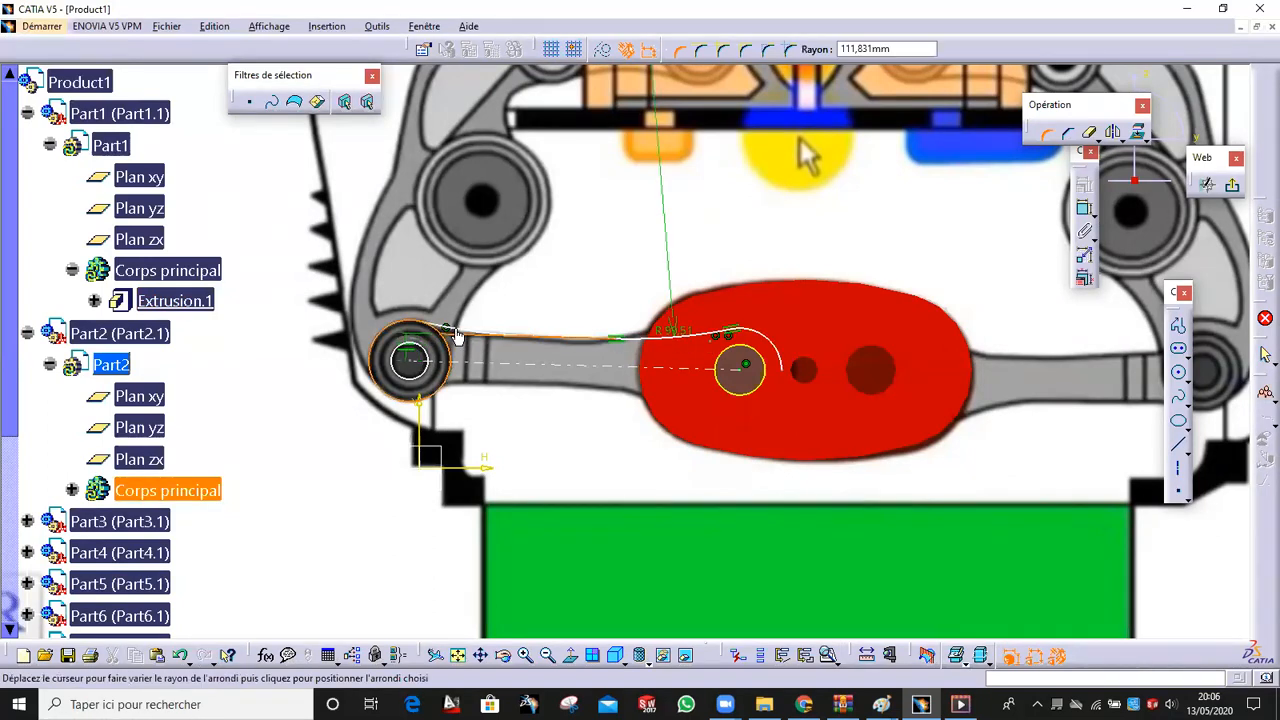
pyautogui.click(457, 336)
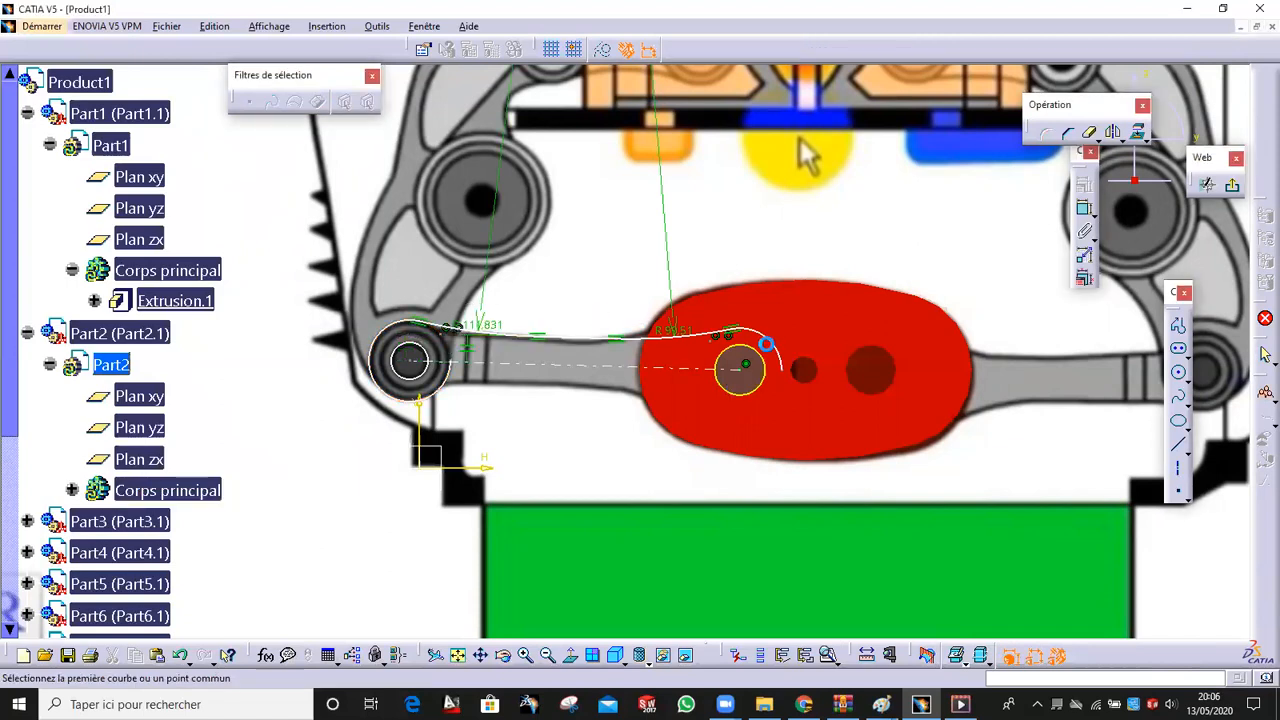
# Mirror the rod's upper profile, including the line and its rounded transitions, across the axis between the circle centres
pyautogui.keyDown('ctrl'); pyautogui.click(517, 337); pyautogui.keyUp('ctrl')
pyautogui.keyDown('ctrl'); pyautogui.click(582, 340); pyautogui.keyUp('ctrl')
pyautogui.click(1085, 185)
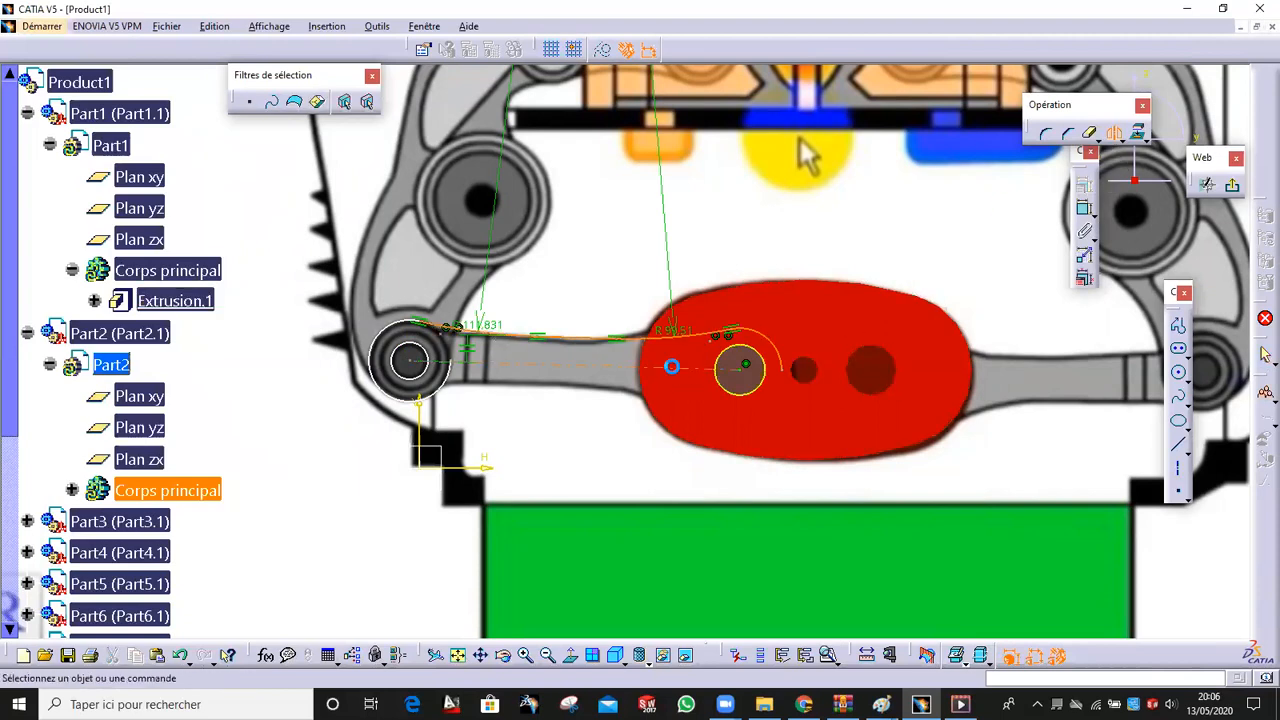
pyautogui.click(672, 367)
pyautogui.keyDown('ctrl'); pyautogui.moveTo(866, 425); pyautogui.dragTo(868, 367, button='middle'); pyautogui.keyUp('ctrl')
pyautogui.keyDown('ctrl'); pyautogui.moveTo(731, 477); pyautogui.dragTo(538, 128, button='middle'); pyautogui.keyUp('ctrl')
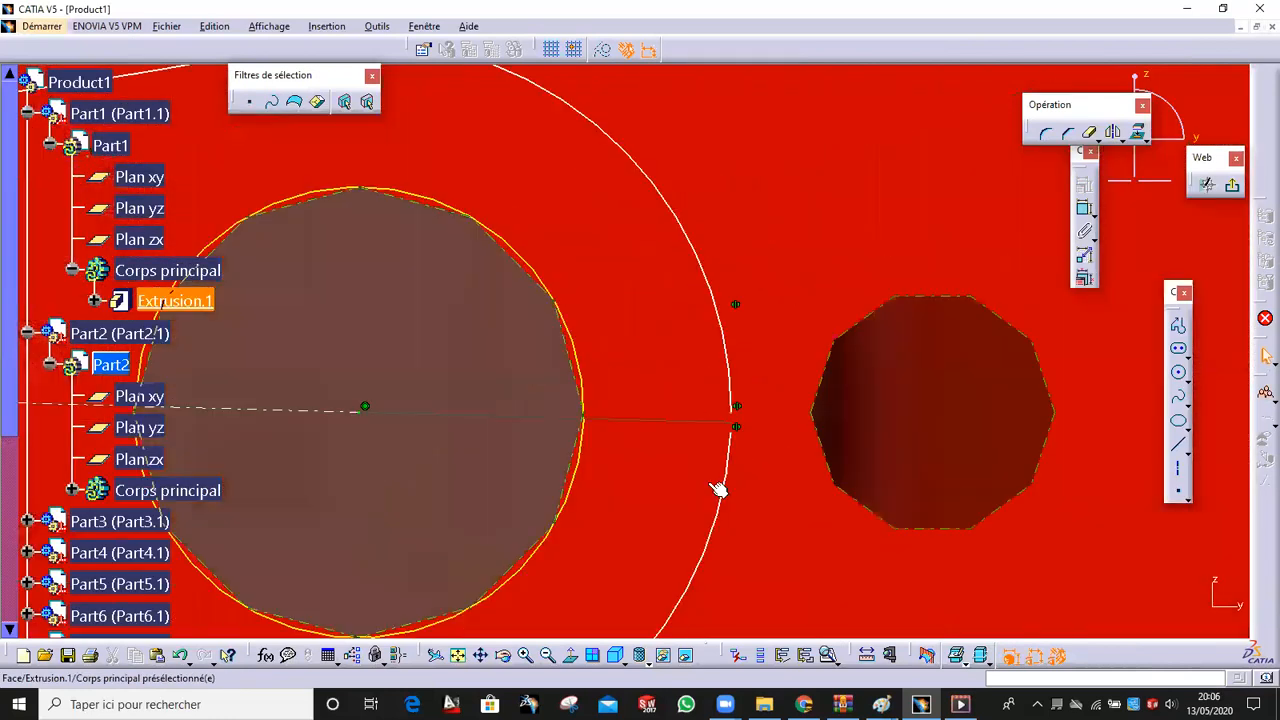
# Constrain the two open ends of the rod's outer arc at the crank hole to coincide
pyautogui.click(731, 427)
pyautogui.keyDown('ctrl'); pyautogui.click(730, 410); pyautogui.keyUp('ctrl')
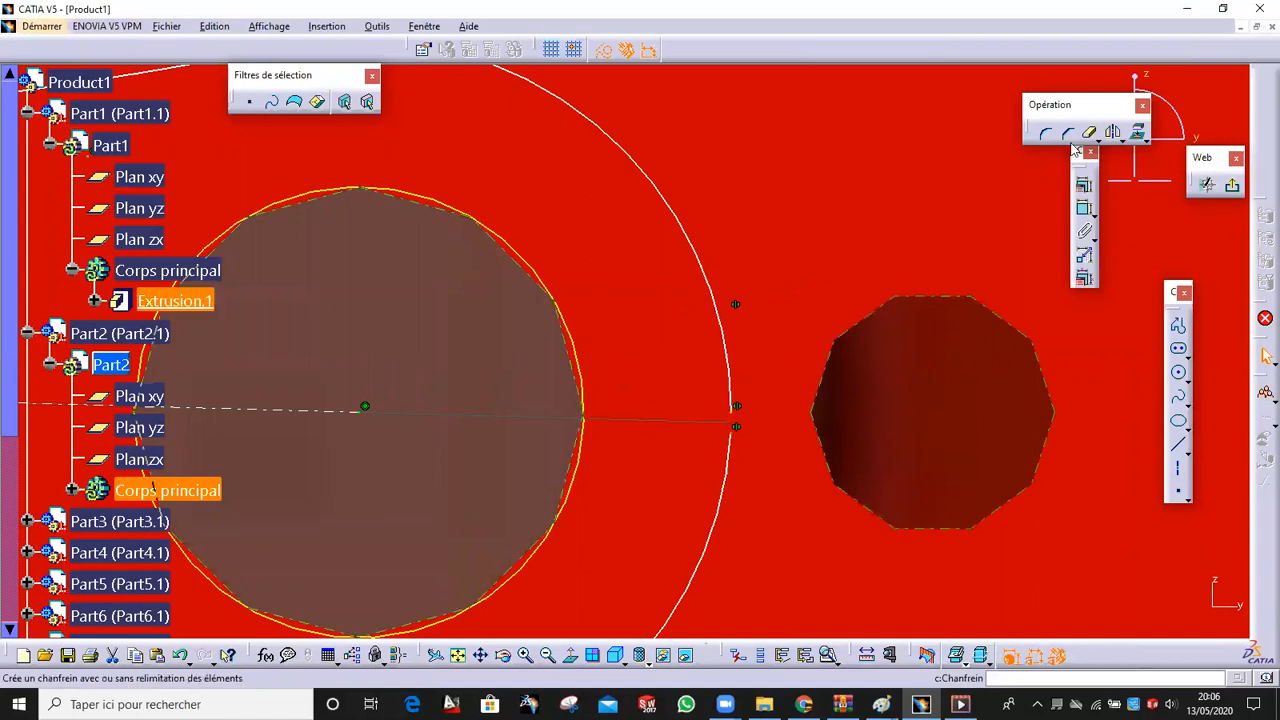
pyautogui.click(1084, 206)
pyautogui.click(1040, 318)
pyautogui.click(1012, 471)
# Trim away the portion of the left pin's outer circle that lies inside the rod profile
pyautogui.moveTo(668, 146)
pyautogui.keyDown('ctrl'); pyautogui.mouseDown(button='middle')
pyautogui.moveTo(675, 355)
pyautogui.moveTo(803, 365)
pyautogui.mouseUp(button='middle'); pyautogui.keyUp('ctrl')
pyautogui.moveTo(245, 443)
pyautogui.mouseDown(button='middle')
pyautogui.moveTo(823, 381)
pyautogui.moveTo(829, 300)
pyautogui.mouseUp(button='middle')
pyautogui.click(1089, 132)
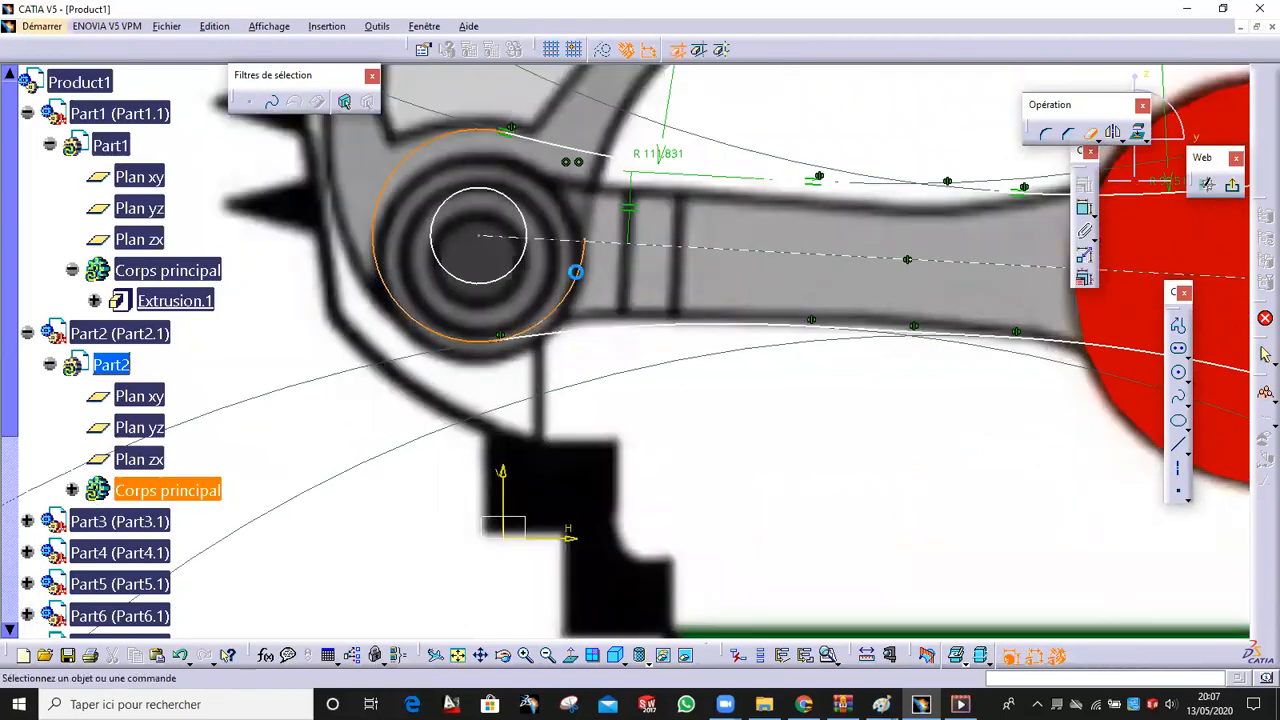
pyautogui.moveTo(1077, 158); pyautogui.dragTo(1156, 266)
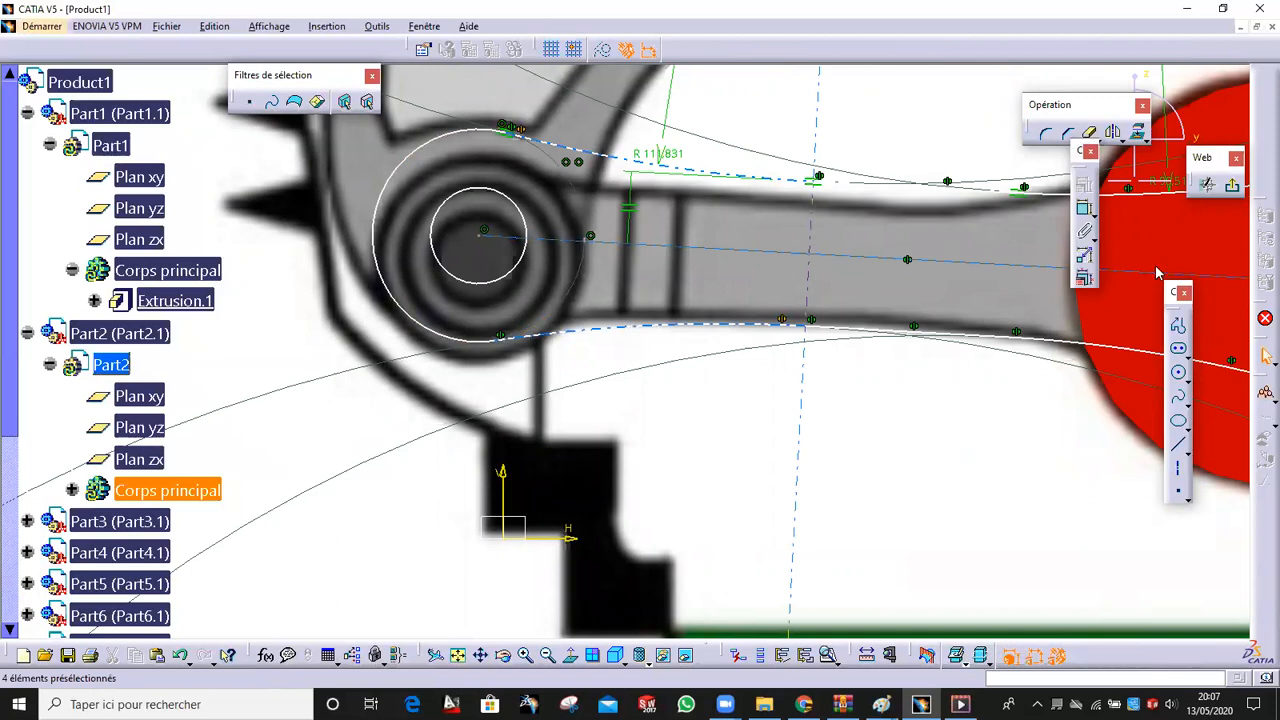
# Shift the circle centre at the rod's left end onto the centre of the pin in the reference image
pyautogui.keyDown('ctrl'); pyautogui.moveTo(869, 212); pyautogui.dragTo(859, 310, button='middle'); pyautogui.keyUp('ctrl')
pyautogui.moveTo(763, 208); pyautogui.dragTo(820, 212, button='middle')
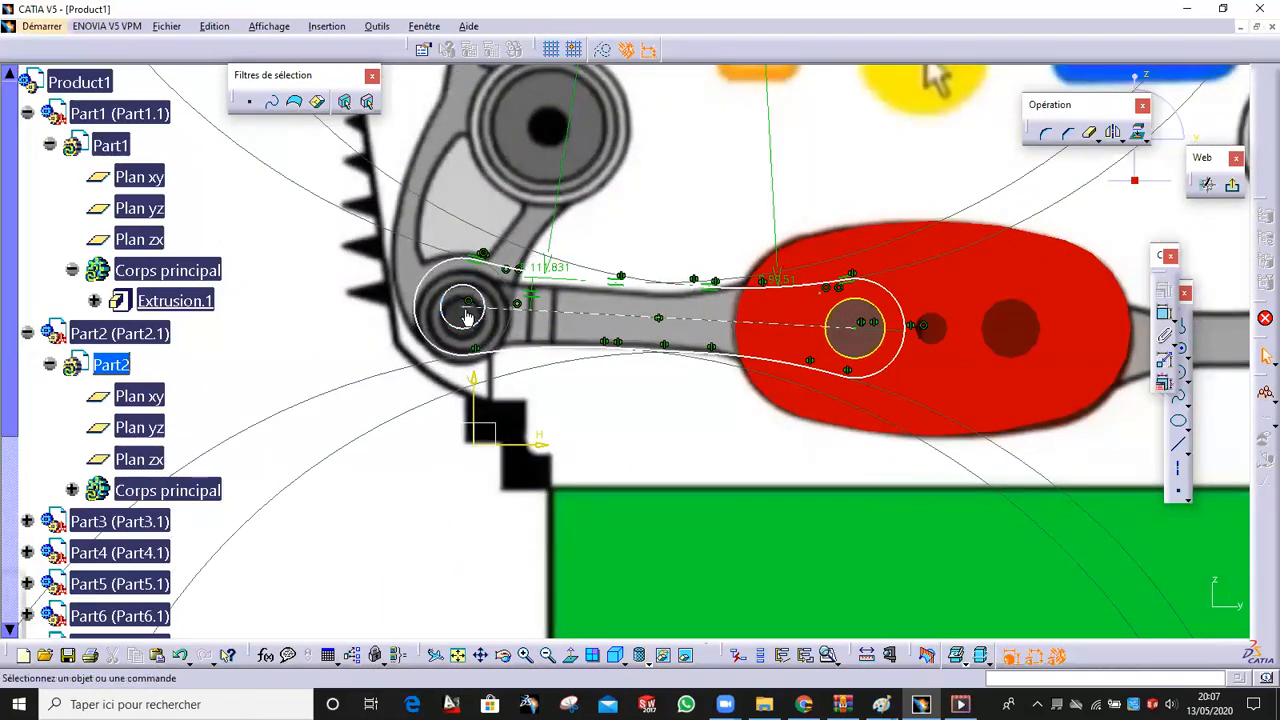
pyautogui.moveTo(465, 313); pyautogui.dragTo(461, 318)
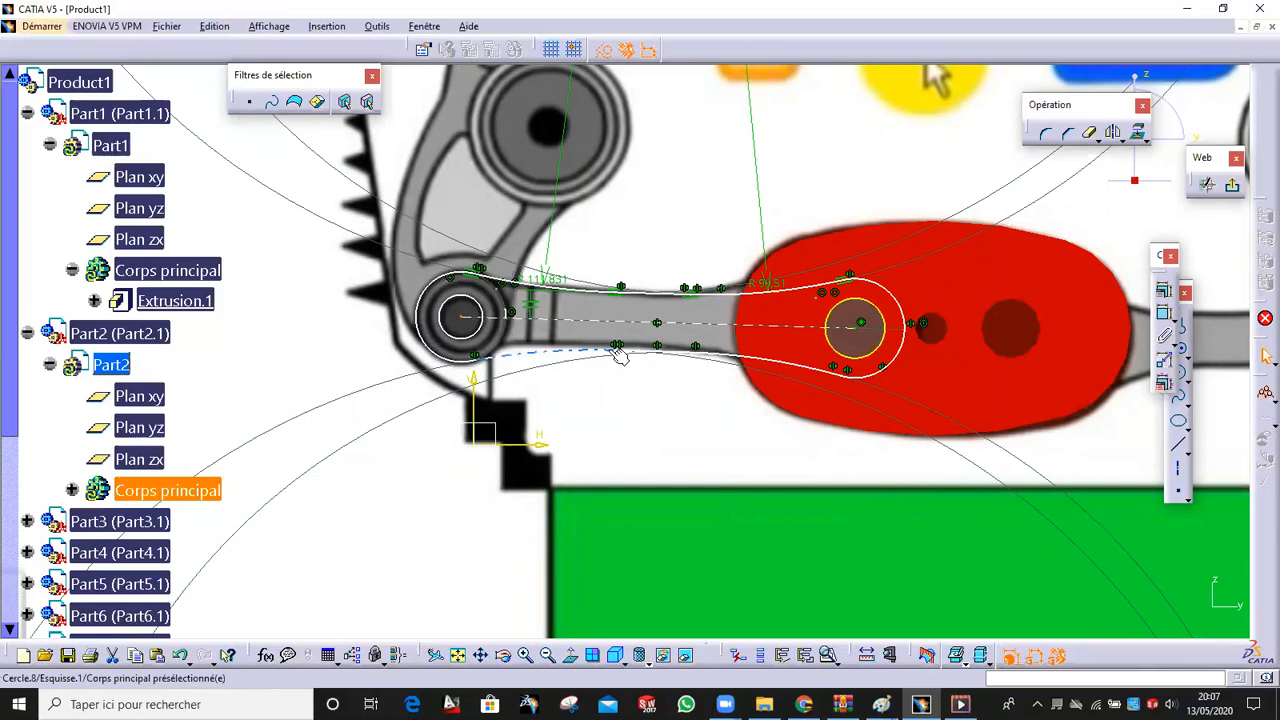
# Try to extrude the rod sketch
pyautogui.click(1232, 185)
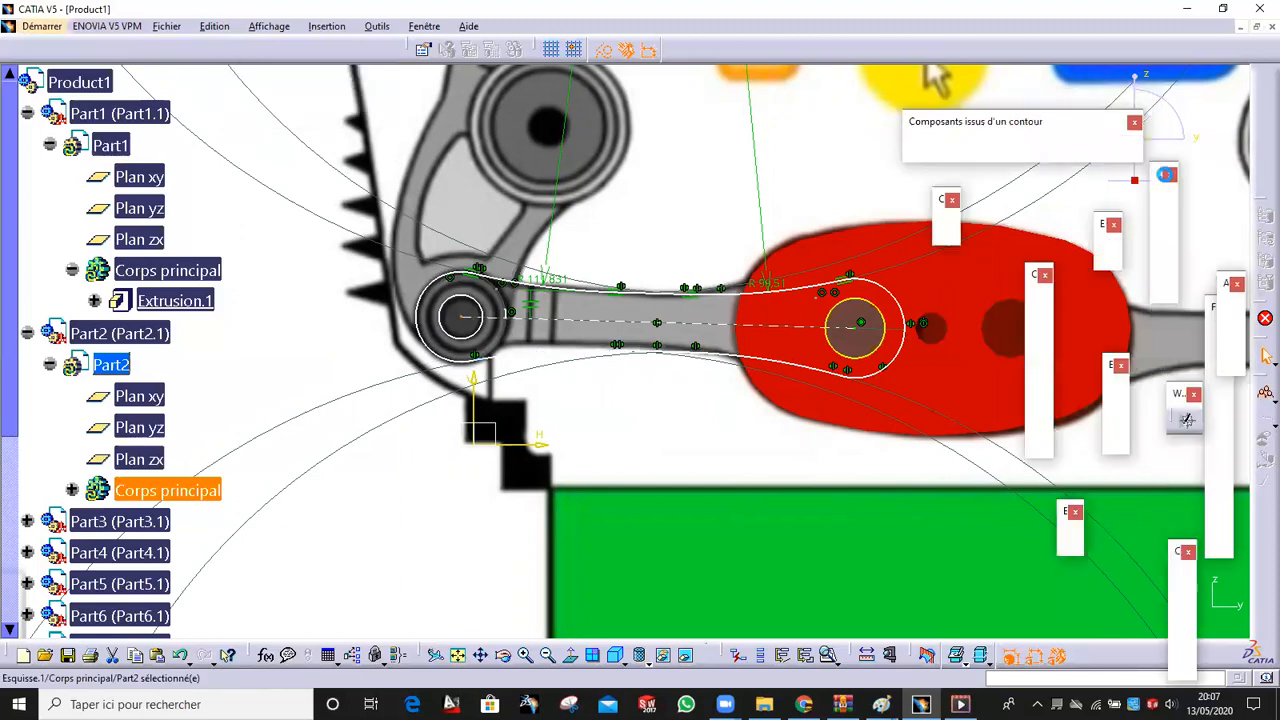
pyautogui.click(921, 150)
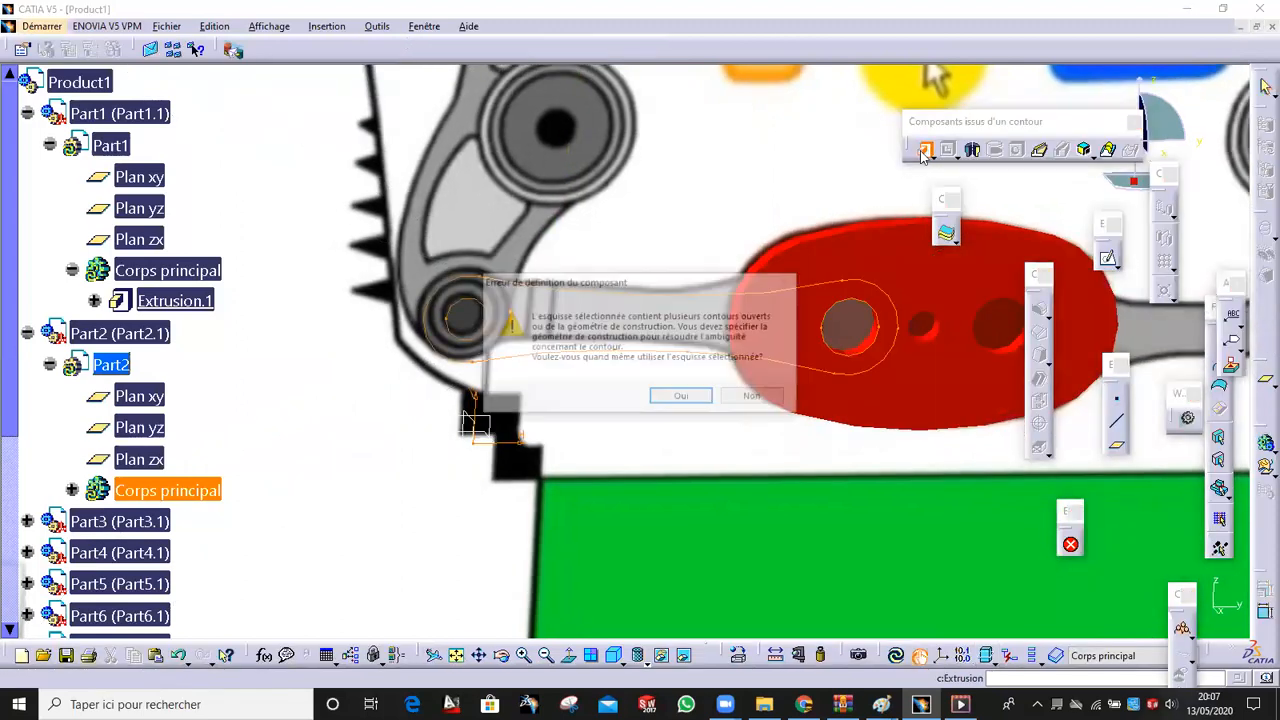
pyautogui.click(754, 397)
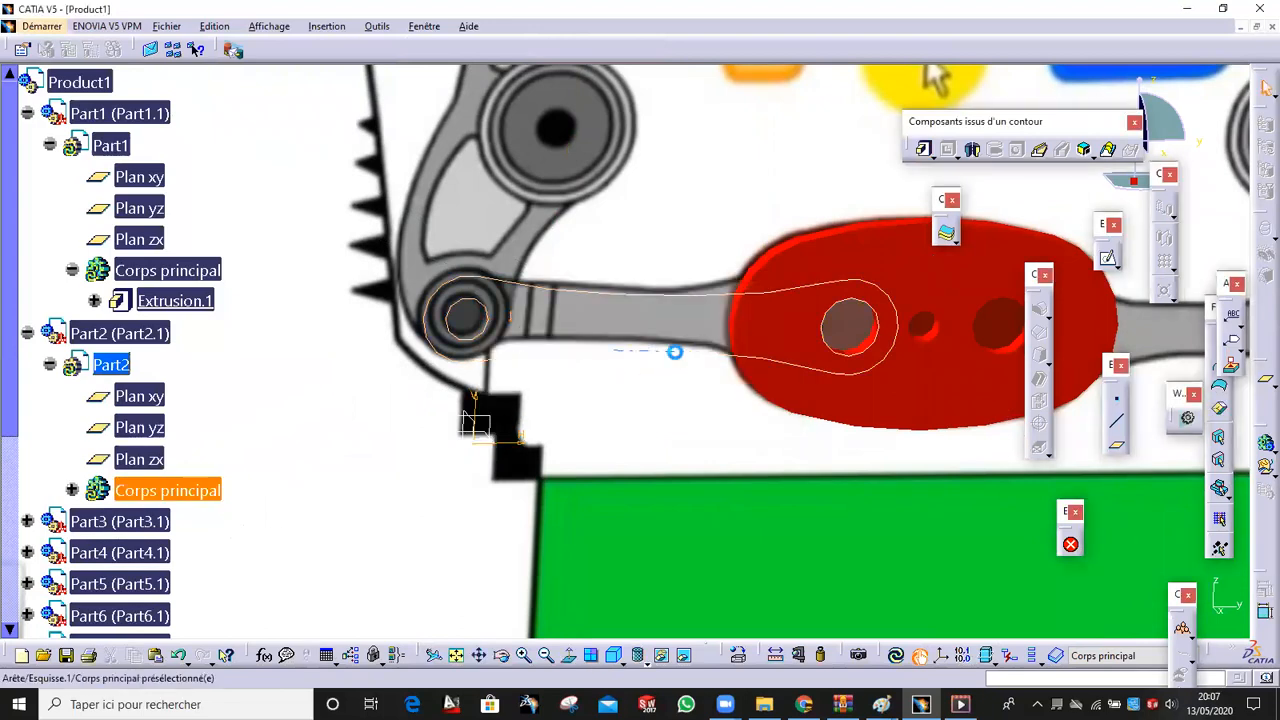
# Reopen the rod sketch in Part2 and trim off the leftover arc fragment of the left outer circle near the axis
pyautogui.click(71, 490)
pyautogui.click(165, 580)
pyautogui.doubleClick(165, 580)
pyautogui.moveTo(549, 394)
pyautogui.keyDown('ctrl'); pyautogui.mouseDown(button='middle')
pyautogui.moveTo(560, 325)
pyautogui.moveTo(478, 281)
pyautogui.mouseUp(button='middle'); pyautogui.keyUp('ctrl')
pyautogui.moveTo(500, 307); pyautogui.dragTo(677, 397, button='middle')
pyautogui.moveTo(532, 346)
pyautogui.keyDown('ctrl'); pyautogui.mouseDown(button='middle')
pyautogui.moveTo(531, 268)
pyautogui.moveTo(545, 250)
pyautogui.mouseUp(button='middle'); pyautogui.keyUp('ctrl')
pyautogui.moveTo(557, 288)
pyautogui.mouseDown(button='middle')
pyautogui.moveTo(600, 335)
pyautogui.moveTo(722, 380)
pyautogui.mouseUp(button='middle')
pyautogui.click(577, 280)
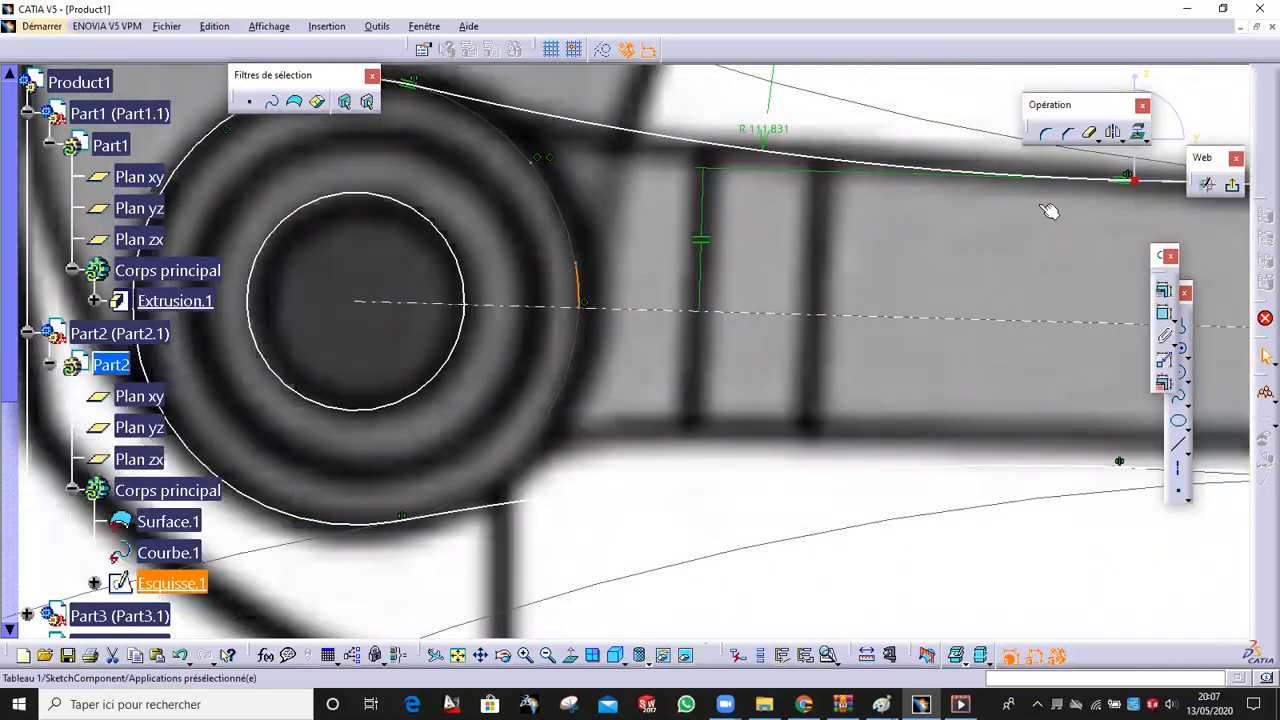
pyautogui.click(1088, 134)
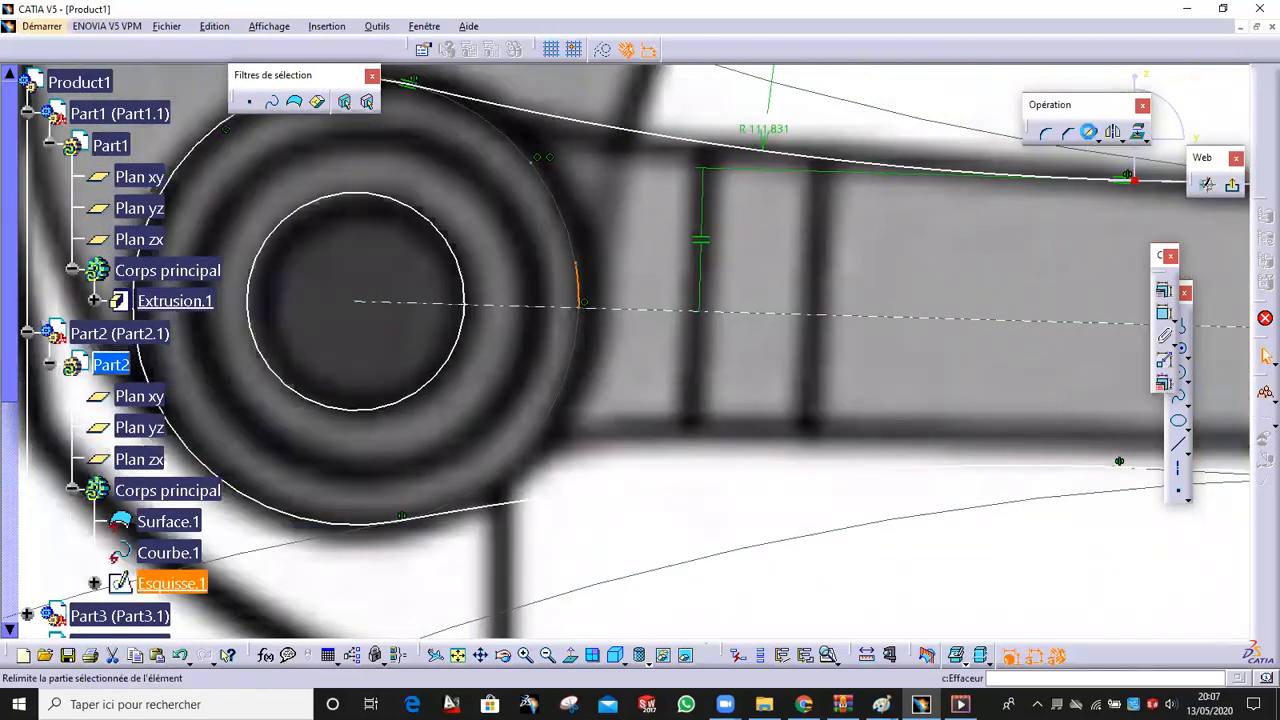
pyautogui.click(579, 286)
pyautogui.moveTo(580, 288)
pyautogui.keyDown('ctrl'); pyautogui.mouseDown(button='middle')
pyautogui.moveTo(591, 374)
pyautogui.moveTo(471, 365)
pyautogui.mouseUp(button='middle'); pyautogui.keyUp('ctrl')
pyautogui.keyDown('ctrl'); pyautogui.moveTo(625, 319); pyautogui.dragTo(645, 443, button='middle'); pyautogui.keyUp('ctrl')
# Close the sketch and extrude the left connecting rod profile 4 mm
pyautogui.click(1230, 187)
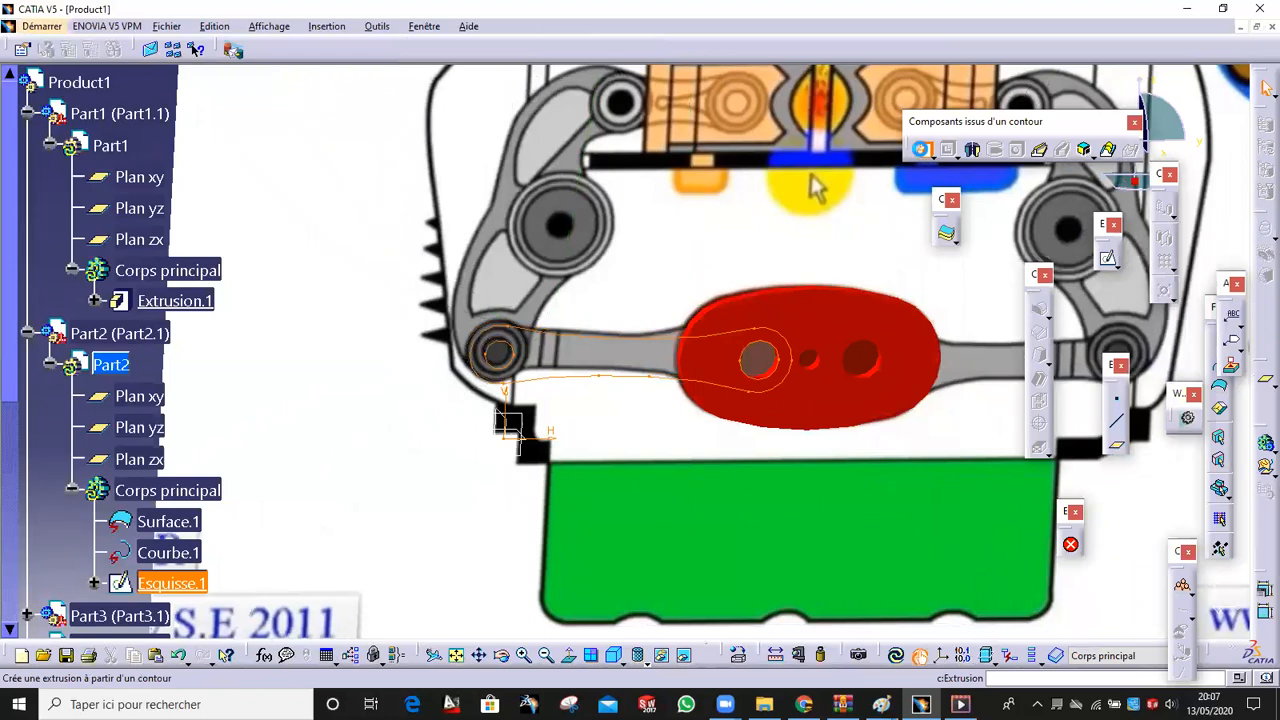
pyautogui.click(920, 149)
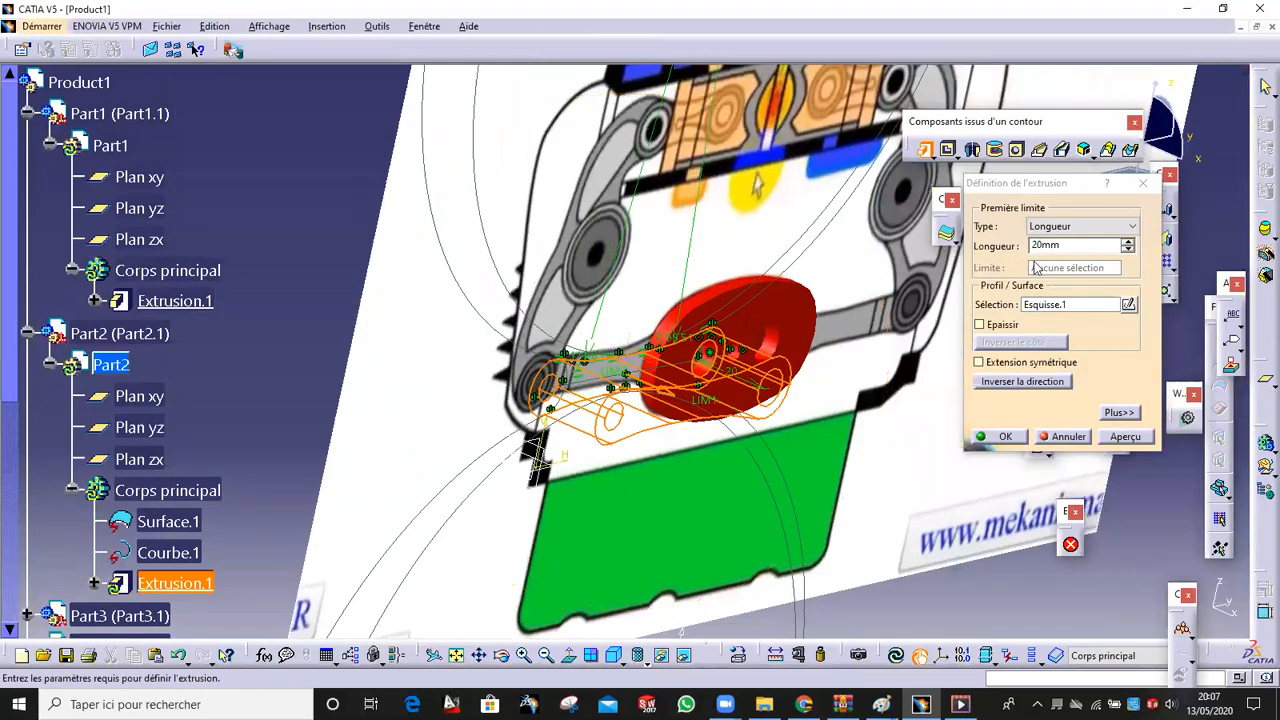
pyautogui.doubleClick(1060, 245)
pyautogui.write('5')
pyautogui.moveTo(320, 206); pyautogui.dragTo(665, 377, button='middle')
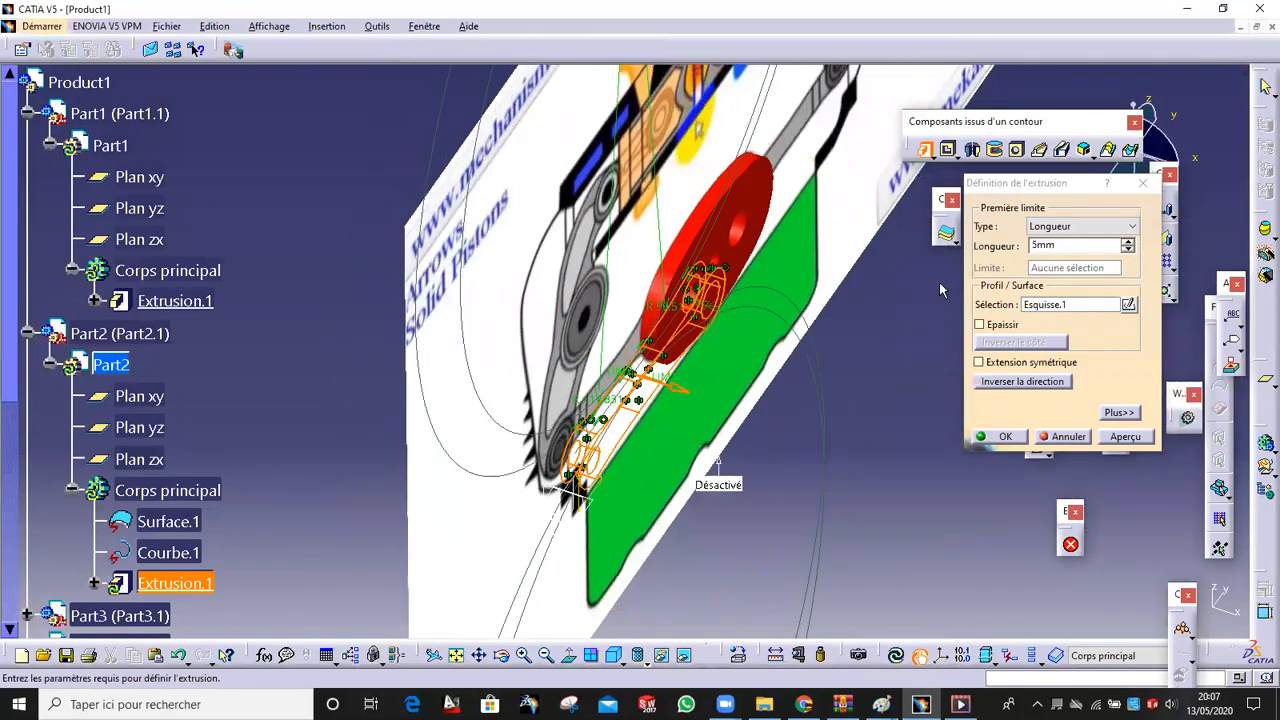
pyautogui.doubleClick(1068, 245)
pyautogui.write('4')
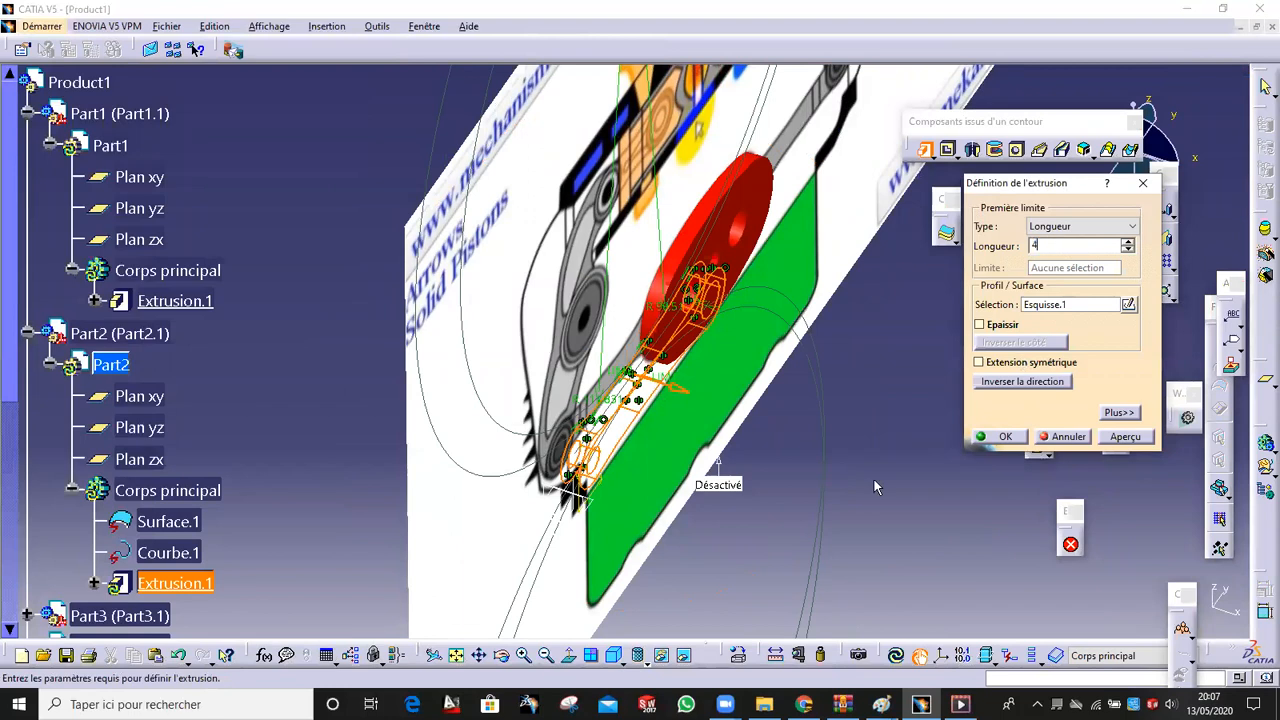
pyautogui.moveTo(837, 495); pyautogui.dragTo(1005, 455, button='middle')
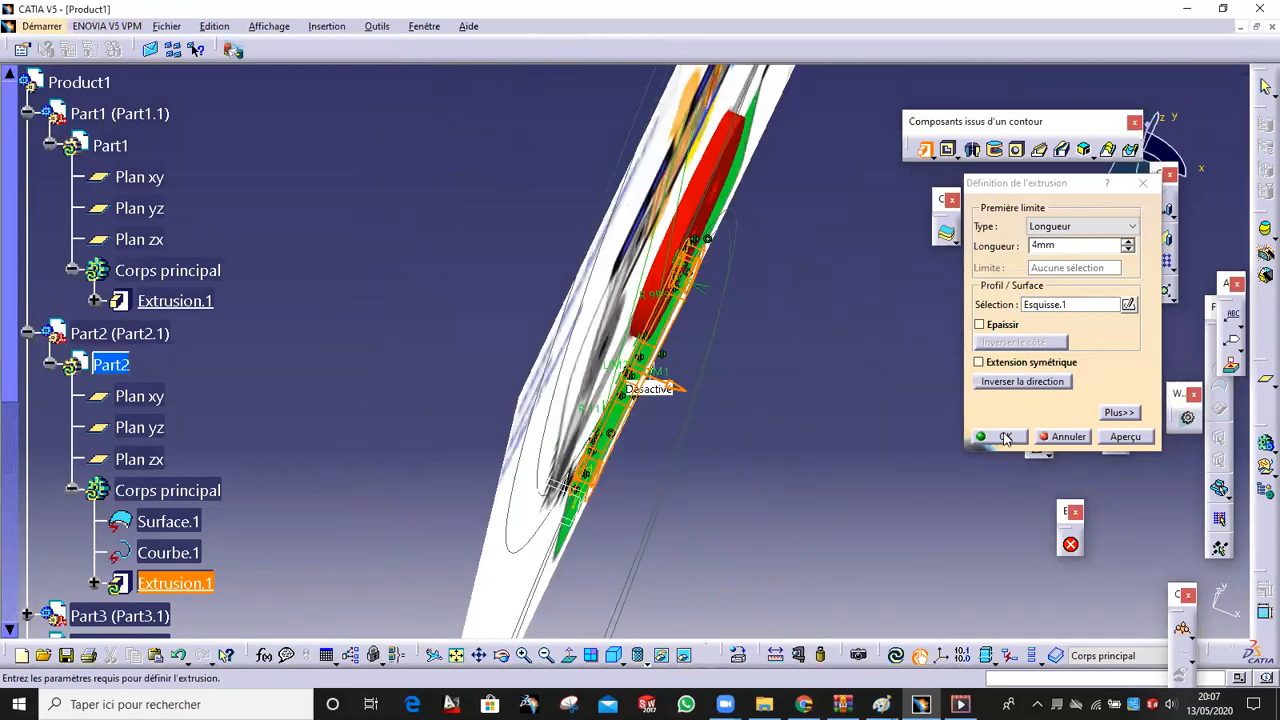
pyautogui.click(1006, 438)
pyautogui.moveTo(829, 477); pyautogui.dragTo(635, 347, button='middle')
pyautogui.moveTo(782, 432); pyautogui.dragTo(640, 367, button='middle')
# Activate Part3 and start a new sketch in its main body on a planar face parallel to the reference image
pyautogui.click(27, 333)
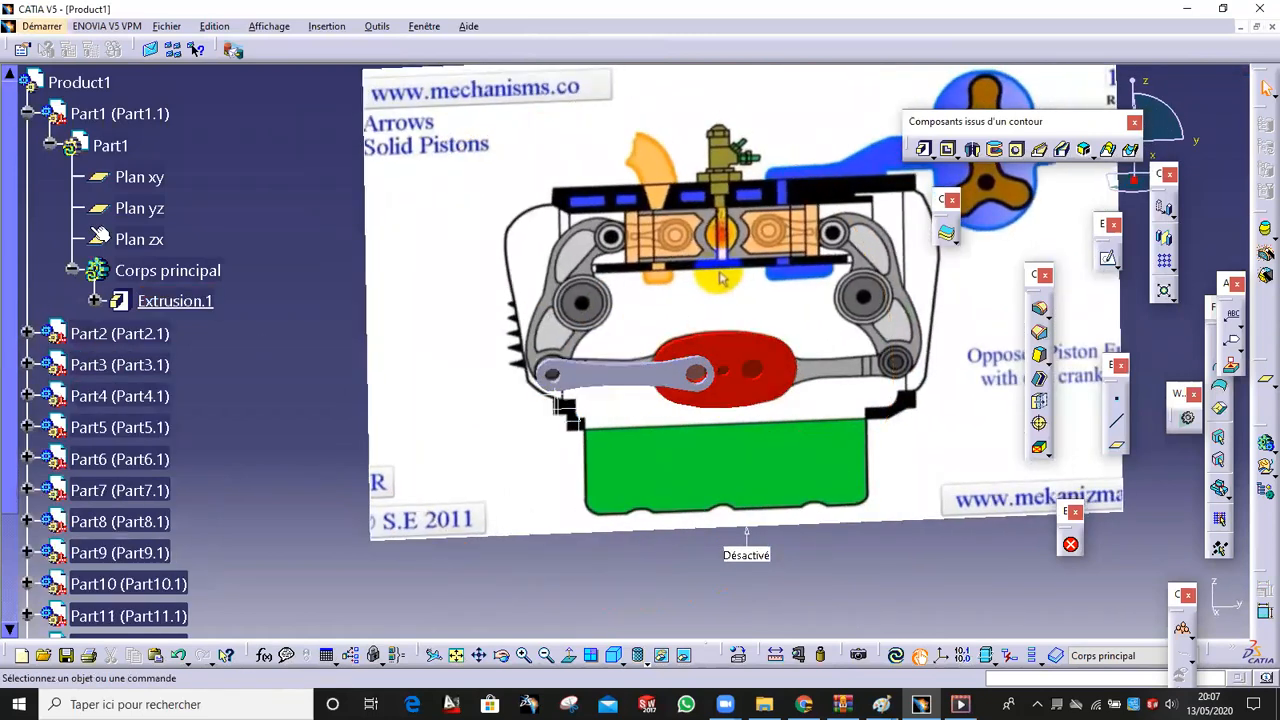
pyautogui.click(27, 113)
pyautogui.click(10, 176)
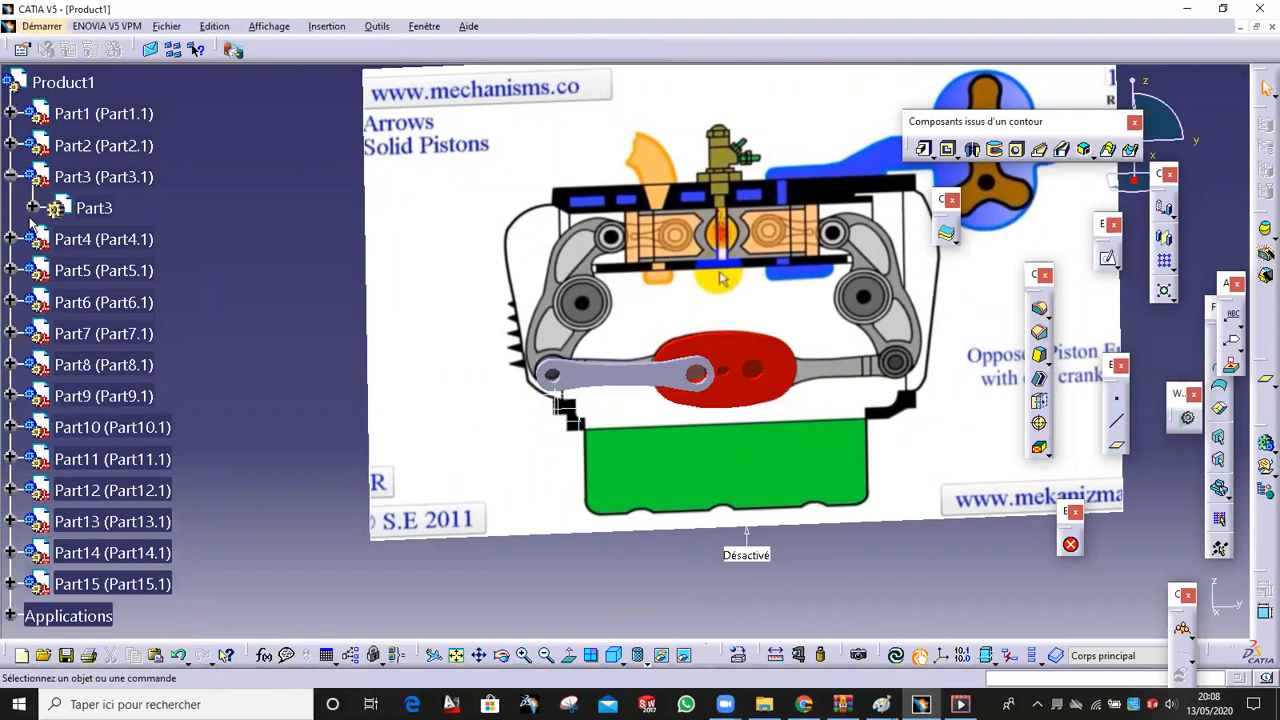
pyautogui.click(33, 207)
pyautogui.click(170, 332)
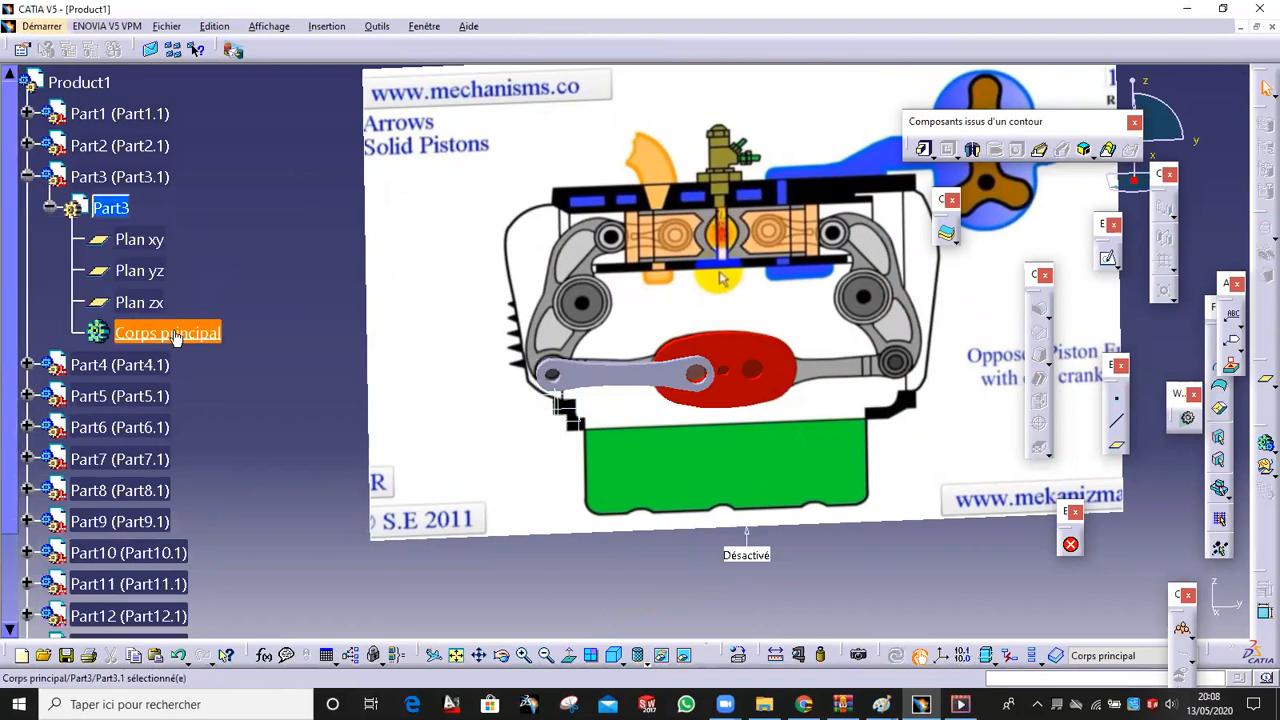
pyautogui.moveTo(549, 510); pyautogui.dragTo(560, 380, button='middle')
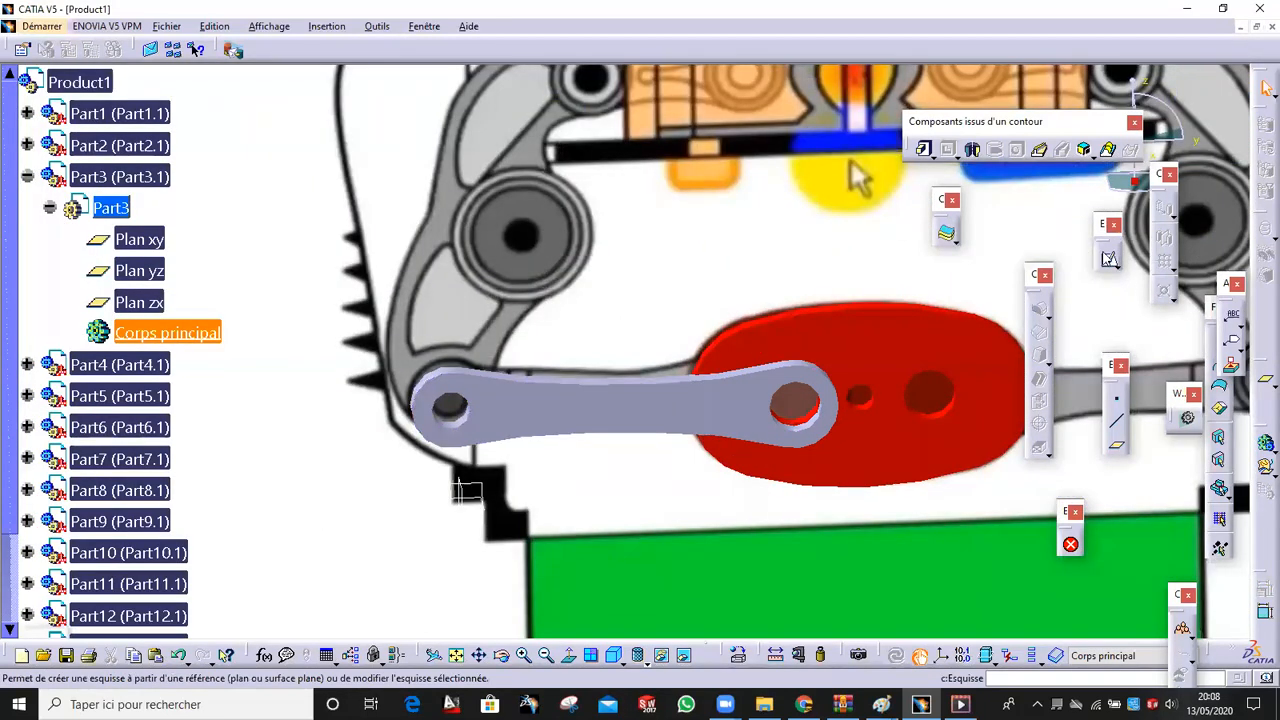
pyautogui.click(1110, 261)
pyautogui.moveTo(533, 432)
pyautogui.mouseDown(button='middle')
pyautogui.moveTo(757, 434)
pyautogui.moveTo(729, 423)
pyautogui.moveTo(746, 423)
pyautogui.moveTo(660, 440)
pyautogui.moveTo(660, 363)
pyautogui.moveTo(674, 434)
pyautogui.moveTo(657, 477)
pyautogui.moveTo(691, 486)
pyautogui.moveTo(700, 351)
pyautogui.moveTo(794, 297)
pyautogui.mouseUp(button='middle')
pyautogui.click(823, 282)
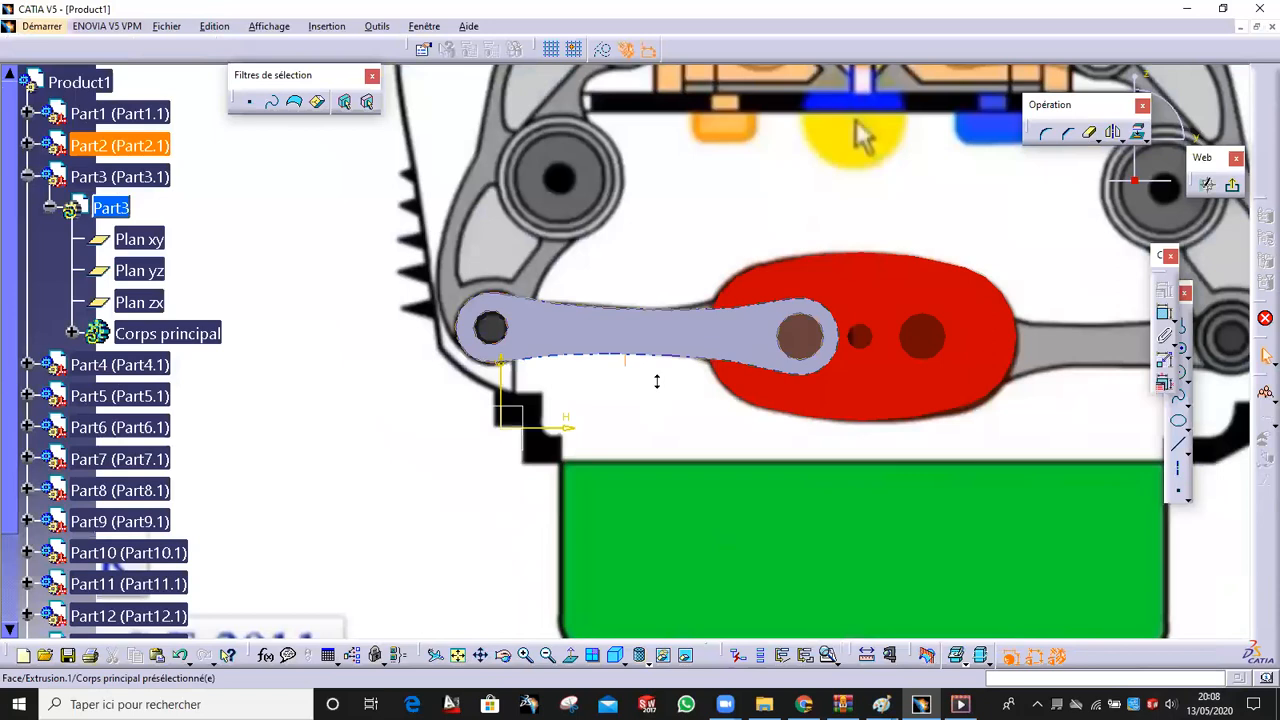
# Hide the reference image and restore it from the hidden space
pyautogui.moveTo(657, 381); pyautogui.dragTo(655, 470, button='middle')
pyautogui.rightClick(455, 148)
pyautogui.click(487, 193)
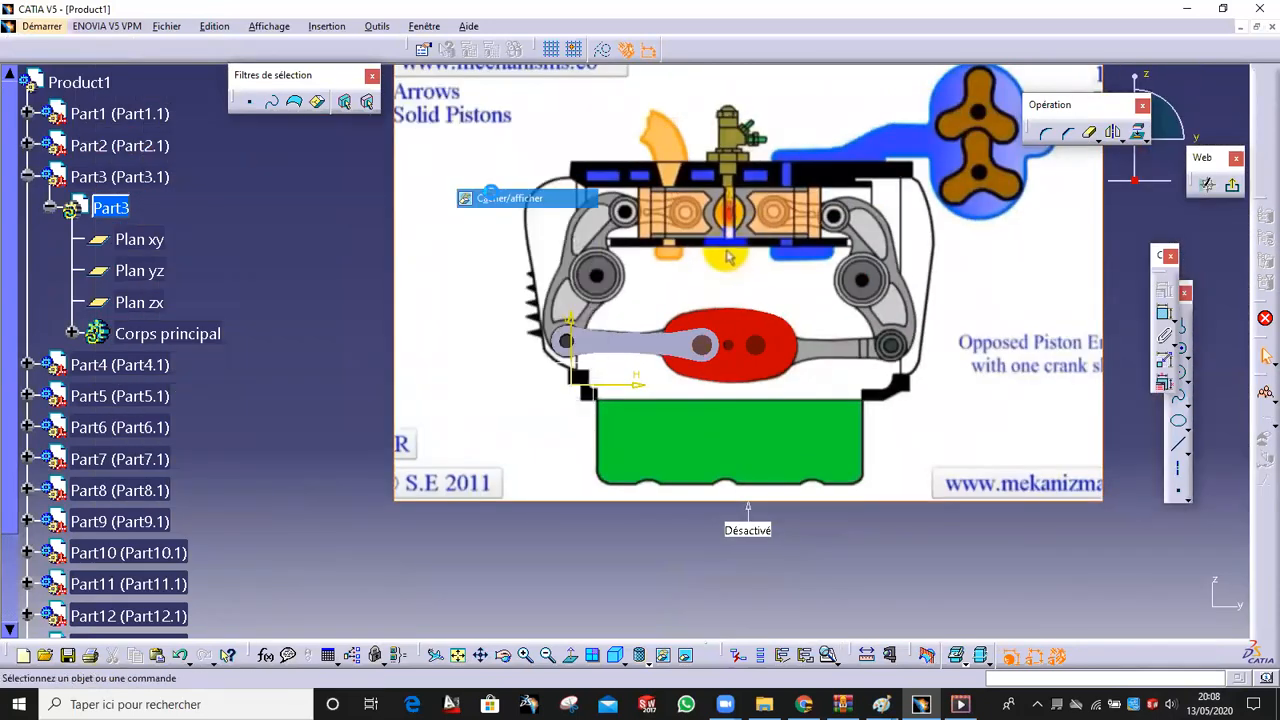
pyautogui.click(684, 657)
pyautogui.rightClick(535, 207)
pyautogui.click(576, 256)
pyautogui.click(690, 656)
# Project the edge of the connecting rod's left hole into the Part3 sketch
pyautogui.moveTo(681, 479); pyautogui.dragTo(727, 416, button='middle')
pyautogui.moveTo(731, 478)
pyautogui.mouseDown(button='middle')
pyautogui.moveTo(733, 446)
pyautogui.moveTo(737, 463)
pyautogui.mouseUp(button='middle')
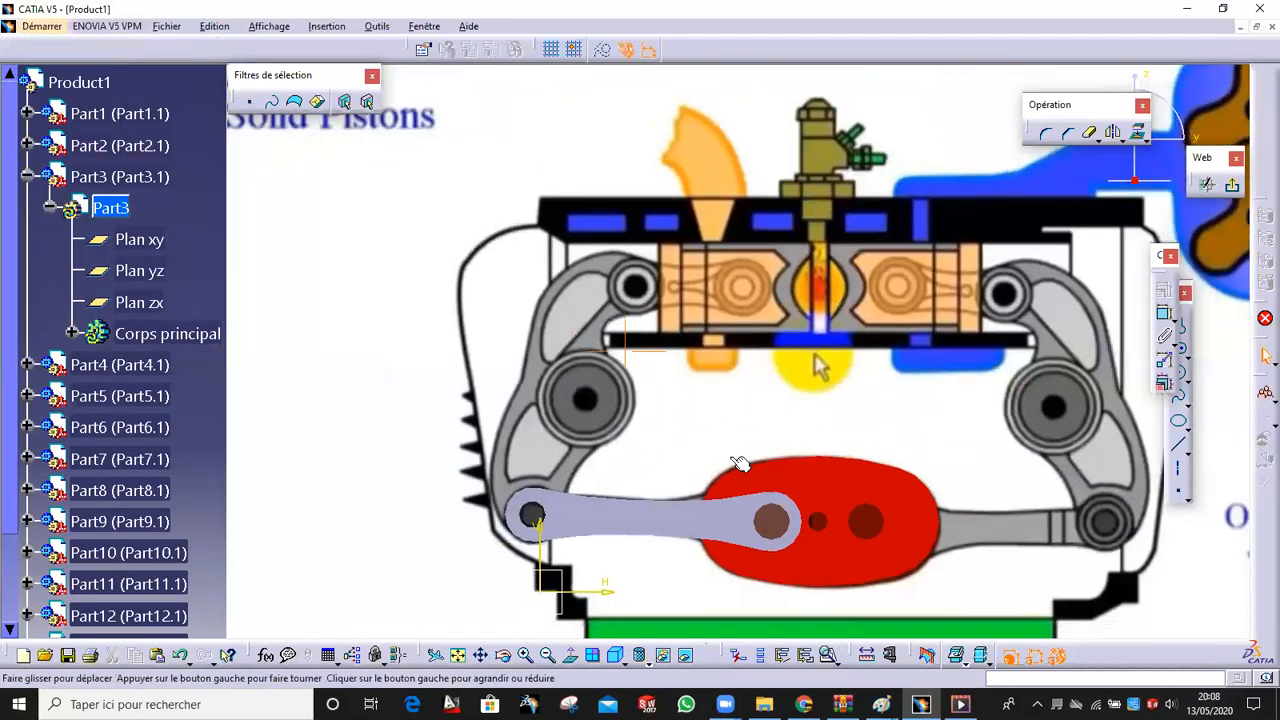
pyautogui.moveTo(660, 594); pyautogui.dragTo(697, 413, button='middle')
pyautogui.scroll(1, 690, 420)
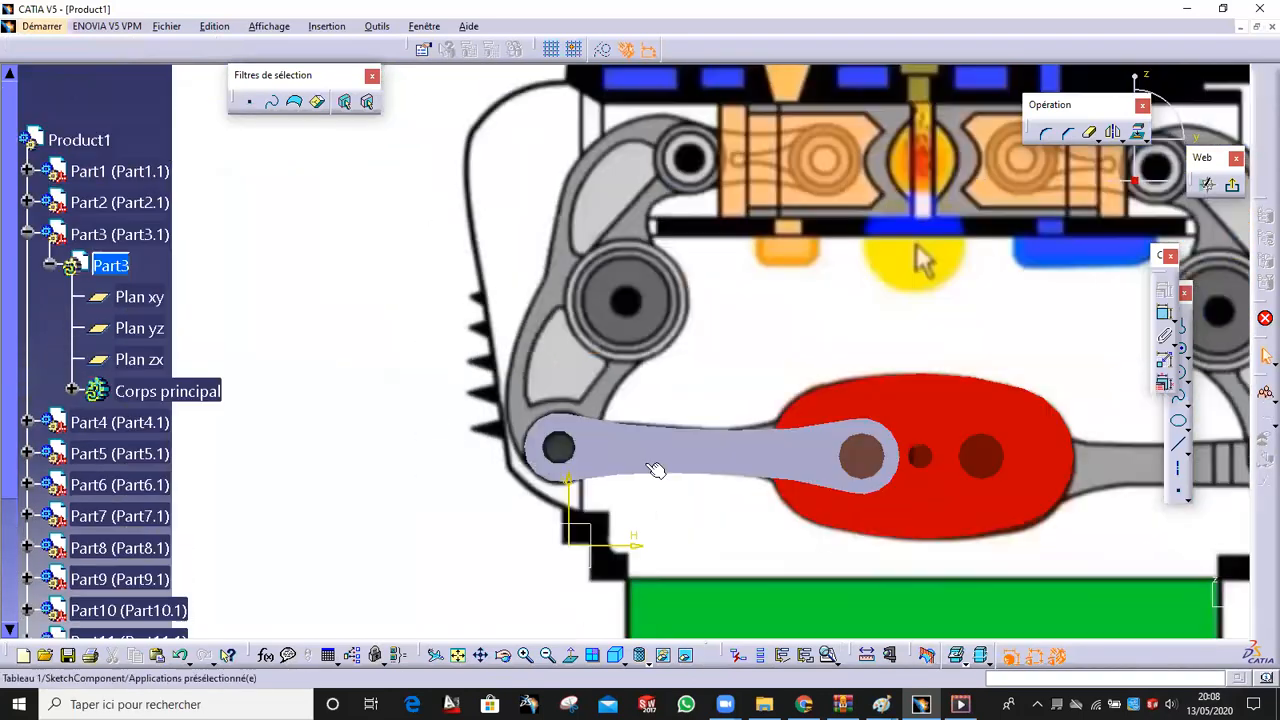
pyautogui.moveTo(654, 469); pyautogui.dragTo(569, 474, button='middle')
pyautogui.click(547, 470)
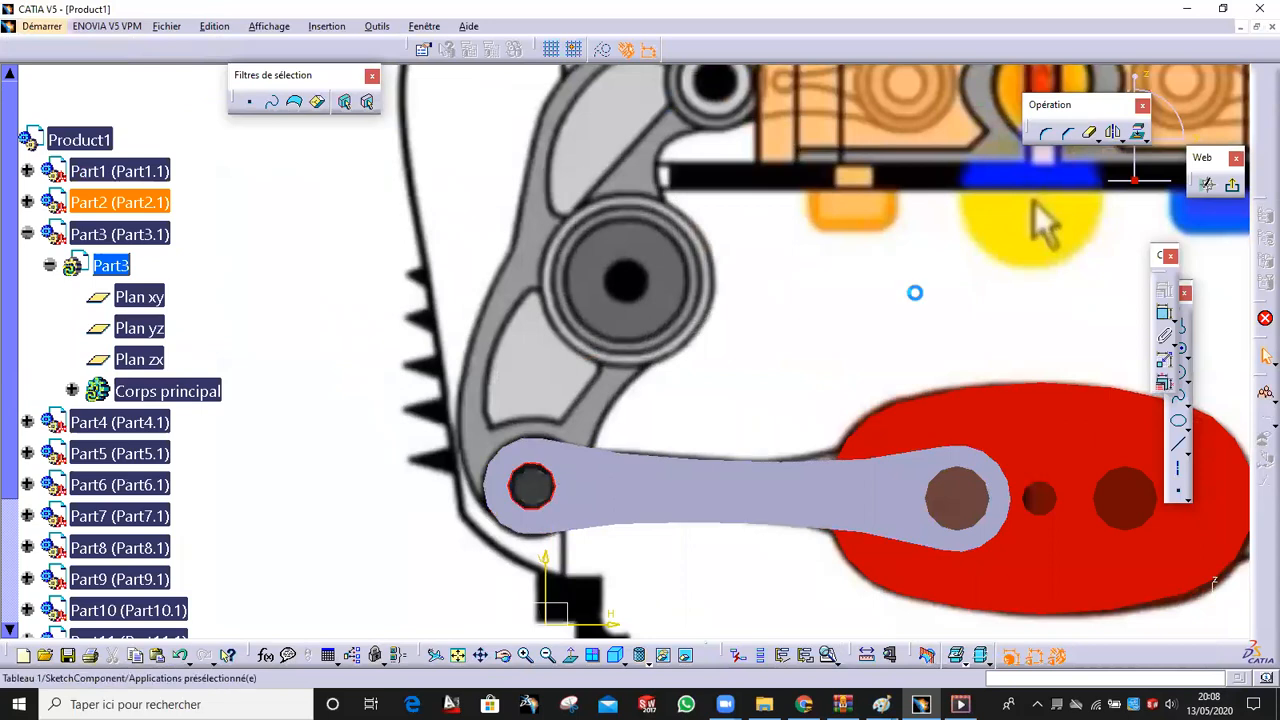
pyautogui.click(1139, 133)
# Draw a circle of about 3.1 mm radius on the left rocker's central pivot hole and a small circle on its upper pin hole
pyautogui.moveTo(1083, 269); pyautogui.dragTo(1081, 373, button='middle')
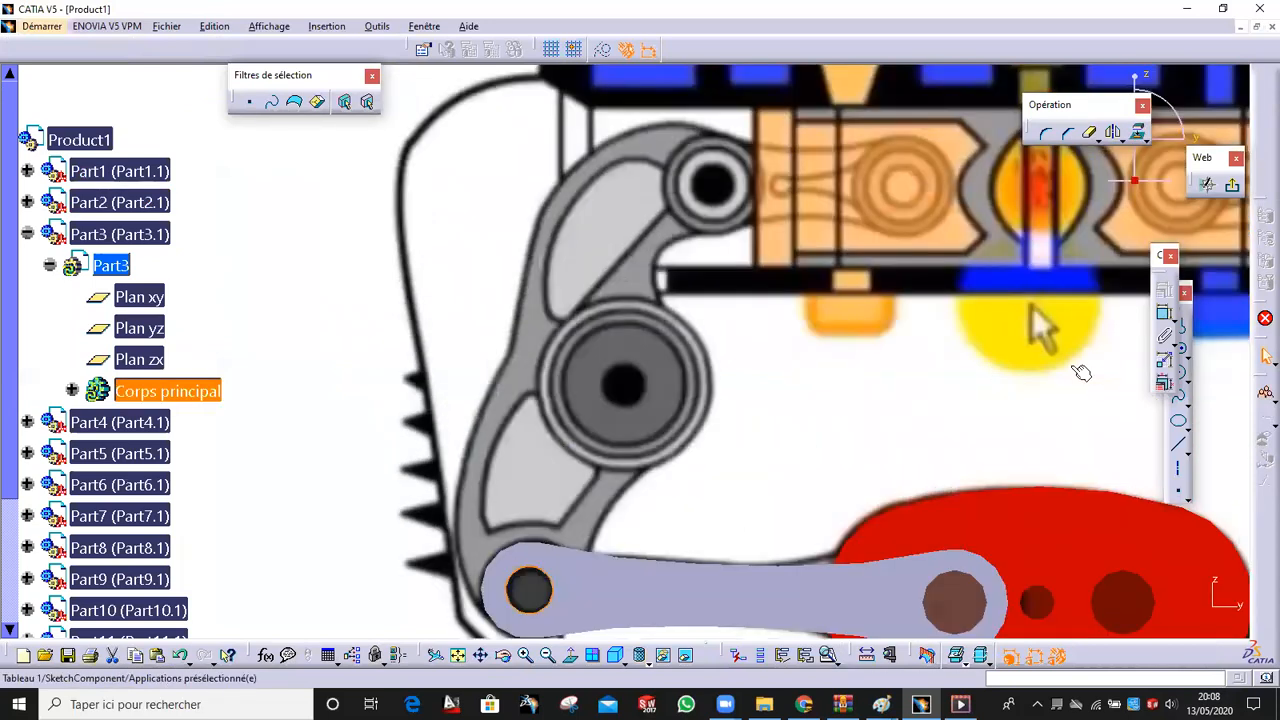
pyautogui.moveTo(1160, 256); pyautogui.dragTo(1093, 211)
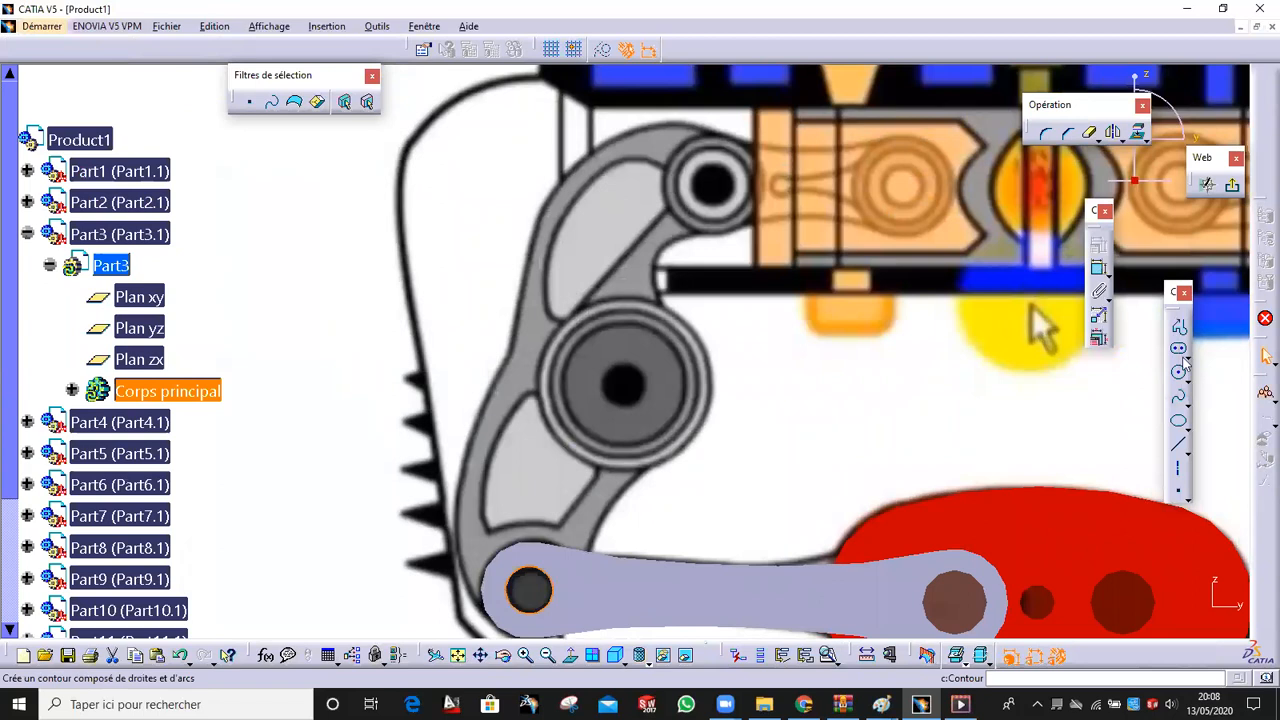
pyautogui.press('Return')
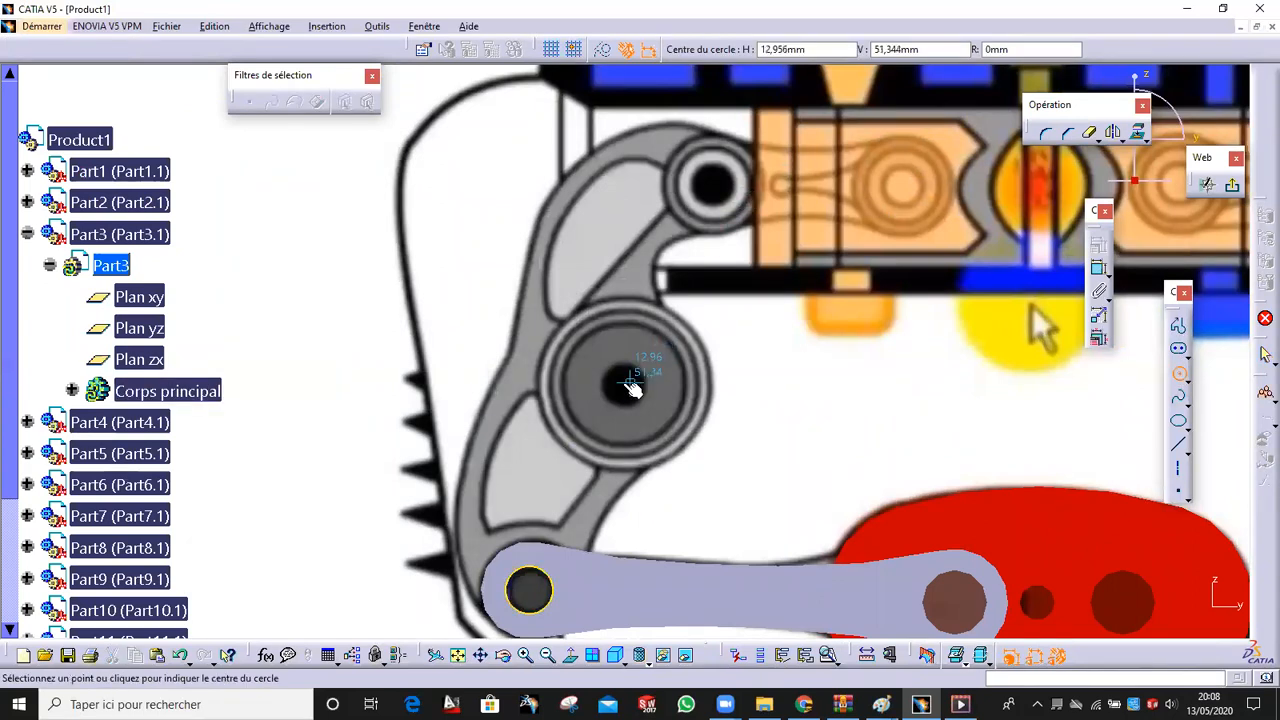
pyautogui.click(624, 384)
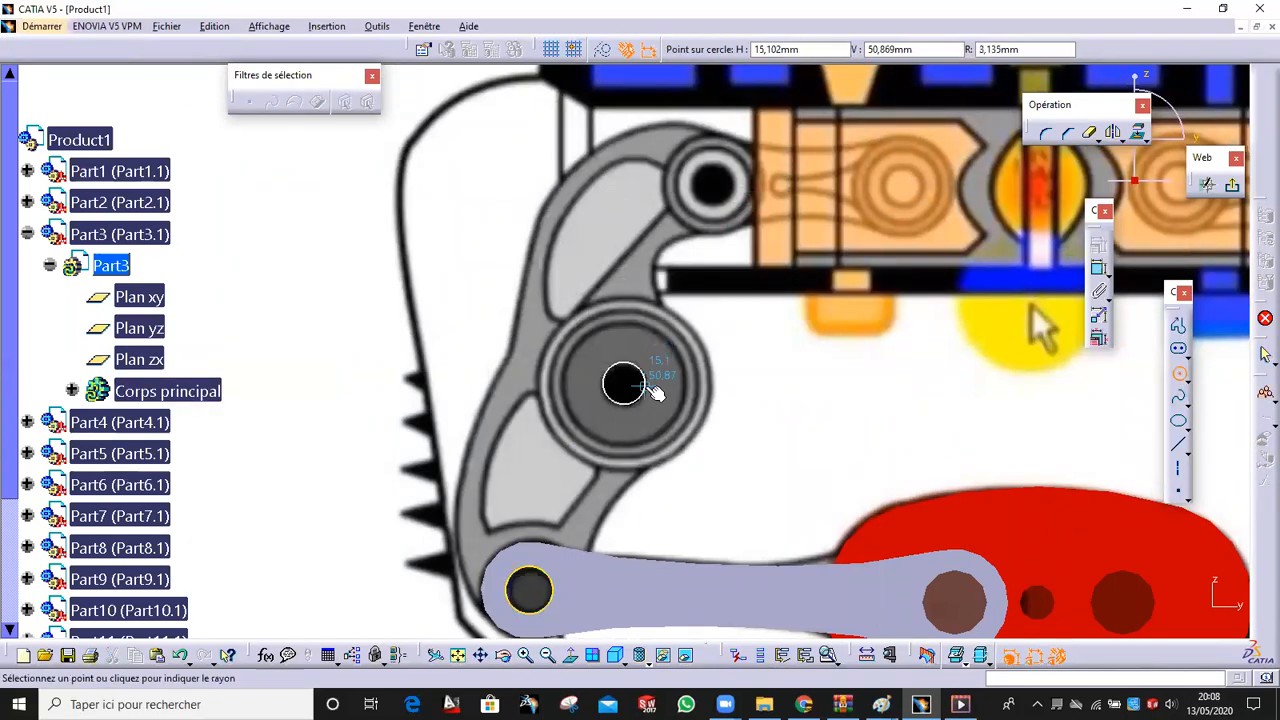
pyautogui.click(646, 386)
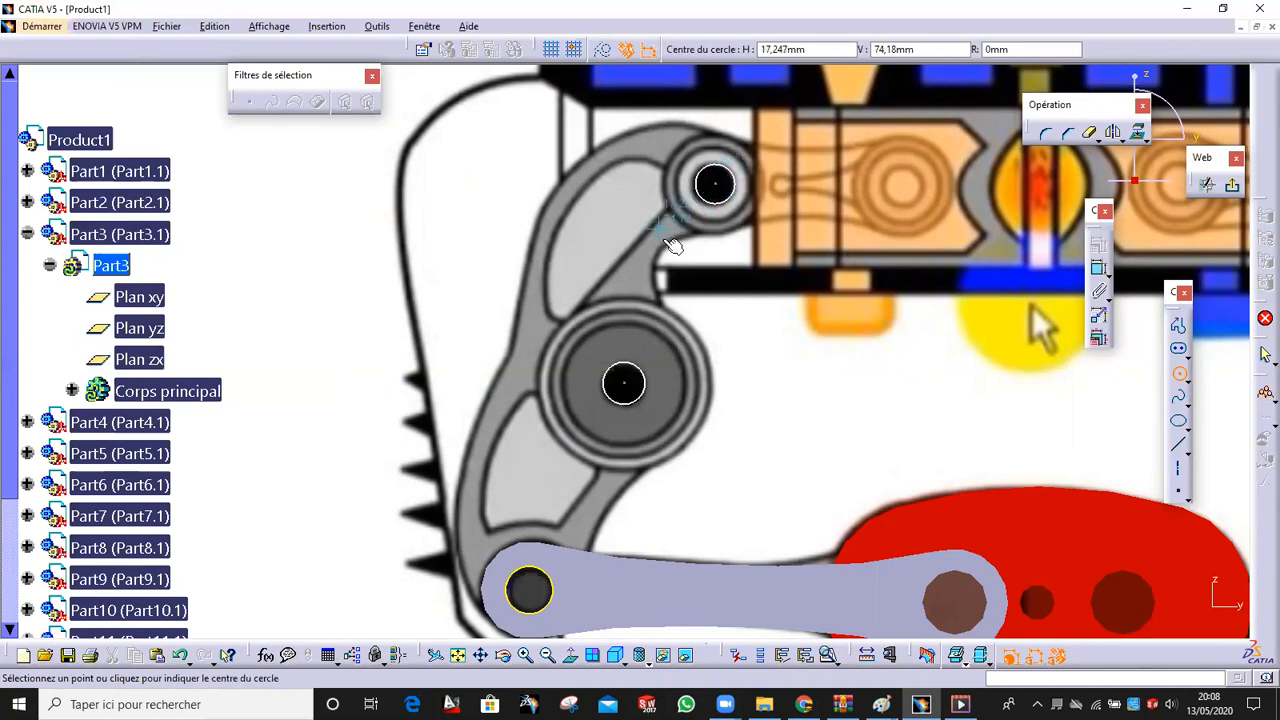
# Draw concentric outer circles of about 5.7 mm radius around the rocker's upper pin and about 13 mm radius around its central pivot
pyautogui.click(720, 182)
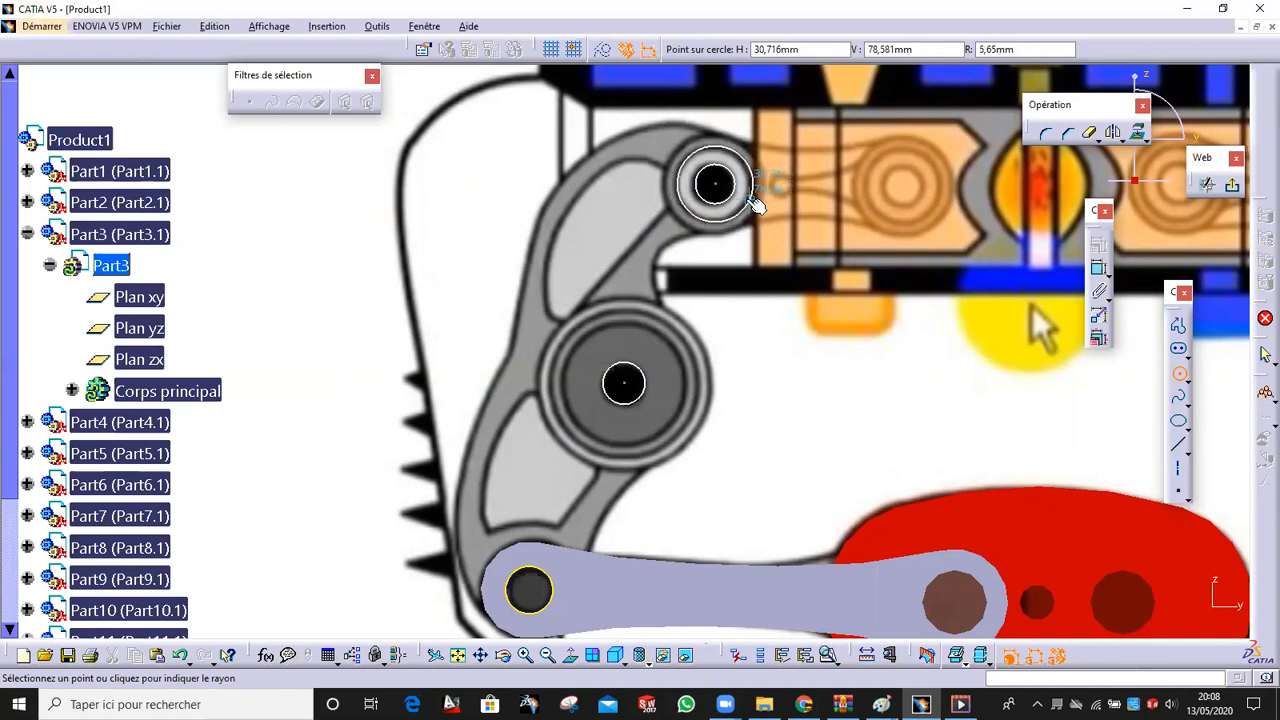
pyautogui.click(757, 203)
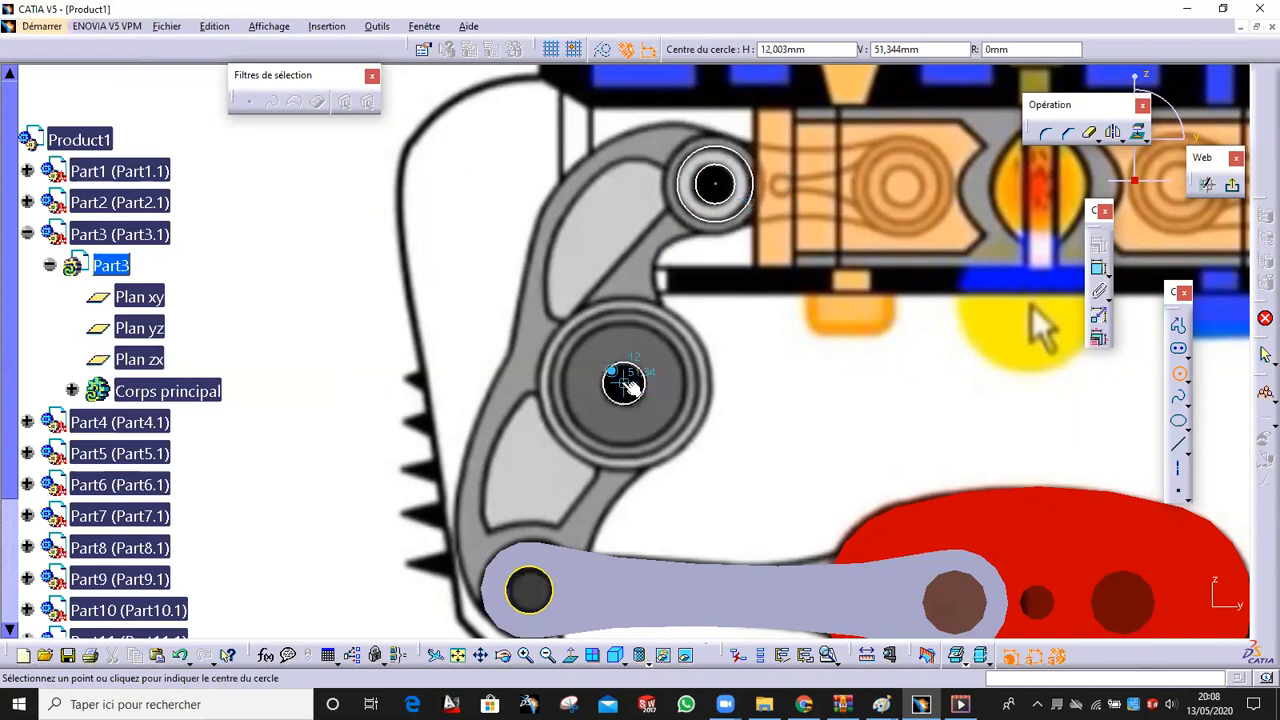
pyautogui.click(646, 387)
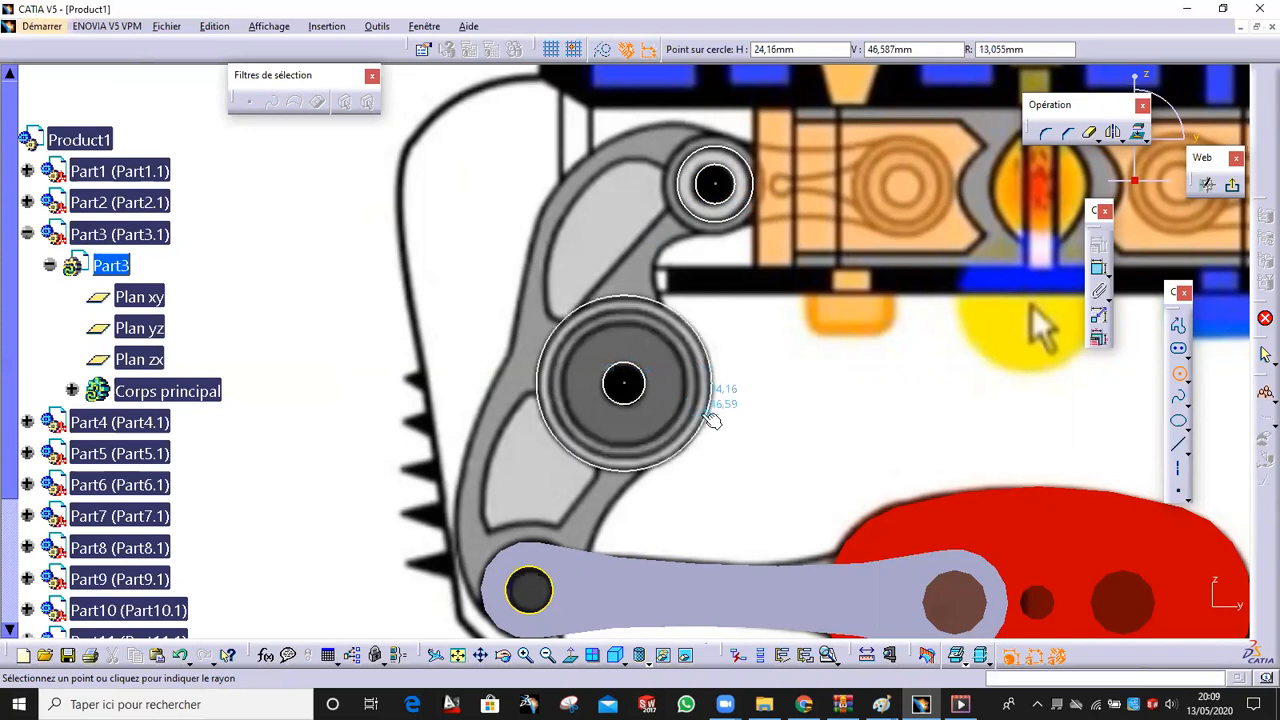
pyautogui.click(710, 418)
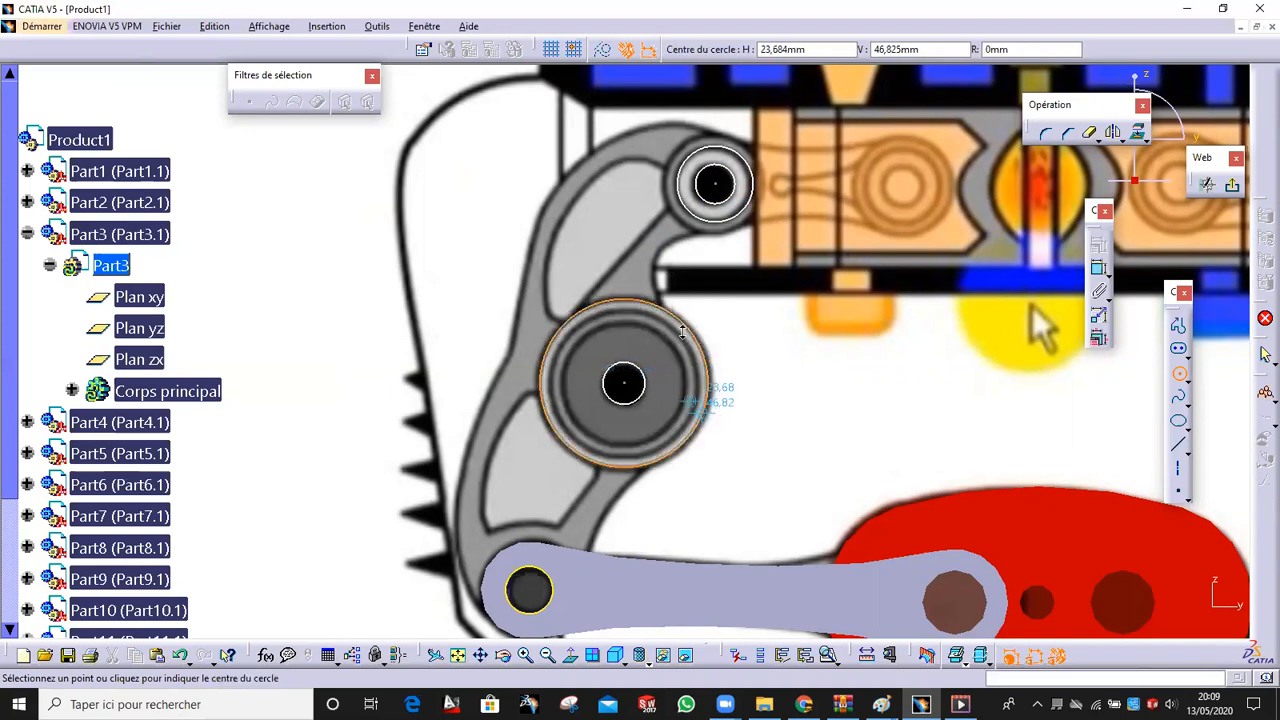
pyautogui.moveTo(683, 332); pyautogui.dragTo(682, 345, button='middle')
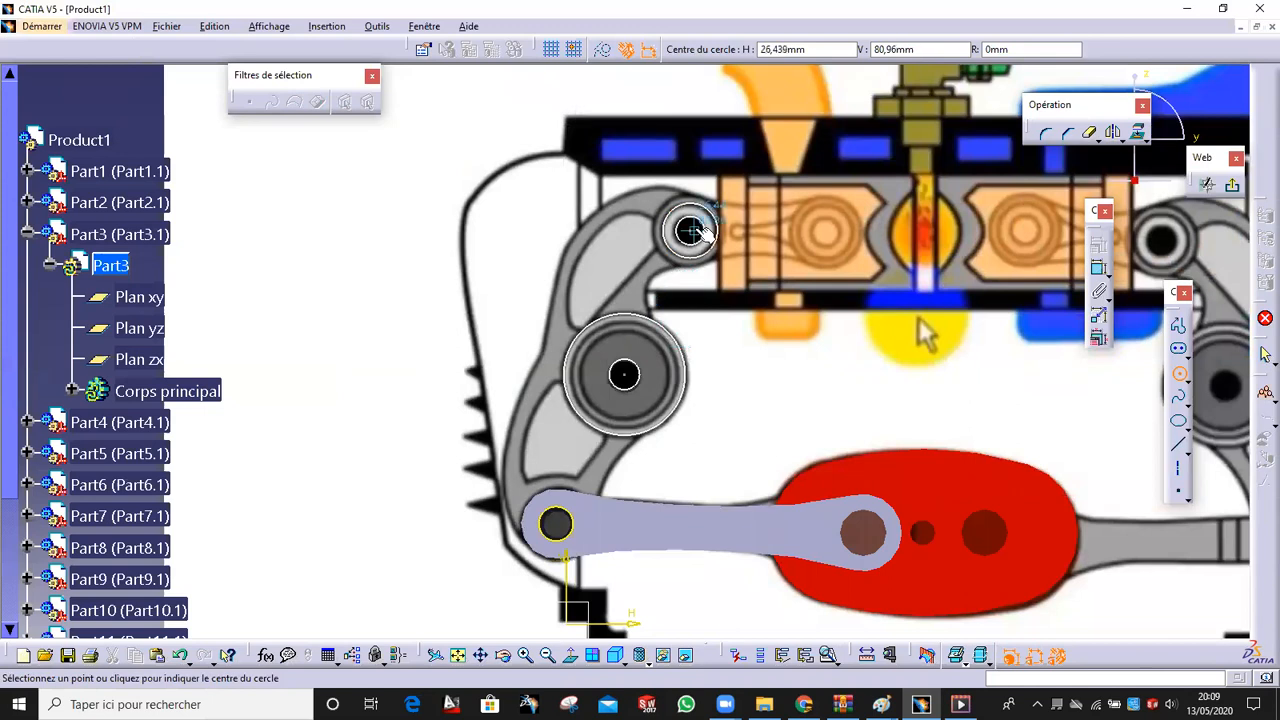
pyautogui.press('Escape')
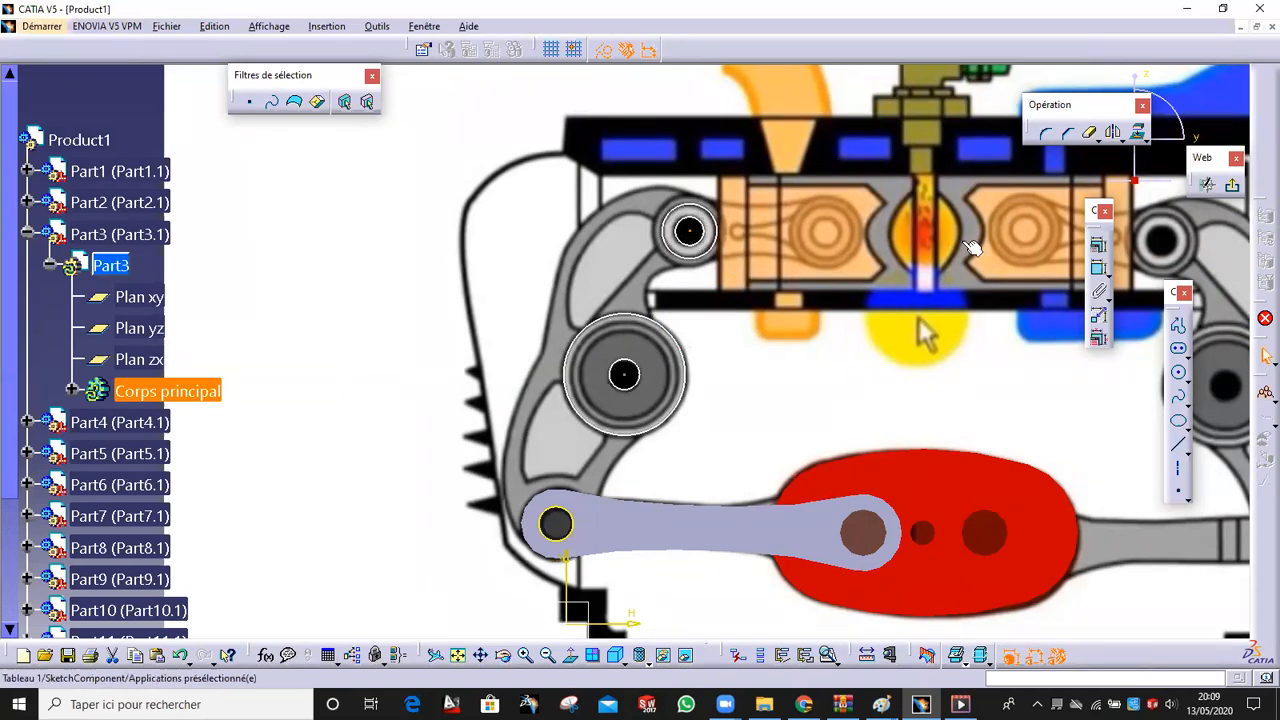
# Apply a fix constraint to the outer and inner circles of the left rocker's upper pin
pyautogui.click(1098, 246)
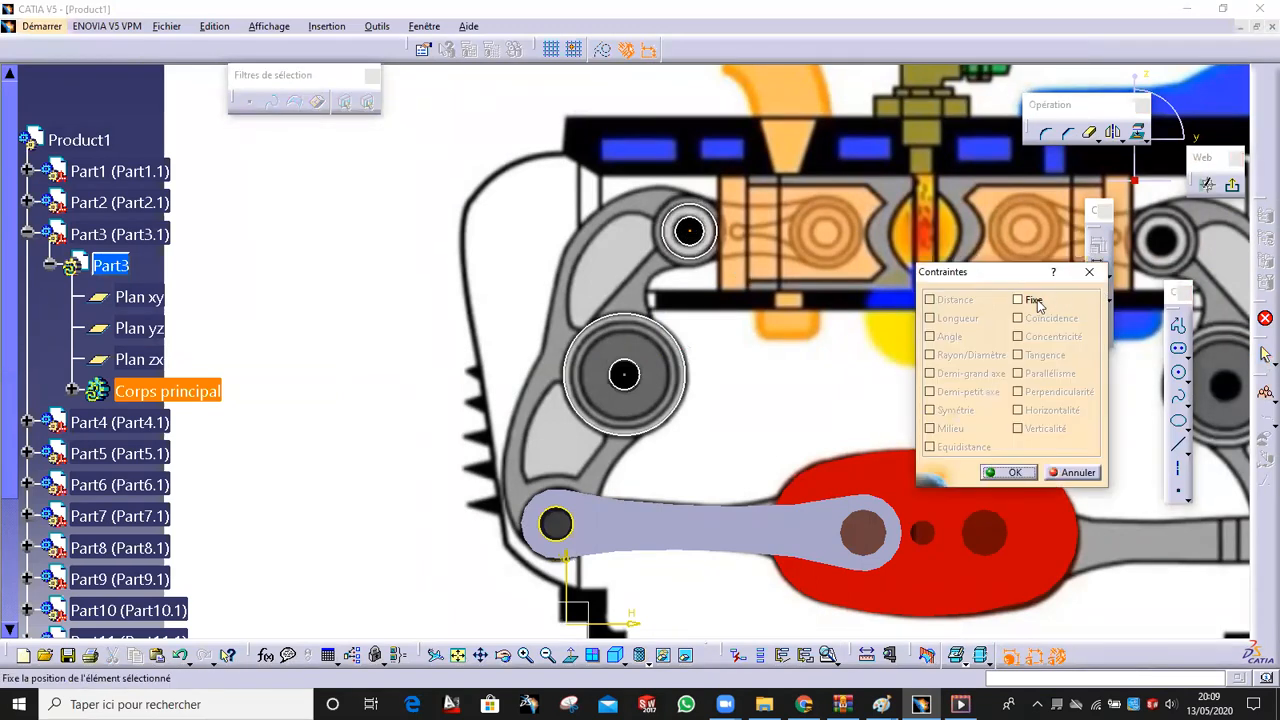
pyautogui.click(1089, 271)
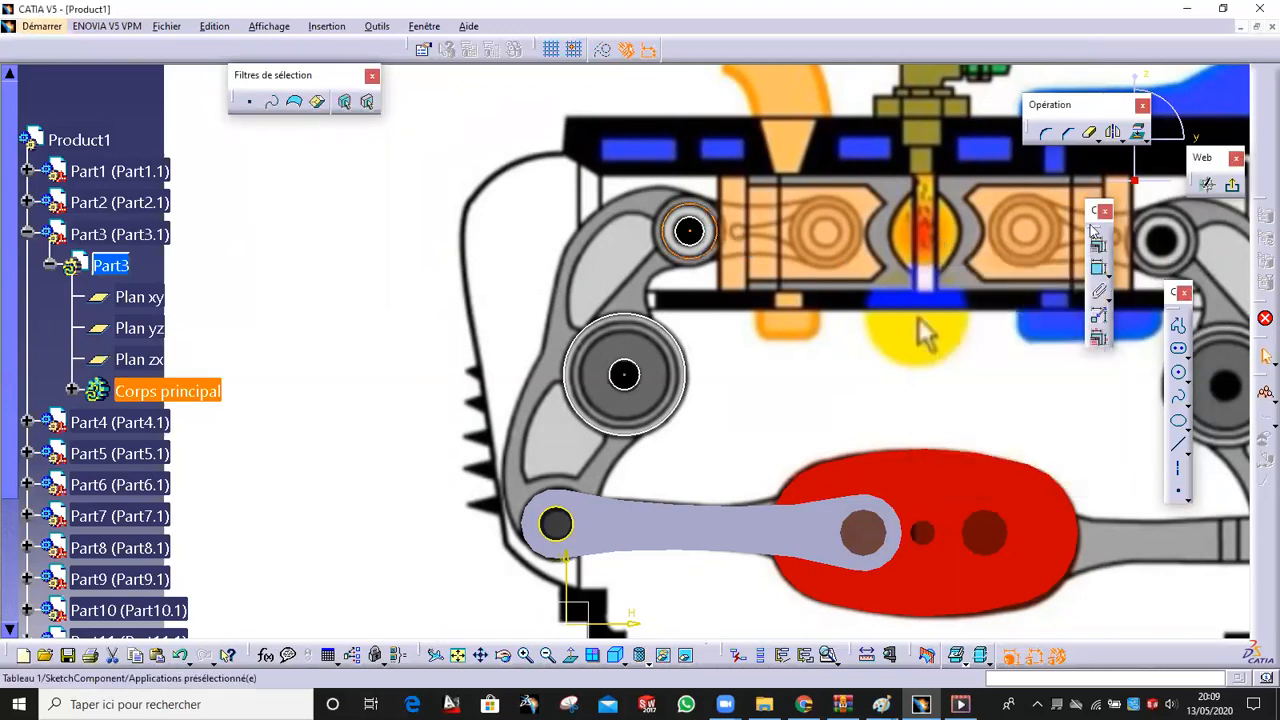
pyautogui.moveTo(818, 233); pyautogui.dragTo(818, 233)
pyautogui.click(823, 258)
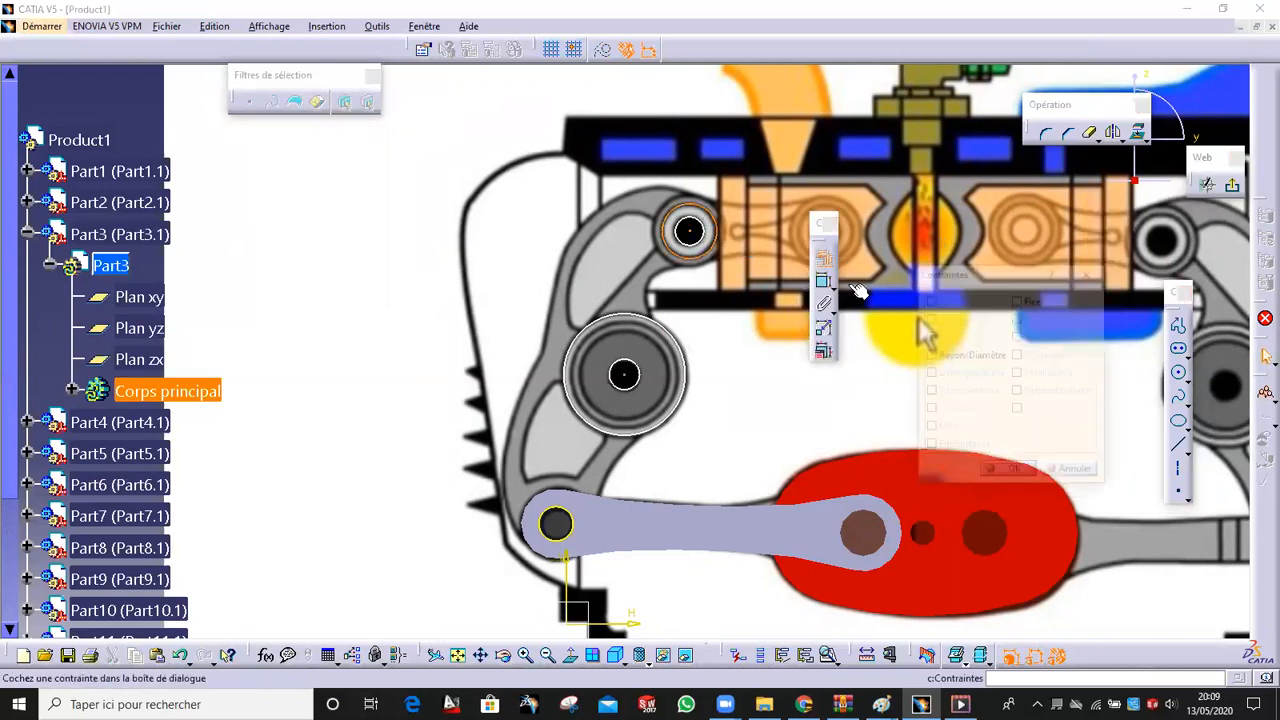
pyautogui.click(1018, 300)
pyautogui.click(1012, 472)
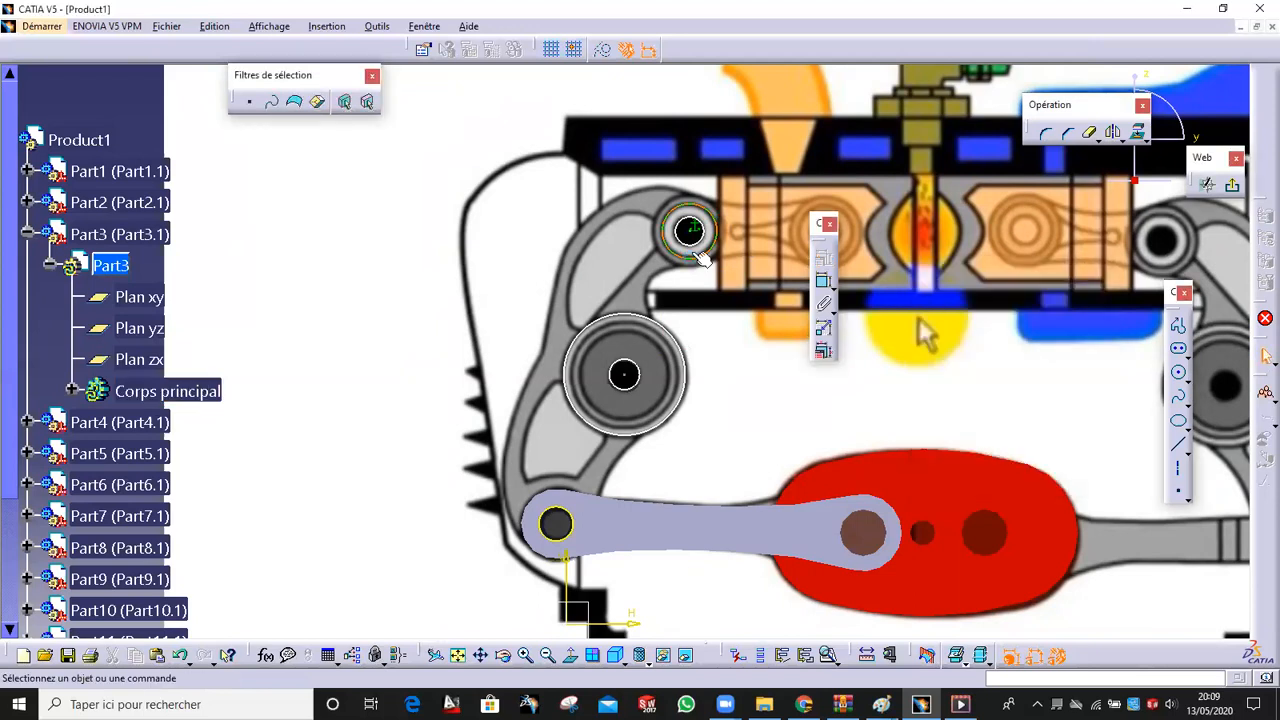
pyautogui.click(823, 258)
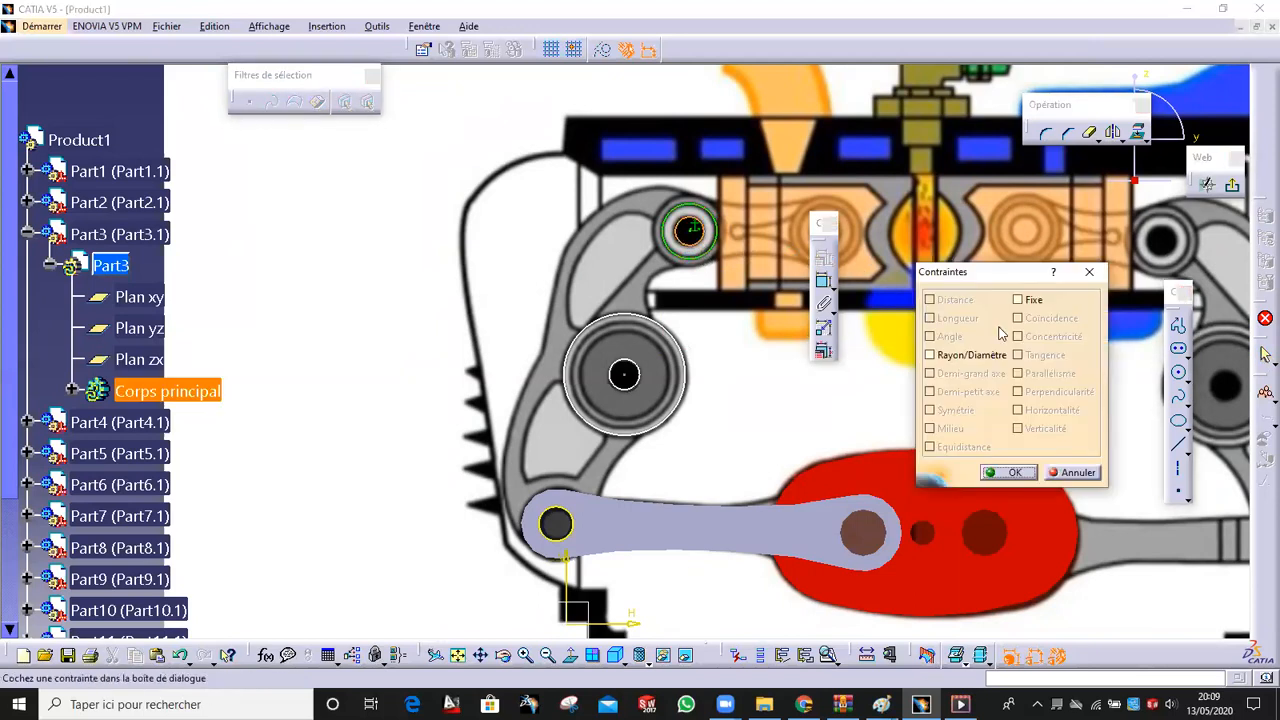
pyautogui.click(1012, 472)
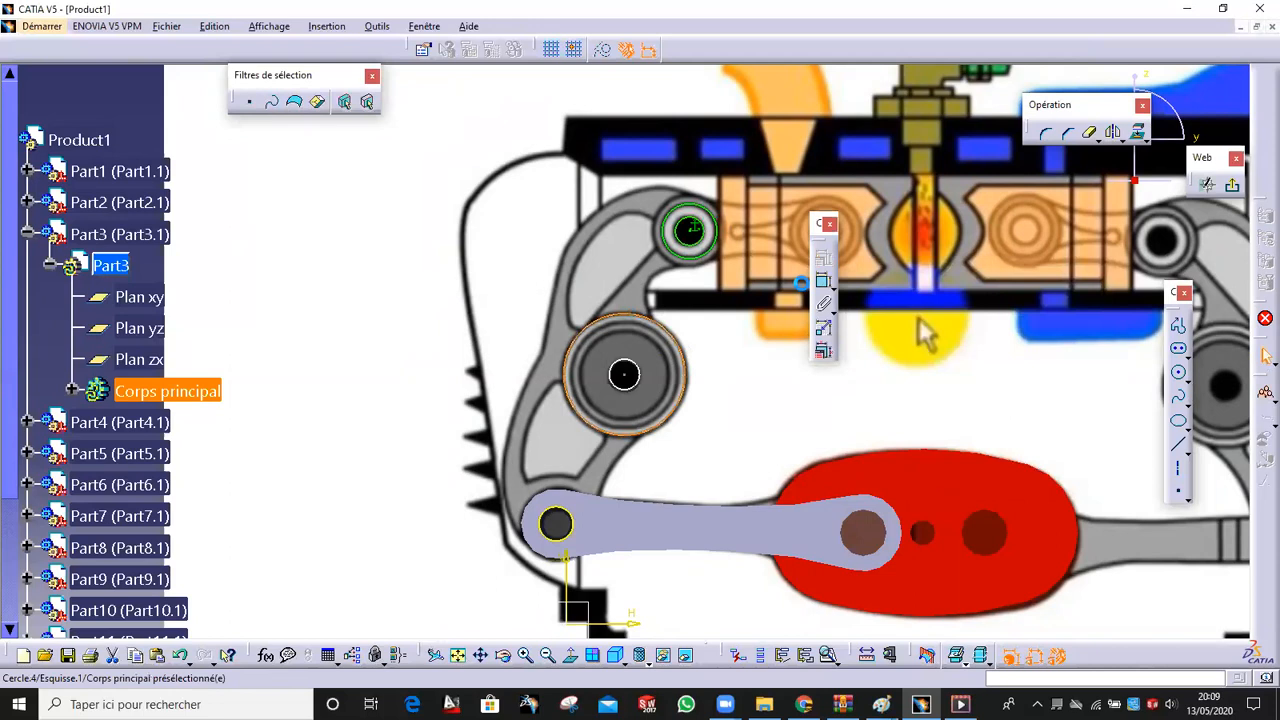
# Apply a fix constraint to the outer and inner circles of the rocker's central pivot
pyautogui.click(823, 278)
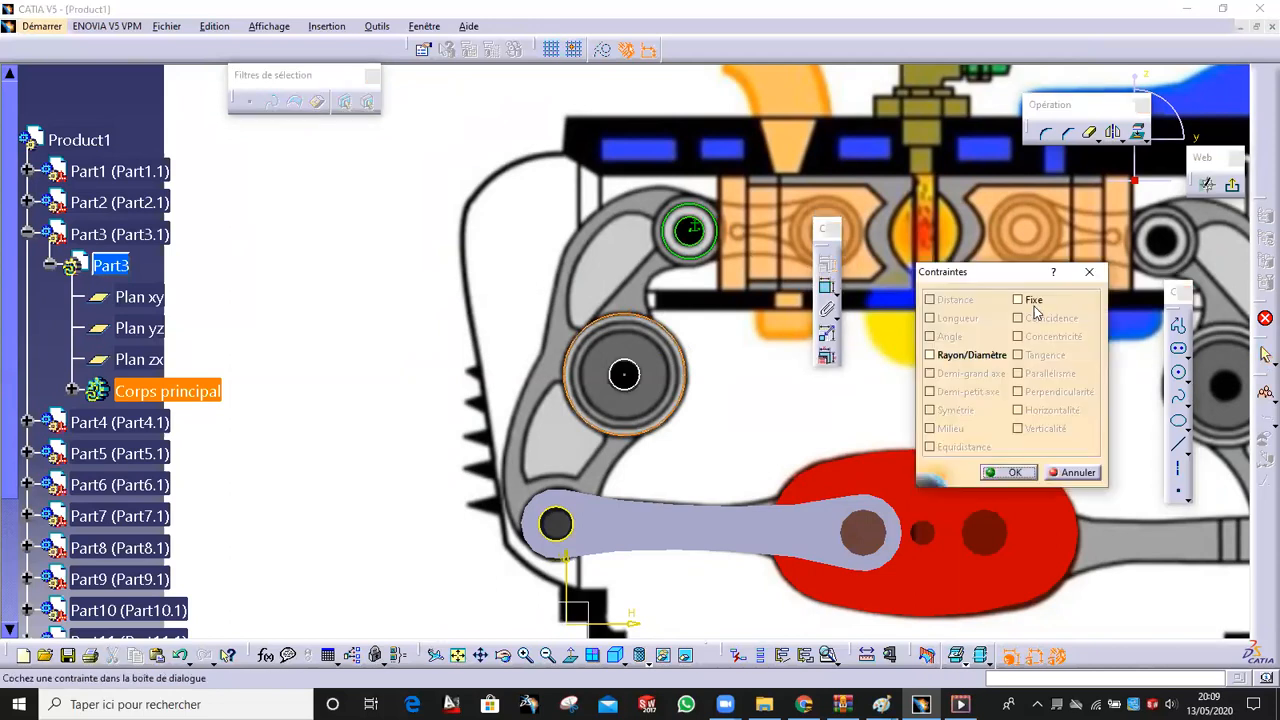
pyautogui.click(1016, 472)
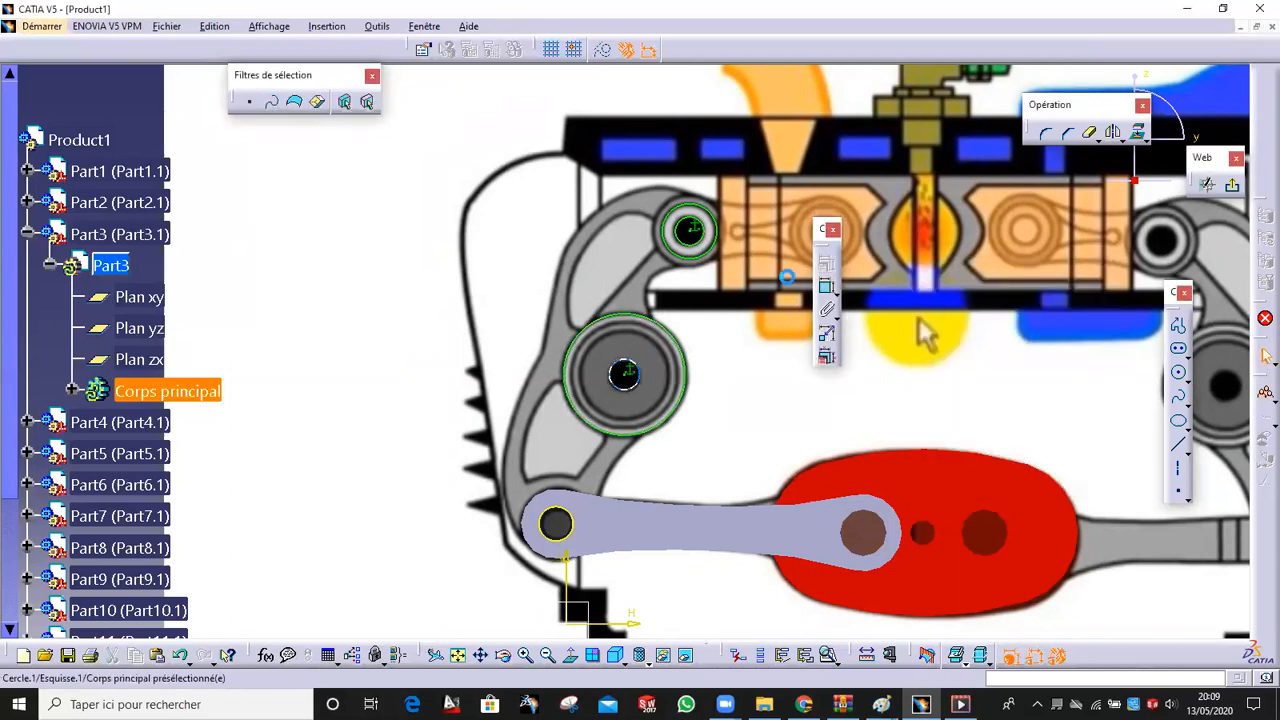
pyautogui.click(829, 269)
pyautogui.click(1018, 302)
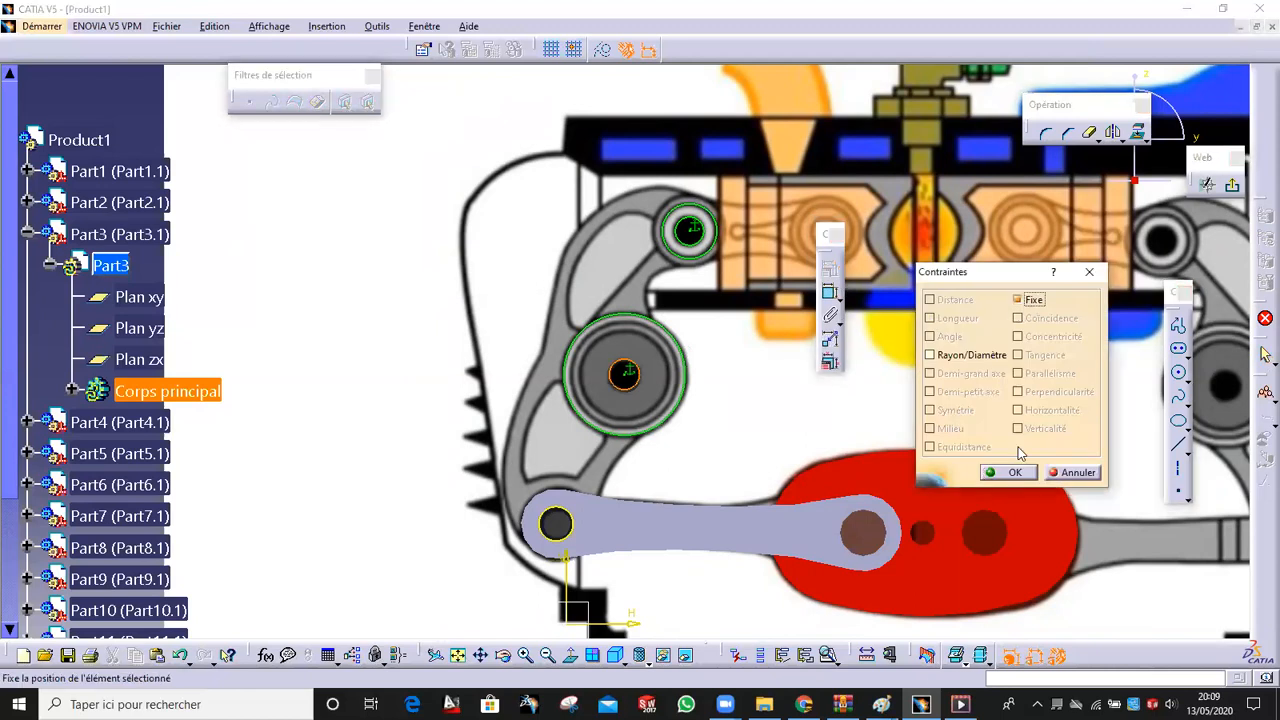
pyautogui.click(1016, 472)
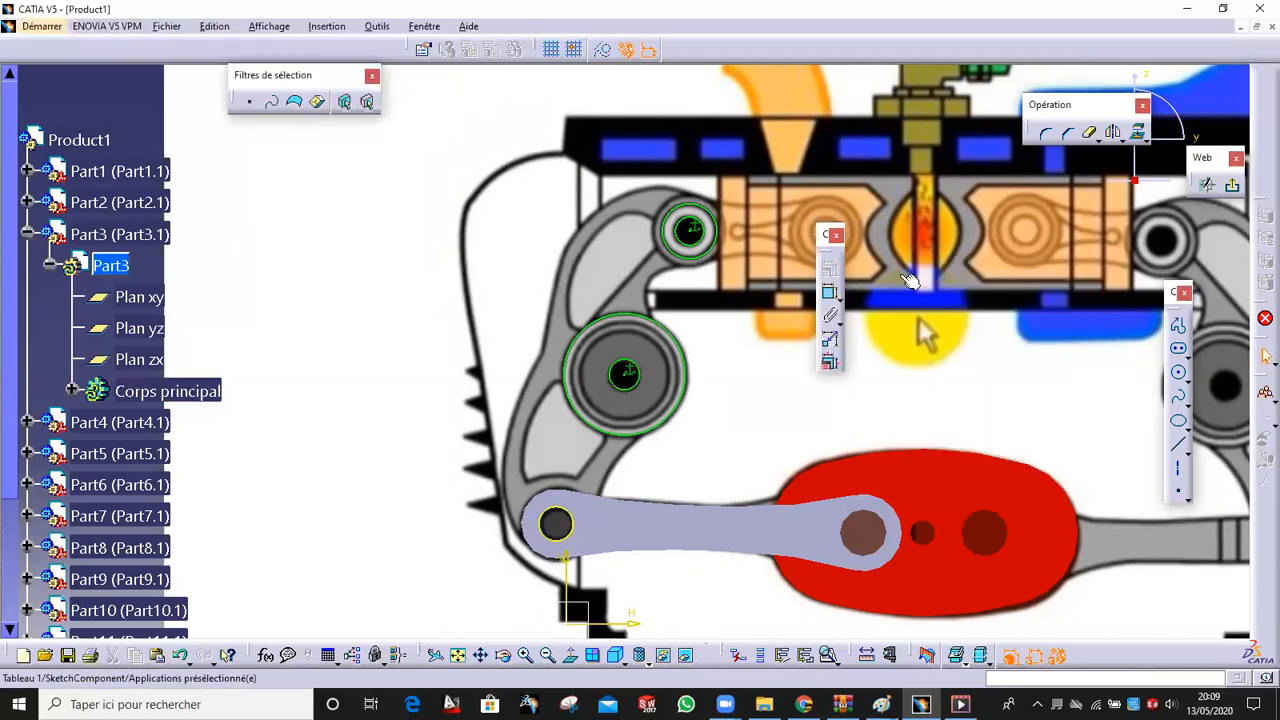
pyautogui.moveTo(909, 334); pyautogui.dragTo(942, 329, button='middle')
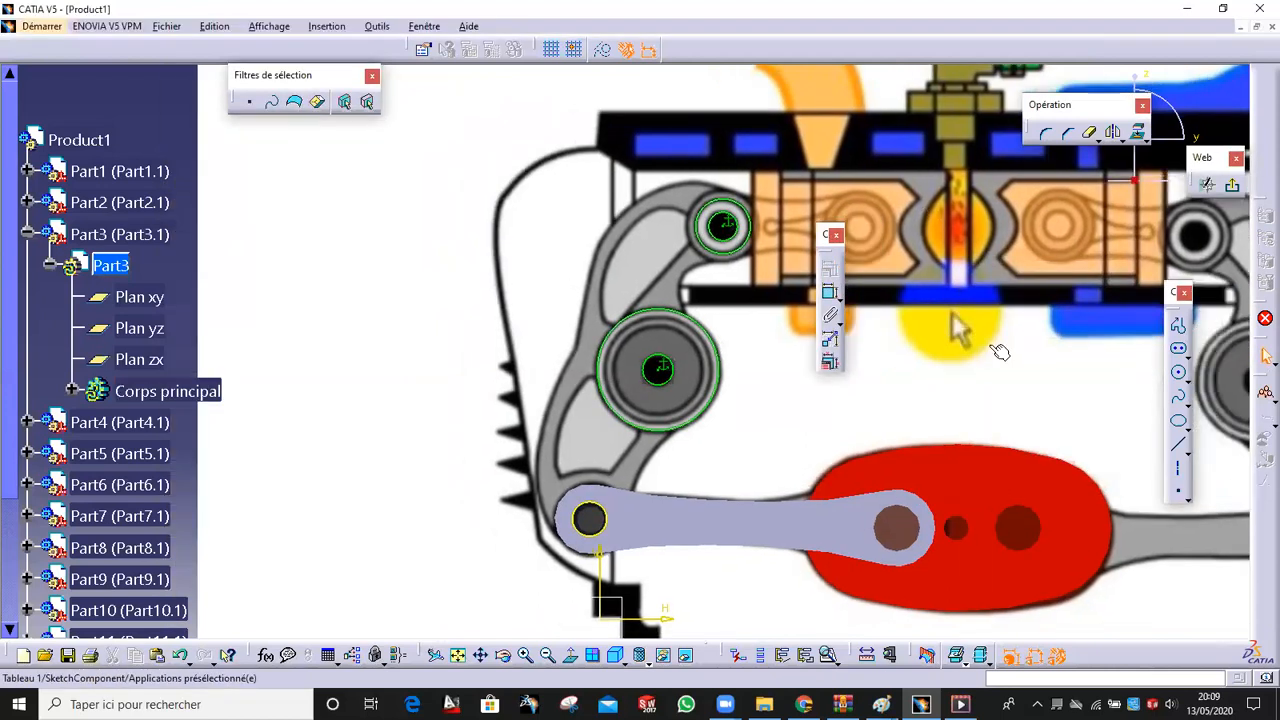
# Draw a large circle outside the left rocker and shift it so its edge approaches the rocker's concave outer side
pyautogui.click(1182, 375)
pyautogui.click(412, 268)
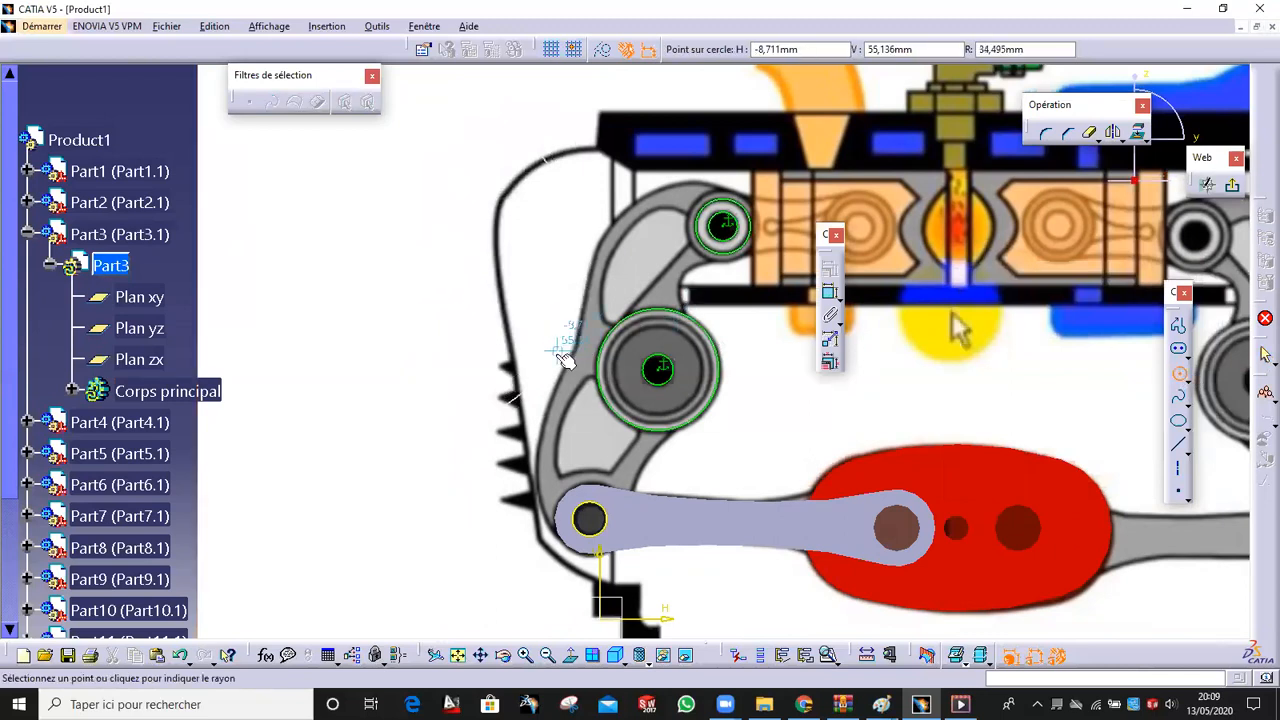
pyautogui.click(522, 357)
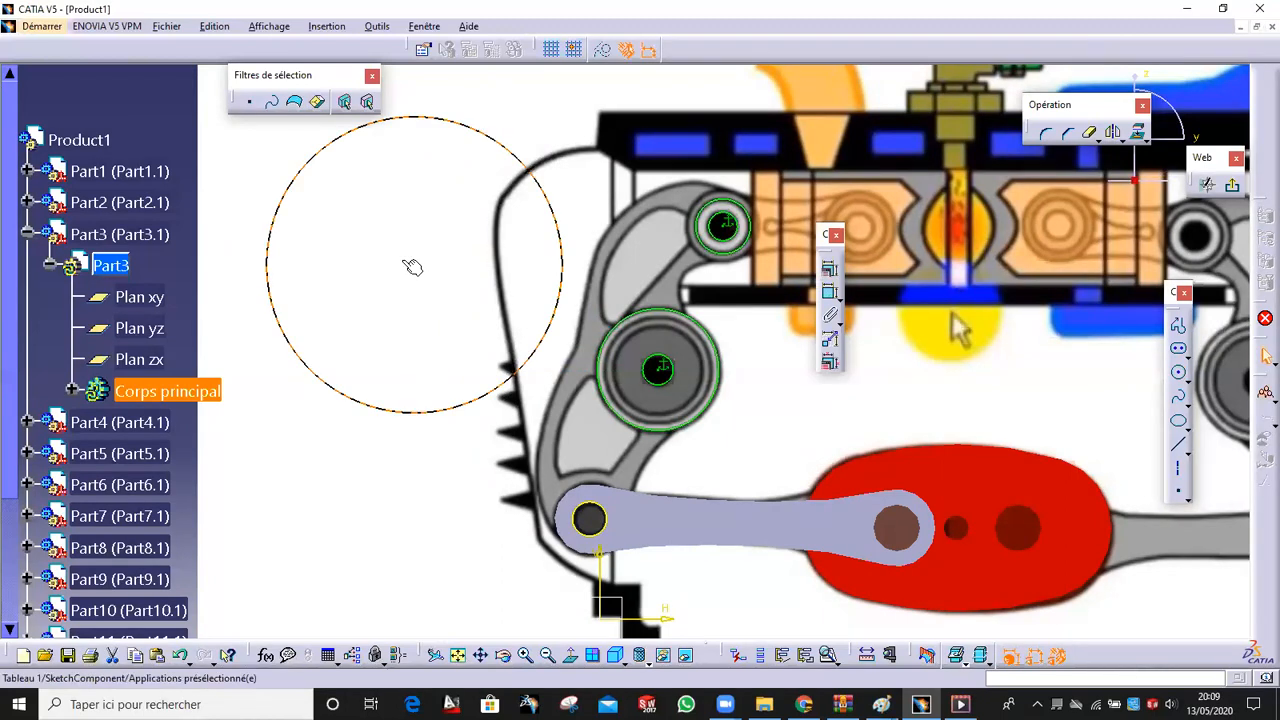
pyautogui.moveTo(415, 265); pyautogui.dragTo(432, 285)
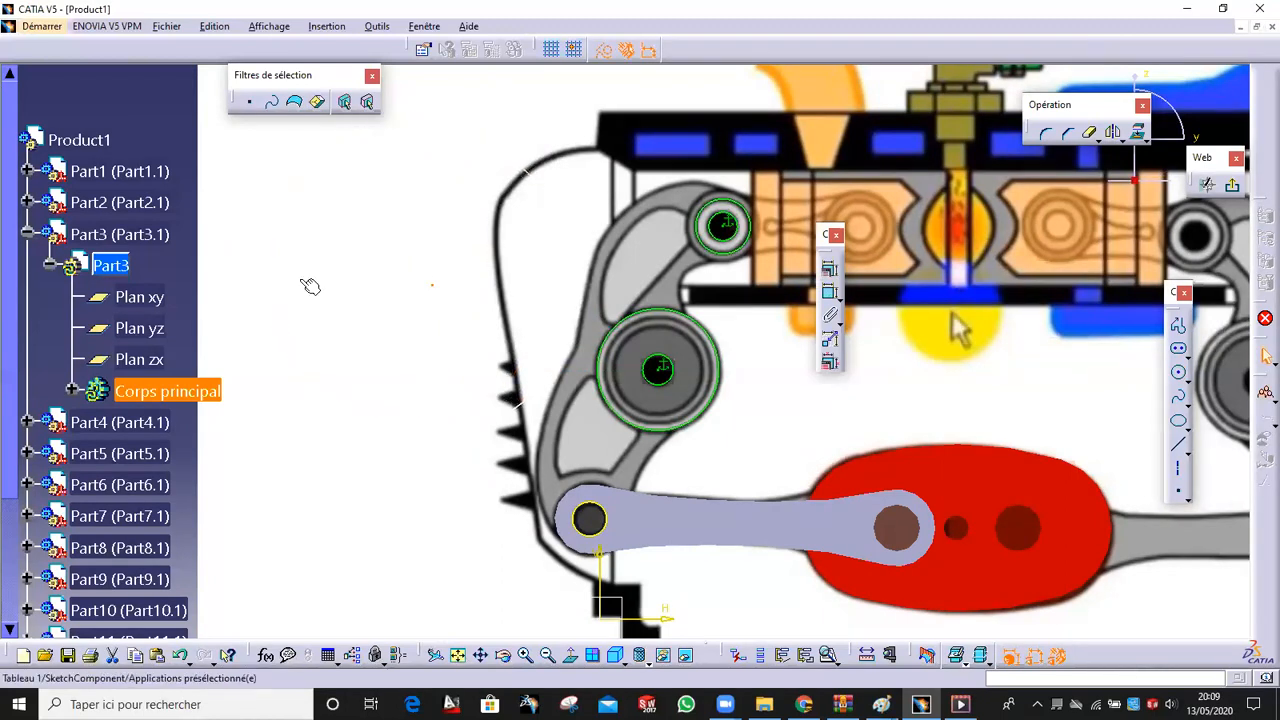
# Set the graphic colour of Part3 to green in its properties
pyautogui.rightClick(106, 236)
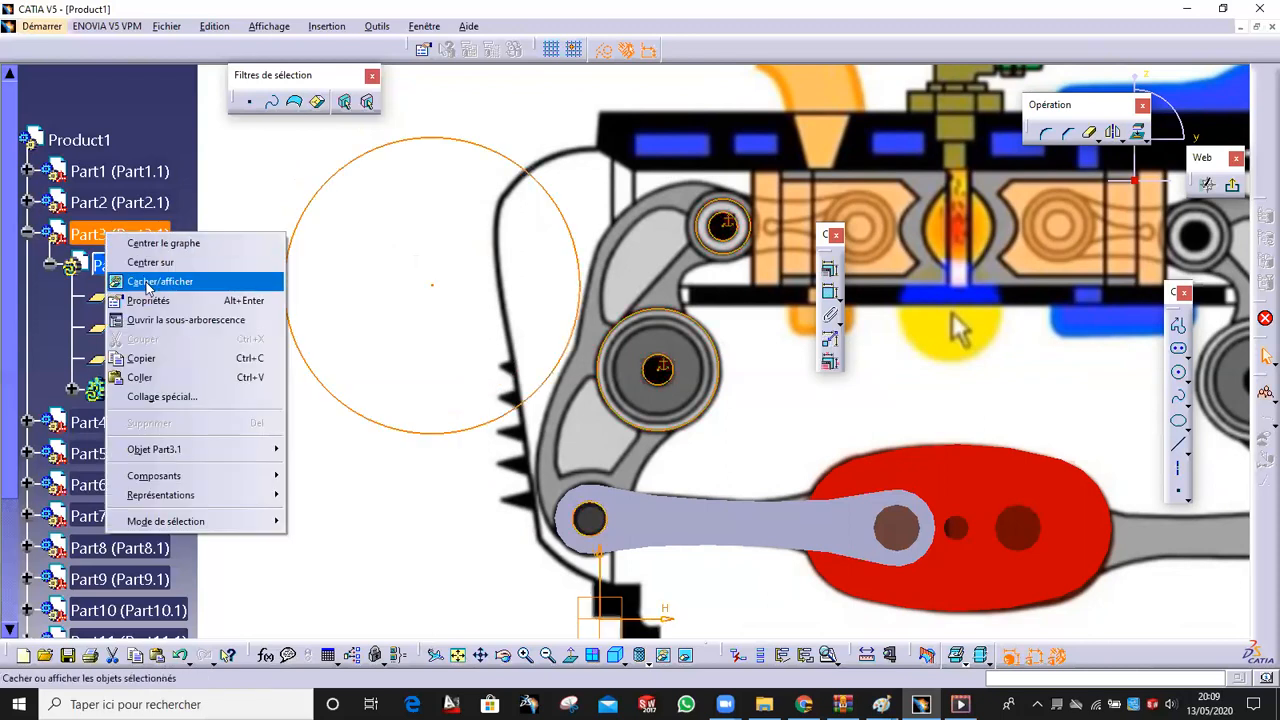
pyautogui.click(157, 297)
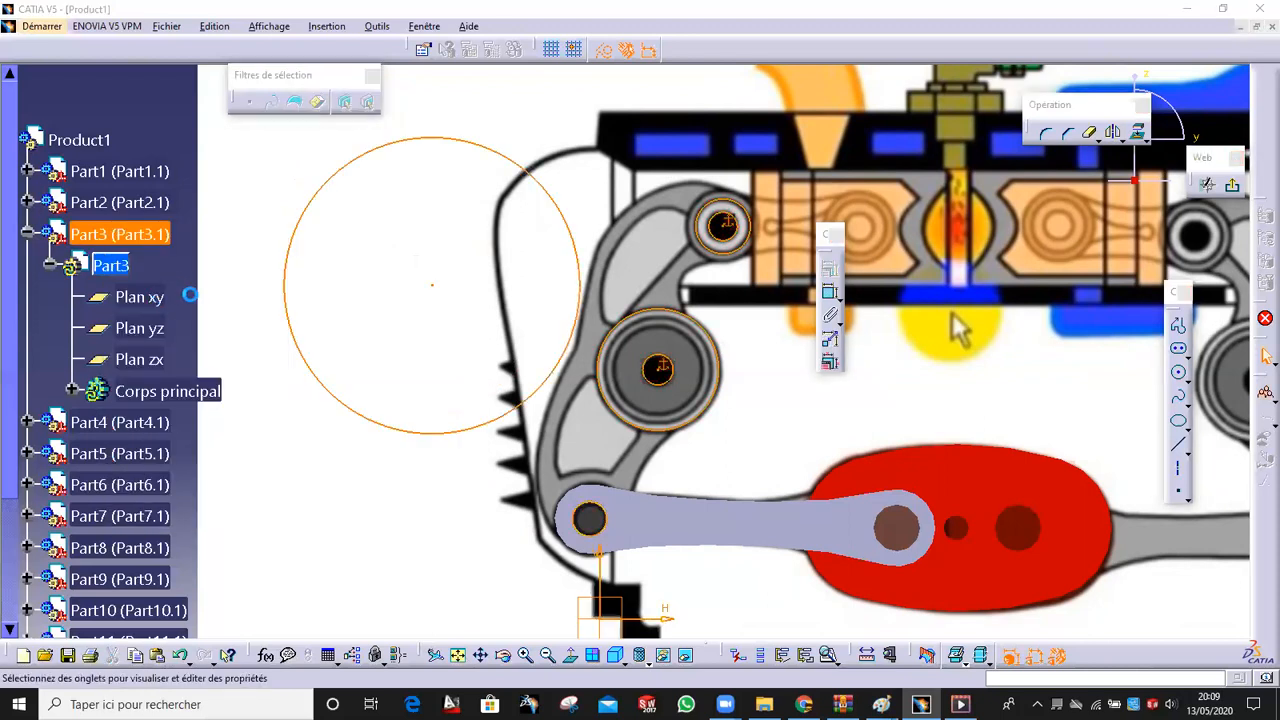
pyautogui.click(126, 281)
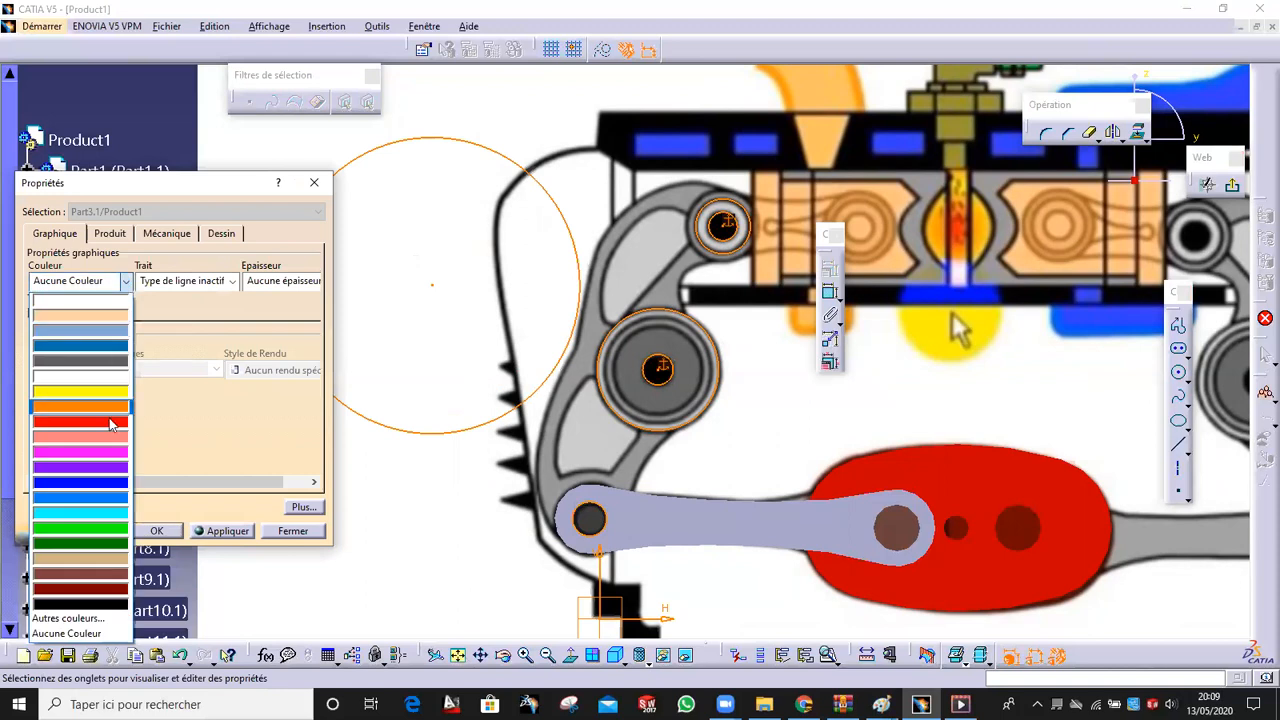
pyautogui.click(114, 527)
pyautogui.click(157, 531)
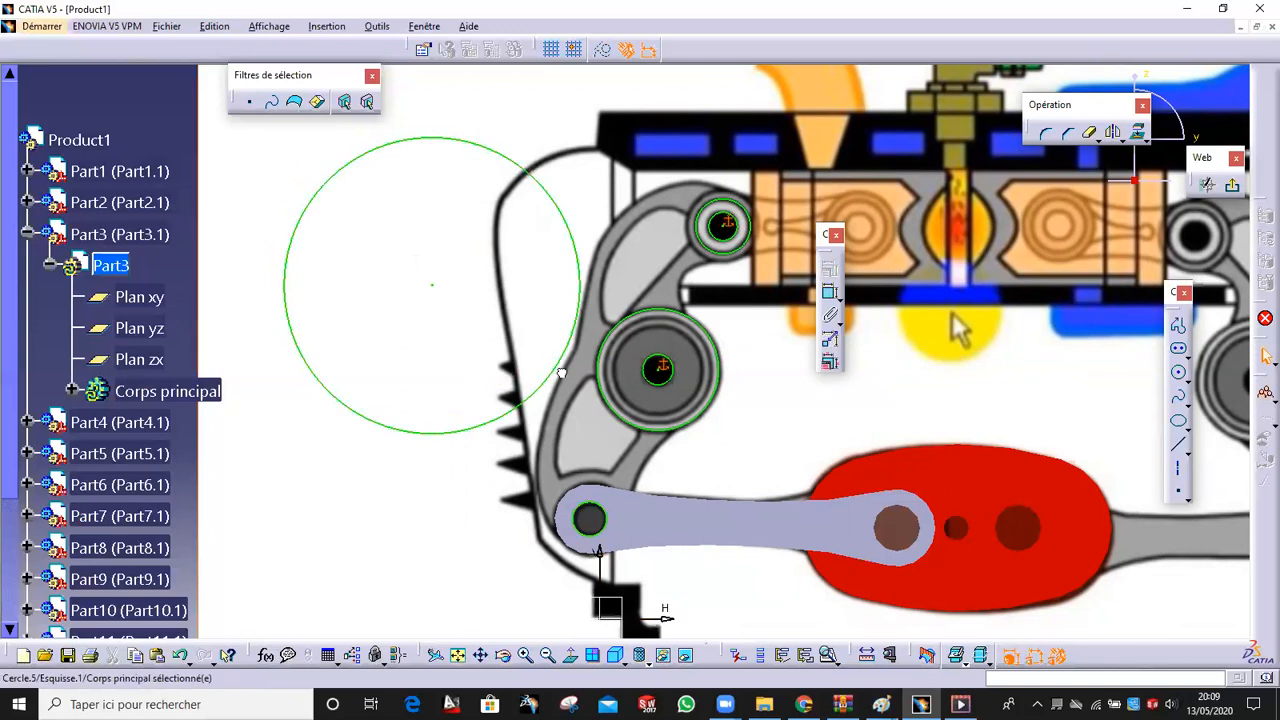
# Enlarge the big circle outside the rocker slightly to match the rocker's concave outer edge
pyautogui.moveTo(552, 373); pyautogui.dragTo(555, 378)
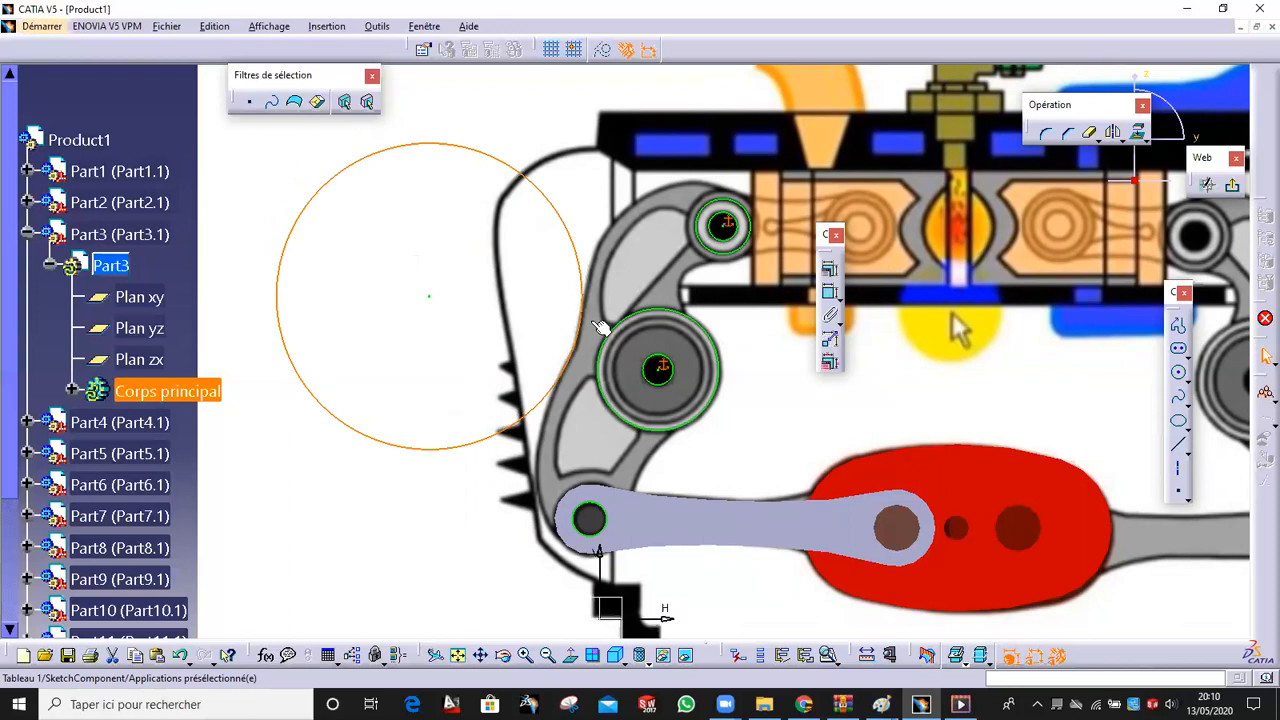
pyautogui.click(627, 305)
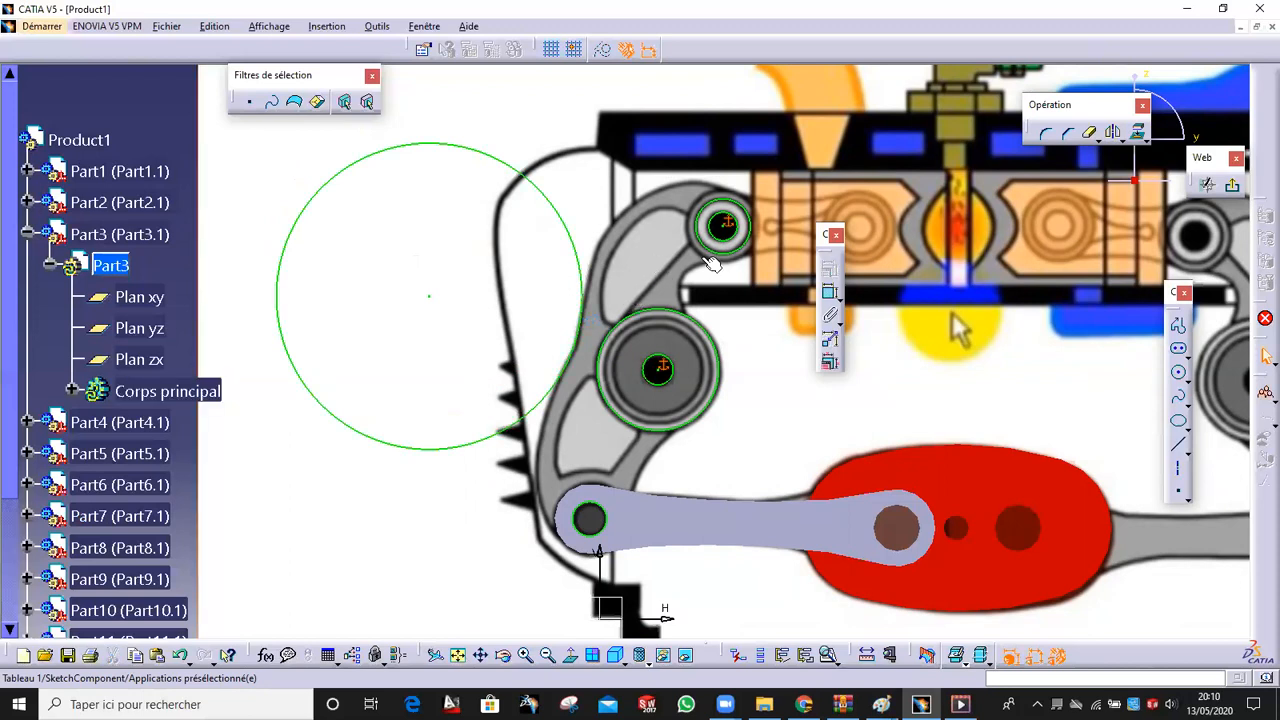
# Delete the outer circle around the rocker's upper pin hole
pyautogui.click(742, 222)
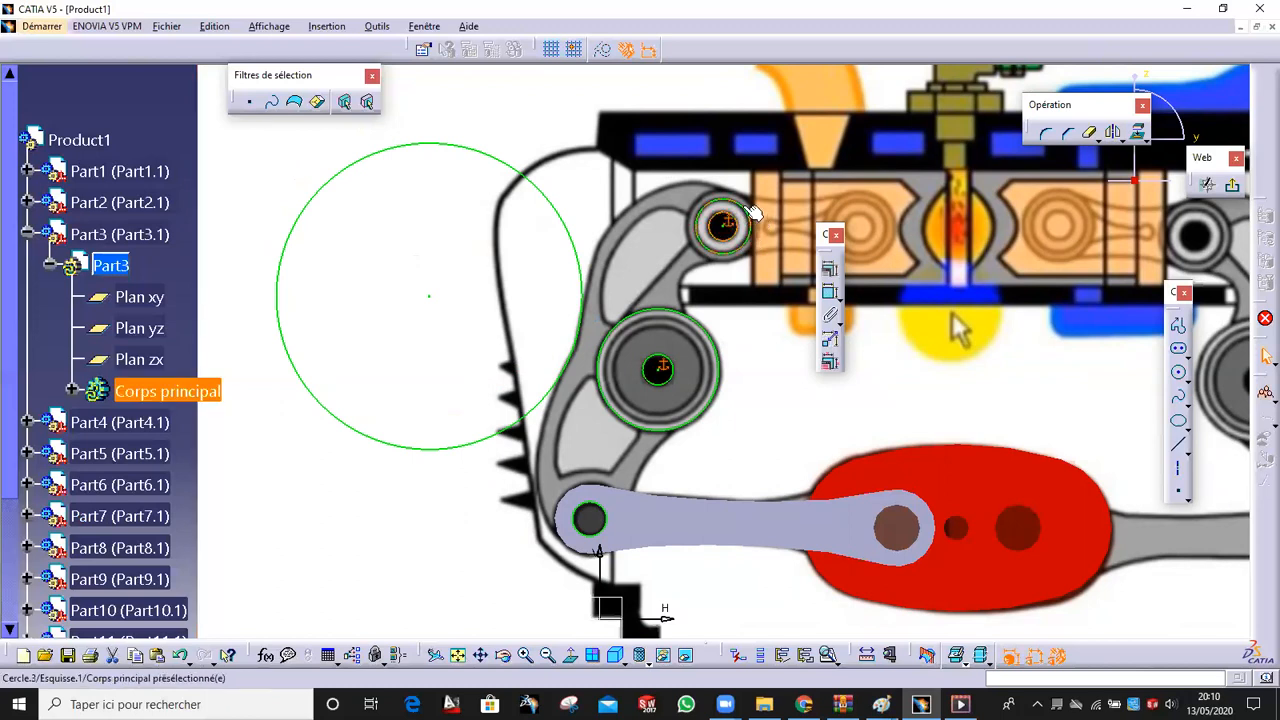
pyautogui.click(738, 224)
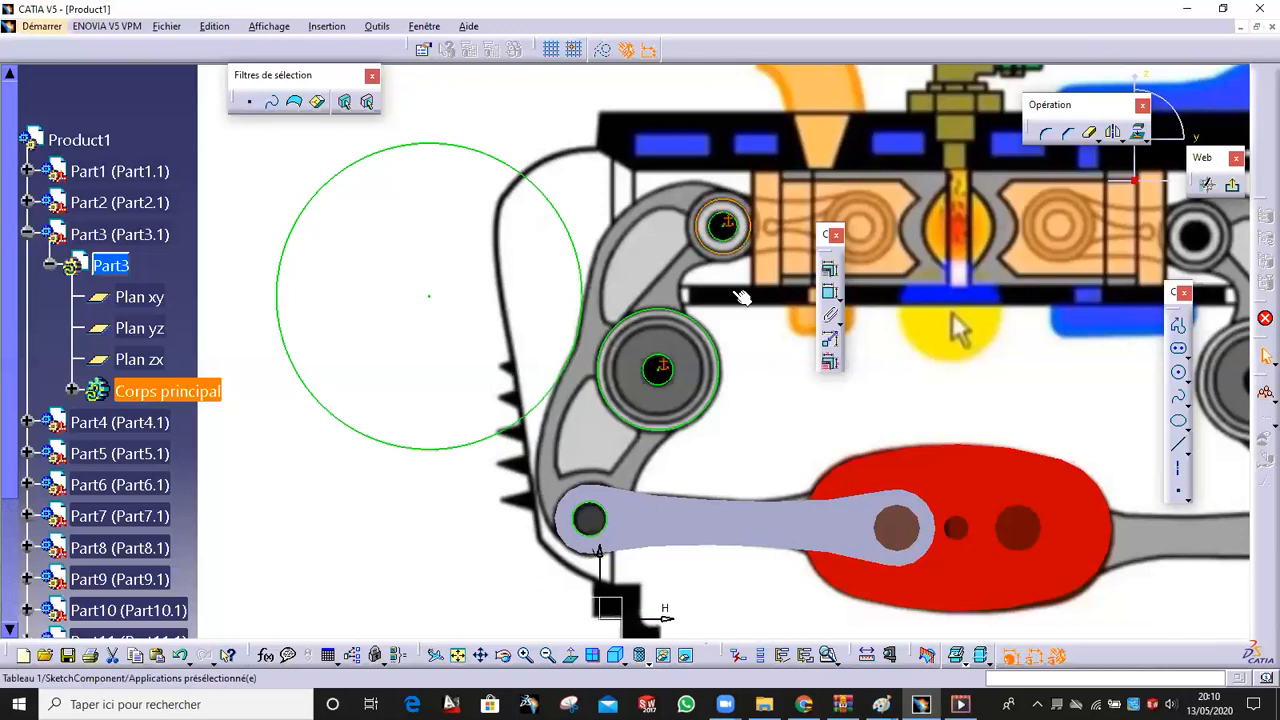
pyautogui.keyDown('ctrl'); pyautogui.moveTo(751, 253); pyautogui.dragTo(744, 213, button='middle'); pyautogui.keyUp('ctrl')
pyautogui.moveTo(744, 213); pyautogui.dragTo(508, 440, button='middle')
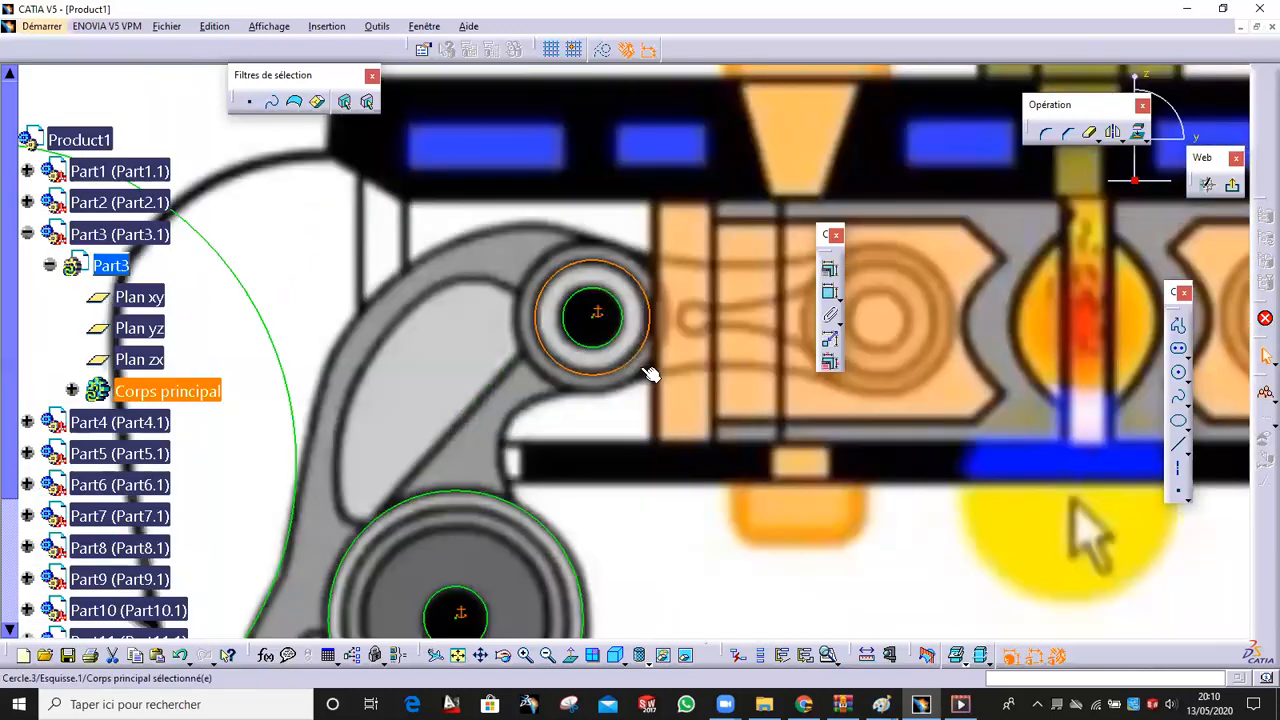
pyautogui.press('Delete')
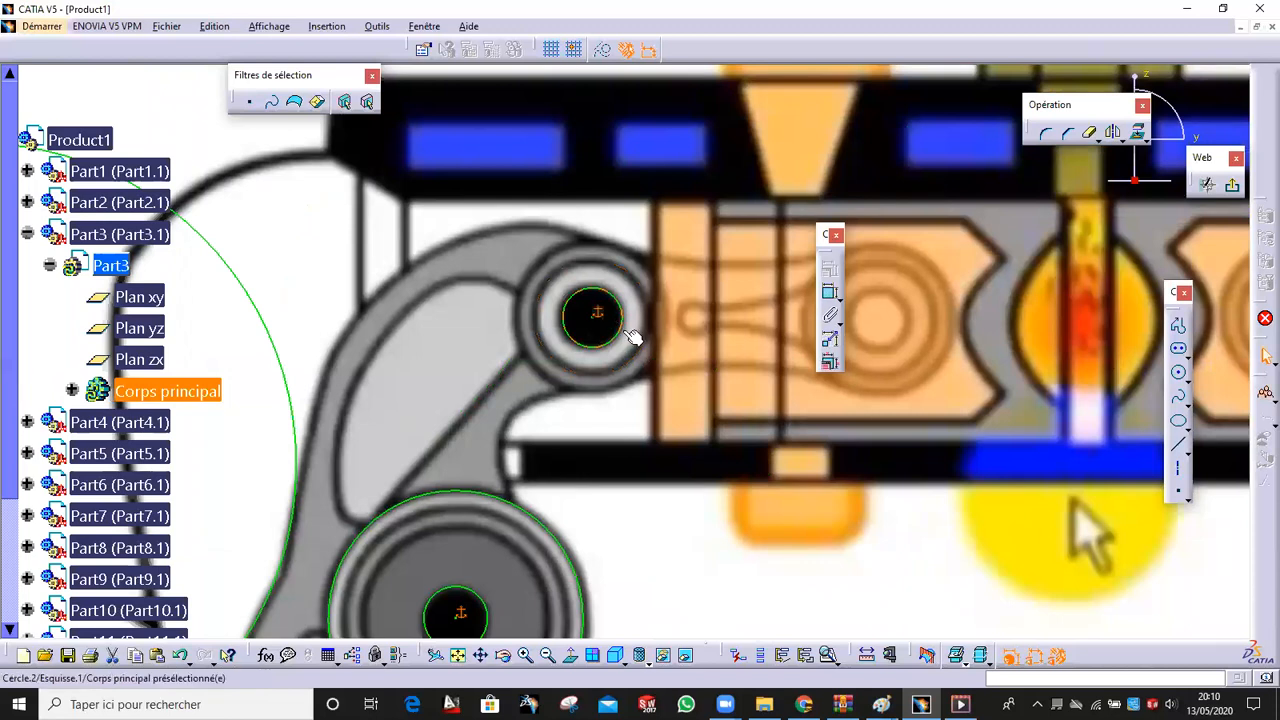
# Draw a new outer circle of about 7.3 mm radius concentric with the upper pin hole and apply a fix constraint to it
pyautogui.keyDown('ctrl'); pyautogui.moveTo(695, 325); pyautogui.dragTo(762, 372, button='middle'); pyautogui.keyUp('ctrl')
pyautogui.click(1178, 372)
pyautogui.click(607, 332)
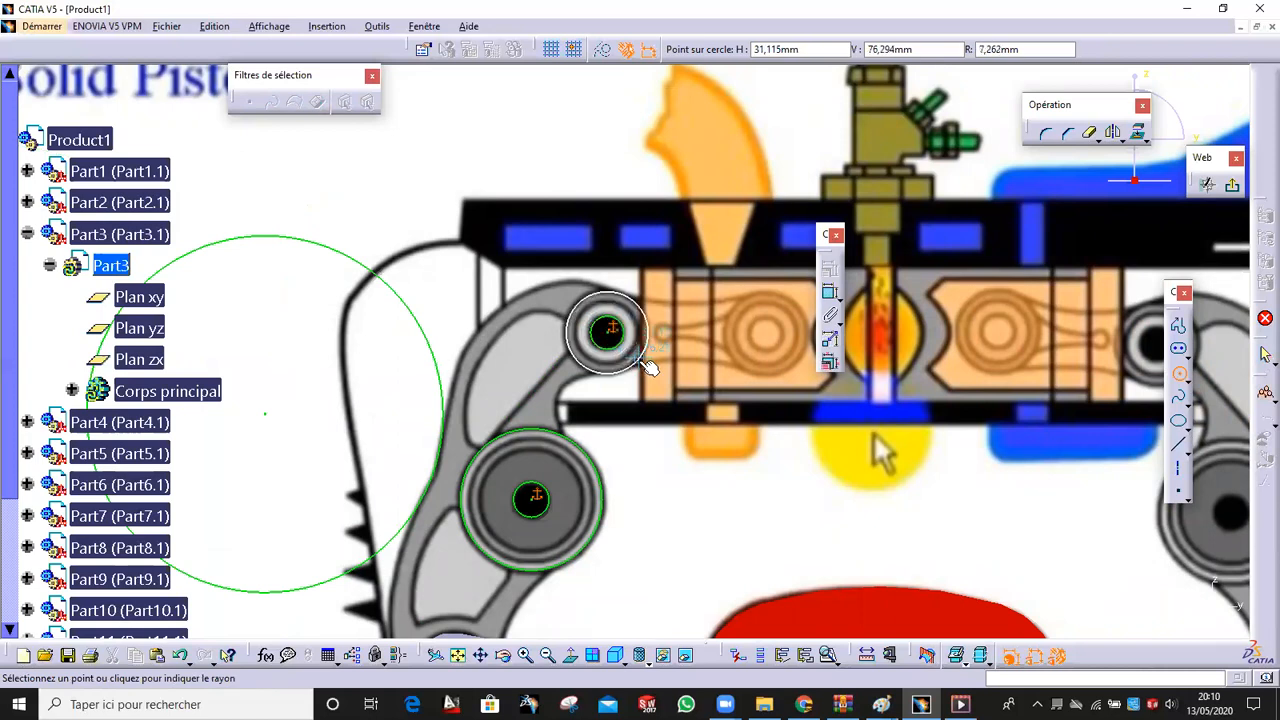
pyautogui.click(645, 365)
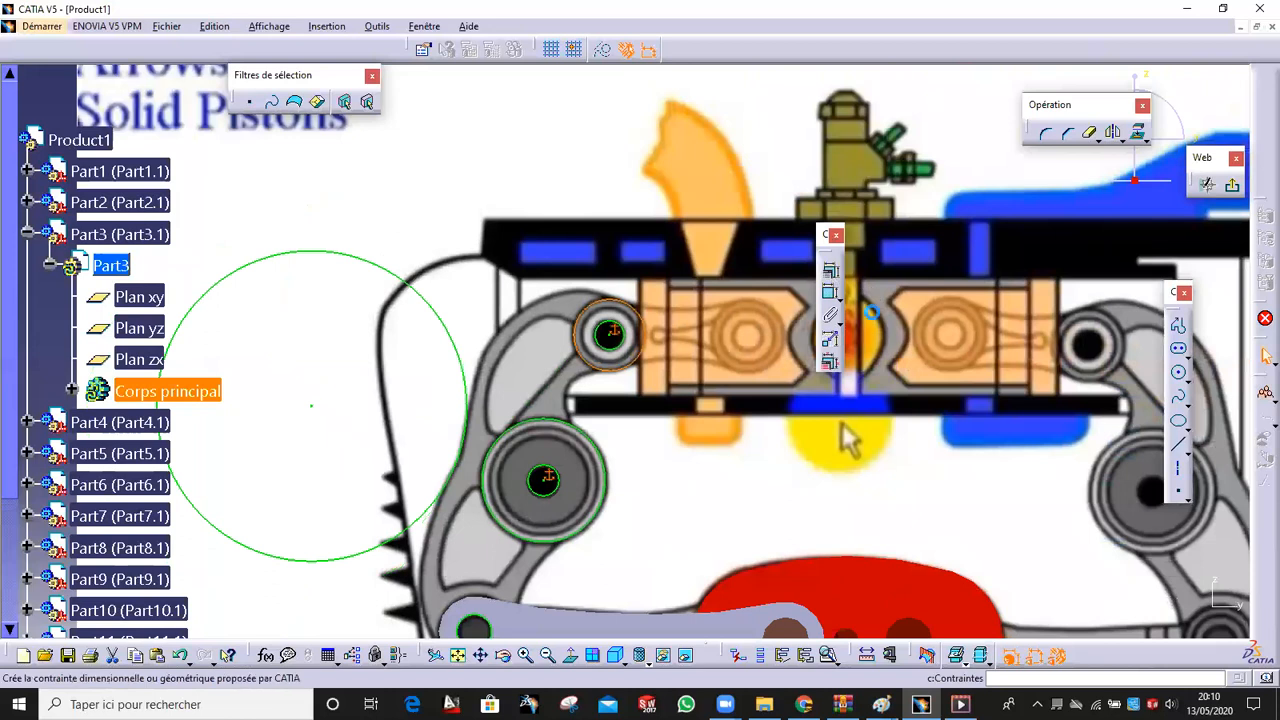
pyautogui.click(829, 268)
pyautogui.click(1035, 300)
pyautogui.click(1010, 472)
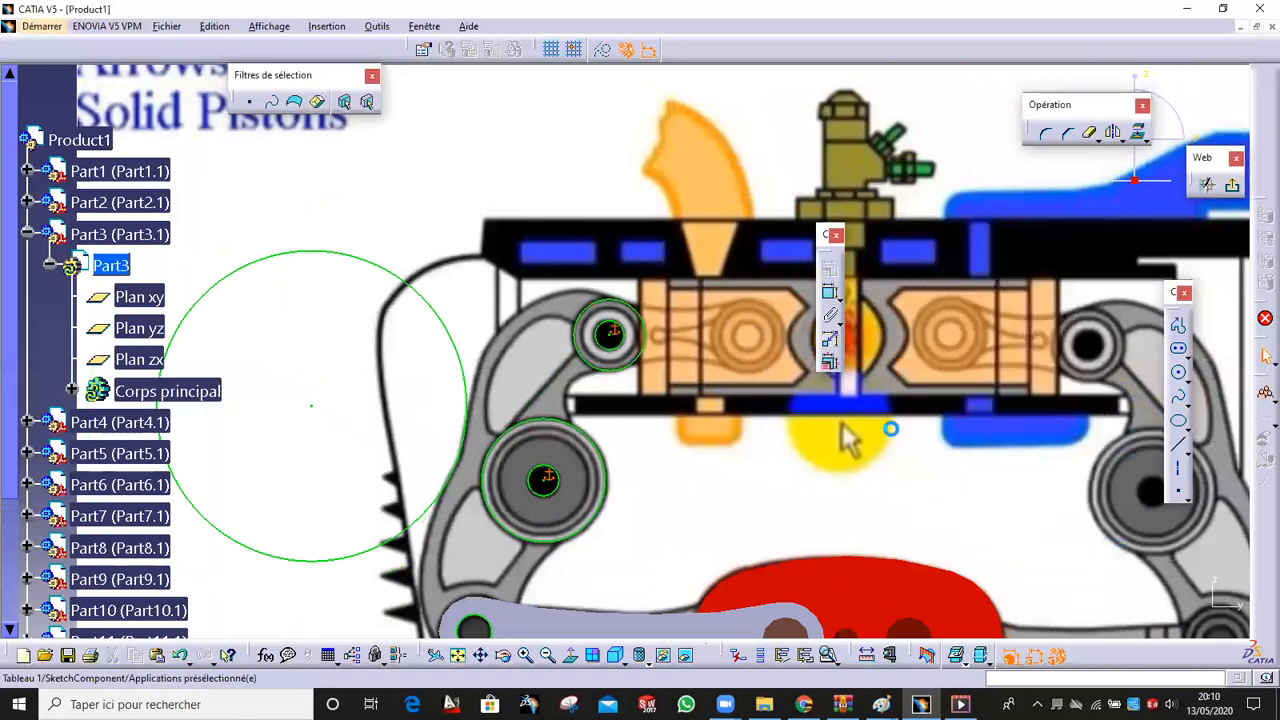
# Draw a large circle over the left rocker and position its upper arc along the rocker's outer edge near the upper pin
pyautogui.scroll(-2, 880, 435)
pyautogui.click(1179, 372)
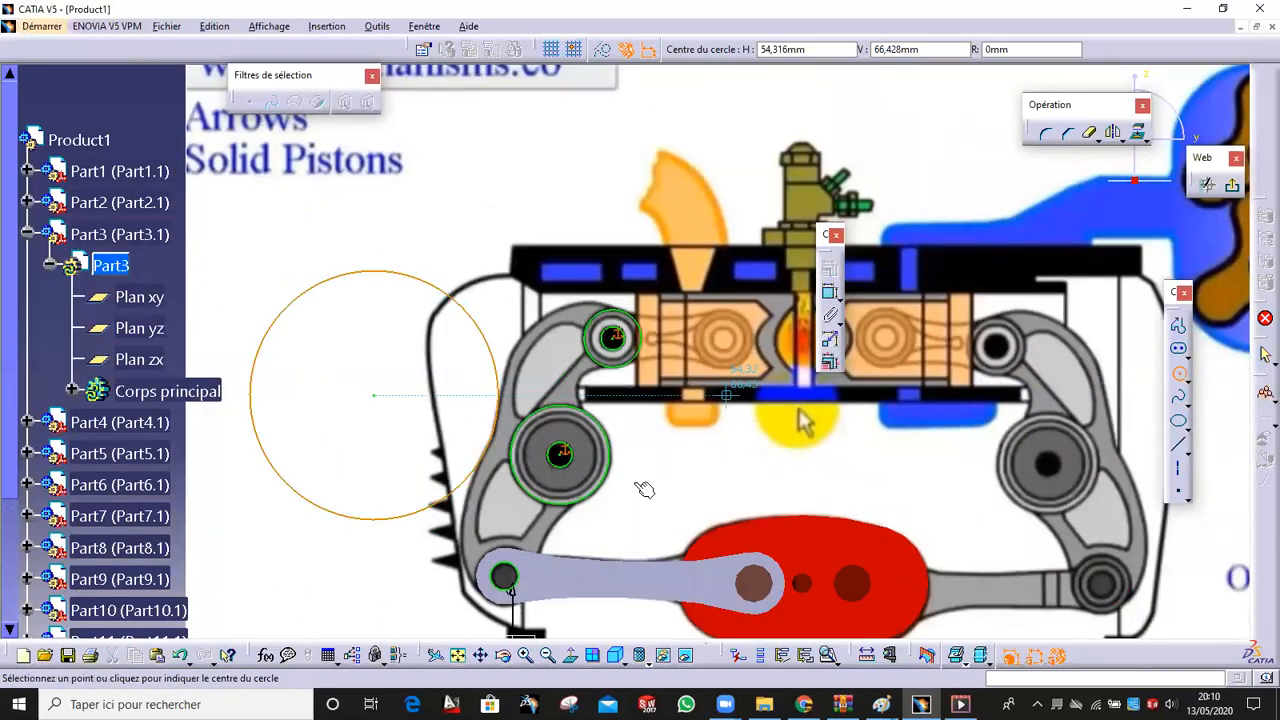
pyautogui.click(606, 420)
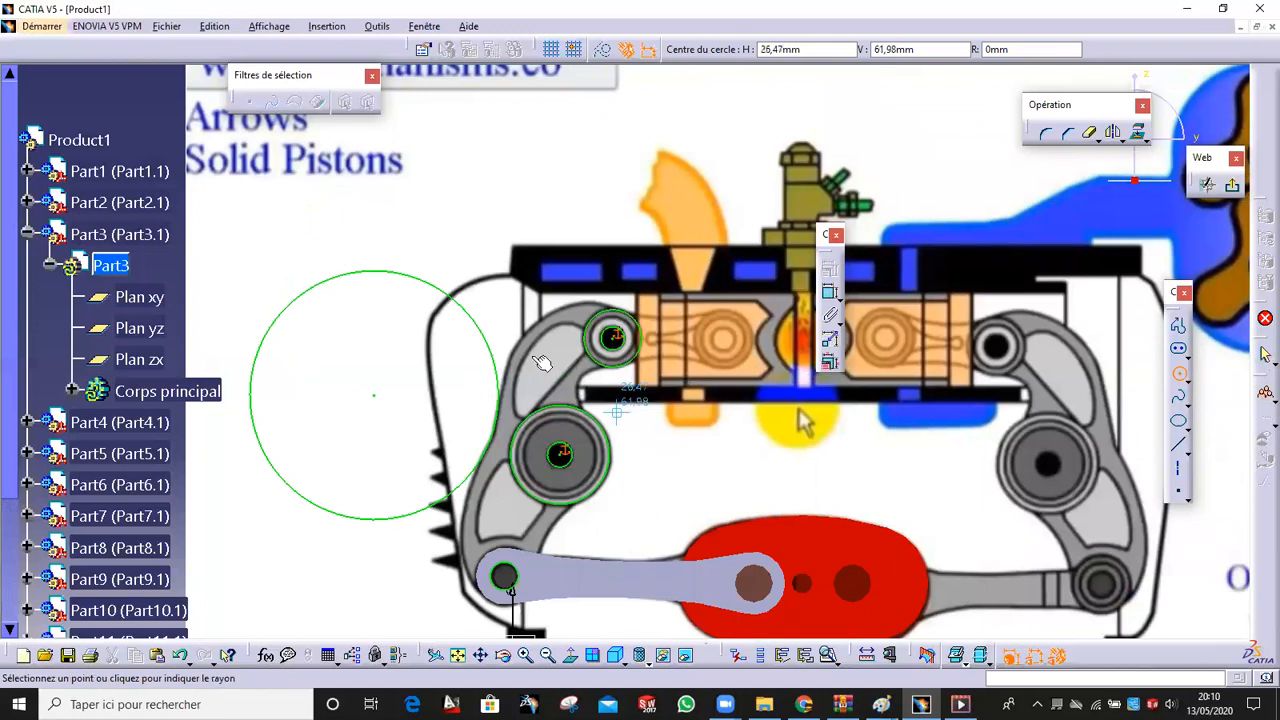
pyautogui.click(431, 338)
pyautogui.moveTo(684, 229)
pyautogui.mouseDown()
pyautogui.moveTo(678, 286)
pyautogui.moveTo(646, 266)
pyautogui.mouseUp()
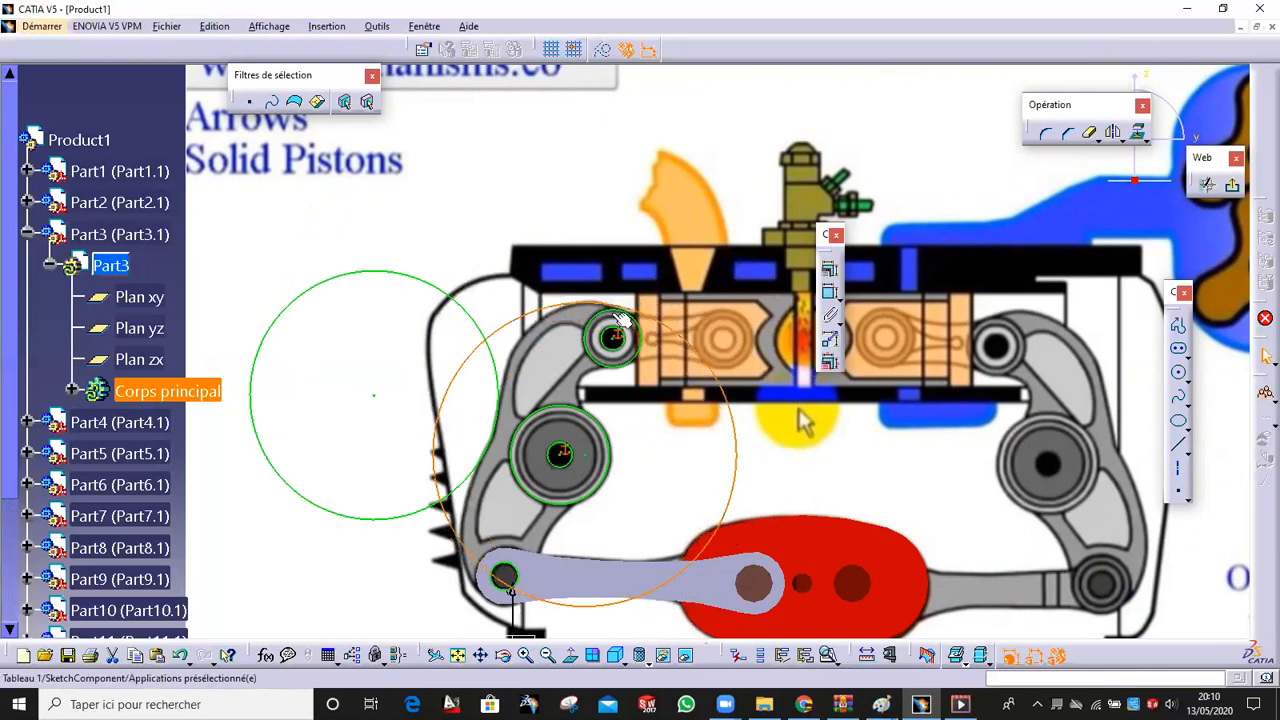
# Make the large circle tangent to the upper pin's outer circle and reshape it to follow the rocker's upper outer edge
pyautogui.click(829, 293)
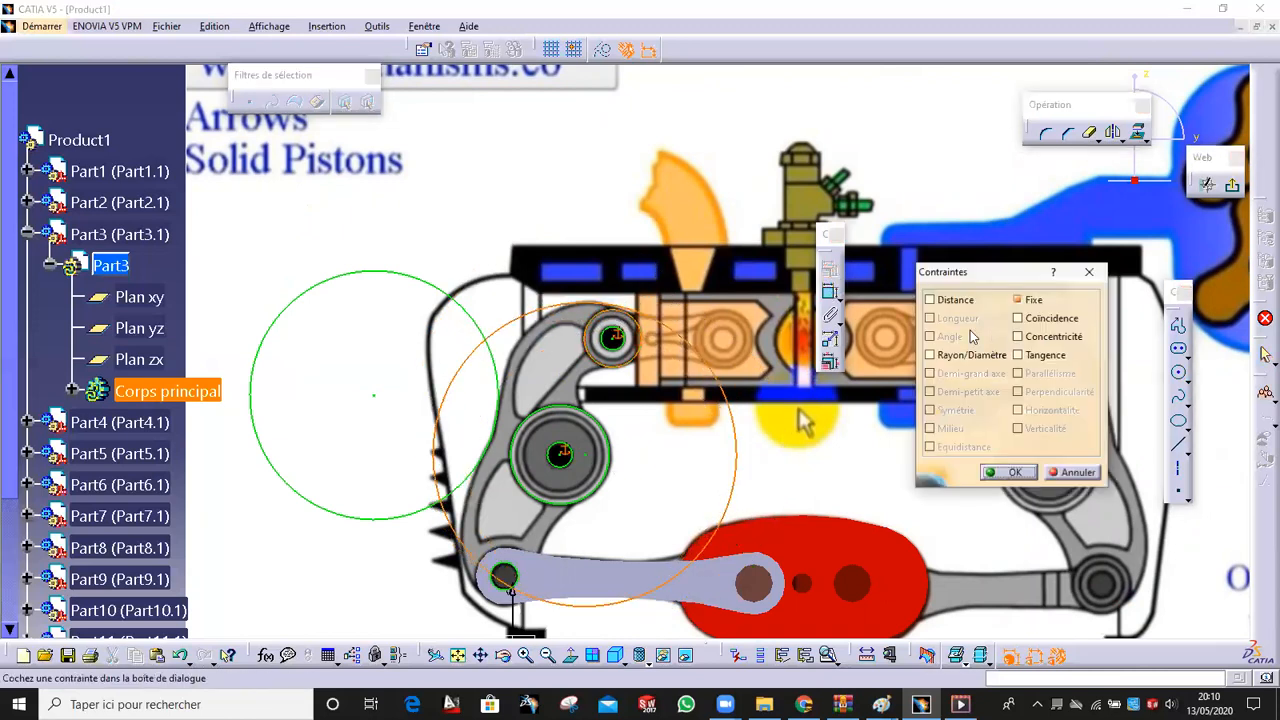
pyautogui.click(1037, 368)
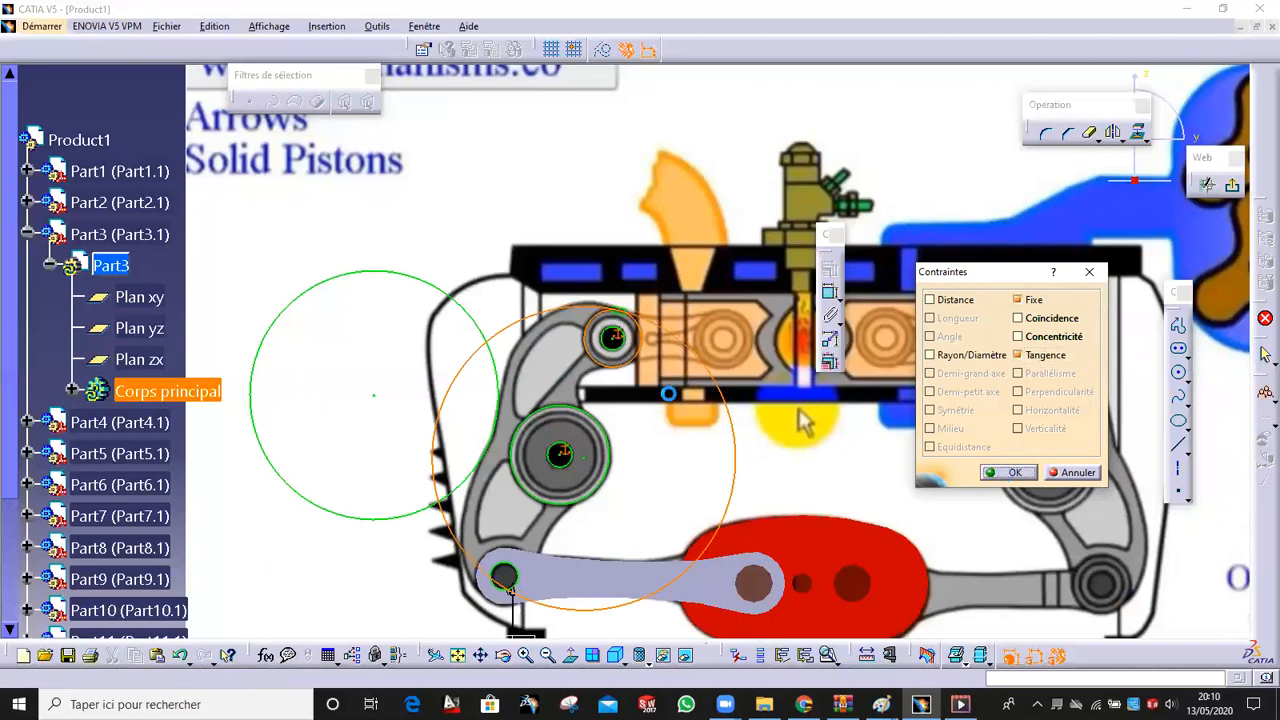
pyautogui.click(1008, 472)
pyautogui.moveTo(452, 413)
pyautogui.mouseDown()
pyautogui.moveTo(476, 427)
pyautogui.moveTo(528, 380)
pyautogui.moveTo(447, 333)
pyautogui.mouseUp()
# Draw a bitangent line along the rocker's outer edge between the large upper circle and the big circle outside the rocker
pyautogui.keyDown('ctrl'); pyautogui.moveTo(597, 376); pyautogui.dragTo(595, 329, button='middle'); pyautogui.keyUp('ctrl')
pyautogui.scroll(1, 603, 302)
pyautogui.moveTo(521, 397)
pyautogui.mouseDown(button='middle')
pyautogui.moveTo(603, 302)
pyautogui.moveTo(603, 257)
pyautogui.mouseUp(button='middle')
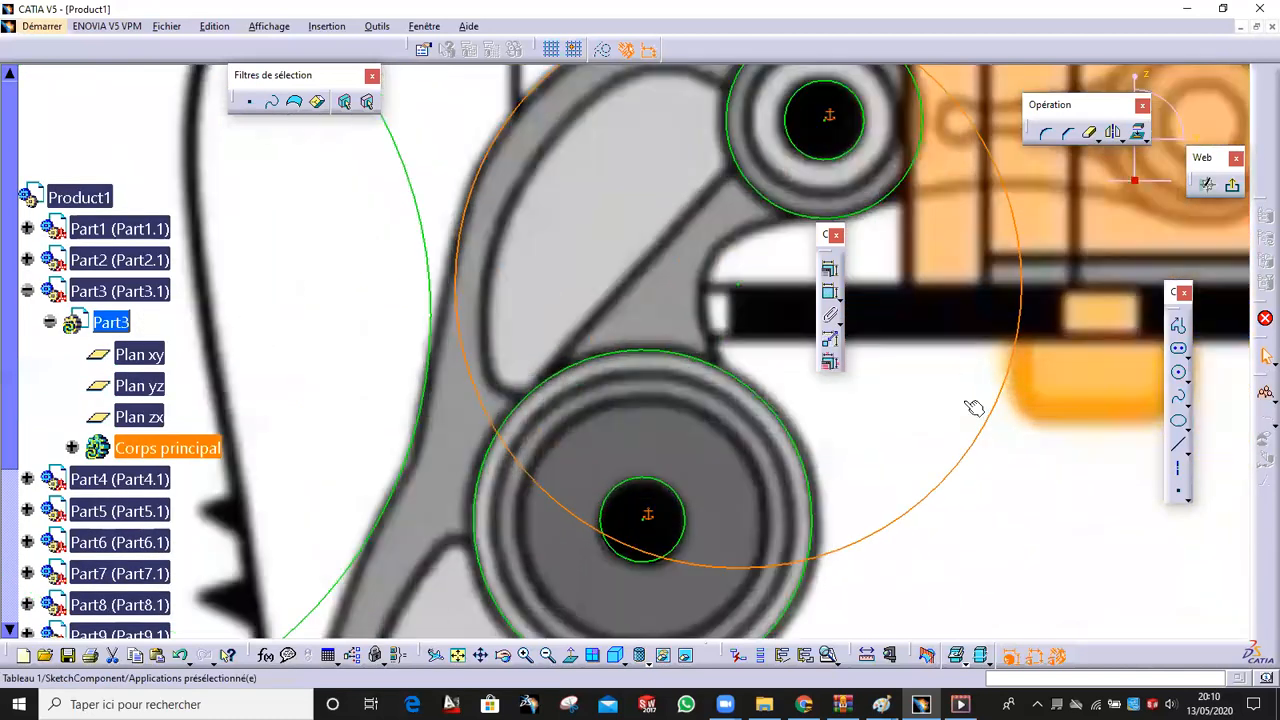
pyautogui.click(1187, 452)
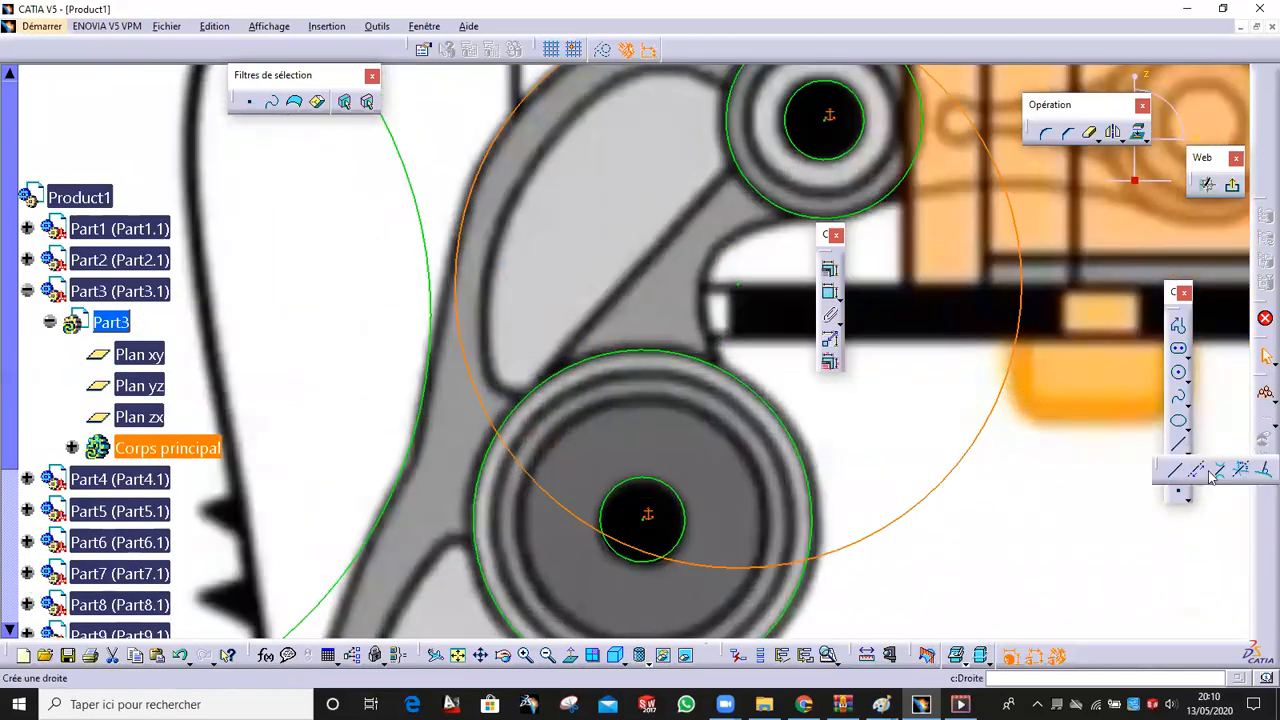
pyautogui.click(1218, 472)
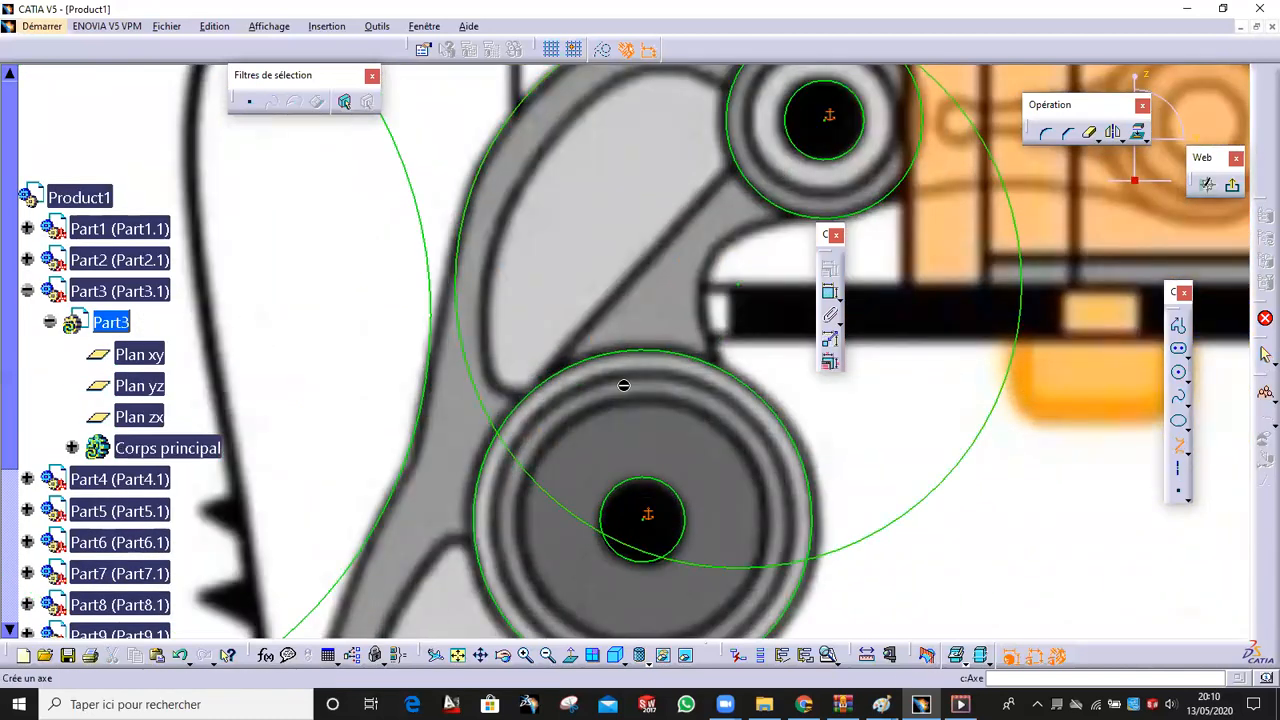
pyautogui.click(472, 246)
pyautogui.click(424, 382)
pyautogui.moveTo(512, 318)
pyautogui.mouseDown(button='middle')
pyautogui.moveTo(507, 379)
pyautogui.moveTo(530, 412)
pyautogui.mouseUp(button='middle')
pyautogui.moveTo(684, 420); pyautogui.dragTo(681, 383, button='middle')
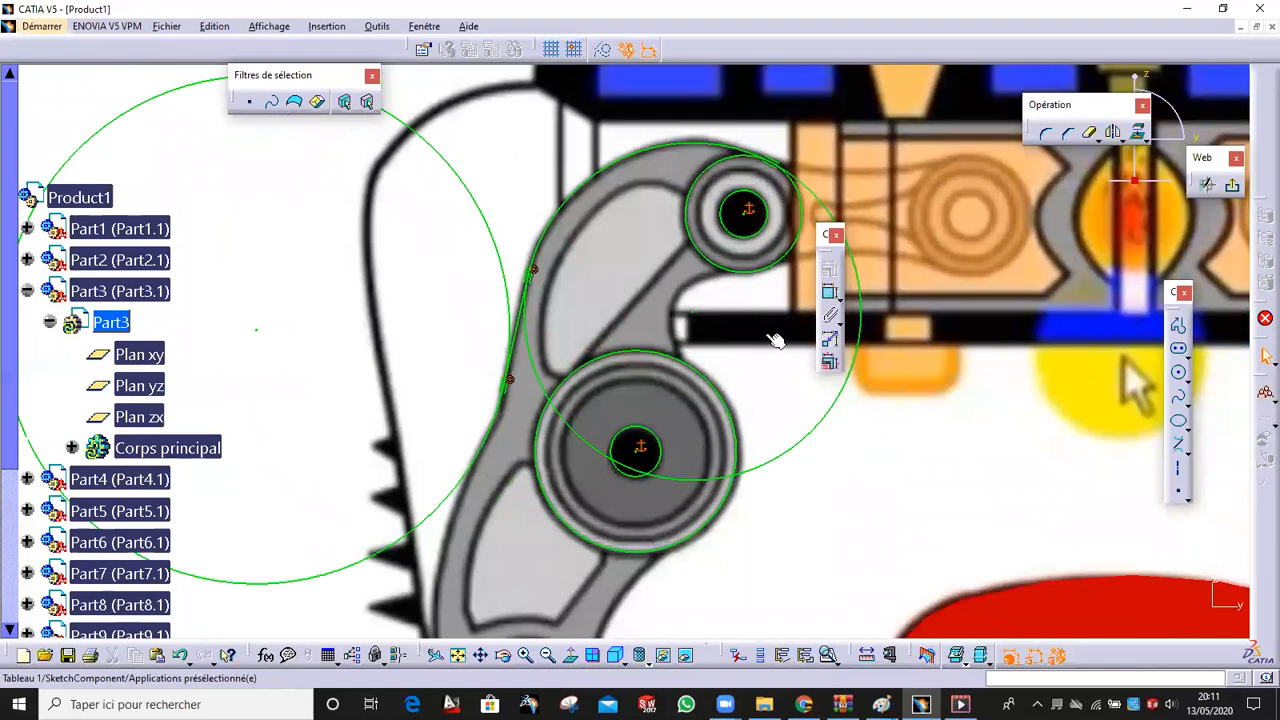
pyautogui.moveTo(738, 352)
pyautogui.mouseDown(button='middle')
pyautogui.moveTo(699, 294)
pyautogui.moveTo(650, 293)
pyautogui.moveTo(676, 321)
pyautogui.mouseUp(button='middle')
pyautogui.click(1179, 376)
pyautogui.click(692, 308)
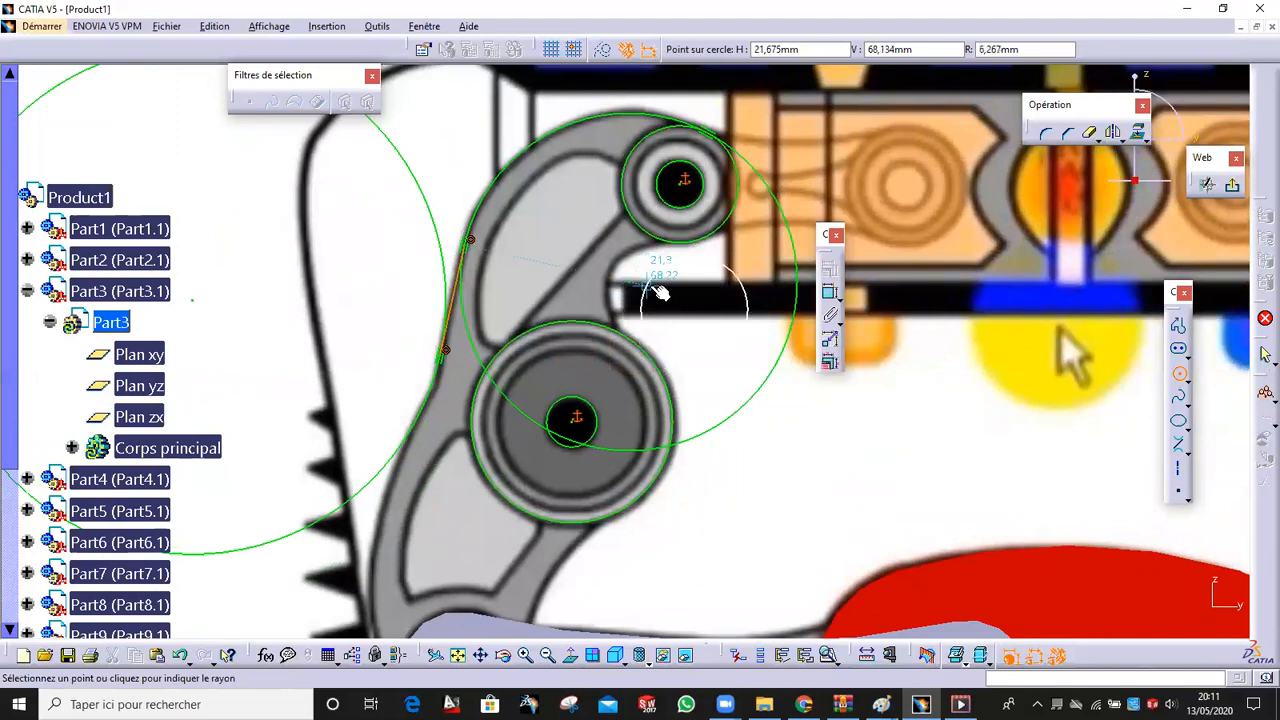
pyautogui.press('Escape')
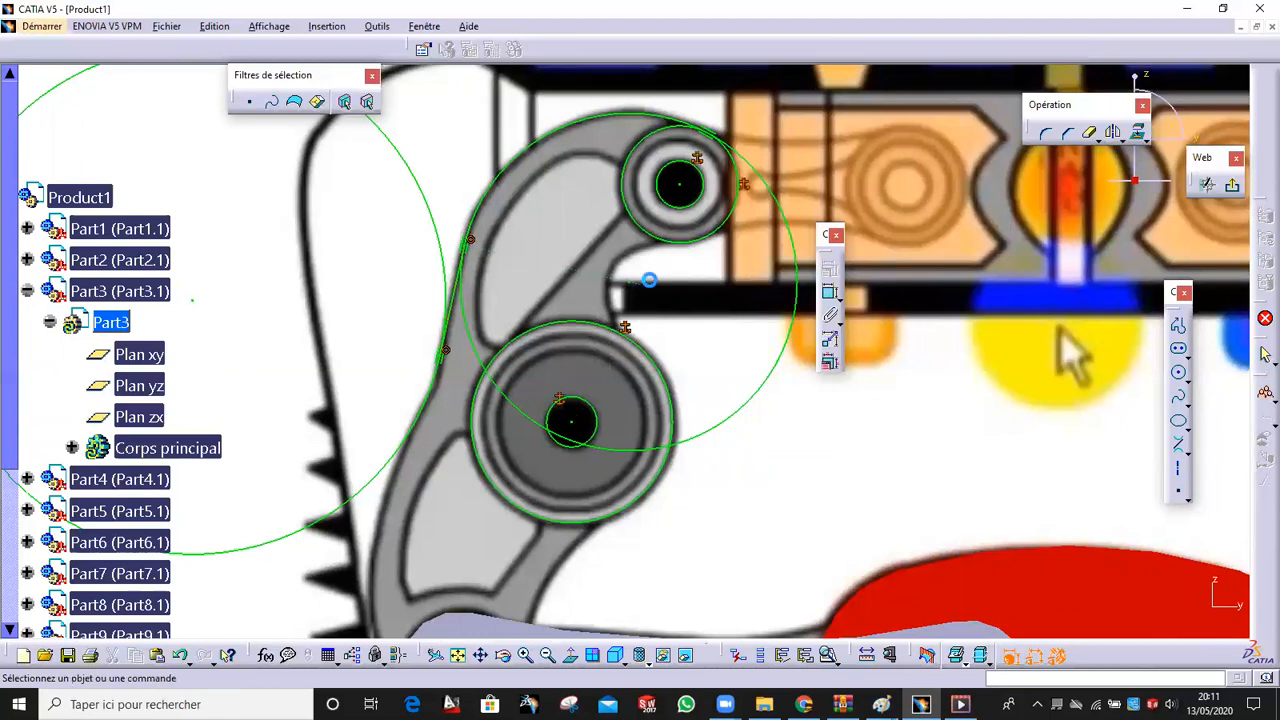
# Sketch the notch between the upper pin circle and the hub circle with two profile arcs, and apply a tangency constraint to the arcs
pyautogui.click(1179, 326)
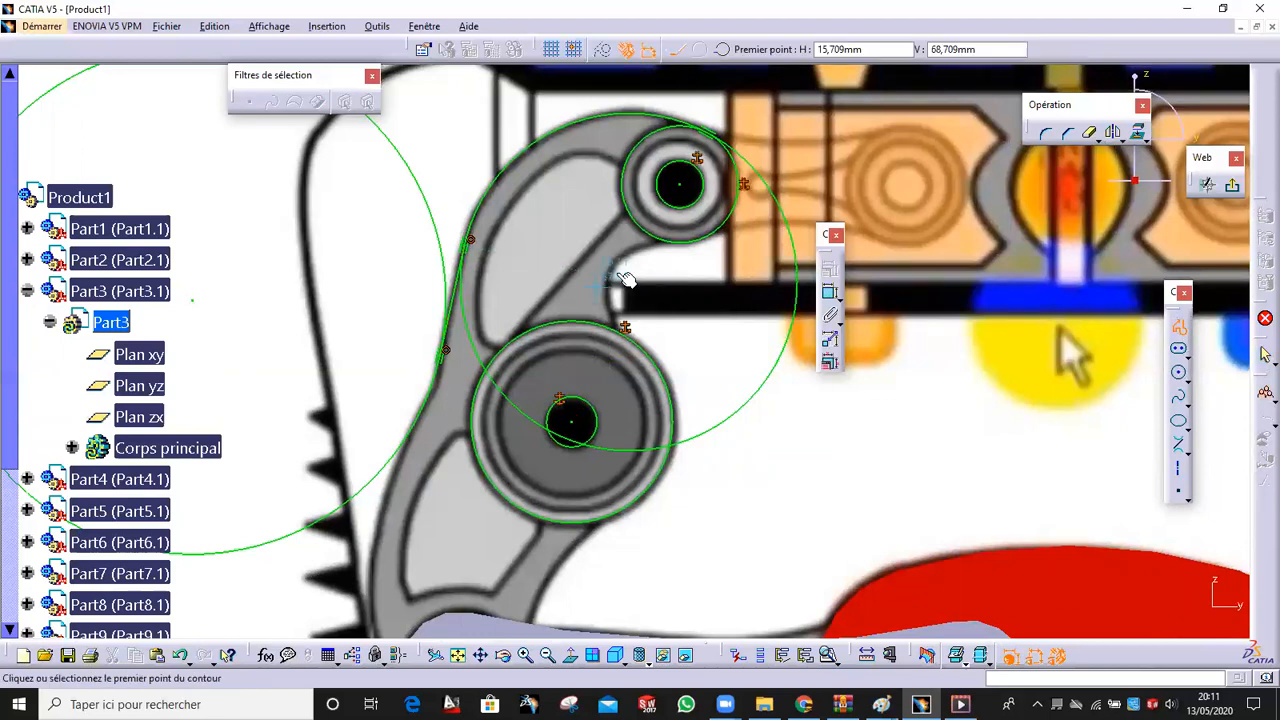
pyautogui.click(681, 247)
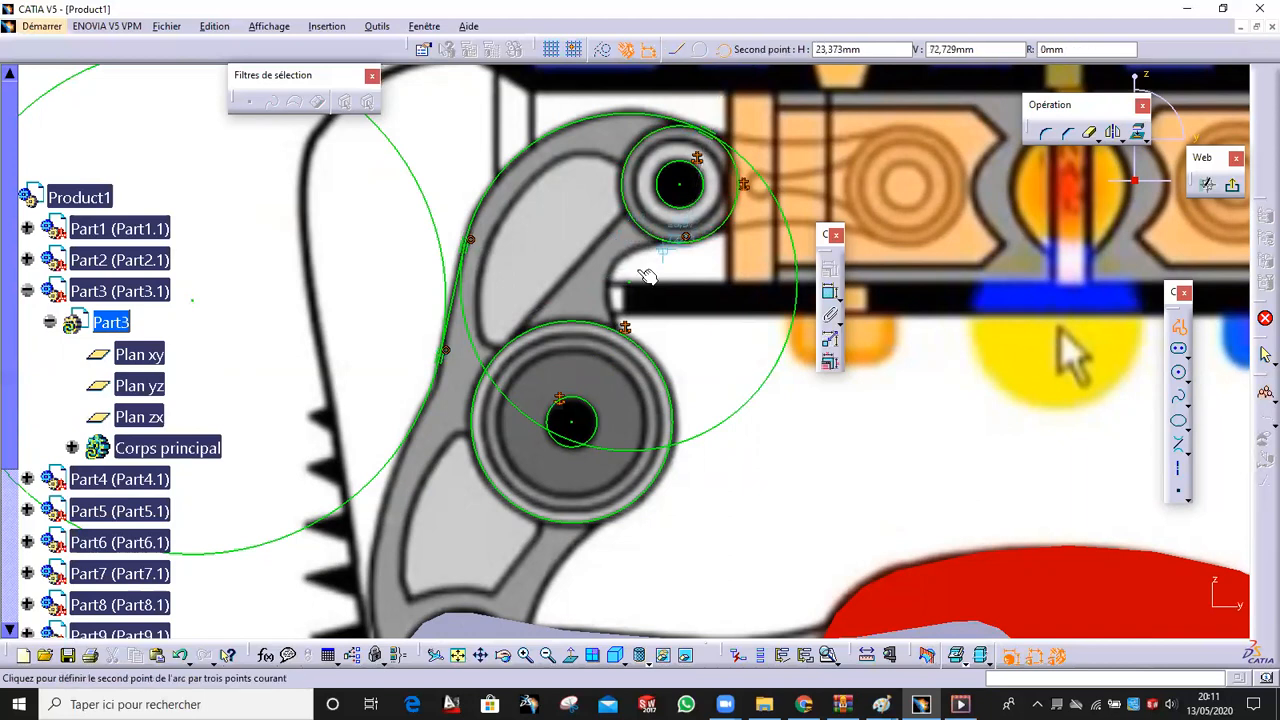
pyautogui.click(612, 282)
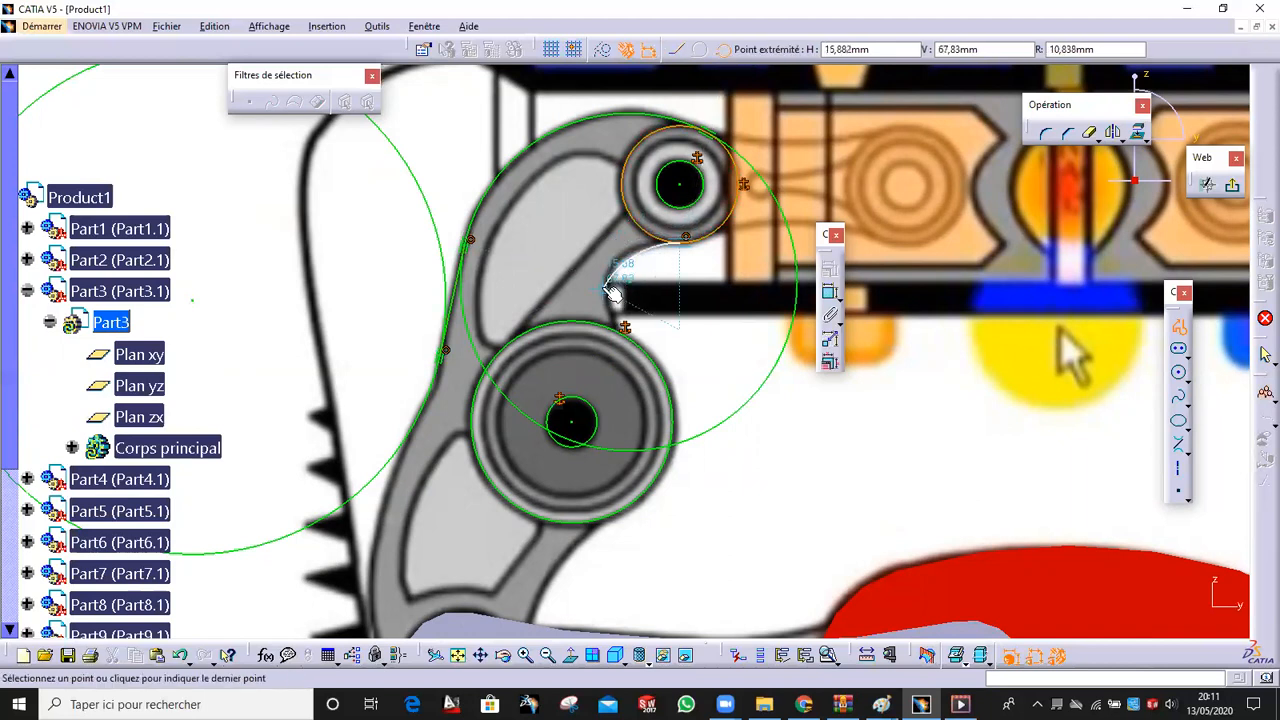
pyautogui.click(612, 296)
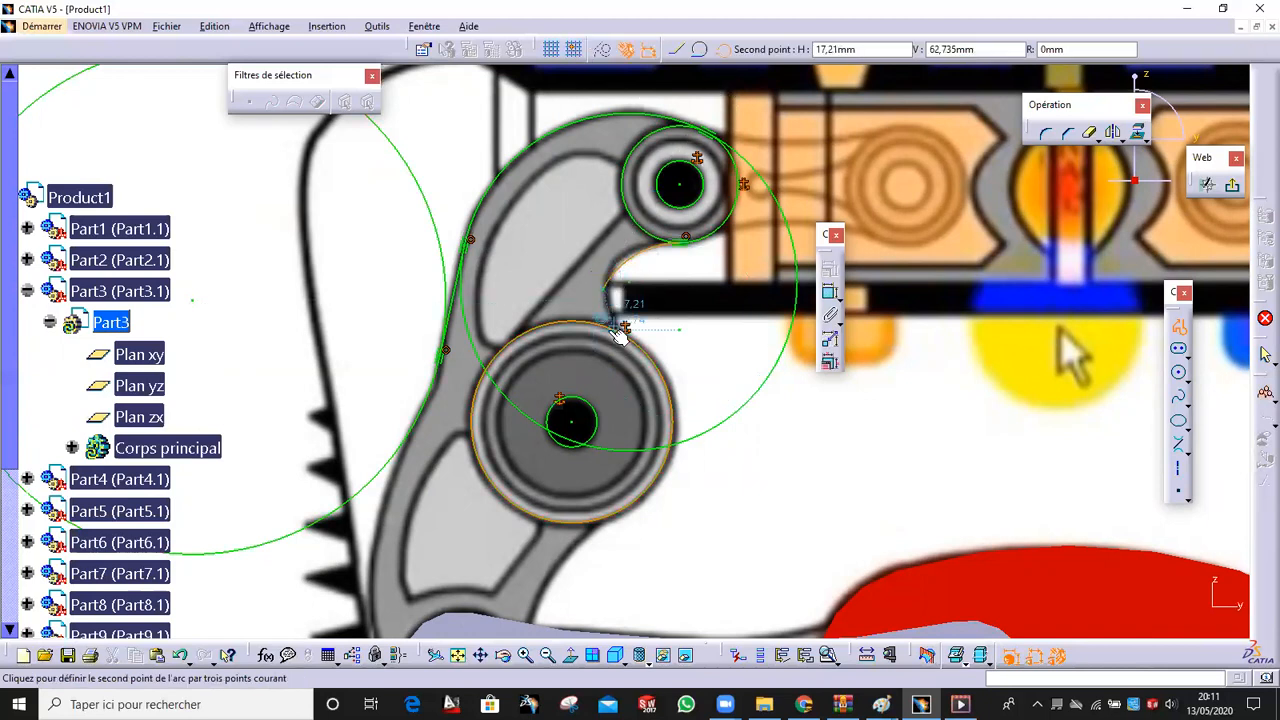
pyautogui.click(626, 334)
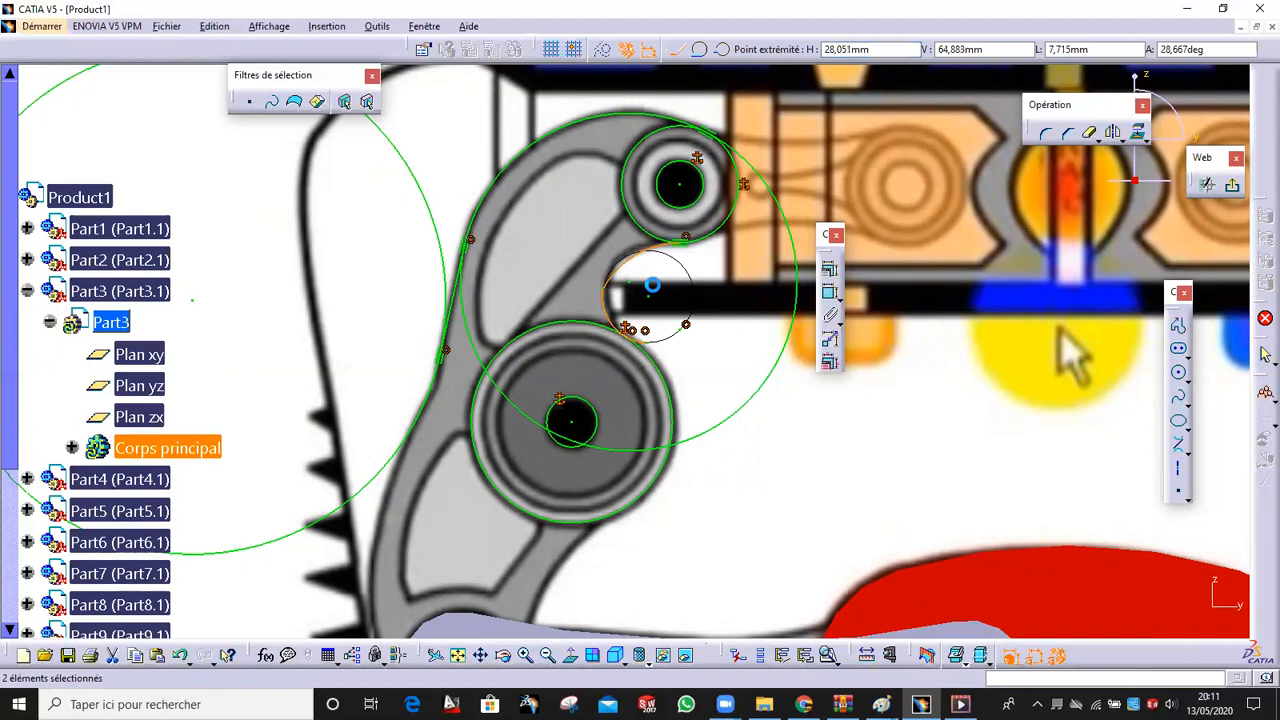
pyautogui.click(624, 300)
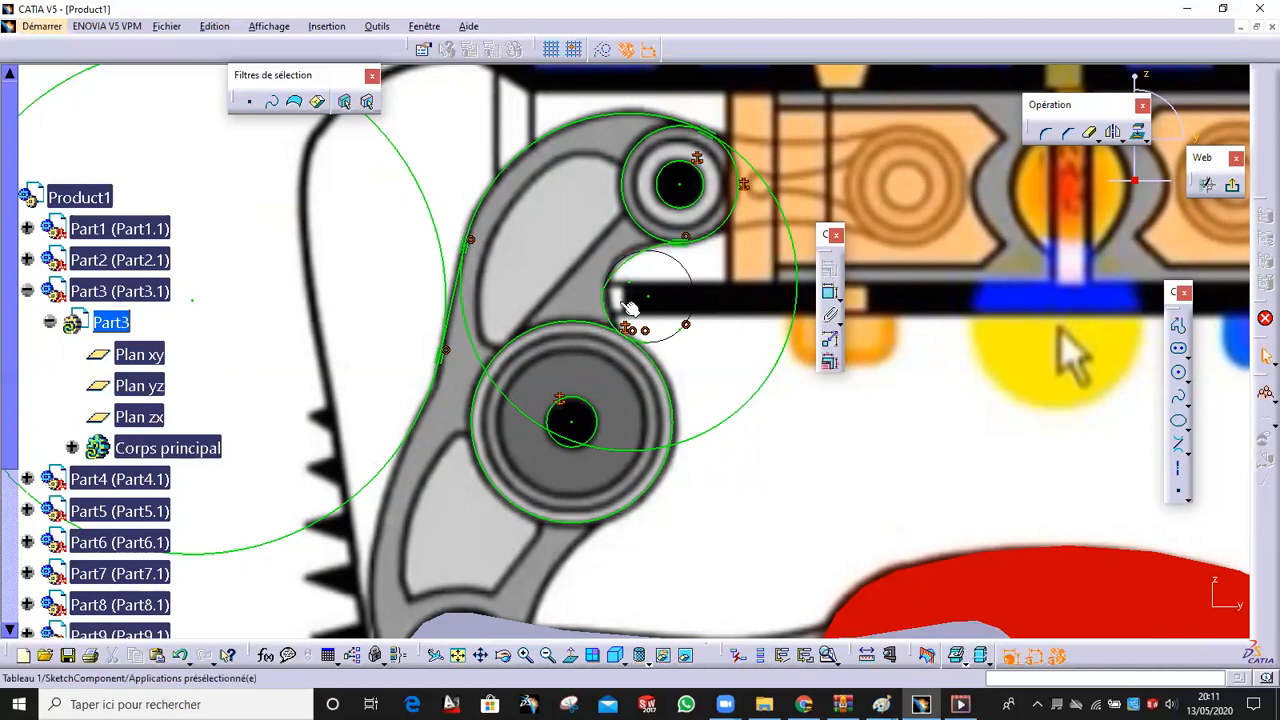
pyautogui.click(829, 293)
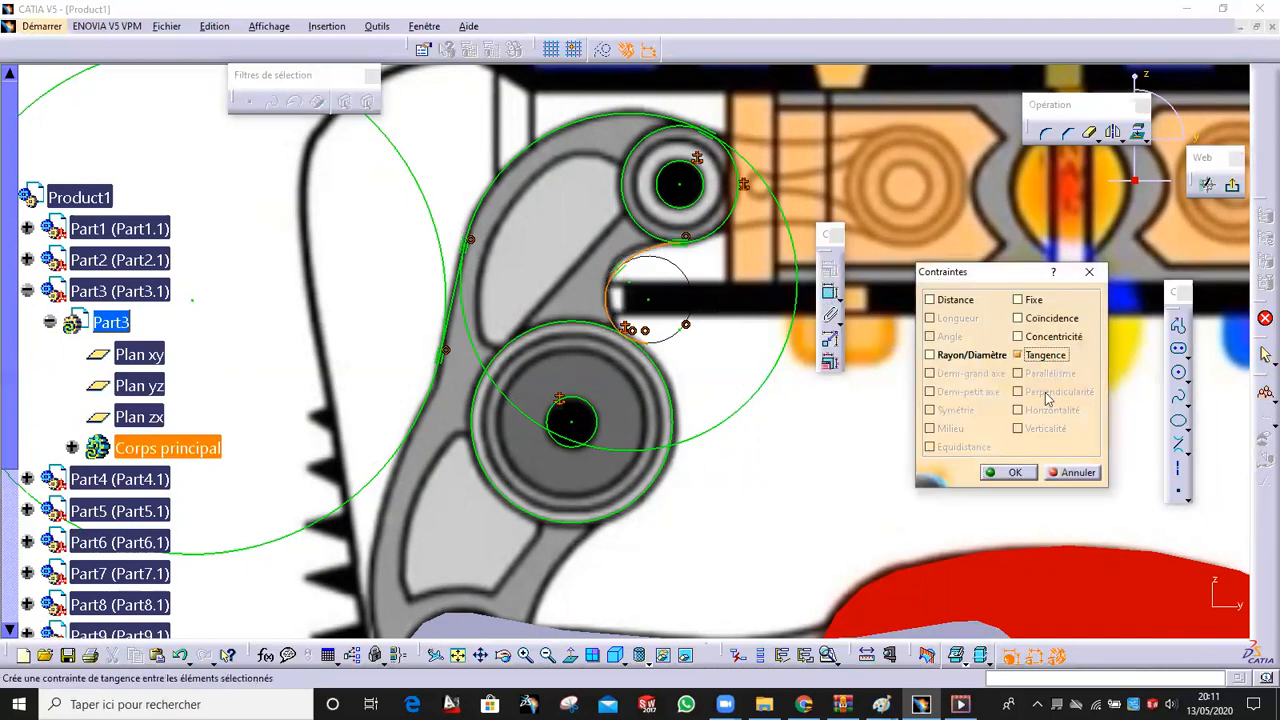
pyautogui.click(1010, 472)
# Quick-trim the part of the upper pin's outer circle inside the rocker and the large circle's portion beyond the rocker and hub
pyautogui.moveTo(737, 430); pyautogui.dragTo(734, 338, button='middle')
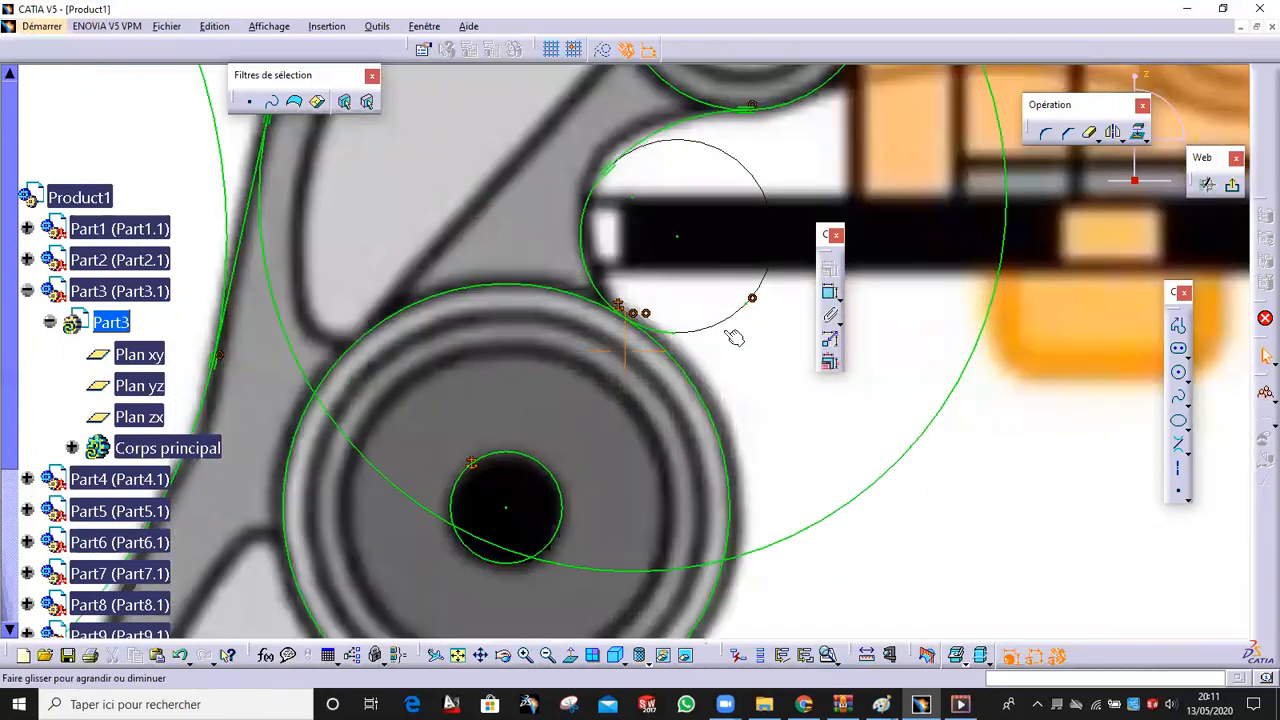
pyautogui.moveTo(708, 238); pyautogui.dragTo(716, 292, button='middle')
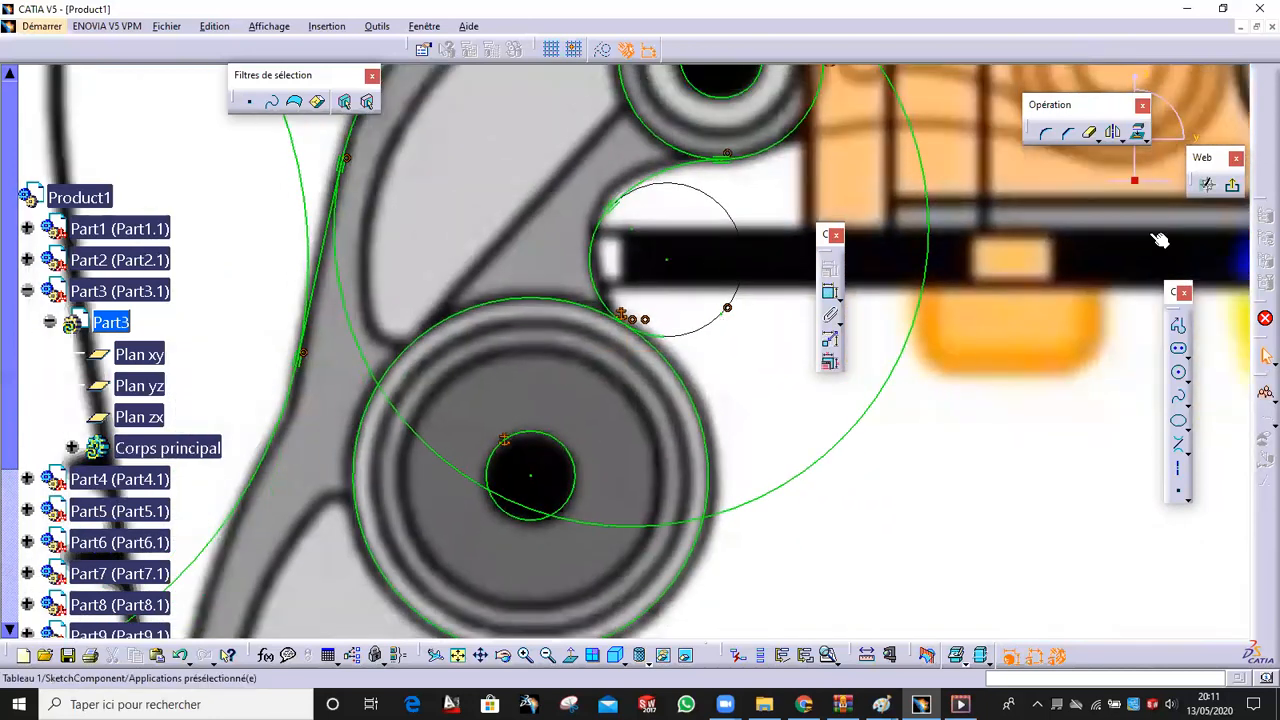
pyautogui.click(1091, 132)
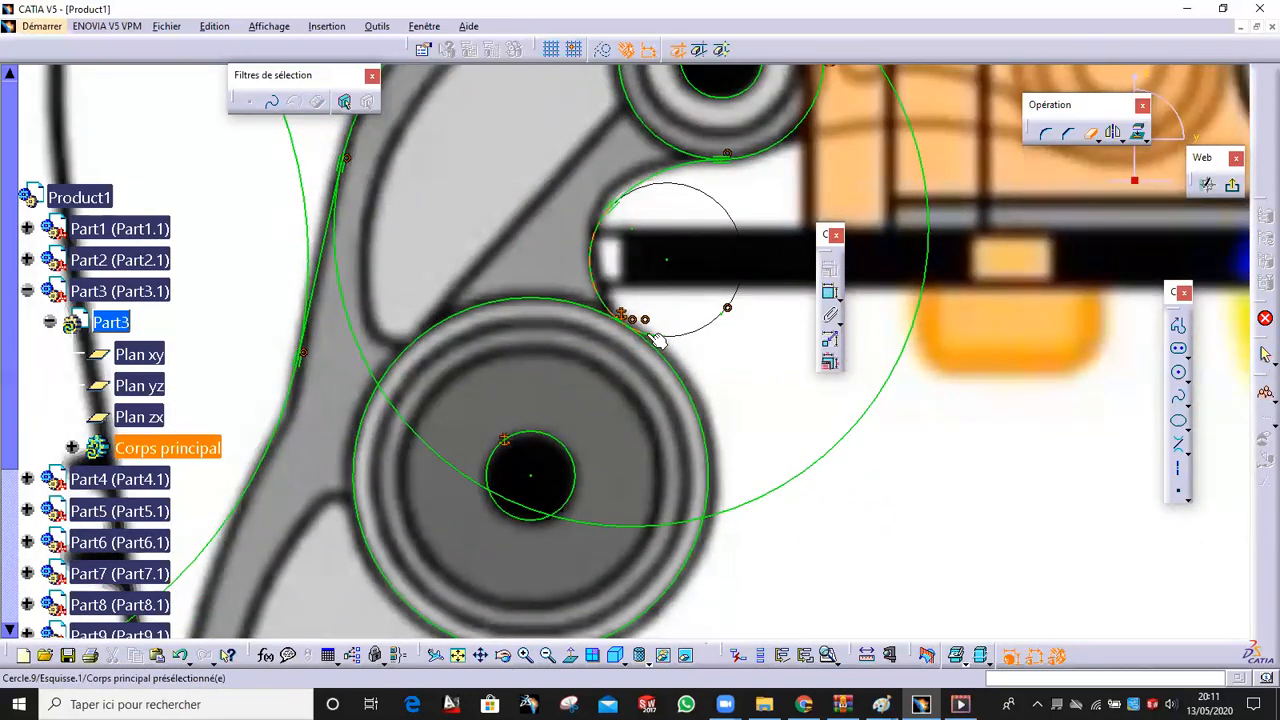
pyautogui.moveTo(686, 326); pyautogui.dragTo(687, 384, button='middle')
pyautogui.click(648, 200)
pyautogui.moveTo(680, 261); pyautogui.dragTo(654, 354, button='middle')
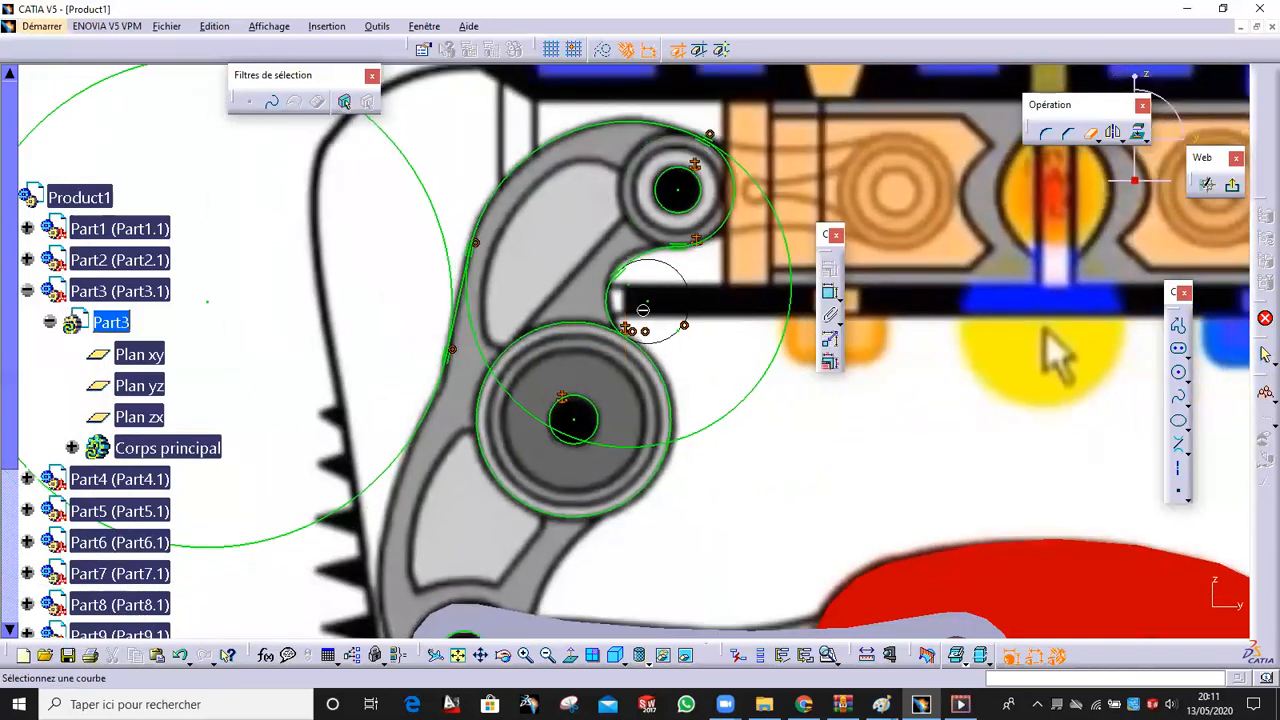
pyautogui.click(785, 226)
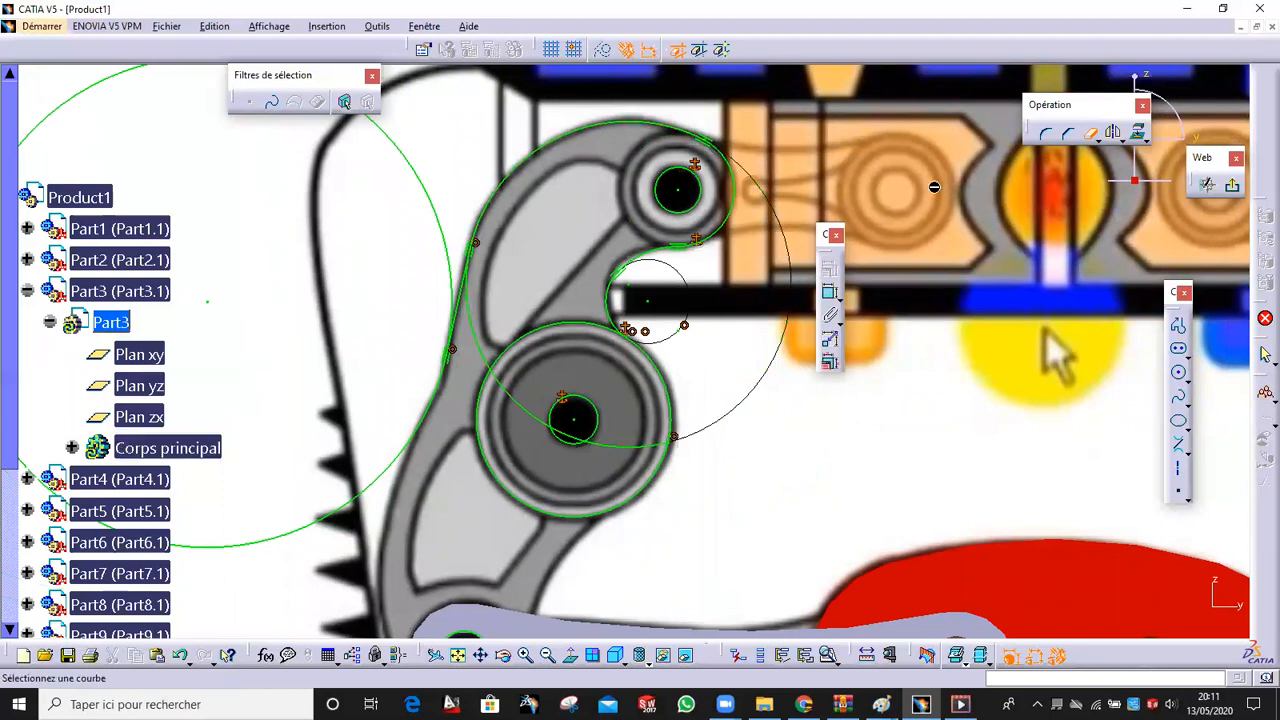
pyautogui.click(1098, 141)
pyautogui.click(1091, 134)
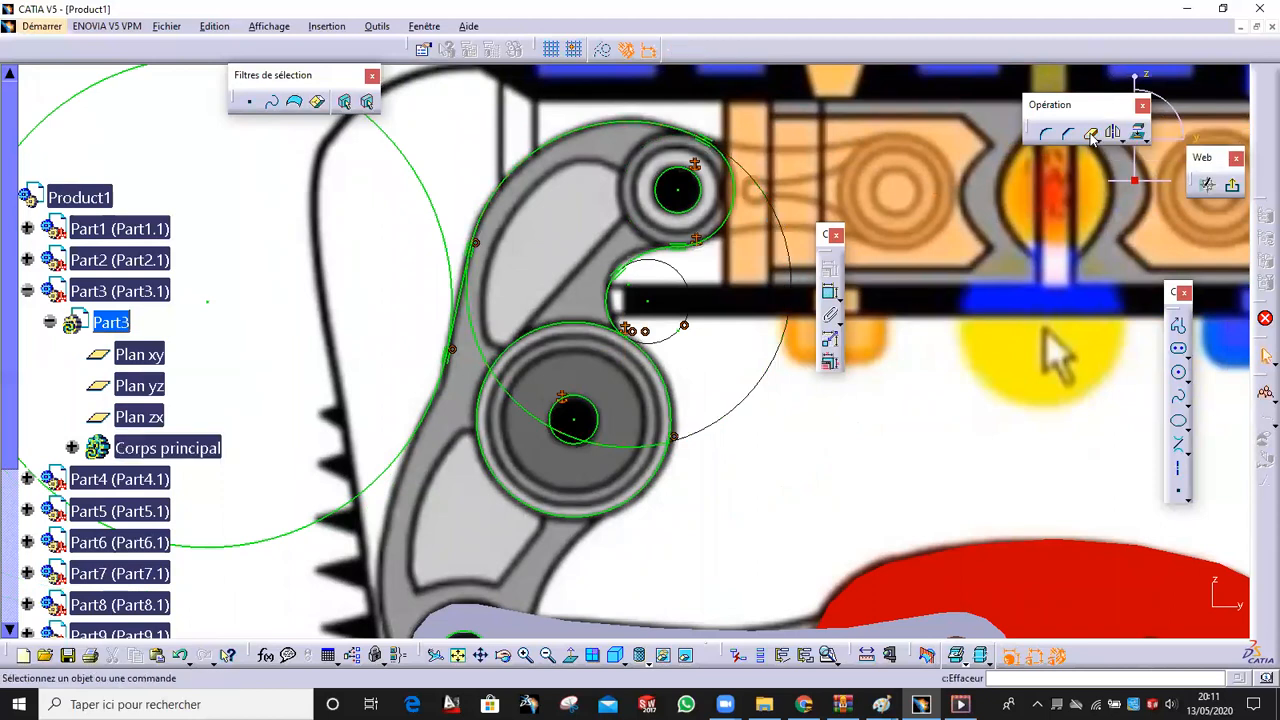
# Draw a circle of about 8.3 mm radius concentric with the rocker's lower pin hole
pyautogui.moveTo(676, 456)
pyautogui.mouseDown(button='middle')
pyautogui.moveTo(748, 285)
pyautogui.moveTo(743, 340)
pyautogui.moveTo(785, 453)
pyautogui.mouseUp(button='middle')
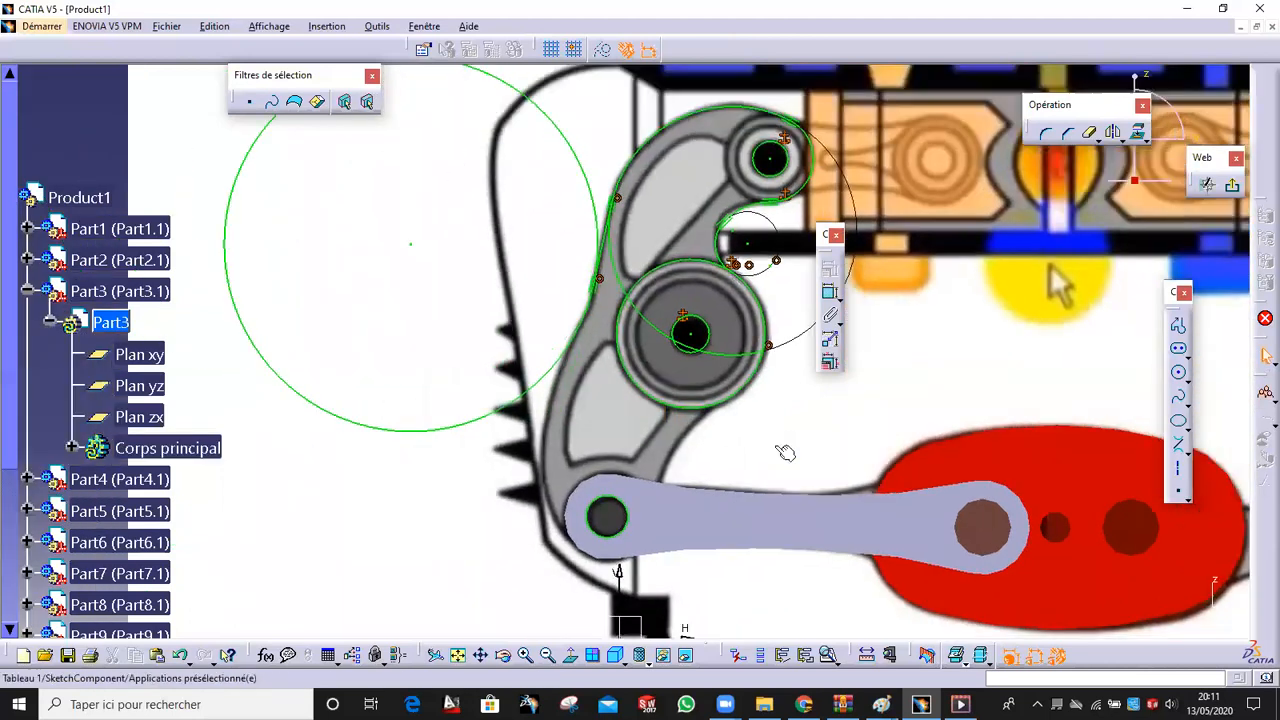
pyautogui.click(1168, 373)
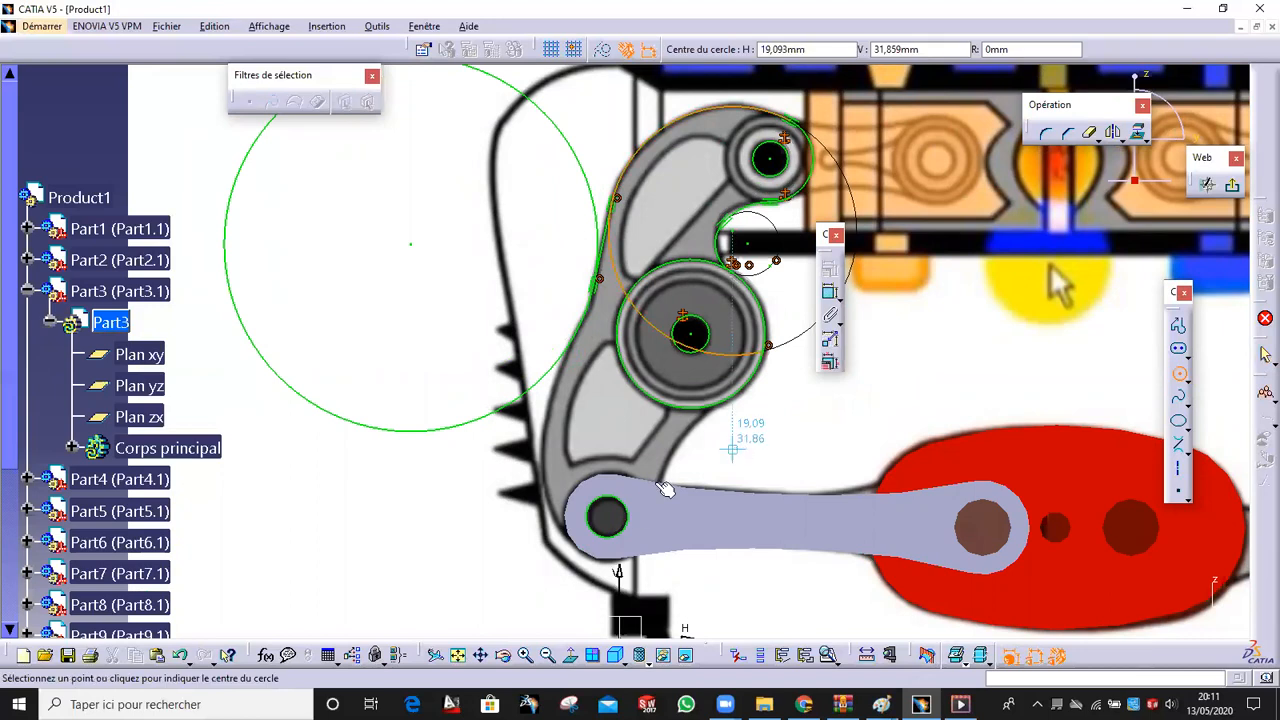
pyautogui.click(656, 539)
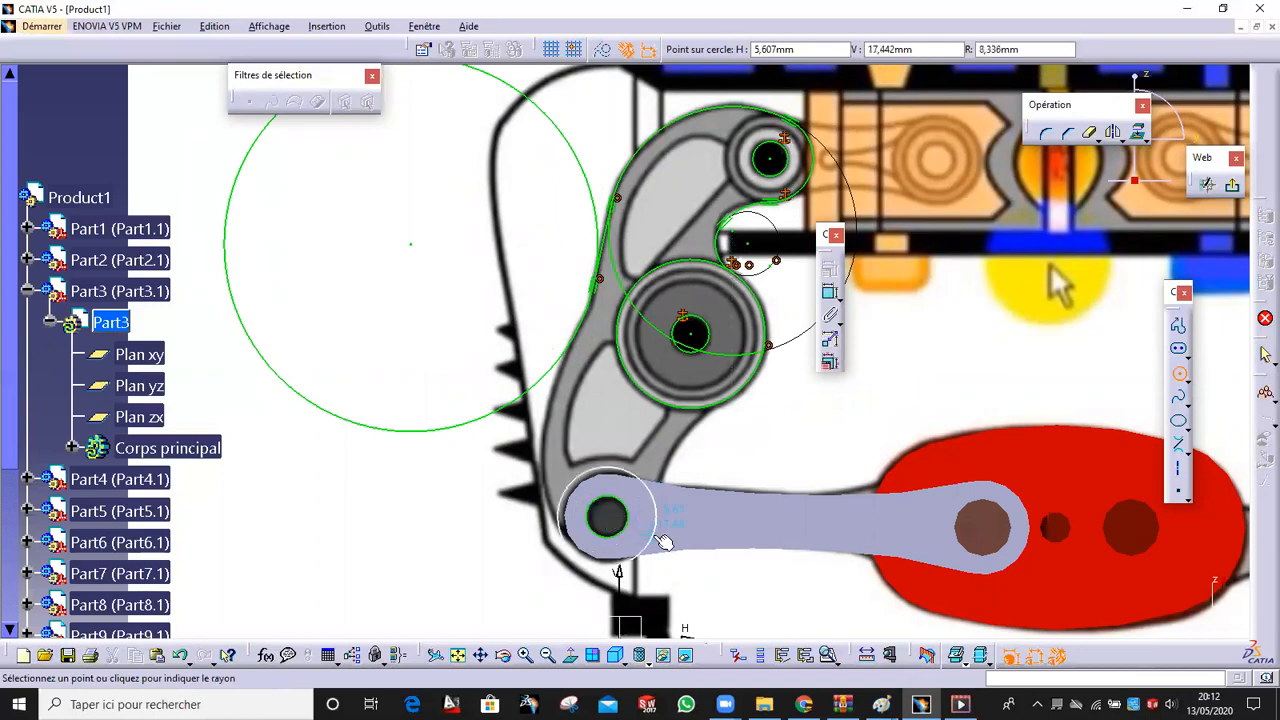
pyautogui.click(662, 539)
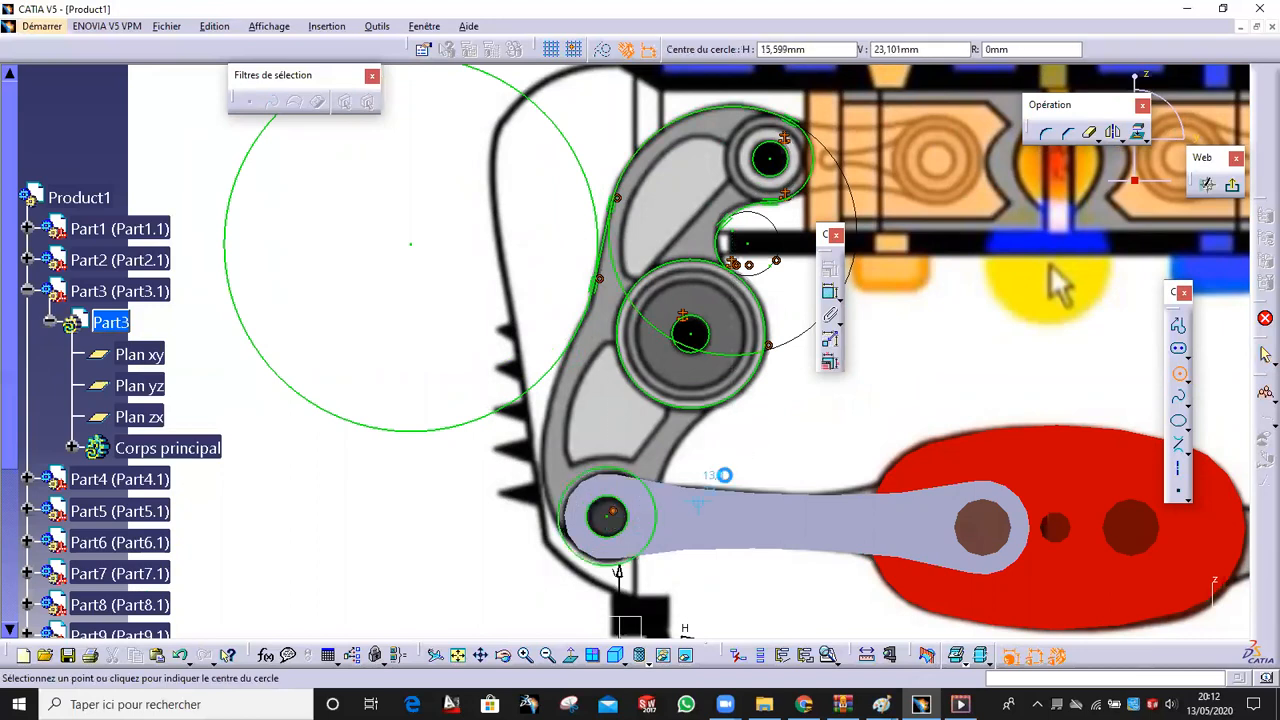
# Draw a circle of about 23.9 mm radius centred on the connecting rod and make it tangent to the rocker's hub circle
pyautogui.click(825, 523)
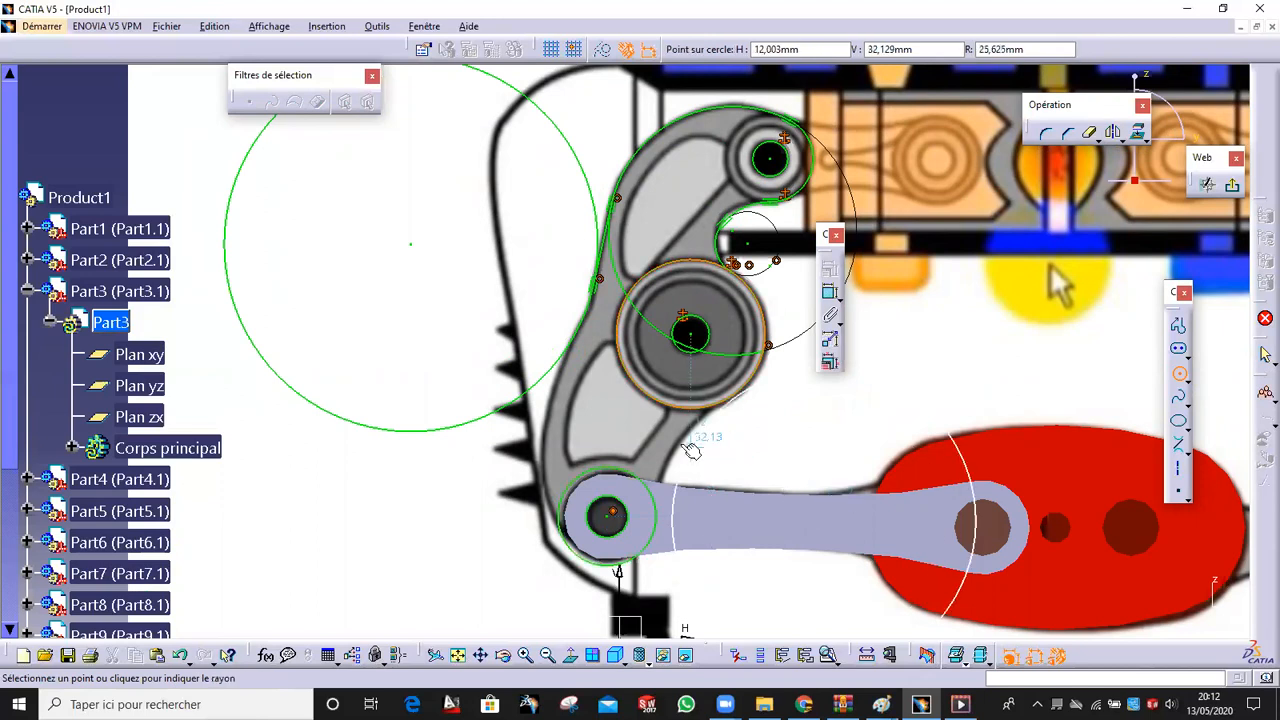
pyautogui.click(701, 456)
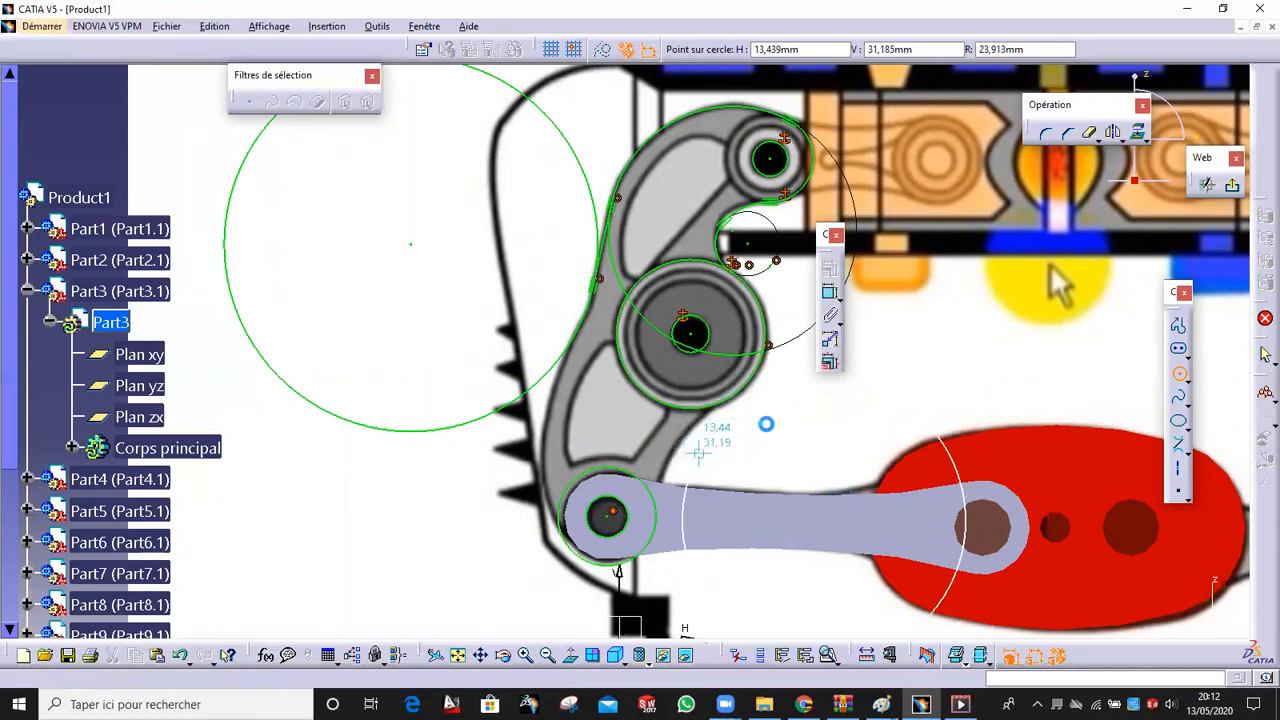
pyautogui.click(748, 397)
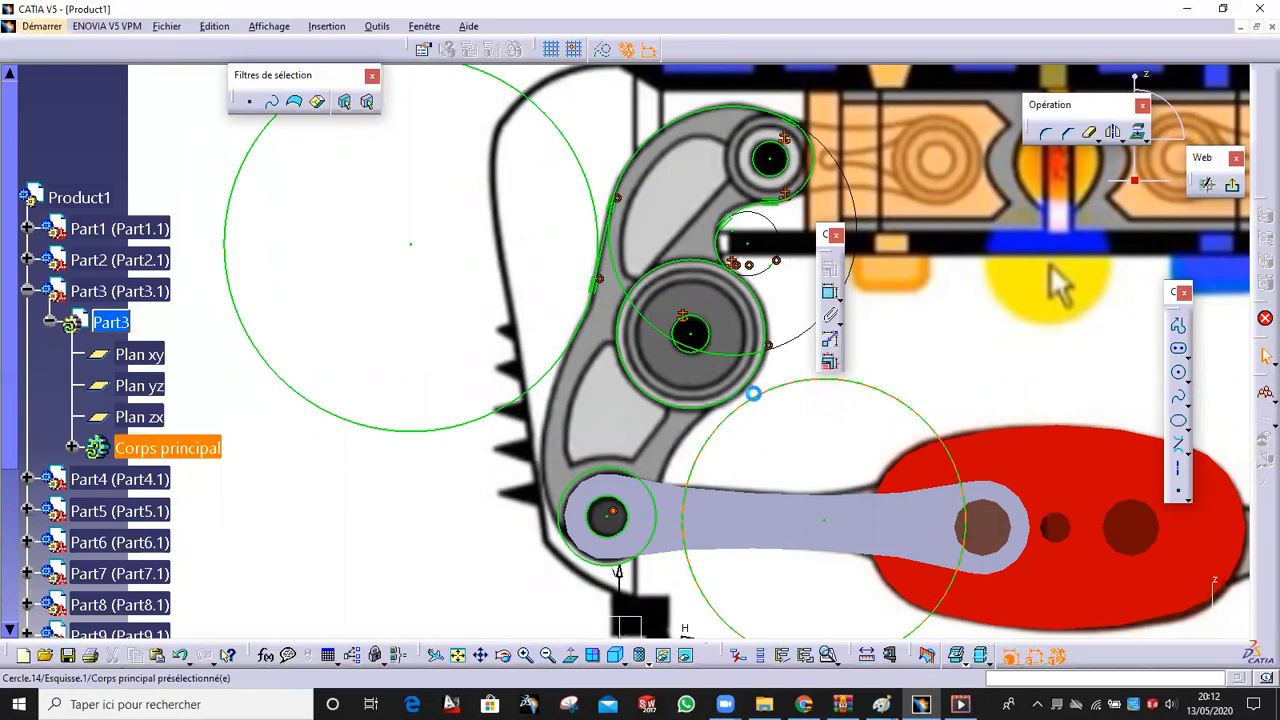
pyautogui.keyDown('ctrl'); pyautogui.click(741, 390); pyautogui.keyUp('ctrl')
pyautogui.click(831, 272)
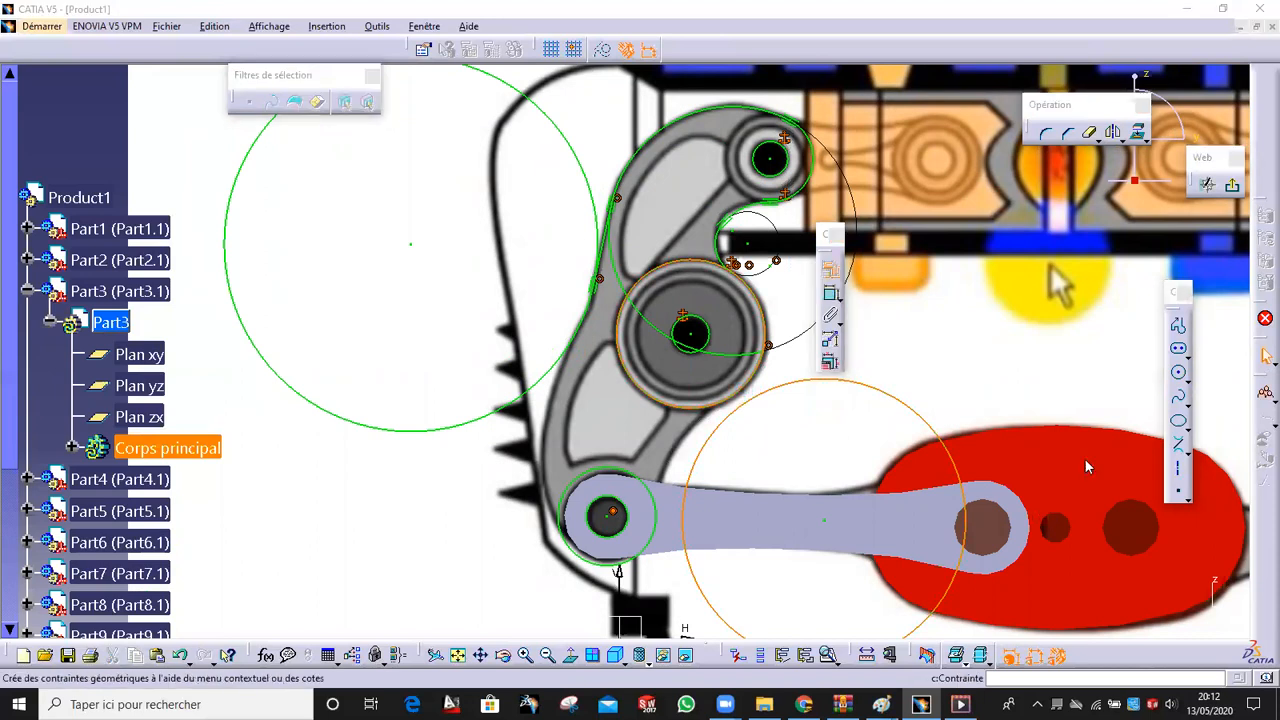
pyautogui.click(1010, 473)
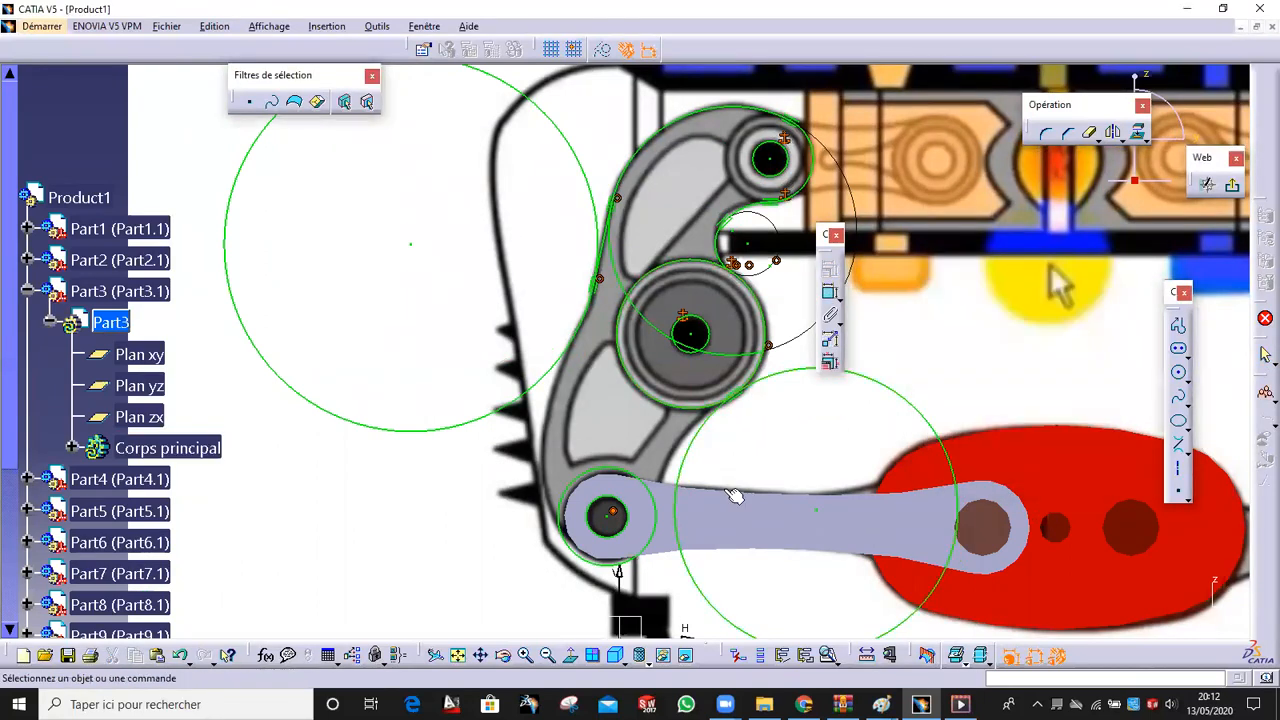
# Make the connecting-rod circle tangent to the lower pin's outer circle and shrink it towards the rocker's inner edge
pyautogui.click(830, 269)
pyautogui.click(1055, 356)
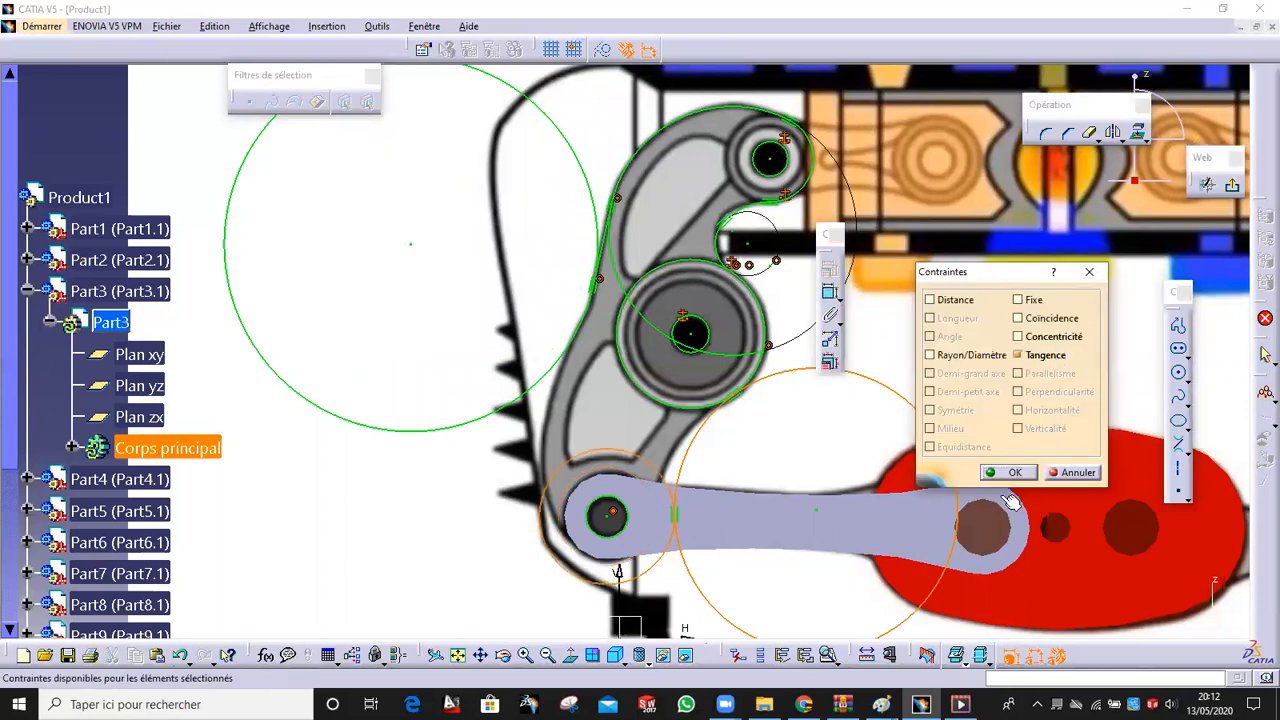
pyautogui.click(1010, 472)
pyautogui.moveTo(921, 619); pyautogui.dragTo(855, 592)
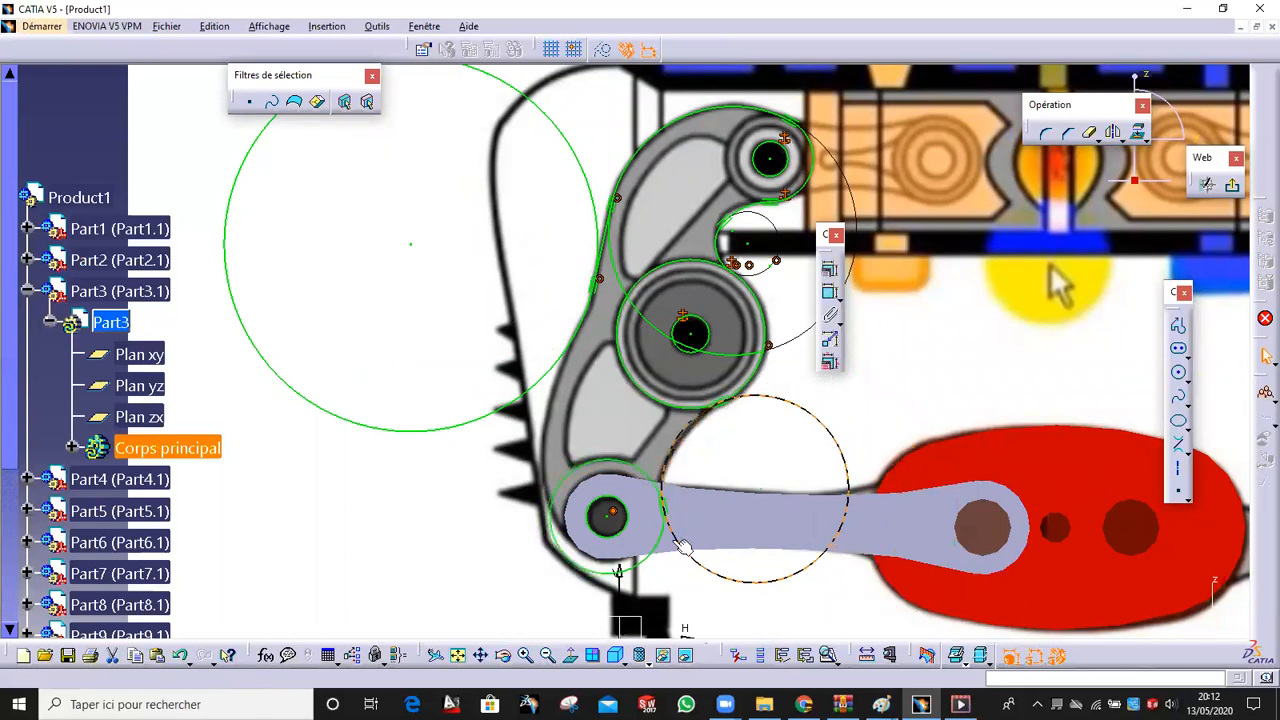
# Shrink the lower pin's outer circle to match the rocker's end and apply a fix constraint to it
pyautogui.moveTo(590, 463); pyautogui.dragTo(584, 477)
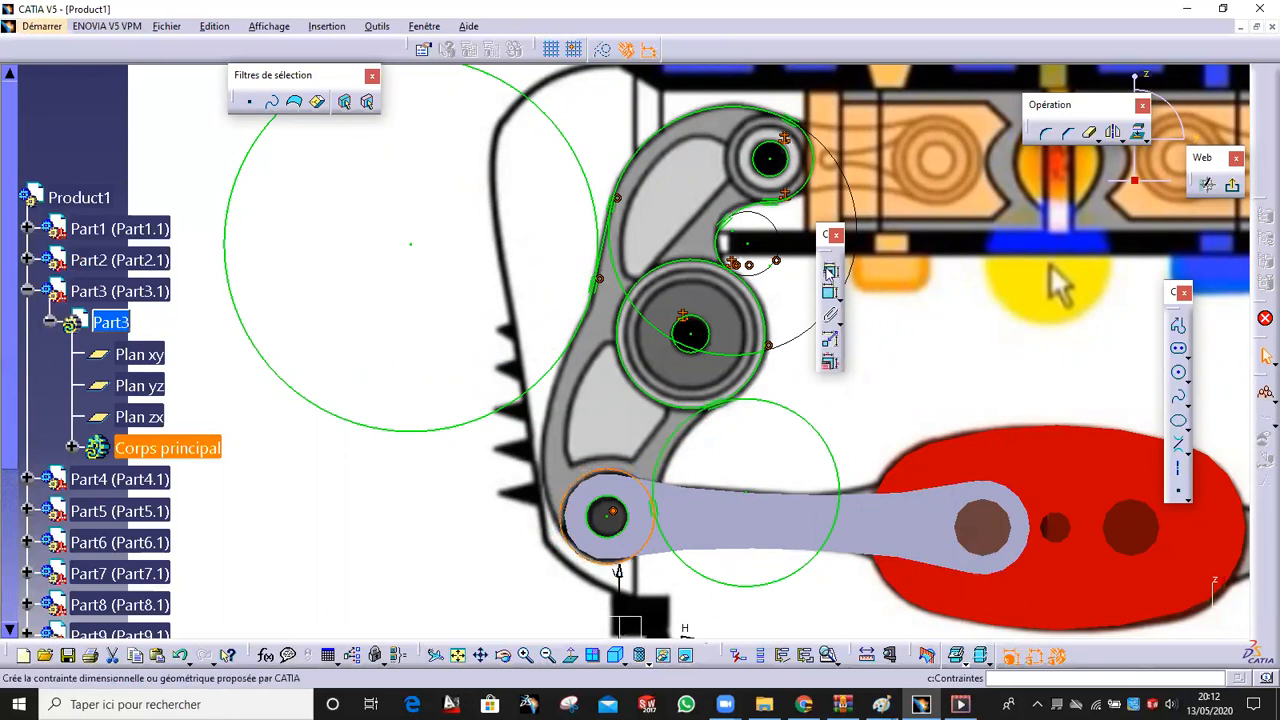
pyautogui.click(829, 266)
pyautogui.click(1038, 304)
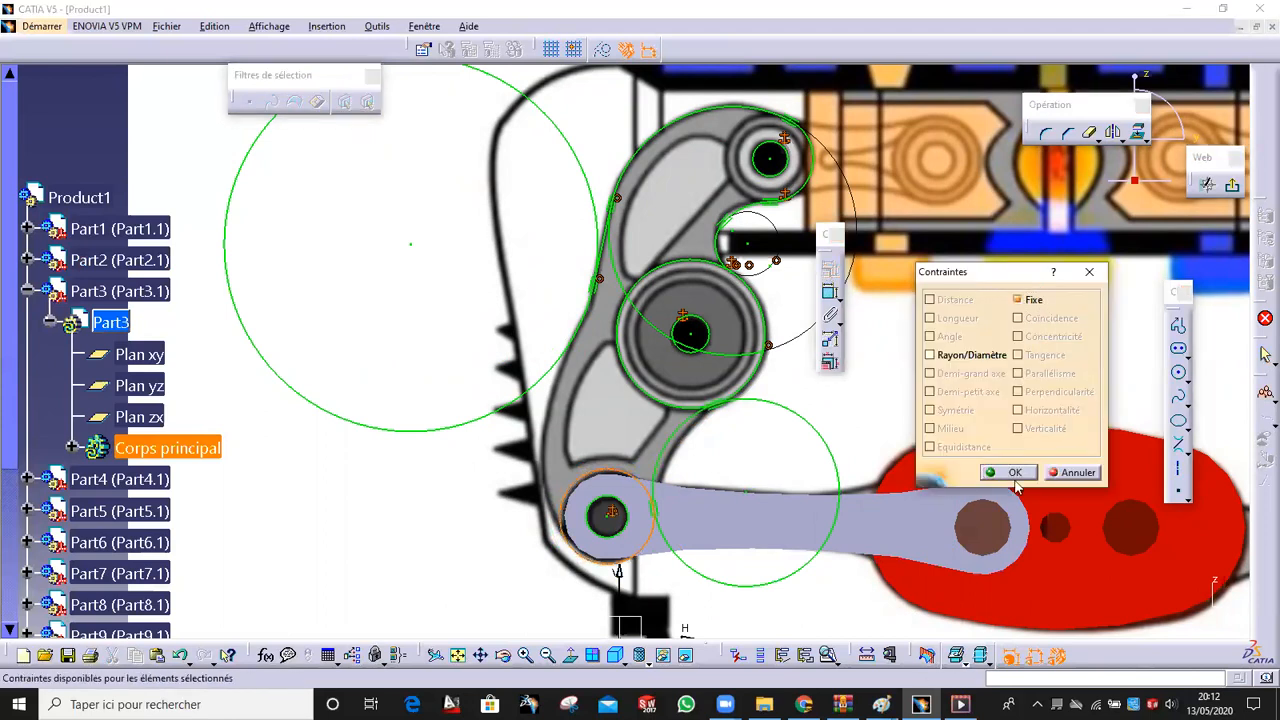
pyautogui.click(1012, 473)
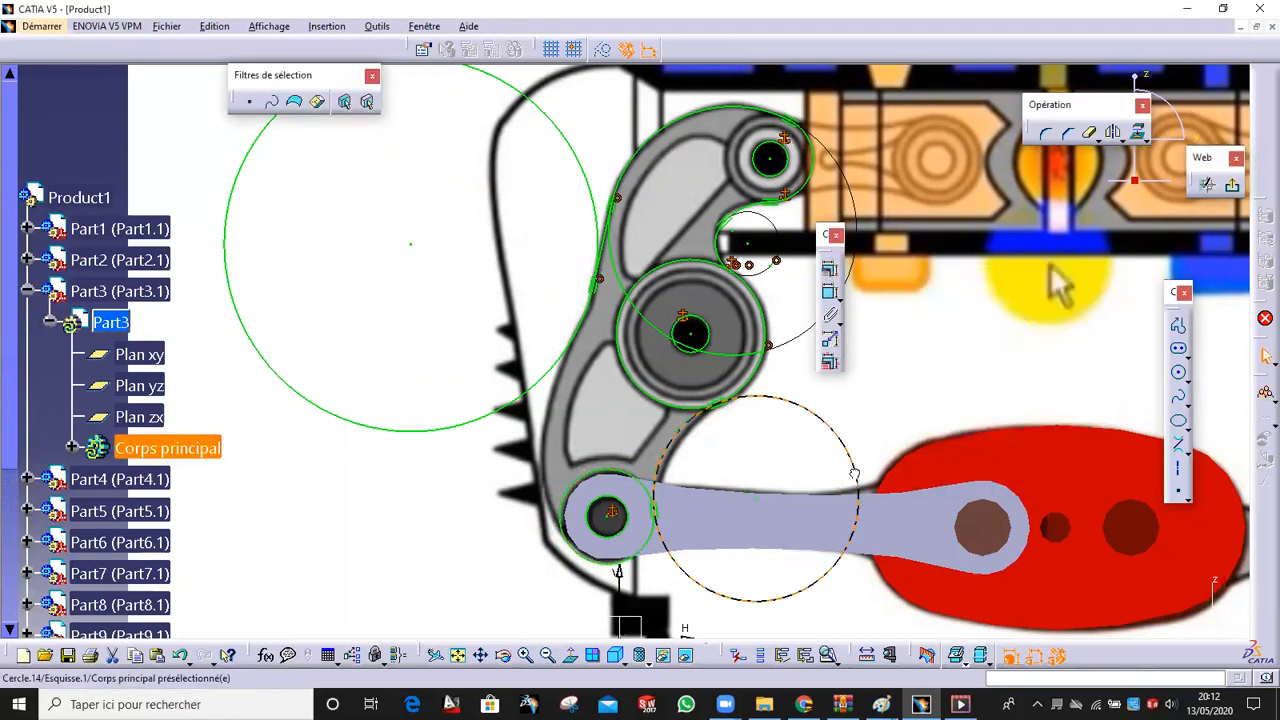
# Enlarge the connecting-rod circle to follow the rocker's lower inner edge and trim away its arc outside the rocker
pyautogui.moveTo(873, 475); pyautogui.dragTo(902, 469)
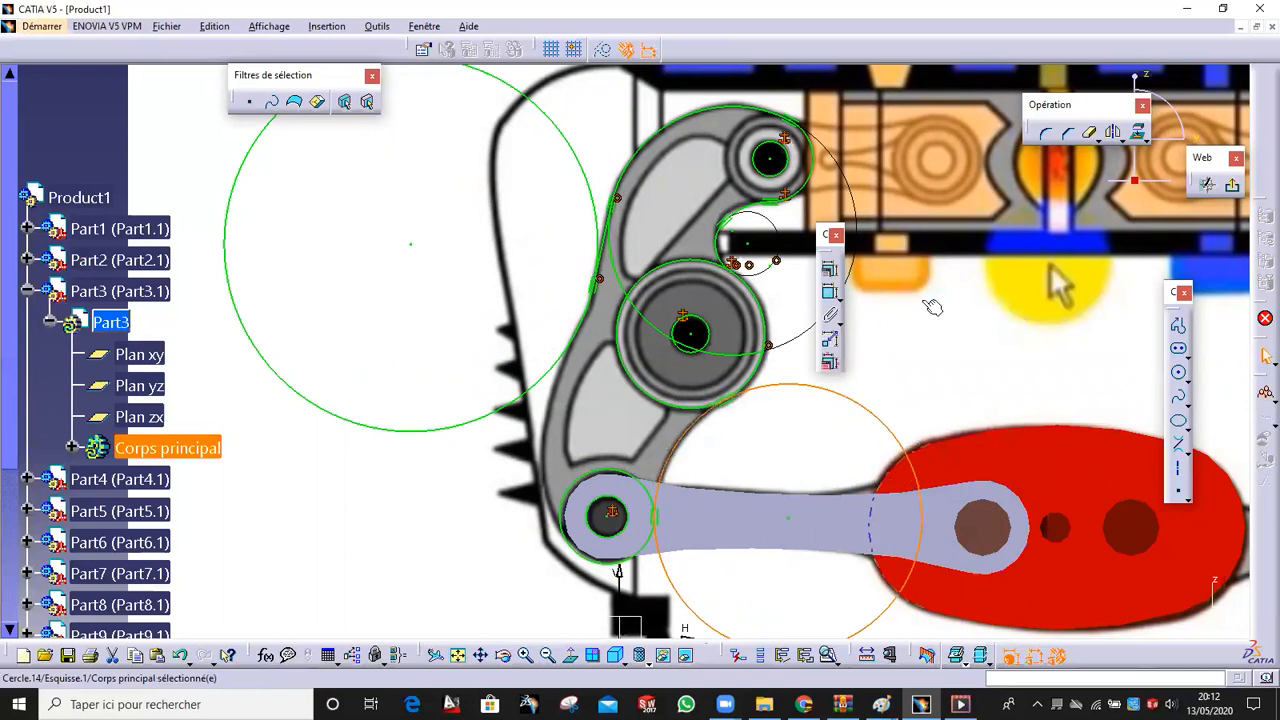
pyautogui.click(953, 170)
pyautogui.click(1089, 133)
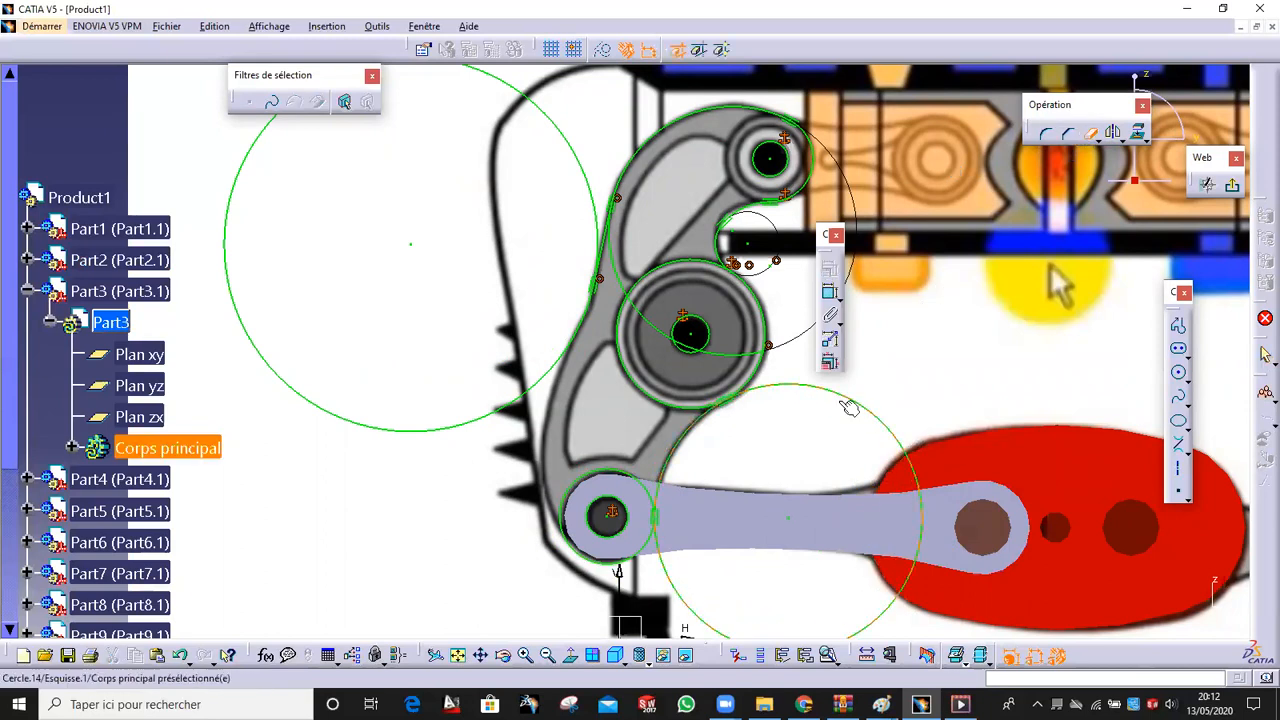
pyautogui.click(856, 402)
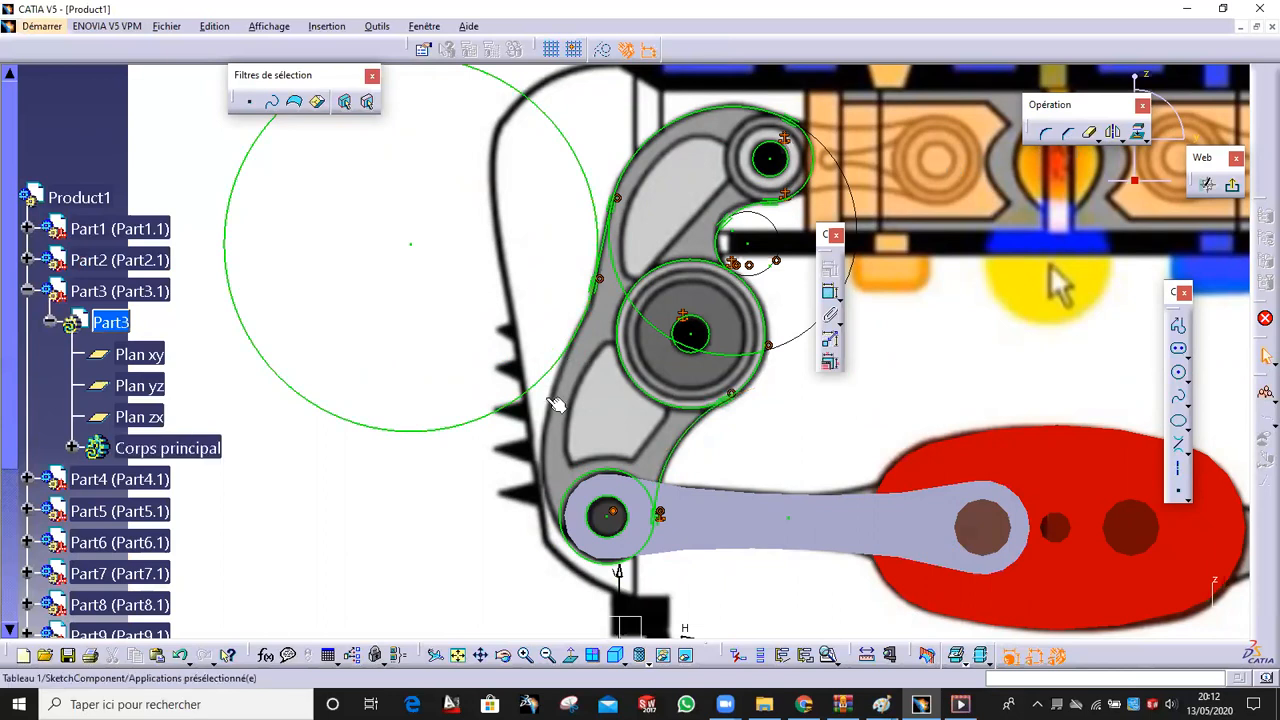
# Draw a circle of about 43.6 mm radius centred above the connecting rod, passing along the rocker's lower outer edge
pyautogui.click(1178, 372)
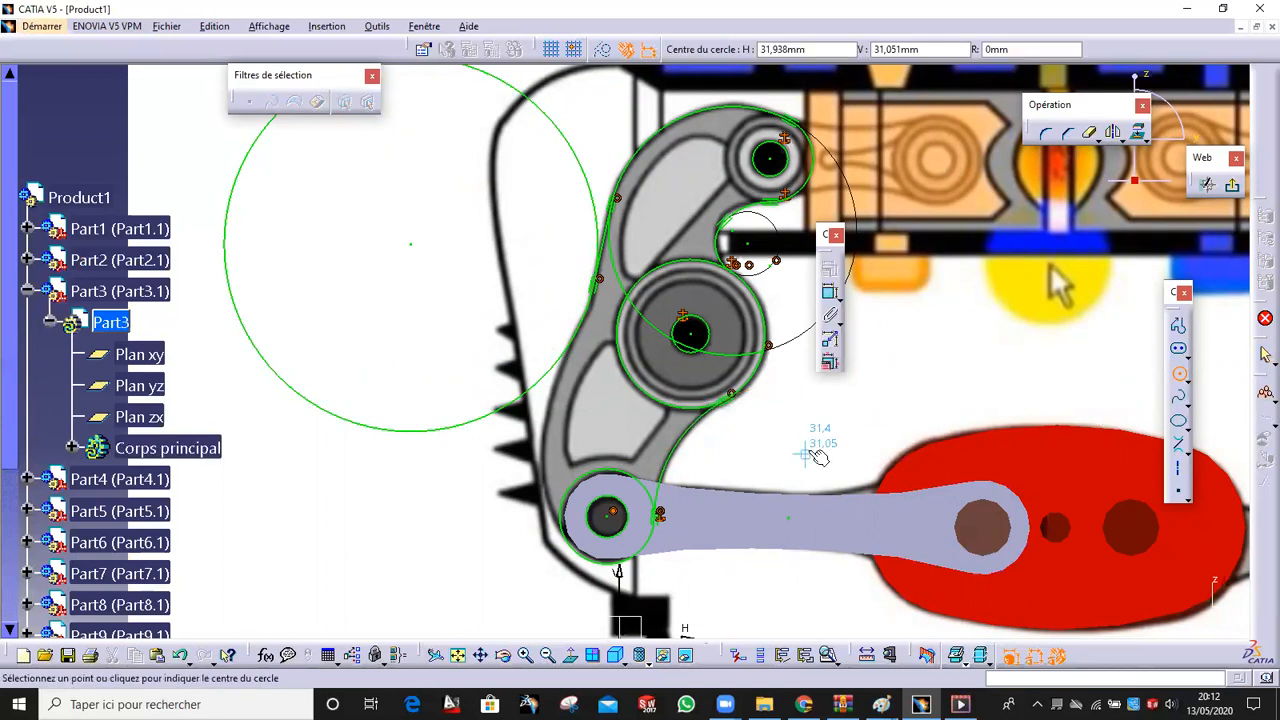
pyautogui.click(806, 448)
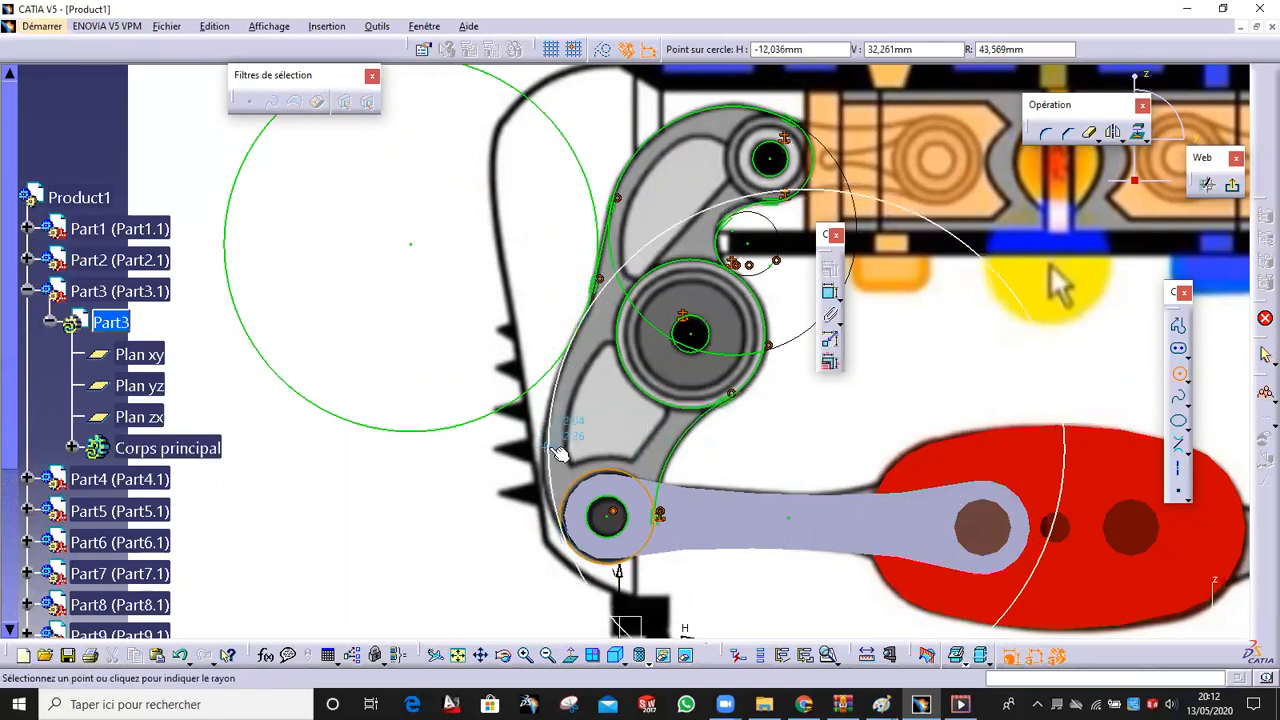
pyautogui.click(555, 450)
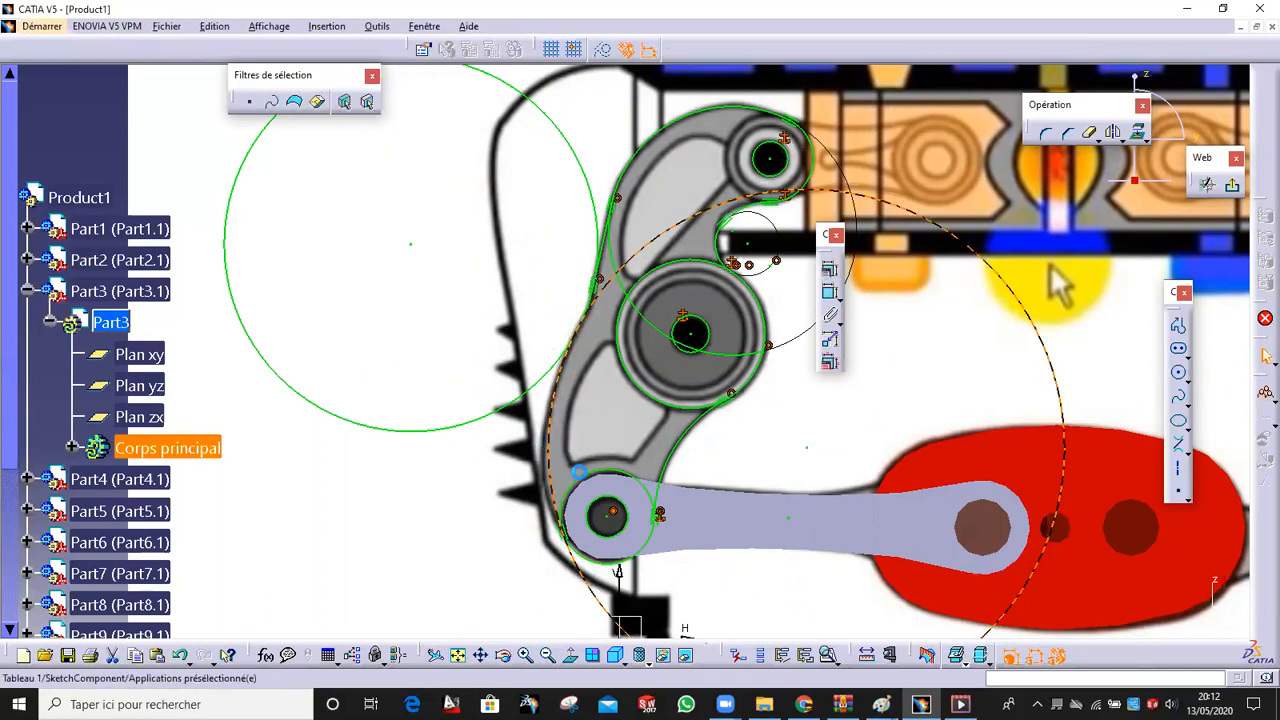
# Make the new lower-edge circle tangent to the large circle on the rocker's outer side
pyautogui.scroll(3, 580, 470)
pyautogui.moveTo(655, 297); pyautogui.dragTo(649, 585, button='middle')
pyautogui.click(612, 457)
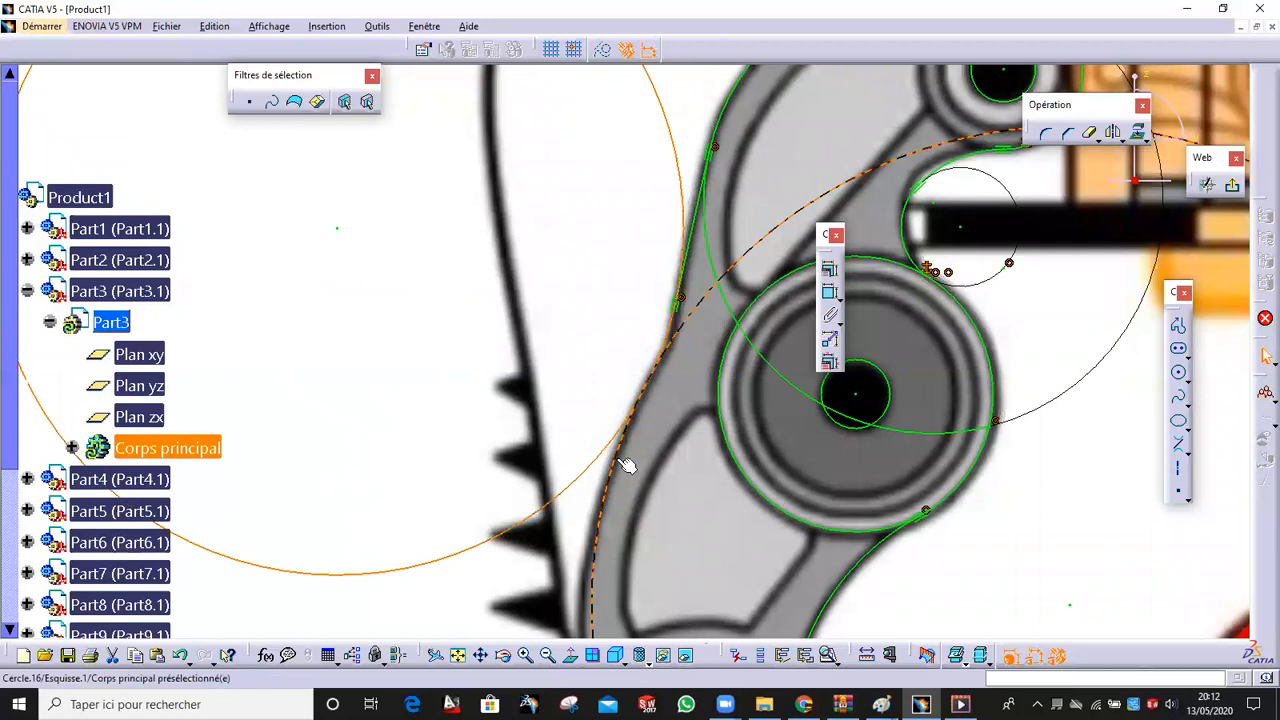
pyautogui.click(829, 269)
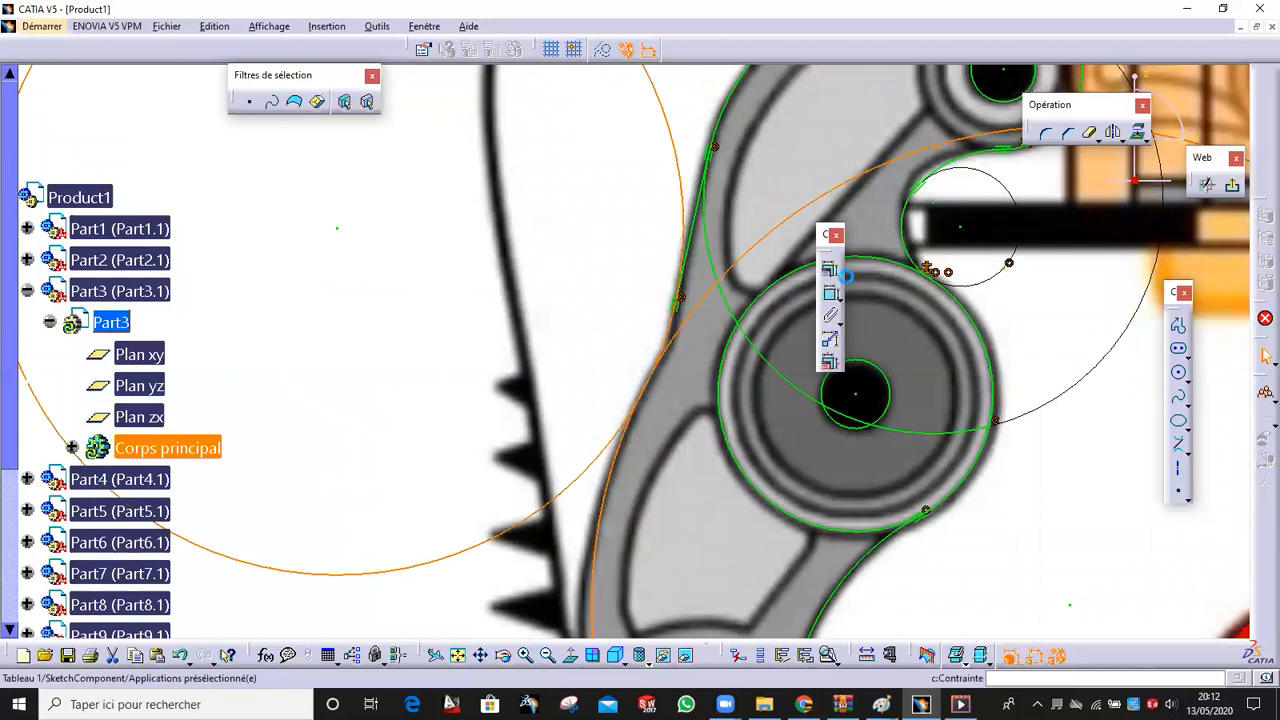
pyautogui.click(1040, 356)
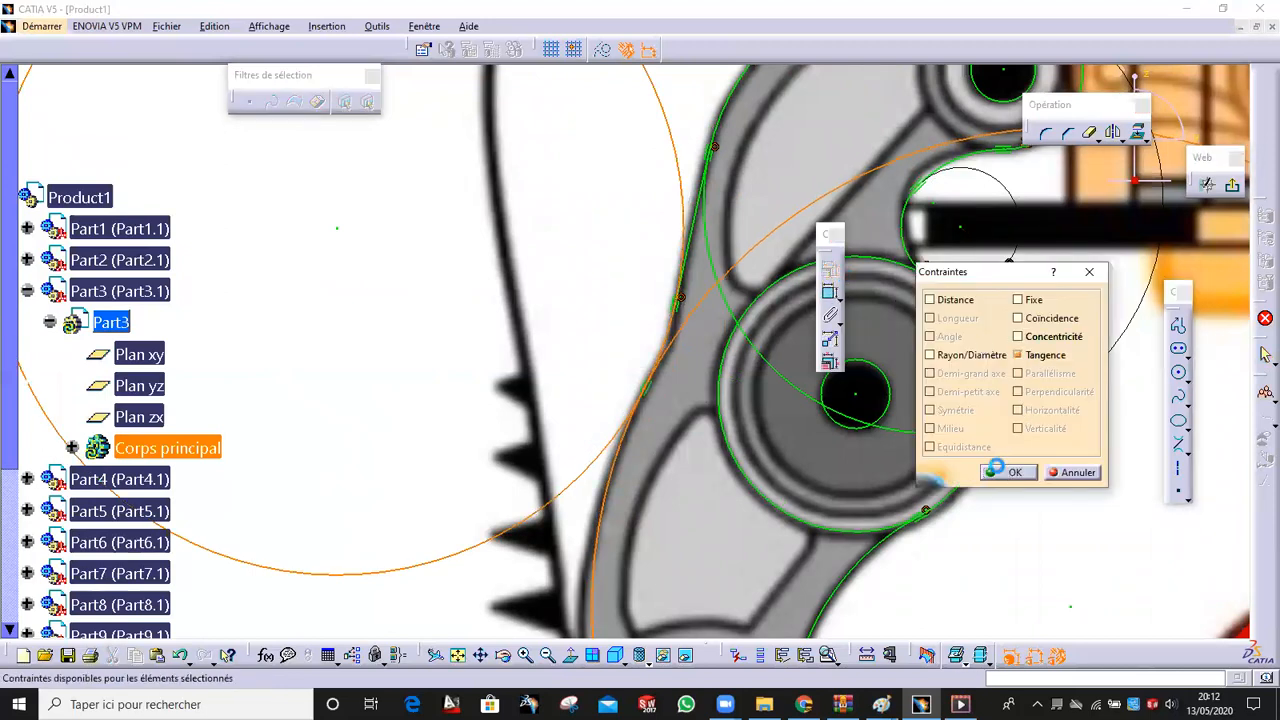
pyautogui.click(1008, 472)
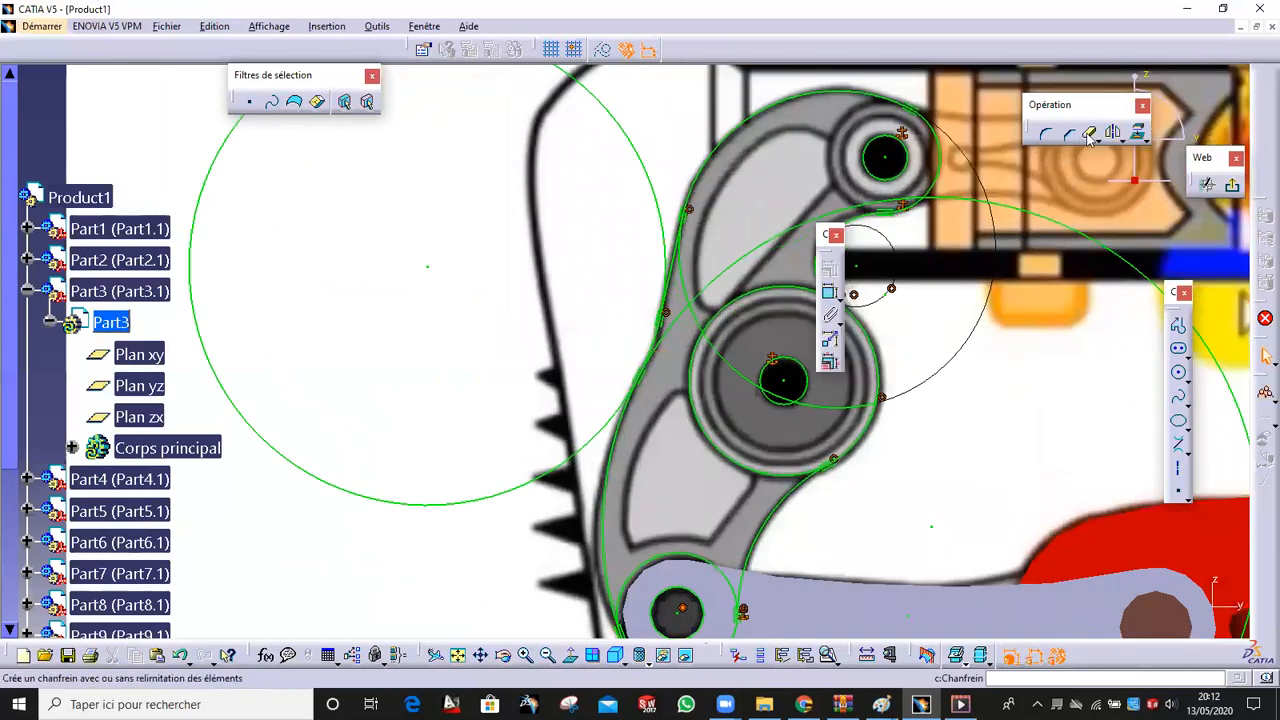
# Trim away the arcs of the lower pin's outer circle and the hub circle that lie inside the rocker
pyautogui.click(1090, 137)
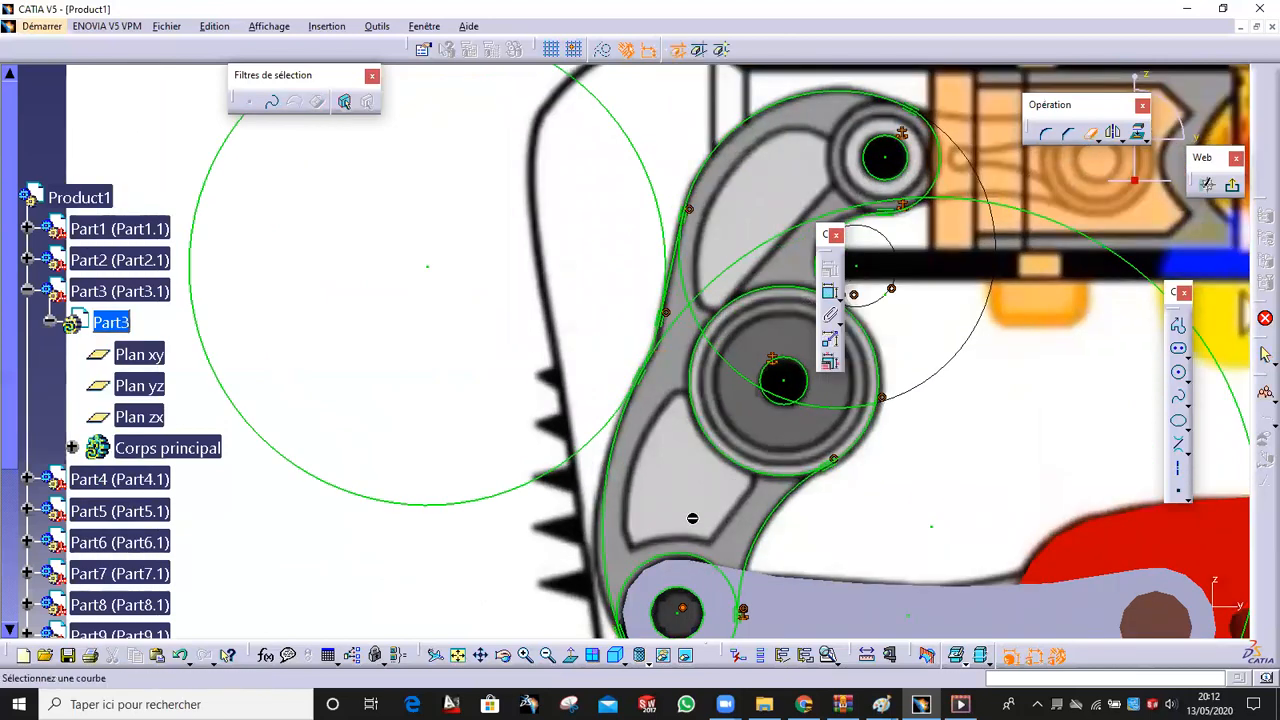
pyautogui.click(694, 556)
pyautogui.click(718, 451)
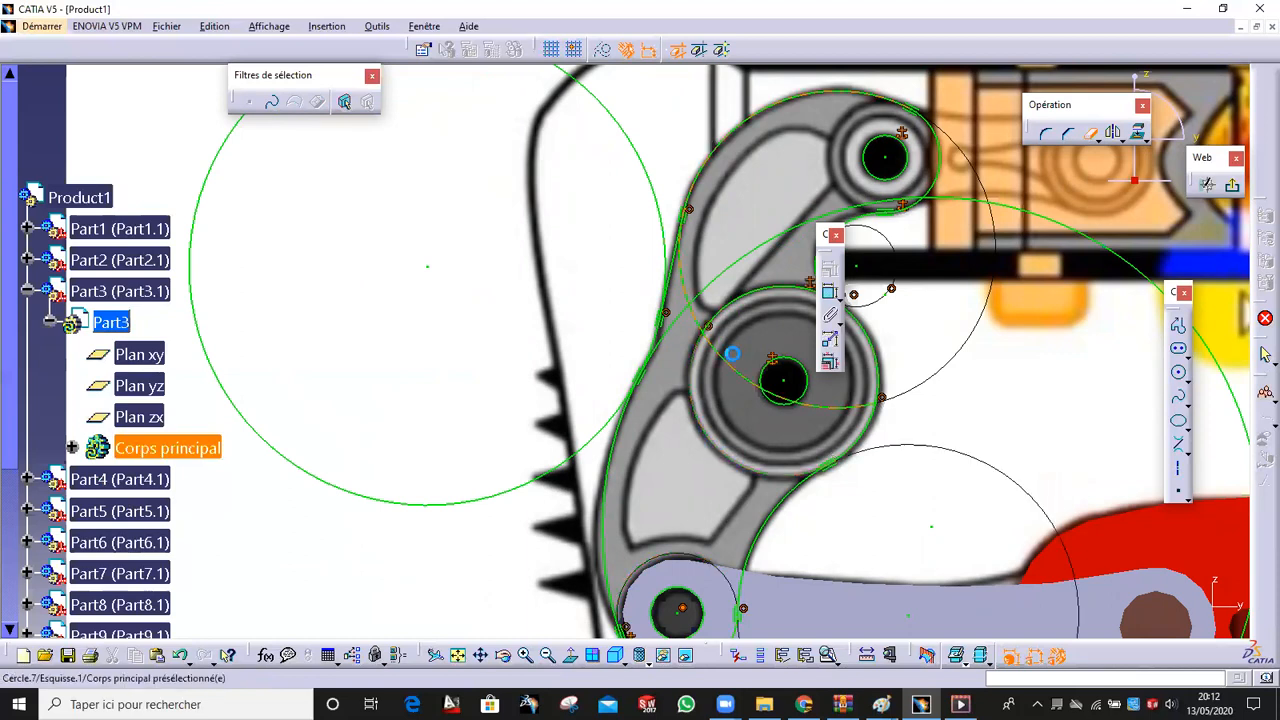
pyautogui.click(750, 288)
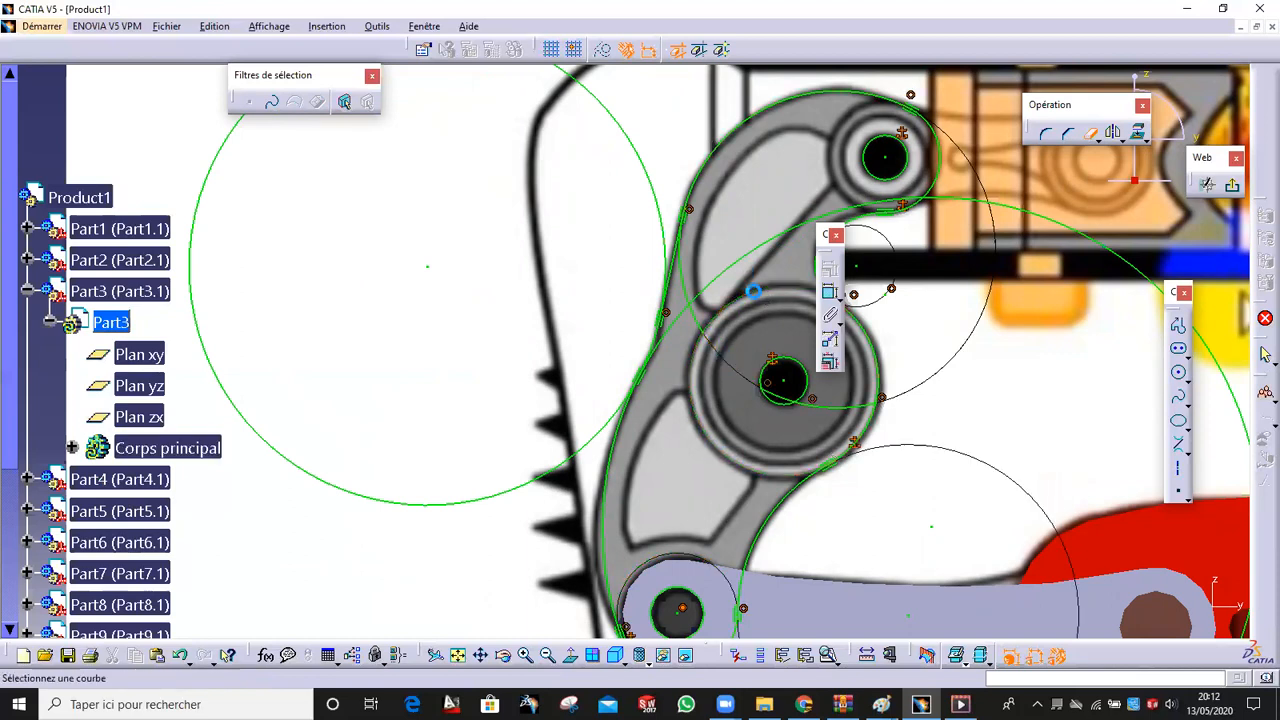
# Trim away the surplus arcs of the large edge circles so only the rocker's outer outline and pin holes remain
pyautogui.moveTo(822, 233); pyautogui.dragTo(1017, 277)
pyautogui.click(818, 228)
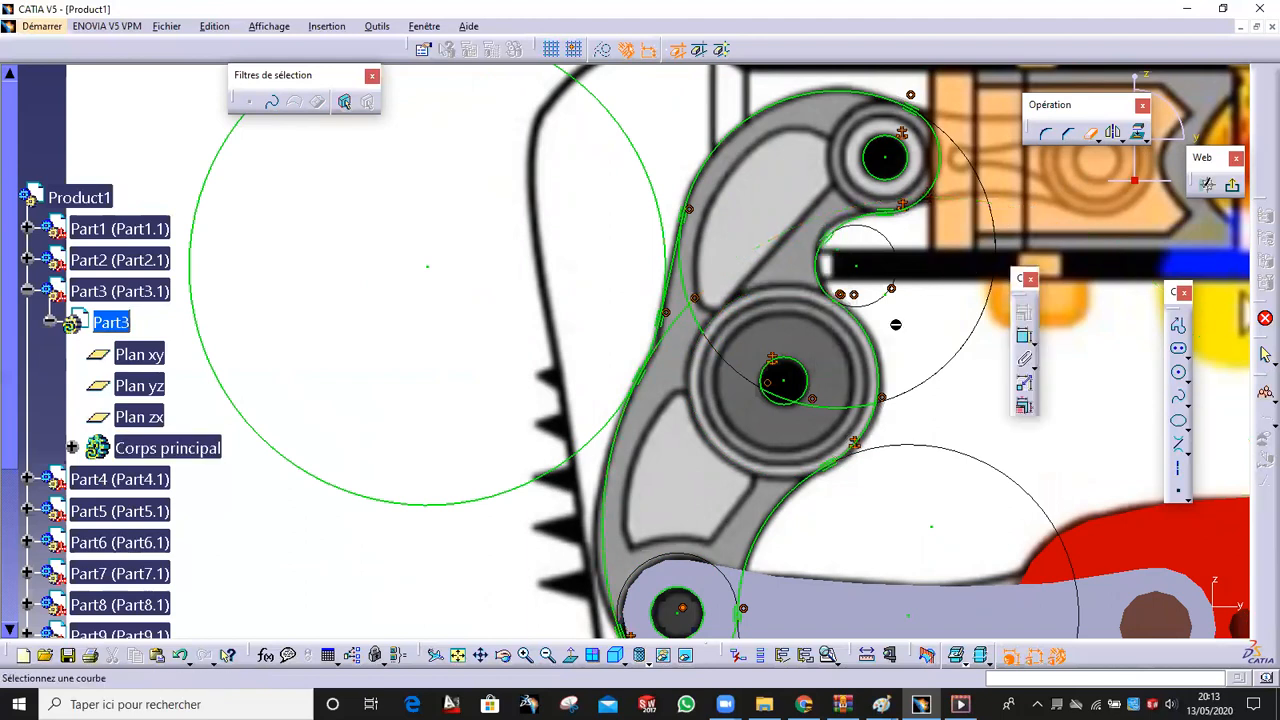
pyautogui.click(790, 401)
pyautogui.moveTo(707, 332); pyautogui.dragTo(709, 323, button='middle')
pyautogui.click(682, 314)
pyautogui.moveTo(695, 385); pyautogui.dragTo(681, 166, button='middle')
pyautogui.moveTo(690, 116)
pyautogui.mouseDown(button='middle')
pyautogui.moveTo(717, 279)
pyautogui.moveTo(718, 488)
pyautogui.moveTo(723, 195)
pyautogui.moveTo(728, 326)
pyautogui.moveTo(729, 291)
pyautogui.mouseUp(button='middle')
pyautogui.click(722, 229)
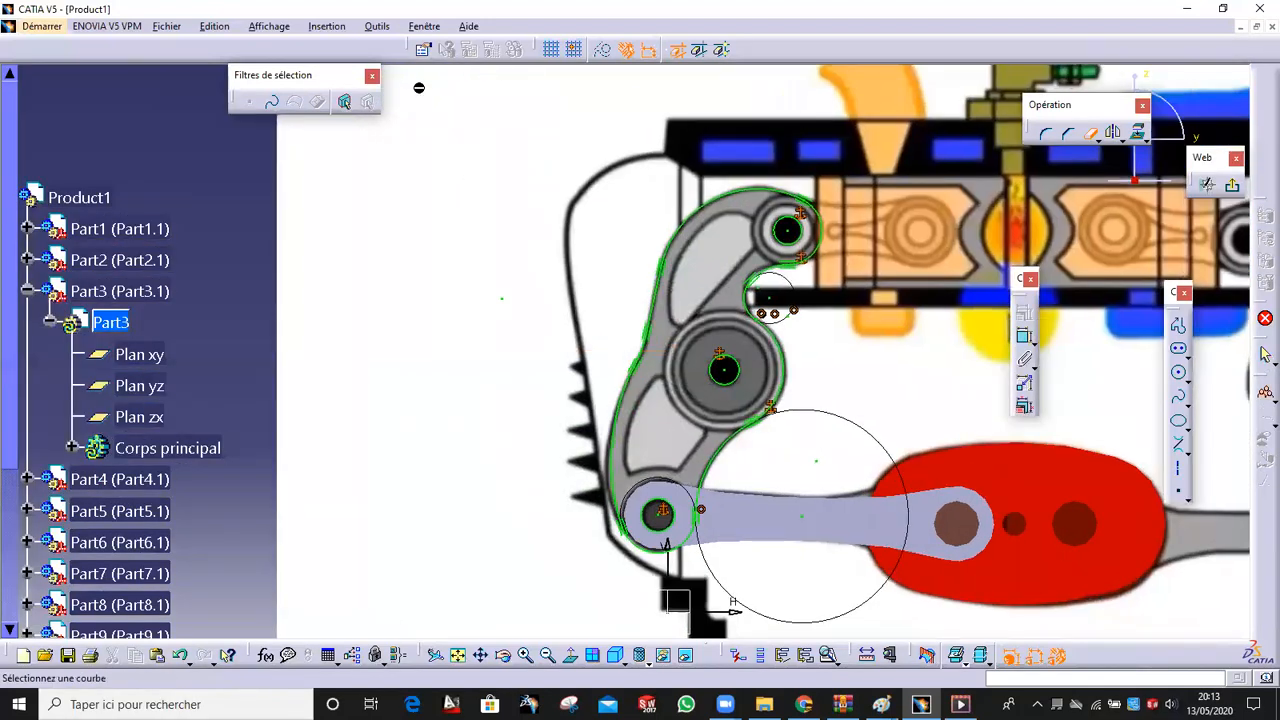
# Run a sketch analysis and locate where the rocker's implicit contour is open
pyautogui.click(382, 27)
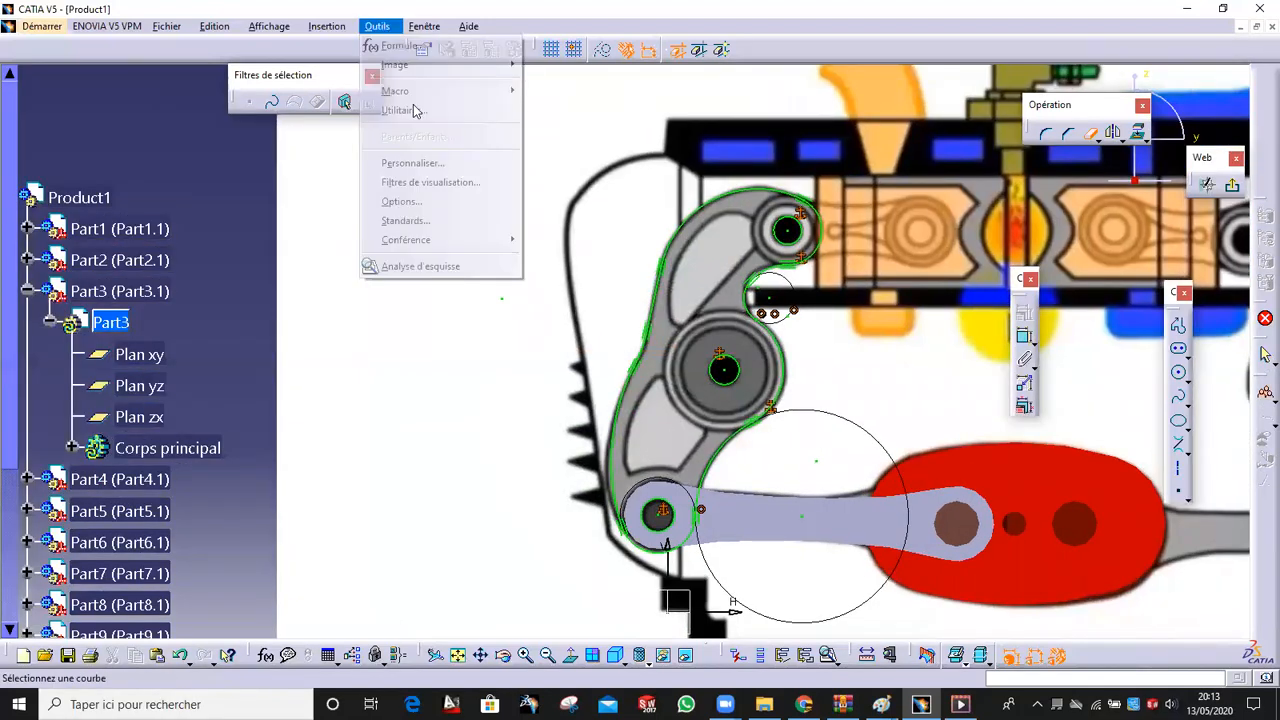
pyautogui.click(425, 265)
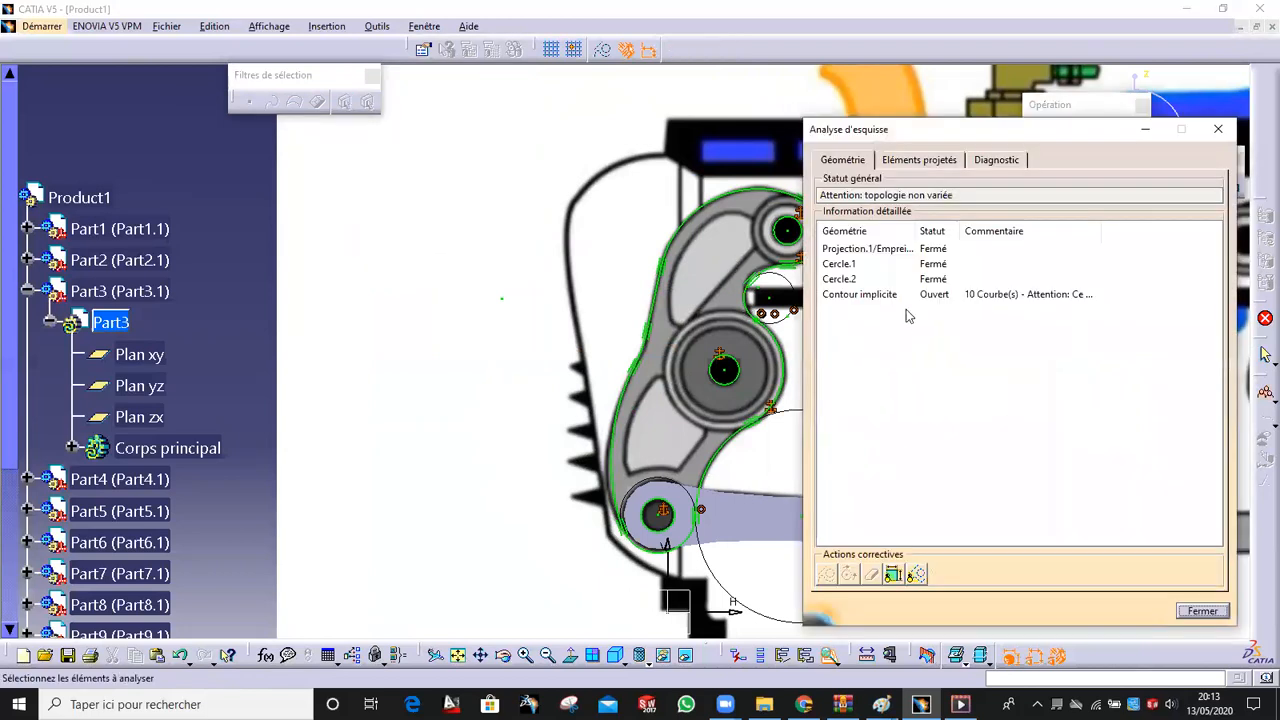
pyautogui.click(944, 296)
pyautogui.moveTo(699, 376)
pyautogui.mouseDown(button='middle')
pyautogui.moveTo(544, 343)
pyautogui.moveTo(600, 317)
pyautogui.mouseUp(button='middle')
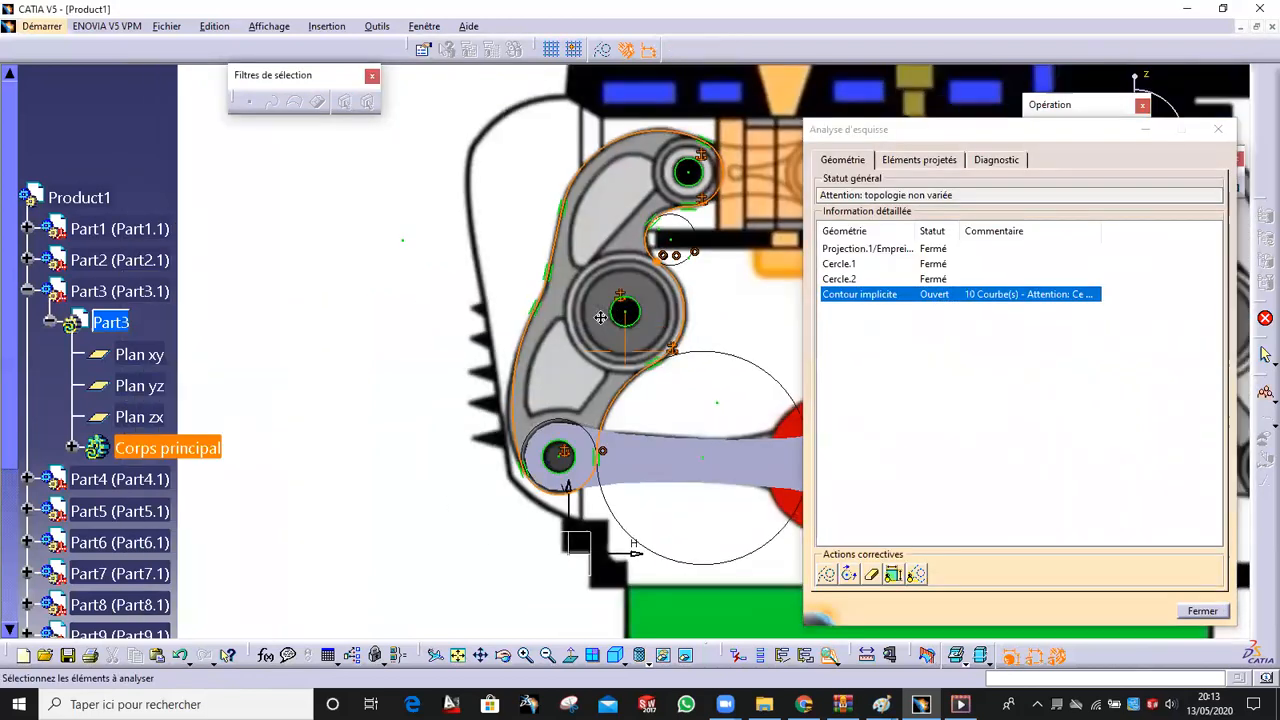
pyautogui.scroll(4, 641, 498)
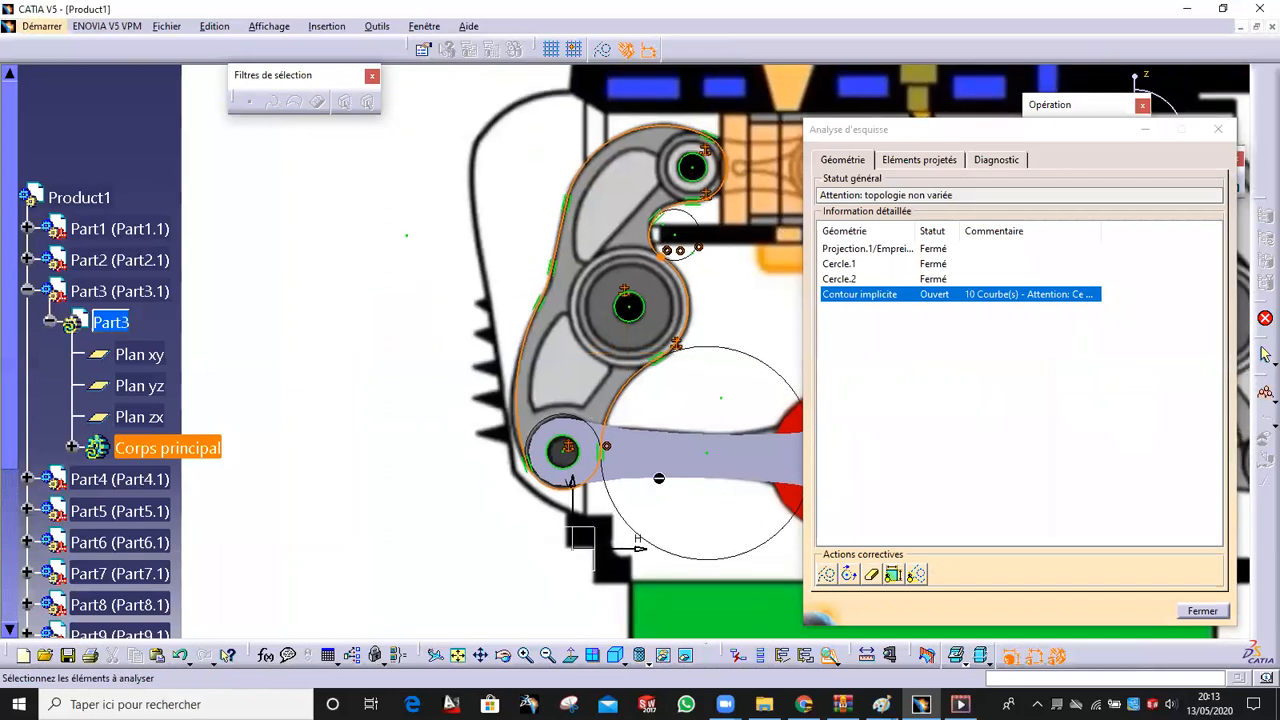
pyautogui.scroll(5, 614, 454)
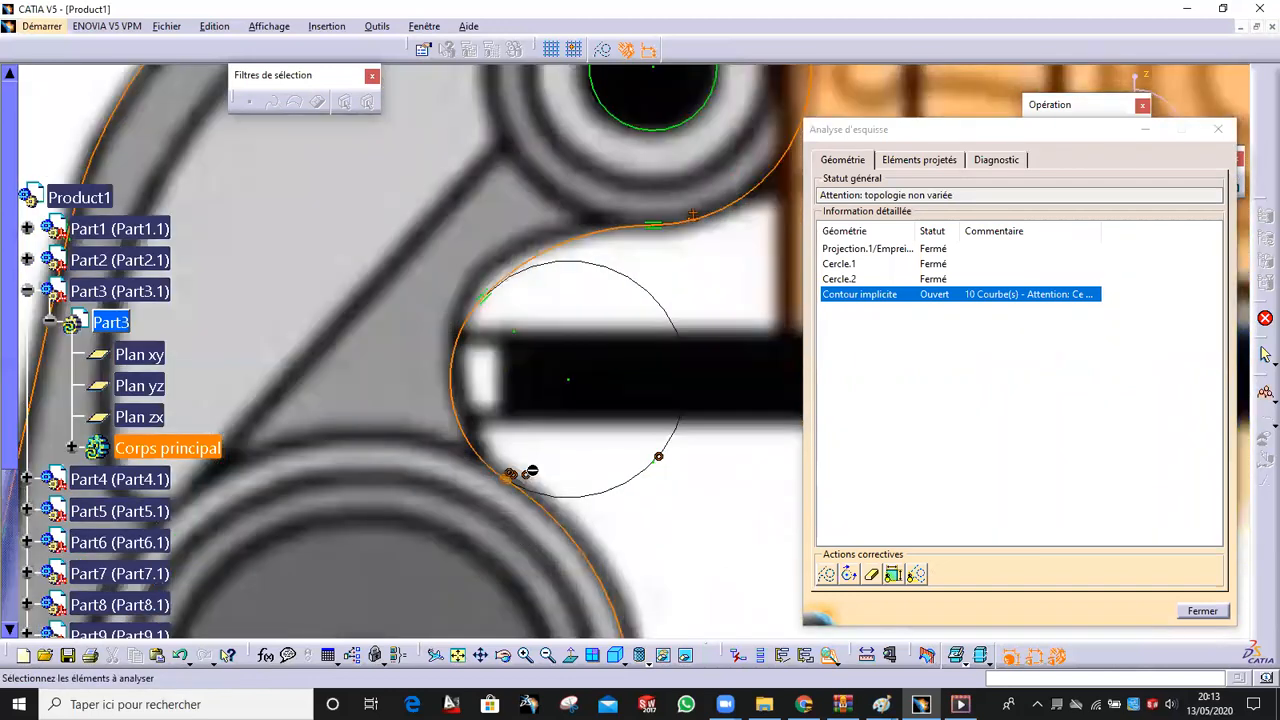
# Close the outline gap between the small concave arc and the hub arc with a coincidence constraint on their endpoints
pyautogui.press('Escape')
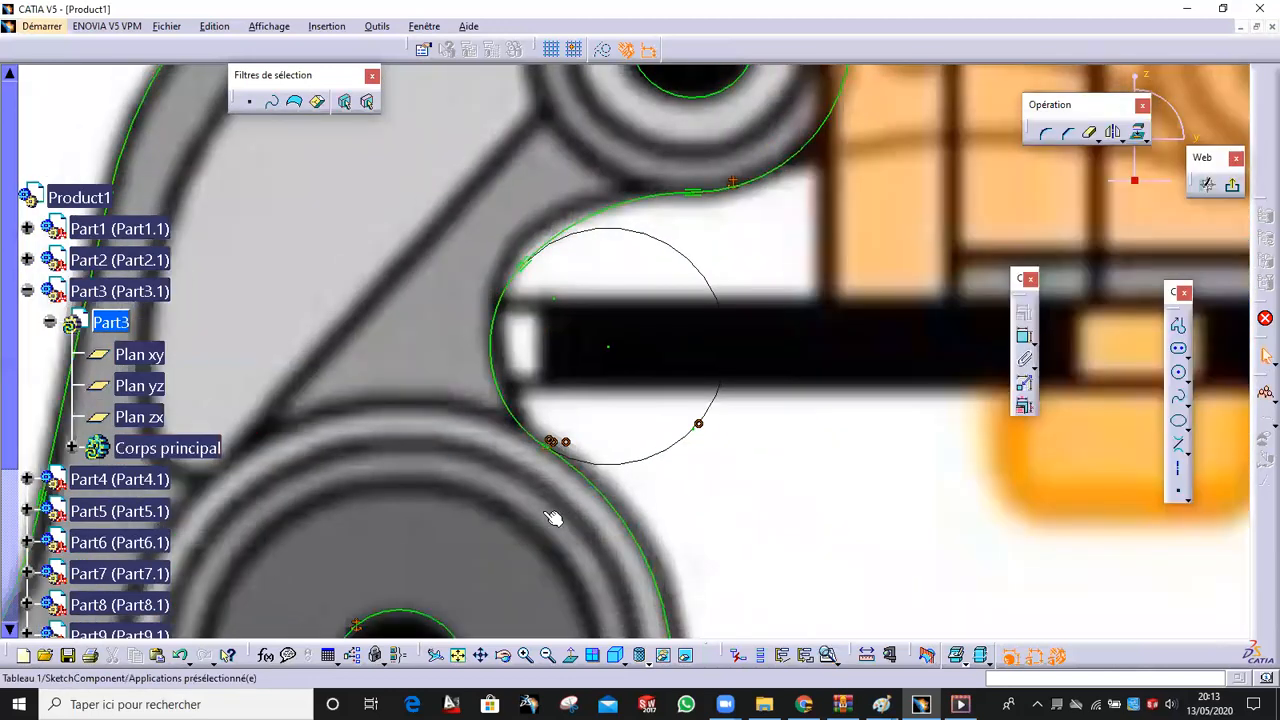
pyautogui.scroll(4, 570, 525)
pyautogui.scroll(6, 600, 445)
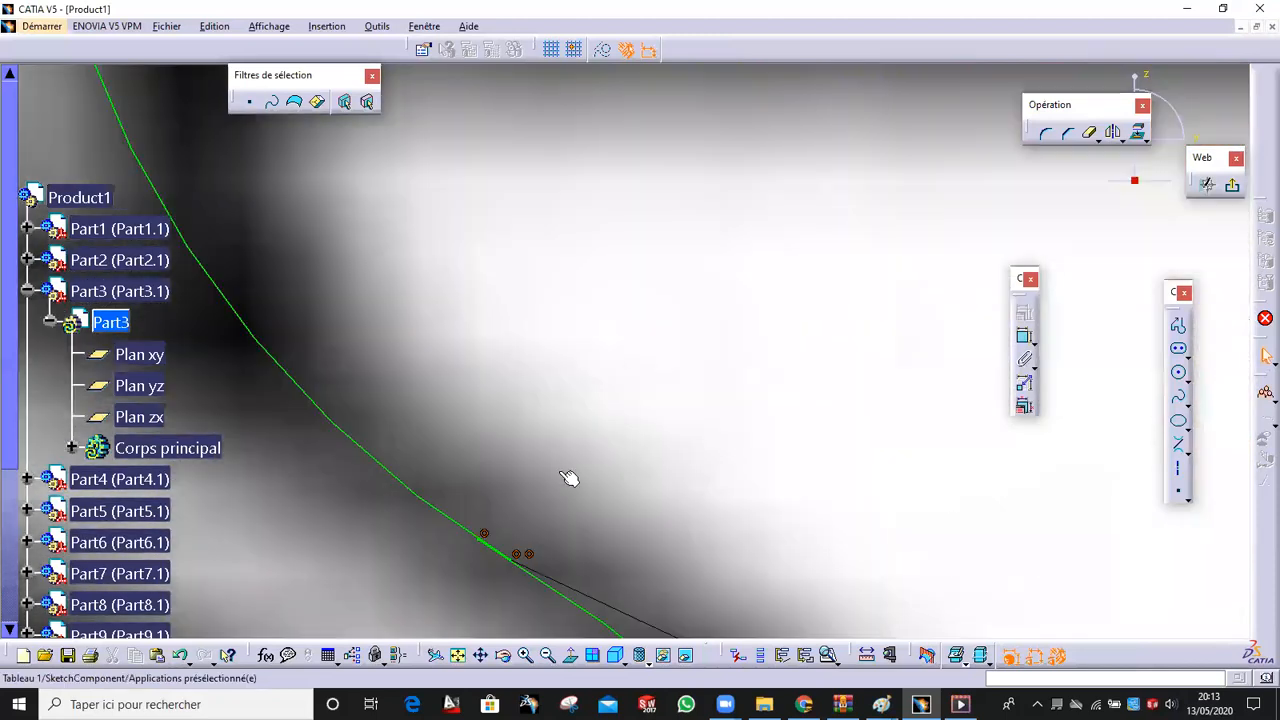
pyautogui.scroll(6, 600, 440)
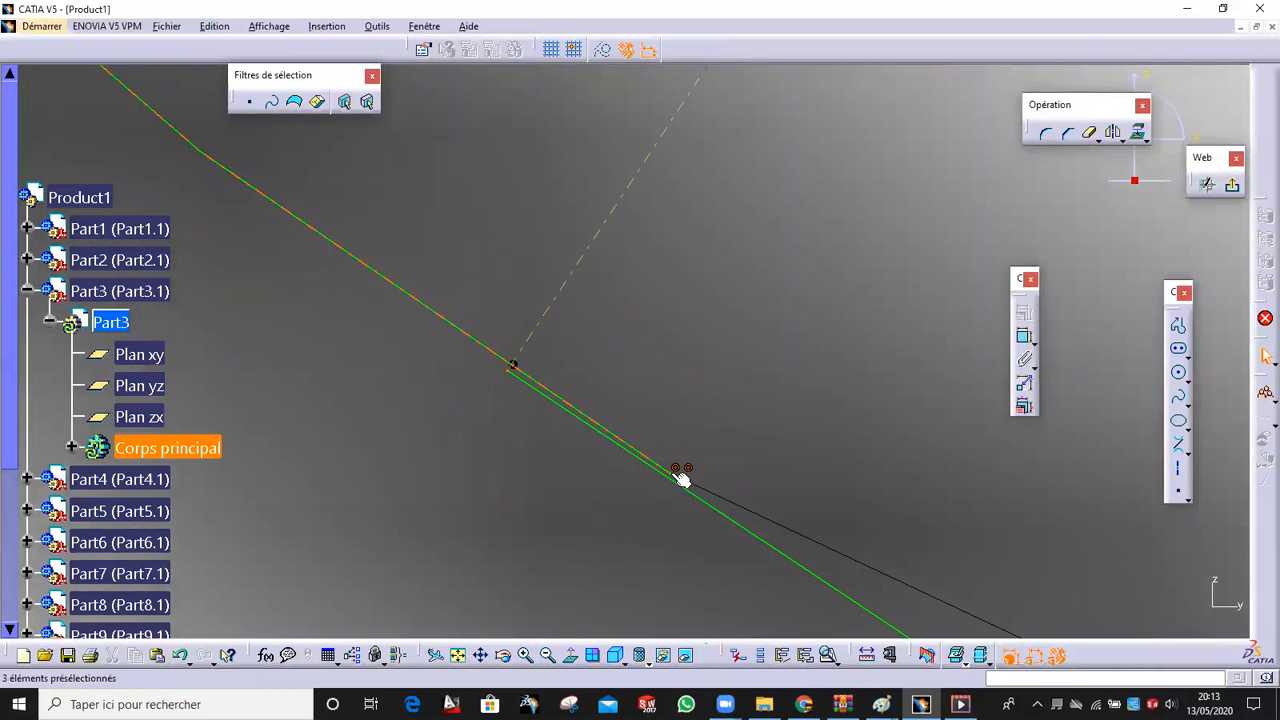
pyautogui.scroll(-2, 621, 428)
pyautogui.scroll(-2, 610, 420)
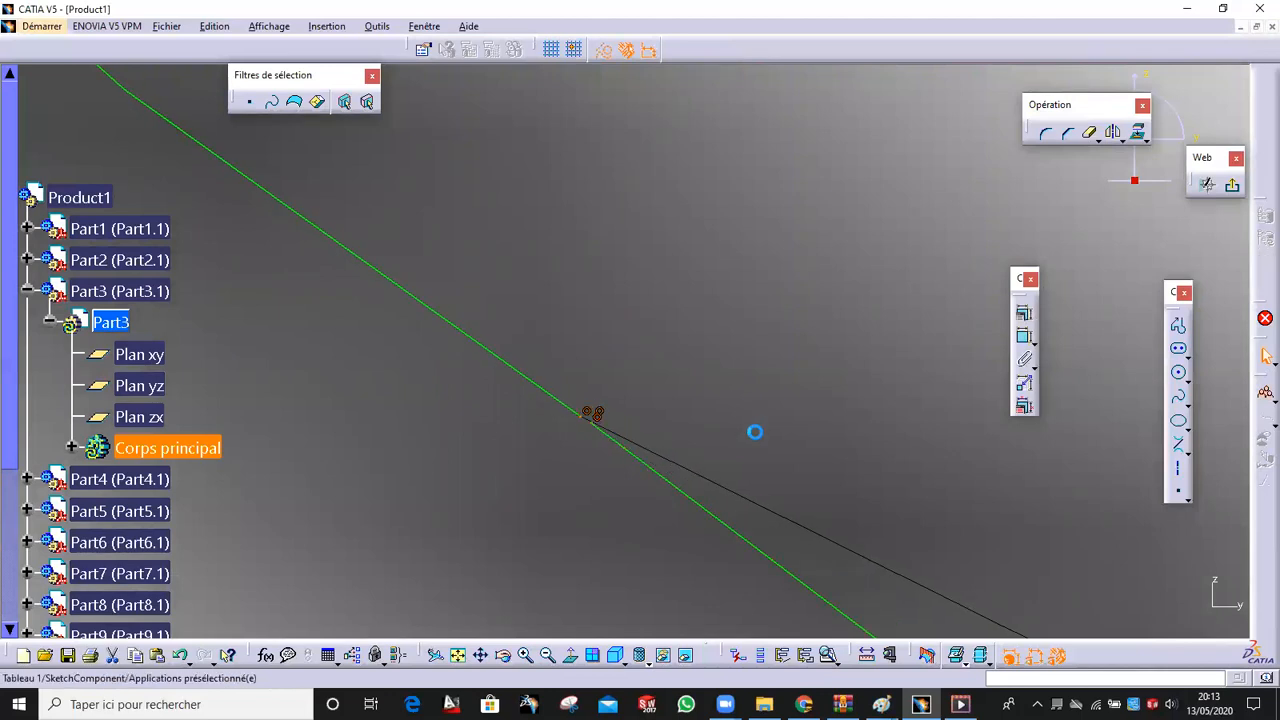
pyautogui.click(1022, 318)
pyautogui.click(1054, 320)
pyautogui.click(1006, 472)
pyautogui.moveTo(752, 242)
pyautogui.keyDown('ctrl'); pyautogui.mouseDown(button='middle')
pyautogui.moveTo(757, 571)
pyautogui.moveTo(734, 448)
pyautogui.mouseUp(button='middle'); pyautogui.keyUp('ctrl')
pyautogui.keyDown('ctrl'); pyautogui.moveTo(663, 331); pyautogui.dragTo(715, 455, button='middle'); pyautogui.keyUp('ctrl')
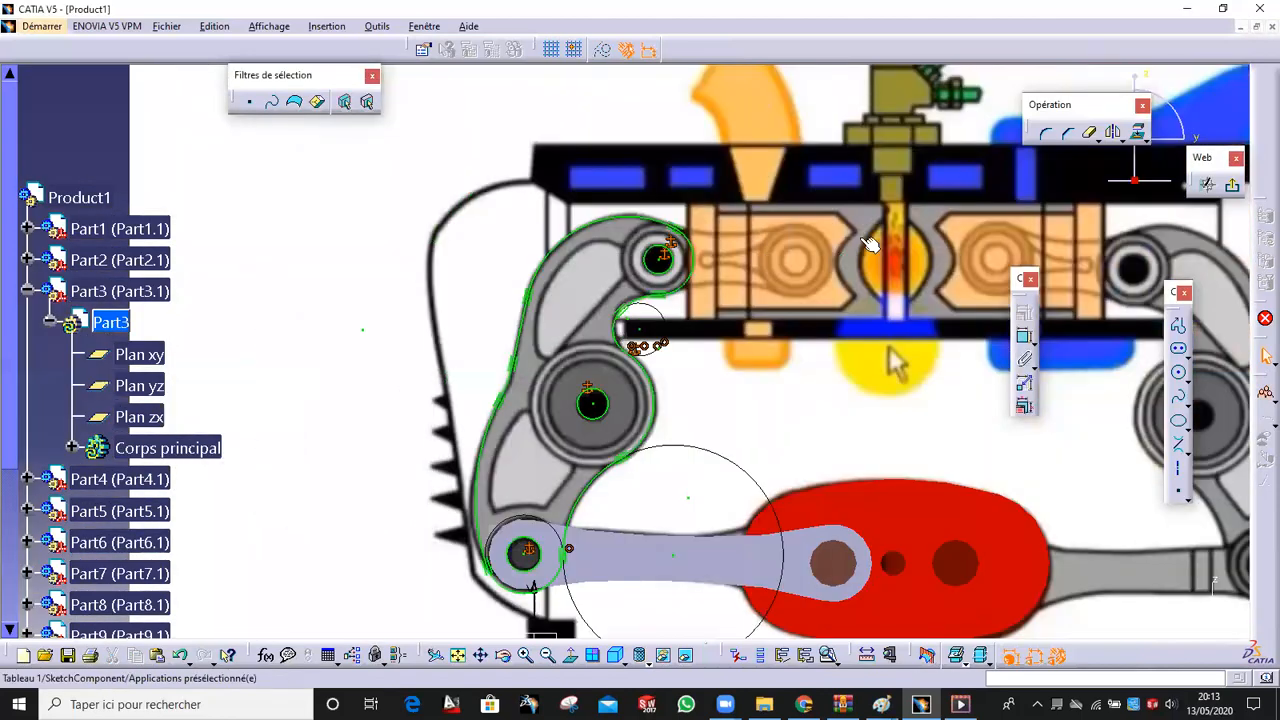
# Exit the sketch and extrude the rocker outline up to a selected limit instead of a fixed length
pyautogui.click(1226, 186)
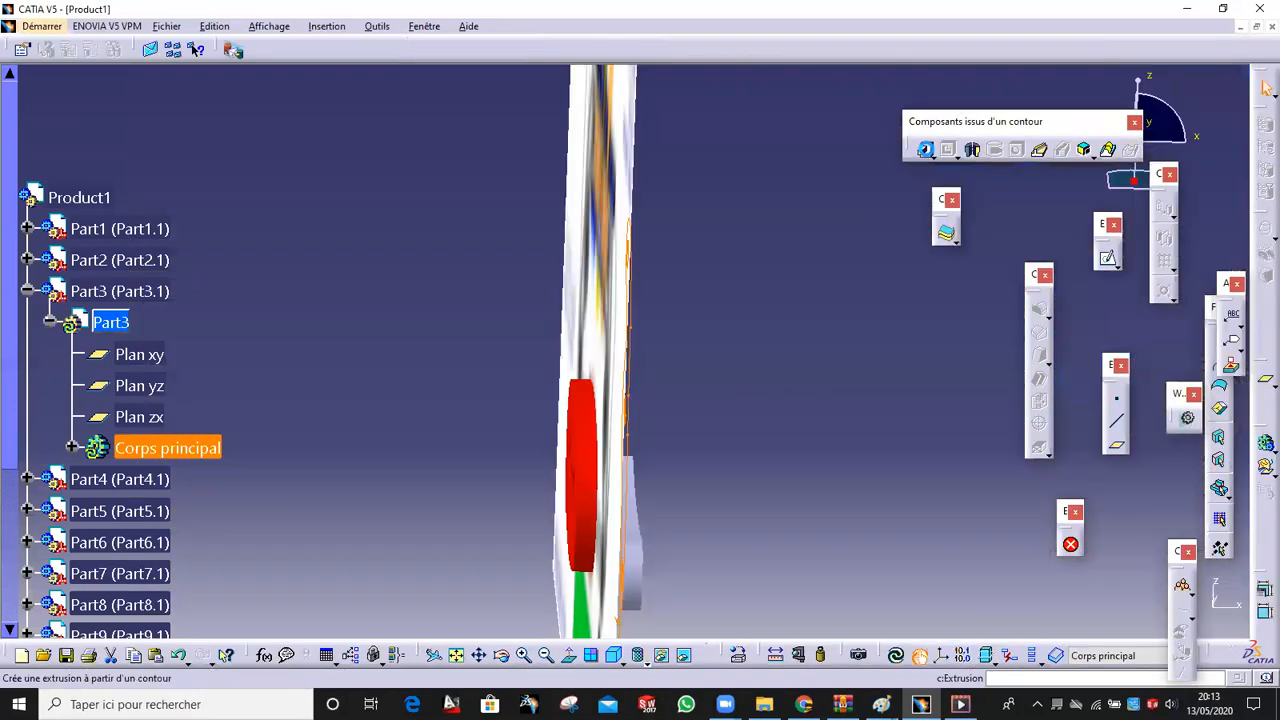
pyautogui.click(925, 149)
pyautogui.moveTo(730, 418)
pyautogui.mouseDown(button='middle')
pyautogui.moveTo(455, 417)
pyautogui.moveTo(677, 408)
pyautogui.moveTo(604, 474)
pyautogui.mouseUp(button='middle')
pyautogui.moveTo(679, 539); pyautogui.dragTo(780, 530, button='middle')
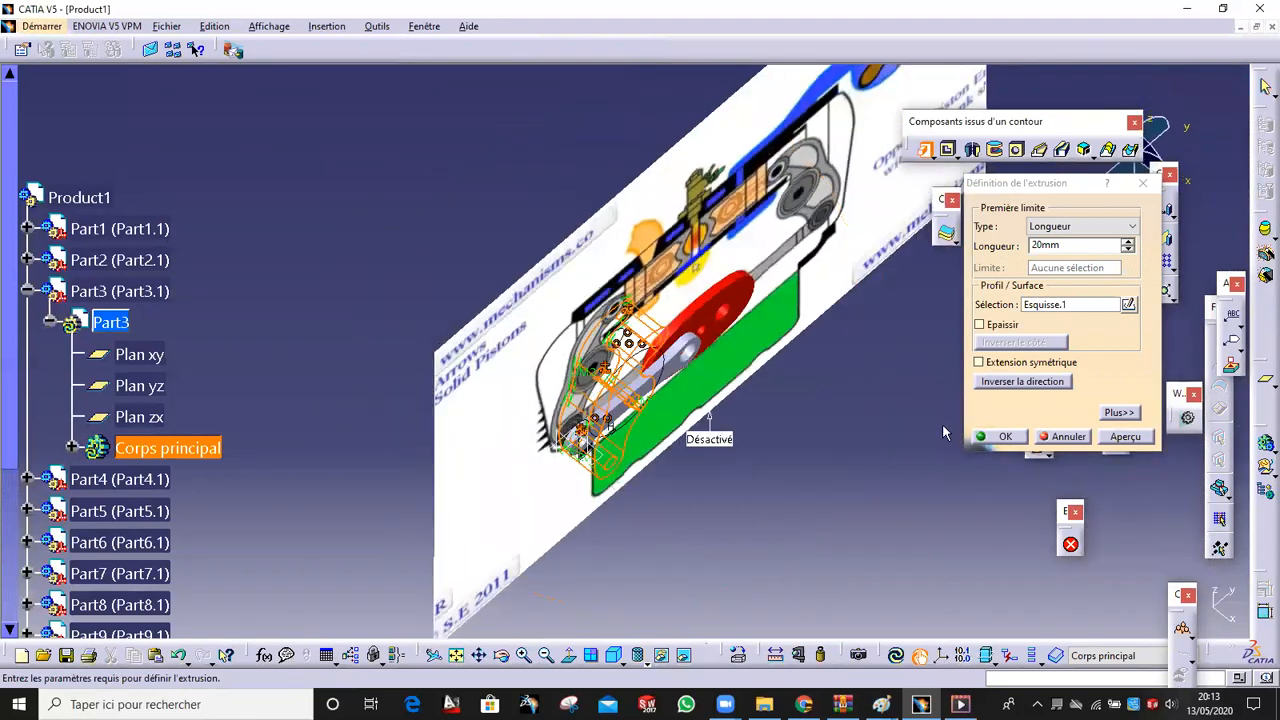
pyautogui.click(1096, 227)
pyautogui.click(1098, 278)
pyautogui.moveTo(594, 446); pyautogui.dragTo(503, 440, button='middle')
pyautogui.click(486, 291)
pyautogui.moveTo(629, 399); pyautogui.dragTo(190, 314, button='middle')
pyautogui.click(1014, 437)
# Make Part4's main body the working object and start a sketch on the rocker arm's front face
pyautogui.moveTo(907, 468); pyautogui.dragTo(697, 300, button='middle')
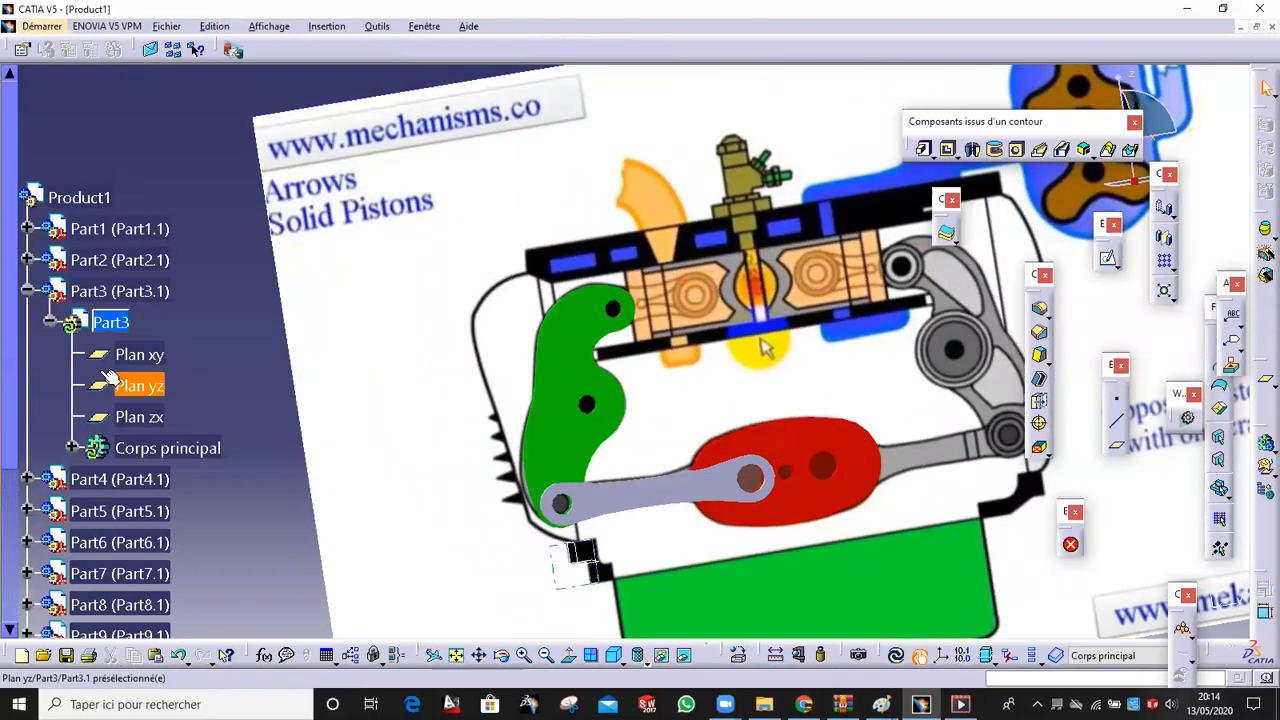
pyautogui.click(27, 291)
pyautogui.click(27, 322)
pyautogui.click(49, 354)
pyautogui.click(161, 479)
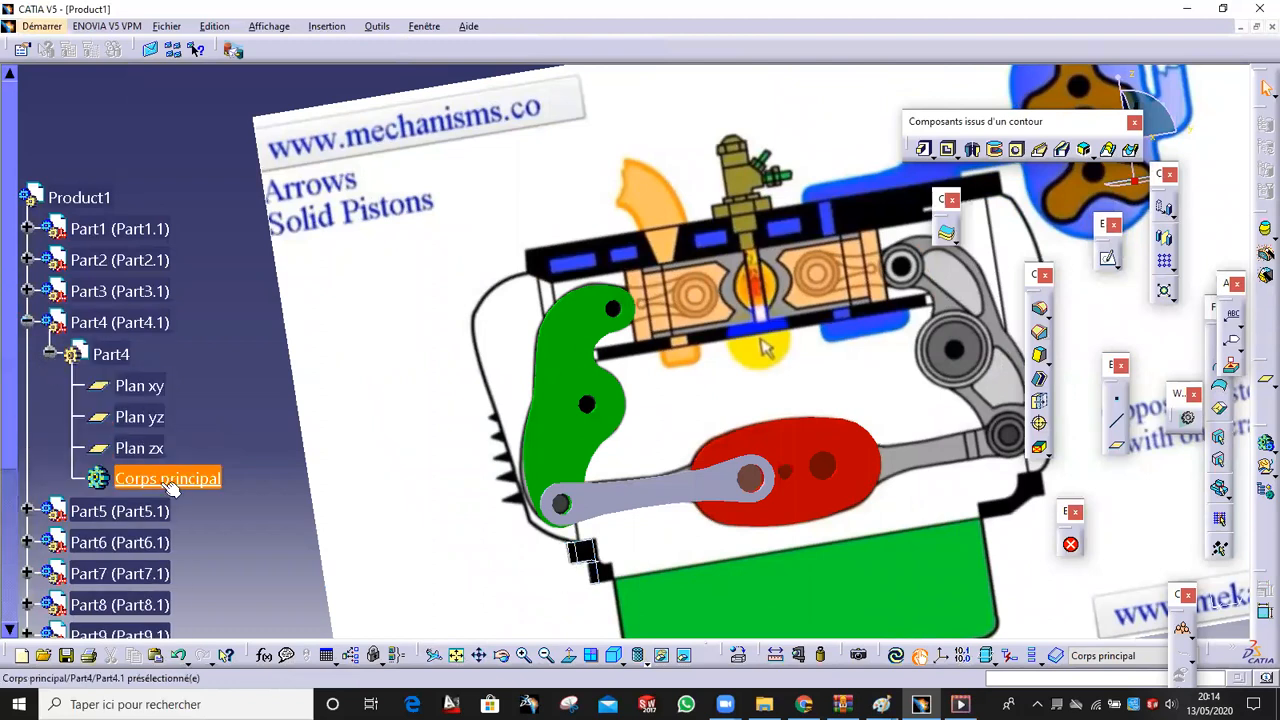
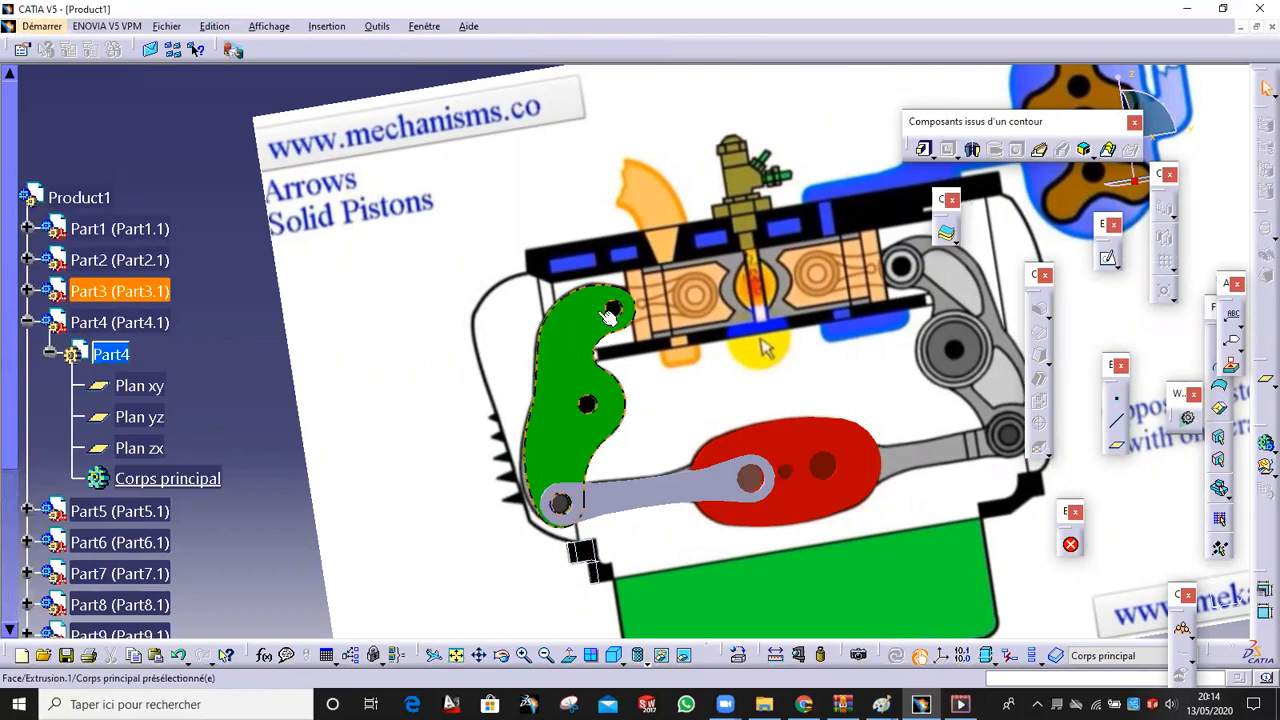
pyautogui.click(1108, 257)
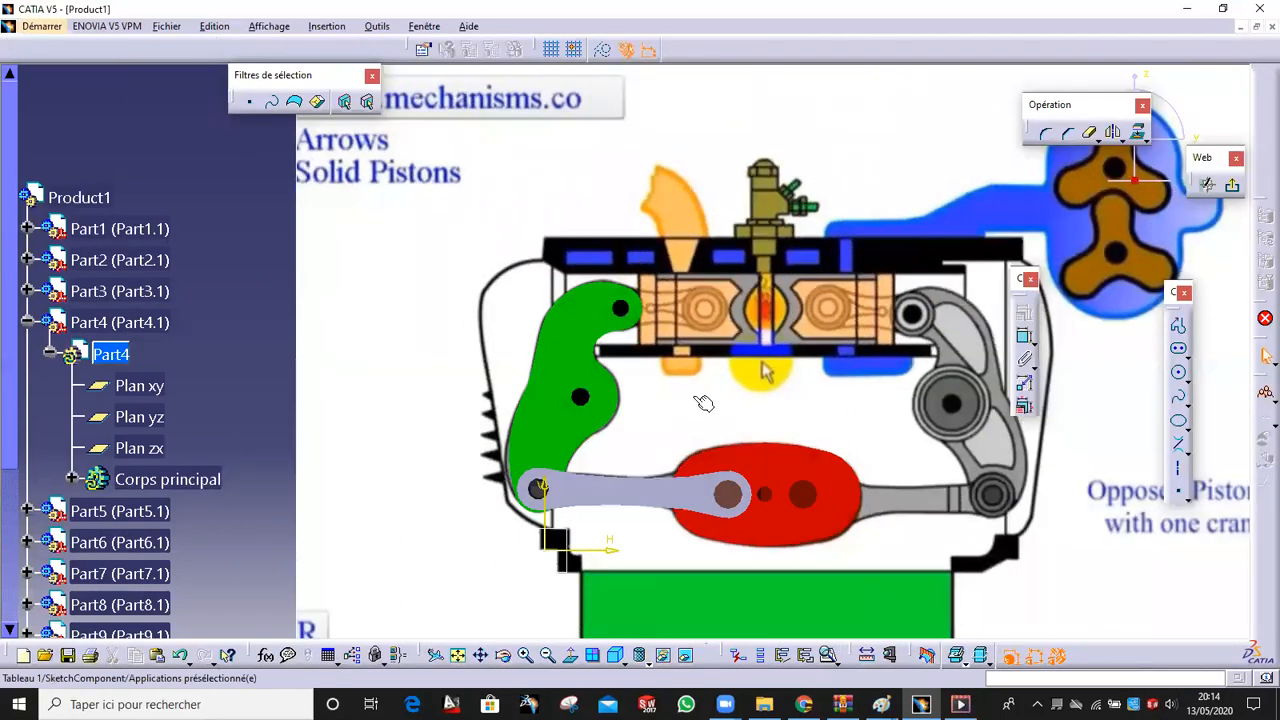
# Project the edge of the rocker's upper pin hole into the Part4 sketch
pyautogui.moveTo(685, 353); pyautogui.dragTo(680, 266, button='middle')
pyautogui.moveTo(685, 405)
pyautogui.mouseDown(button='middle')
pyautogui.moveTo(694, 483)
pyautogui.moveTo(656, 396)
pyautogui.mouseUp(button='middle')
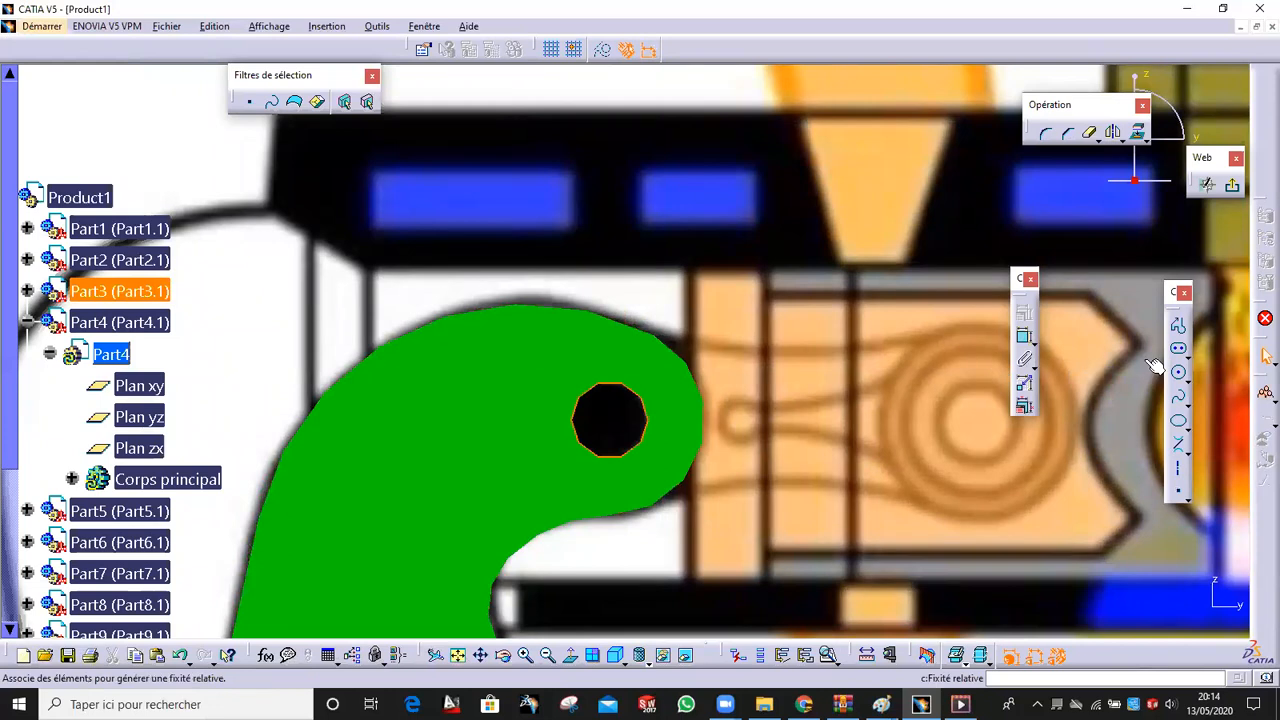
pyautogui.click(1140, 133)
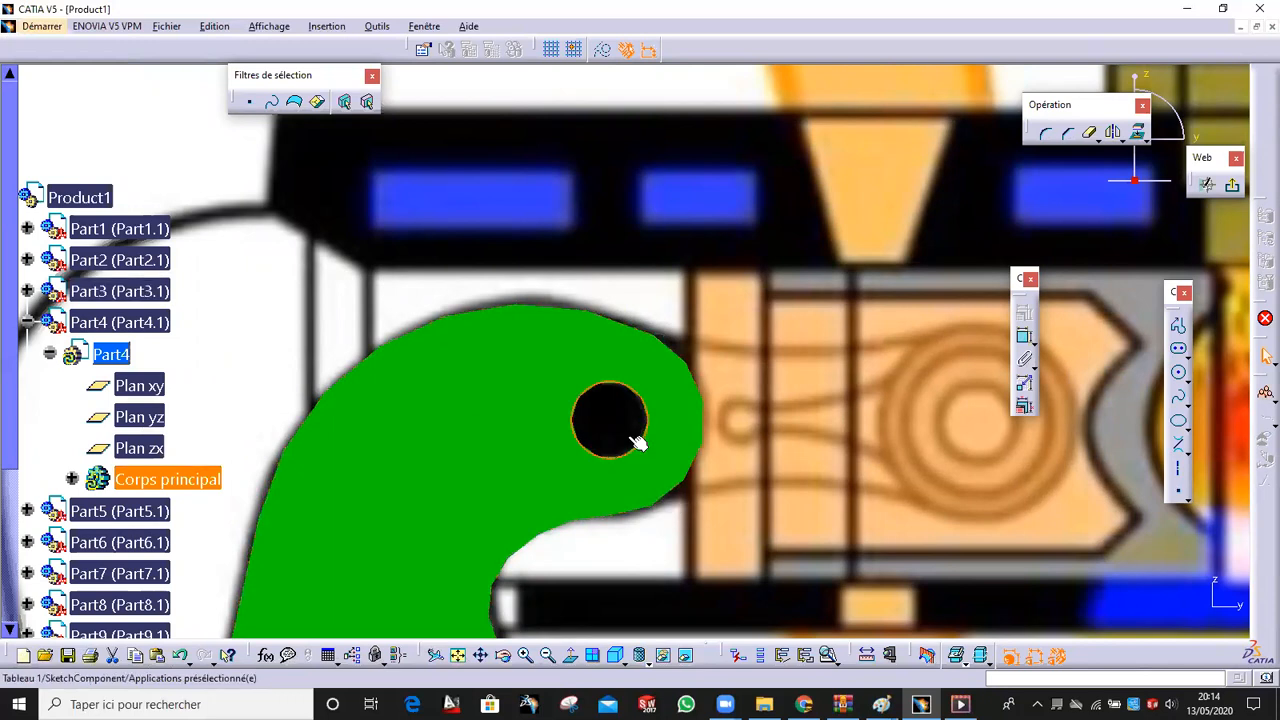
# Draw two concentric circles on the left piston's pin and a matching outer circle around the rocker's upper pin hole
pyautogui.moveTo(849, 447); pyautogui.dragTo(640, 455, button='middle')
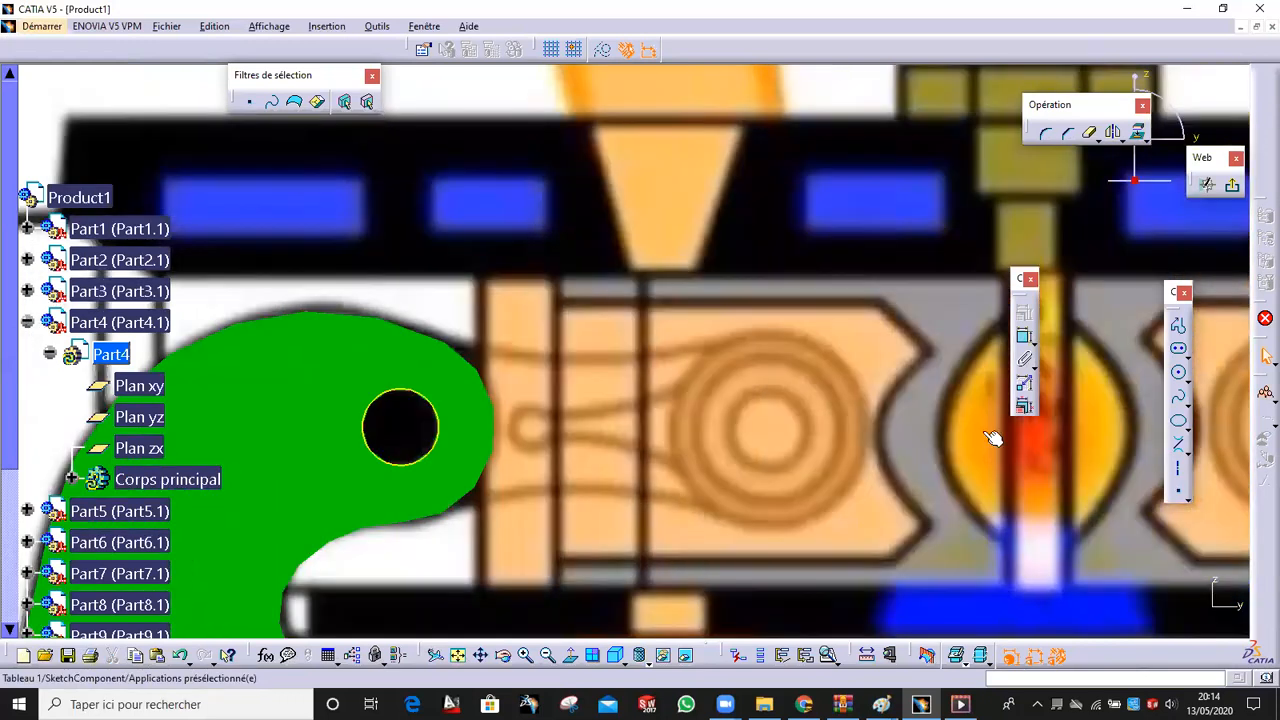
pyautogui.click(1178, 370)
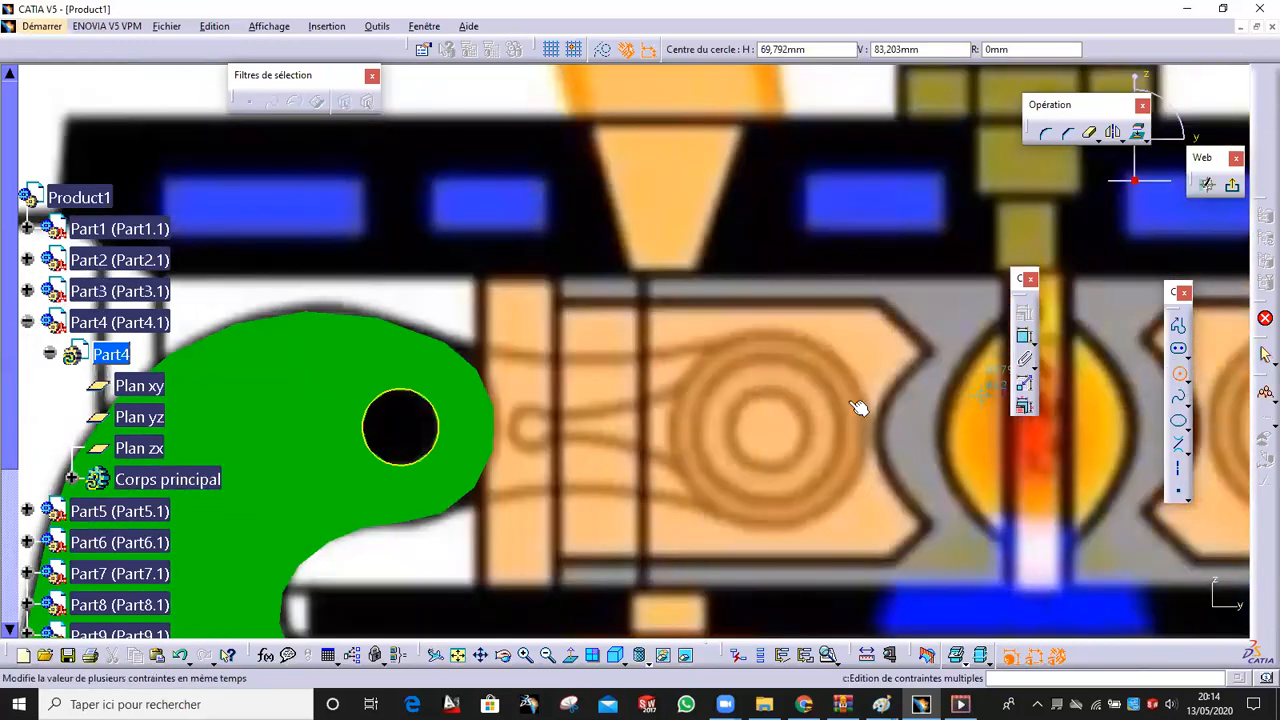
pyautogui.click(771, 429)
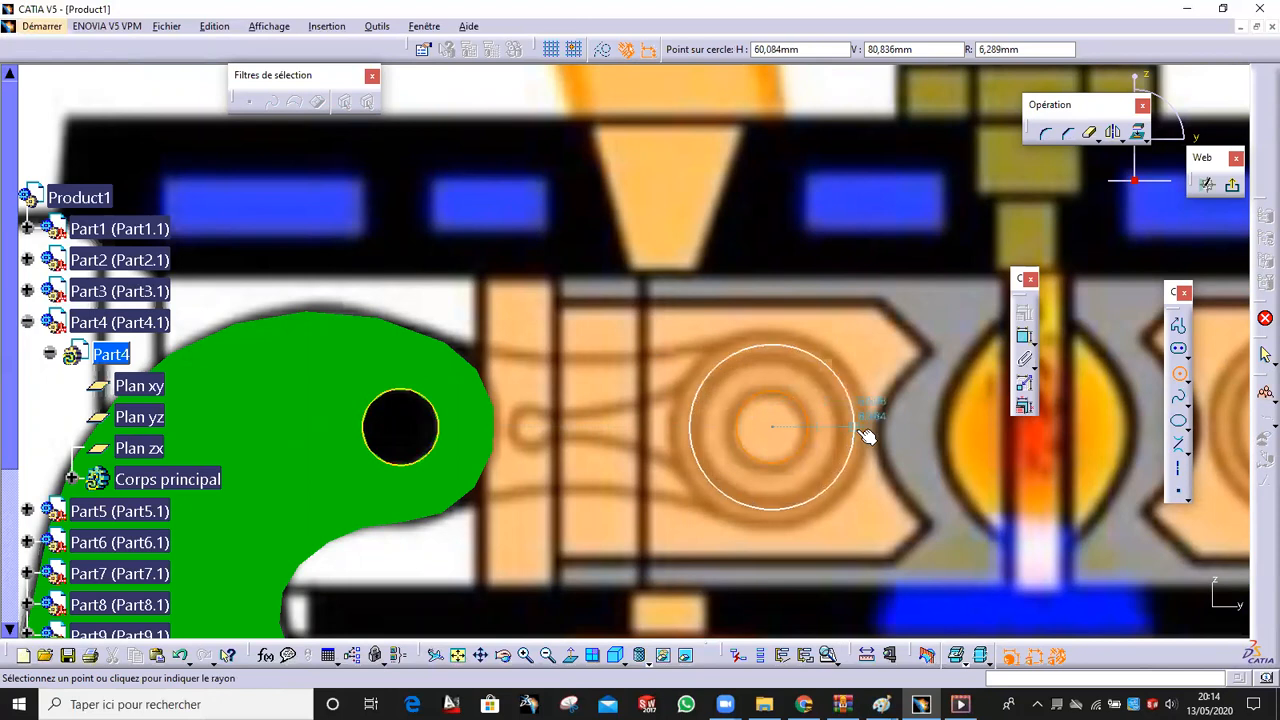
pyautogui.click(843, 430)
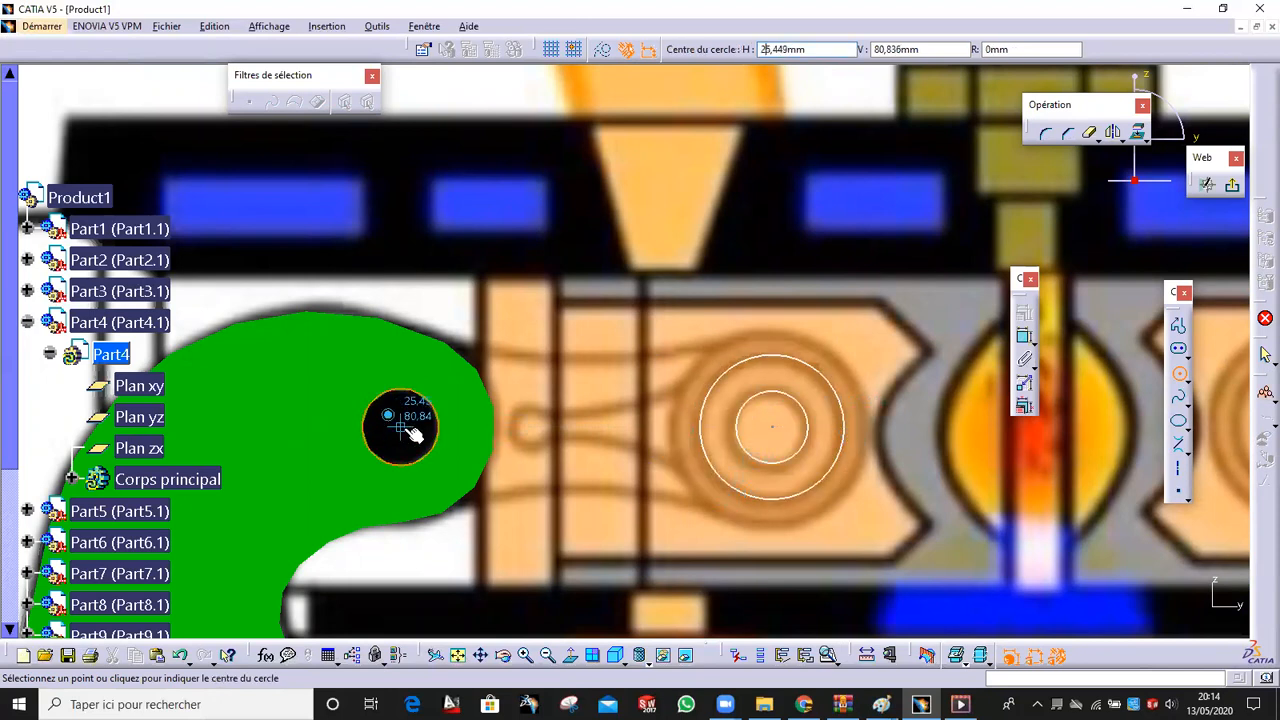
pyautogui.click(482, 447)
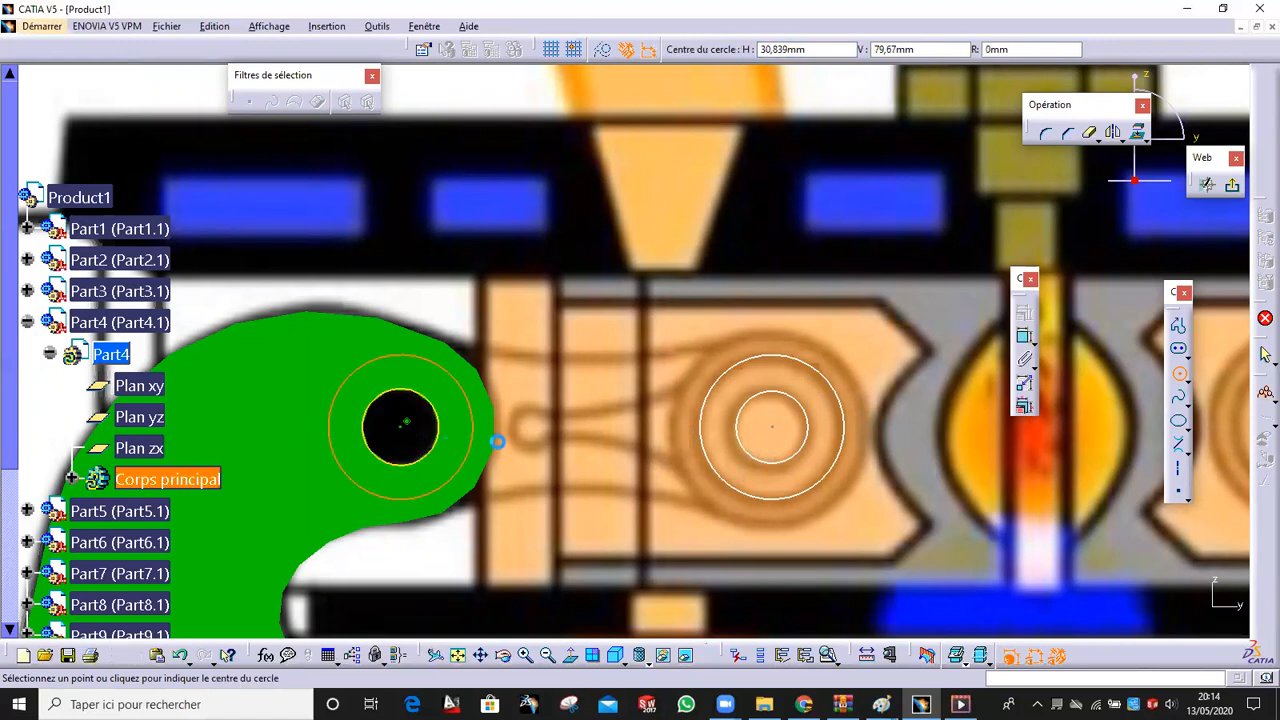
pyautogui.moveTo(772, 427); pyautogui.dragTo(768, 430)
# Apply a fixed constraint to the outer circle on the piston pin and the one around the rocker hole
pyautogui.click(782, 377)
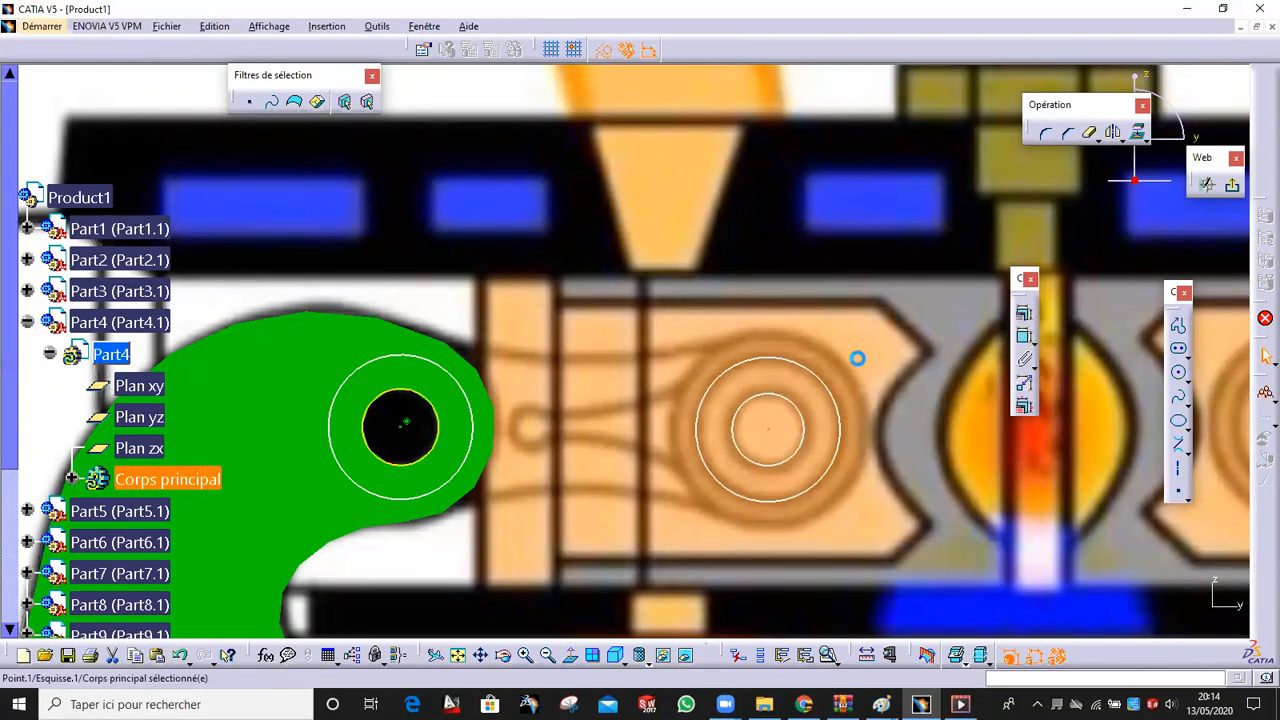
pyautogui.click(1024, 312)
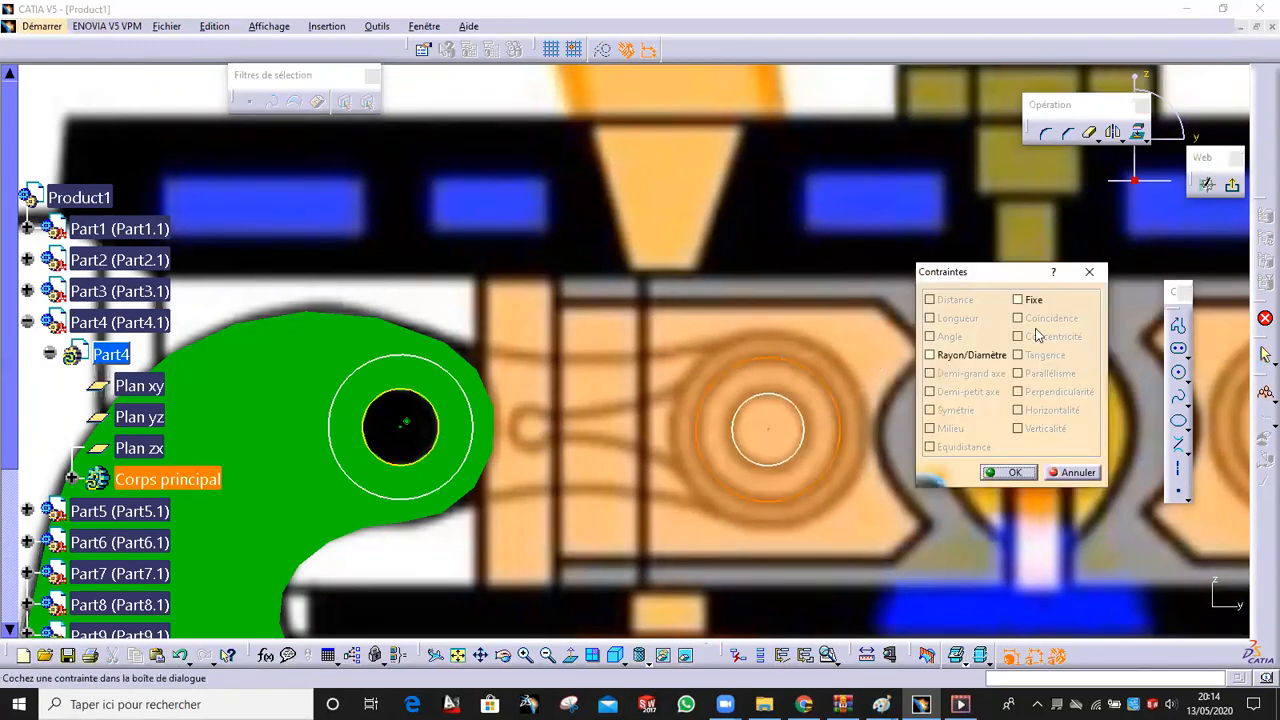
pyautogui.click(1032, 300)
pyautogui.click(1013, 473)
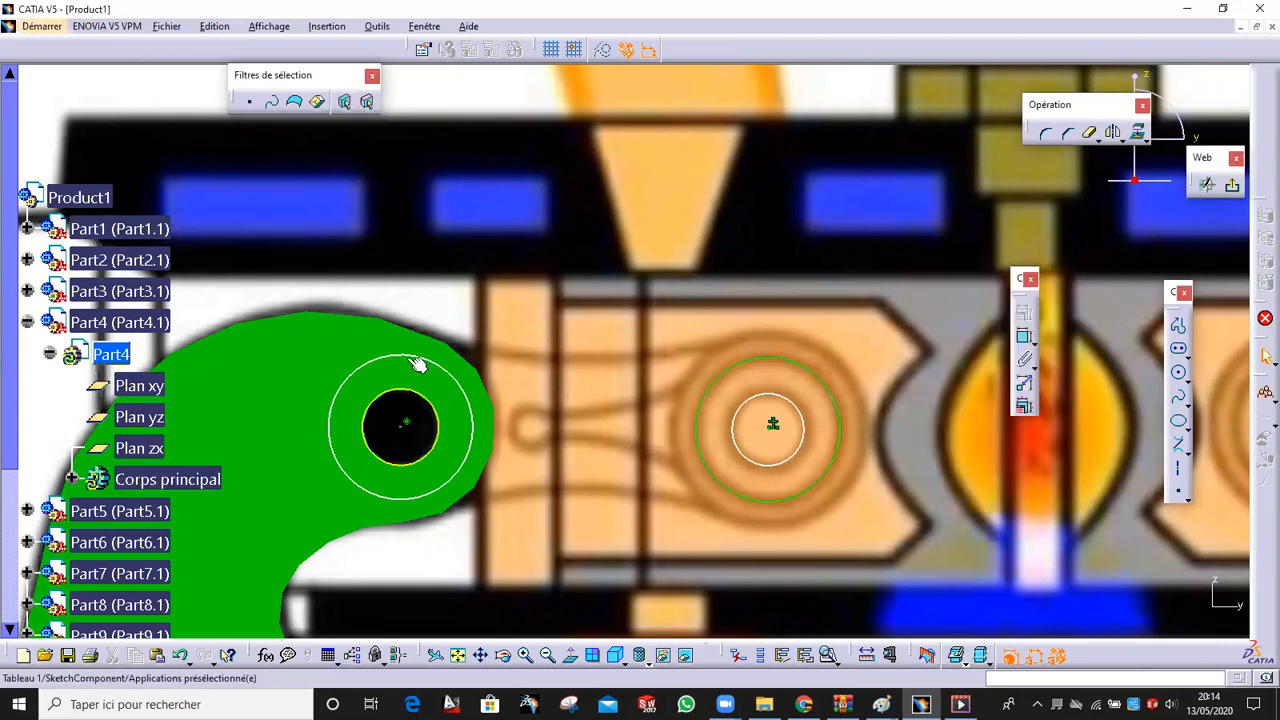
pyautogui.click(1022, 316)
pyautogui.click(1032, 300)
pyautogui.click(1013, 470)
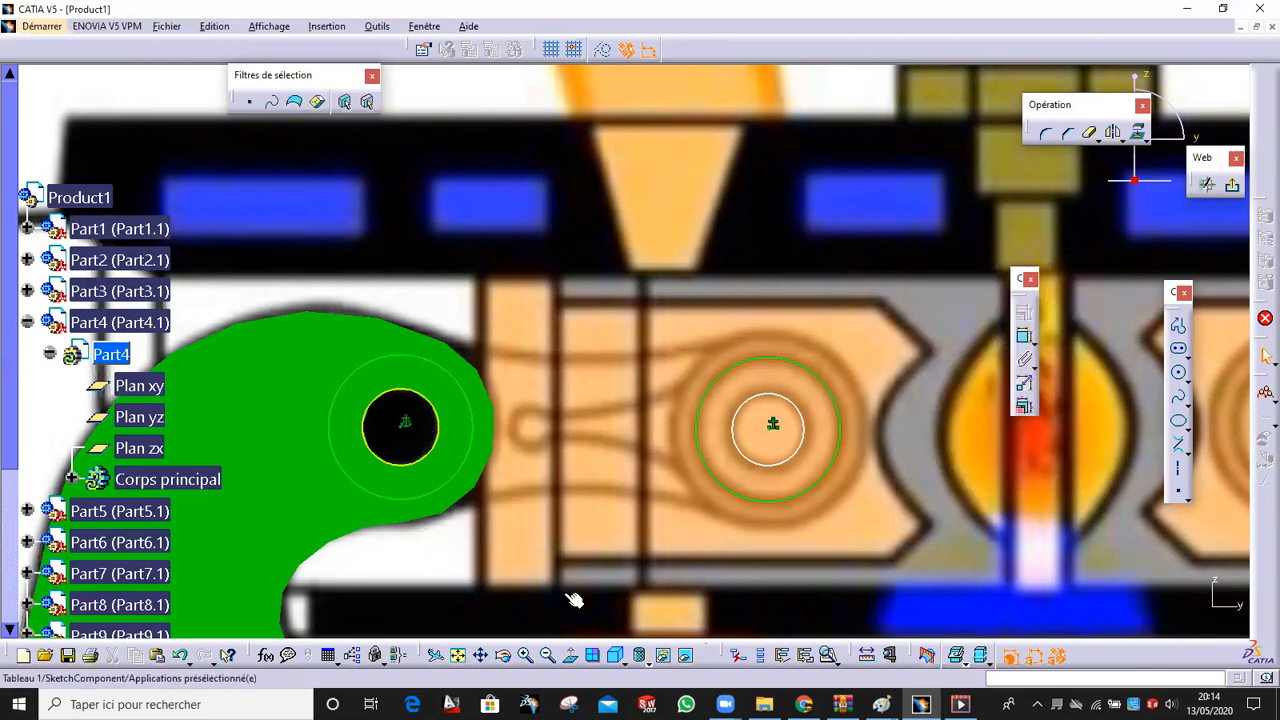
# Draw an axis line between the rocker hole and piston pin centres and constrain its end coincident with the hole centre
pyautogui.moveTo(534, 434)
pyautogui.keyDown('ctrl'); pyautogui.mouseDown(button='middle')
pyautogui.moveTo(529, 450)
pyautogui.moveTo(562, 467)
pyautogui.mouseUp(button='middle'); pyautogui.keyUp('ctrl')
pyautogui.moveTo(562, 403)
pyautogui.keyDown('ctrl'); pyautogui.mouseDown(button='middle')
pyautogui.moveTo(563, 368)
pyautogui.moveTo(686, 390)
pyautogui.mouseUp(button='middle'); pyautogui.keyUp('ctrl')
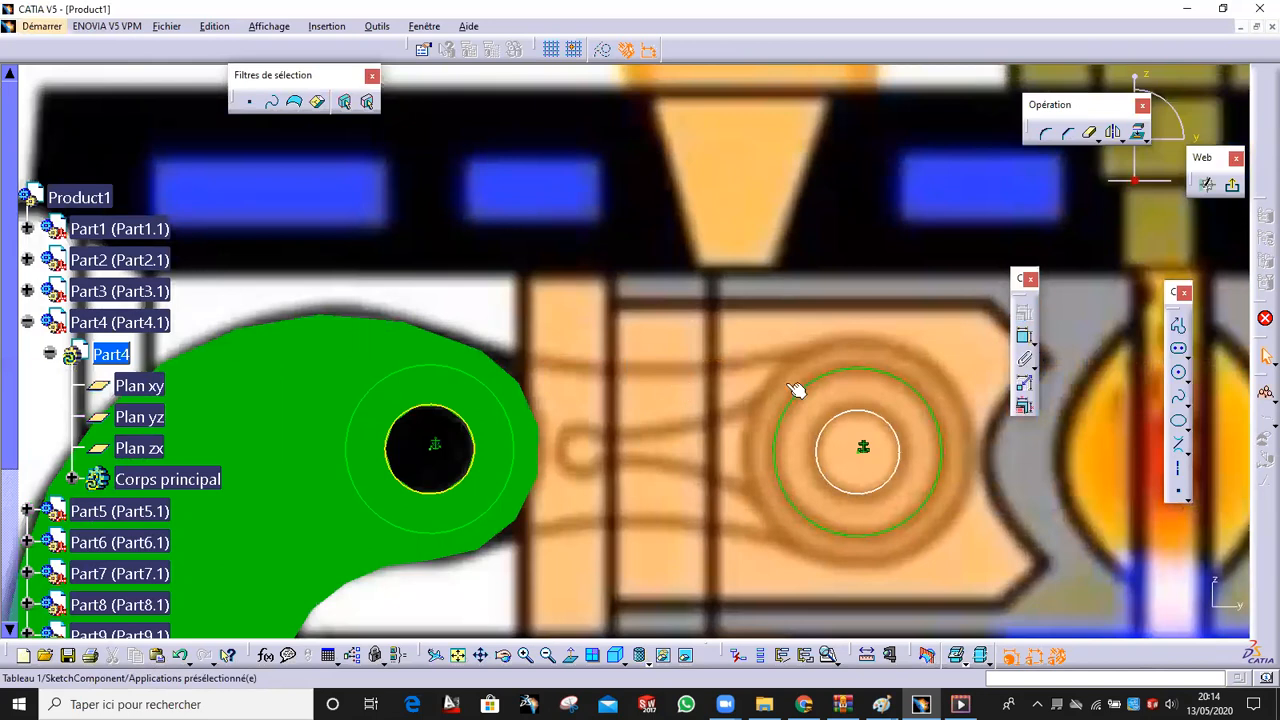
pyautogui.click(1178, 466)
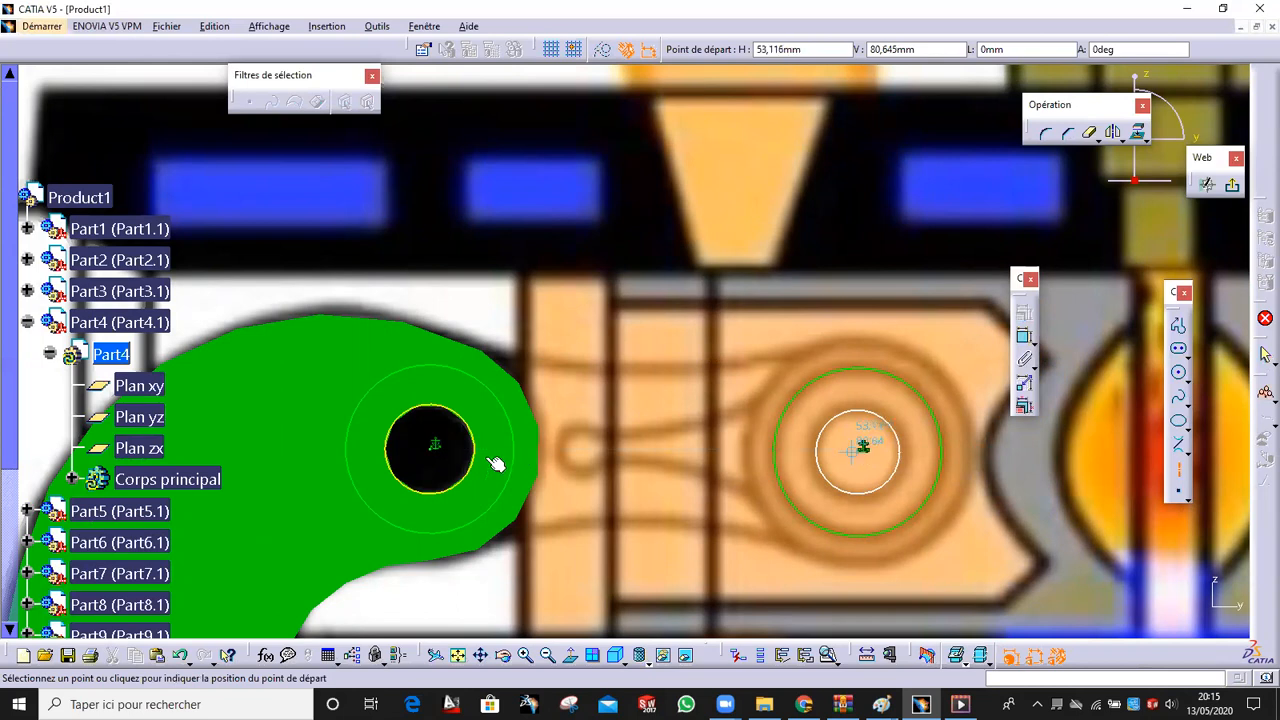
pyautogui.click(433, 453)
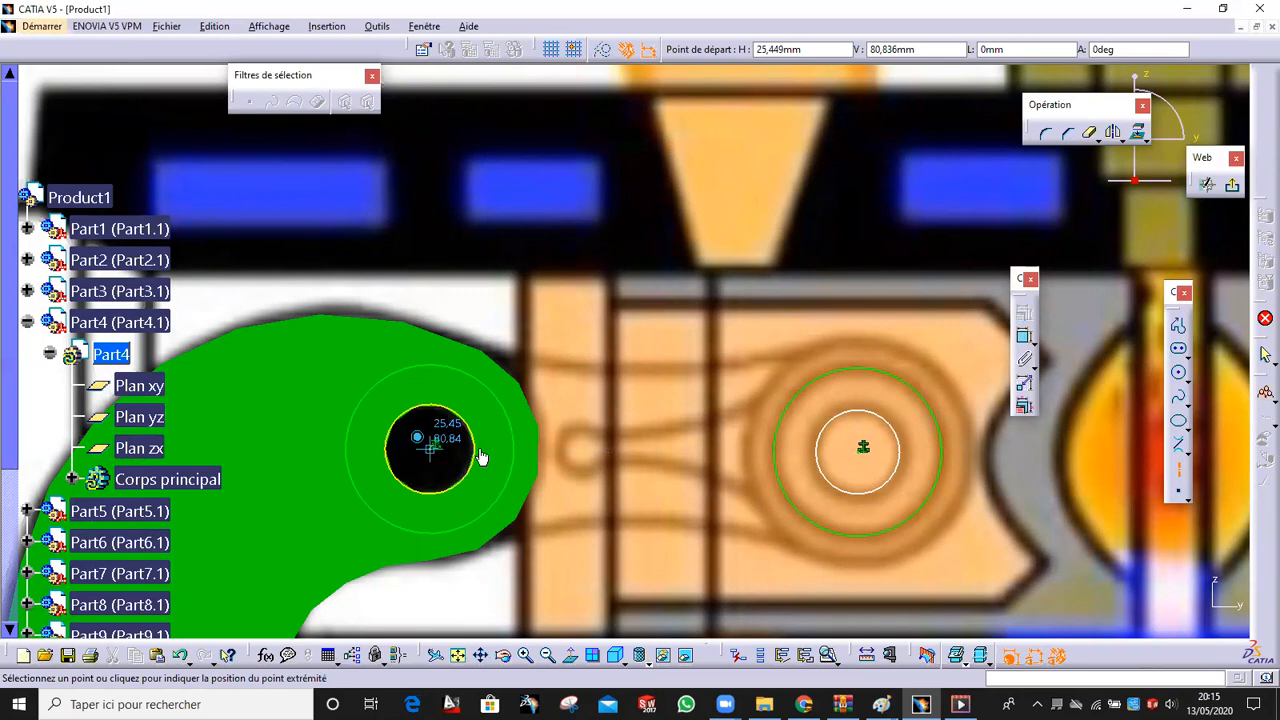
pyautogui.click(866, 452)
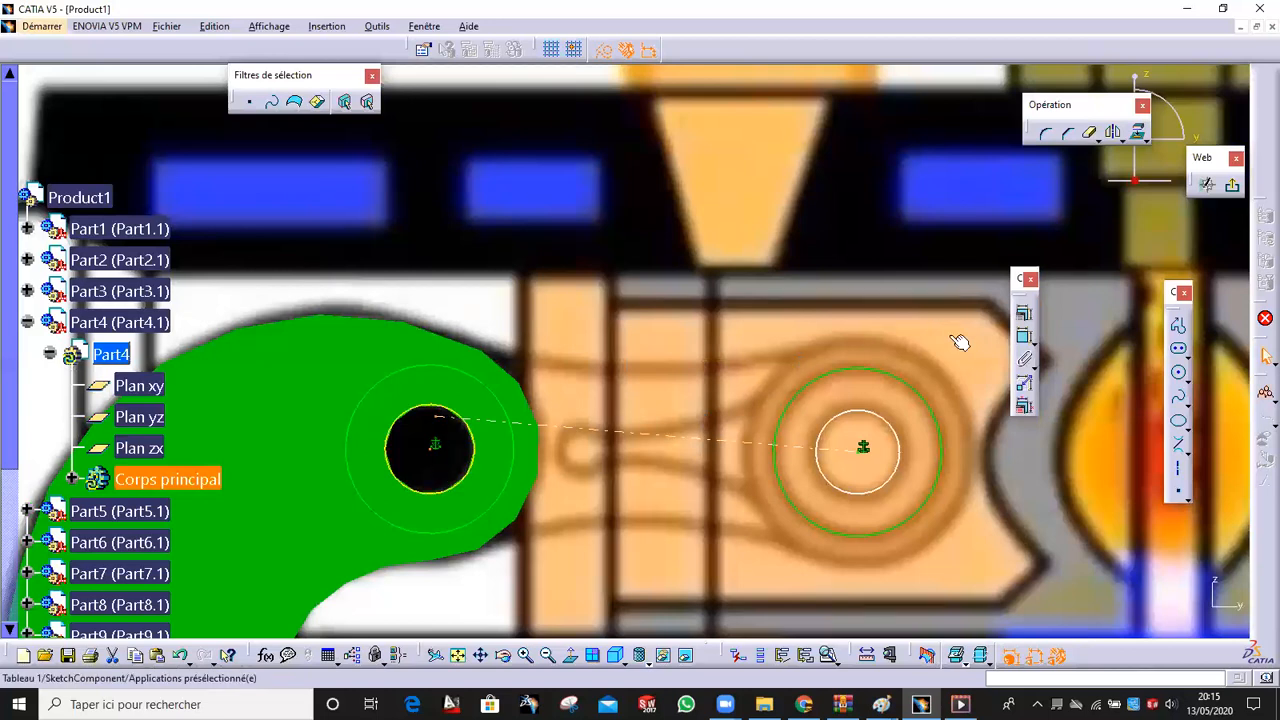
pyautogui.click(1023, 315)
pyautogui.click(1018, 318)
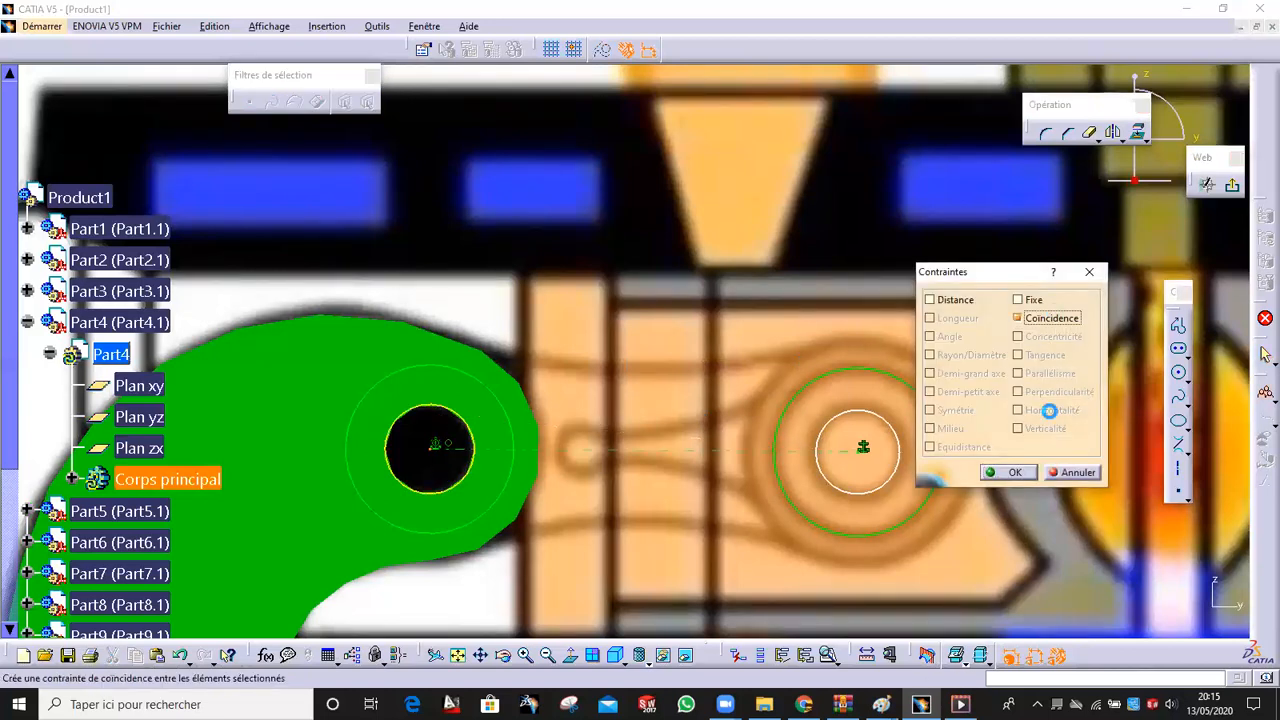
pyautogui.click(1022, 472)
# Draw a circle of about 40 mm radius centred above the link so its lower arc follows the link's upper edge
pyautogui.moveTo(666, 303); pyautogui.dragTo(697, 357, button='middle')
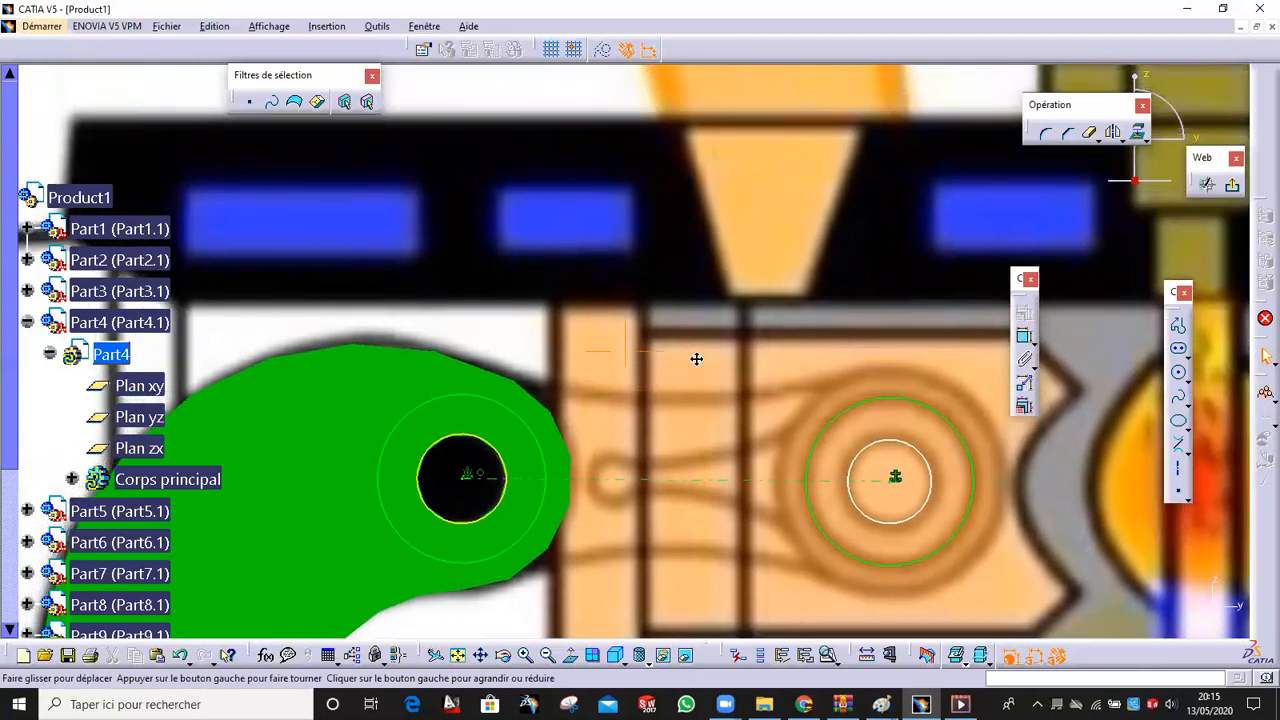
pyautogui.click(1178, 372)
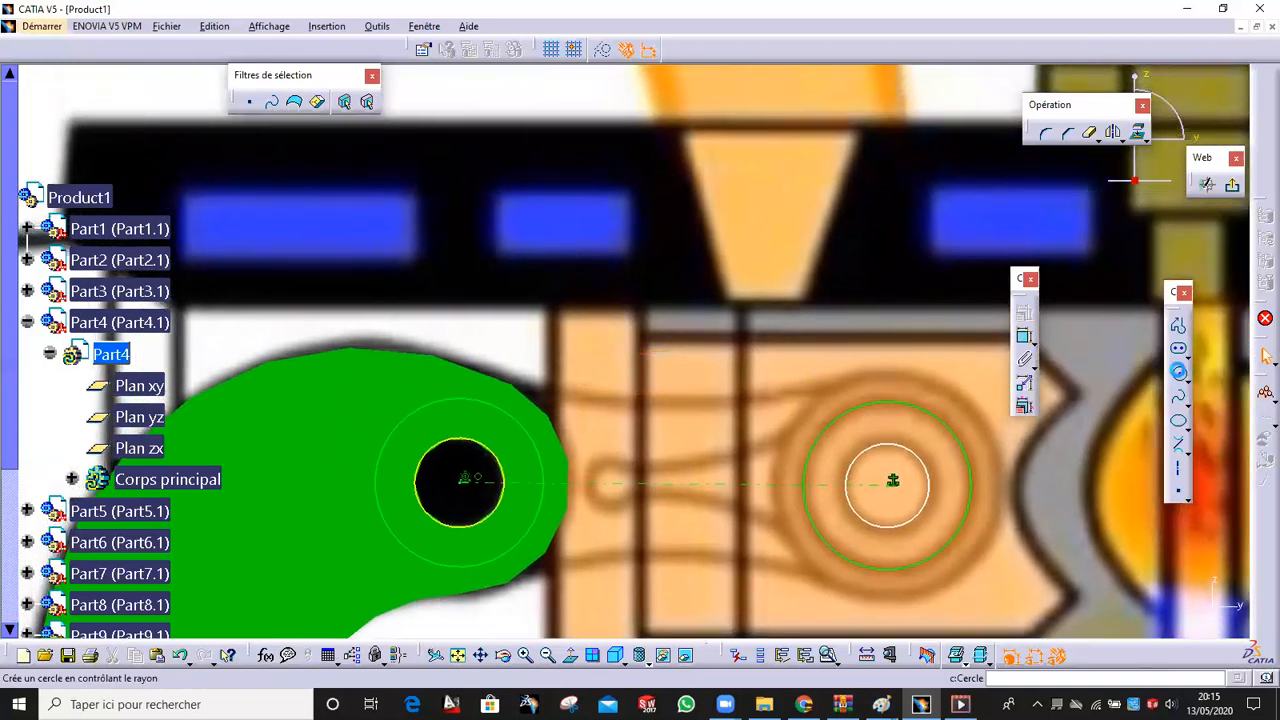
pyautogui.scroll(-3, 651, 273)
pyautogui.click(652, 90)
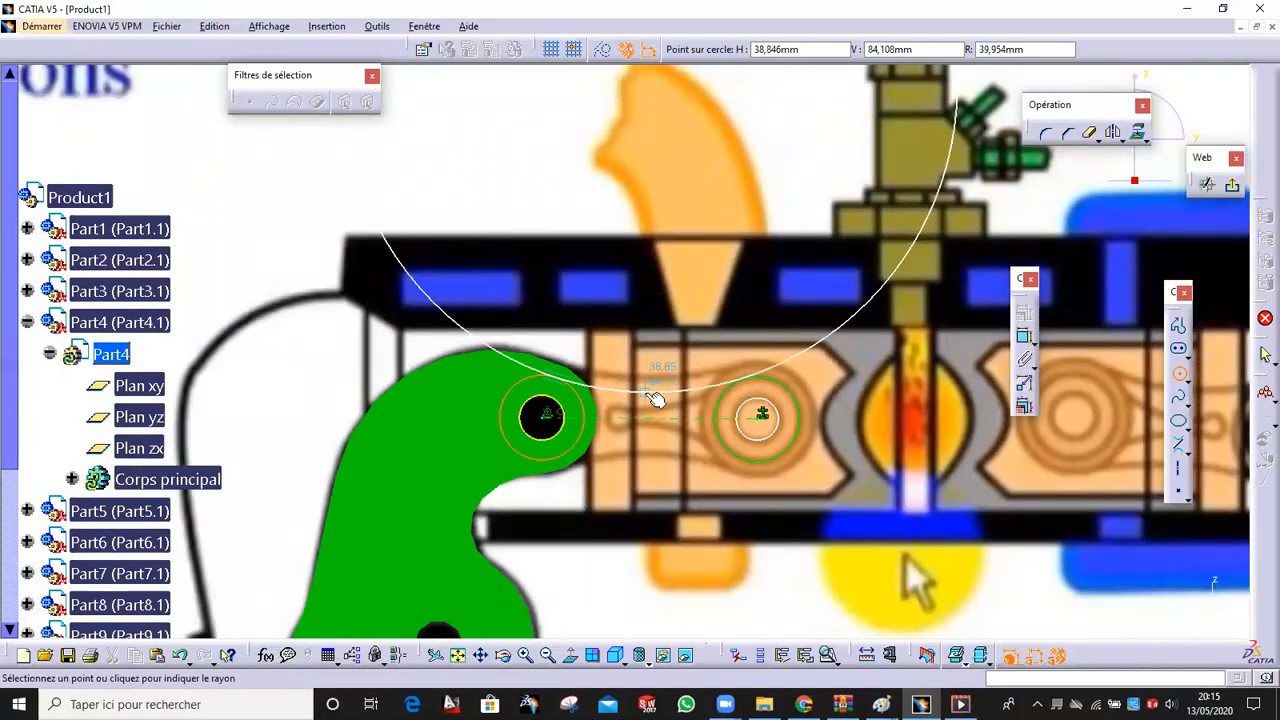
pyautogui.click(641, 395)
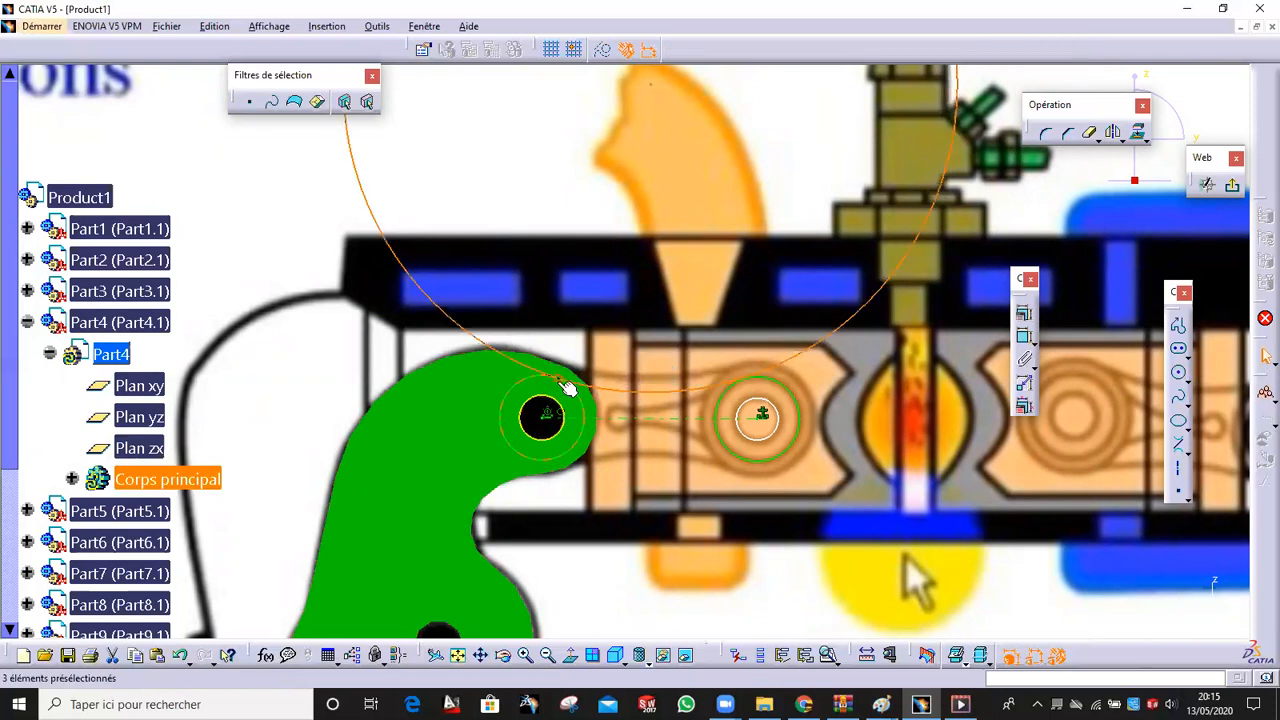
# Make the large circle tangent to the outer circle on the piston pin
pyautogui.scroll(3, 626, 347)
pyautogui.moveTo(950, 380); pyautogui.dragTo(643, 367, button='middle')
pyautogui.click(712, 385)
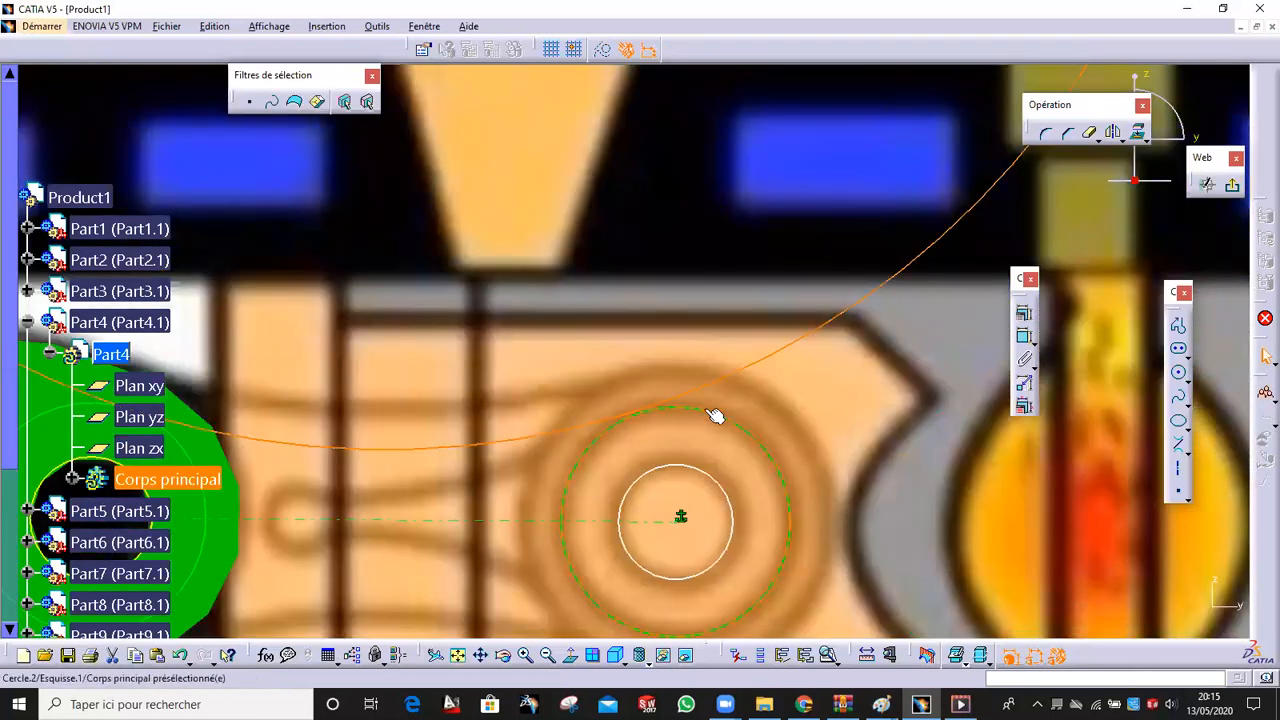
pyautogui.click(1023, 312)
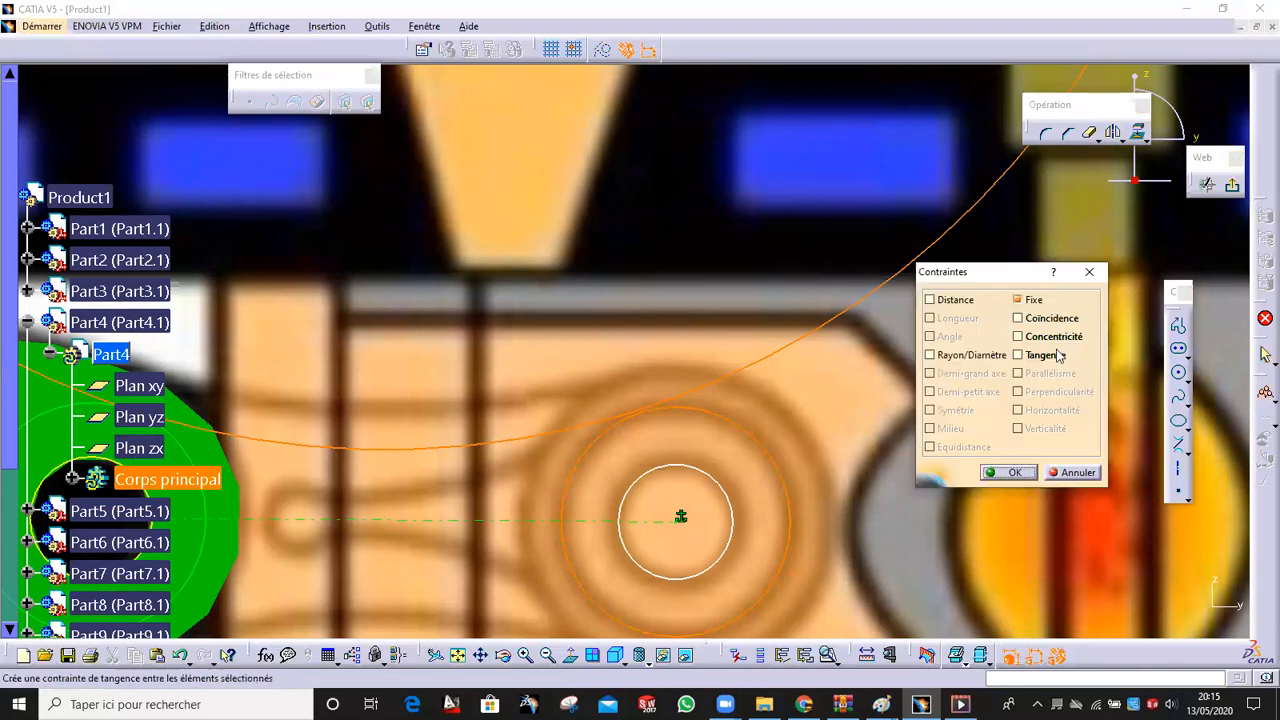
pyautogui.click(1014, 472)
# Trim the large circle to the arc between the two outer pin circles
pyautogui.moveTo(518, 342)
pyautogui.keyDown('ctrl'); pyautogui.mouseDown(button='middle')
pyautogui.moveTo(510, 385)
pyautogui.moveTo(623, 432)
pyautogui.mouseUp(button='middle'); pyautogui.keyUp('ctrl')
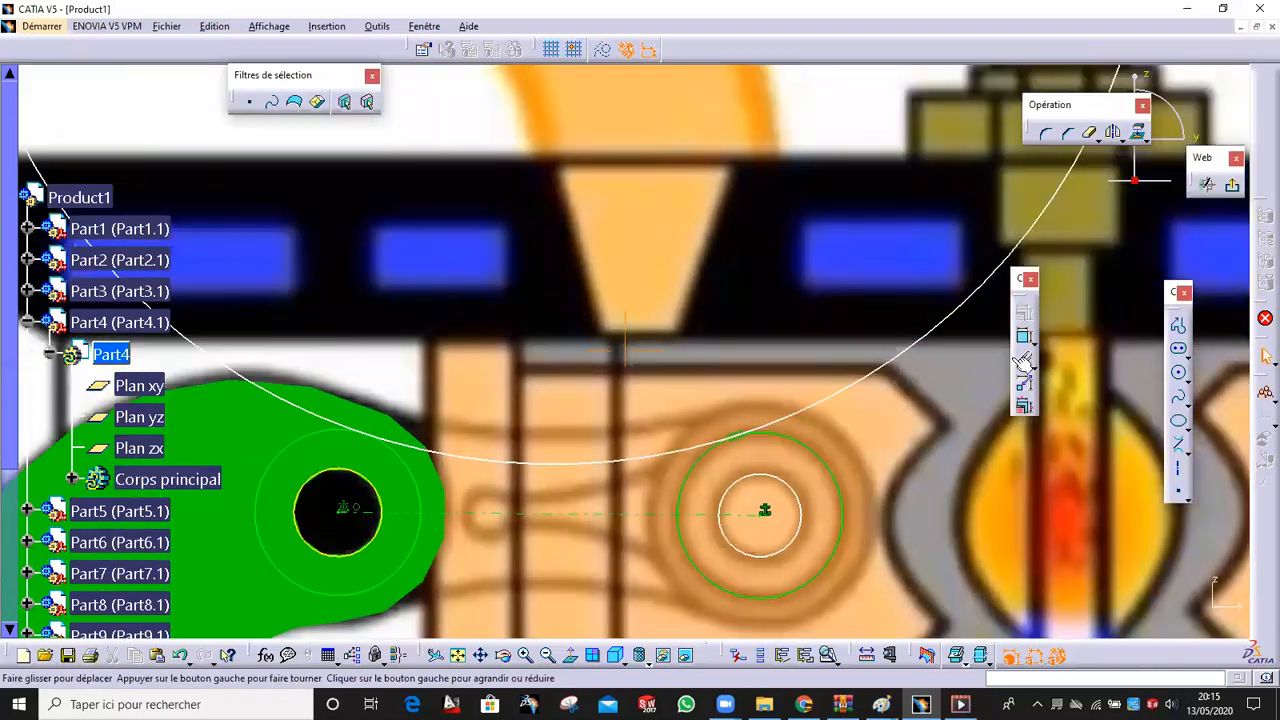
pyautogui.click(1089, 132)
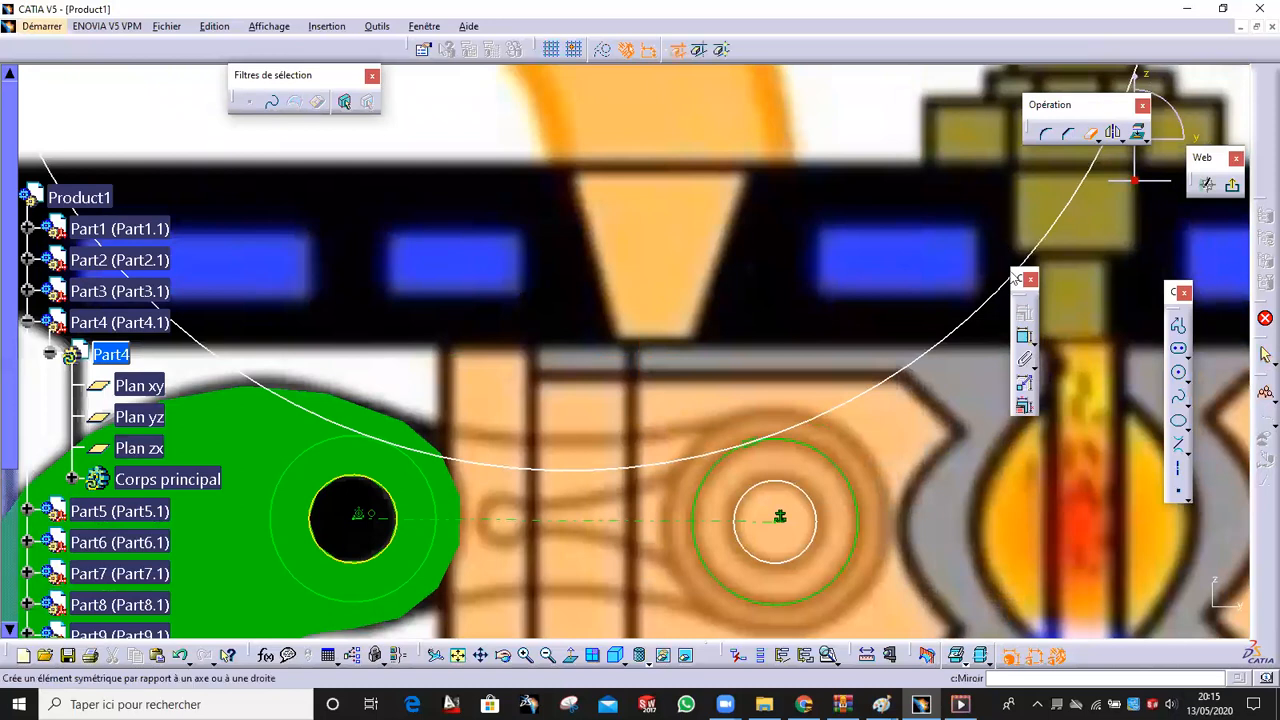
pyautogui.click(1003, 297)
pyautogui.keyDown('ctrl'); pyautogui.moveTo(740, 249); pyautogui.dragTo(837, 248, button='middle'); pyautogui.keyUp('ctrl')
pyautogui.write('²²')
# Mirror the link's upper arc about the axis line
pyautogui.click(705, 382)
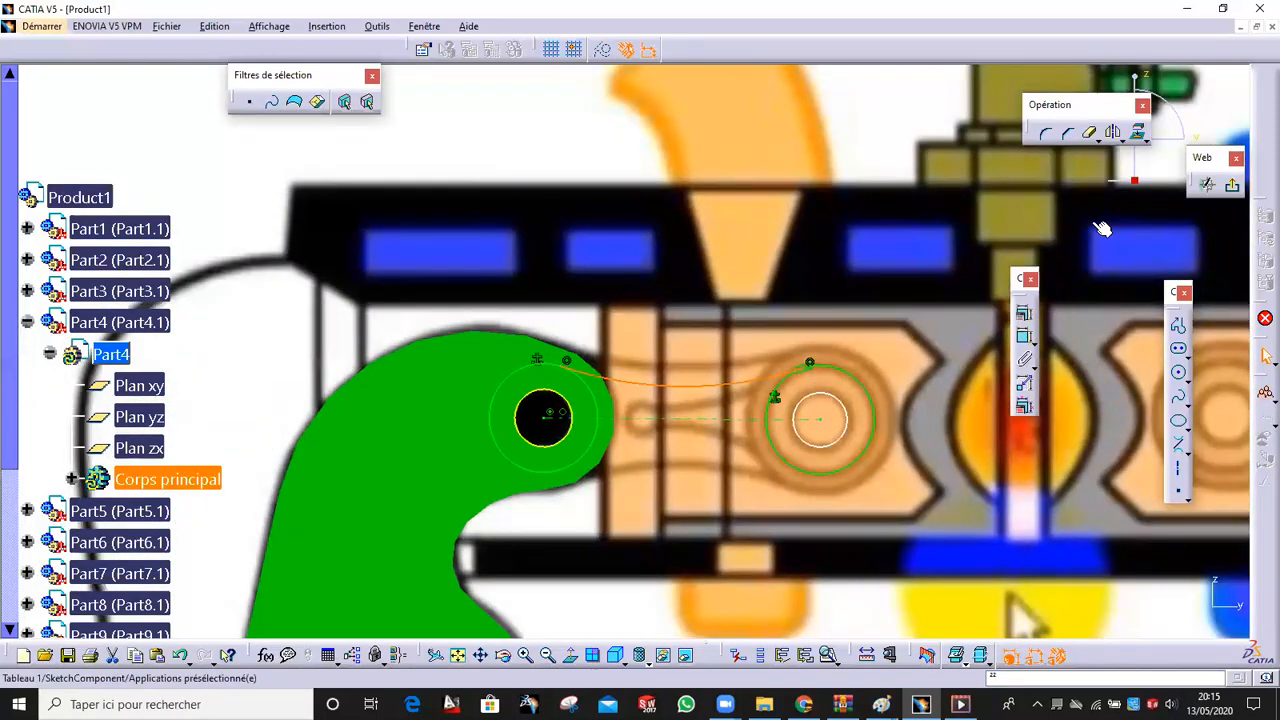
pyautogui.click(1113, 132)
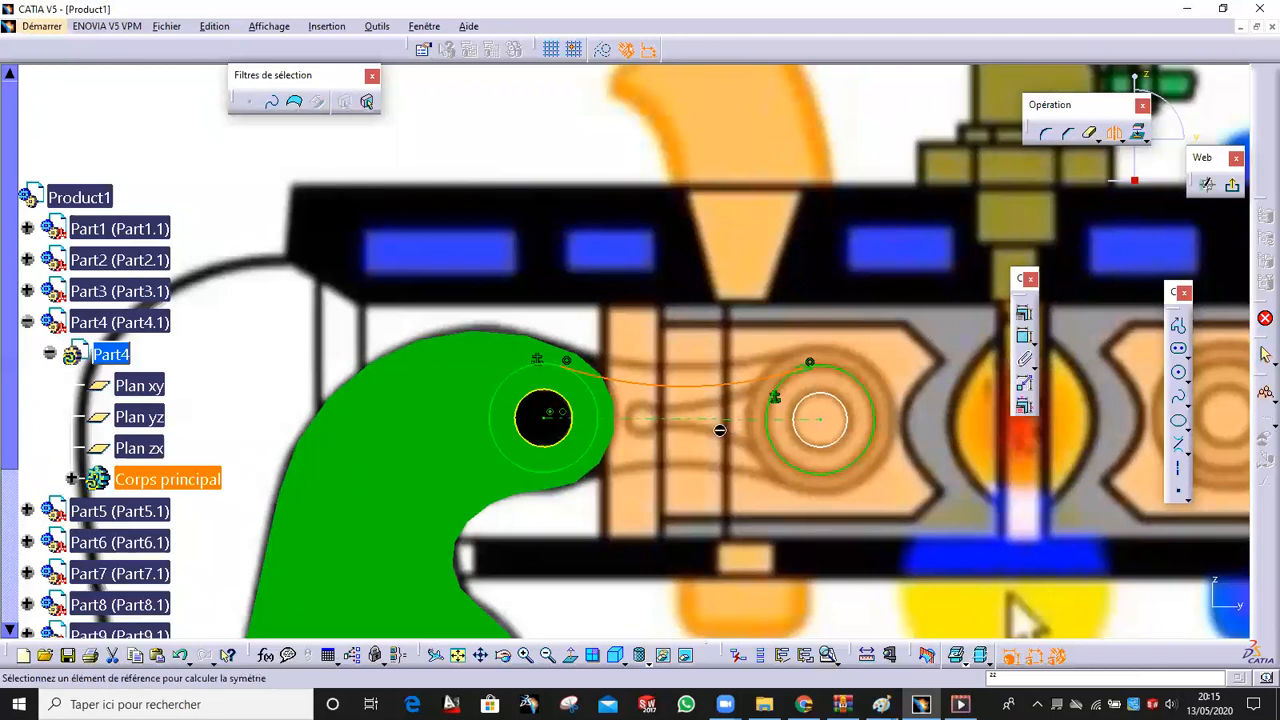
pyautogui.click(718, 422)
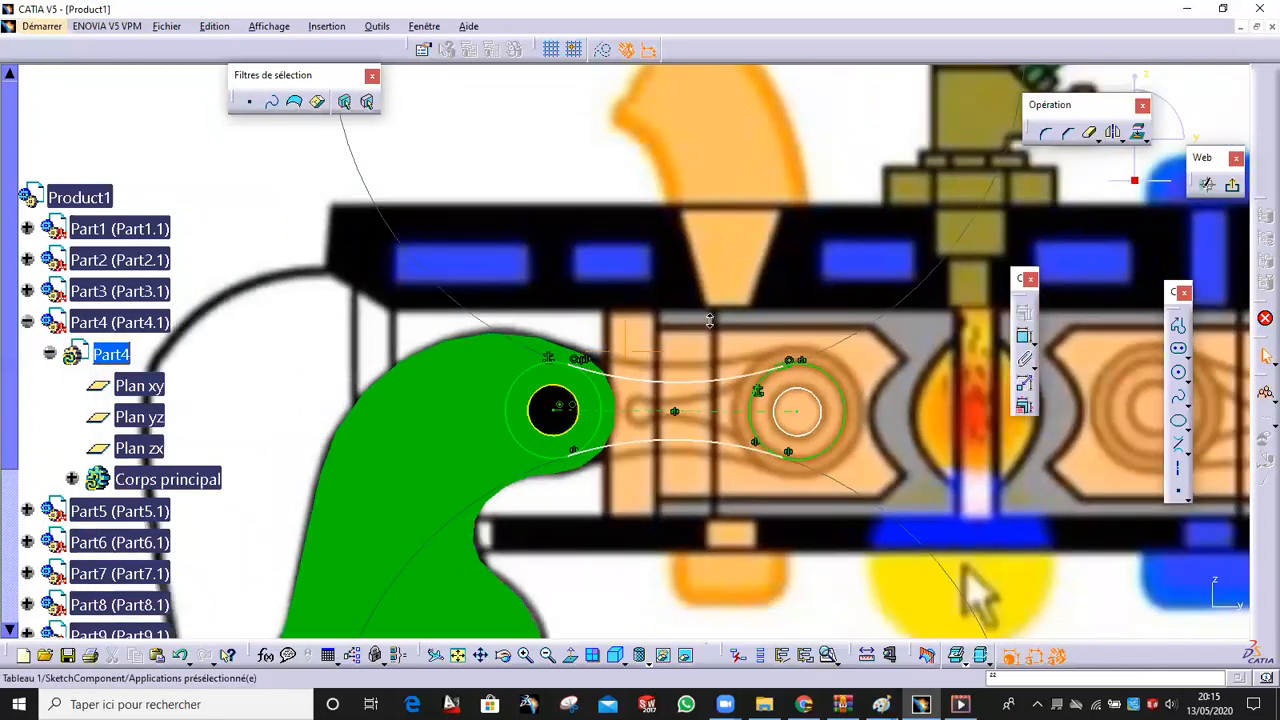
# Trim away the inner portions of both outer pin circles between the two arcs to form the link outline
pyautogui.click(1088, 138)
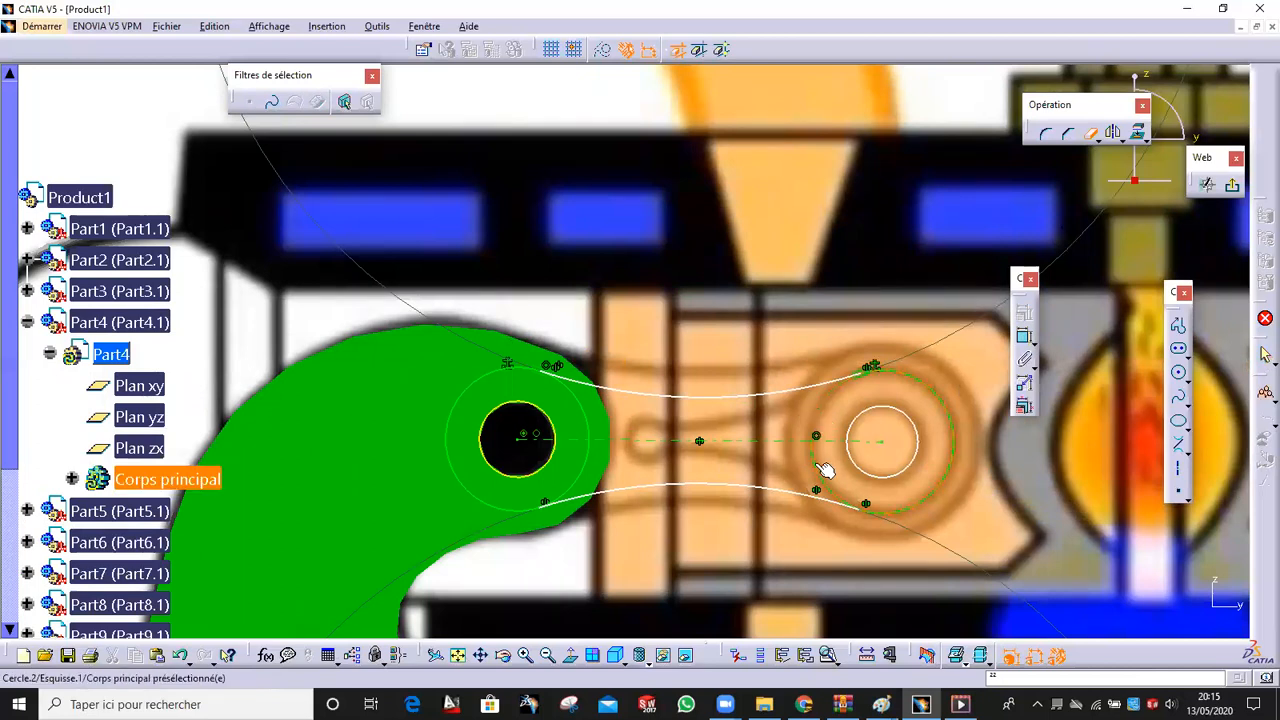
pyautogui.click(589, 459)
pyautogui.click(584, 412)
pyautogui.keyDown('ctrl'); pyautogui.moveTo(572, 394); pyautogui.dragTo(620, 490, button='middle'); pyautogui.keyUp('ctrl')
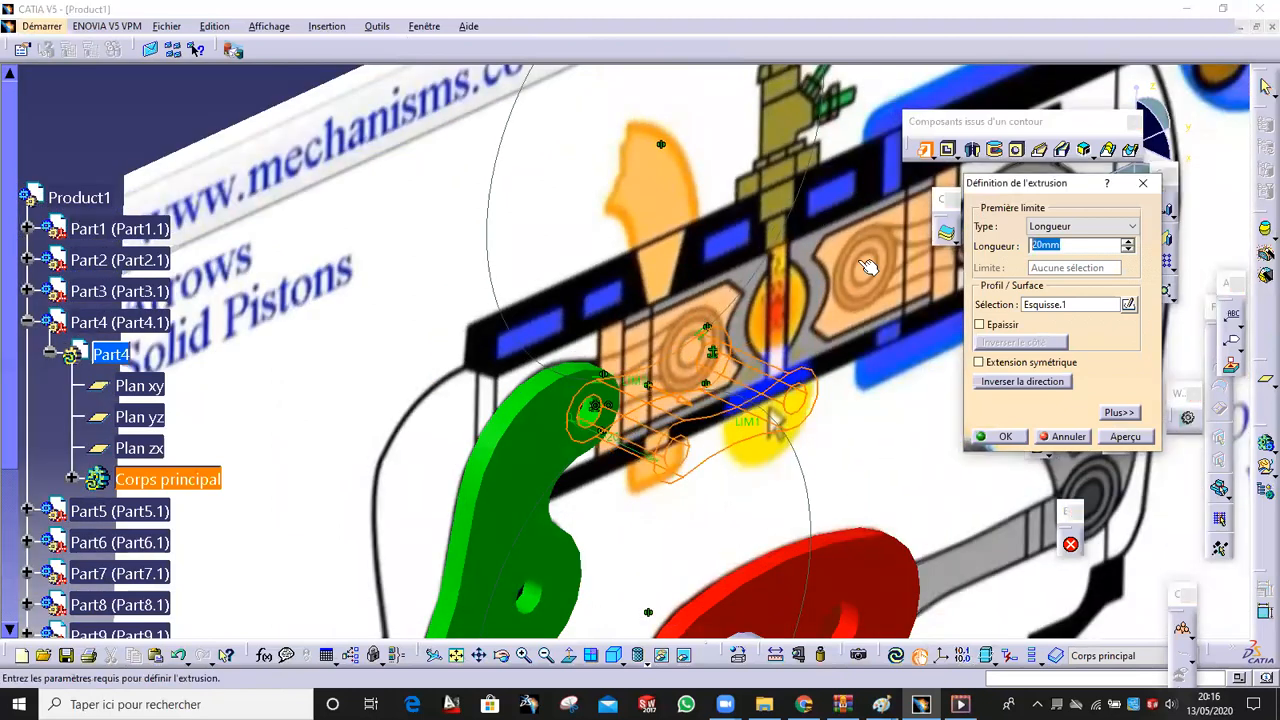
# Extrude the link outline to a length of 2 mm
pyautogui.write('2')
pyautogui.moveTo(768, 408); pyautogui.dragTo(882, 474, button='middle')
pyautogui.moveTo(902, 415); pyautogui.dragTo(908, 414, button='middle')
pyautogui.click(1019, 436)
# Inspect the extruded link from several angles against the rocker arm and the reference image
pyautogui.moveTo(742, 365); pyautogui.dragTo(721, 423, button='middle')
pyautogui.moveTo(661, 353); pyautogui.dragTo(648, 240, button='middle')
pyautogui.click(671, 111)
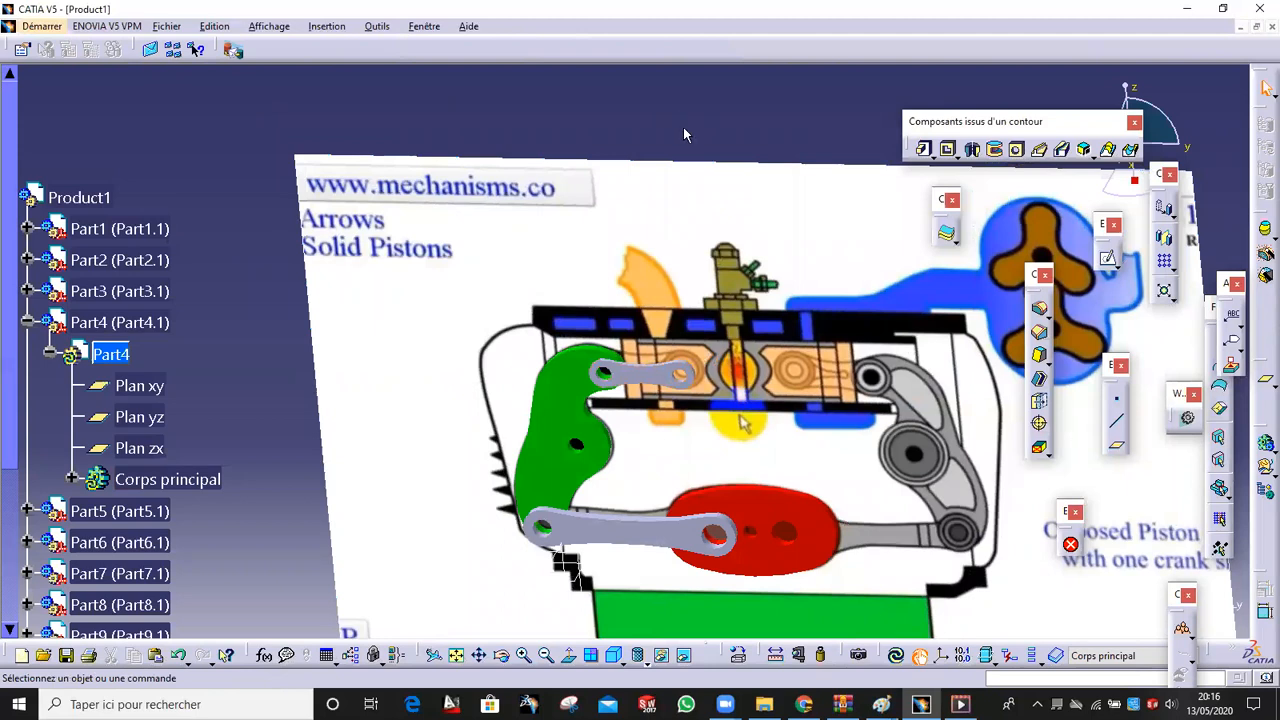
pyautogui.moveTo(675, 314)
pyautogui.mouseDown(button='middle')
pyautogui.moveTo(720, 440)
pyautogui.moveTo(523, 437)
pyautogui.moveTo(439, 467)
pyautogui.moveTo(489, 407)
pyautogui.mouseUp(button='middle')
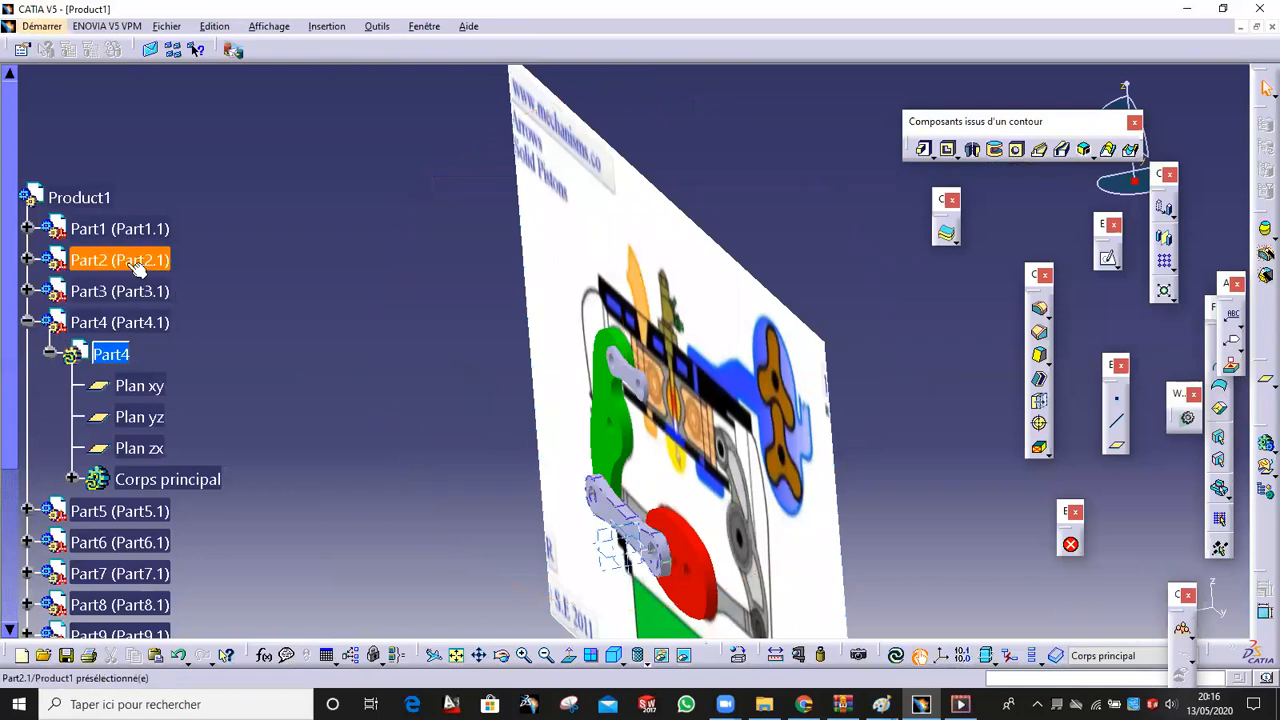
pyautogui.moveTo(550, 480)
pyautogui.mouseDown(button='middle')
pyautogui.moveTo(680, 571)
pyautogui.moveTo(451, 349)
pyautogui.moveTo(692, 438)
pyautogui.moveTo(668, 452)
pyautogui.moveTo(632, 397)
pyautogui.moveTo(662, 446)
pyautogui.moveTo(561, 393)
pyautogui.mouseUp(button='middle')
pyautogui.rightClick(561, 393)
pyautogui.moveTo(178, 362)
pyautogui.mouseDown(button='middle')
pyautogui.moveTo(688, 380)
pyautogui.moveTo(463, 361)
pyautogui.moveTo(507, 432)
pyautogui.moveTo(507, 383)
pyautogui.moveTo(668, 377)
pyautogui.moveTo(645, 400)
pyautogui.moveTo(560, 390)
pyautogui.moveTo(802, 383)
pyautogui.moveTo(762, 335)
pyautogui.mouseUp(button='middle')
pyautogui.click(614, 336)
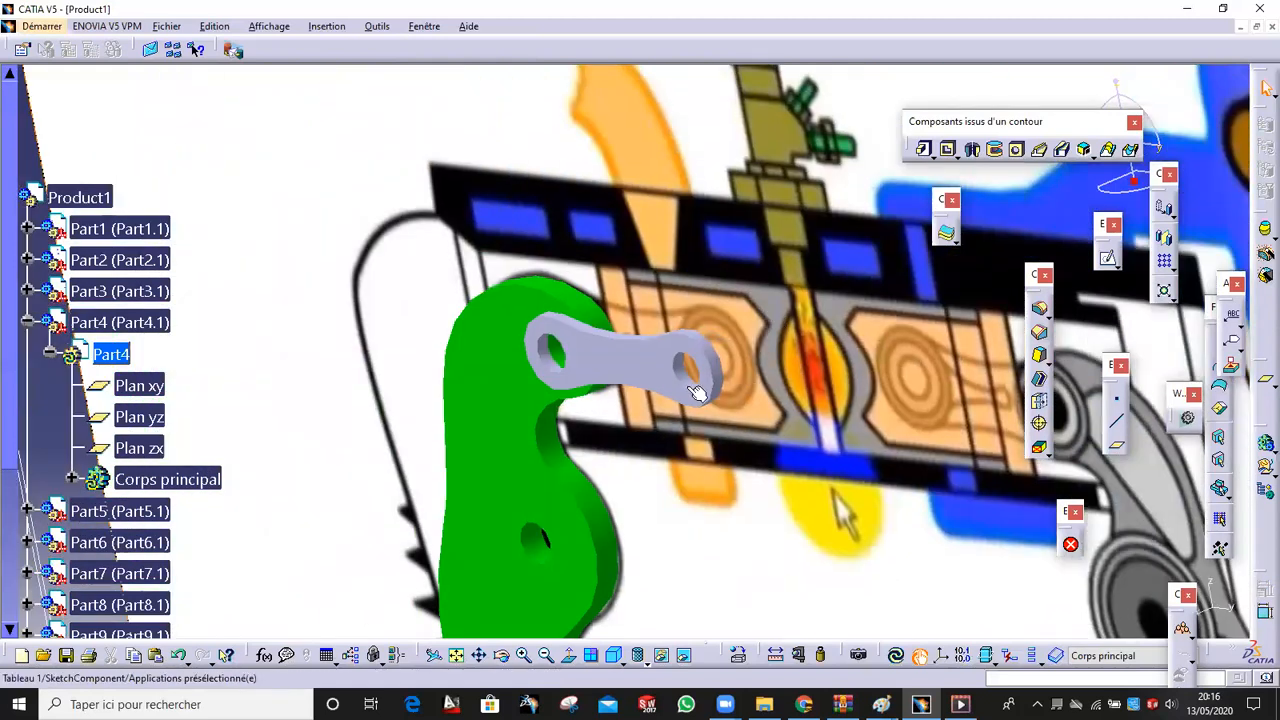
pyautogui.moveTo(685, 331); pyautogui.dragTo(715, 408, button='middle')
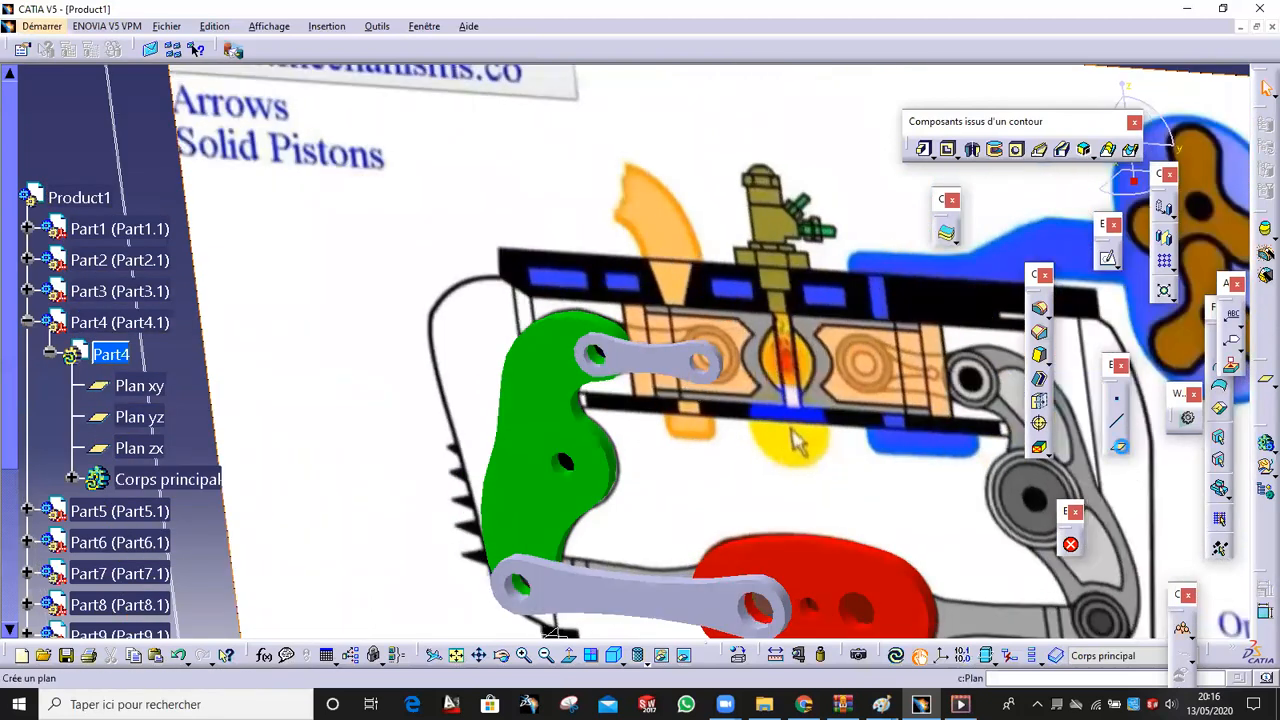
pyautogui.click(1118, 446)
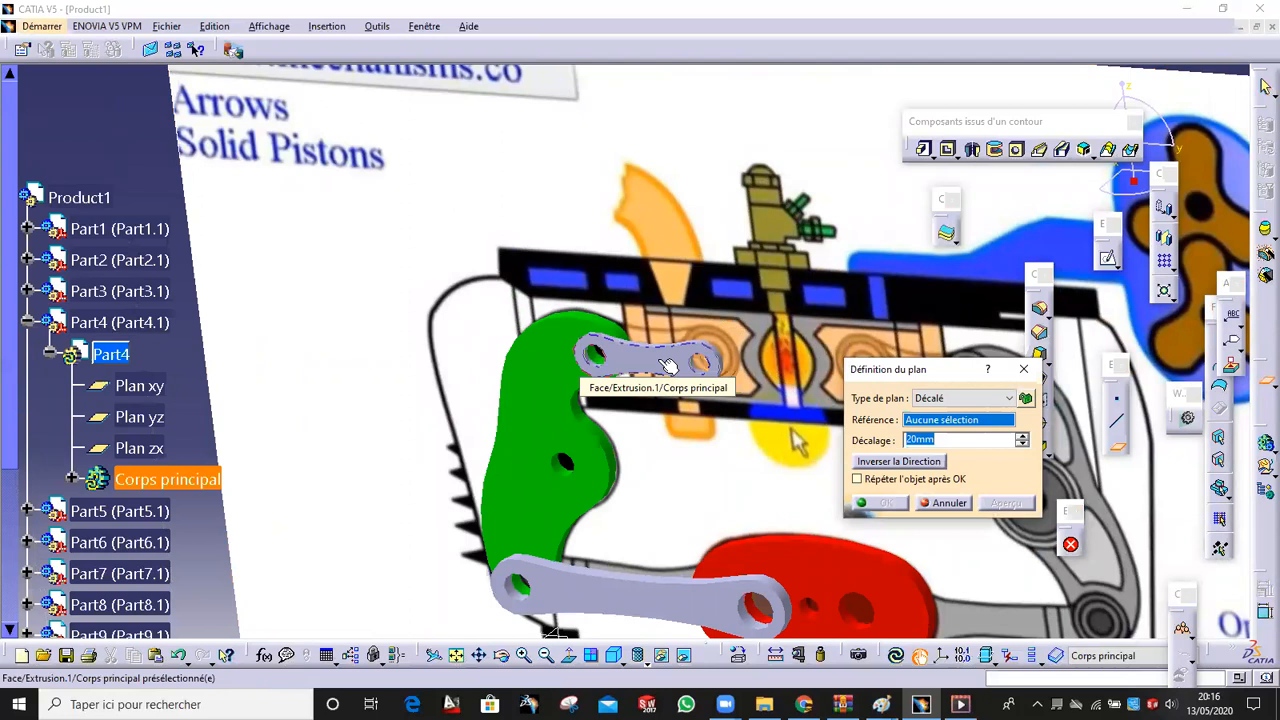
pyautogui.write('5')
pyautogui.press('Return')
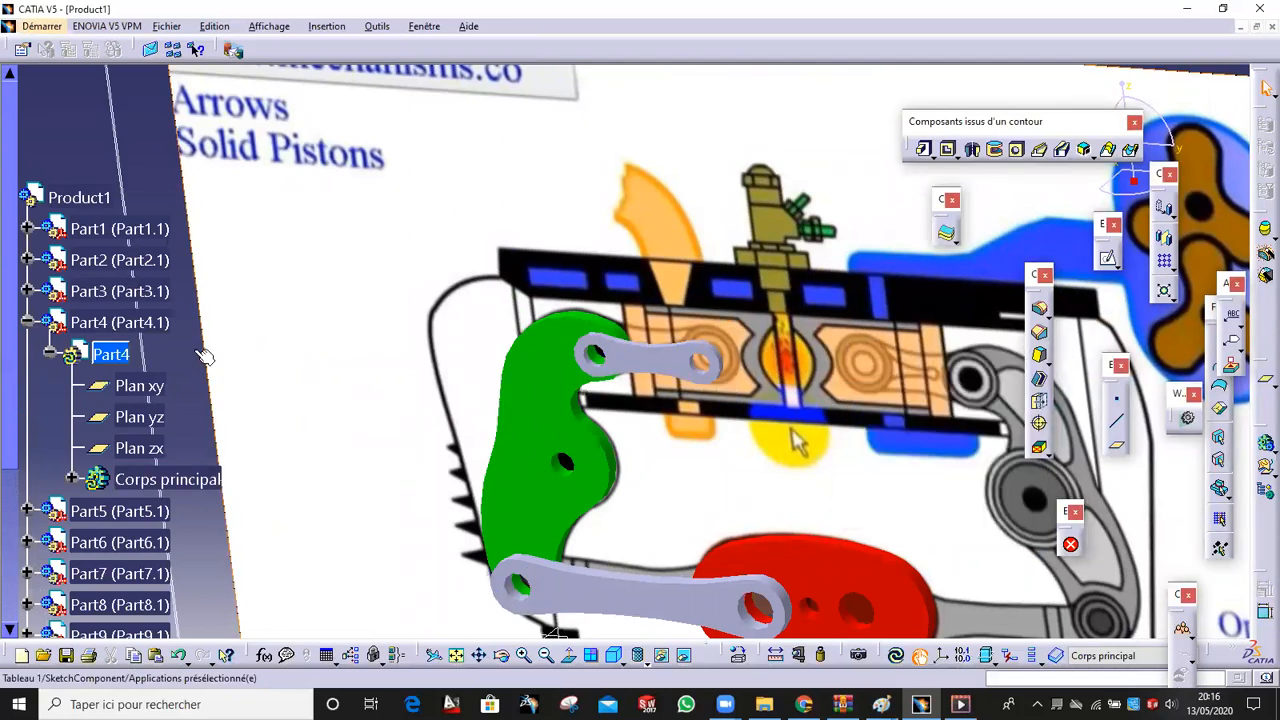
# Collapse Part4, expand Part5 and make Part5's main body the working object
pyautogui.click(27, 322)
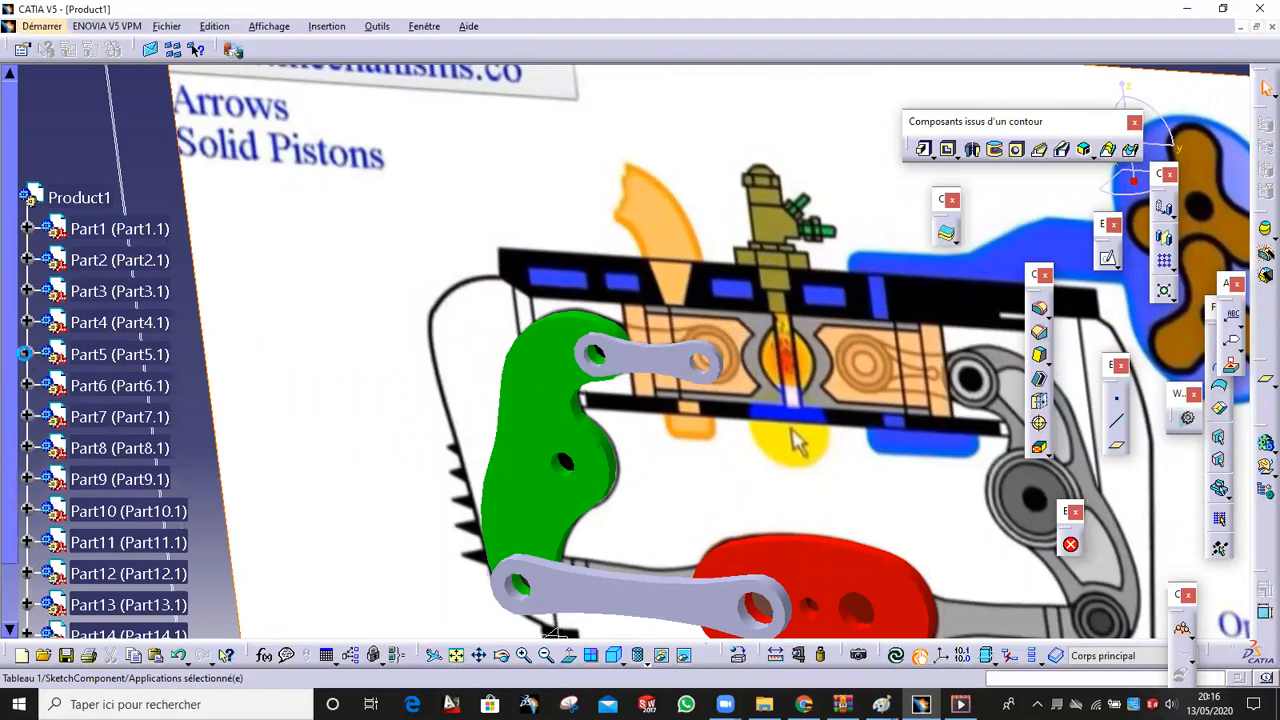
pyautogui.click(27, 354)
pyautogui.click(51, 386)
pyautogui.doubleClick(190, 514)
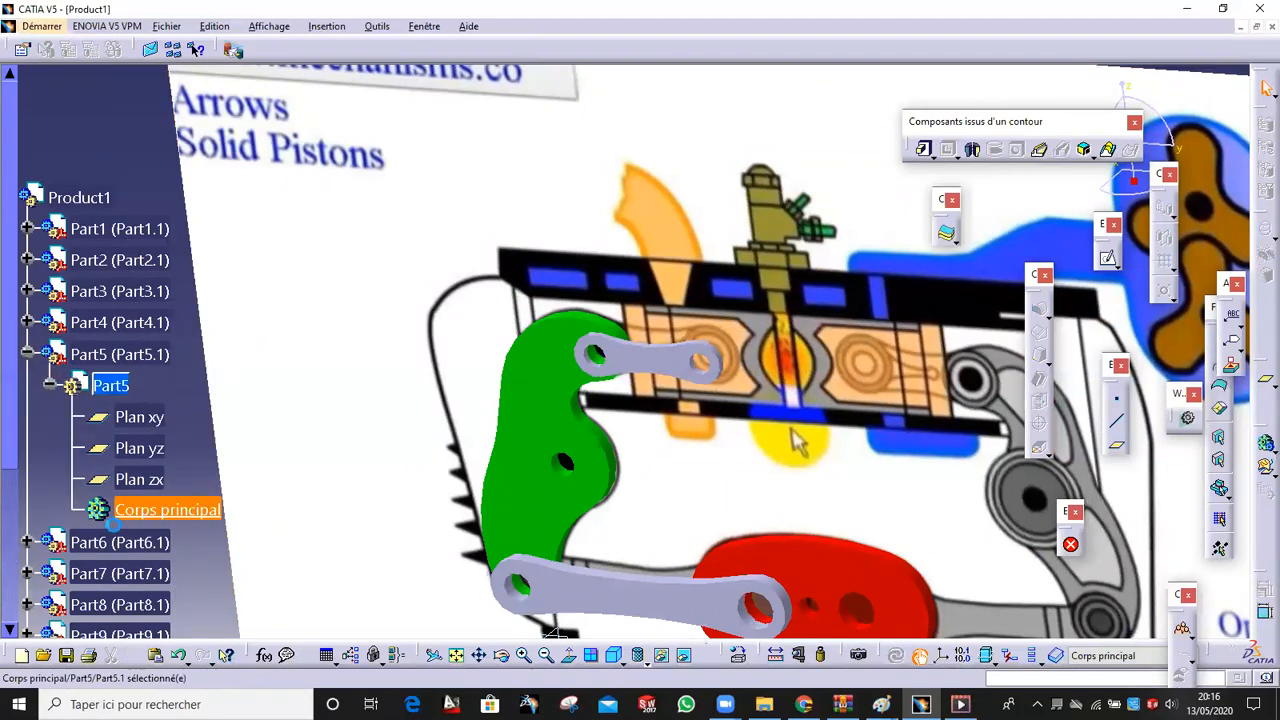
# Create a reference plane offset 1 mm from the face of Part4's small link, with the offset direction reversed
pyautogui.moveTo(752, 421); pyautogui.dragTo(650, 392, button='middle')
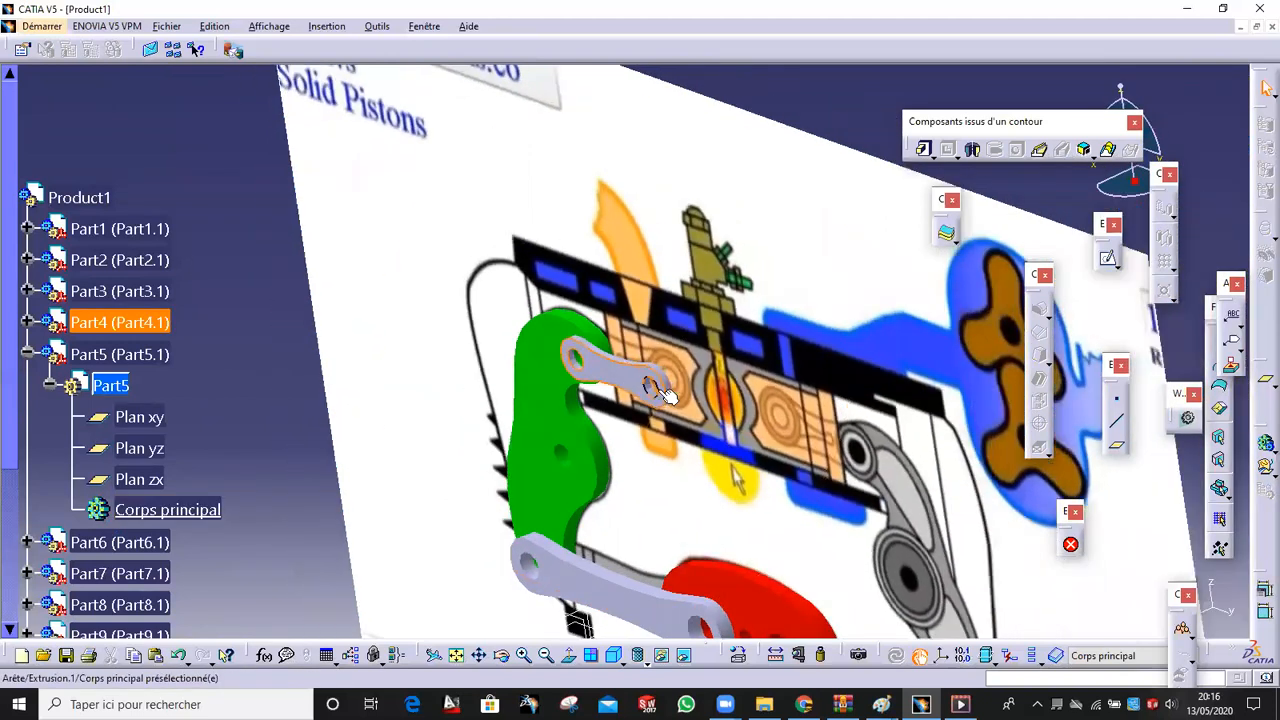
pyautogui.click(1118, 452)
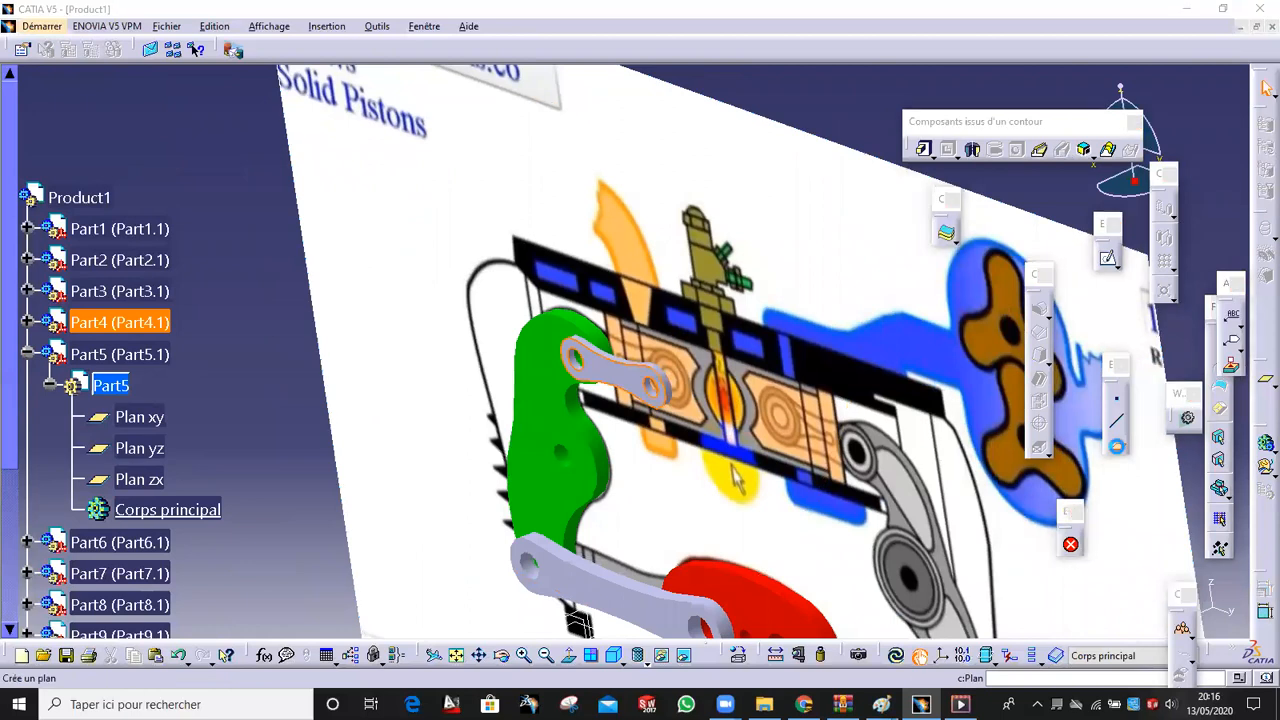
pyautogui.write('1')
pyautogui.click(1006, 503)
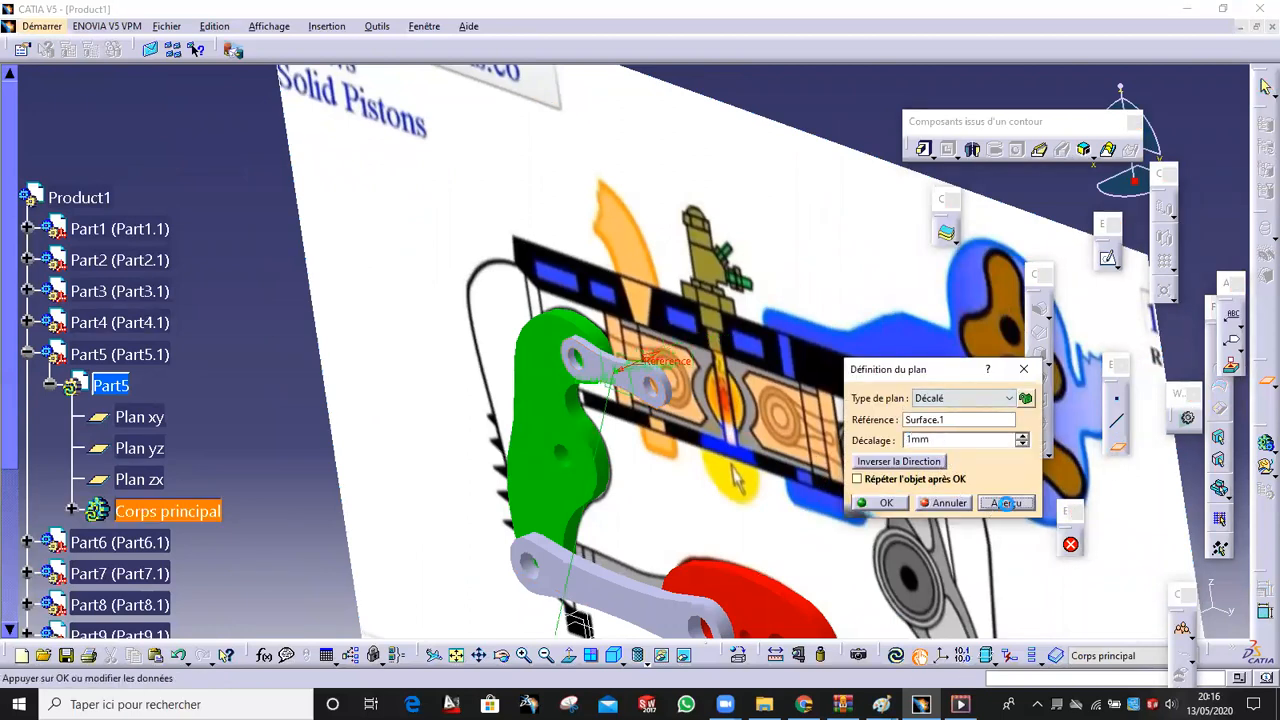
pyautogui.moveTo(530, 422)
pyautogui.mouseDown(button='middle')
pyautogui.moveTo(470, 408)
pyautogui.moveTo(528, 424)
pyautogui.mouseUp(button='middle')
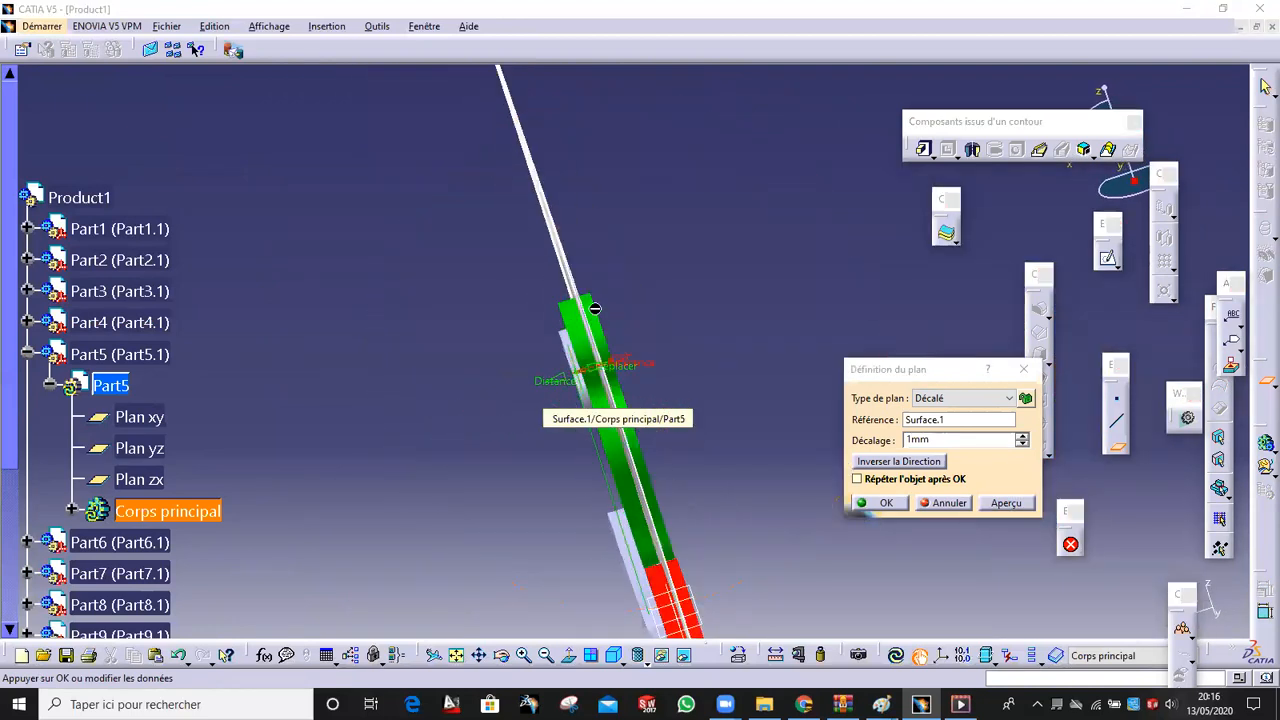
pyautogui.moveTo(662, 320); pyautogui.dragTo(445, 428, button='middle')
pyautogui.click(903, 462)
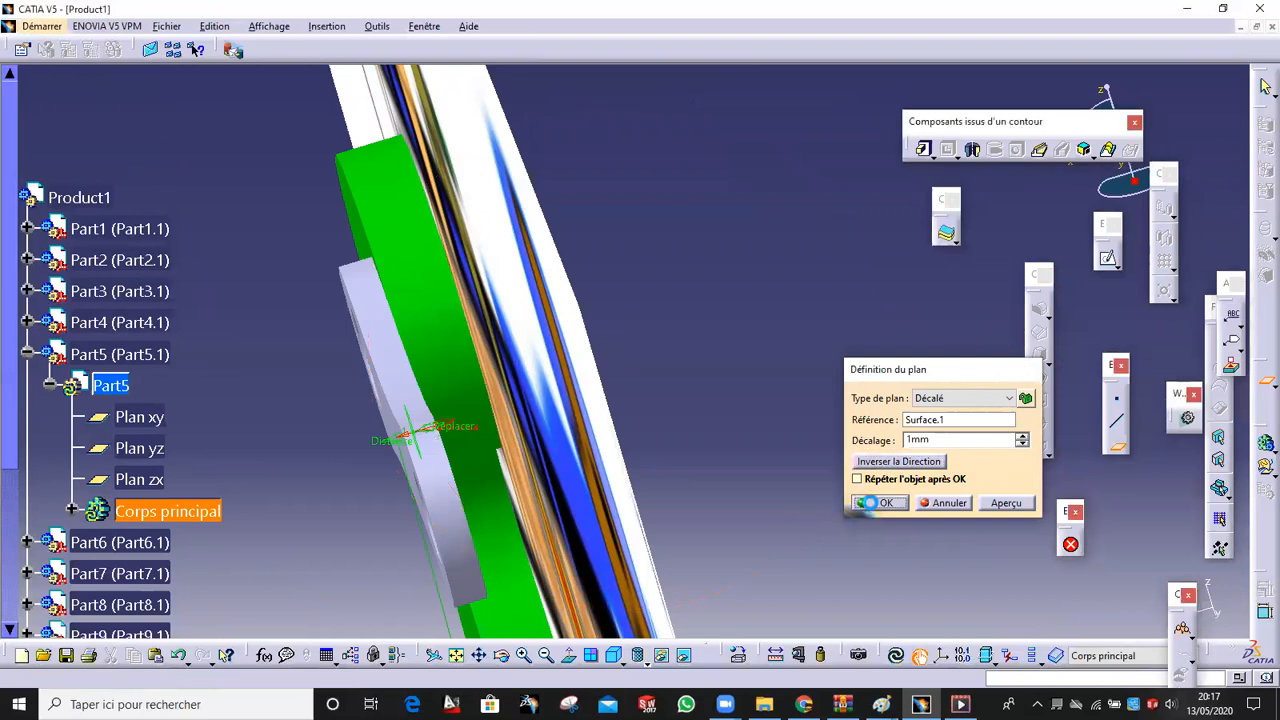
pyautogui.click(872, 505)
# Open a sketch on the new offset plane and flip the view so the reference image reads unmirrored around the link
pyautogui.moveTo(343, 509); pyautogui.dragTo(605, 338, button='middle')
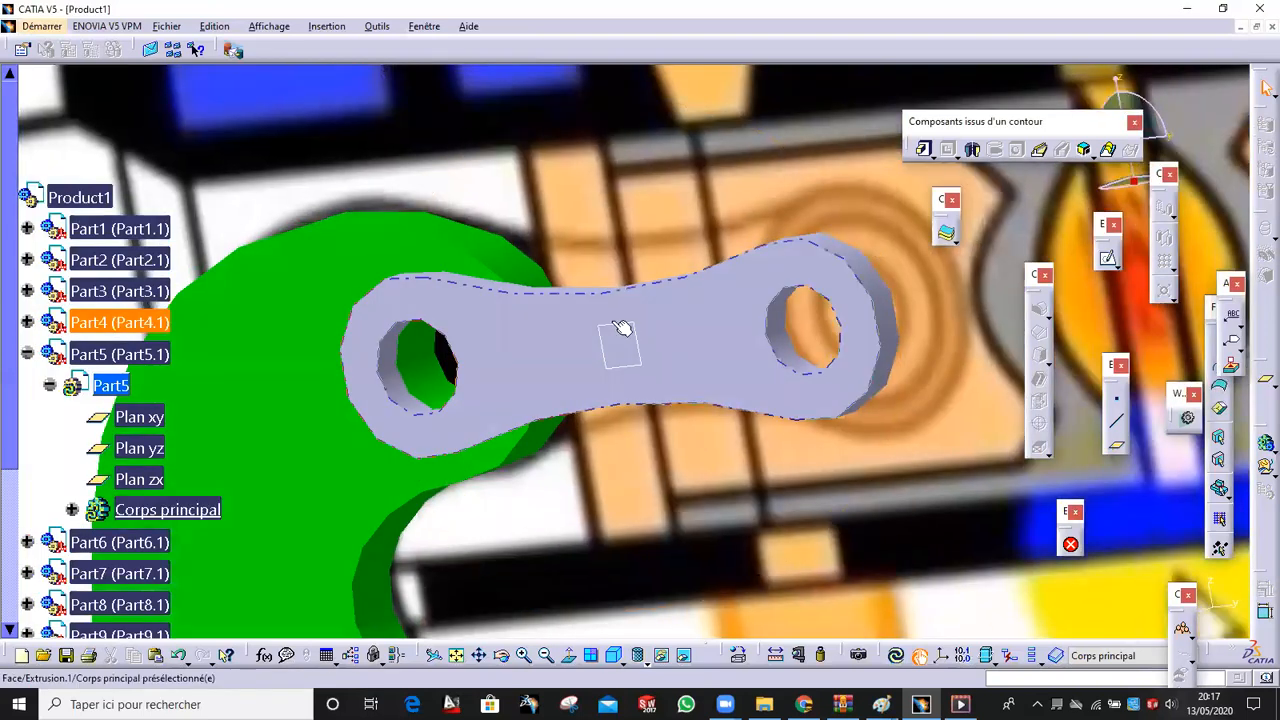
pyautogui.click(614, 335)
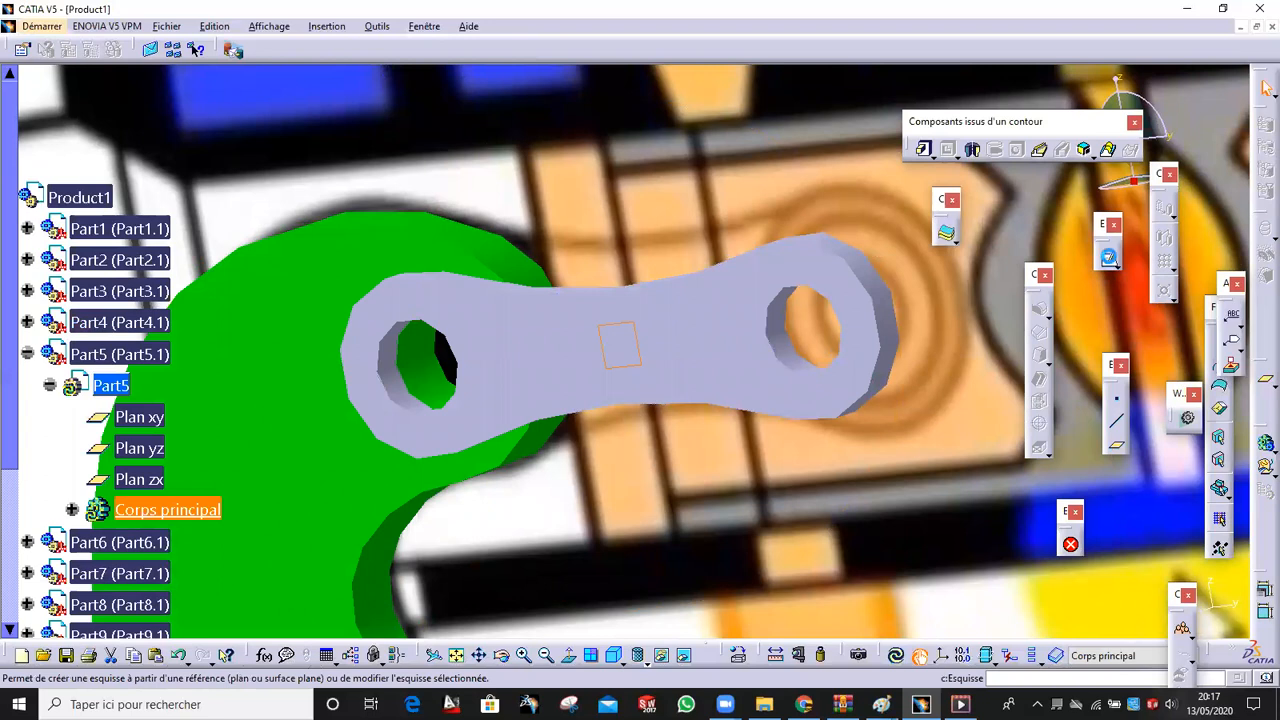
pyautogui.click(1230, 366)
pyautogui.moveTo(739, 378); pyautogui.dragTo(720, 588, button='middle')
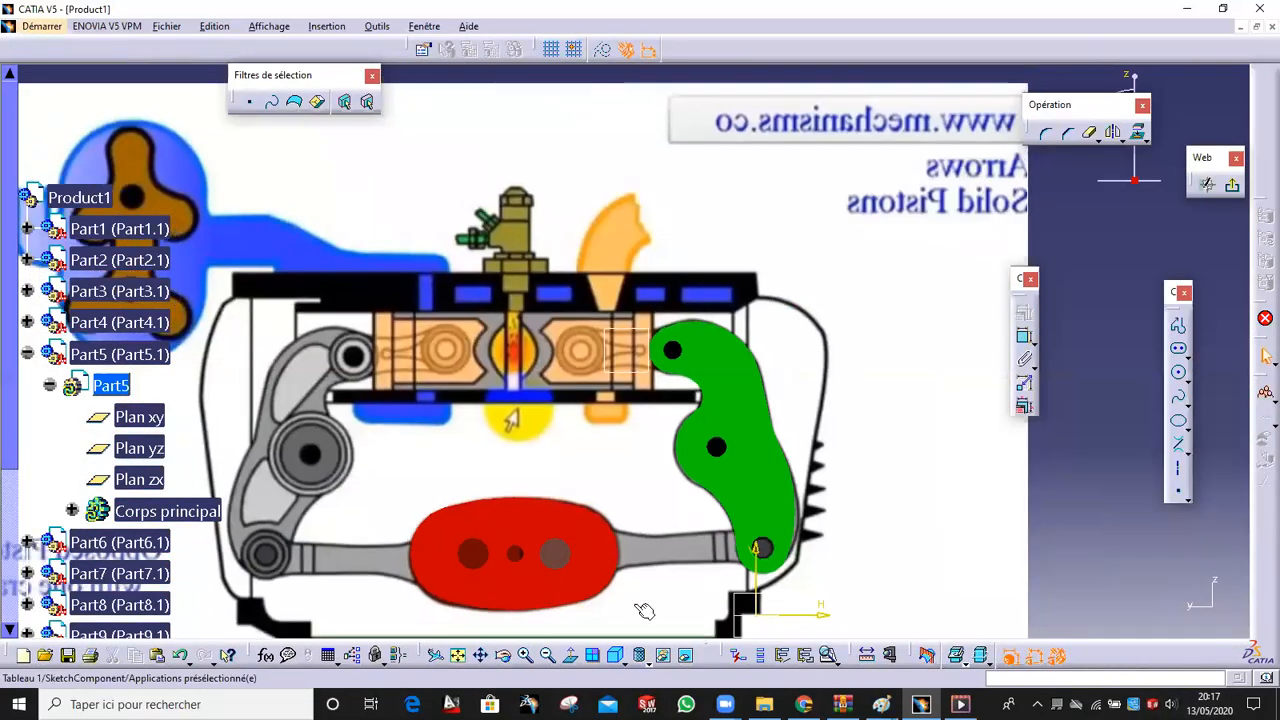
pyautogui.click(575, 655)
pyautogui.moveTo(638, 467)
pyautogui.mouseDown(button='middle')
pyautogui.moveTo(667, 366)
pyautogui.moveTo(560, 389)
pyautogui.moveTo(571, 414)
pyautogui.mouseUp(button='middle')
pyautogui.moveTo(681, 424); pyautogui.dragTo(826, 446, button='middle')
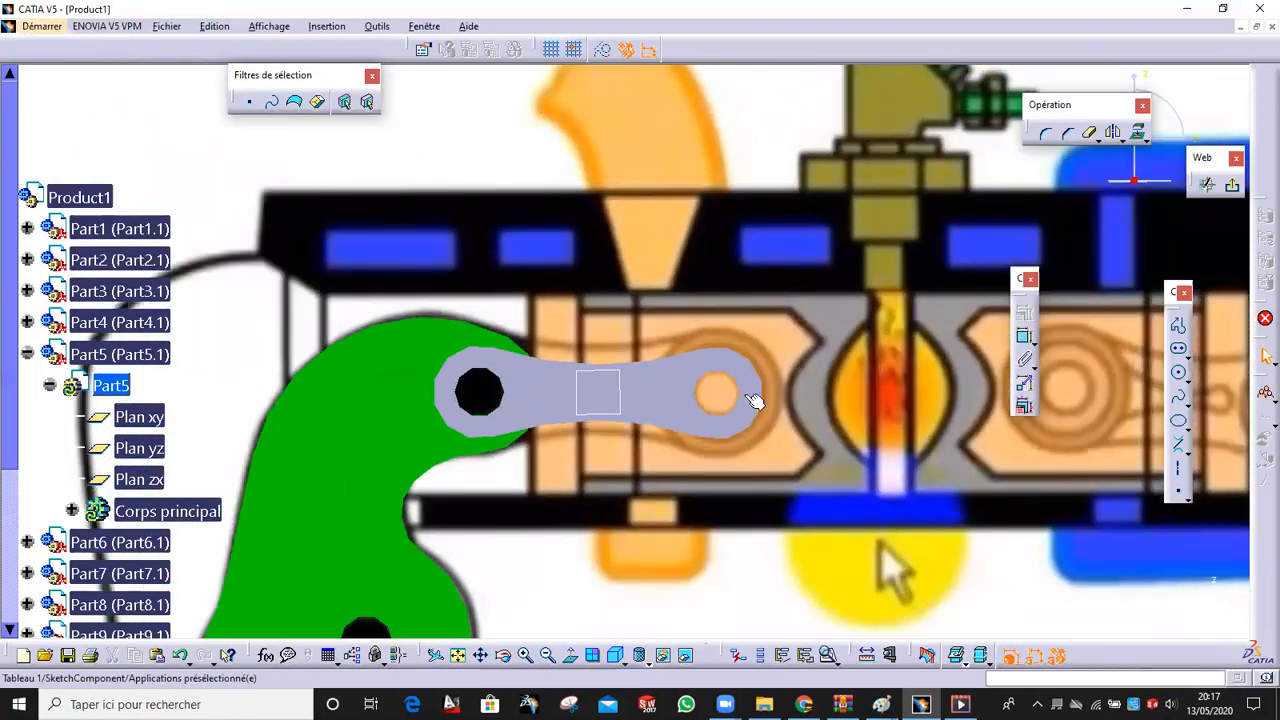
pyautogui.moveTo(750, 397); pyautogui.dragTo(742, 362, button='middle')
pyautogui.moveTo(868, 353); pyautogui.dragTo(862, 434, button='middle')
# Trace the outer edge of the piston's upper half with a 1.6 mm vertical line, a horizontal top line, a short vertical and an arc of about 15 mm radius
pyautogui.click(1177, 326)
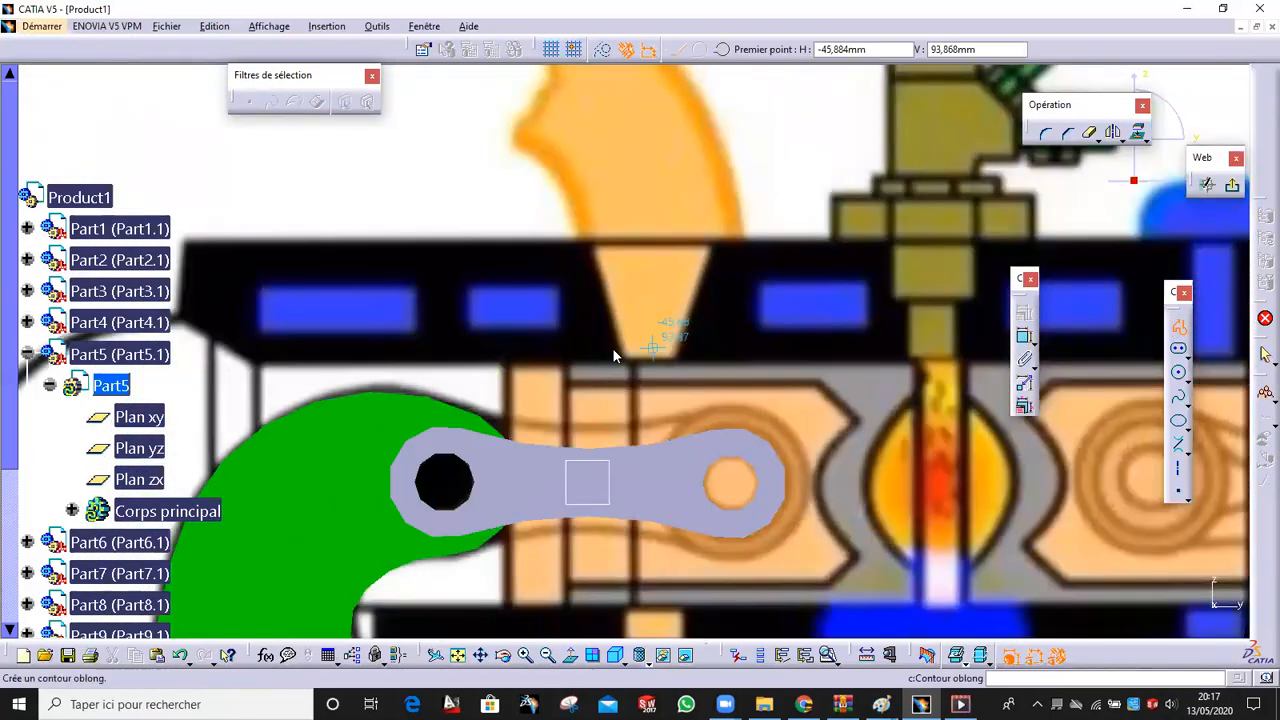
pyautogui.click(568, 372)
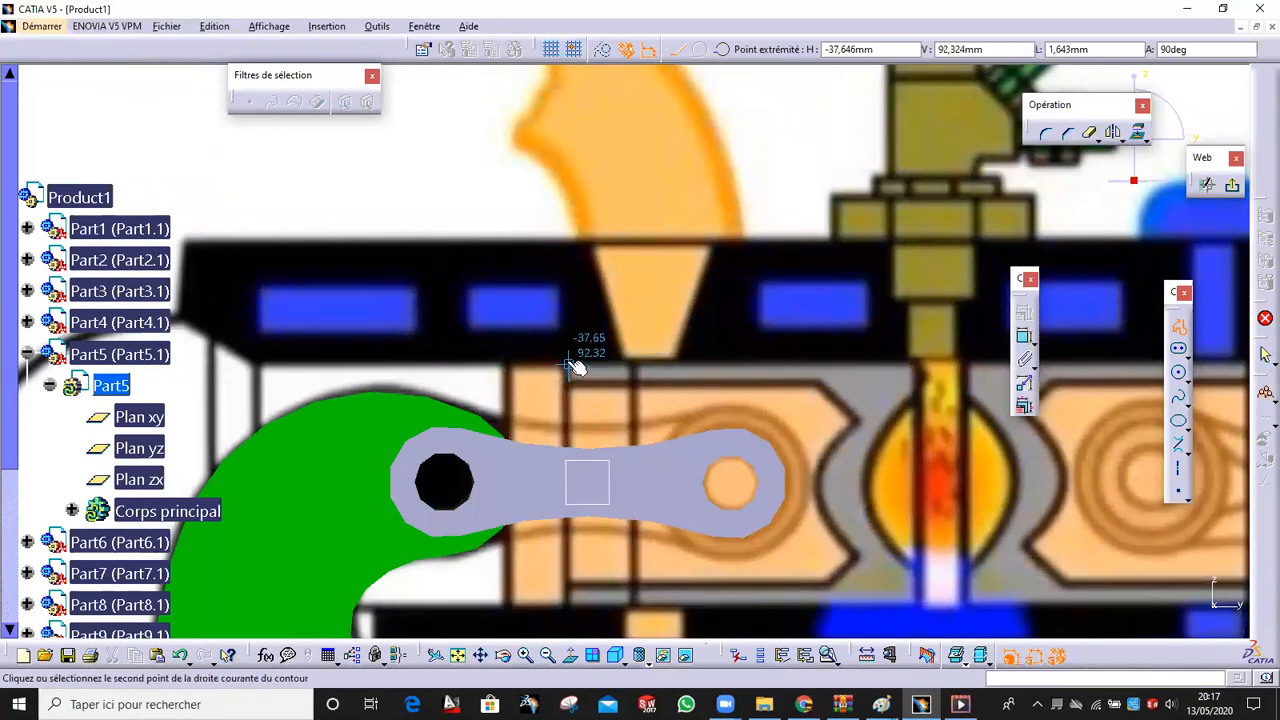
pyautogui.click(913, 368)
pyautogui.click(913, 398)
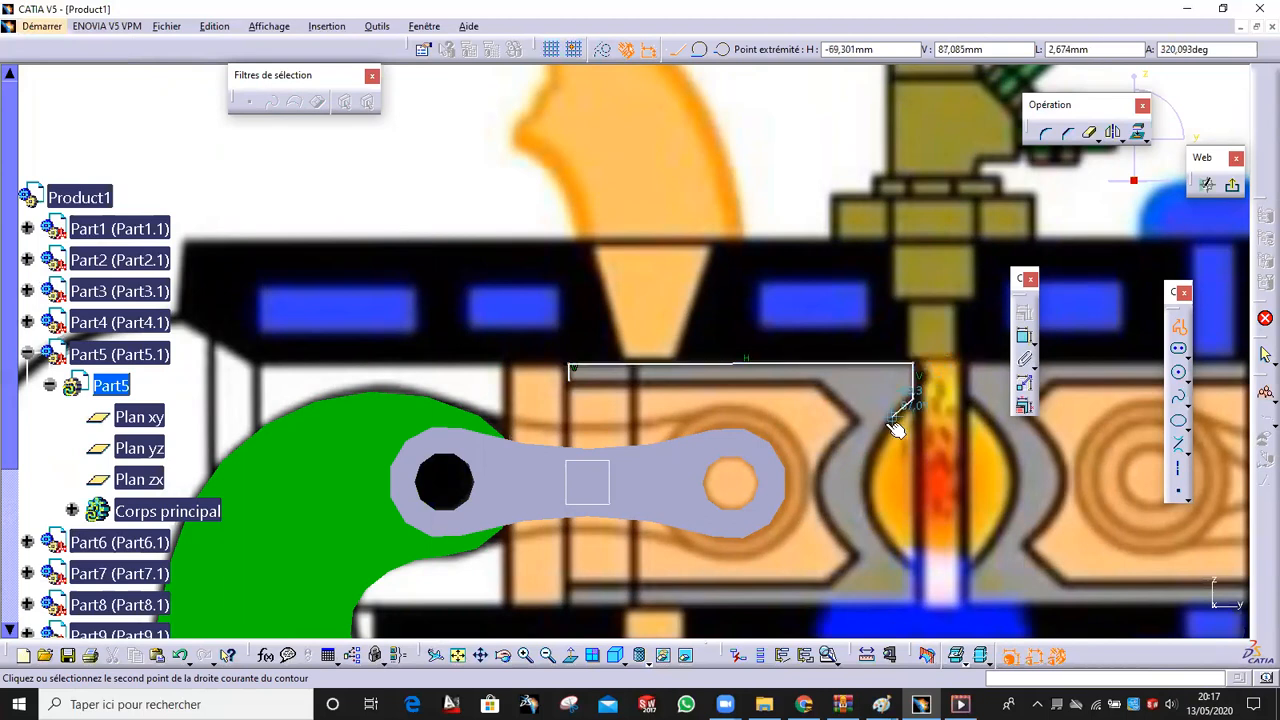
pyautogui.click(722, 50)
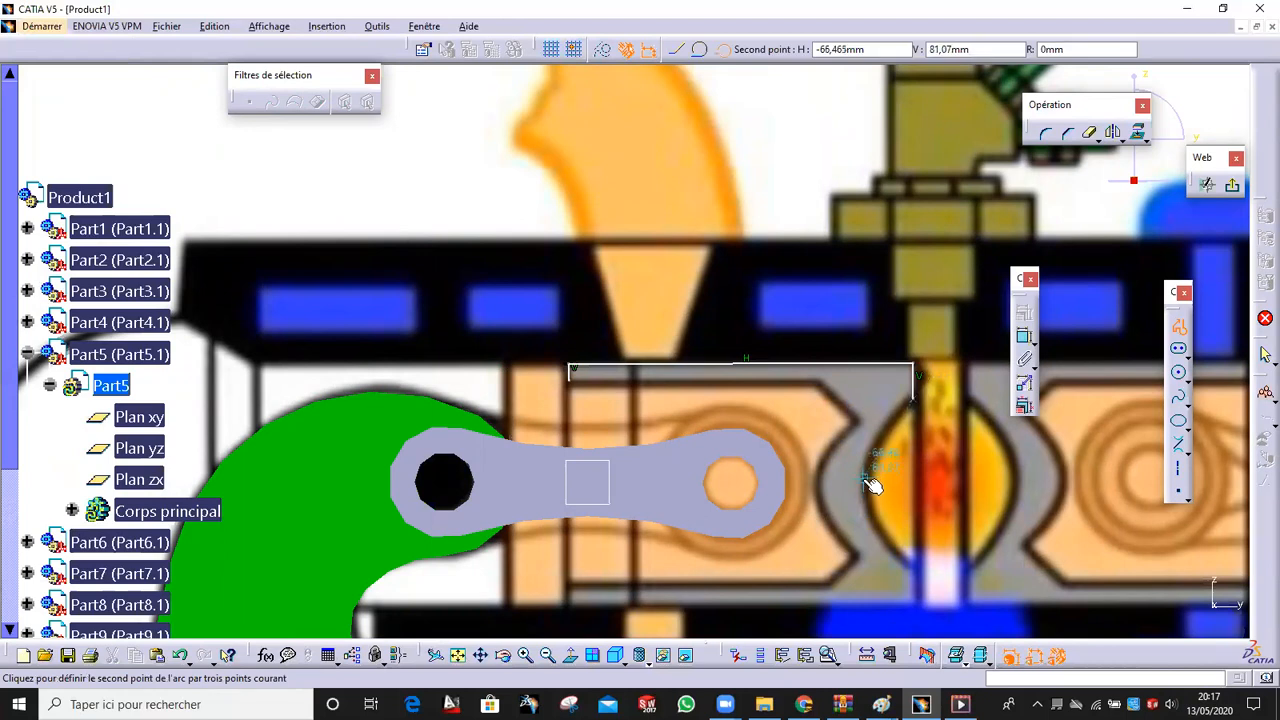
pyautogui.click(869, 481)
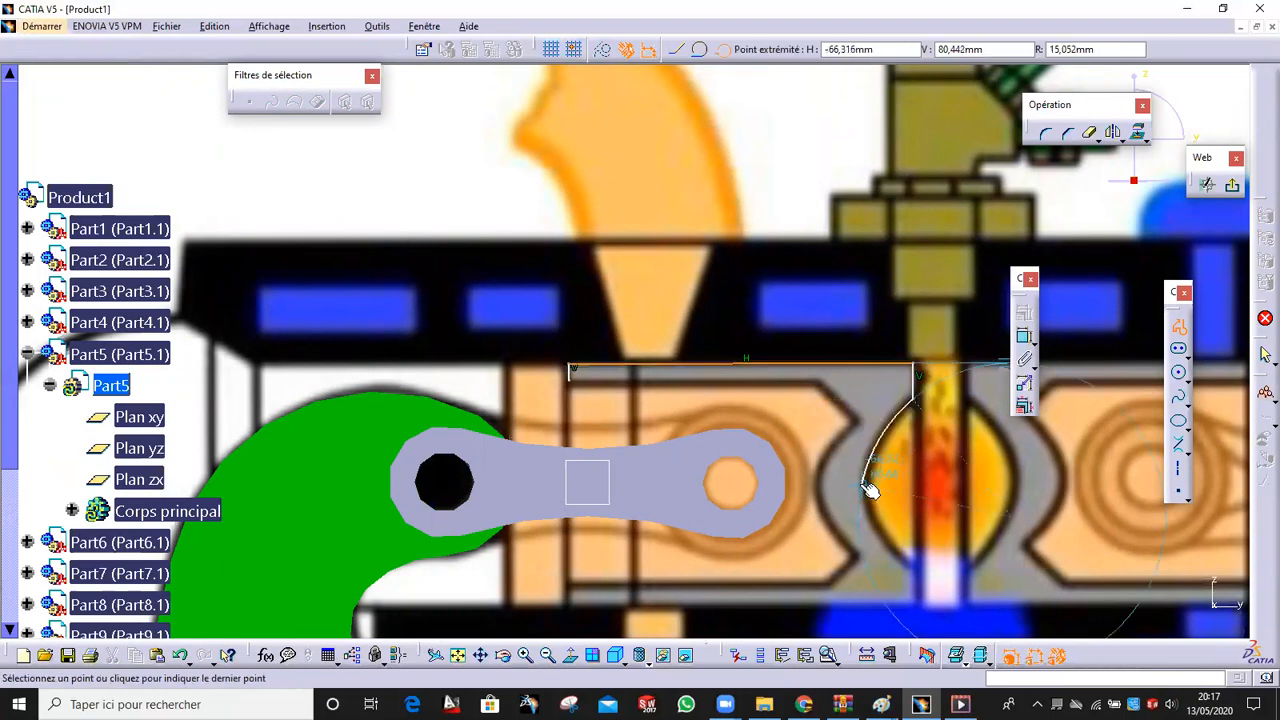
pyautogui.click(864, 486)
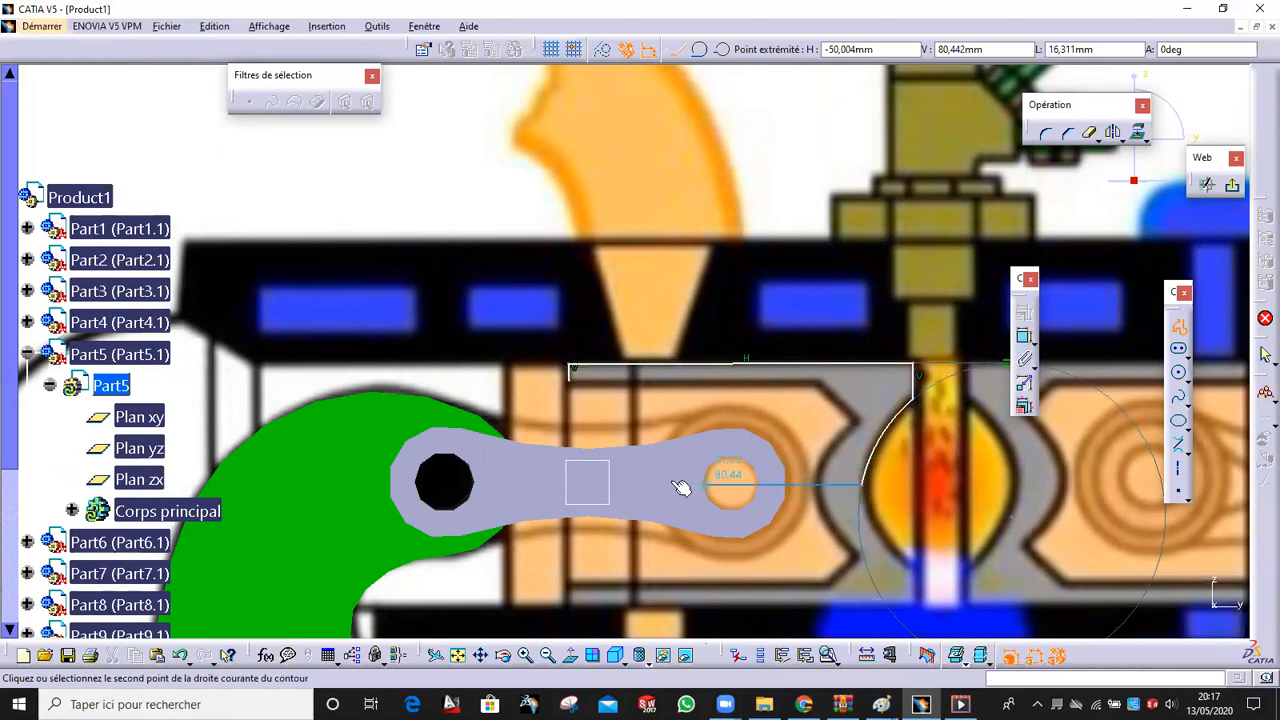
# Close the piston profile with a horizontal base line, an inner arc of about 9.7 mm radius, a slanted line and a horizontal line about 24.7 mm long
pyautogui.click(815, 485)
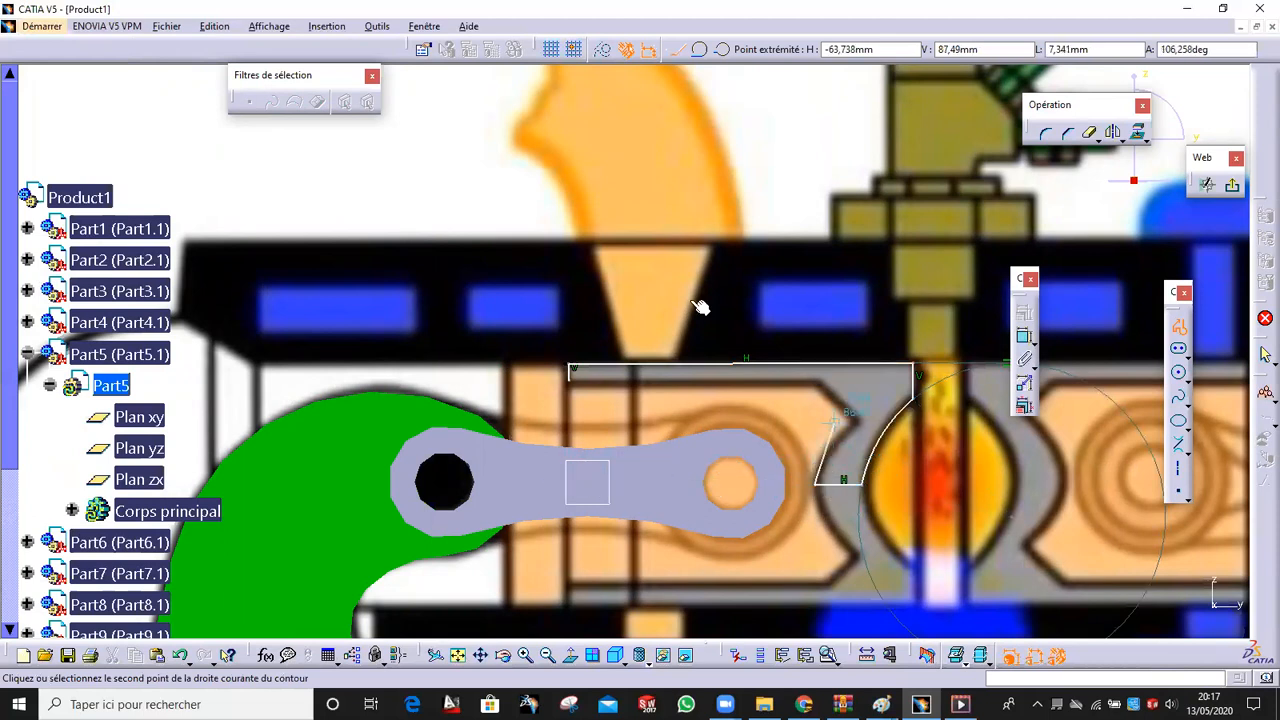
pyautogui.click(721, 50)
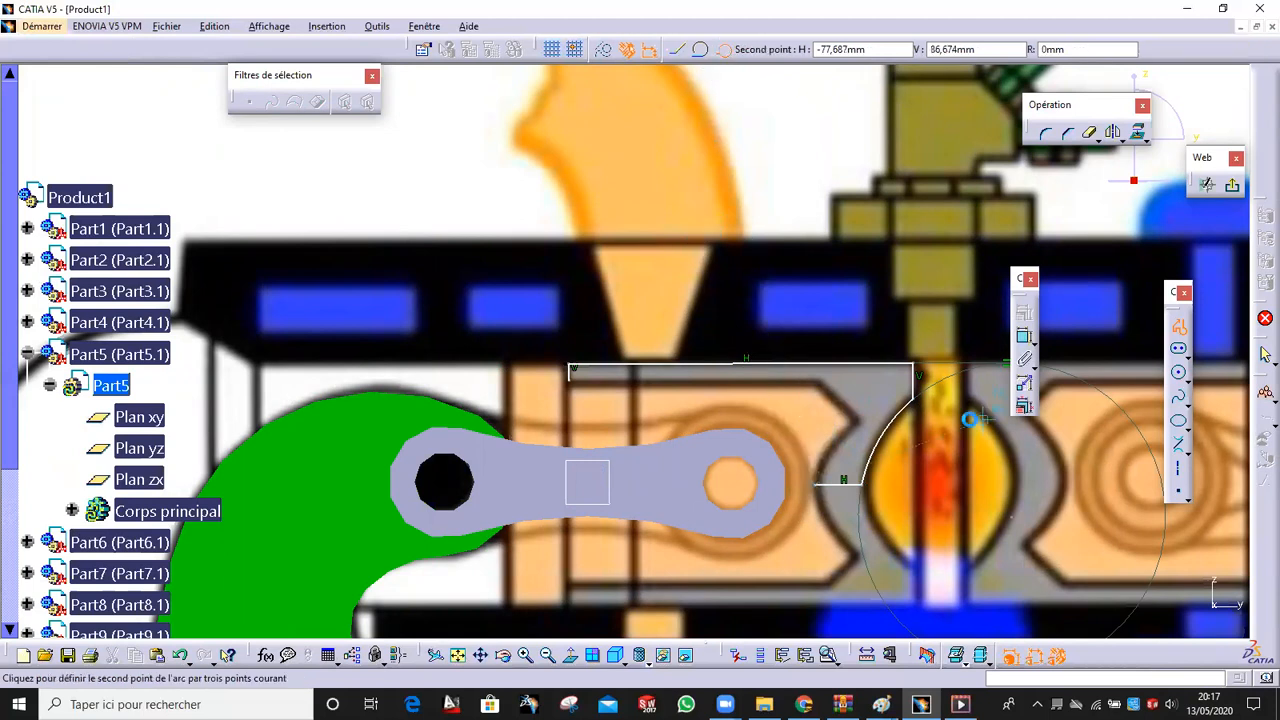
pyautogui.click(868, 427)
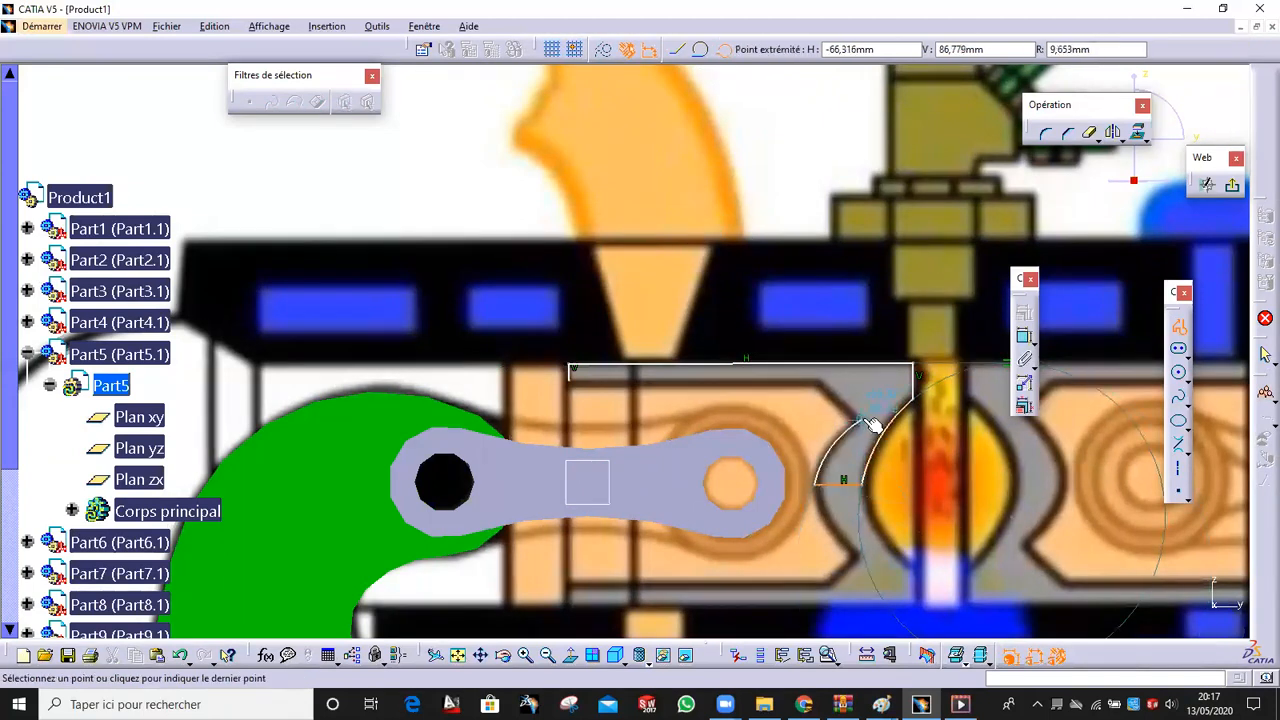
pyautogui.click(860, 420)
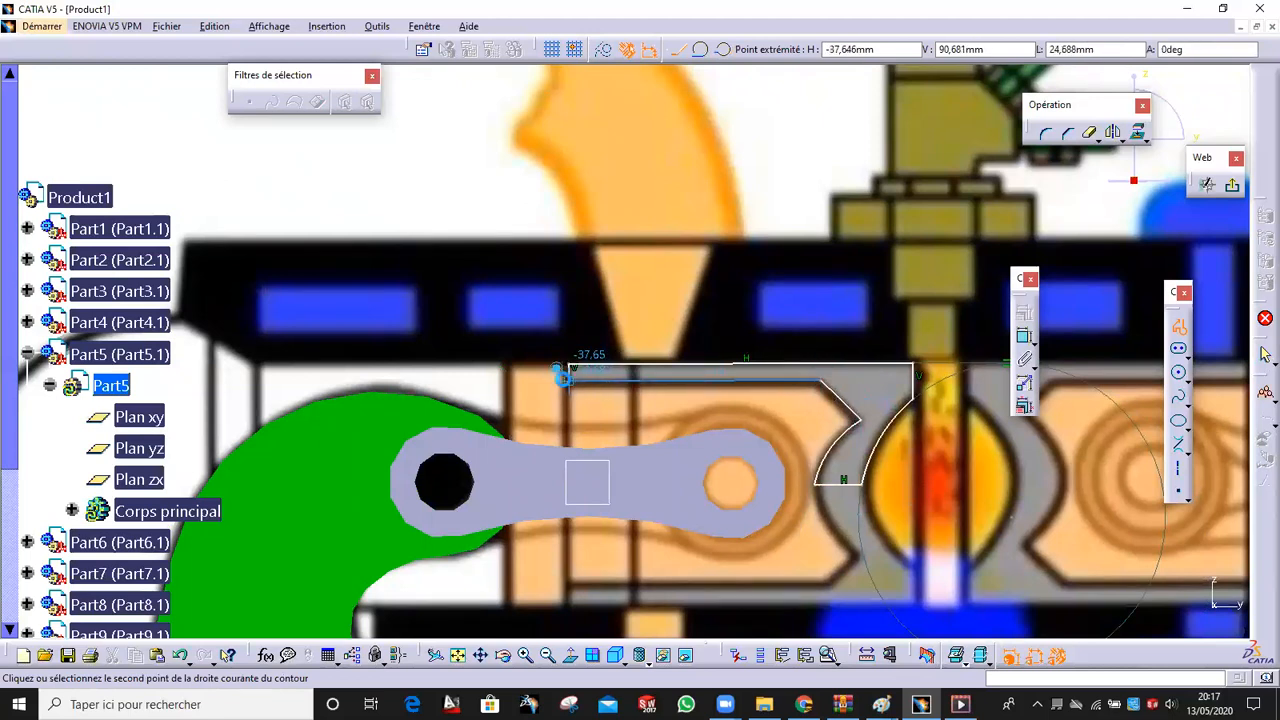
pyautogui.click(562, 372)
# Start an axis line in the piston sketch for the half profile
pyautogui.moveTo(834, 360)
pyautogui.mouseDown(button='middle')
pyautogui.moveTo(745, 258)
pyautogui.moveTo(745, 300)
pyautogui.mouseUp(button='middle')
pyautogui.click(684, 404)
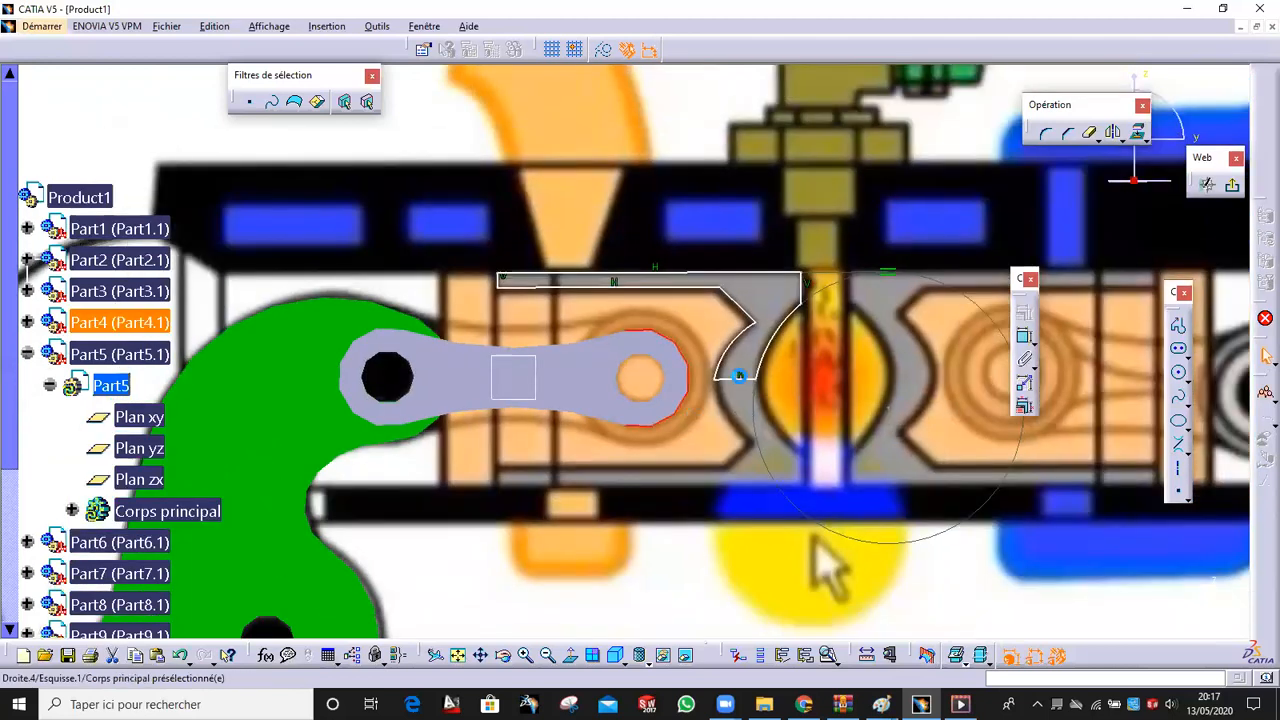
pyautogui.moveTo(718, 425)
pyautogui.mouseDown(button='middle')
pyautogui.moveTo(817, 433)
pyautogui.moveTo(816, 477)
pyautogui.mouseUp(button='middle')
pyautogui.click(1176, 466)
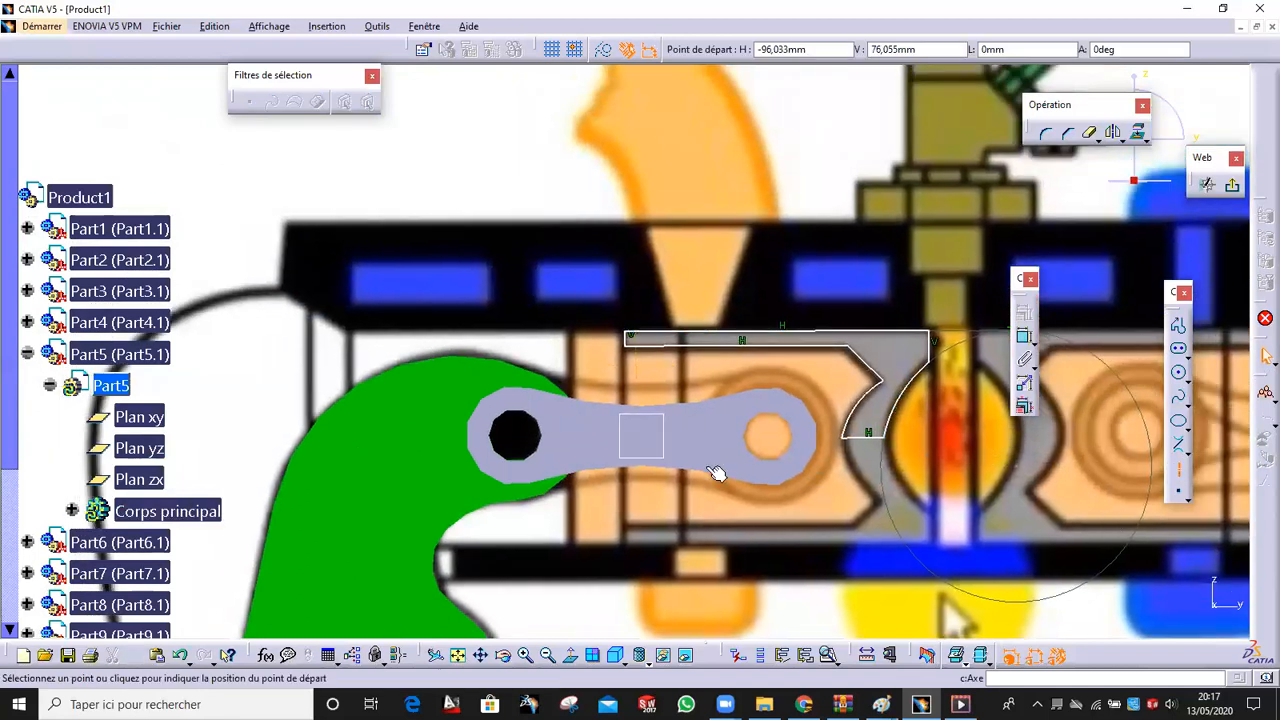
# Sketch an axis line between the centres of the upper connecting rod's two holes and constrain it as horizontal
pyautogui.click(768, 433)
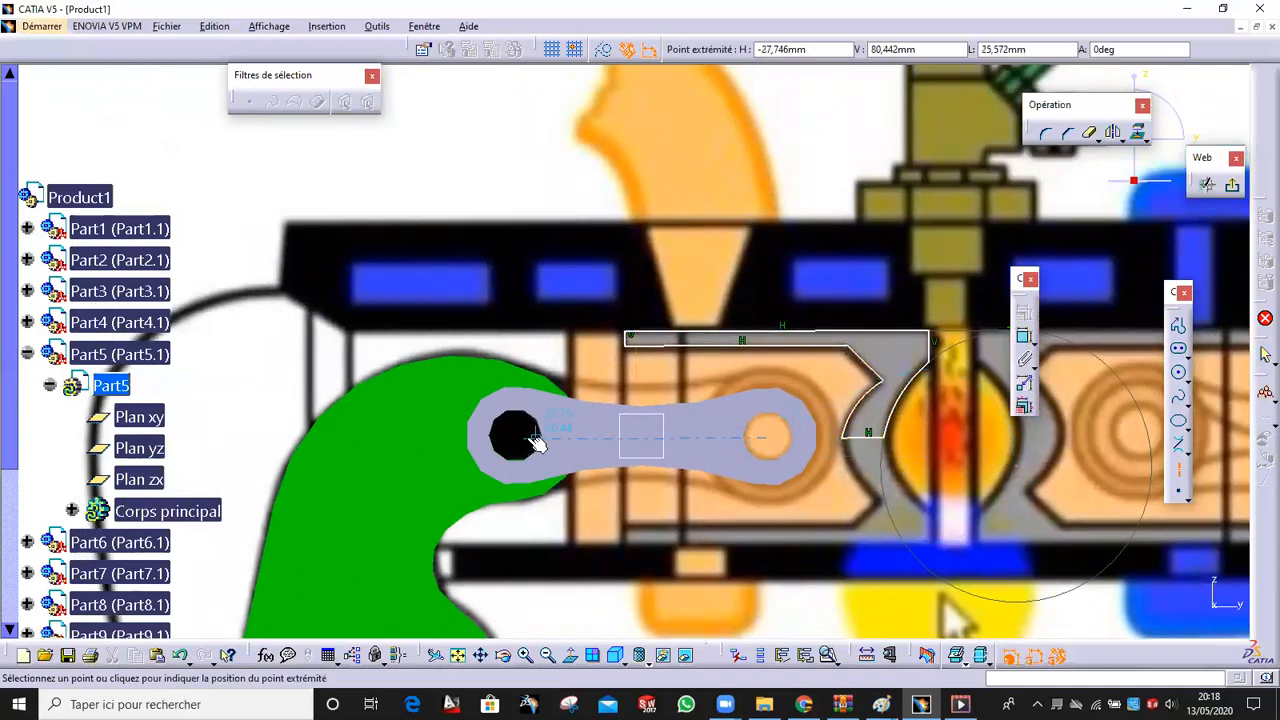
pyautogui.click(515, 435)
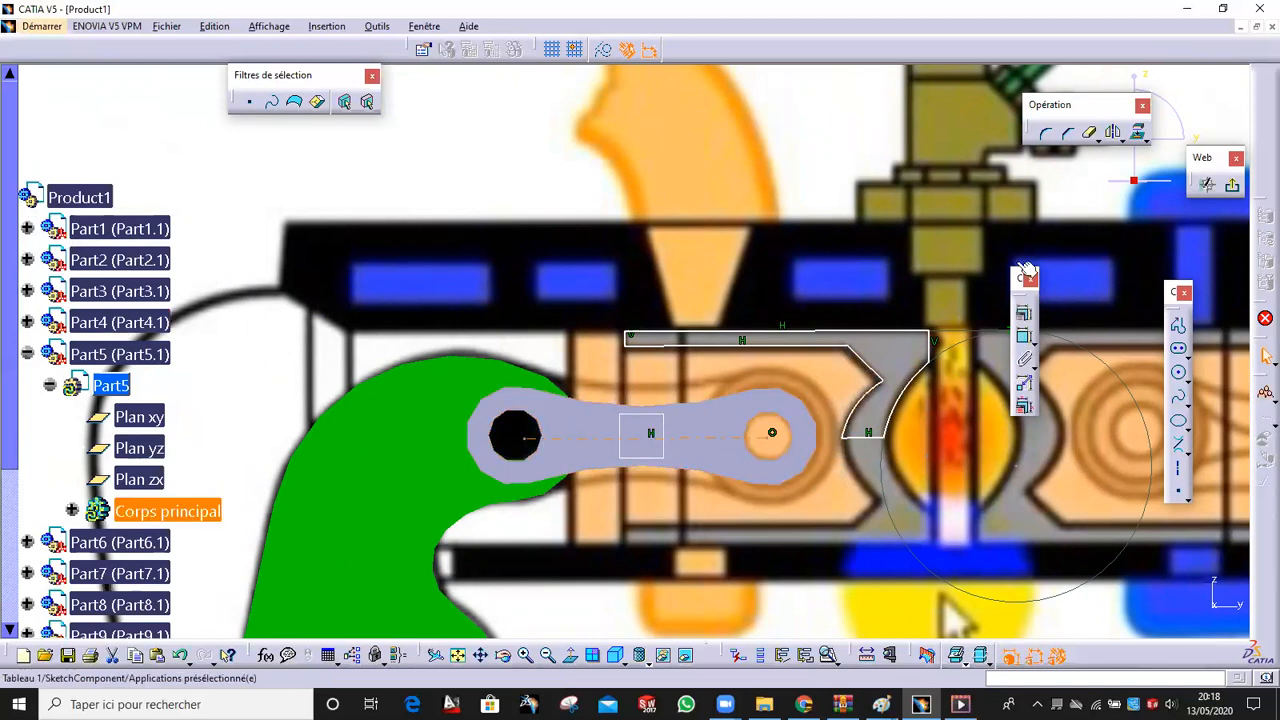
pyautogui.click(1024, 316)
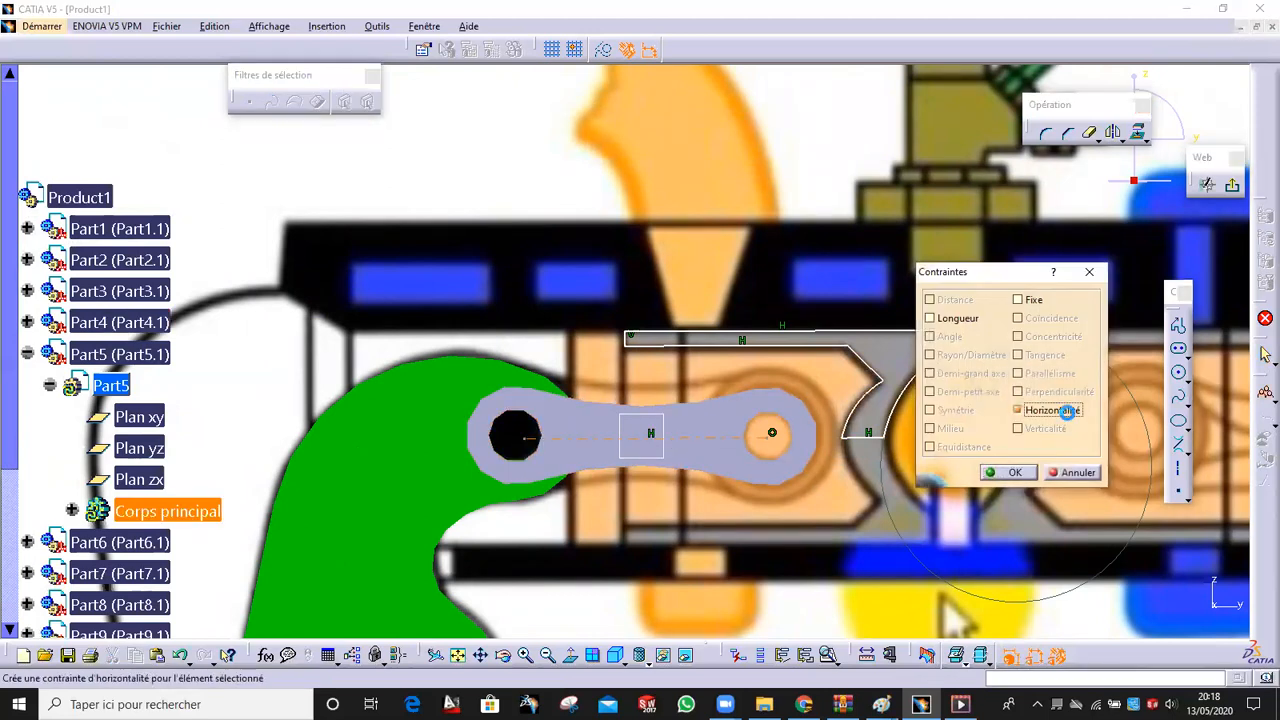
pyautogui.click(1045, 411)
pyautogui.click(1010, 472)
# Constrain the axis line to be coincident with the piston profile's short lower horizontal edge
pyautogui.scroll(2, 865, 510)
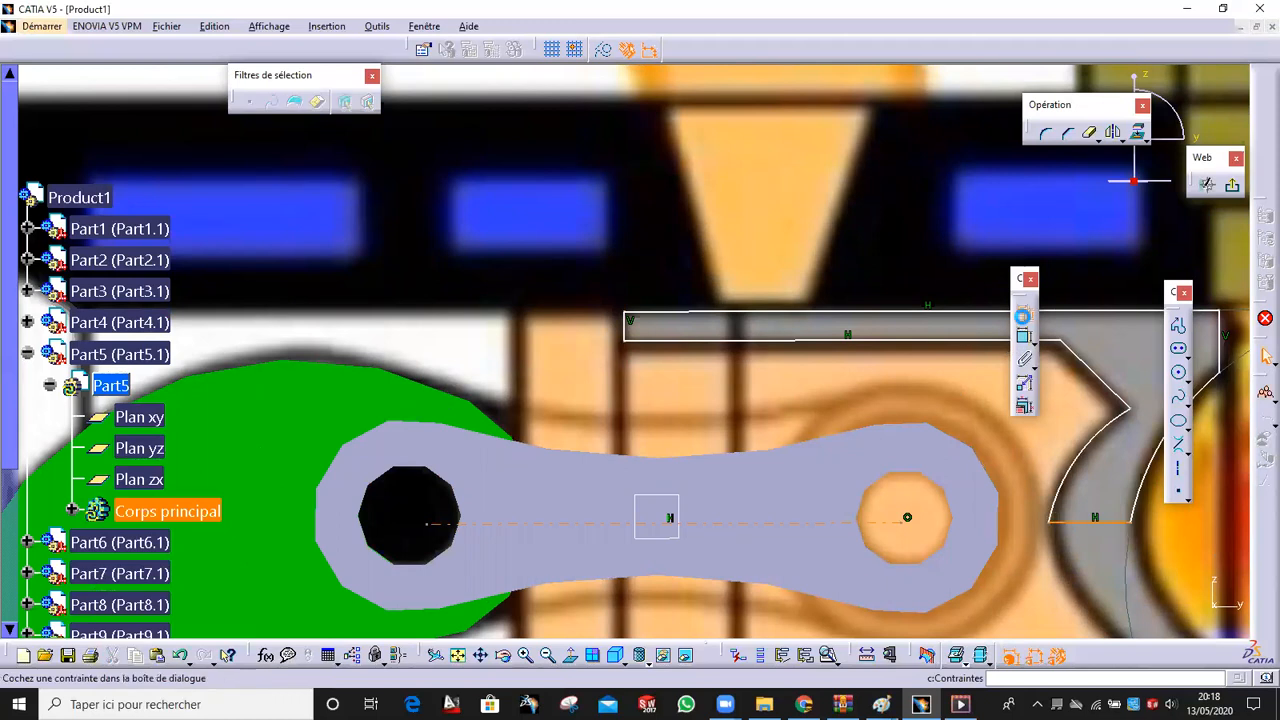
pyautogui.click(1022, 316)
pyautogui.click(1058, 319)
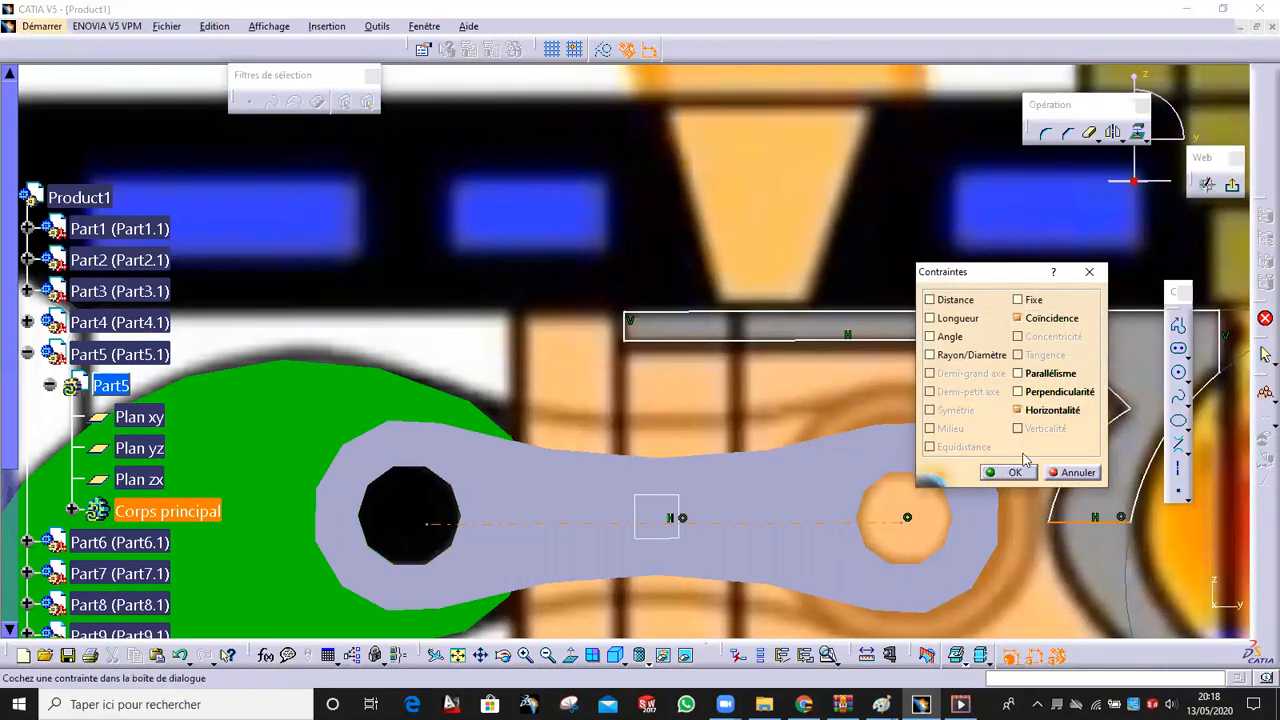
pyautogui.click(1012, 472)
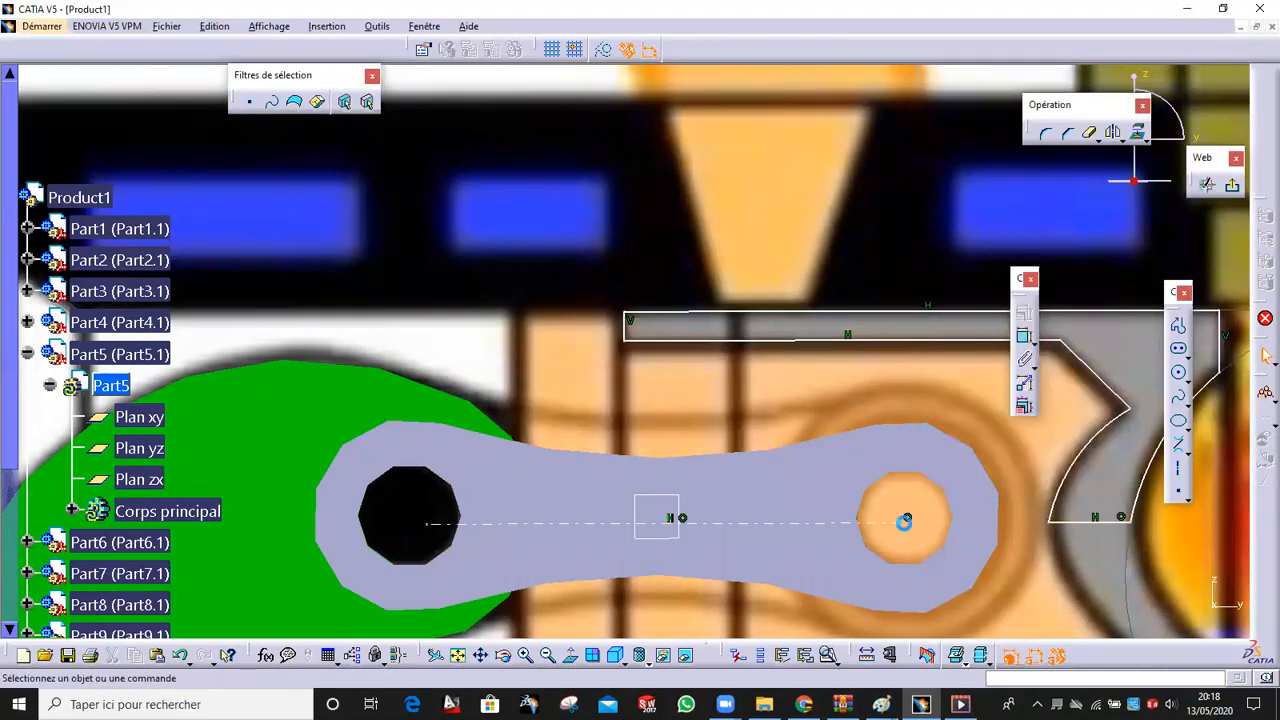
# Constrain the axis line's end point to be concentric with the rod hole inside the piston
pyautogui.click(945, 506)
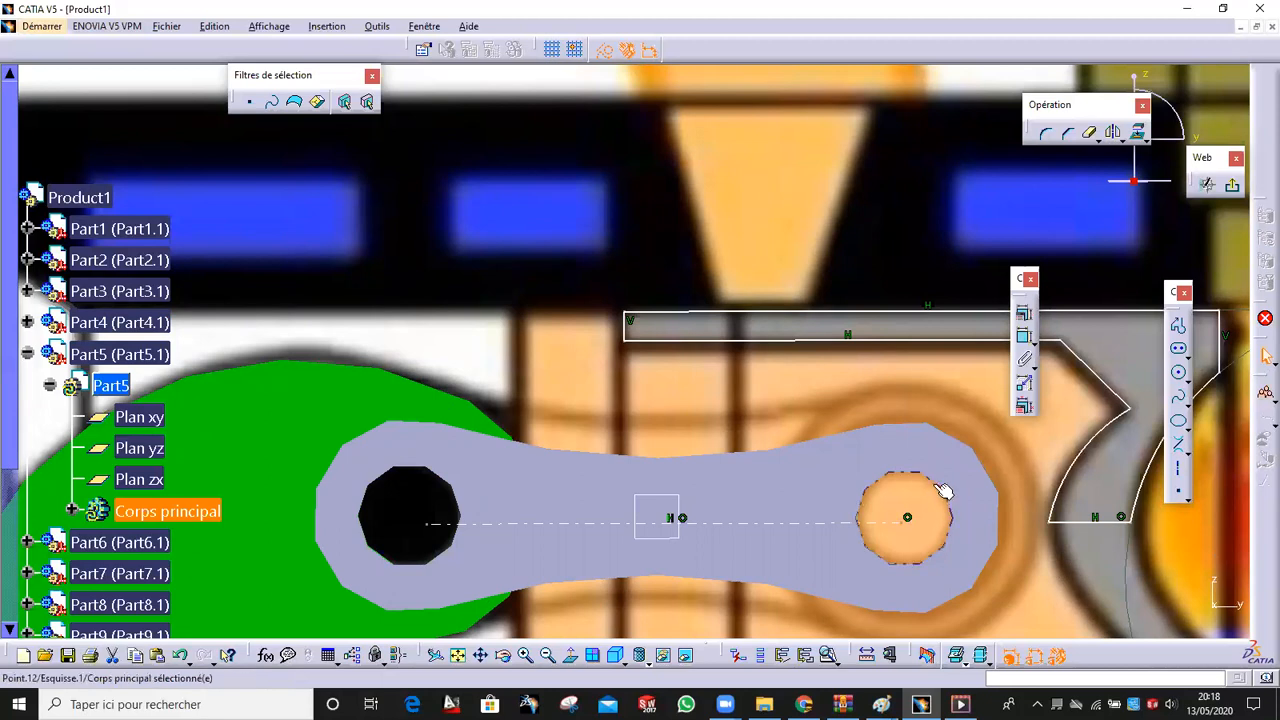
pyautogui.click(1022, 318)
pyautogui.click(1052, 336)
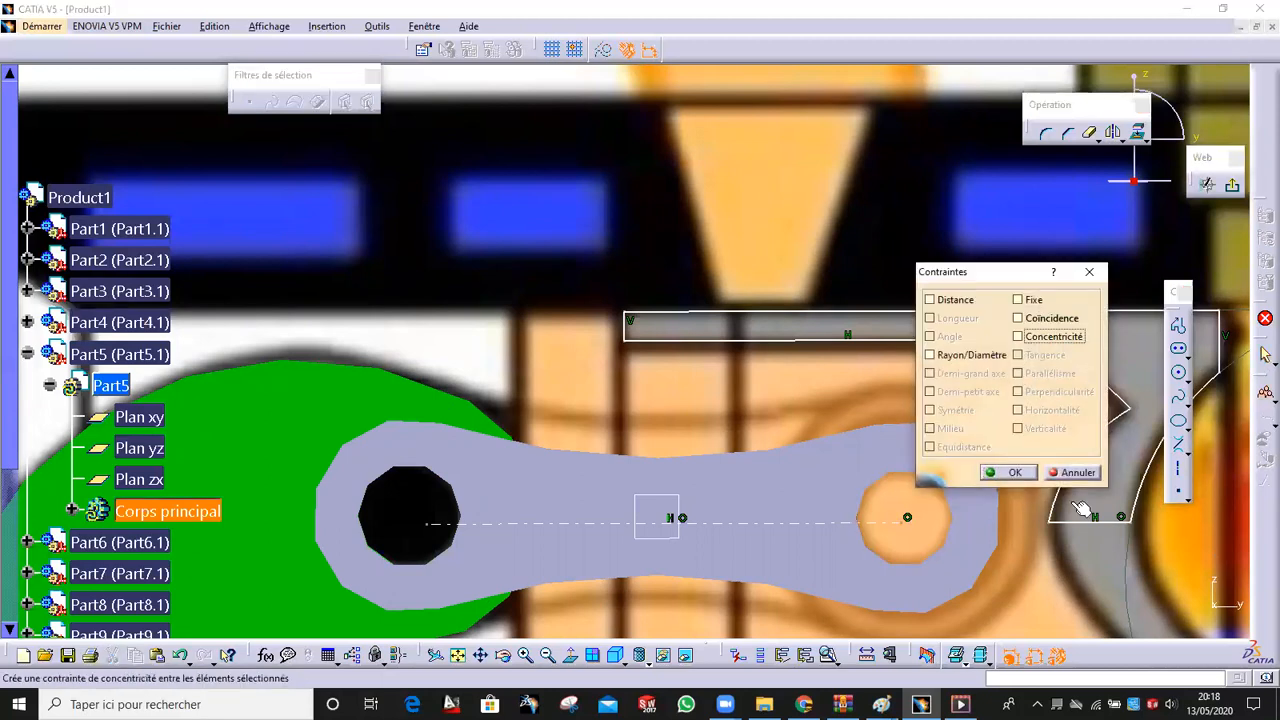
pyautogui.click(1024, 474)
# Shift the piston profile's inner horizontal edge and the pointed corner of its slanted edge slightly to match the background image
pyautogui.moveTo(917, 441); pyautogui.dragTo(924, 528, button='middle')
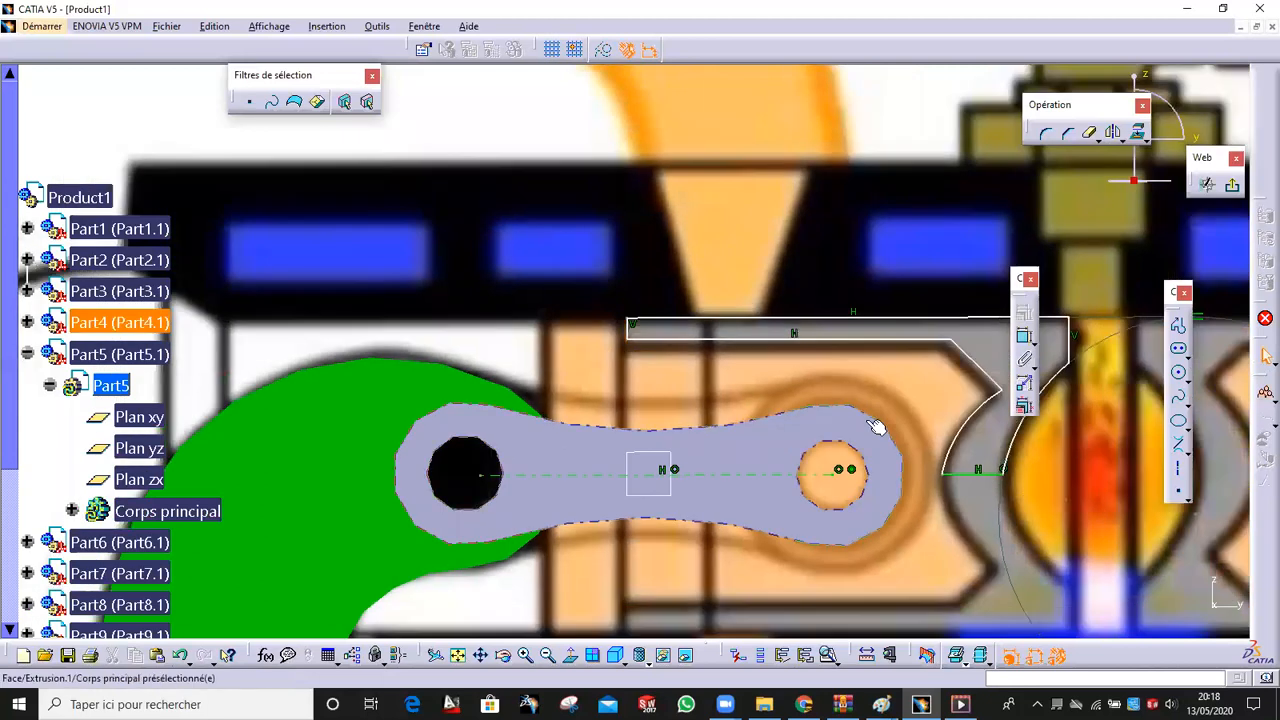
pyautogui.moveTo(876, 428); pyautogui.dragTo(841, 466, button='middle')
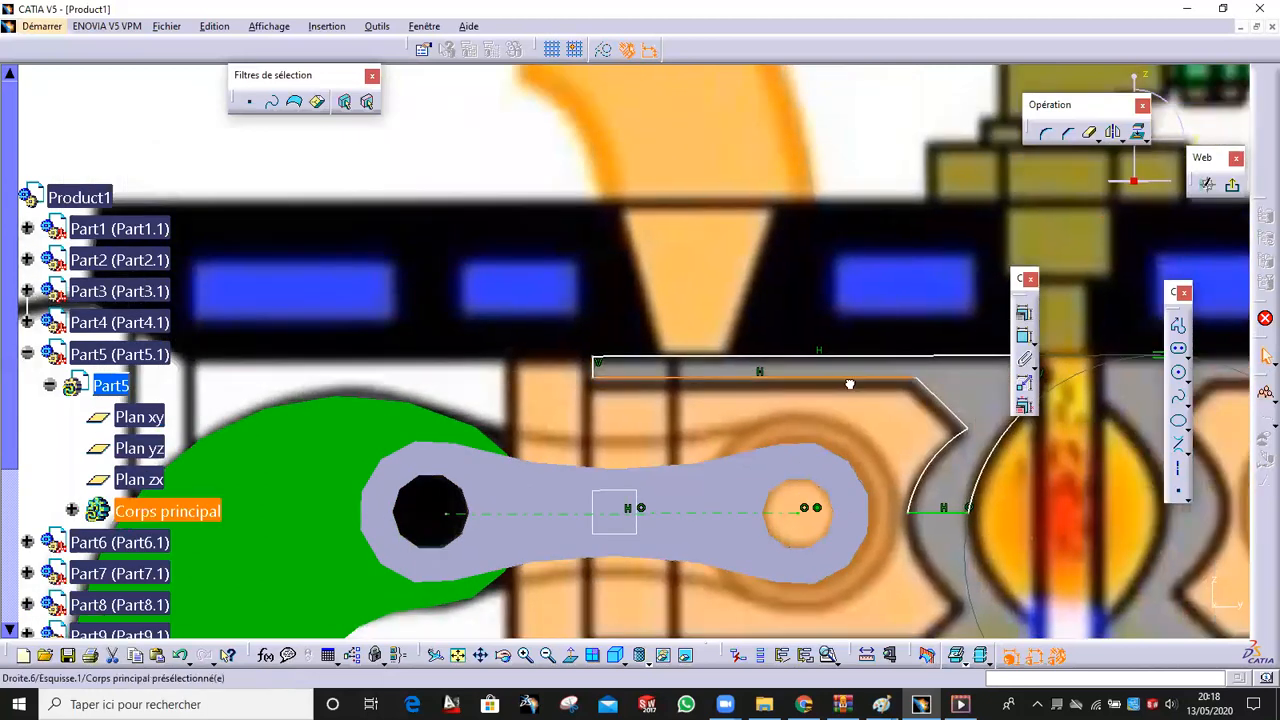
pyautogui.click(849, 384)
pyautogui.moveTo(942, 404); pyautogui.dragTo(937, 407)
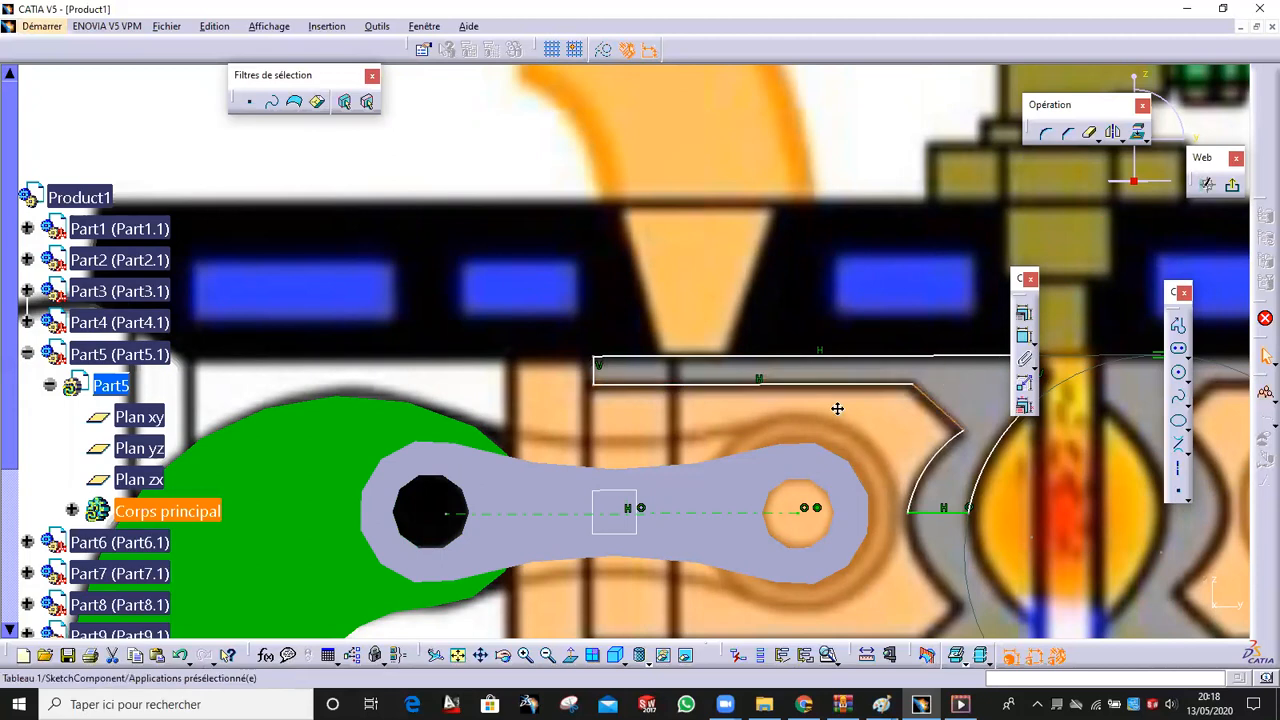
# Sketch three small upright rectangles, each about 0.6 mm wide and 1.5 mm high, across the profile's upper edge near the piston head
pyautogui.moveTo(940, 378); pyautogui.dragTo(837, 408, button='middle')
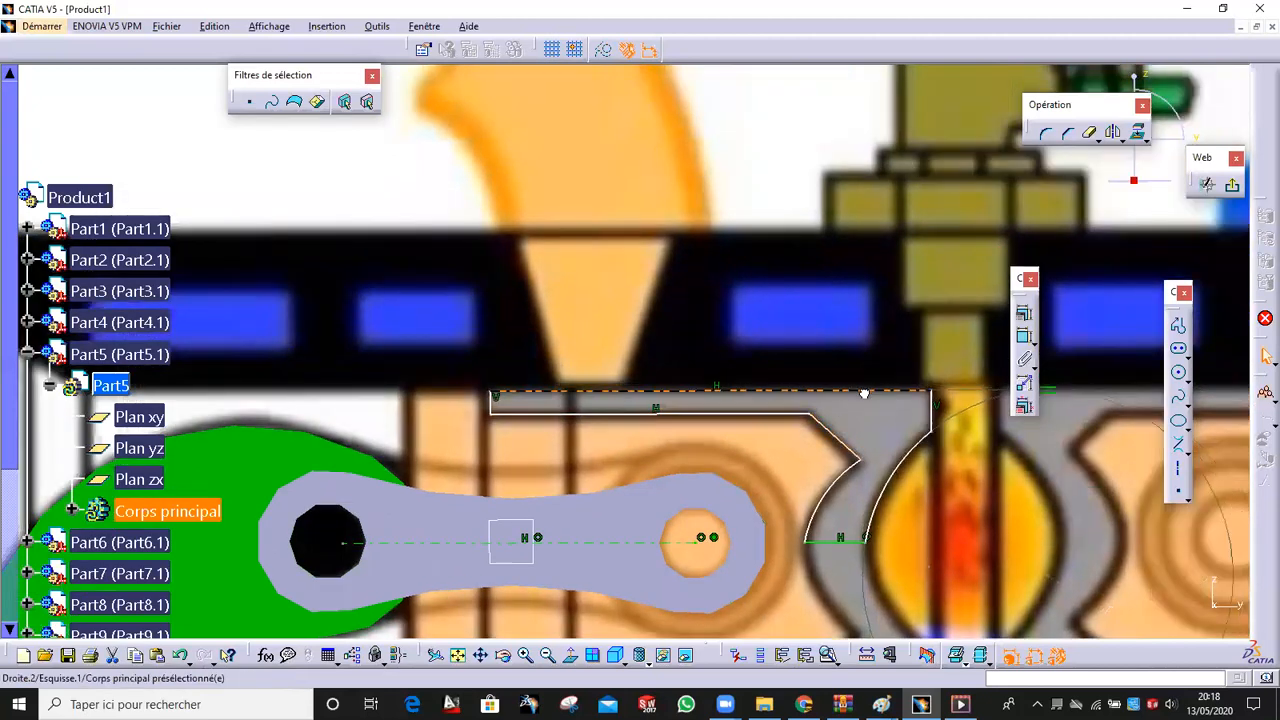
pyautogui.moveTo(843, 403)
pyautogui.mouseDown(button='middle')
pyautogui.moveTo(829, 417)
pyautogui.moveTo(798, 368)
pyautogui.mouseUp(button='middle')
pyautogui.moveTo(846, 431)
pyautogui.mouseDown(button='middle')
pyautogui.moveTo(763, 457)
pyautogui.moveTo(763, 357)
pyautogui.moveTo(697, 231)
pyautogui.mouseUp(button='middle')
pyautogui.click(814, 363)
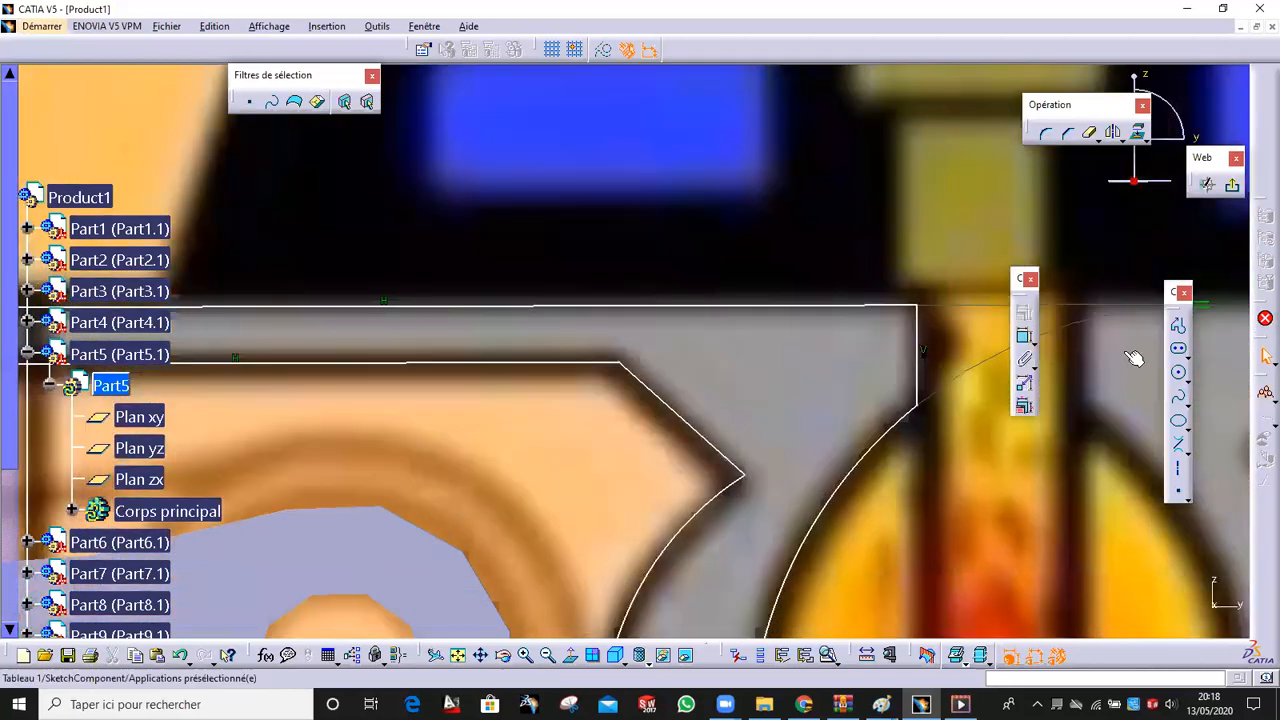
pyautogui.click(1188, 358)
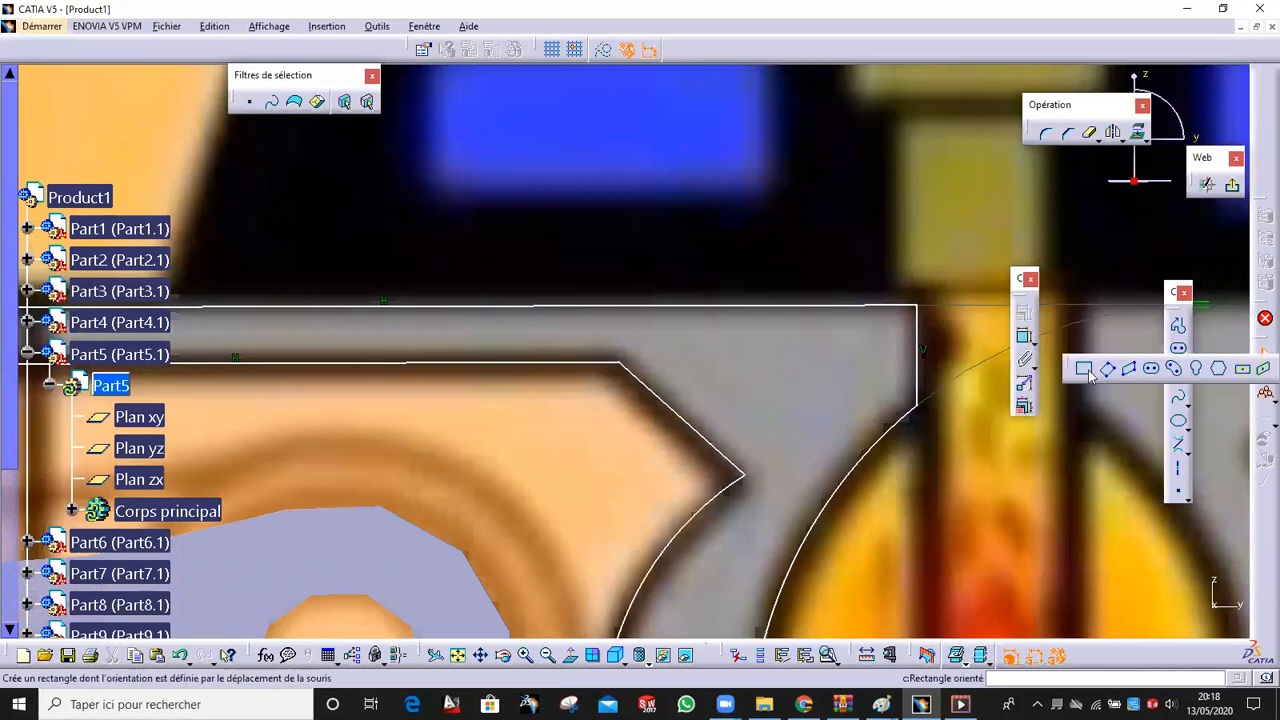
pyautogui.click(1086, 369)
pyautogui.click(678, 298)
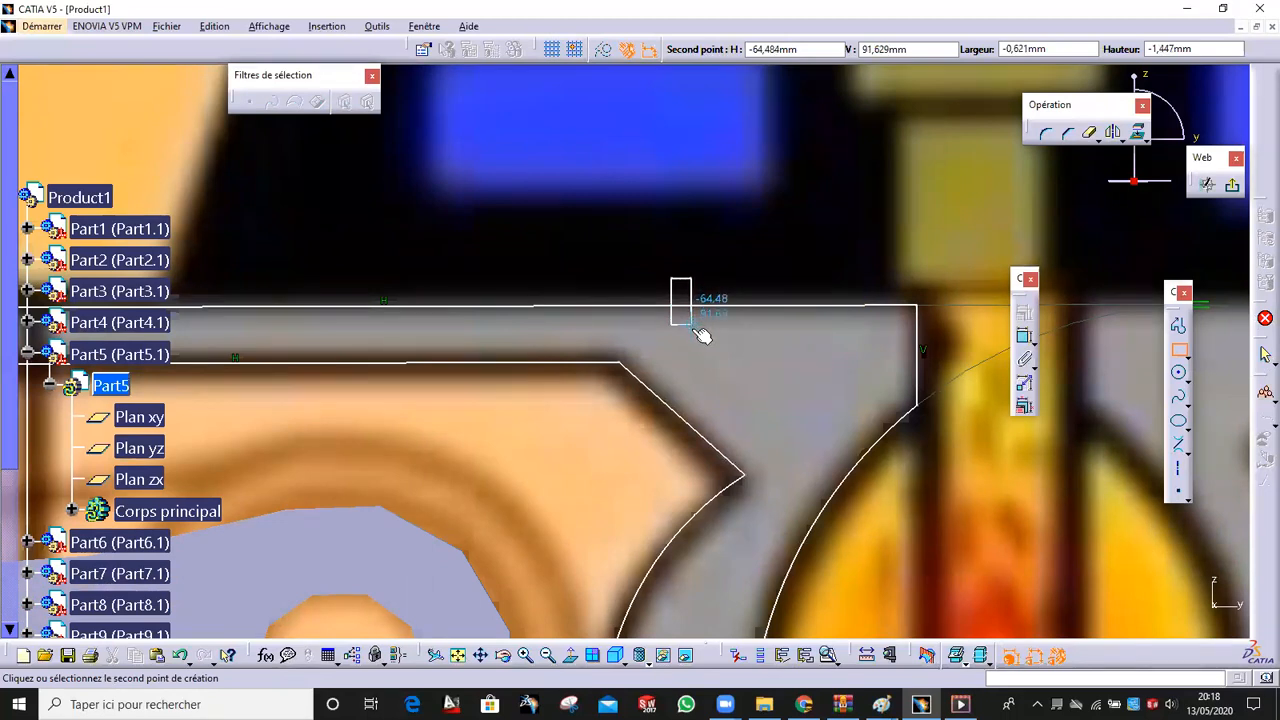
pyautogui.click(694, 328)
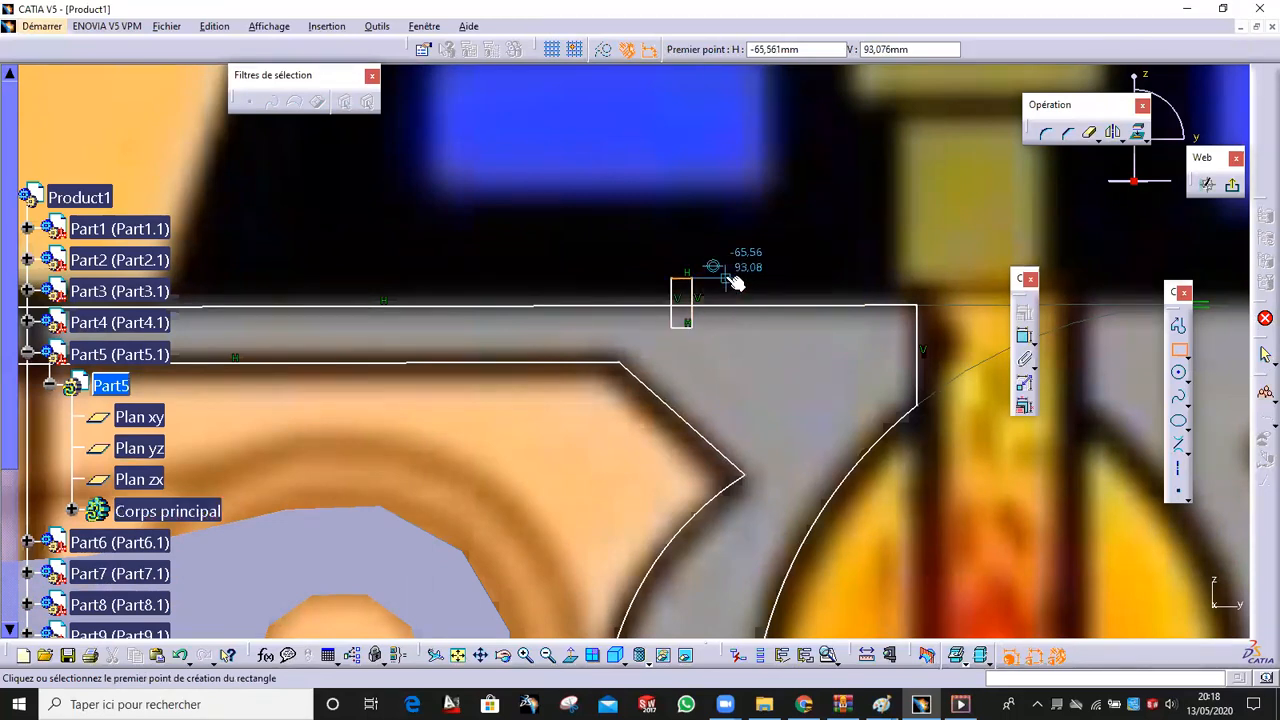
pyautogui.click(743, 294)
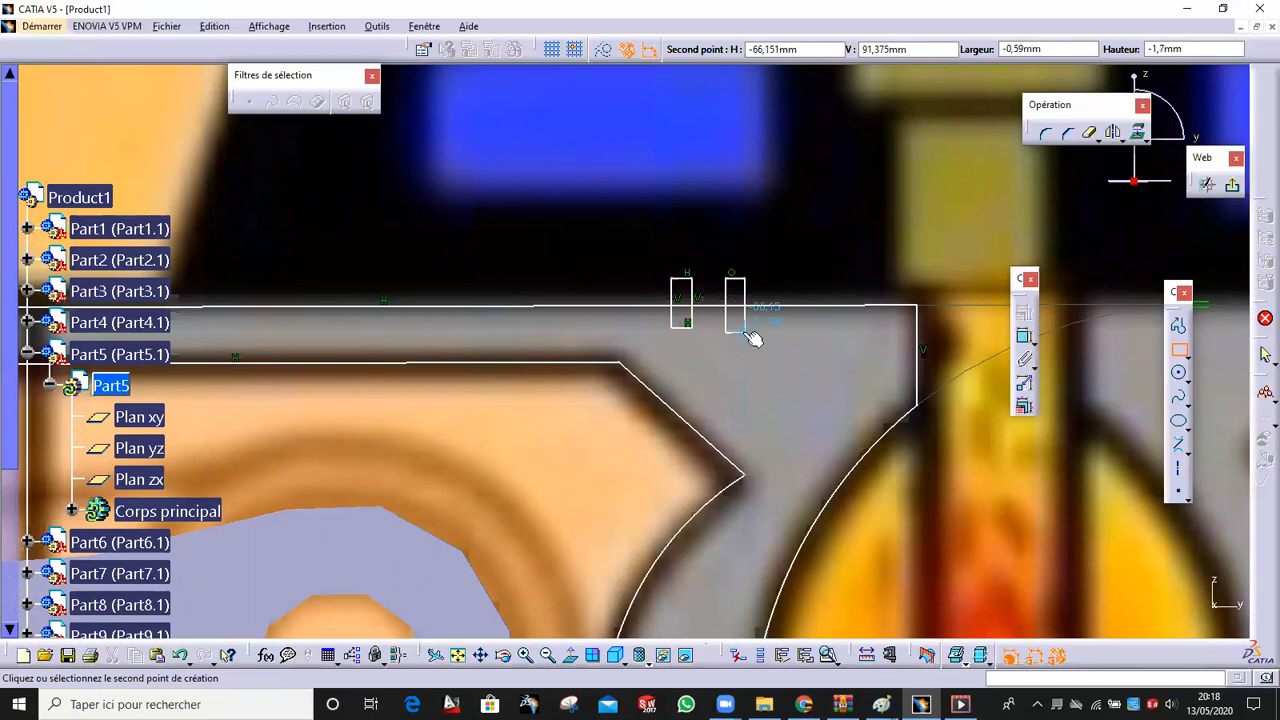
pyautogui.click(746, 328)
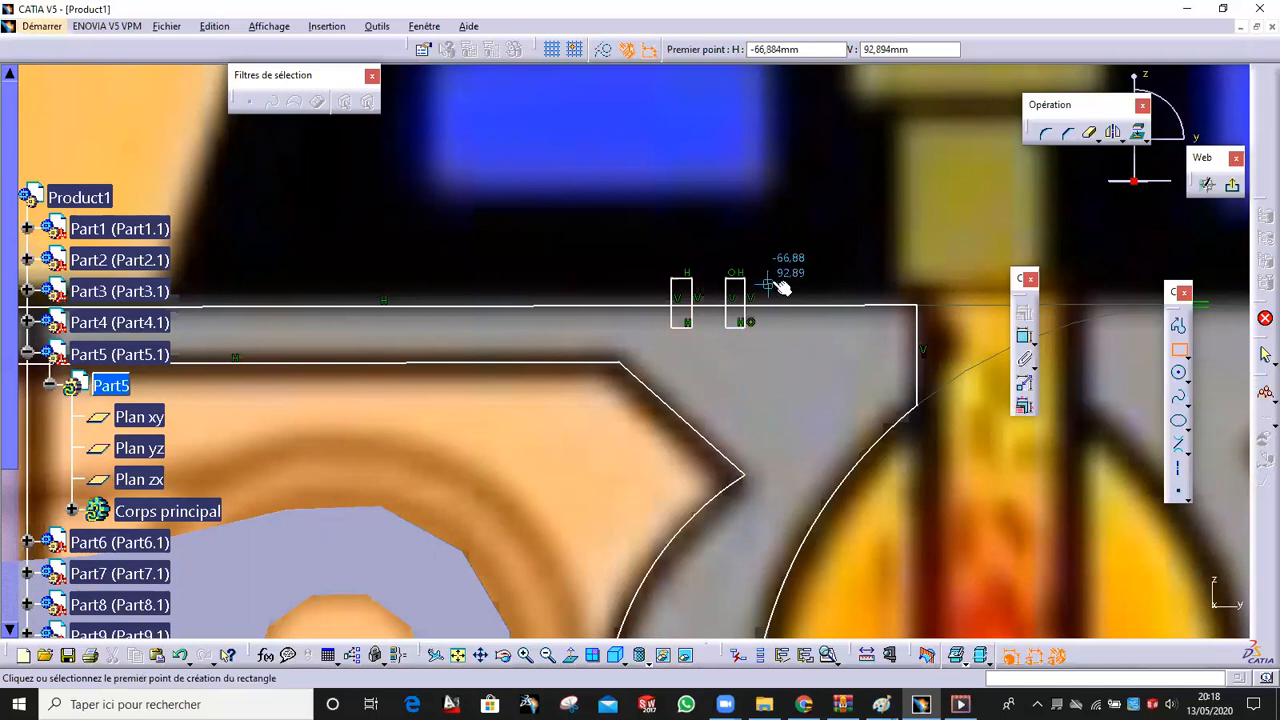
pyautogui.click(784, 285)
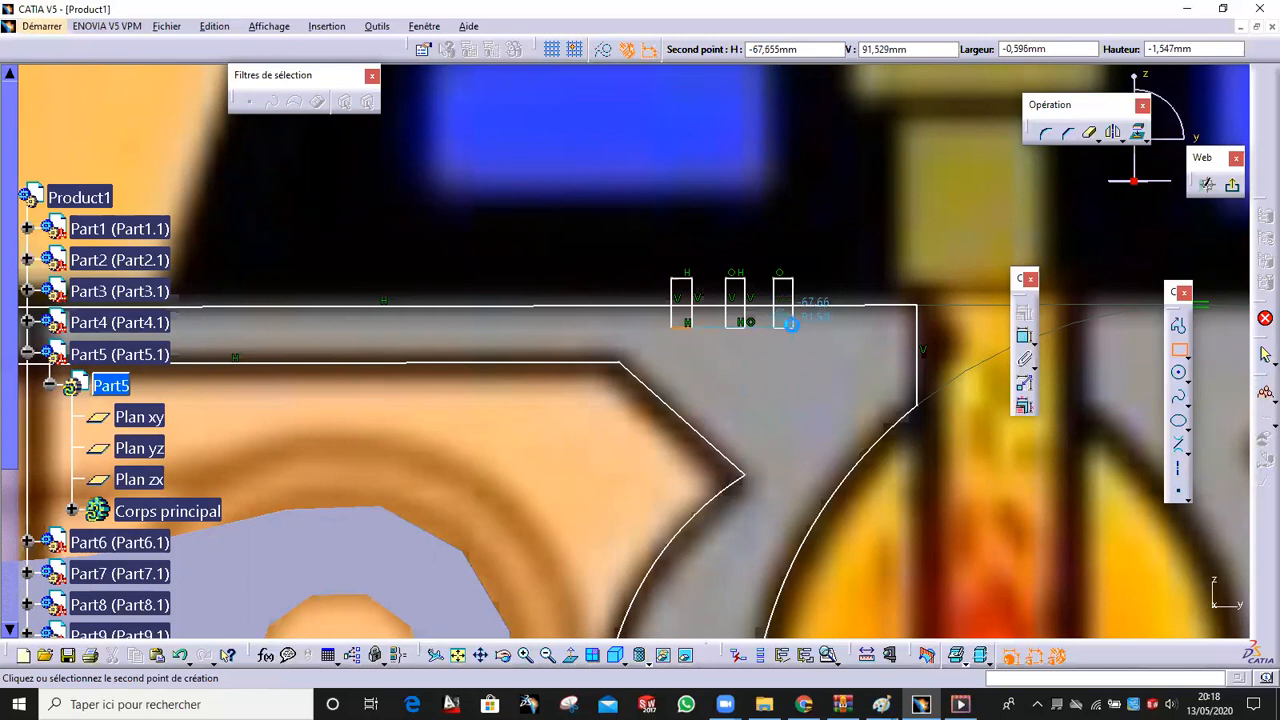
pyautogui.click(790, 324)
# Quick-trim the first rectangle's parts above the profile's upper edge and the edge segment inside it to form a ring groove
pyautogui.click(1089, 132)
pyautogui.moveTo(787, 367)
pyautogui.keyDown('ctrl'); pyautogui.mouseDown(button='middle')
pyautogui.moveTo(787, 229)
pyautogui.moveTo(714, 446)
pyautogui.mouseUp(button='middle'); pyautogui.keyUp('ctrl')
pyautogui.click(736, 325)
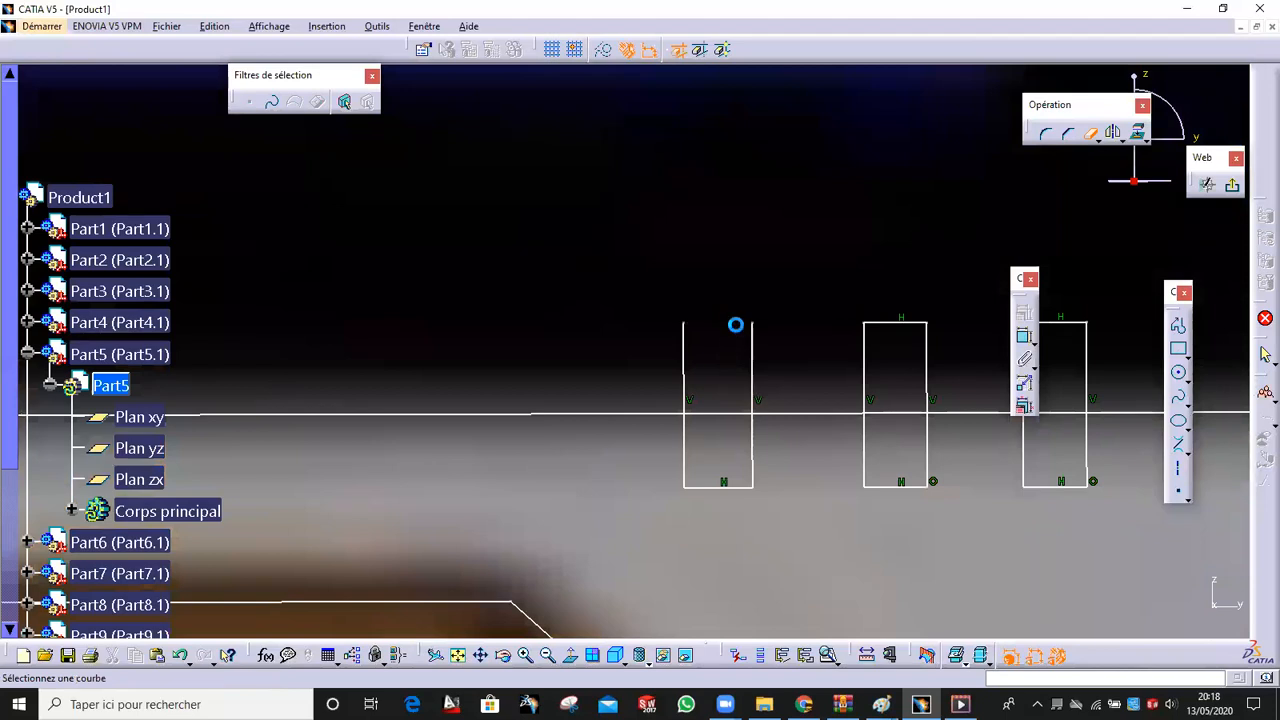
pyautogui.click(684, 370)
pyautogui.click(748, 405)
# Trim the second and third rectangles into open ring grooves along the profile's upper edge and exit the sketch
pyautogui.click(903, 324)
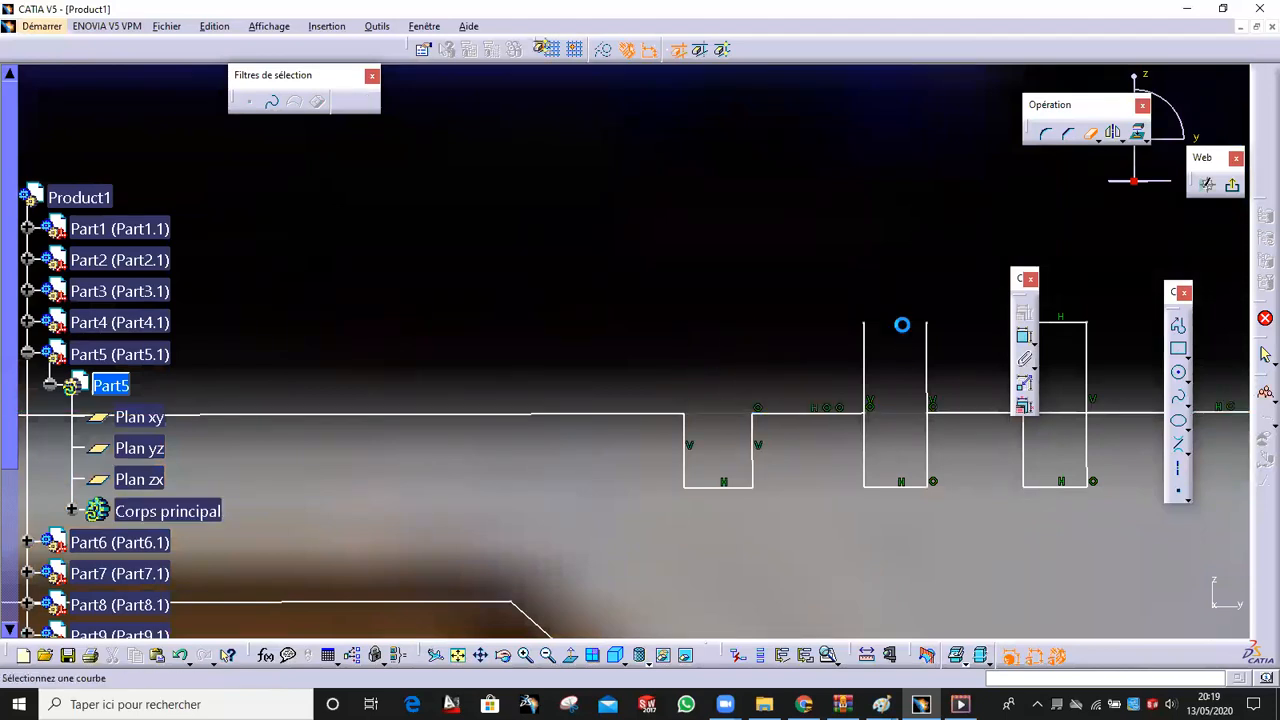
pyautogui.click(866, 358)
pyautogui.click(927, 360)
pyautogui.moveTo(1010, 367); pyautogui.dragTo(690, 375, button='middle')
pyautogui.click(755, 331)
pyautogui.click(763, 358)
pyautogui.click(738, 422)
pyautogui.click(700, 384)
pyautogui.moveTo(703, 313)
pyautogui.mouseDown(button='middle')
pyautogui.moveTo(707, 541)
pyautogui.moveTo(723, 431)
pyautogui.mouseUp(button='middle')
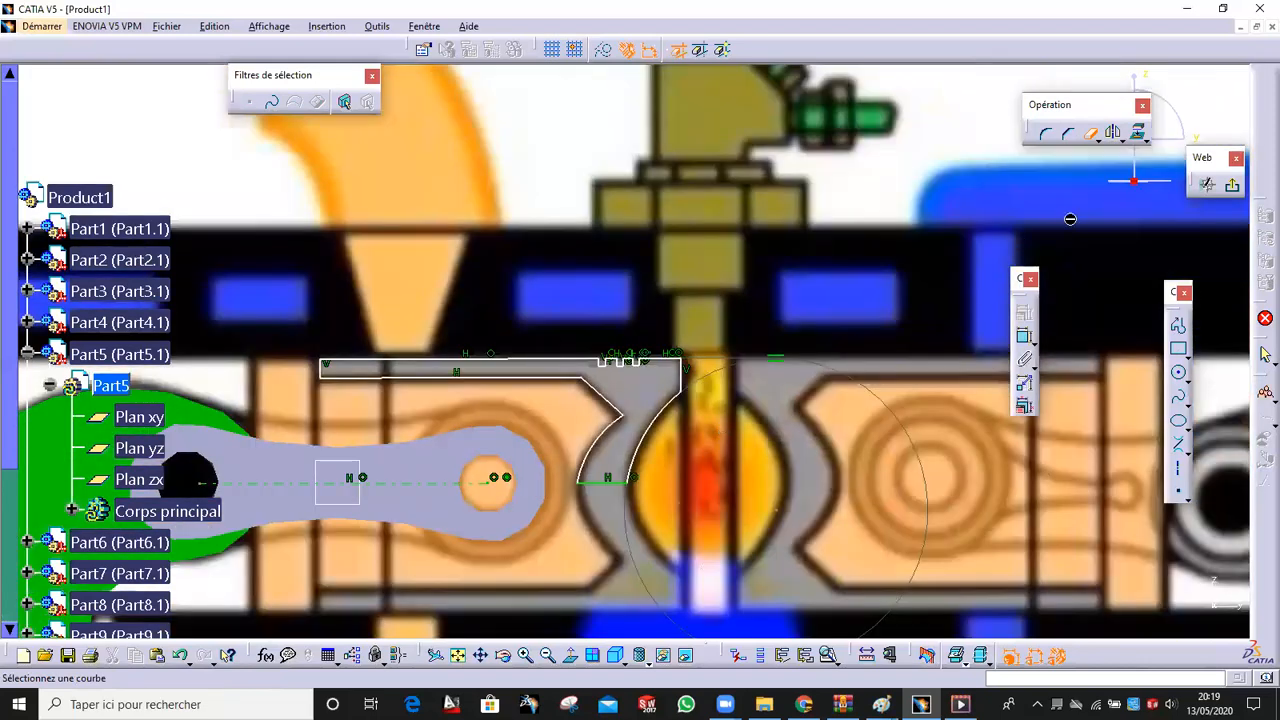
pyautogui.click(1206, 187)
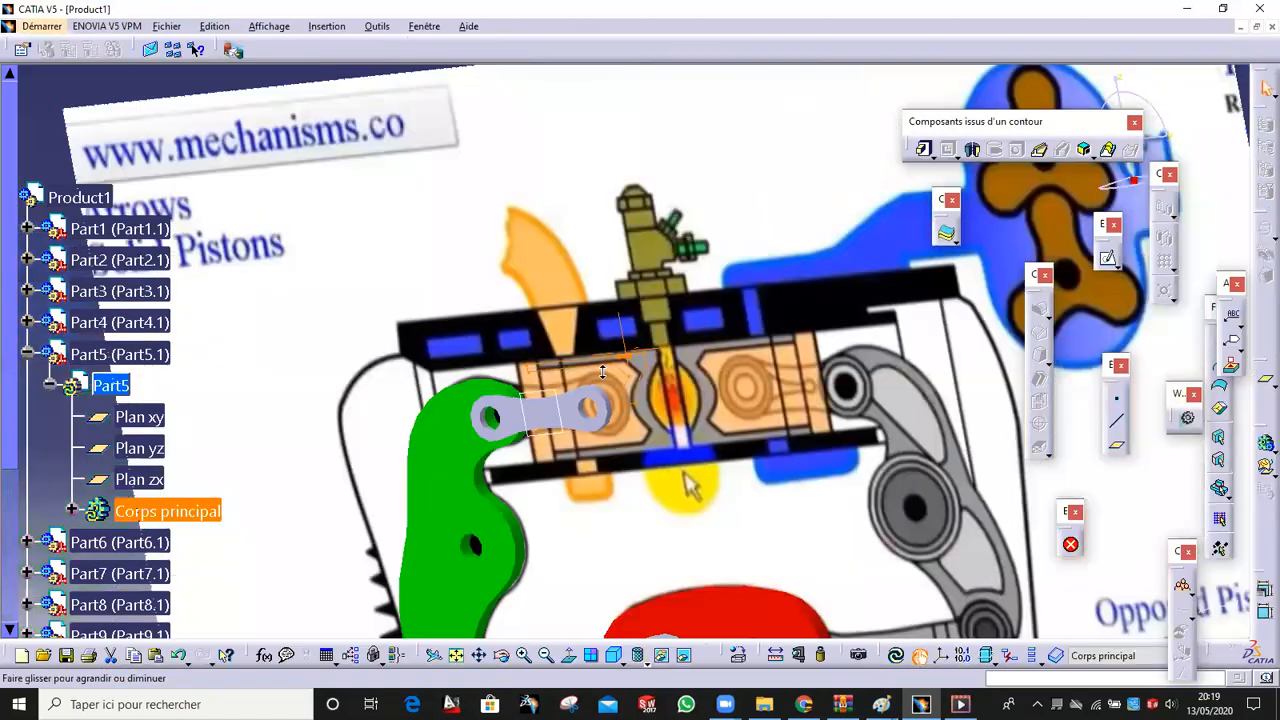
# Revolve the piston sketch 360 degrees into a solid about the profile's short horizontal edge
pyautogui.moveTo(709, 339); pyautogui.dragTo(984, 200, button='middle')
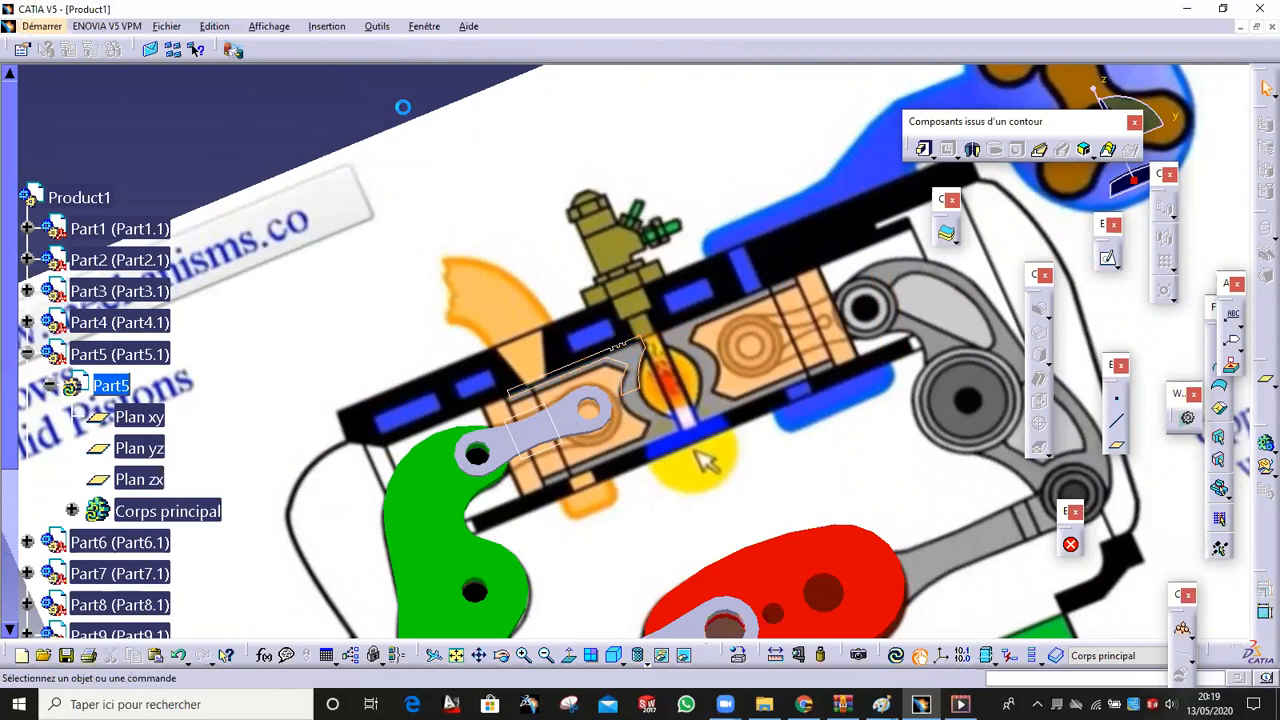
pyautogui.click(971, 149)
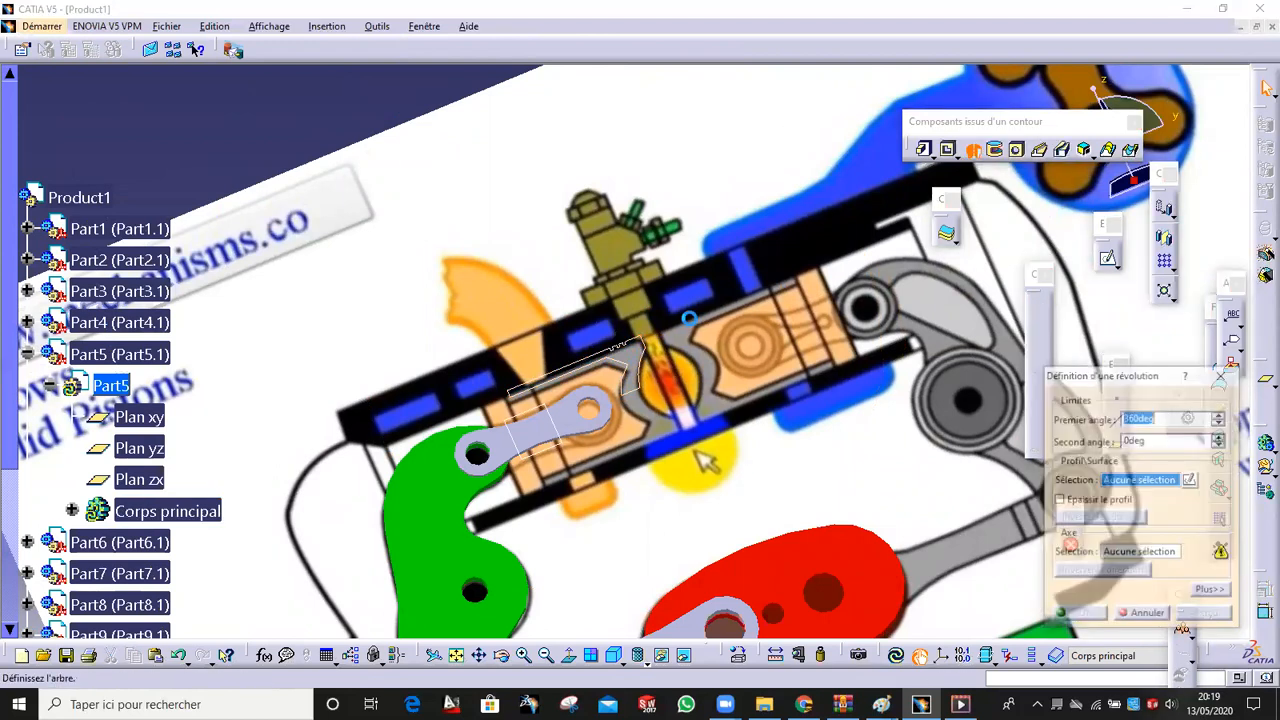
pyautogui.click(577, 357)
pyautogui.moveTo(641, 387); pyautogui.dragTo(711, 217, button='middle')
pyautogui.click(1140, 553)
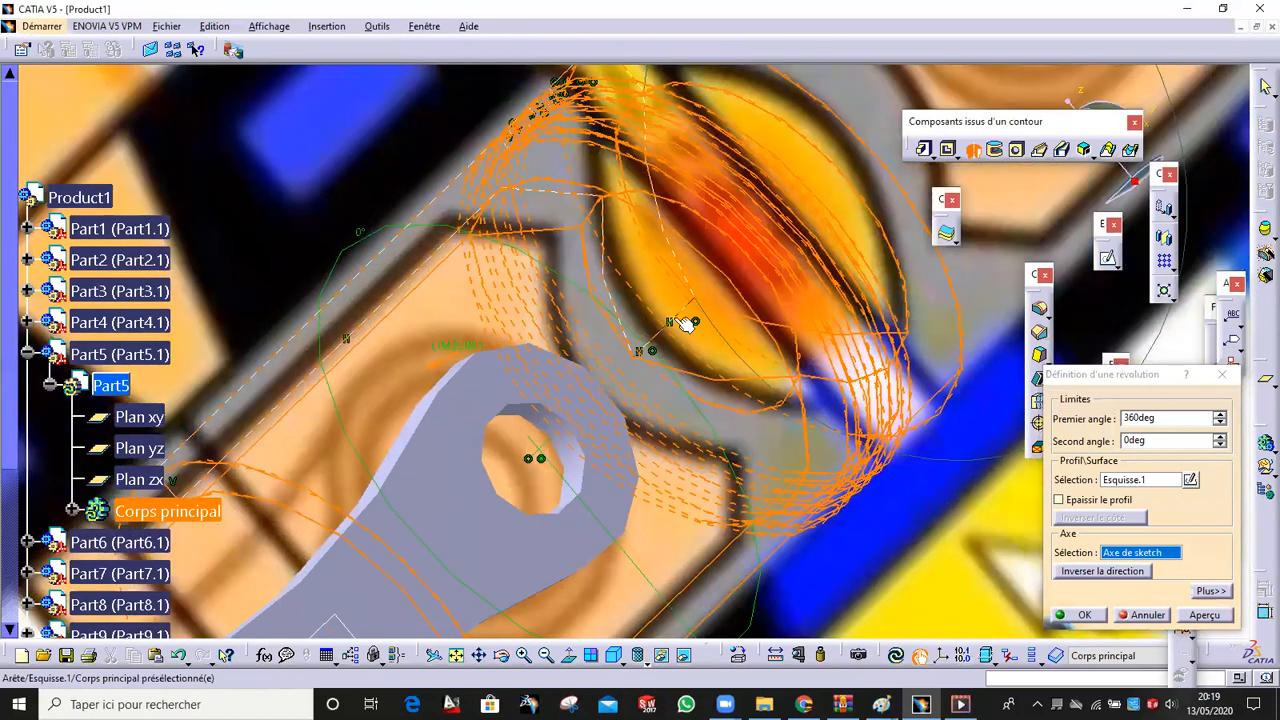
pyautogui.click(676, 326)
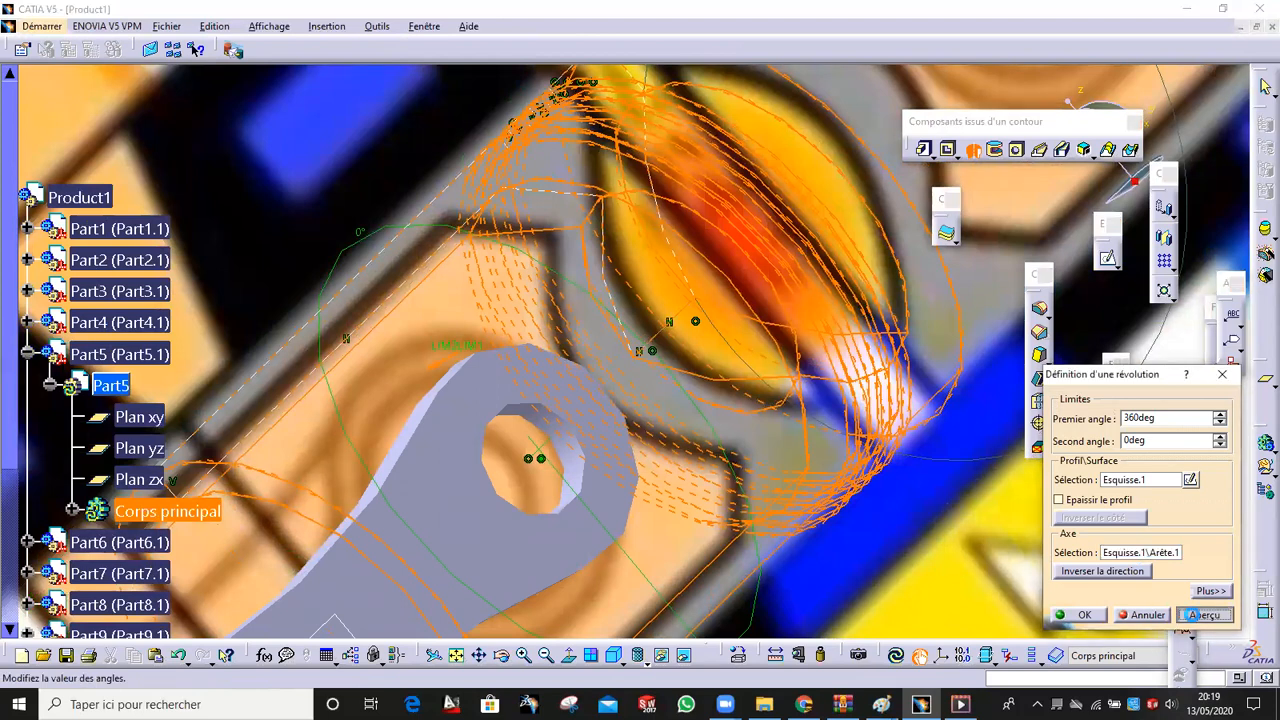
pyautogui.click(1195, 615)
pyautogui.click(1080, 615)
# Collapse Part5, expand and activate Part6, and select its main body (Corps principal)
pyautogui.moveTo(707, 430); pyautogui.dragTo(456, 414, button='middle')
pyautogui.moveTo(648, 370); pyautogui.dragTo(643, 284, button='middle')
pyautogui.moveTo(731, 384); pyautogui.dragTo(680, 450, button='middle')
pyautogui.moveTo(626, 403); pyautogui.dragTo(666, 410, button='middle')
pyautogui.moveTo(608, 348); pyautogui.dragTo(6, 402, button='middle')
pyautogui.click(27, 354)
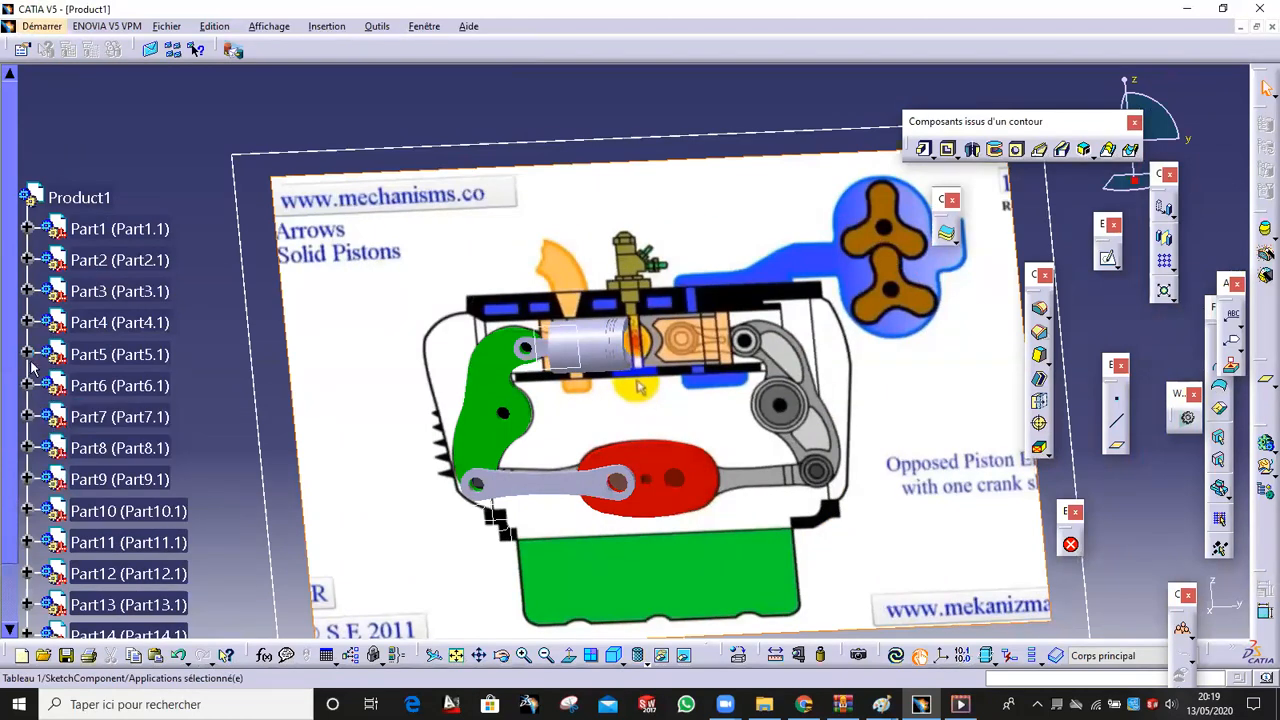
pyautogui.click(27, 386)
pyautogui.click(50, 416)
pyautogui.click(160, 541)
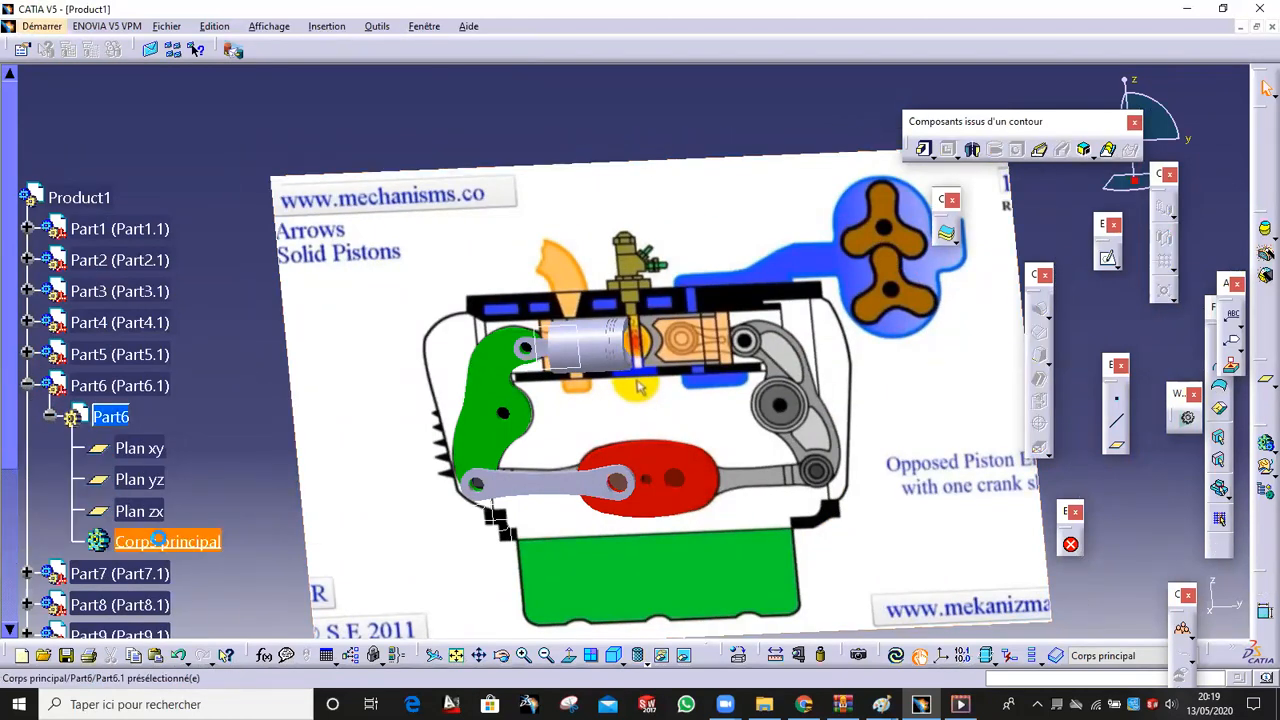
pyautogui.click(186, 544)
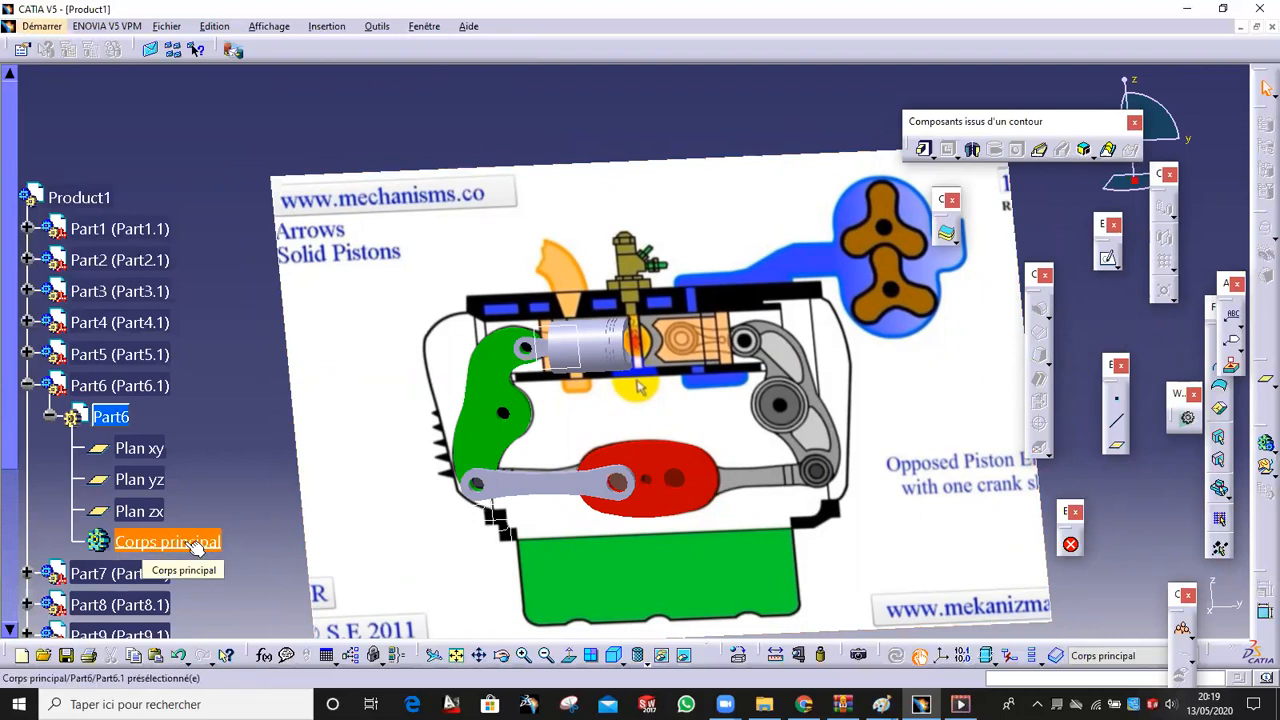
pyautogui.moveTo(575, 466); pyautogui.dragTo(610, 420, button='middle')
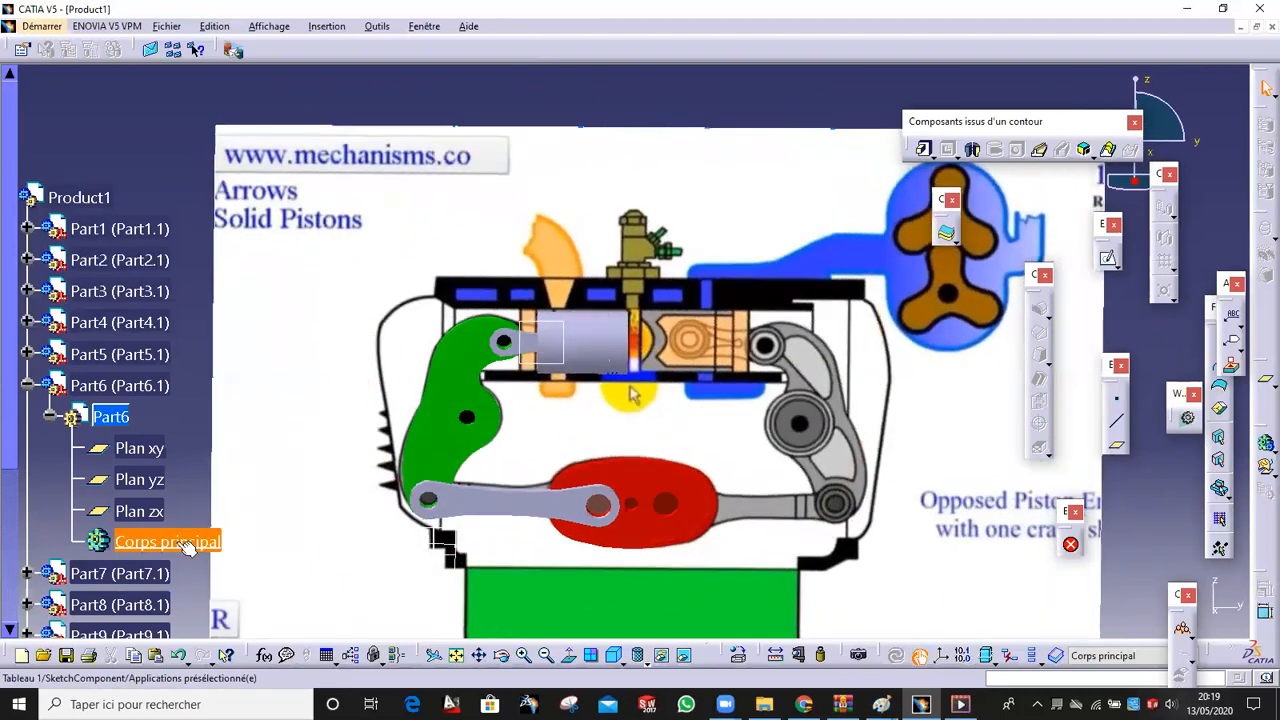
pyautogui.moveTo(762, 507); pyautogui.dragTo(295, 258, button='middle')
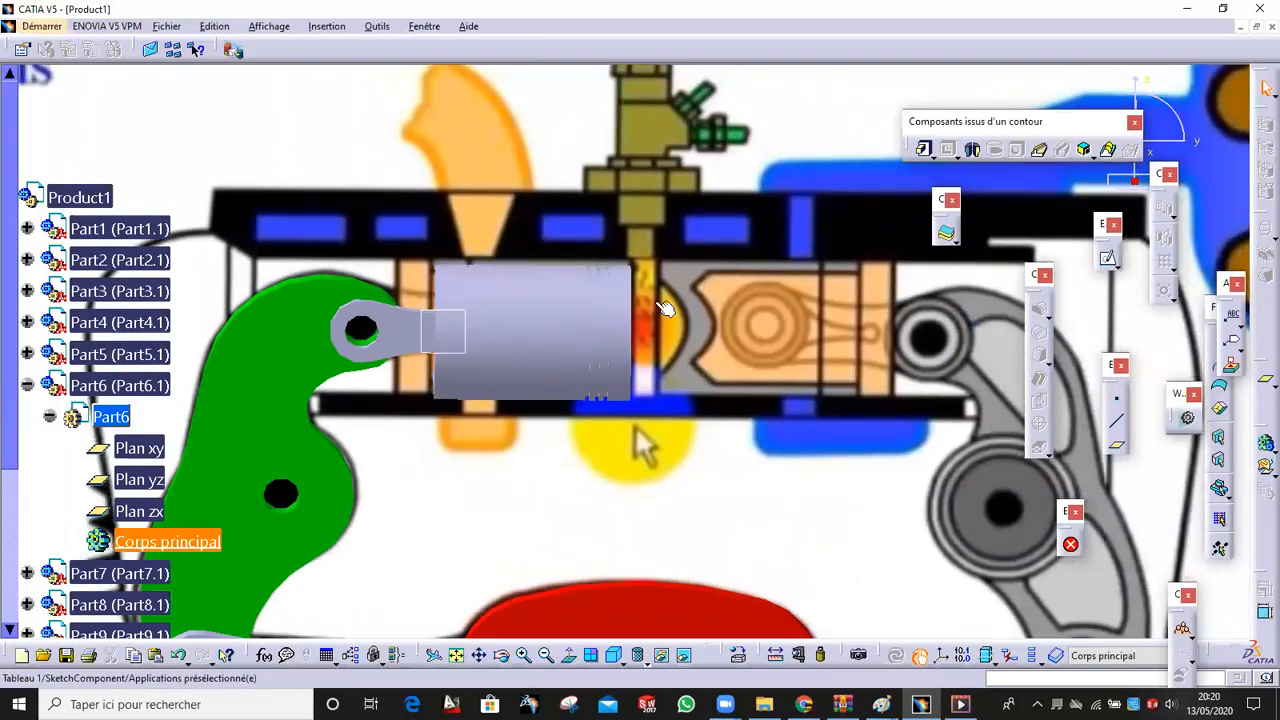
pyautogui.moveTo(634, 443); pyautogui.dragTo(668, 388, button='middle')
pyautogui.moveTo(634, 498); pyautogui.dragTo(612, 378, button='middle')
pyautogui.rightClick(176, 542)
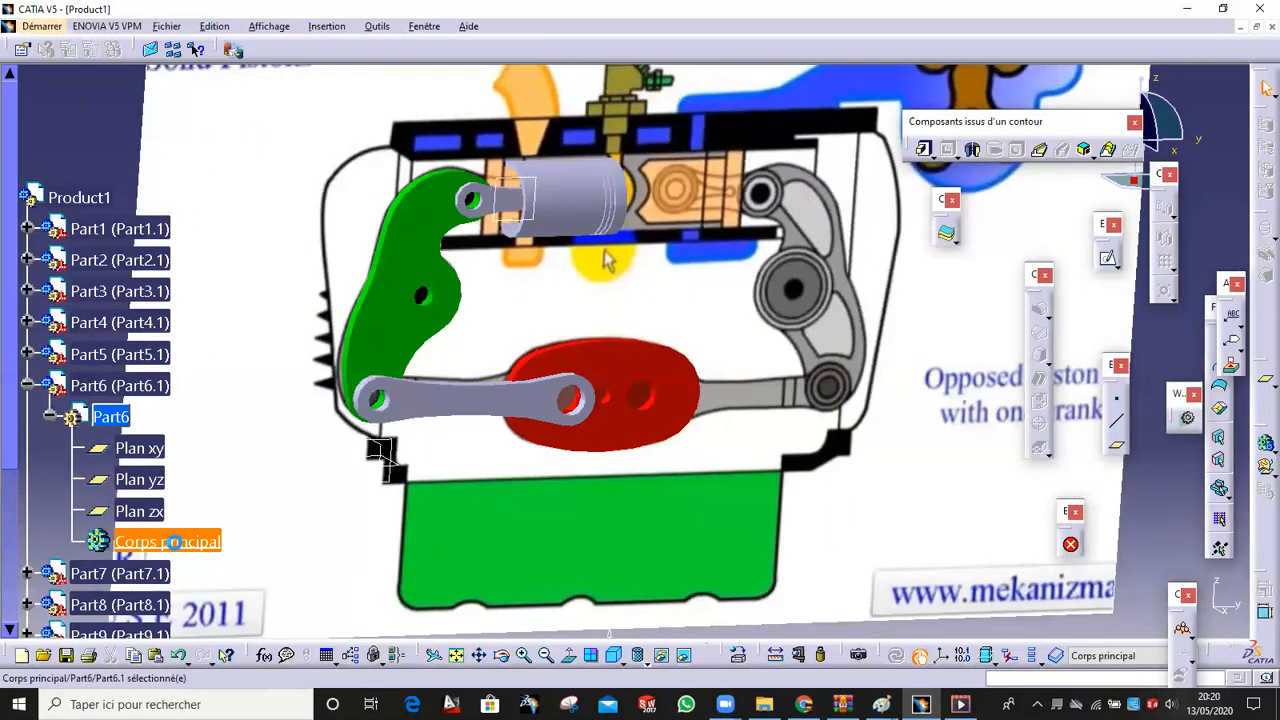
pyautogui.moveTo(561, 588); pyautogui.dragTo(543, 557, button='middle')
pyautogui.moveTo(478, 528); pyautogui.dragTo(669, 680, button='middle')
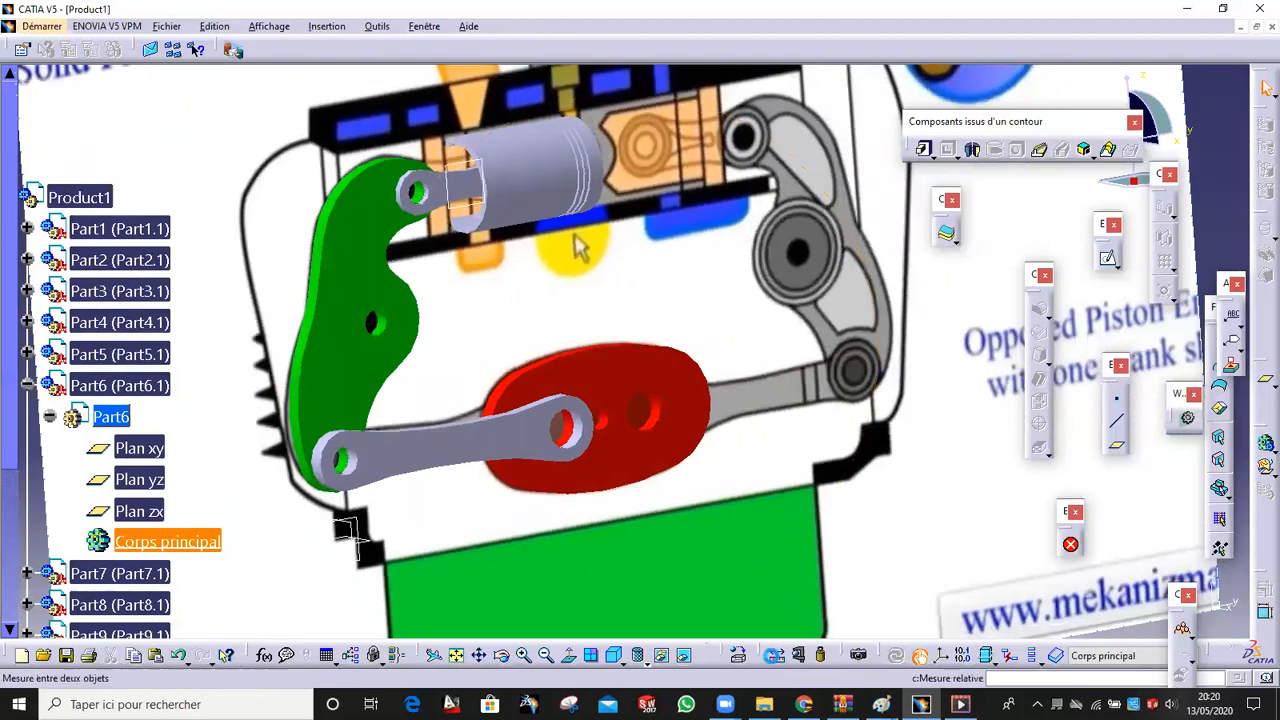
# Measure the distance from the red crank's centre hole axis to Part6's zx plane and copy the value
pyautogui.click(776, 657)
pyautogui.moveTo(651, 496); pyautogui.dragTo(638, 315, button='middle')
pyautogui.moveTo(557, 551); pyautogui.dragTo(611, 403, button='middle')
pyautogui.click(603, 385)
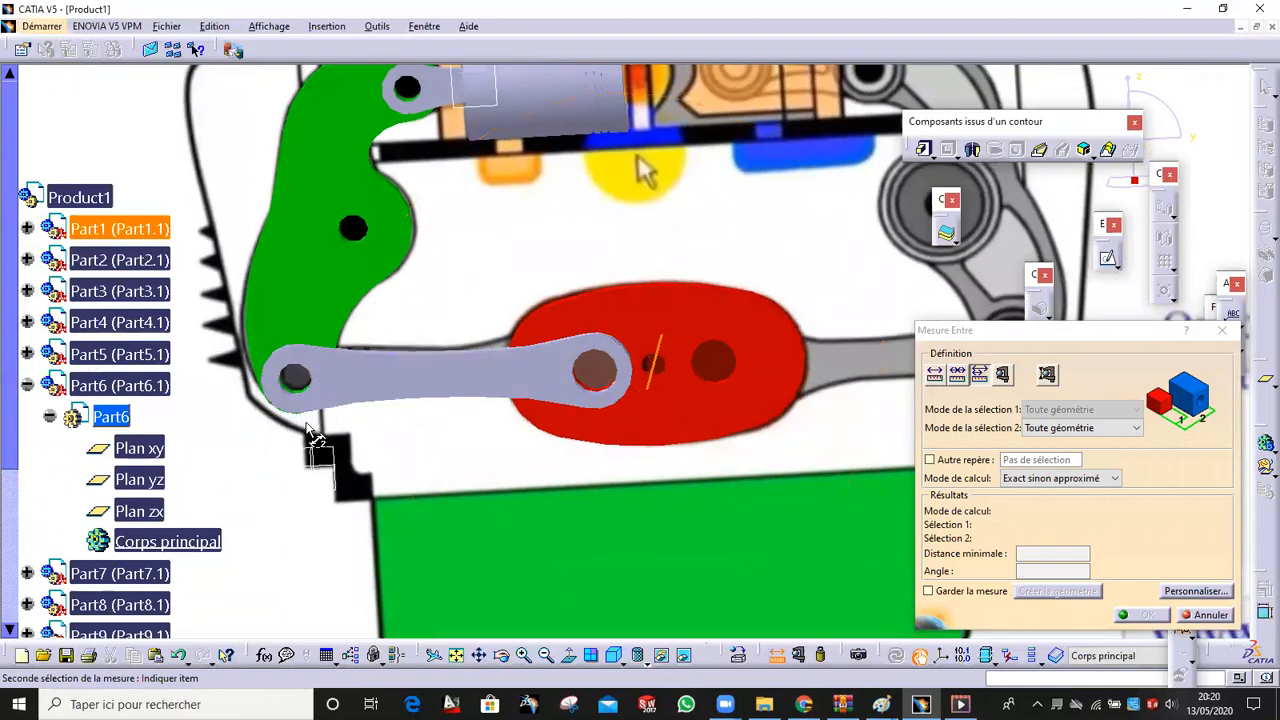
pyautogui.moveTo(371, 384); pyautogui.dragTo(600, 350, button='middle')
pyautogui.click(391, 329)
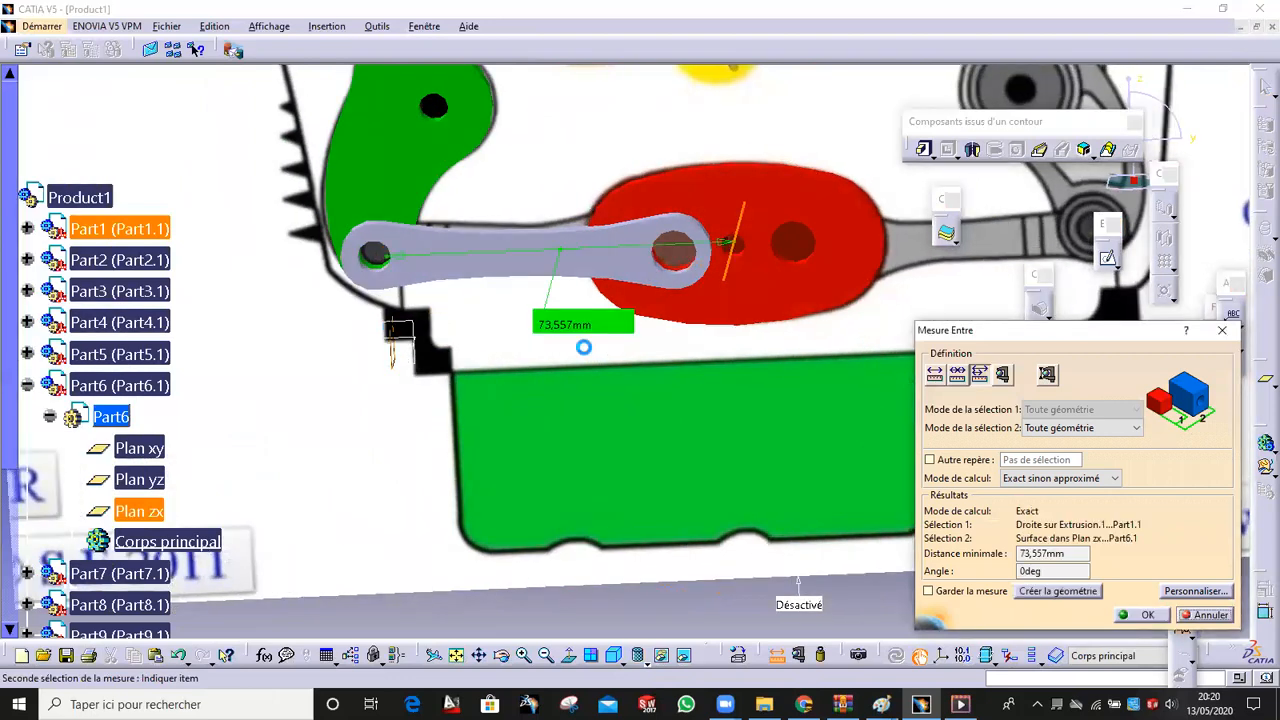
pyautogui.moveTo(1076, 555); pyautogui.dragTo(780, 543)
pyautogui.hotkey('ctrl', 'c')
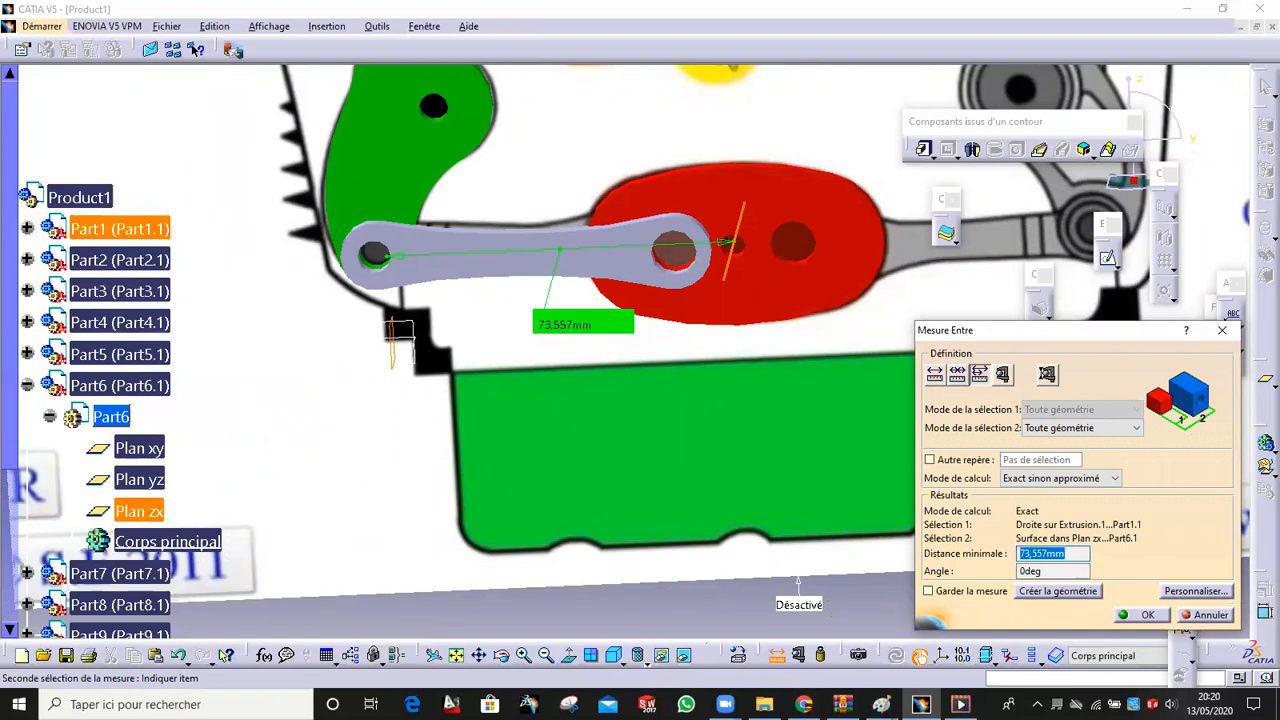
pyautogui.click(1145, 615)
# Create a plane in Part6 offset 73.557 mm from its zx plane
pyautogui.click(1117, 445)
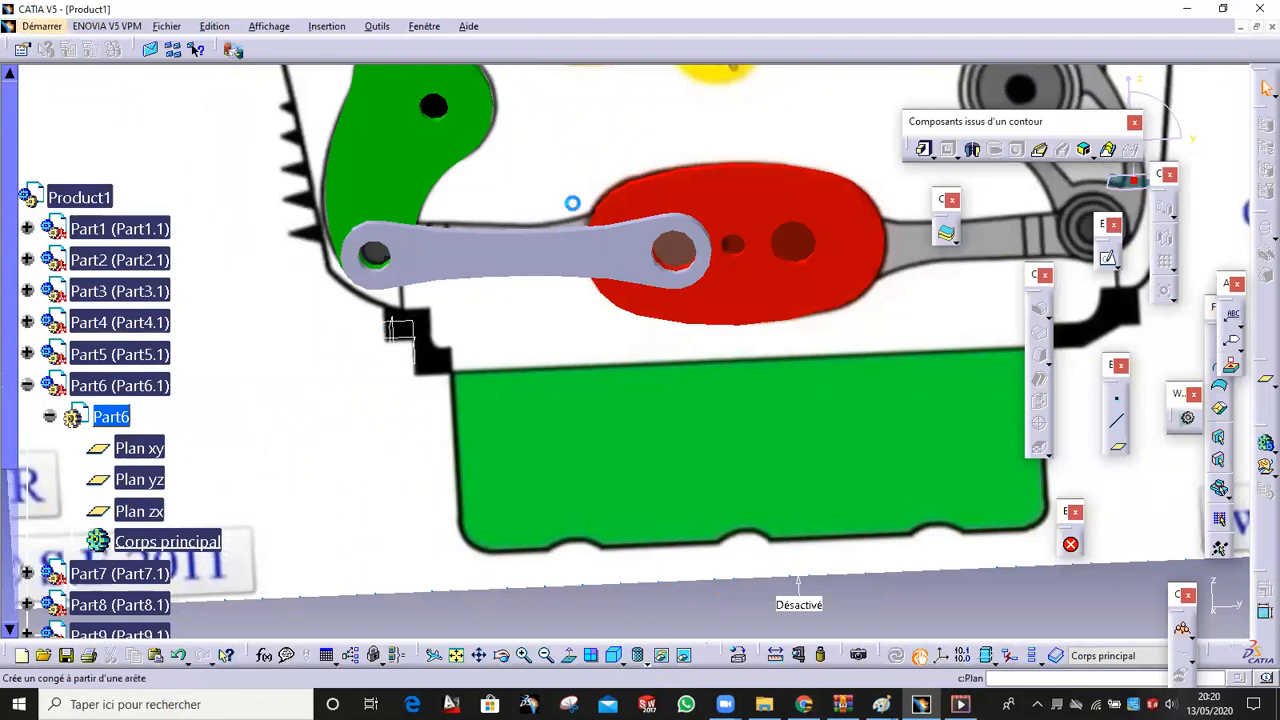
pyautogui.click(390, 331)
pyautogui.click(962, 440)
pyautogui.hotkey('ctrl', 'v')
pyautogui.click(1002, 502)
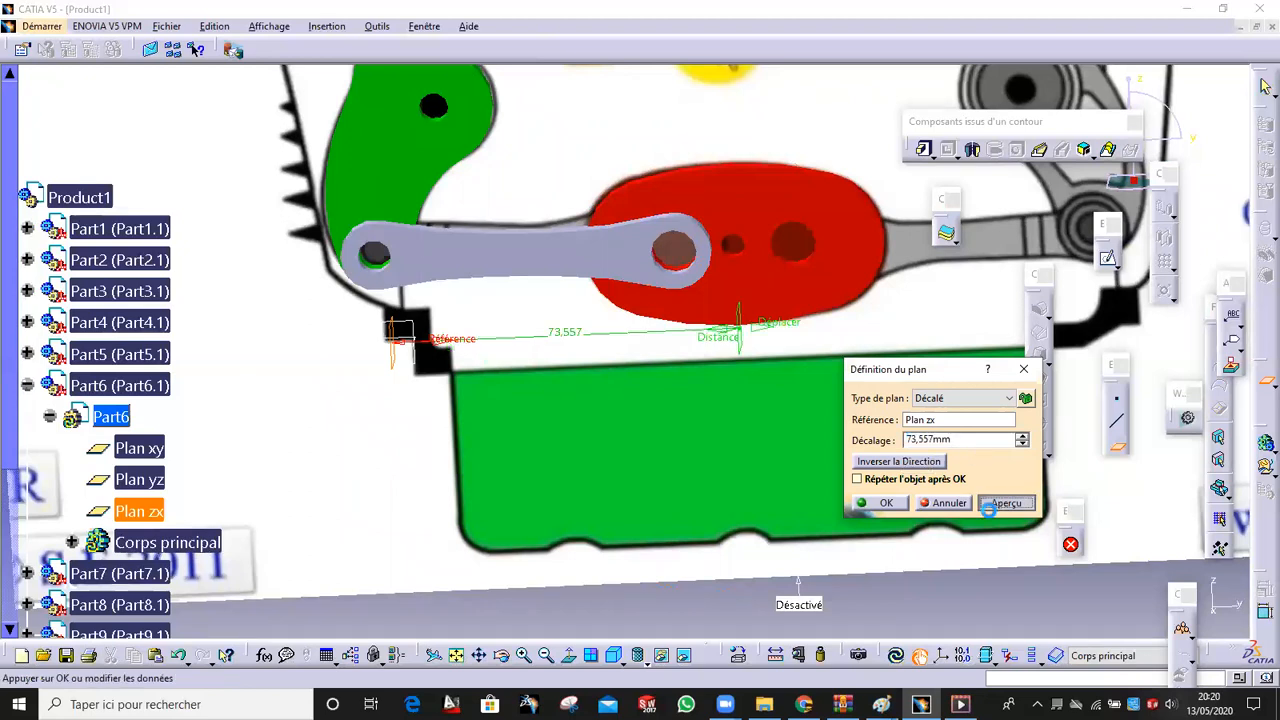
pyautogui.click(882, 503)
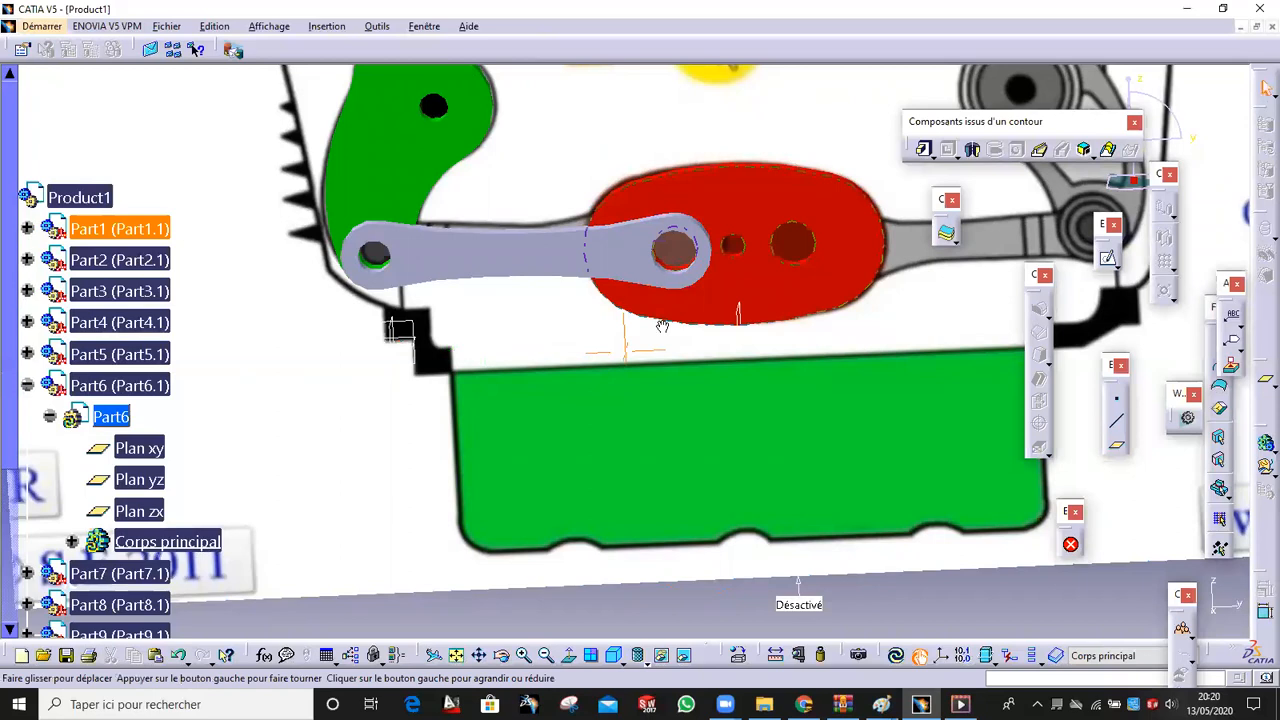
# Open a sketch on the new offset plane and project the piston's outer circular edge into it
pyautogui.moveTo(663, 326); pyautogui.dragTo(766, 305, button='middle')
pyautogui.click(767, 304)
pyautogui.click(1110, 259)
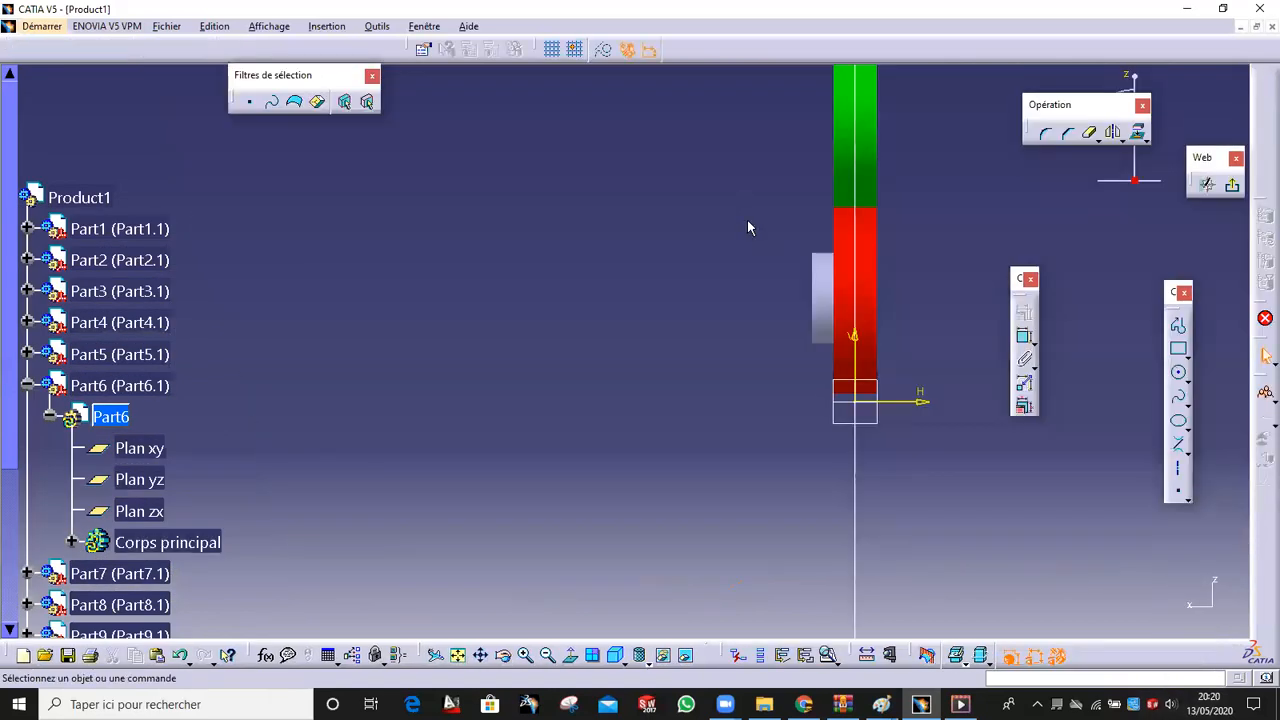
pyautogui.moveTo(747, 221)
pyautogui.keyDown('ctrl'); pyautogui.mouseDown(button='middle')
pyautogui.moveTo(736, 315)
pyautogui.moveTo(733, 223)
pyautogui.mouseUp(button='middle'); pyautogui.keyUp('ctrl')
pyautogui.moveTo(733, 223)
pyautogui.mouseDown(button='middle')
pyautogui.moveTo(690, 482)
pyautogui.moveTo(692, 333)
pyautogui.moveTo(800, 292)
pyautogui.mouseUp(button='middle')
pyautogui.moveTo(800, 292); pyautogui.dragTo(571, 529, button='middle')
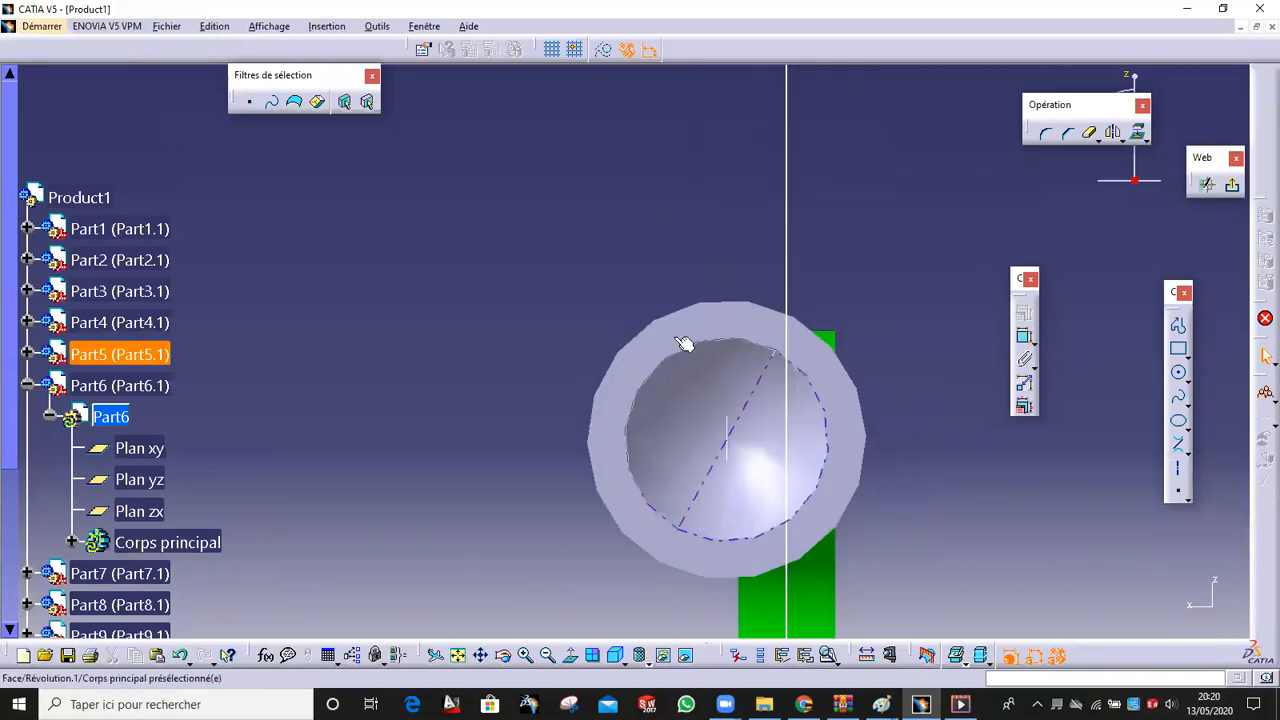
pyautogui.click(719, 302)
pyautogui.click(1138, 132)
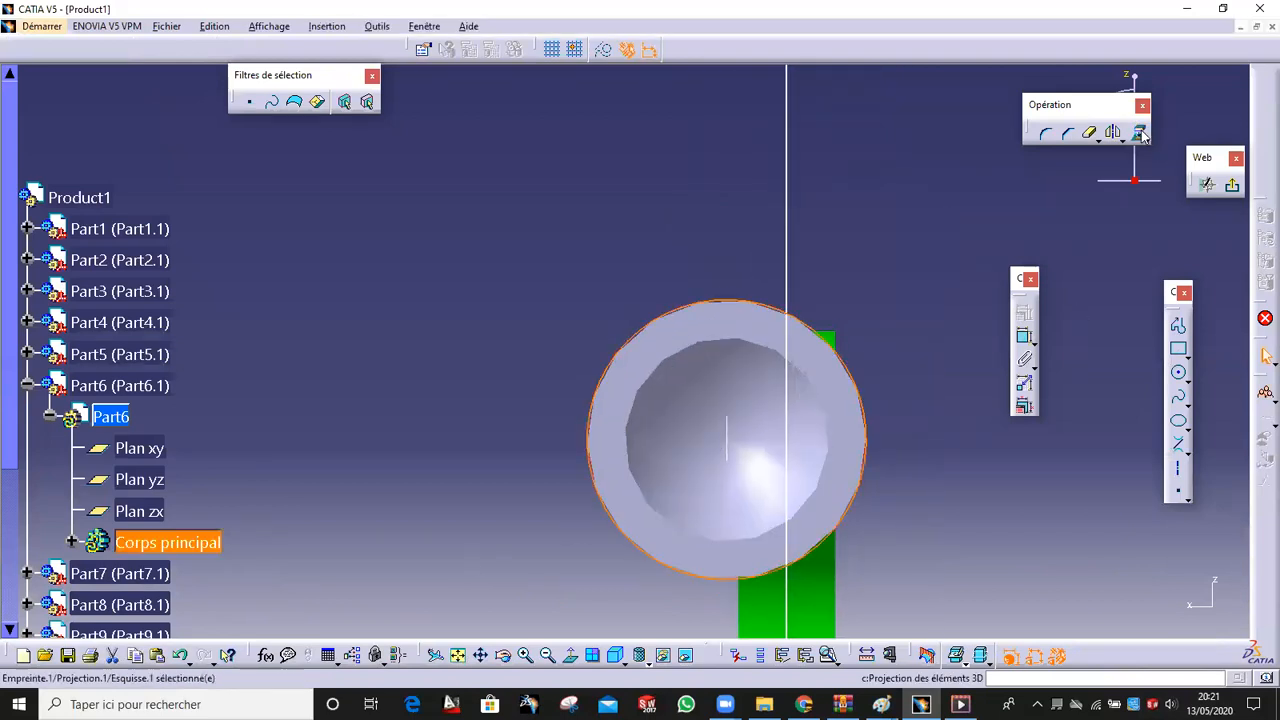
pyautogui.click(903, 263)
pyautogui.scroll(-2, 849, 263)
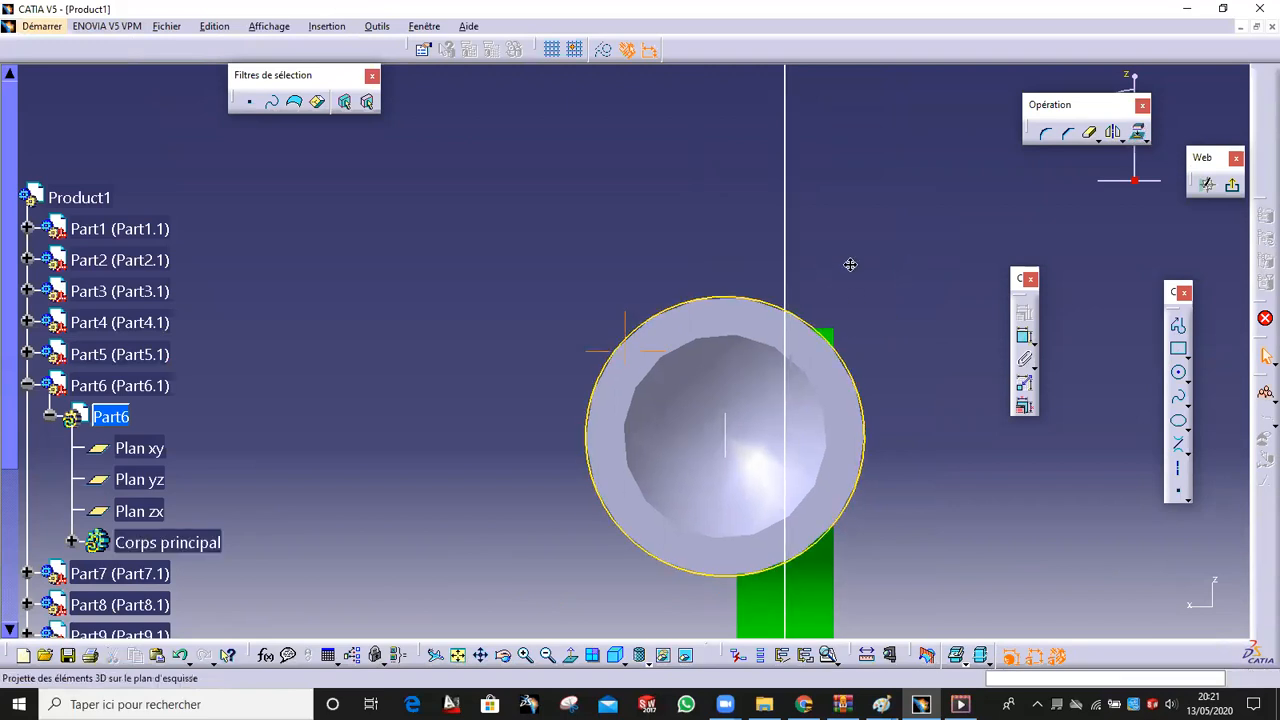
pyautogui.moveTo(748, 336); pyautogui.dragTo(791, 292, button='middle')
pyautogui.moveTo(729, 359); pyautogui.dragTo(730, 381, button='middle')
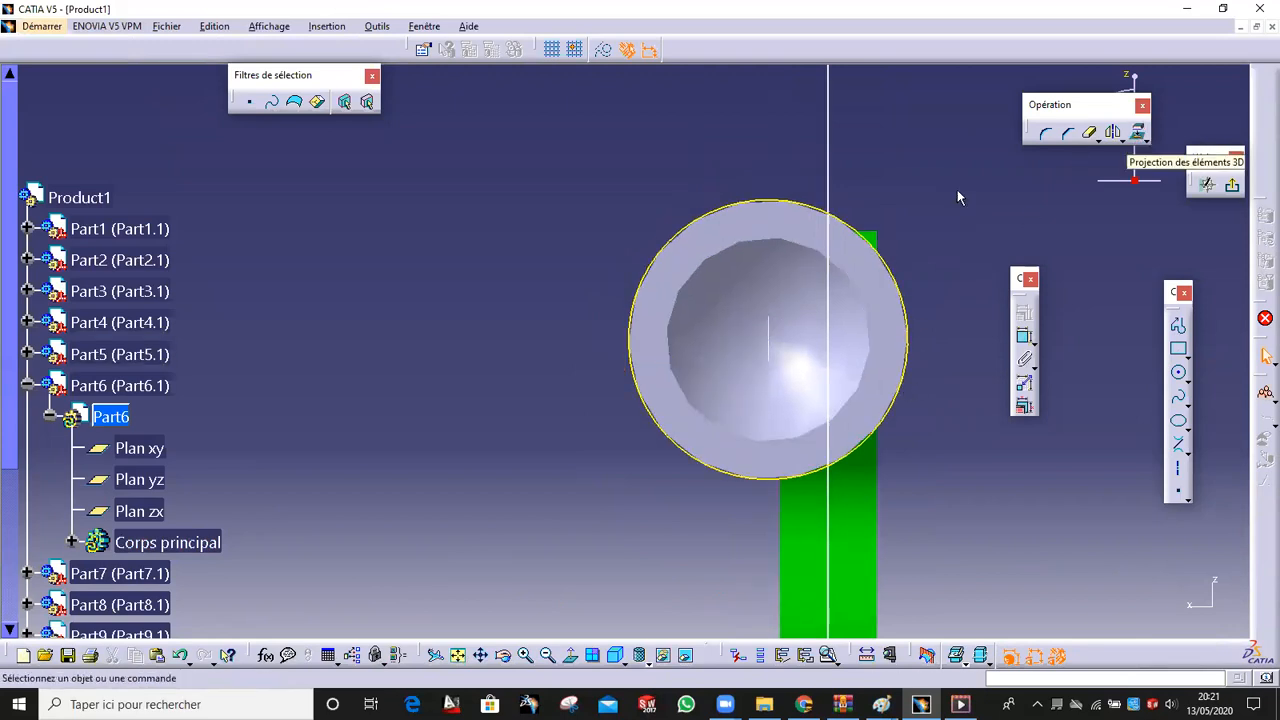
# Draw a slightly larger circle around the projected piston edge and constrain the two circles to be concentric
pyautogui.click(769, 347)
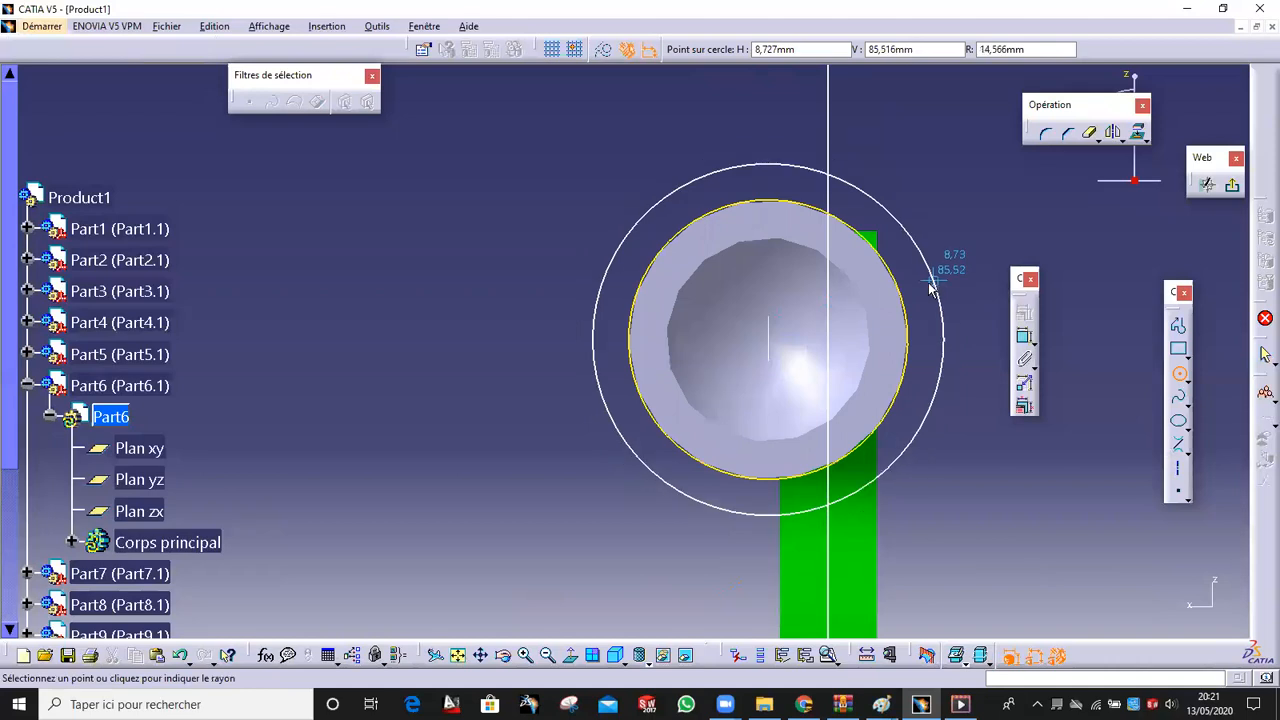
pyautogui.click(924, 283)
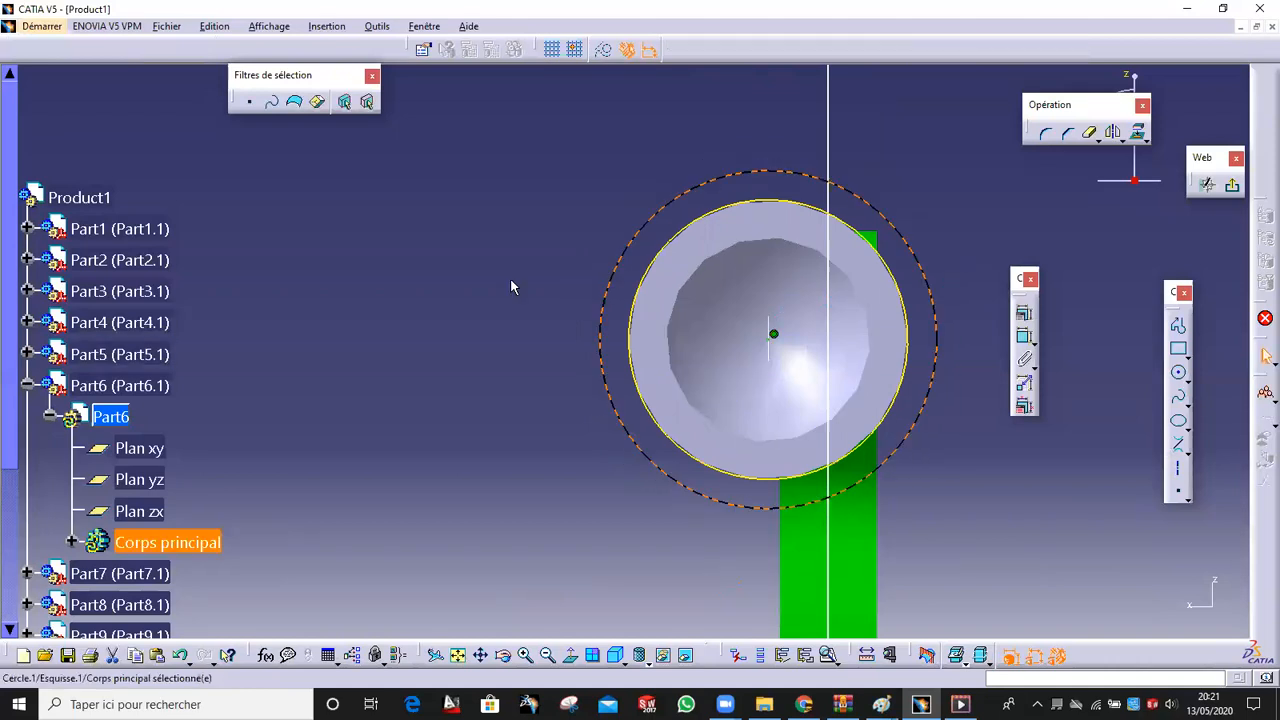
pyautogui.click(620, 276)
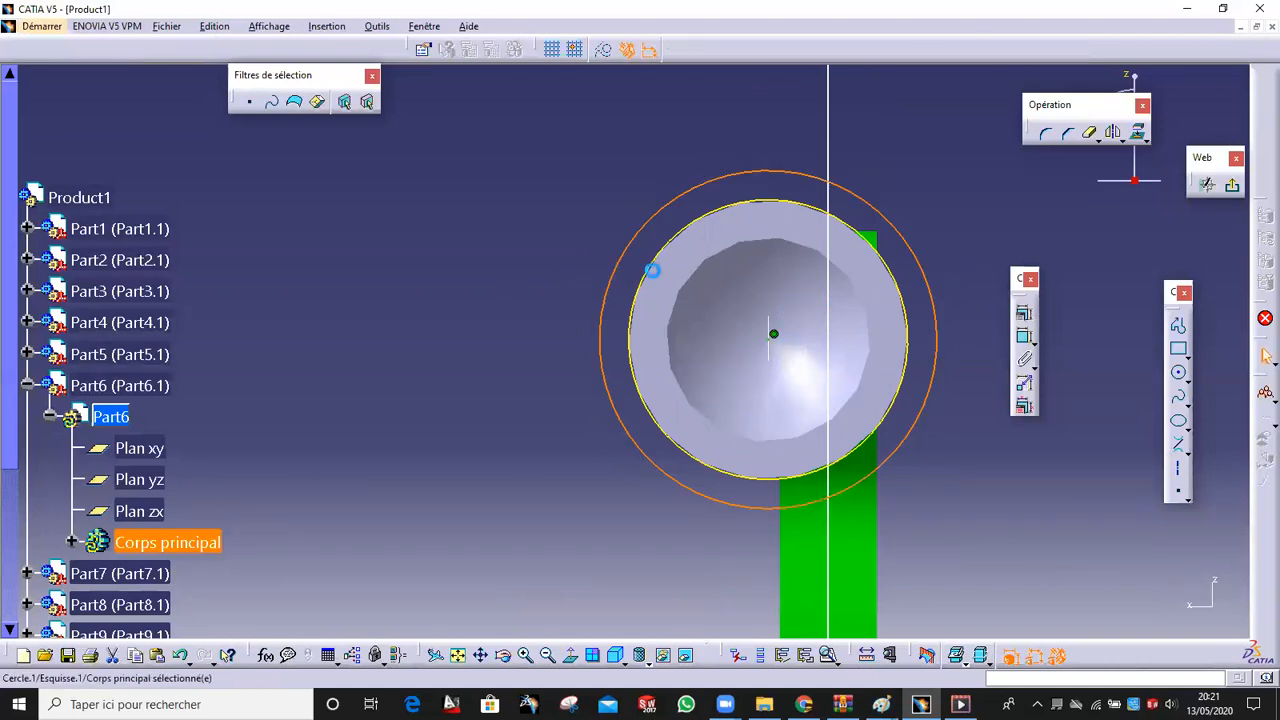
pyautogui.click(1024, 313)
pyautogui.click(1045, 337)
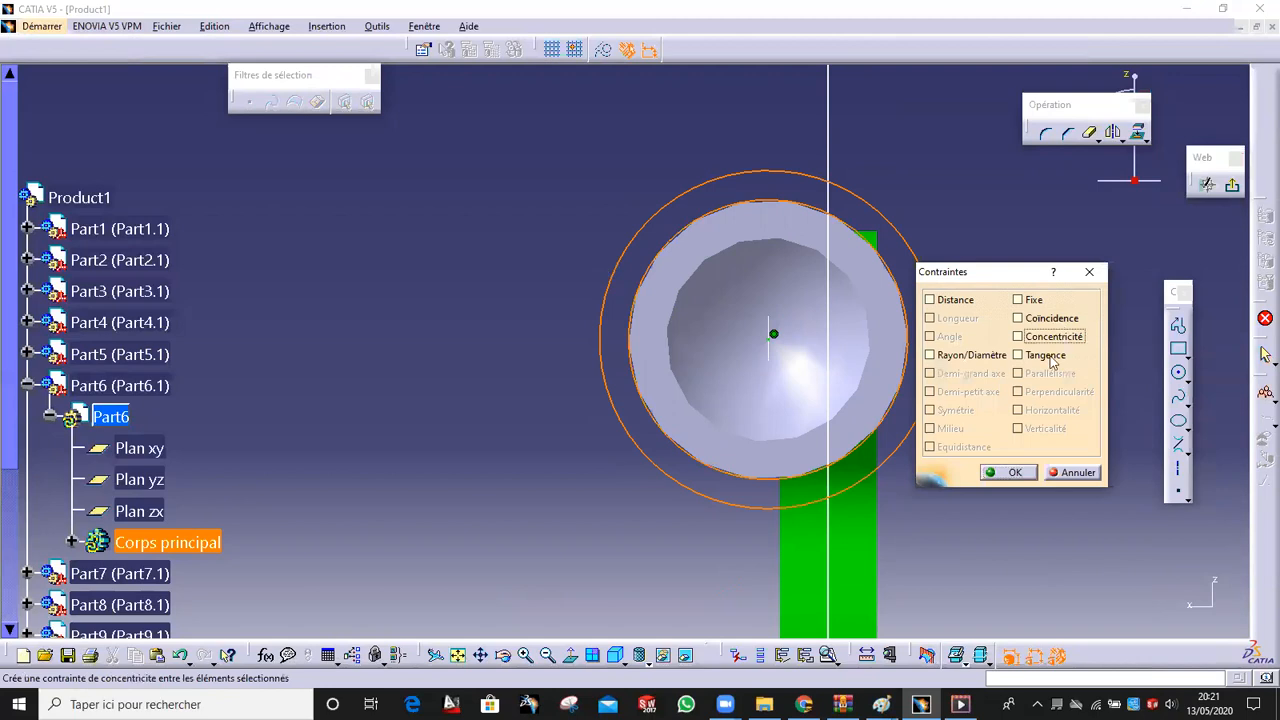
pyautogui.click(1015, 474)
# Enlarge the outer circle to match the cylinder wall in the reference image and exit the sketch
pyautogui.moveTo(554, 354); pyautogui.dragTo(774, 358, button='middle')
pyautogui.moveTo(657, 360); pyautogui.dragTo(820, 360, button='middle')
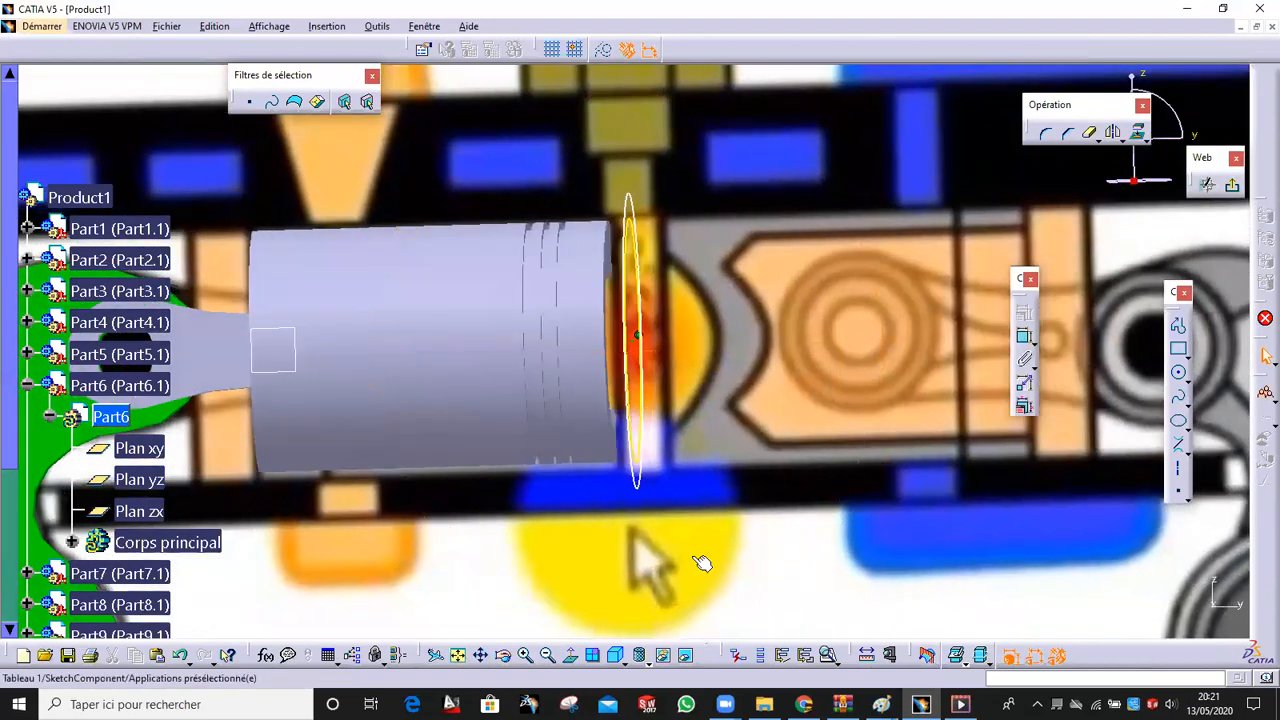
pyautogui.click(570, 655)
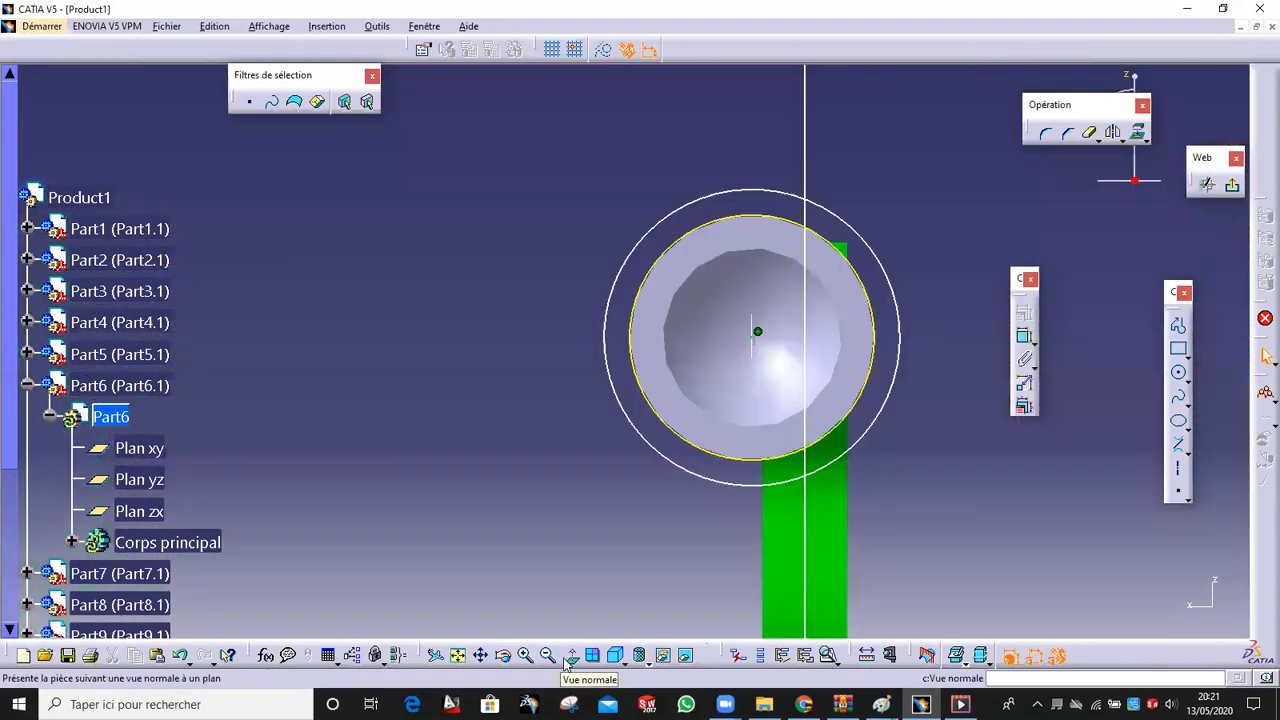
pyautogui.moveTo(776, 447); pyautogui.dragTo(784, 399, button='middle')
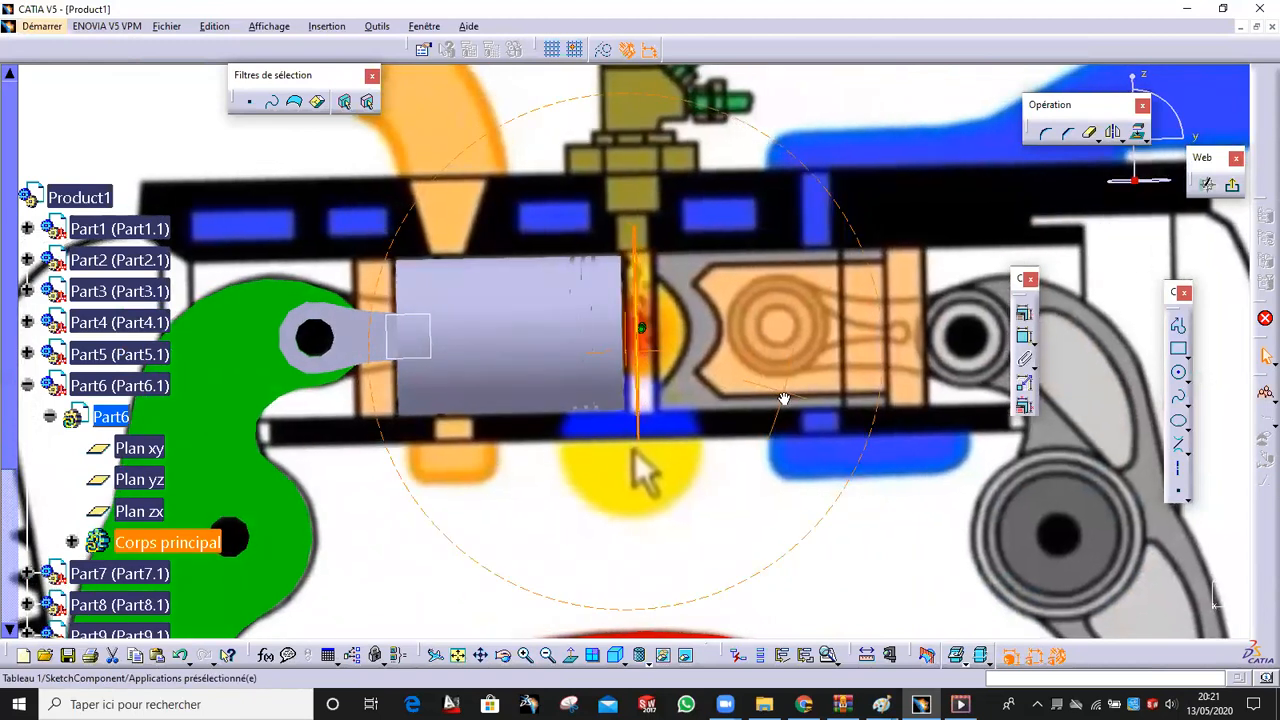
pyautogui.moveTo(583, 334); pyautogui.dragTo(555, 419, button='middle')
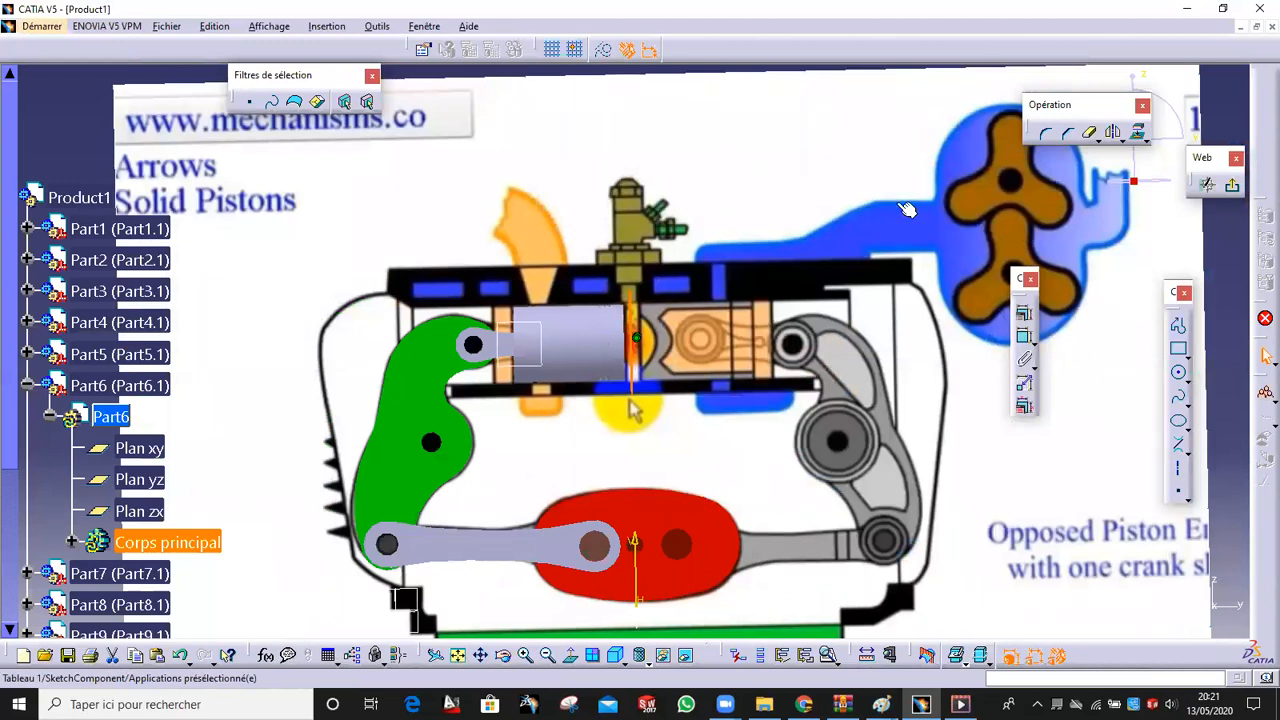
pyautogui.click(1231, 185)
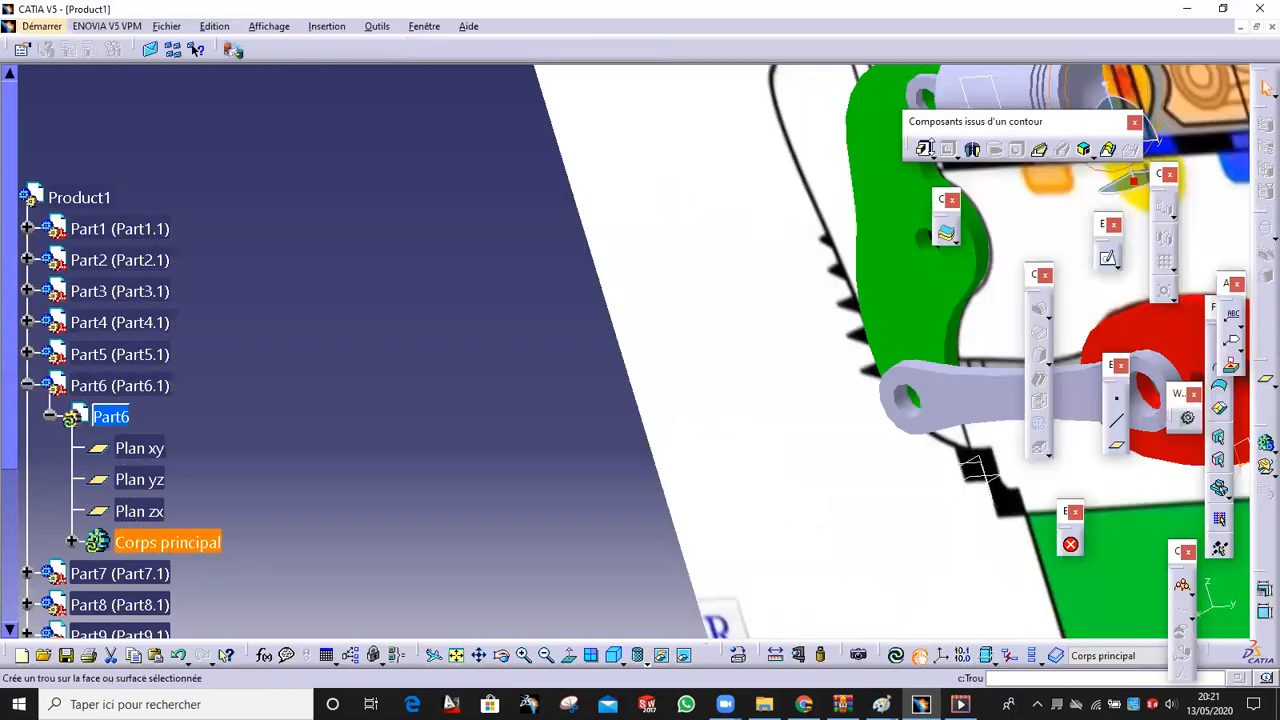
pyautogui.click(945, 232)
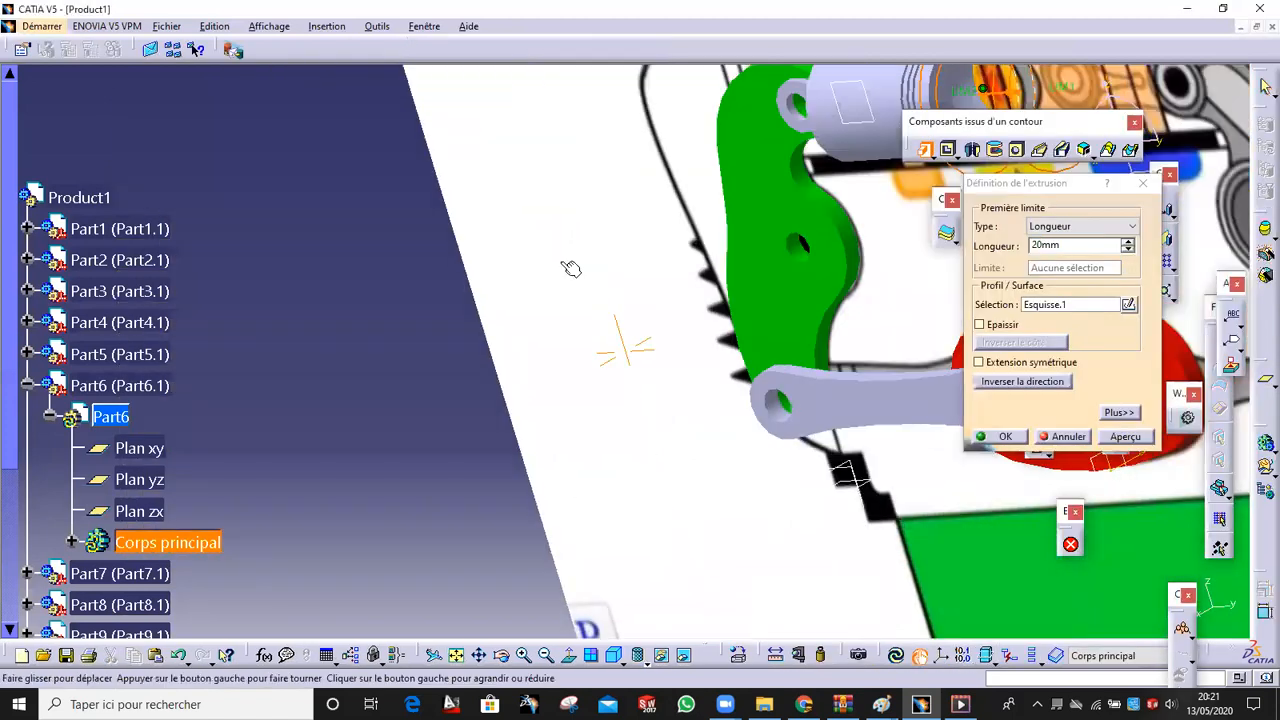
pyautogui.click(1038, 366)
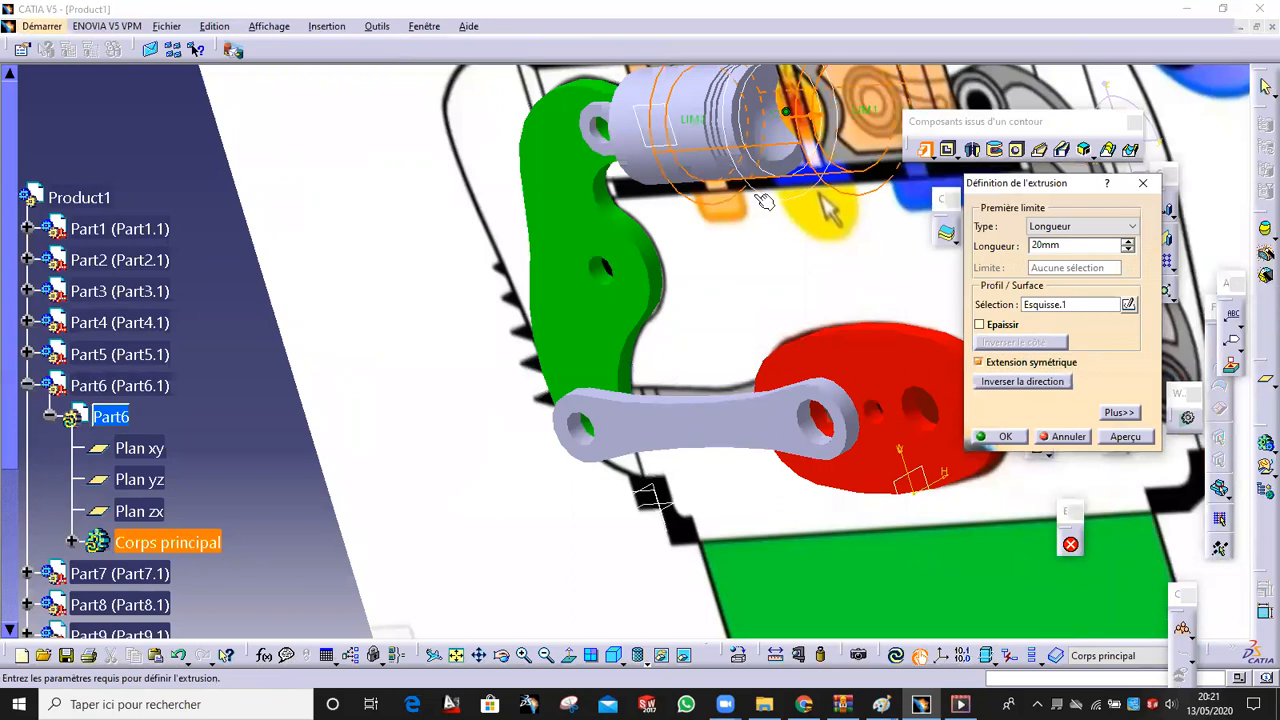
pyautogui.click(1143, 184)
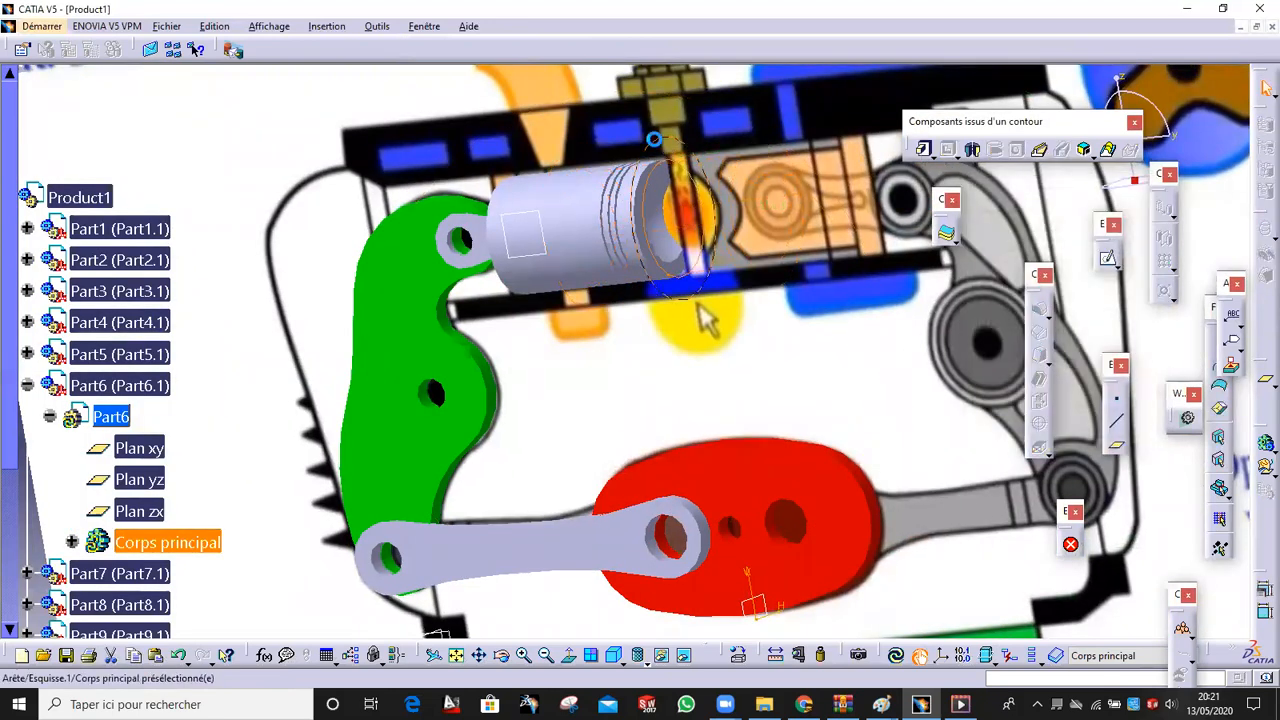
# Reopen the cylinder sketch and draw a vertical line through the circles' centre, extending beyond the outer circle at both ends
pyautogui.doubleClick(699, 306)
pyautogui.moveTo(757, 380)
pyautogui.mouseDown(button='middle')
pyautogui.moveTo(761, 279)
pyautogui.moveTo(657, 395)
pyautogui.moveTo(681, 386)
pyautogui.mouseUp(button='middle')
pyautogui.moveTo(681, 386); pyautogui.dragTo(617, 447, button='middle')
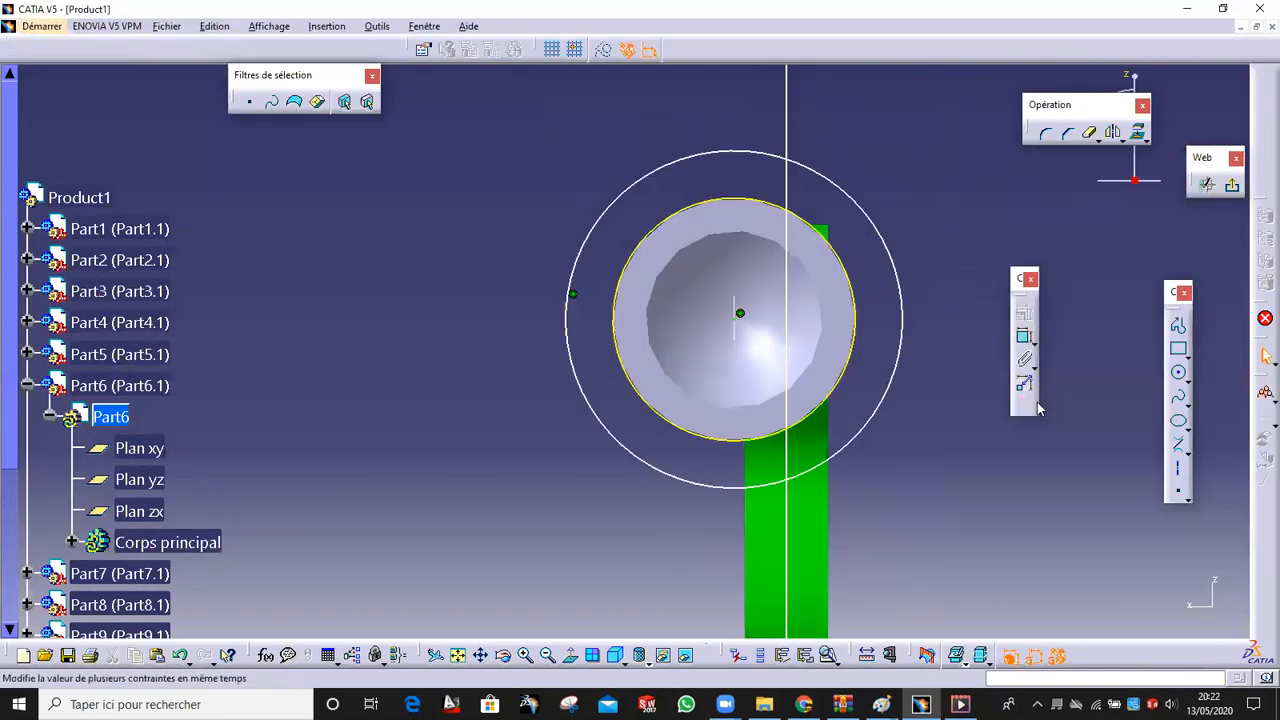
pyautogui.click(1187, 453)
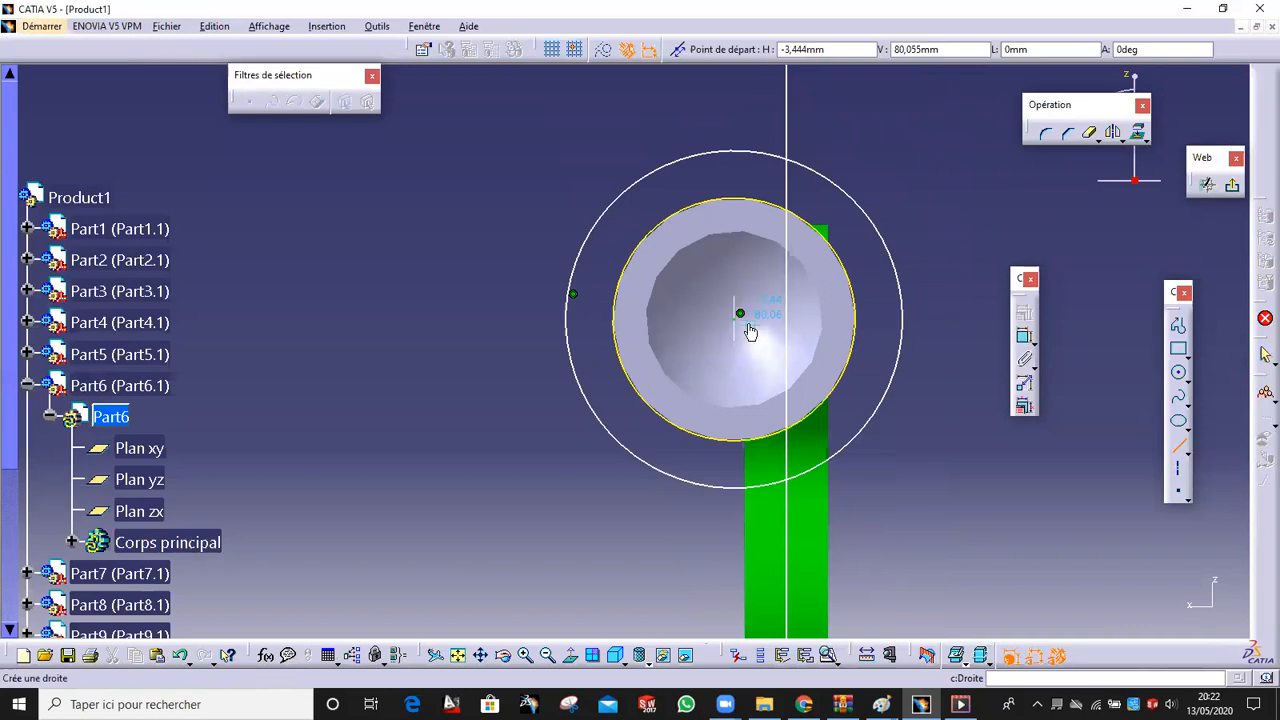
pyautogui.click(735, 112)
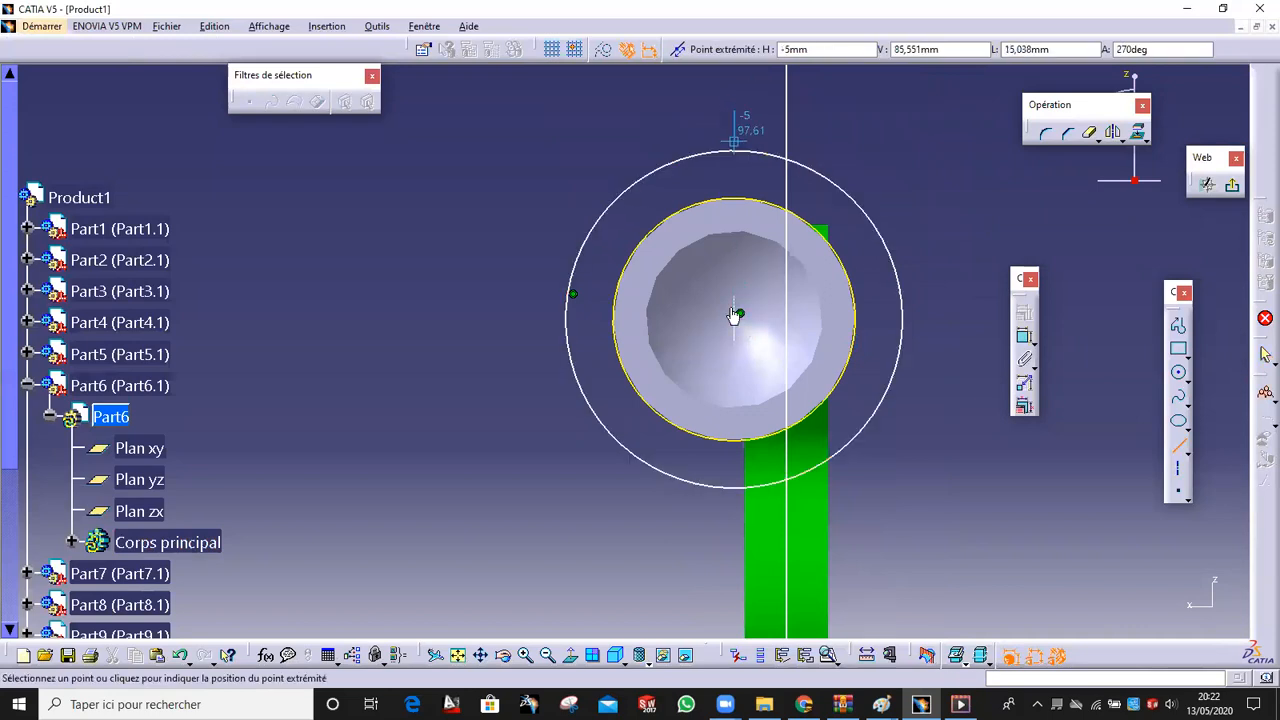
pyautogui.click(735, 545)
pyautogui.click(1051, 235)
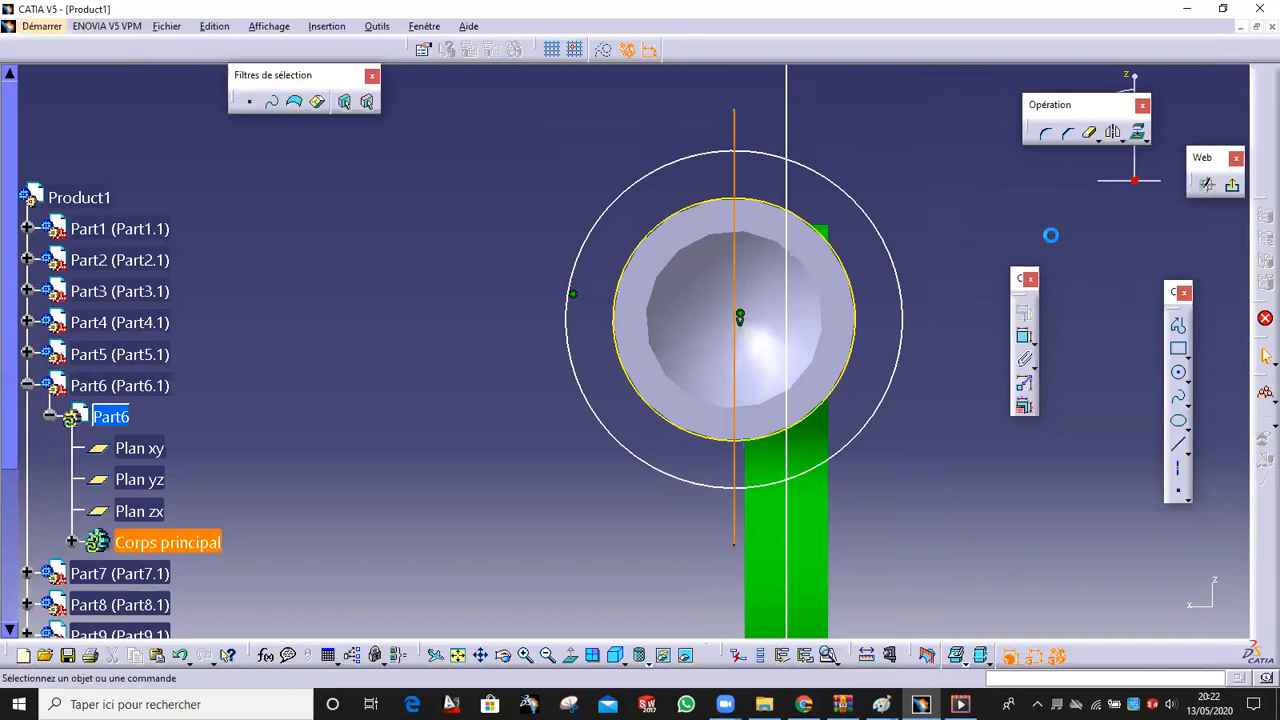
# Quick-trim the left halves of both circles and the line's outer ends and middle to leave a closed half ring, and exit the sketch
pyautogui.click(1090, 132)
pyautogui.click(703, 156)
pyautogui.click(737, 132)
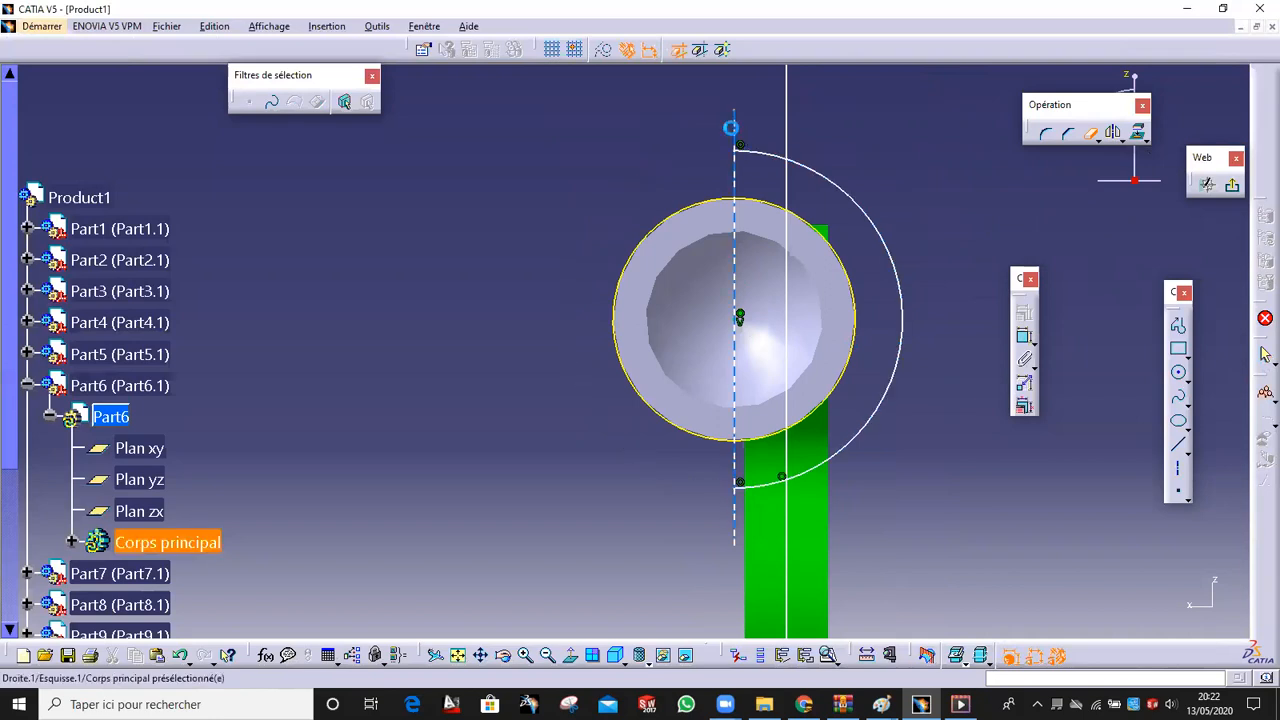
pyautogui.click(686, 207)
pyautogui.click(742, 240)
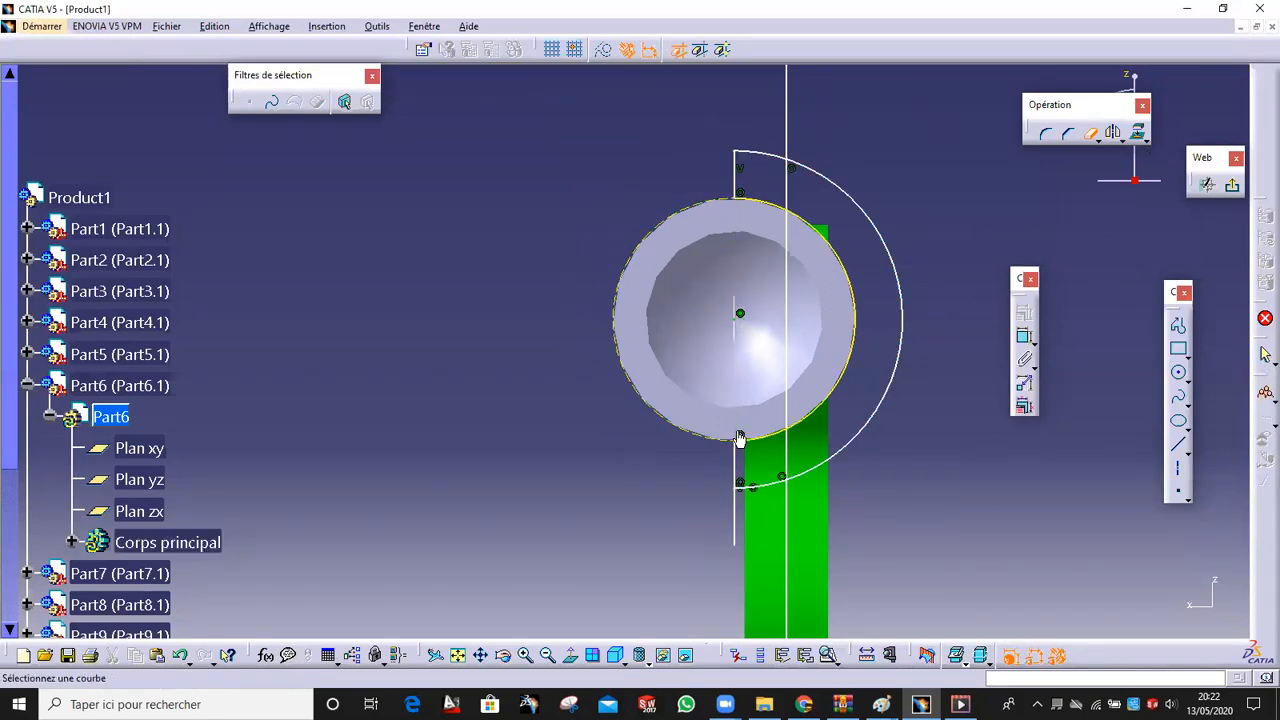
pyautogui.click(737, 509)
pyautogui.moveTo(636, 385)
pyautogui.keyDown('ctrl'); pyautogui.mouseDown(button='middle')
pyautogui.moveTo(636, 430)
pyautogui.moveTo(636, 351)
pyautogui.mouseUp(button='middle'); pyautogui.keyUp('ctrl')
pyautogui.scroll(1, 785, 238)
pyautogui.moveTo(810, 95)
pyautogui.mouseDown(button='middle')
pyautogui.moveTo(715, 168)
pyautogui.moveTo(733, 213)
pyautogui.moveTo(752, 191)
pyautogui.moveTo(795, 192)
pyautogui.moveTo(805, 168)
pyautogui.moveTo(828, 252)
pyautogui.mouseUp(button='middle')
pyautogui.click(1232, 185)
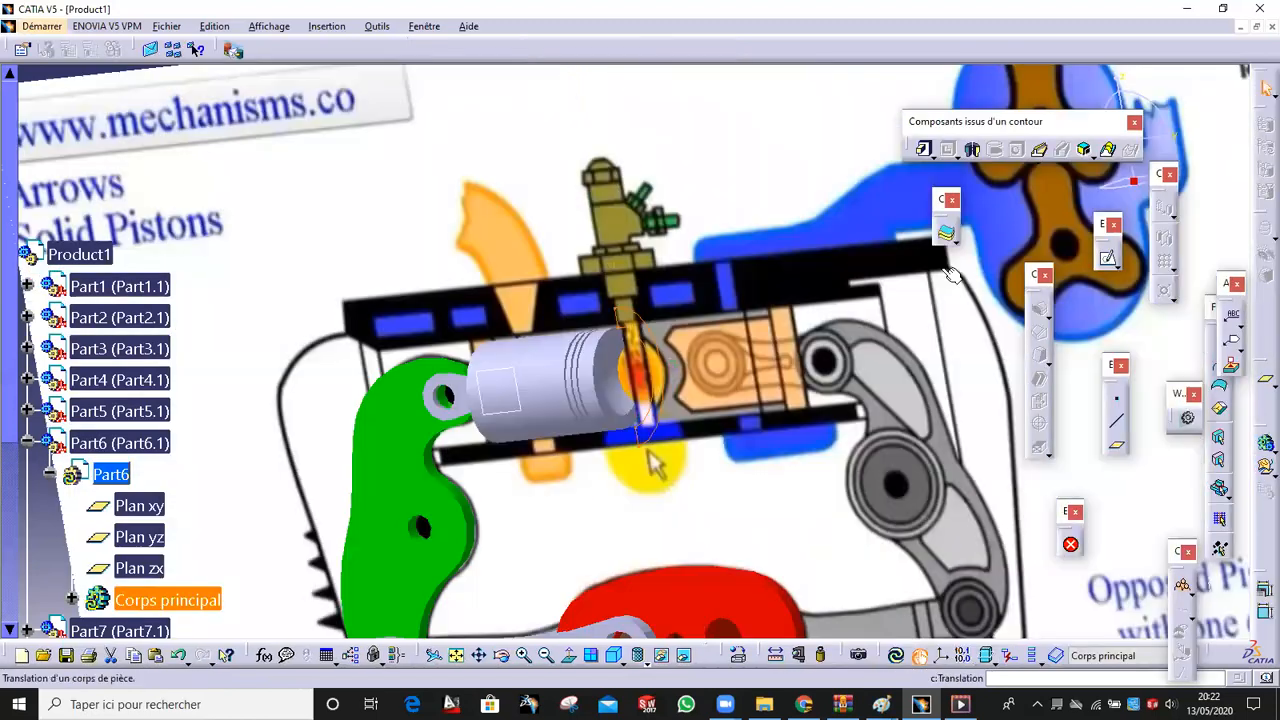
# Begin extruding the cylinder's half-ring profile with symmetric extension enabled
pyautogui.moveTo(768, 292); pyautogui.dragTo(769, 305, button='middle')
pyautogui.moveTo(627, 304); pyautogui.dragTo(884, 282, button='middle')
pyautogui.click(926, 150)
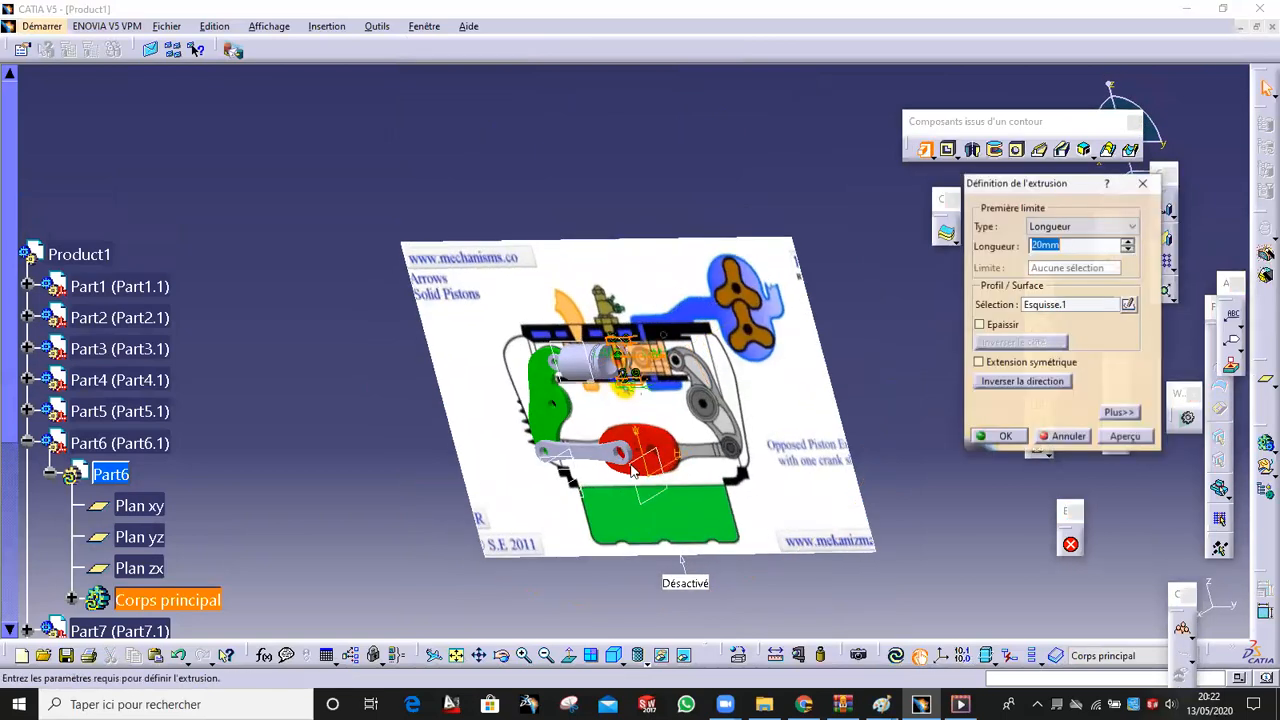
pyautogui.moveTo(755, 370); pyautogui.dragTo(733, 421, button='middle')
pyautogui.click(1004, 362)
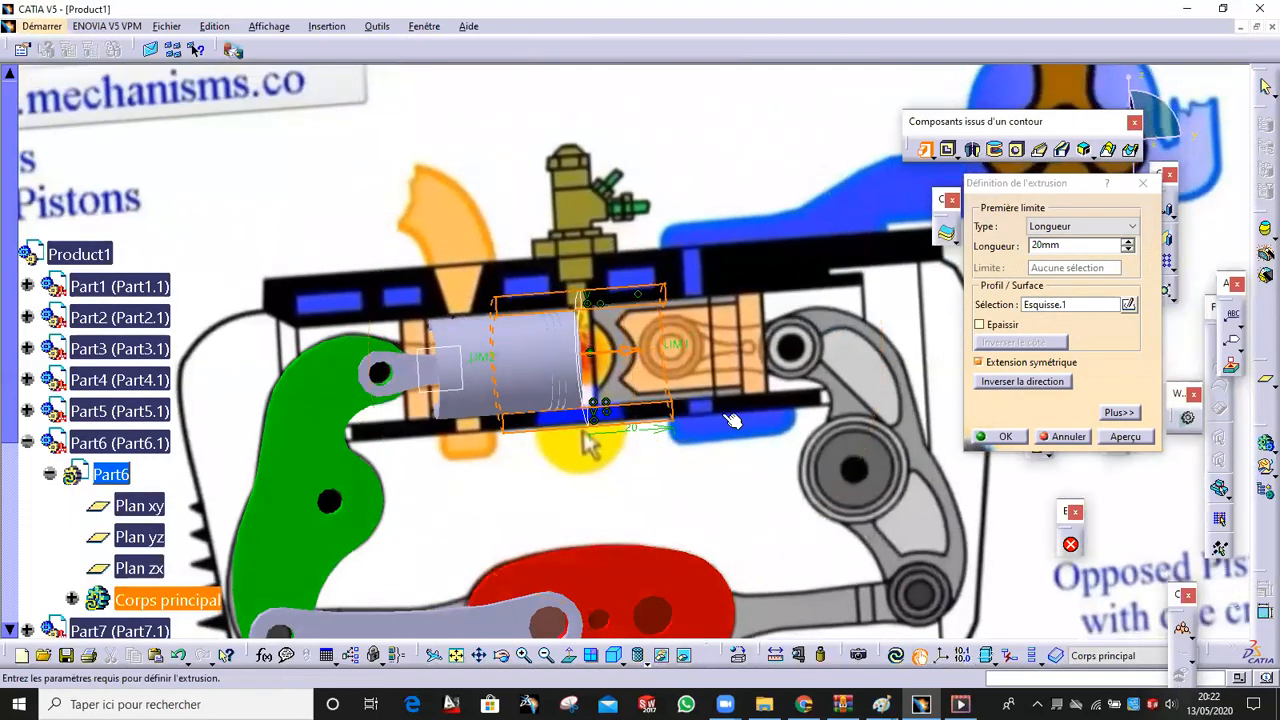
# Set the symmetric extrusion's length to 53 mm to match the cylinder in the reference image, and create the solid
pyautogui.click(1127, 243)
pyautogui.click(1127, 243)
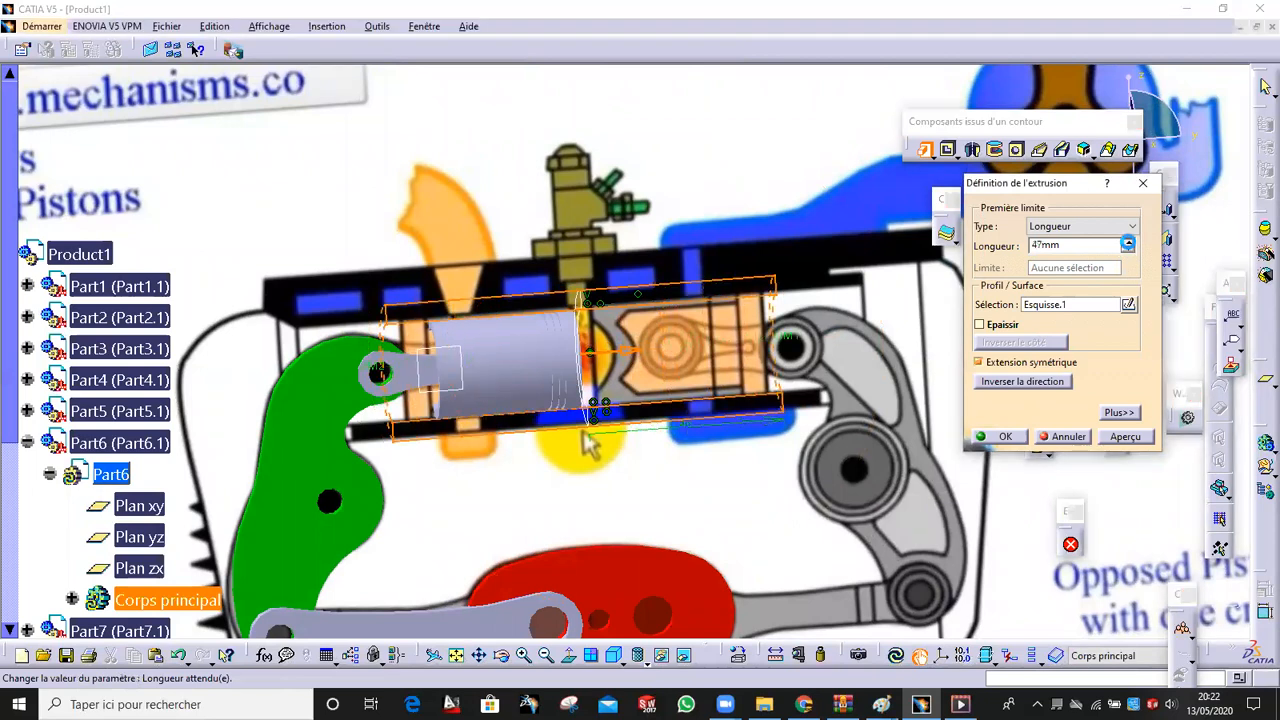
pyautogui.moveTo(684, 421); pyautogui.dragTo(824, 362, button='middle')
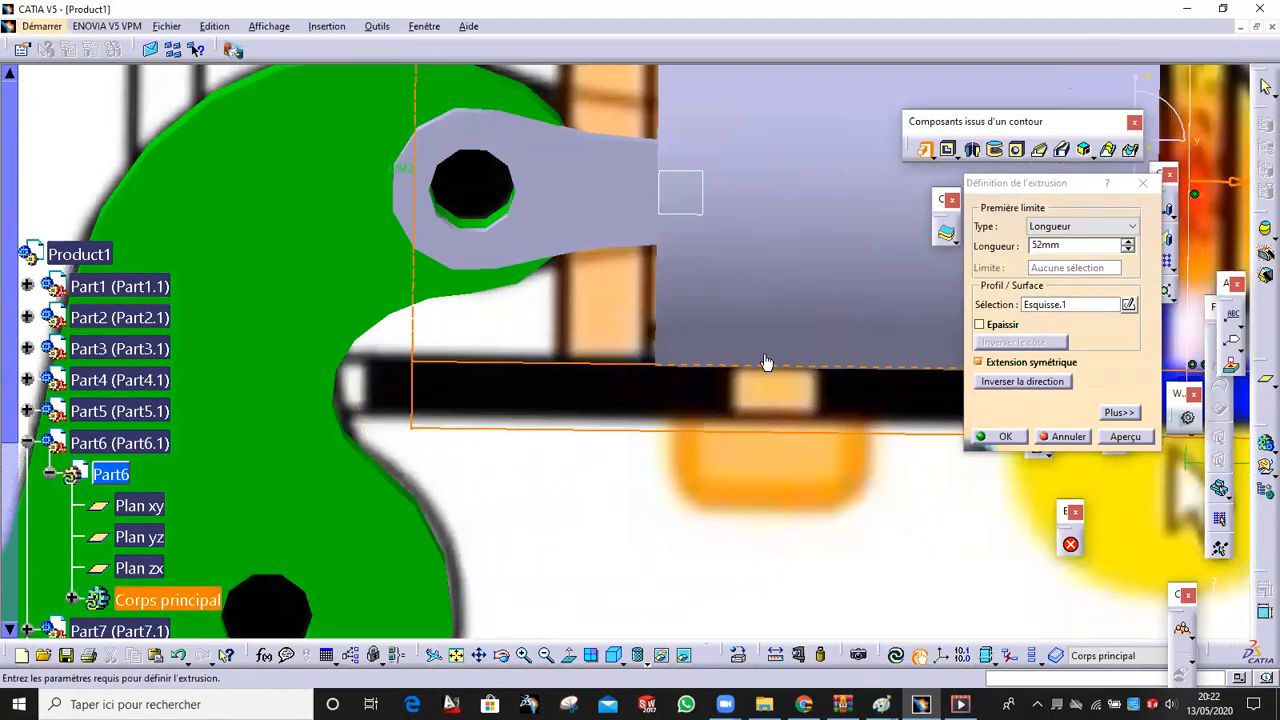
pyautogui.click(1127, 243)
pyautogui.click(1127, 243)
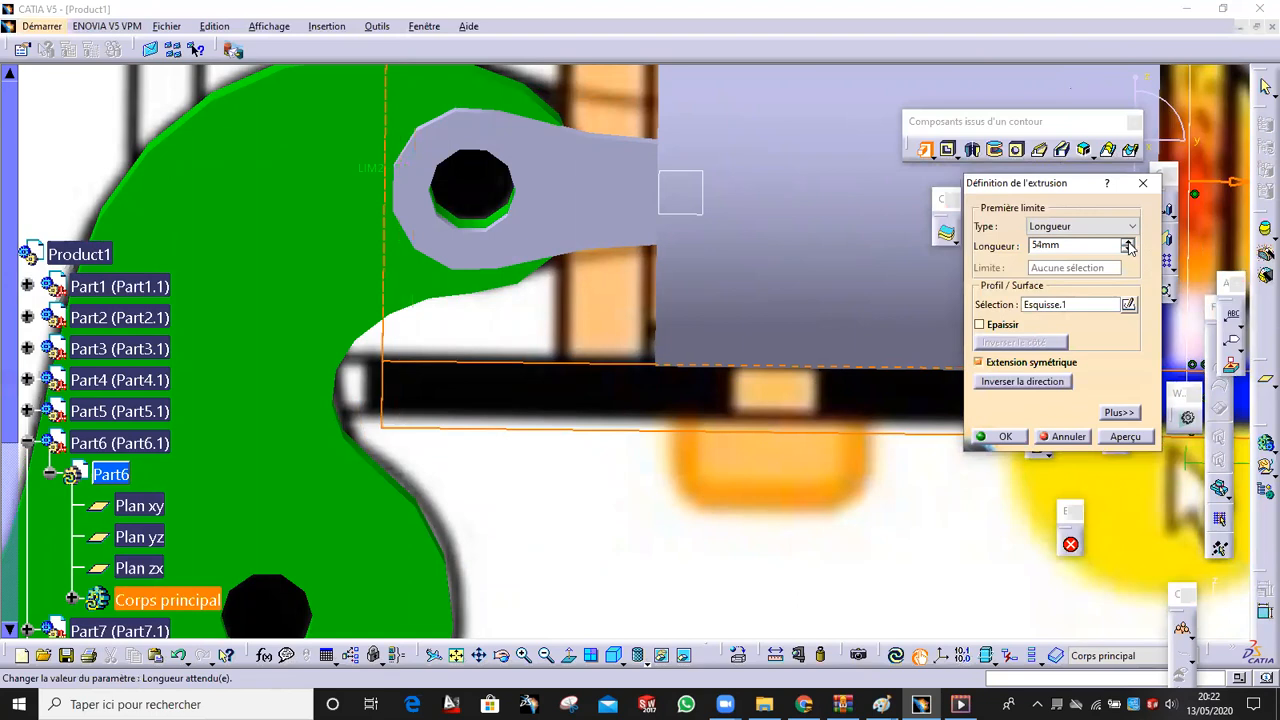
pyautogui.moveTo(697, 364); pyautogui.dragTo(605, 325, button='middle')
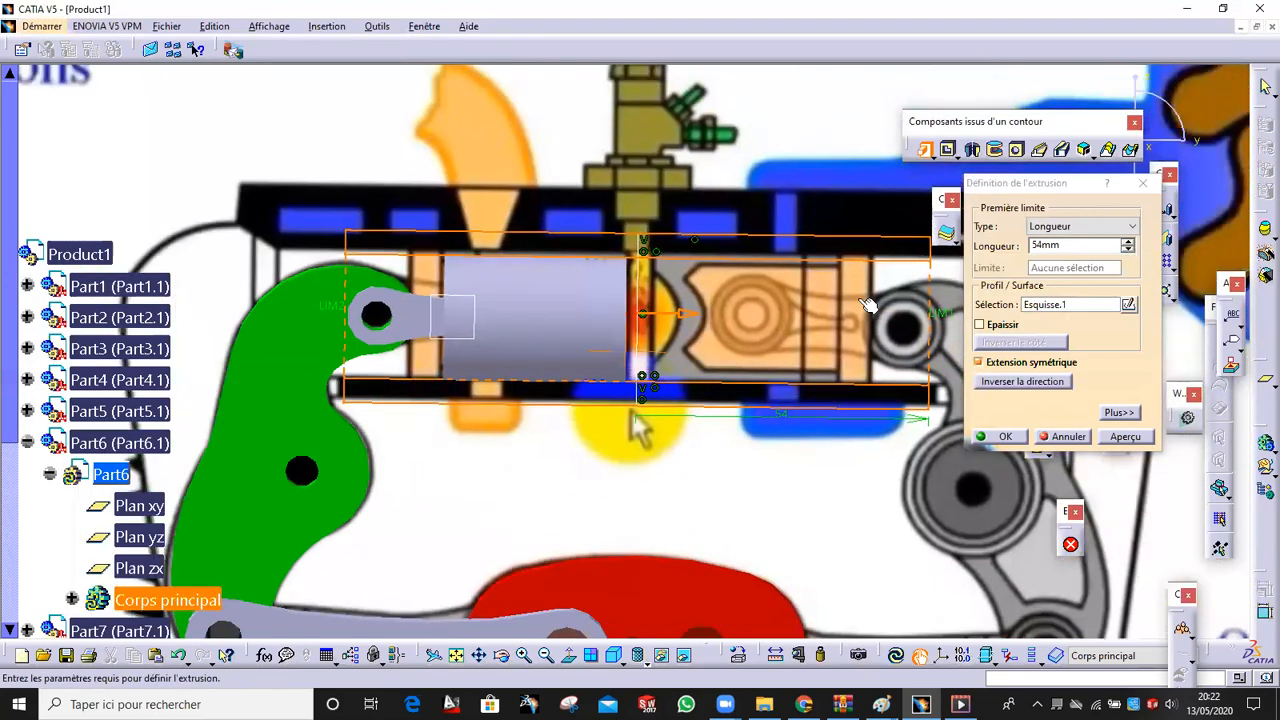
pyautogui.click(1127, 250)
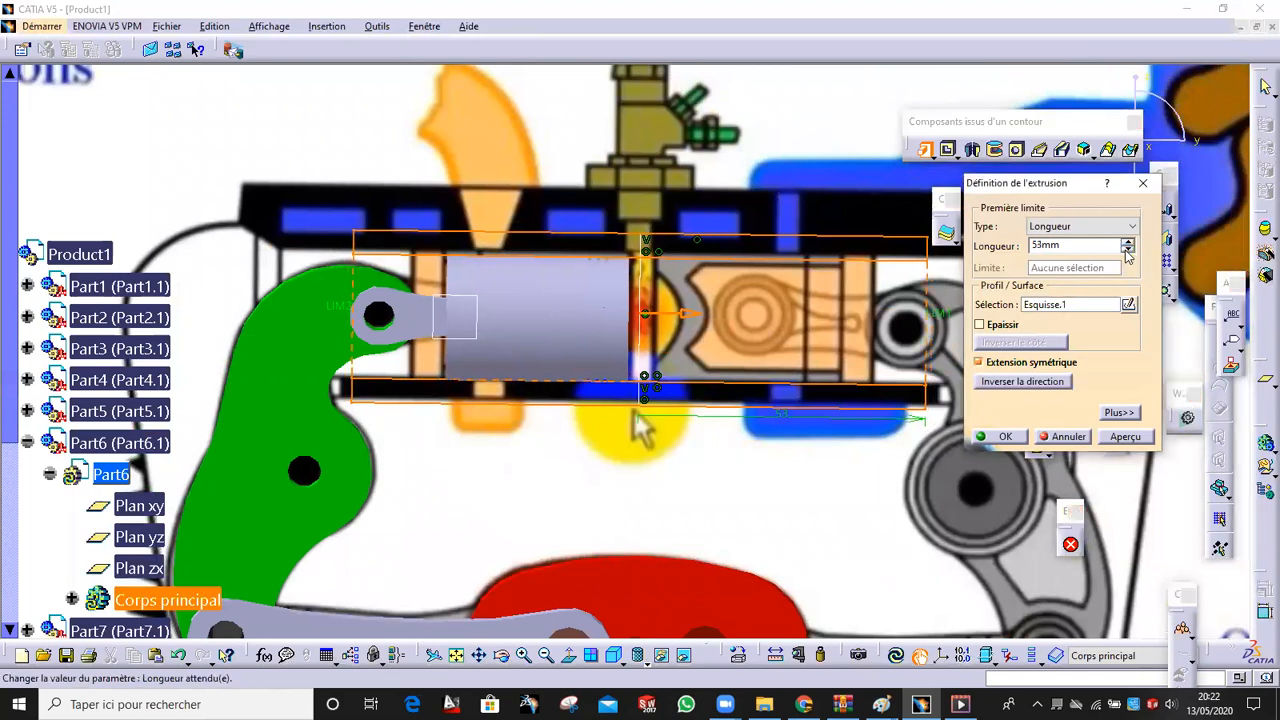
pyautogui.click(1125, 437)
pyautogui.click(1005, 437)
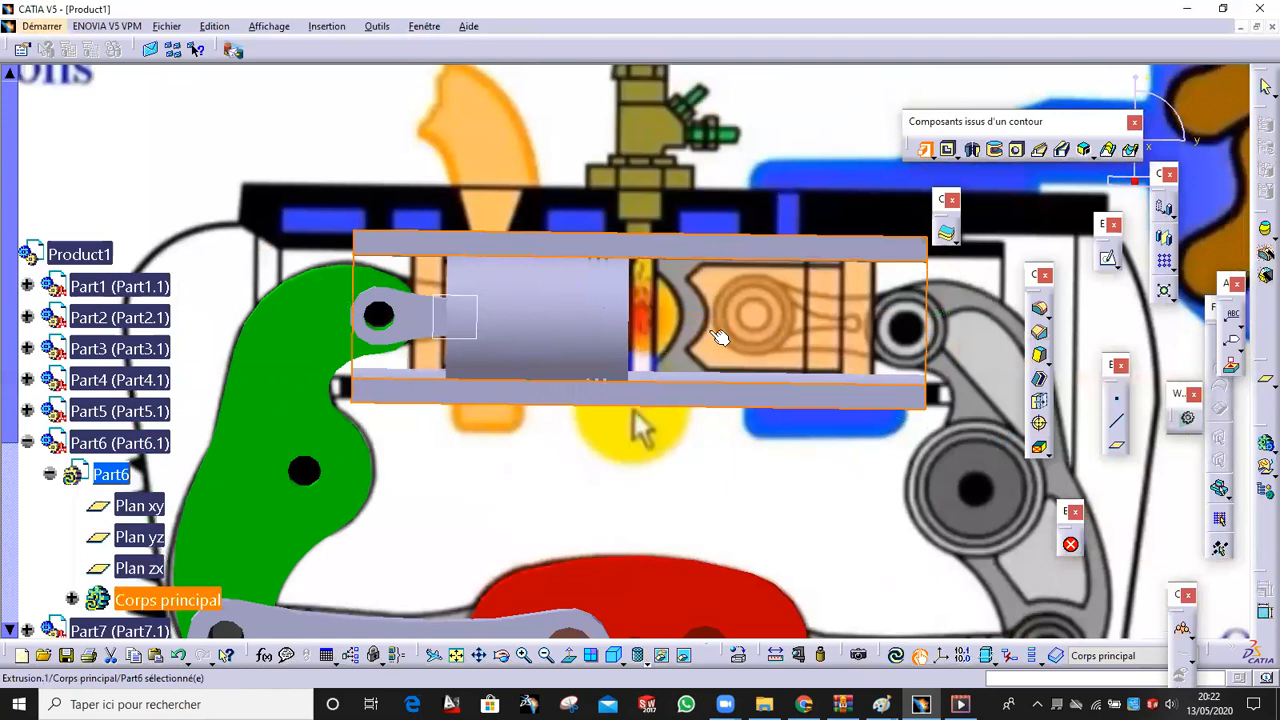
# Collapse Part6 in the tree, expand Part7 and activate its main body for modelling
pyautogui.moveTo(755, 137); pyautogui.dragTo(758, 212, button='middle')
pyautogui.moveTo(763, 323); pyautogui.dragTo(813, 247, button='middle')
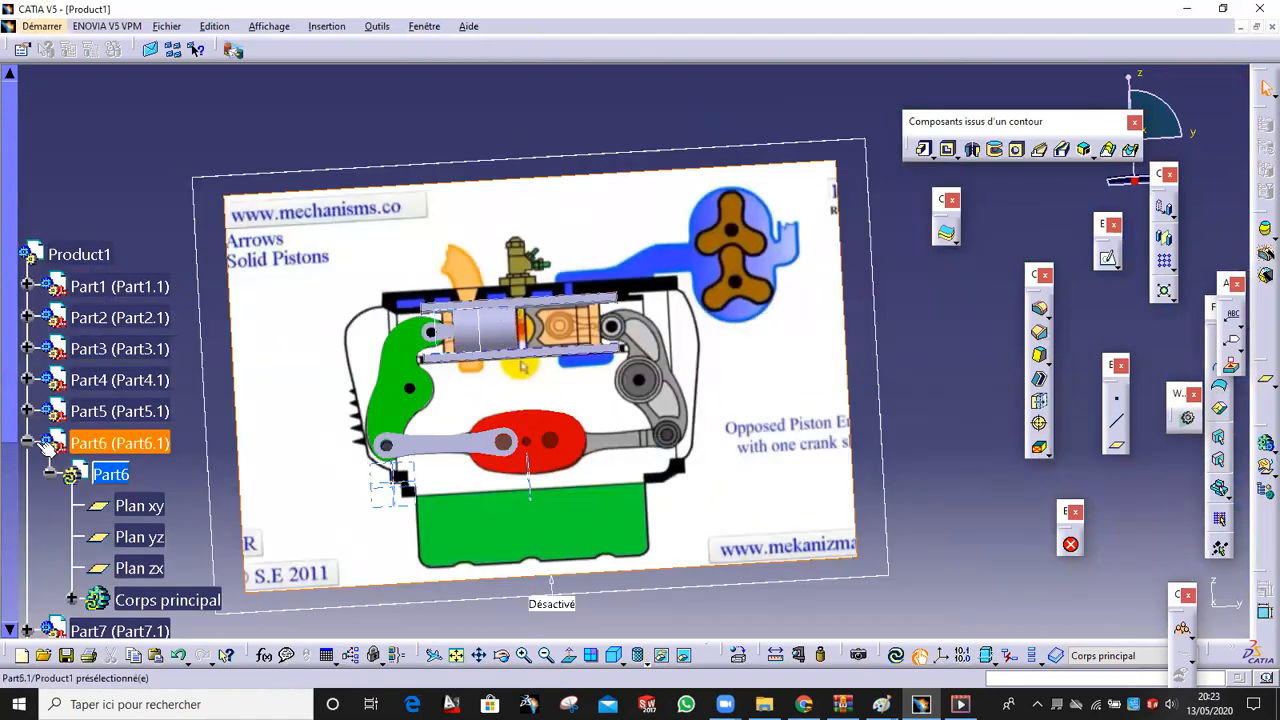
pyautogui.click(27, 442)
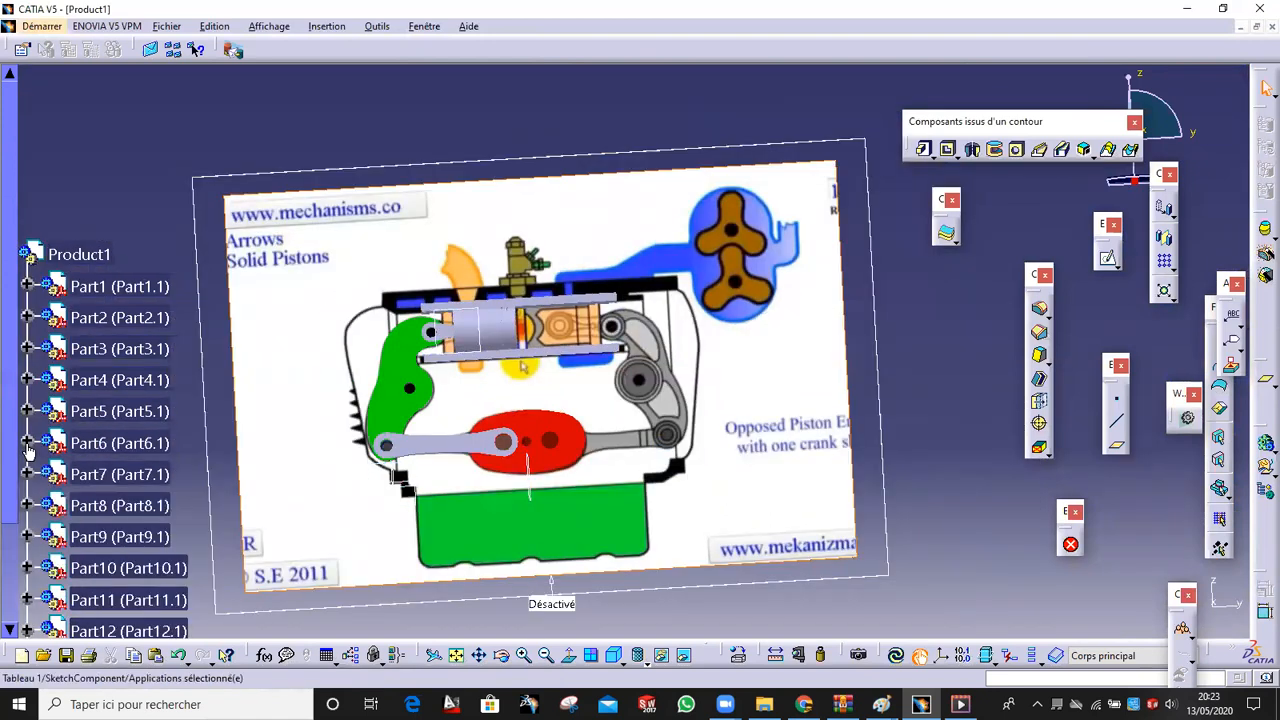
pyautogui.click(27, 474)
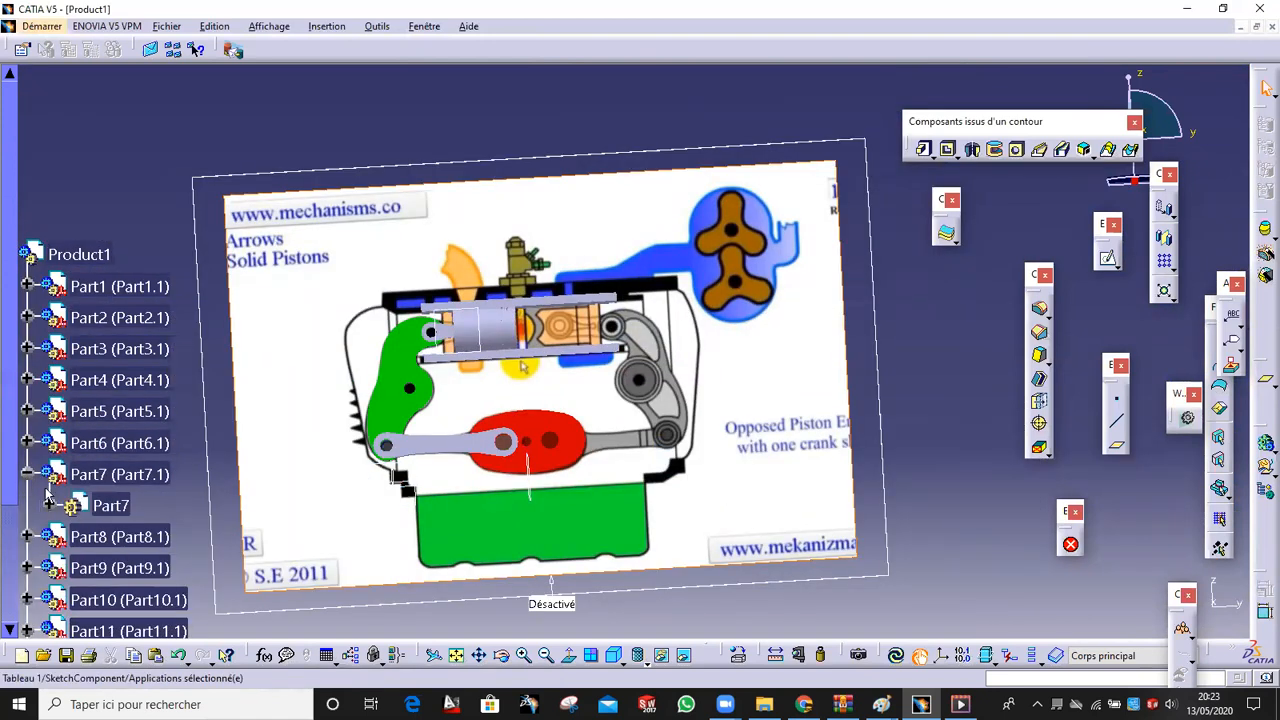
pyautogui.click(52, 507)
pyautogui.click(155, 596)
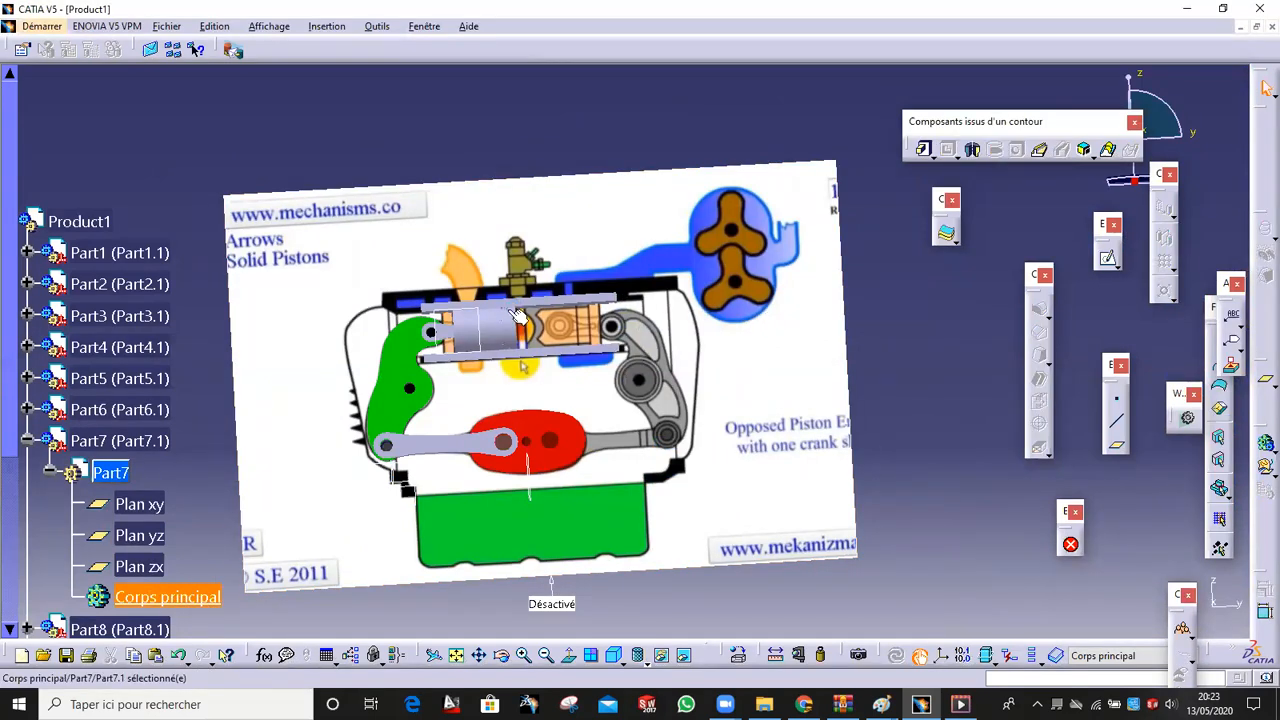
# Open a new sketch in Part7 on the plane parallel to the reference image
pyautogui.moveTo(599, 315); pyautogui.dragTo(588, 218, button='middle')
pyautogui.click(588, 219)
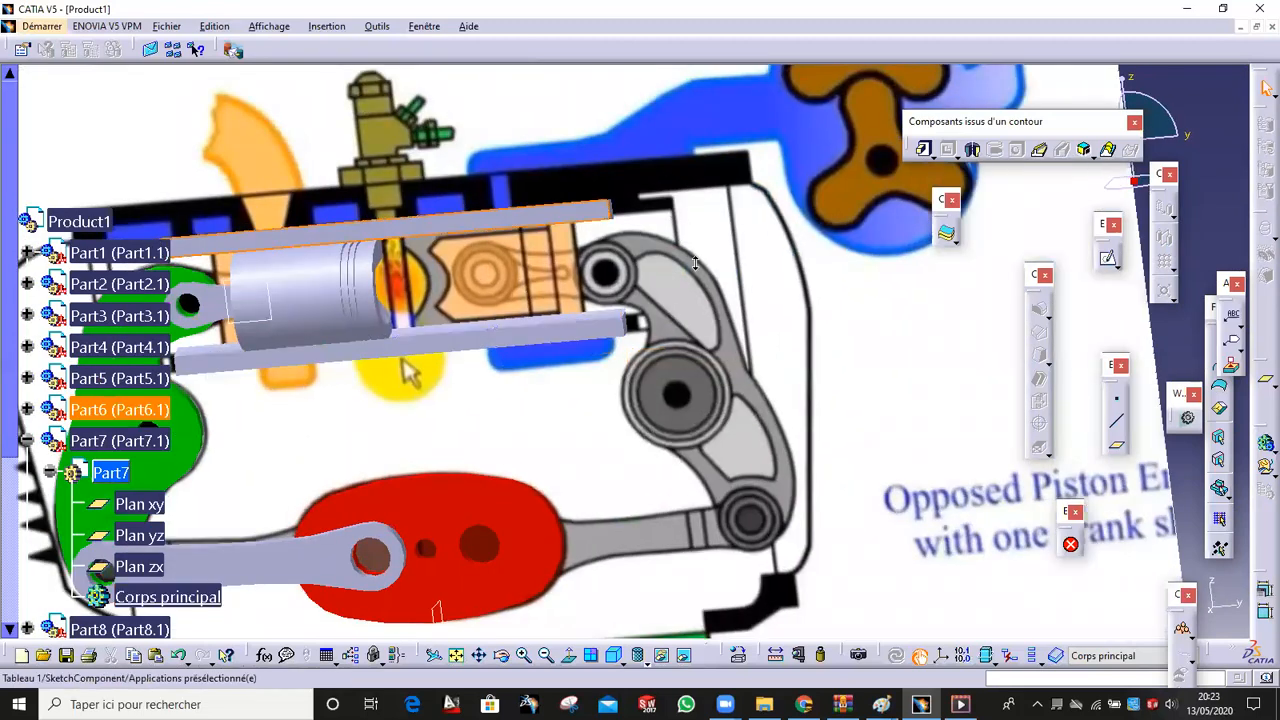
pyautogui.moveTo(697, 263); pyautogui.dragTo(1117, 317, button='middle')
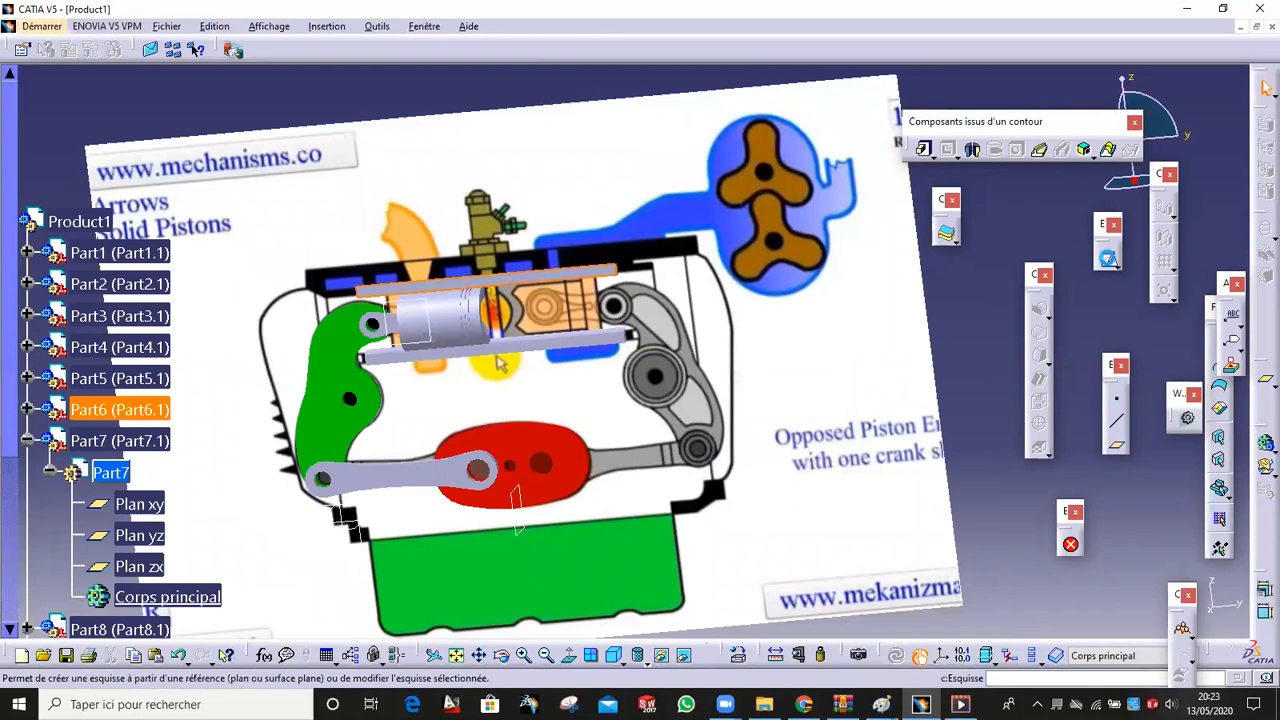
pyautogui.click(1265, 88)
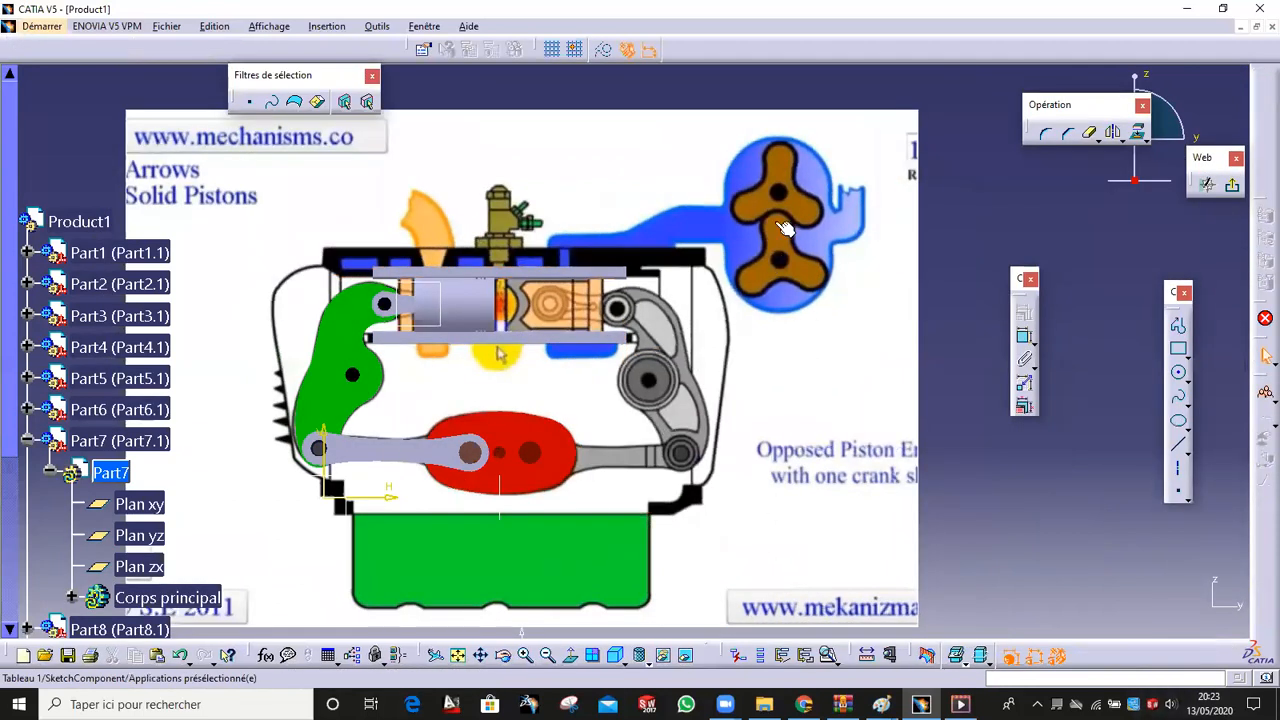
# Draw circles on the upper rotor's top lobe and centre hole, and adjust them to fit the reference image
pyautogui.moveTo(797, 260); pyautogui.dragTo(703, 271, button='middle')
pyautogui.moveTo(648, 342); pyautogui.dragTo(553, 400, button='middle')
pyautogui.moveTo(553, 400)
pyautogui.mouseDown(button='middle')
pyautogui.moveTo(667, 280)
pyautogui.moveTo(617, 414)
pyautogui.moveTo(694, 318)
pyautogui.moveTo(680, 274)
pyautogui.moveTo(663, 383)
pyautogui.moveTo(673, 365)
pyautogui.mouseUp(button='middle')
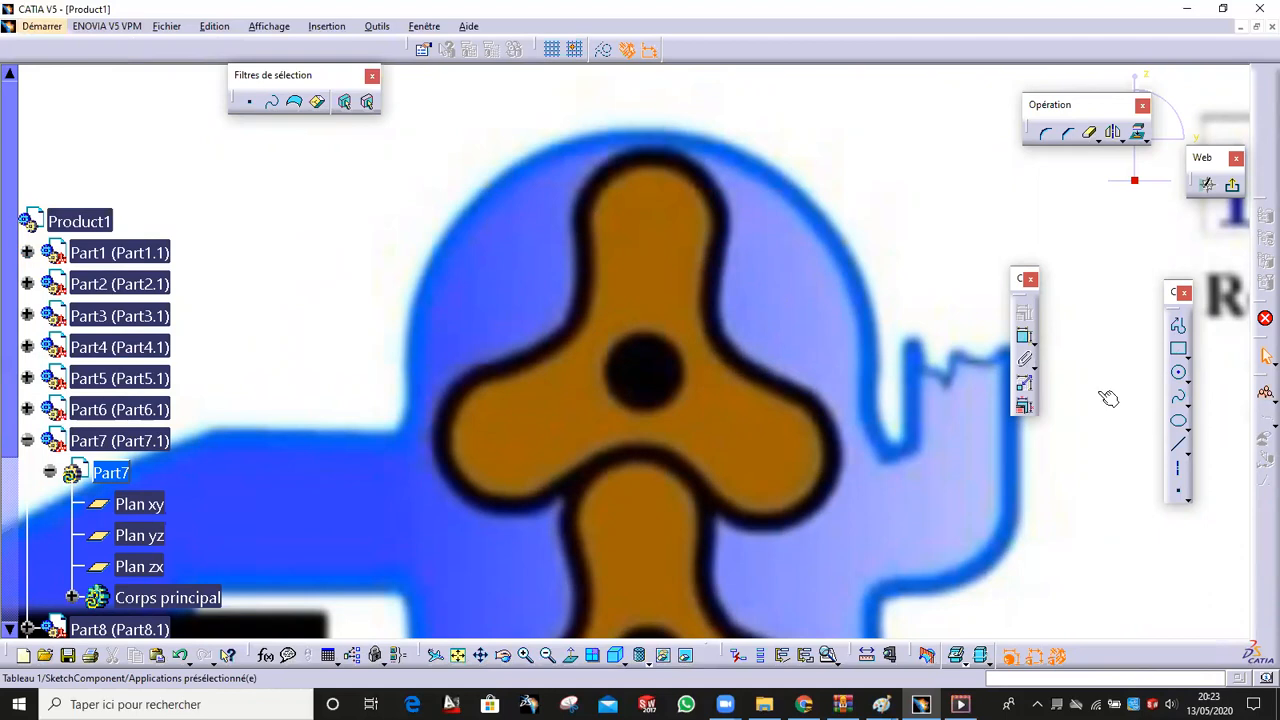
pyautogui.click(1180, 376)
pyautogui.click(648, 228)
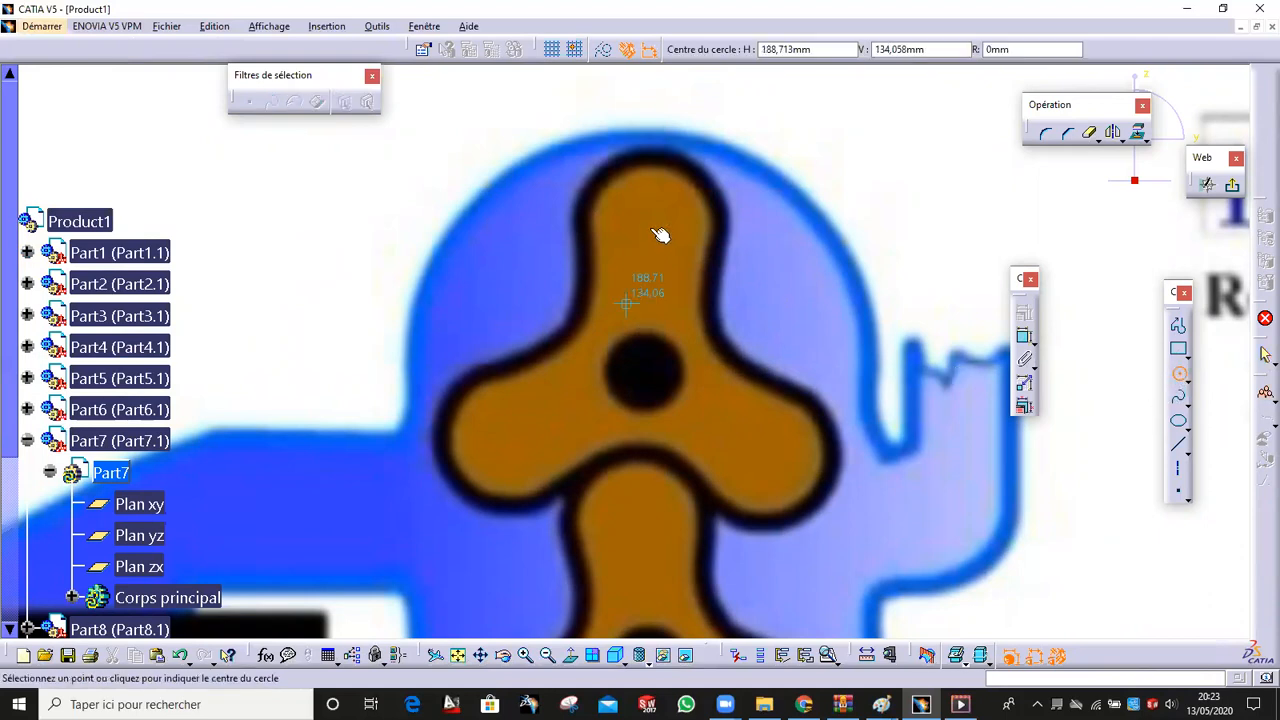
pyautogui.click(710, 226)
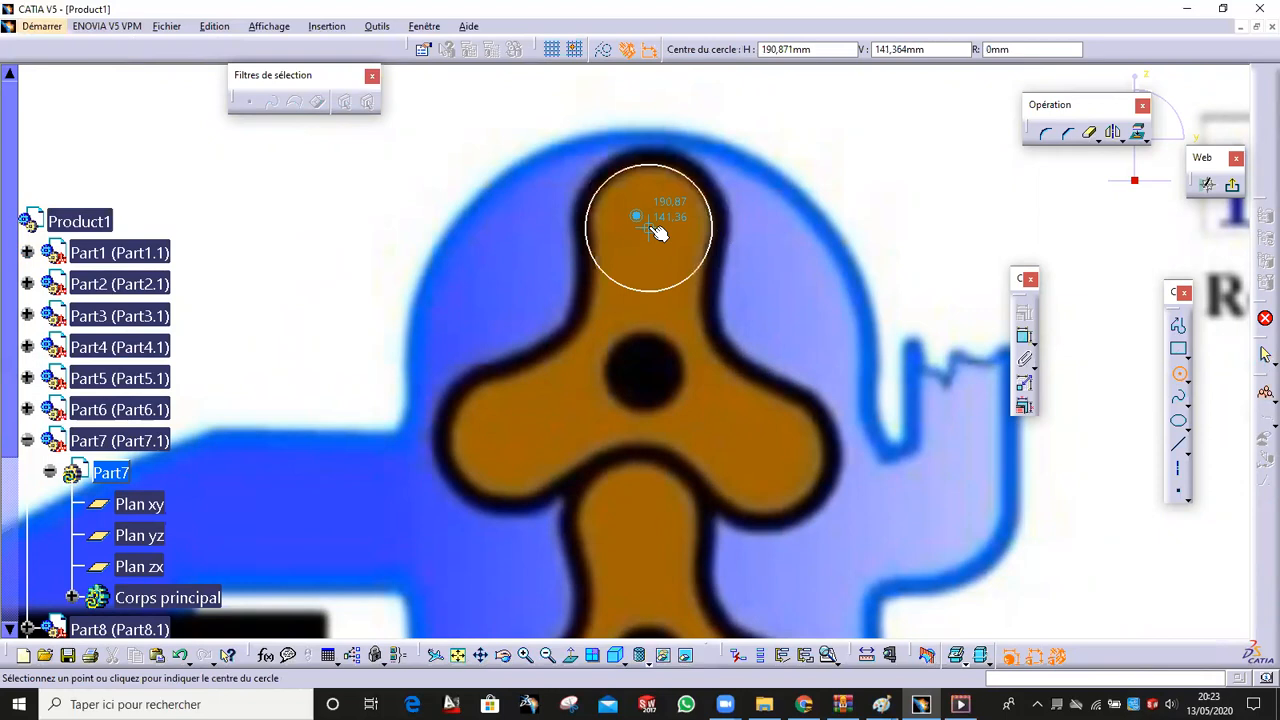
pyautogui.click(645, 373)
pyautogui.click(680, 376)
pyautogui.press('Escape')
pyautogui.moveTo(647, 377); pyautogui.dragTo(645, 374)
pyautogui.moveTo(650, 228); pyautogui.dragTo(717, 258)
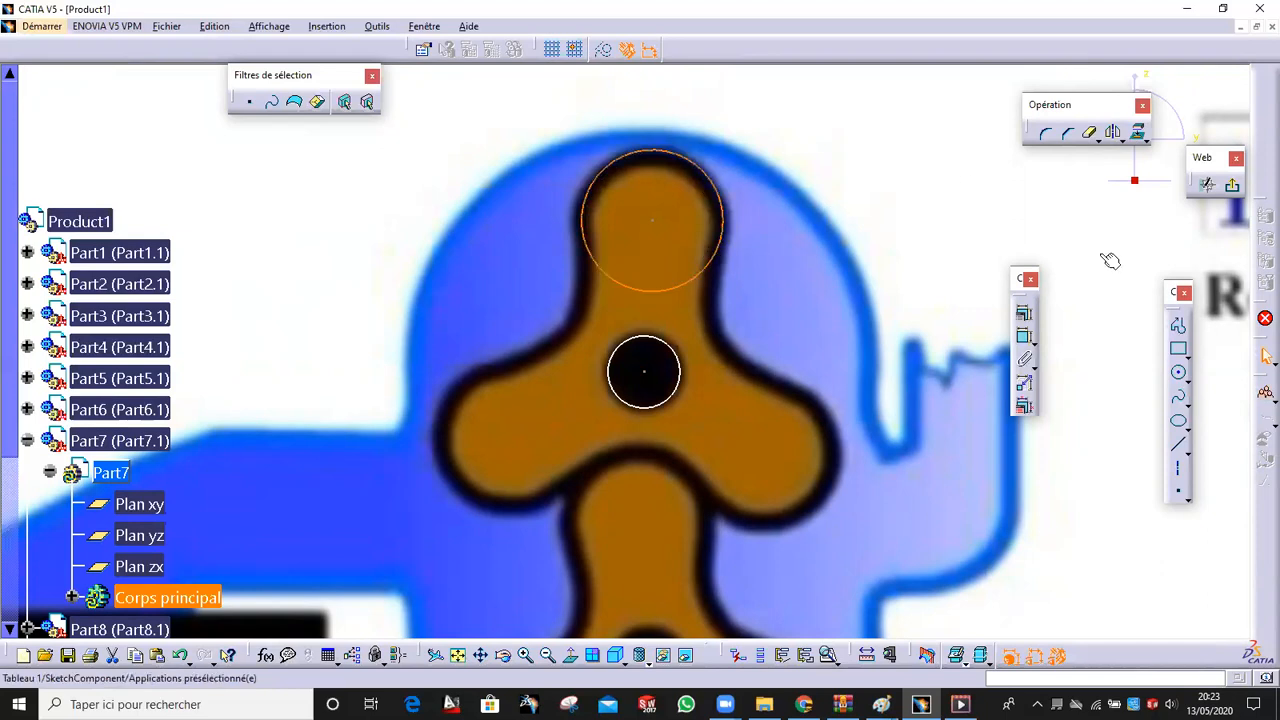
# Apply a Fix constraint to the top-lobe circle and to the centre-hole circle
pyautogui.click(1023, 313)
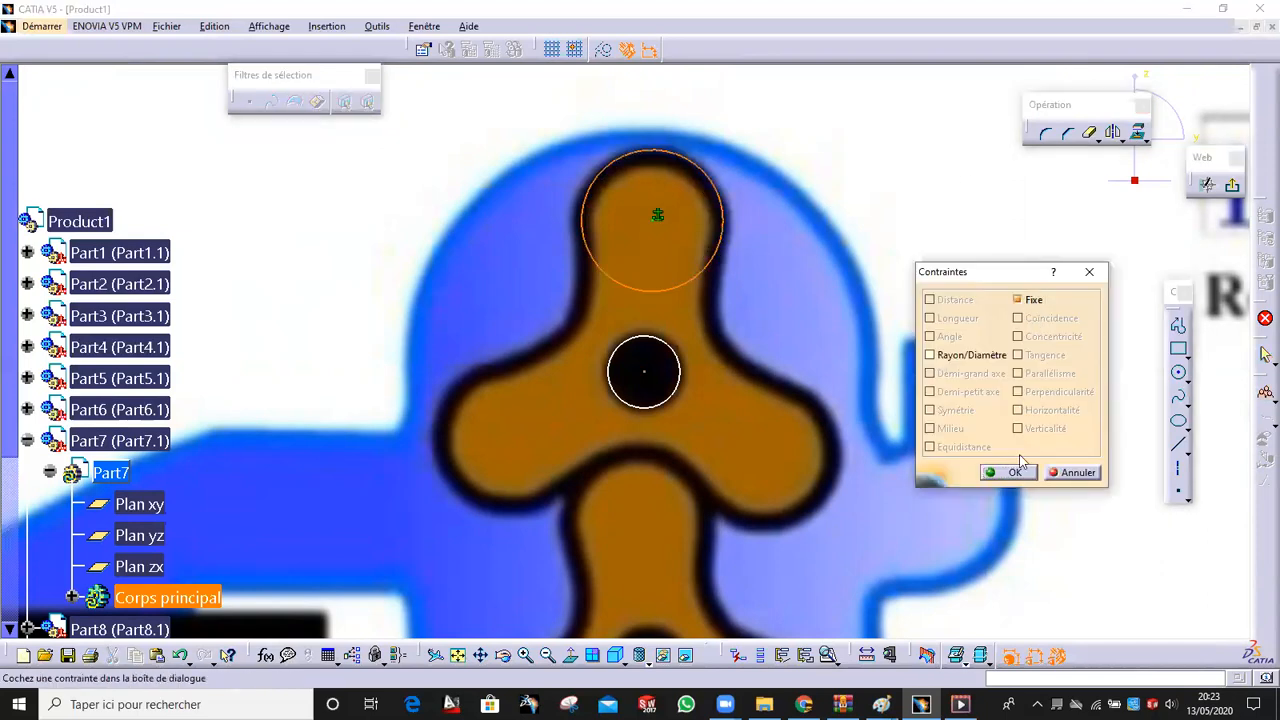
pyautogui.click(1013, 472)
pyautogui.click(680, 353)
pyautogui.click(1023, 312)
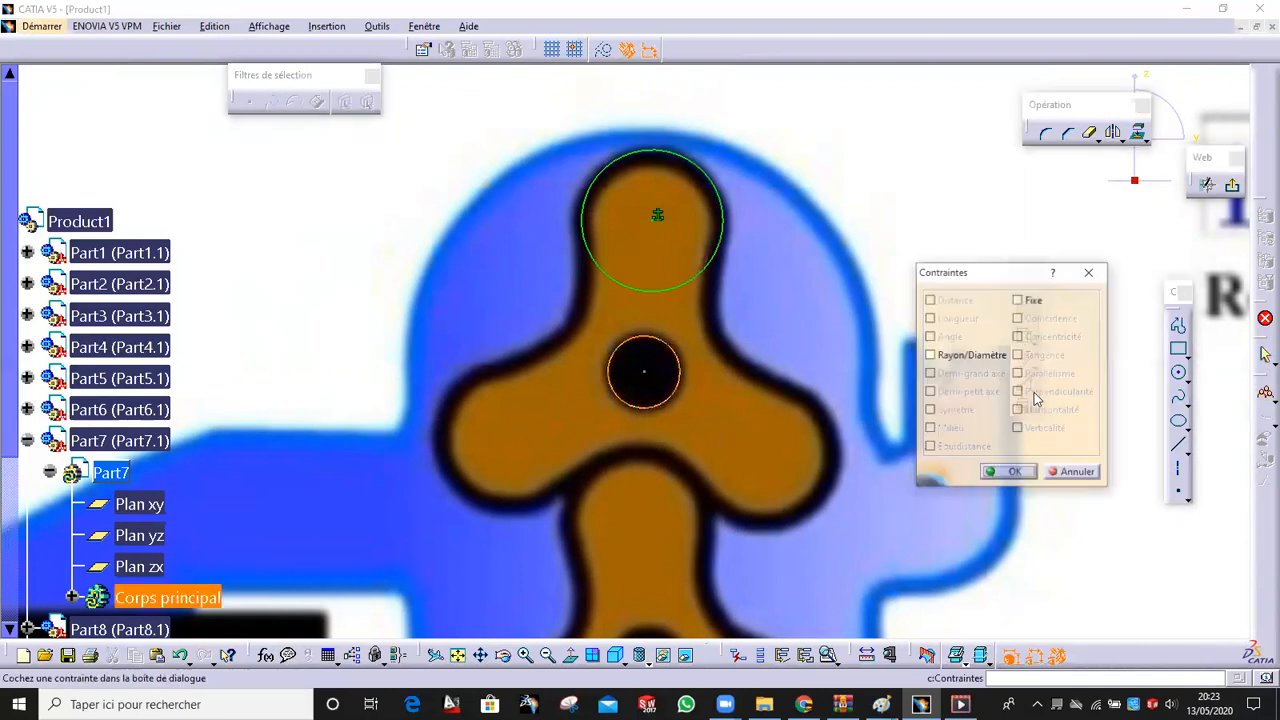
pyautogui.click(1030, 300)
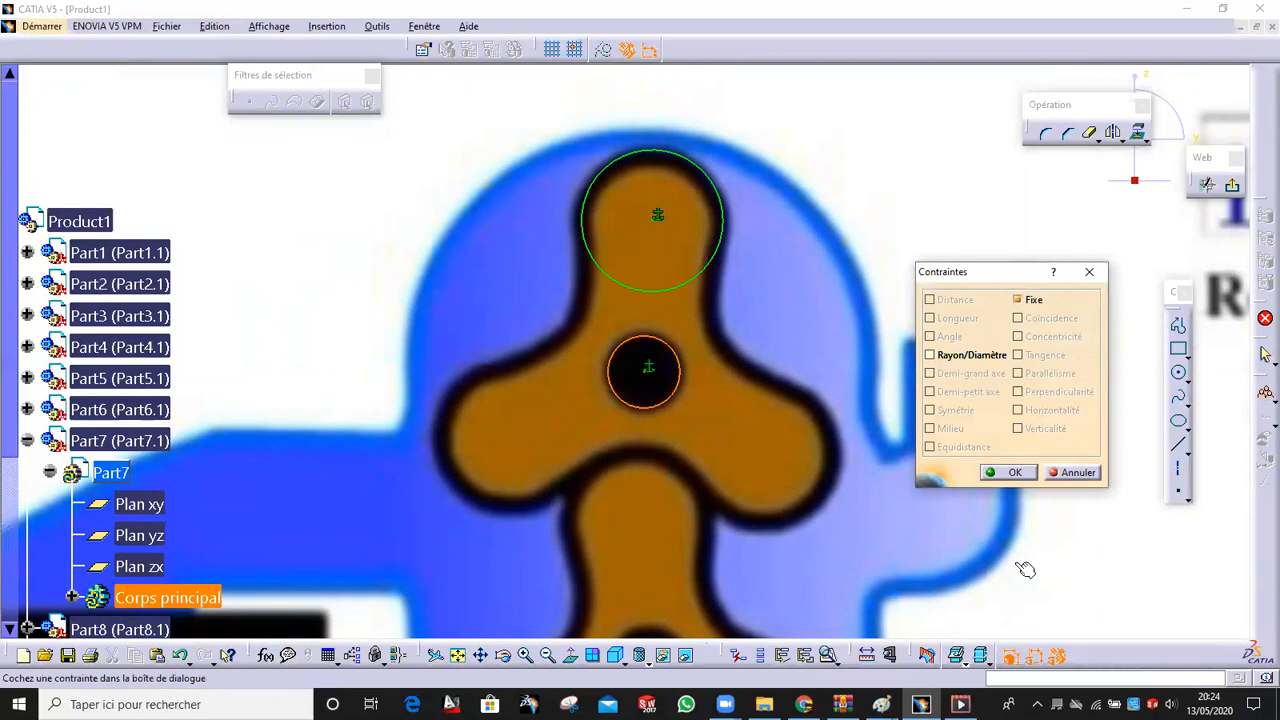
pyautogui.click(1015, 473)
# Draw two axes from the centre hole's centre, one sloping up to the right and one up to the left
pyautogui.moveTo(760, 299)
pyautogui.mouseDown(button='middle')
pyautogui.moveTo(767, 338)
pyautogui.moveTo(762, 299)
pyautogui.mouseUp(button='middle')
pyautogui.moveTo(820, 395)
pyautogui.mouseDown(button='middle')
pyautogui.moveTo(856, 386)
pyautogui.moveTo(846, 336)
pyautogui.moveTo(772, 371)
pyautogui.mouseUp(button='middle')
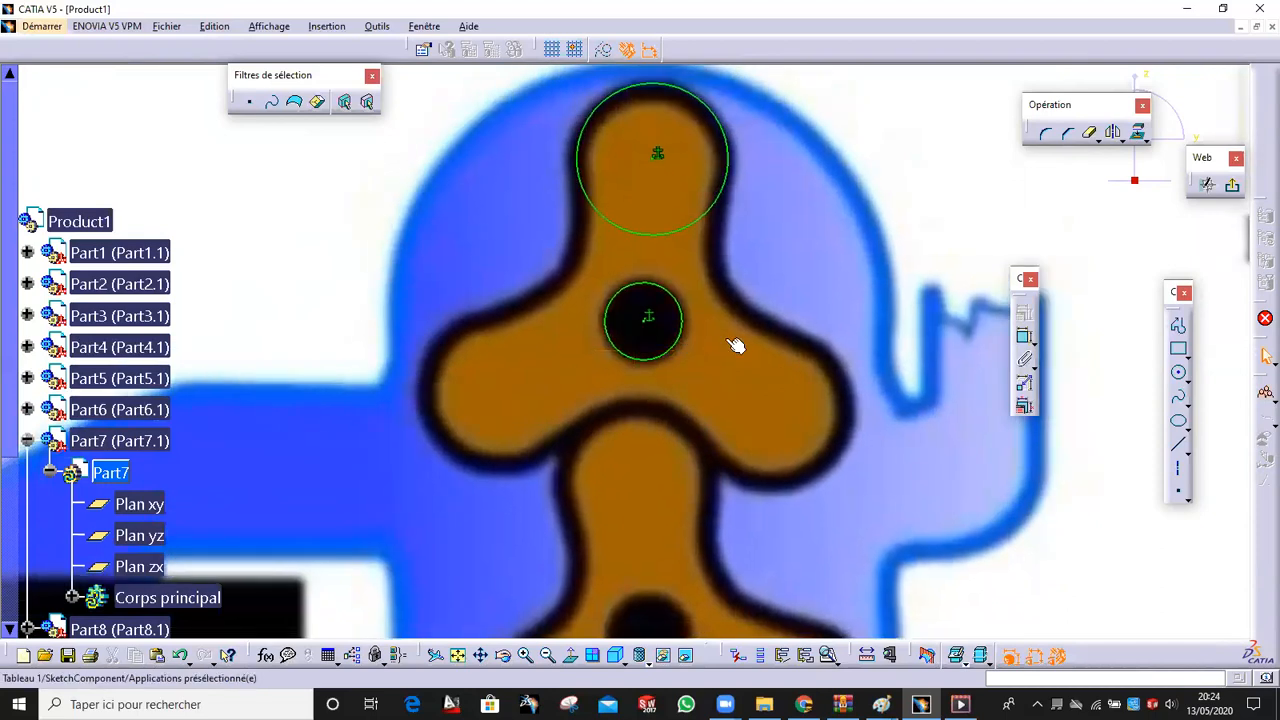
pyautogui.click(1178, 468)
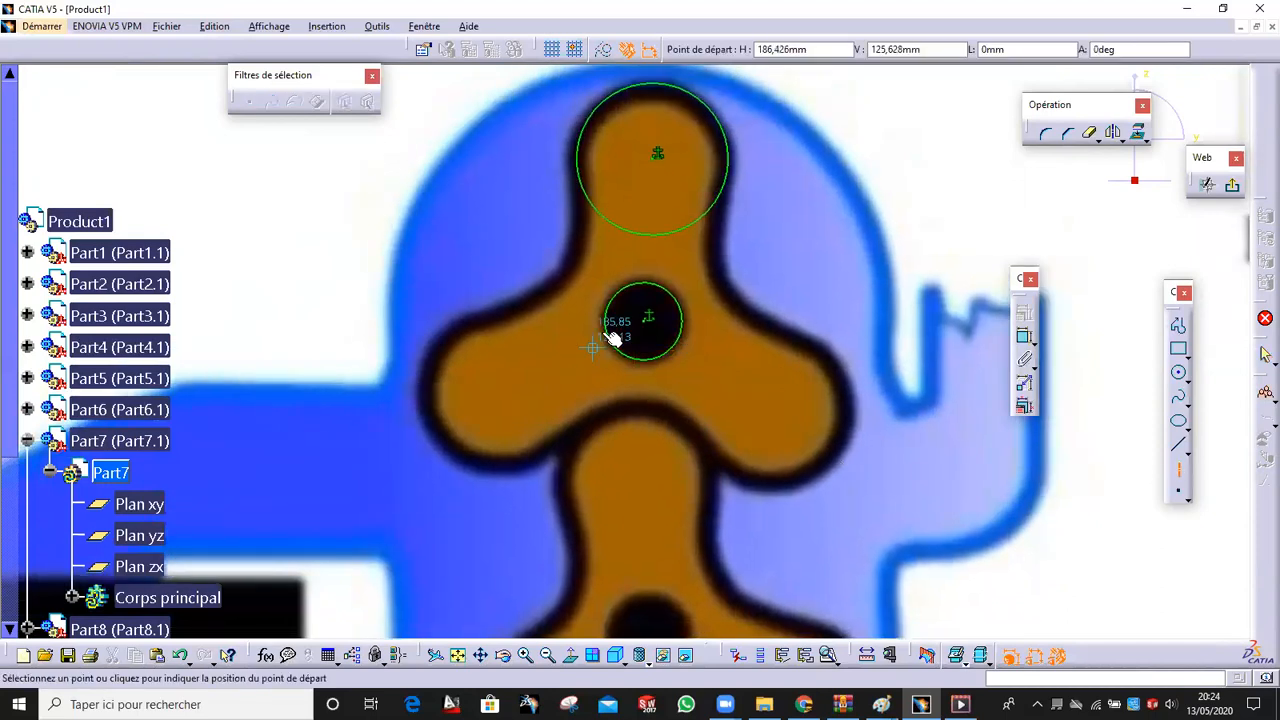
pyautogui.click(902, 152)
pyautogui.click(648, 324)
pyautogui.click(435, 110)
pyautogui.press('Escape')
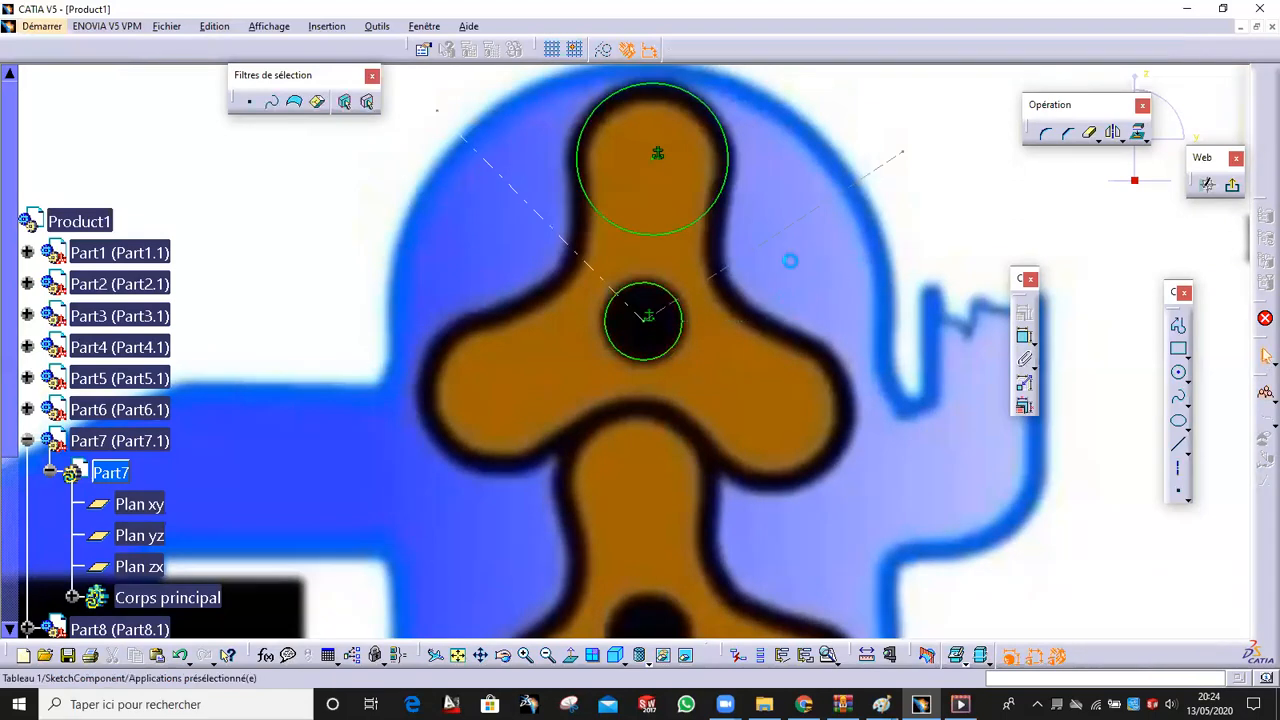
pyautogui.click(1024, 336)
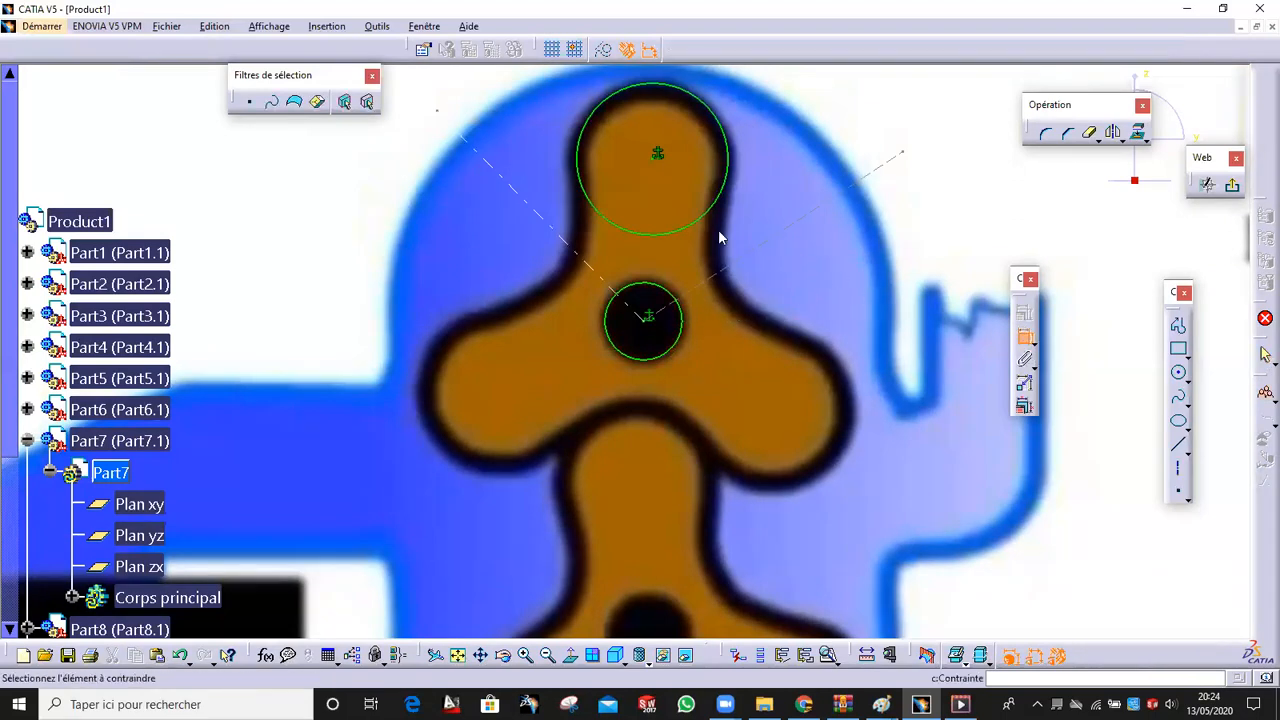
pyautogui.click(700, 258)
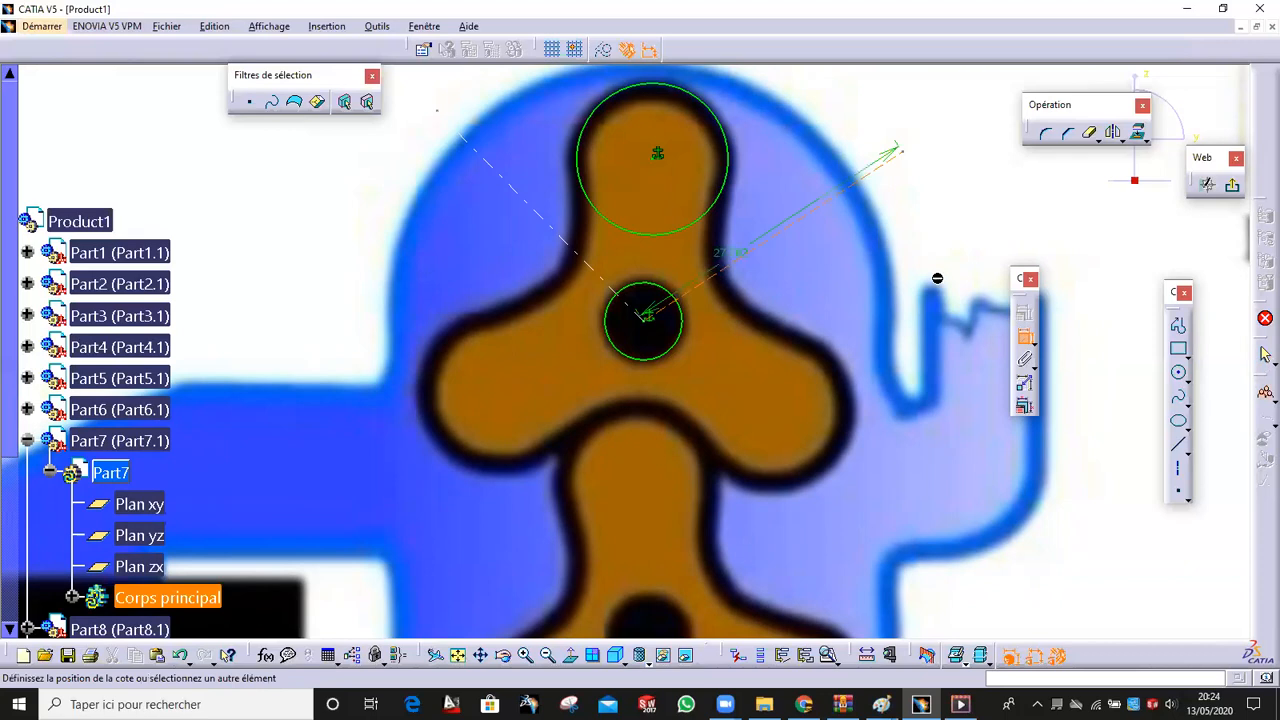
pyautogui.press('Escape')
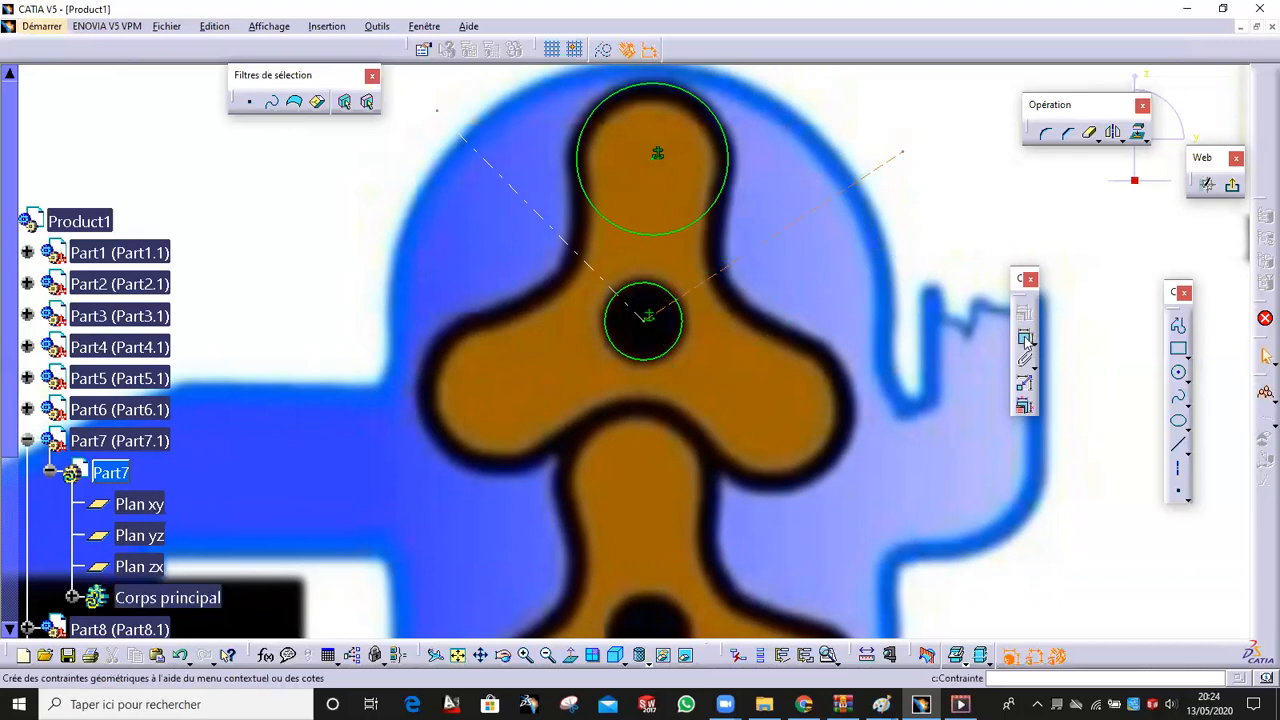
# Draw a third axis joining the centre of the hole circle to the centre of the top-lobe circle
pyautogui.click(1178, 468)
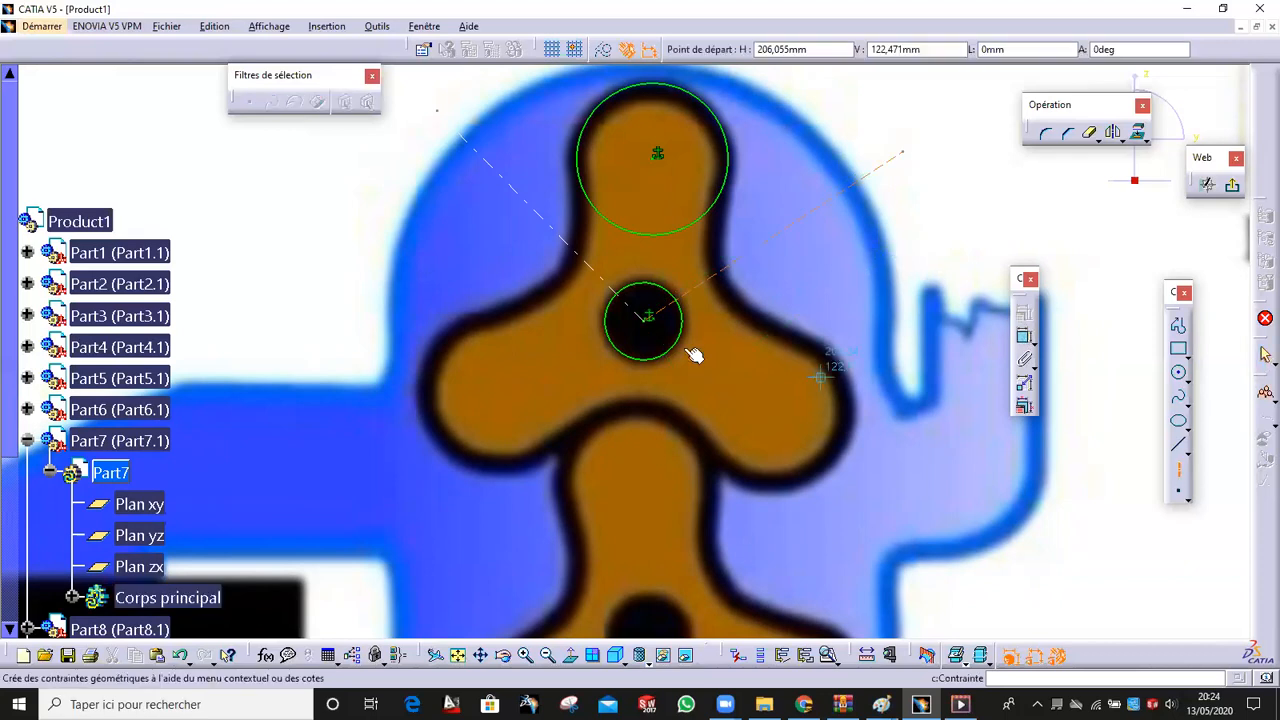
pyautogui.click(644, 318)
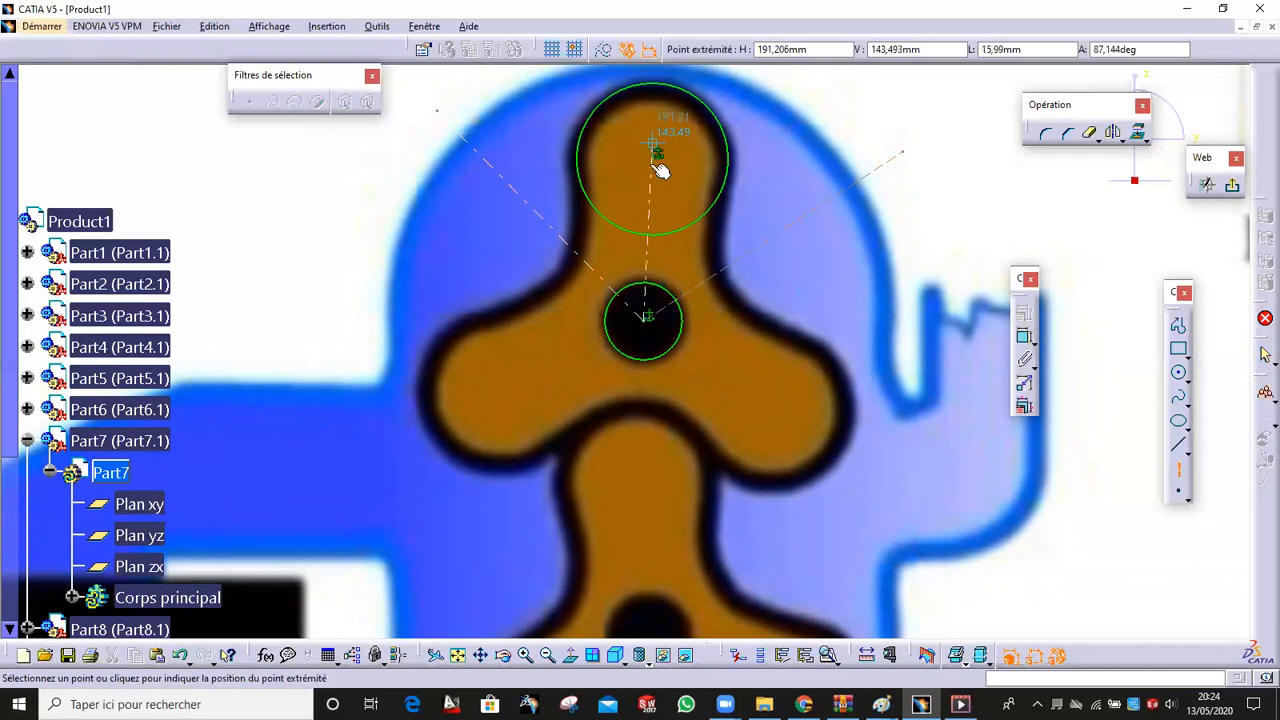
pyautogui.click(657, 153)
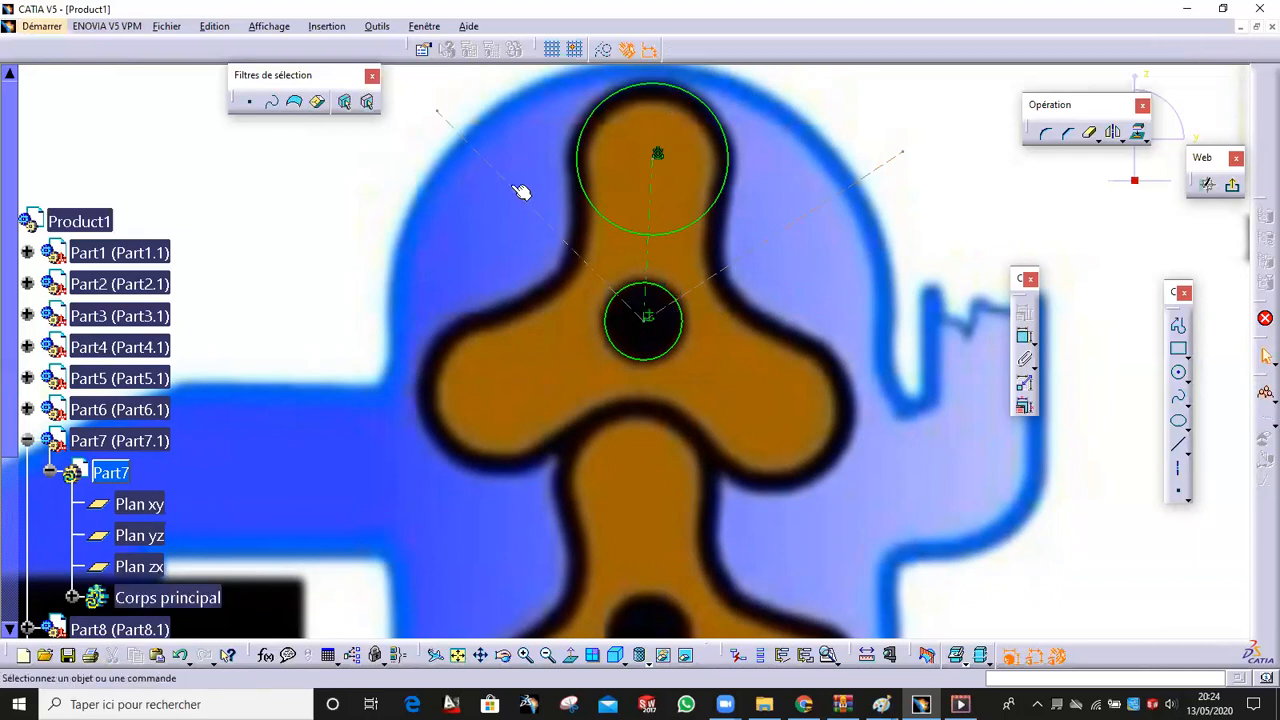
# Constrain the angle between the middle axis and each outer axis to 60°
pyautogui.click(1024, 336)
pyautogui.click(760, 247)
pyautogui.click(651, 244)
pyautogui.click(768, 153)
pyautogui.doubleClick(767, 155)
pyautogui.write('6')
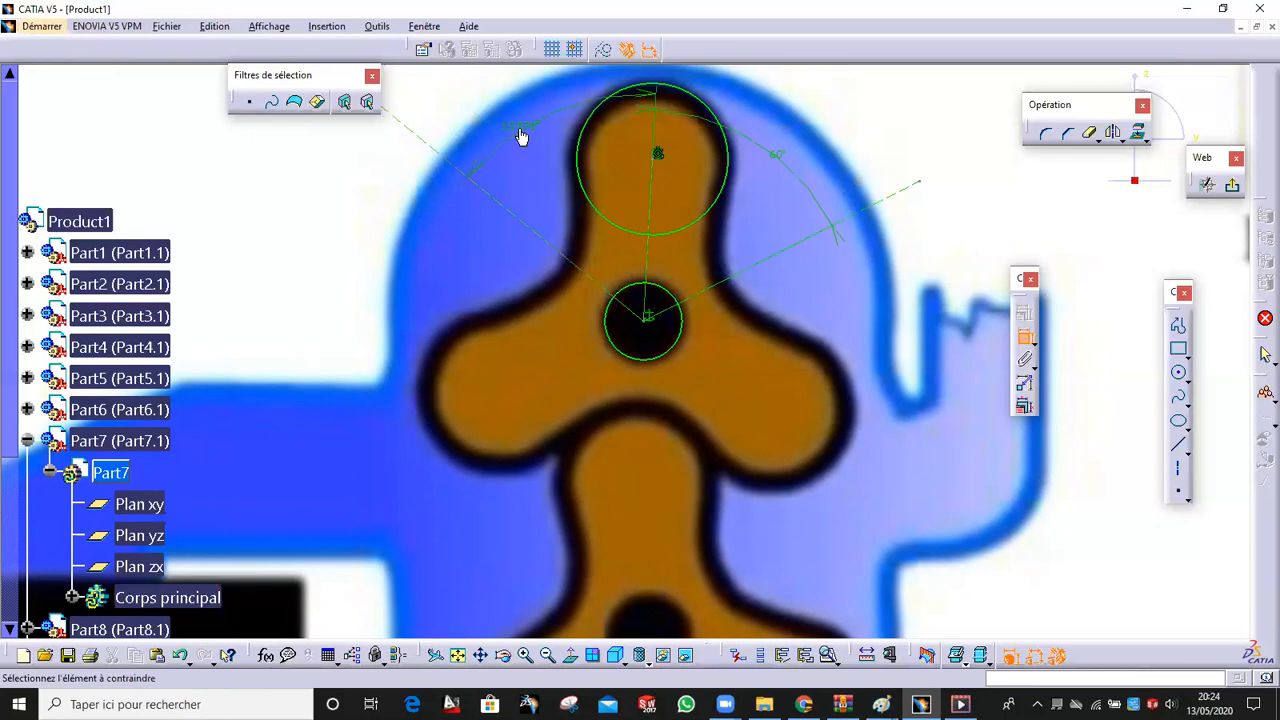
pyautogui.doubleClick(520, 135)
pyautogui.write('60')
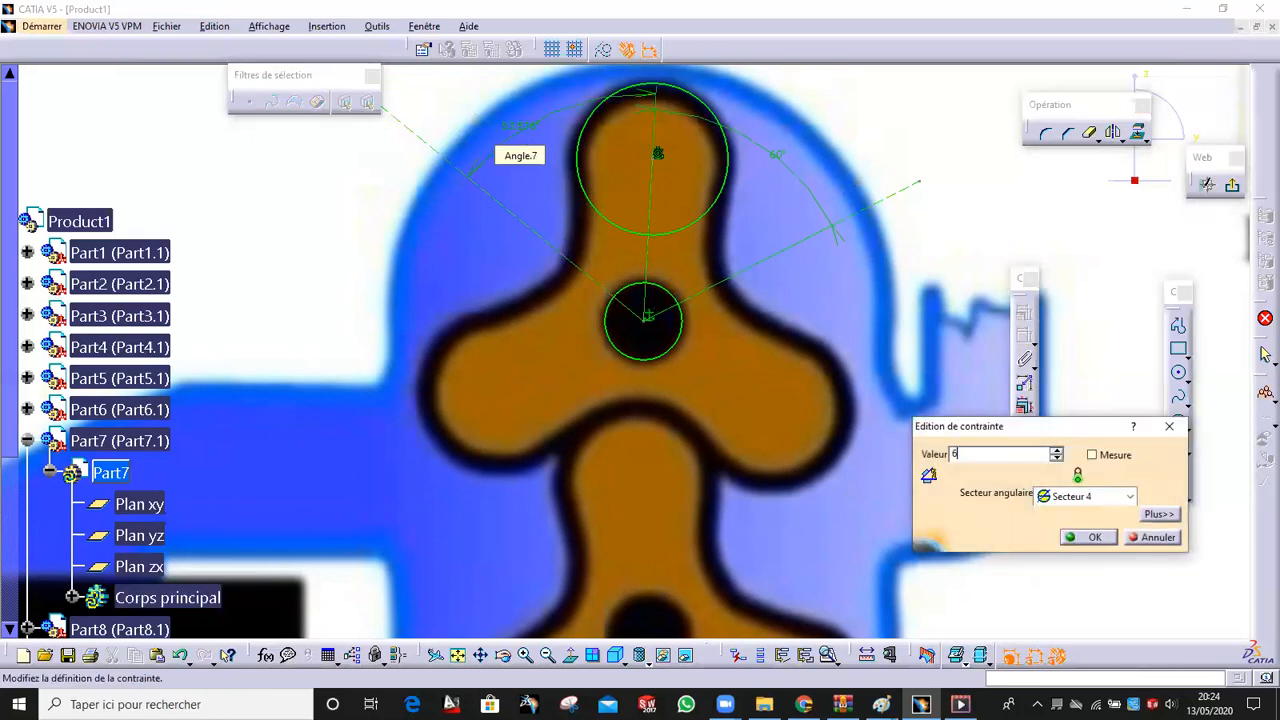
pyautogui.press('Return')
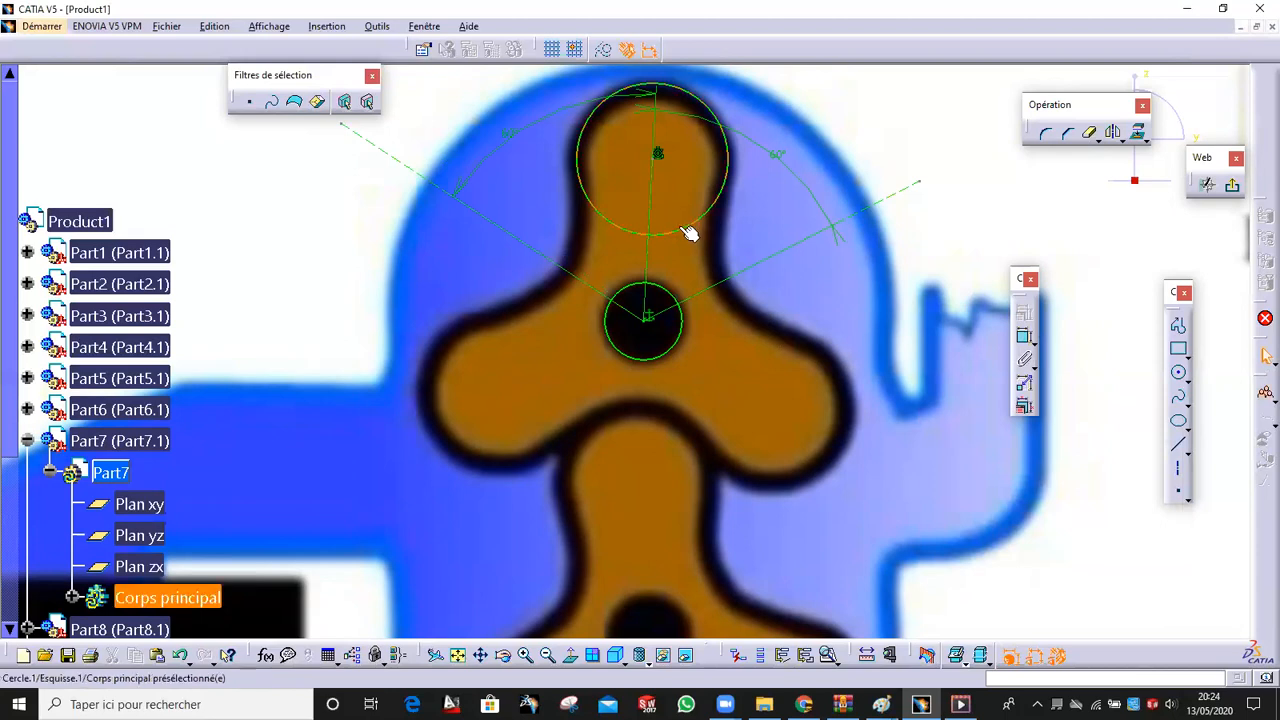
# Mirror the top-lobe circle about the right axis and about the left axis to create the two side-lobe circles
pyautogui.click(678, 230)
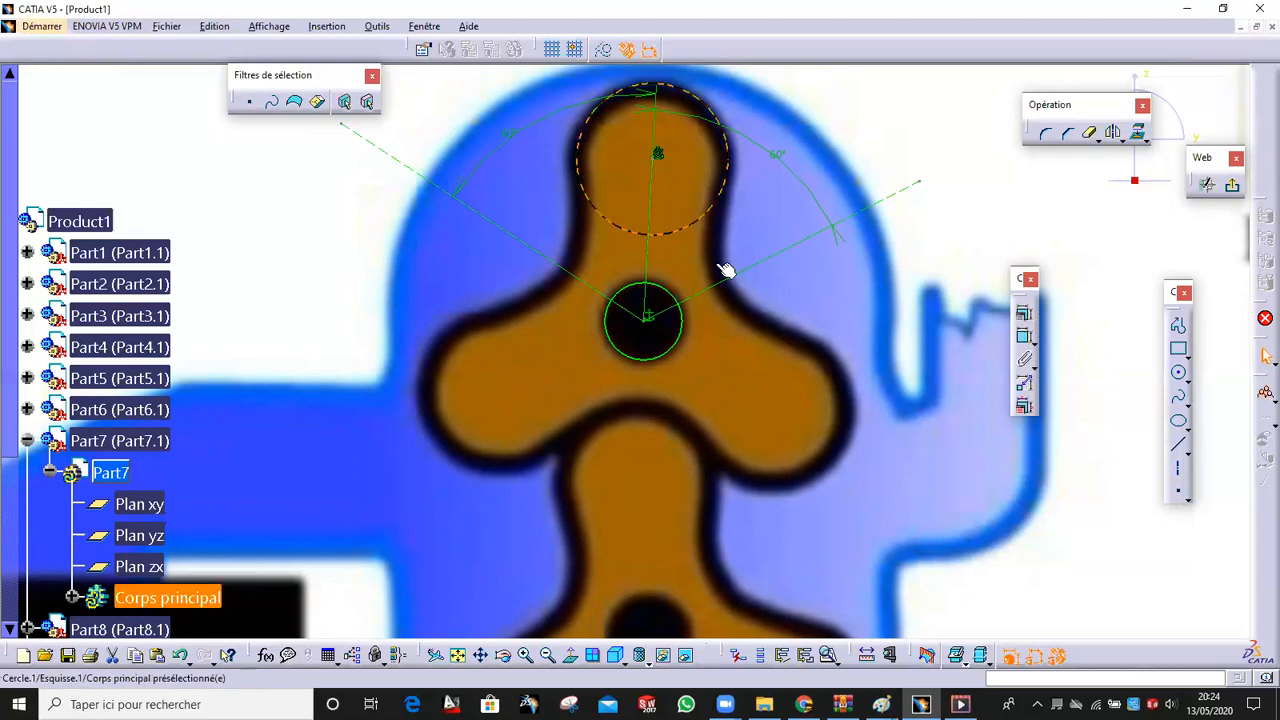
pyautogui.click(692, 220)
pyautogui.click(681, 224)
pyautogui.click(1113, 136)
pyautogui.click(825, 228)
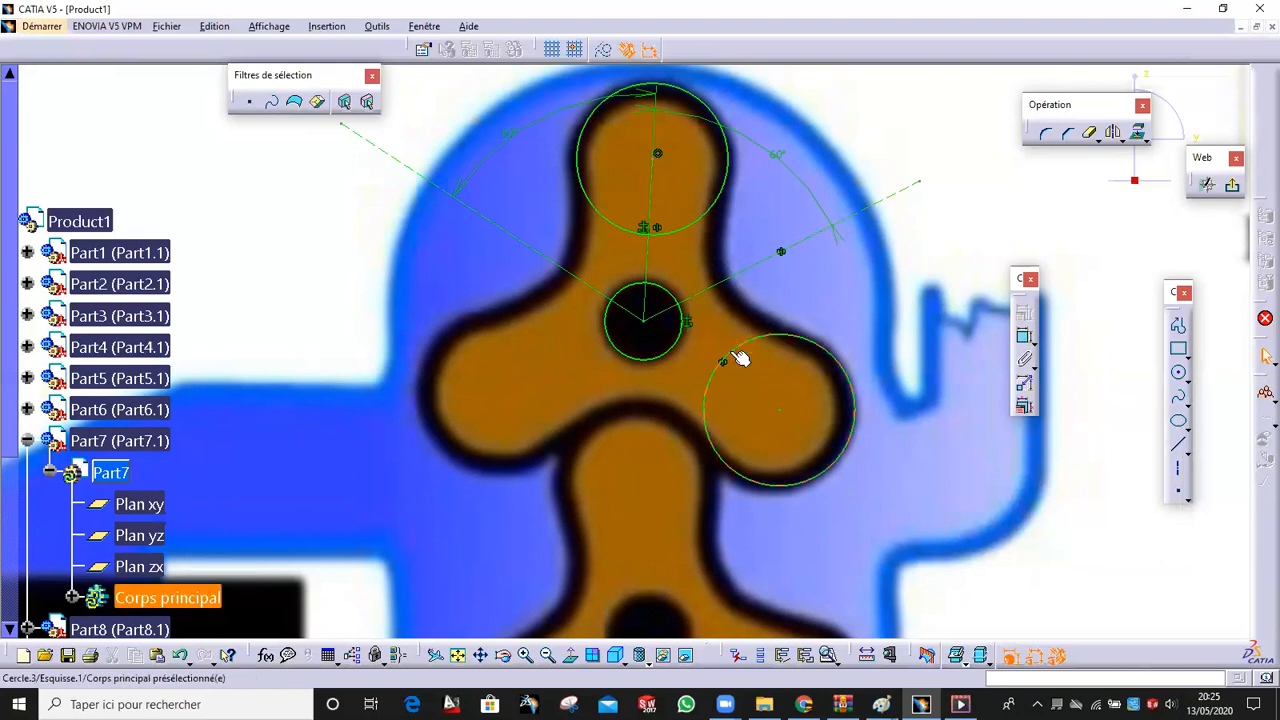
pyautogui.click(700, 227)
pyautogui.click(1113, 136)
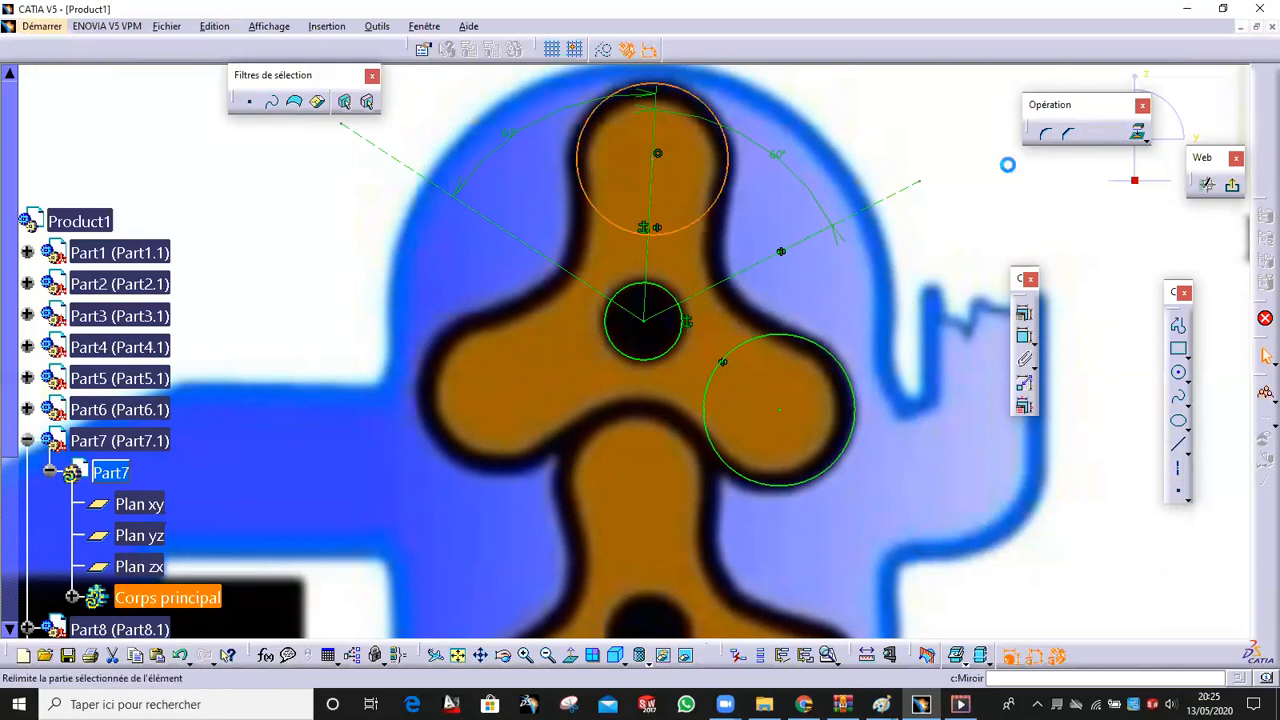
pyautogui.click(578, 276)
# Draw a circle of about 4.5 mm radius centred on the right axis, filling the hollow between the top and right lobes
pyautogui.moveTo(811, 303); pyautogui.dragTo(776, 338, button='middle')
pyautogui.scroll(3, 789, 286)
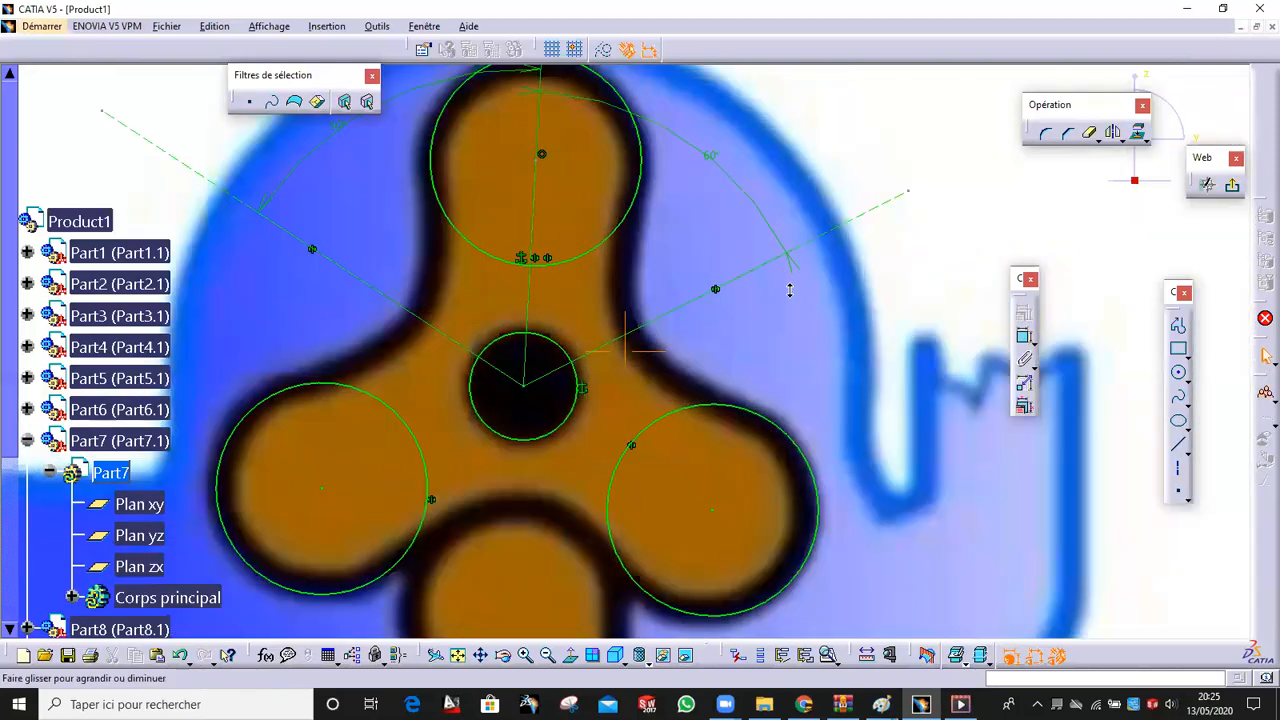
pyautogui.click(1180, 373)
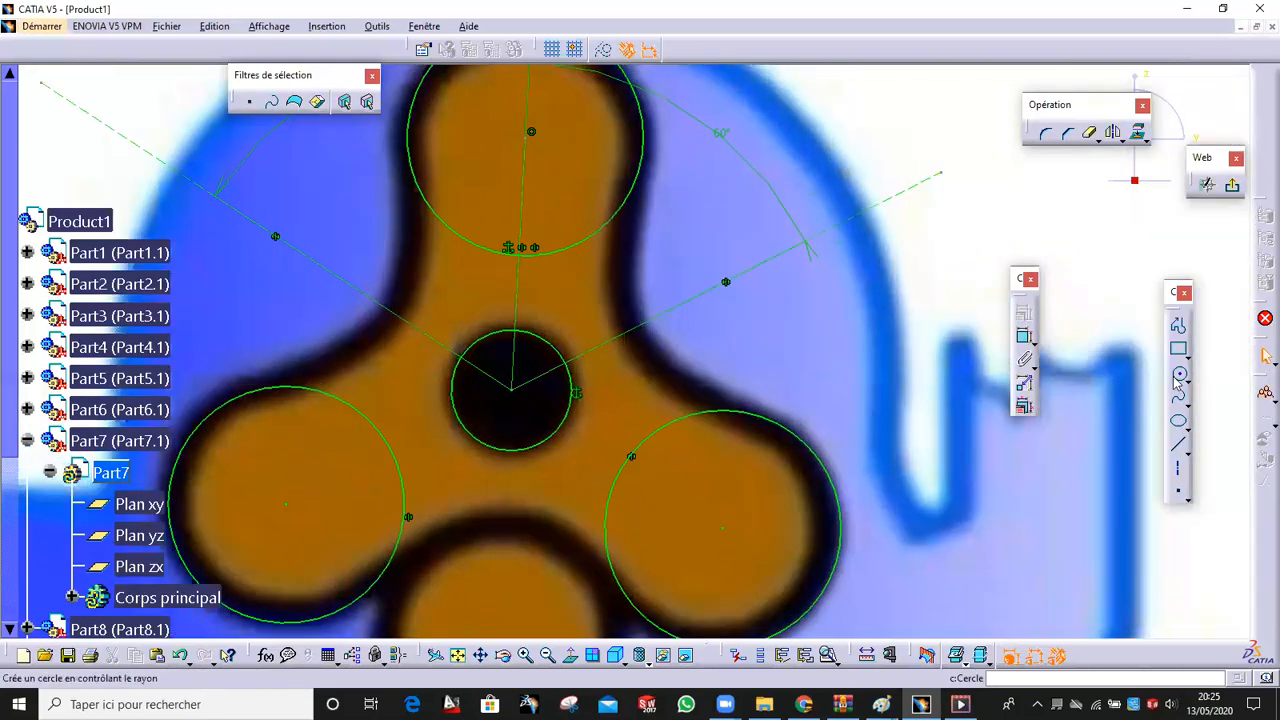
pyautogui.click(709, 299)
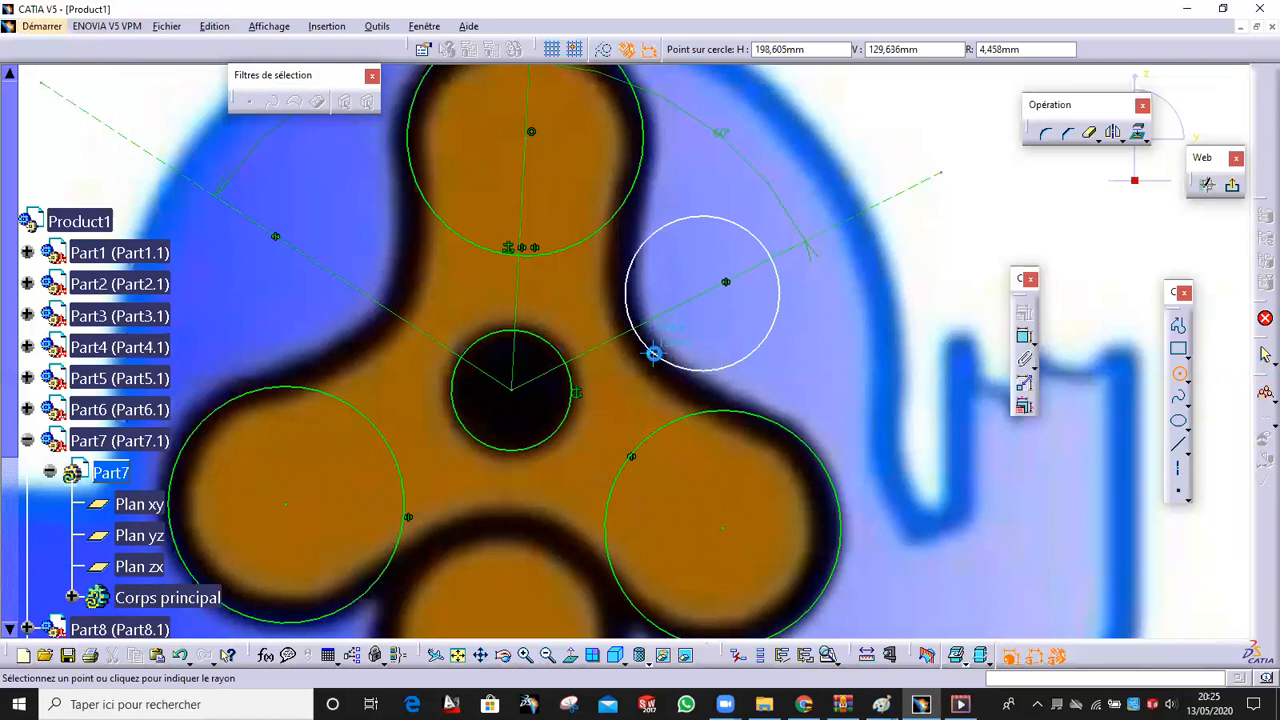
pyautogui.click(653, 353)
pyautogui.scroll(4, 655, 348)
pyautogui.scroll(-3, 677, 330)
pyautogui.moveTo(667, 361); pyautogui.dragTo(670, 360)
# Draw bi-tangent lines joining the small hollow circle to the top-lobe circle and to the right-lobe circle
pyautogui.moveTo(708, 327)
pyautogui.mouseDown(button='middle')
pyautogui.moveTo(711, 357)
pyautogui.moveTo(795, 288)
pyautogui.moveTo(781, 331)
pyautogui.mouseUp(button='middle')
pyautogui.moveTo(776, 303)
pyautogui.mouseDown(button='middle')
pyautogui.moveTo(756, 335)
pyautogui.moveTo(739, 320)
pyautogui.moveTo(750, 329)
pyautogui.mouseUp(button='middle')
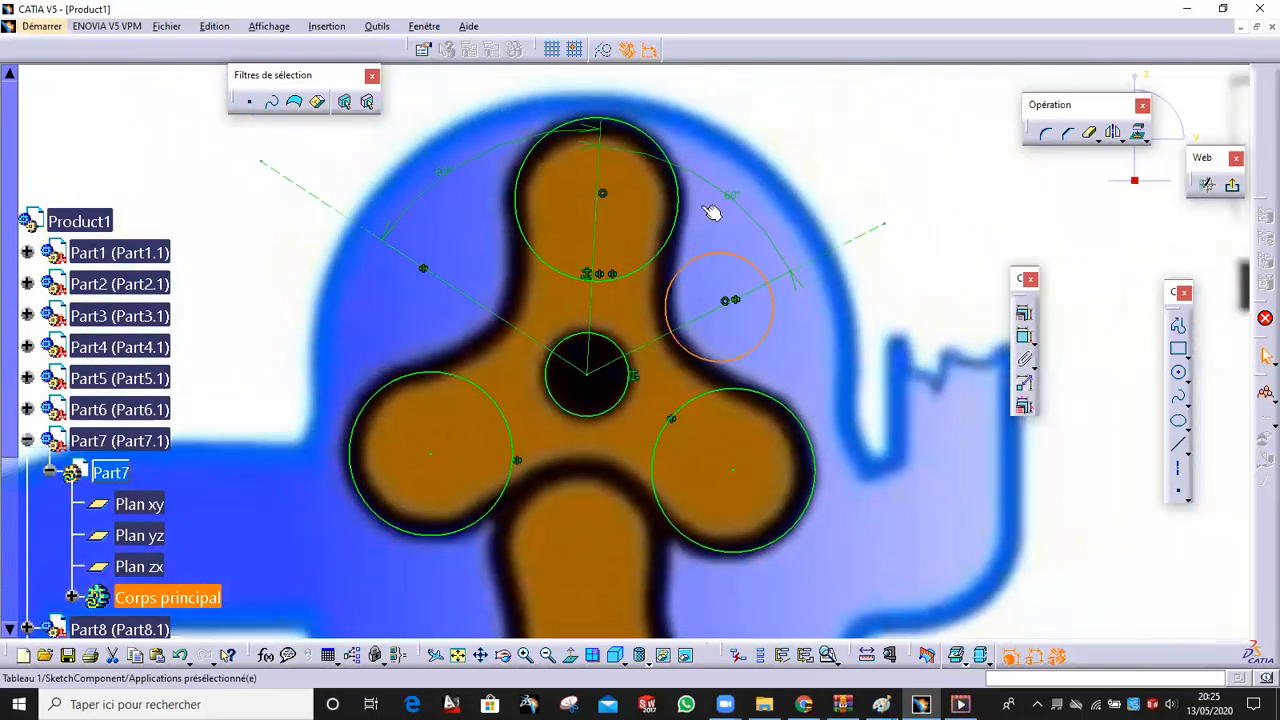
pyautogui.moveTo(725, 200); pyautogui.dragTo(734, 219, button='middle')
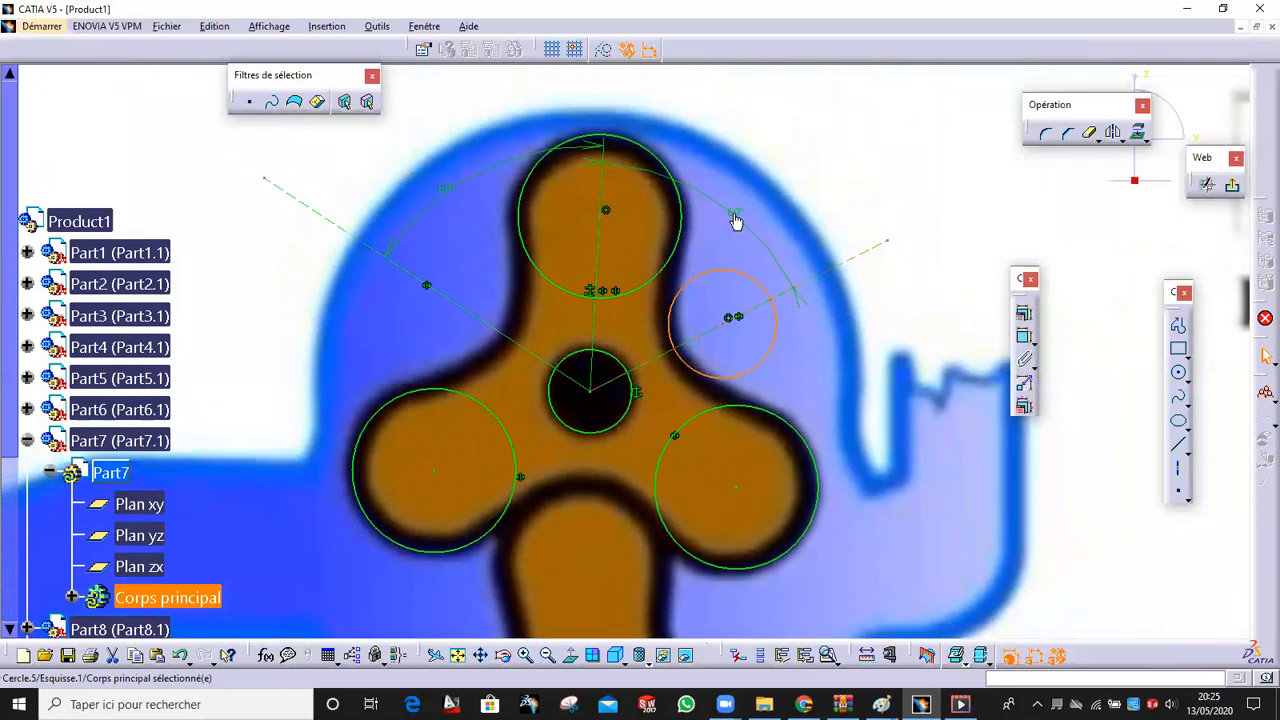
pyautogui.click(1186, 458)
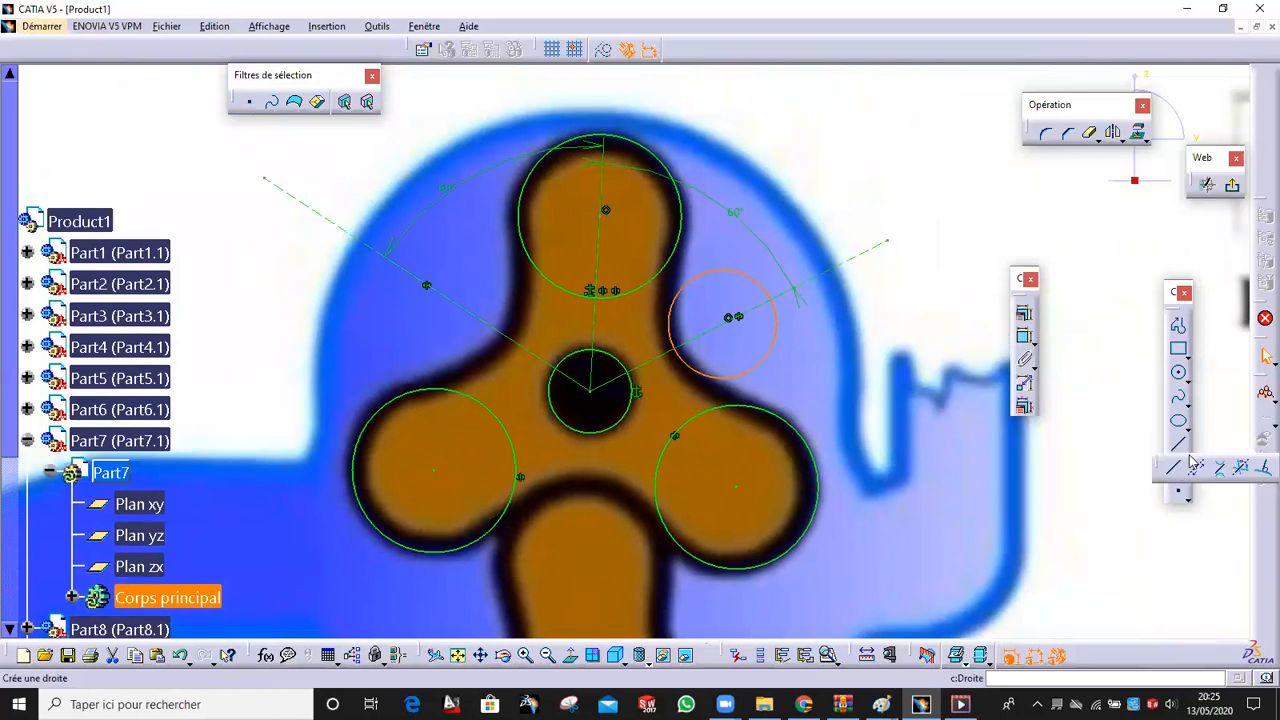
pyautogui.click(1204, 468)
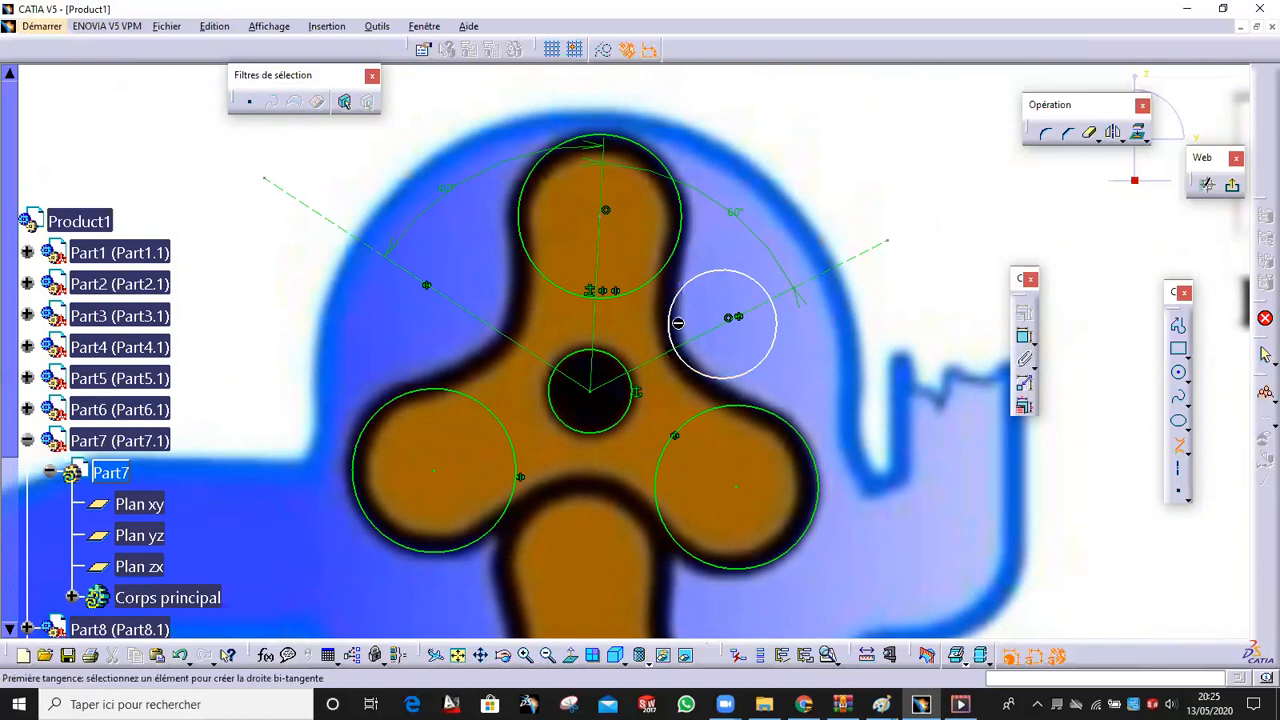
pyautogui.click(681, 232)
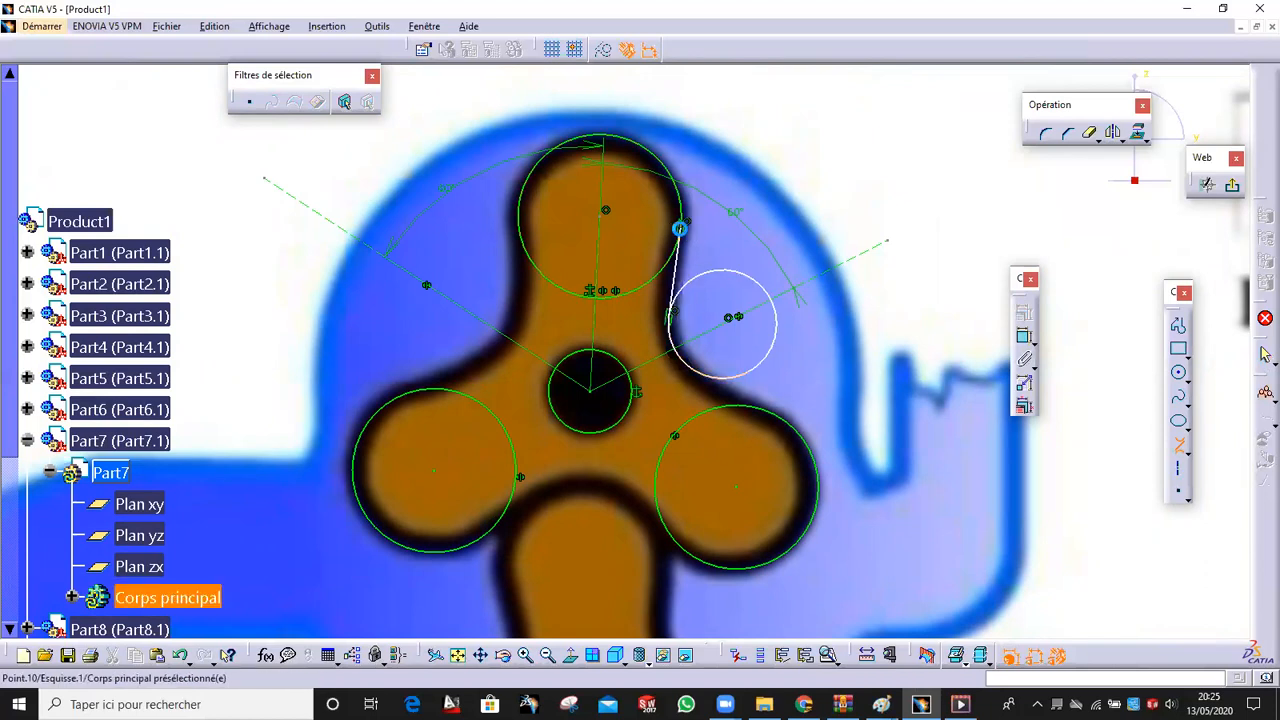
pyautogui.click(693, 366)
pyautogui.click(777, 416)
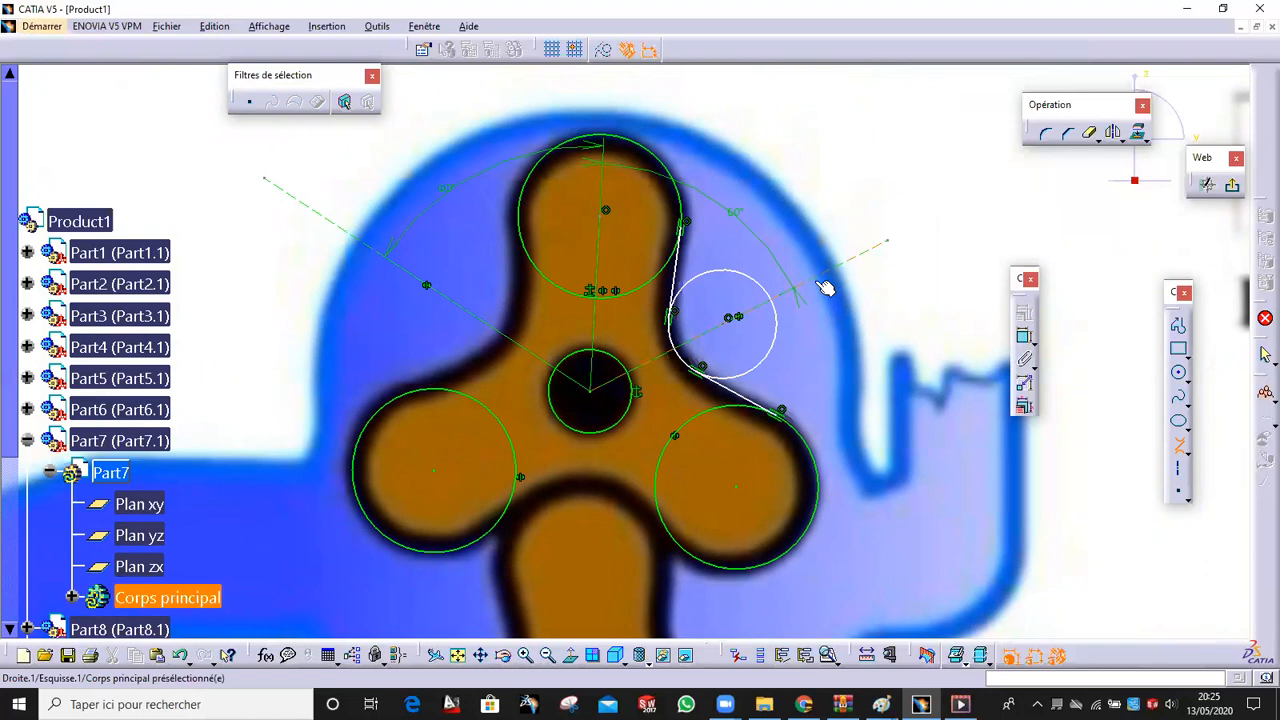
# Trim the small hollow circle down to the arc between its two tangent lines
pyautogui.moveTo(660, 395)
pyautogui.mouseDown(button='middle')
pyautogui.moveTo(664, 435)
pyautogui.moveTo(665, 363)
pyautogui.moveTo(665, 415)
pyautogui.moveTo(651, 425)
pyautogui.moveTo(645, 337)
pyautogui.moveTo(938, 221)
pyautogui.mouseUp(button='middle')
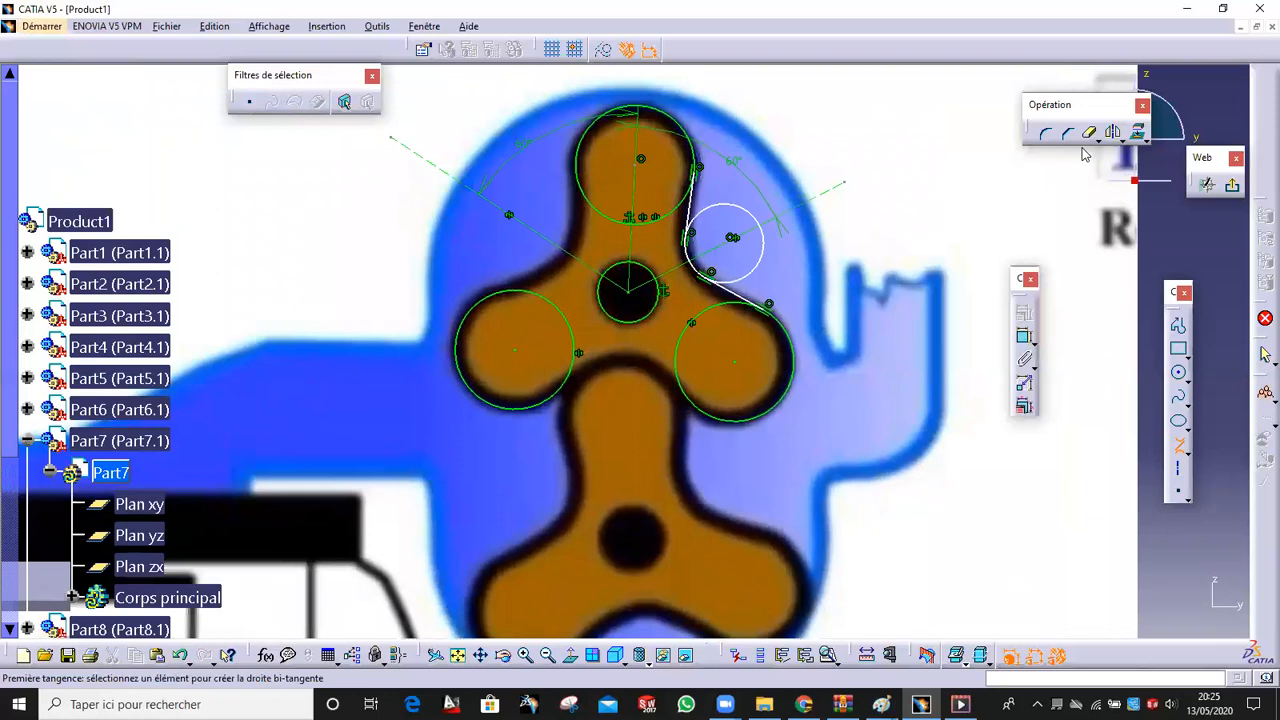
pyautogui.click(741, 206)
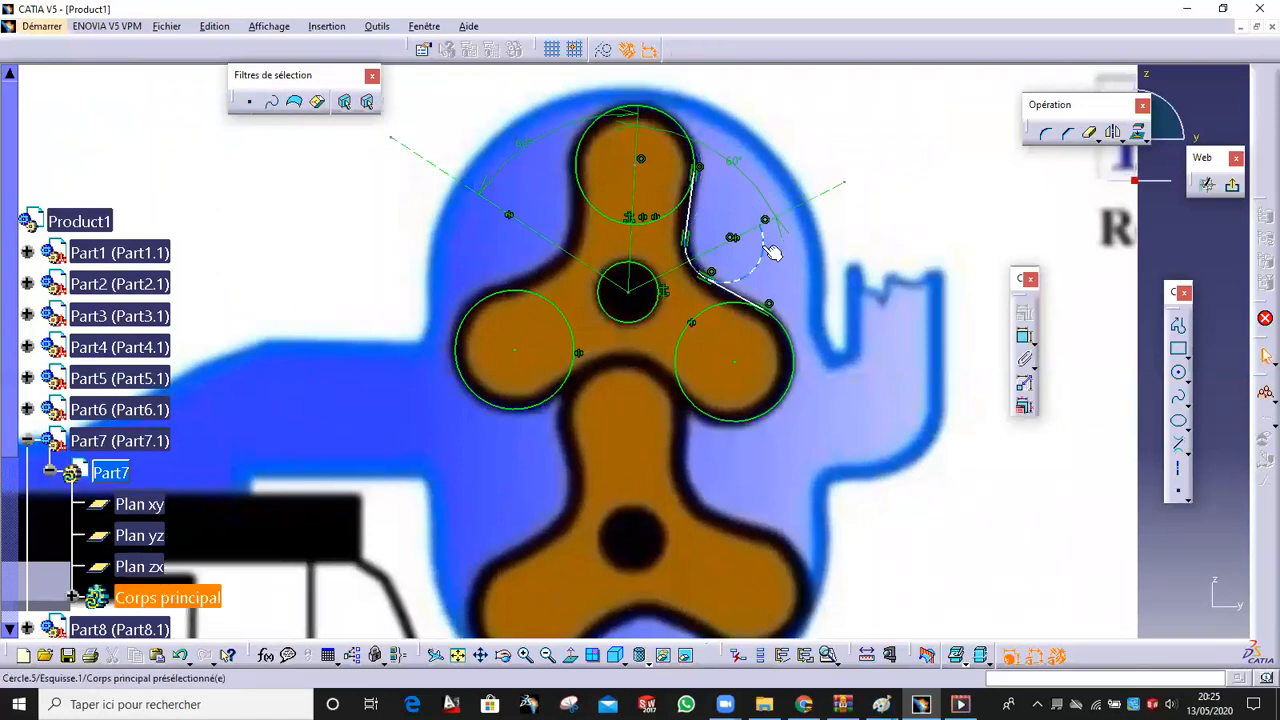
pyautogui.click(1092, 133)
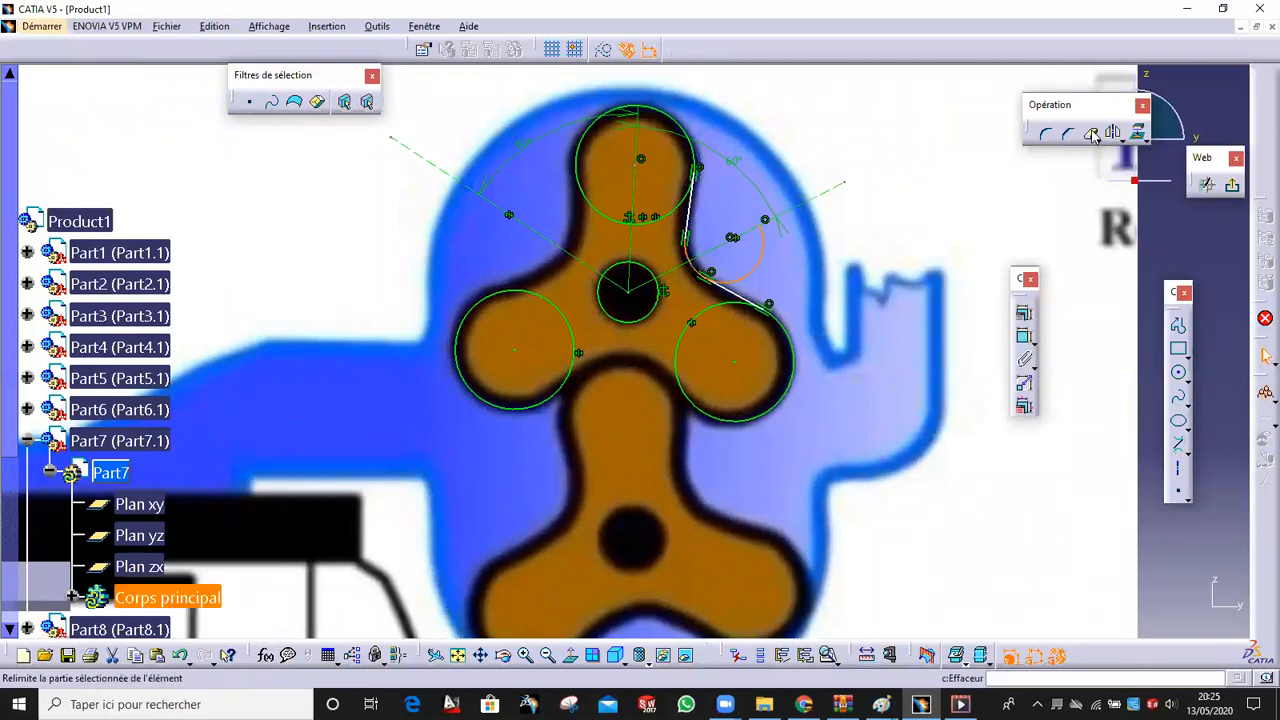
pyautogui.click(768, 268)
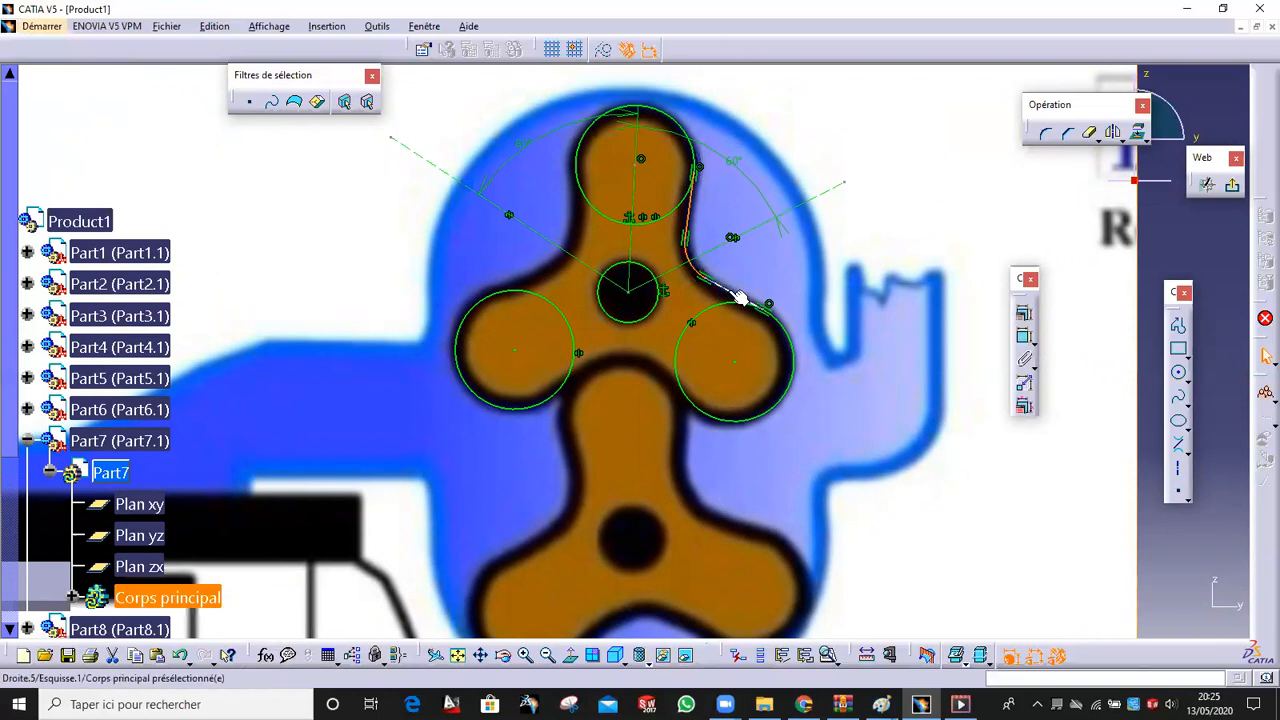
# Mirror the two tangent lines and their connecting arc about the middle axis onto the rotor's left side
pyautogui.click(1112, 134)
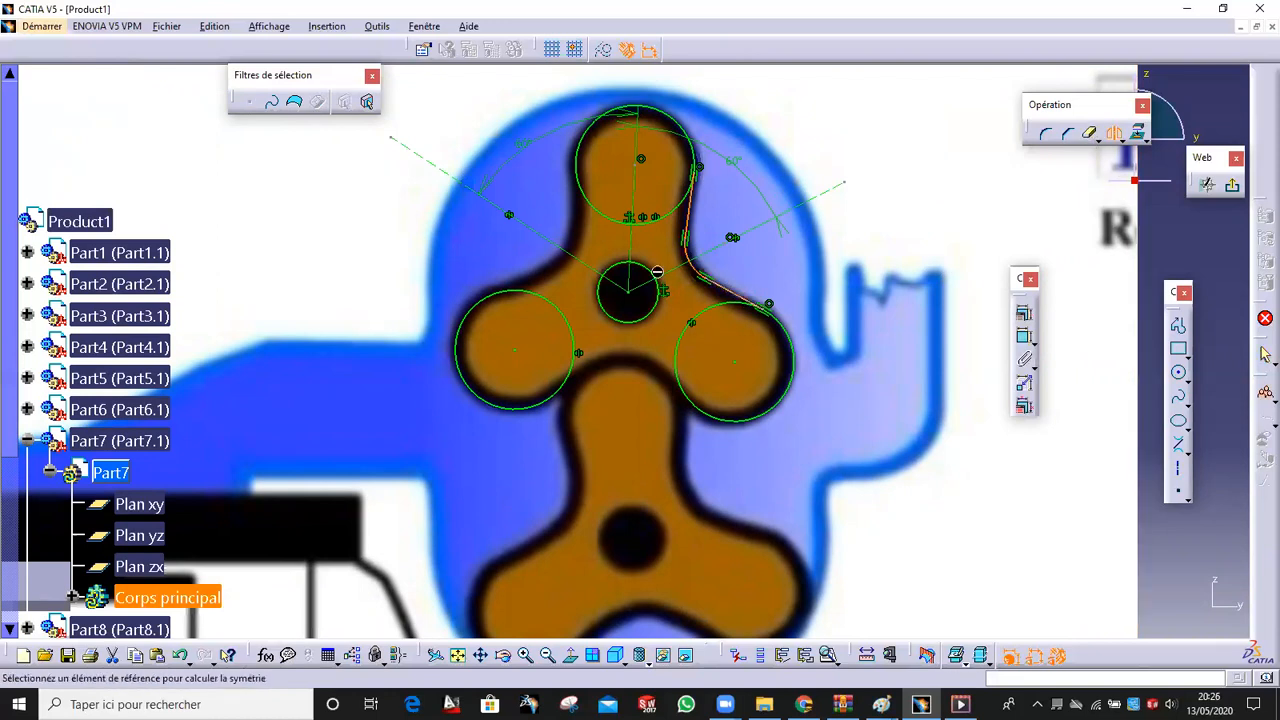
pyautogui.click(631, 237)
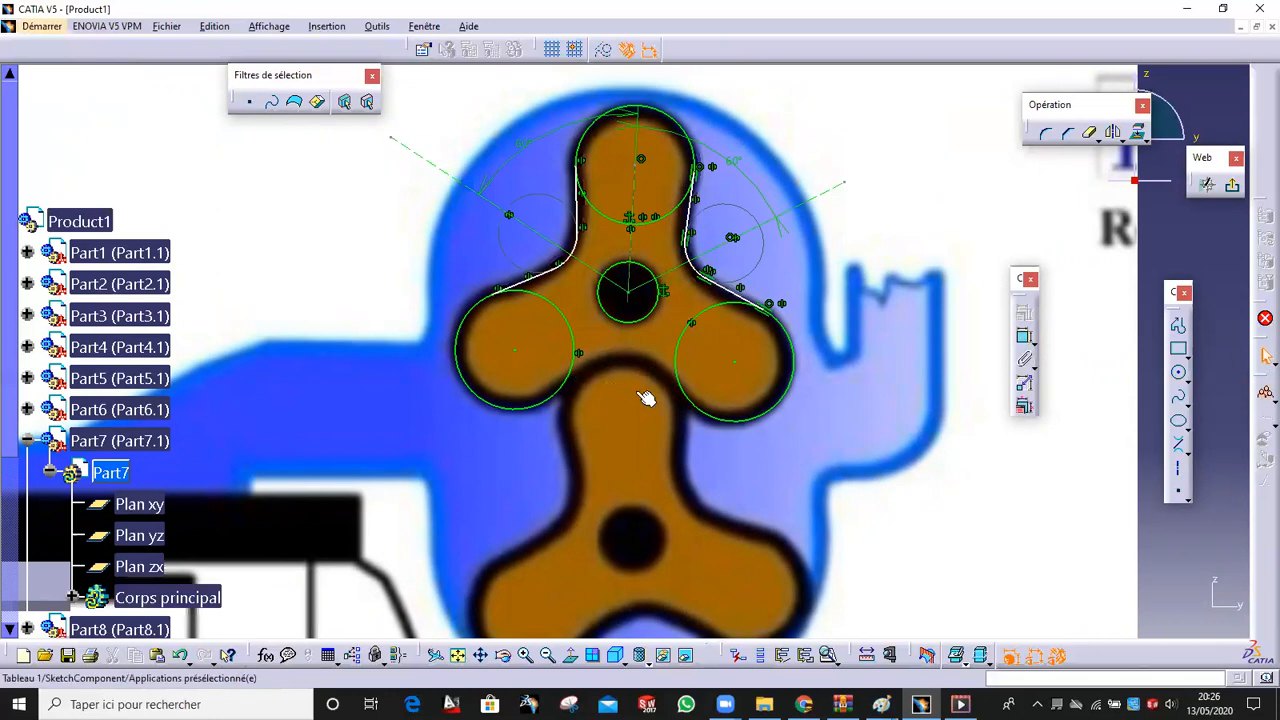
# Try an axis from the right-lobe circle's centre to the centre hole's centre, and undo the changes
pyautogui.scroll(2, 662, 375)
pyautogui.scroll(1, 662, 375)
pyautogui.moveTo(651, 363); pyautogui.dragTo(620, 394, button='middle')
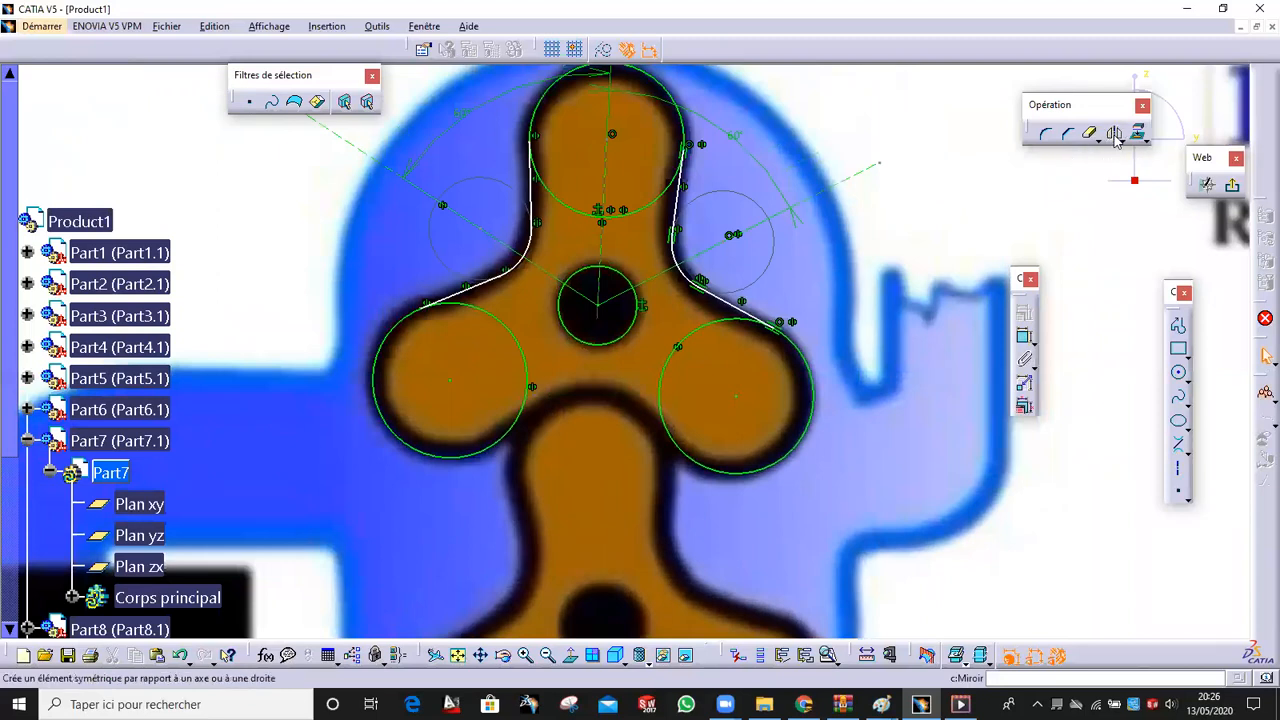
pyautogui.click(1178, 467)
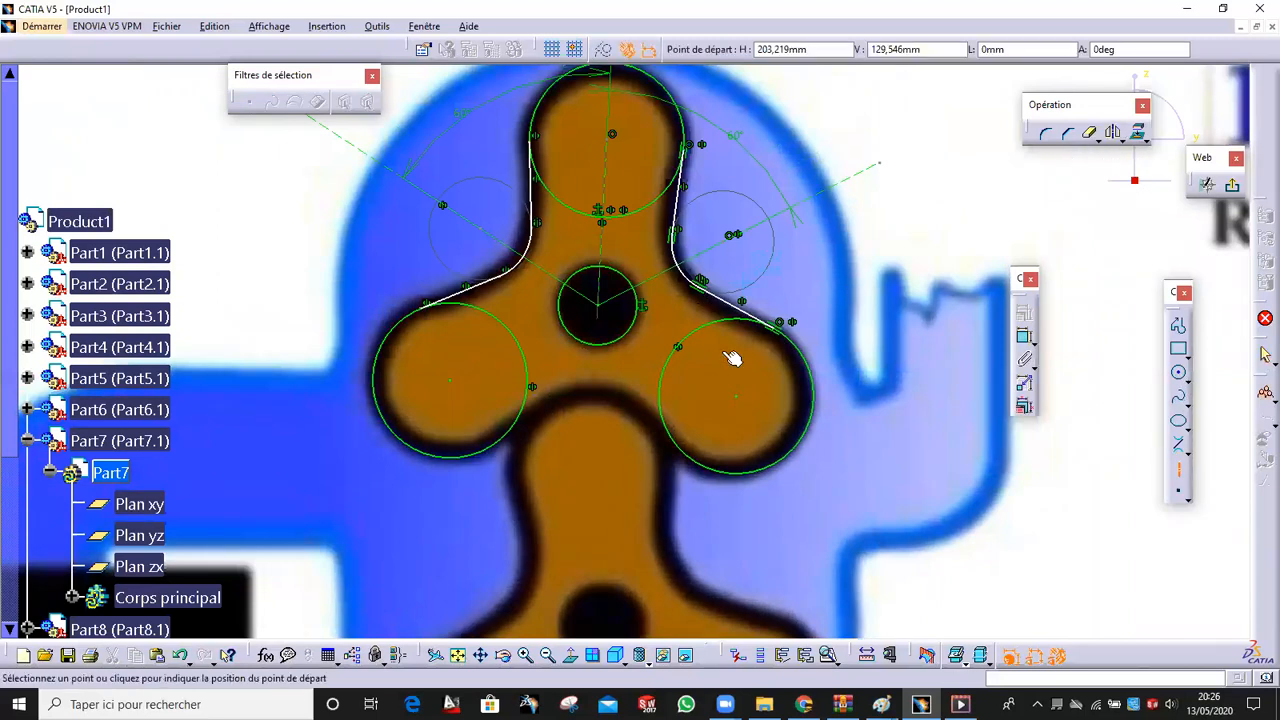
pyautogui.click(738, 396)
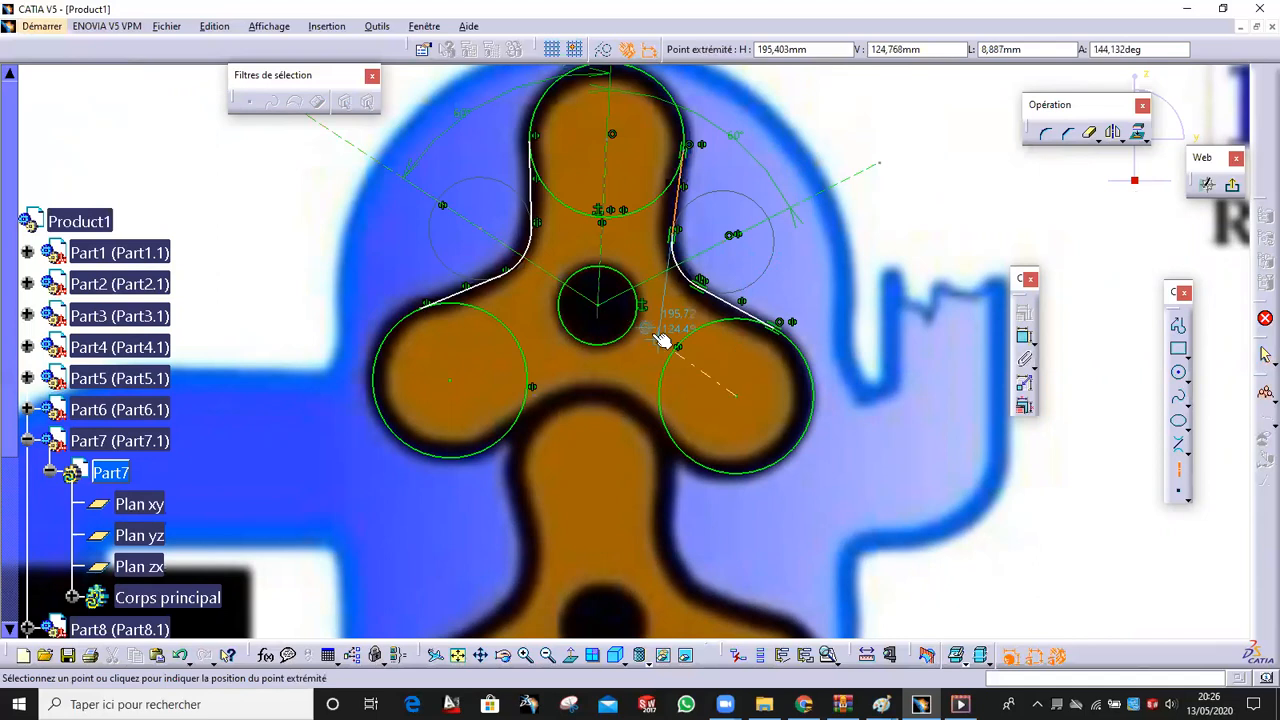
pyautogui.click(598, 303)
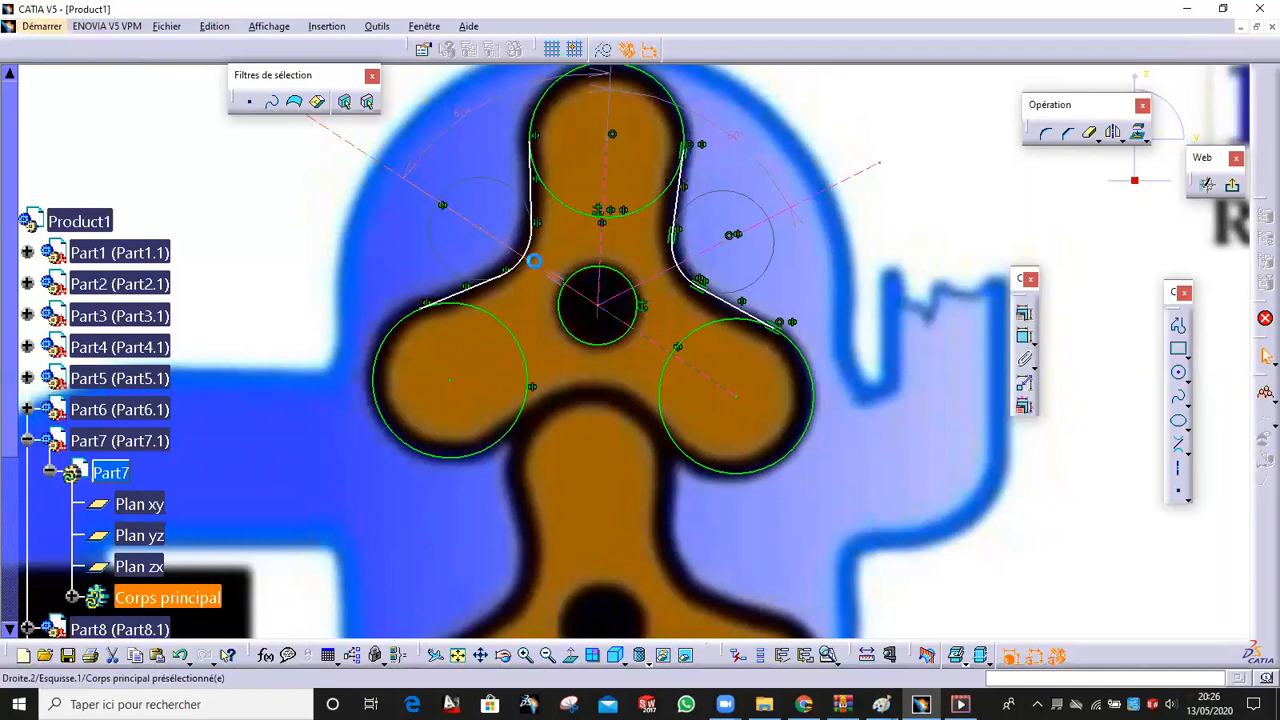
pyautogui.moveTo(709, 289); pyautogui.dragTo(692, 250, button='middle')
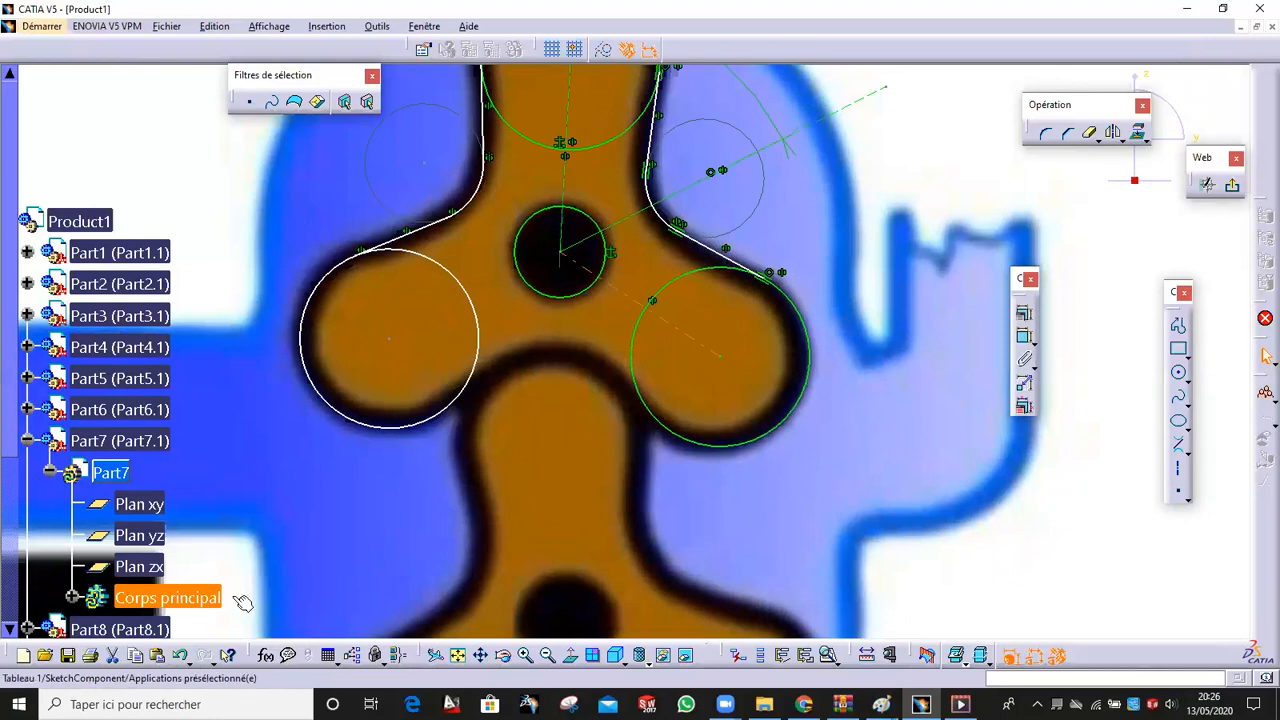
pyautogui.click(182, 655)
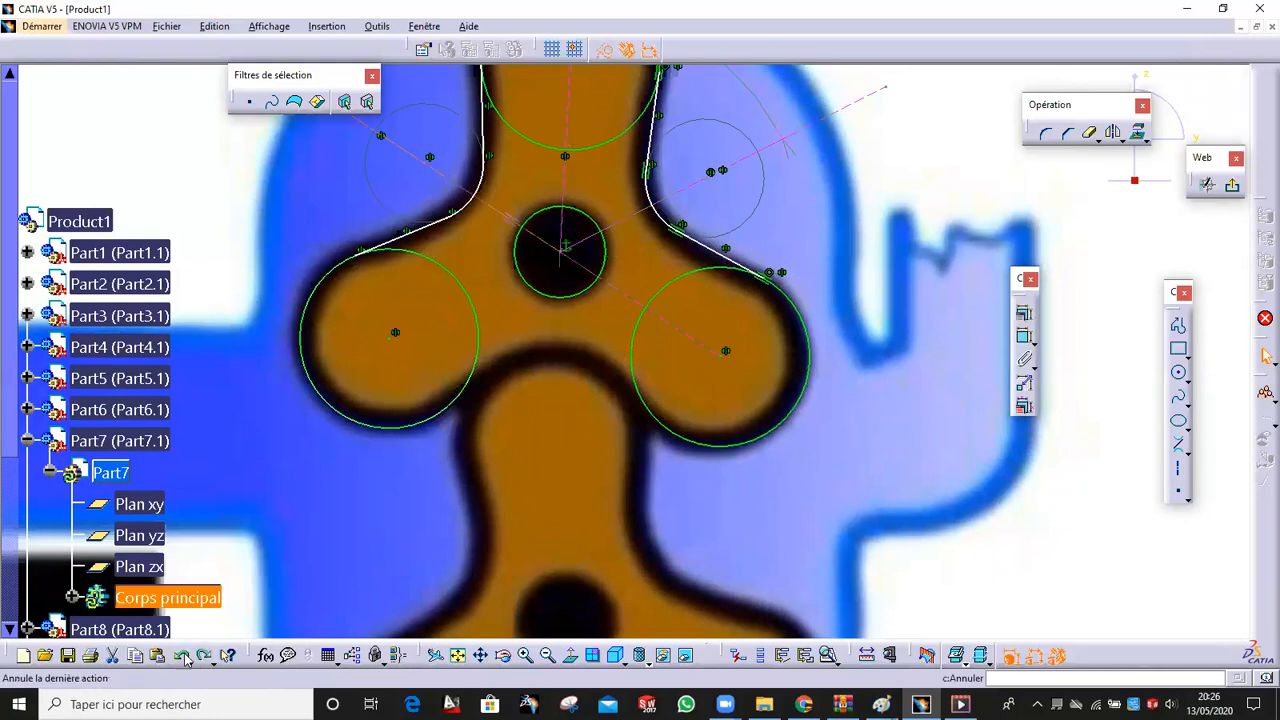
# Mirror the right-side tangent lines and arc about the left axis to form the hollow between the two lower lobes
pyautogui.moveTo(451, 551); pyautogui.dragTo(588, 601, button='middle')
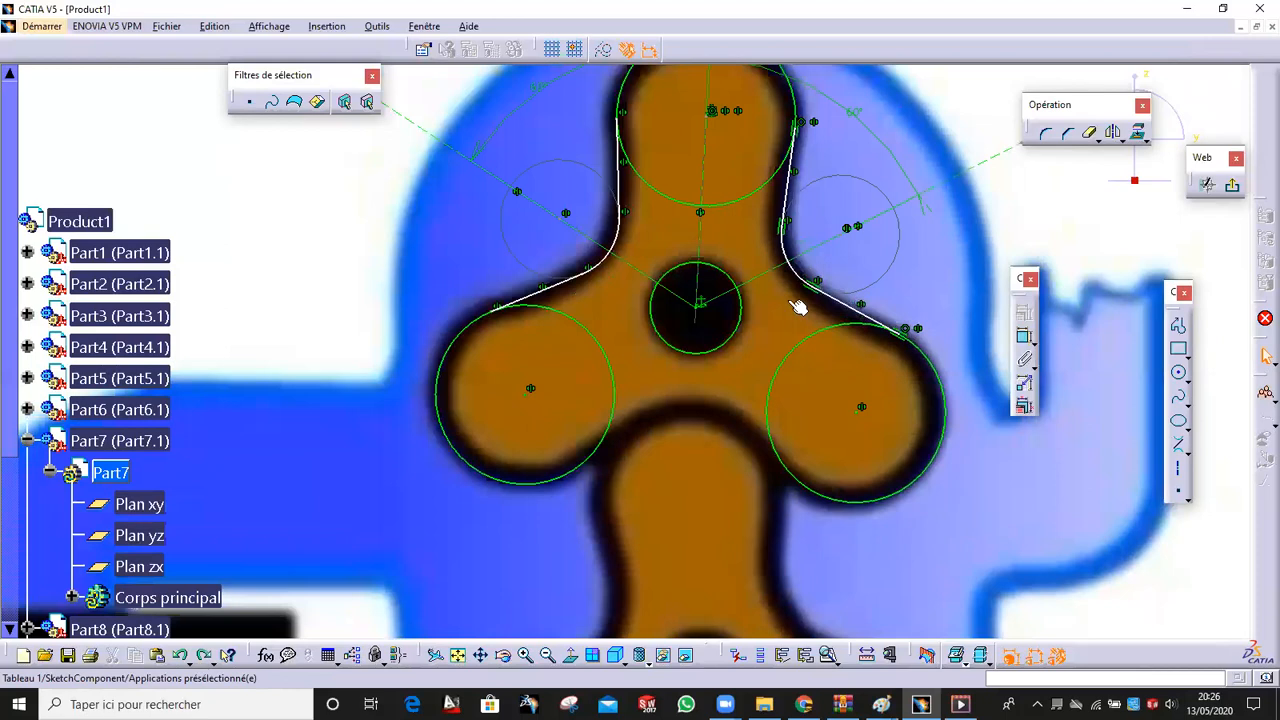
pyautogui.click(790, 192)
pyautogui.keyDown('ctrl'); pyautogui.click(787, 258); pyautogui.keyUp('ctrl')
pyautogui.keyDown('ctrl'); pyautogui.click(850, 306); pyautogui.keyUp('ctrl')
pyautogui.click(1113, 132)
pyautogui.click(656, 281)
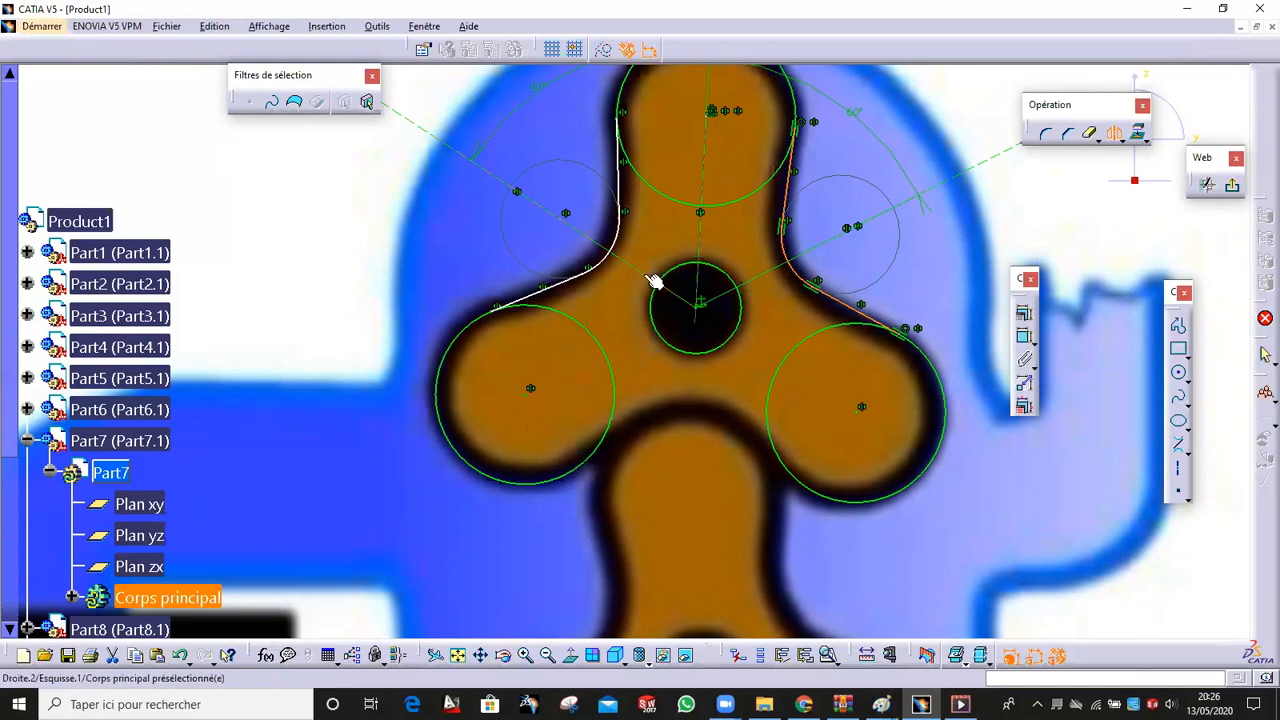
pyautogui.keyDown('ctrl'); pyautogui.moveTo(706, 482); pyautogui.dragTo(720, 508, button='middle'); pyautogui.keyUp('ctrl')
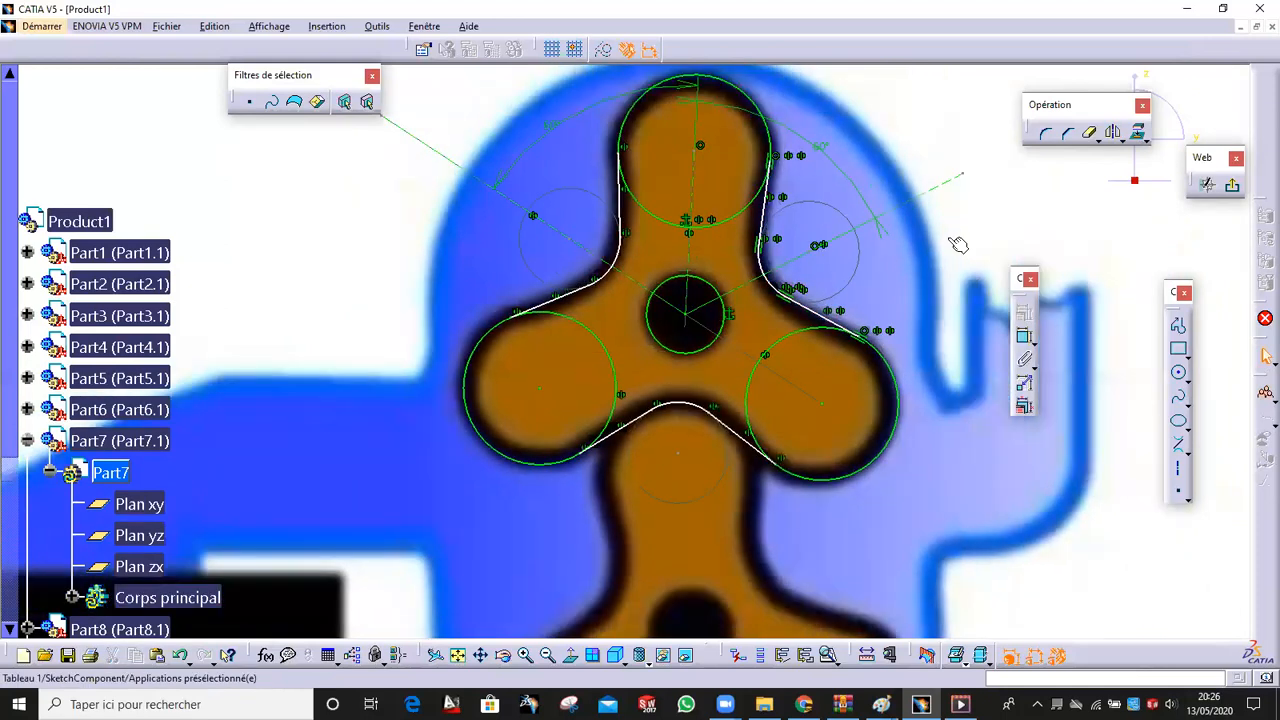
# Trim away the inner arcs of the three lobe circles to leave one continuous rotor outline
pyautogui.click(1089, 133)
pyautogui.click(742, 211)
pyautogui.click(755, 367)
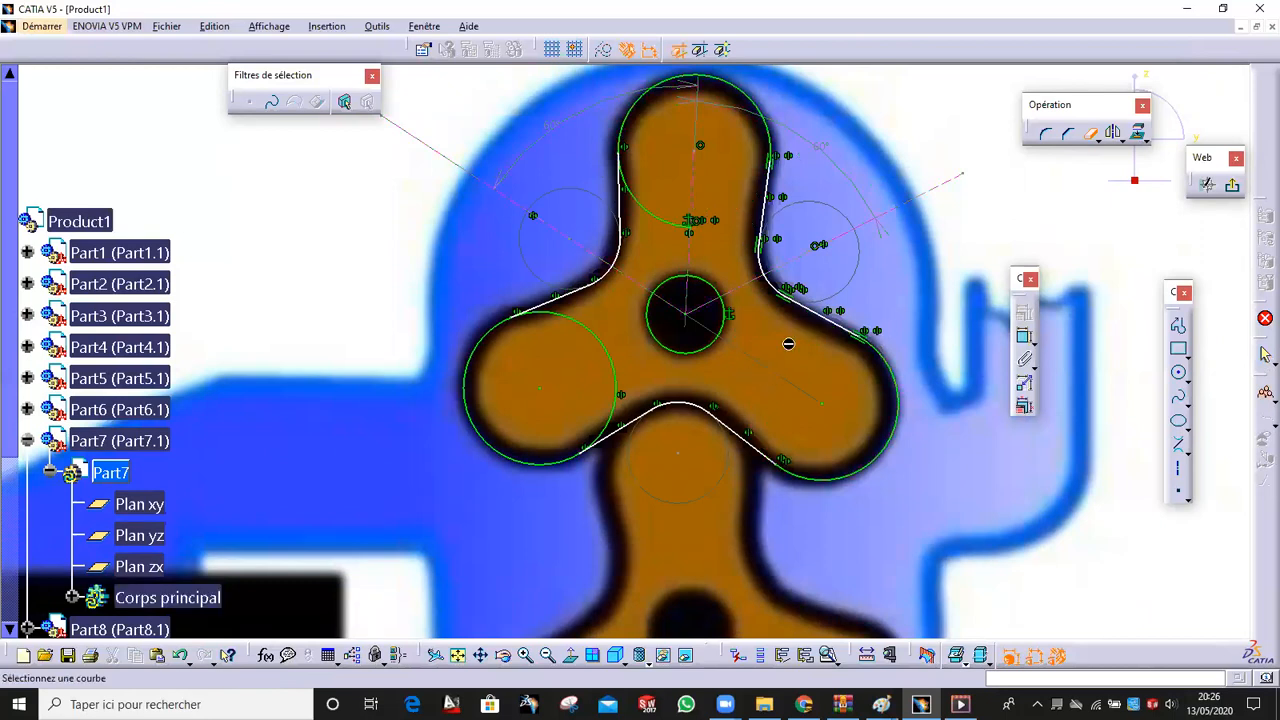
pyautogui.click(652, 218)
pyautogui.click(587, 336)
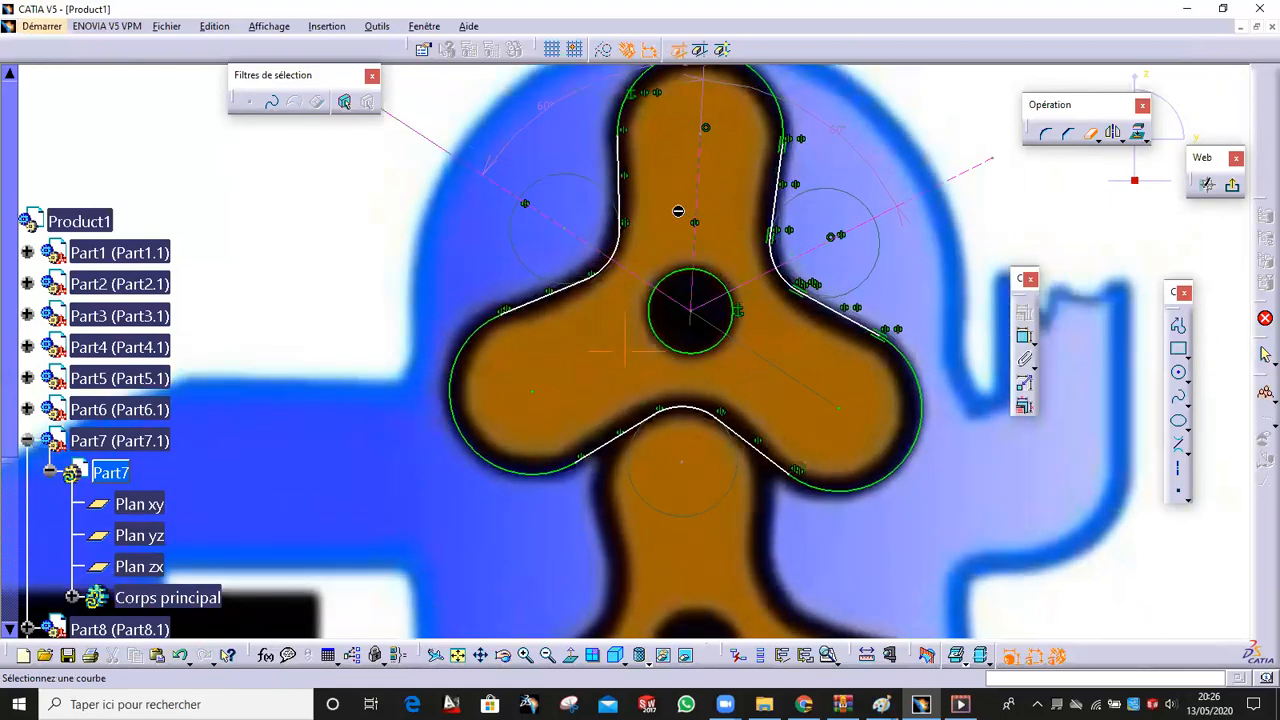
pyautogui.moveTo(677, 213); pyautogui.dragTo(676, 318, button='middle')
pyautogui.press('Escape')
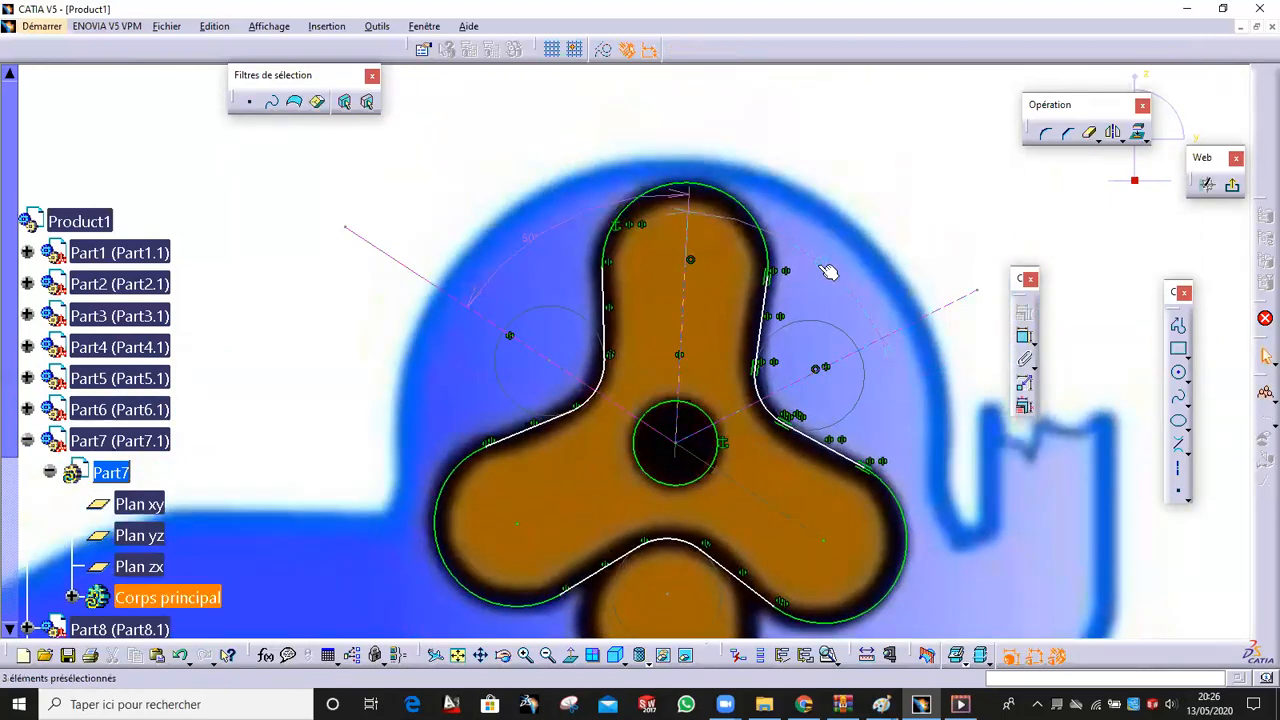
pyautogui.moveTo(724, 300); pyautogui.dragTo(726, 326, button='middle')
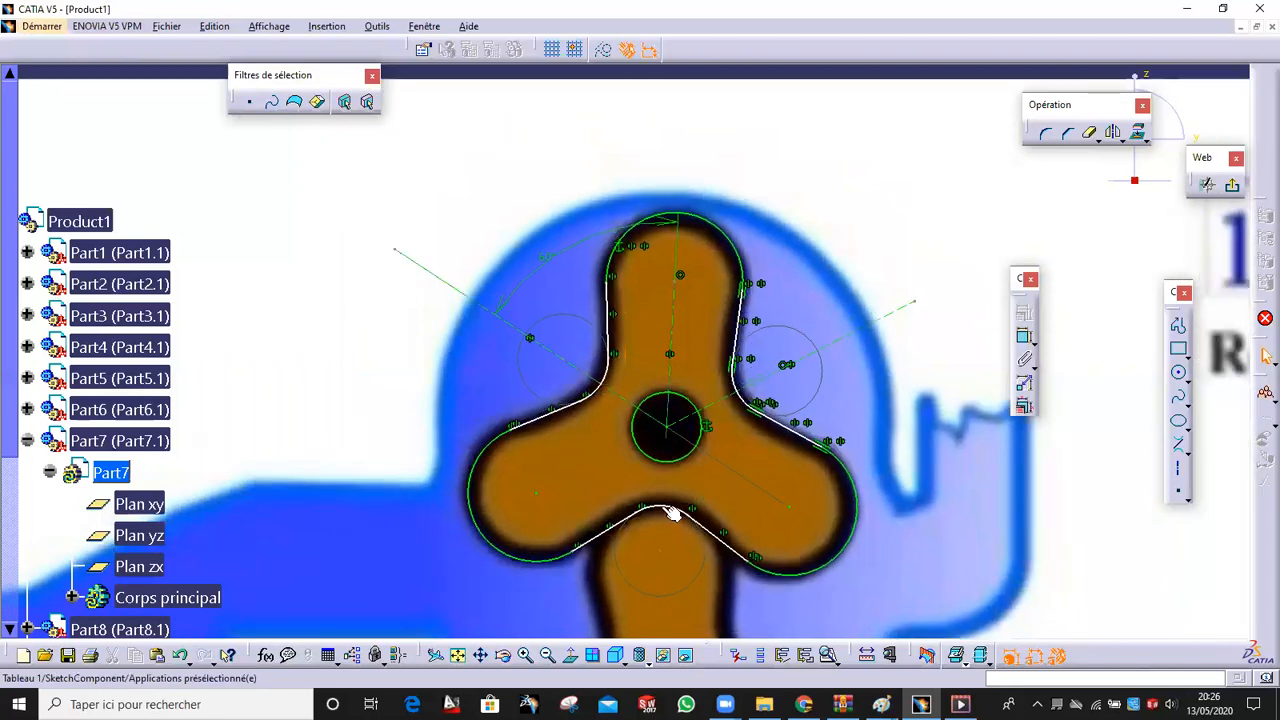
pyautogui.click(672, 512)
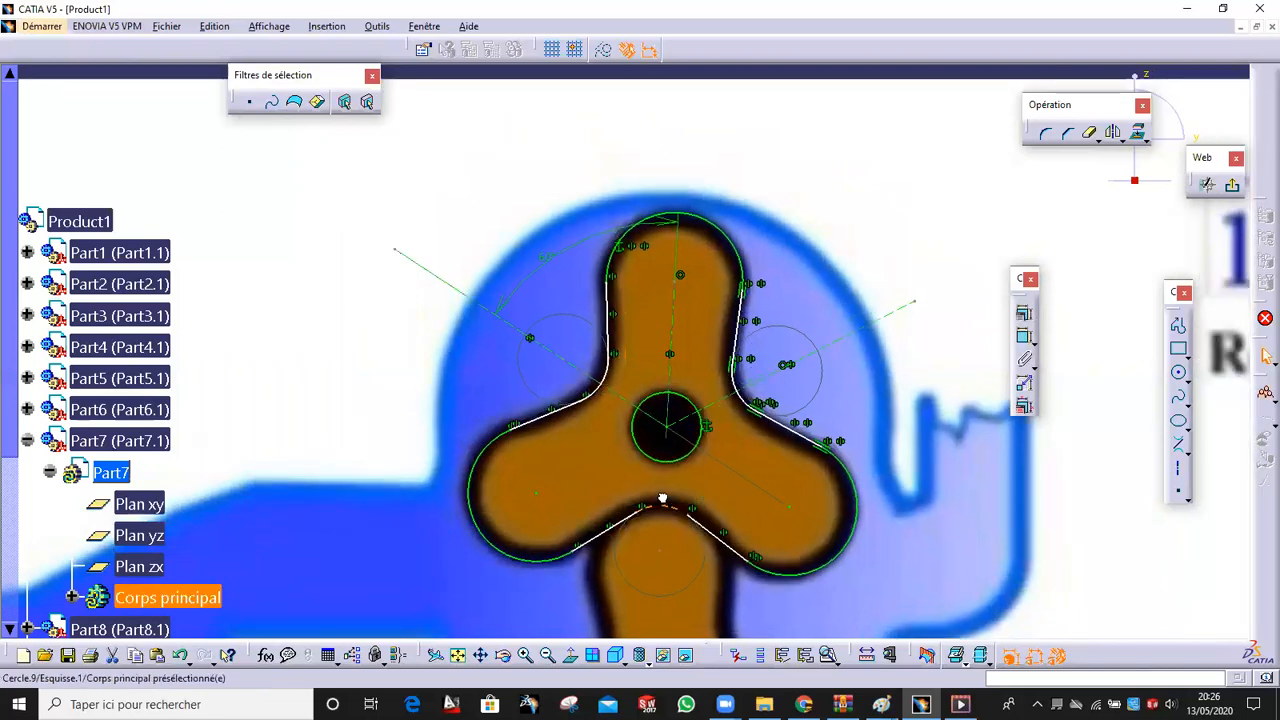
pyautogui.click(731, 472)
pyautogui.moveTo(725, 452)
pyautogui.mouseDown(button='middle')
pyautogui.moveTo(728, 471)
pyautogui.moveTo(731, 457)
pyautogui.mouseUp(button='middle')
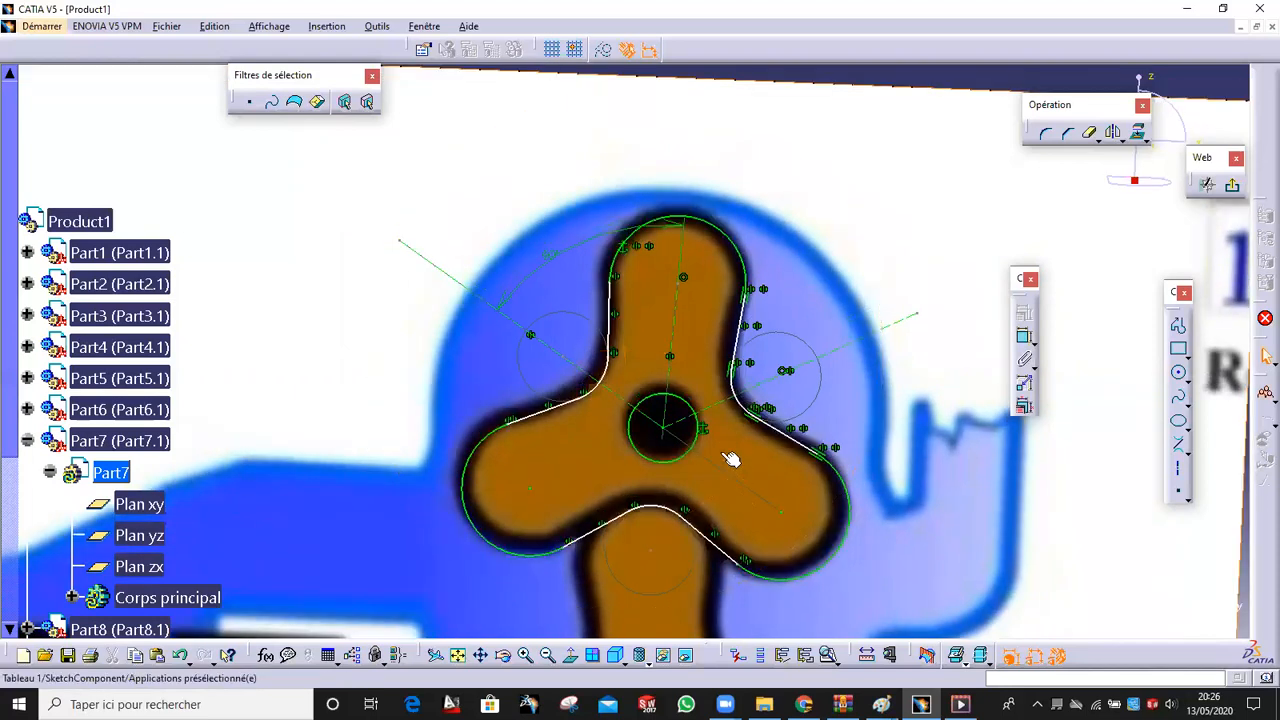
pyautogui.click(570, 655)
pyautogui.click(662, 600)
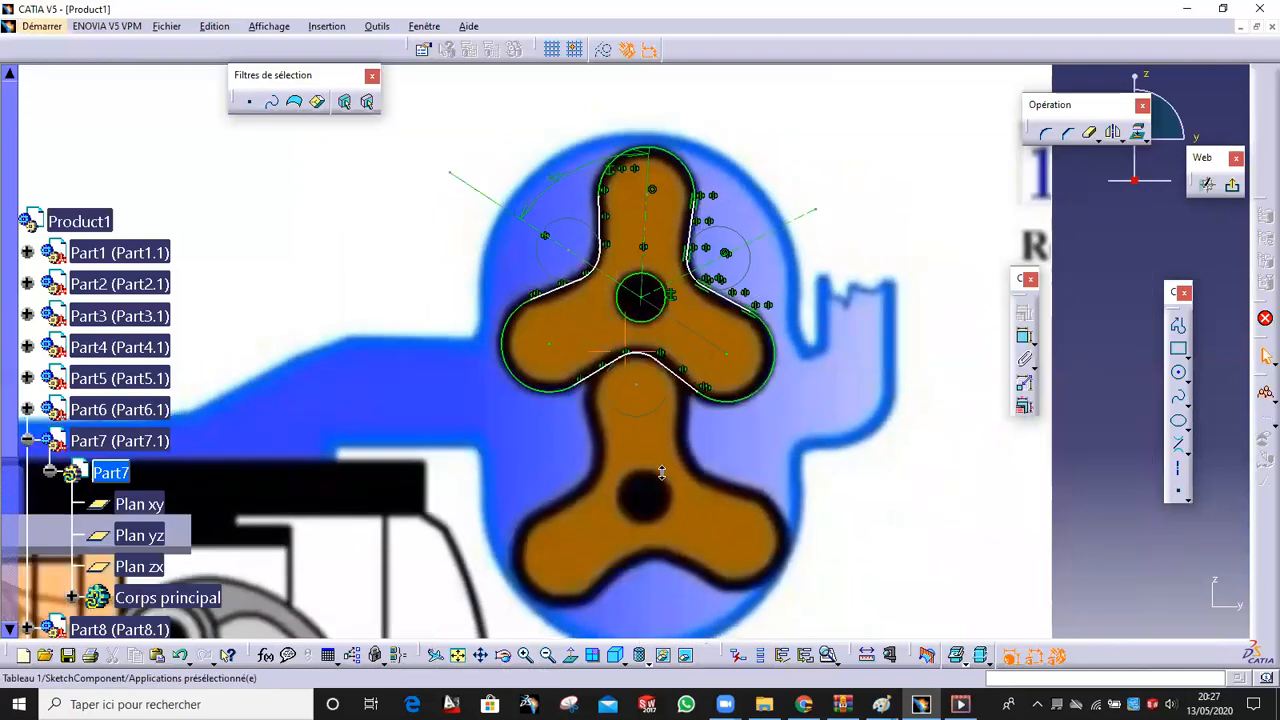
pyautogui.moveTo(661, 472)
pyautogui.mouseDown(button='middle')
pyautogui.moveTo(661, 437)
pyautogui.moveTo(643, 449)
pyautogui.moveTo(653, 399)
pyautogui.moveTo(652, 488)
pyautogui.mouseUp(button='middle')
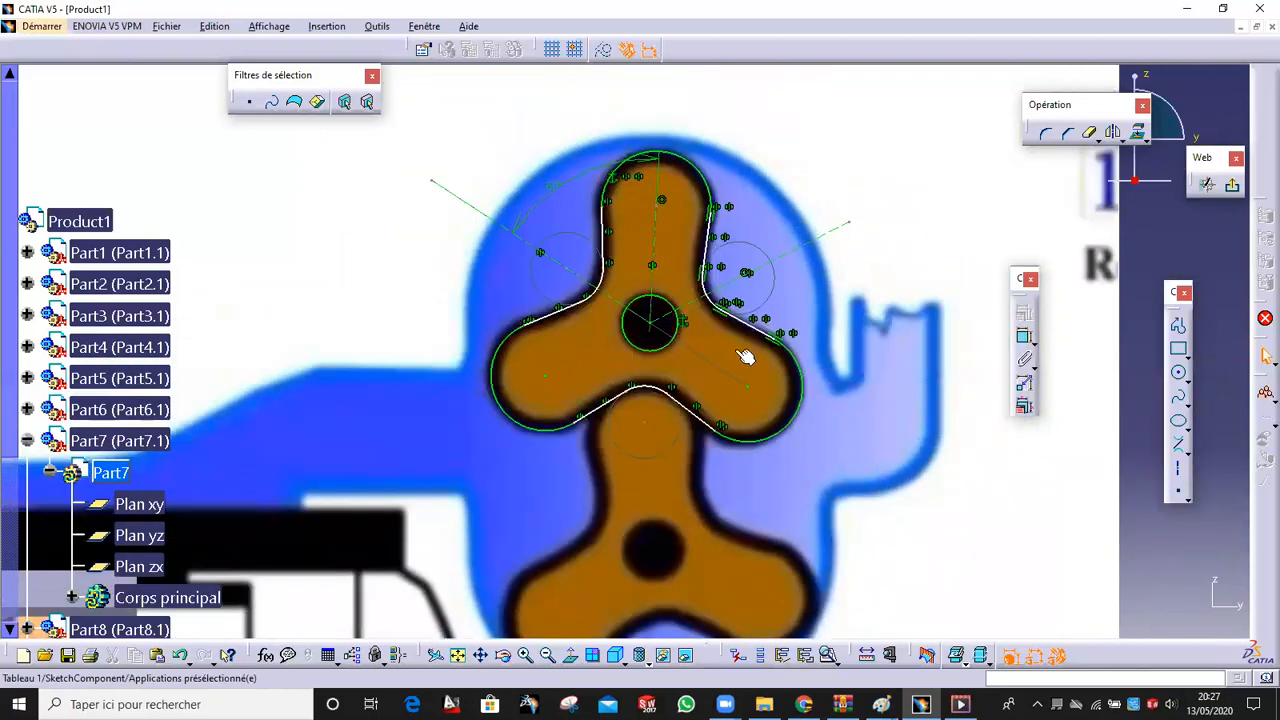
# Copy the complete rotor outline together with its construction axes and constraints, and leave the sketch
pyautogui.moveTo(788, 217); pyautogui.dragTo(840, 267, button='middle')
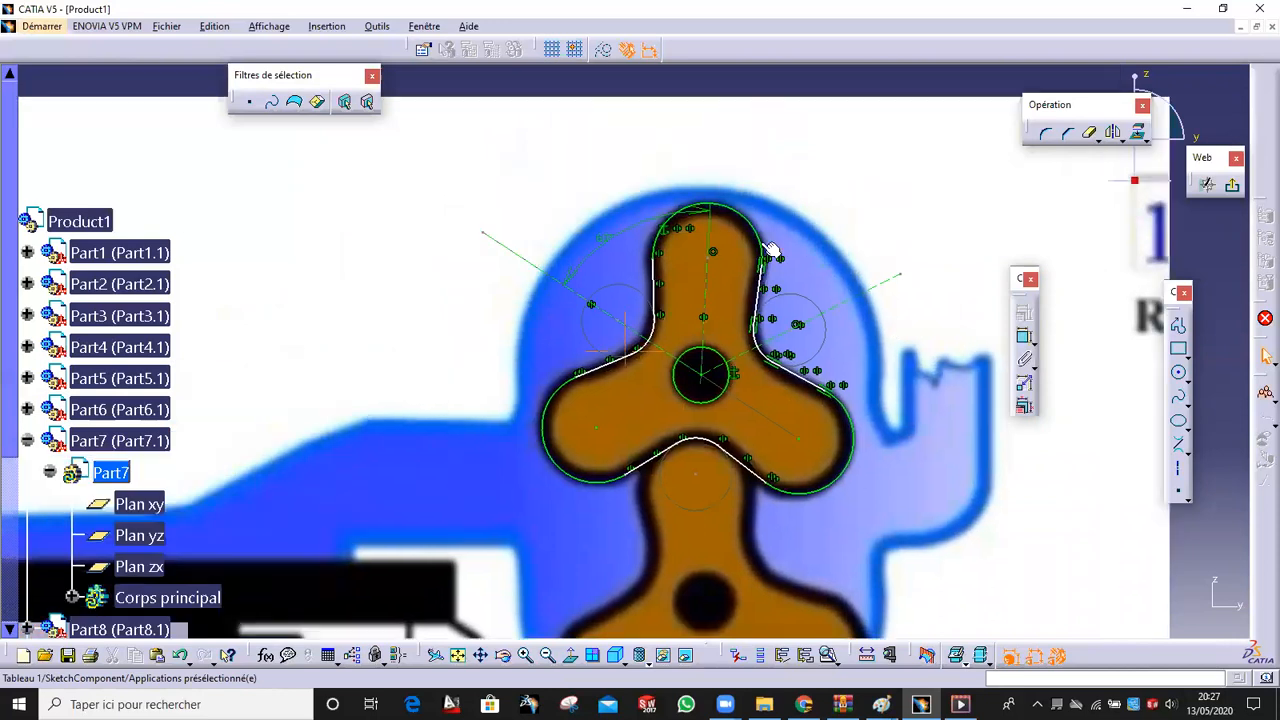
pyautogui.moveTo(464, 78)
pyautogui.mouseDown()
pyautogui.moveTo(666, 266)
pyautogui.moveTo(909, 531)
pyautogui.moveTo(935, 532)
pyautogui.mouseUp()
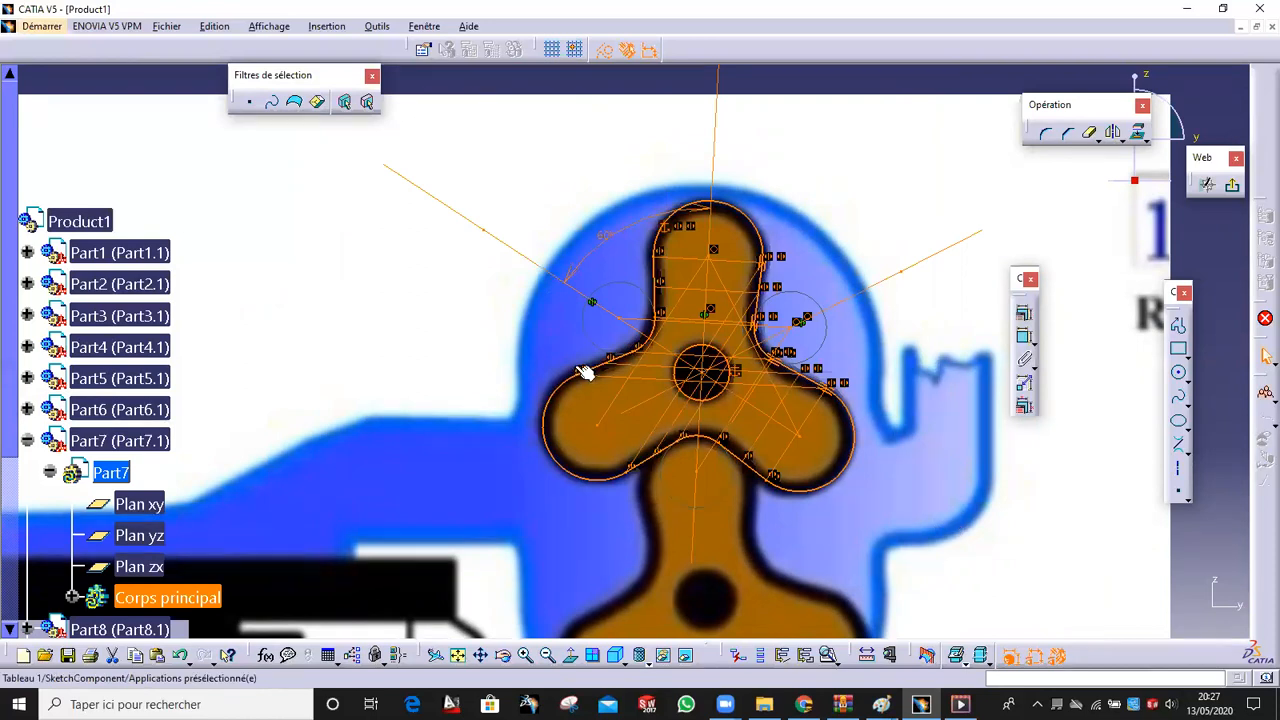
pyautogui.click(1236, 190)
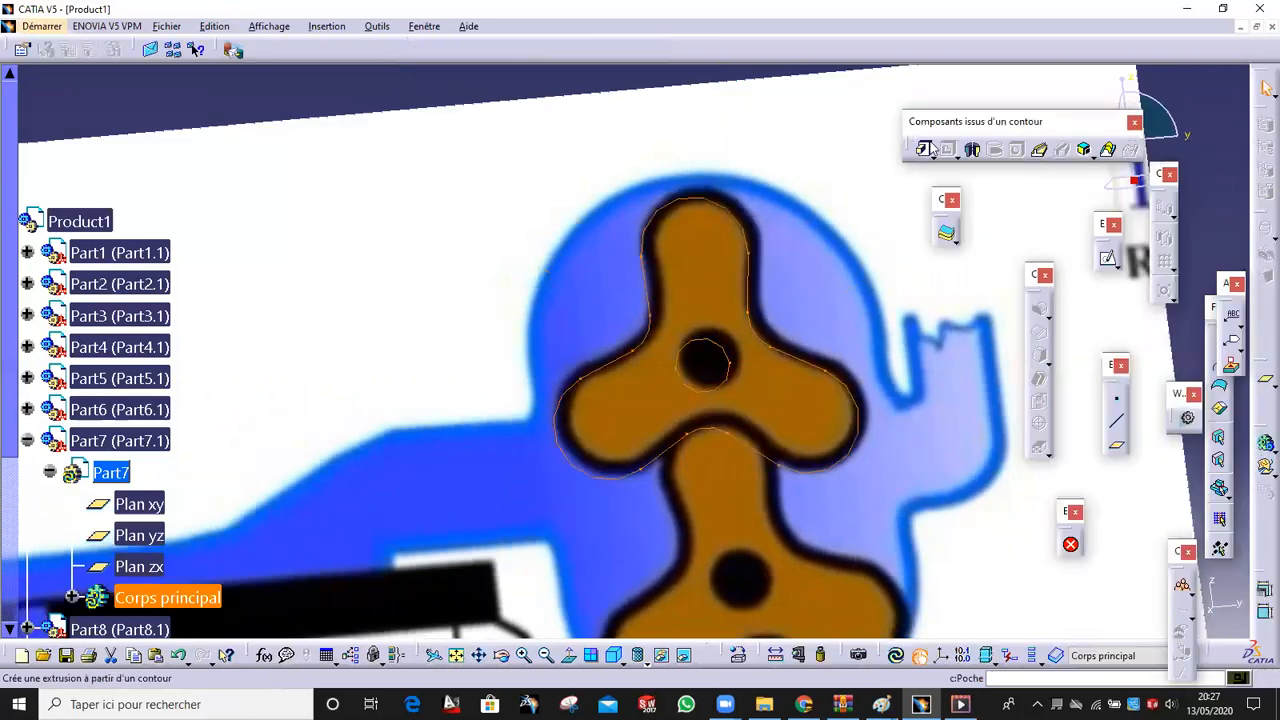
# Extrude the three-lobed rotor profile 4 mm with the extrusion direction reversed
pyautogui.click(928, 148)
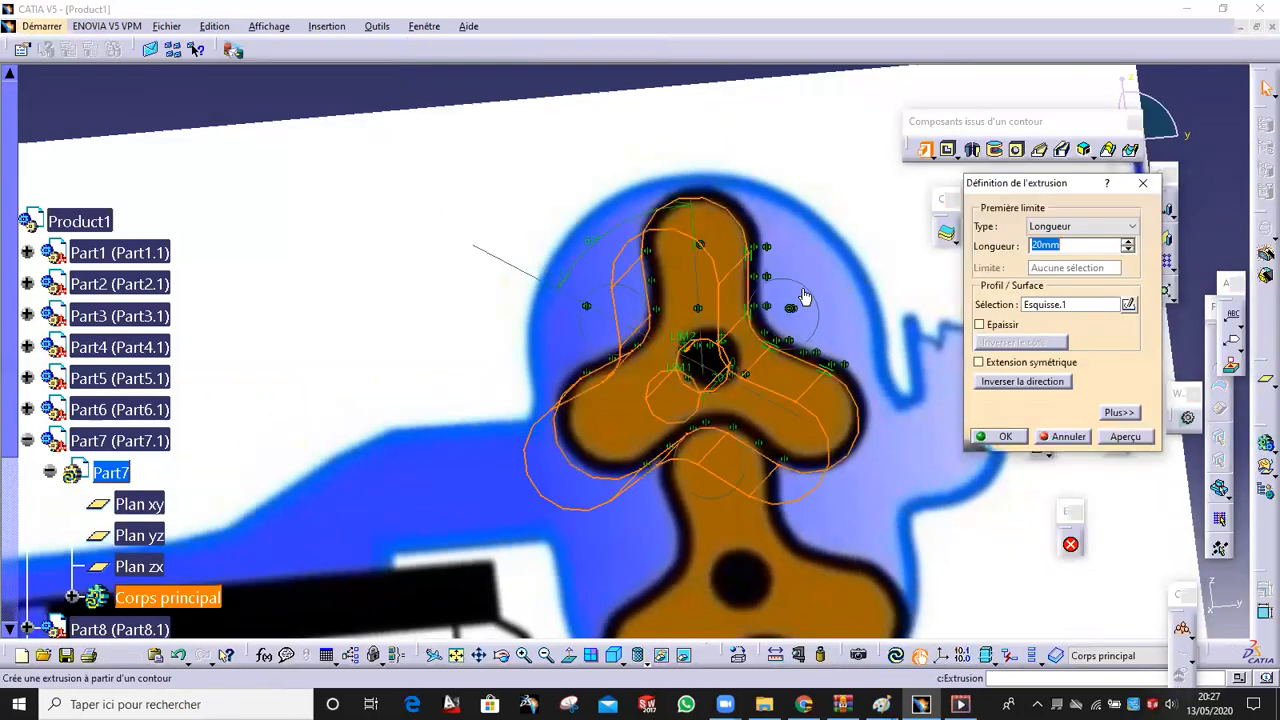
pyautogui.moveTo(626, 383)
pyautogui.mouseDown(button='middle')
pyautogui.moveTo(777, 363)
pyautogui.moveTo(744, 398)
pyautogui.moveTo(636, 356)
pyautogui.moveTo(730, 288)
pyautogui.moveTo(742, 311)
pyautogui.moveTo(619, 329)
pyautogui.moveTo(737, 240)
pyautogui.moveTo(680, 381)
pyautogui.moveTo(748, 425)
pyautogui.moveTo(743, 472)
pyautogui.moveTo(616, 325)
pyautogui.moveTo(680, 418)
pyautogui.moveTo(681, 441)
pyautogui.moveTo(713, 376)
pyautogui.moveTo(670, 350)
pyautogui.moveTo(770, 293)
pyautogui.mouseUp(button='middle')
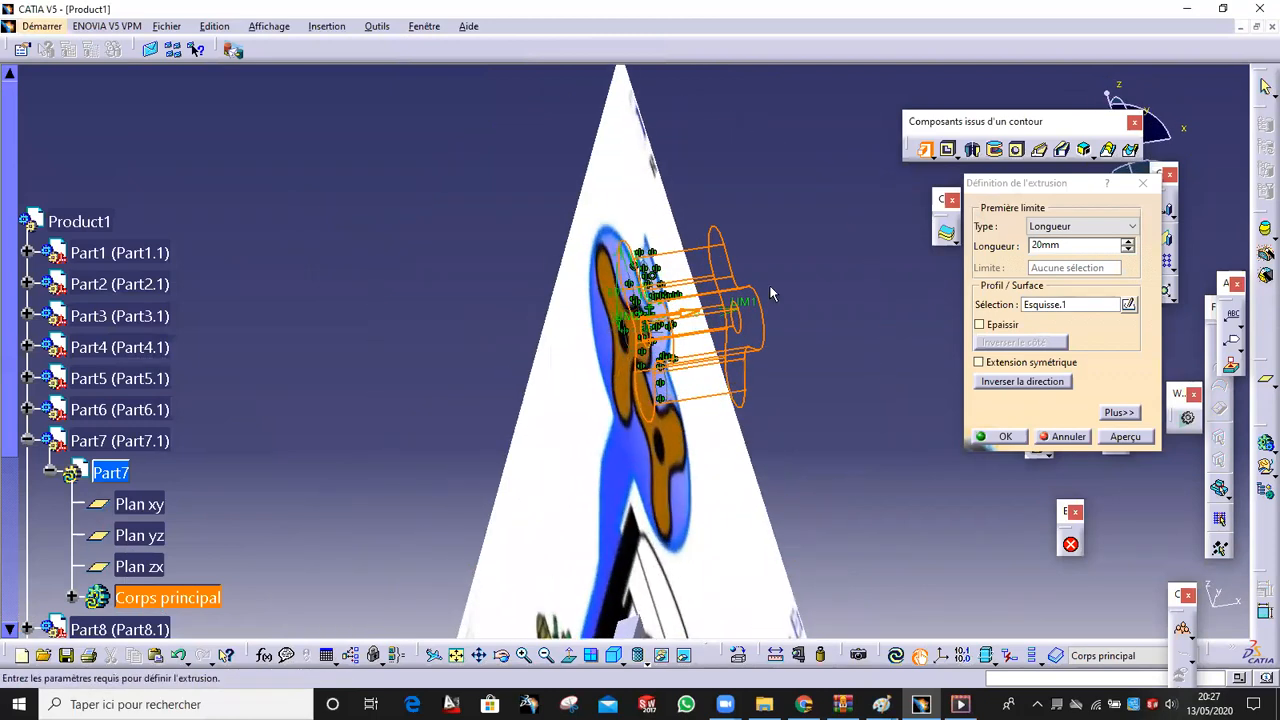
pyautogui.click(697, 318)
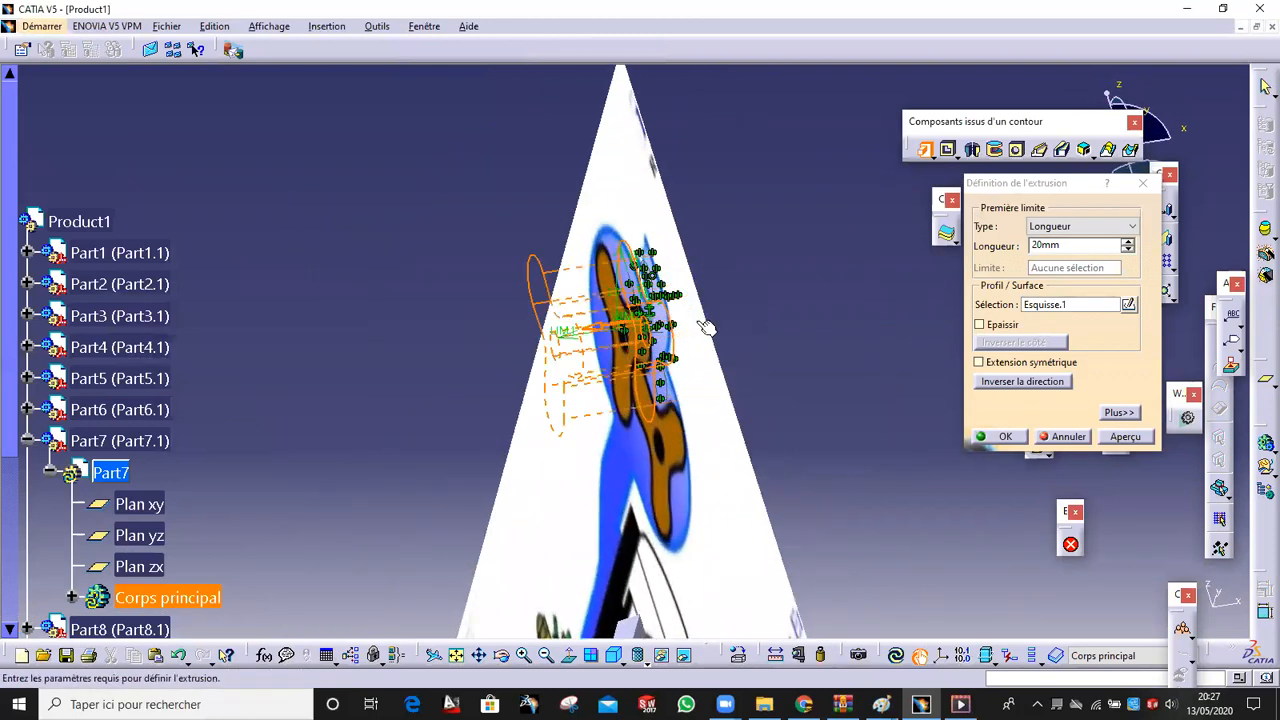
pyautogui.click(1128, 241)
pyautogui.click(1128, 250)
pyautogui.click(1128, 250)
pyautogui.click(1128, 250)
pyautogui.click(1128, 250)
pyautogui.click(1128, 250)
pyautogui.click(1128, 250)
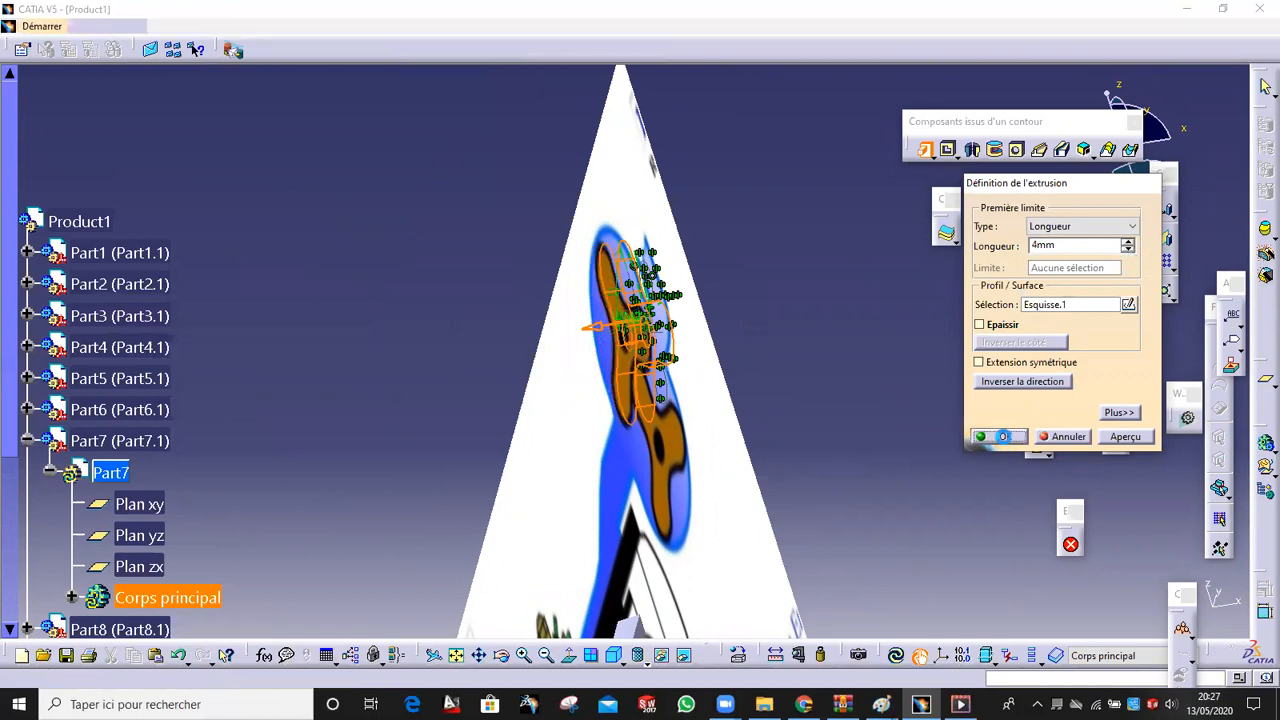
pyautogui.click(998, 436)
# Activate Part8's main body and start a new sketch on the upper rotor's front face
pyautogui.moveTo(744, 456); pyautogui.dragTo(652, 378, button='middle')
pyautogui.scroll(-2, 60, 470)
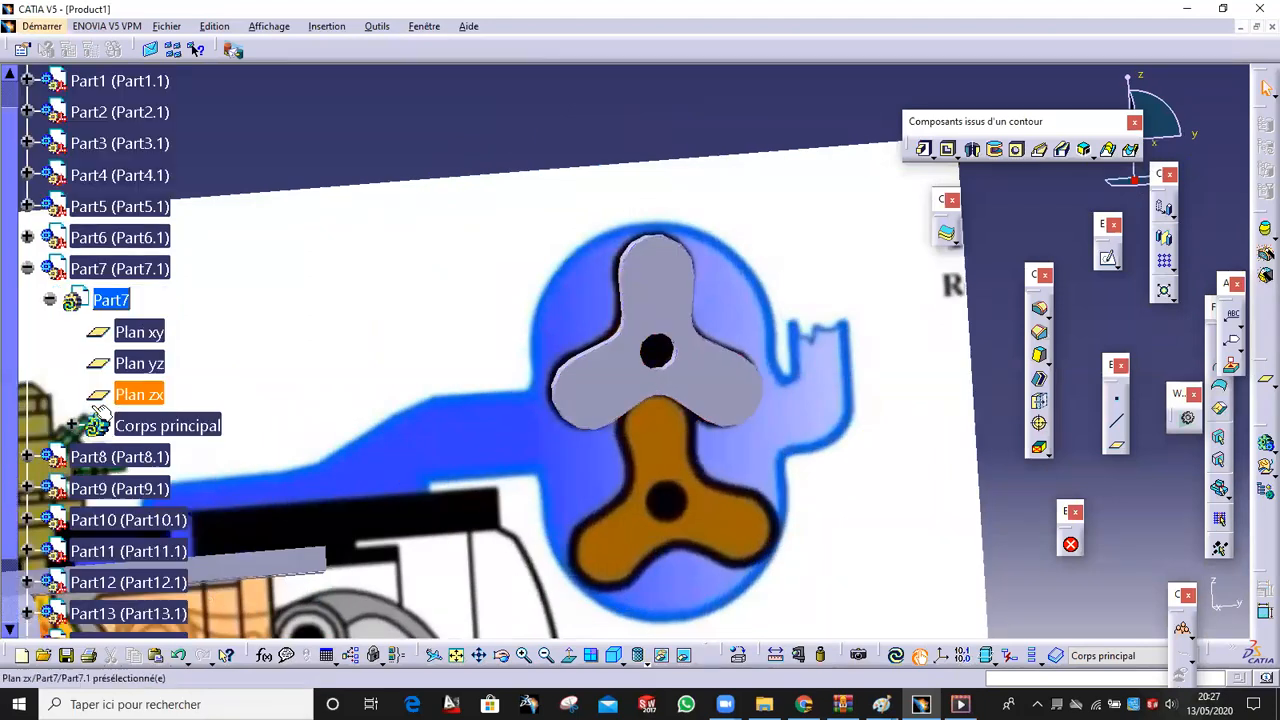
pyautogui.click(40, 457)
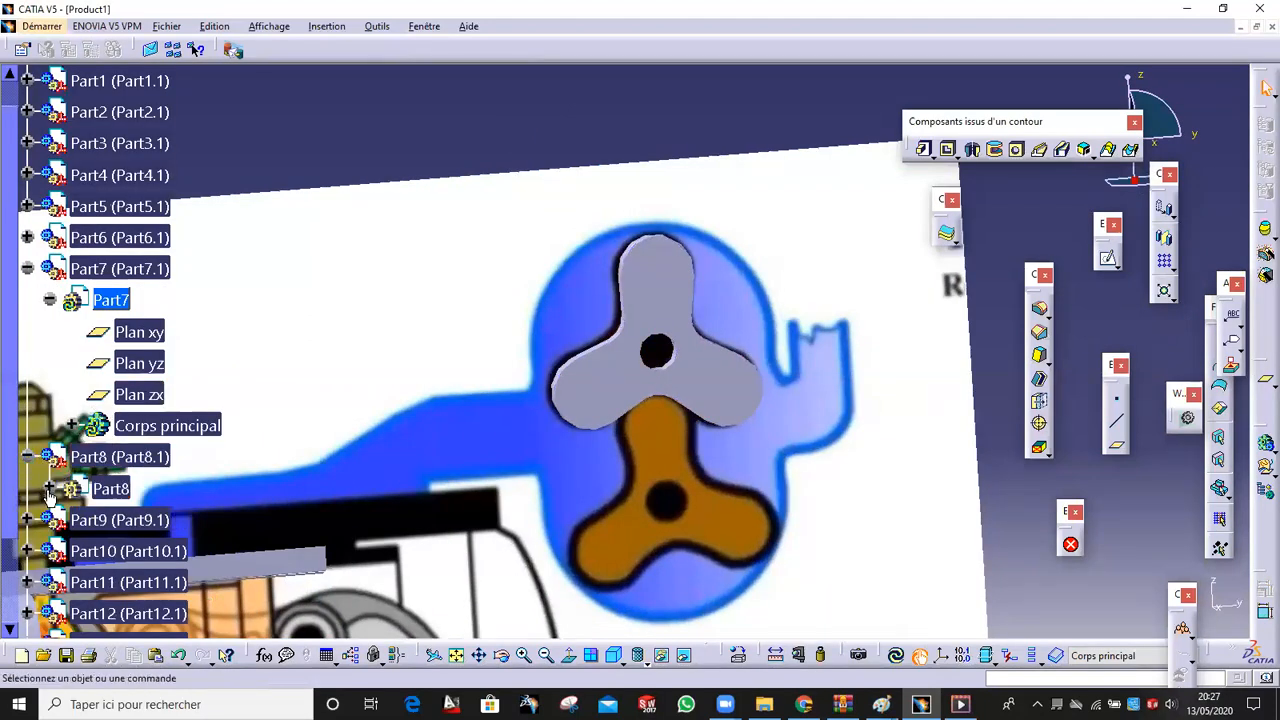
pyautogui.scroll(-1, 125, 515)
pyautogui.click(157, 596)
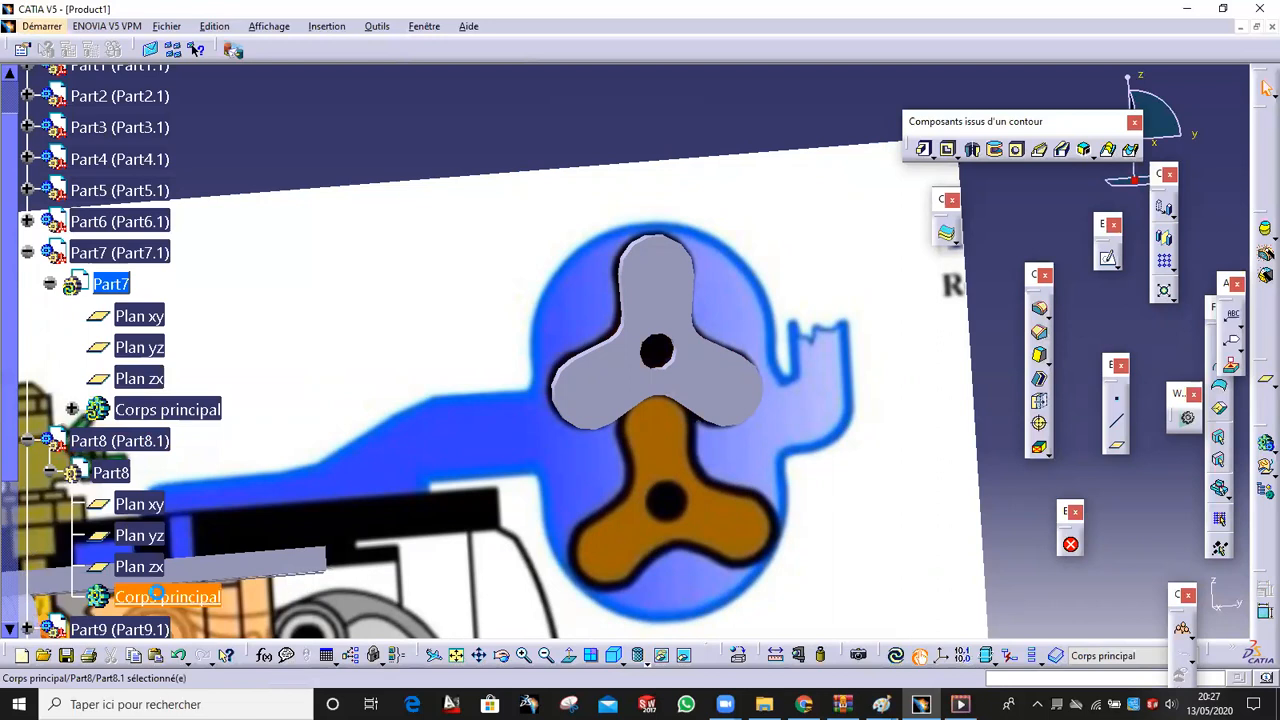
pyautogui.keyDown('ctrl'); pyautogui.moveTo(461, 277); pyautogui.dragTo(519, 334, button='middle'); pyautogui.keyUp('ctrl')
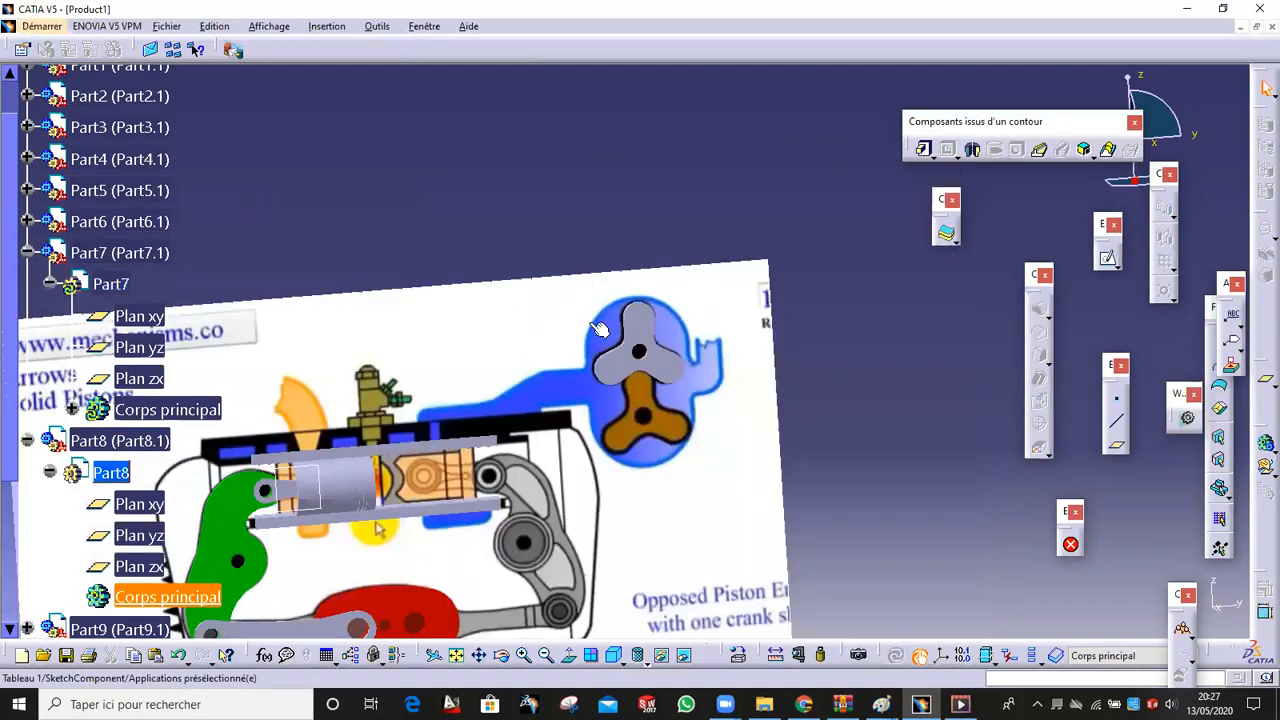
pyautogui.click(638, 330)
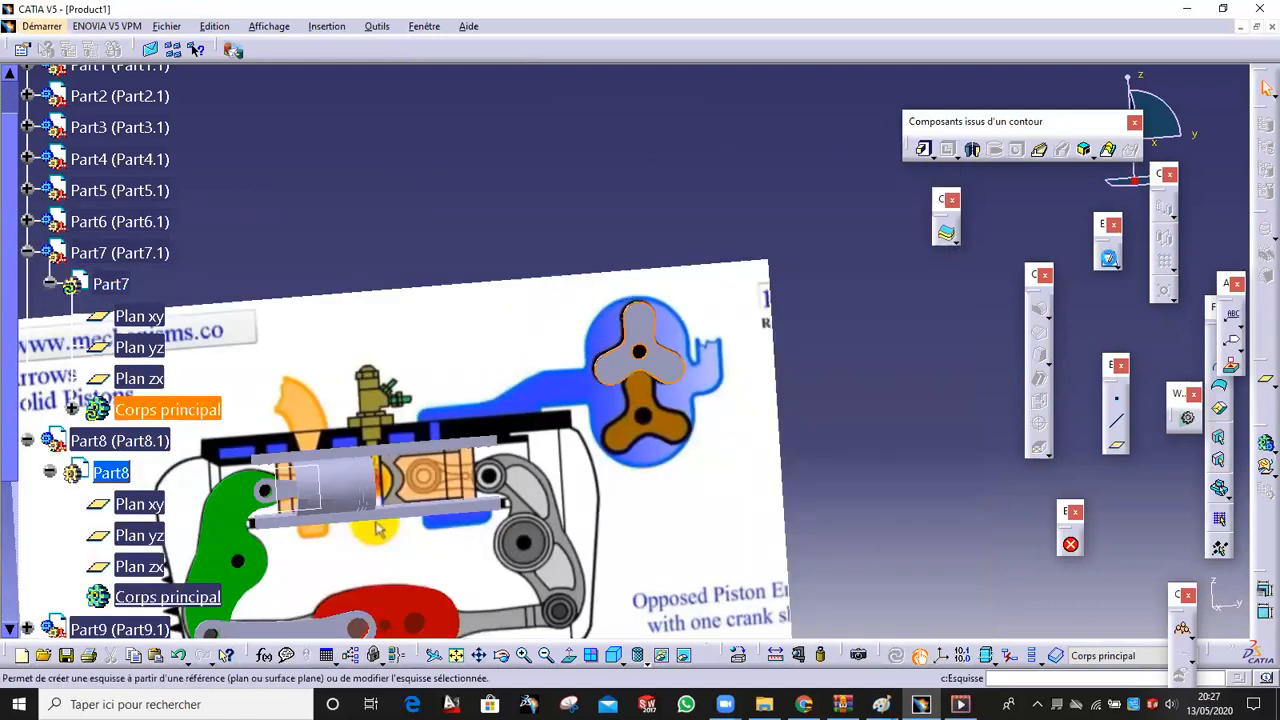
pyautogui.click(1110, 260)
# Paste the copied rotor outline into Part8's new sketch, Esquisse.1
pyautogui.moveTo(738, 480)
pyautogui.keyDown('ctrl'); pyautogui.mouseDown(button='middle')
pyautogui.moveTo(734, 452)
pyautogui.moveTo(840, 316)
pyautogui.mouseUp(button='middle'); pyautogui.keyUp('ctrl')
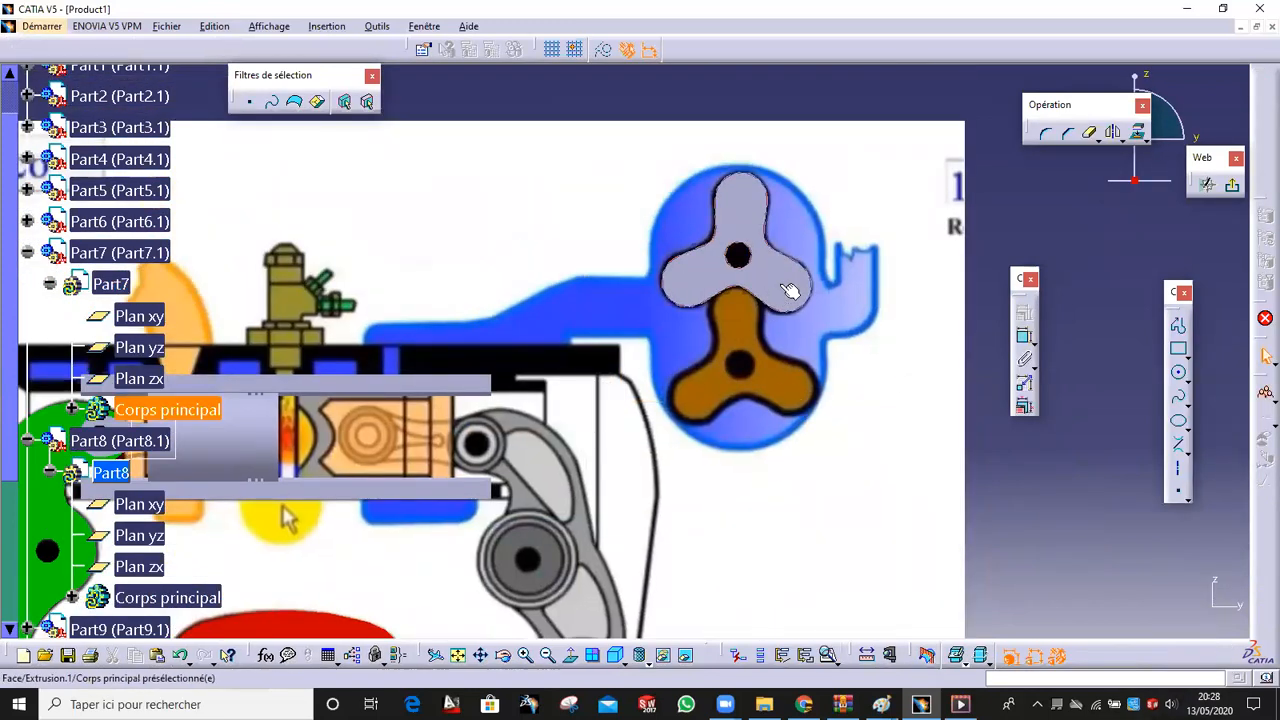
pyautogui.scroll(-2, 70, 487)
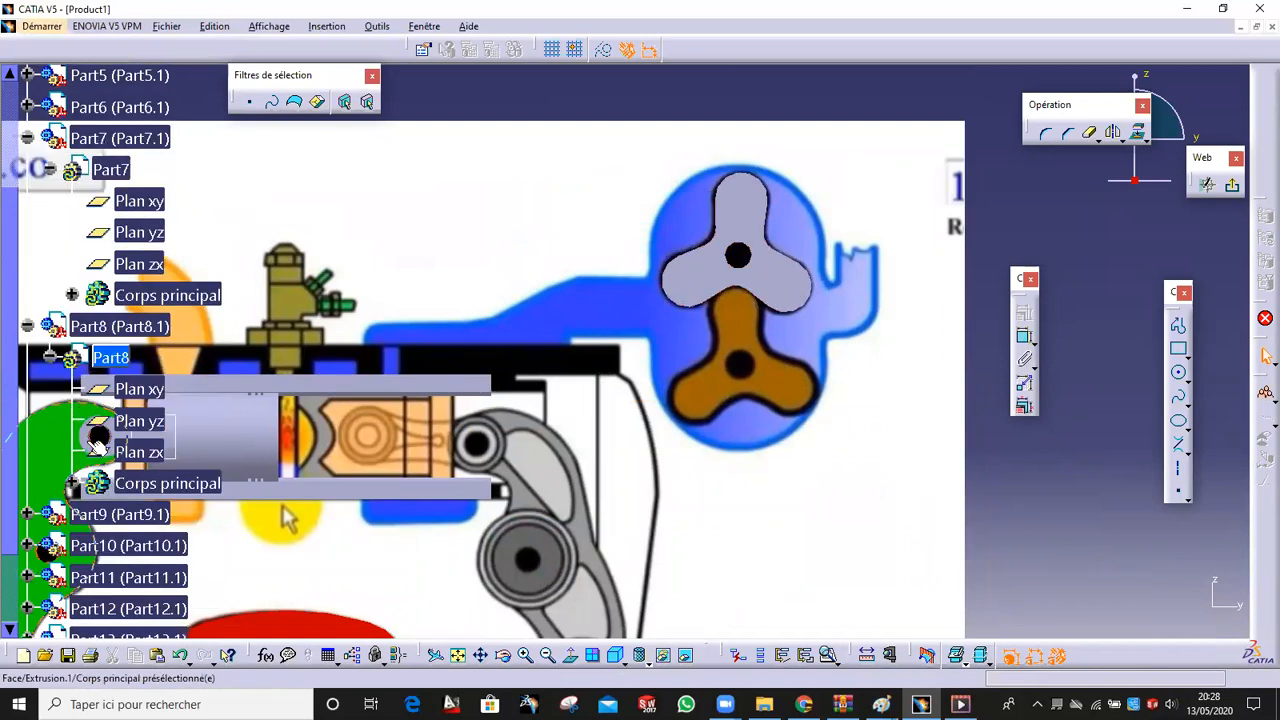
pyautogui.click(72, 484)
pyautogui.click(163, 546)
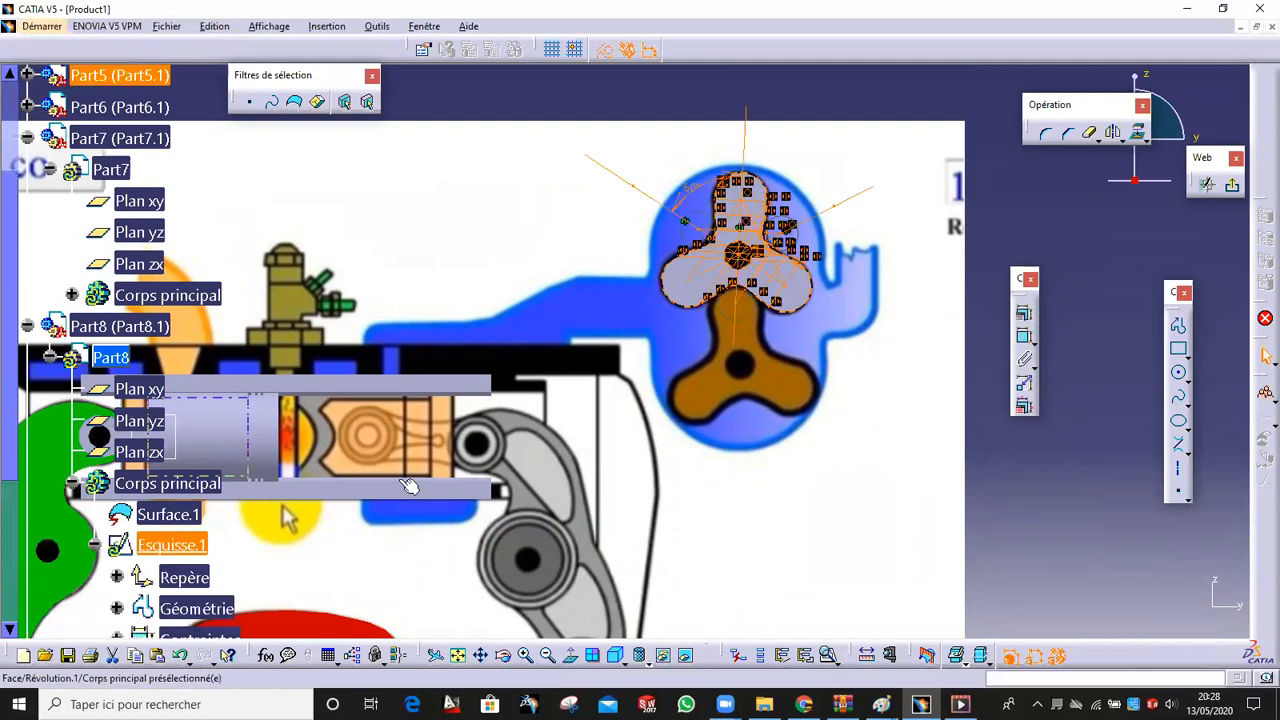
# Try to move the pasted rotor outline, and undo the change
pyautogui.moveTo(598, 471)
pyautogui.mouseDown(button='middle')
pyautogui.moveTo(357, 478)
pyautogui.moveTo(528, 543)
pyautogui.mouseUp(button='middle')
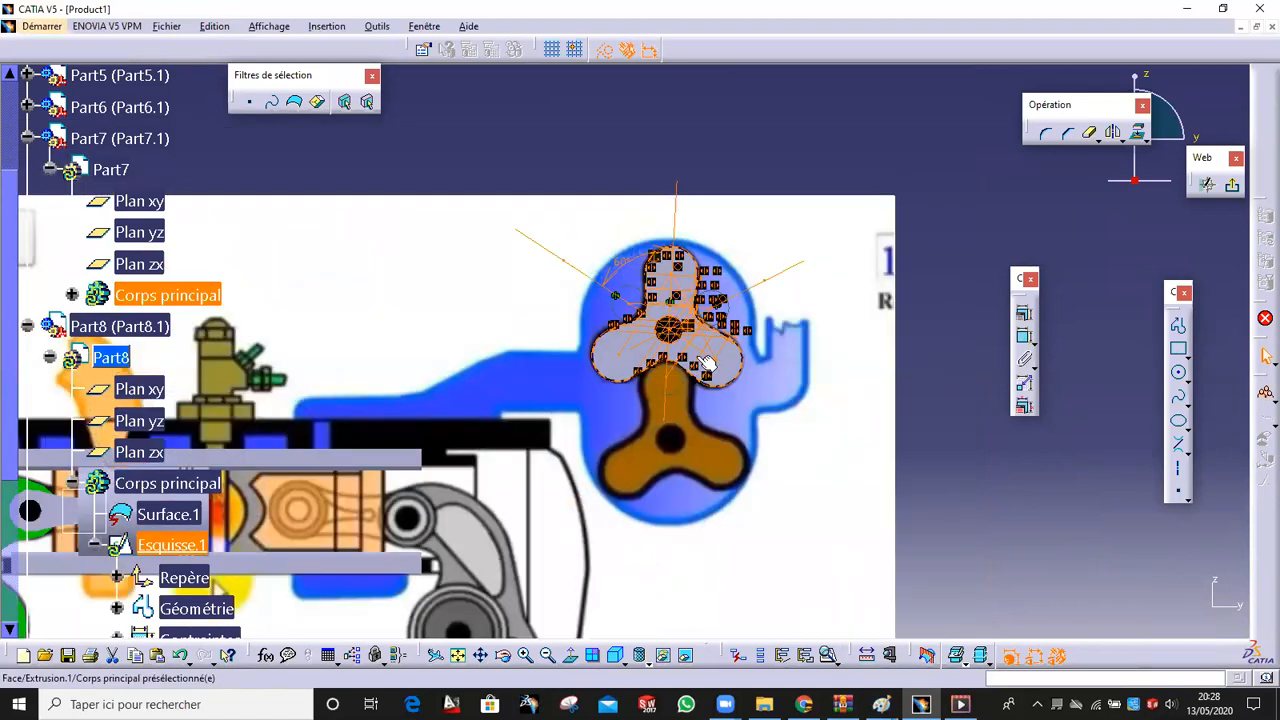
pyautogui.moveTo(645, 447)
pyautogui.mouseDown(button='middle')
pyautogui.moveTo(613, 459)
pyautogui.moveTo(650, 386)
pyautogui.moveTo(638, 485)
pyautogui.mouseUp(button='middle')
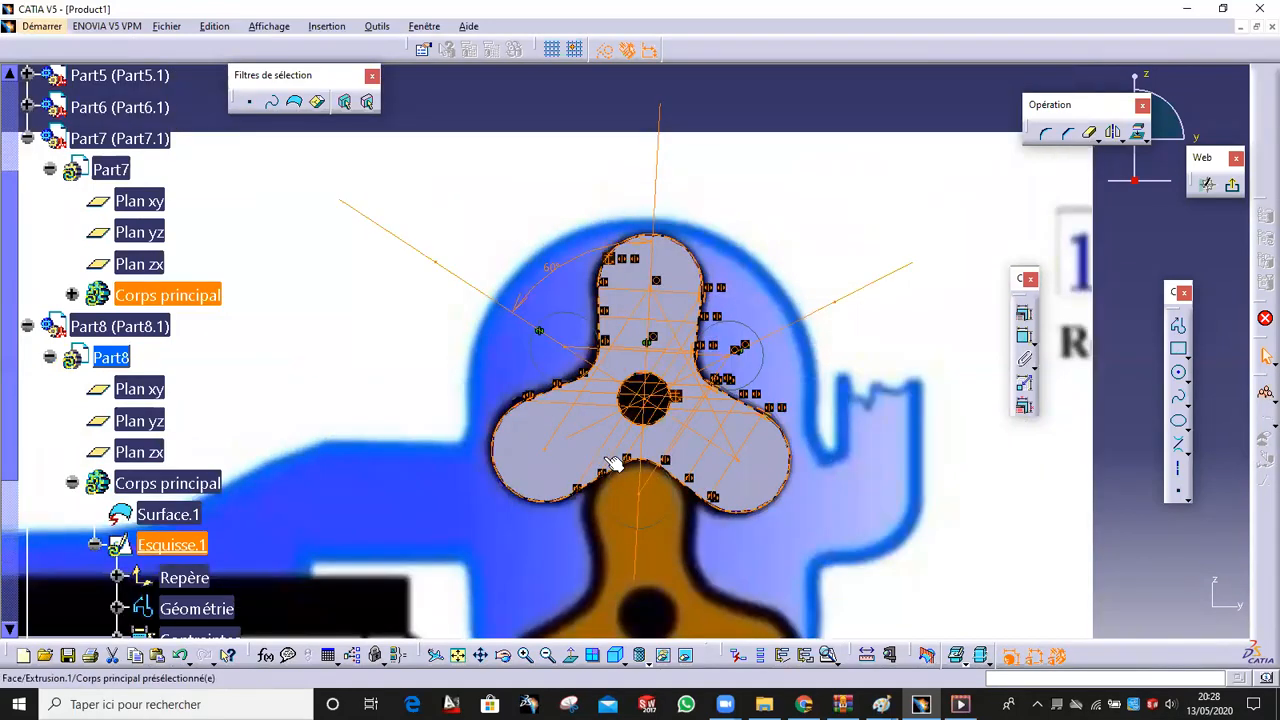
pyautogui.moveTo(688, 482)
pyautogui.mouseDown()
pyautogui.moveTo(666, 514)
pyautogui.moveTo(660, 402)
pyautogui.mouseUp()
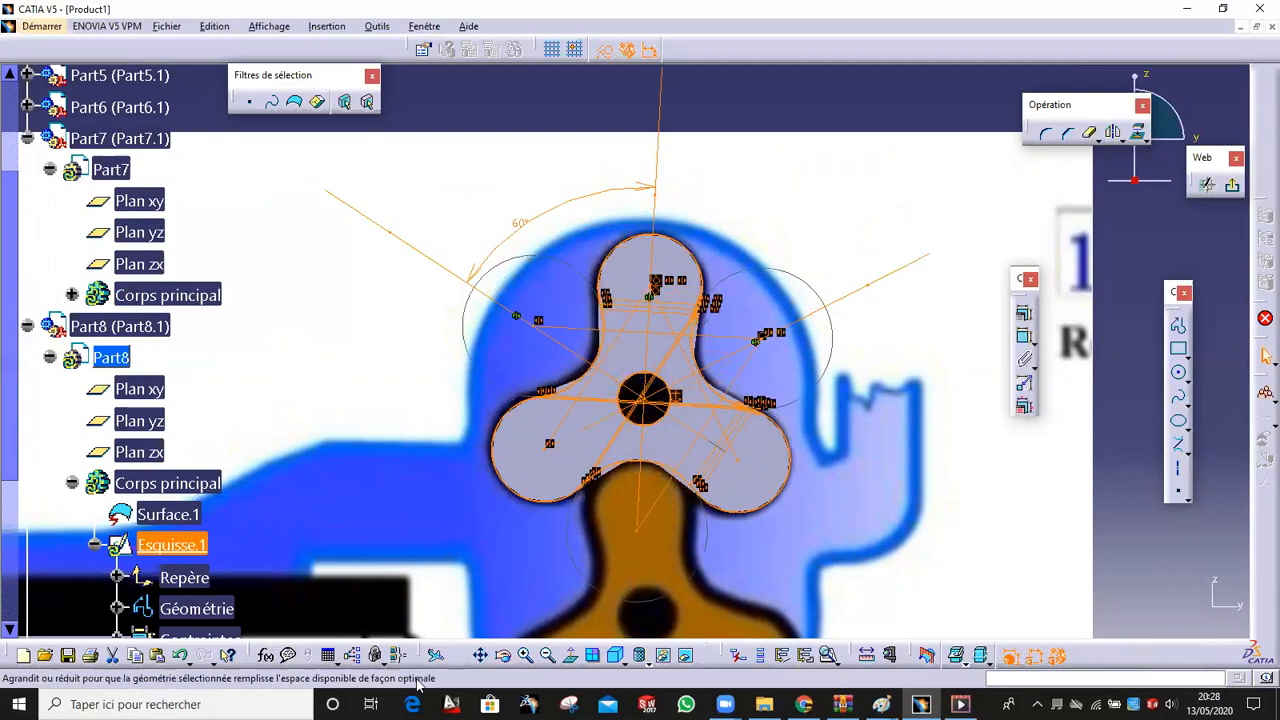
pyautogui.click(181, 656)
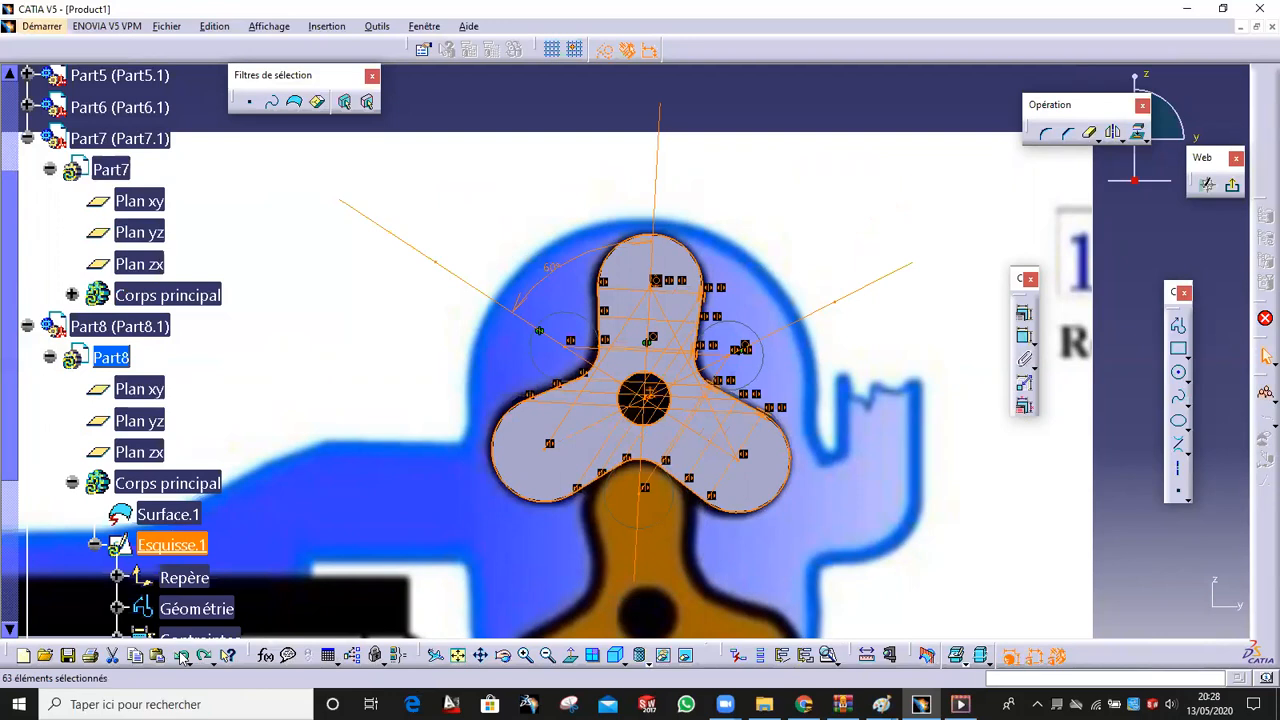
pyautogui.click(838, 103)
# Delete the constraint attached to the centre hole of the pasted rotor outline
pyautogui.moveTo(748, 408)
pyautogui.mouseDown(button='middle')
pyautogui.moveTo(754, 264)
pyautogui.moveTo(698, 489)
pyautogui.moveTo(712, 438)
pyautogui.mouseUp(button='middle')
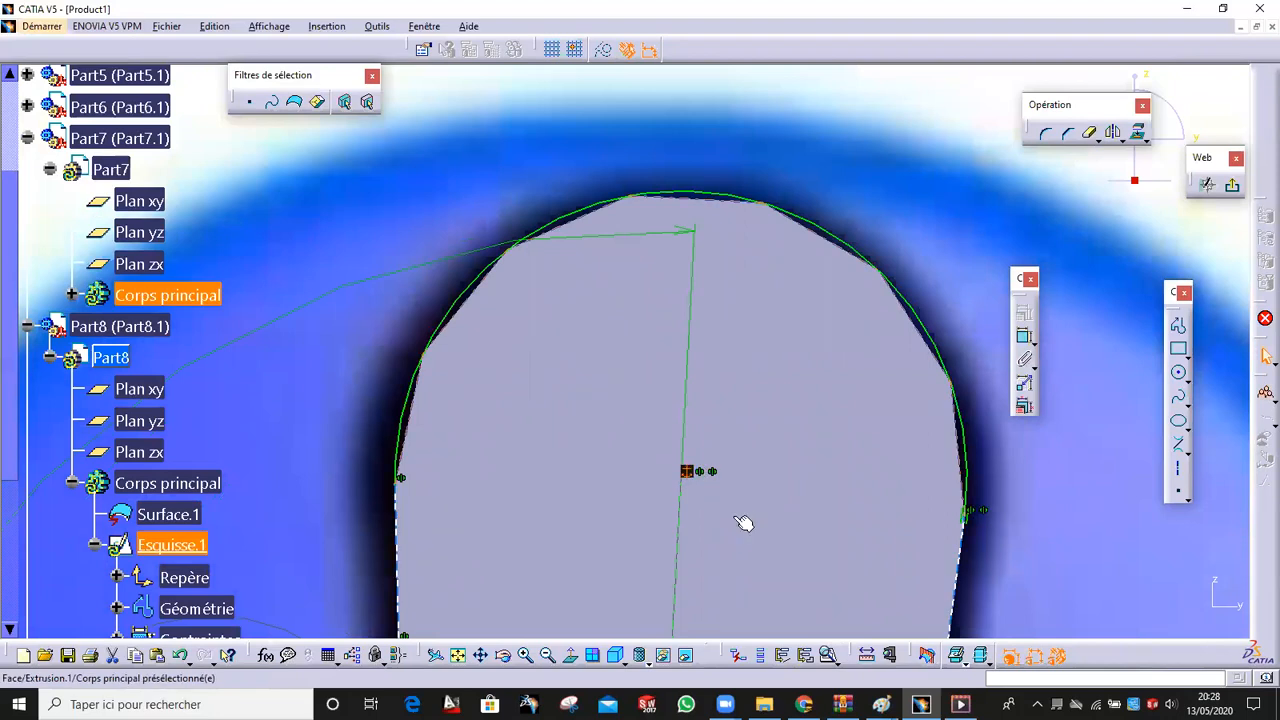
pyautogui.moveTo(677, 429); pyautogui.dragTo(705, 500, button='middle')
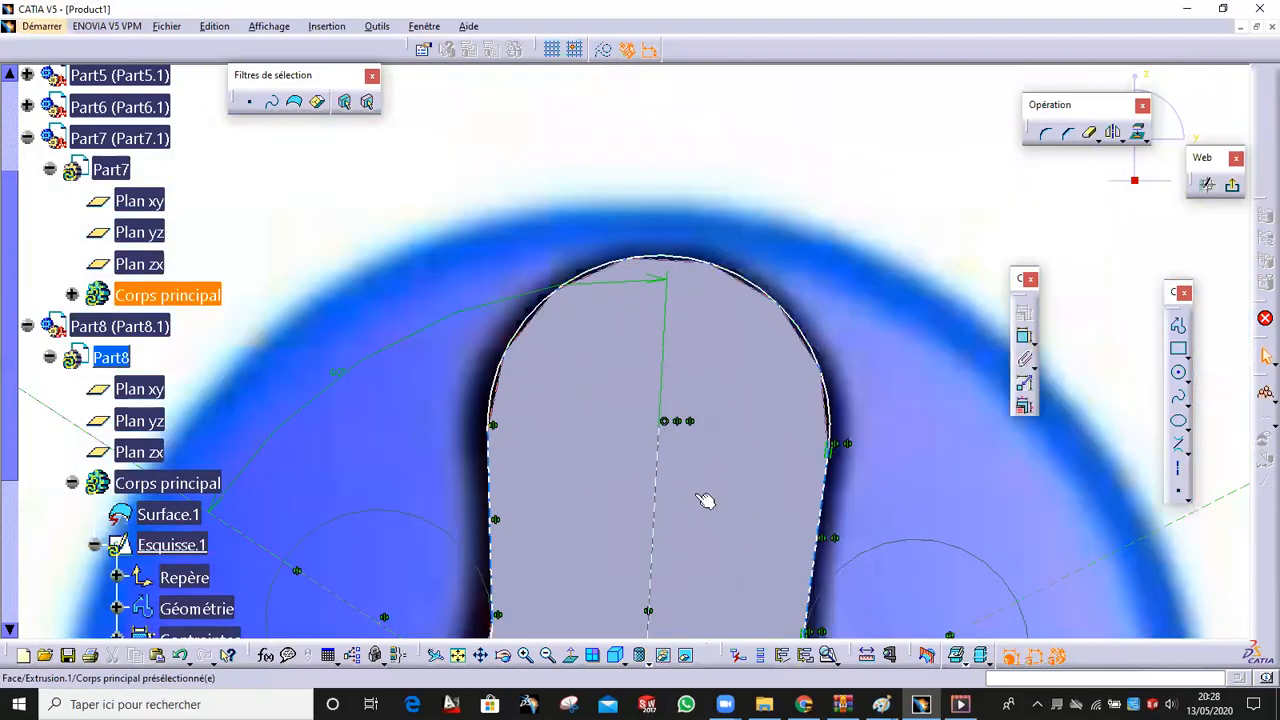
pyautogui.moveTo(699, 421)
pyautogui.mouseDown(button='middle')
pyautogui.moveTo(754, 509)
pyautogui.moveTo(818, 505)
pyautogui.moveTo(775, 472)
pyautogui.mouseUp(button='middle')
pyautogui.moveTo(672, 446); pyautogui.dragTo(989, 441, button='middle')
pyautogui.moveTo(690, 420); pyautogui.dragTo(731, 434, button='middle')
pyautogui.click(756, 344)
pyautogui.click(757, 344)
pyautogui.press('Delete')
# Select the entire pasted outline and move it down over the lower rotor in the reference image
pyautogui.moveTo(758, 224); pyautogui.dragTo(770, 345, button='middle')
pyautogui.moveTo(499, 73); pyautogui.dragTo(1047, 597)
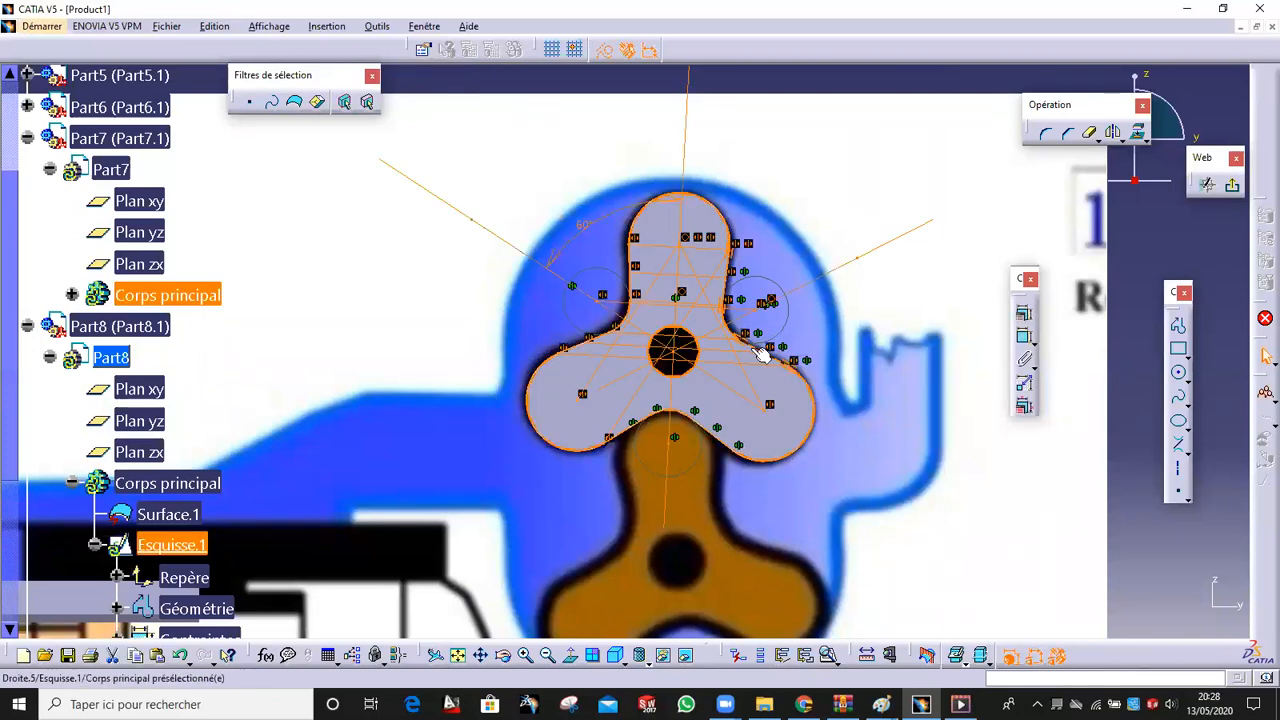
pyautogui.moveTo(721, 213)
pyautogui.mouseDown()
pyautogui.moveTo(724, 402)
pyautogui.moveTo(709, 449)
pyautogui.moveTo(709, 438)
pyautogui.mouseUp()
# Adjust the moved outline so its upper lobe fits just inside the hollow between the upper rotor's two lower lobes
pyautogui.moveTo(785, 520); pyautogui.dragTo(807, 380, button='middle')
pyautogui.moveTo(806, 428); pyautogui.dragTo(807, 281, button='middle')
pyautogui.moveTo(807, 281)
pyautogui.mouseDown(button='middle')
pyautogui.moveTo(695, 387)
pyautogui.moveTo(604, 420)
pyautogui.mouseUp(button='middle')
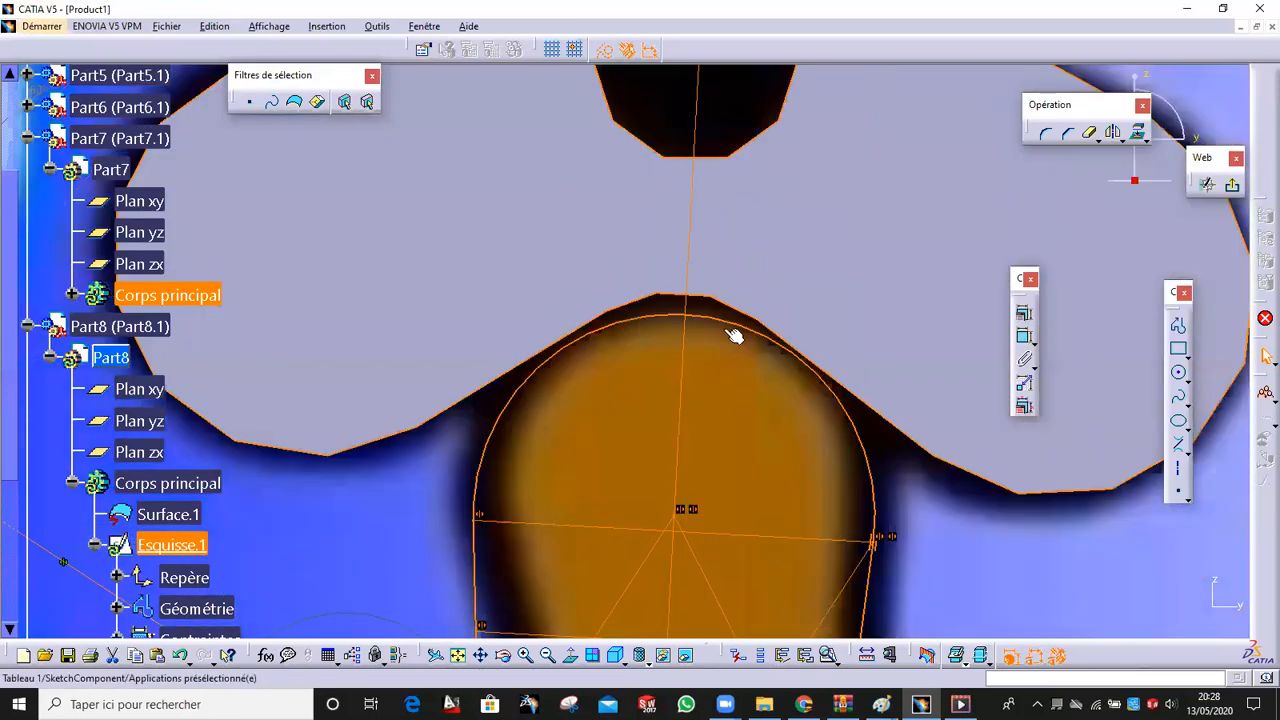
pyautogui.moveTo(717, 318); pyautogui.dragTo(717, 317)
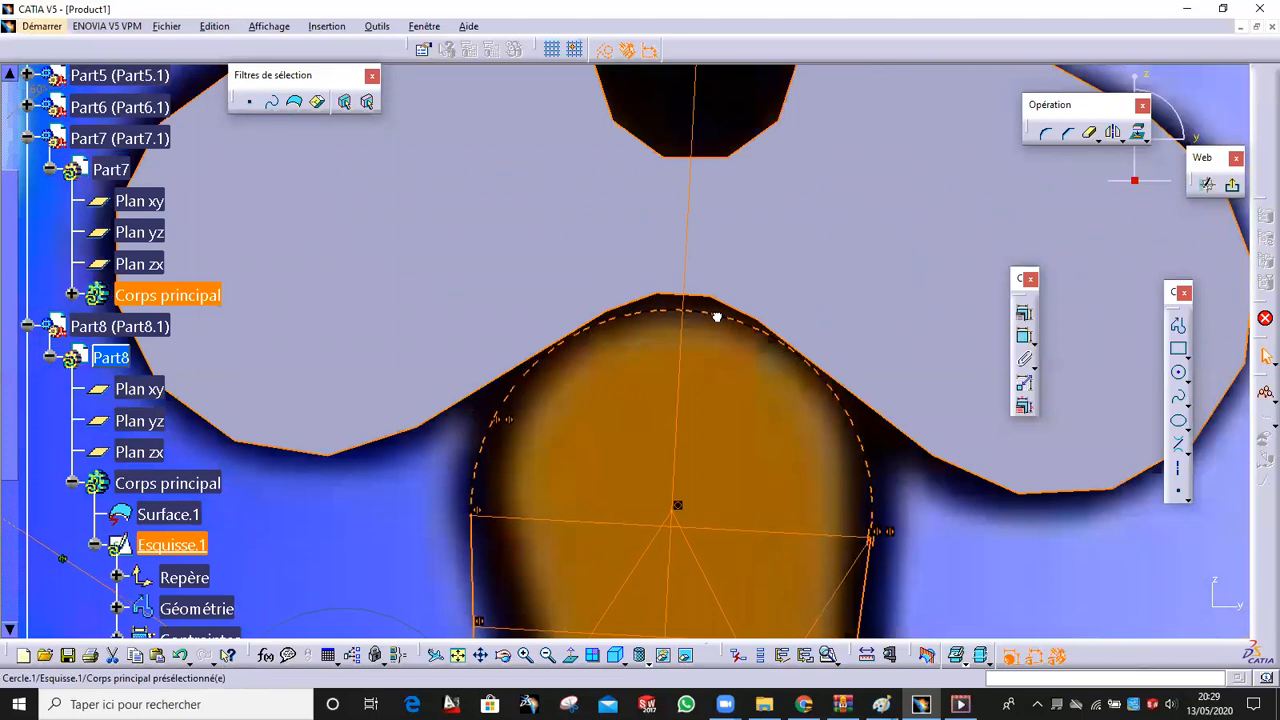
pyautogui.keyDown('ctrl'); pyautogui.moveTo(767, 250); pyautogui.dragTo(766, 282, button='middle'); pyautogui.keyUp('ctrl')
pyautogui.moveTo(701, 325); pyautogui.dragTo(702, 322)
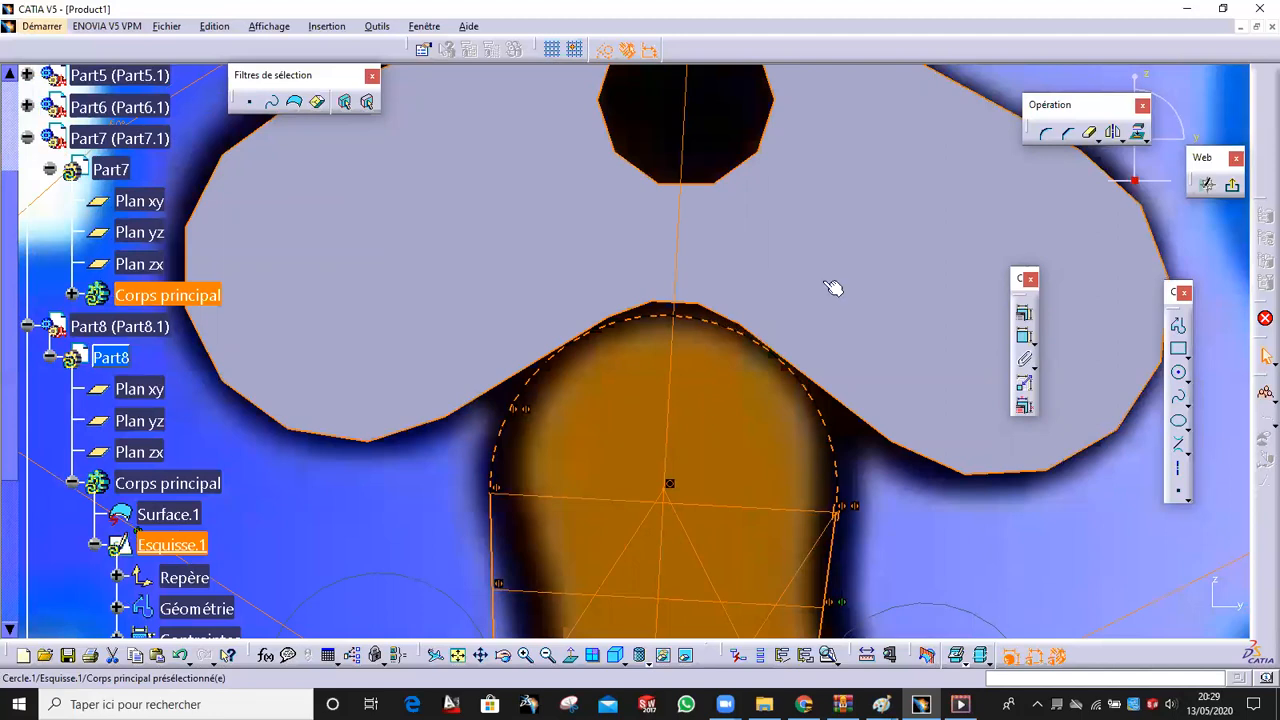
pyautogui.keyDown('ctrl'); pyautogui.moveTo(851, 480); pyautogui.dragTo(843, 580, button='middle'); pyautogui.keyUp('ctrl')
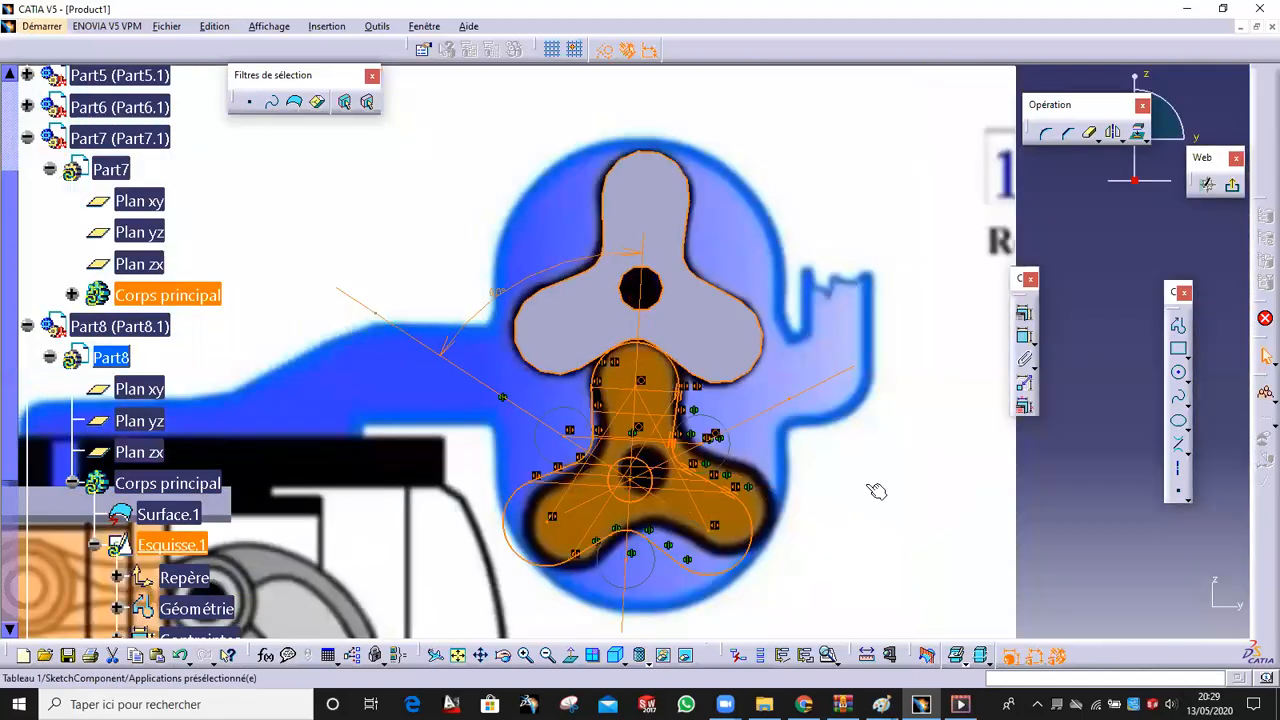
pyautogui.click(1048, 514)
# Extrude the lower rotor profile up to the upper rotor's back face, hiding the reference image to reach that face
pyautogui.moveTo(904, 468); pyautogui.dragTo(855, 355, button='middle')
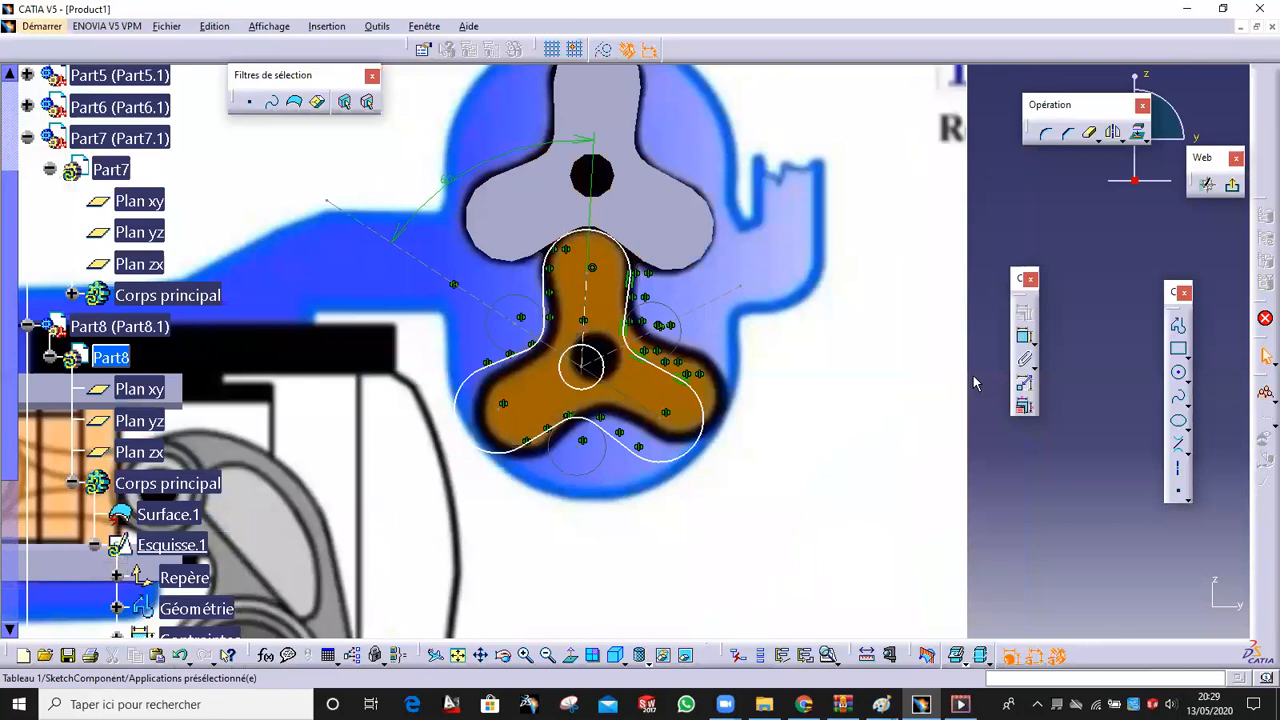
pyautogui.click(1233, 187)
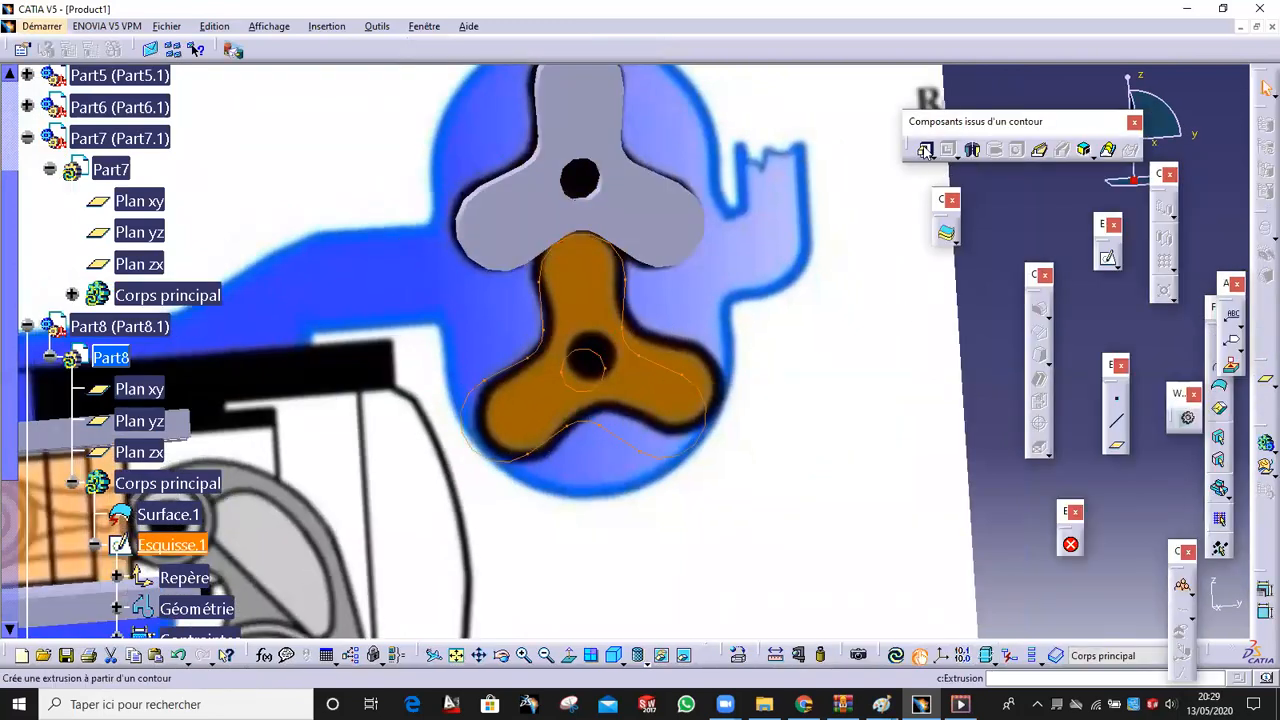
pyautogui.click(925, 149)
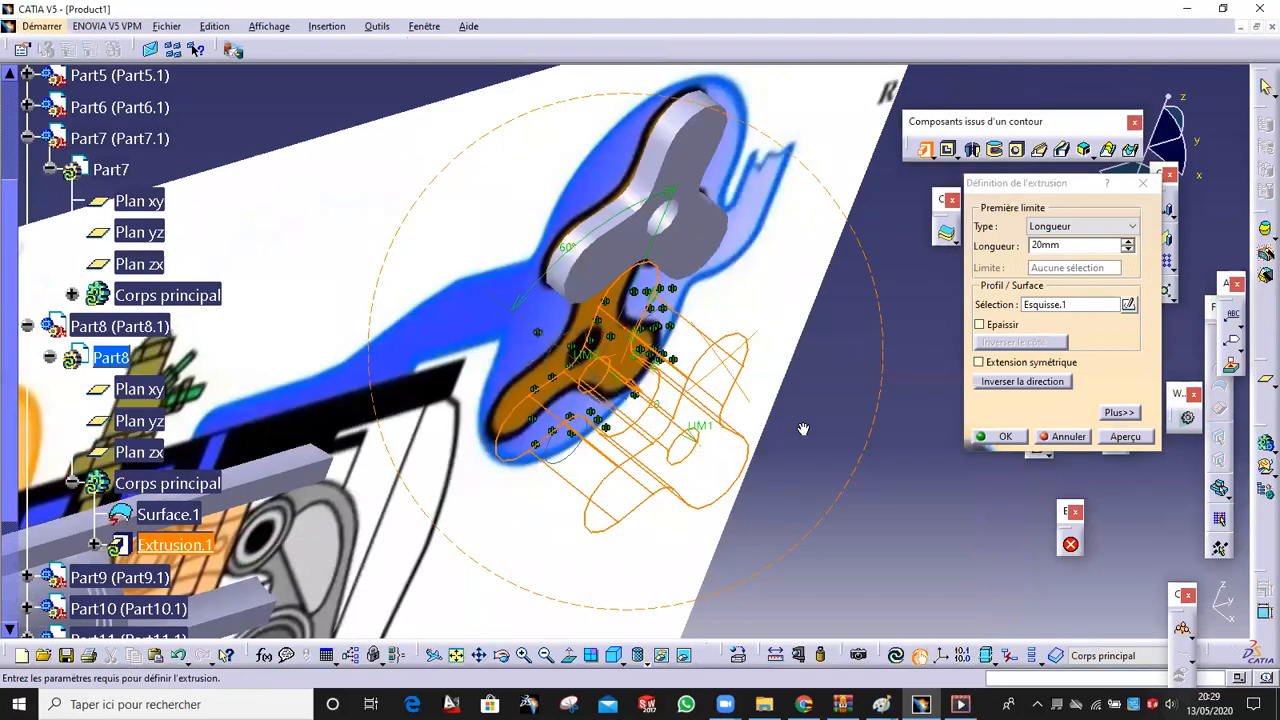
pyautogui.click(1090, 227)
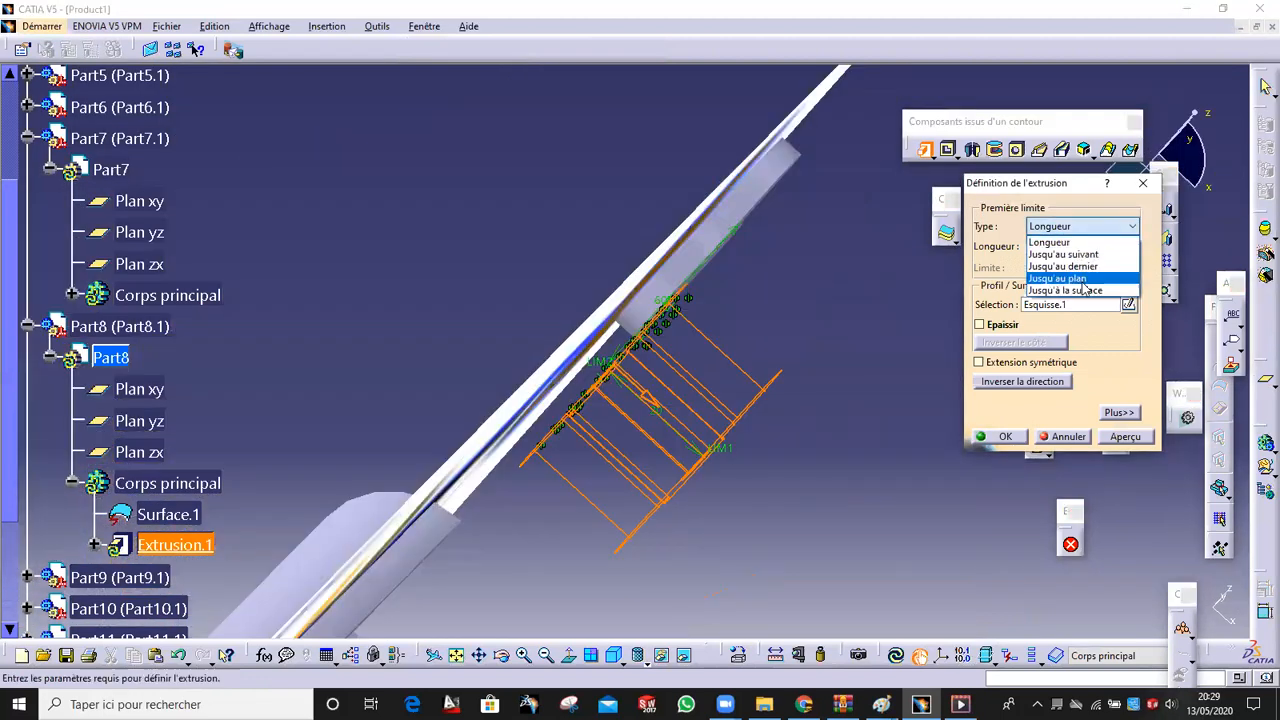
pyautogui.click(1083, 281)
pyautogui.moveTo(589, 216); pyautogui.dragTo(706, 84, button='middle')
pyautogui.rightClick(708, 81)
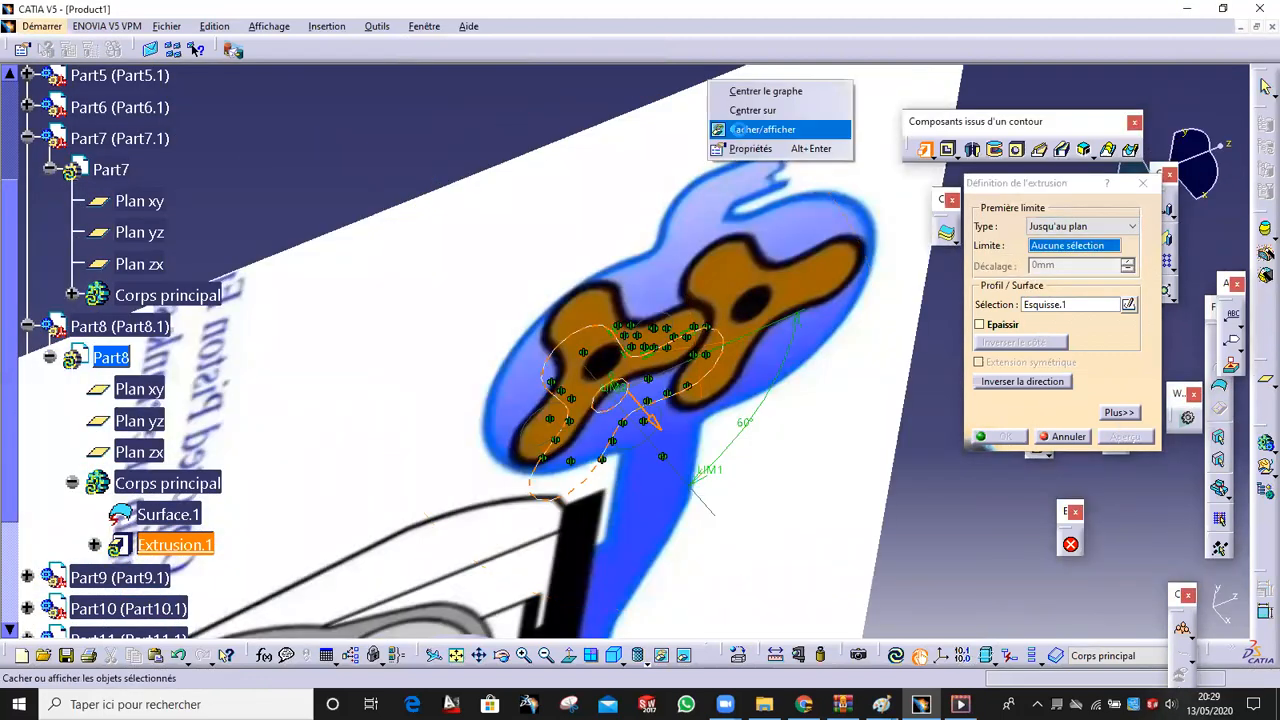
pyautogui.click(740, 130)
pyautogui.click(830, 295)
pyautogui.click(1003, 436)
# Activate Part9's main body and open a new sketch parallel to the rotors' front faces
pyautogui.moveTo(750, 358); pyautogui.dragTo(728, 398, button='middle')
pyautogui.scroll(-3, 98, 429)
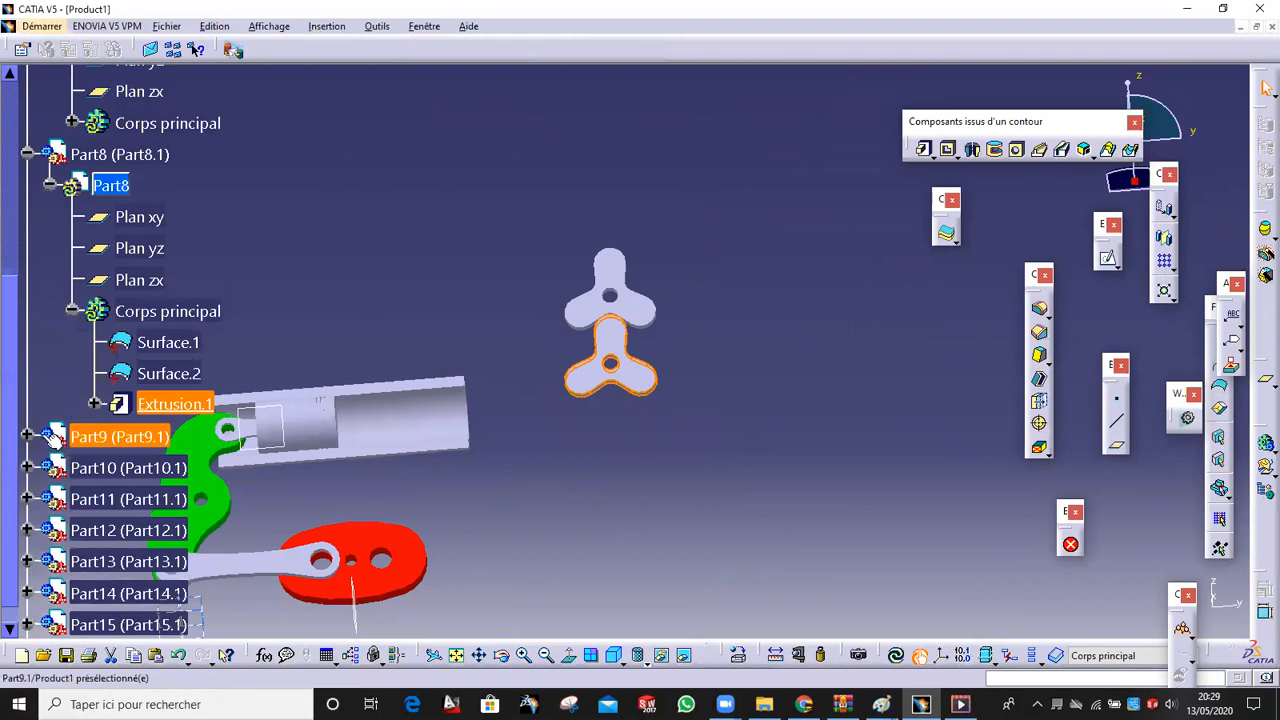
pyautogui.click(28, 437)
pyautogui.click(52, 468)
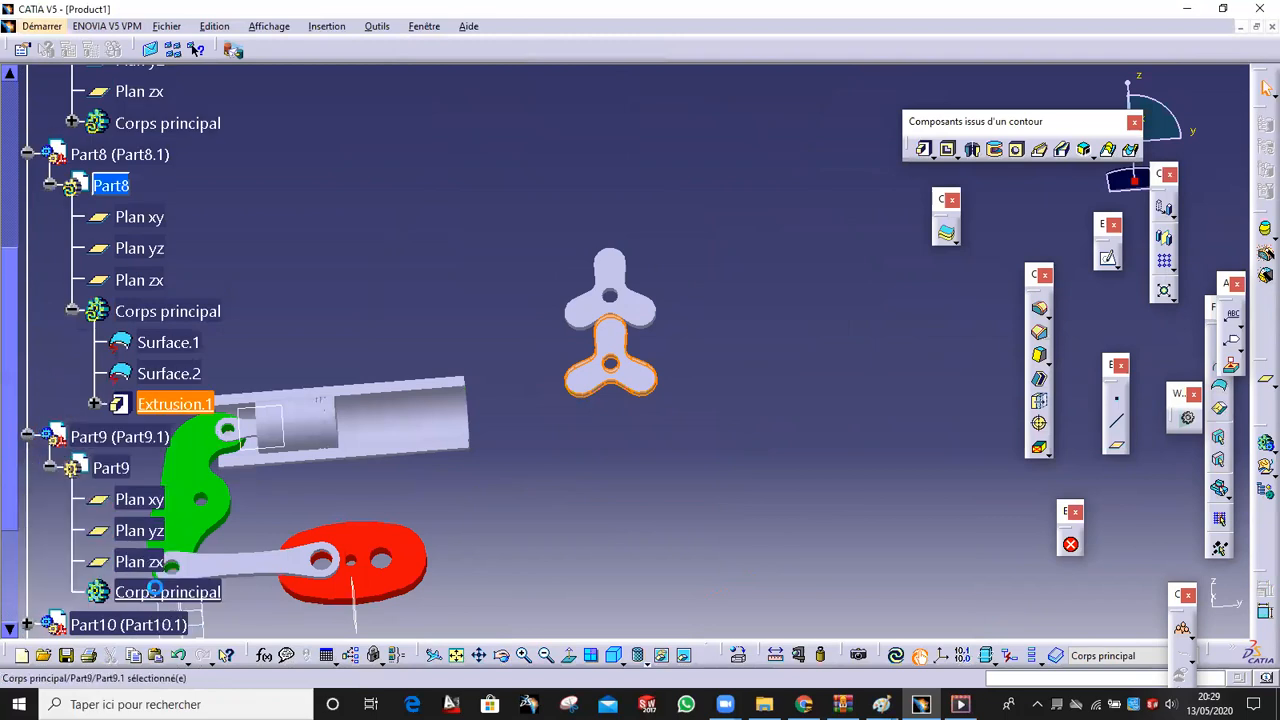
pyautogui.click(158, 590)
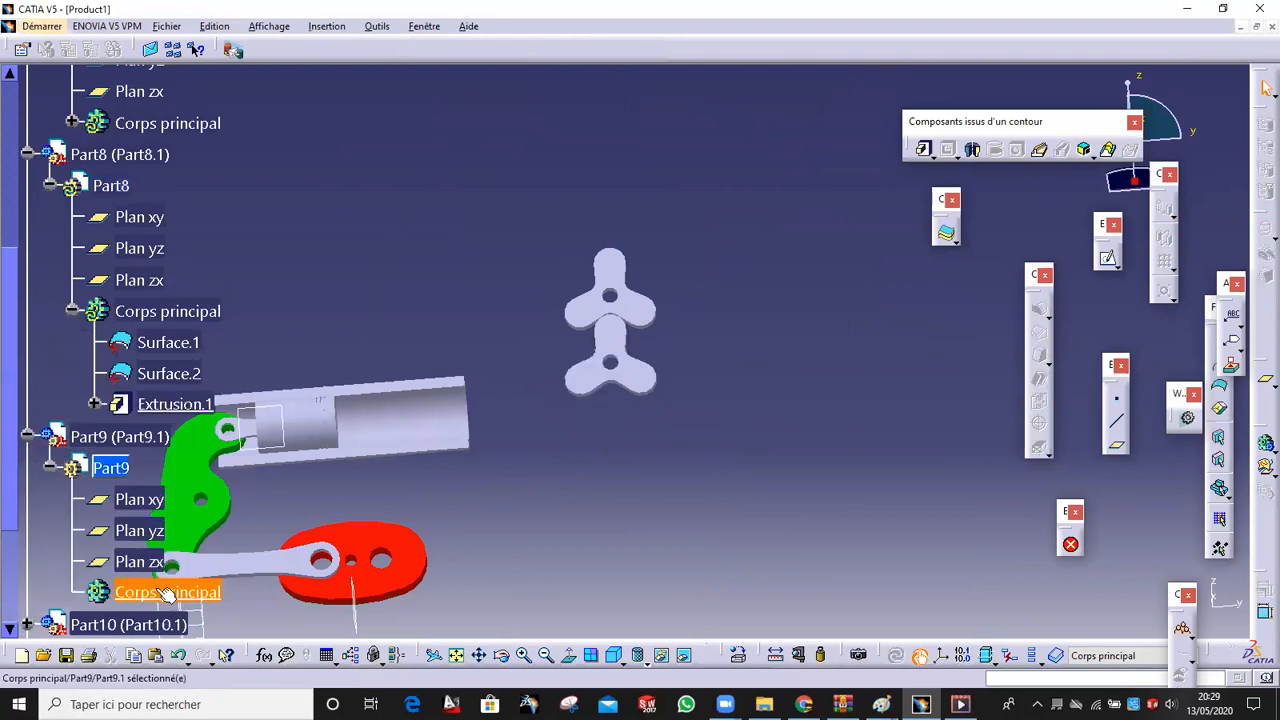
pyautogui.moveTo(454, 413); pyautogui.dragTo(607, 289, button='middle')
pyautogui.moveTo(375, 365); pyautogui.dragTo(680, 357, button='middle')
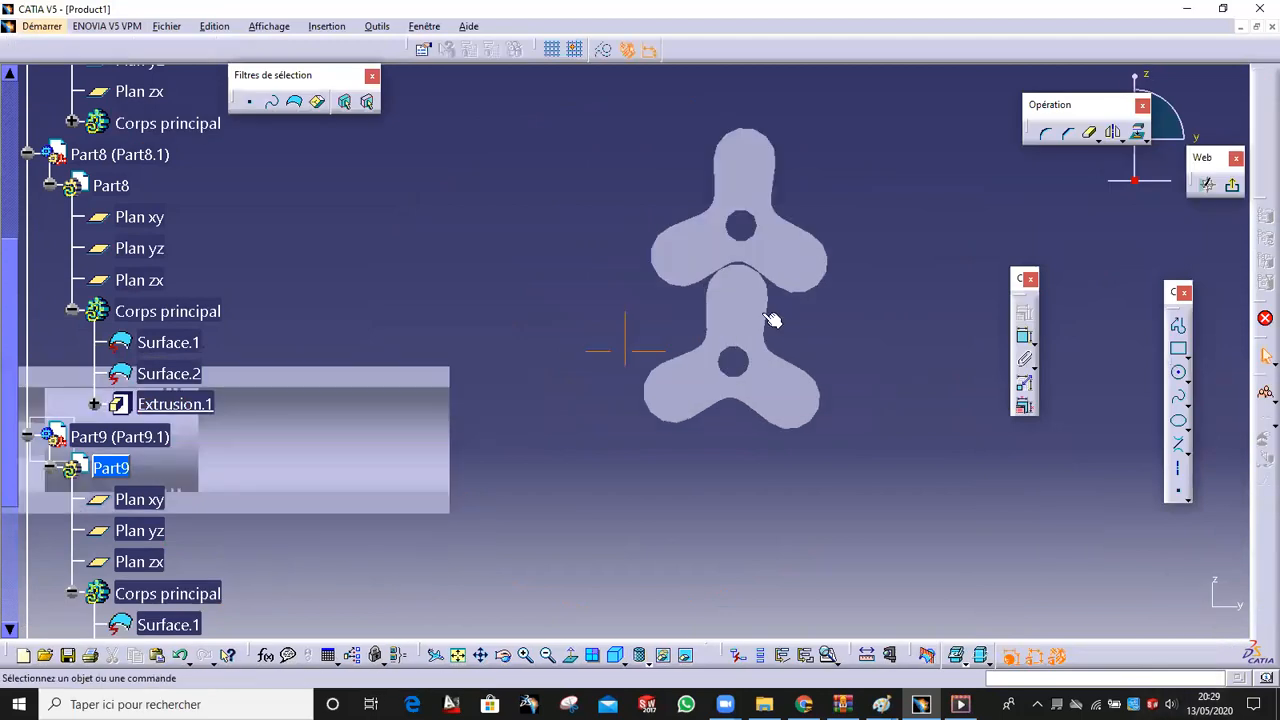
# Project the two rotor bore edges, the green lever's middle pivot hole and the red crank's small centre hole into the sketch, and exit it
pyautogui.click(752, 232)
pyautogui.moveTo(637, 294); pyautogui.dragTo(708, 365, button='middle')
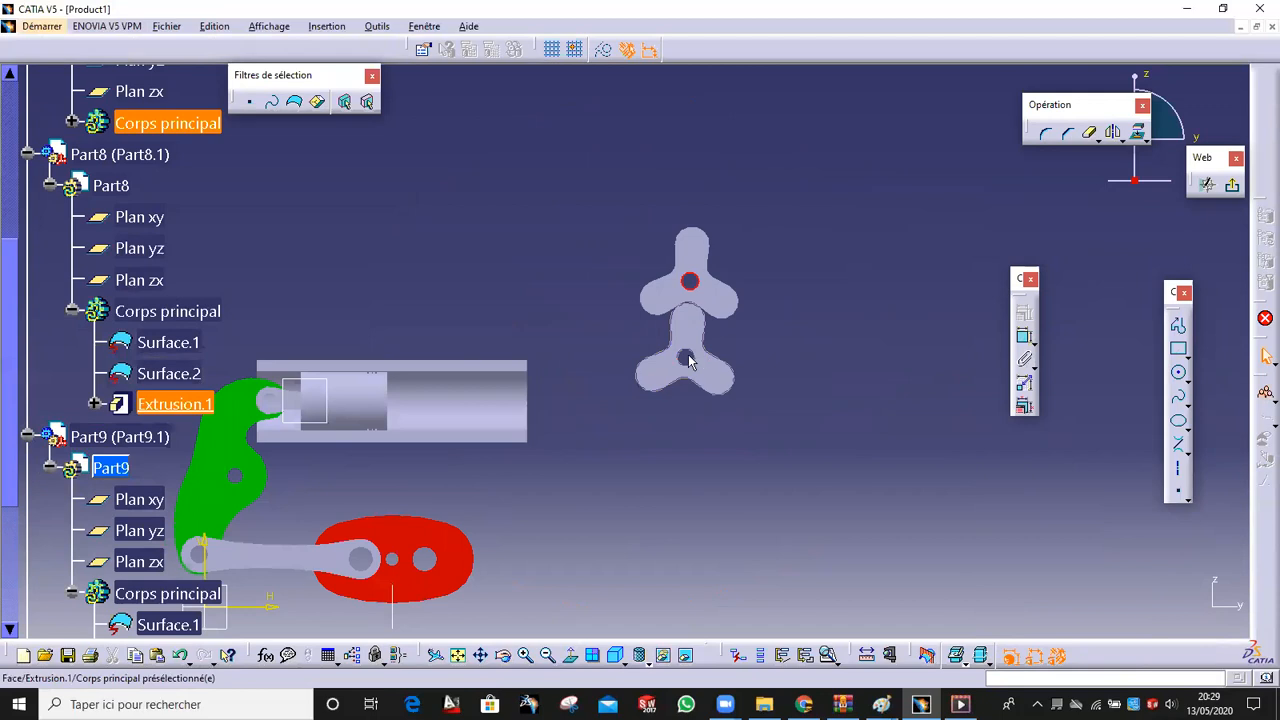
pyautogui.keyDown('ctrl'); pyautogui.click(247, 478); pyautogui.keyUp('ctrl')
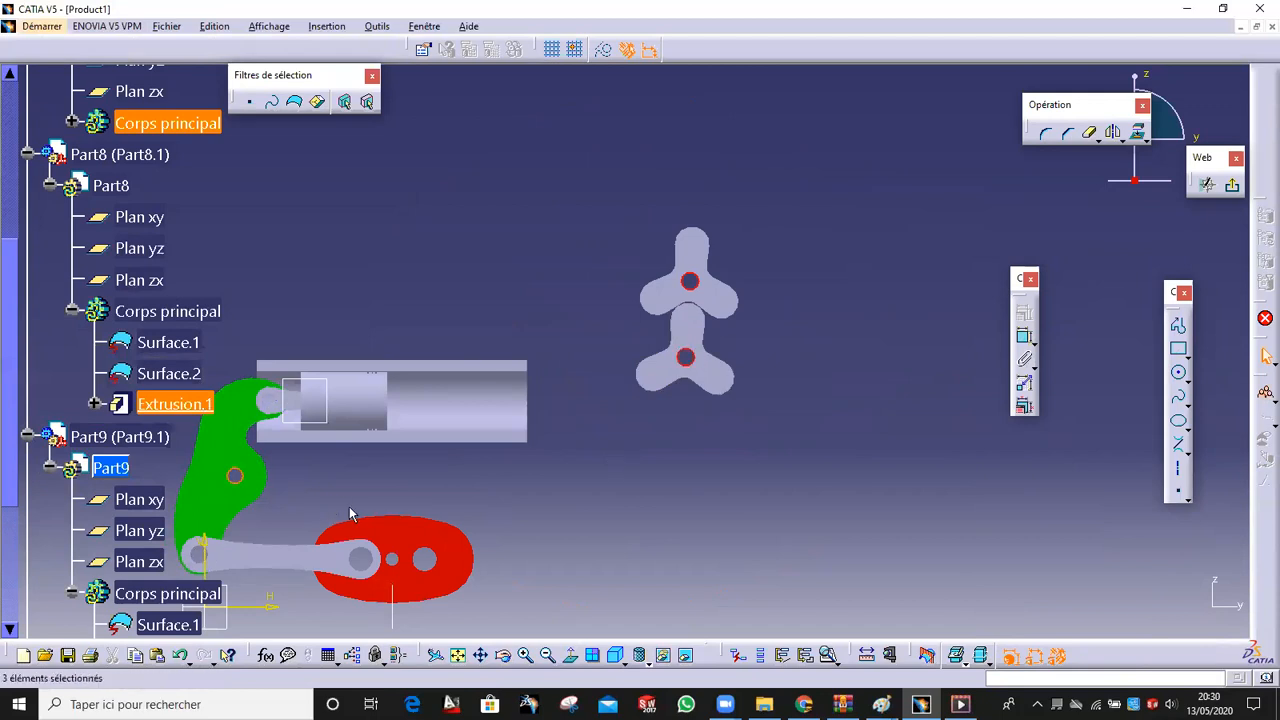
pyautogui.keyDown('ctrl'); pyautogui.click(400, 559); pyautogui.keyUp('ctrl')
pyautogui.click(1138, 133)
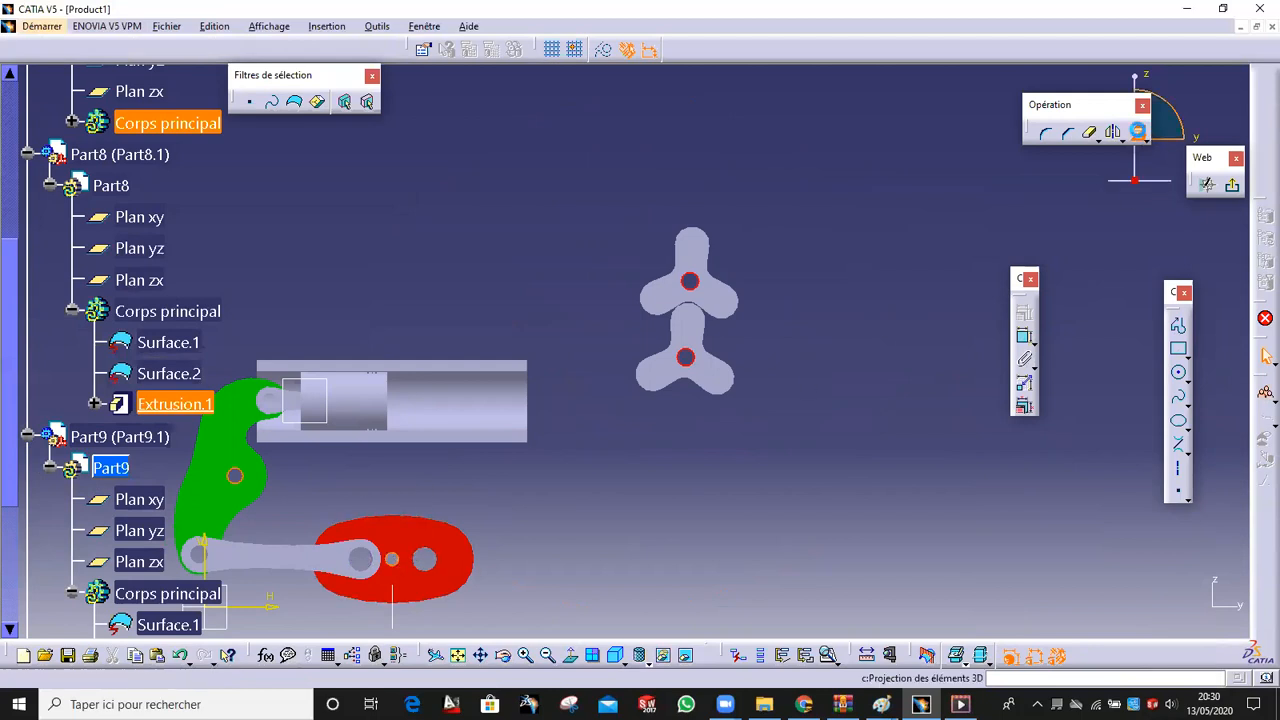
pyautogui.moveTo(656, 446); pyautogui.dragTo(686, 432, button='middle')
pyautogui.click(1234, 190)
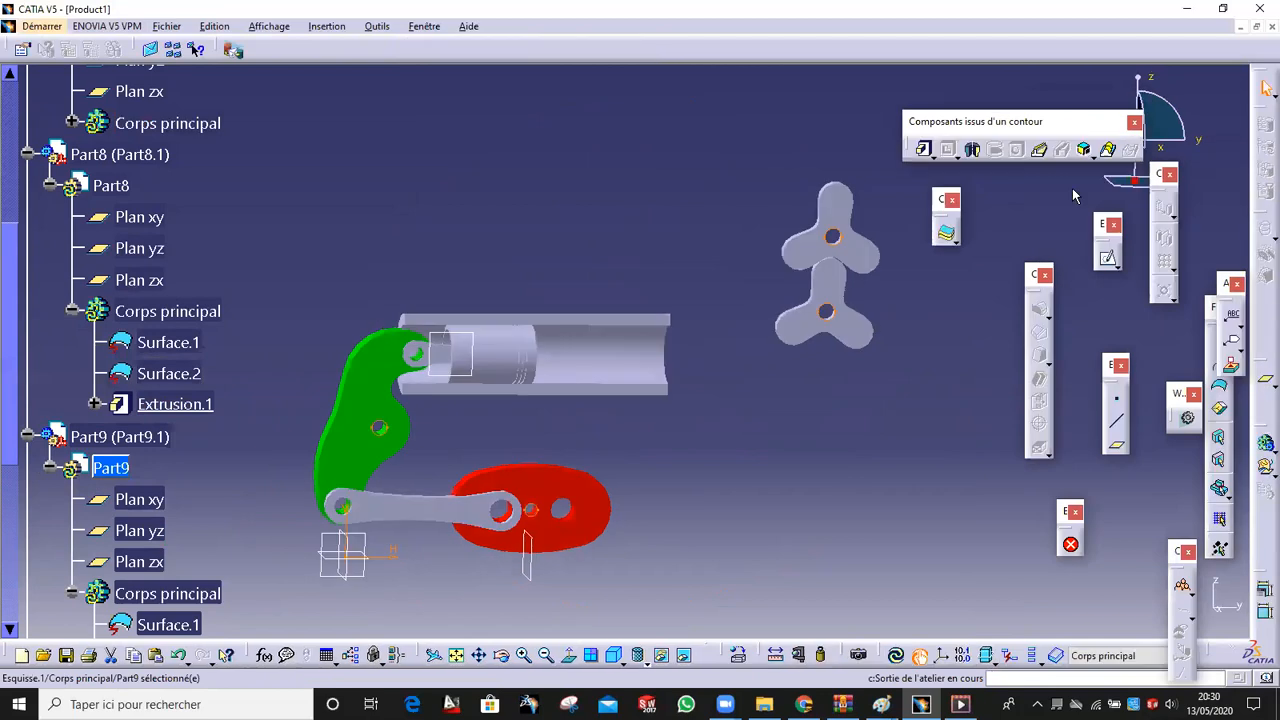
# Start an extrusion of the projected circles with an up-to-plane limit at the upper rotor's back face
pyautogui.click(923, 149)
pyautogui.moveTo(464, 495); pyautogui.dragTo(808, 284, button='middle')
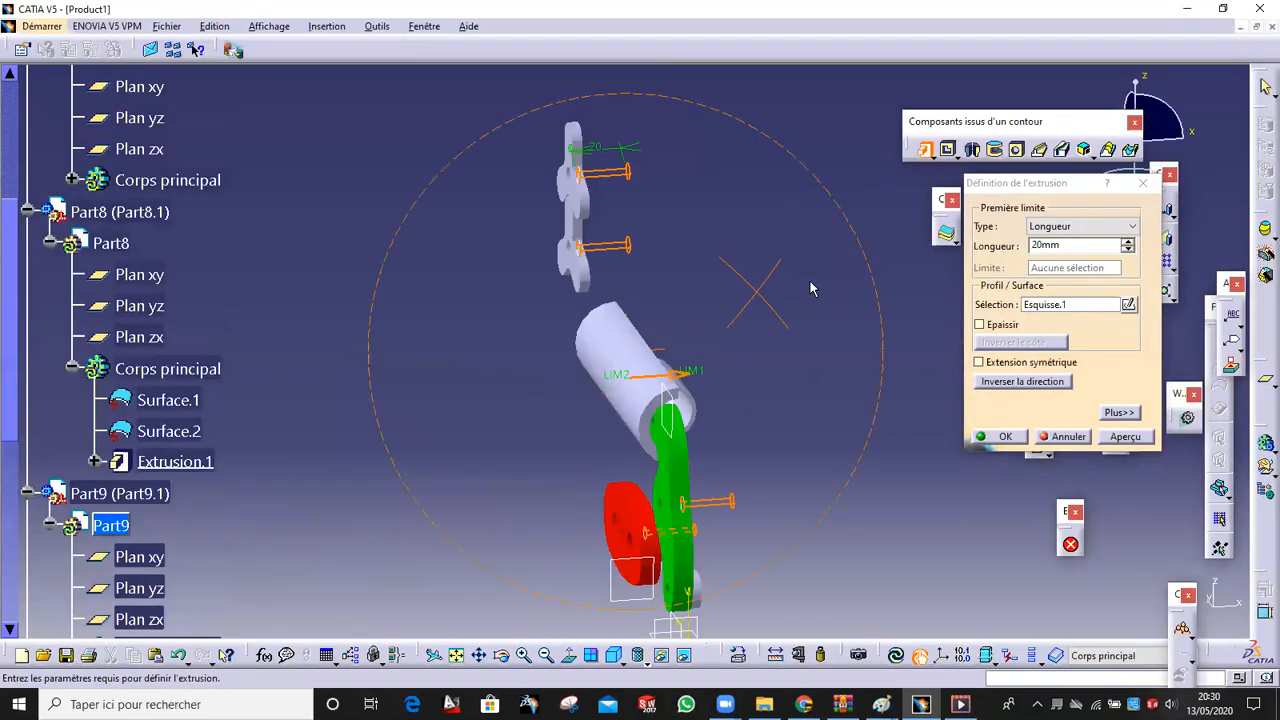
pyautogui.click(1105, 230)
pyautogui.click(1085, 279)
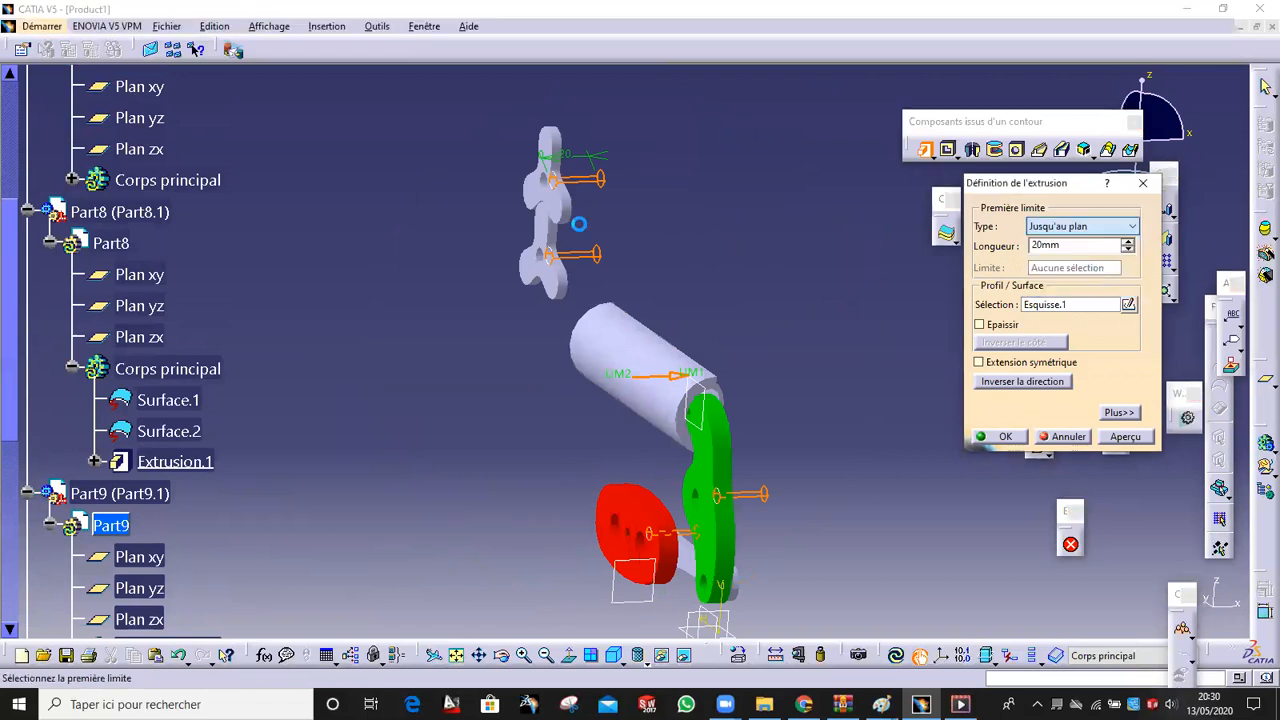
pyautogui.click(548, 210)
pyautogui.moveTo(619, 305); pyautogui.dragTo(1000, 328, button='middle')
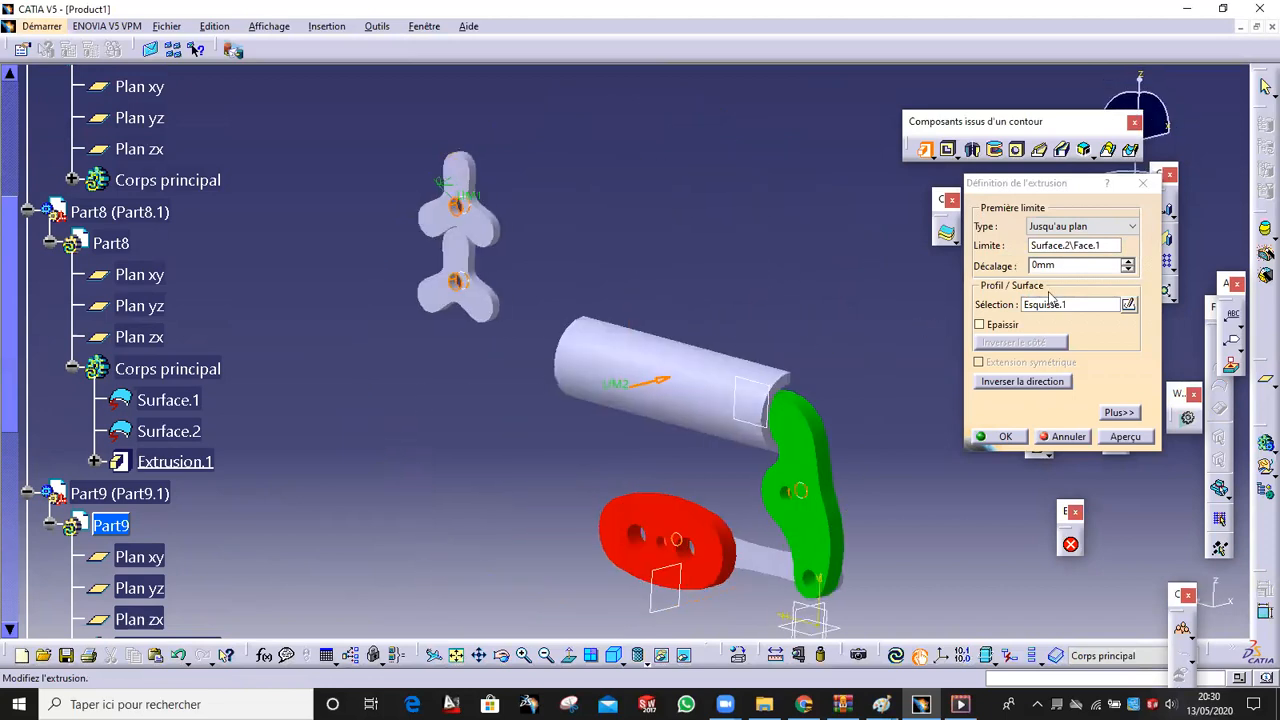
# Offset the pin extrusion's limit by 4 mm from the rotor face and create it
pyautogui.click(1127, 261)
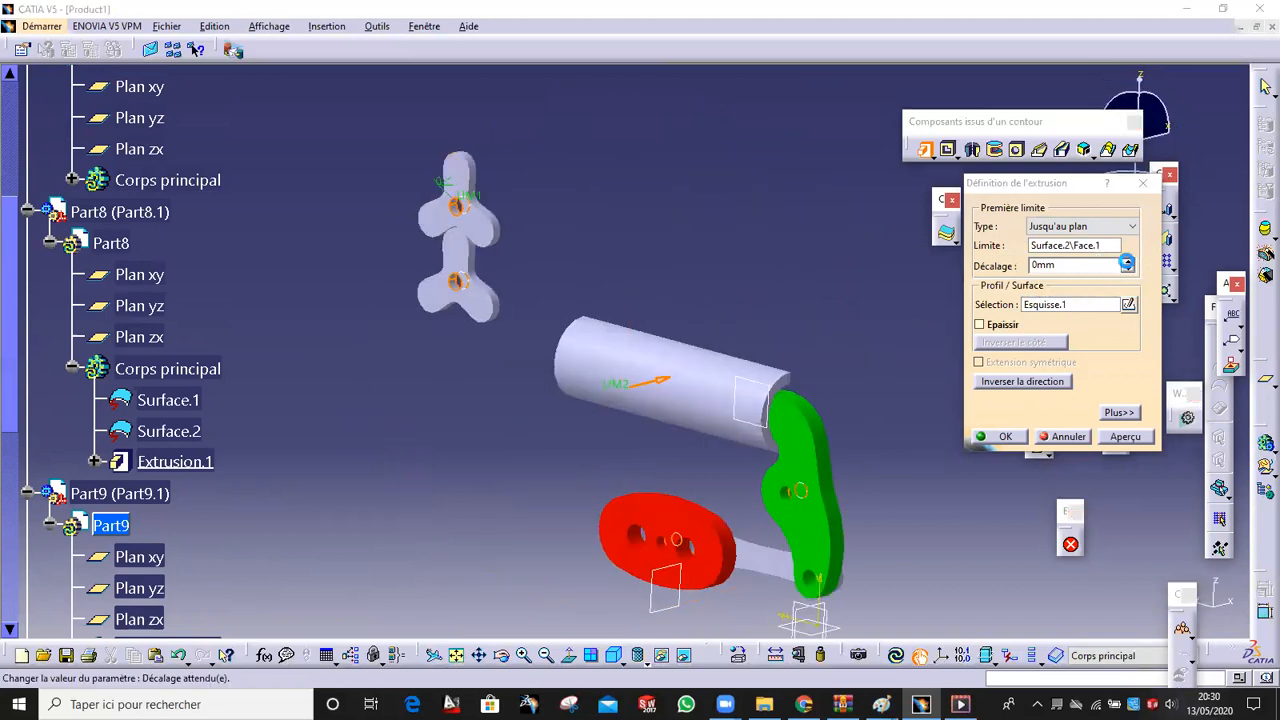
pyautogui.click(1127, 261)
pyautogui.click(1127, 261)
pyautogui.moveTo(580, 300); pyautogui.dragTo(592, 242, button='middle')
pyautogui.moveTo(616, 309); pyautogui.dragTo(690, 470, button='middle')
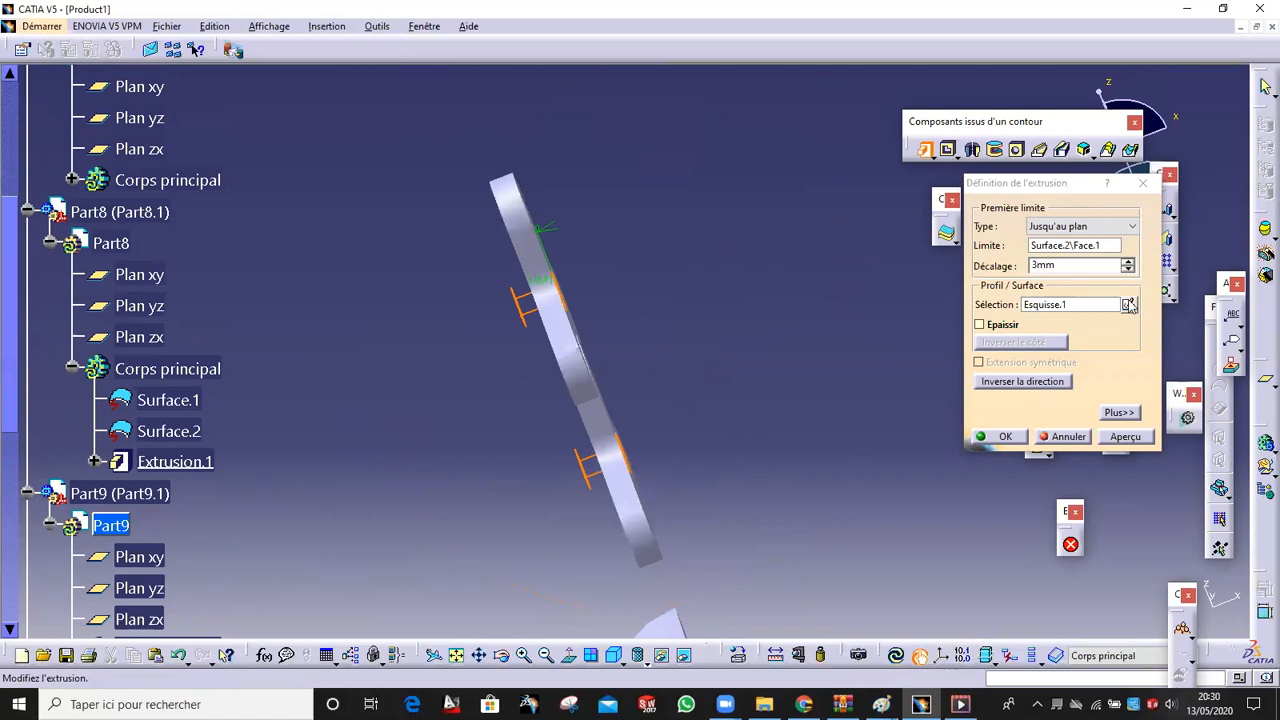
pyautogui.click(1127, 261)
pyautogui.click(1000, 436)
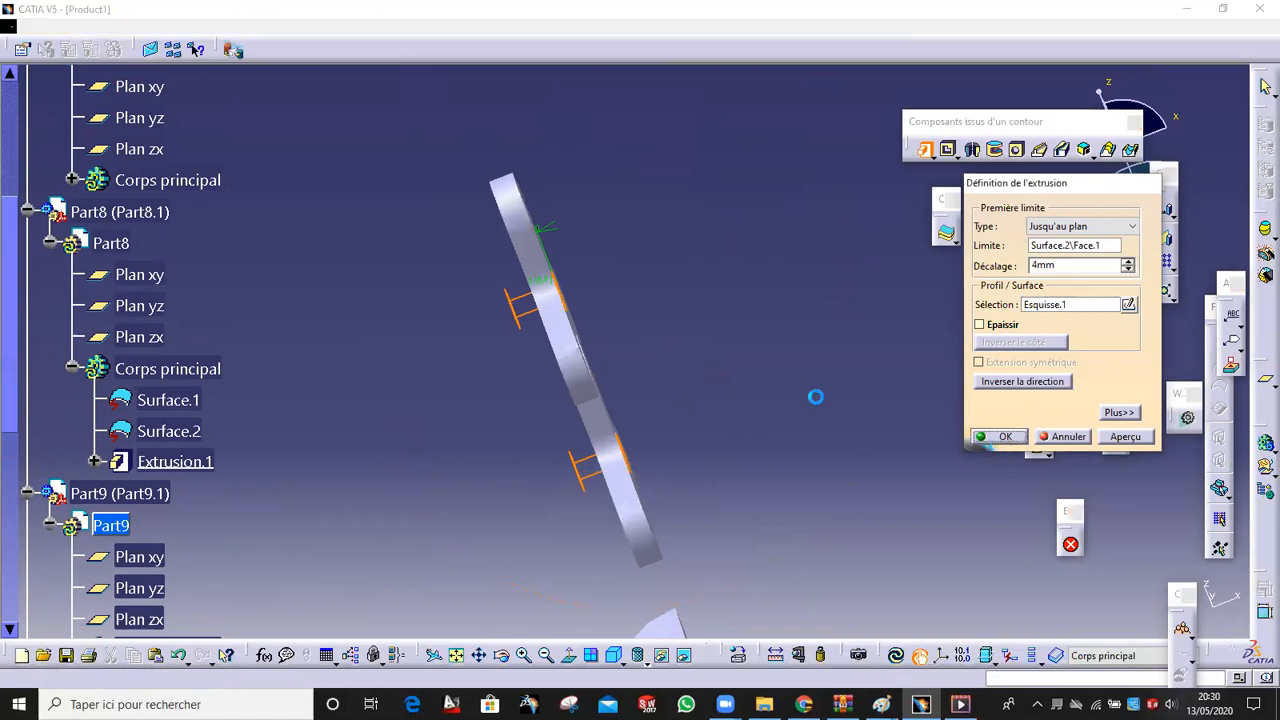
# Change Part9's graphic colour to brown
pyautogui.moveTo(838, 451); pyautogui.dragTo(572, 532, button='middle')
pyautogui.moveTo(915, 375); pyautogui.dragTo(903, 443, button='middle')
pyautogui.moveTo(785, 452); pyautogui.dragTo(545, 450, button='middle')
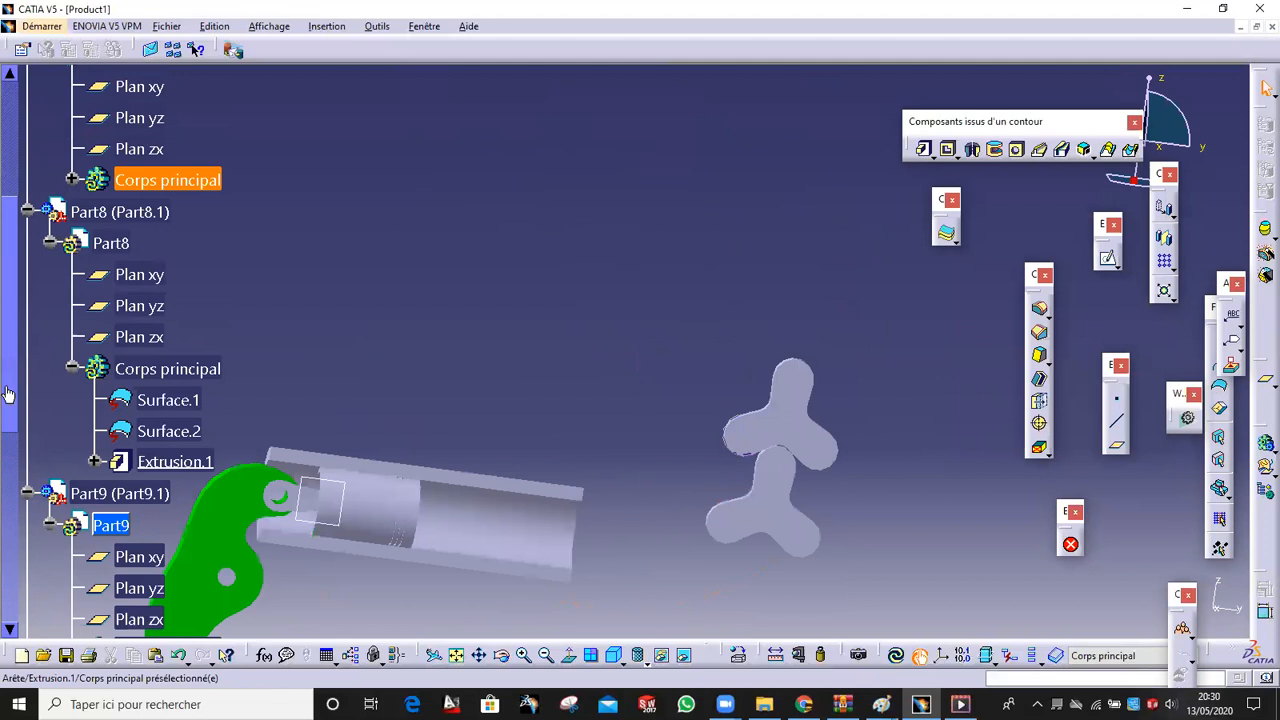
pyautogui.rightClick(113, 494)
pyautogui.click(180, 259)
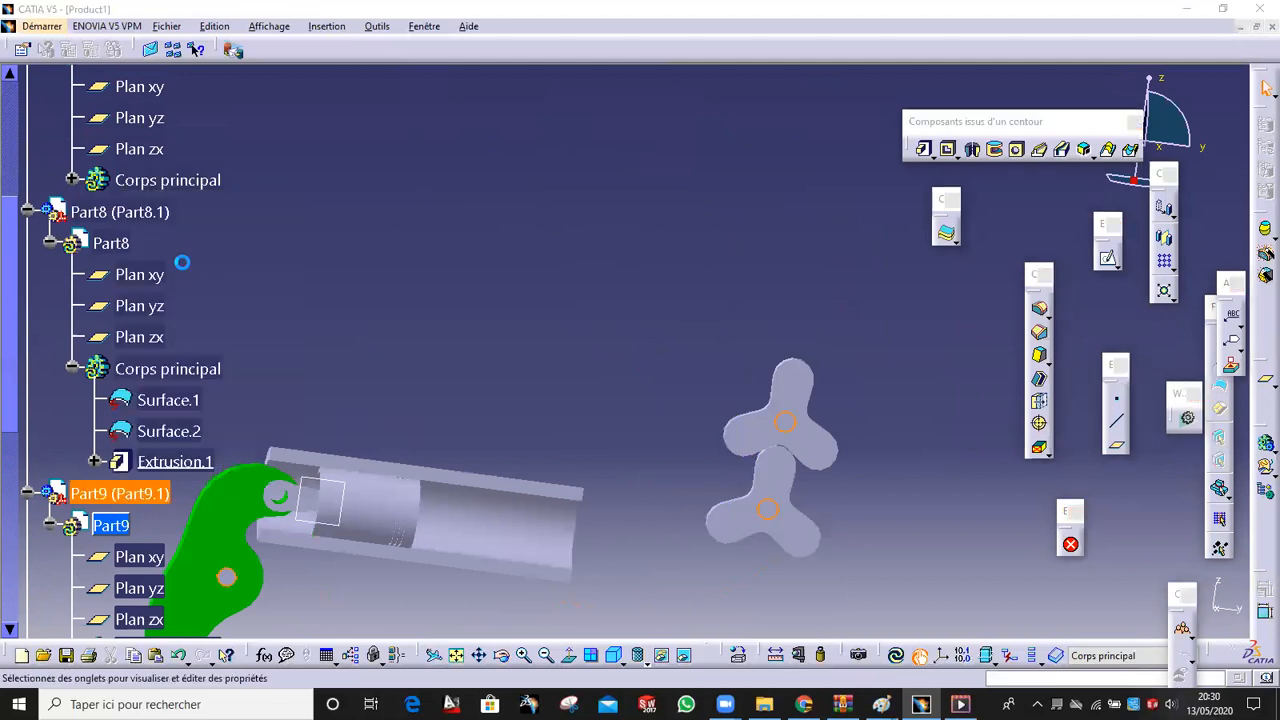
pyautogui.click(121, 283)
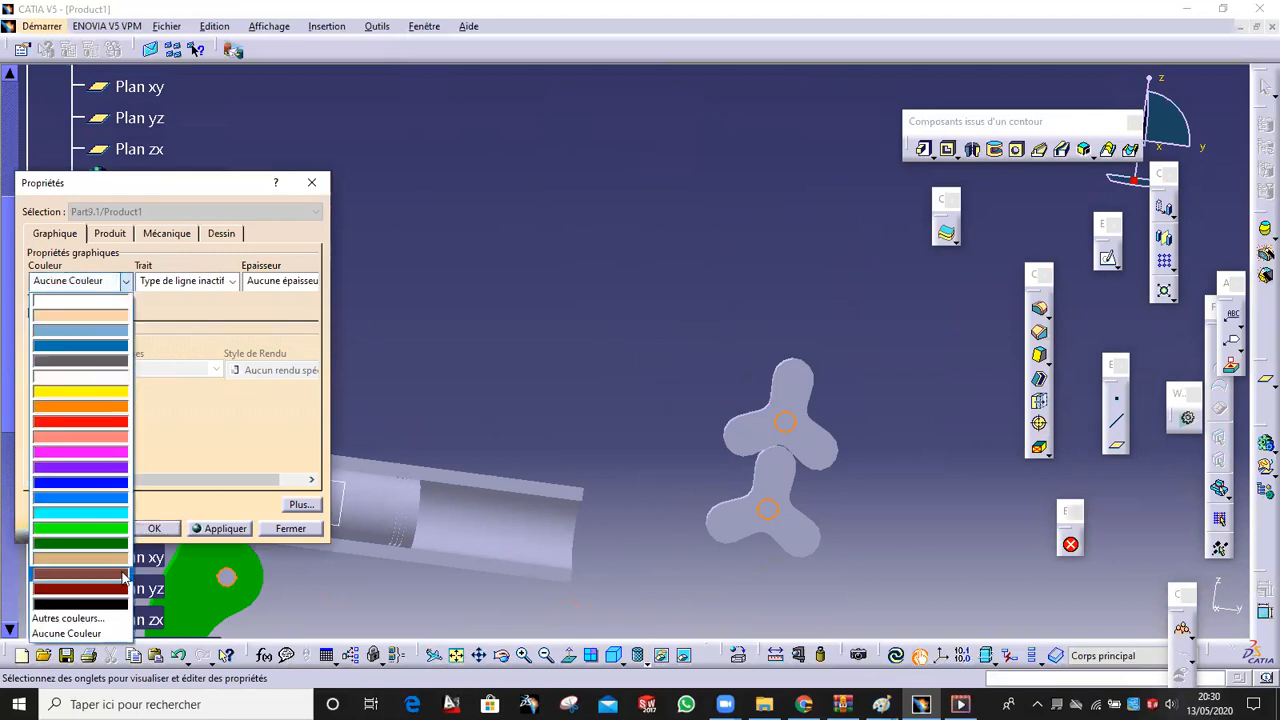
pyautogui.click(123, 577)
pyautogui.click(222, 529)
pyautogui.click(160, 529)
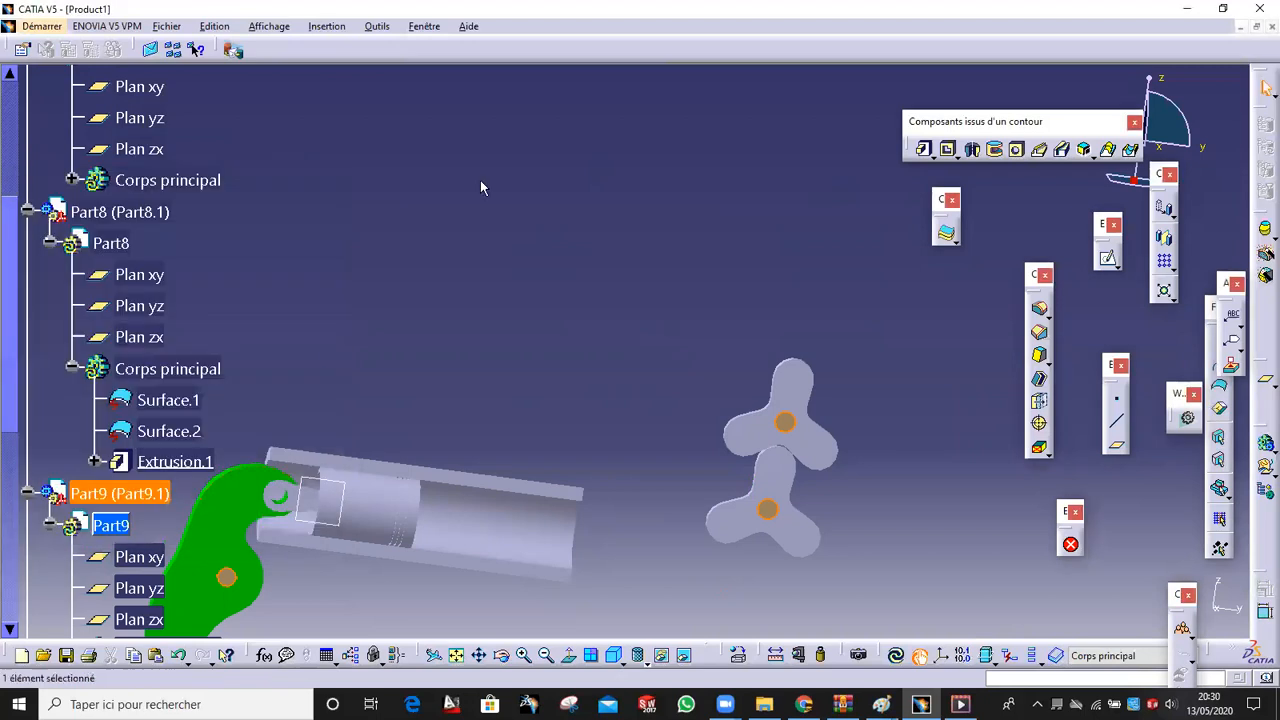
# Bring the hidden reference image back into the visible space behind the engine parts
pyautogui.moveTo(475, 236); pyautogui.dragTo(510, 515, button='middle')
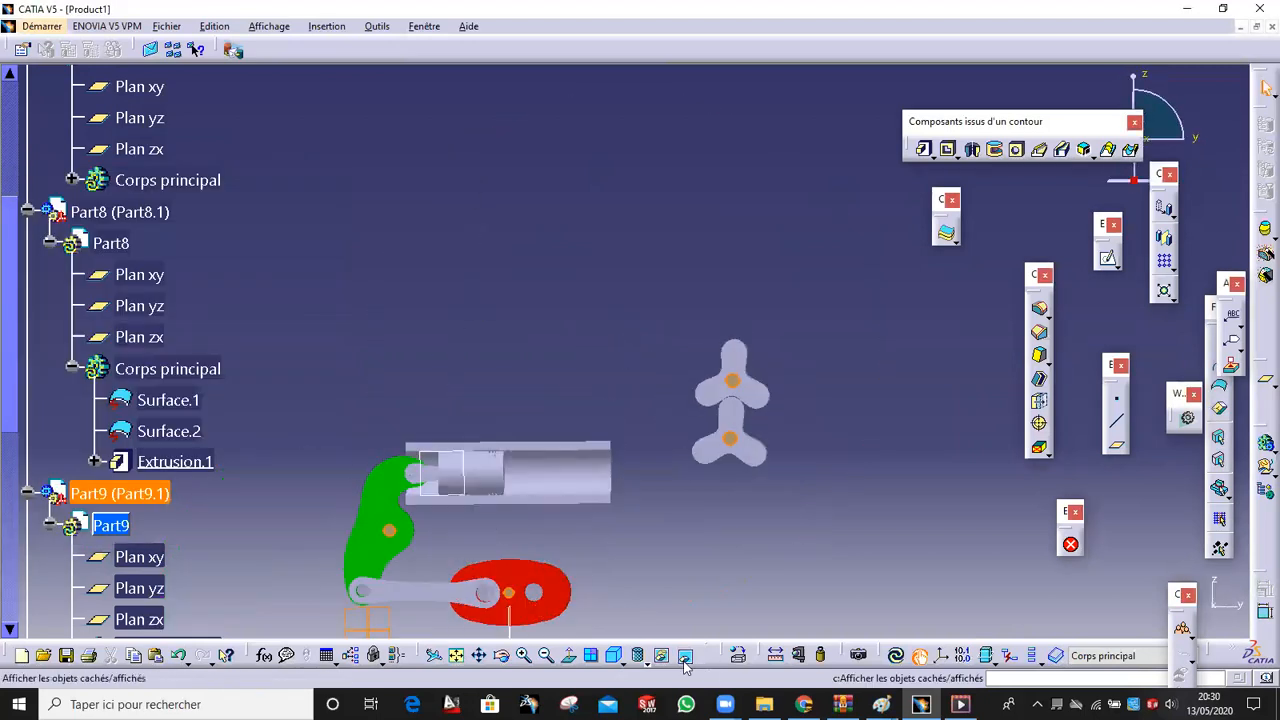
pyautogui.rightClick(632, 342)
pyautogui.click(686, 384)
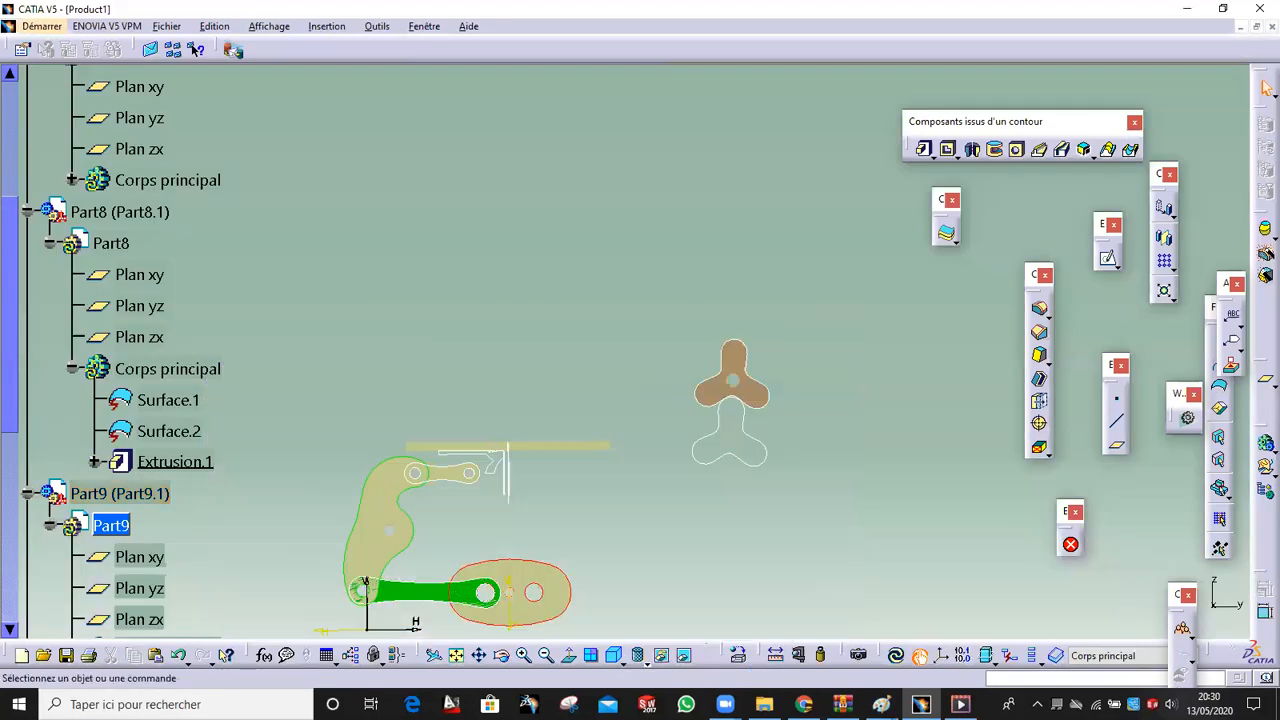
pyautogui.click(683, 656)
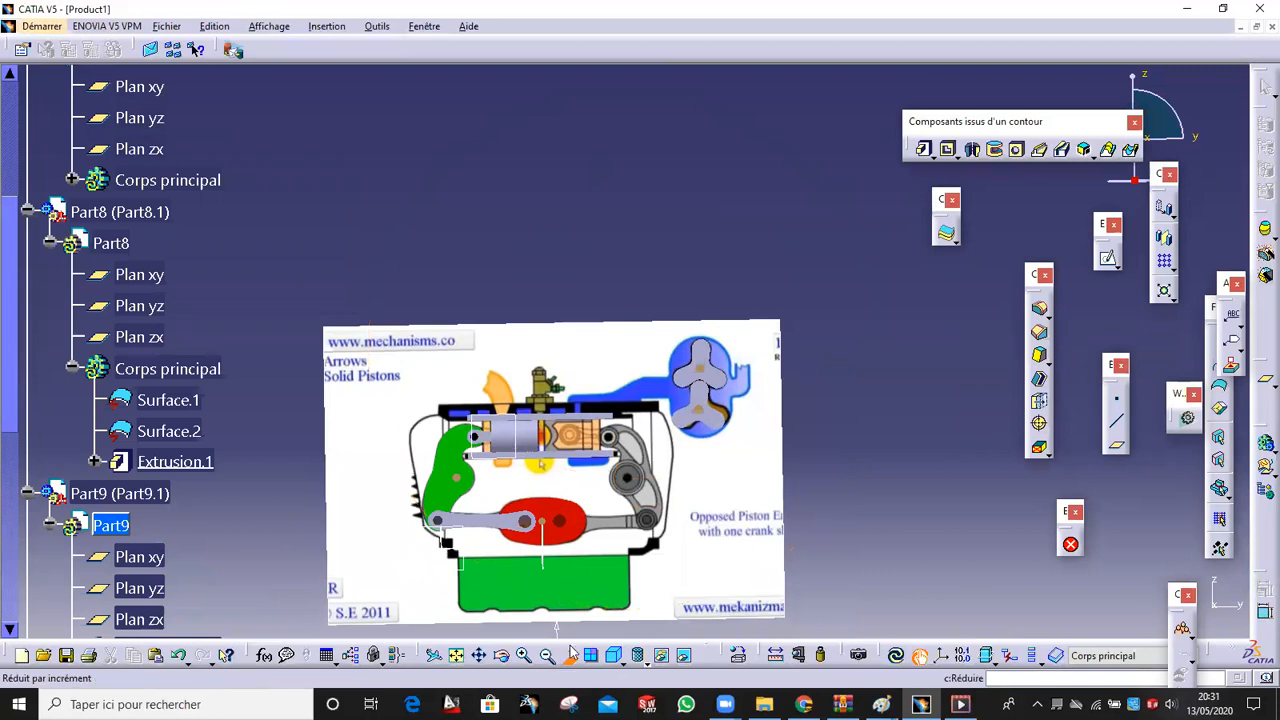
# Expand Part10 in the tree and activate its main body for editing
pyautogui.scroll(-5, 70, 495)
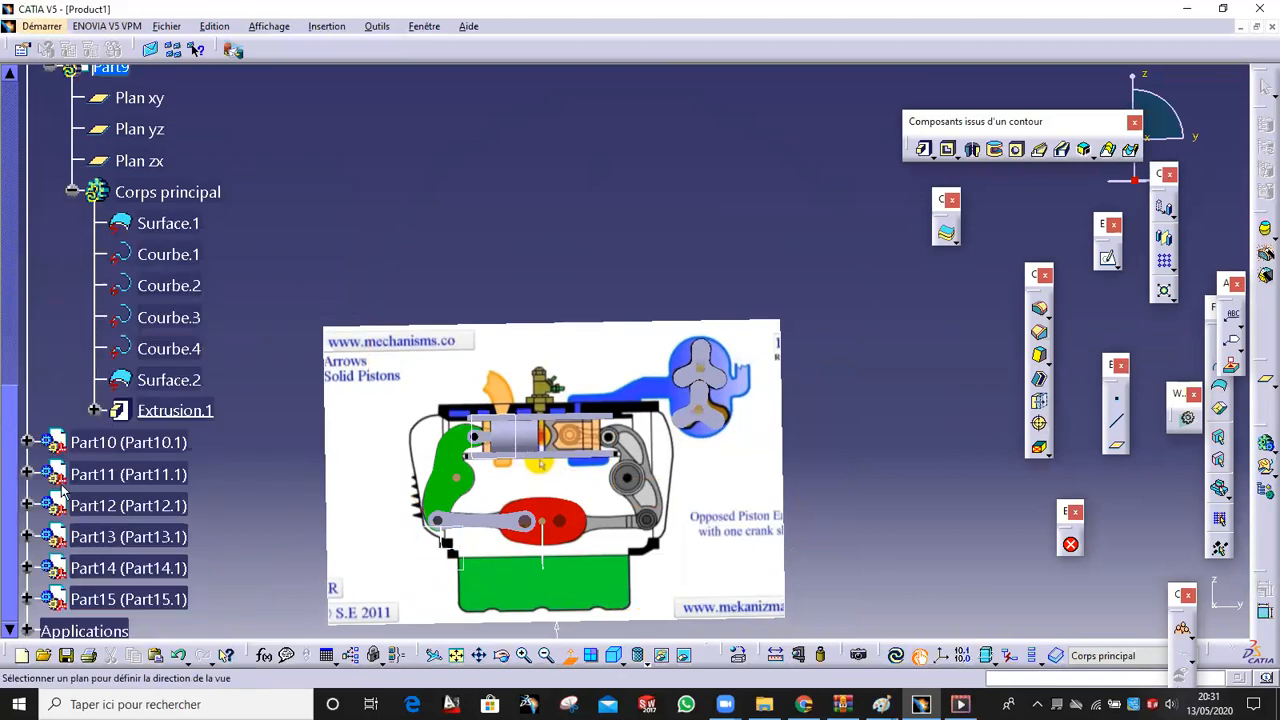
pyautogui.click(28, 443)
pyautogui.click(50, 473)
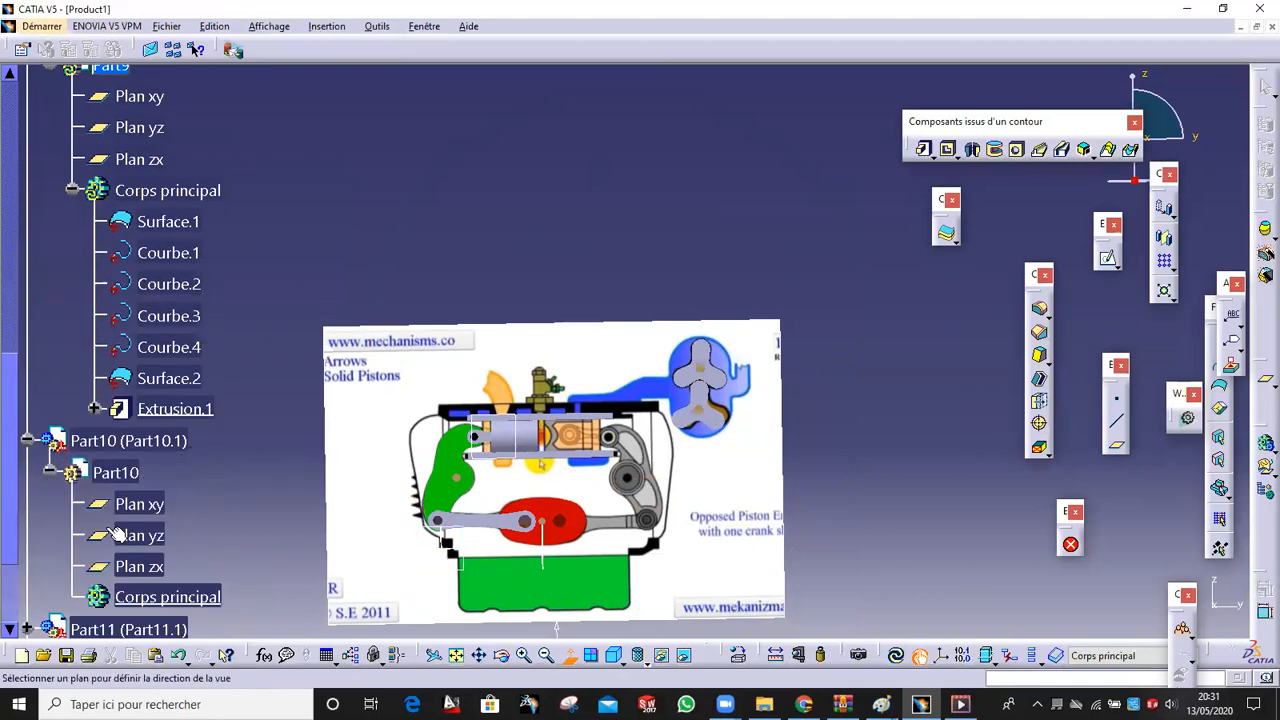
pyautogui.click(190, 597)
pyautogui.doubleClick(190, 597)
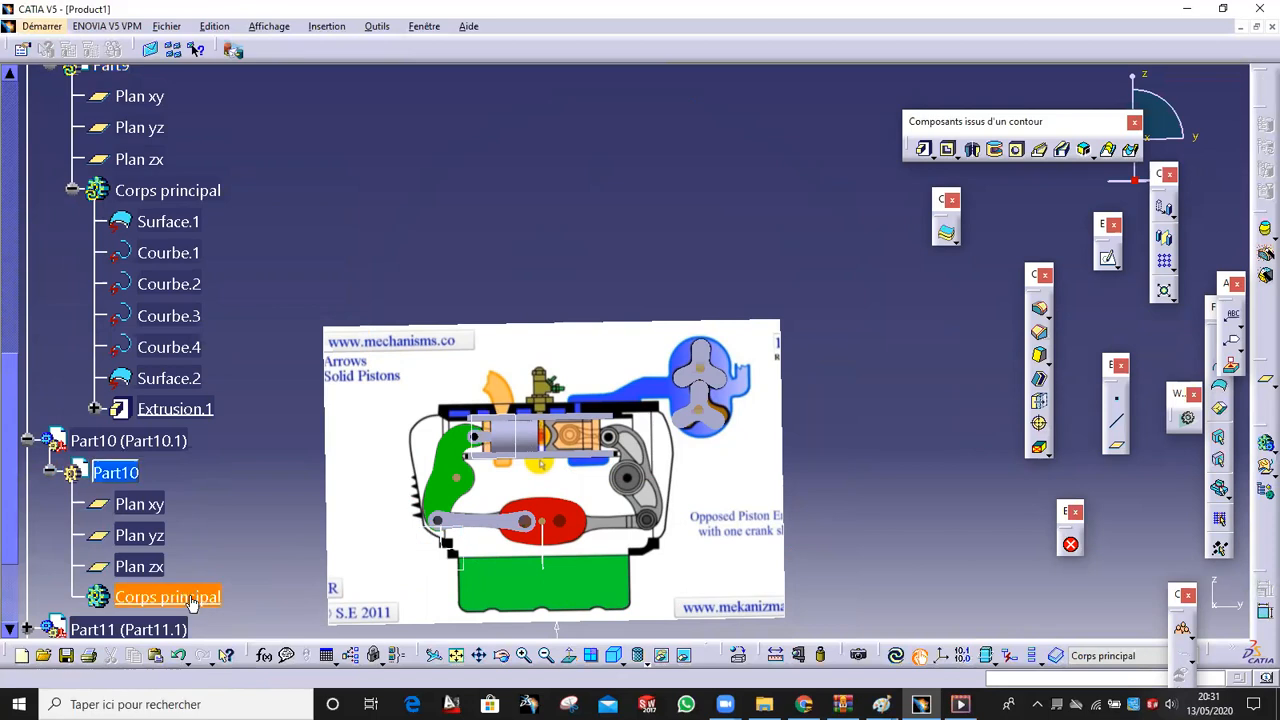
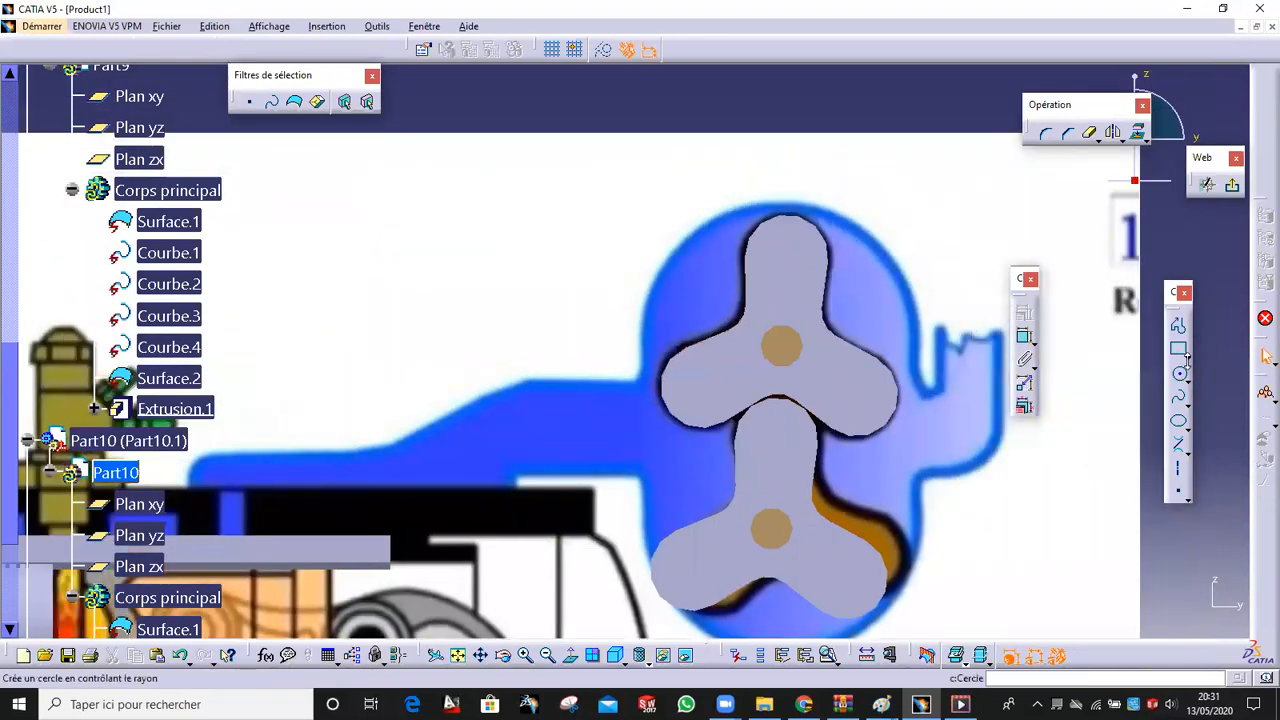
# Sketch a vertical elongated hole around both rotors, following the blue blower housing in the reference image
pyautogui.click(1190, 360)
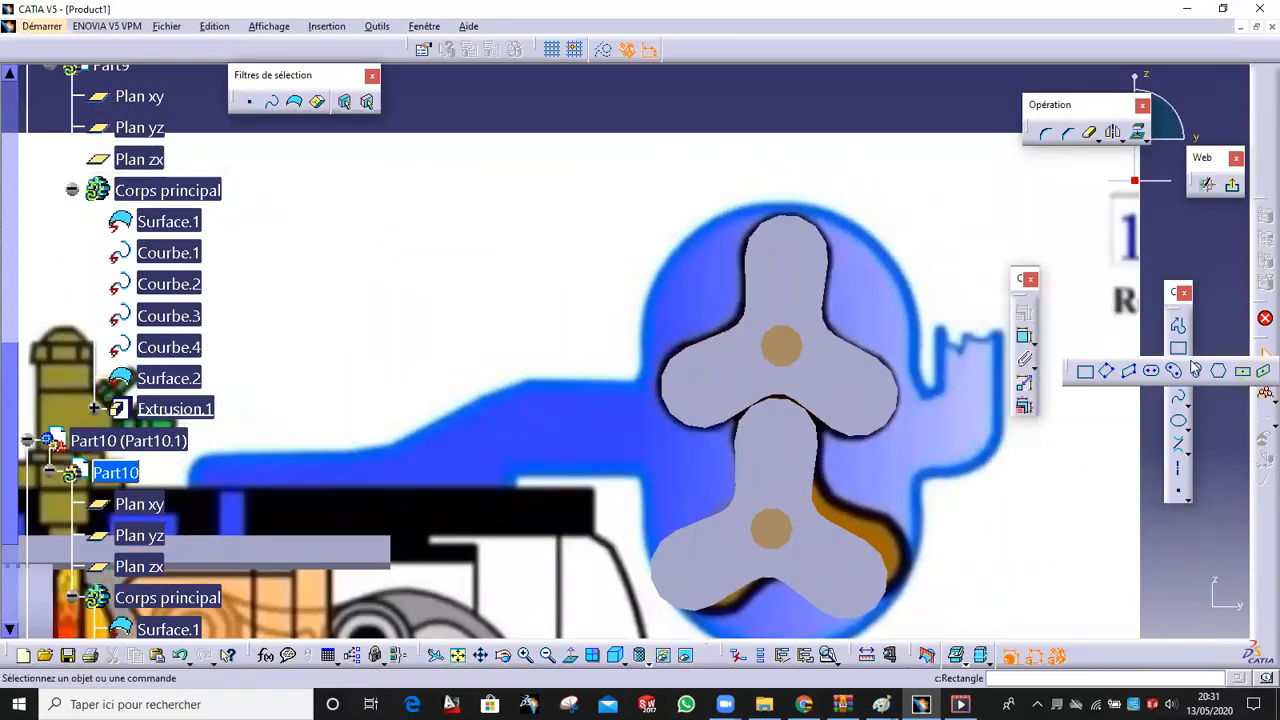
pyautogui.click(1152, 372)
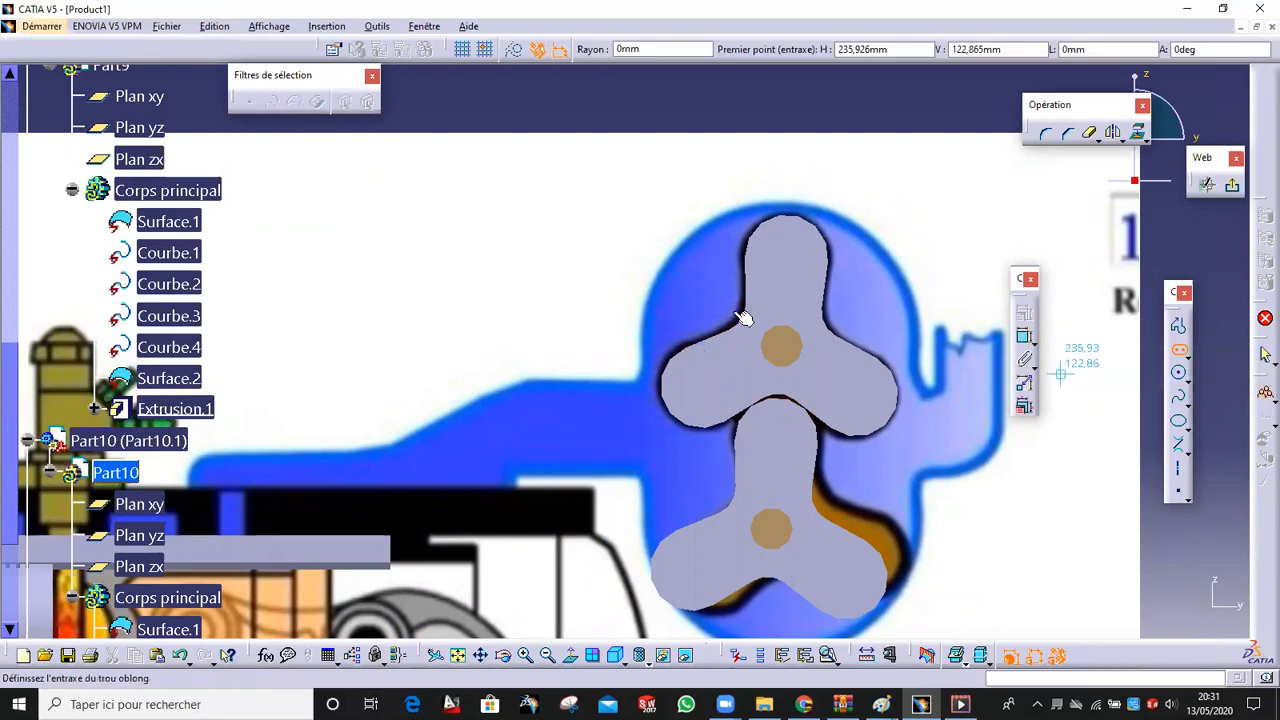
pyautogui.click(786, 298)
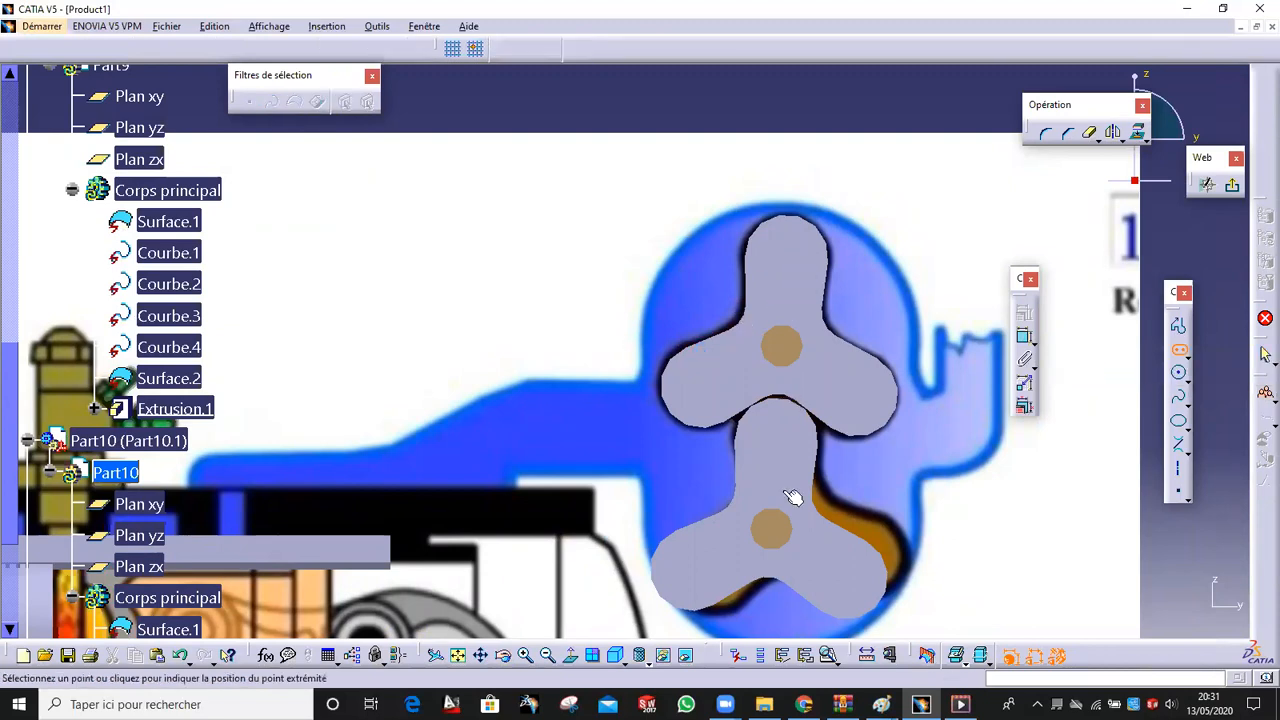
pyautogui.click(776, 578)
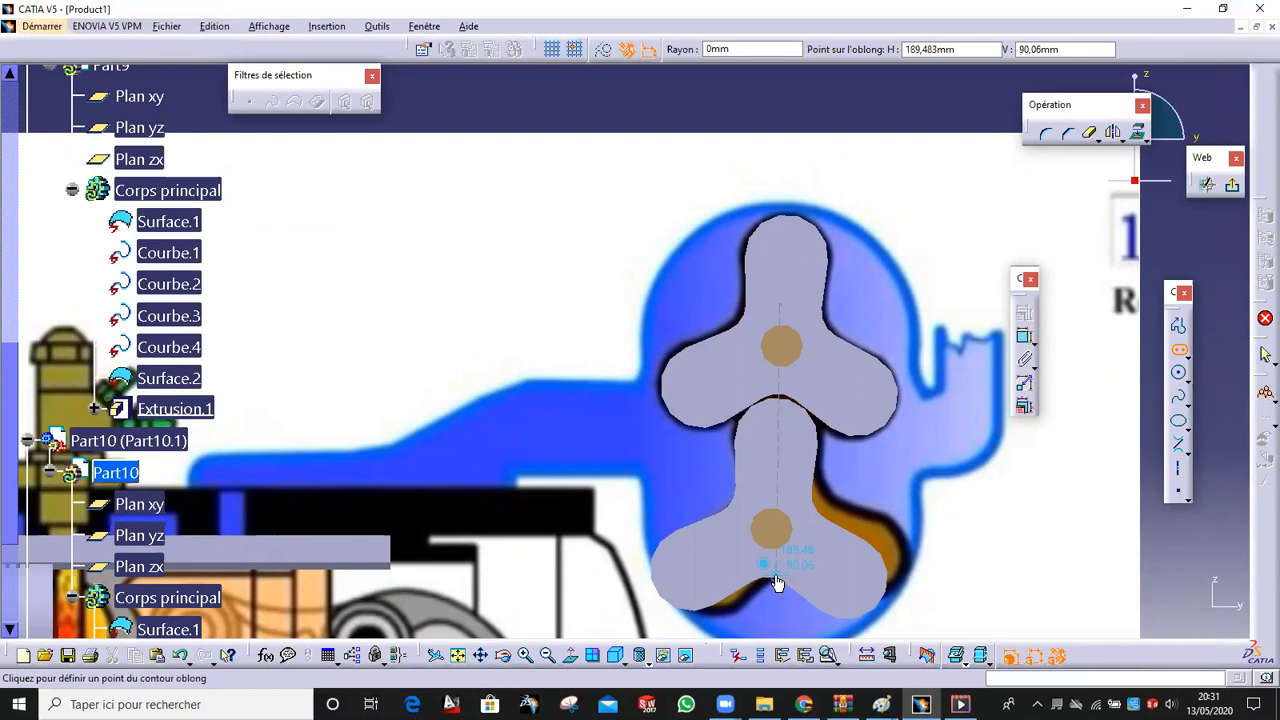
pyautogui.click(863, 624)
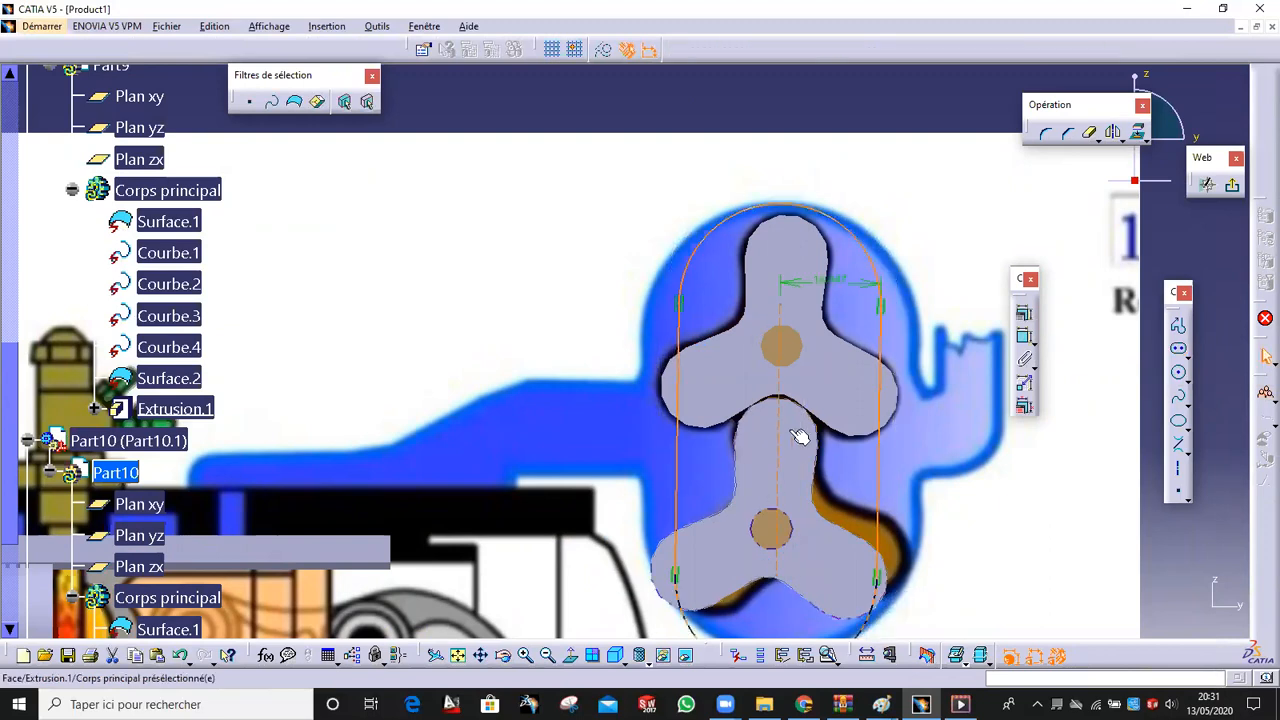
pyautogui.keyDown('ctrl'); pyautogui.moveTo(800, 438); pyautogui.dragTo(811, 466, button='middle'); pyautogui.keyUp('ctrl')
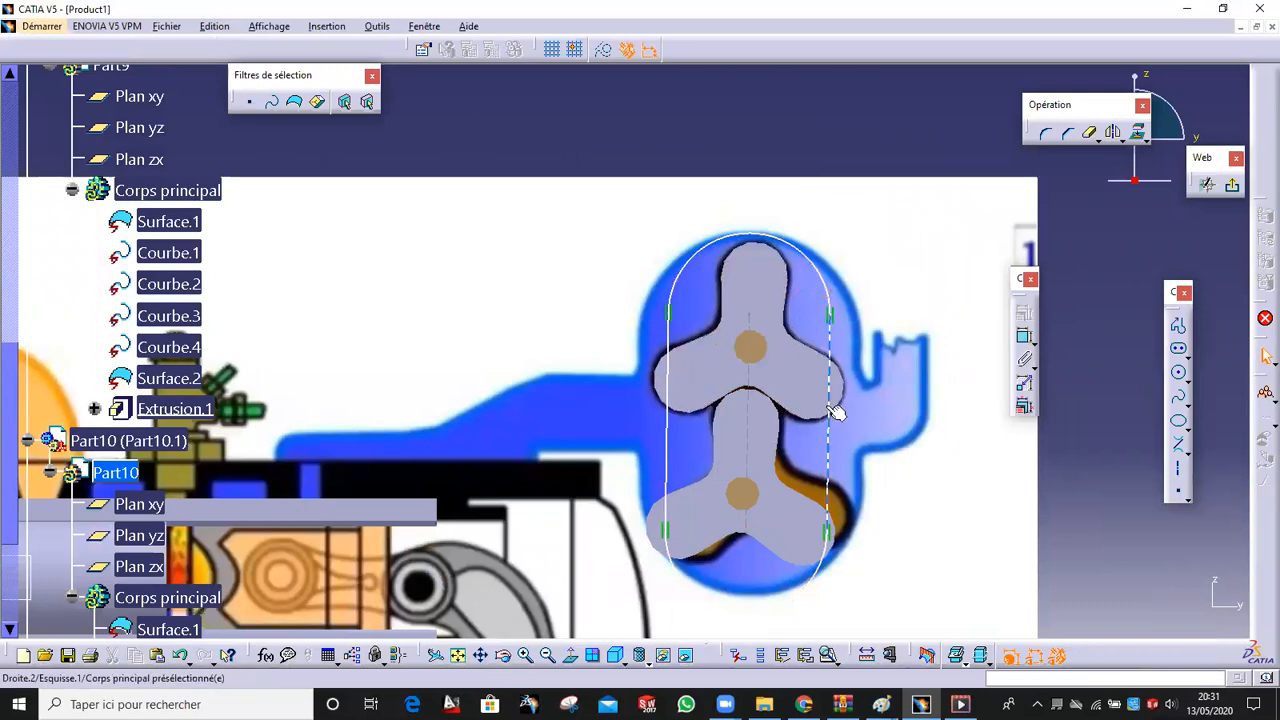
# Widen the elongated outline to the rotors' outer lobes with its two straight sides constrained parallel, and shift it slightly downward
pyautogui.moveTo(837, 406)
pyautogui.mouseDown()
pyautogui.moveTo(848, 417)
pyautogui.moveTo(863, 410)
pyautogui.moveTo(853, 394)
pyautogui.moveTo(874, 400)
pyautogui.moveTo(816, 398)
pyautogui.moveTo(846, 402)
pyautogui.mouseUp()
pyautogui.keyDown('ctrl'); pyautogui.click(660, 406); pyautogui.keyUp('ctrl')
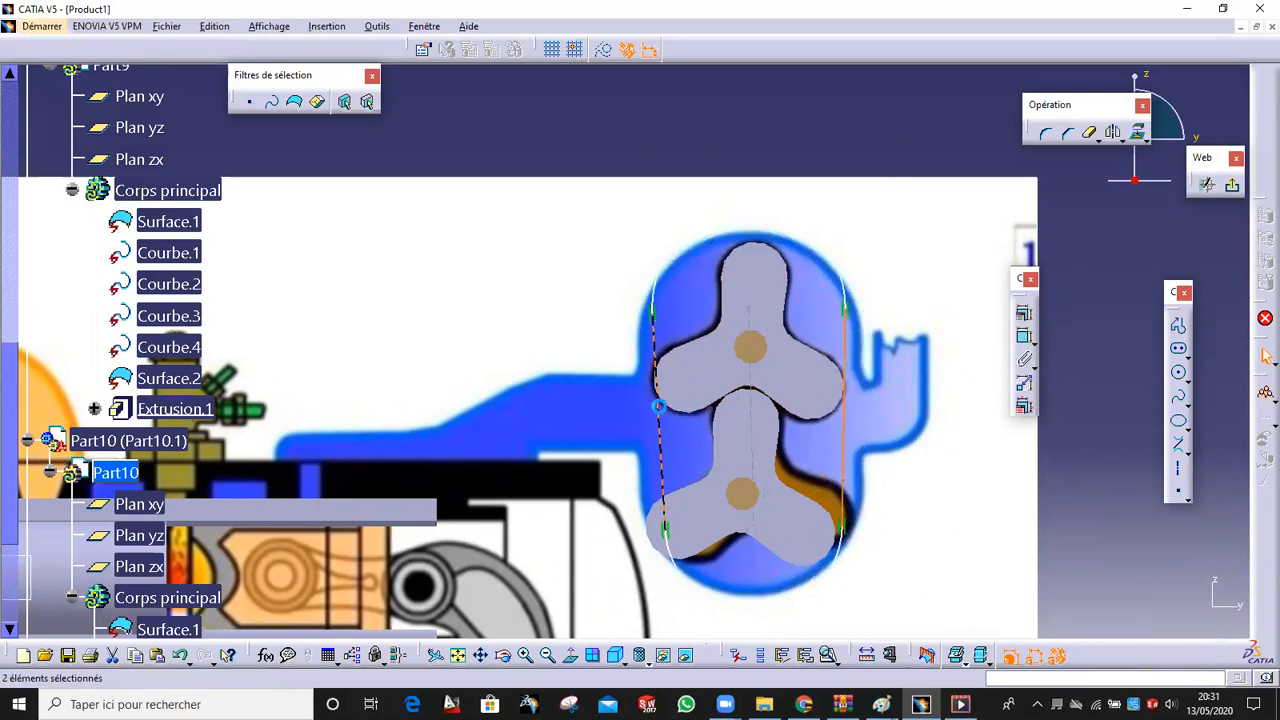
pyautogui.click(1024, 313)
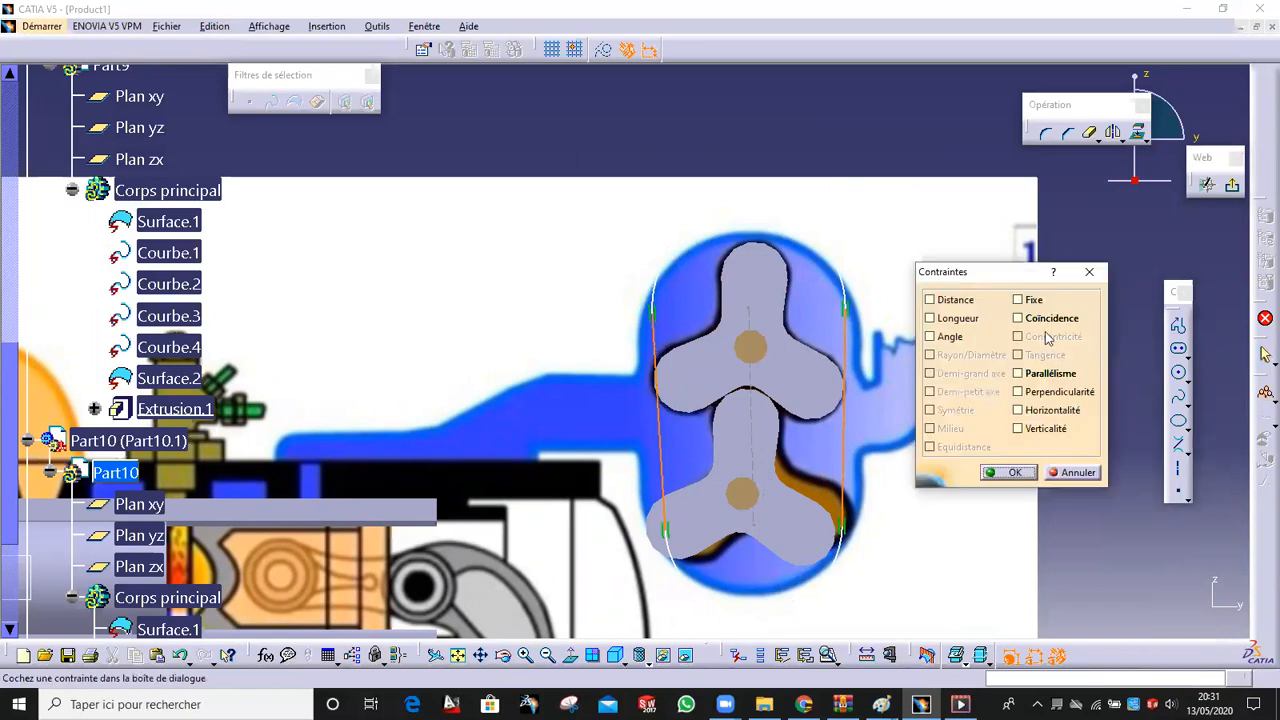
pyautogui.click(1050, 374)
pyautogui.click(1010, 472)
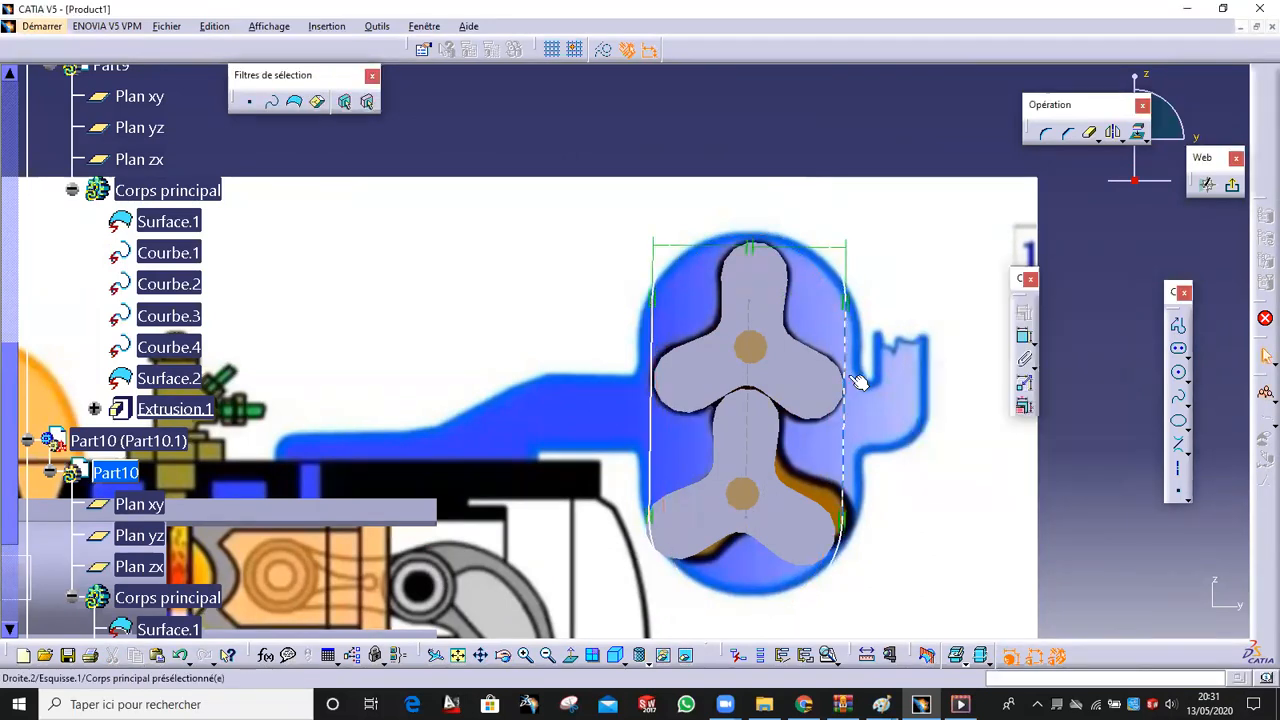
pyautogui.moveTo(846, 312); pyautogui.dragTo(846, 342)
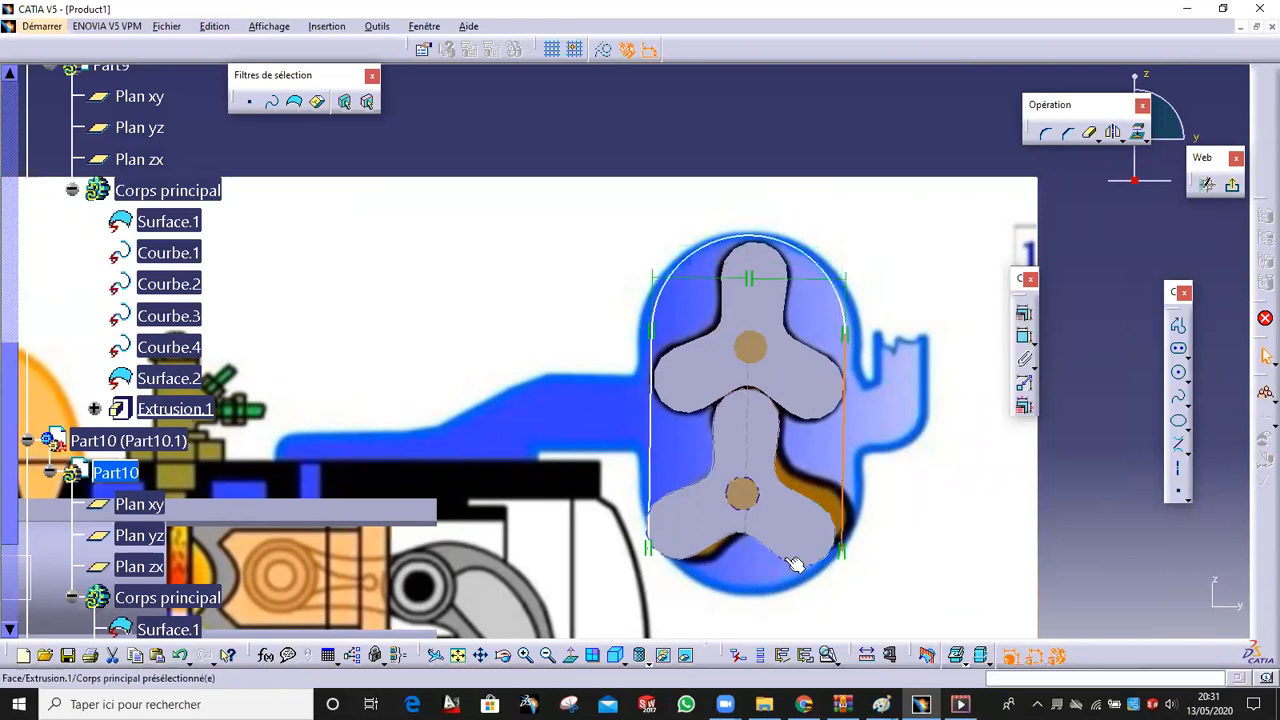
# Change Part10's graphic colour to the lighter blue
pyautogui.rightClick(142, 440)
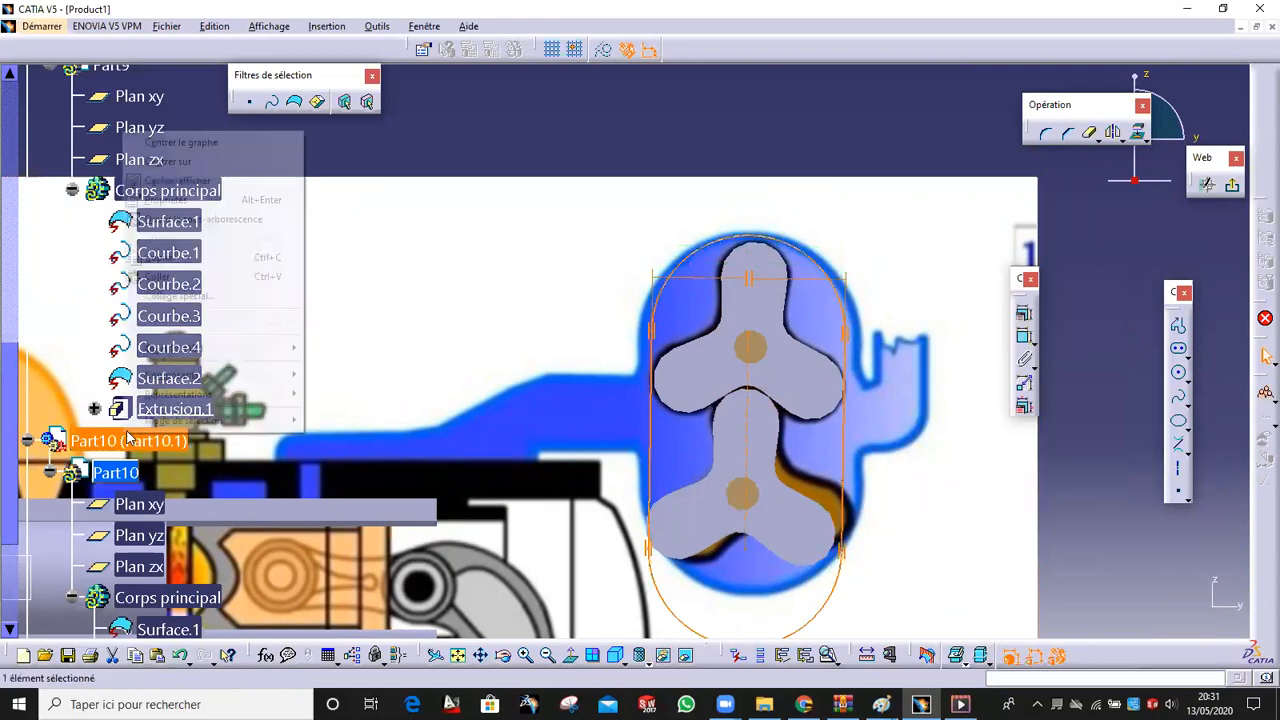
pyautogui.click(200, 200)
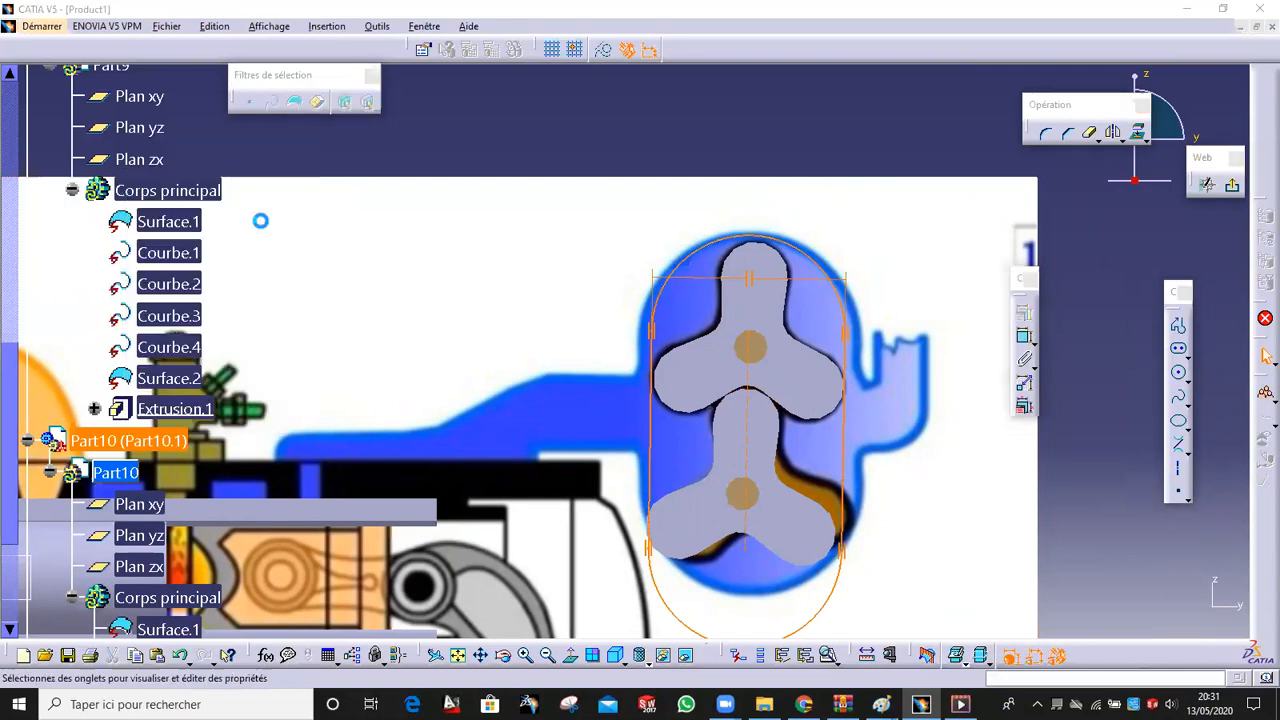
pyautogui.click(58, 238)
pyautogui.click(125, 282)
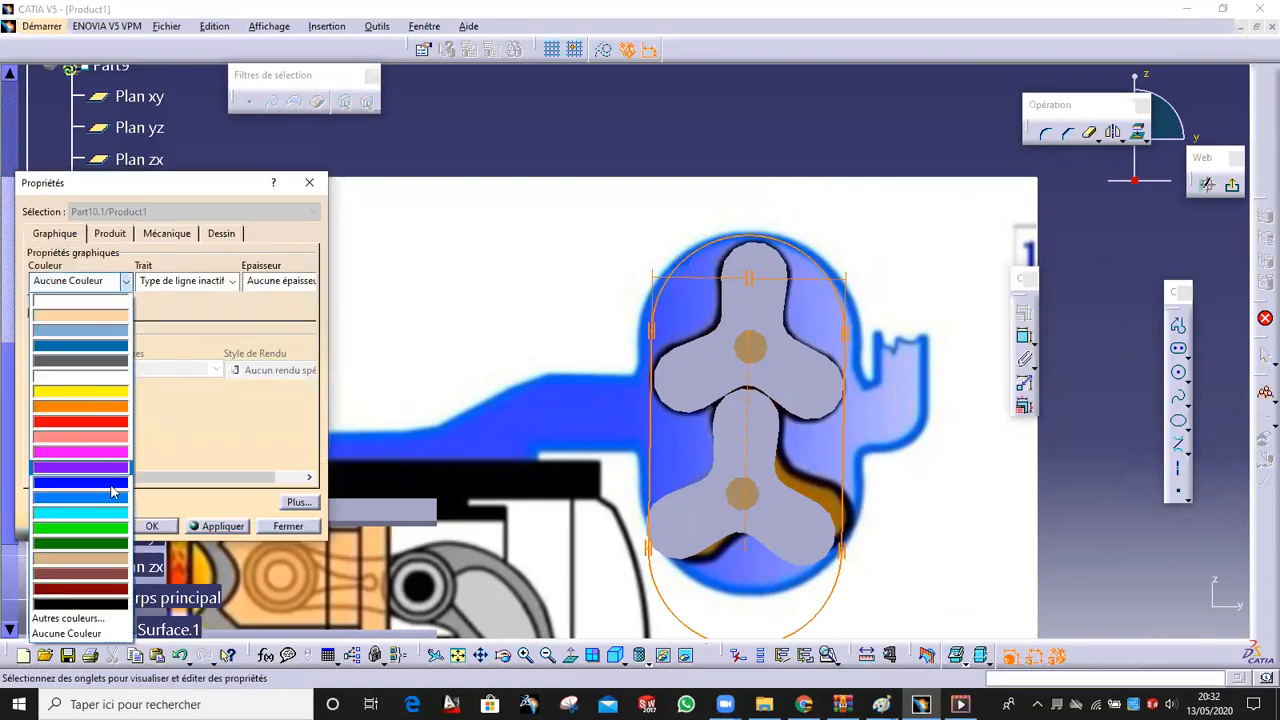
pyautogui.click(114, 497)
pyautogui.click(146, 526)
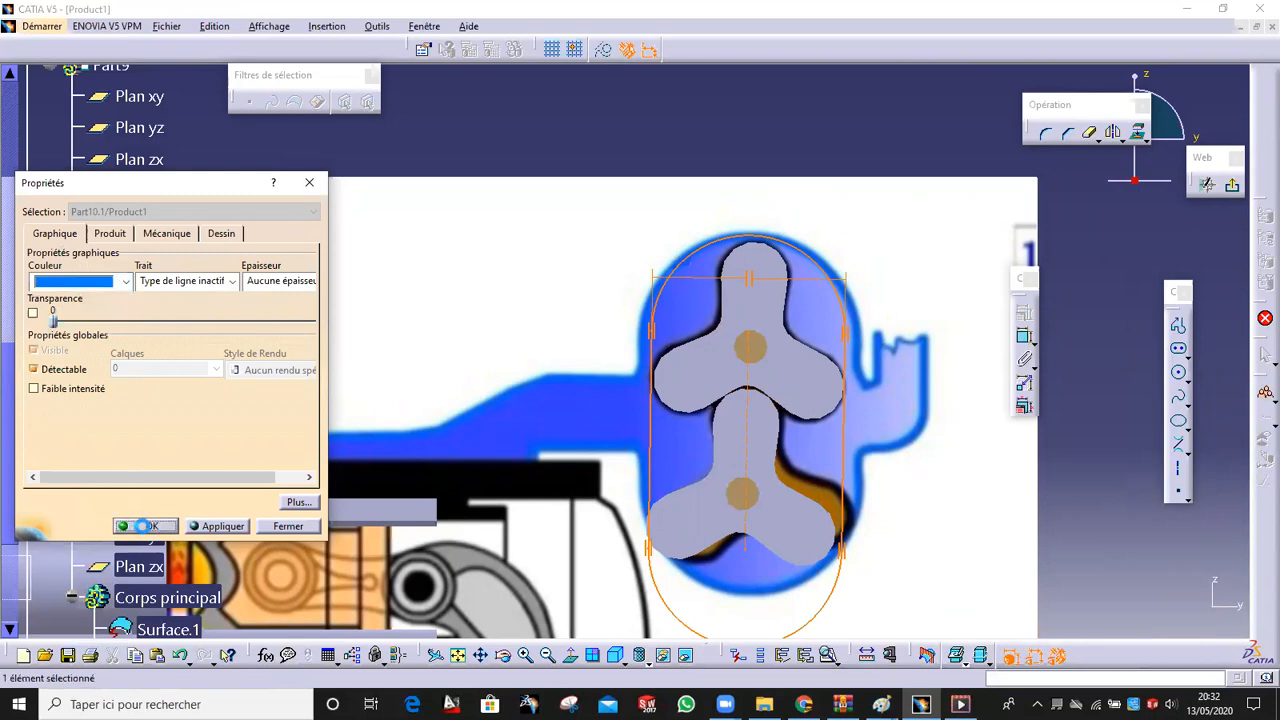
# Pull the elongated outline's bottom arc up to the housing's lower edge and nudge both straight sides
pyautogui.click(568, 140)
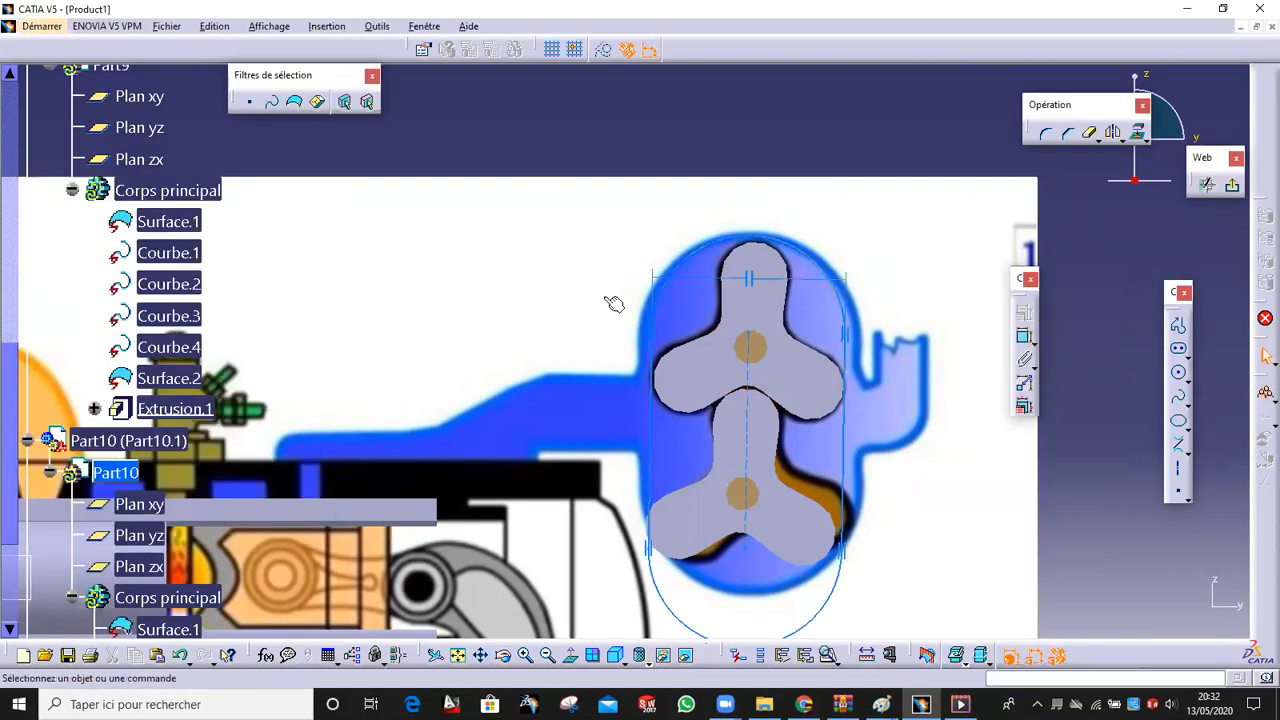
pyautogui.moveTo(688, 625)
pyautogui.mouseDown()
pyautogui.moveTo(691, 573)
pyautogui.moveTo(678, 569)
pyautogui.mouseUp()
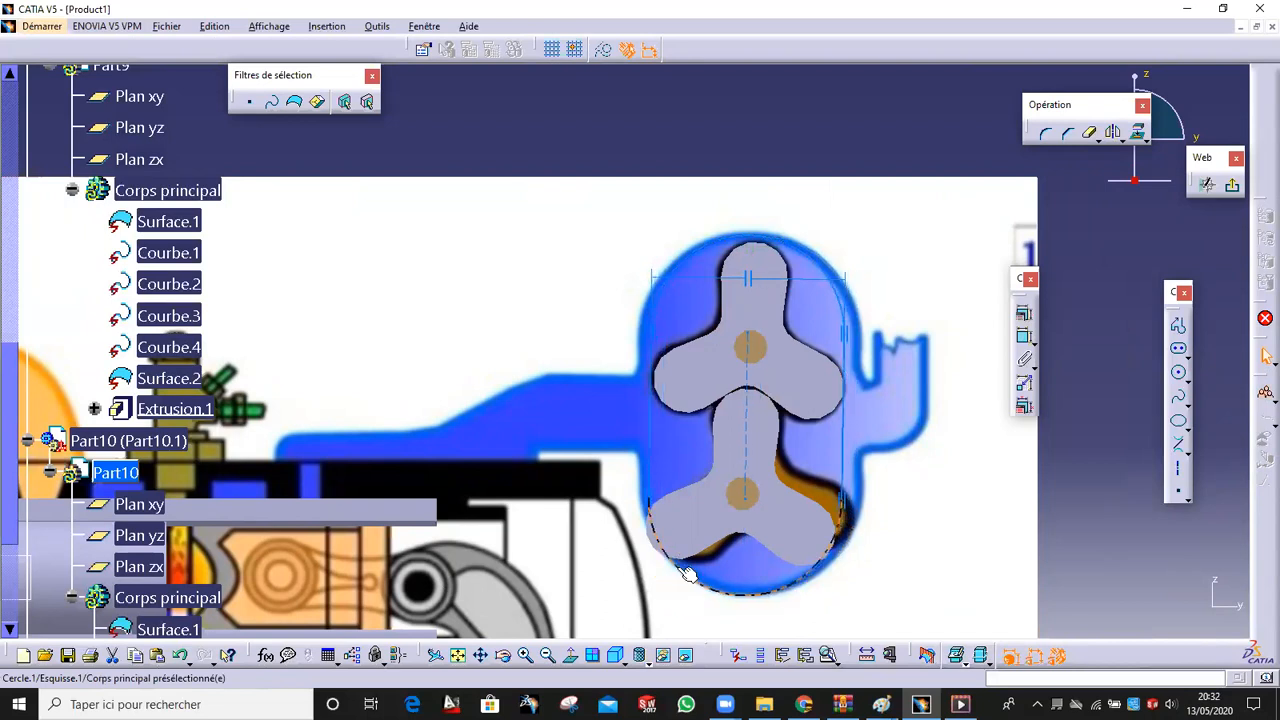
pyautogui.moveTo(648, 451); pyautogui.dragTo(642, 451)
pyautogui.moveTo(834, 441); pyautogui.dragTo(841, 433)
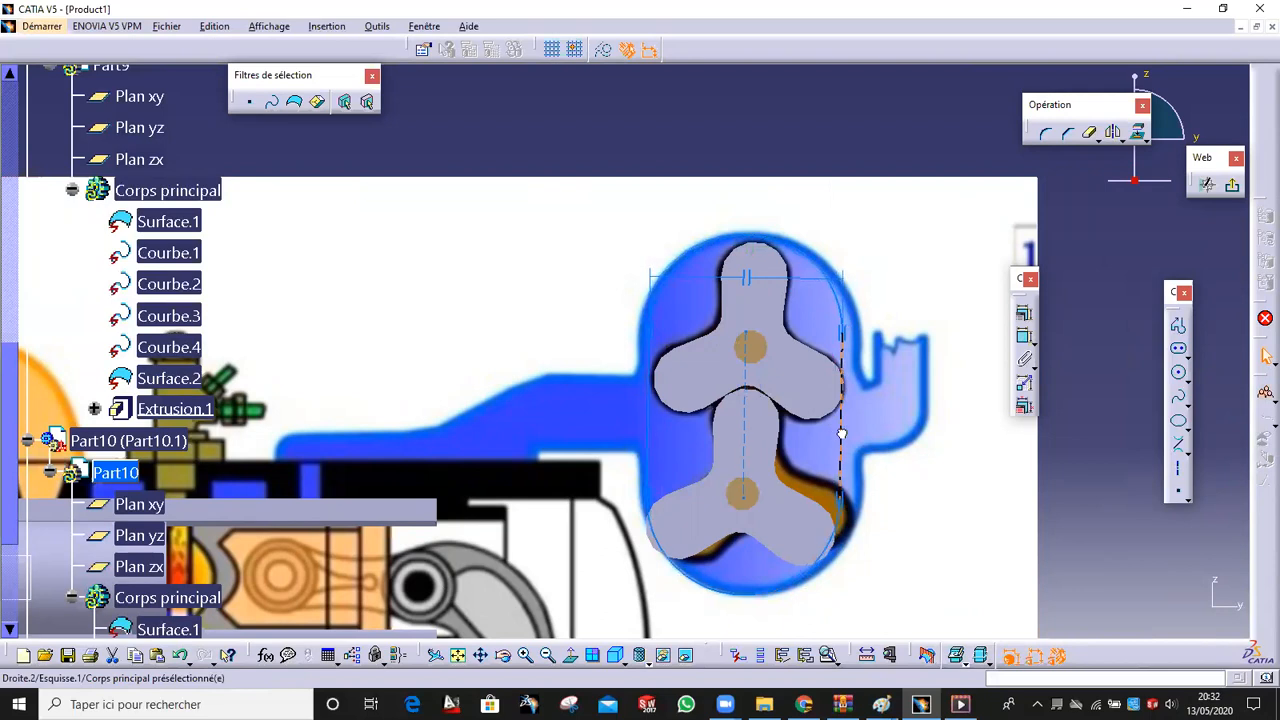
# Dimension the distance from the outline's vertical centre axis to its right straight side and set it to 22.668 mm
pyautogui.moveTo(836, 434)
pyautogui.mouseDown(button='middle')
pyautogui.moveTo(791, 326)
pyautogui.moveTo(831, 398)
pyautogui.mouseUp(button='middle')
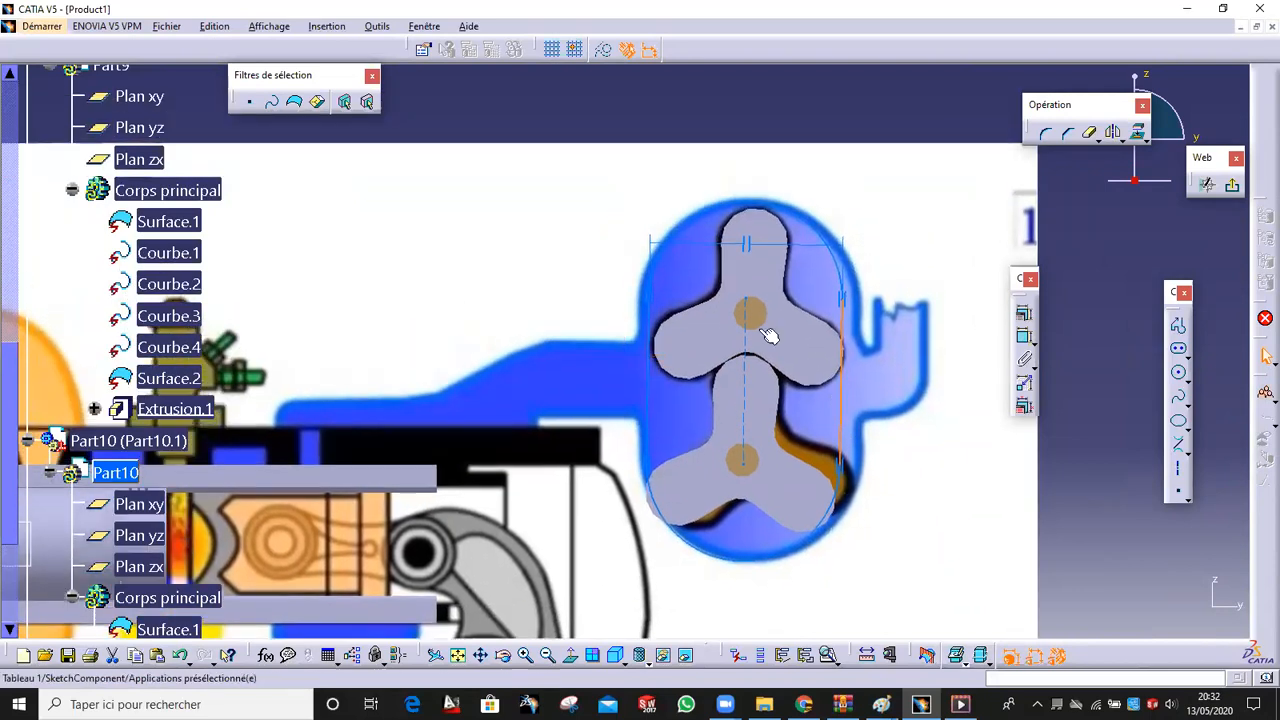
pyautogui.click(1023, 339)
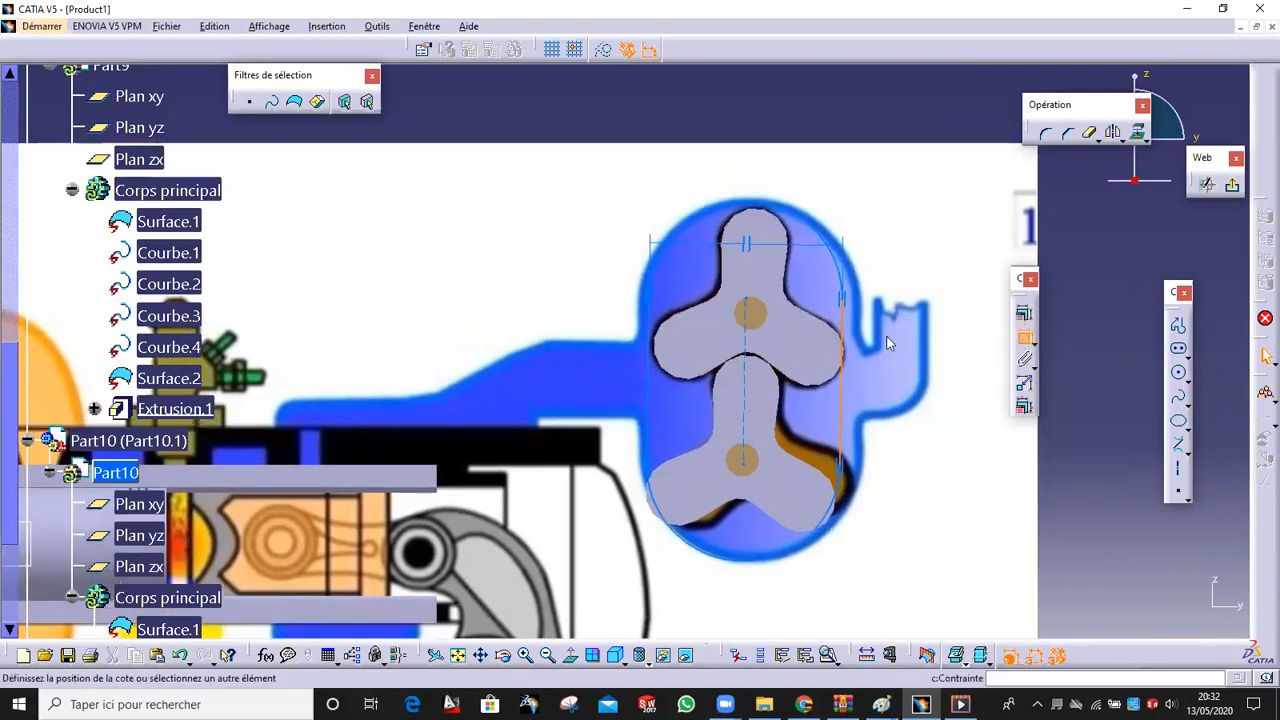
pyautogui.click(749, 369)
pyautogui.click(747, 114)
pyautogui.doubleClick(745, 120)
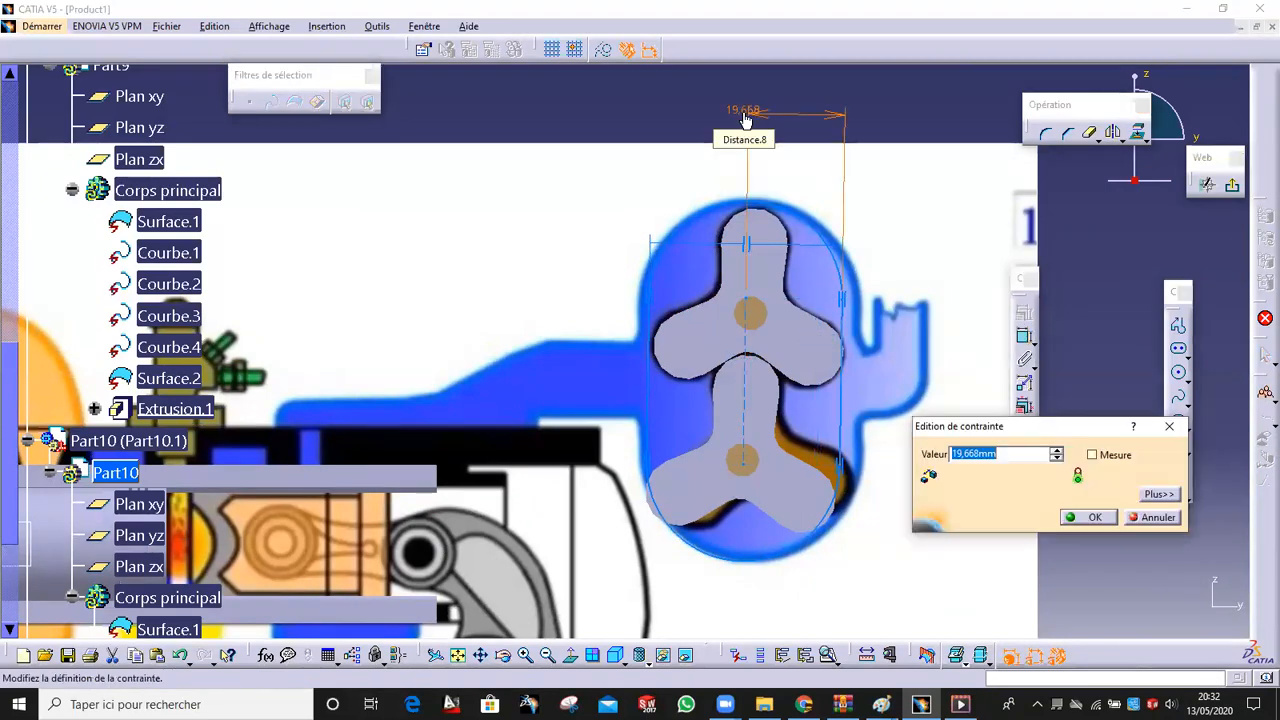
pyautogui.click(1057, 451)
pyautogui.click(1057, 451)
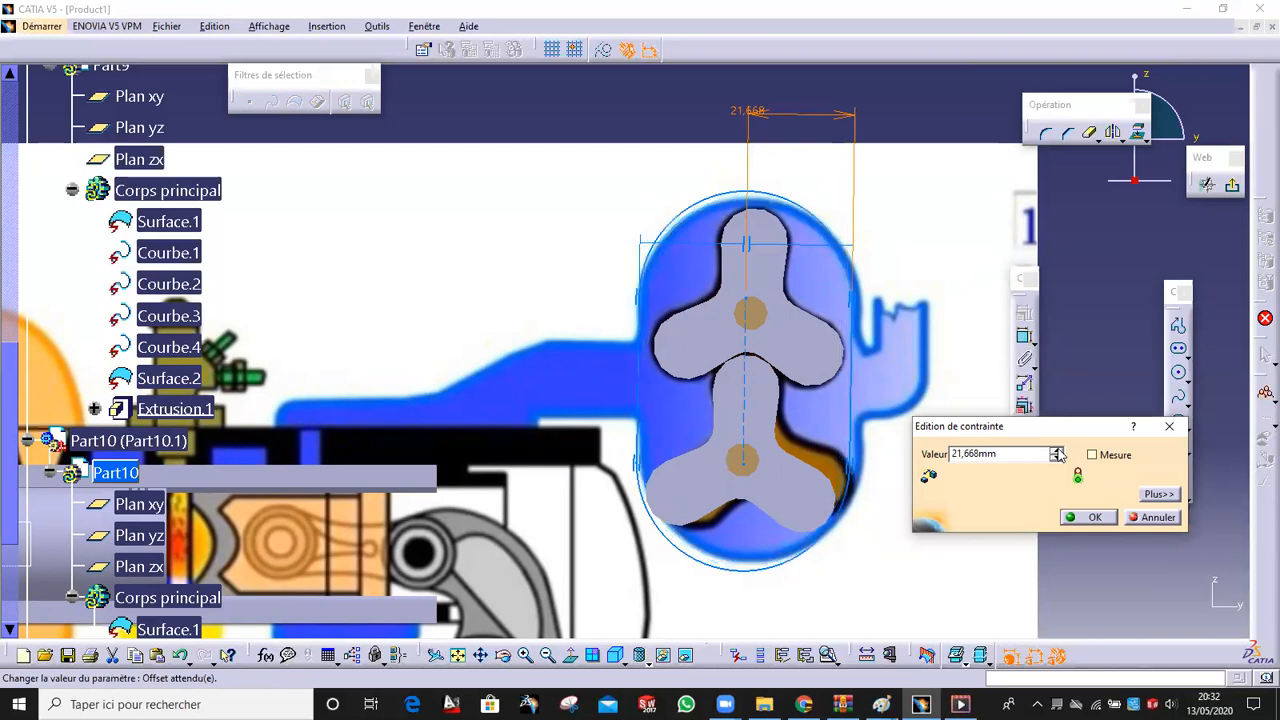
pyautogui.click(1057, 451)
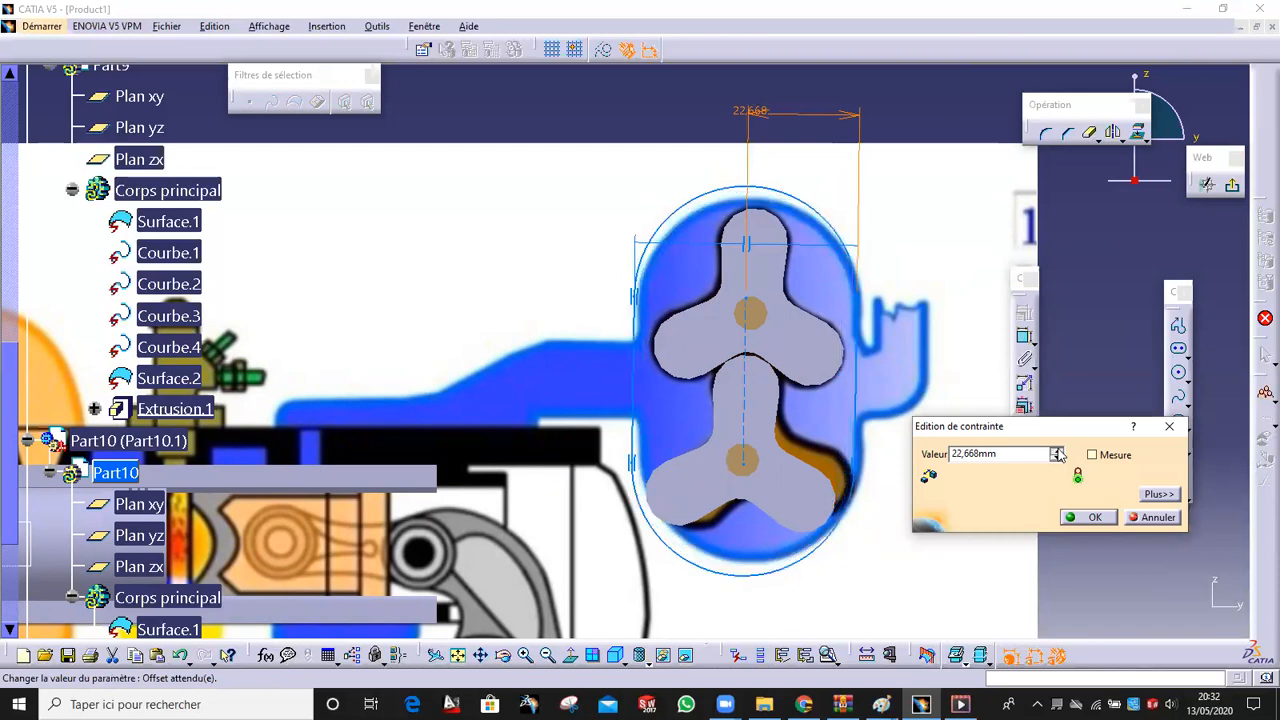
pyautogui.click(1088, 517)
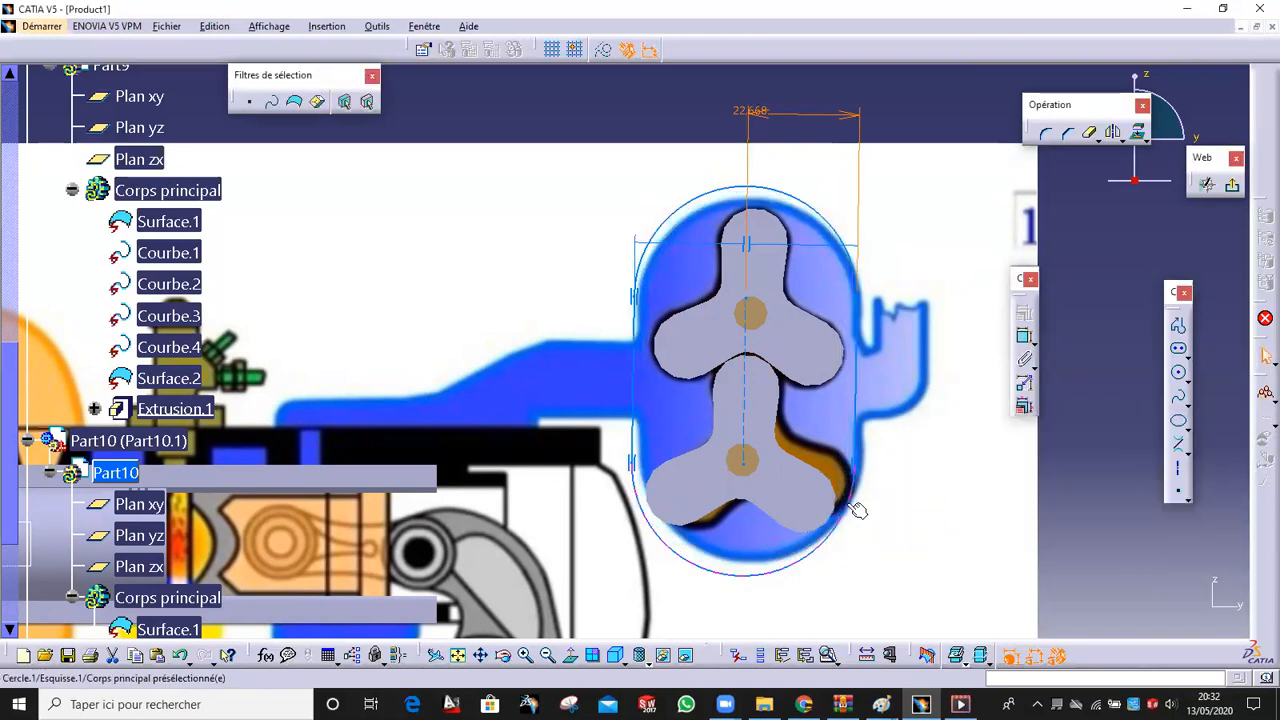
# Constrain the outline's centre axis vertical and reposition its ends so both end arcs follow the blue housing
pyautogui.click(856, 512)
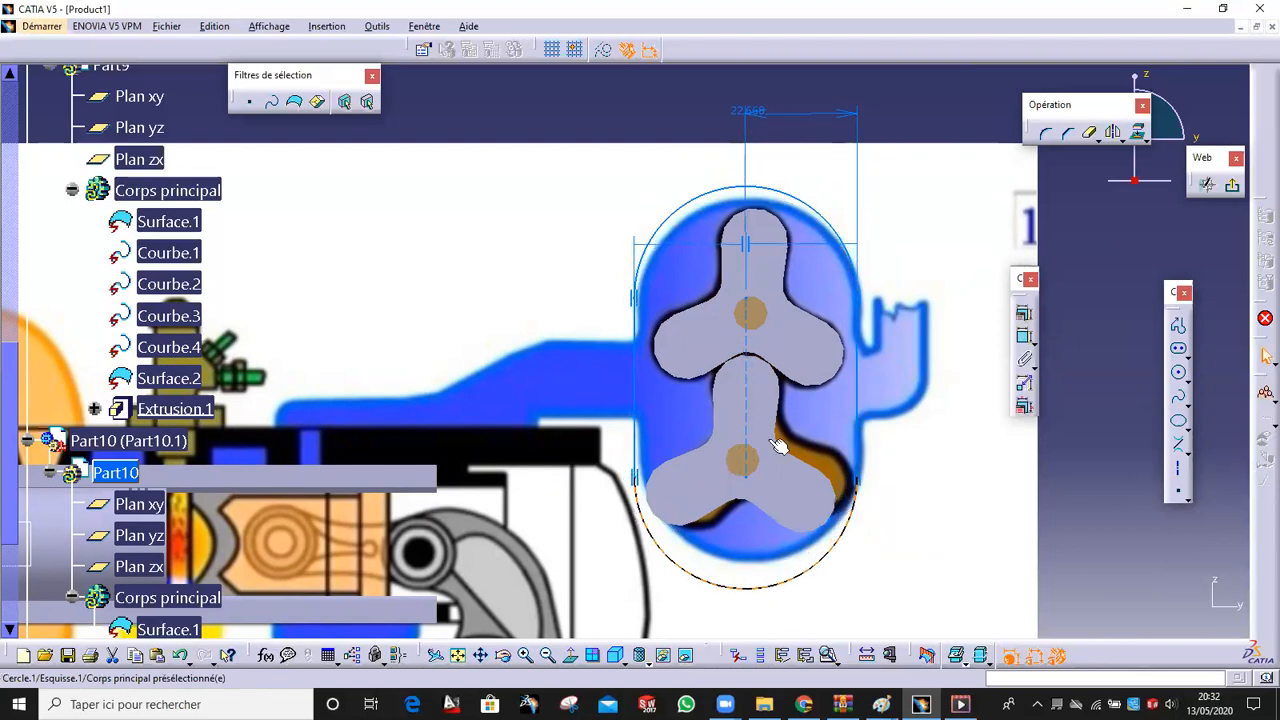
pyautogui.moveTo(748, 366)
pyautogui.mouseDown()
pyautogui.moveTo(769, 374)
pyautogui.moveTo(751, 408)
pyautogui.mouseUp()
pyautogui.click(1024, 314)
pyautogui.click(1050, 436)
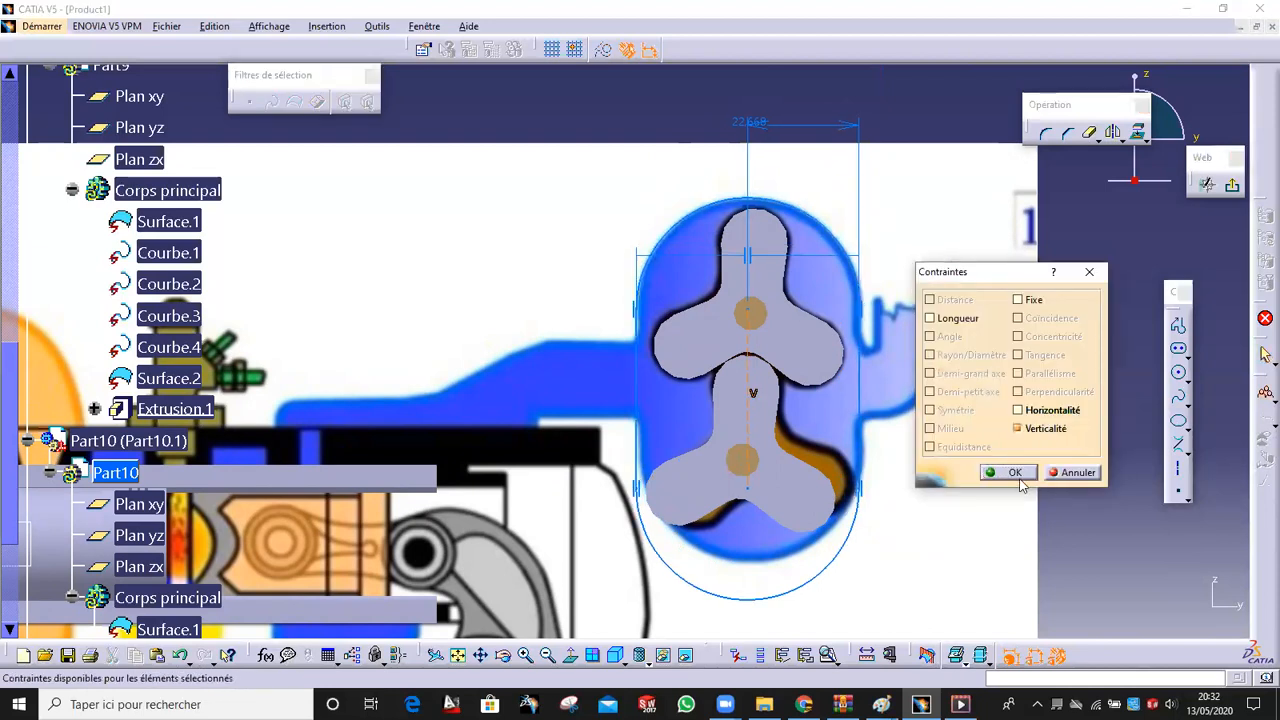
pyautogui.click(1003, 471)
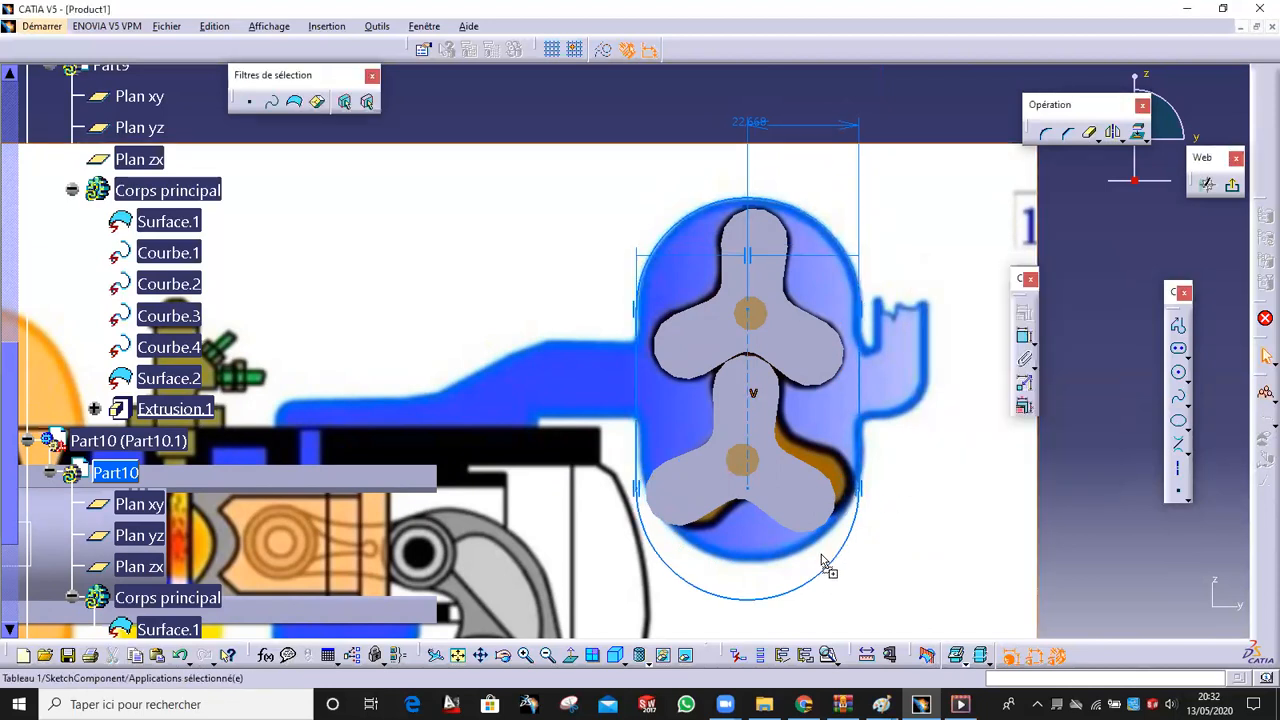
pyautogui.moveTo(748, 489); pyautogui.dragTo(750, 455)
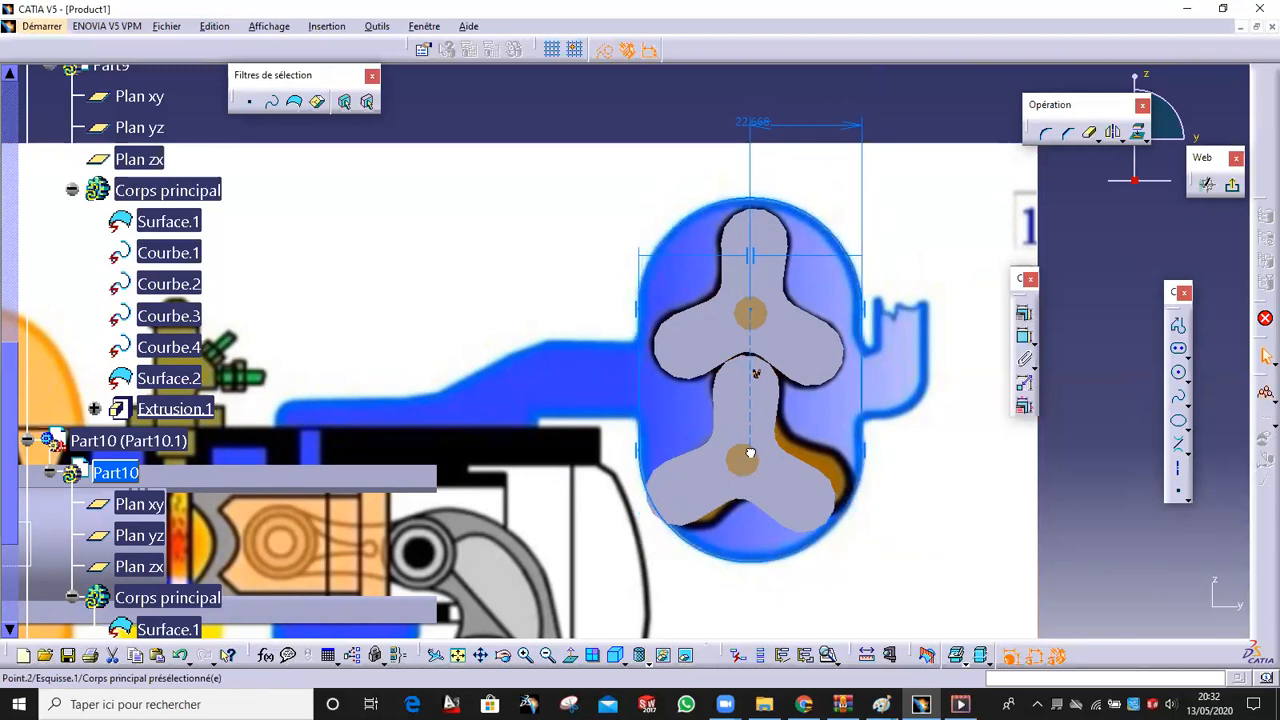
# Apply a Fix constraint to the right straight side of the housing outline
pyautogui.click(870, 340)
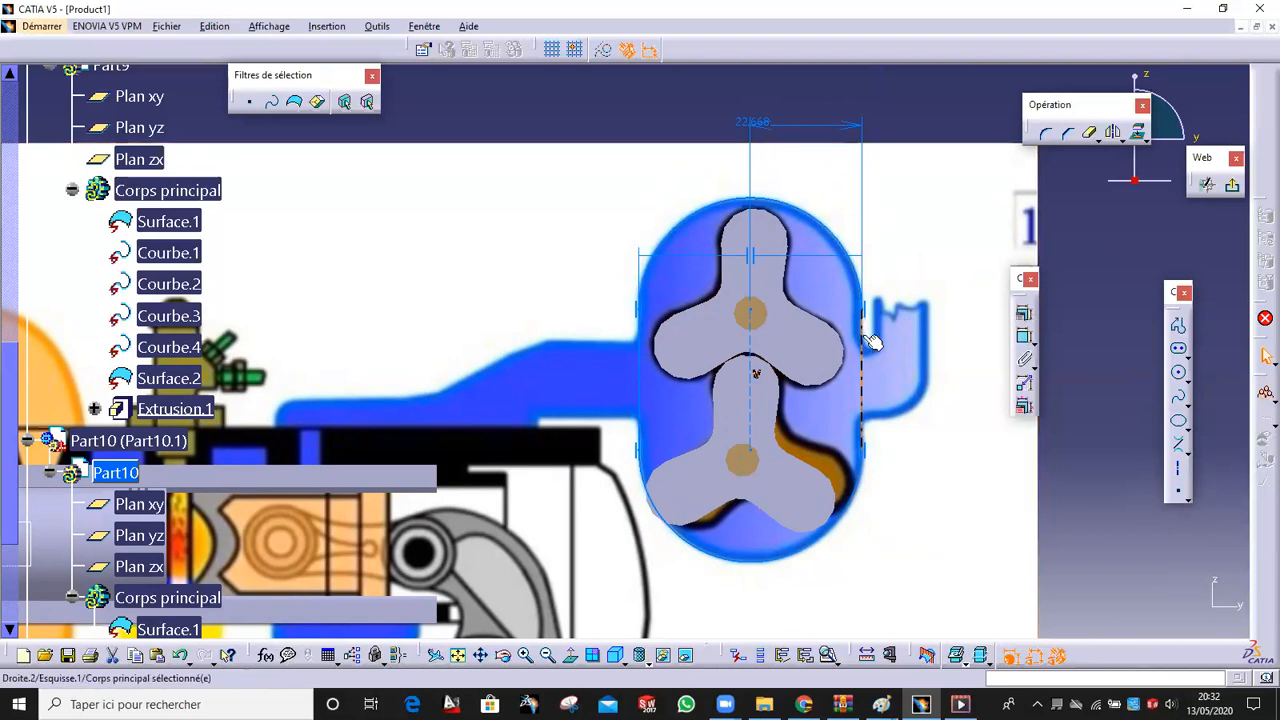
pyautogui.click(1027, 300)
pyautogui.click(1013, 474)
# Sketch a profile from the housing's right side: a small three-point arc, a vertical line up and a horizontal line across the outlet's top
pyautogui.keyDown('ctrl'); pyautogui.moveTo(971, 486); pyautogui.dragTo(818, 395, button='middle'); pyautogui.keyUp('ctrl')
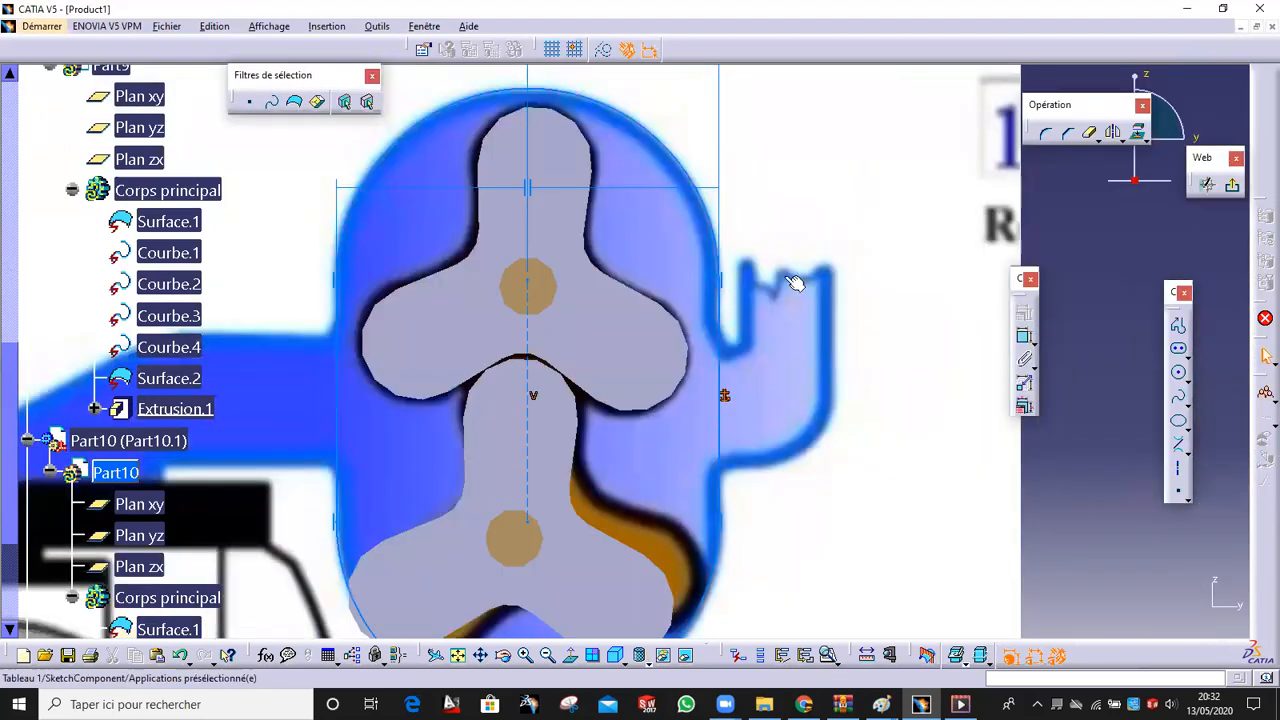
pyautogui.click(1178, 326)
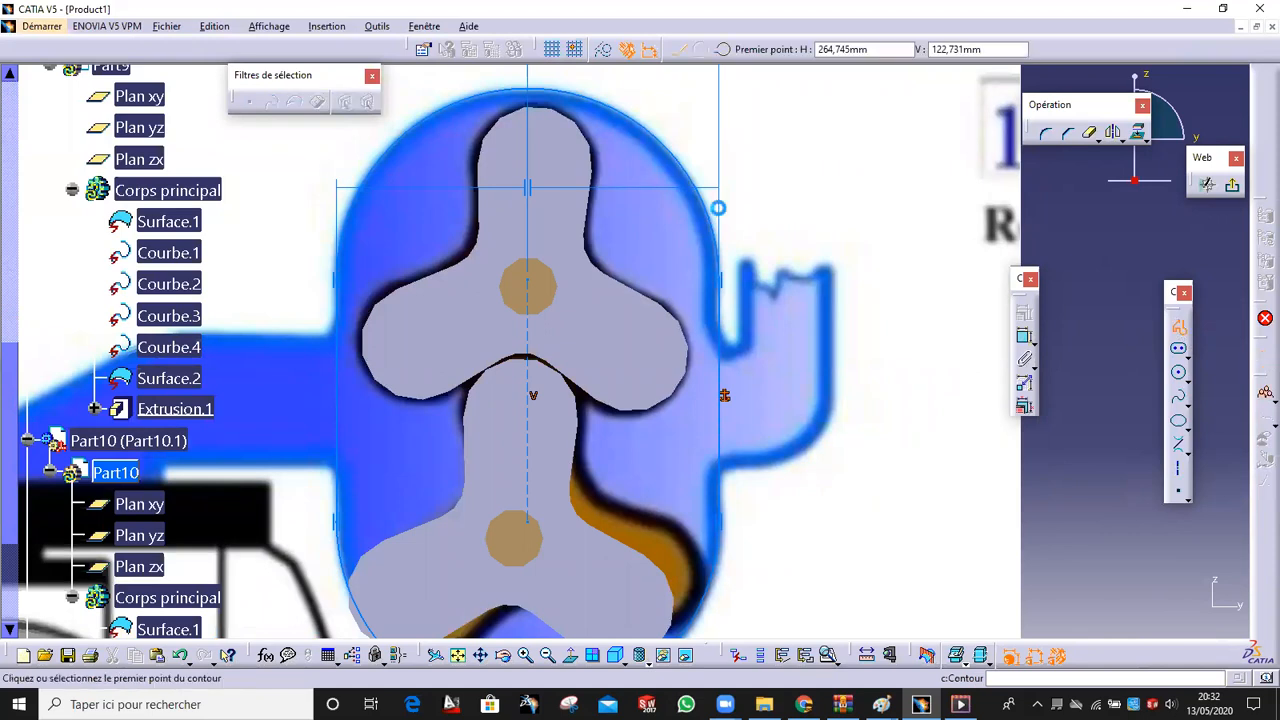
pyautogui.click(723, 345)
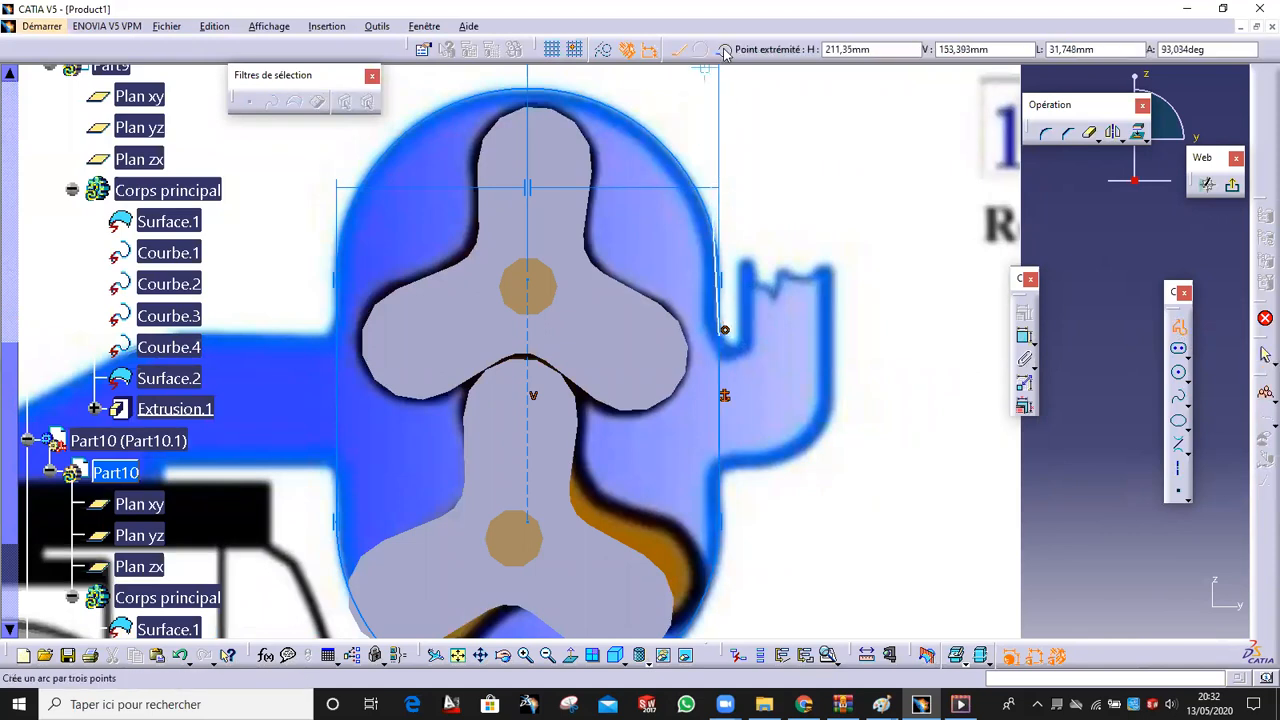
pyautogui.click(745, 340)
pyautogui.click(758, 338)
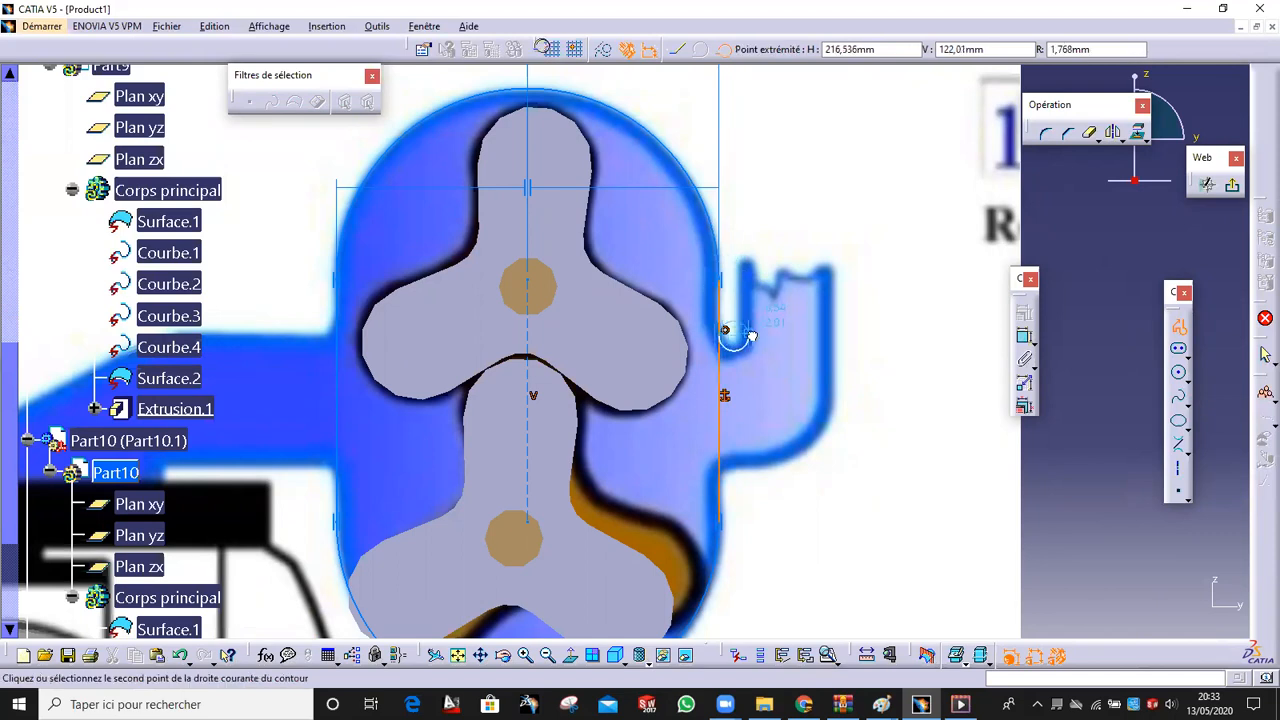
pyautogui.click(754, 270)
pyautogui.click(830, 268)
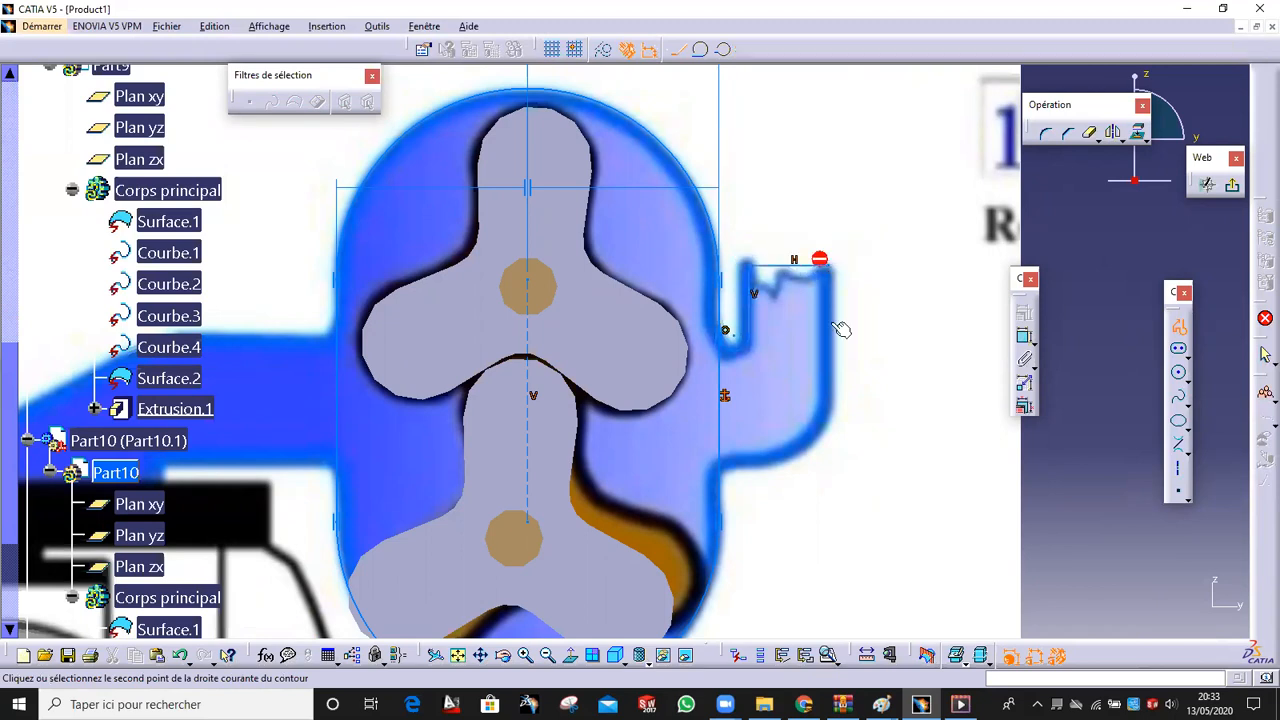
# Continue the profile down the outlet's outer edge and finish it with a three-point arc ending on the housing's right side
pyautogui.click(827, 412)
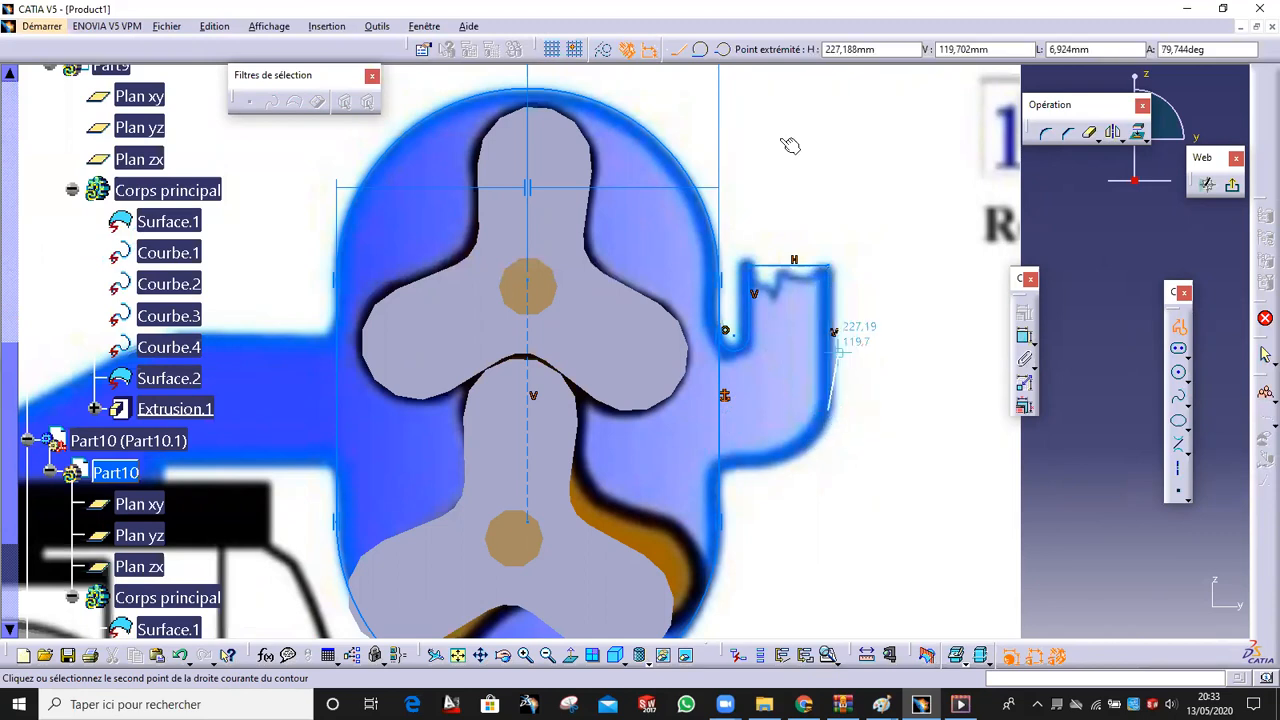
pyautogui.click(722, 49)
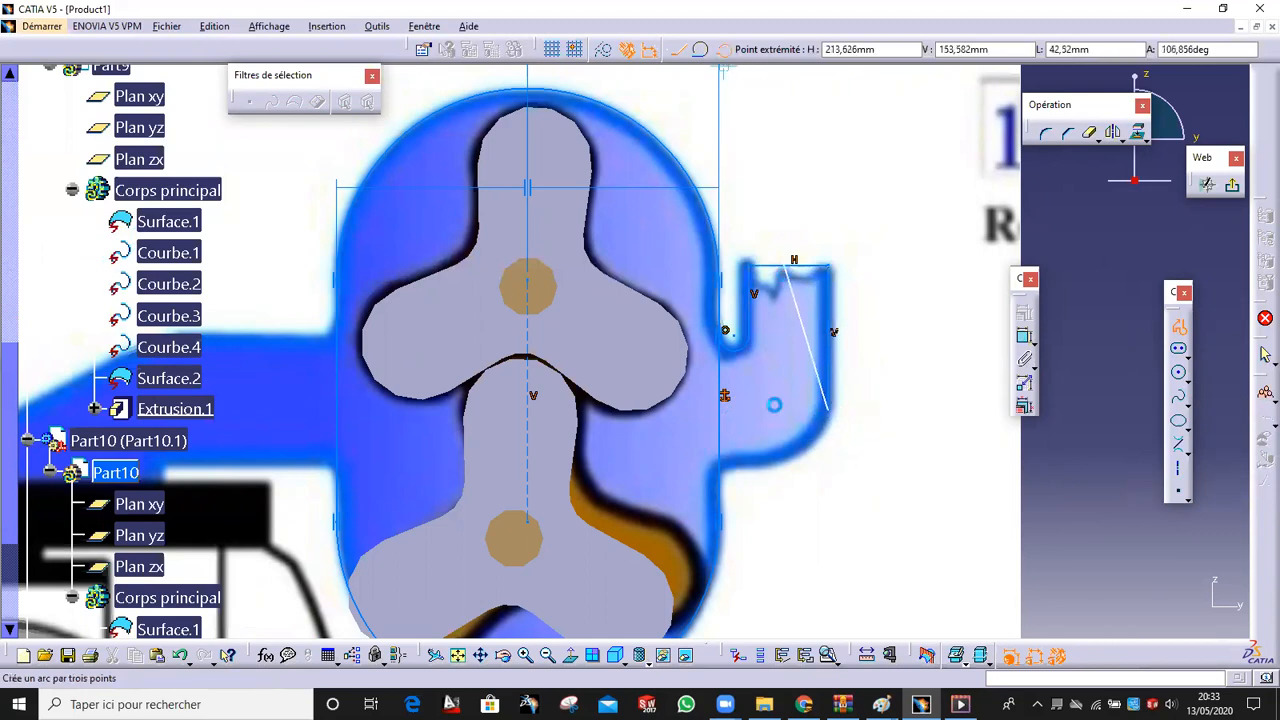
pyautogui.click(766, 466)
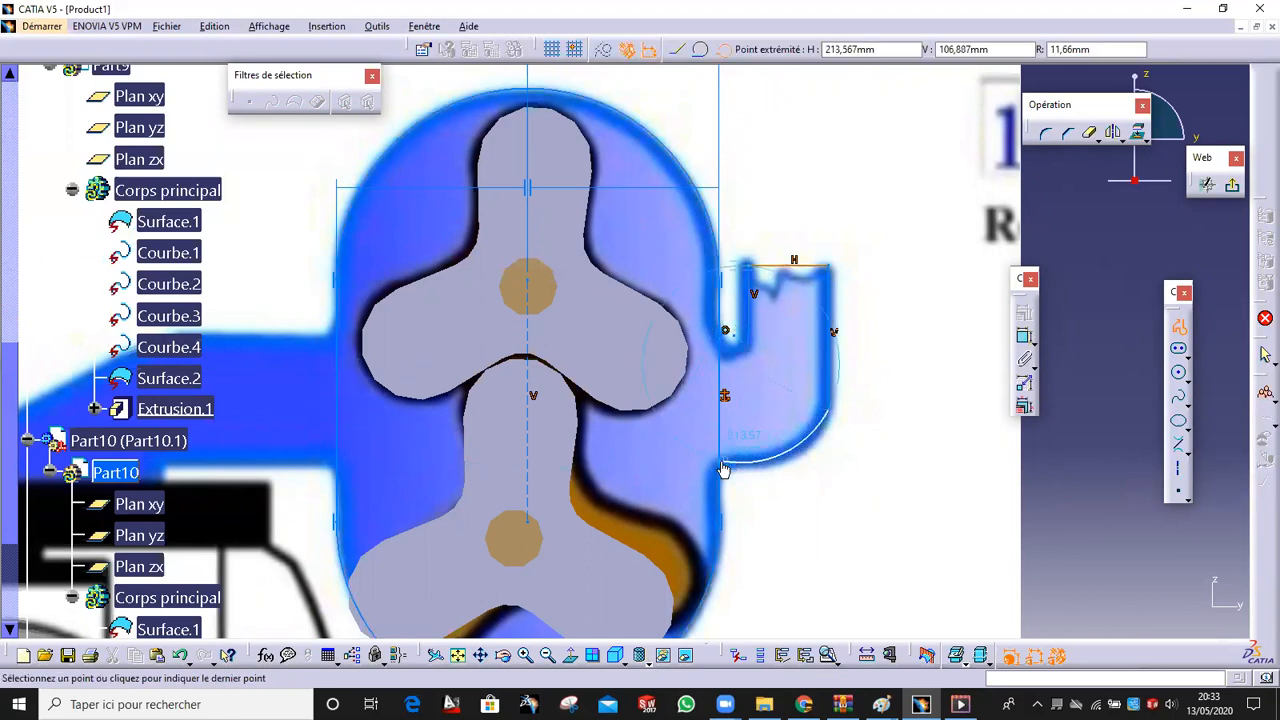
pyautogui.click(722, 460)
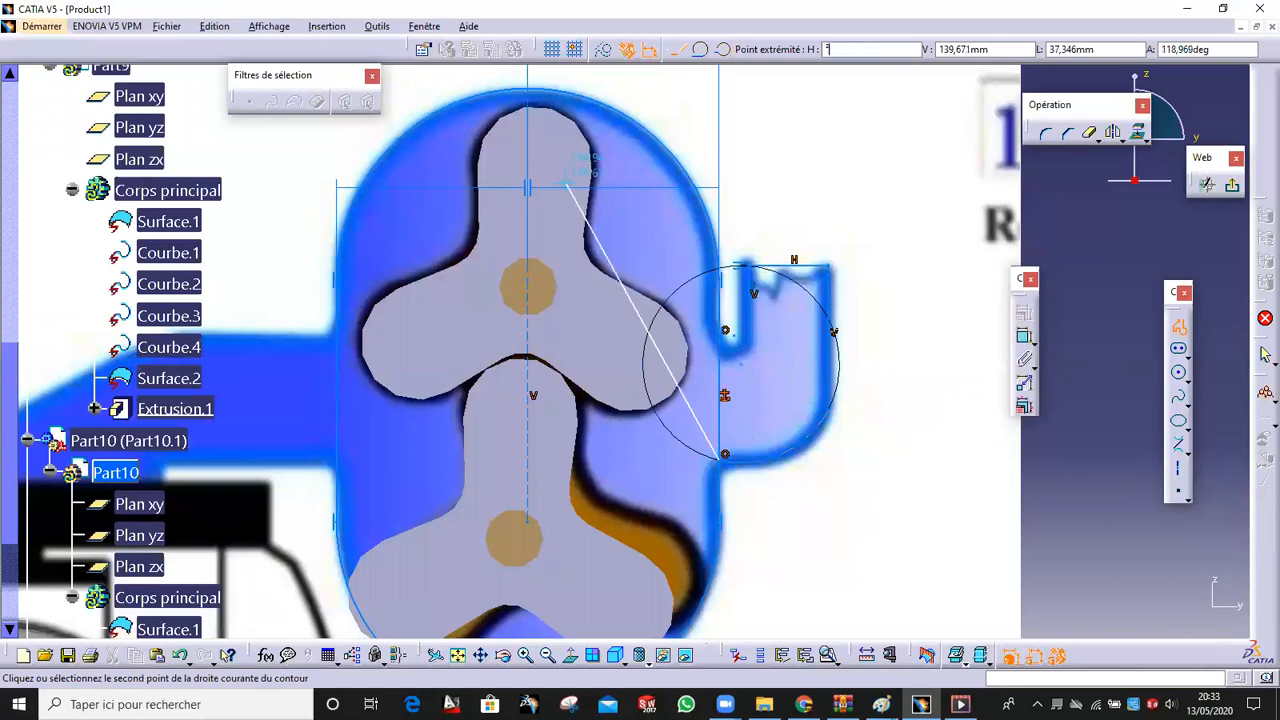
pyautogui.press('Escape')
# Set Part10's graphic colour to no colour (Aucune Couleur)
pyautogui.scroll(-2, 128, 361)
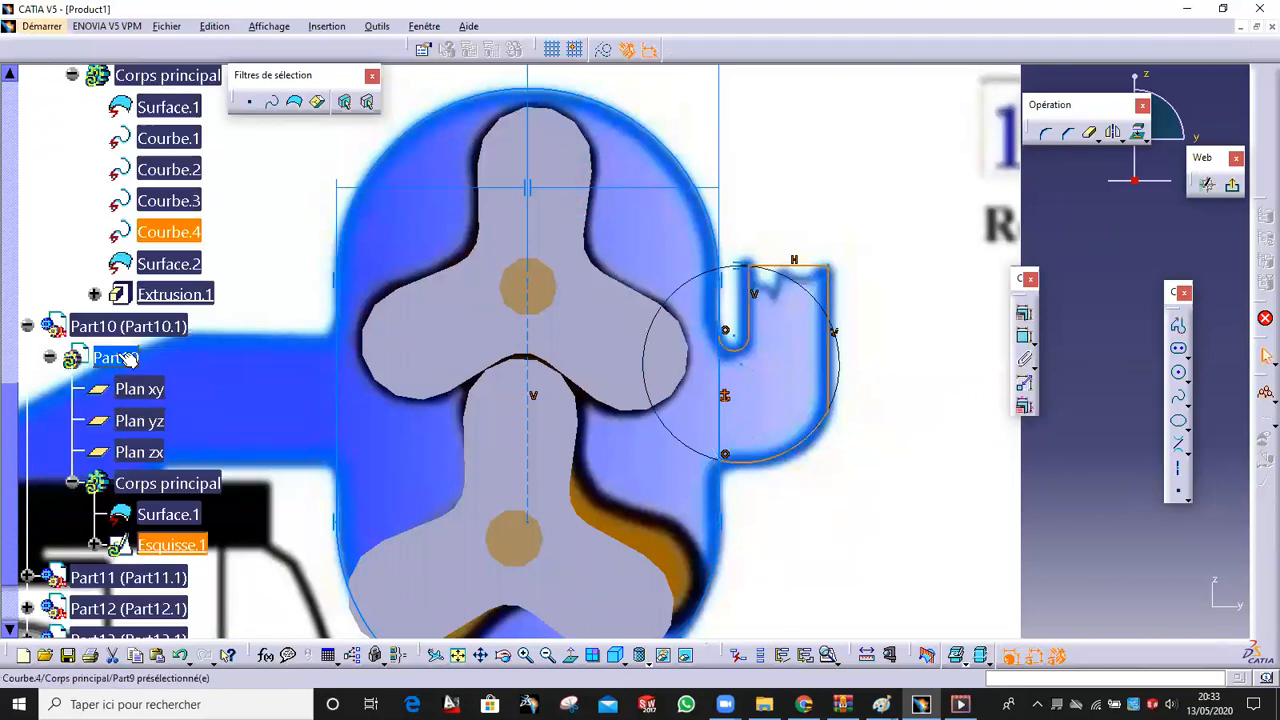
pyautogui.scroll(-2, 124, 300)
pyautogui.rightClick(118, 268)
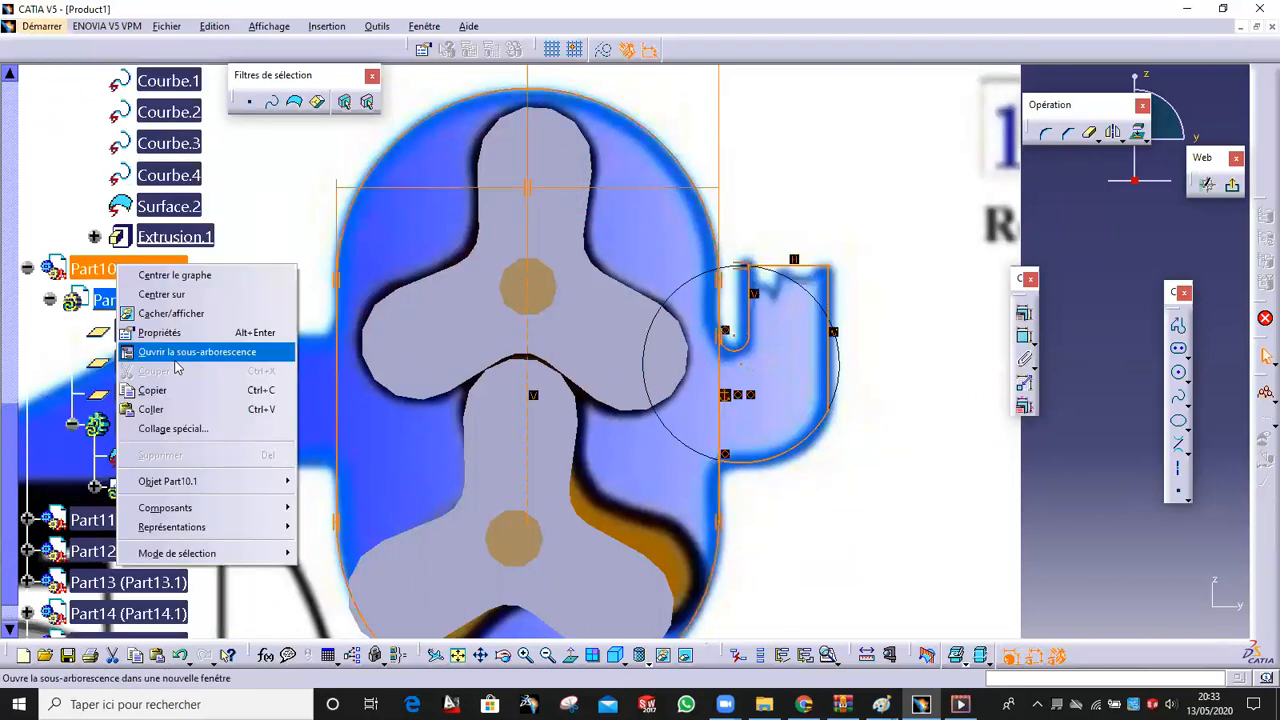
pyautogui.click(192, 332)
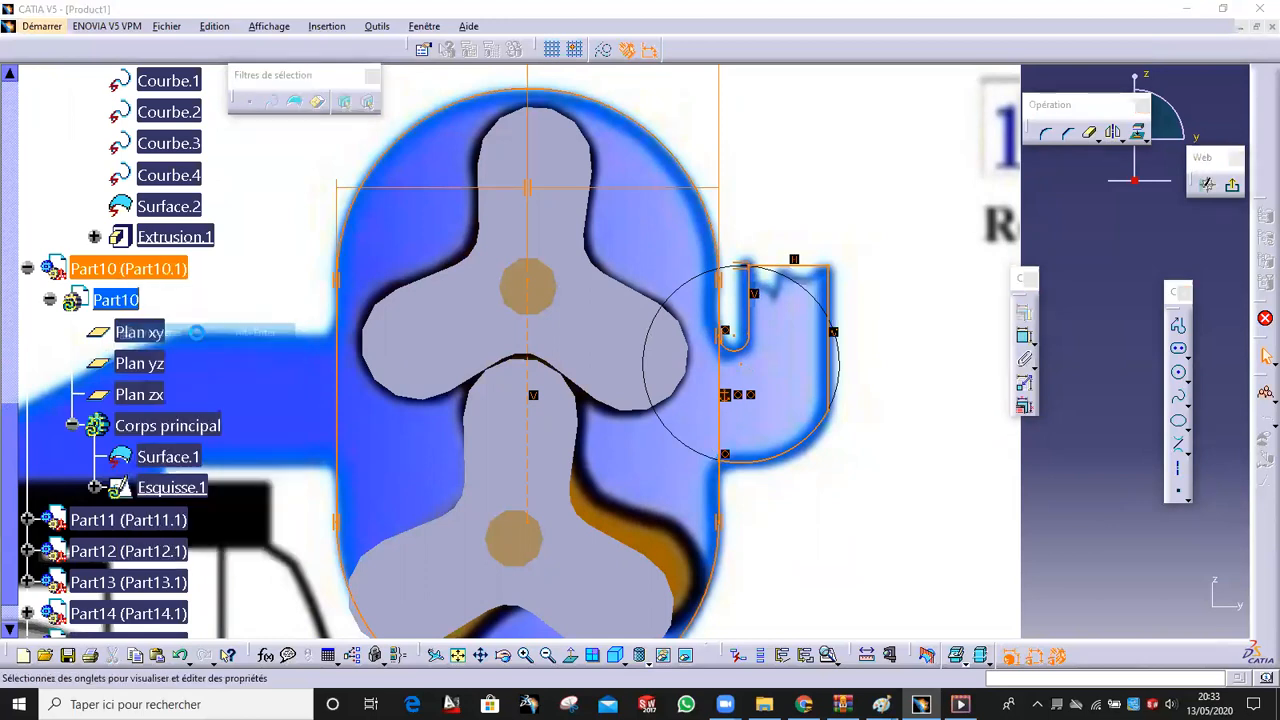
pyautogui.click(127, 283)
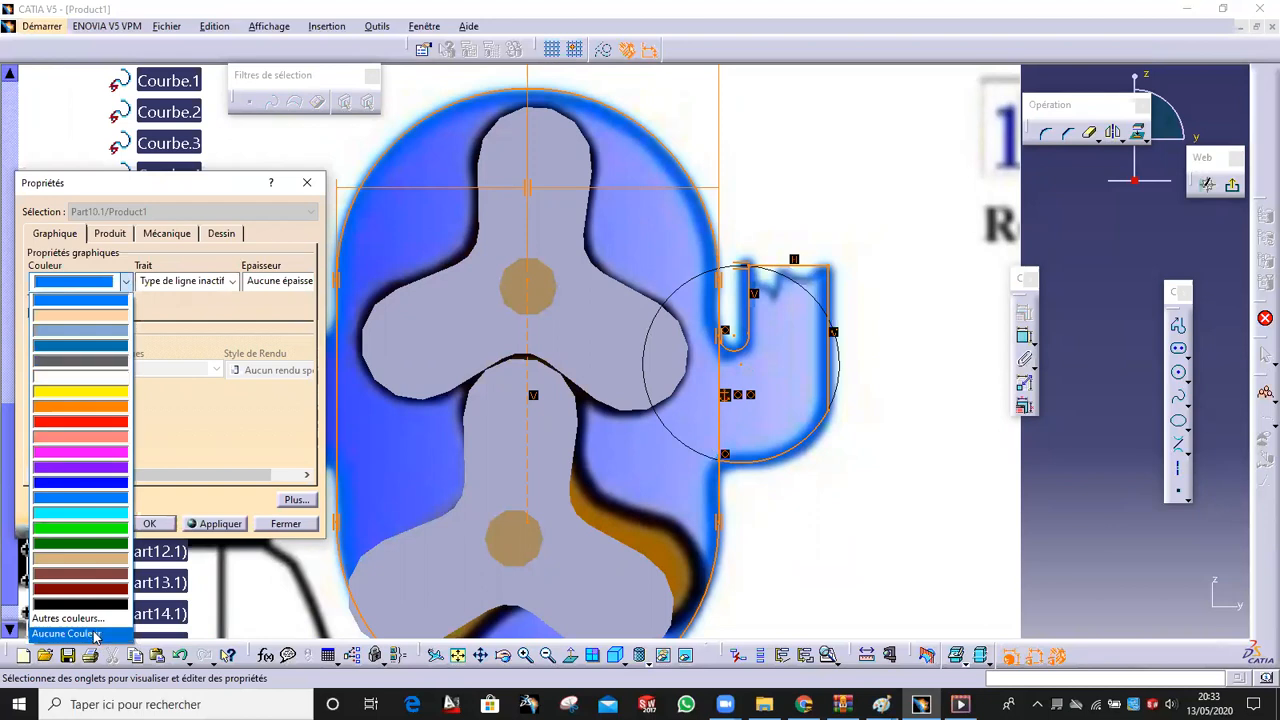
pyautogui.click(96, 634)
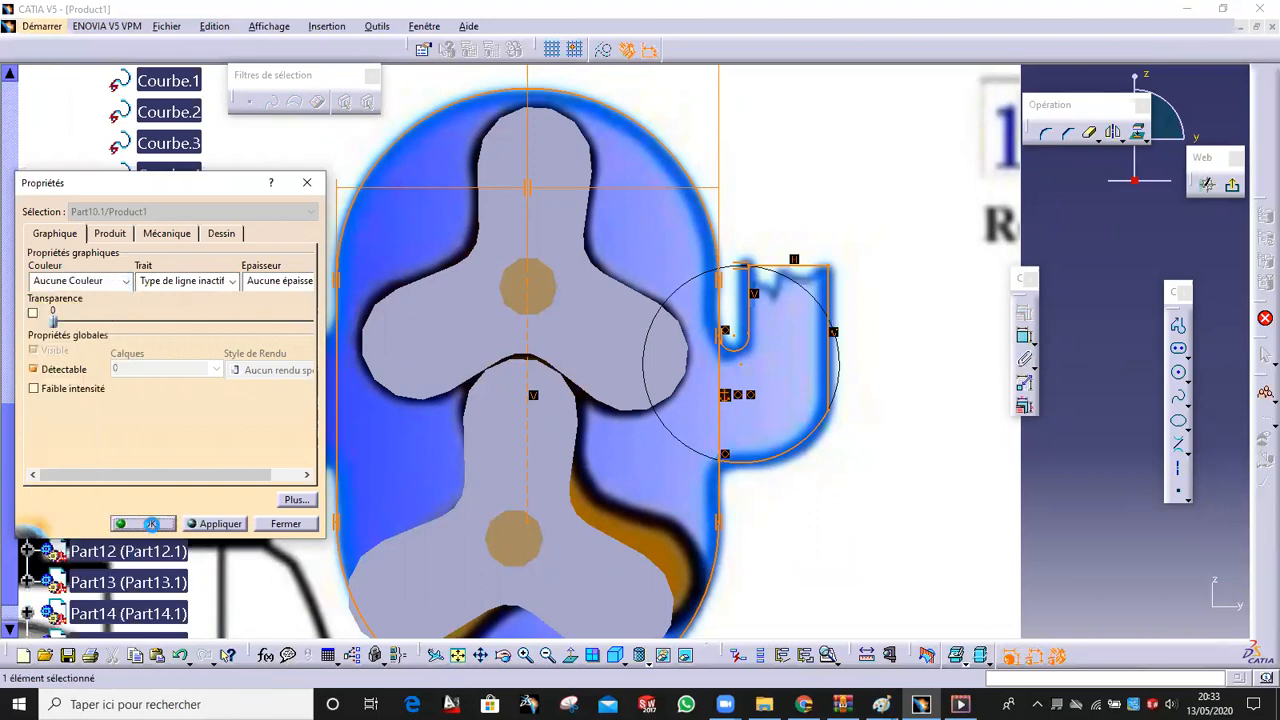
pyautogui.click(151, 524)
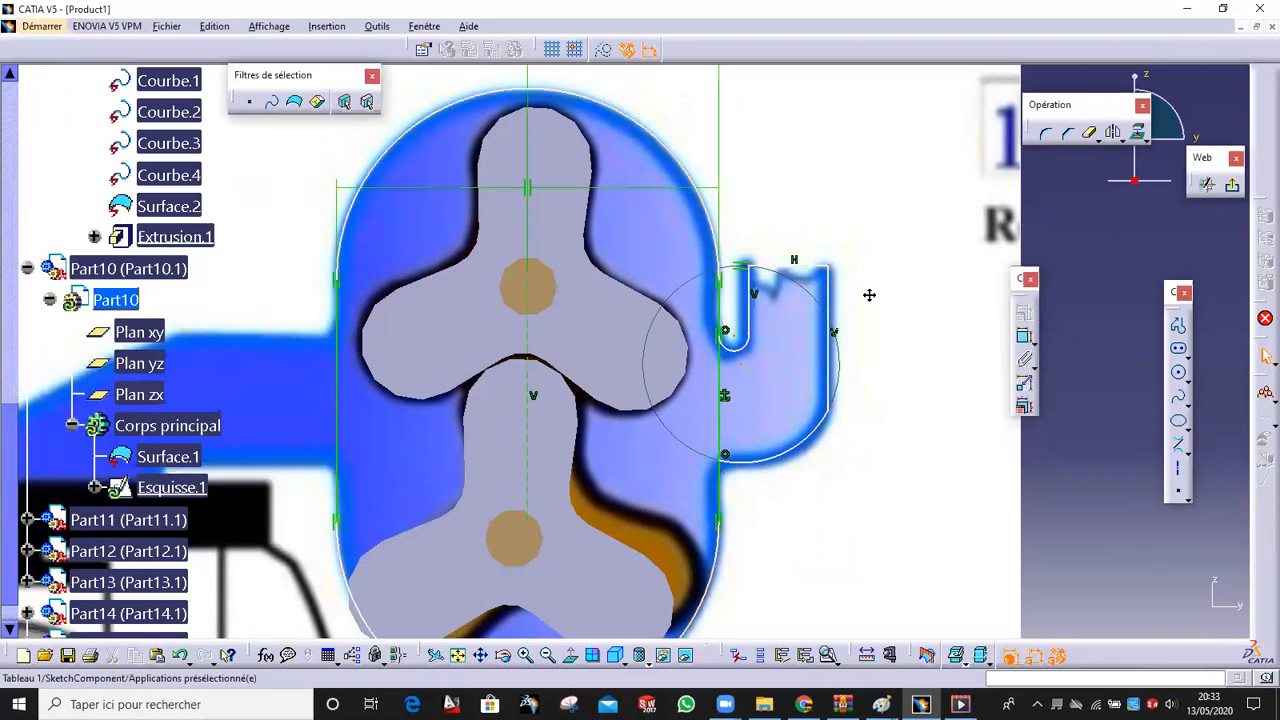
# Trim away the outlet's top line, the excess circle portion and the housing side segment between the outlet's two arcs
pyautogui.moveTo(869, 295); pyautogui.dragTo(940, 346, button='middle')
pyautogui.moveTo(881, 315); pyautogui.dragTo(904, 458, button='middle')
pyautogui.scroll(2, 904, 458)
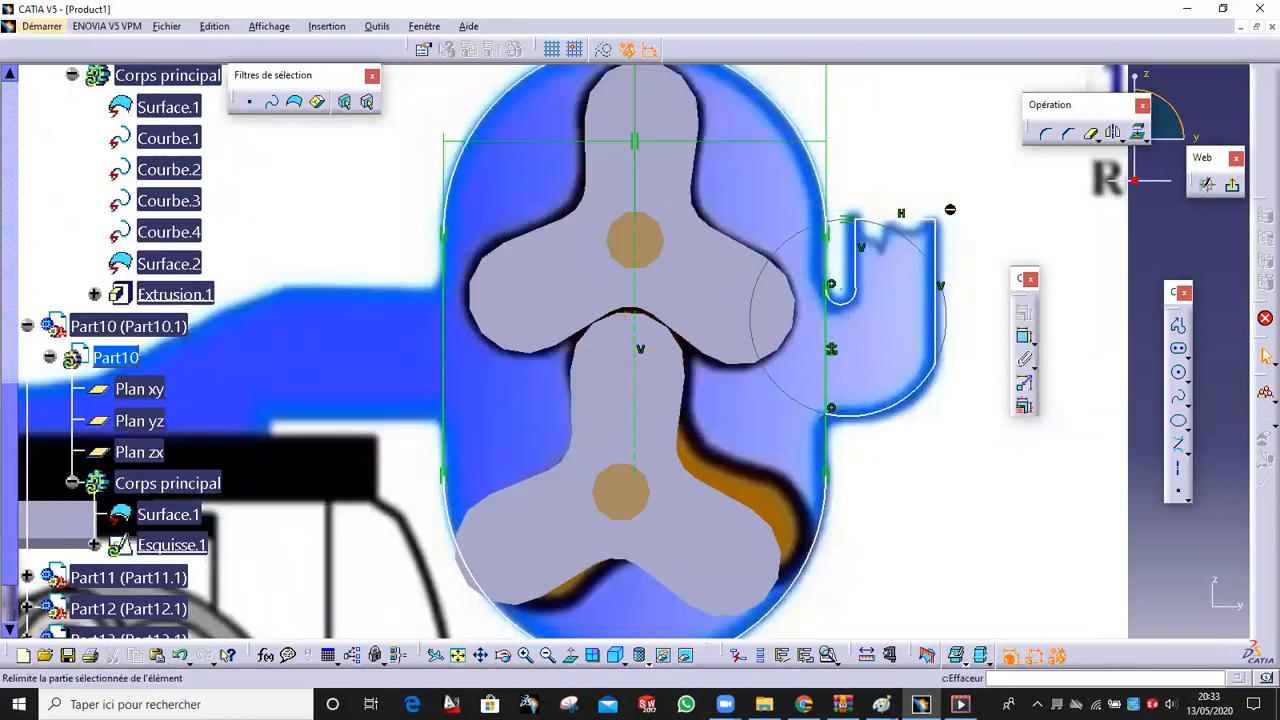
pyautogui.click(918, 224)
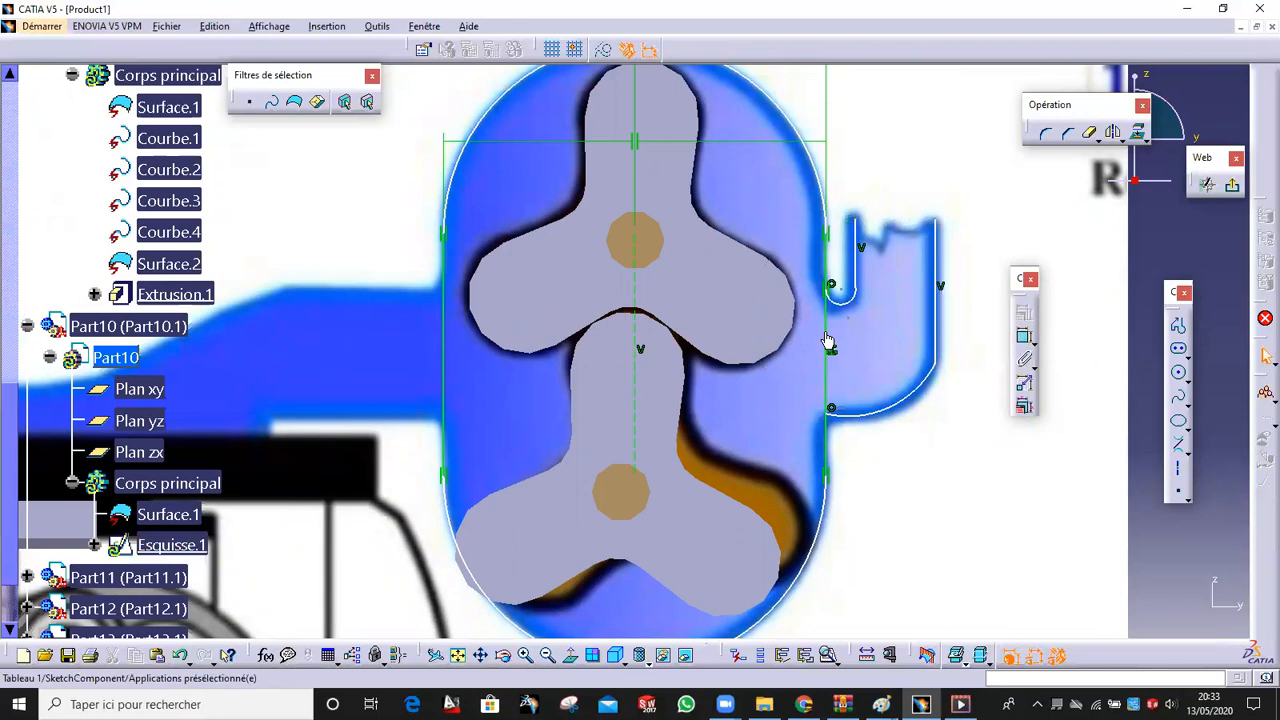
pyautogui.click(828, 341)
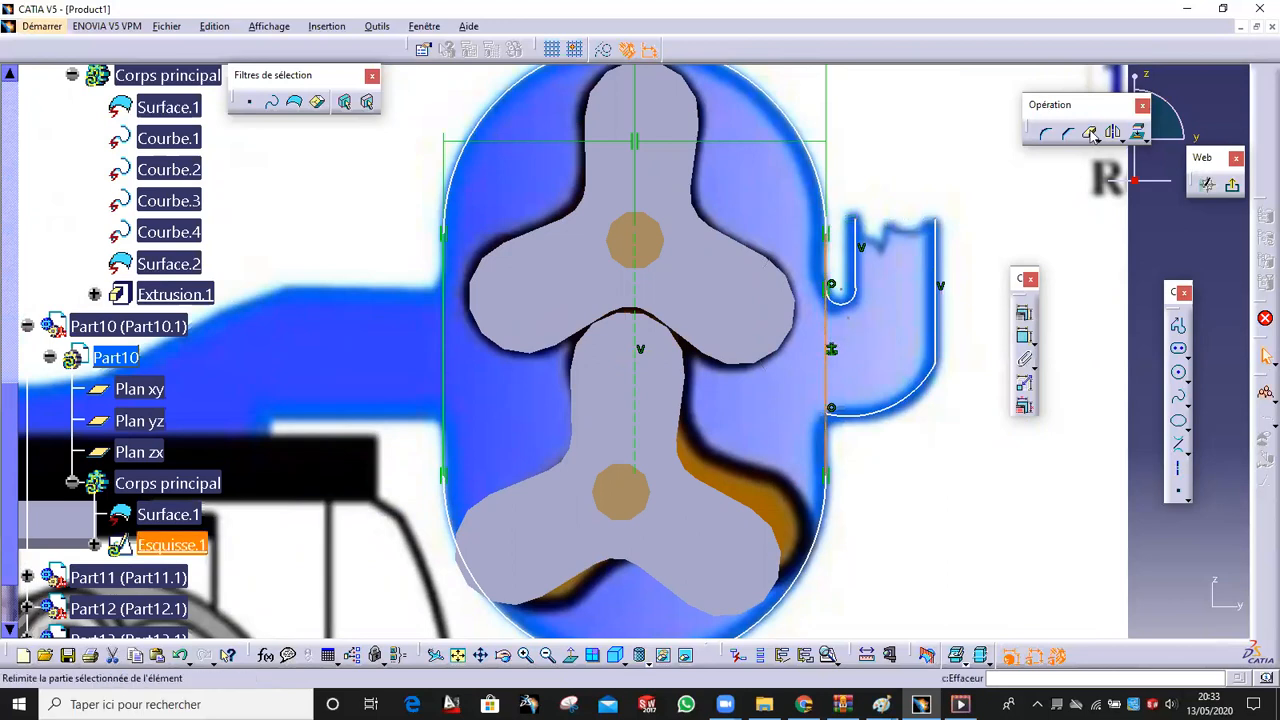
pyautogui.click(828, 343)
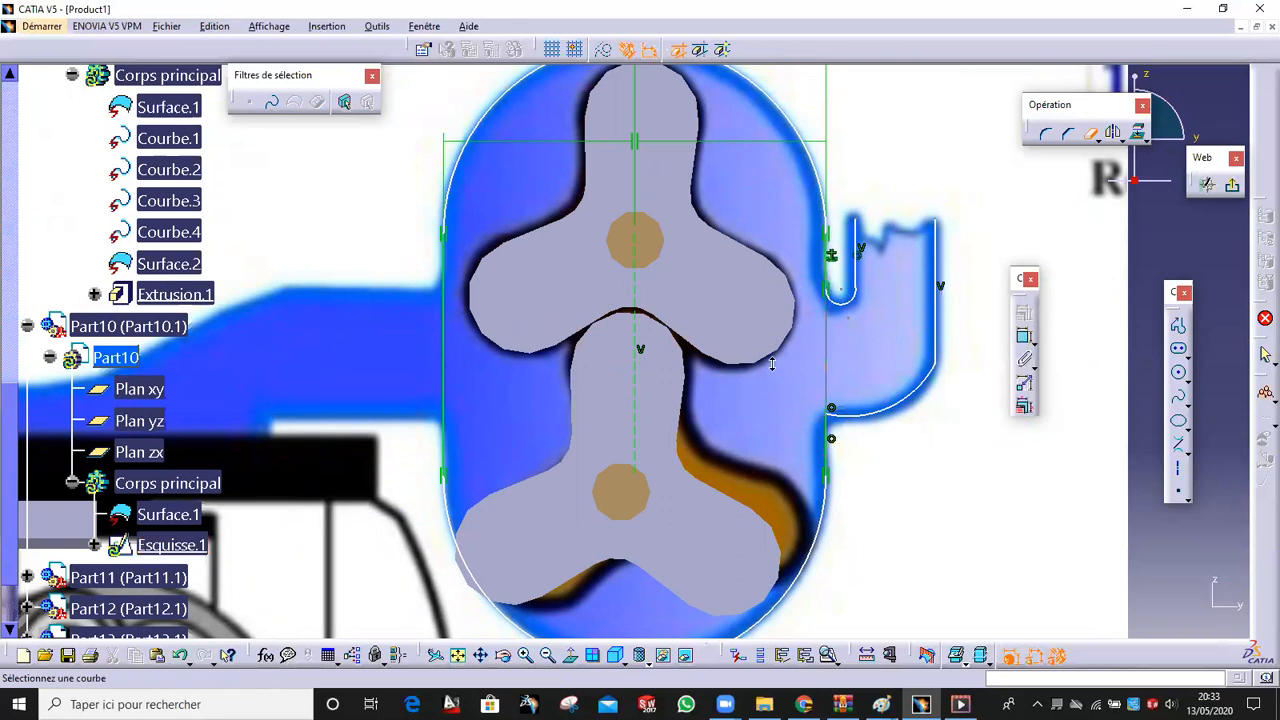
# Start a profile on the housing's left side along the duct's top edge: a nearly horizontal line, a three-point arc and a downward-sloping line
pyautogui.keyDown('ctrl'); pyautogui.moveTo(772, 363); pyautogui.dragTo(740, 420, button='middle'); pyautogui.keyUp('ctrl')
pyautogui.moveTo(680, 350); pyautogui.dragTo(841, 389, button='middle')
pyautogui.moveTo(755, 388); pyautogui.dragTo(845, 388, button='middle')
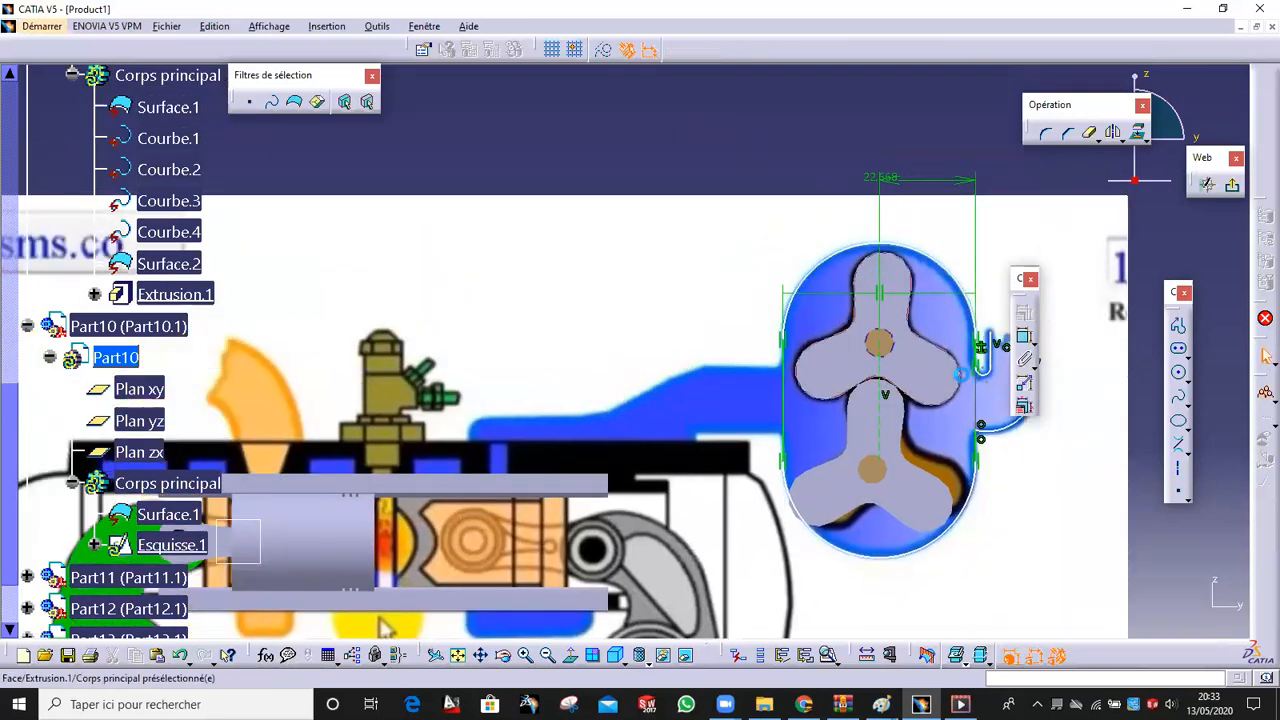
pyautogui.click(1178, 325)
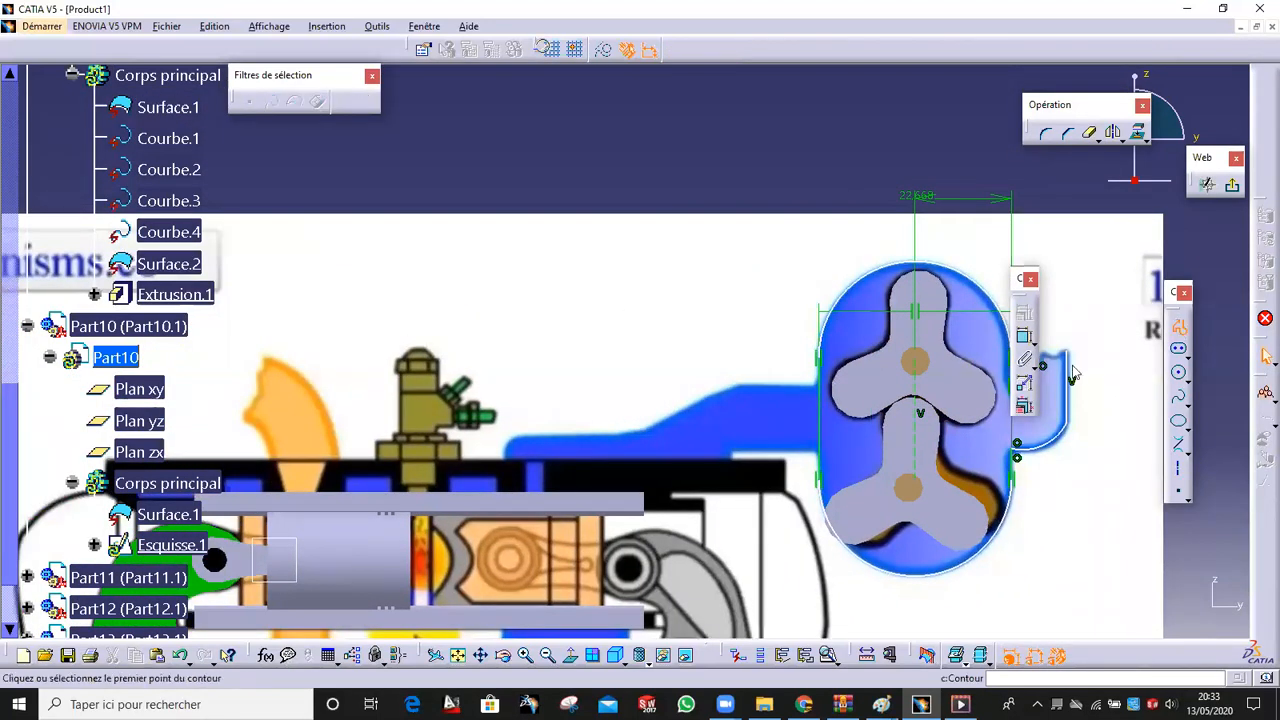
pyautogui.click(825, 380)
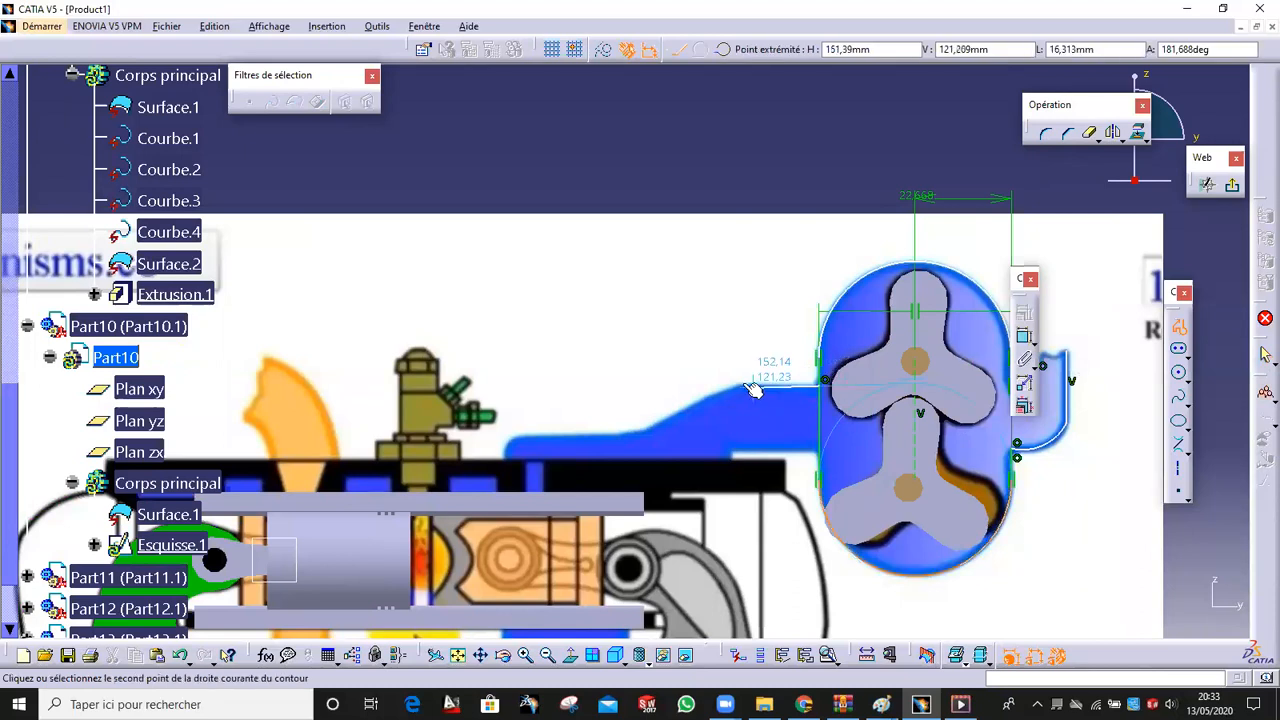
pyautogui.click(722, 49)
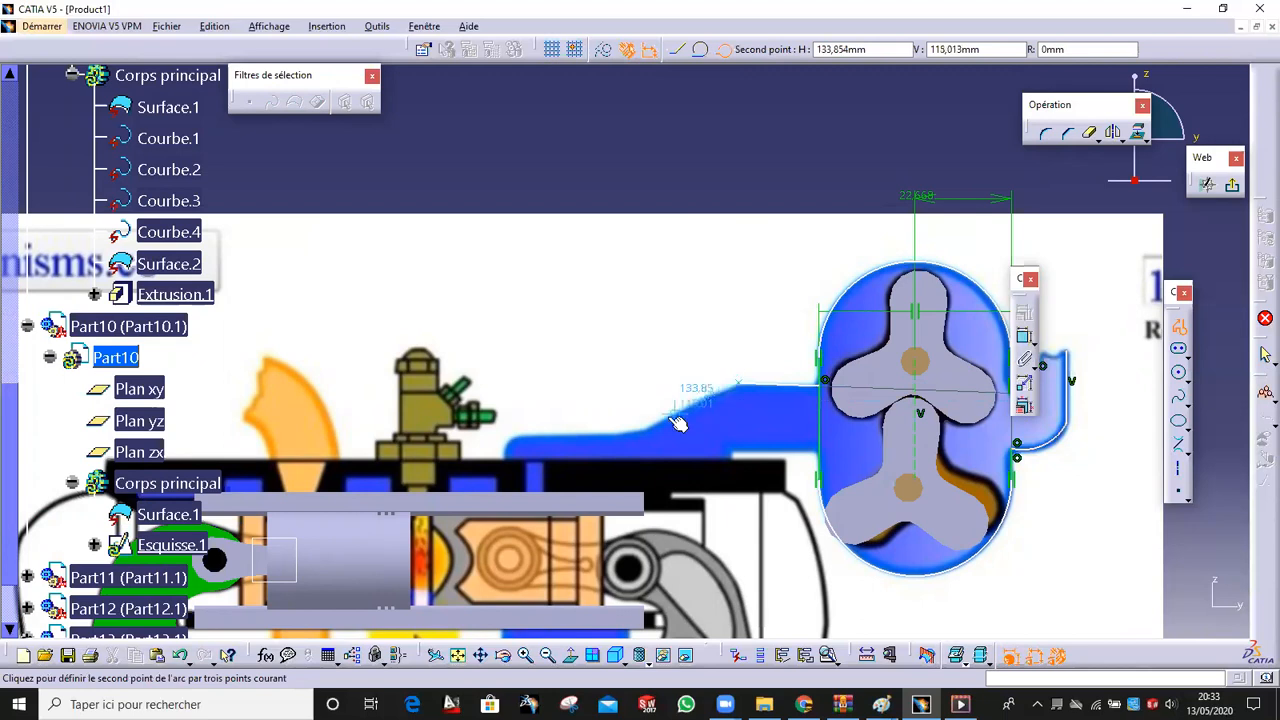
pyautogui.click(722, 395)
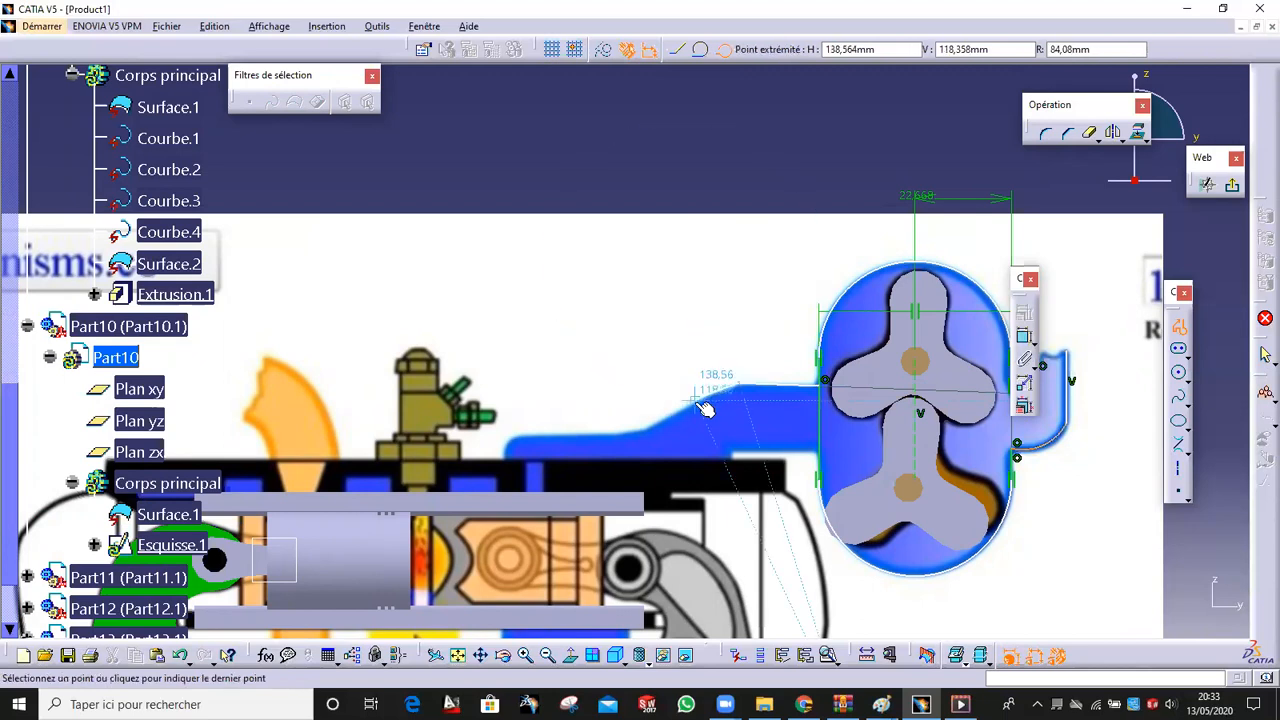
pyautogui.click(700, 402)
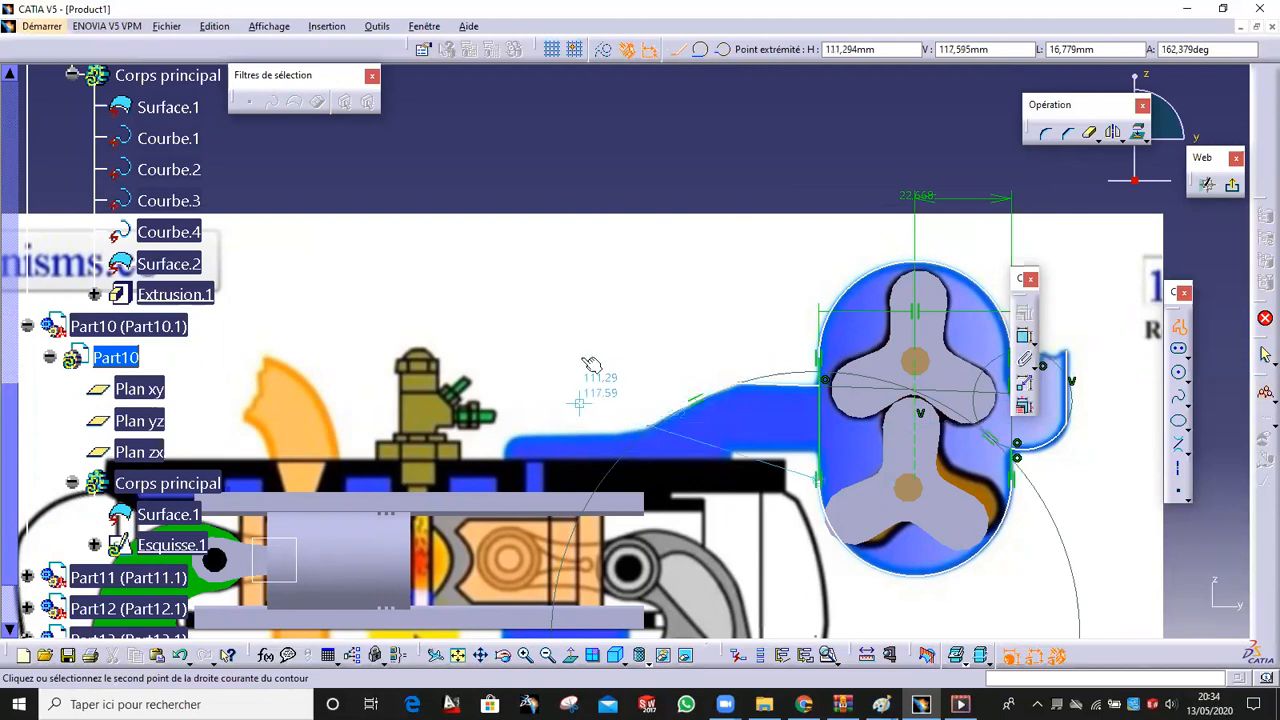
# Continue the profile along the duct's top with a three-point arc and a nearly horizontal line, then round the duct's tip with another three-point arc
pyautogui.click(721, 50)
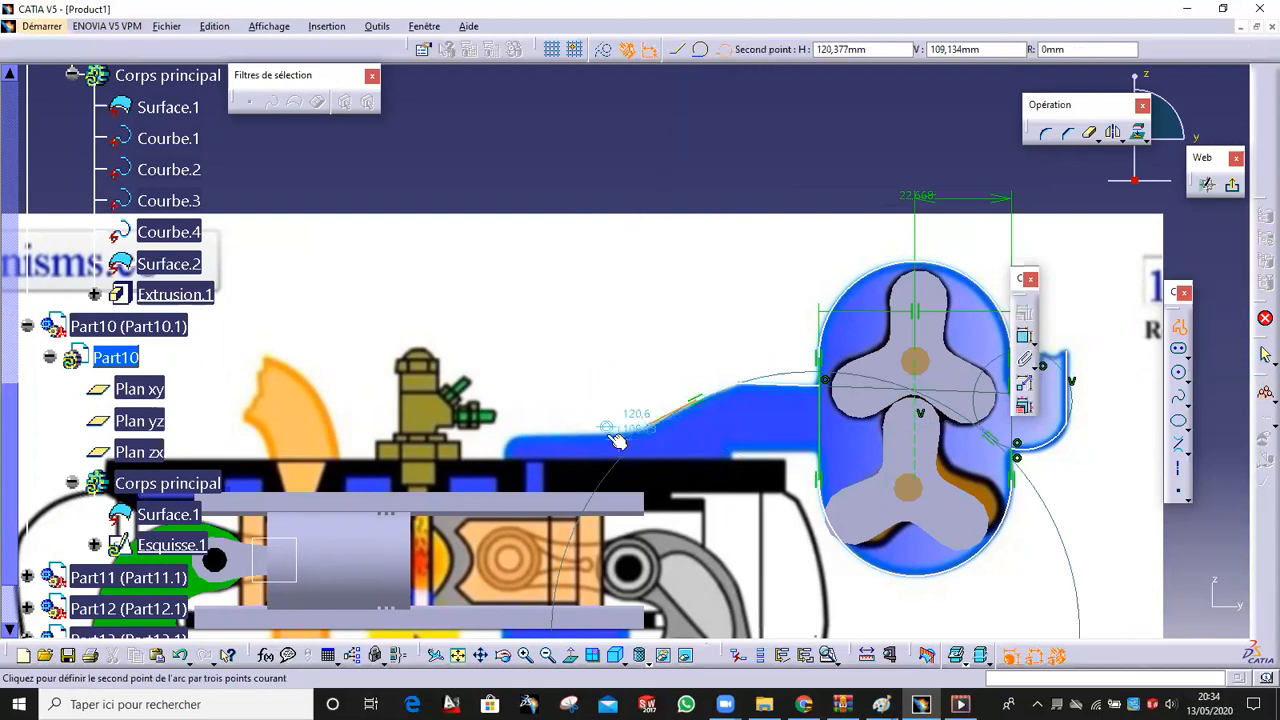
pyautogui.click(602, 438)
pyautogui.click(602, 438)
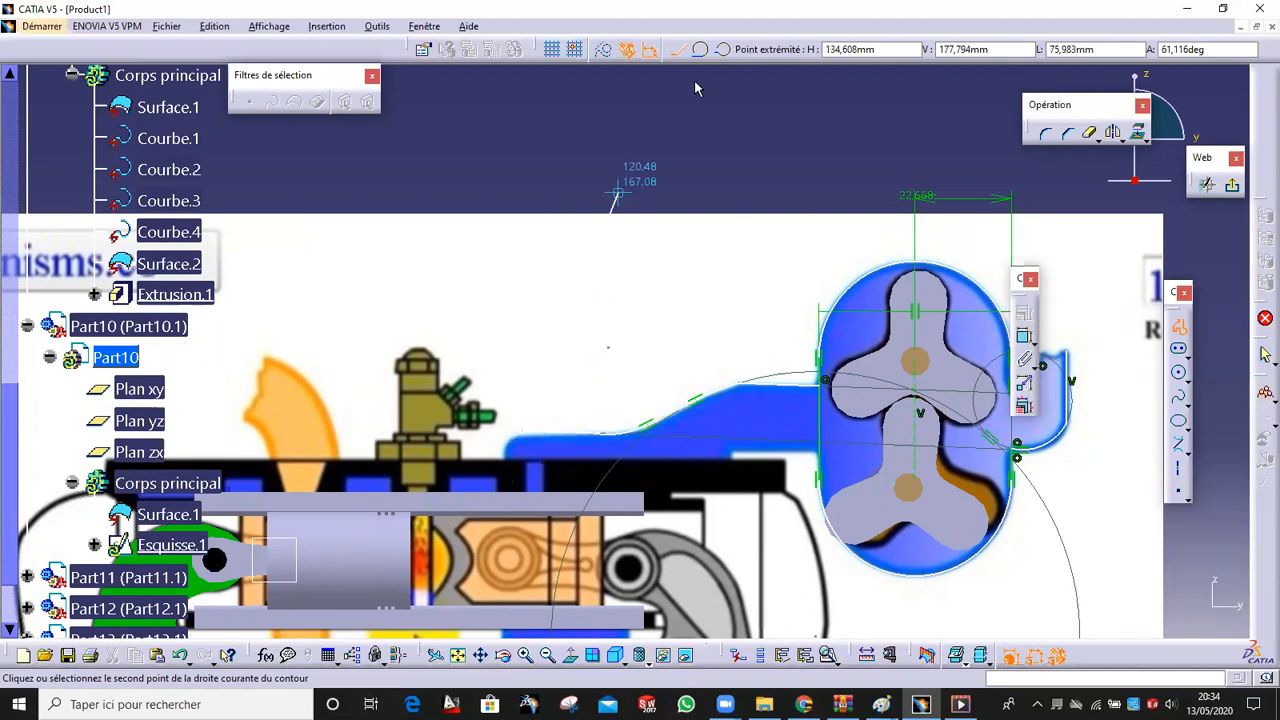
pyautogui.click(723, 49)
pyautogui.click(507, 458)
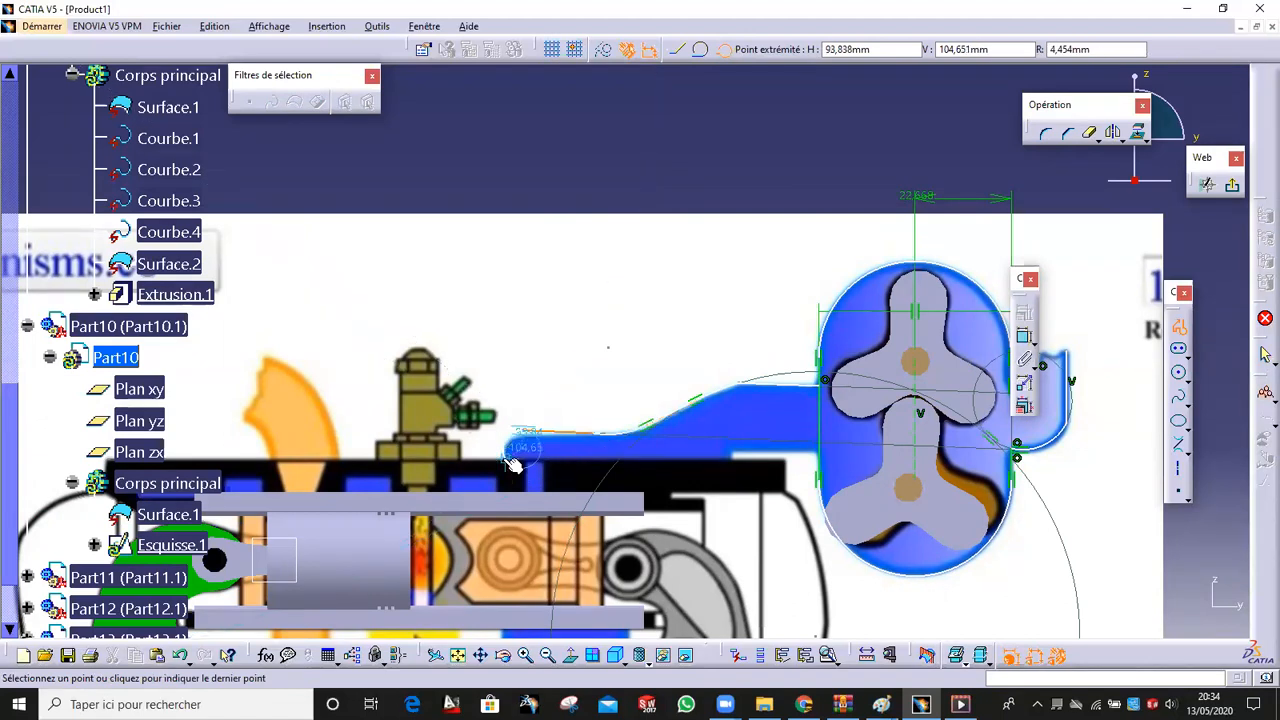
pyautogui.click(511, 463)
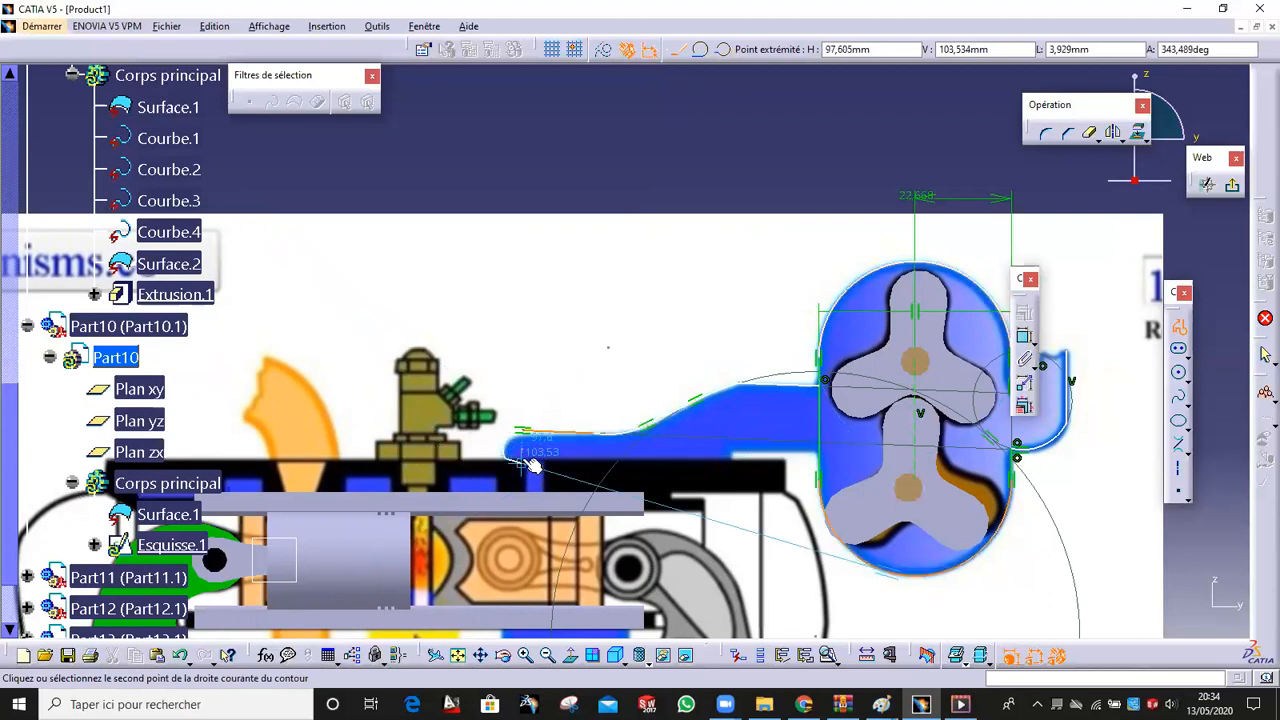
# Try a short horizontal line from the end of the tip arc along the duct's underside
pyautogui.moveTo(524, 466)
pyautogui.keyDown('ctrl'); pyautogui.mouseDown(button='middle')
pyautogui.moveTo(521, 428)
pyautogui.moveTo(633, 253)
pyautogui.mouseUp(button='middle'); pyautogui.keyUp('ctrl')
pyautogui.keyDown('ctrl'); pyautogui.moveTo(625, 336); pyautogui.dragTo(622, 147, button='middle'); pyautogui.keyUp('ctrl')
pyautogui.moveTo(620, 168); pyautogui.dragTo(697, 564, button='middle')
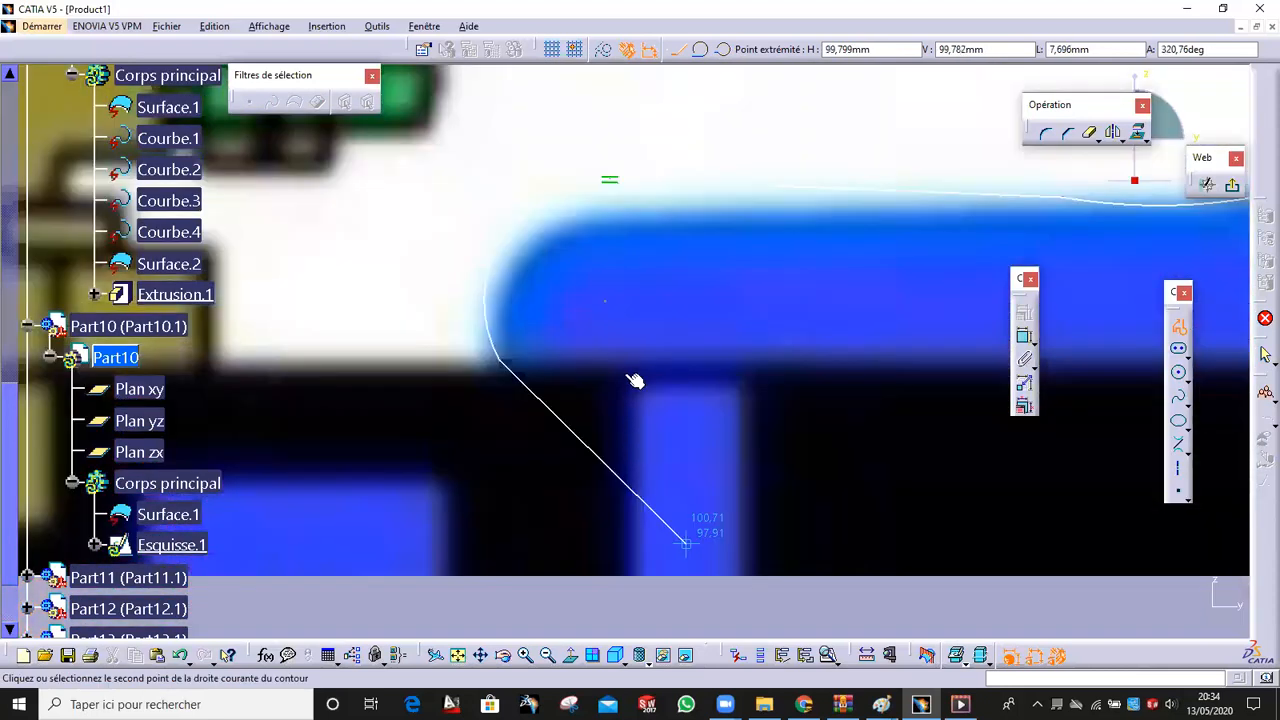
pyautogui.click(620, 360)
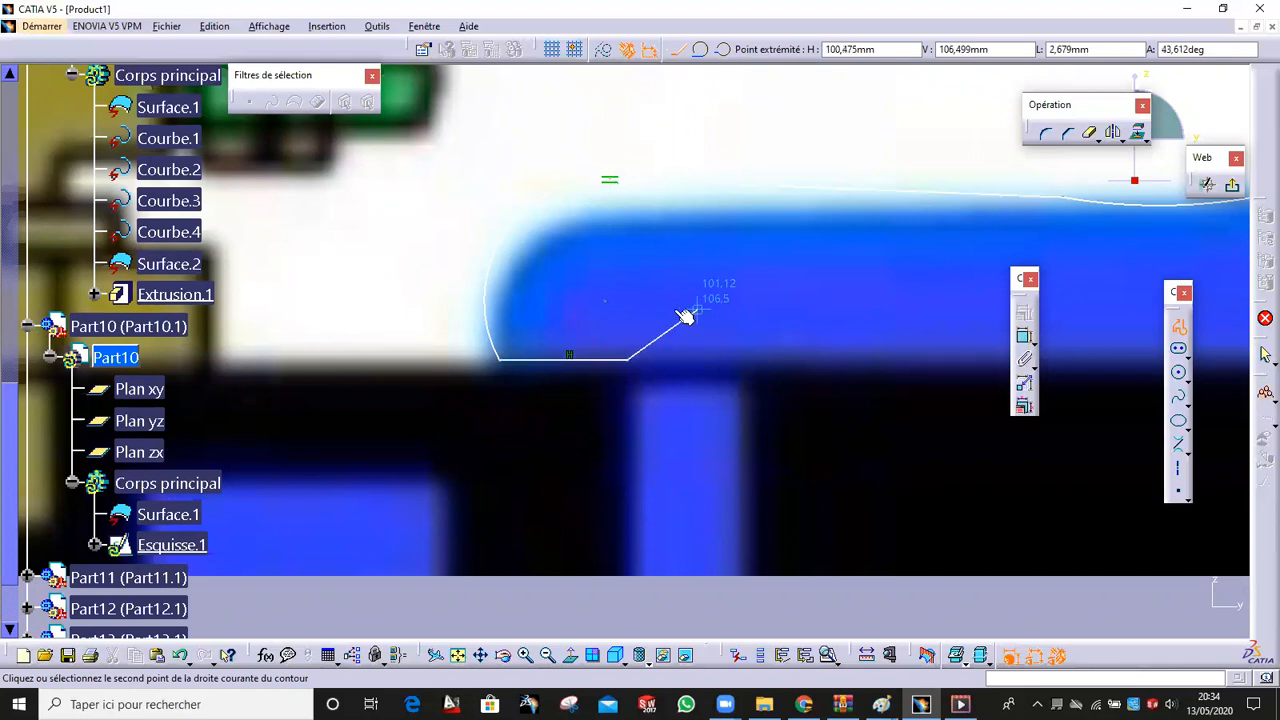
pyautogui.press('Escape')
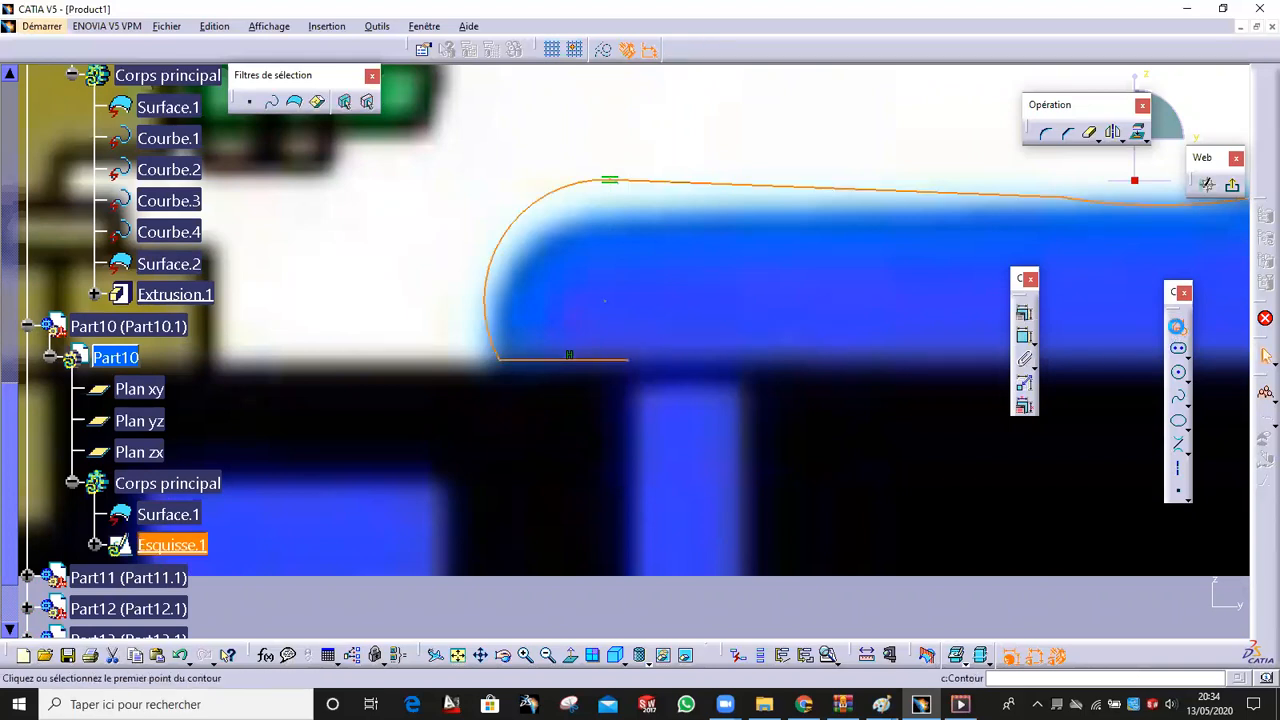
pyautogui.click(1178, 325)
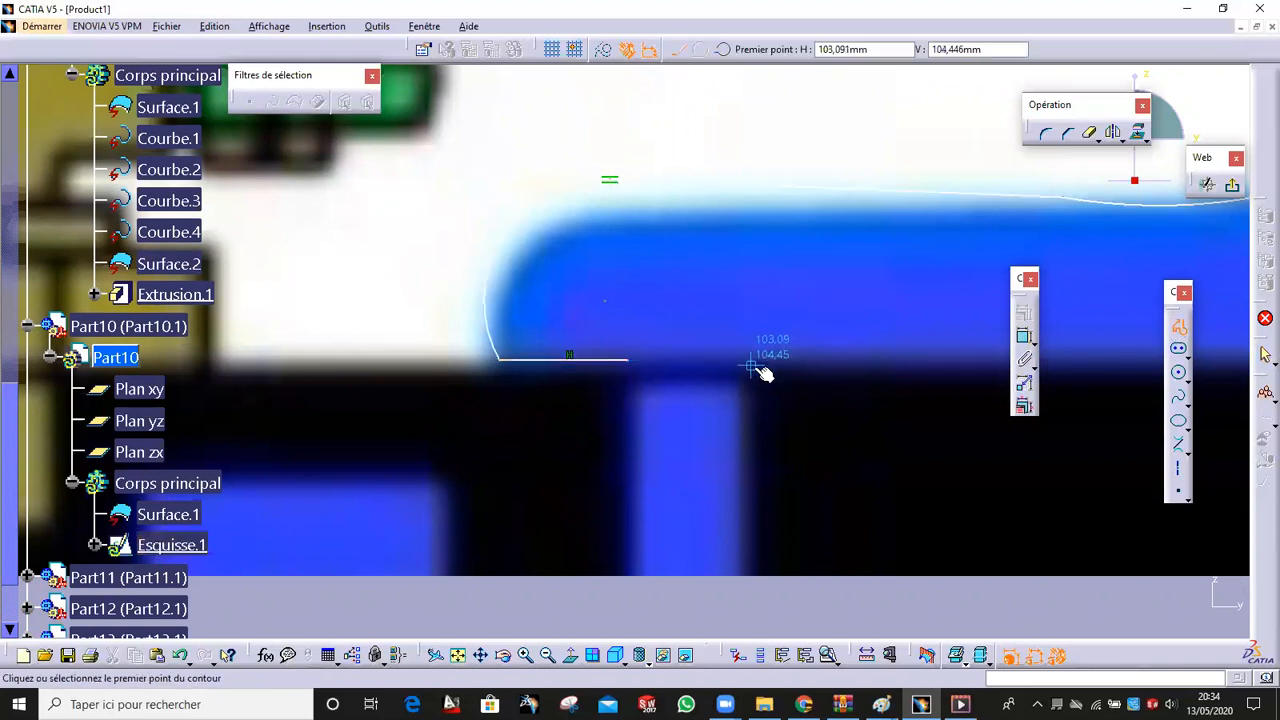
pyautogui.keyDown('ctrl'); pyautogui.moveTo(787, 428); pyautogui.dragTo(777, 520, button='middle'); pyautogui.keyUp('ctrl')
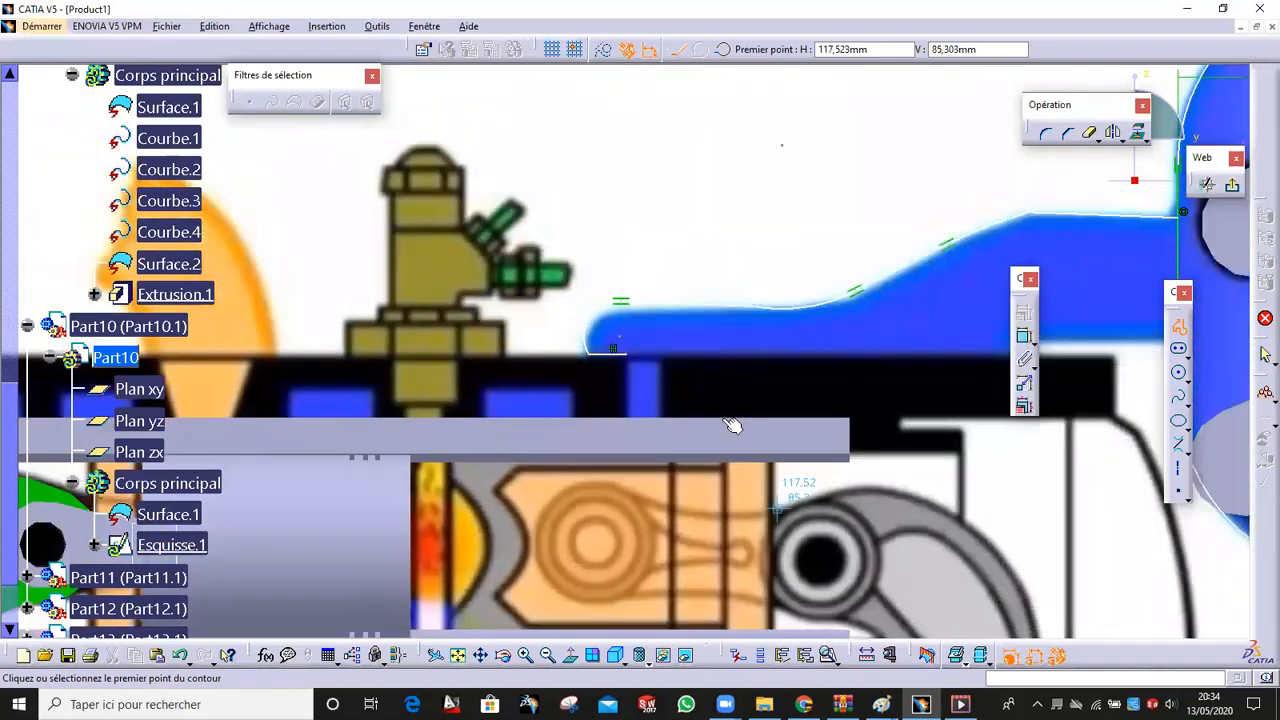
pyautogui.moveTo(734, 426); pyautogui.dragTo(908, 428, button='middle')
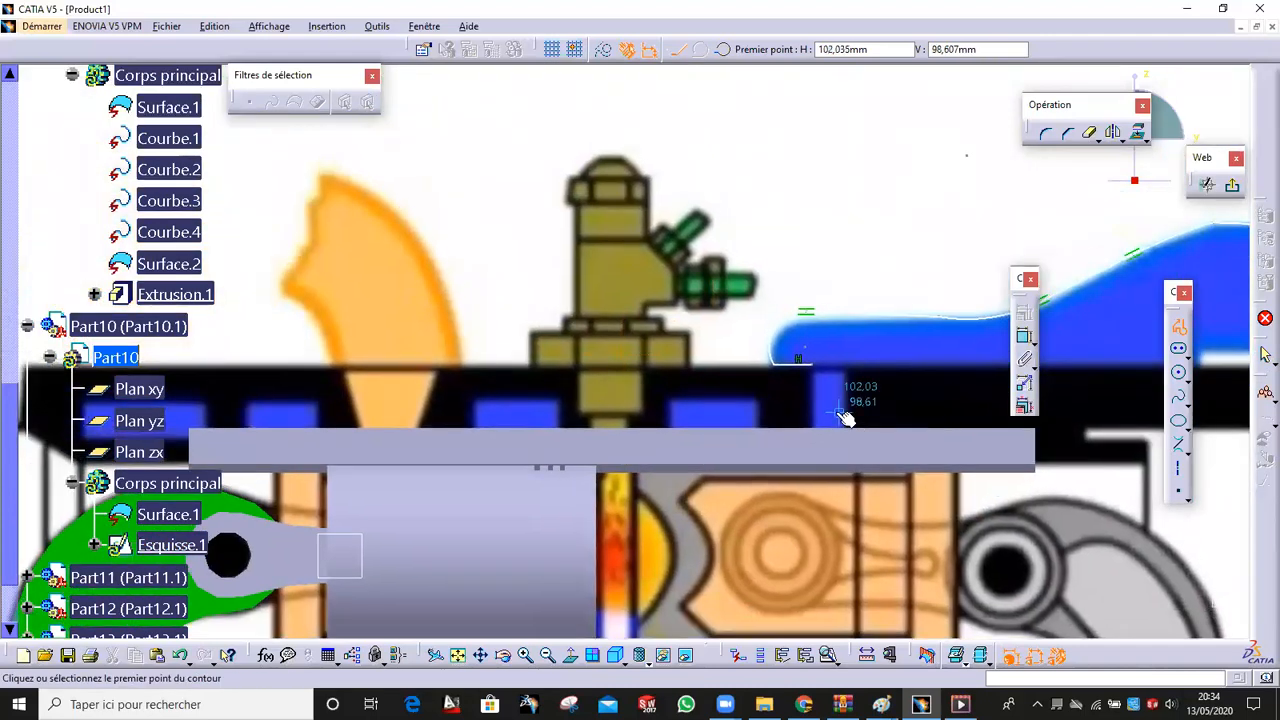
pyautogui.press('Escape')
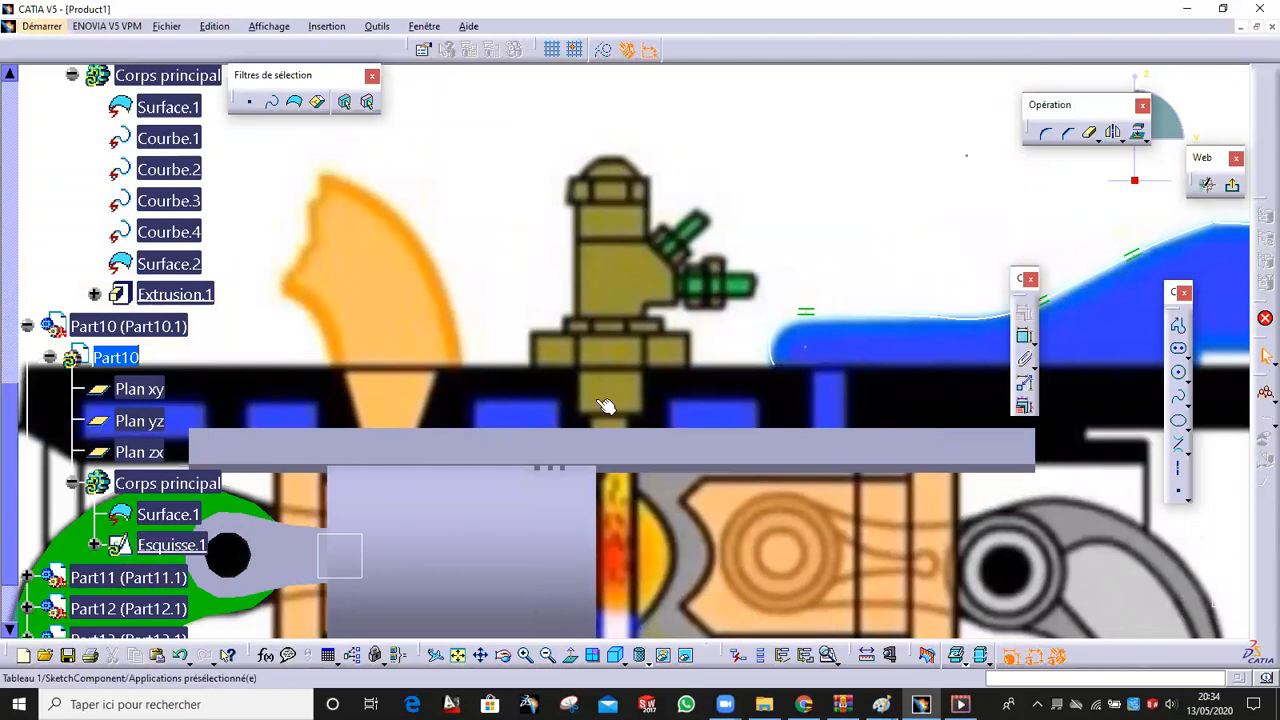
# Start a profile on the housing's lower left side with a horizontal line about 21 mm long and a vertical line about 4.3 mm down
pyautogui.keyDown('ctrl'); pyautogui.moveTo(645, 431); pyautogui.dragTo(647, 486, button='middle'); pyautogui.keyUp('ctrl')
pyautogui.moveTo(567, 440); pyautogui.dragTo(492, 453, button='middle')
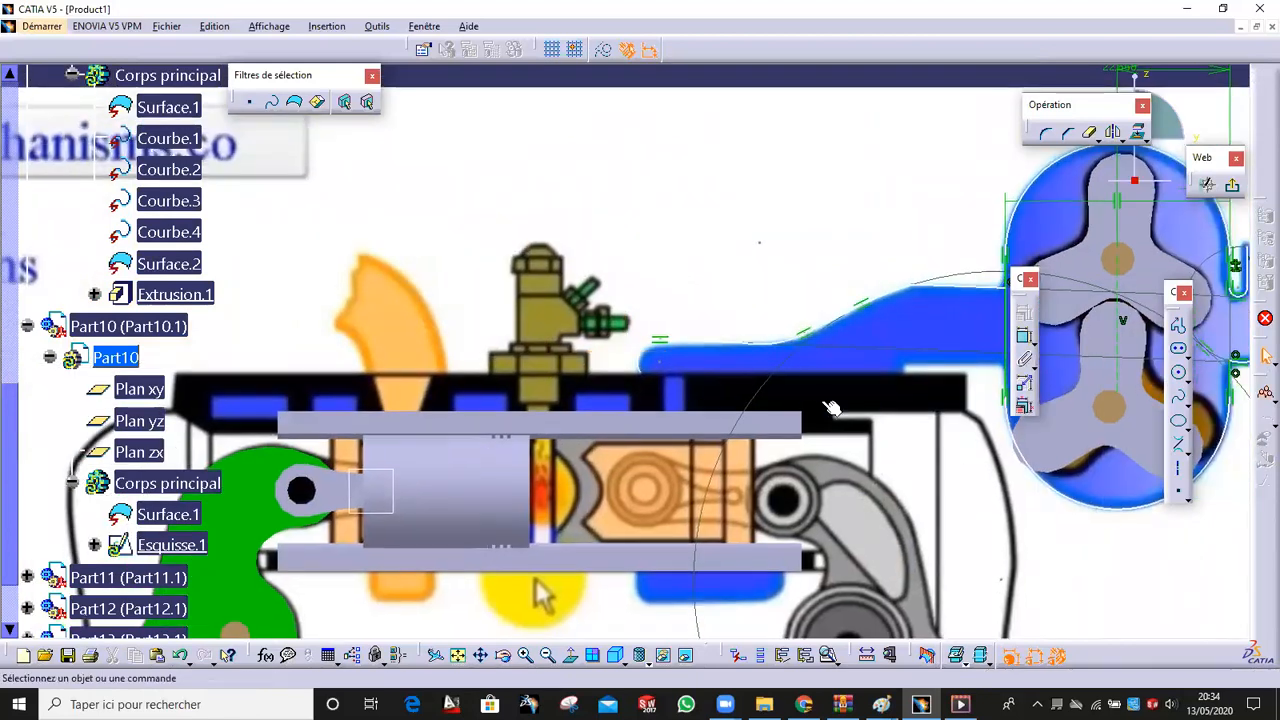
pyautogui.moveTo(930, 403); pyautogui.dragTo(790, 429, button='middle')
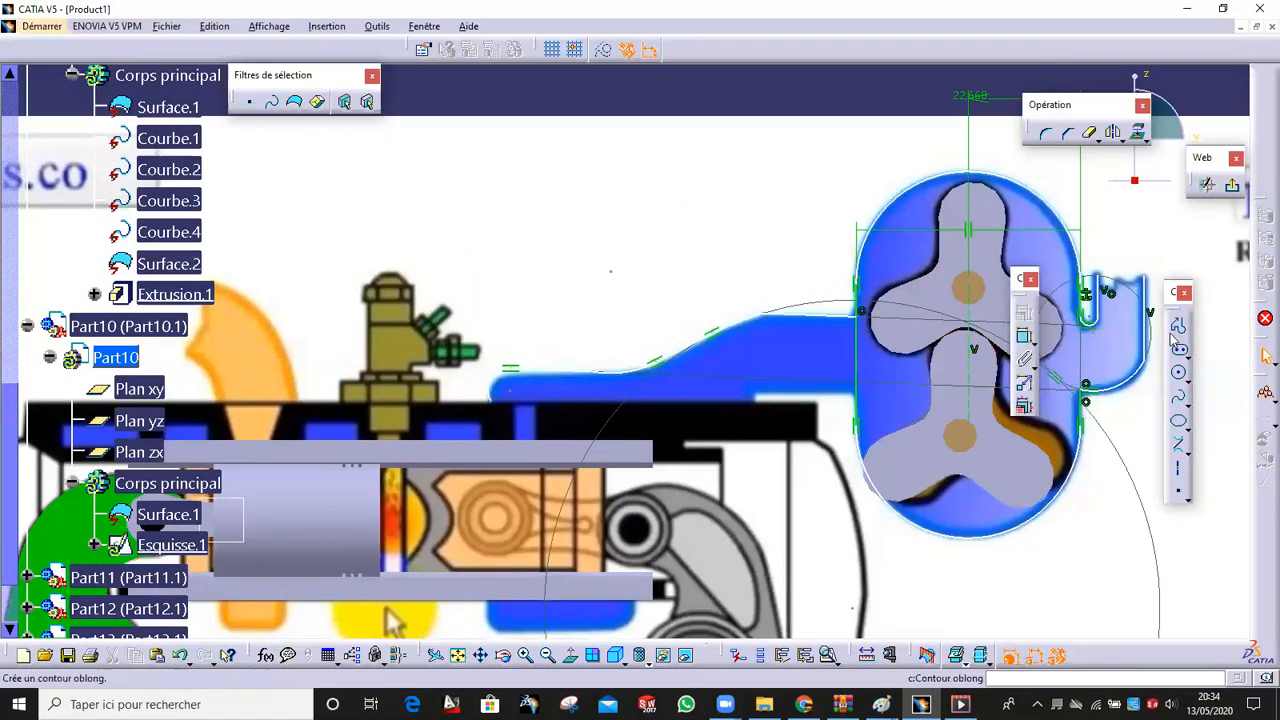
pyautogui.click(859, 388)
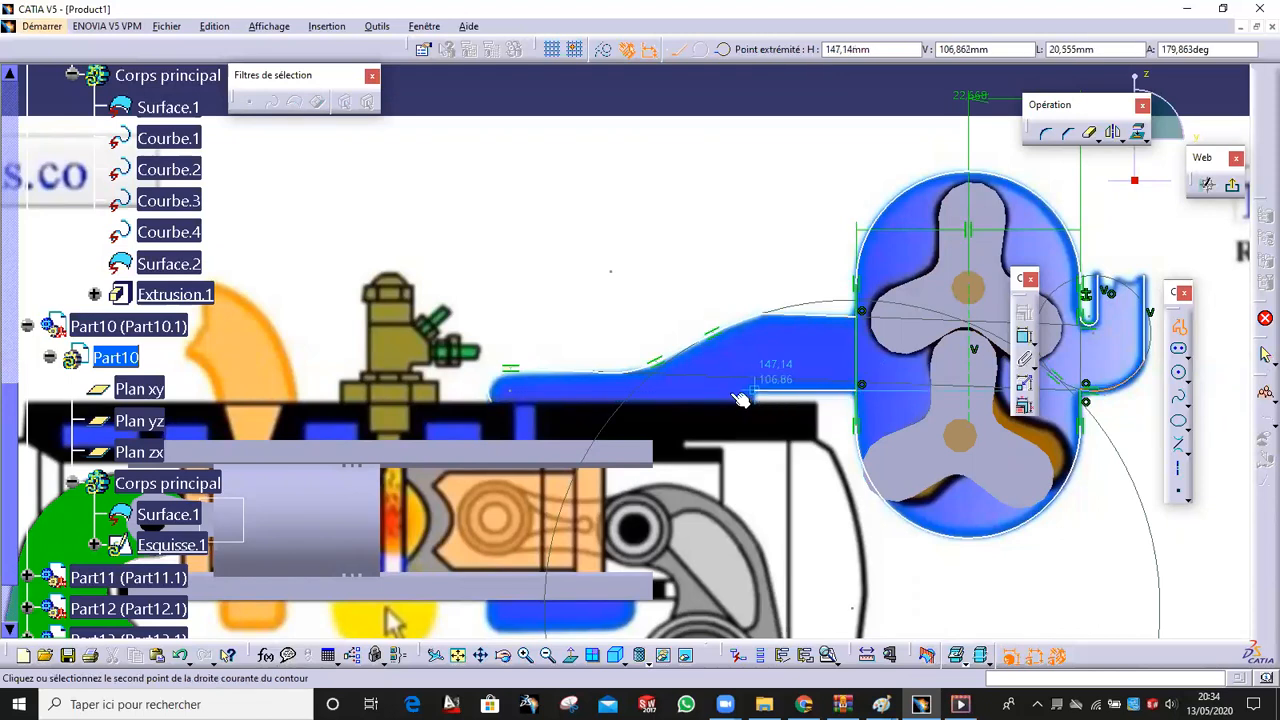
pyautogui.click(754, 404)
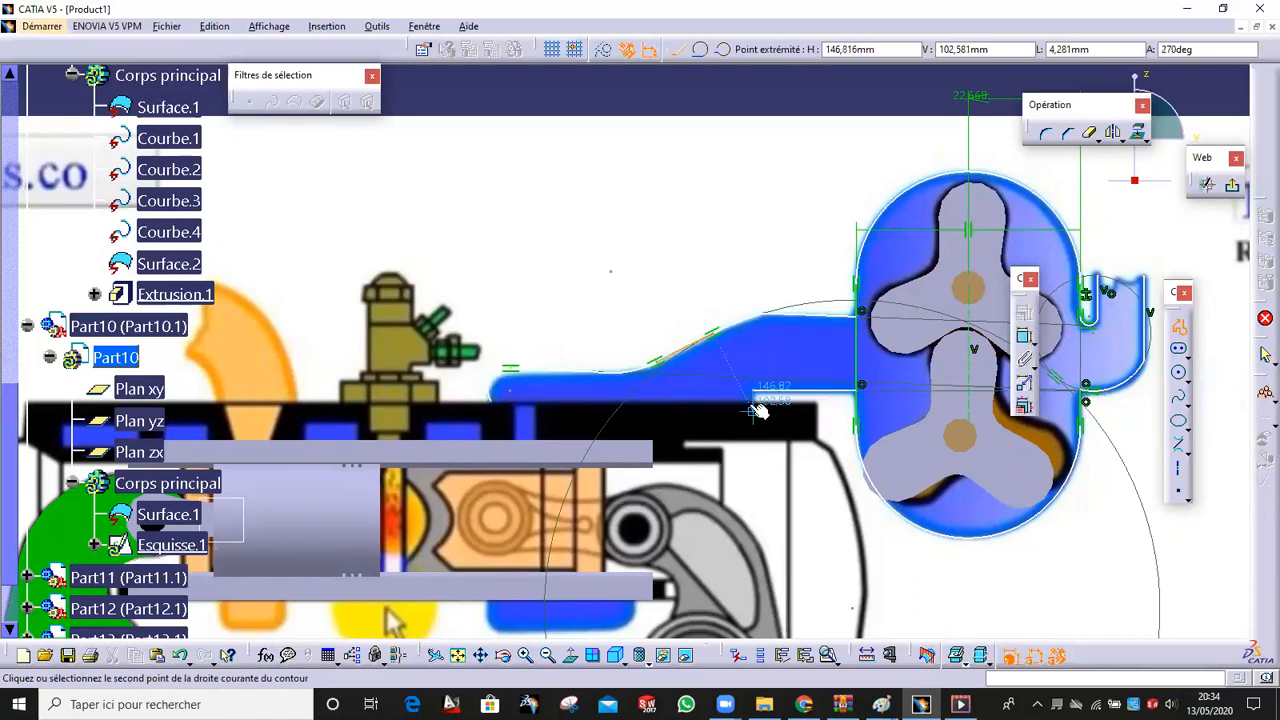
pyautogui.click(754, 409)
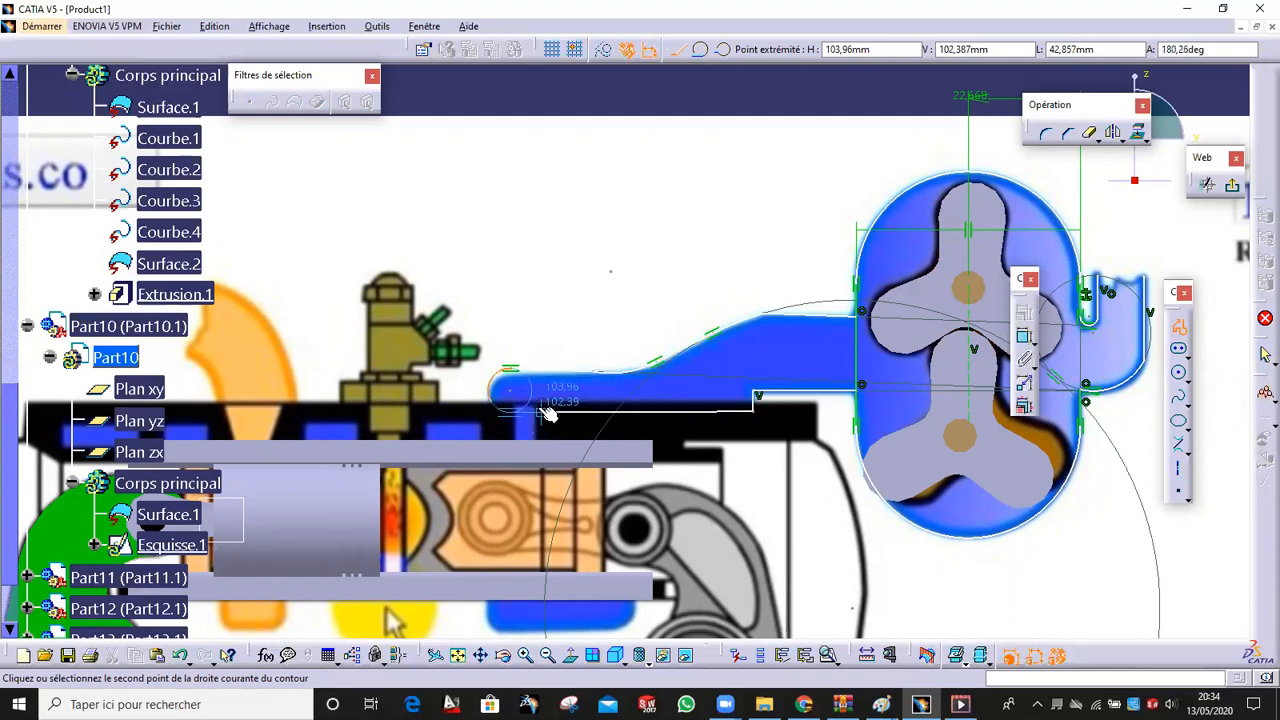
# Continue the profile left to the small vertical duct, down about 5.6 mm, and left along the cylinder's top edge, ending it there
pyautogui.click(550, 413)
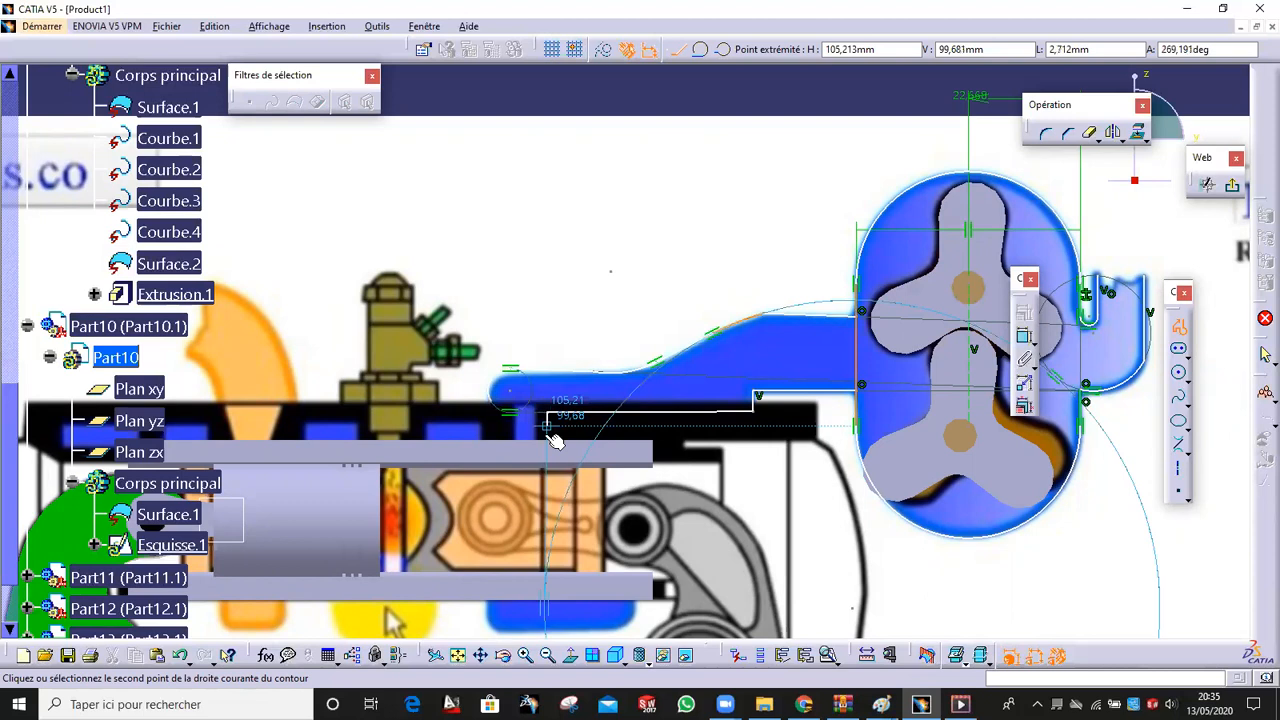
pyautogui.click(550, 446)
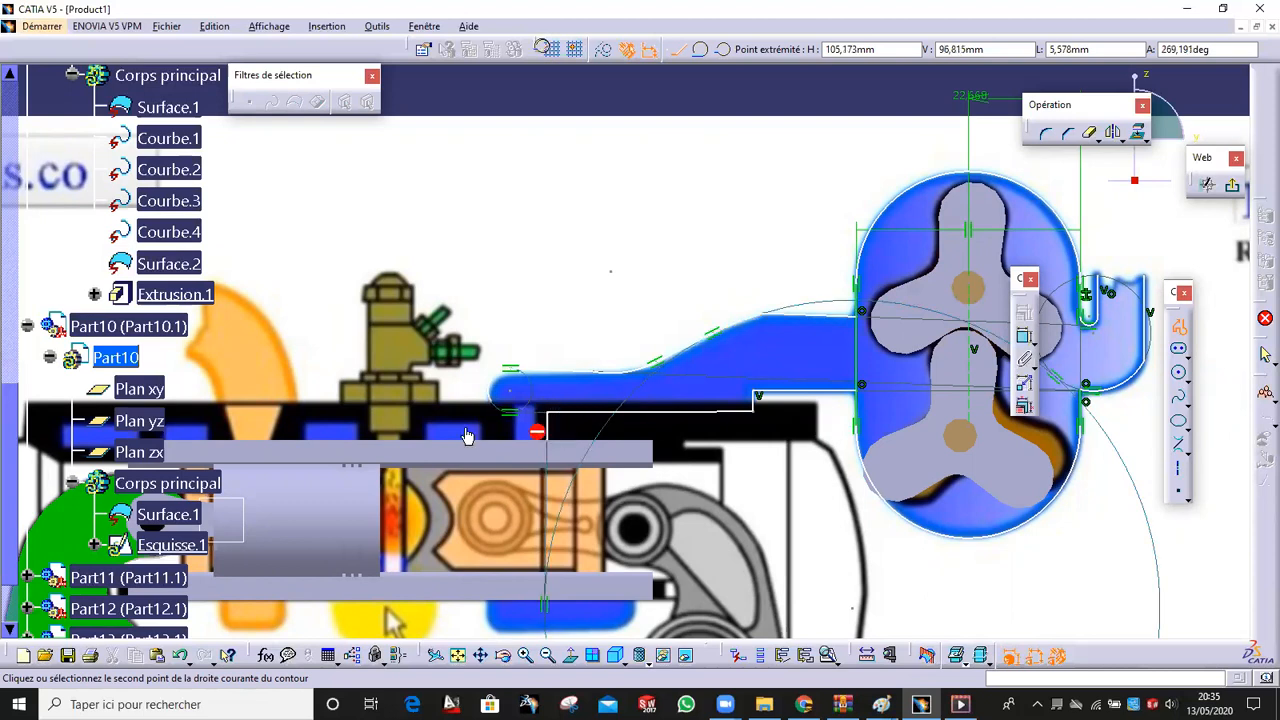
pyautogui.click(408, 440)
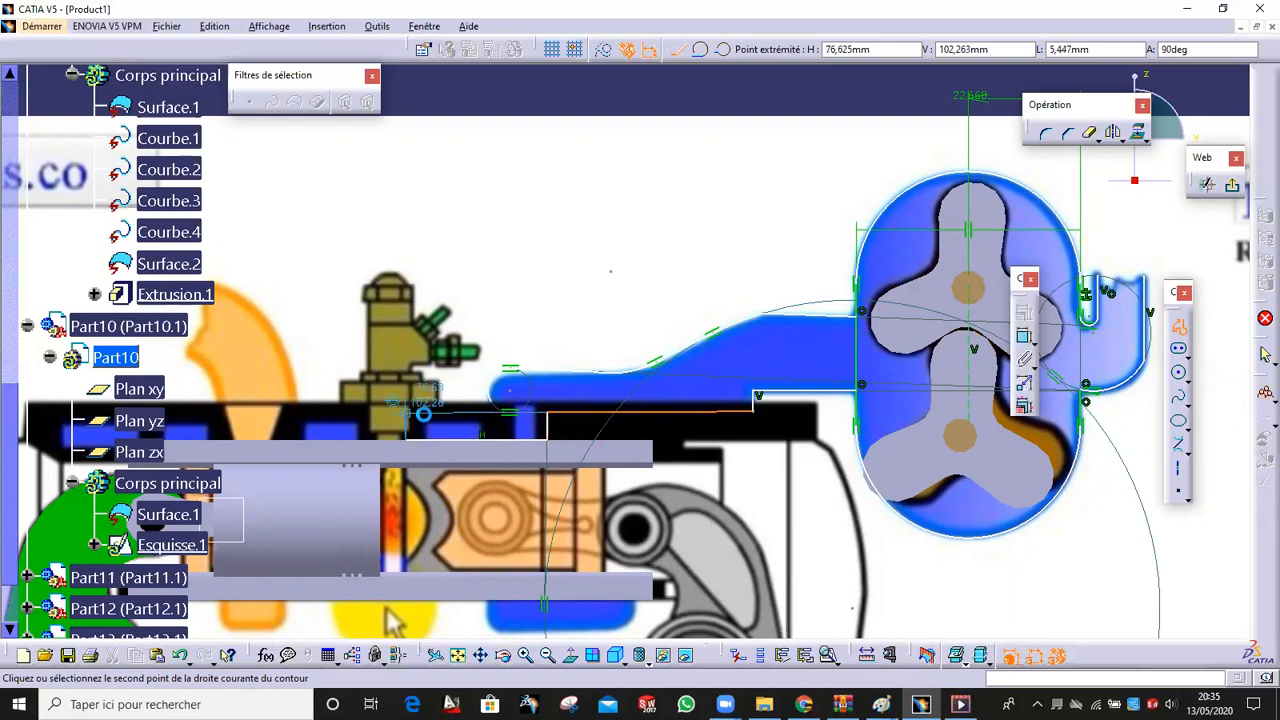
pyautogui.press('Escape')
# Start another profile at the duct tip's lower end with a three-point arc of about 7 mm radius curving down to the left
pyautogui.keyDown('ctrl'); pyautogui.moveTo(386, 614); pyautogui.dragTo(391, 408, button='middle'); pyautogui.keyUp('ctrl')
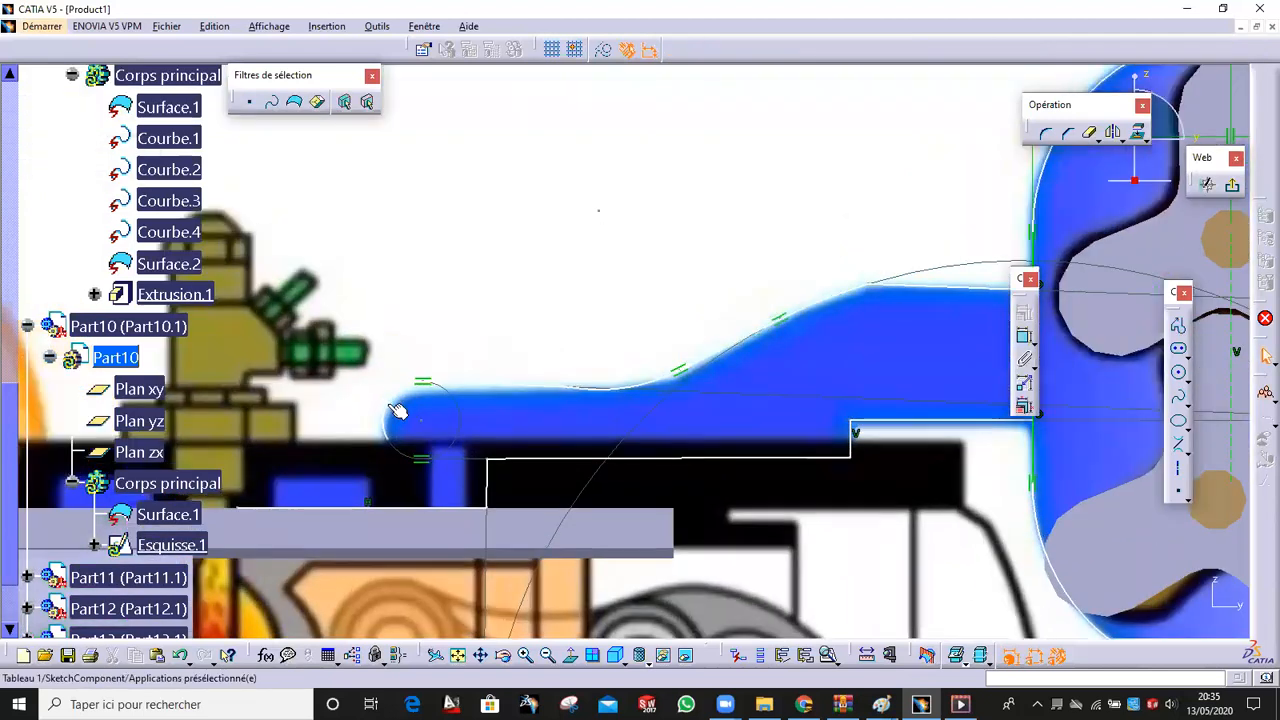
pyautogui.moveTo(559, 446); pyautogui.dragTo(750, 408, button='middle')
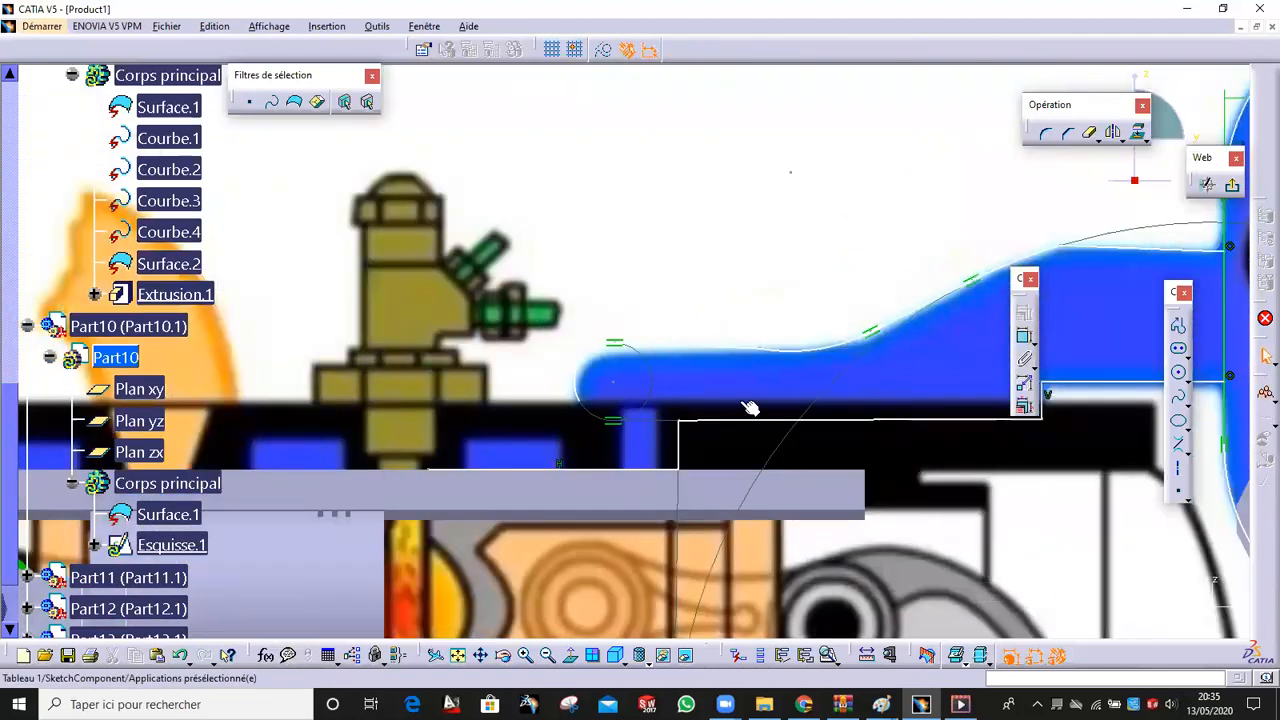
pyautogui.click(1178, 348)
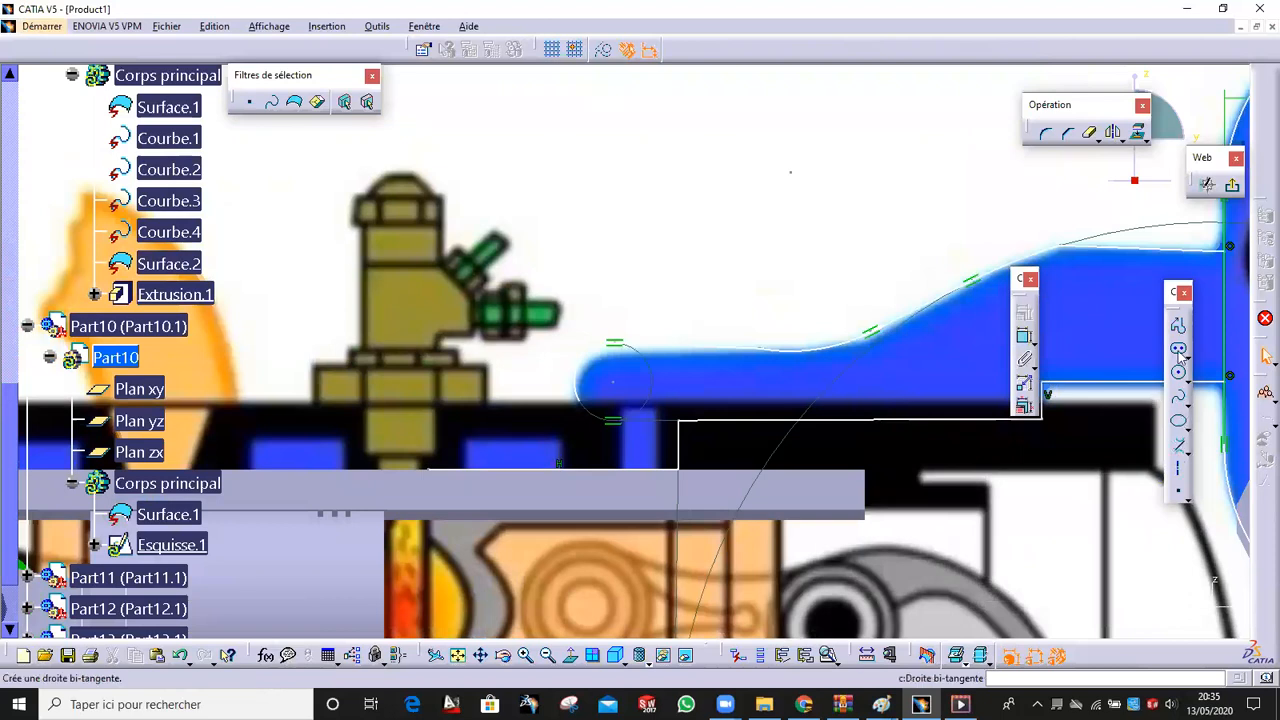
pyautogui.click(586, 421)
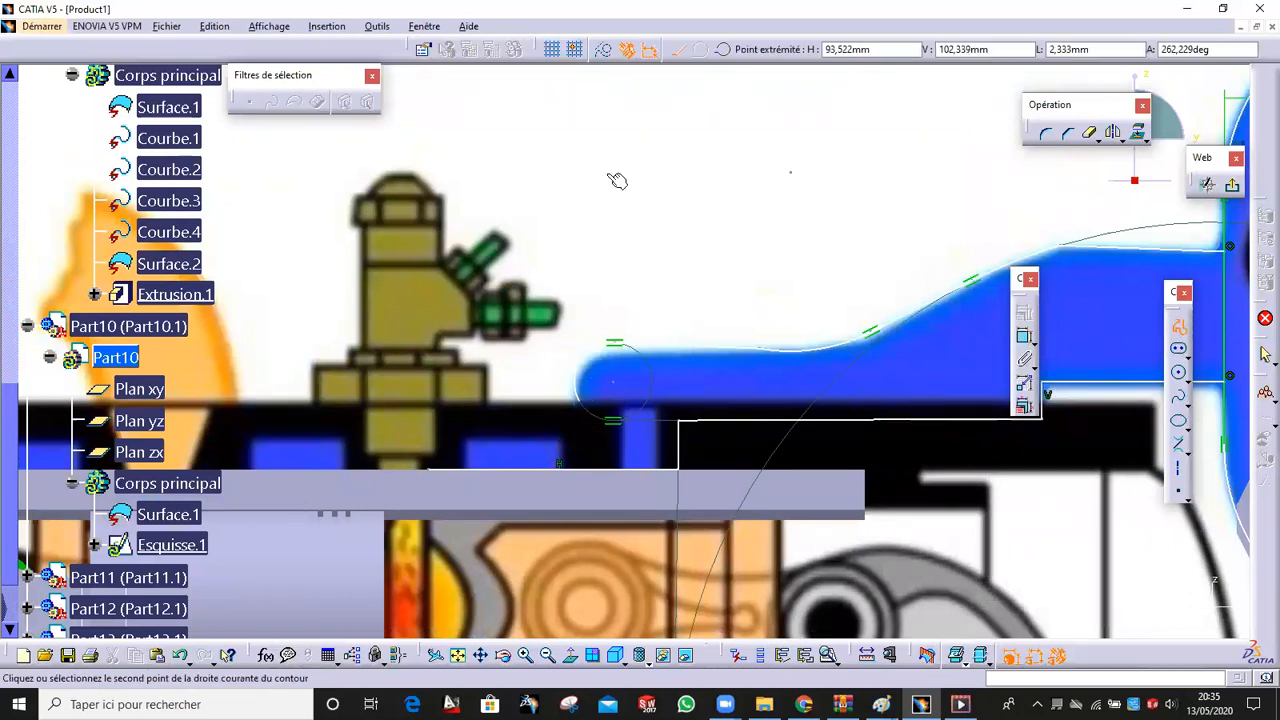
pyautogui.click(560, 413)
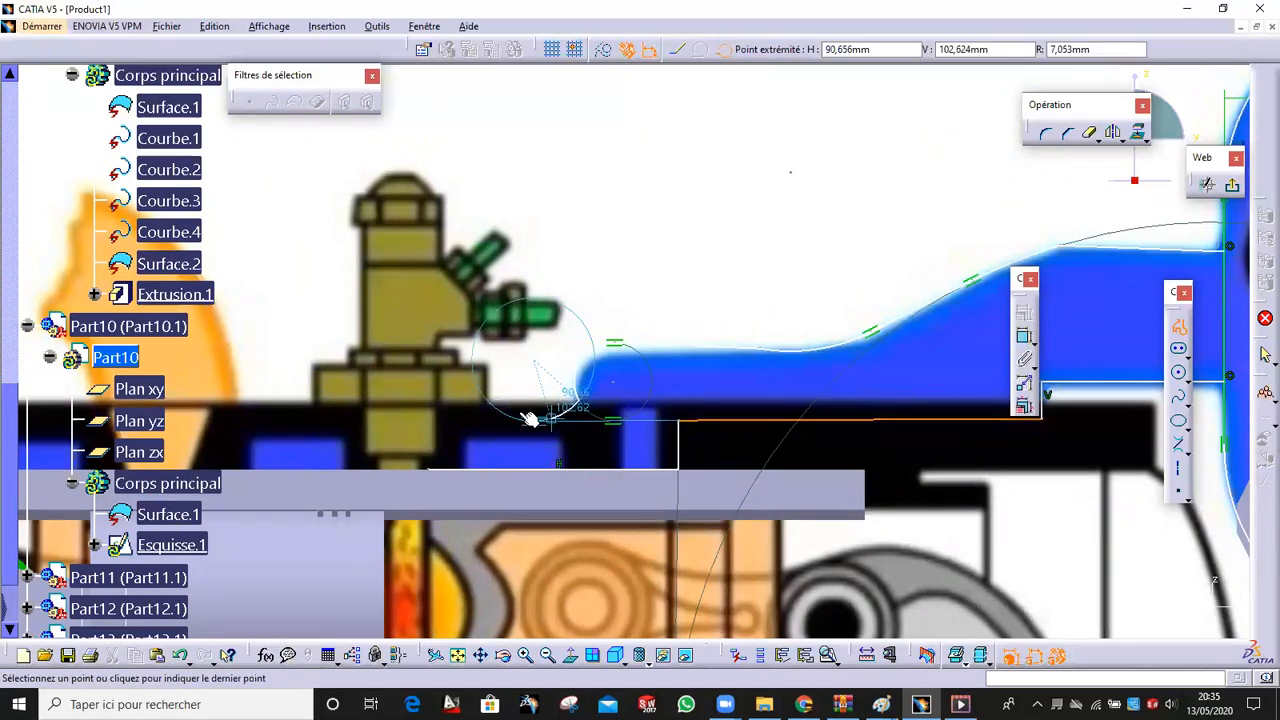
pyautogui.click(530, 418)
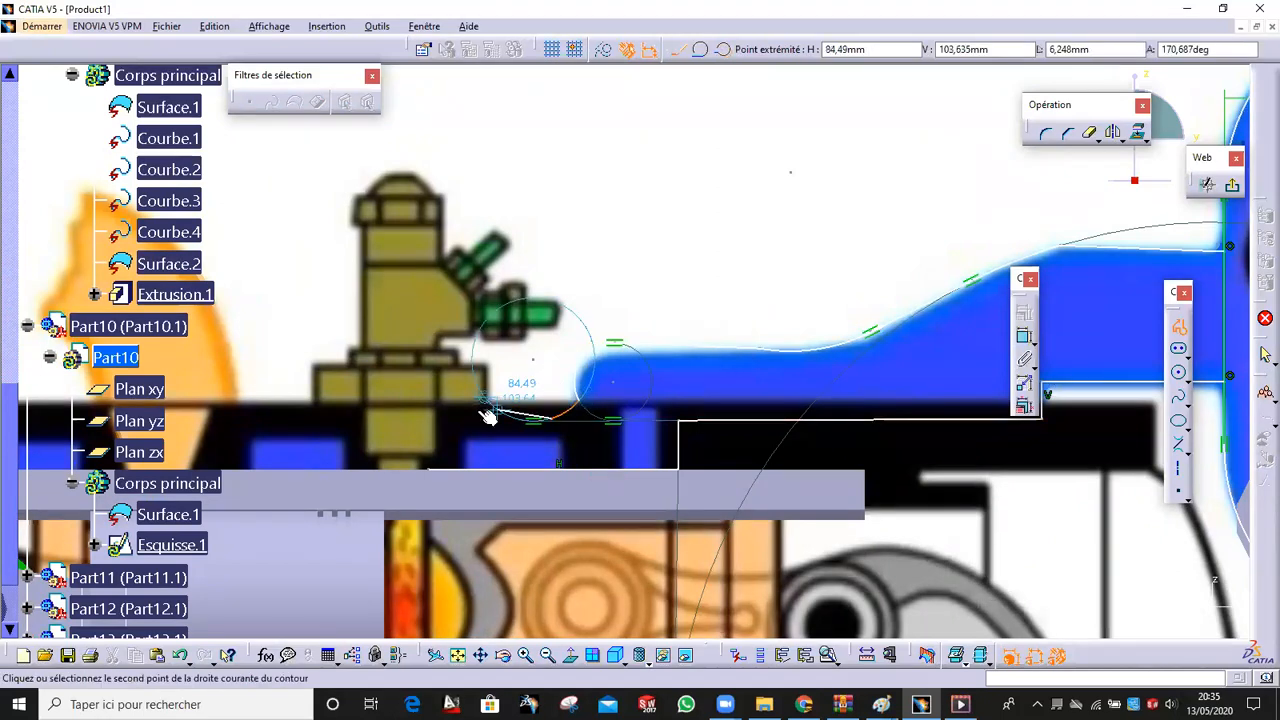
# Continue the profile with a horizontal line left to the injector's base and a vertical line down to the cylinder's top edge, ending it there
pyautogui.click(377, 420)
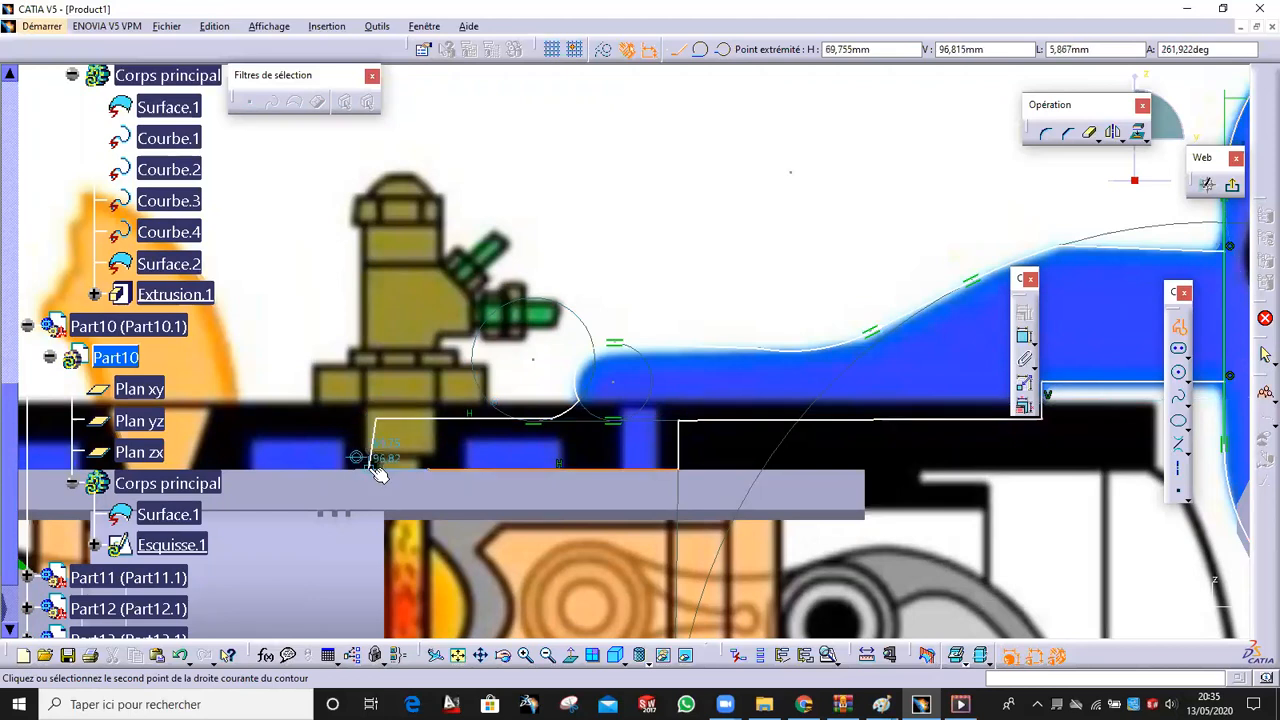
pyautogui.click(377, 468)
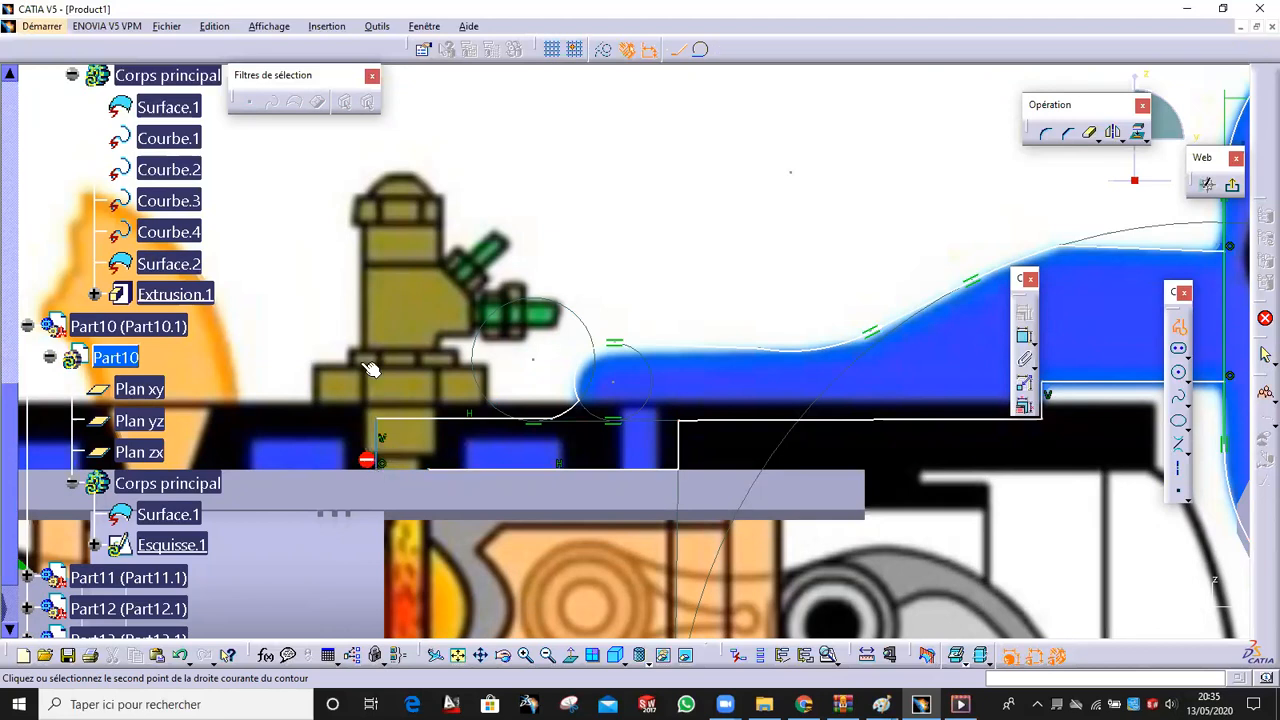
pyautogui.press('Escape')
# Move the vertical line's lower endpoint slightly up from the cylinder's top edge
pyautogui.moveTo(431, 461)
pyautogui.mouseDown(button='middle')
pyautogui.moveTo(437, 510)
pyautogui.moveTo(563, 558)
pyautogui.moveTo(558, 500)
pyautogui.moveTo(497, 508)
pyautogui.mouseUp(button='middle')
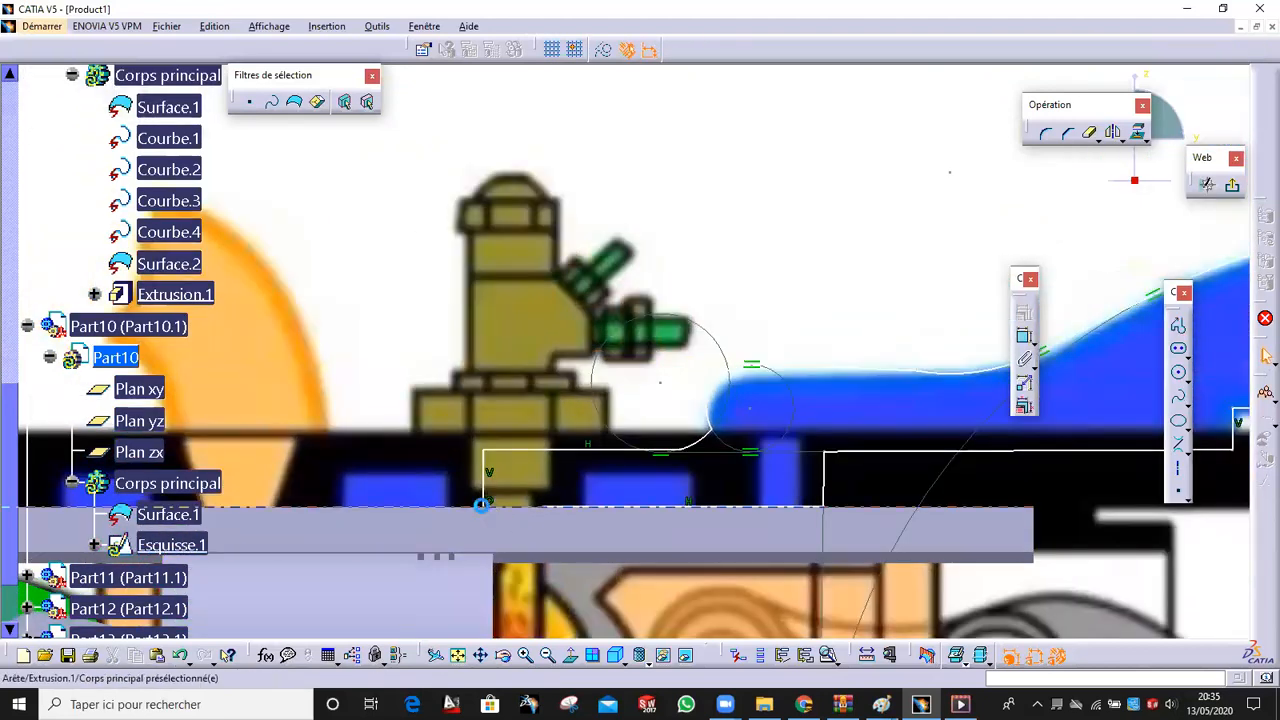
pyautogui.moveTo(493, 512); pyautogui.dragTo(487, 490)
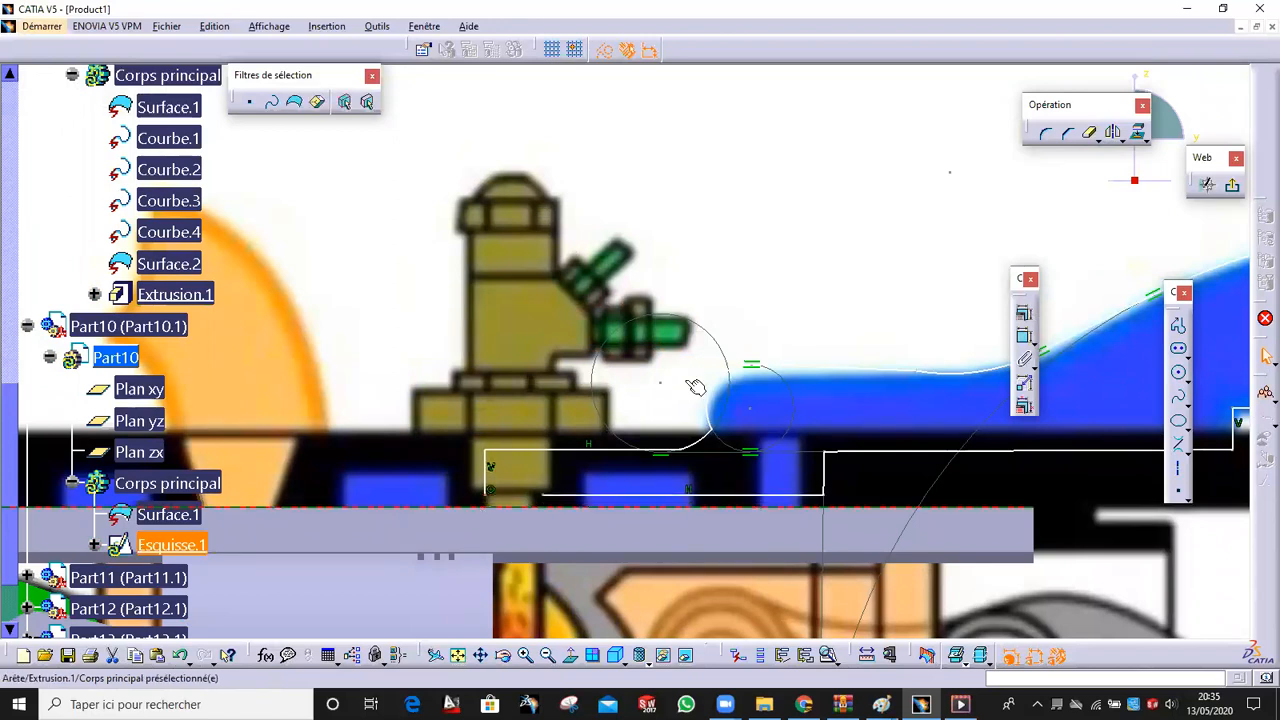
# Trim away the blower housing's left side between the duct's upper and lower lines
pyautogui.click(1025, 316)
pyautogui.click(1045, 318)
pyautogui.moveTo(683, 513)
pyautogui.keyDown('ctrl'); pyautogui.mouseDown(button='middle')
pyautogui.moveTo(717, 505)
pyautogui.moveTo(538, 470)
pyautogui.mouseUp(button='middle'); pyautogui.keyUp('ctrl')
pyautogui.keyDown('ctrl'); pyautogui.moveTo(729, 501); pyautogui.dragTo(733, 533, button='middle'); pyautogui.keyUp('ctrl')
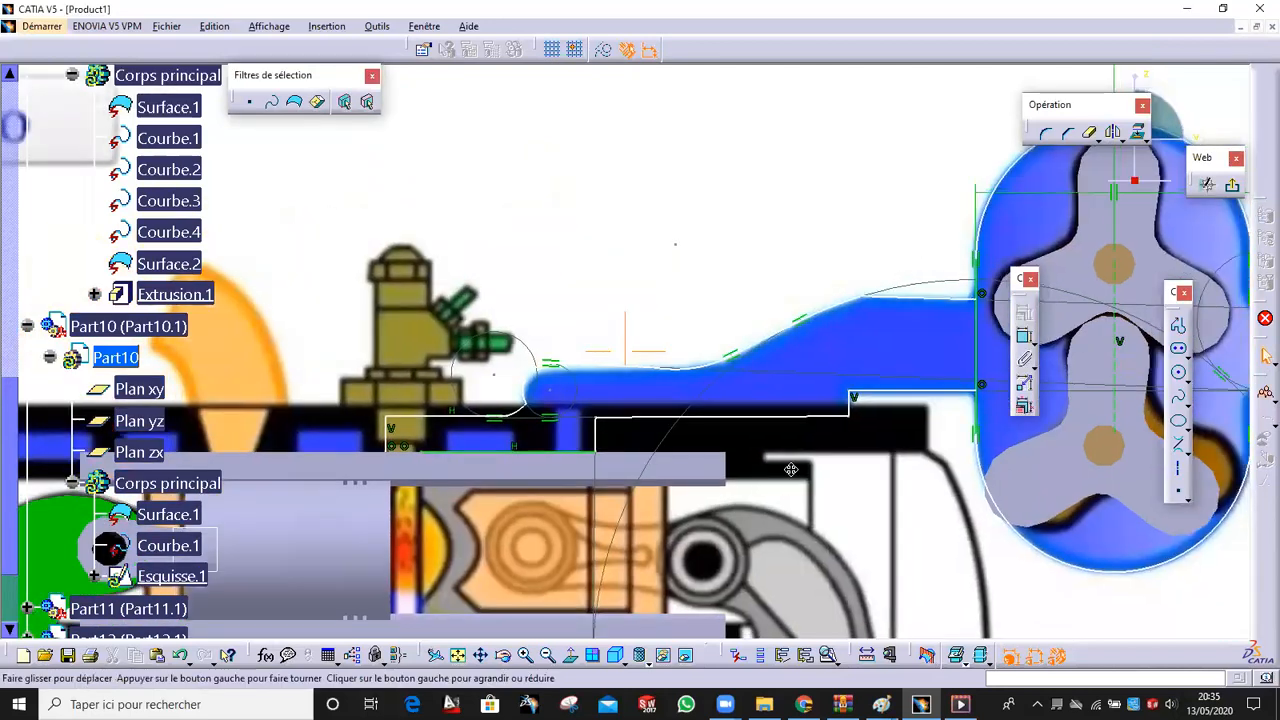
pyautogui.moveTo(791, 468); pyautogui.dragTo(633, 506, button='middle')
pyautogui.click(1089, 133)
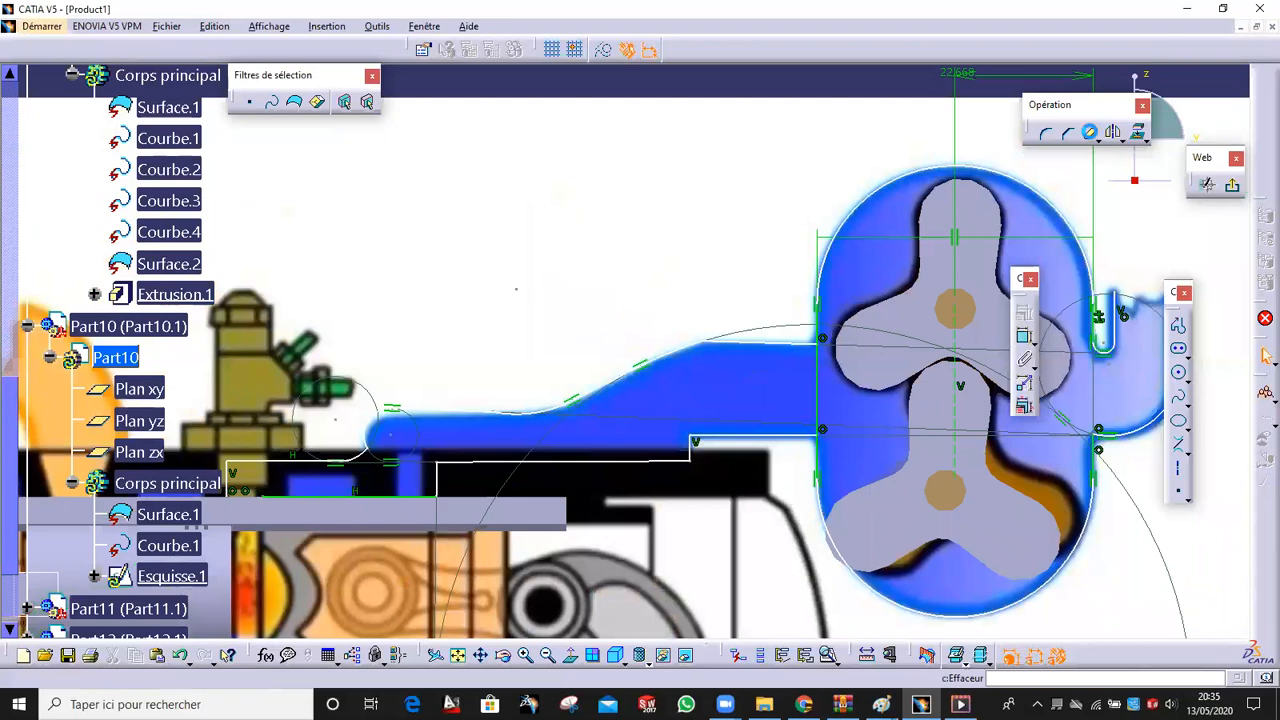
pyautogui.click(819, 382)
pyautogui.keyDown('ctrl'); pyautogui.moveTo(855, 350); pyautogui.dragTo(800, 350, button='middle'); pyautogui.keyUp('ctrl')
pyautogui.moveTo(785, 474)
pyautogui.mouseDown(button='middle')
pyautogui.moveTo(876, 429)
pyautogui.moveTo(873, 450)
pyautogui.mouseUp(button='middle')
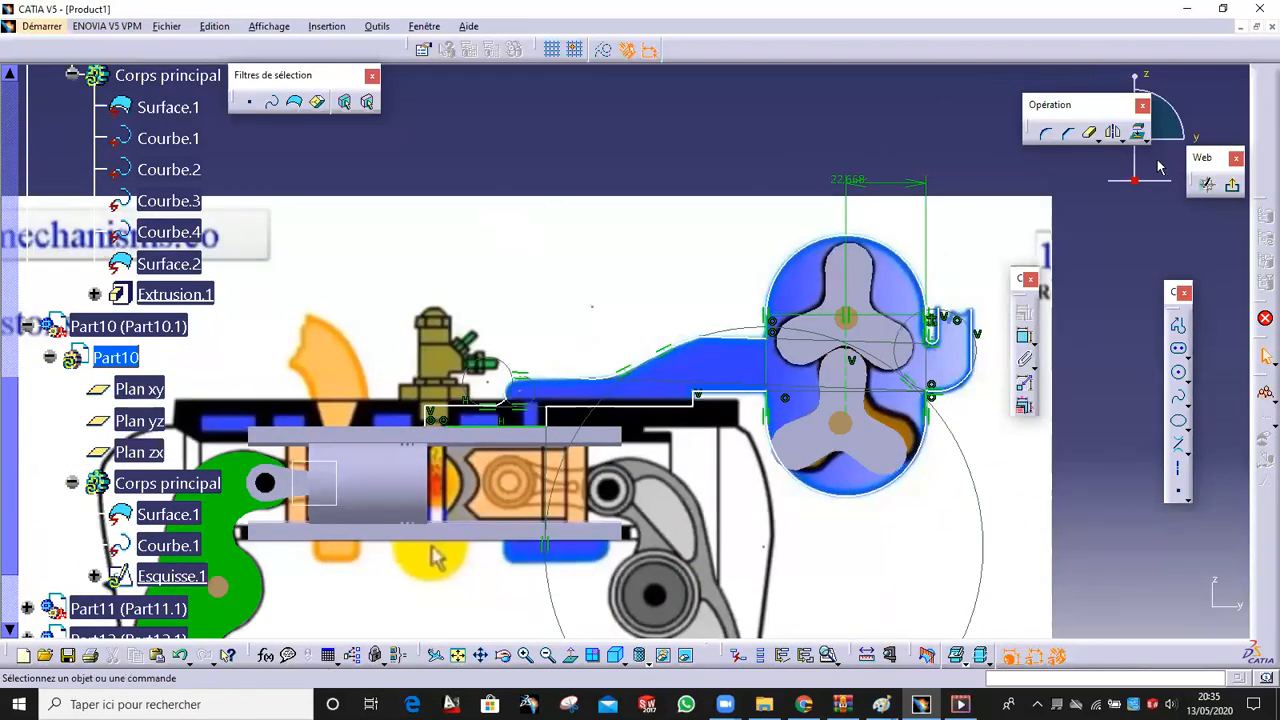
# Exit the sketch and extrude Esquisse.1 despite its open contours, with thickening enabled and the direction reversed
pyautogui.click(1232, 185)
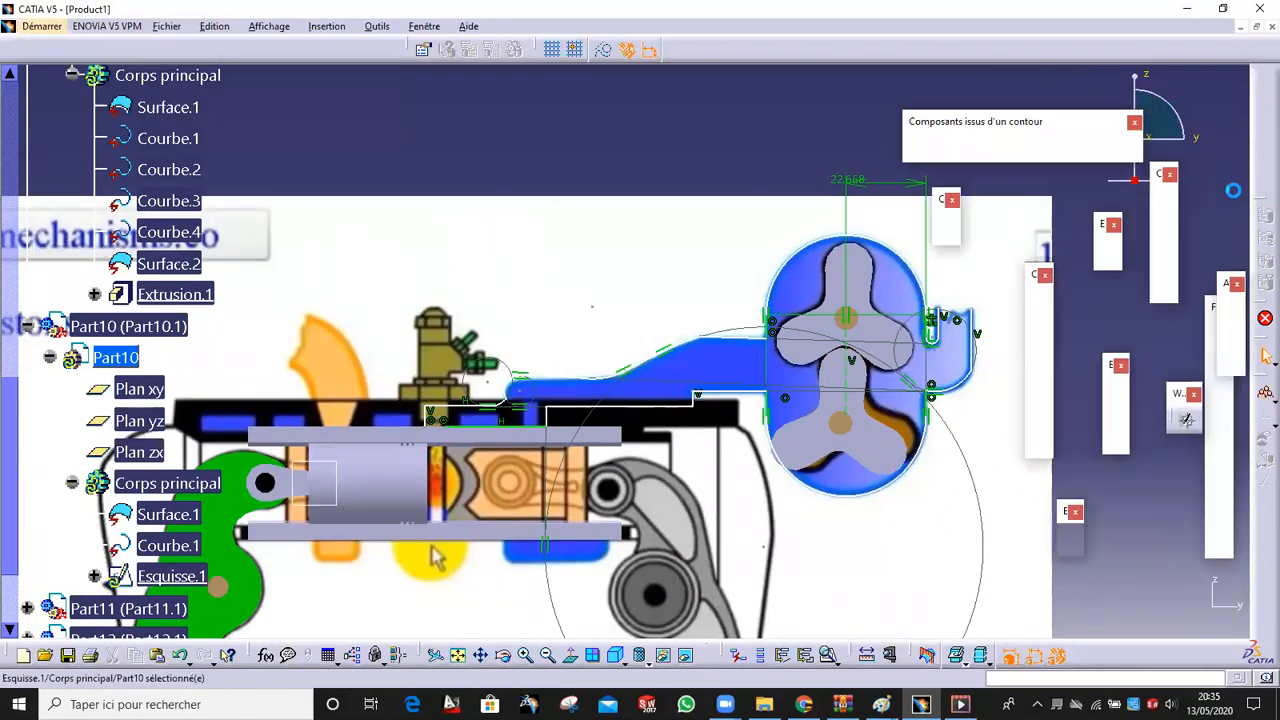
pyautogui.click(715, 181)
pyautogui.moveTo(714, 273); pyautogui.dragTo(680, 240, button='middle')
pyautogui.rightClick(680, 240)
pyautogui.click(651, 193)
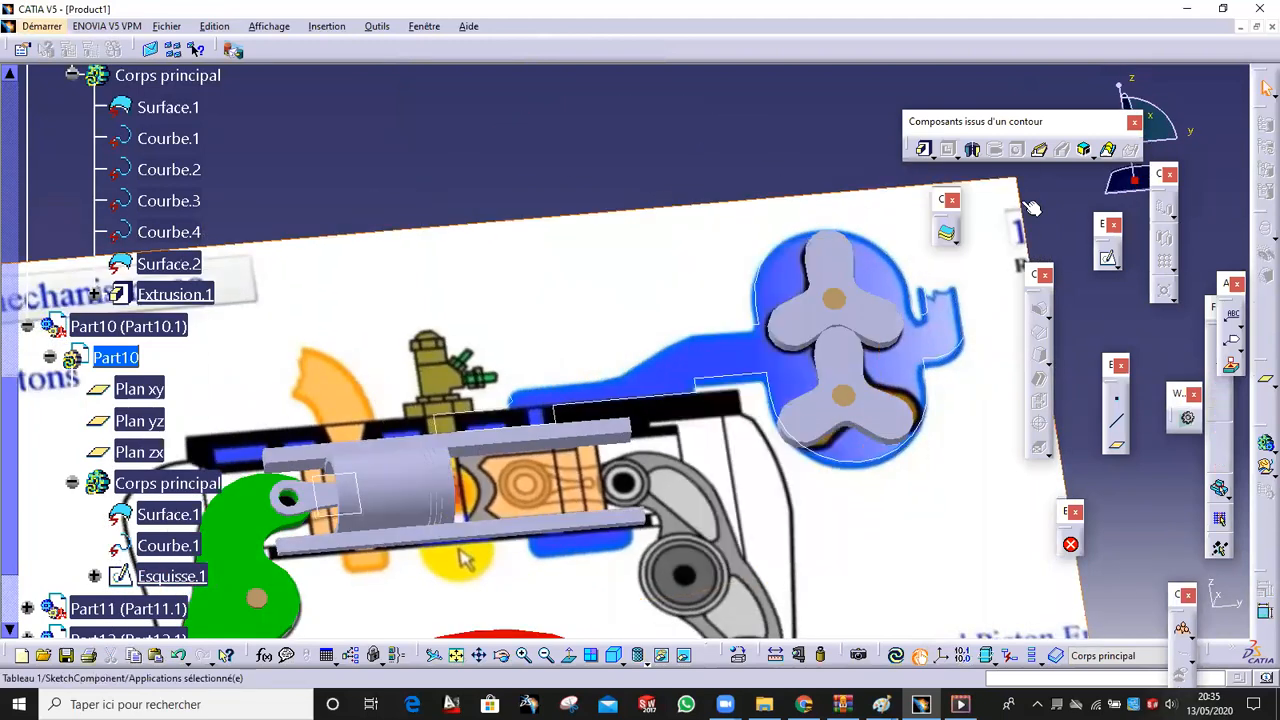
pyautogui.click(924, 149)
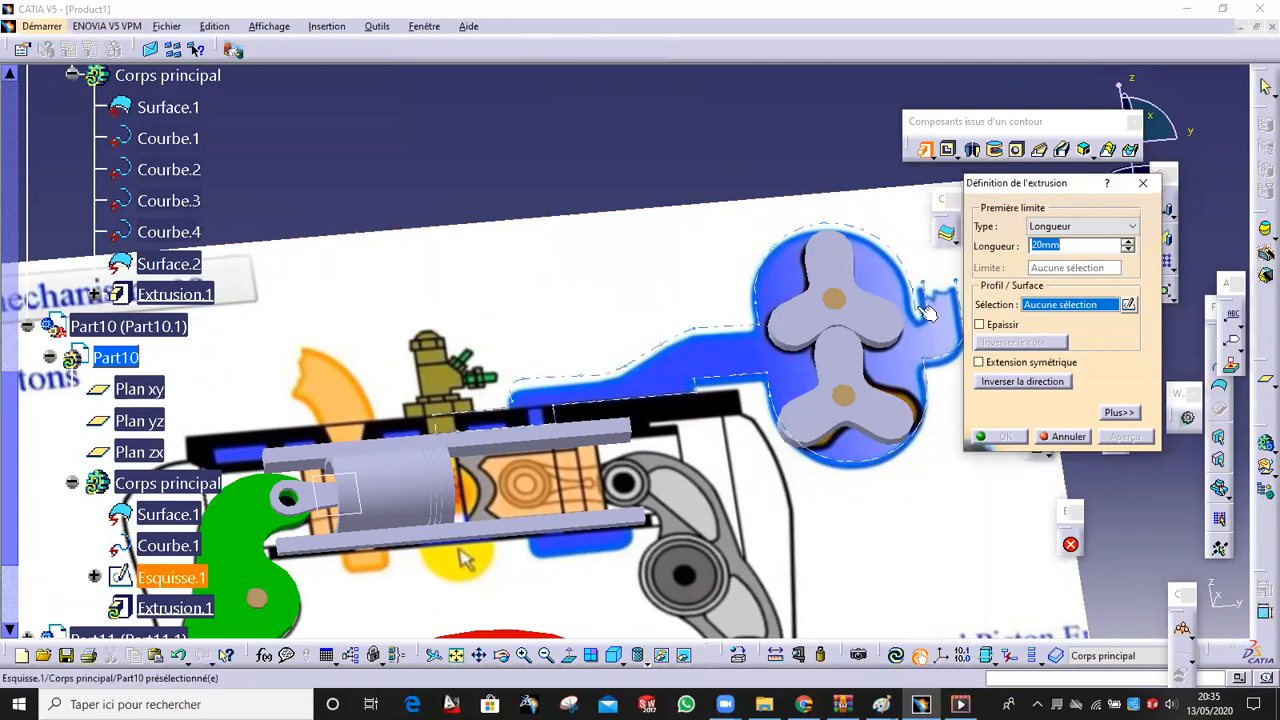
pyautogui.click(463, 558)
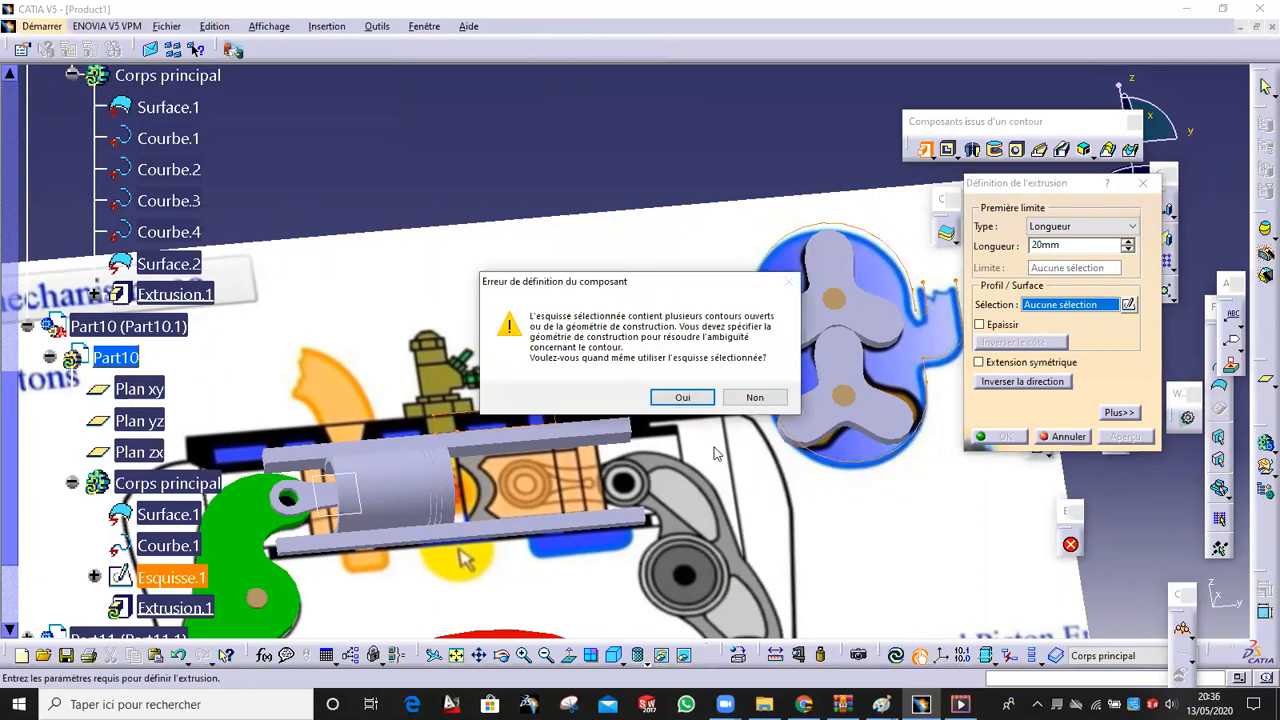
pyautogui.click(702, 398)
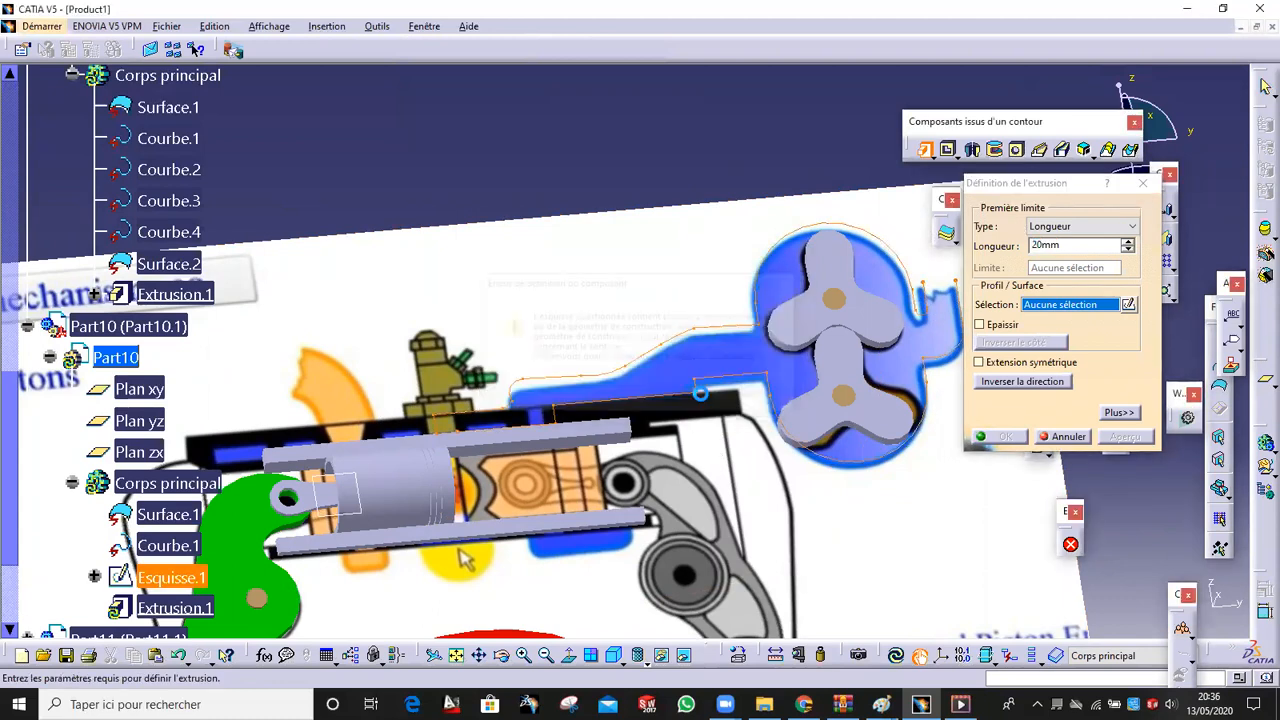
pyautogui.click(1002, 328)
pyautogui.moveTo(672, 456); pyautogui.dragTo(867, 383, button='middle')
pyautogui.click(979, 385)
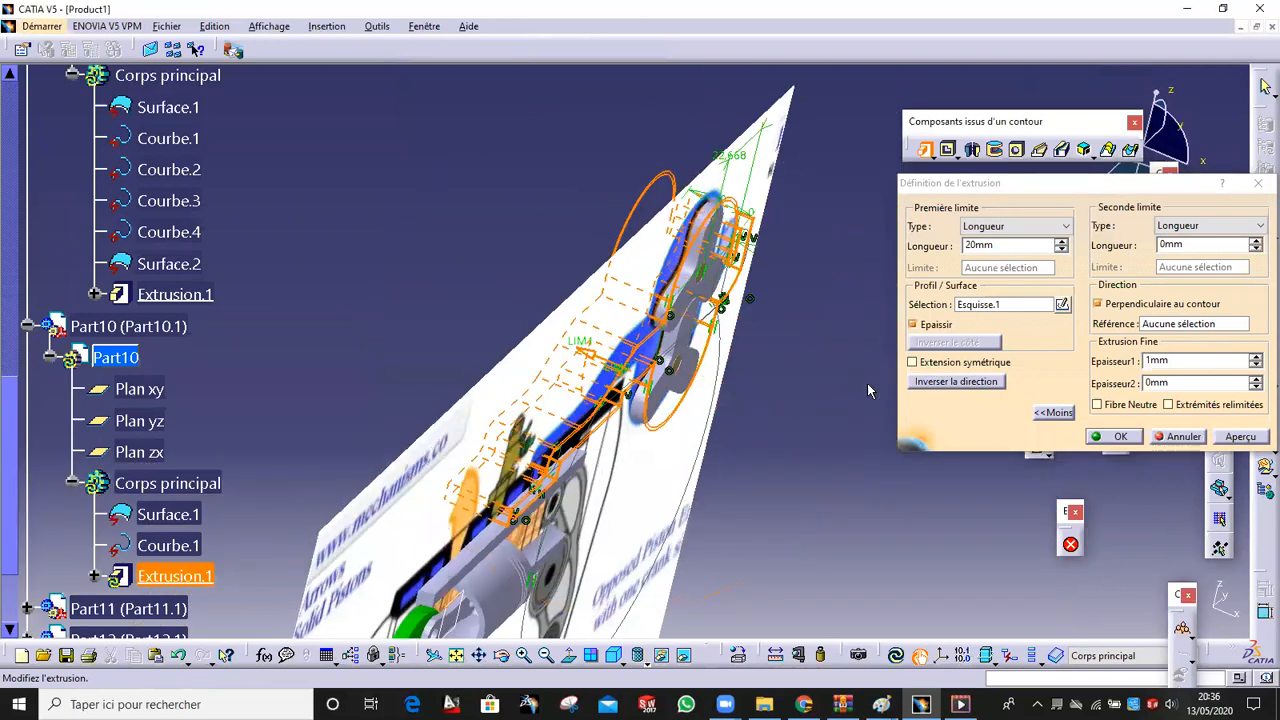
# Set the thin extrusion's length to 24 mm and create it
pyautogui.click(1061, 243)
pyautogui.click(1061, 243)
pyautogui.click(1061, 243)
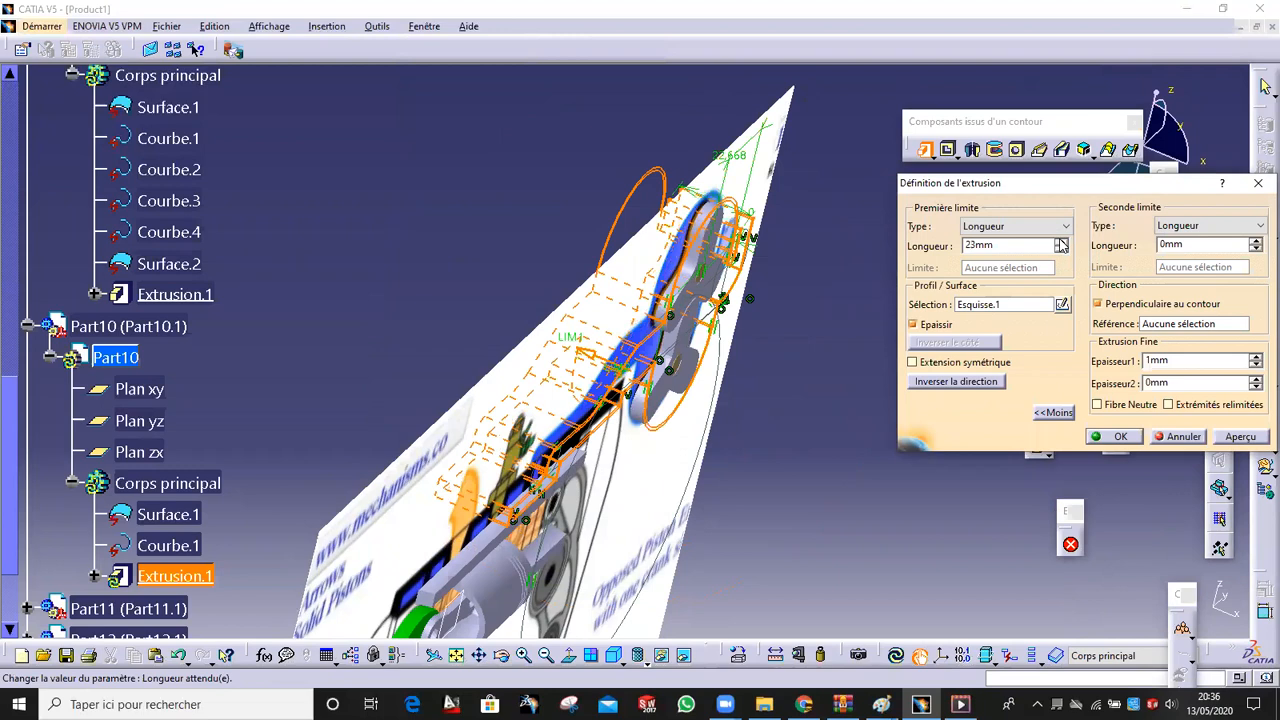
pyautogui.click(1061, 243)
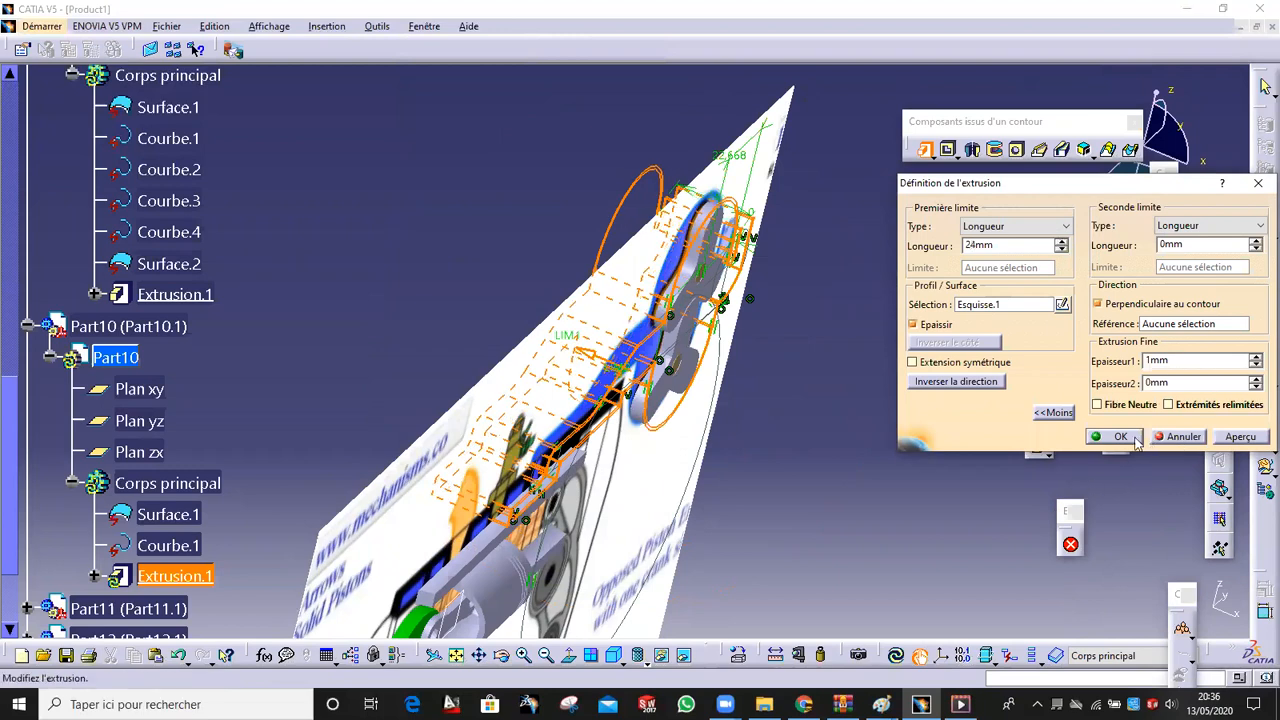
pyautogui.click(1180, 437)
# Reopen the housing extrusion, preview a first wall thickness of 2 mm, and set that thickness back to 1 mm
pyautogui.moveTo(639, 415)
pyautogui.mouseDown(button='middle')
pyautogui.moveTo(648, 327)
pyautogui.moveTo(732, 344)
pyautogui.moveTo(763, 376)
pyautogui.moveTo(554, 386)
pyautogui.moveTo(623, 349)
pyautogui.moveTo(697, 475)
pyautogui.moveTo(688, 405)
pyautogui.moveTo(765, 418)
pyautogui.mouseUp(button='middle')
pyautogui.doubleClick(765, 418)
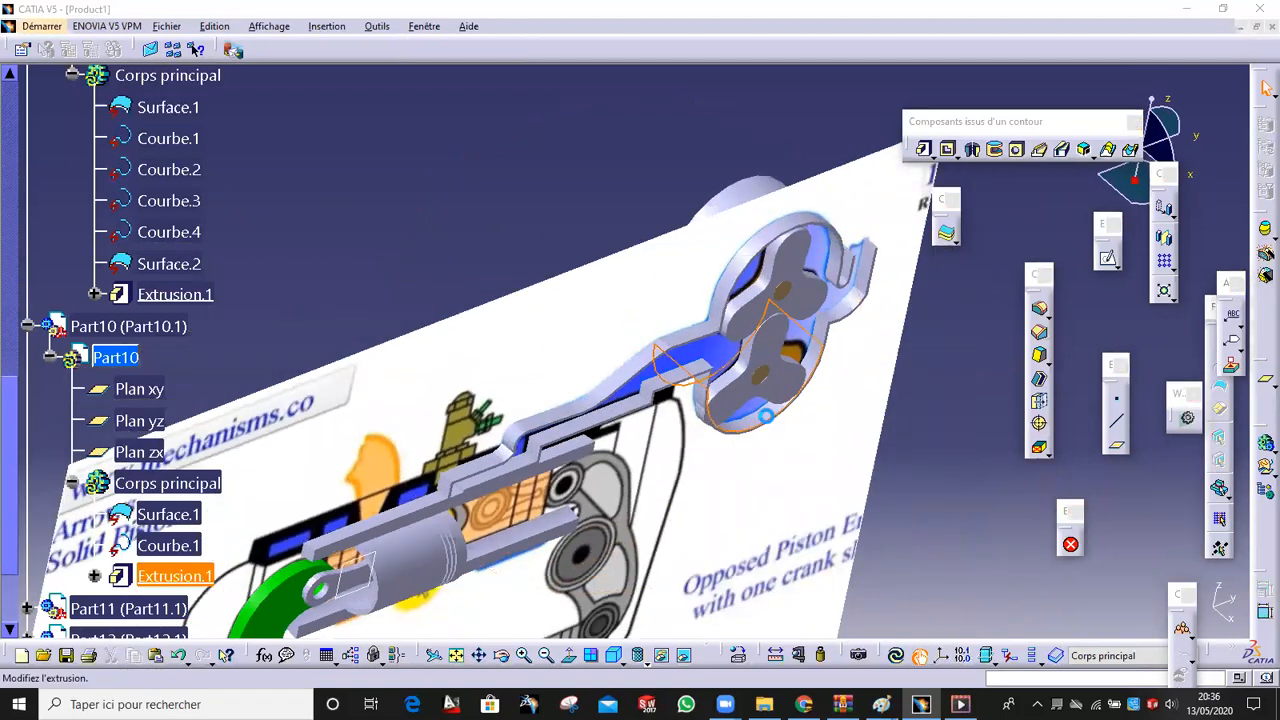
pyautogui.click(1255, 358)
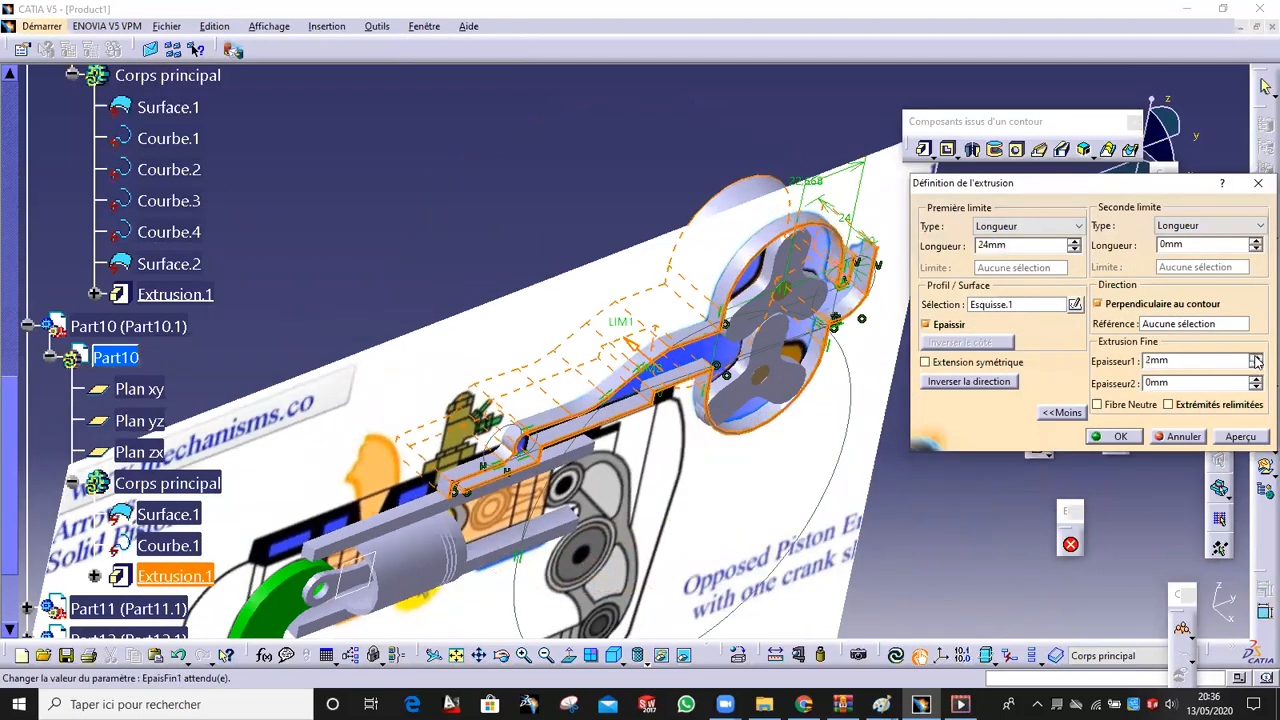
pyautogui.click(1226, 437)
pyautogui.click(1225, 440)
pyautogui.moveTo(784, 463); pyautogui.dragTo(581, 280, button='middle')
pyautogui.doubleClick(1180, 362)
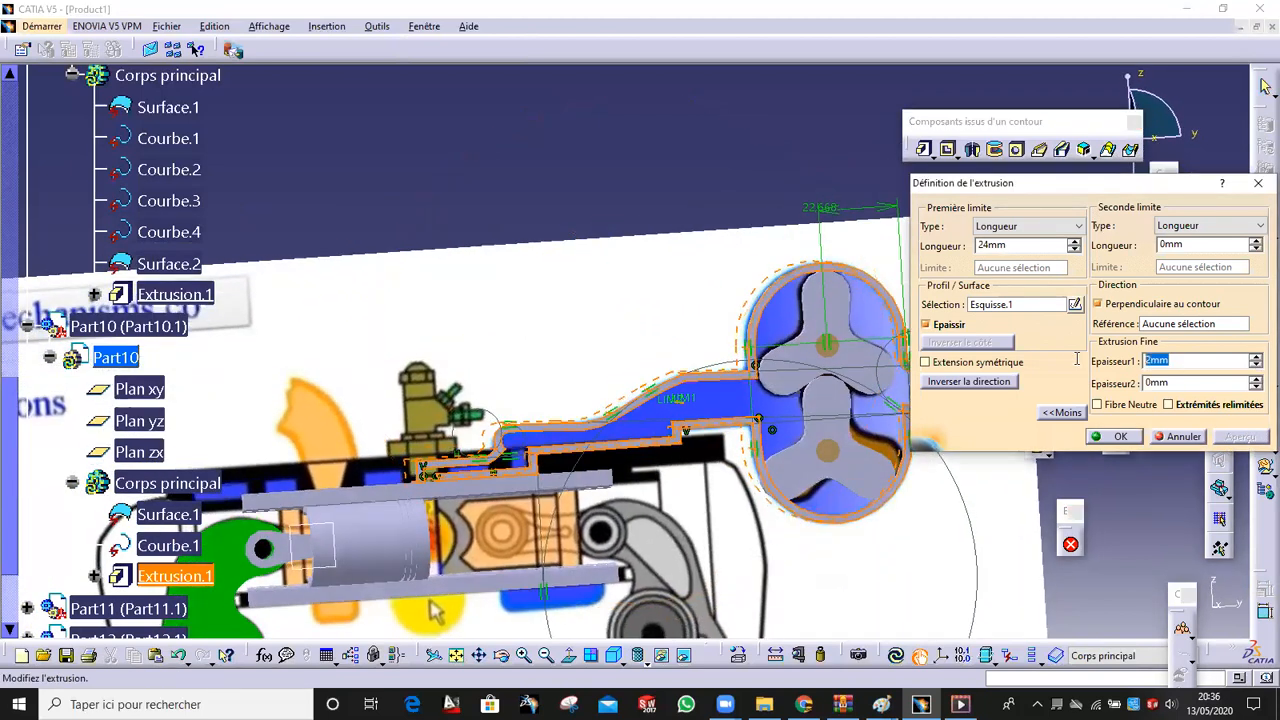
pyautogui.write('1')
pyautogui.click(1123, 436)
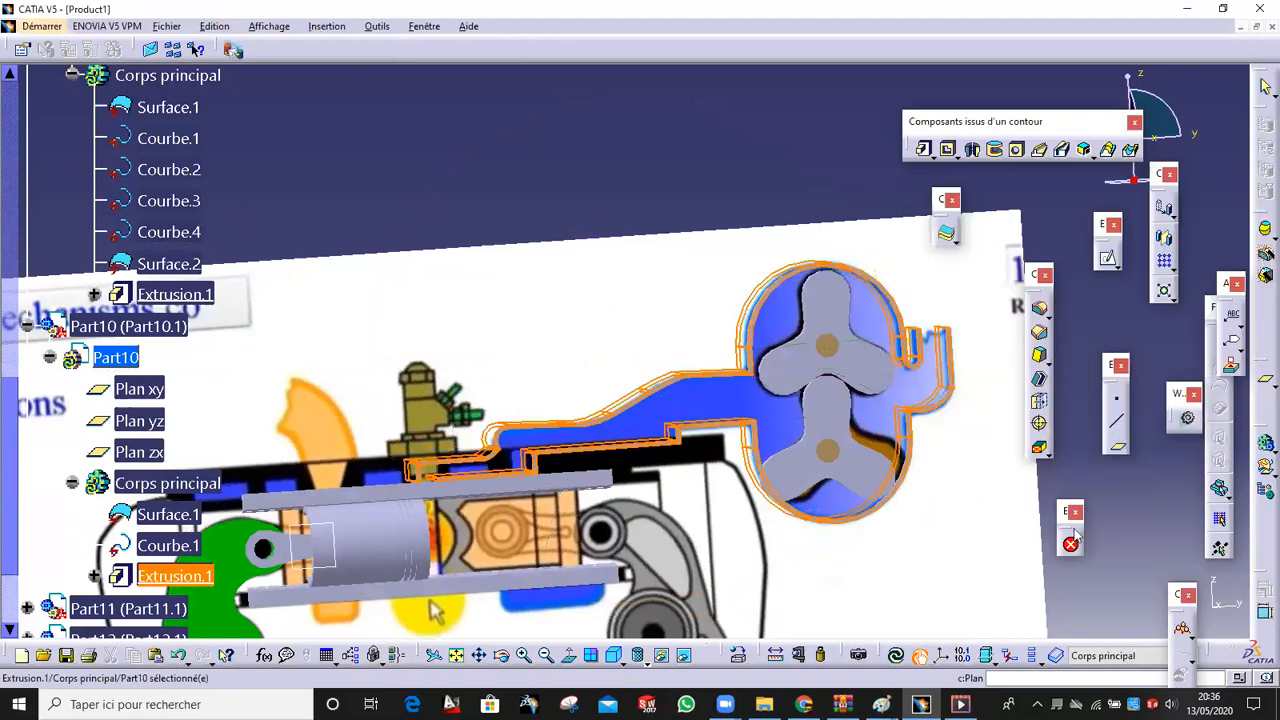
# Open Esquisse.1 under Part10's extrusion for editing and move the blower housing's bottom arc slightly downward
pyautogui.moveTo(431, 602); pyautogui.dragTo(381, 556, button='middle')
pyautogui.click(1016, 581)
pyautogui.moveTo(831, 537); pyautogui.dragTo(852, 413, button='middle')
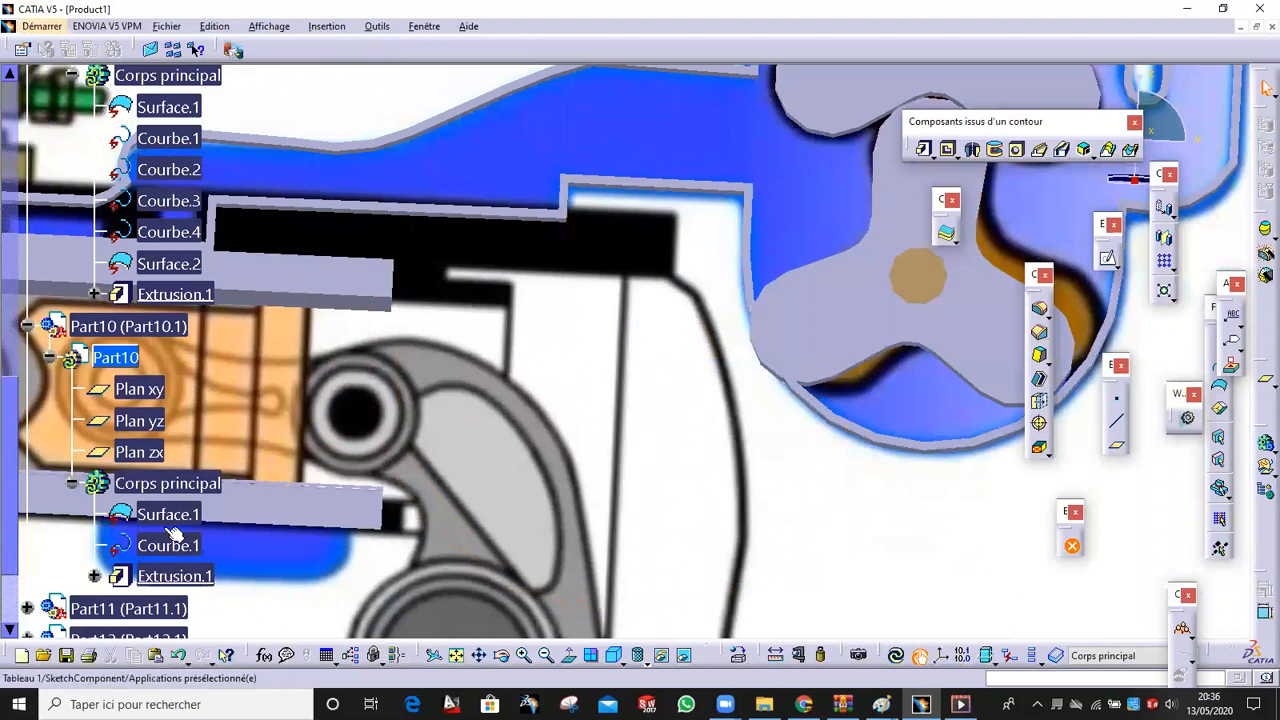
pyautogui.click(94, 576)
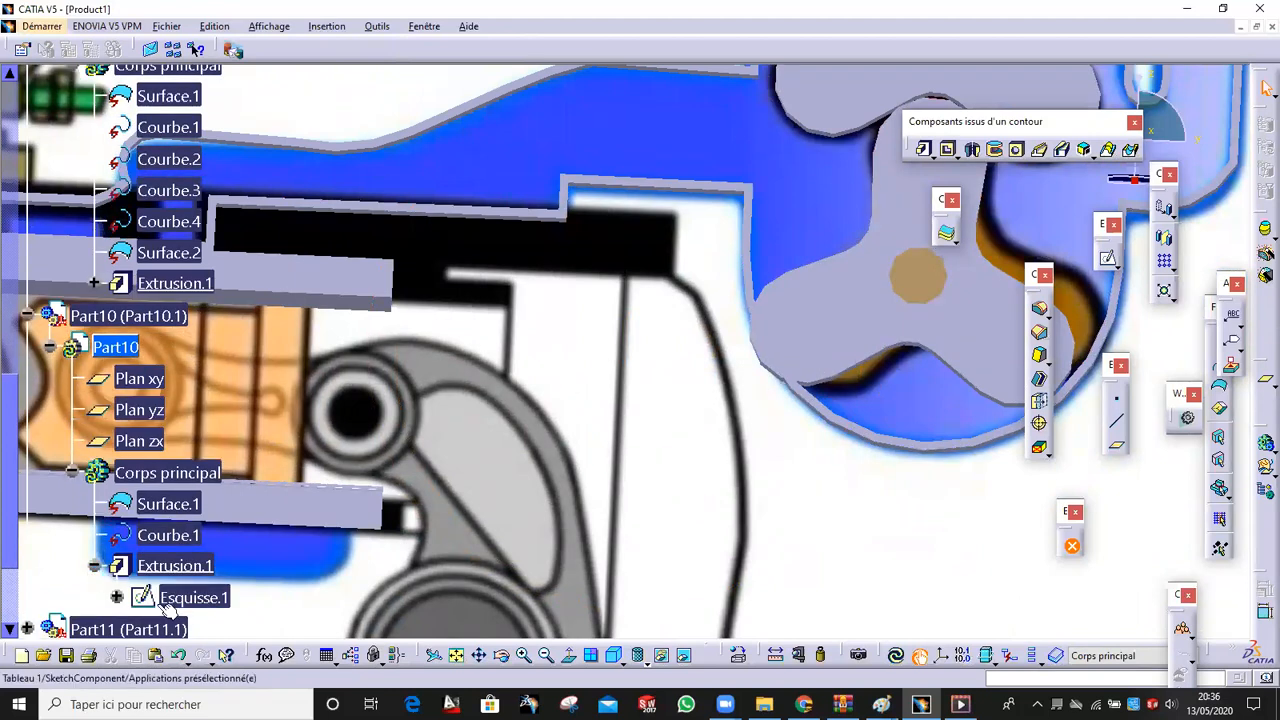
pyautogui.click(166, 600)
pyautogui.doubleClick(166, 598)
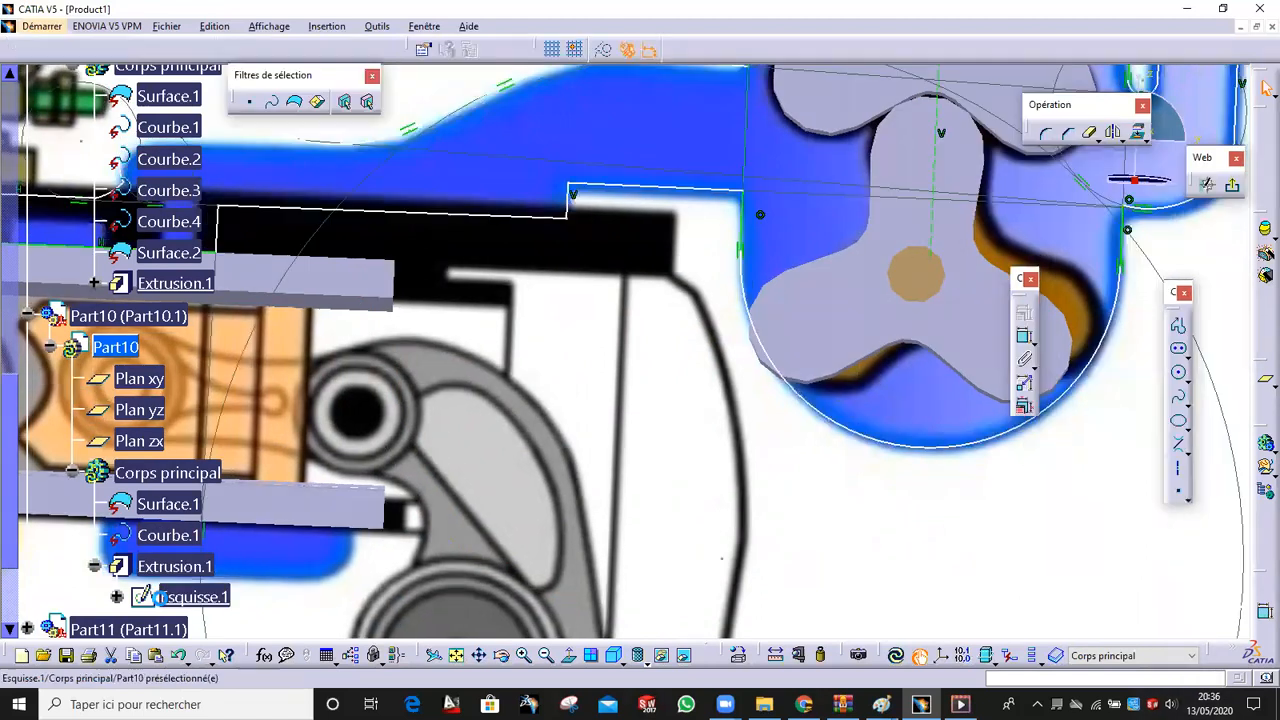
pyautogui.moveTo(812, 404); pyautogui.dragTo(797, 435)
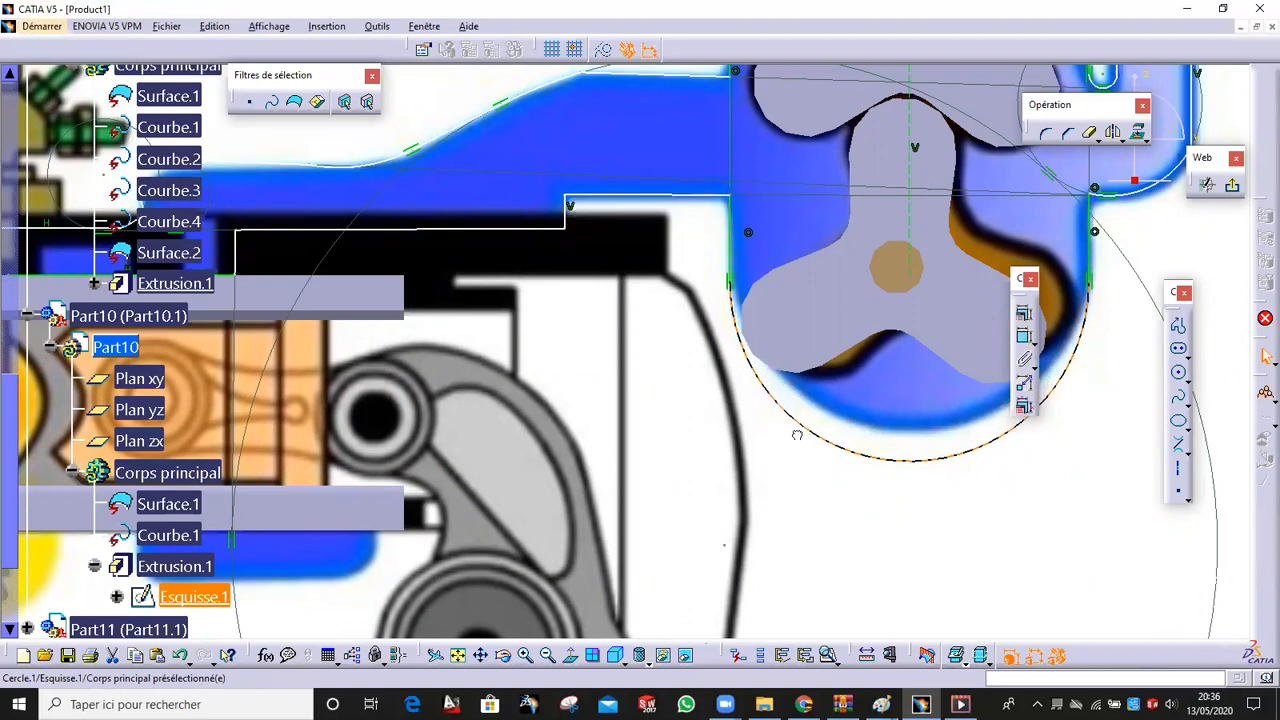
# Lower the blower housing's bottom arc a little further, exit the sketch, and update the part
pyautogui.moveTo(676, 676); pyautogui.dragTo(677, 672, button='middle')
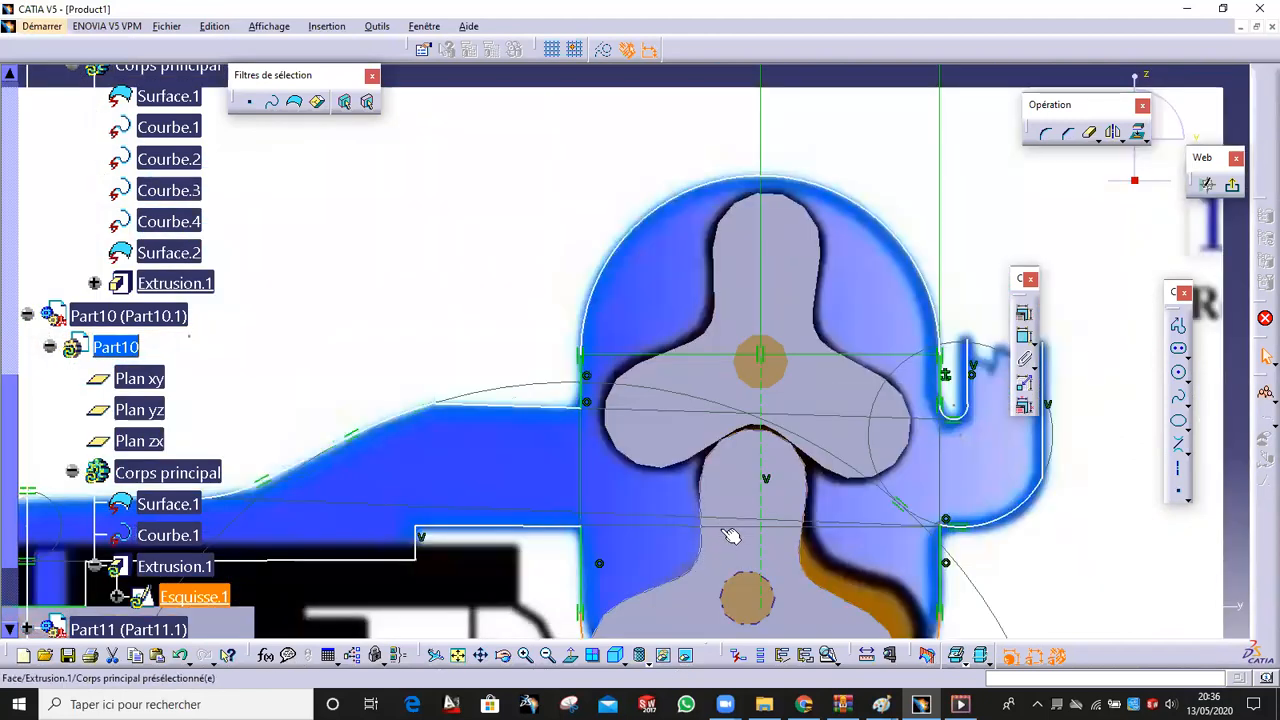
pyautogui.moveTo(724, 532); pyautogui.dragTo(720, 222, button='middle')
pyautogui.moveTo(671, 467); pyautogui.dragTo(667, 467)
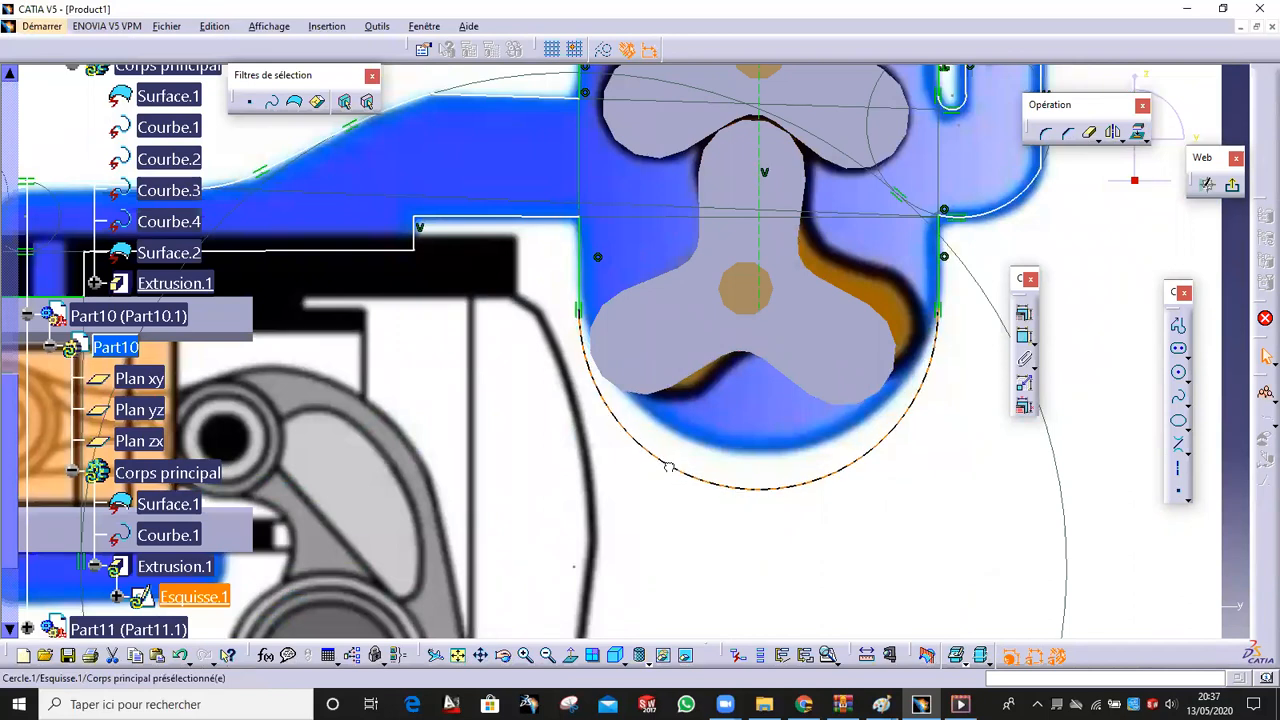
pyautogui.click(1232, 184)
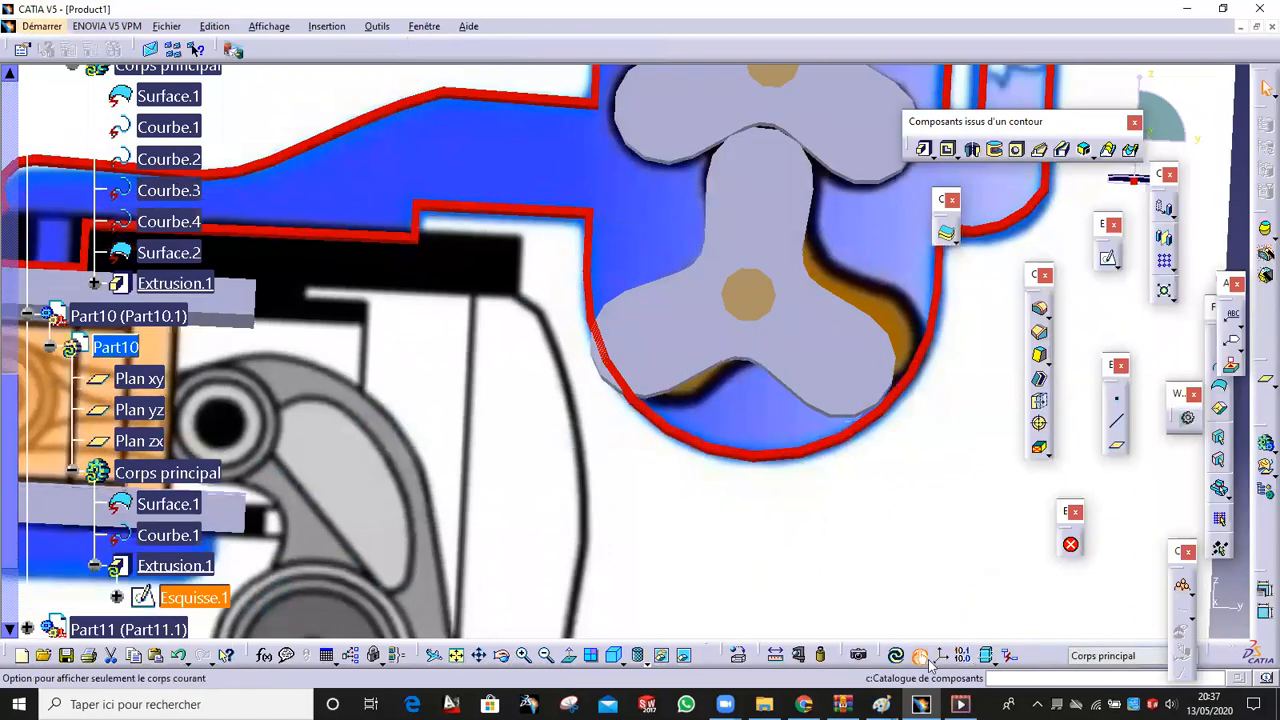
pyautogui.click(896, 658)
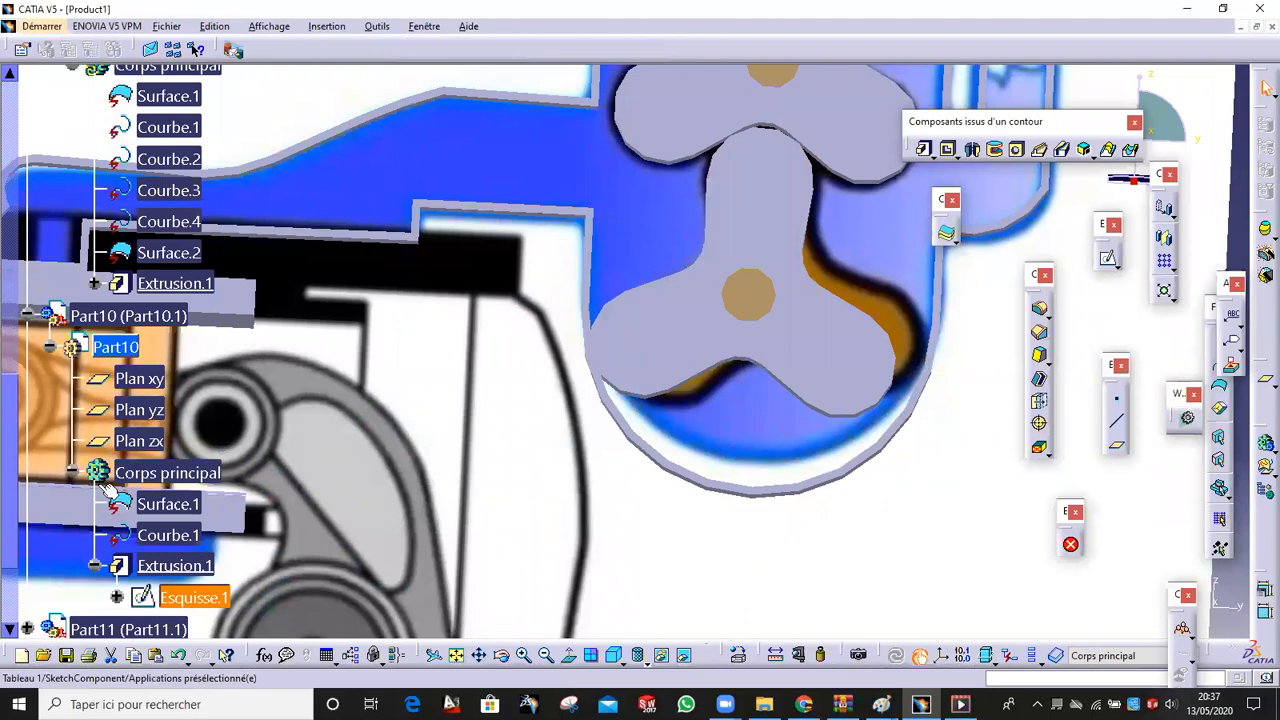
# Reopen the housing extrusion's sketch Esquisse.1 for editing
pyautogui.click(173, 597)
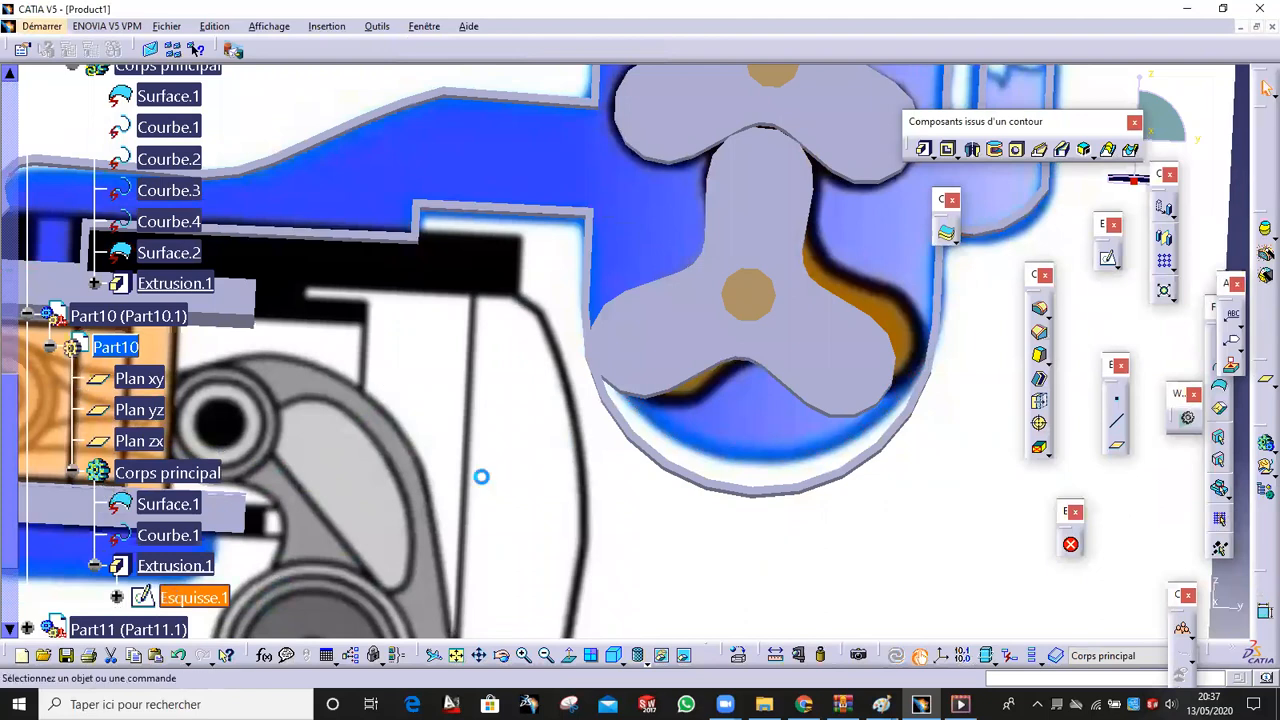
# Try setting the distance from the upper rotor housing's vertical axis to its right wall to 23 mm, and undo the change
pyautogui.moveTo(611, 432); pyautogui.dragTo(611, 418)
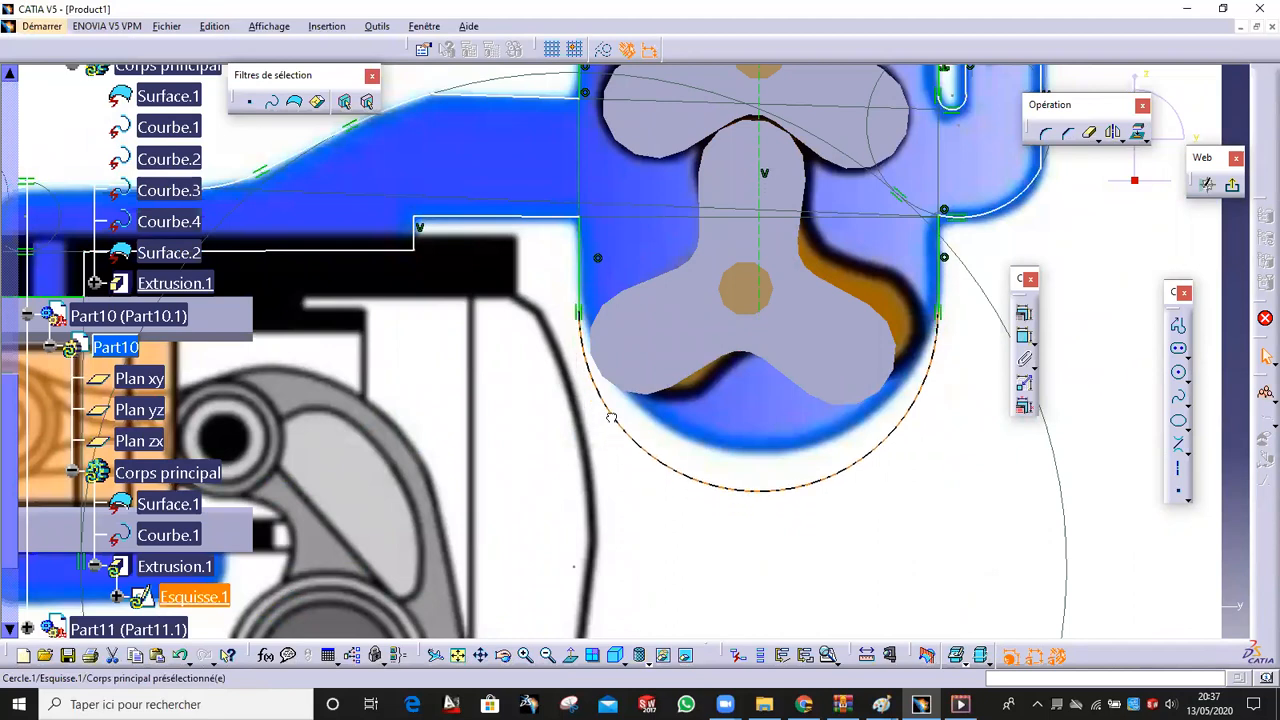
pyautogui.moveTo(562, 312)
pyautogui.keyDown('ctrl'); pyautogui.mouseDown(button='middle')
pyautogui.moveTo(560, 357)
pyautogui.moveTo(562, 278)
pyautogui.moveTo(661, 385)
pyautogui.mouseUp(button='middle'); pyautogui.keyUp('ctrl')
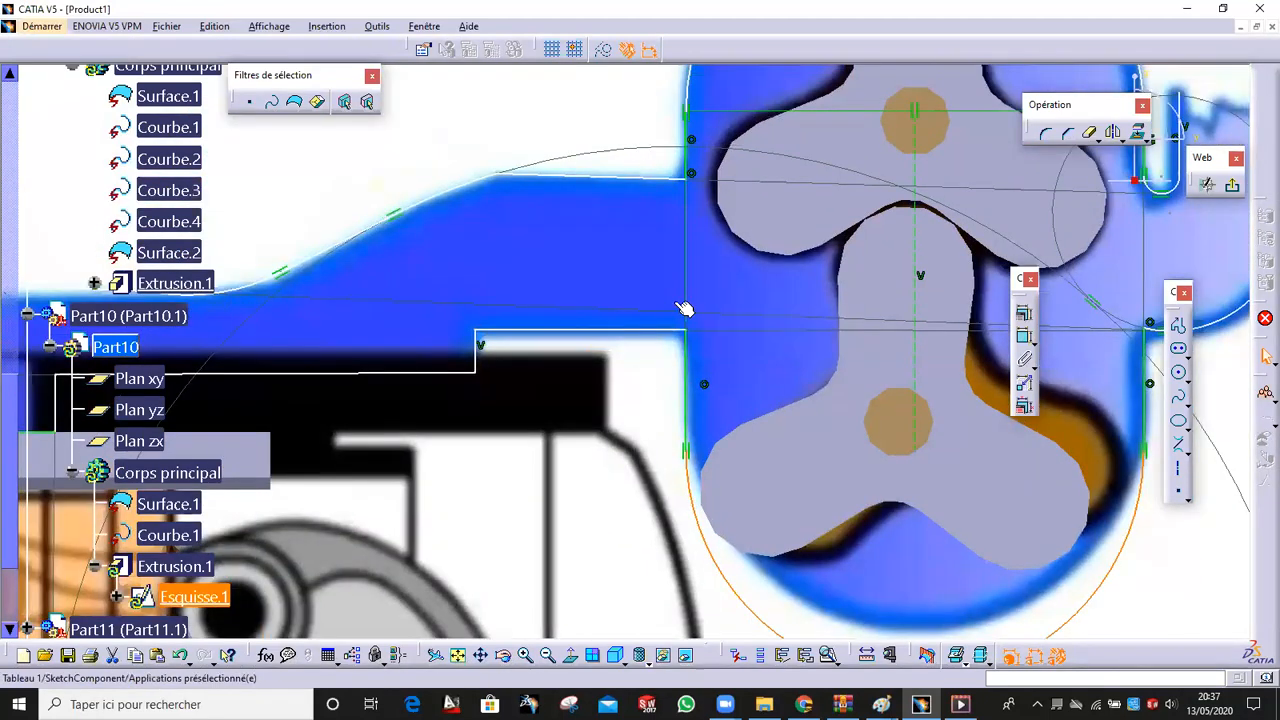
pyautogui.keyDown('ctrl'); pyautogui.moveTo(678, 287); pyautogui.dragTo(687, 316, button='middle'); pyautogui.keyUp('ctrl')
pyautogui.moveTo(665, 222); pyautogui.dragTo(650, 218)
pyautogui.moveTo(726, 252); pyautogui.dragTo(640, 360, button='middle')
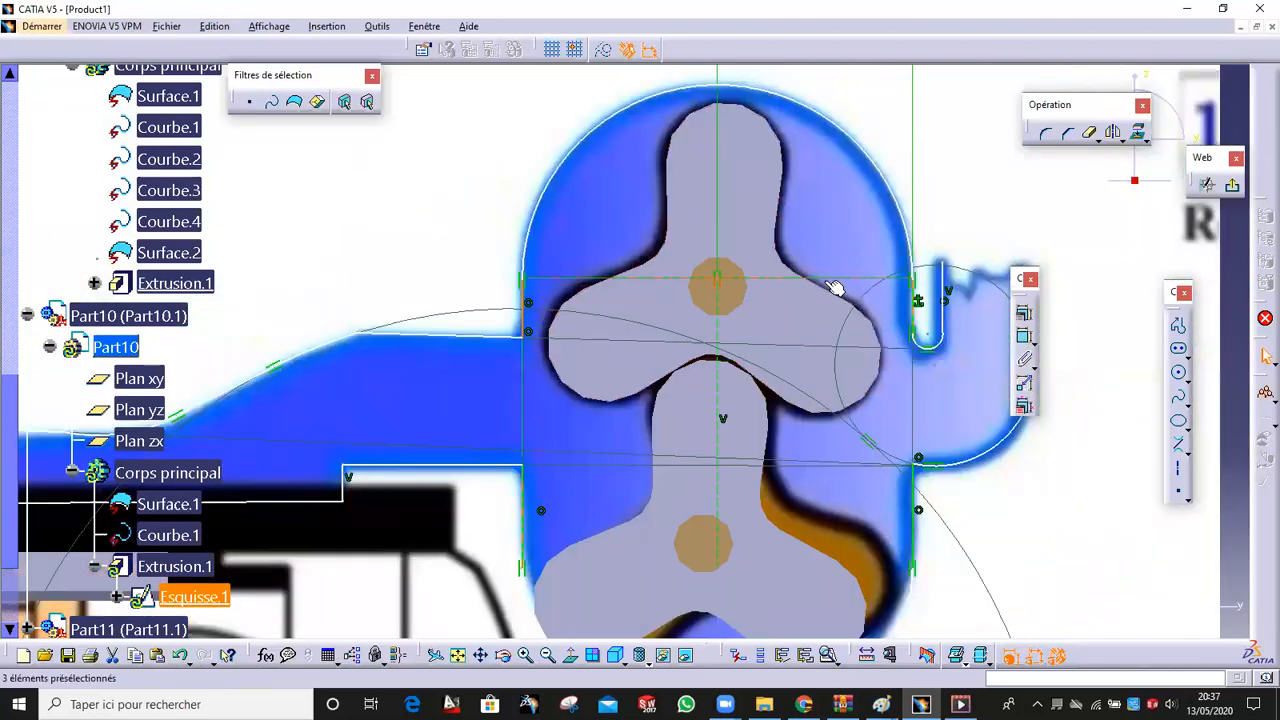
pyautogui.moveTo(756, 293)
pyautogui.keyDown('ctrl'); pyautogui.mouseDown(button='middle')
pyautogui.moveTo(780, 306)
pyautogui.moveTo(783, 360)
pyautogui.mouseUp(button='middle'); pyautogui.keyUp('ctrl')
pyautogui.doubleClick(694, 143)
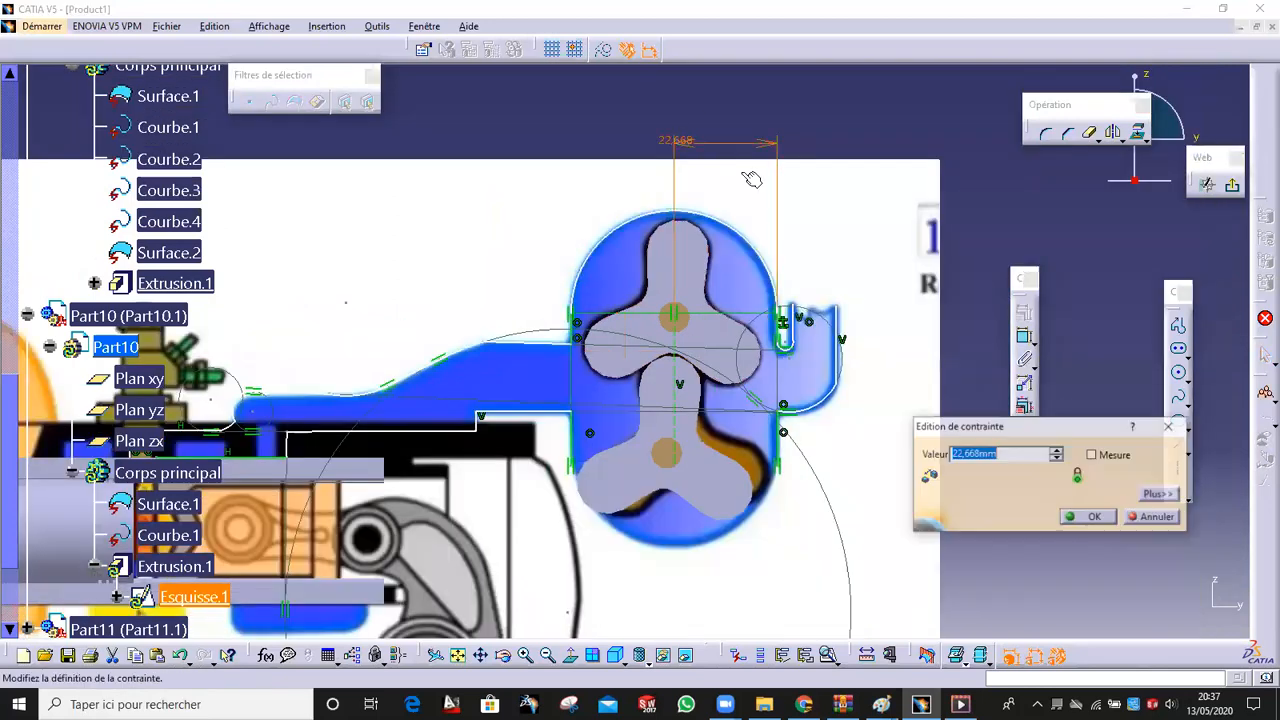
pyautogui.write('23')
pyautogui.click(1093, 518)
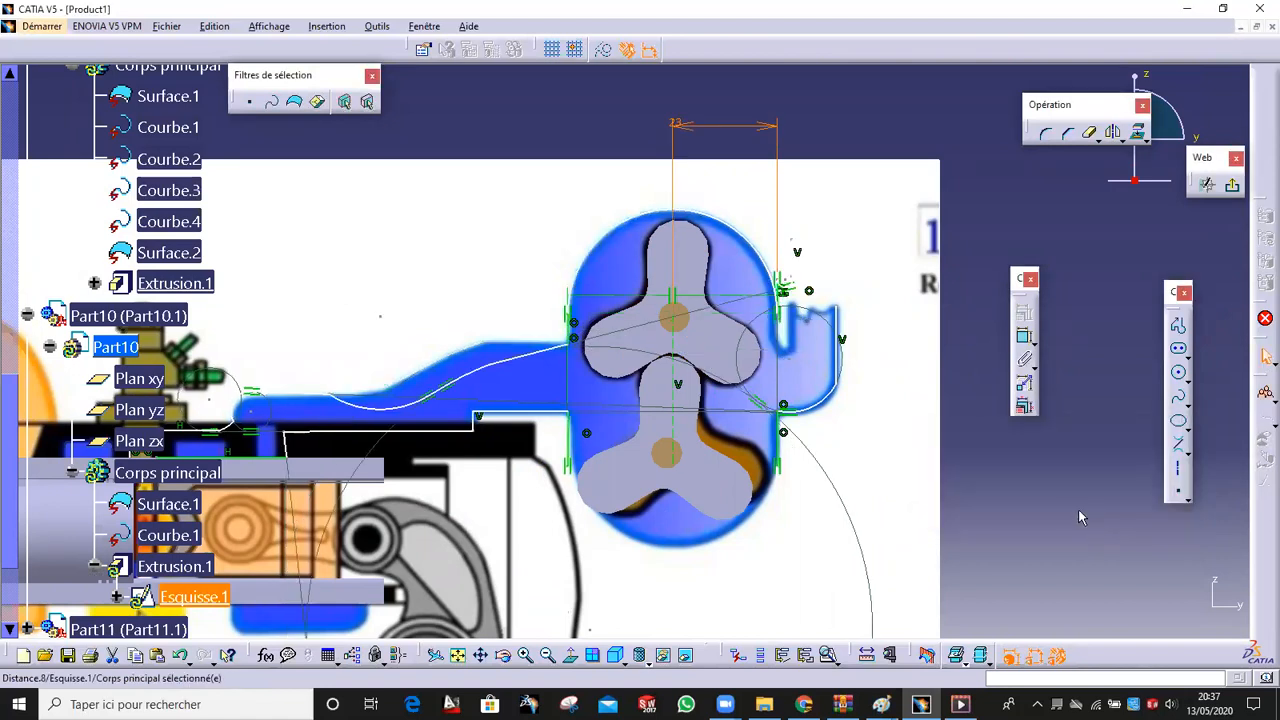
pyautogui.moveTo(832, 453)
pyautogui.mouseDown(button='middle')
pyautogui.moveTo(810, 368)
pyautogui.moveTo(822, 364)
pyautogui.moveTo(810, 456)
pyautogui.mouseUp(button='middle')
pyautogui.click(180, 656)
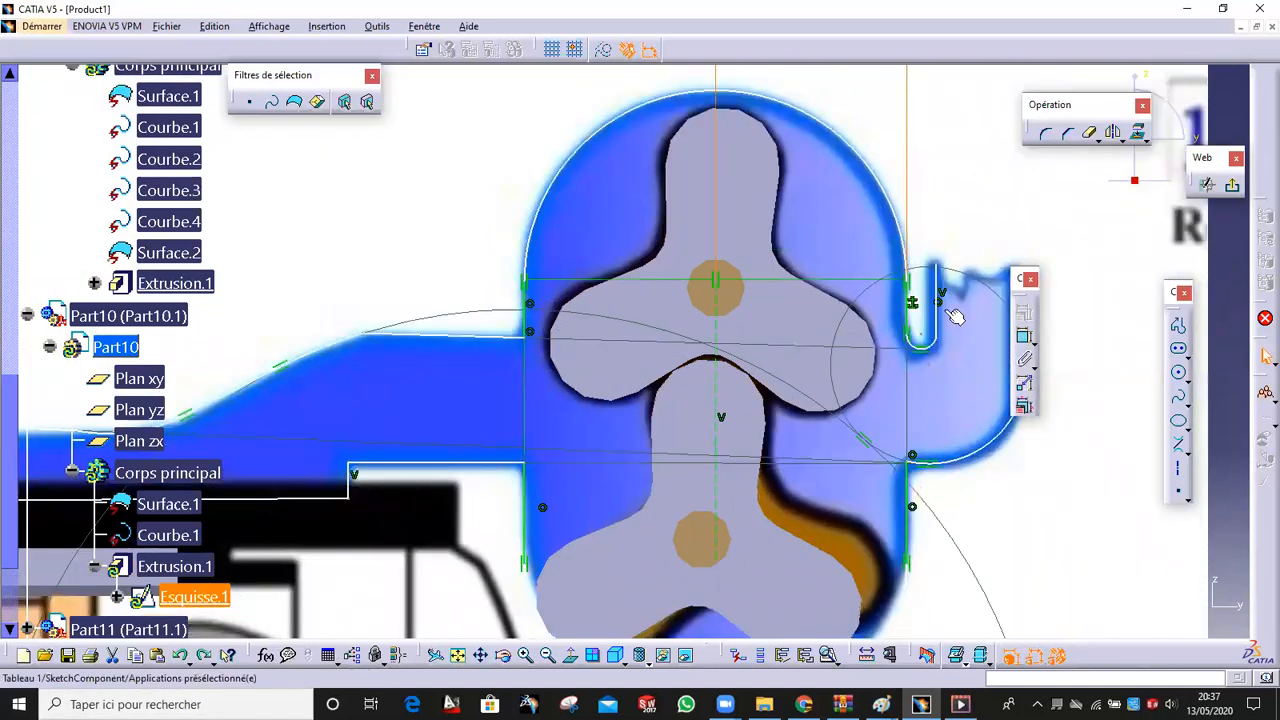
# Delete the constraint beside the small U-shaped slot and shift the rotor housing outline's left wall slightly outward
pyautogui.click(918, 306)
pyautogui.press('Delete')
pyautogui.moveTo(837, 283); pyautogui.dragTo(847, 336, button='middle')
pyautogui.moveTo(536, 382); pyautogui.dragTo(527, 378)
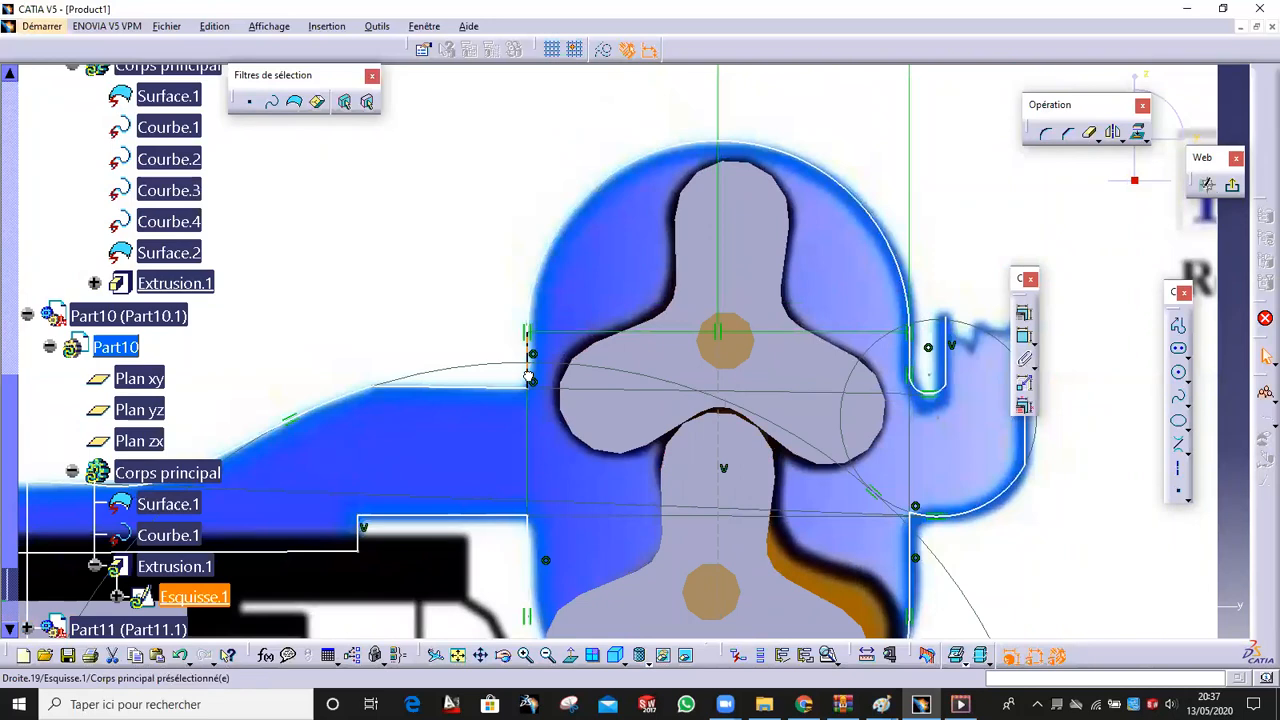
pyautogui.middleClick(601, 525)
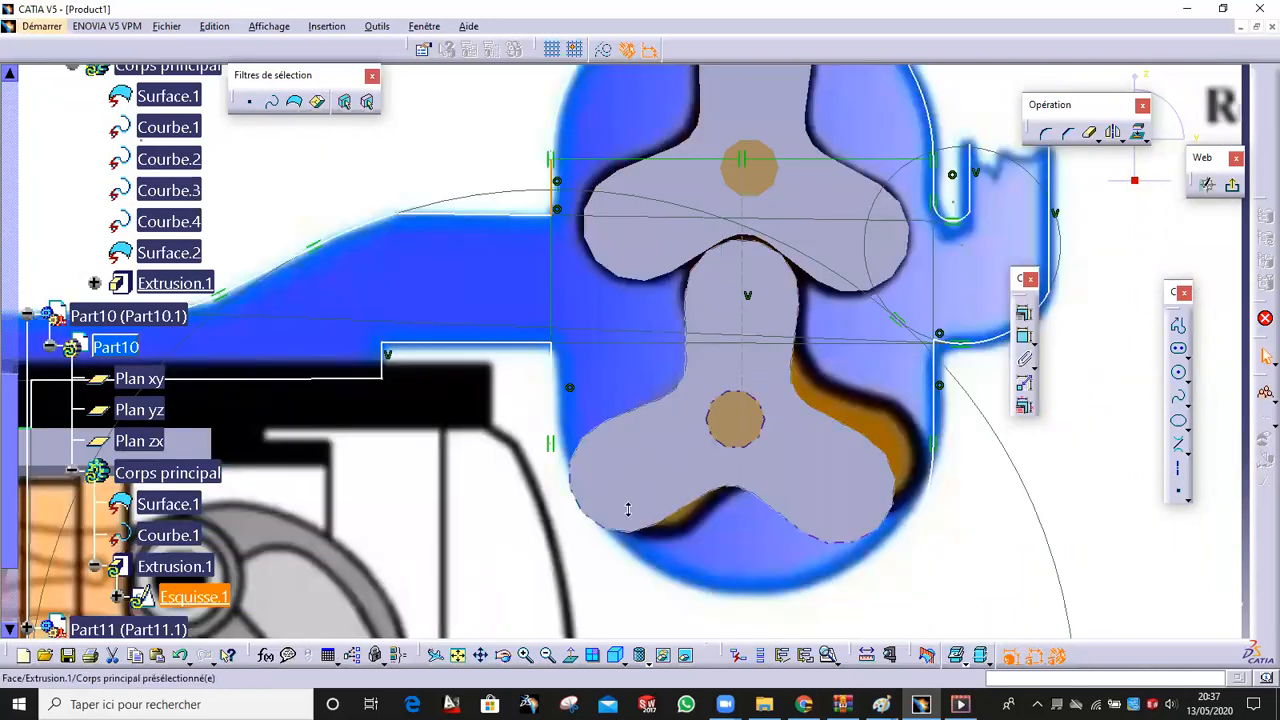
pyautogui.middleClick(626, 509)
# Move the lower arc of the rotor housing outline slightly outward, exit the sketch and update the part
pyautogui.keyDown('ctrl'); pyautogui.moveTo(620, 505); pyautogui.dragTo(597, 306, button='middle'); pyautogui.keyUp('ctrl')
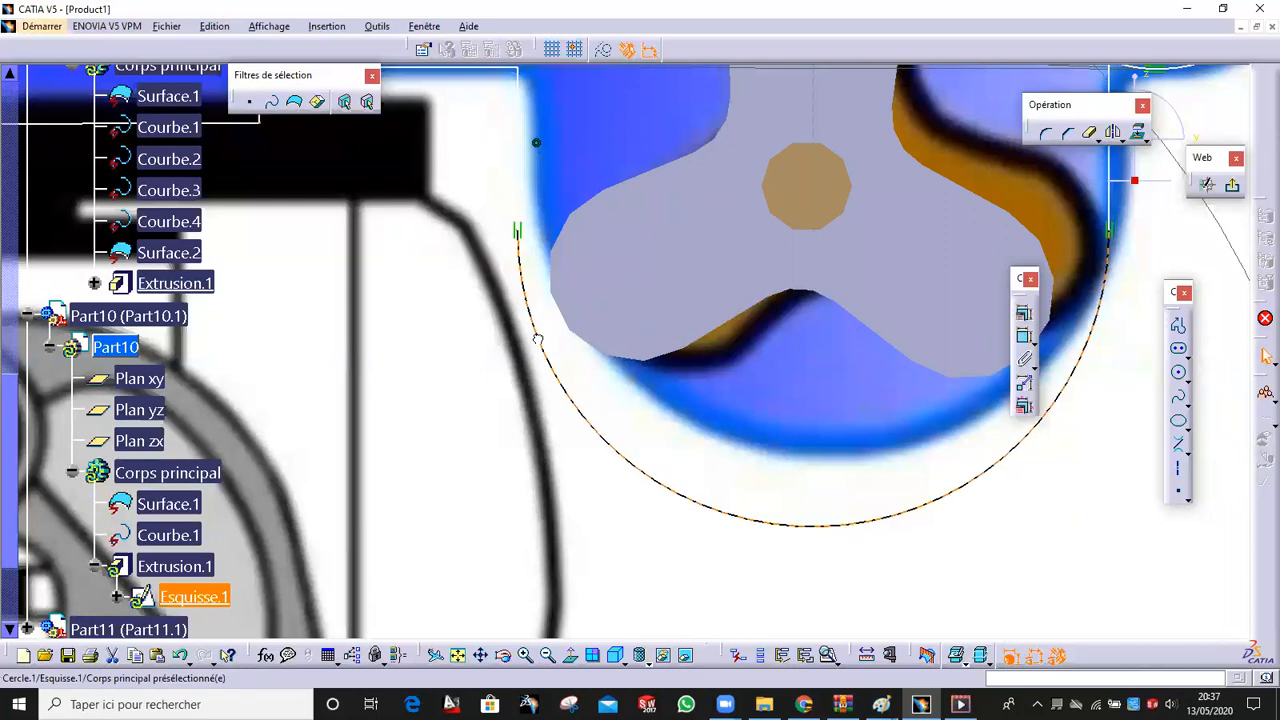
pyautogui.click(536, 342)
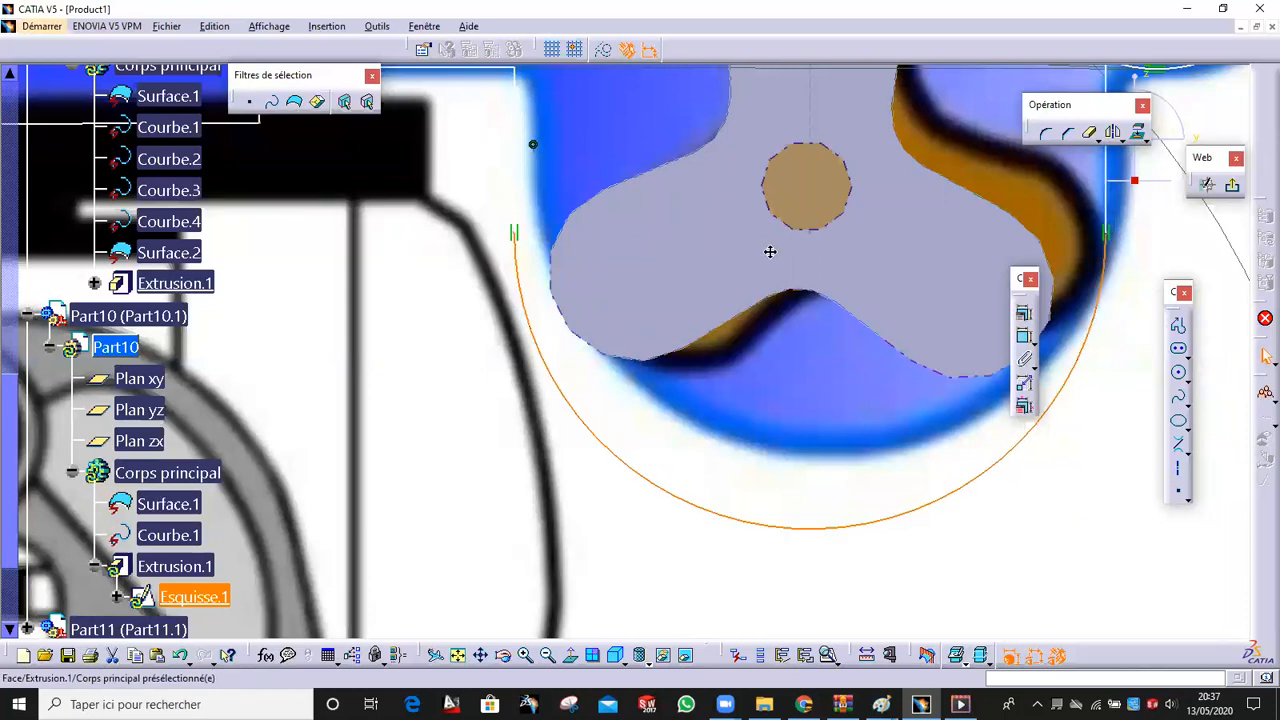
pyautogui.keyDown('ctrl'); pyautogui.moveTo(732, 332); pyautogui.dragTo(729, 424, button='middle'); pyautogui.keyUp('ctrl')
pyautogui.click(1232, 184)
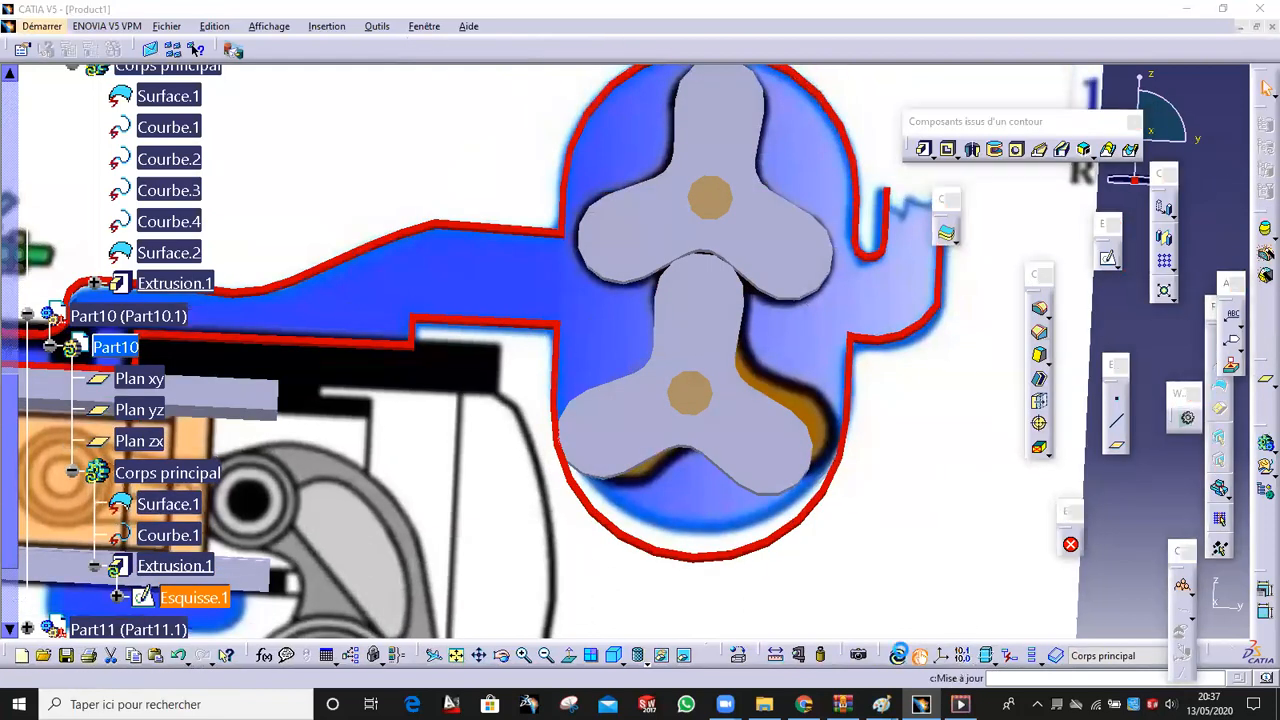
pyautogui.click(1070, 544)
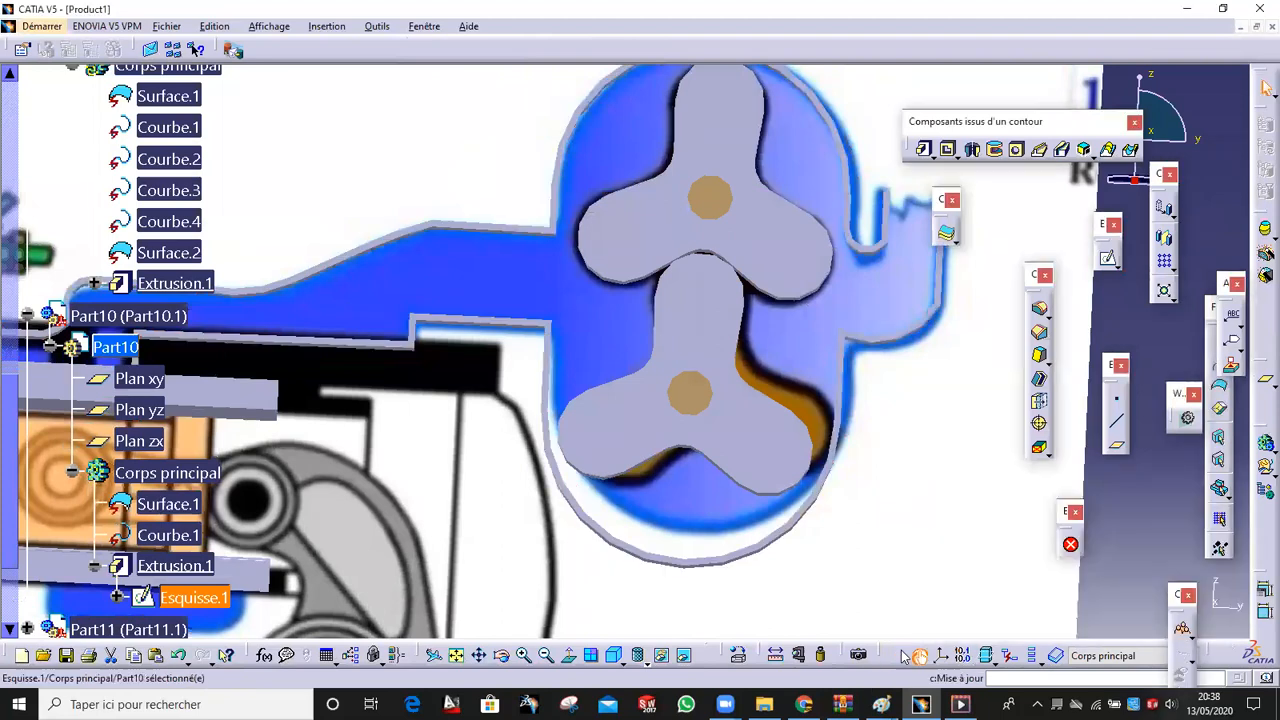
# Start a new sketch on the rear end face of the extruded housing wall and hide the reference picture
pyautogui.moveTo(743, 571); pyautogui.dragTo(712, 290, button='middle')
pyautogui.moveTo(683, 228); pyautogui.dragTo(717, 318, button='middle')
pyautogui.moveTo(403, 420); pyautogui.dragTo(523, 403, button='middle')
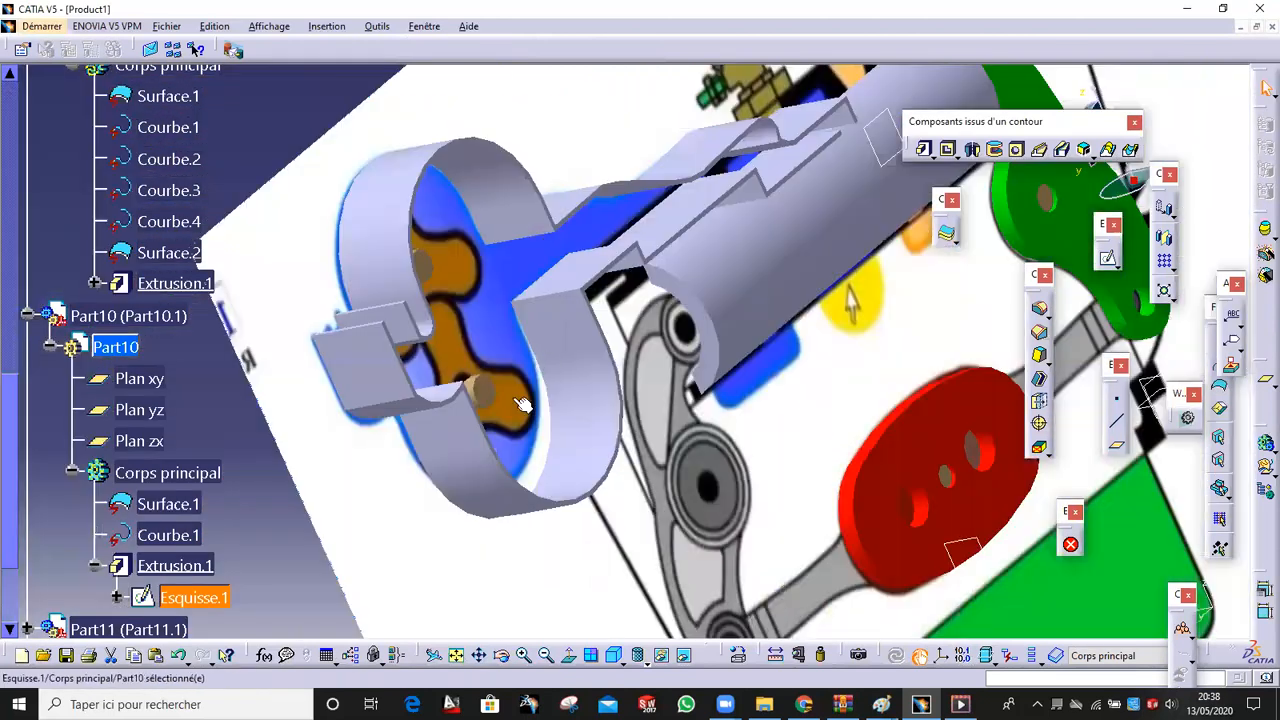
pyautogui.moveTo(493, 285); pyautogui.dragTo(586, 371, button='middle')
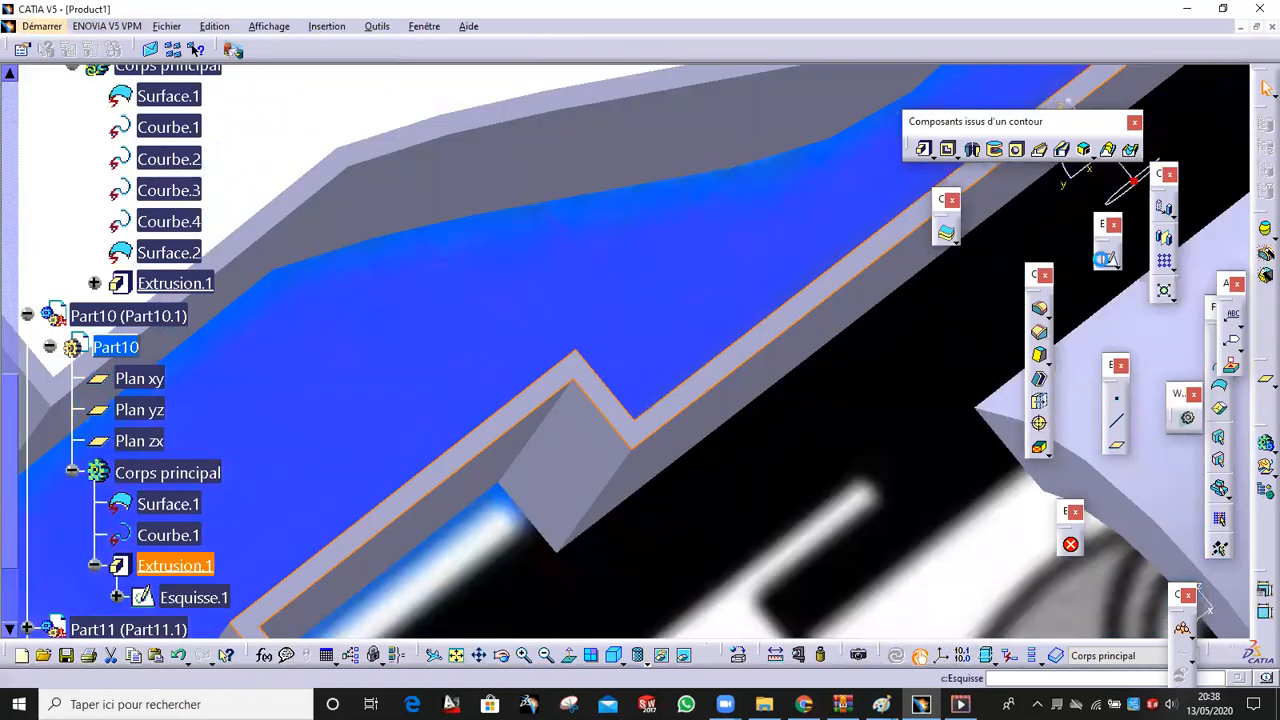
pyautogui.click(1106, 258)
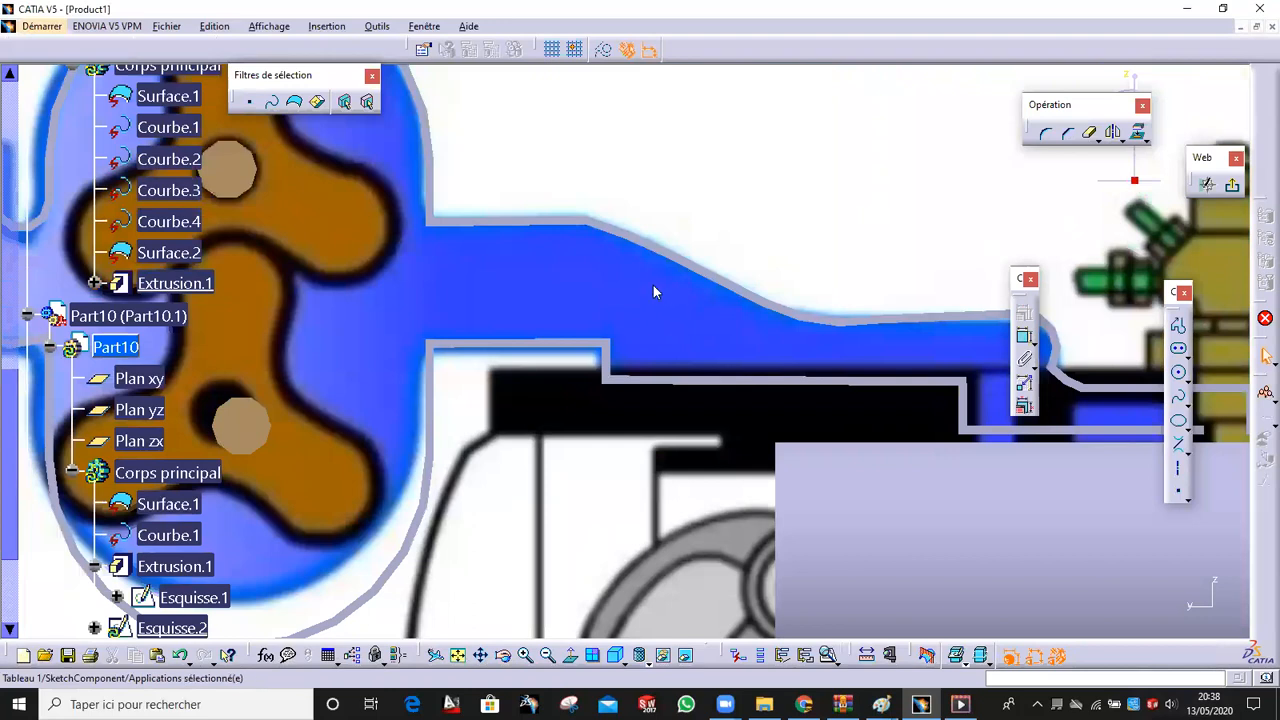
pyautogui.rightClick(653, 287)
pyautogui.click(695, 338)
# Project the outer edges of the whole housing wall, from the inlet around both rotor chambers and the duct, into the sketch
pyautogui.keyDown('ctrl'); pyautogui.moveTo(650, 286); pyautogui.dragTo(662, 349, button='middle'); pyautogui.keyUp('ctrl')
pyautogui.moveTo(866, 378); pyautogui.dragTo(1064, 384, button='middle')
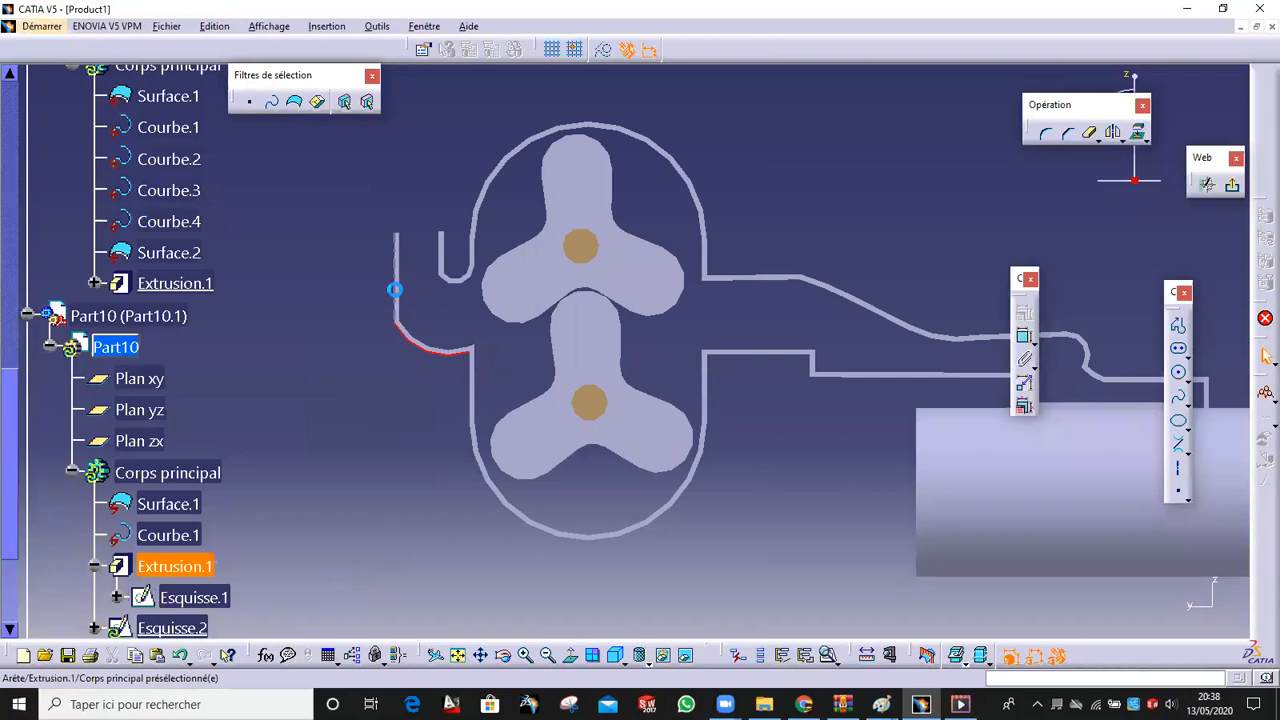
pyautogui.click(400, 289)
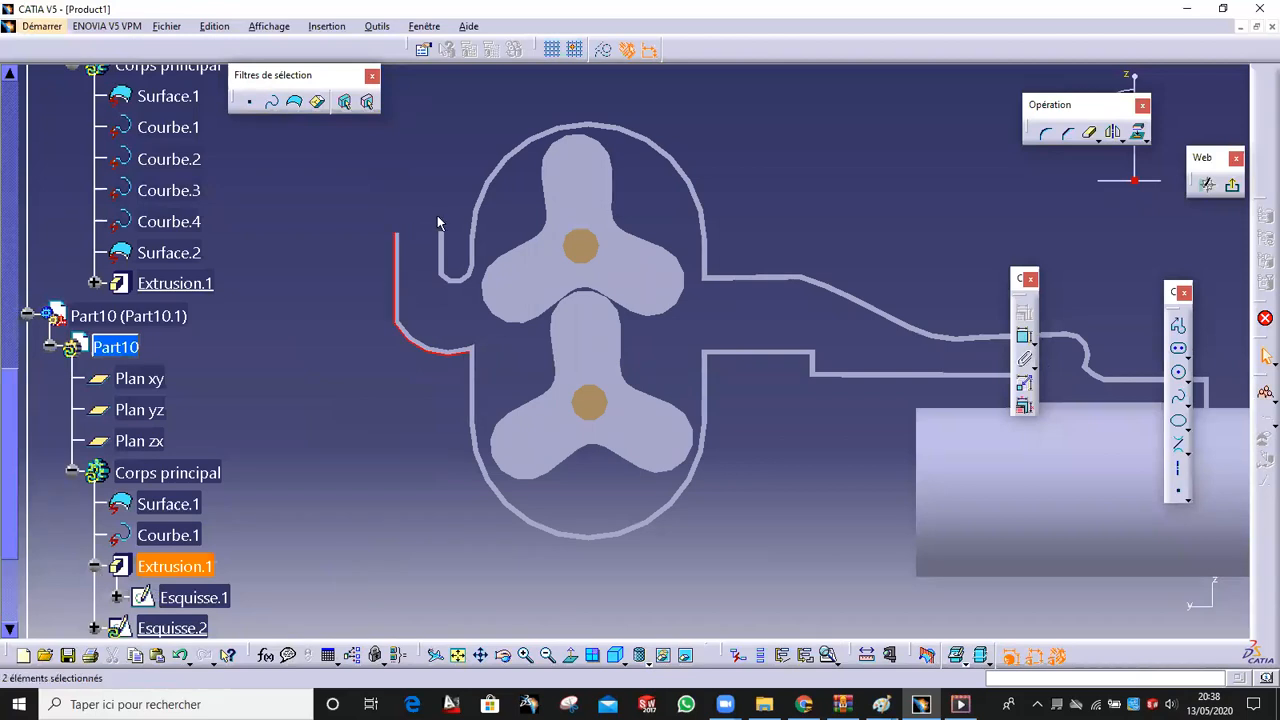
pyautogui.click(470, 380)
pyautogui.click(485, 476)
pyautogui.click(704, 380)
pyautogui.click(759, 356)
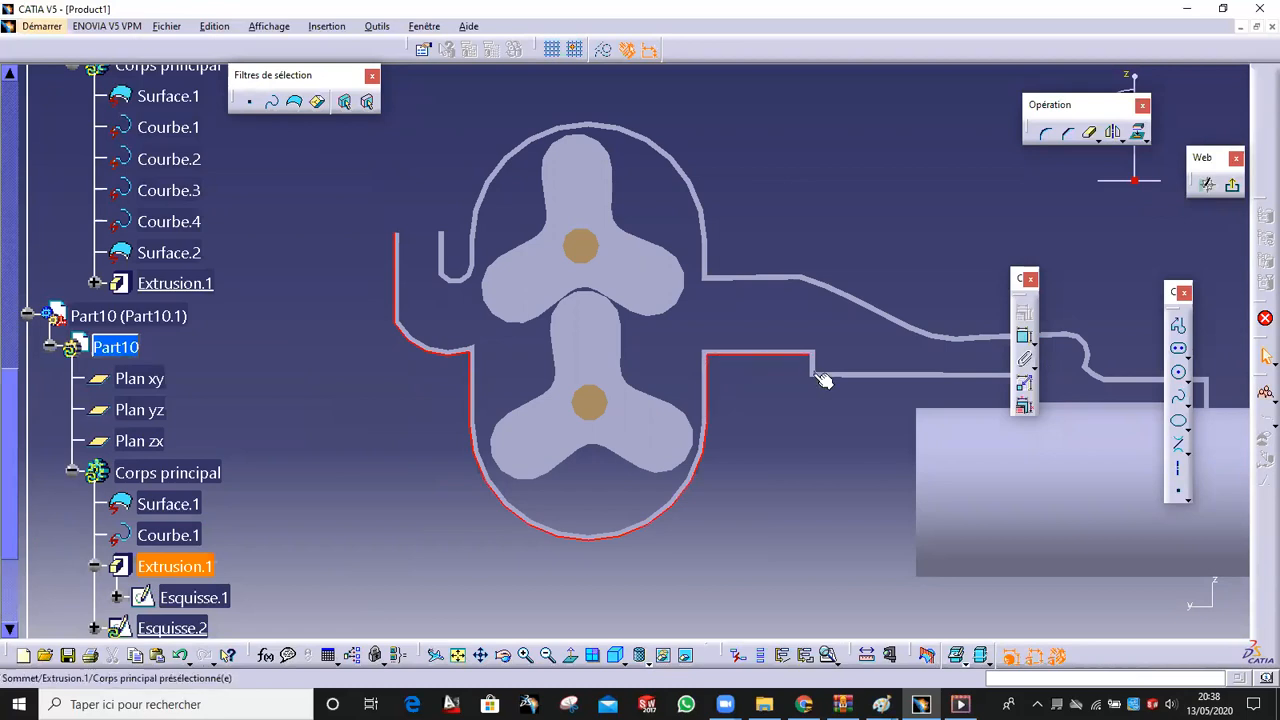
pyautogui.click(830, 381)
pyautogui.moveTo(822, 406); pyautogui.dragTo(406, 396, button='middle')
pyautogui.keyDown('ctrl'); pyautogui.click(615, 380); pyautogui.keyUp('ctrl')
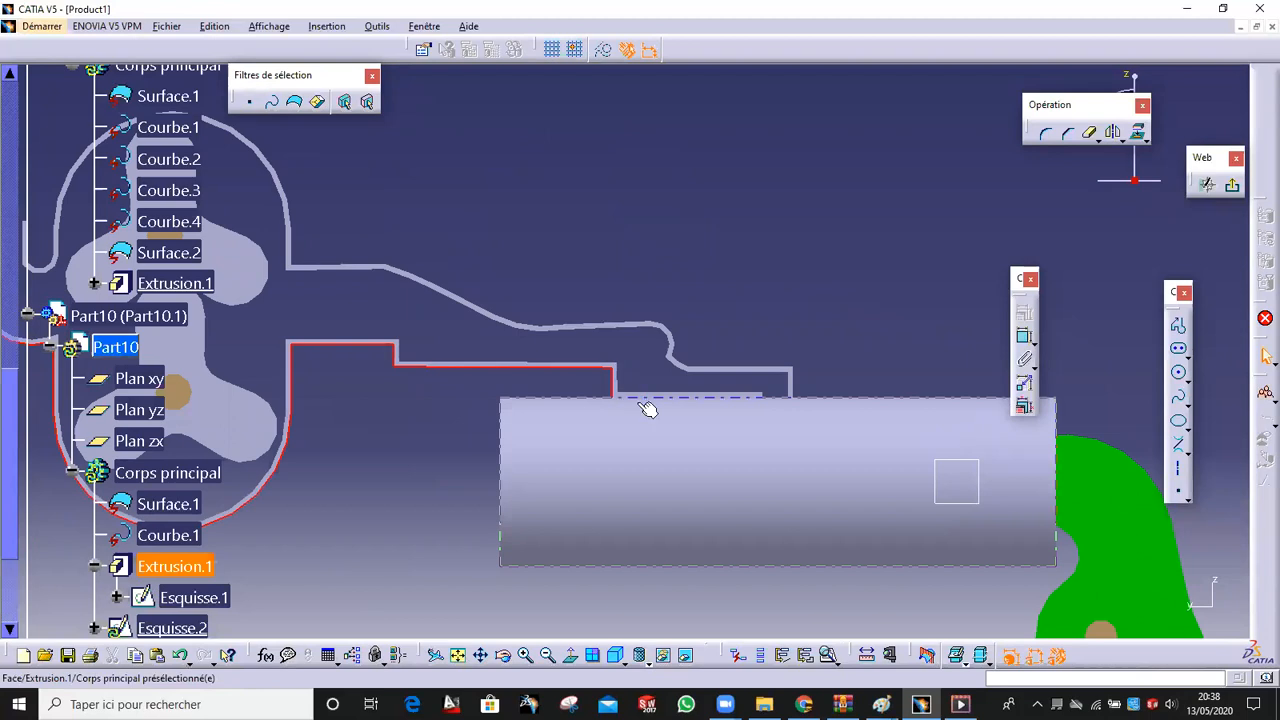
pyautogui.keyDown('ctrl'); pyautogui.click(655, 398); pyautogui.keyUp('ctrl')
pyautogui.keyDown('ctrl'); pyautogui.click(793, 390); pyautogui.keyUp('ctrl')
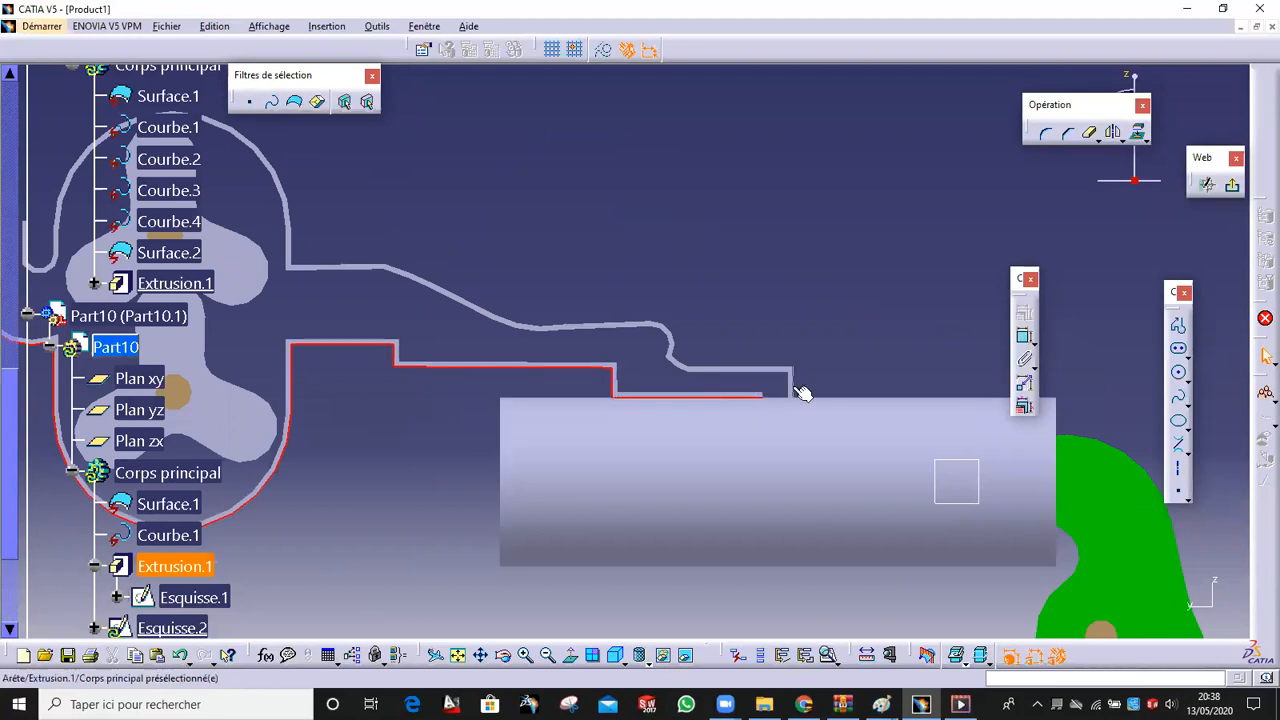
pyautogui.keyDown('ctrl'); pyautogui.click(770, 367); pyautogui.keyUp('ctrl')
pyautogui.keyDown('ctrl'); pyautogui.click(678, 355); pyautogui.keyUp('ctrl')
pyautogui.keyDown('ctrl'); pyautogui.click(570, 326); pyautogui.keyUp('ctrl')
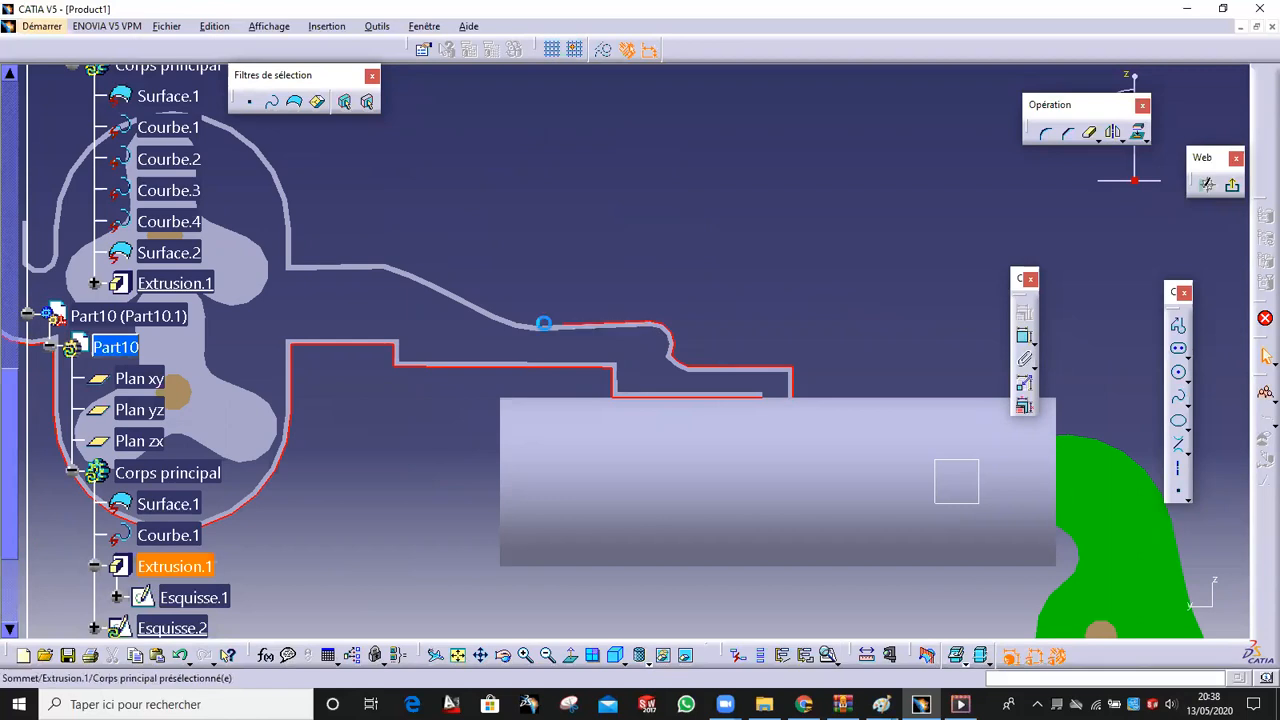
pyautogui.keyDown('ctrl'); pyautogui.click(481, 309); pyautogui.keyUp('ctrl')
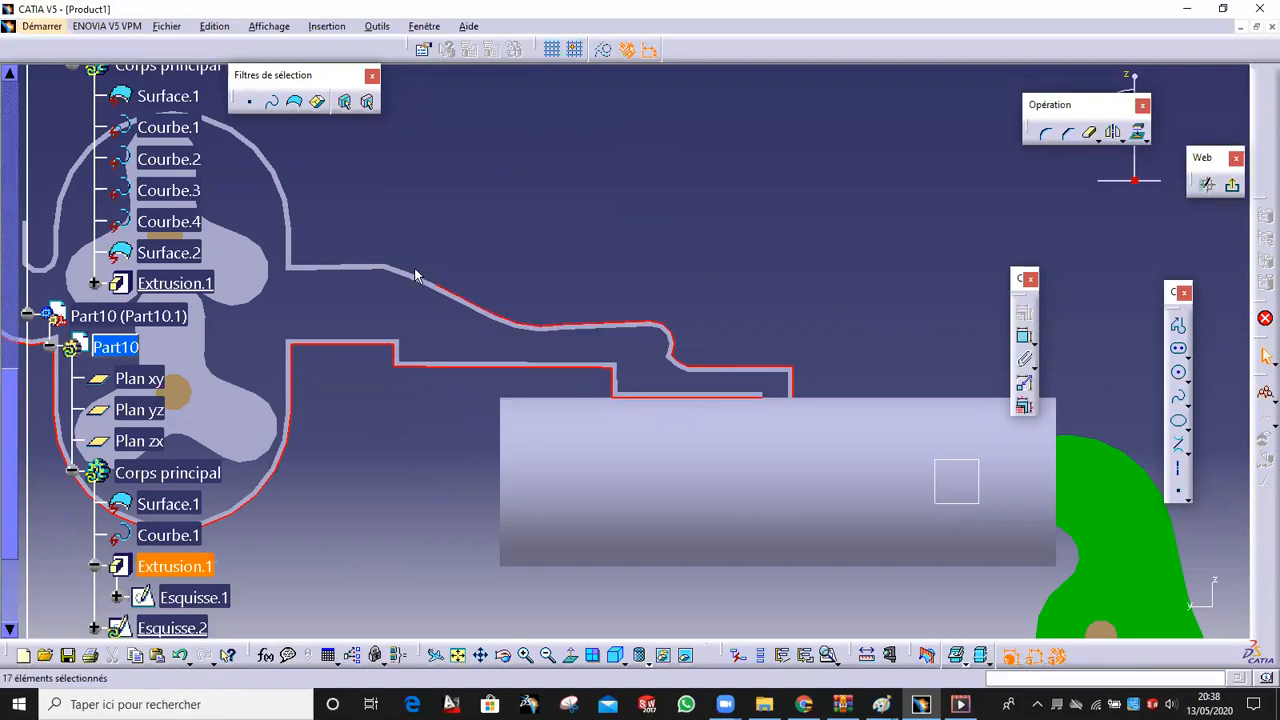
pyautogui.keyDown('ctrl'); pyautogui.click(291, 237); pyautogui.keyUp('ctrl')
pyautogui.moveTo(330, 231); pyautogui.dragTo(611, 388, button='middle')
pyautogui.keyDown('ctrl'); pyautogui.click(528, 296); pyautogui.keyUp('ctrl')
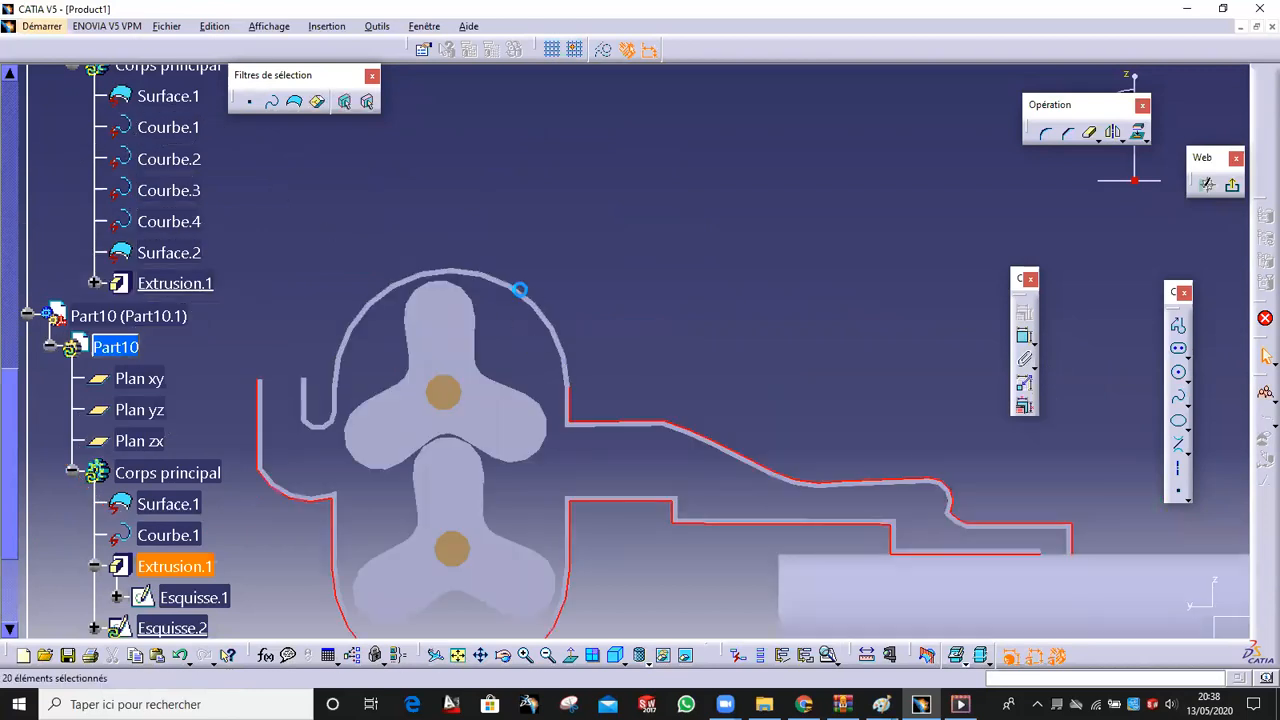
pyautogui.keyDown('ctrl'); pyautogui.click(315, 408); pyautogui.keyUp('ctrl')
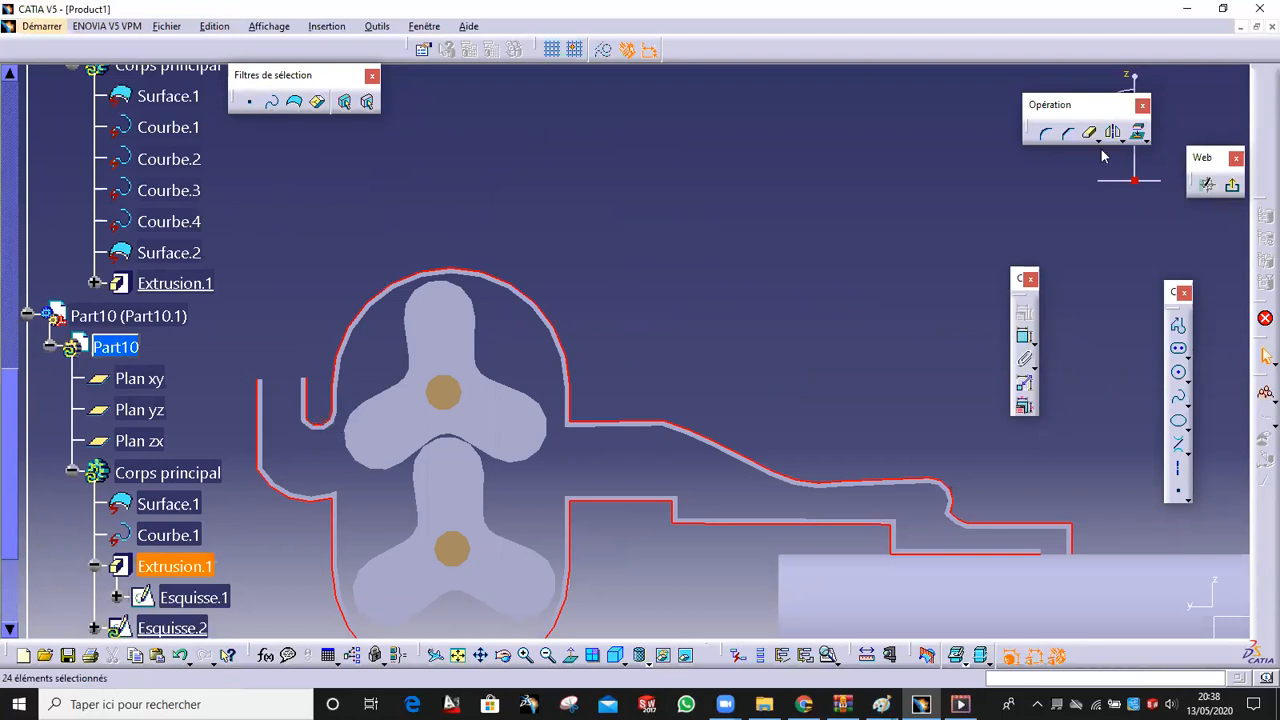
pyautogui.click(1138, 132)
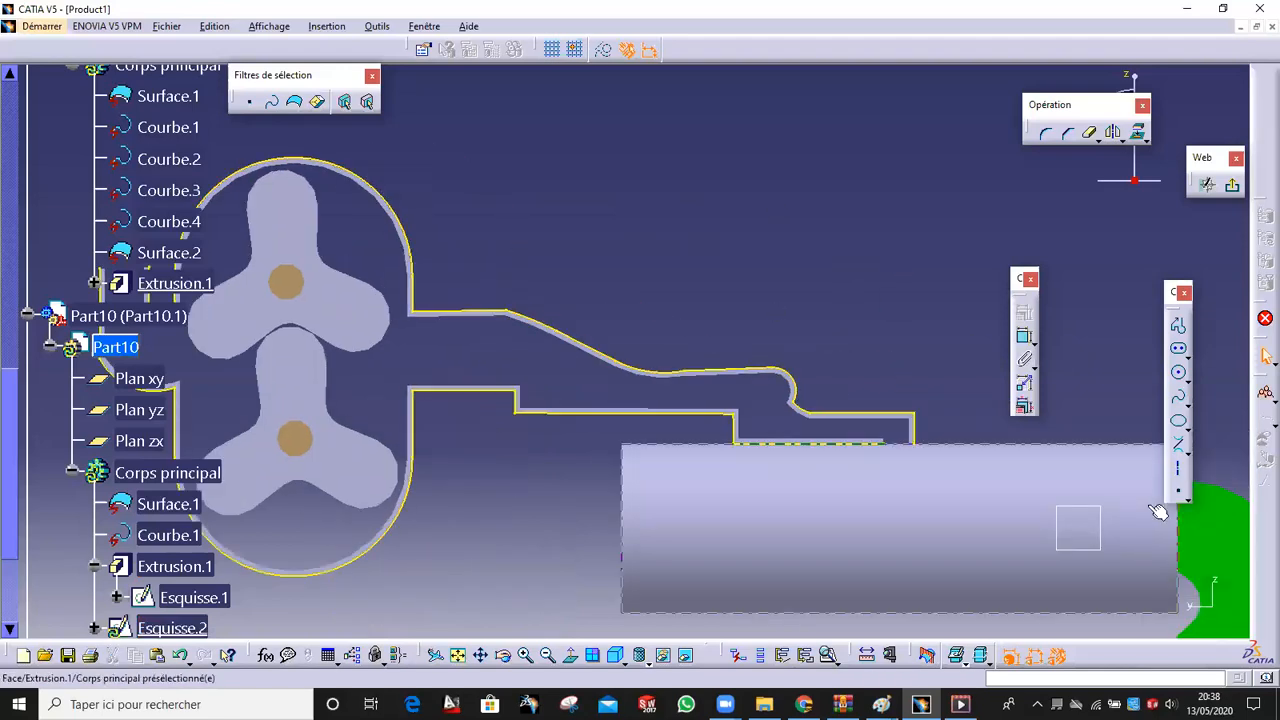
# Draw a horizontal line about 5.9 mm long closing the gap at the duct's lower end beside the cylinder
pyautogui.click(1186, 451)
pyautogui.click(1174, 466)
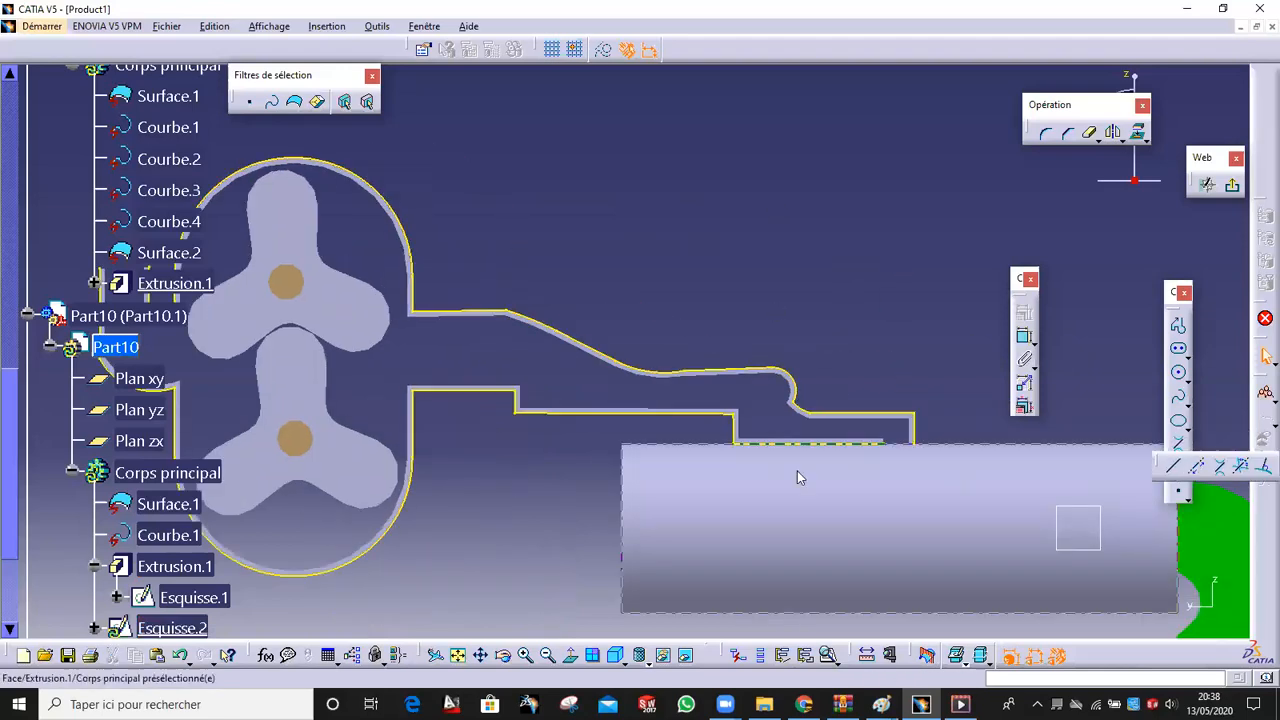
pyautogui.click(886, 442)
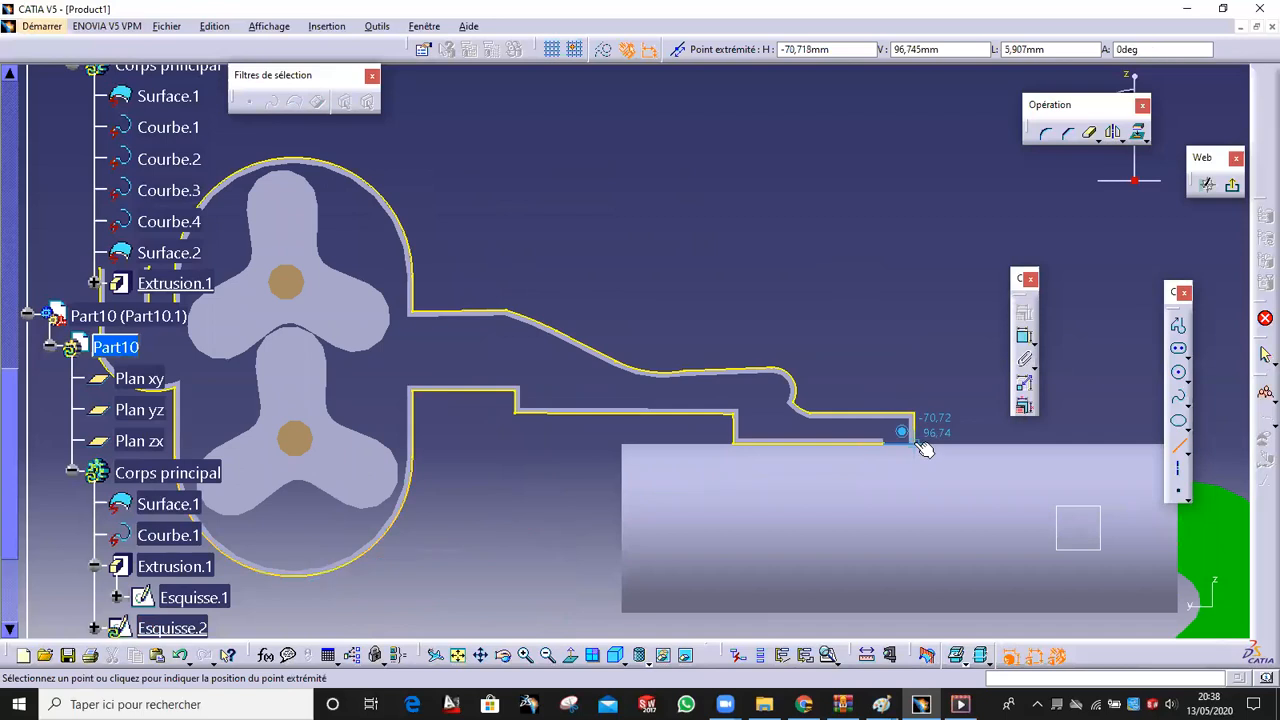
pyautogui.click(911, 440)
# Draw a line about 9.4 mm long across the open top of the inlet, joining its two wall ends
pyautogui.moveTo(663, 246); pyautogui.dragTo(994, 413, button='middle')
pyautogui.moveTo(854, 383); pyautogui.dragTo(1031, 392, button='middle')
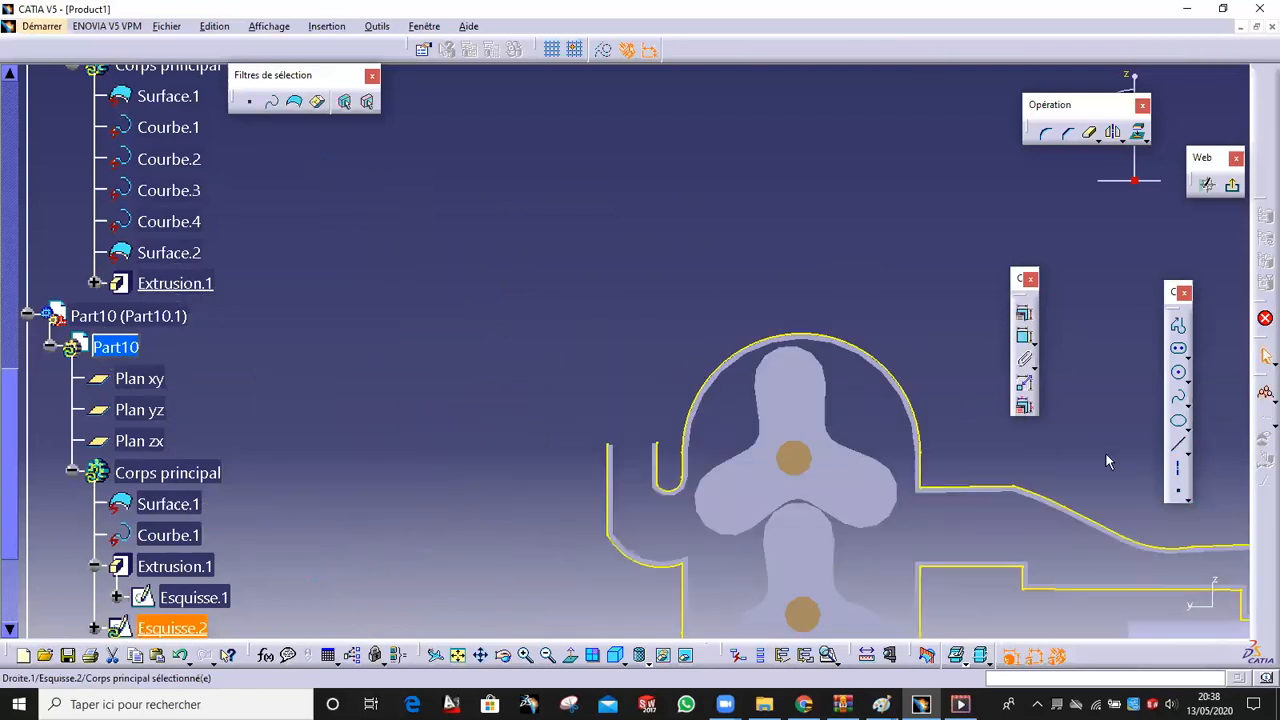
pyautogui.click(1174, 454)
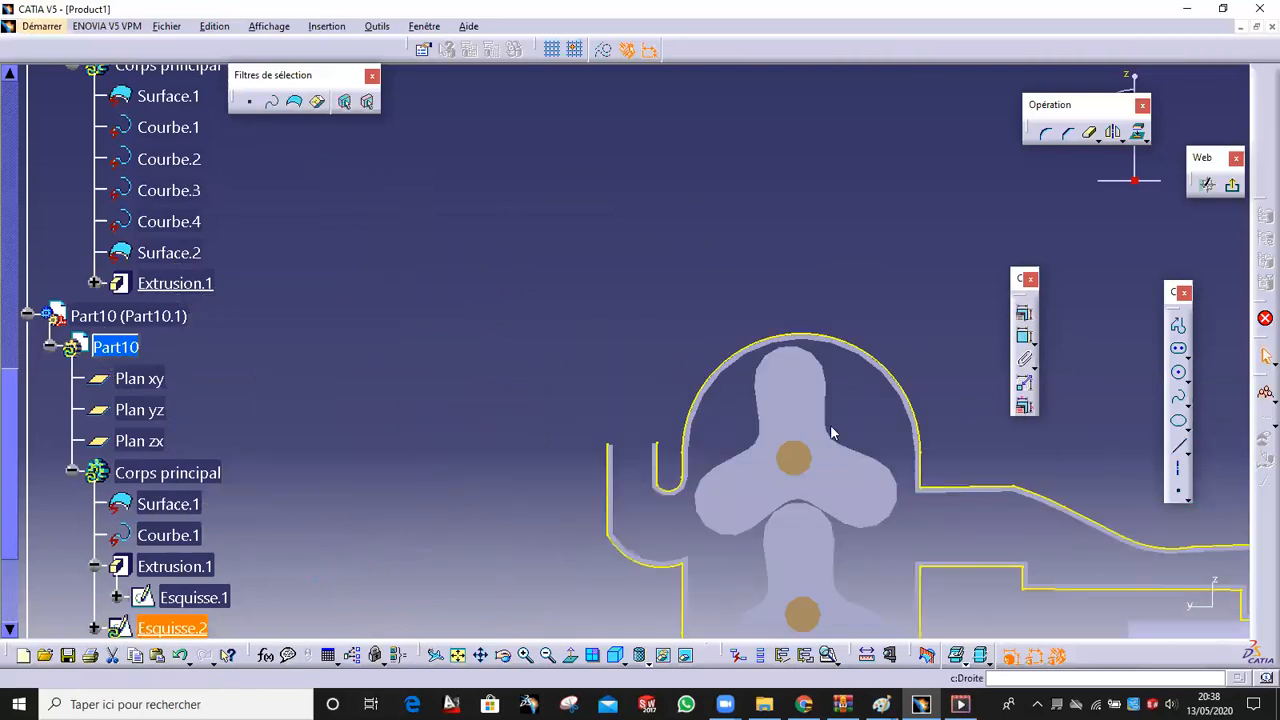
pyautogui.click(658, 445)
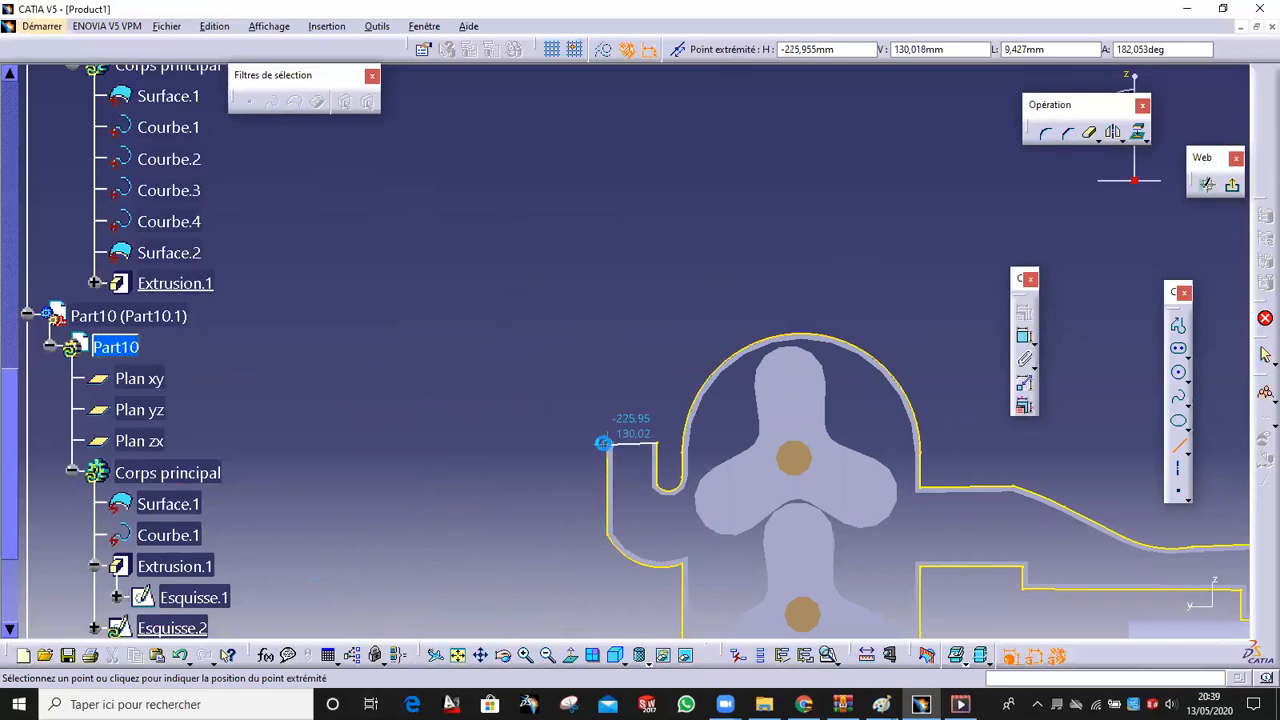
pyautogui.click(603, 443)
# Exit the sketch and extrude the closed housing outline with a length of 1 mm
pyautogui.scroll(-3, 700, 317)
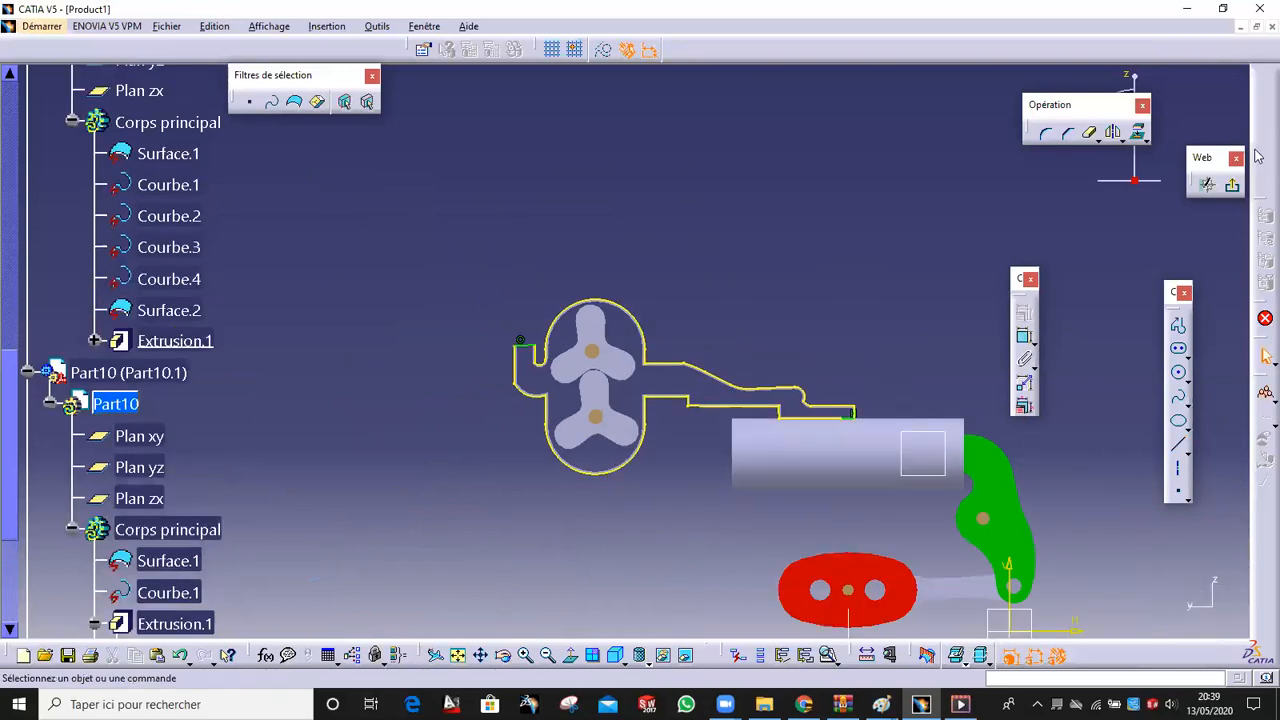
pyautogui.click(1236, 187)
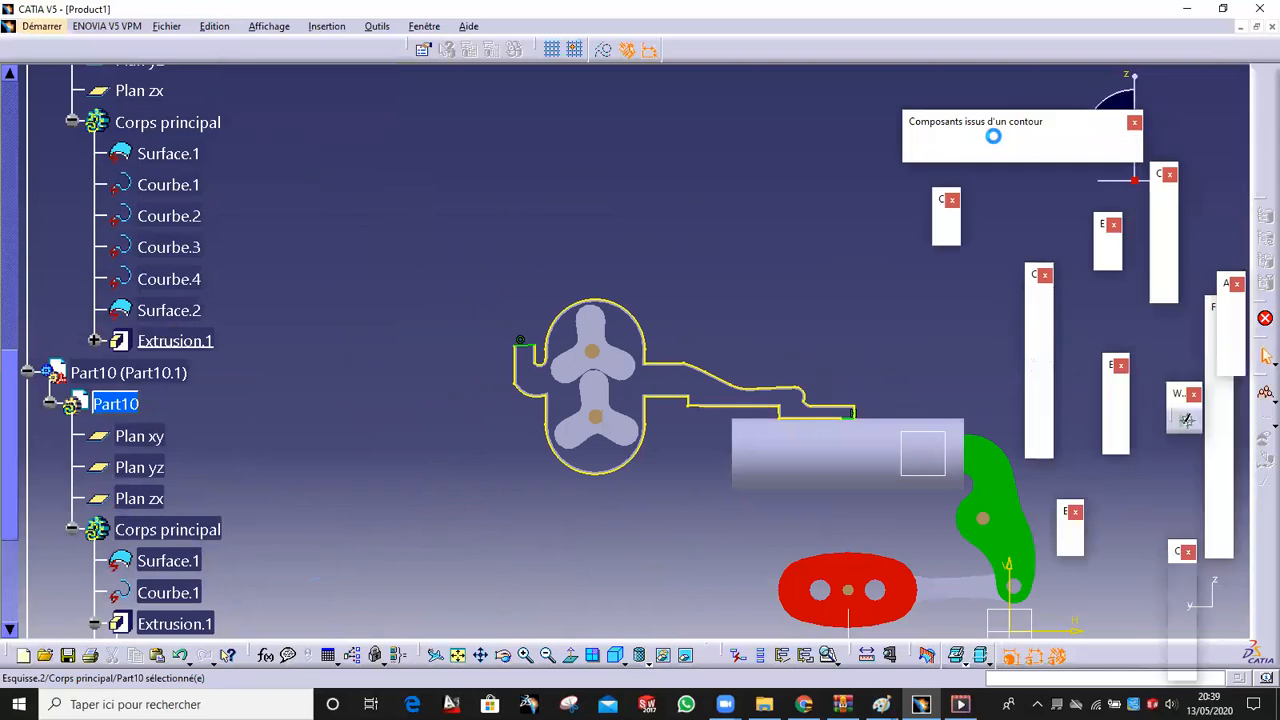
pyautogui.click(924, 150)
pyautogui.moveTo(640, 268); pyautogui.dragTo(1100, 314, button='middle')
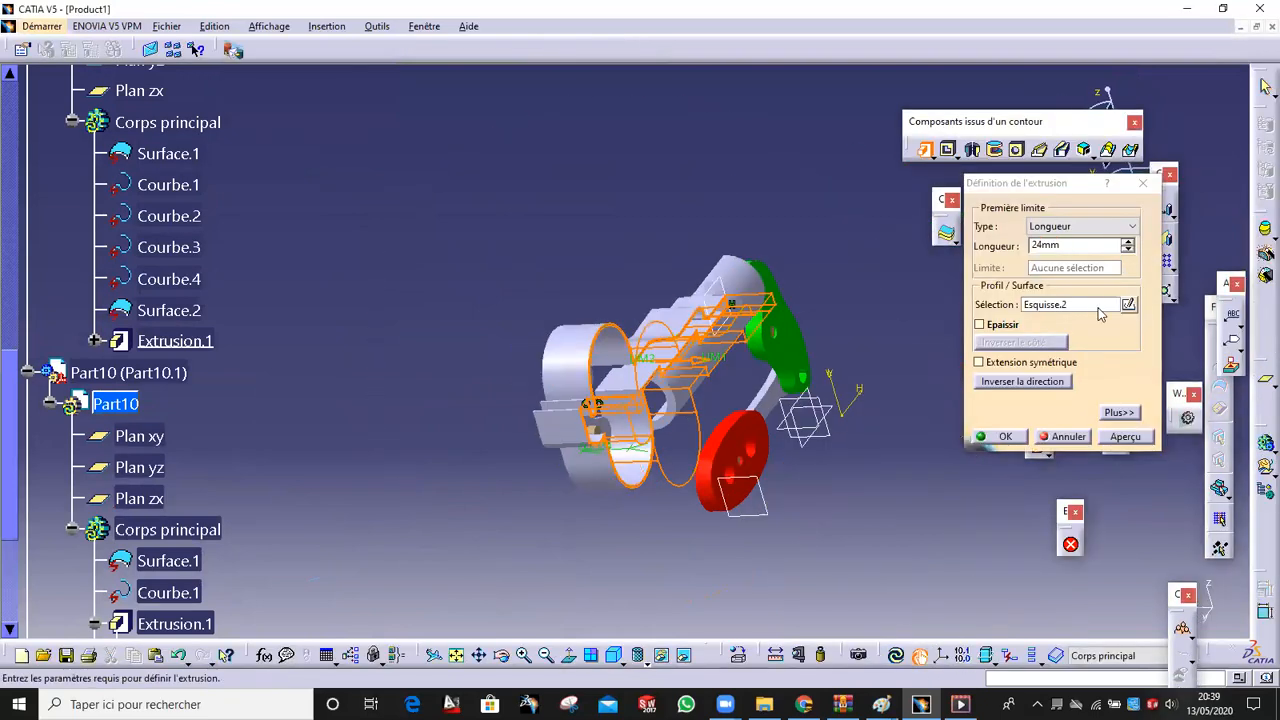
pyautogui.doubleClick(1090, 245)
pyautogui.write('1')
pyautogui.click(660, 223)
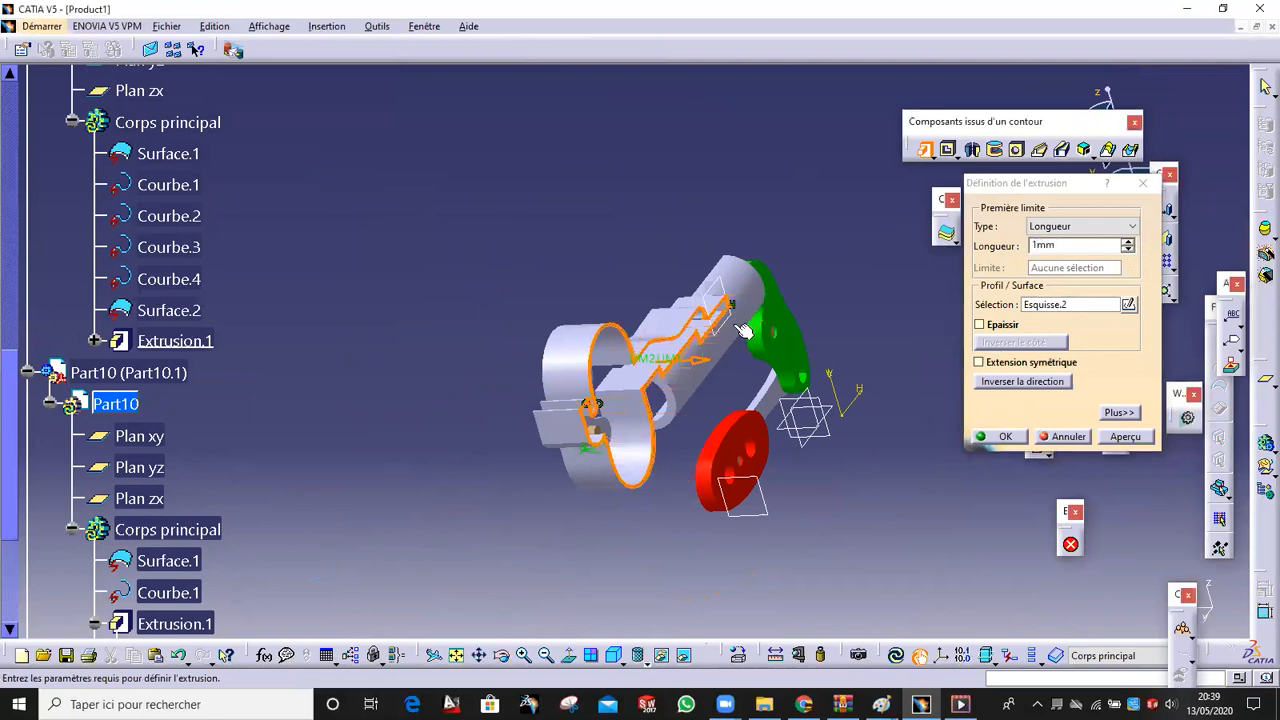
pyautogui.click(1000, 436)
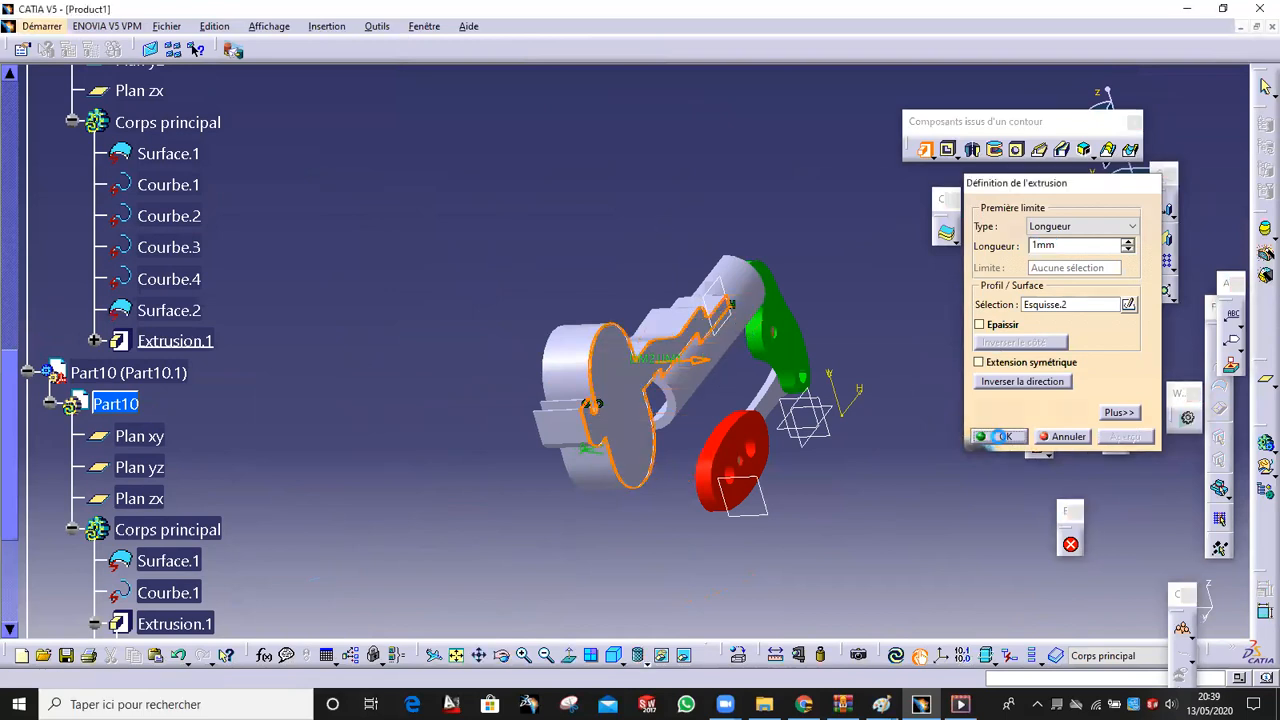
# Give Part10 a blue colour and a transparency of 139 in its graphic properties
pyautogui.moveTo(557, 148); pyautogui.dragTo(408, 423, button='middle')
pyautogui.scroll(-3, 408, 423)
pyautogui.rightClick(90, 262)
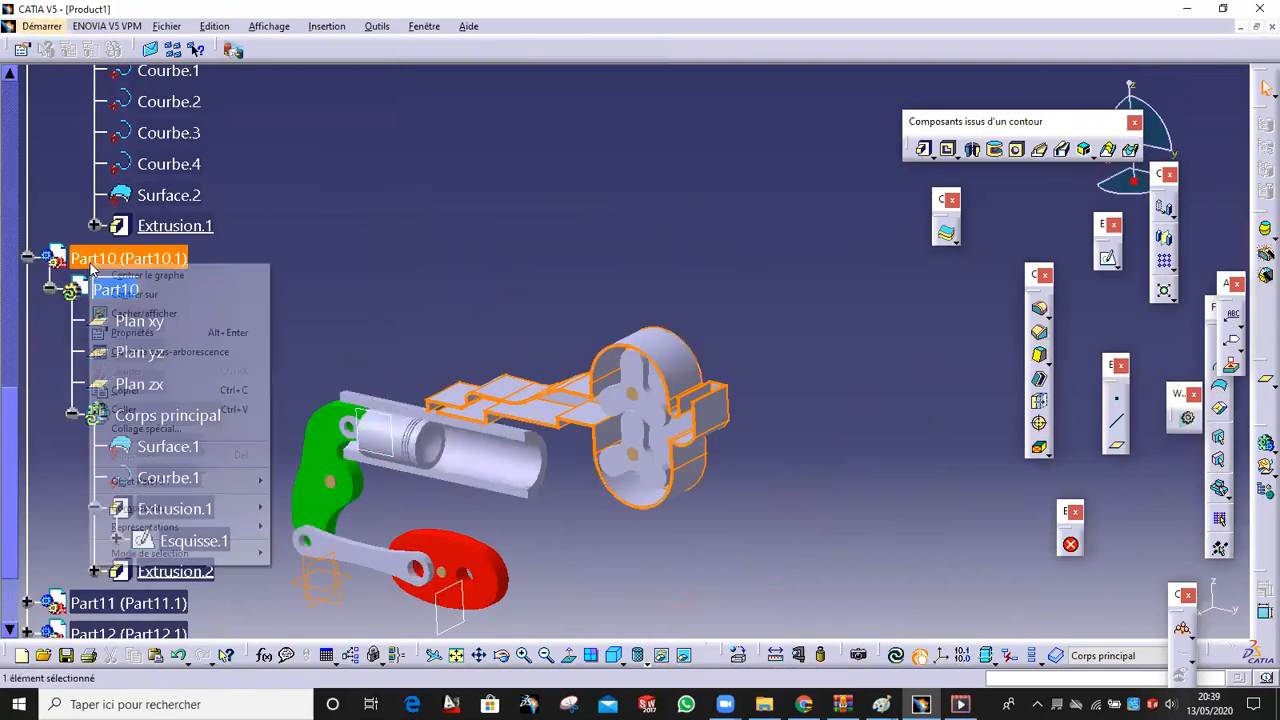
pyautogui.click(144, 333)
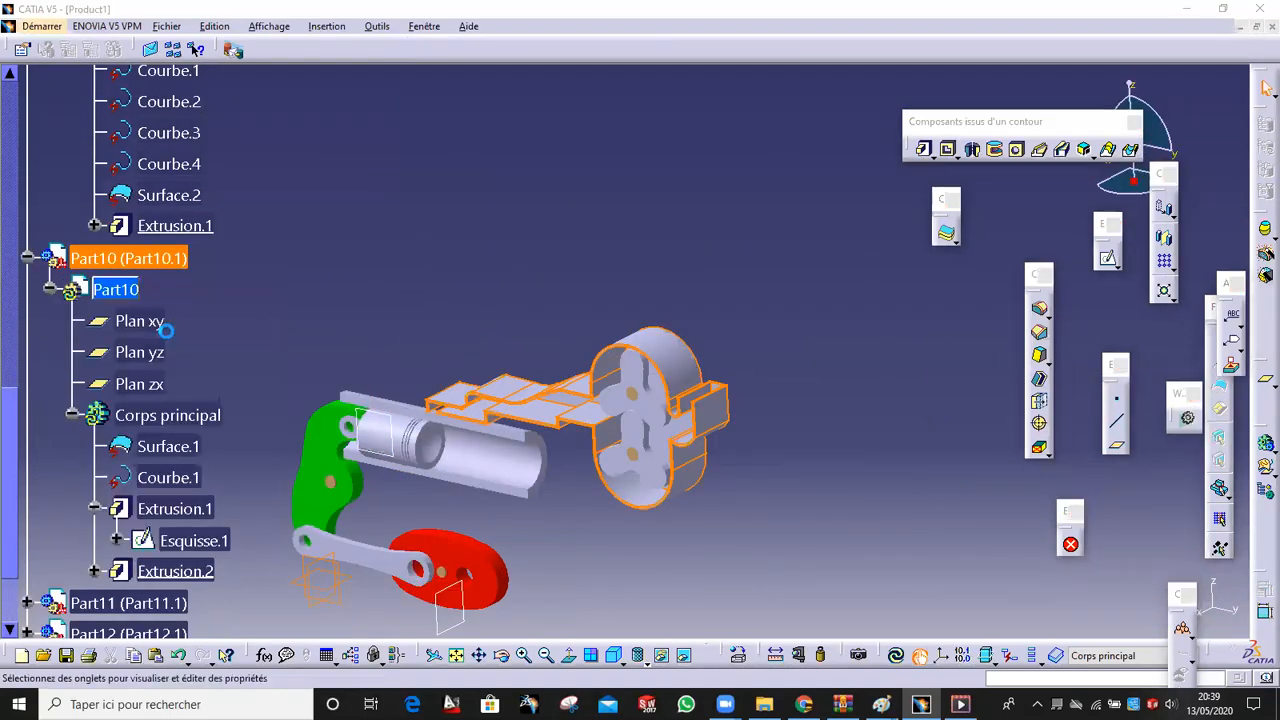
pyautogui.click(126, 282)
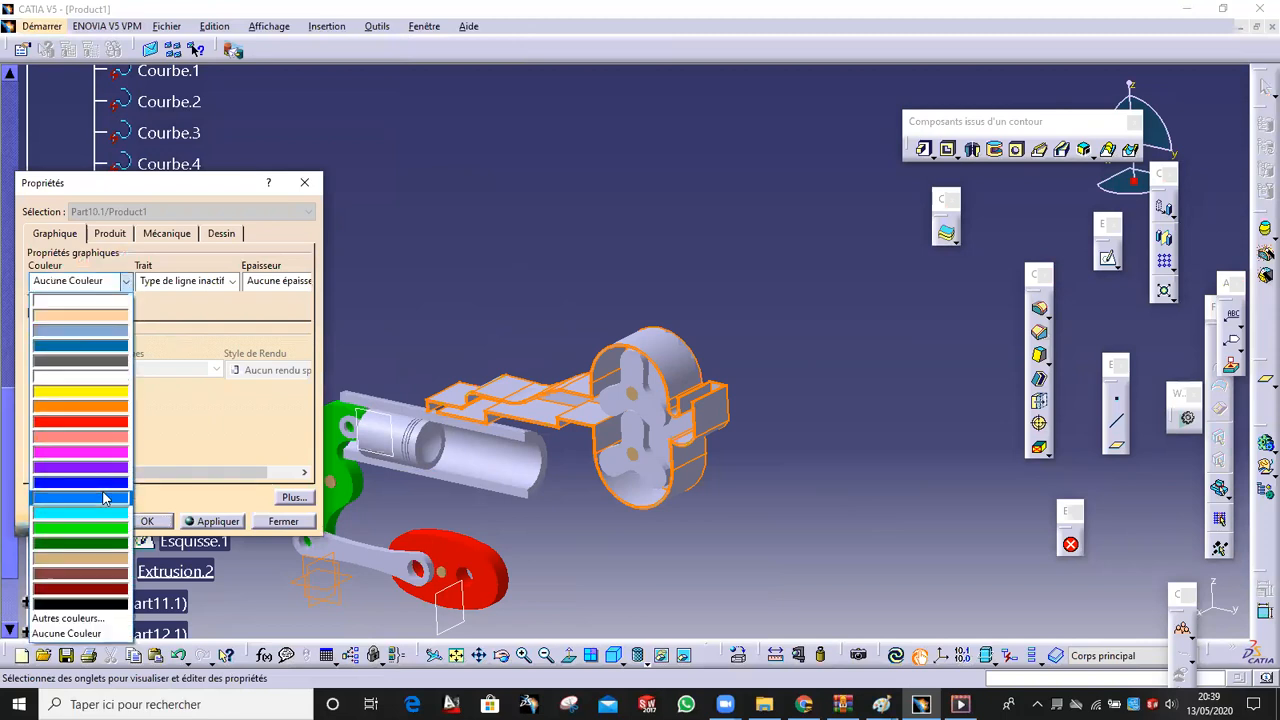
pyautogui.click(104, 497)
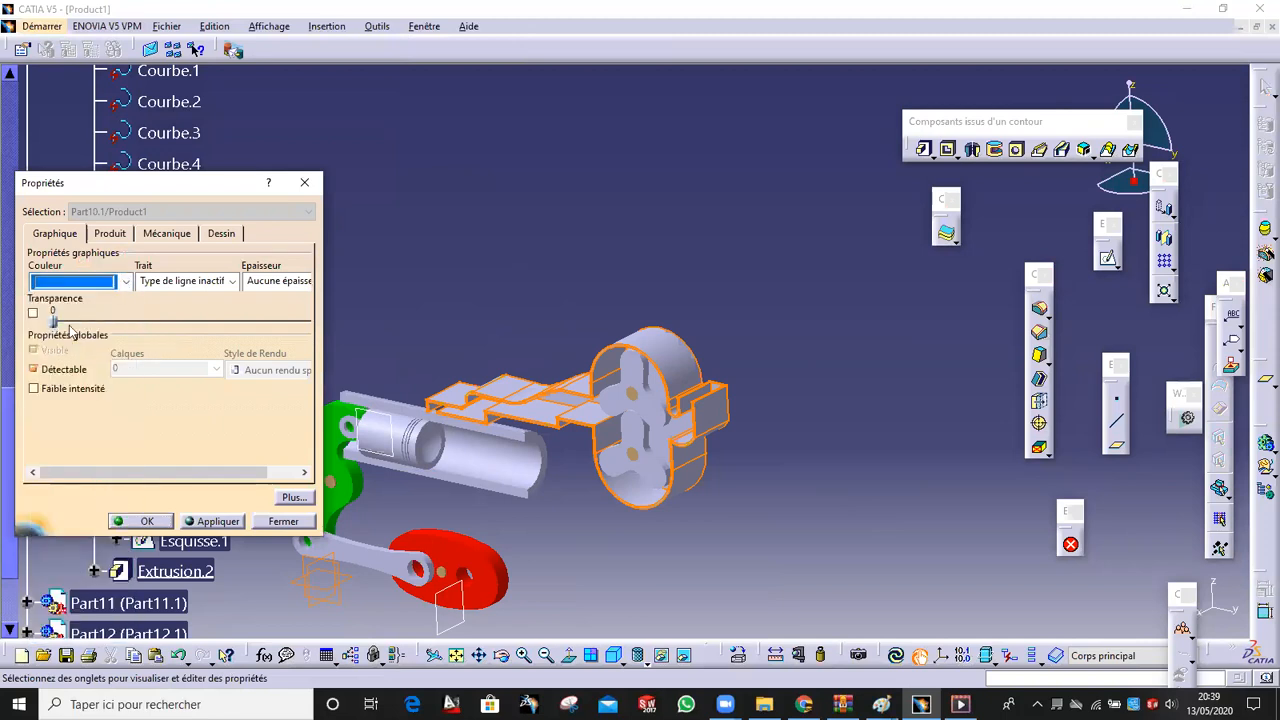
pyautogui.moveTo(53, 320); pyautogui.dragTo(211, 321)
pyautogui.click(215, 521)
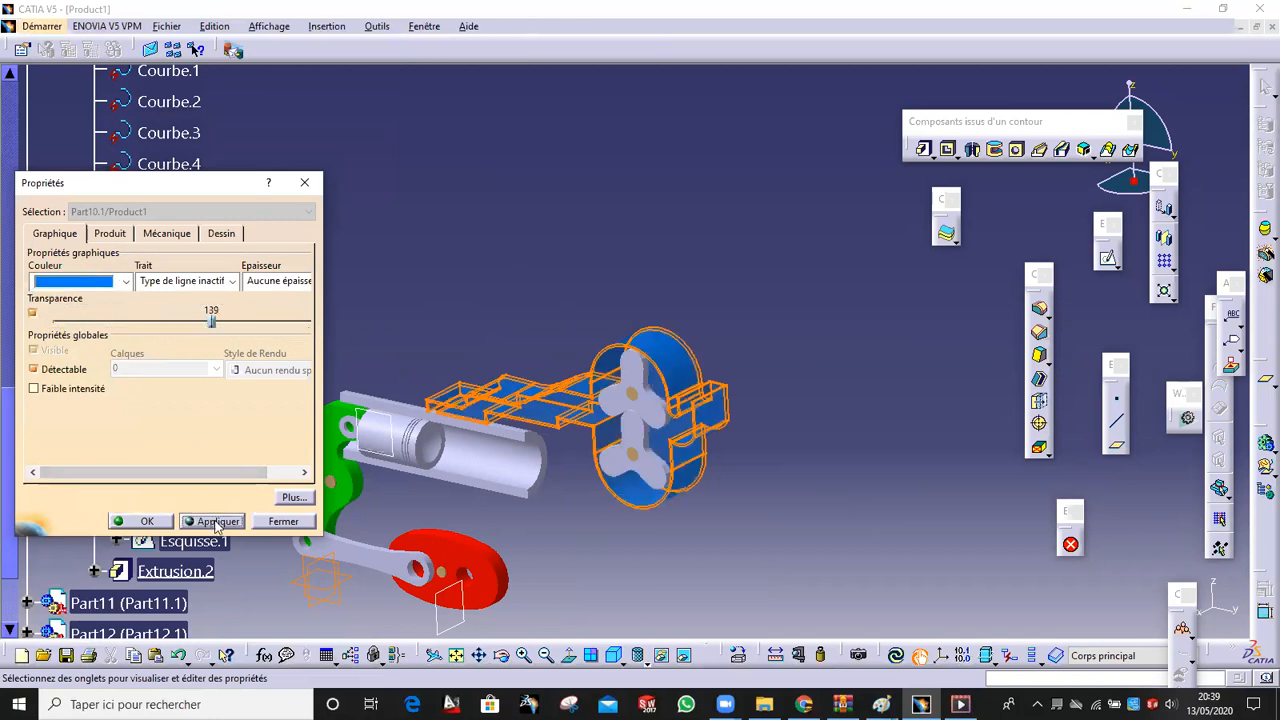
pyautogui.click(147, 521)
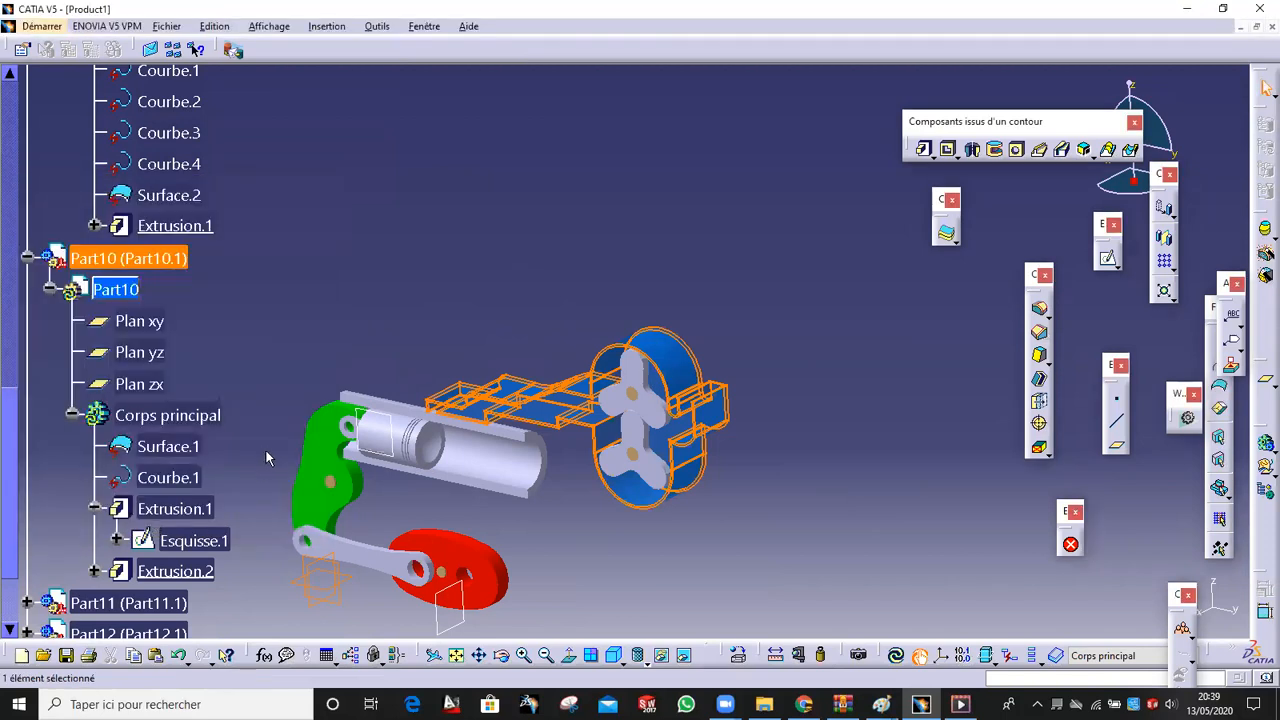
pyautogui.click(448, 351)
# Identify the piston's part in the product structure, expand Part5 and activate its main body for editing
pyautogui.moveTo(533, 340); pyautogui.dragTo(637, 330, button='middle')
pyautogui.click(630, 326)
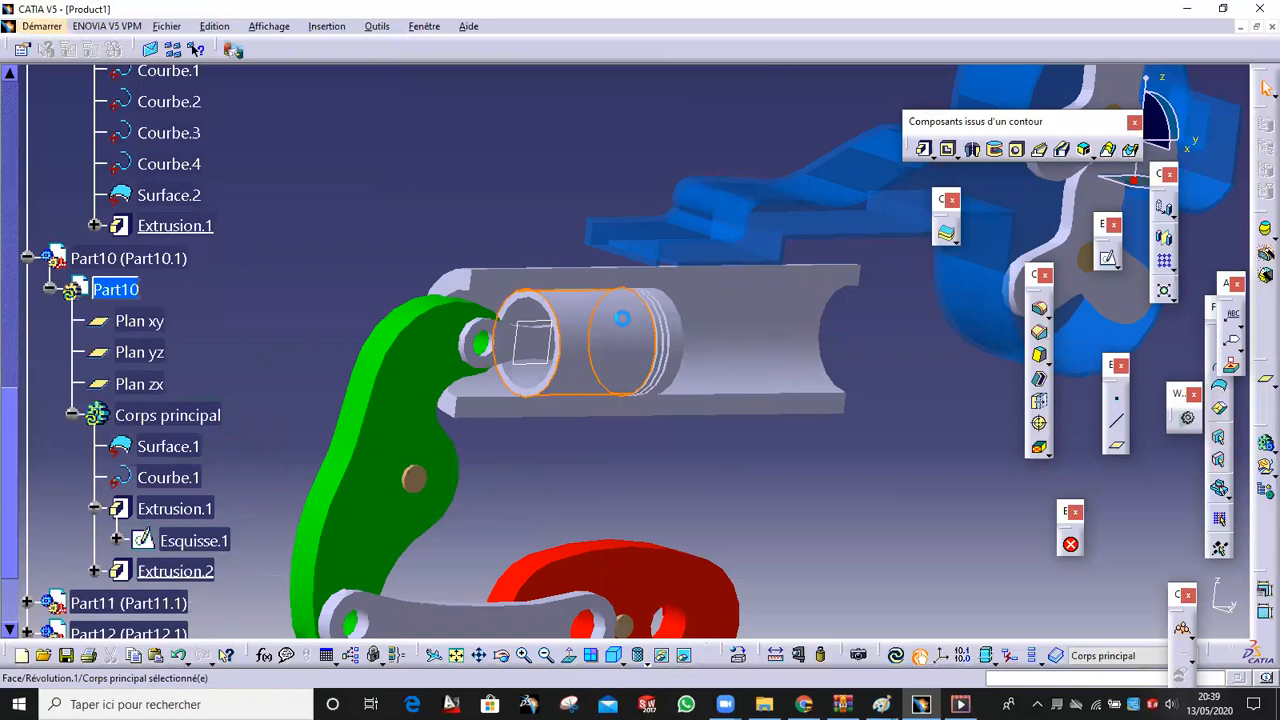
pyautogui.scroll(5, 217, 269)
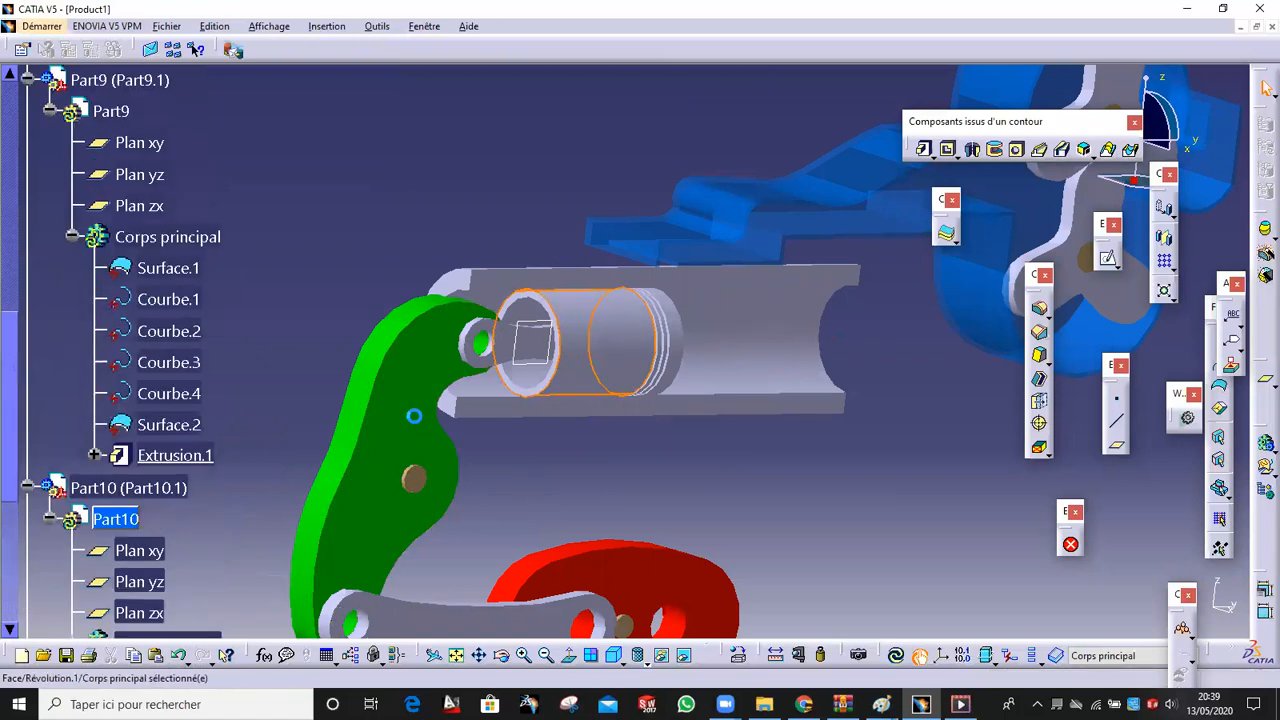
pyautogui.doubleClick(416, 416)
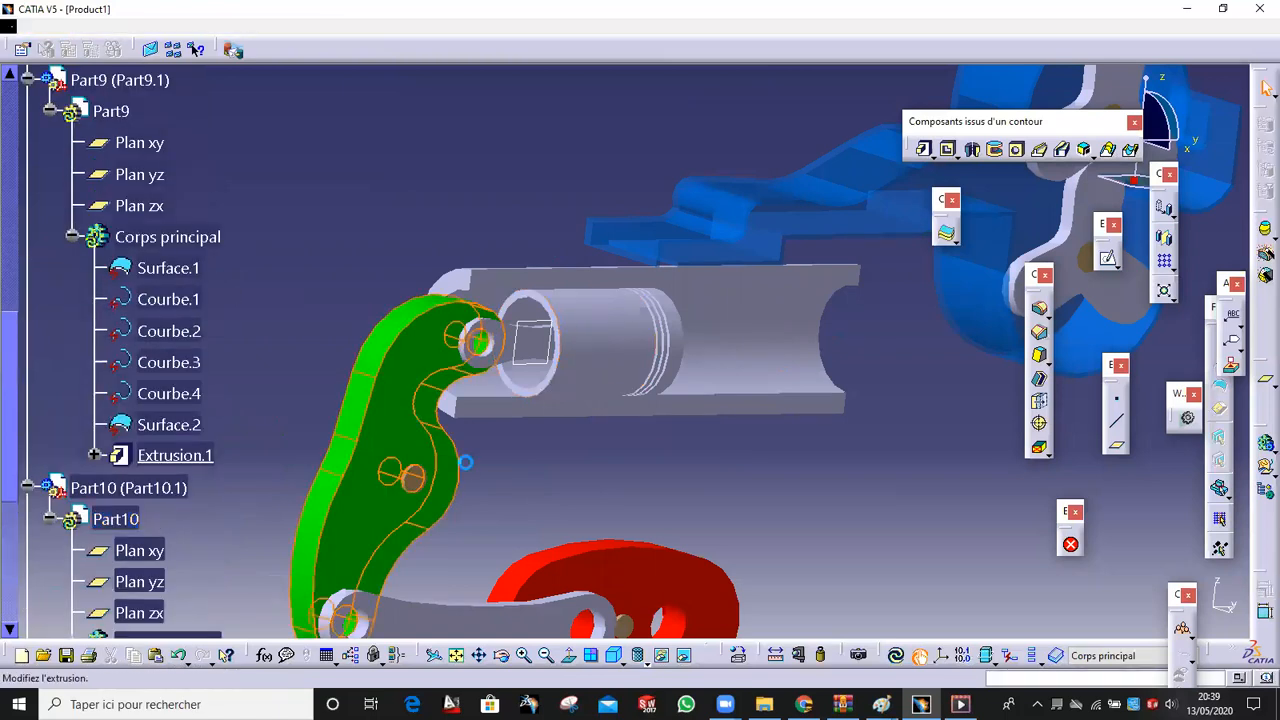
pyautogui.press('Escape')
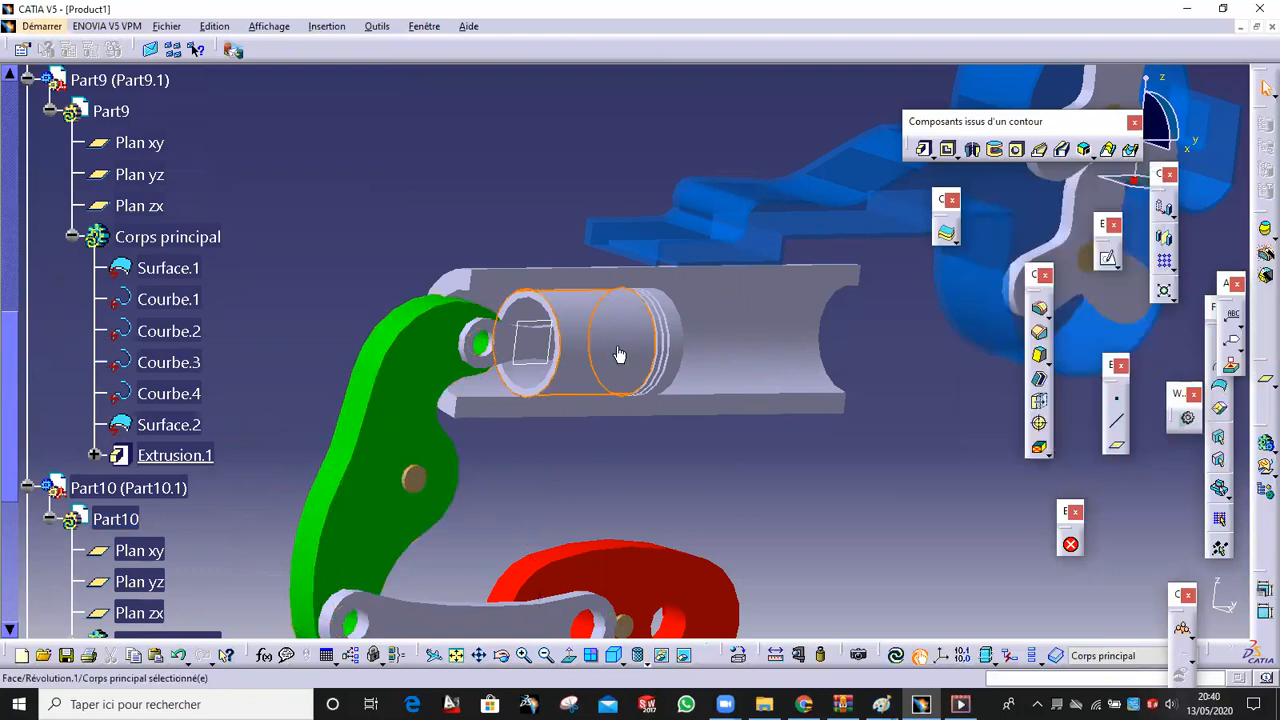
pyautogui.scroll(13, 111, 344)
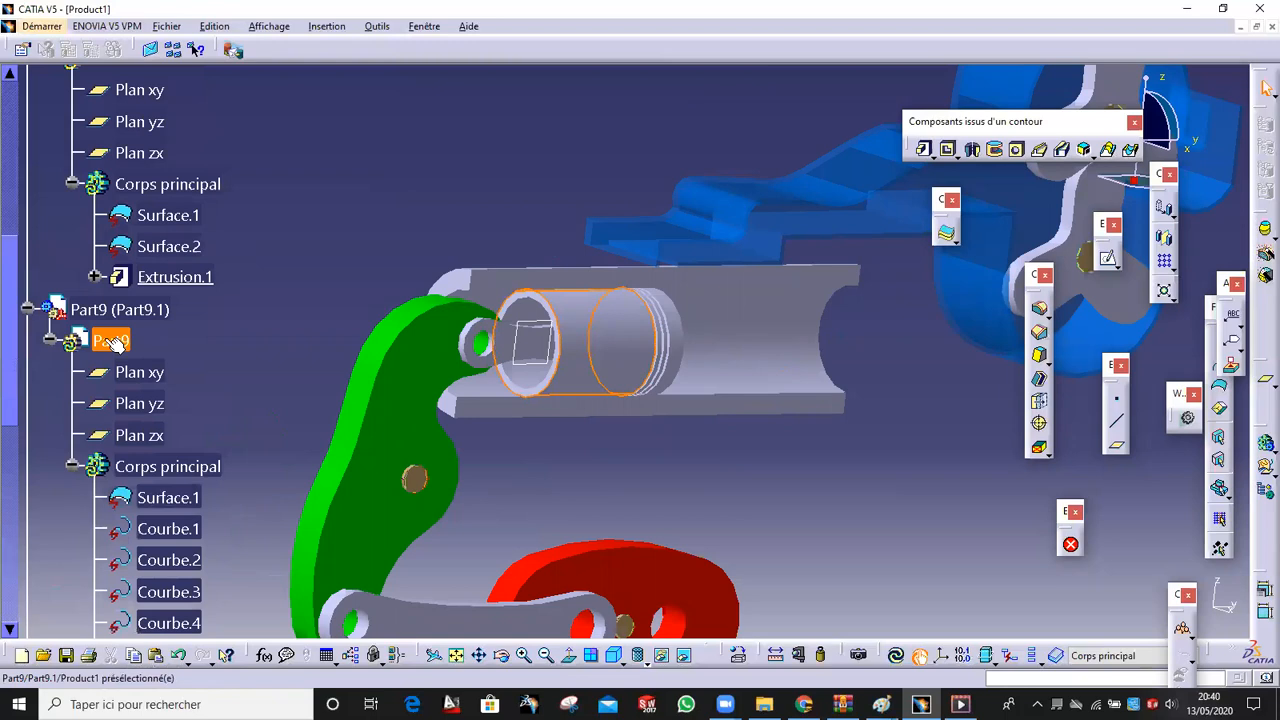
pyautogui.click(598, 332)
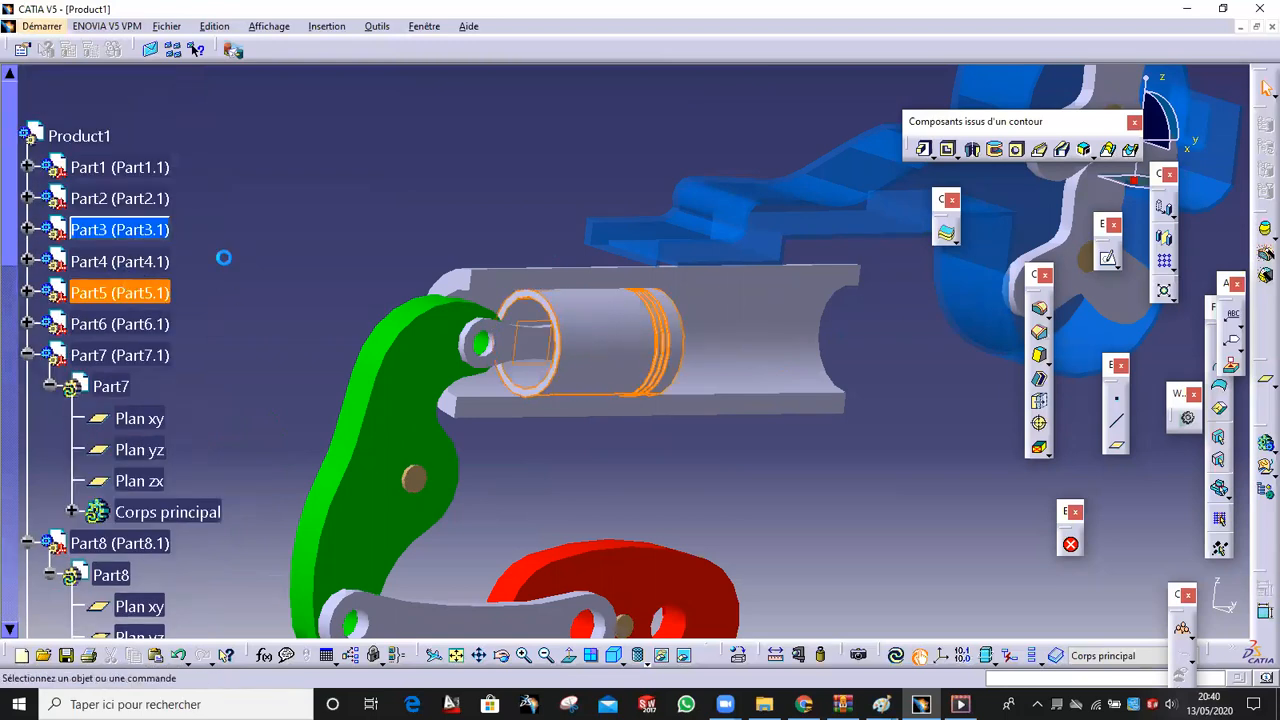
pyautogui.click(263, 217)
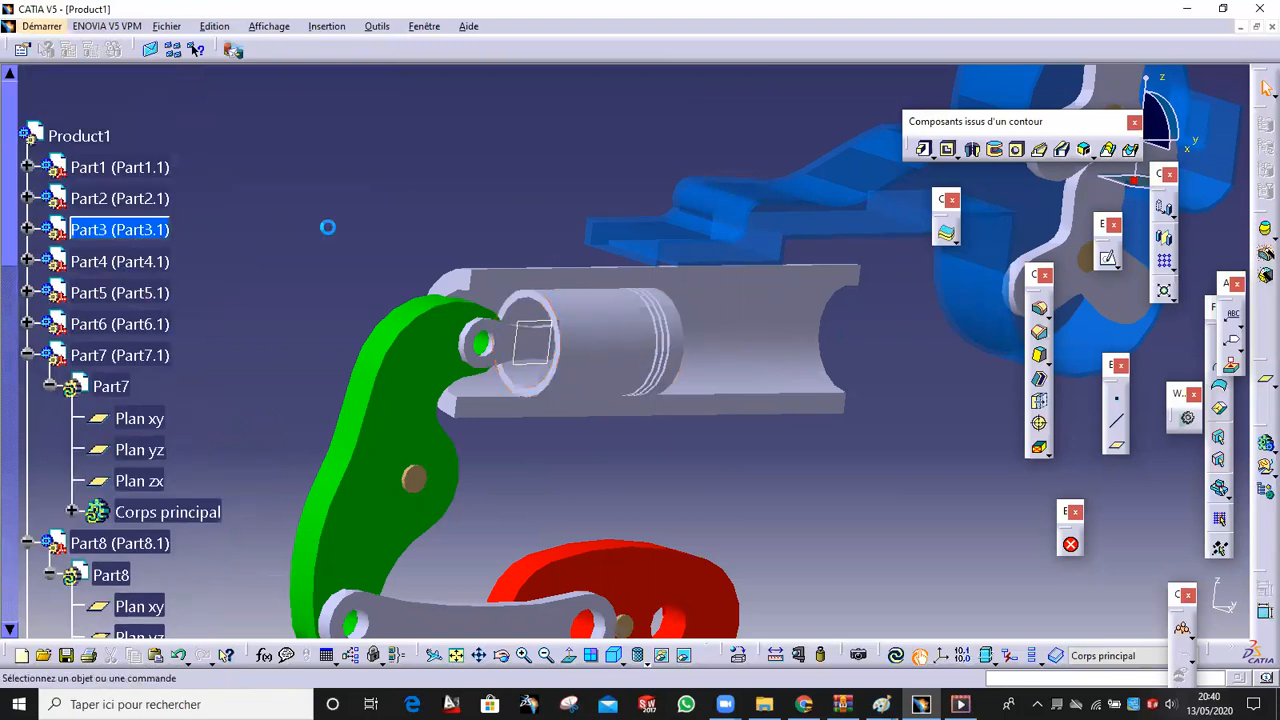
pyautogui.click(651, 332)
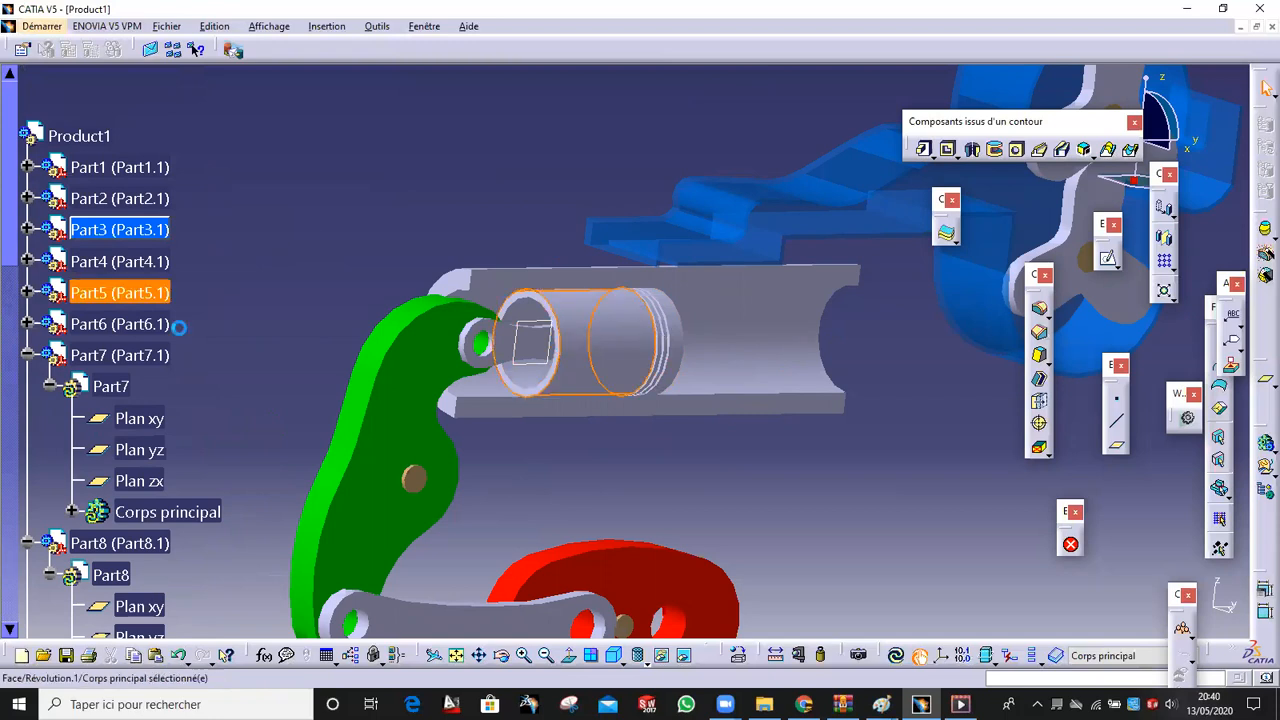
pyautogui.click(27, 292)
pyautogui.click(168, 451)
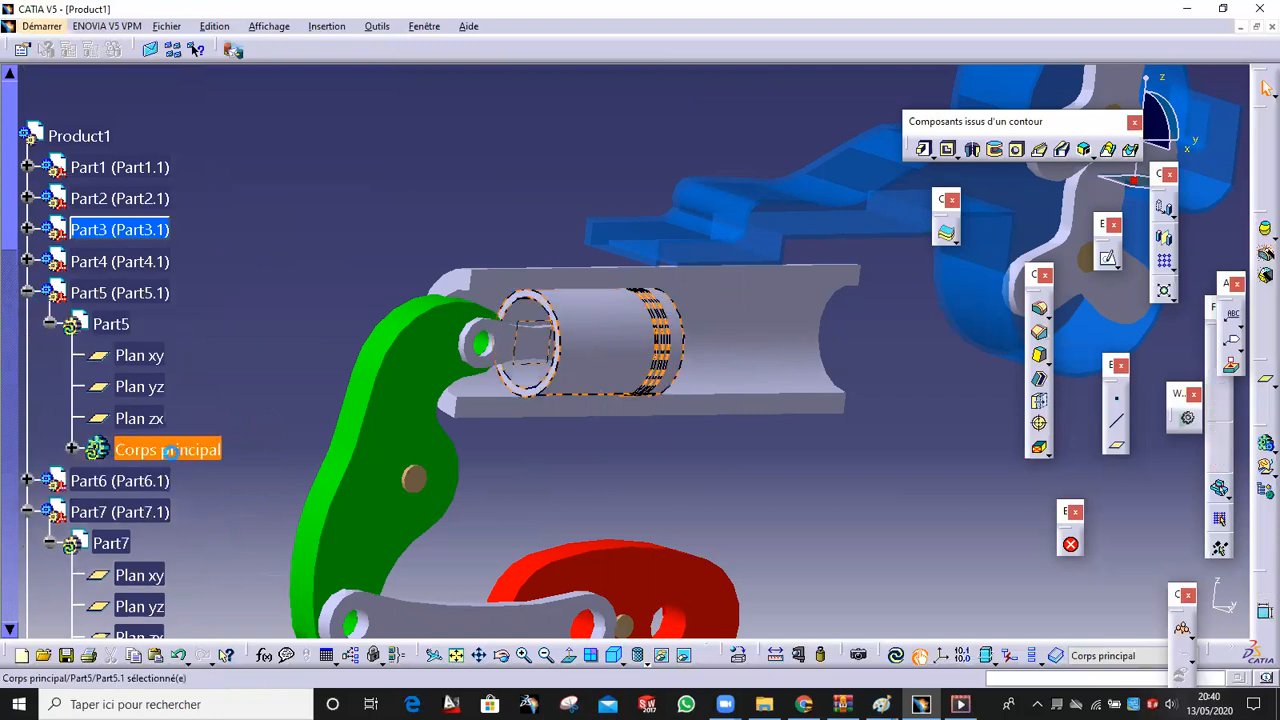
pyautogui.doubleClick(168, 451)
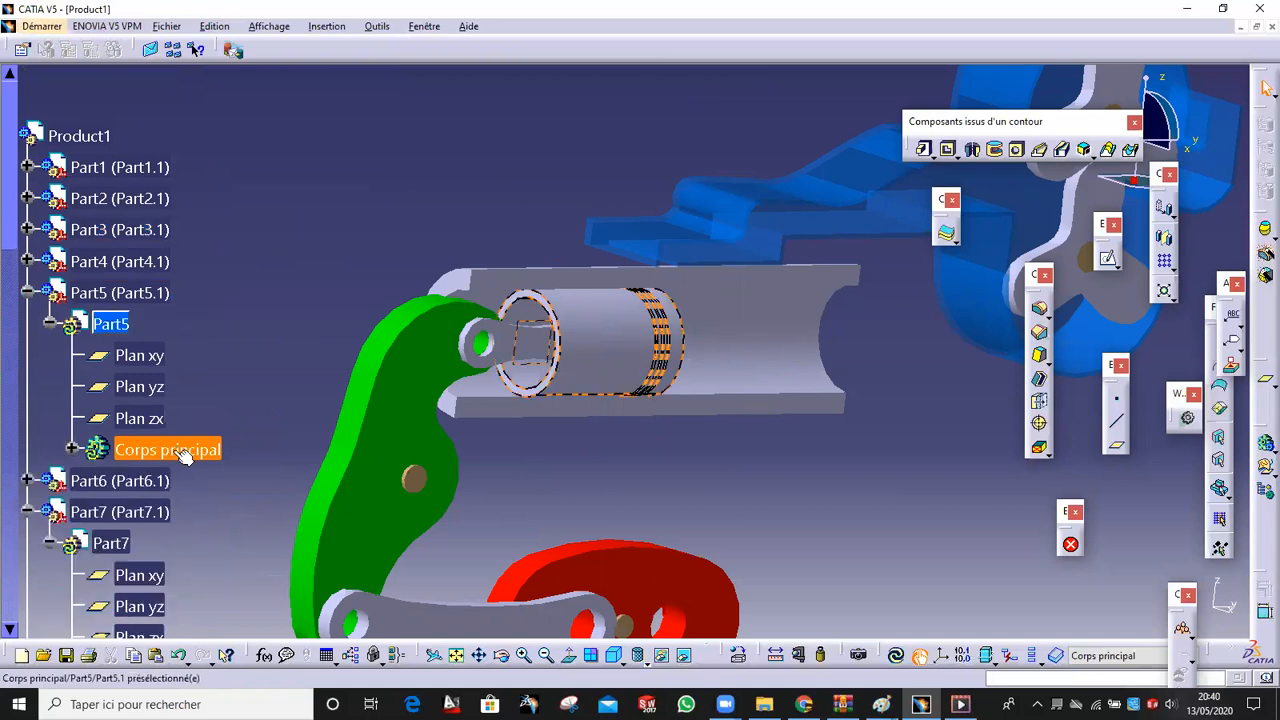
# Open a sketch on the square reference plane at the open end of the piston in Part5
pyautogui.moveTo(636, 327); pyautogui.dragTo(584, 358, button='middle')
pyautogui.click(552, 450)
pyautogui.click(498, 368)
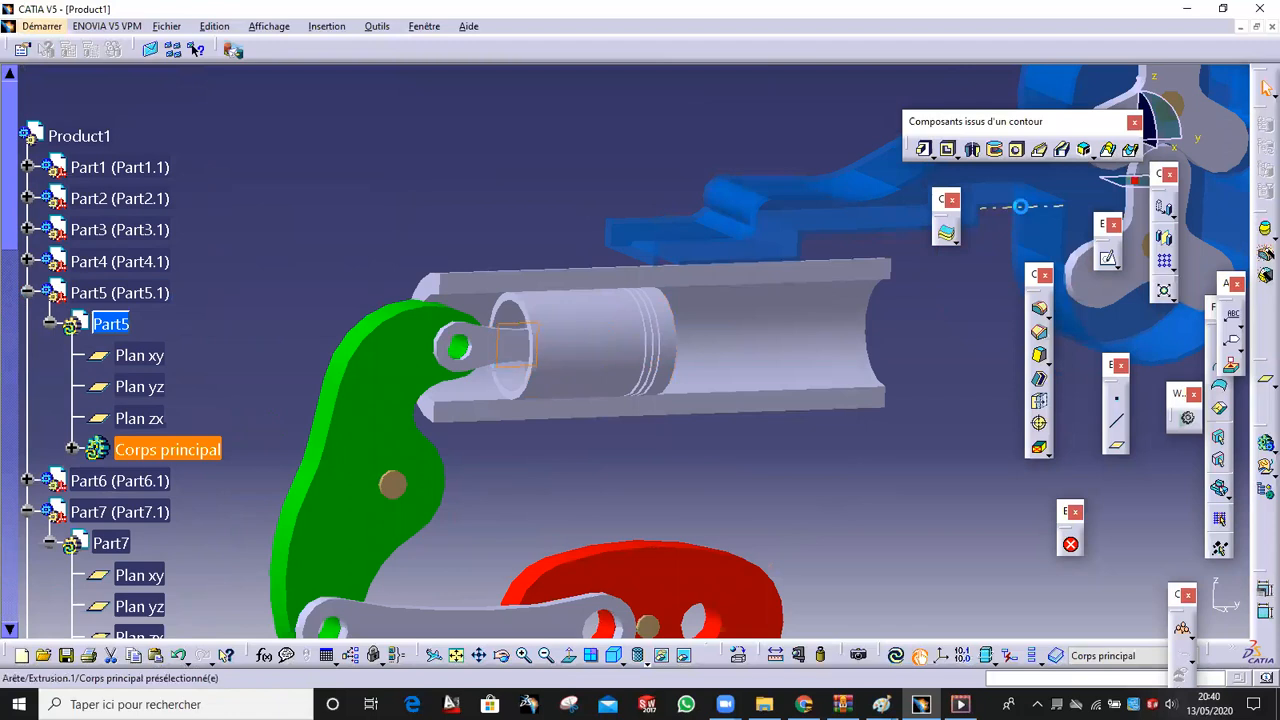
pyautogui.click(1105, 257)
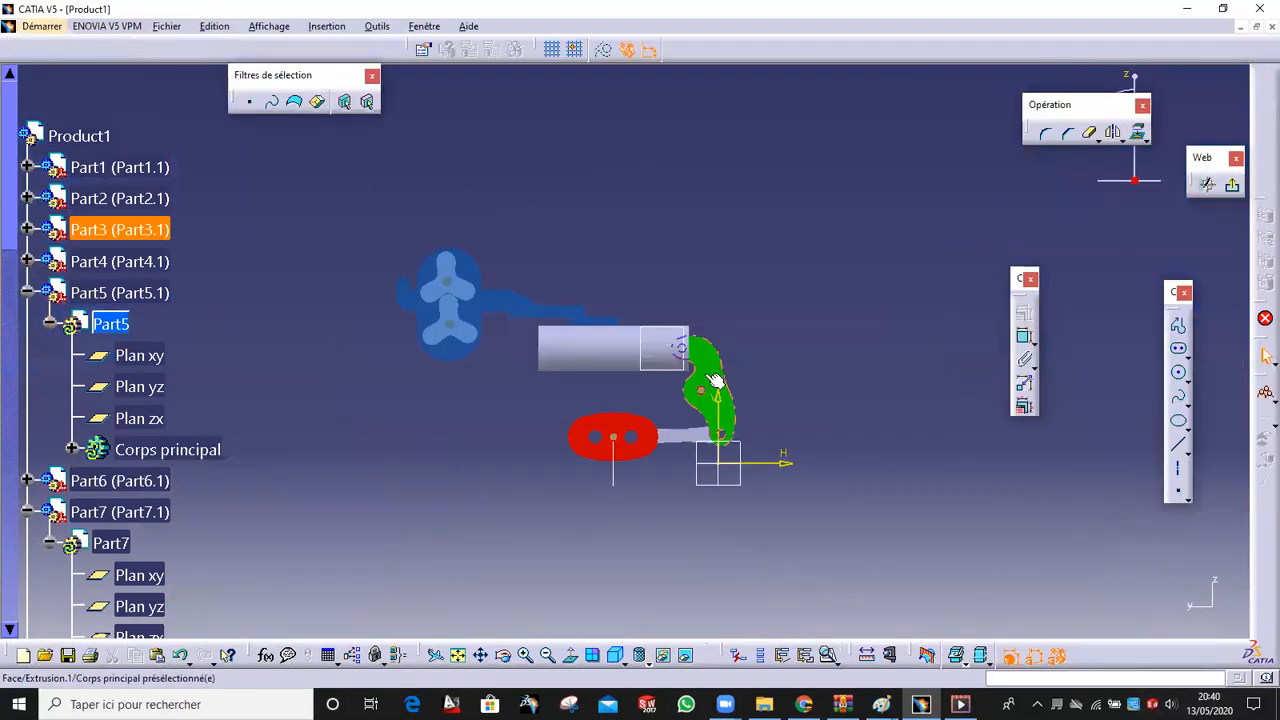
pyautogui.click(550, 657)
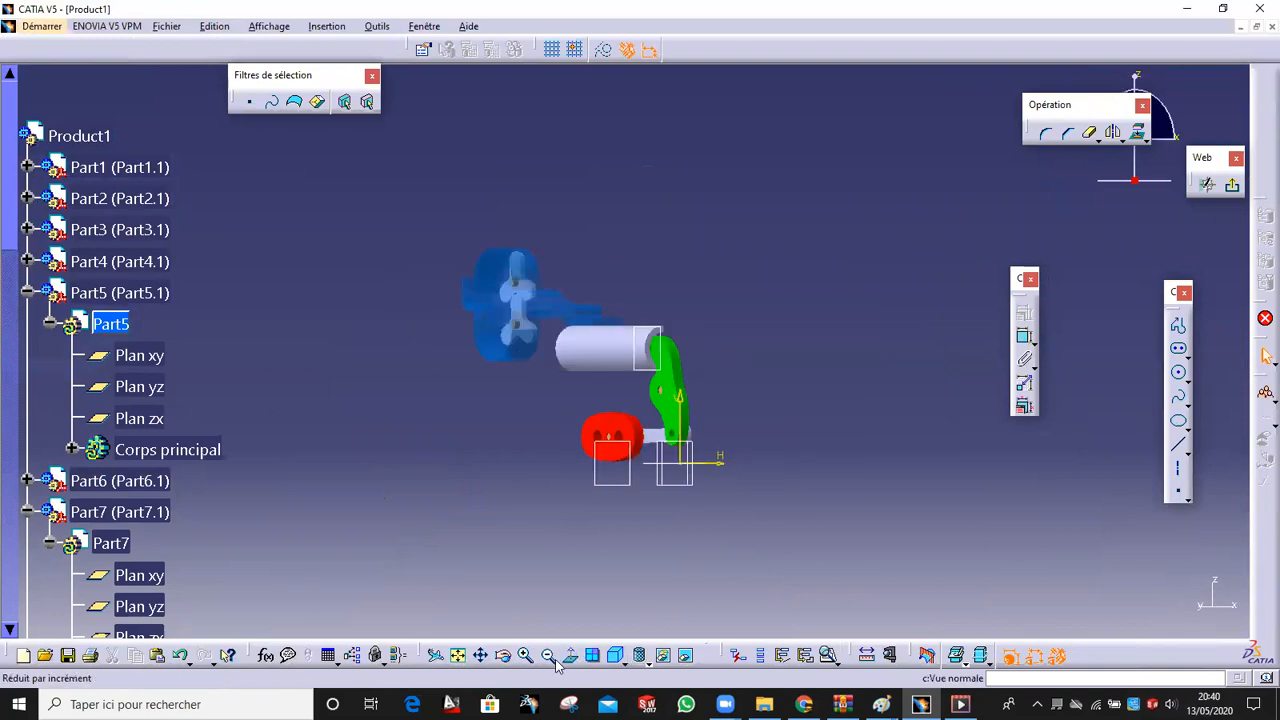
pyautogui.keyDown('ctrl'); pyautogui.moveTo(646, 402); pyautogui.dragTo(562, 254, button='middle'); pyautogui.keyUp('ctrl')
# Hide the piston body and project the edge of the connecting rod's hidden pin hole into the sketch
pyautogui.rightClick(529, 279)
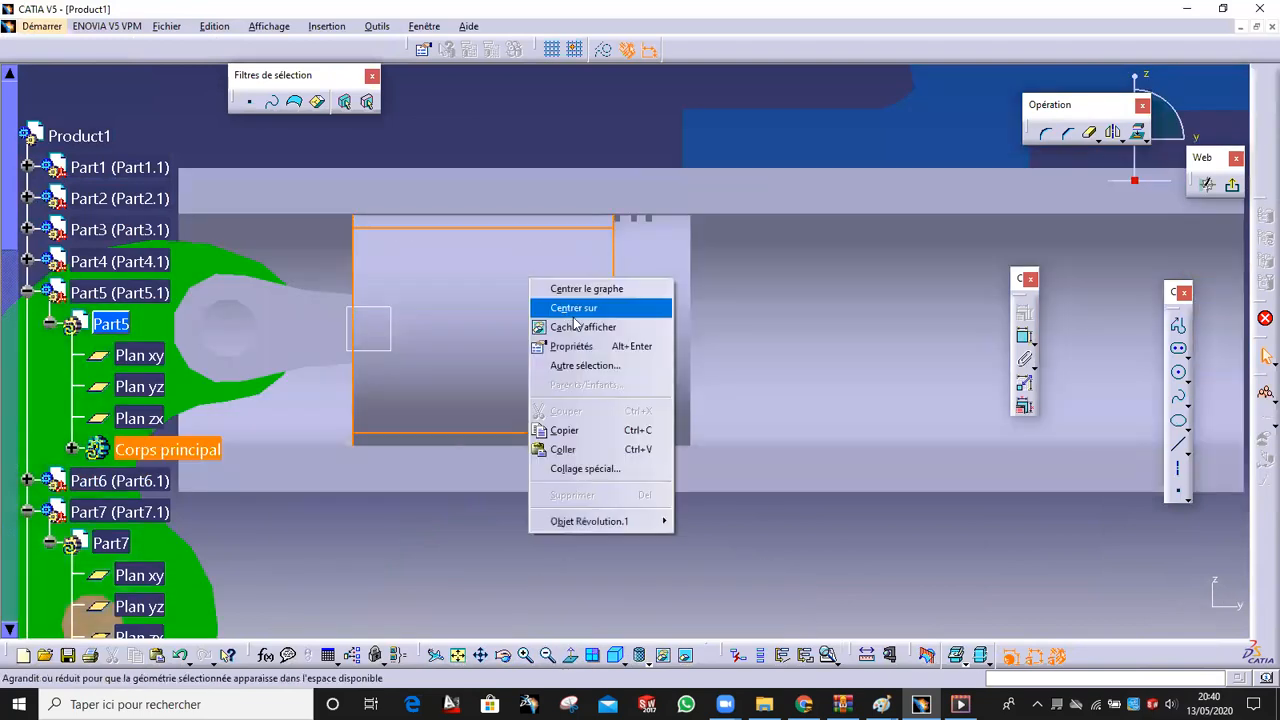
pyautogui.click(580, 327)
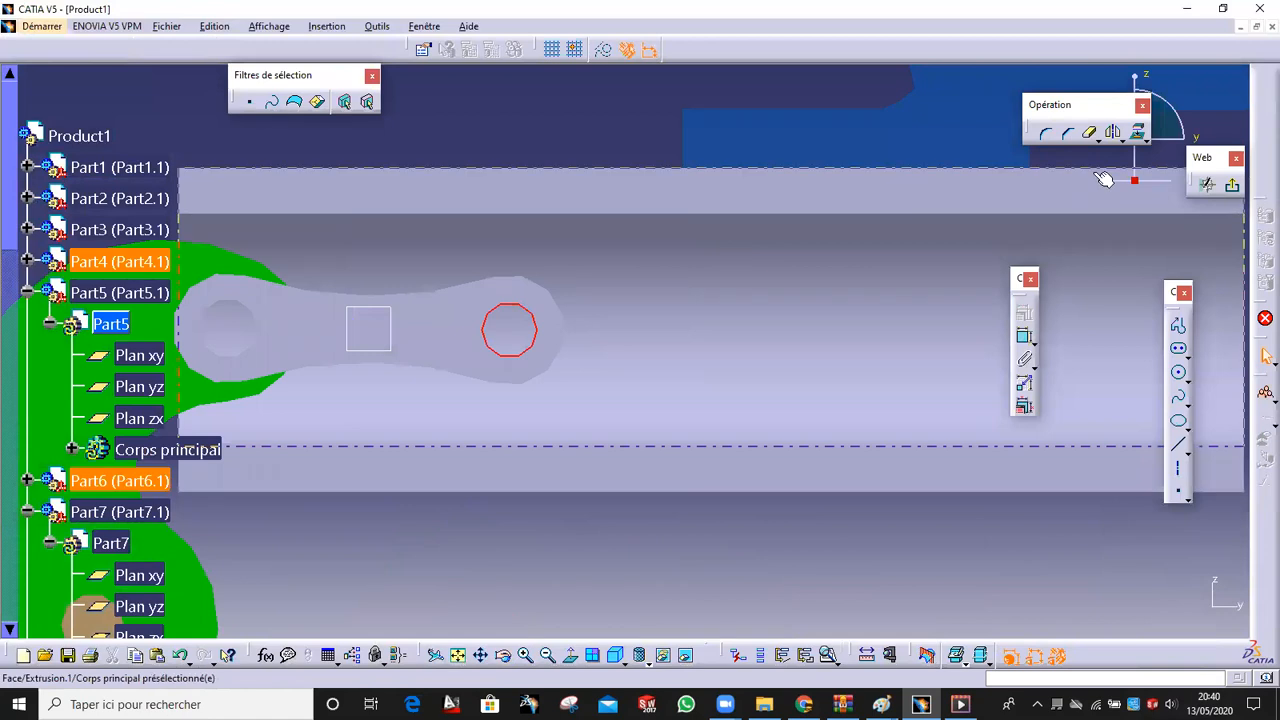
pyautogui.click(1140, 137)
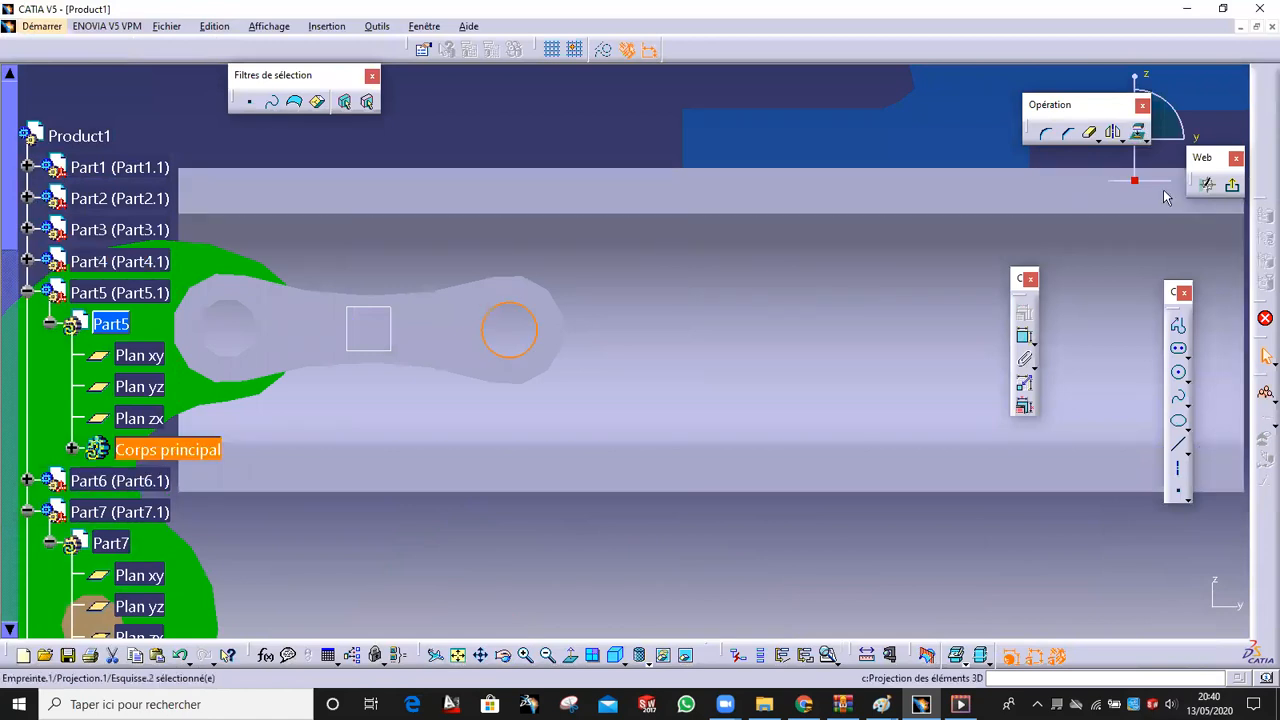
# Exit the sketch and make the hidden piston body visible again
pyautogui.click(685, 657)
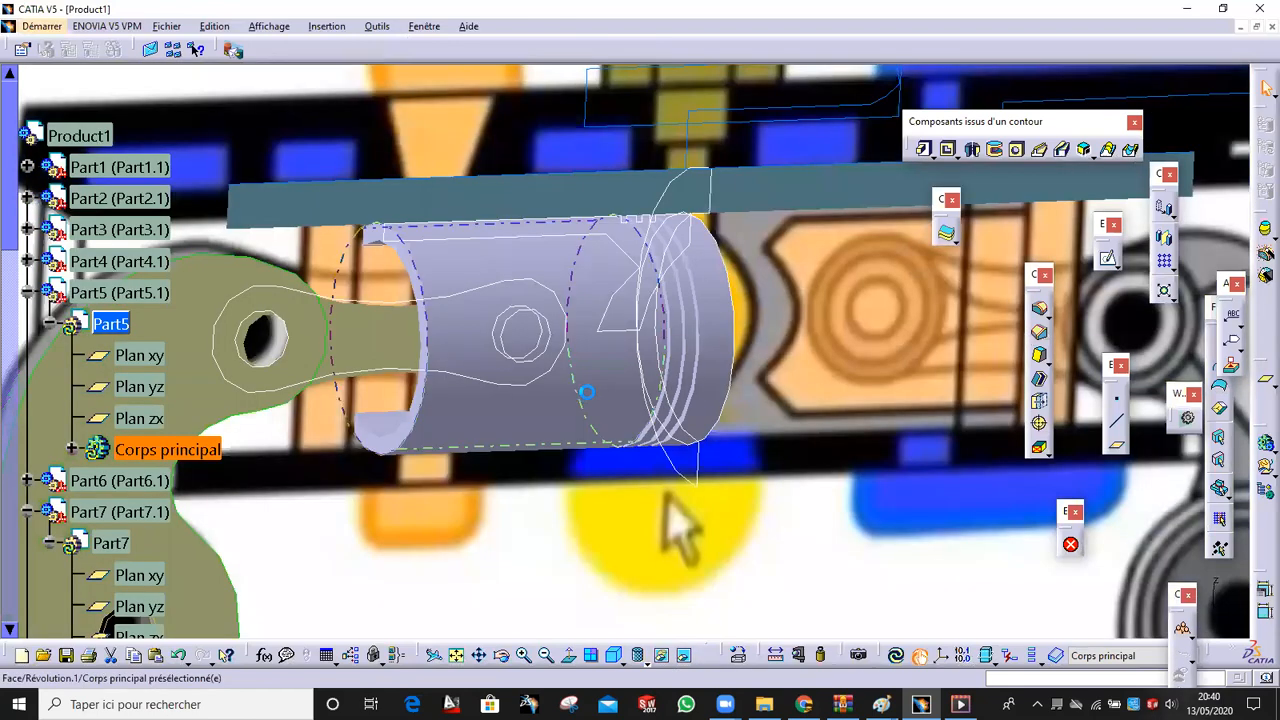
pyautogui.rightClick(587, 392)
pyautogui.click(683, 115)
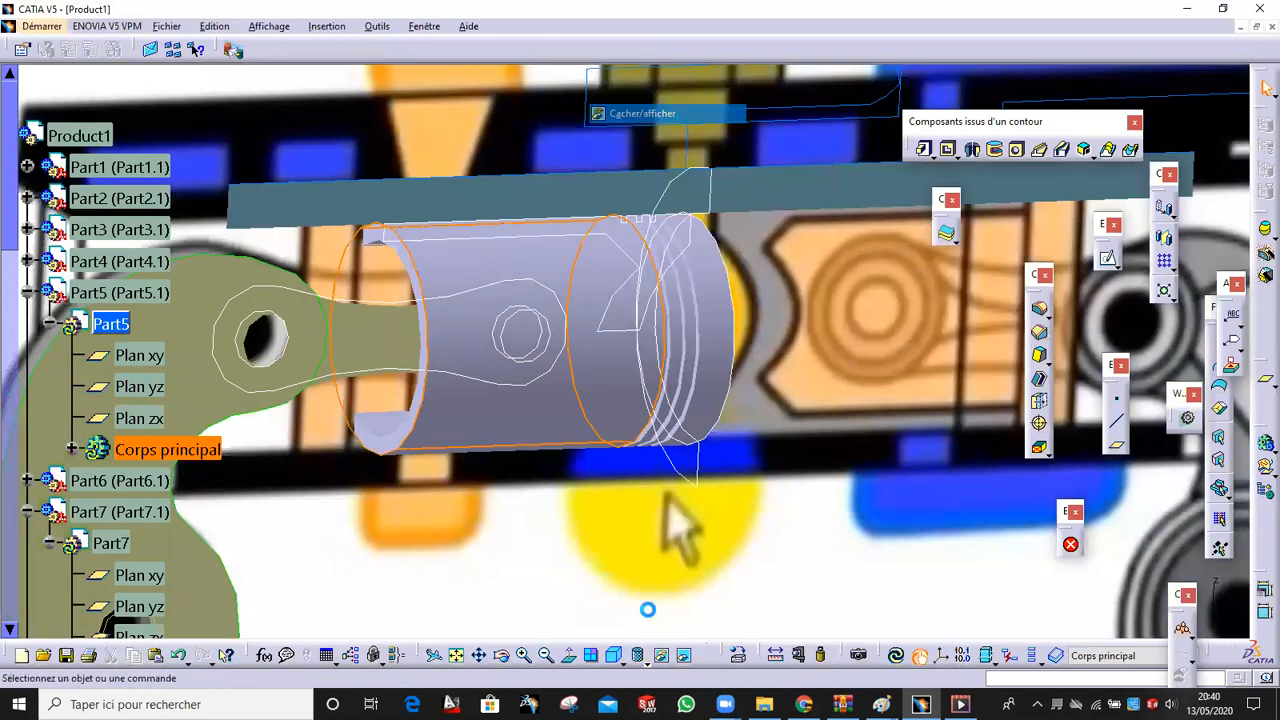
pyautogui.click(684, 655)
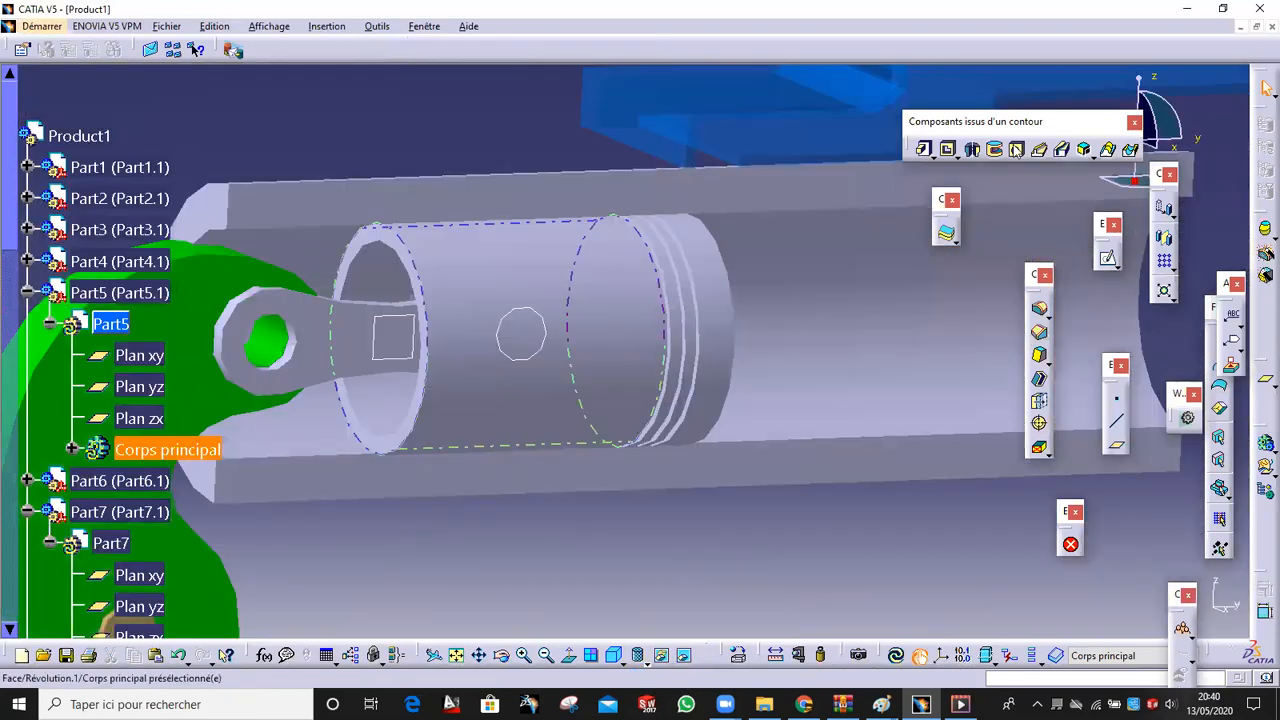
# Start a Pocket in the piston from the projected pin-hole circle with symmetric extension enabled
pyautogui.click(949, 150)
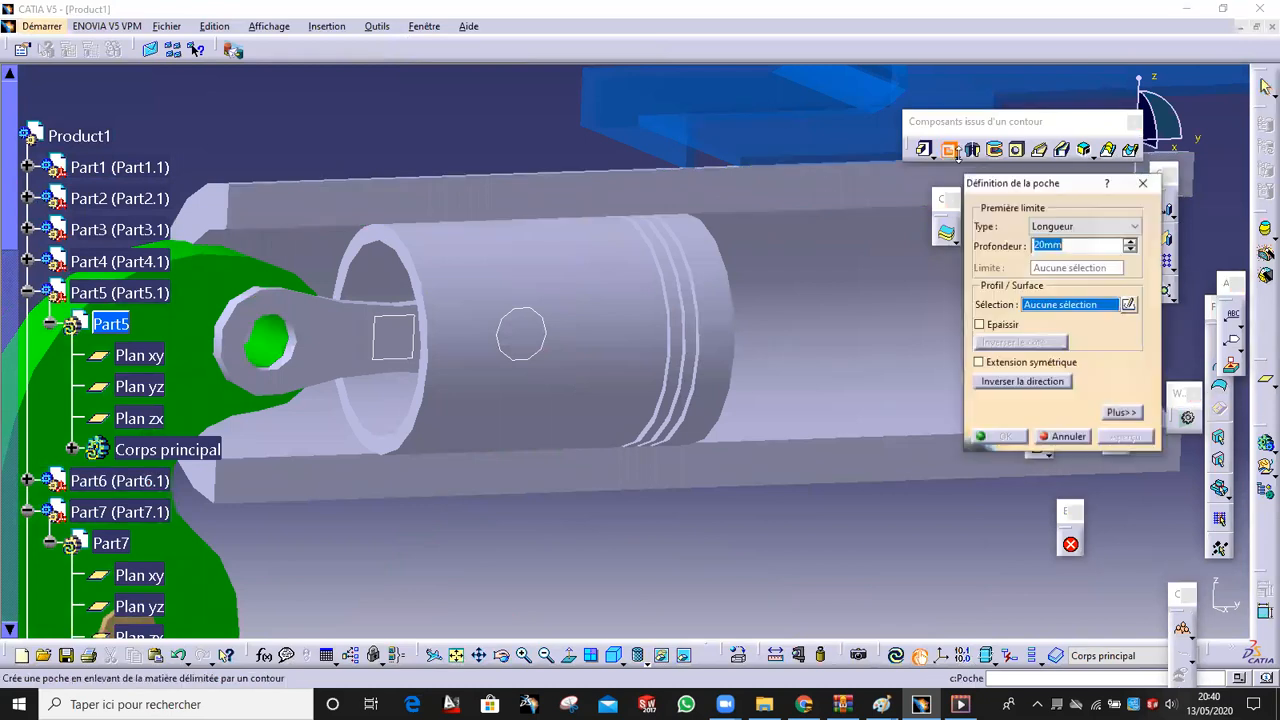
pyautogui.click(1092, 230)
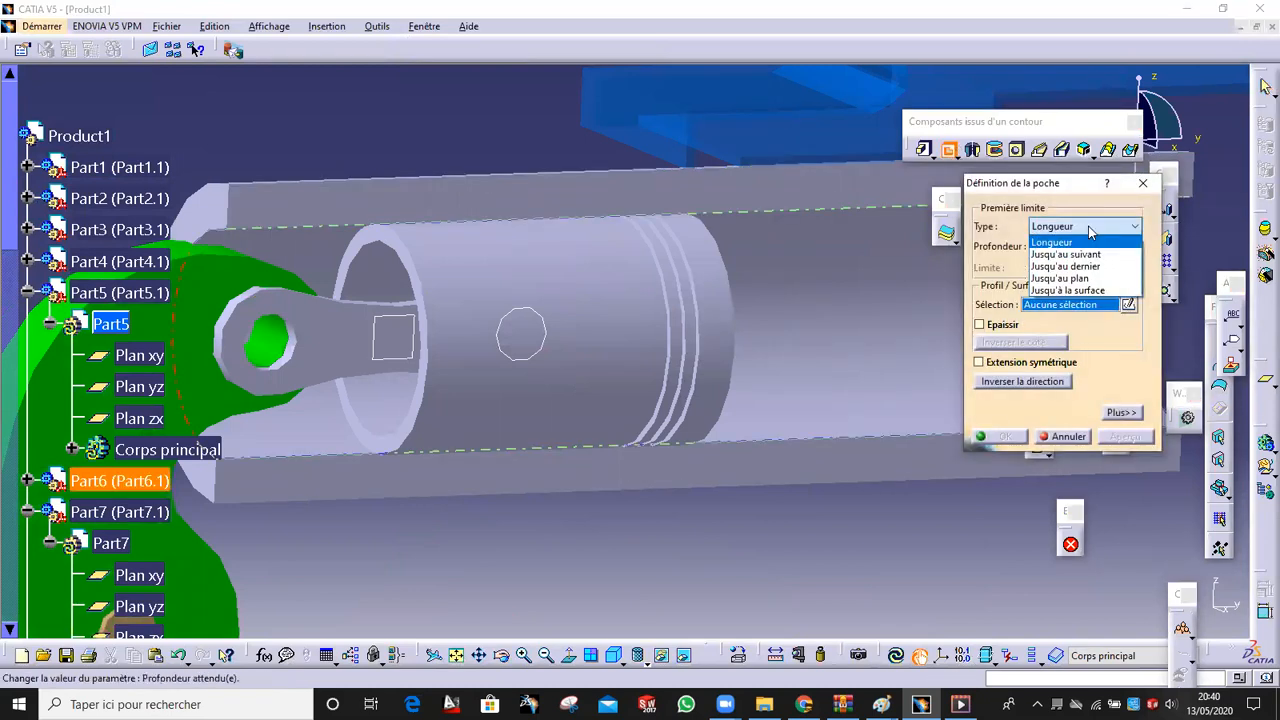
pyautogui.click(998, 366)
pyautogui.click(979, 363)
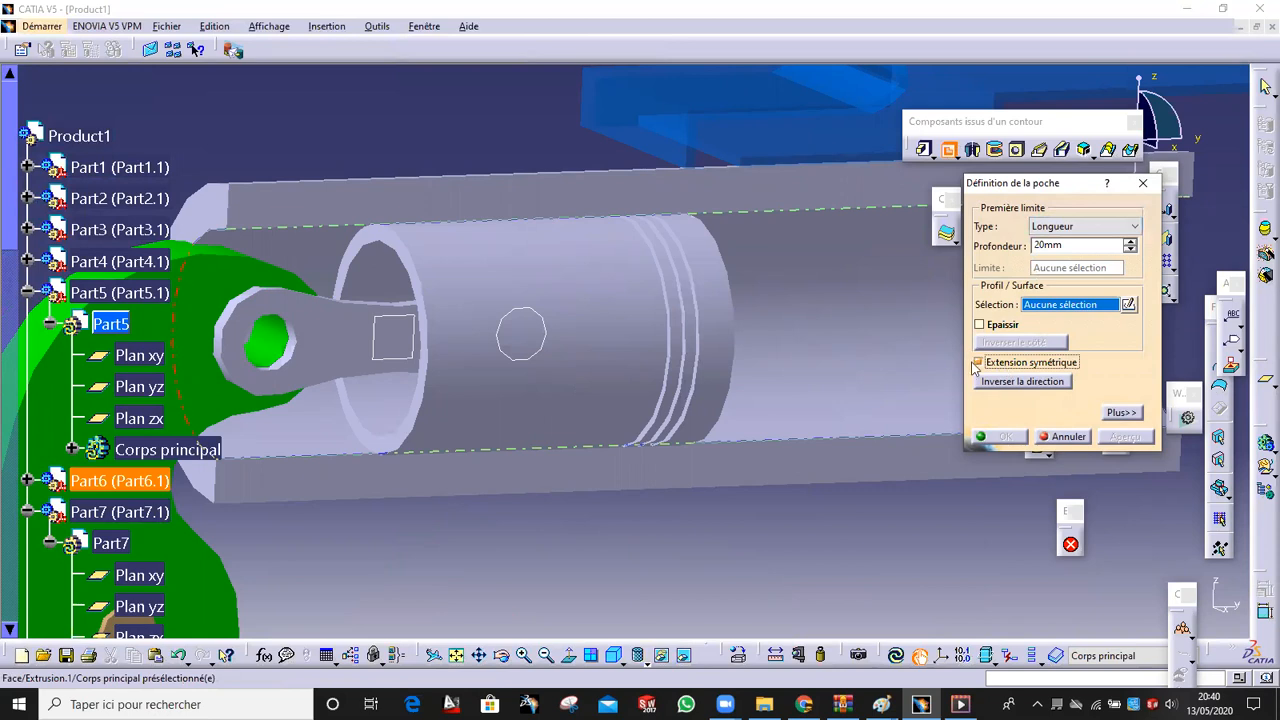
pyautogui.click(516, 363)
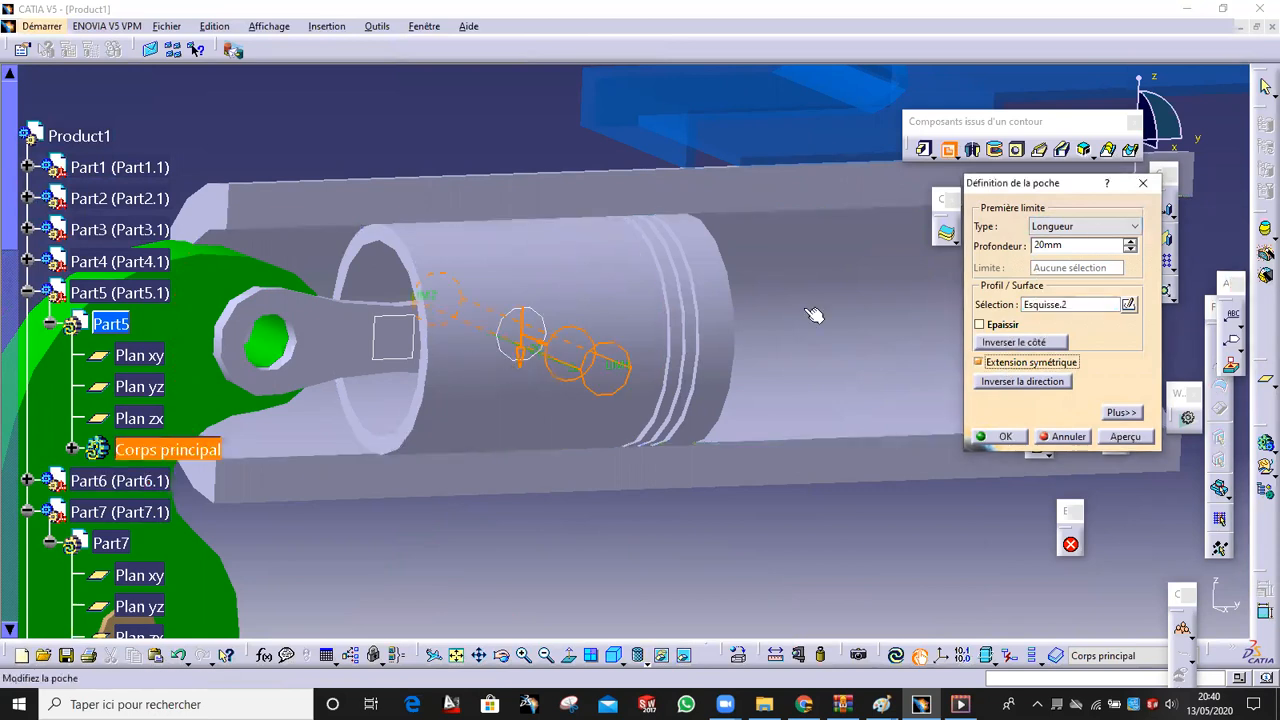
# Try the pocket with the limit type Jusqu'au suivant, preview it and attempt symmetric extension
pyautogui.click(1104, 228)
pyautogui.click(1068, 251)
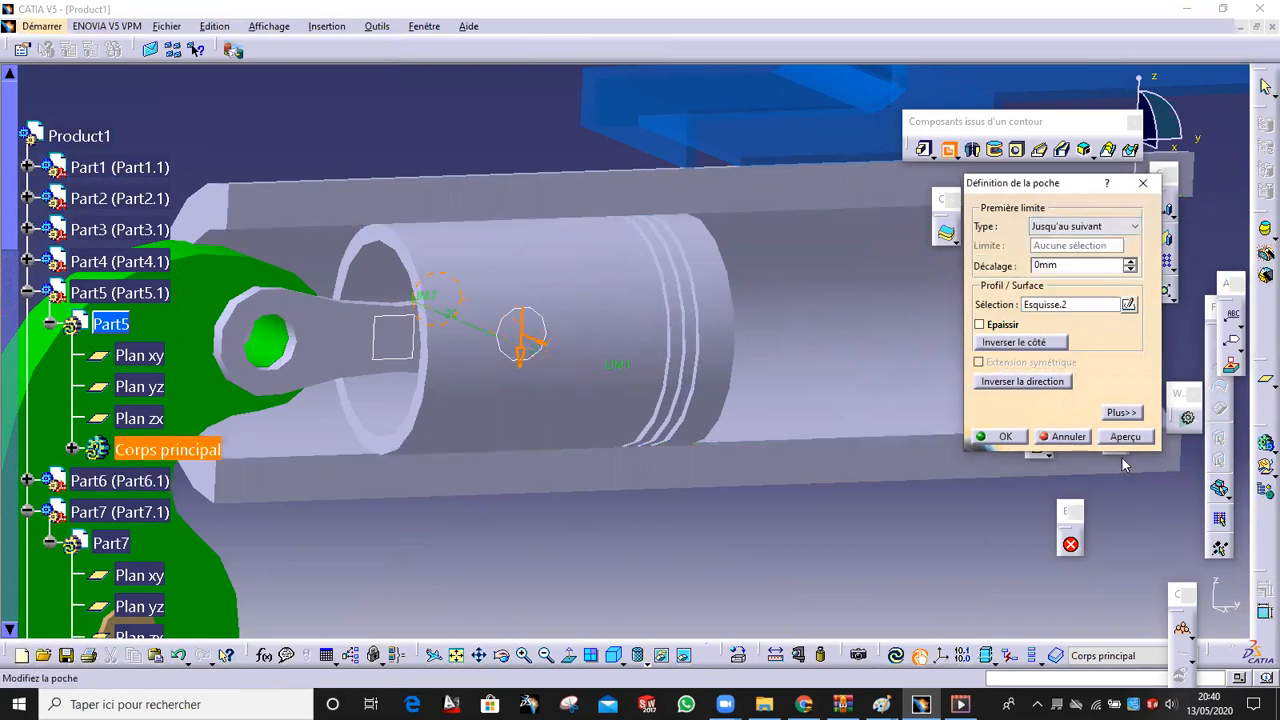
pyautogui.click(1134, 442)
pyautogui.moveTo(572, 399); pyautogui.dragTo(707, 372, button='middle')
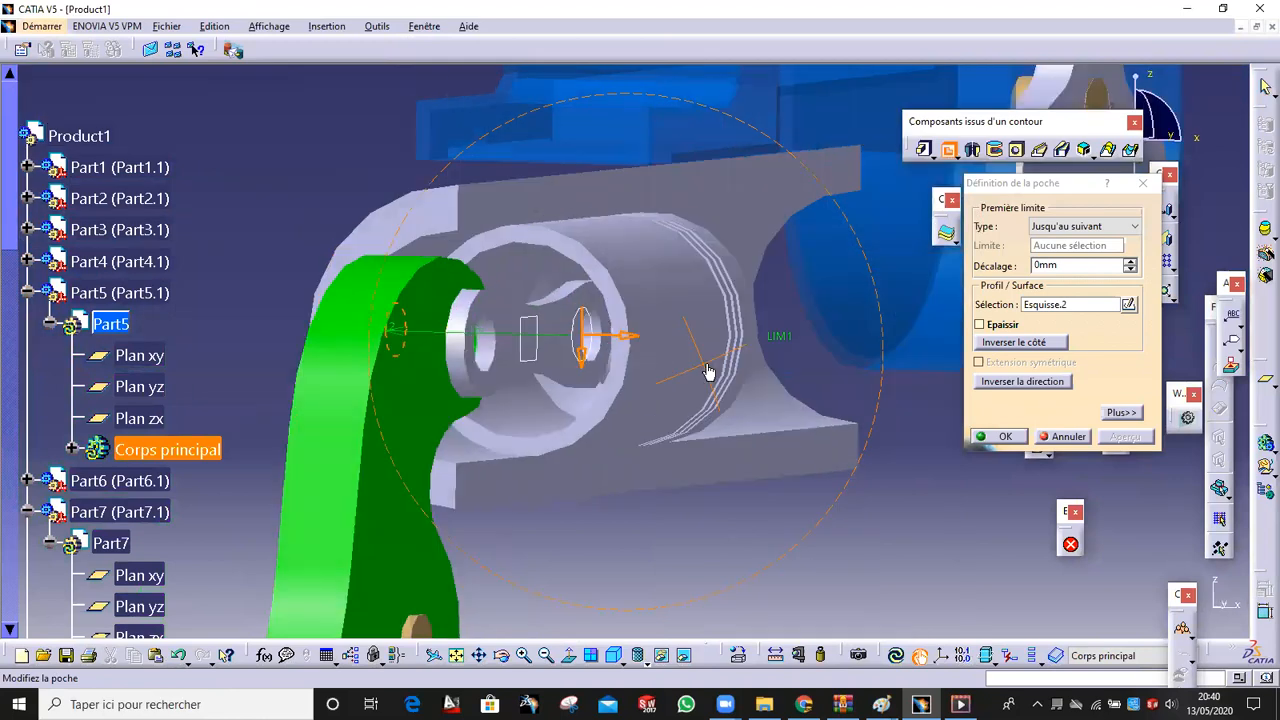
pyautogui.click(979, 362)
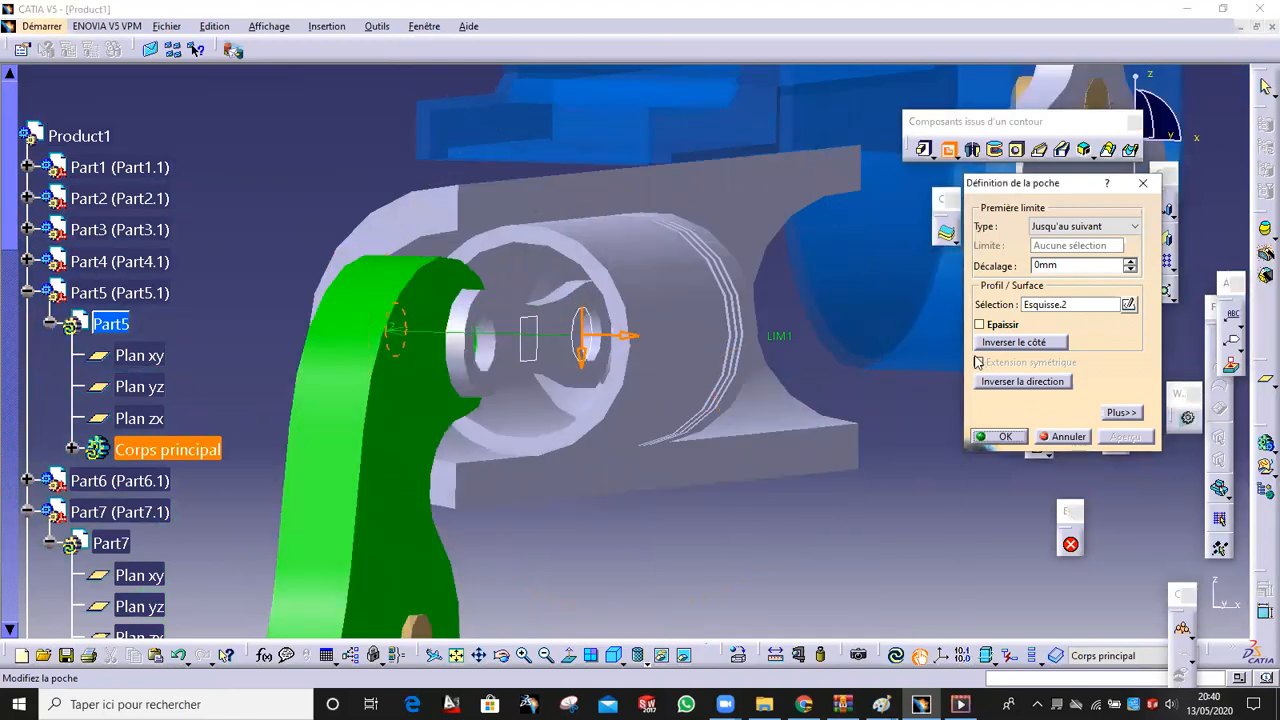
# Switch the pocket's limit type to Longueur, set the depth to 21 mm and cut the piston's pin hole
pyautogui.click(1100, 227)
pyautogui.click(1090, 237)
pyautogui.moveTo(817, 309); pyautogui.dragTo(750, 345, button='middle')
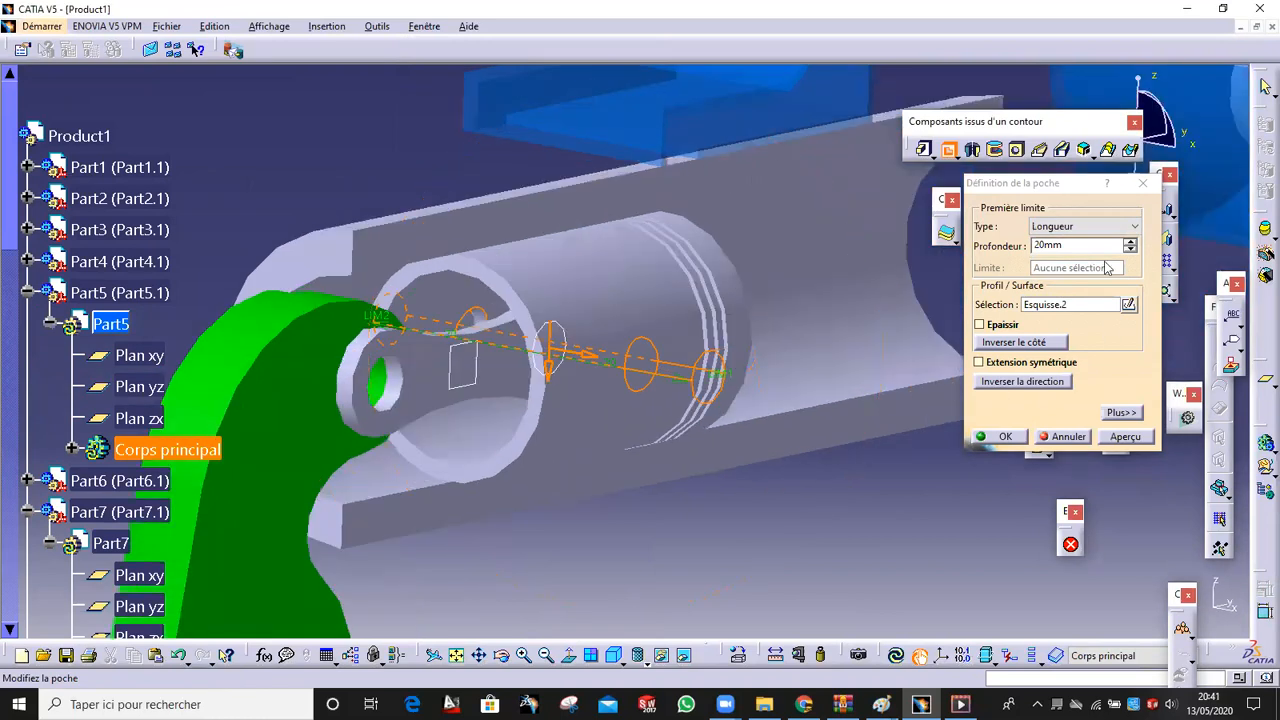
pyautogui.click(1130, 242)
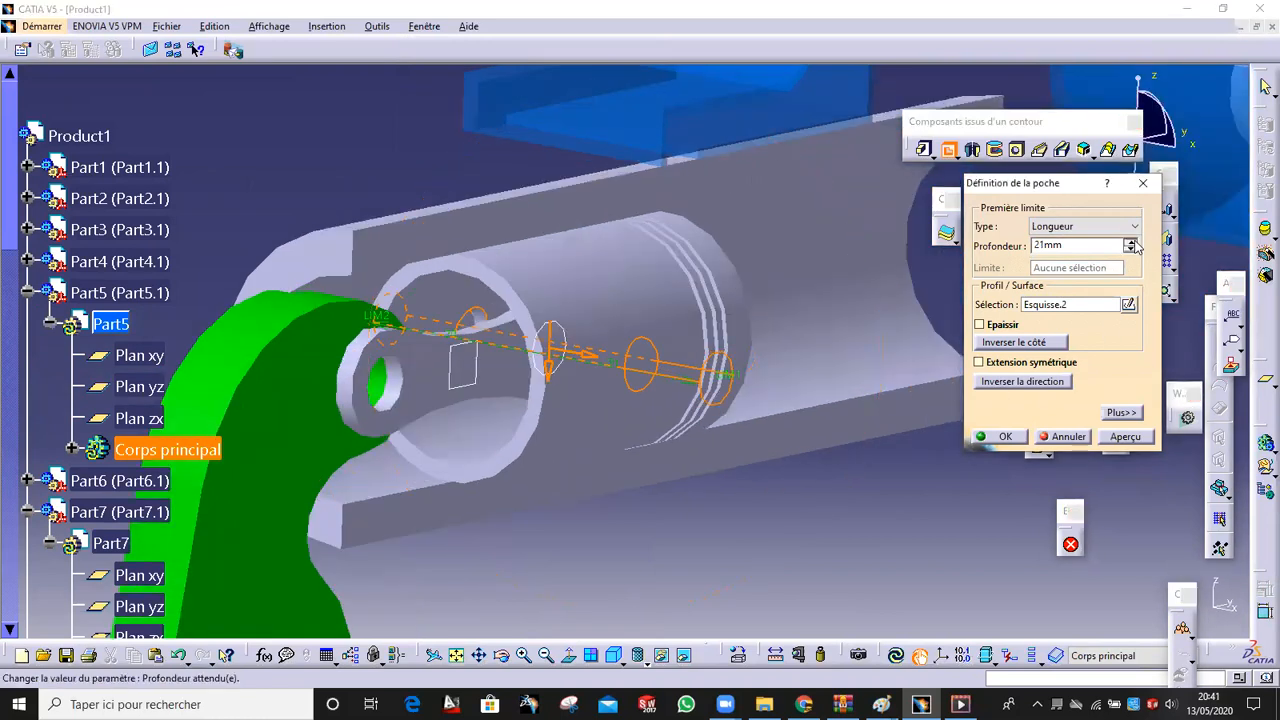
pyautogui.click(1108, 440)
pyautogui.click(993, 432)
pyautogui.moveTo(671, 381); pyautogui.dragTo(520, 390, button='middle')
pyautogui.click(637, 560)
pyautogui.moveTo(637, 556); pyautogui.dragTo(600, 480, button='middle')
pyautogui.scroll(-3, 130, 488)
pyautogui.scroll(-10, 130, 488)
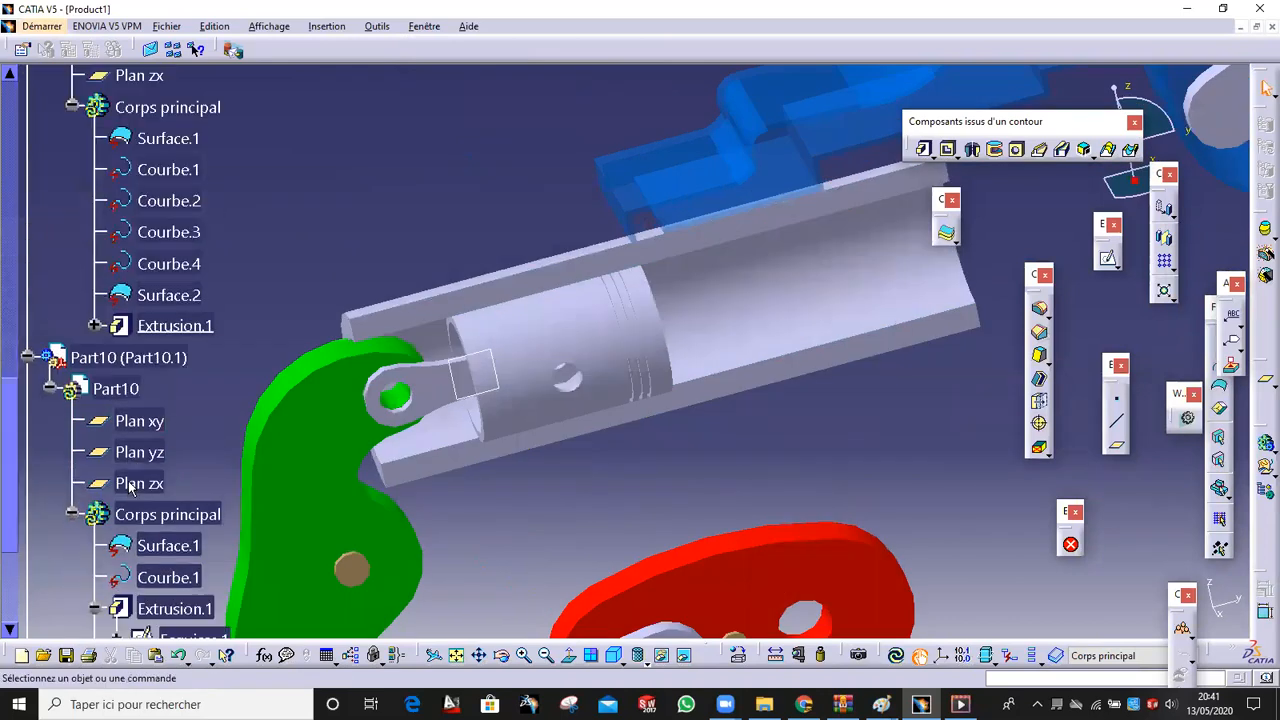
# Expand Part11 in the specification tree and activate it for editing
pyautogui.scroll(5, 93, 432)
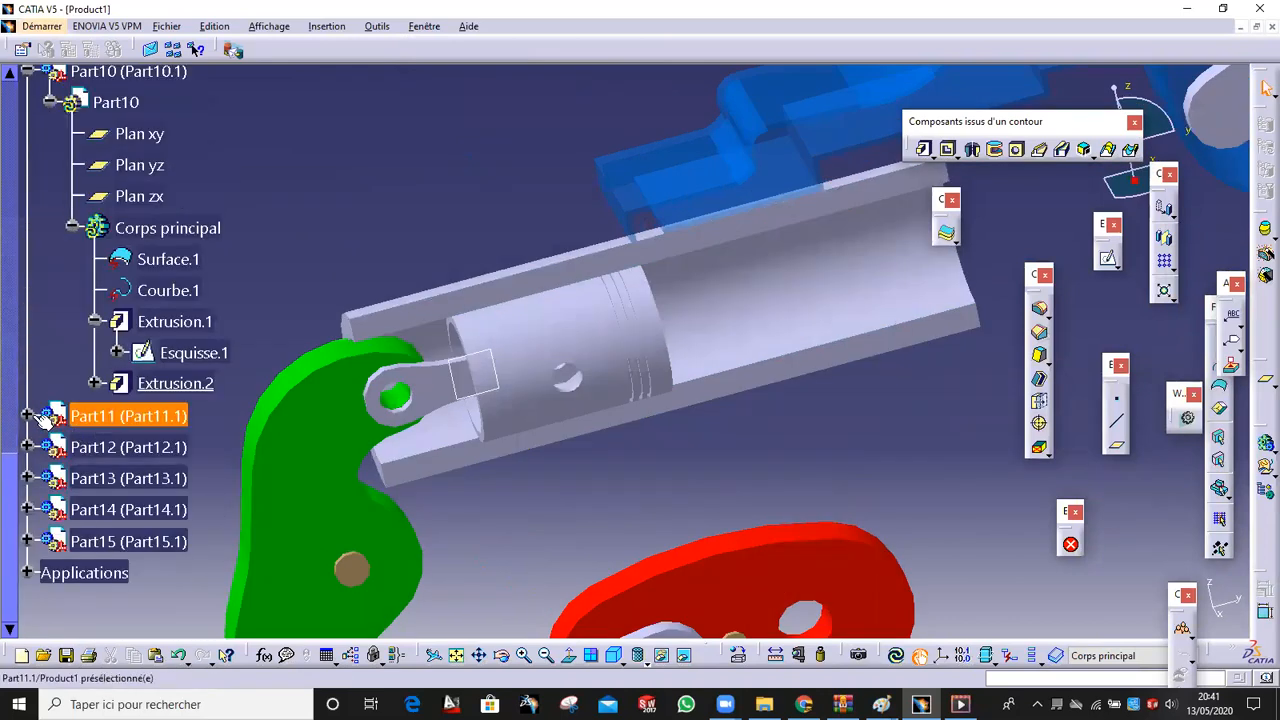
pyautogui.click(27, 416)
pyautogui.click(49, 447)
pyautogui.click(175, 572)
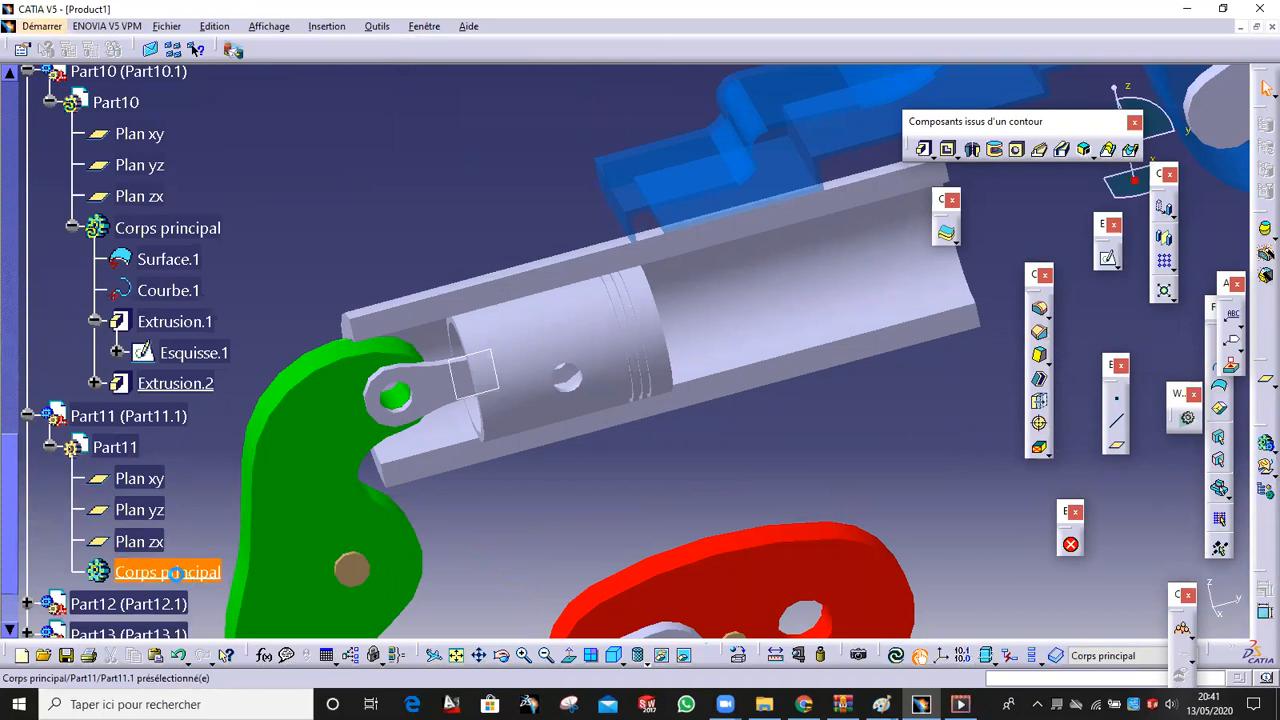
pyautogui.click(115, 447)
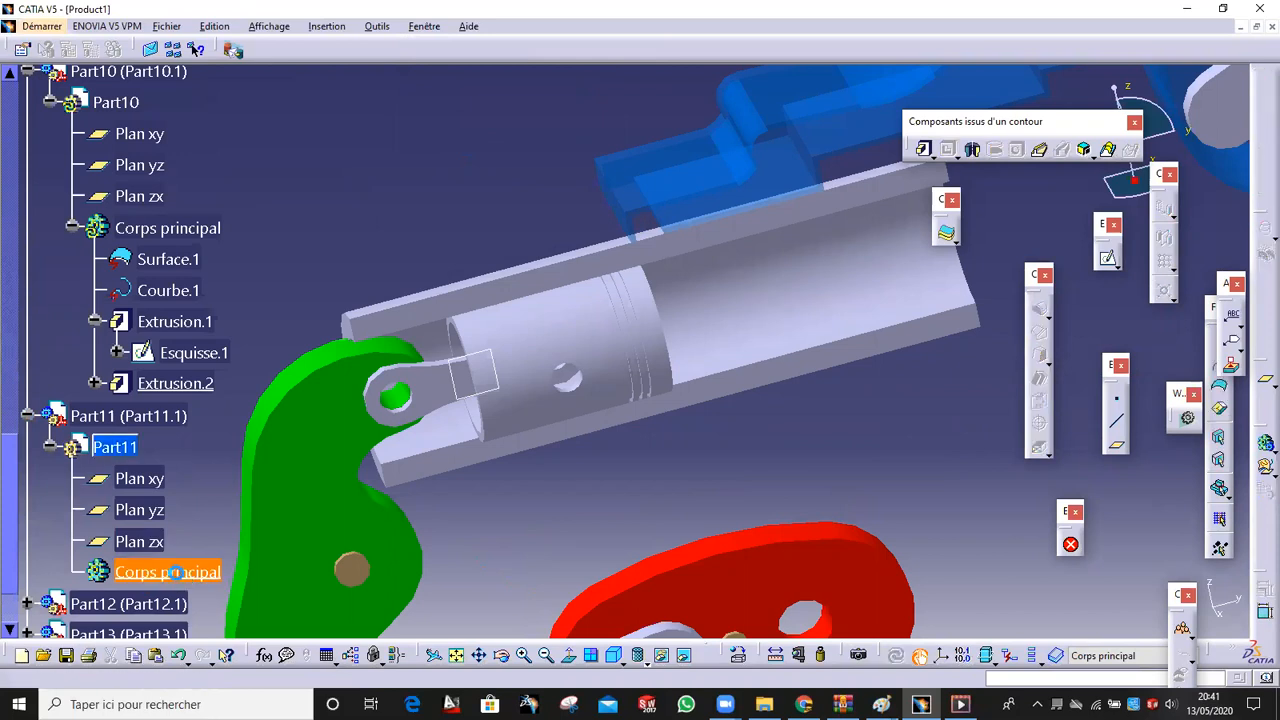
# Create a Part11 sketch of the piston pin's circle by projecting the edge of the piston's pin hole, then exit the sketch
pyautogui.moveTo(561, 466); pyautogui.dragTo(621, 345, button='middle')
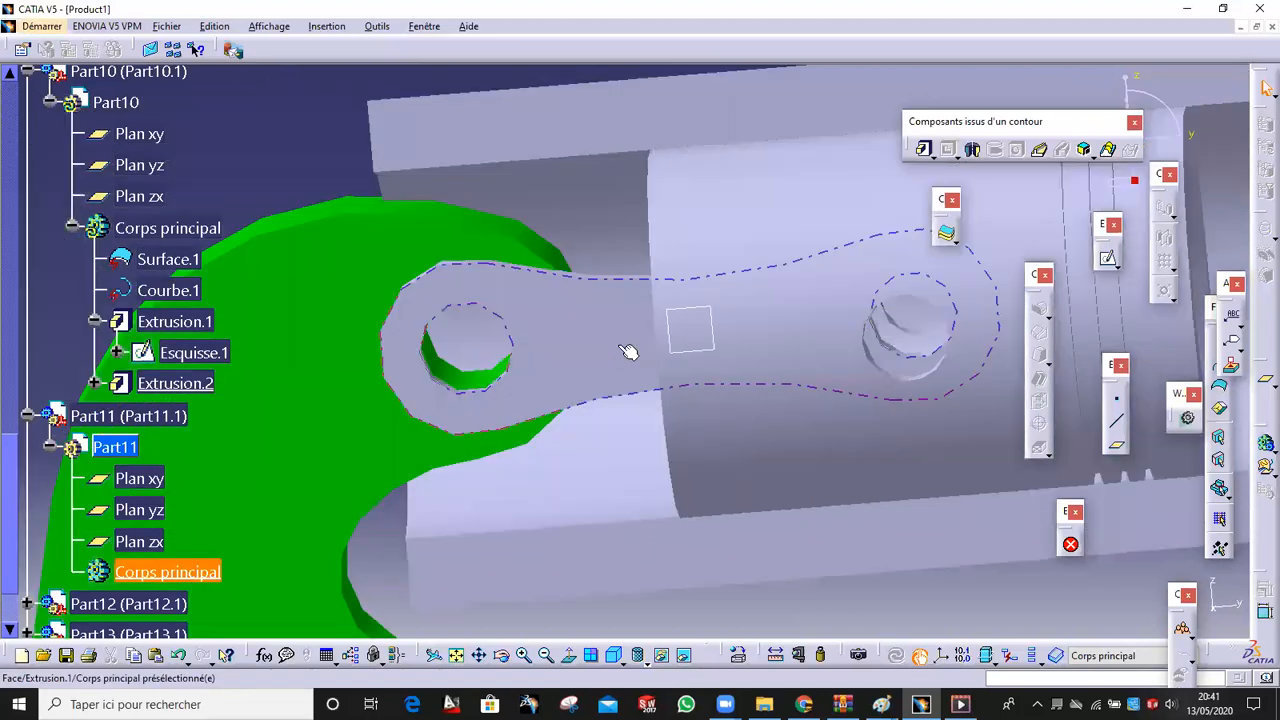
pyautogui.click(621, 345)
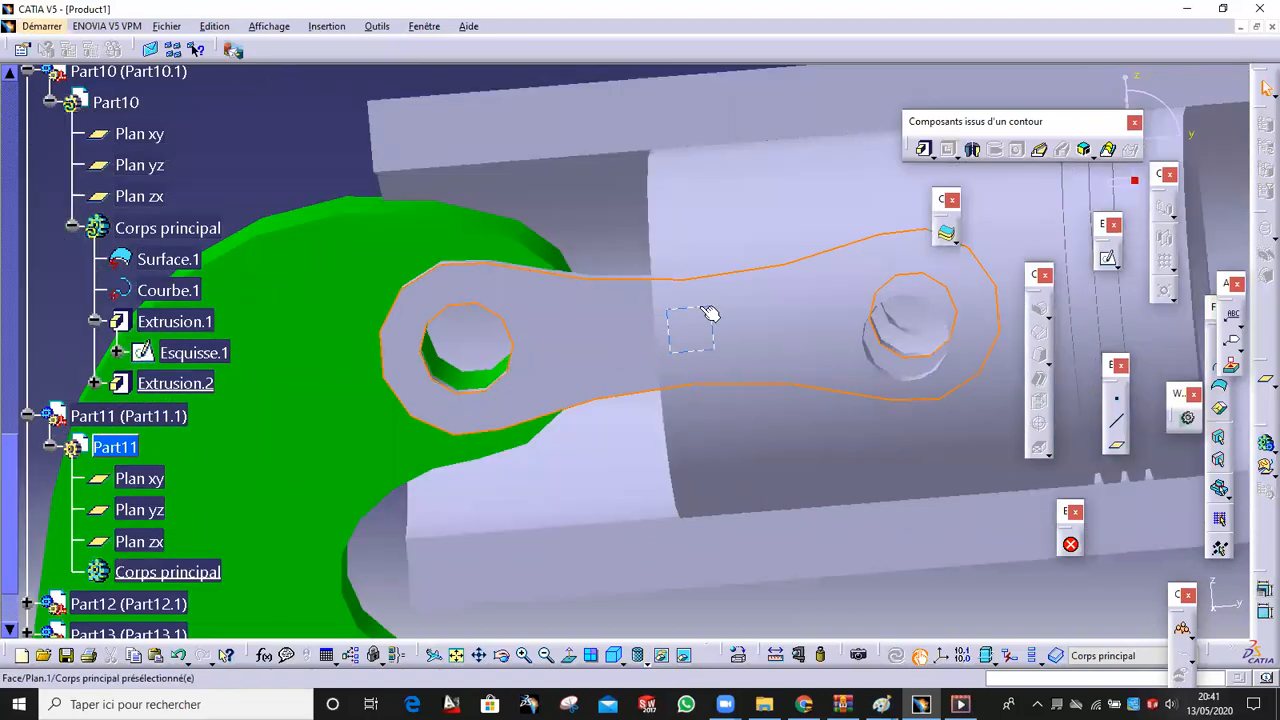
pyautogui.click(1107, 258)
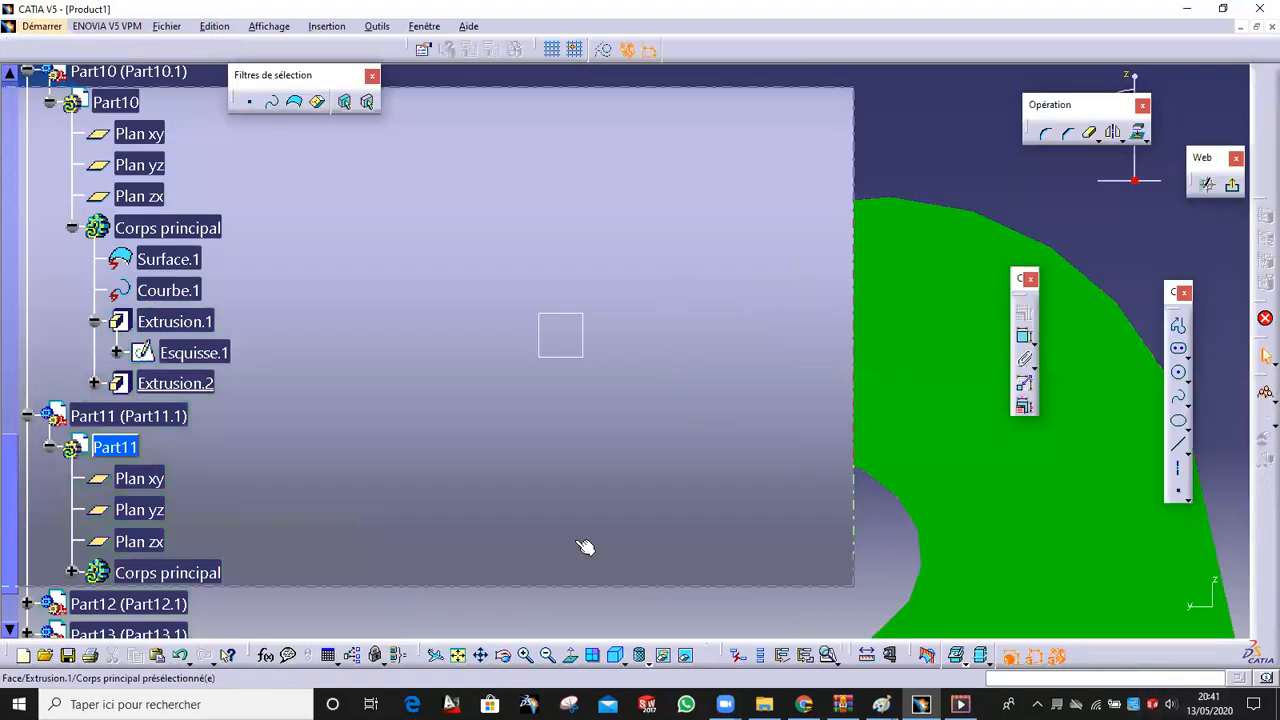
pyautogui.click(571, 655)
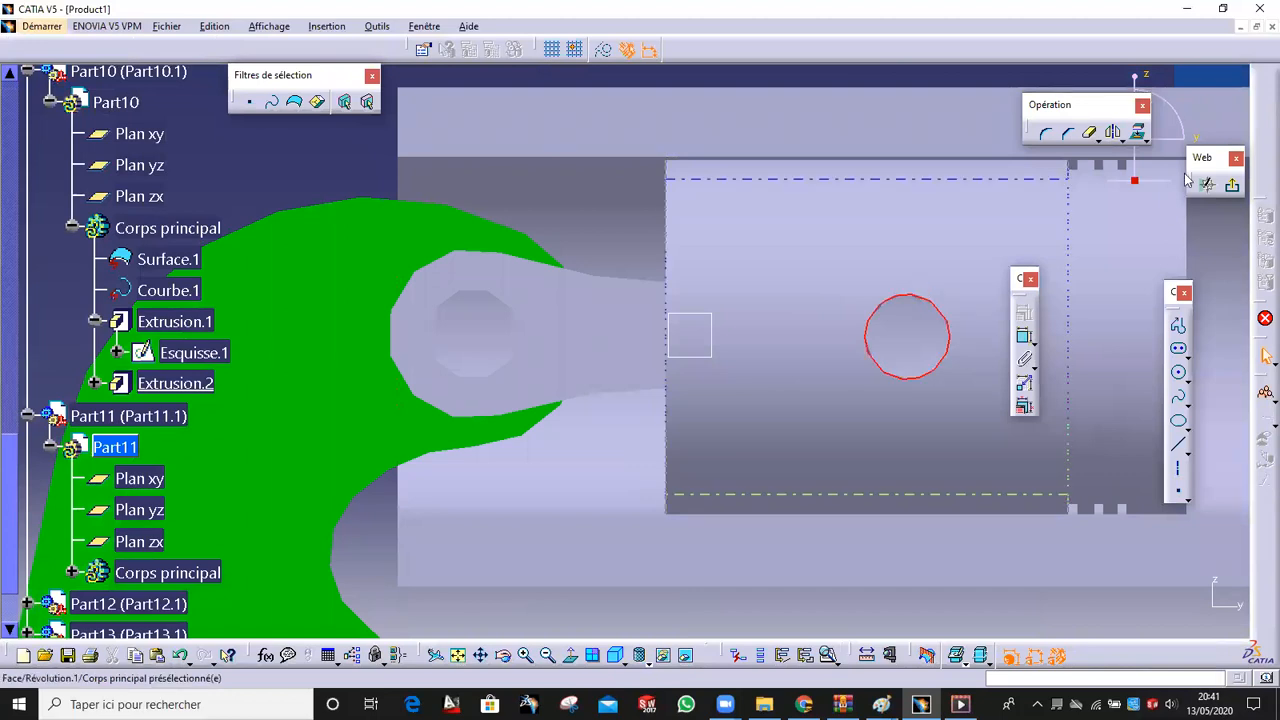
pyautogui.click(1231, 187)
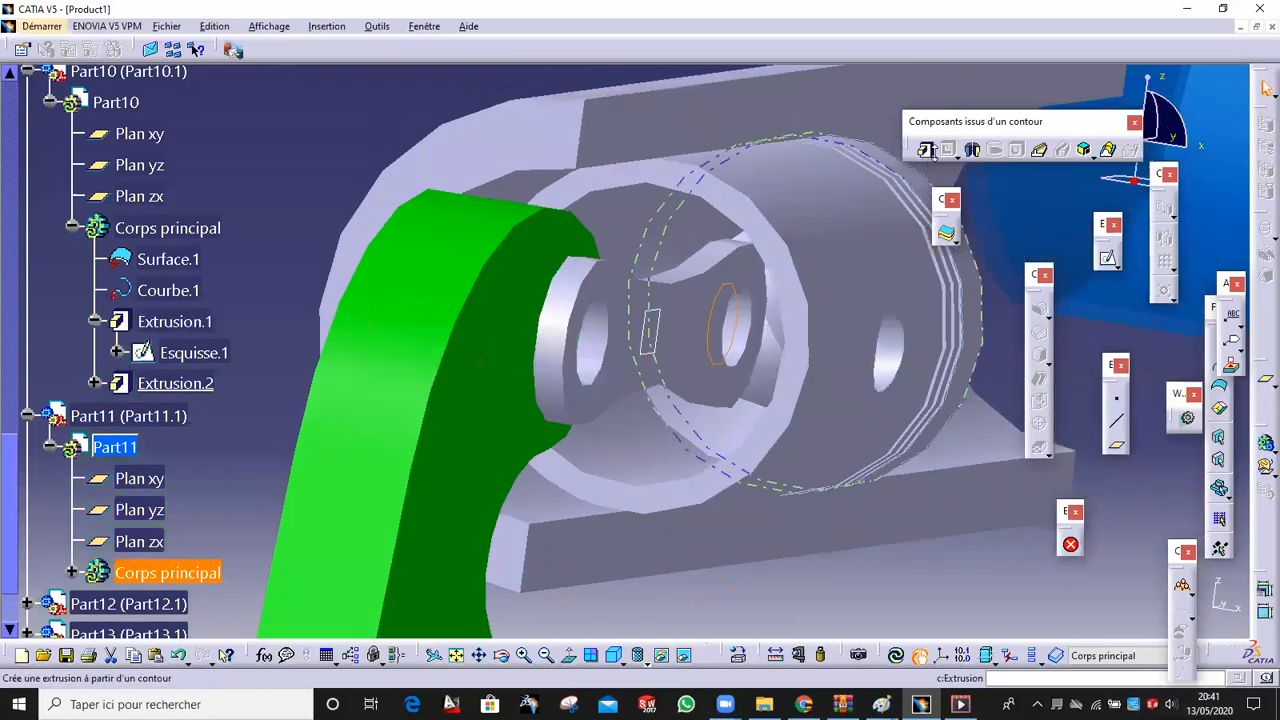
# Extrude the Part11 pin circle with symmetric extension and a length of 11.5 mm
pyautogui.click(935, 158)
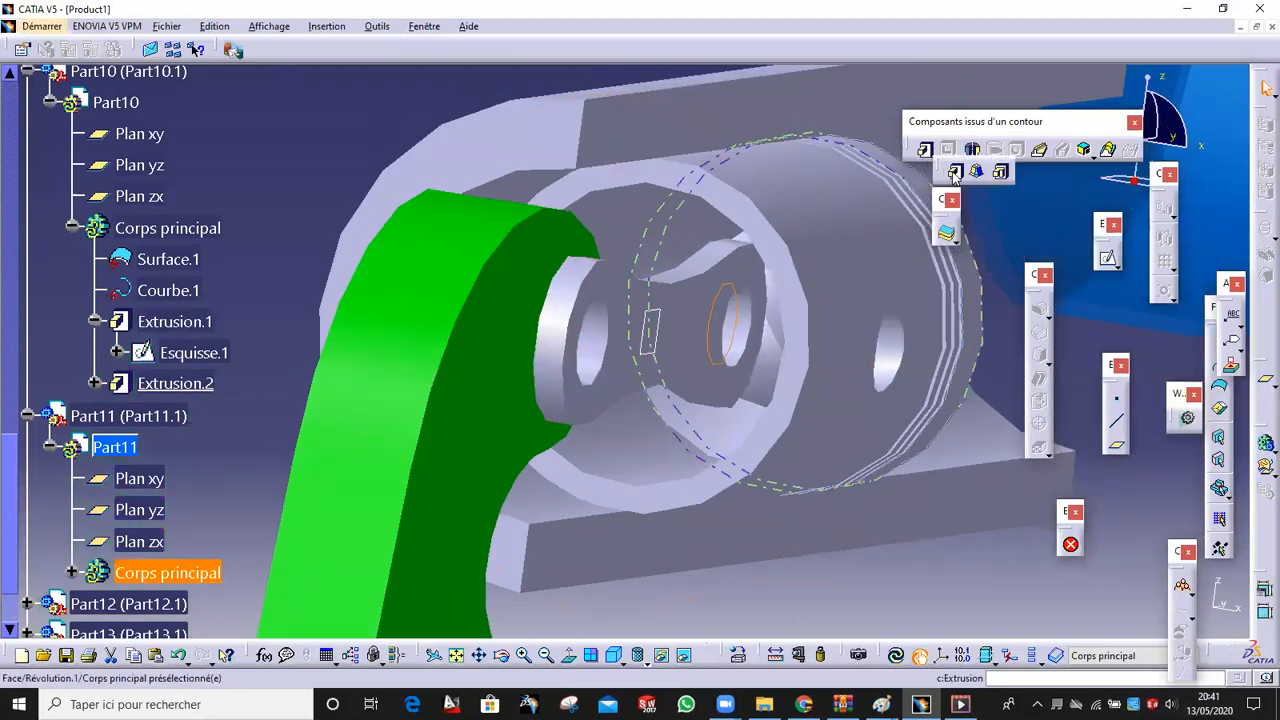
pyautogui.click(955, 172)
pyautogui.moveTo(848, 282); pyautogui.dragTo(900, 318, button='middle')
pyautogui.click(1050, 362)
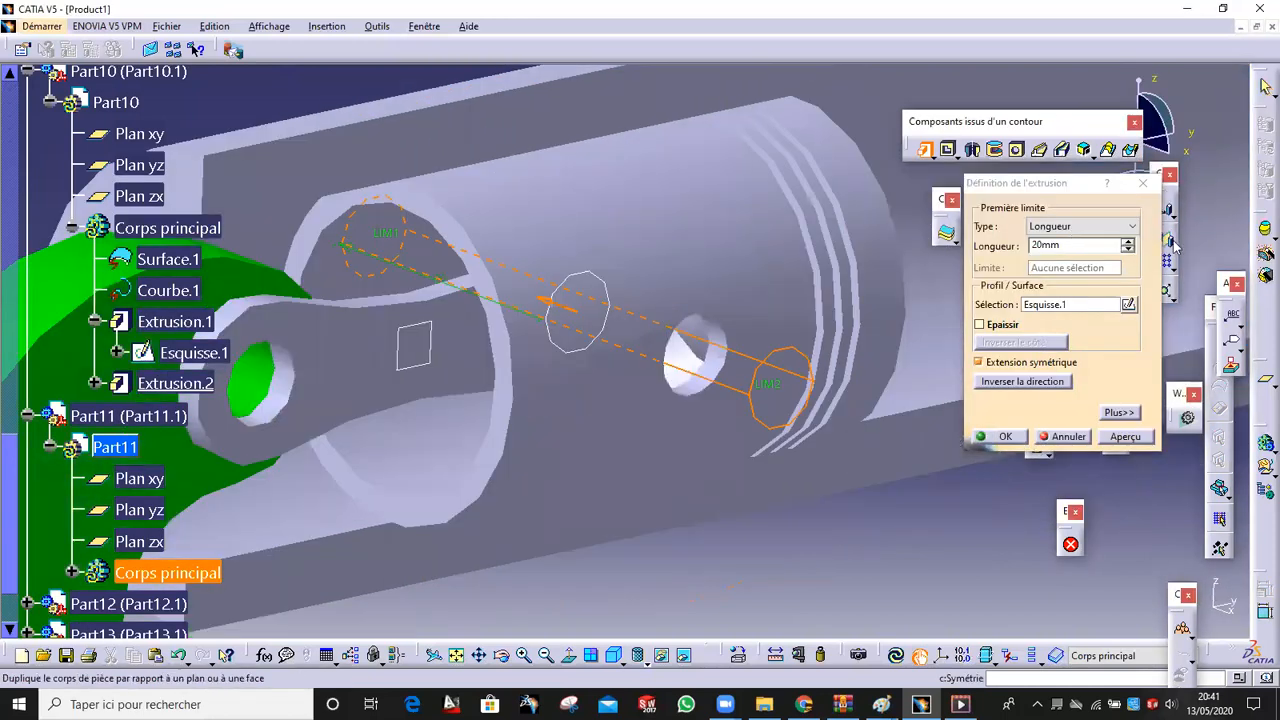
pyautogui.click(1127, 250)
pyautogui.click(1127, 250)
pyautogui.click(1127, 250)
pyautogui.click(1127, 250)
pyautogui.click(1127, 250)
pyautogui.click(1127, 250)
pyautogui.click(1127, 250)
pyautogui.click(1127, 250)
pyautogui.click(1127, 251)
pyautogui.click(1127, 242)
pyautogui.moveTo(1097, 247); pyautogui.dragTo(932, 249)
pyautogui.write('11.5')
pyautogui.click(881, 572)
pyautogui.click(1006, 436)
# Chamfer the end edge of the piston pin with a length of 0.7 mm at 45 degrees
pyautogui.moveTo(886, 486); pyautogui.dragTo(780, 450, button='middle')
pyautogui.click(1039, 332)
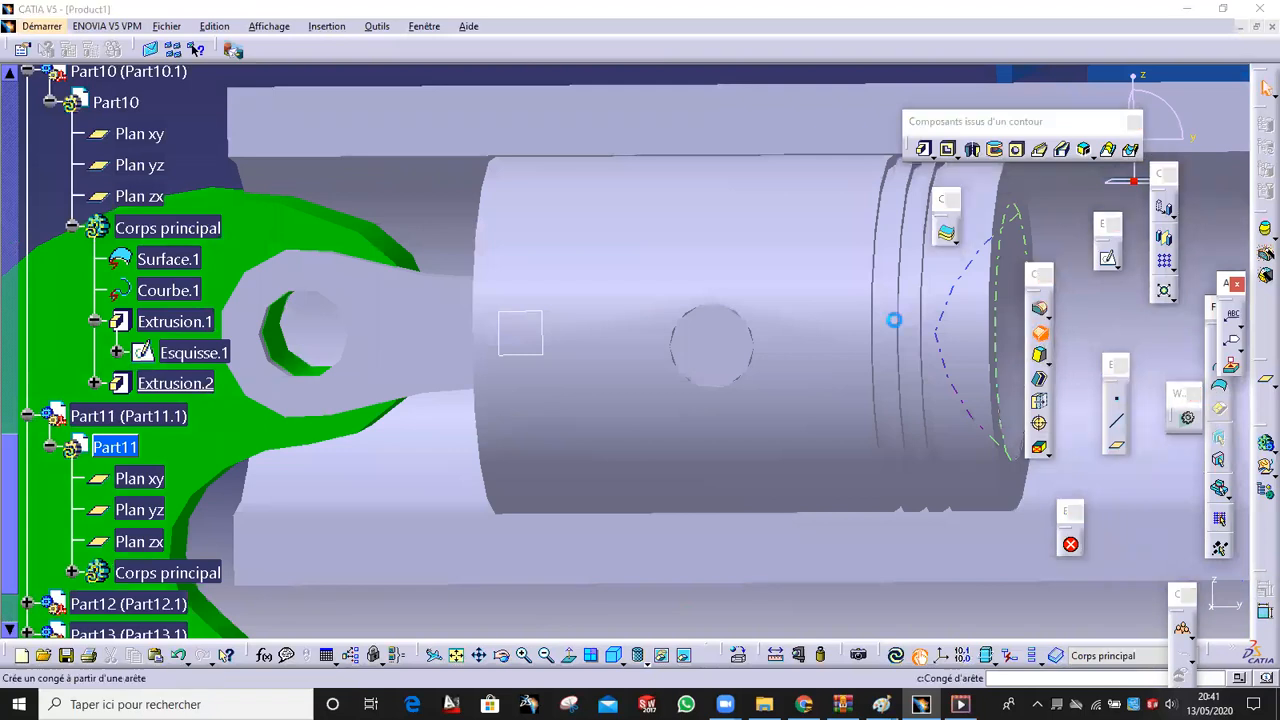
pyautogui.click(743, 316)
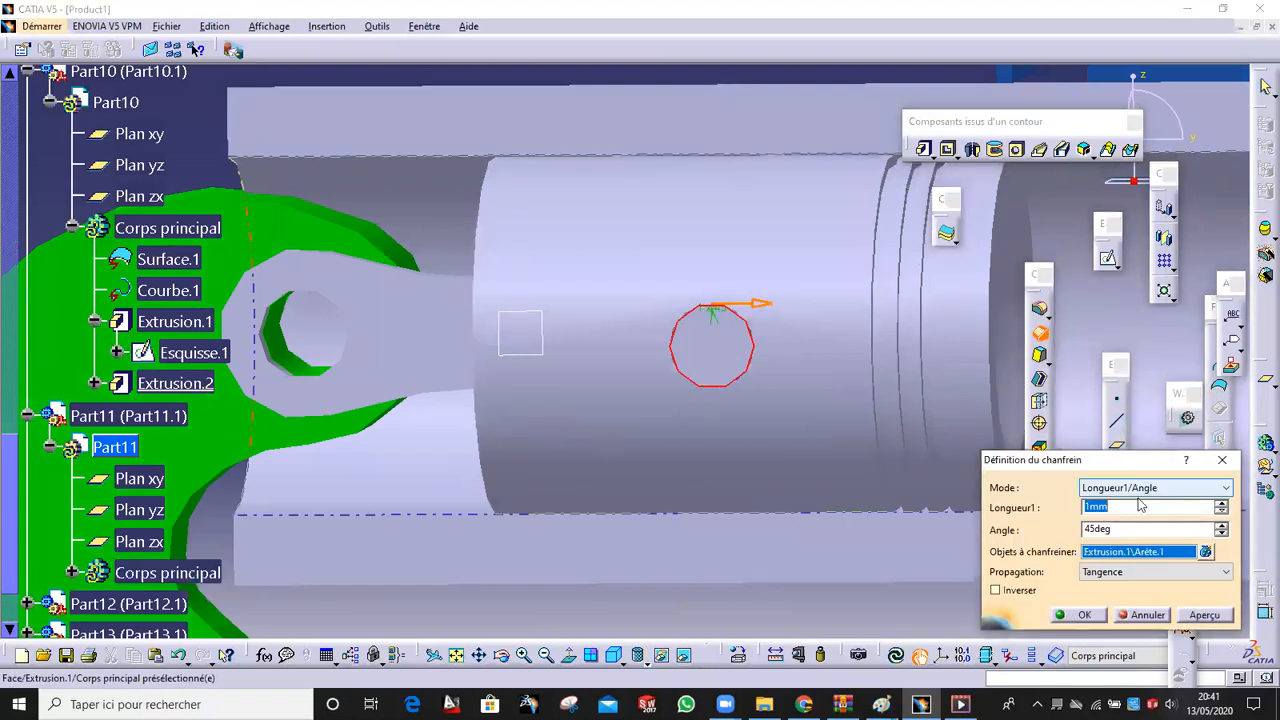
pyautogui.click(1203, 615)
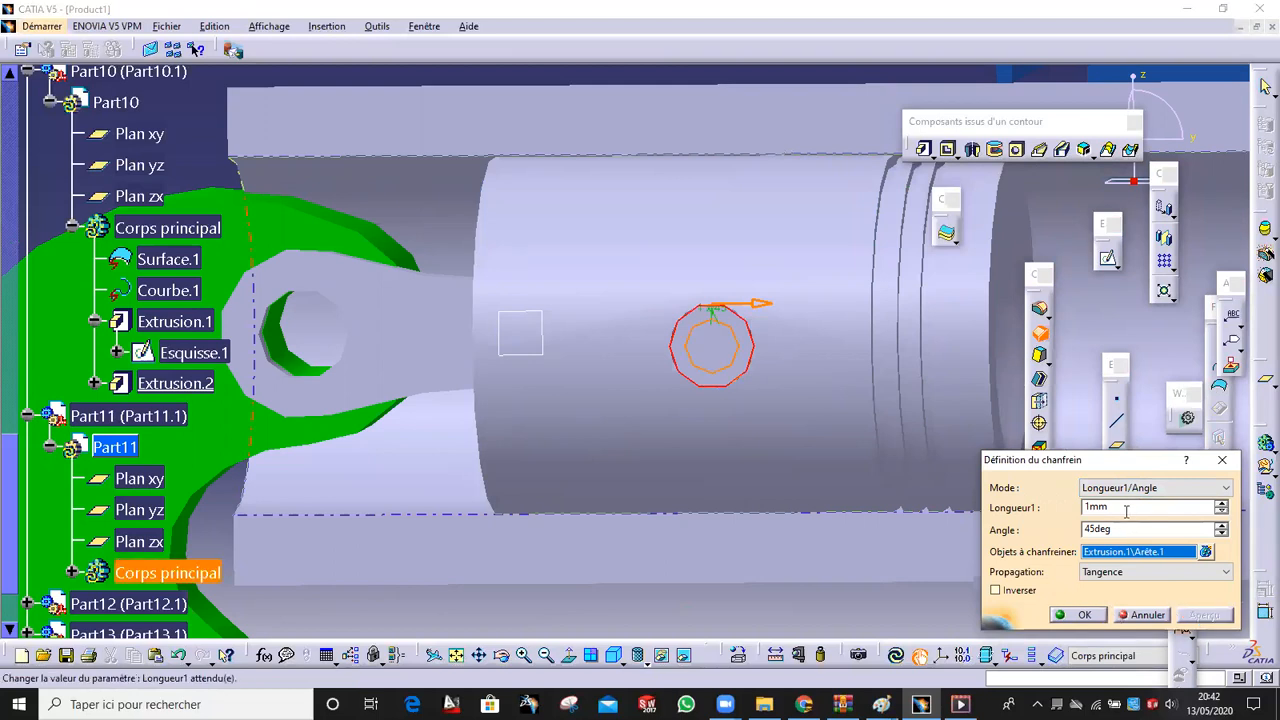
pyautogui.doubleClick(1082, 508)
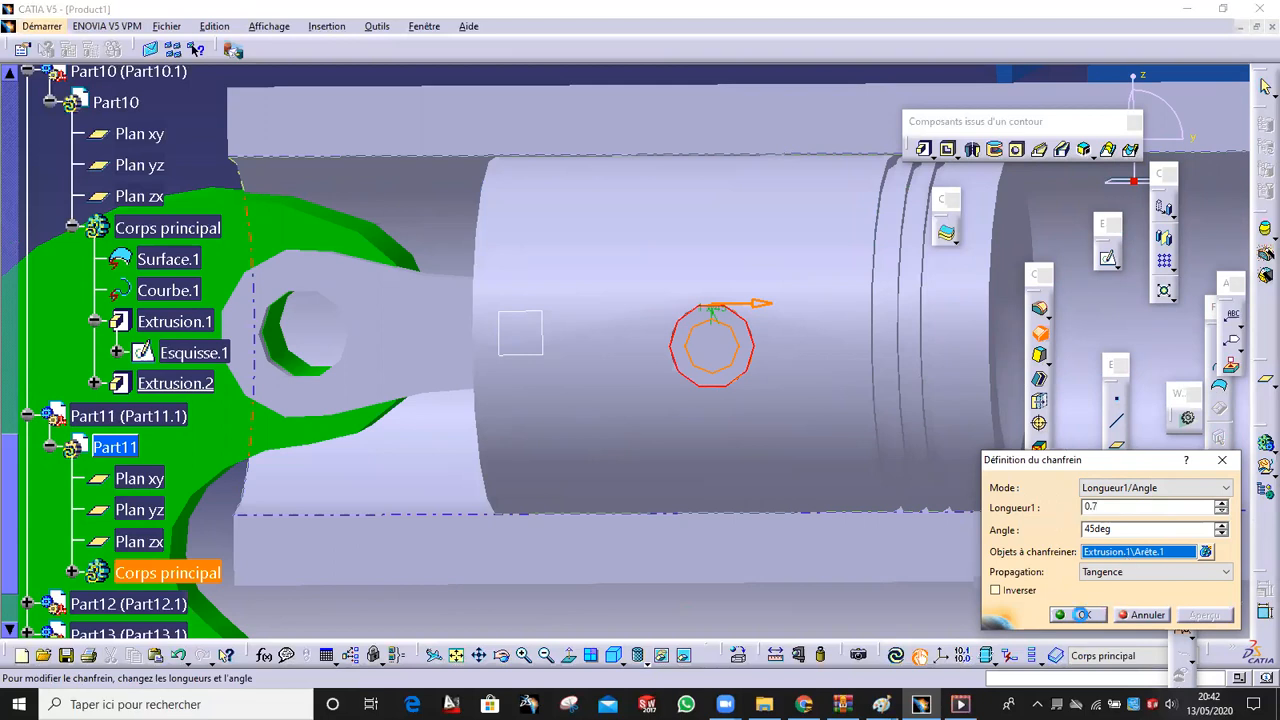
pyautogui.click(1082, 614)
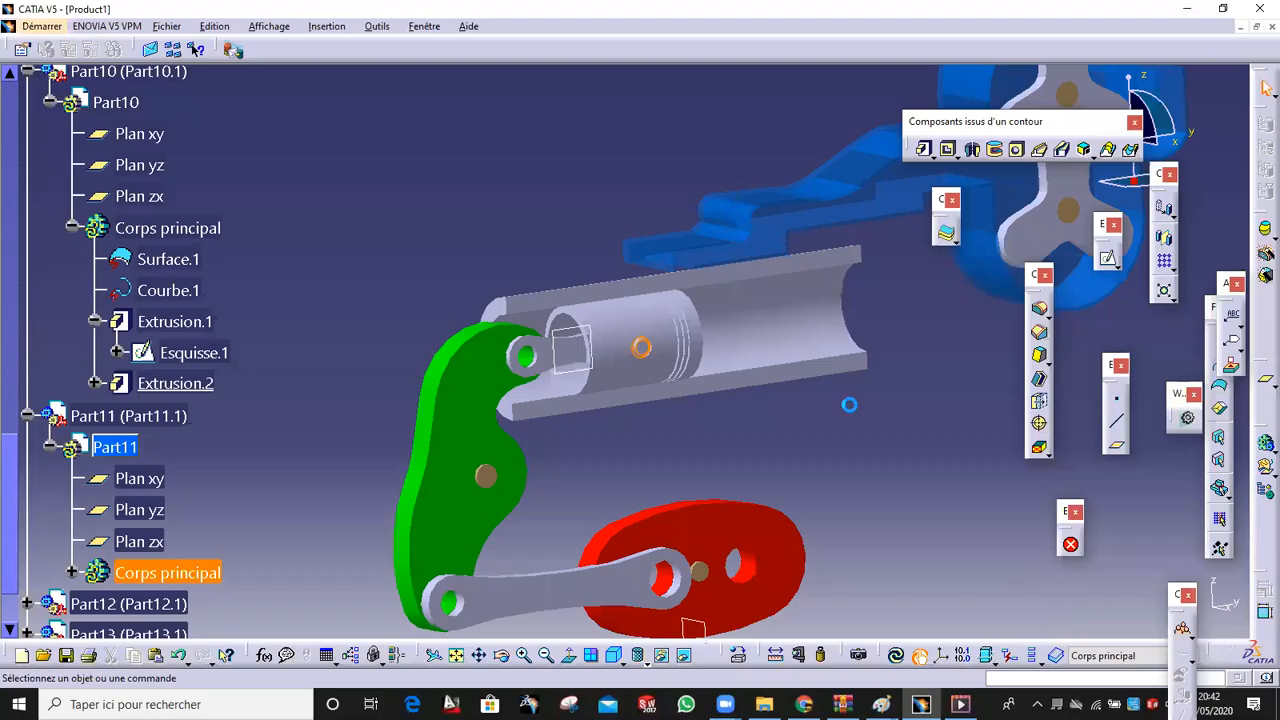
# Collapse the expanded part branches up to Part11 in the specification tree
pyautogui.moveTo(849, 405)
pyautogui.mouseDown(button='middle')
pyautogui.moveTo(774, 389)
pyautogui.moveTo(931, 397)
pyautogui.moveTo(900, 351)
pyautogui.moveTo(844, 384)
pyautogui.mouseUp(button='middle')
pyautogui.moveTo(622, 401); pyautogui.dragTo(660, 295, button='middle')
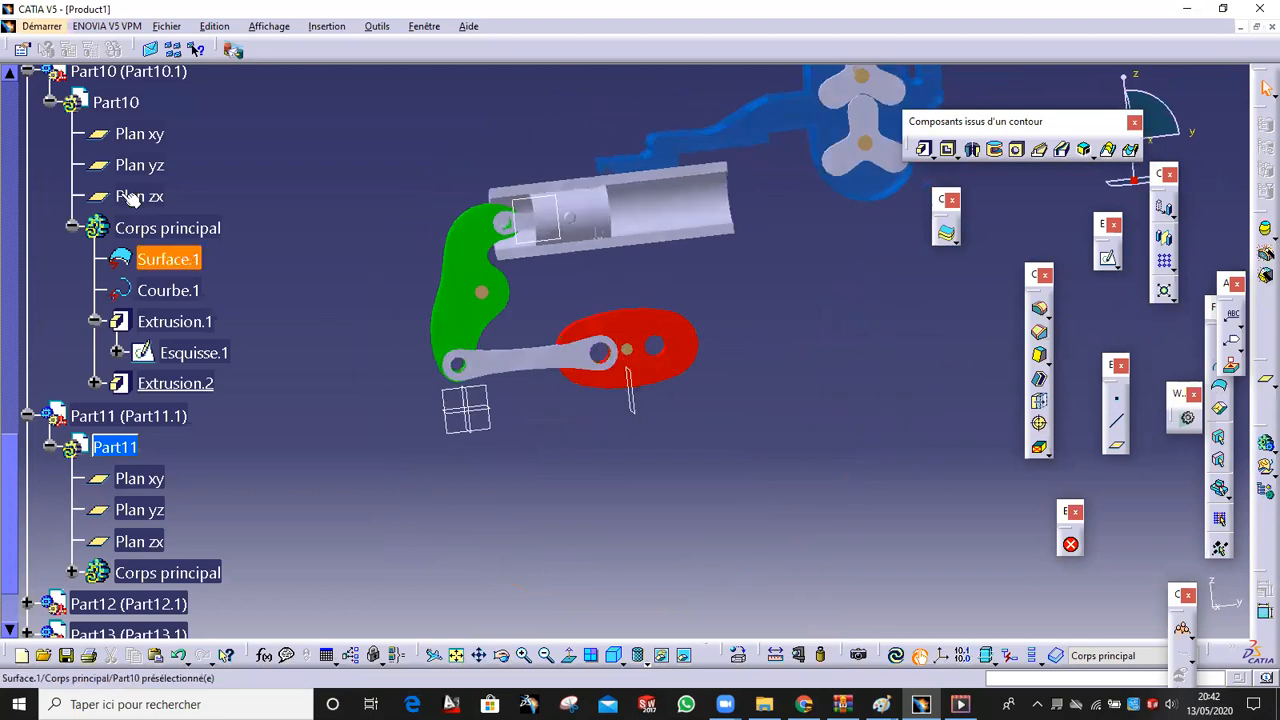
pyautogui.scroll(6, 140, 194)
pyautogui.scroll(10, 133, 194)
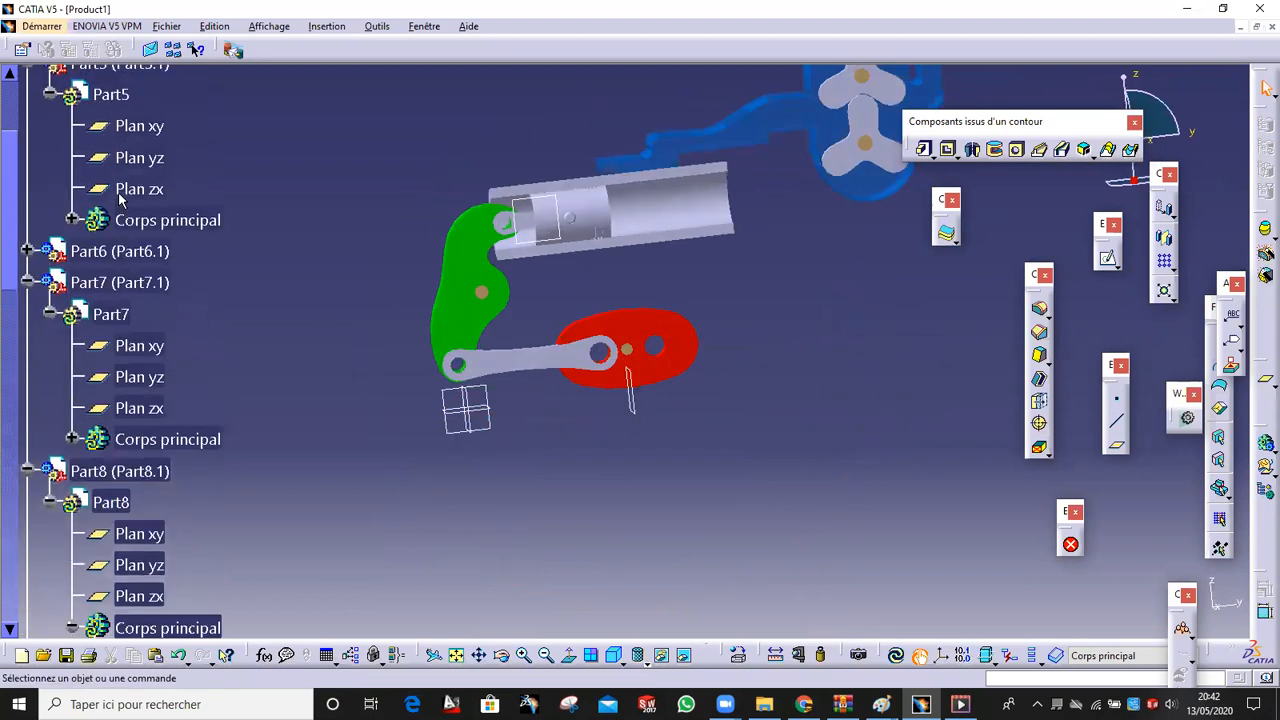
pyautogui.click(27, 465)
pyautogui.scroll(-3, 50, 385)
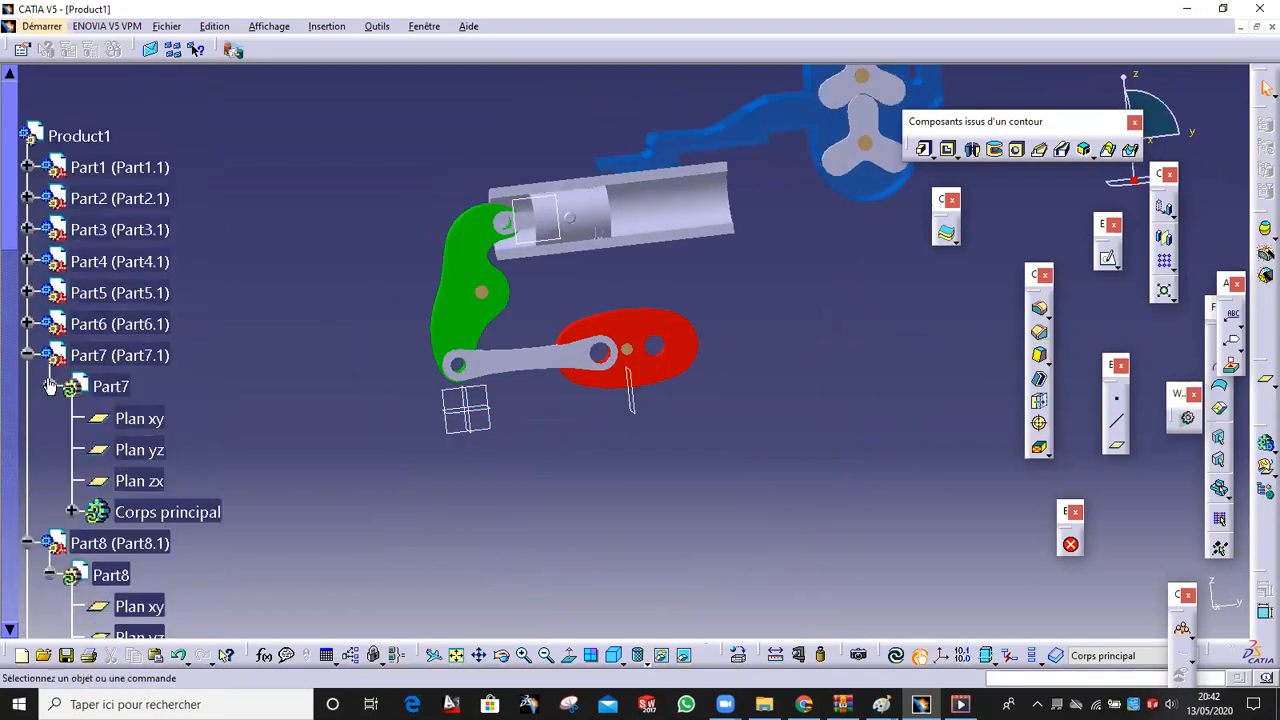
pyautogui.click(27, 356)
pyautogui.click(27, 387)
pyautogui.click(27, 418)
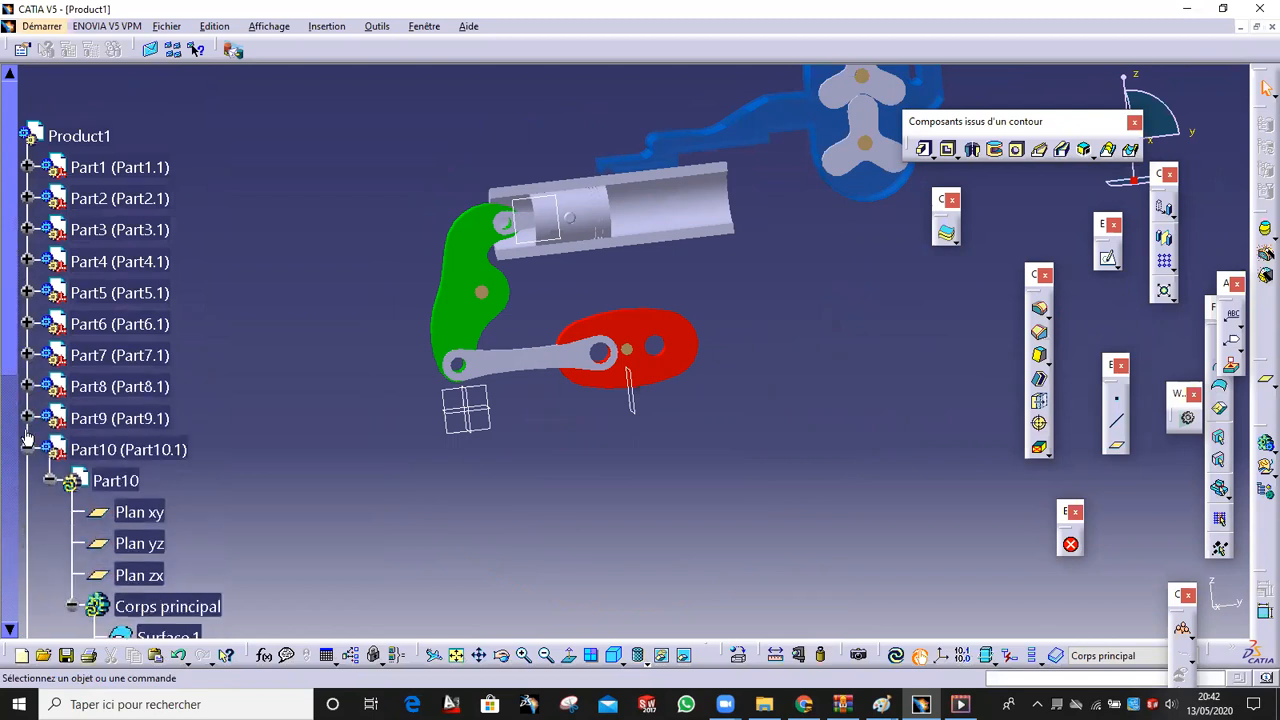
pyautogui.click(27, 450)
pyautogui.click(27, 481)
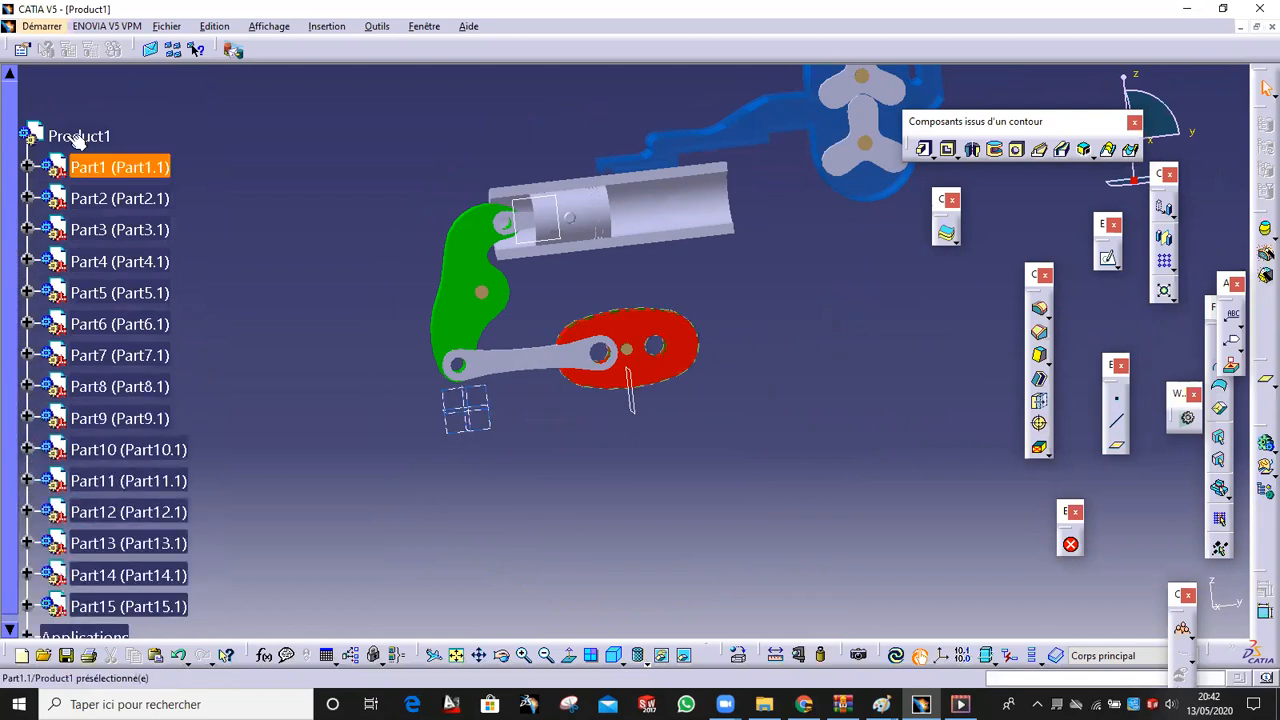
# Switch to the Assembly Design workbench and activate Product1
pyautogui.click(41, 26)
pyautogui.moveTo(100, 60)
pyautogui.click(343, 86)
pyautogui.moveTo(443, 123); pyautogui.dragTo(352, 196, button='middle')
pyautogui.moveTo(739, 412); pyautogui.dragTo(686, 400, button='middle')
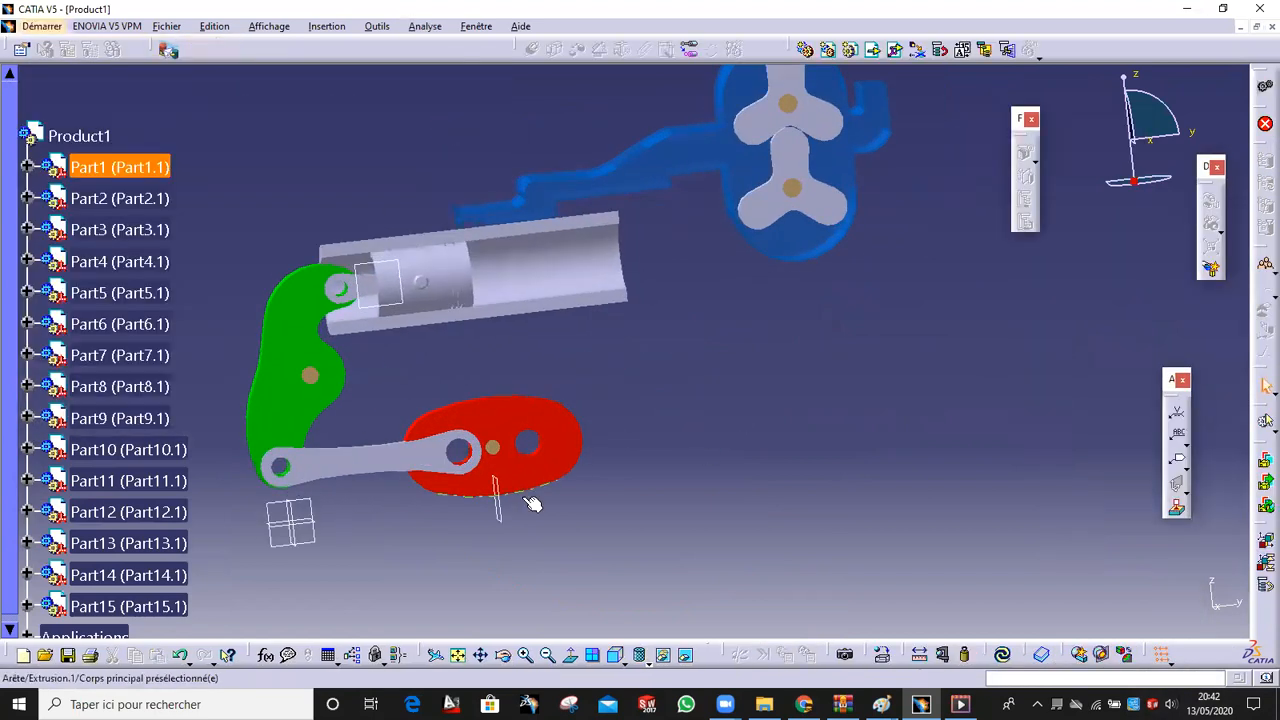
pyautogui.moveTo(568, 443); pyautogui.dragTo(638, 469, button='middle')
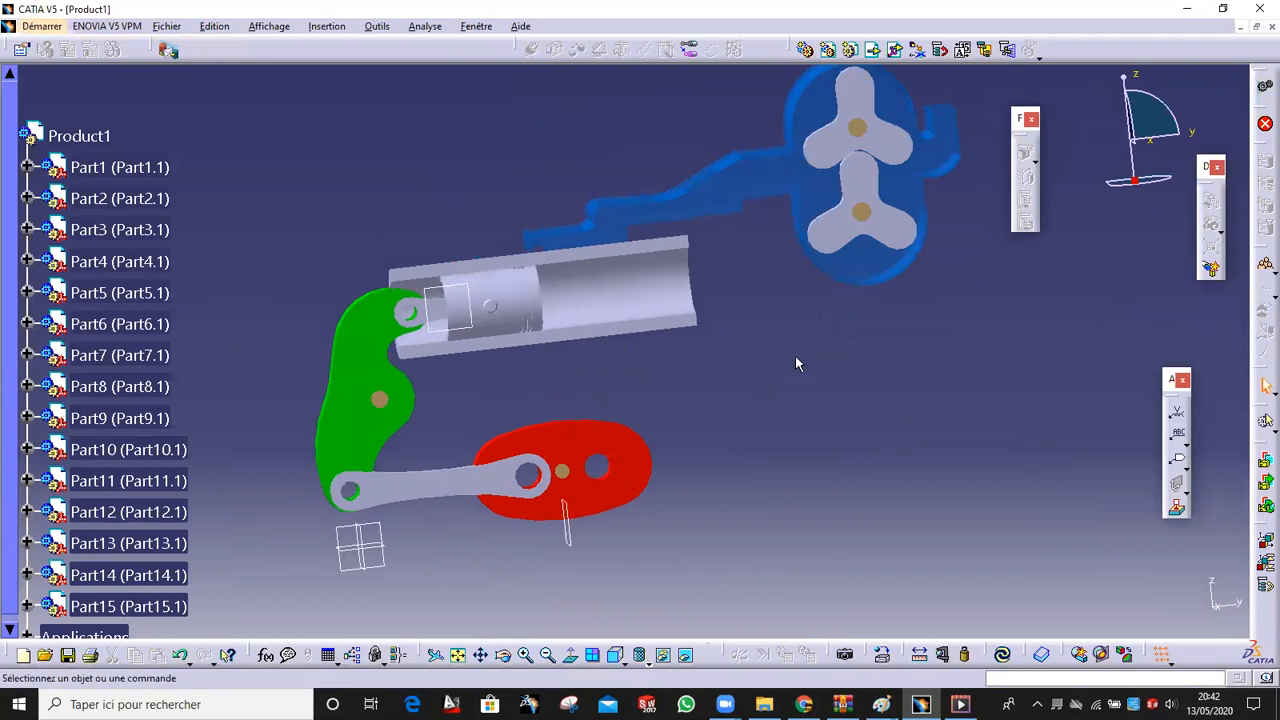
pyautogui.click(98, 138)
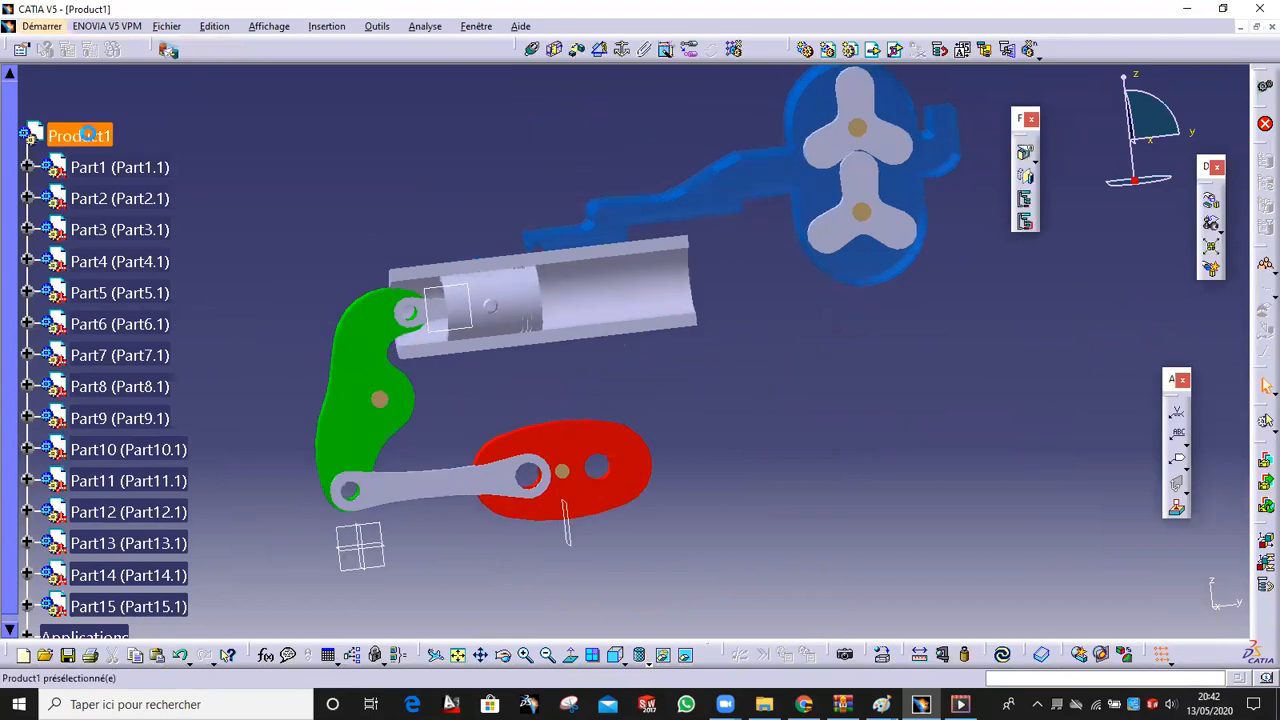
# Mirror the green rocker Part3 as a new component about the symmetry plane in Part6
pyautogui.click(1027, 178)
pyautogui.moveTo(737, 442); pyautogui.dragTo(835, 341, button='middle')
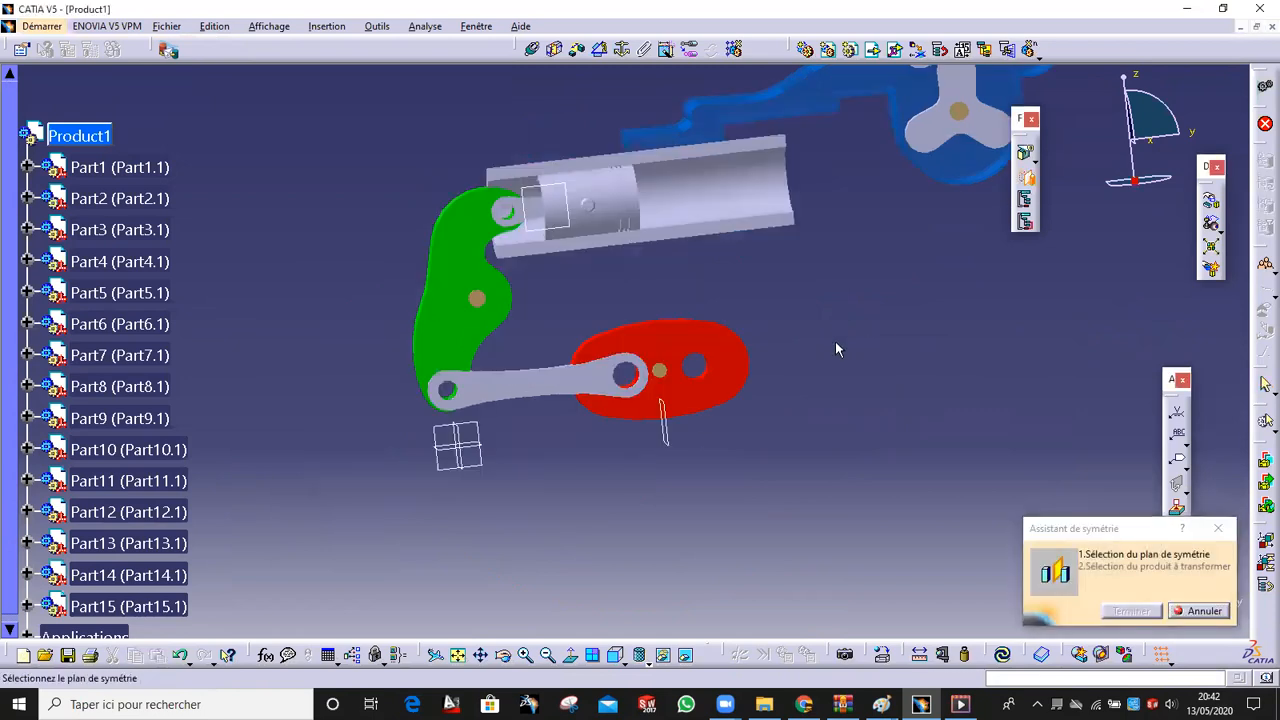
pyautogui.click(673, 430)
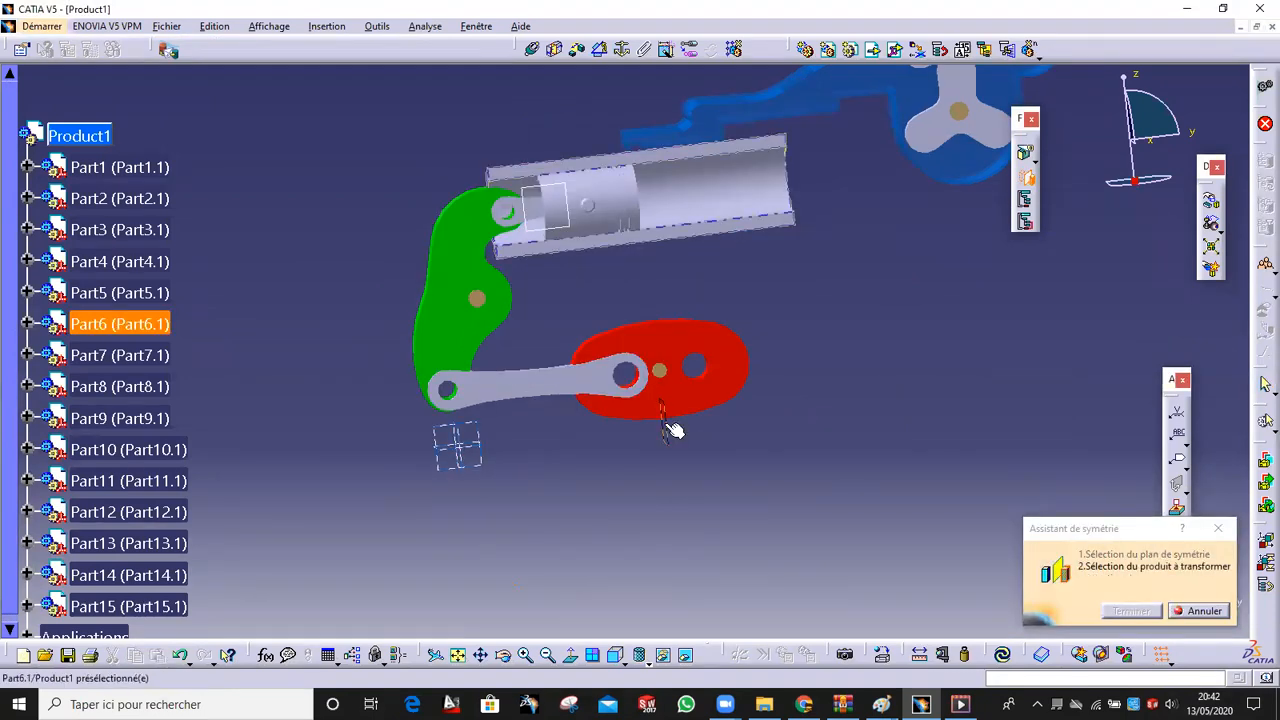
pyautogui.click(445, 303)
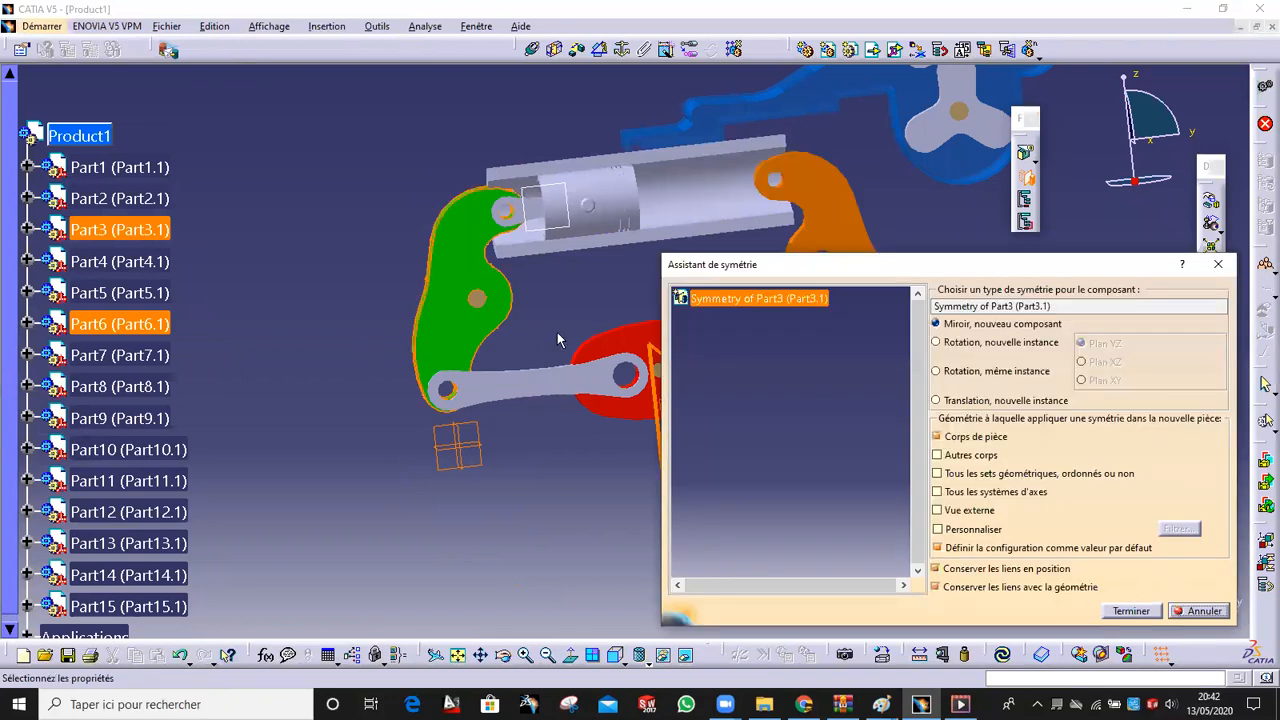
pyautogui.click(1140, 614)
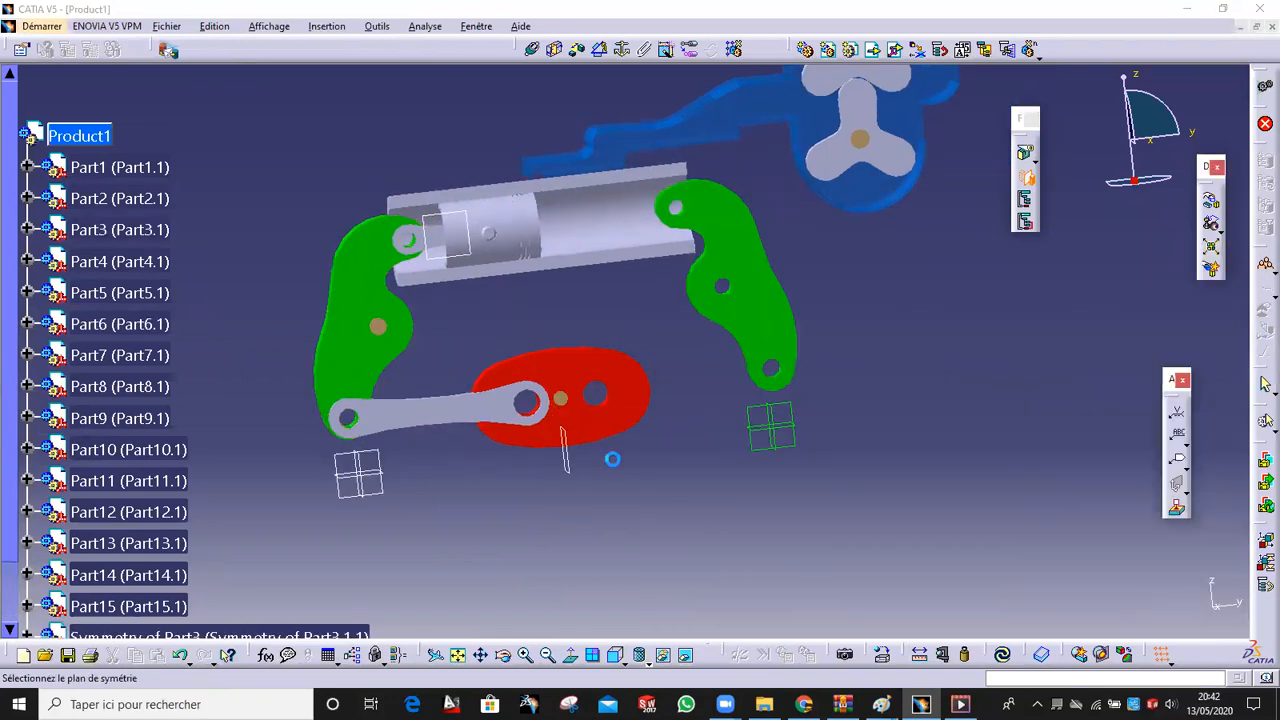
pyautogui.click(552, 466)
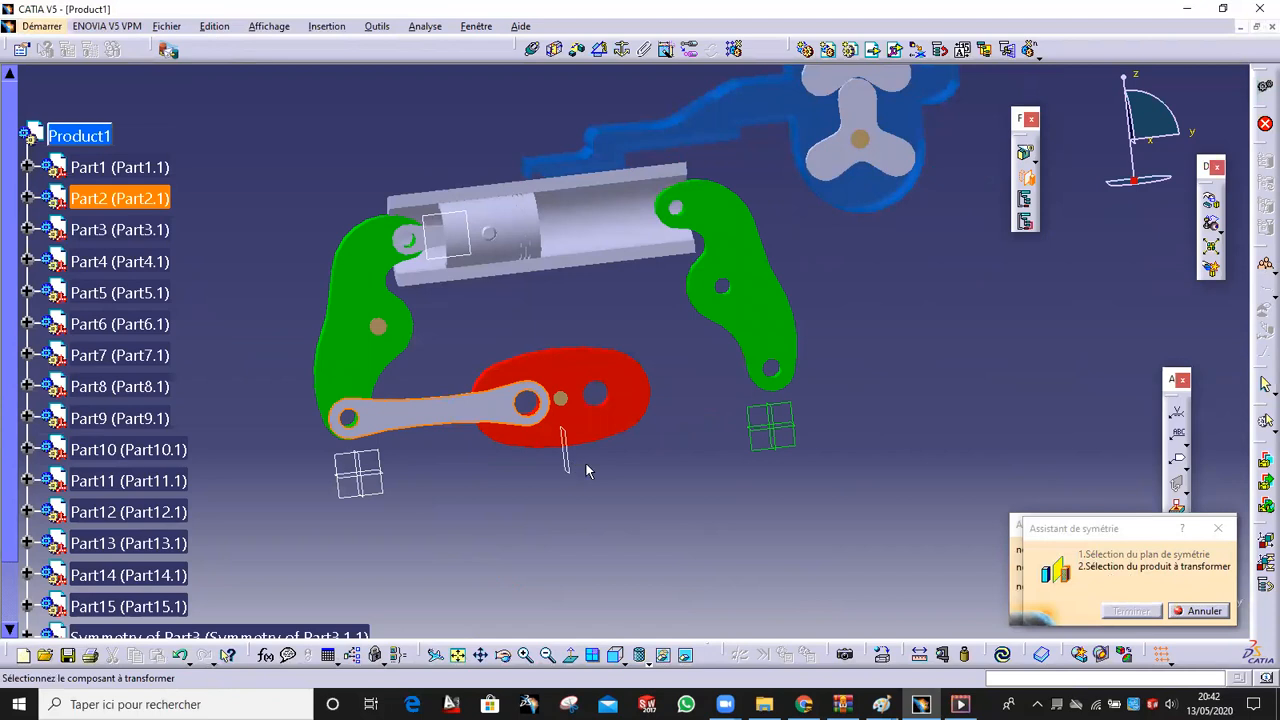
pyautogui.click(1131, 610)
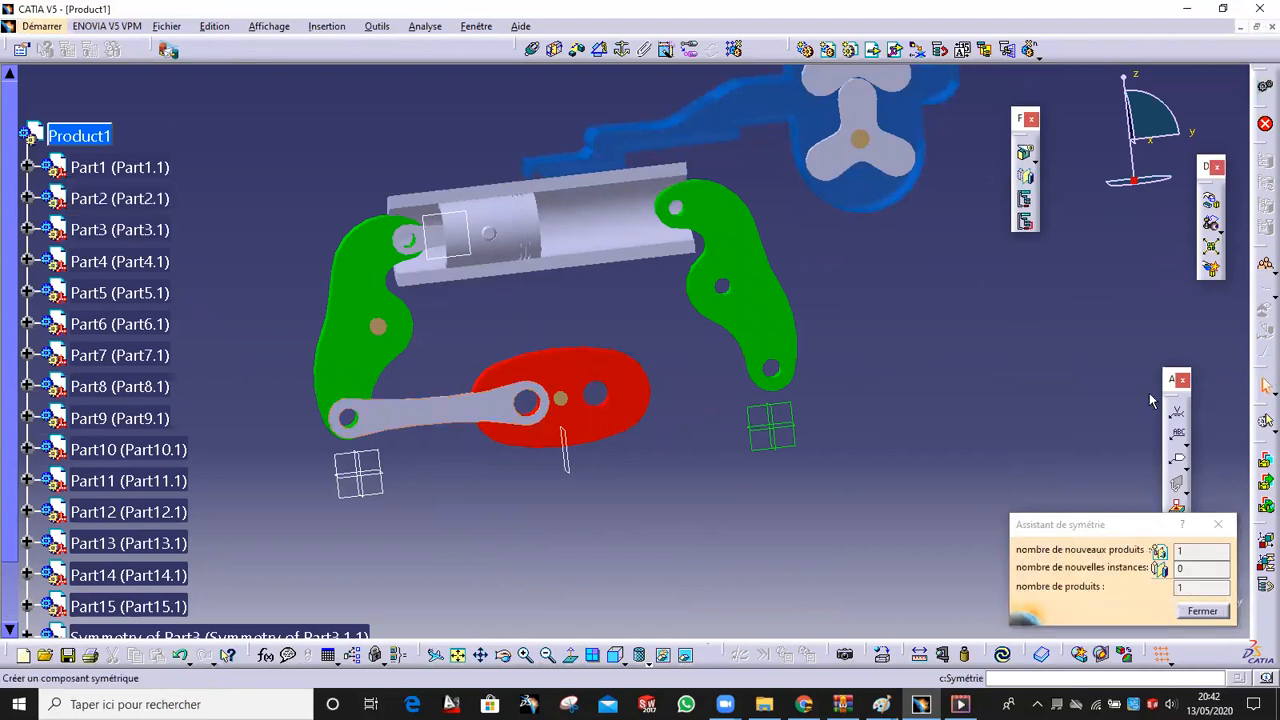
pyautogui.click(1205, 612)
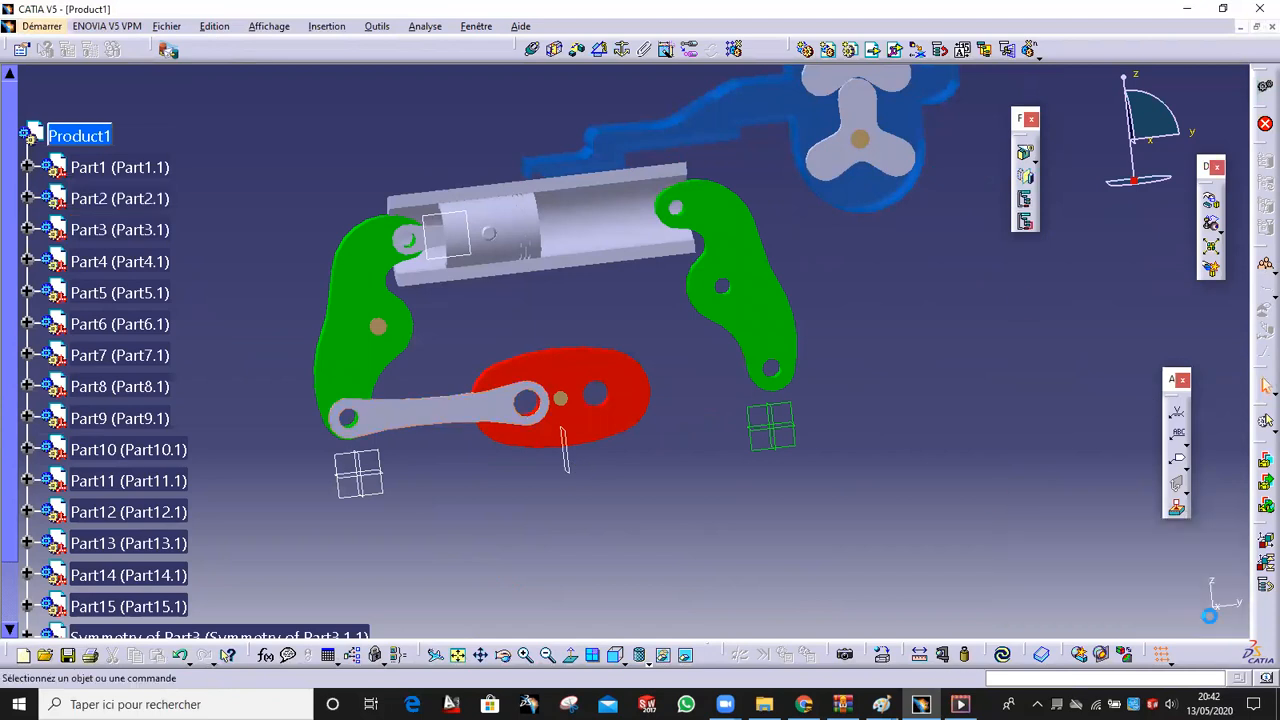
# Create a symmetric copy of the lower connecting link Part2 about the Part6 plane
pyautogui.click(1025, 178)
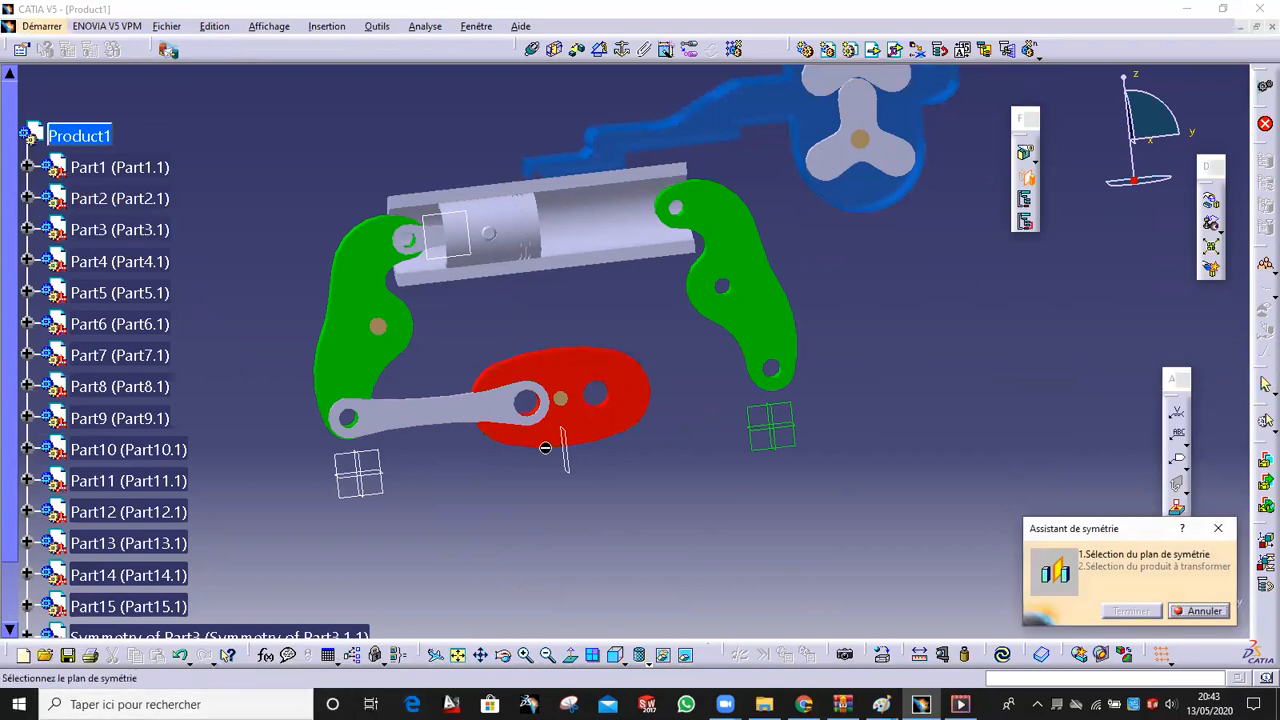
pyautogui.click(569, 461)
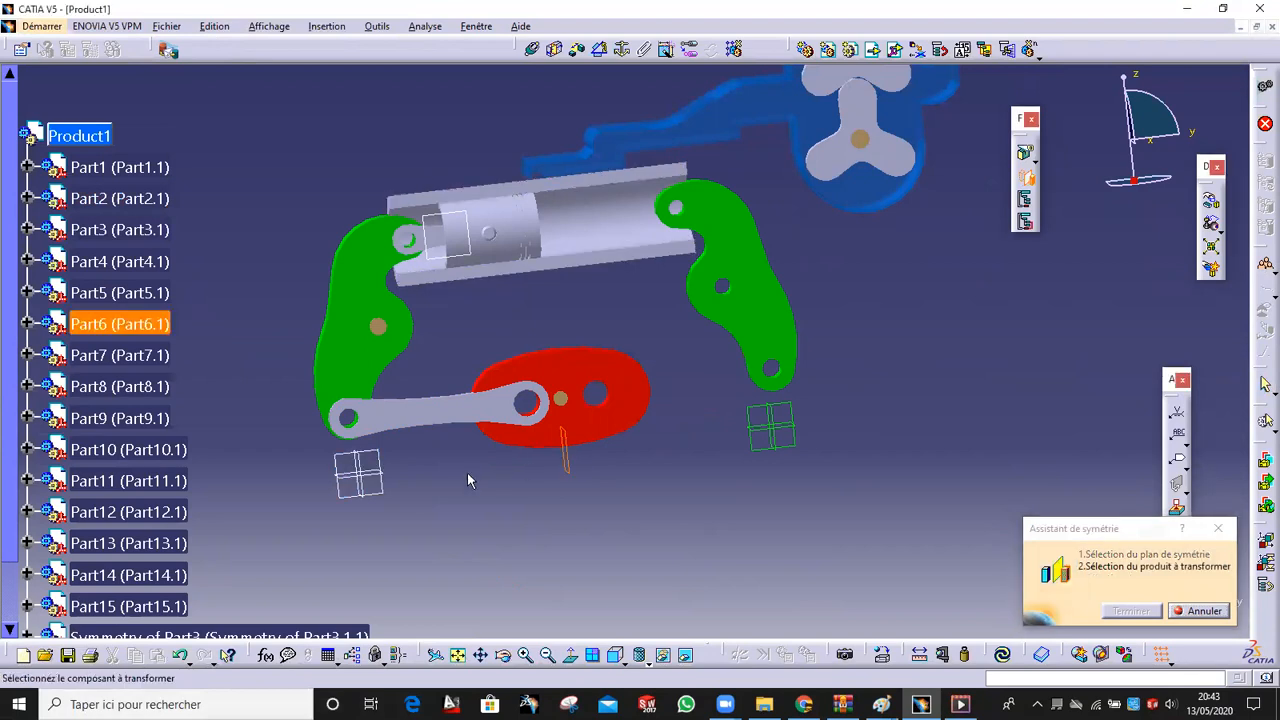
pyautogui.click(457, 416)
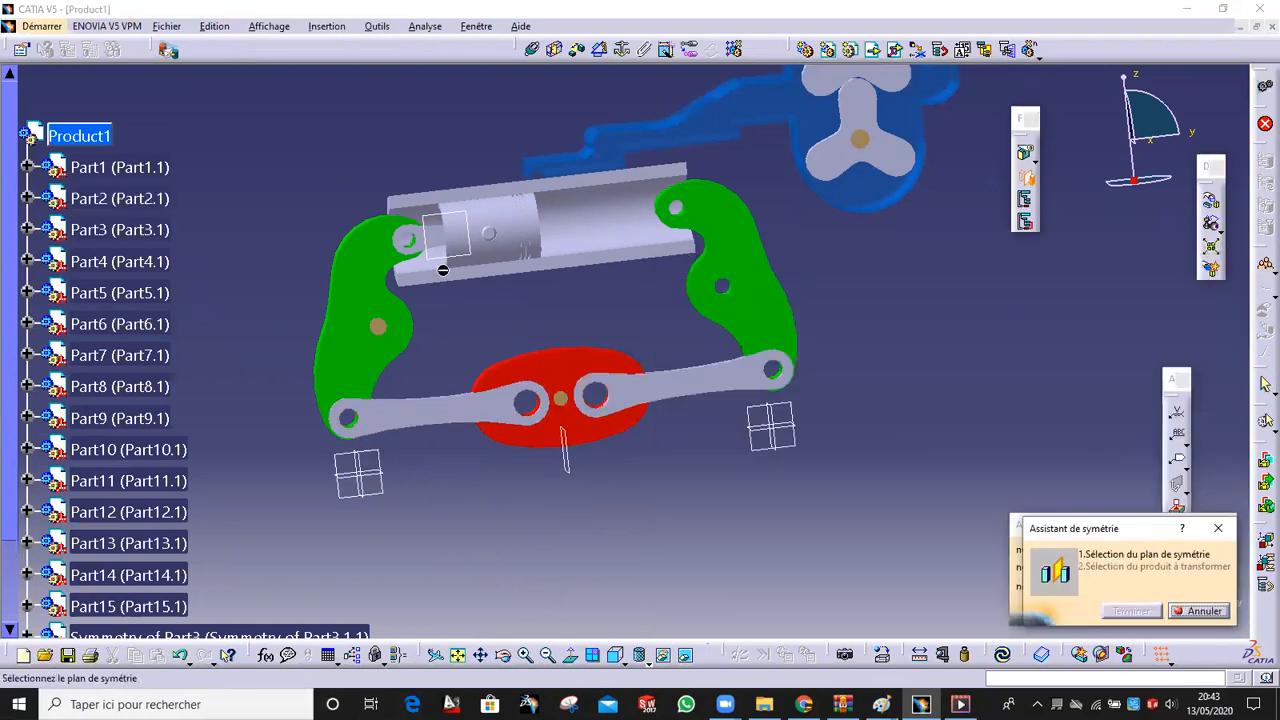
# Mirror the piston Part5 as a new component about the symmetry plane in Part6
pyautogui.keyDown('ctrl'); pyautogui.moveTo(447, 405); pyautogui.dragTo(443, 330, button='middle'); pyautogui.keyUp('ctrl')
pyautogui.moveTo(464, 372); pyautogui.dragTo(508, 487, button='middle')
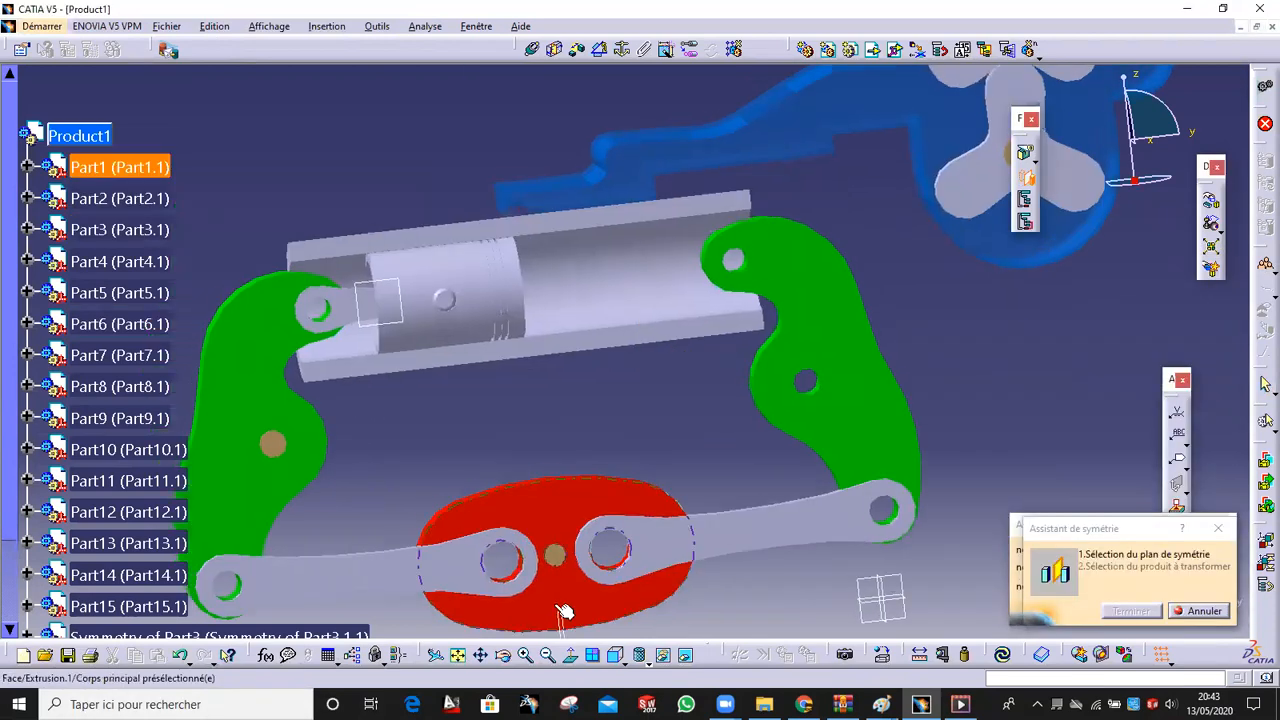
pyautogui.click(567, 625)
pyautogui.click(493, 288)
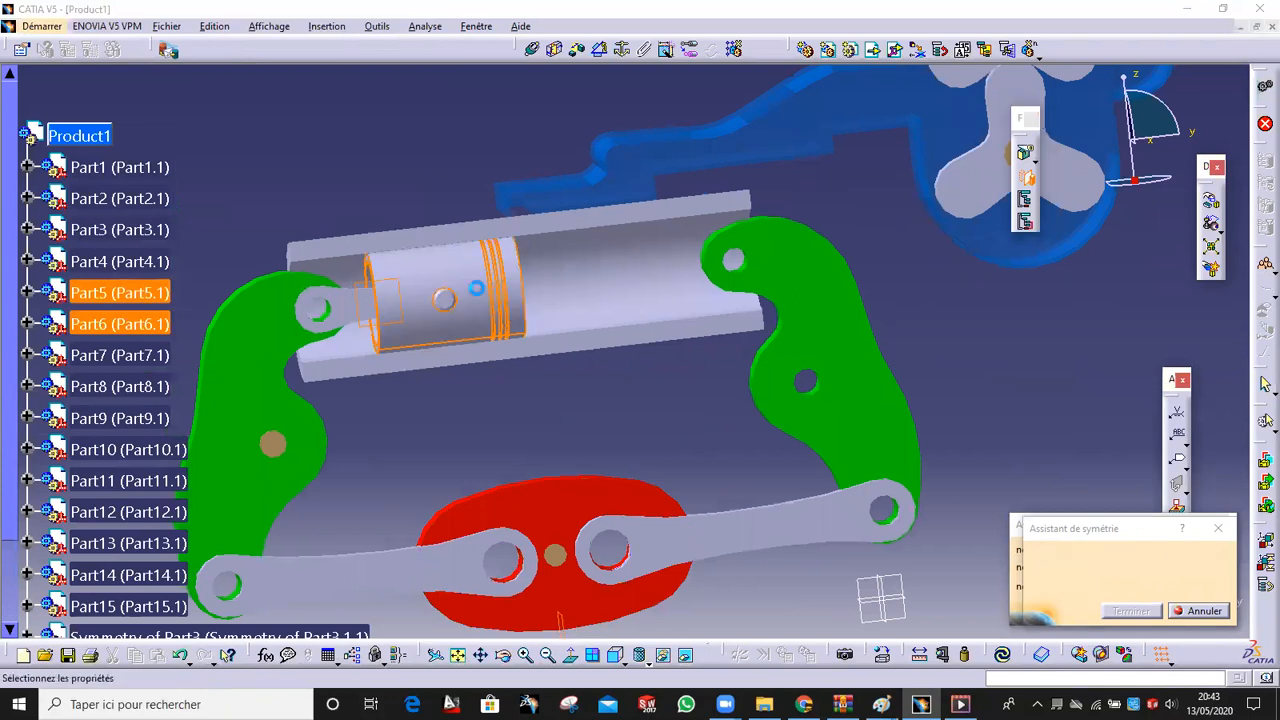
pyautogui.click(1131, 610)
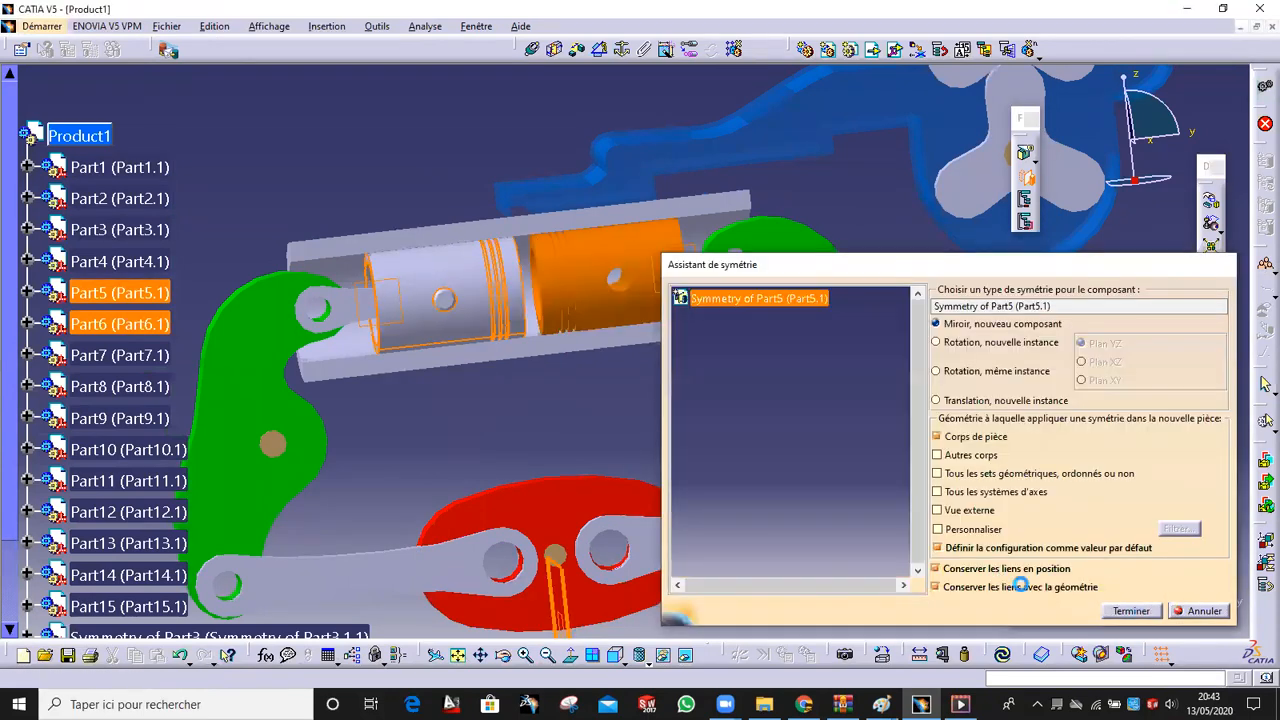
# Create a symmetric copy of the piston rod Part4 about the Part6 plane
pyautogui.click(567, 627)
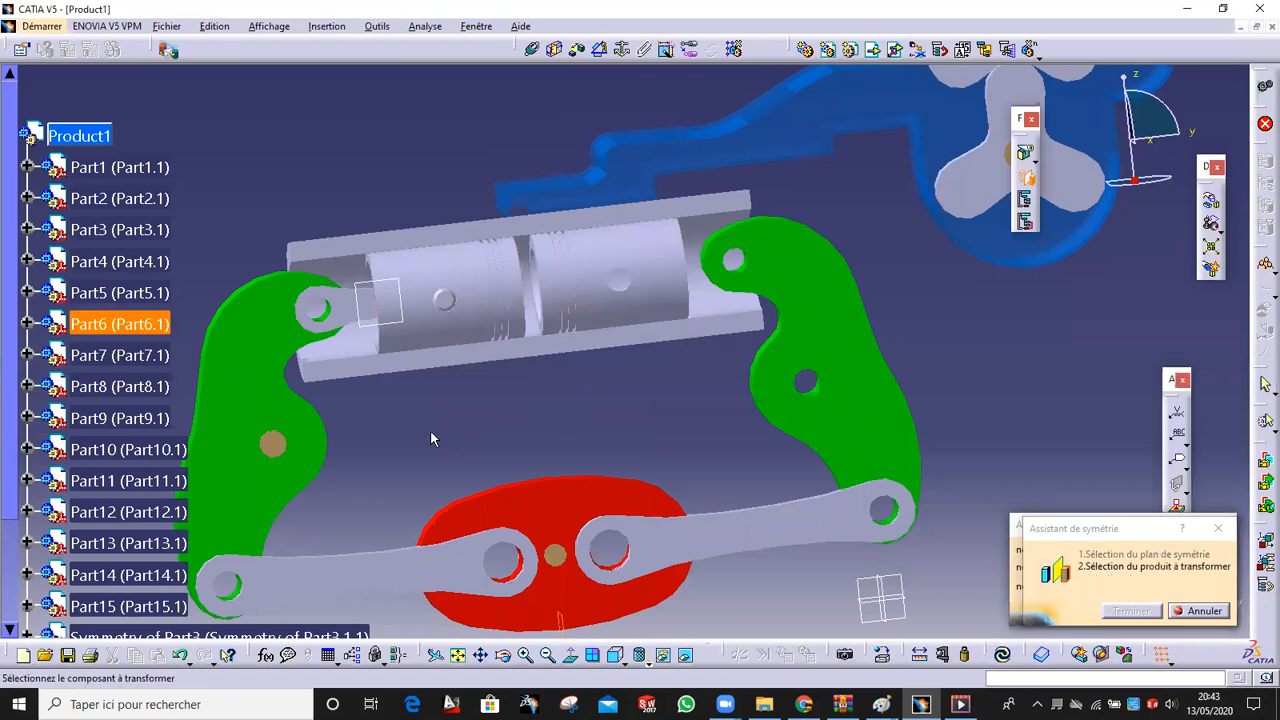
pyautogui.click(318, 300)
pyautogui.click(1129, 611)
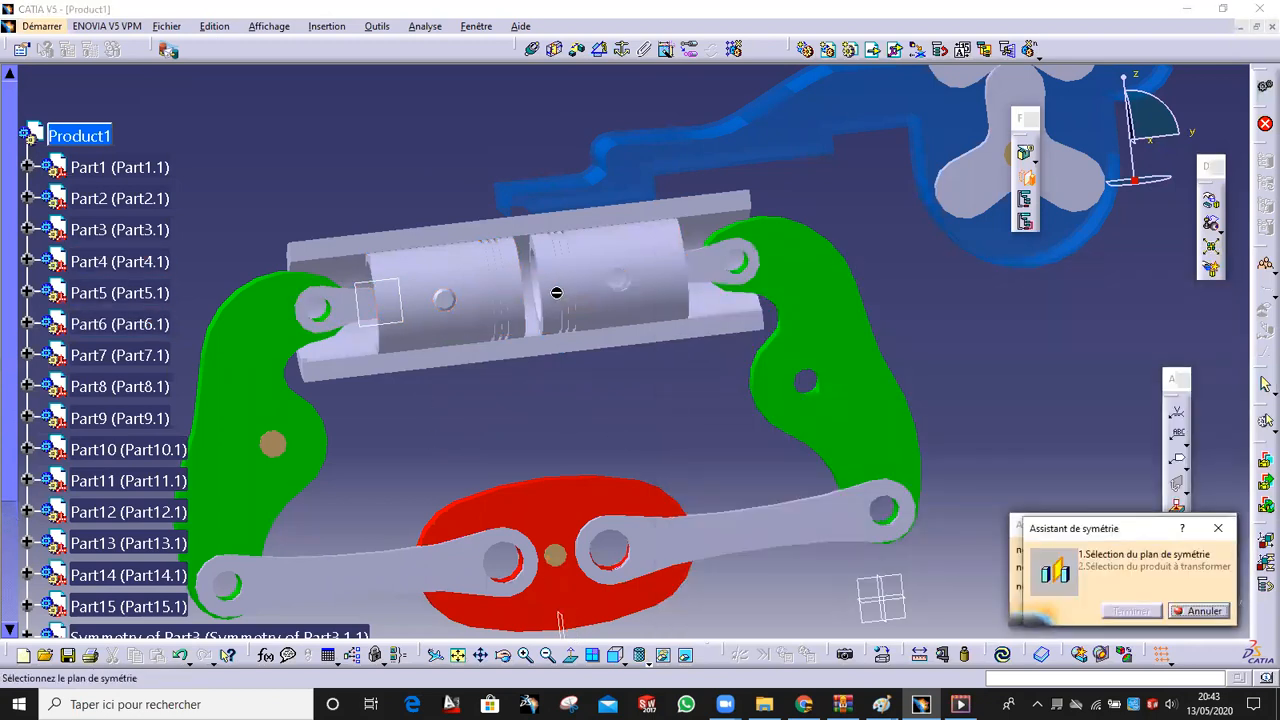
# Mirror the piston pin Part11 as a new component about the Part6 plane and end the Symmetry command
pyautogui.moveTo(572, 340)
pyautogui.mouseDown(button='middle')
pyautogui.moveTo(571, 316)
pyautogui.moveTo(600, 330)
pyautogui.moveTo(632, 392)
pyautogui.moveTo(667, 407)
pyautogui.moveTo(597, 412)
pyautogui.moveTo(369, 375)
pyautogui.moveTo(560, 372)
pyautogui.moveTo(535, 367)
pyautogui.moveTo(584, 380)
pyautogui.moveTo(580, 341)
pyautogui.mouseUp(button='middle')
pyautogui.keyDown('ctrl'); pyautogui.moveTo(497, 277); pyautogui.dragTo(442, 259, button='middle'); pyautogui.keyUp('ctrl')
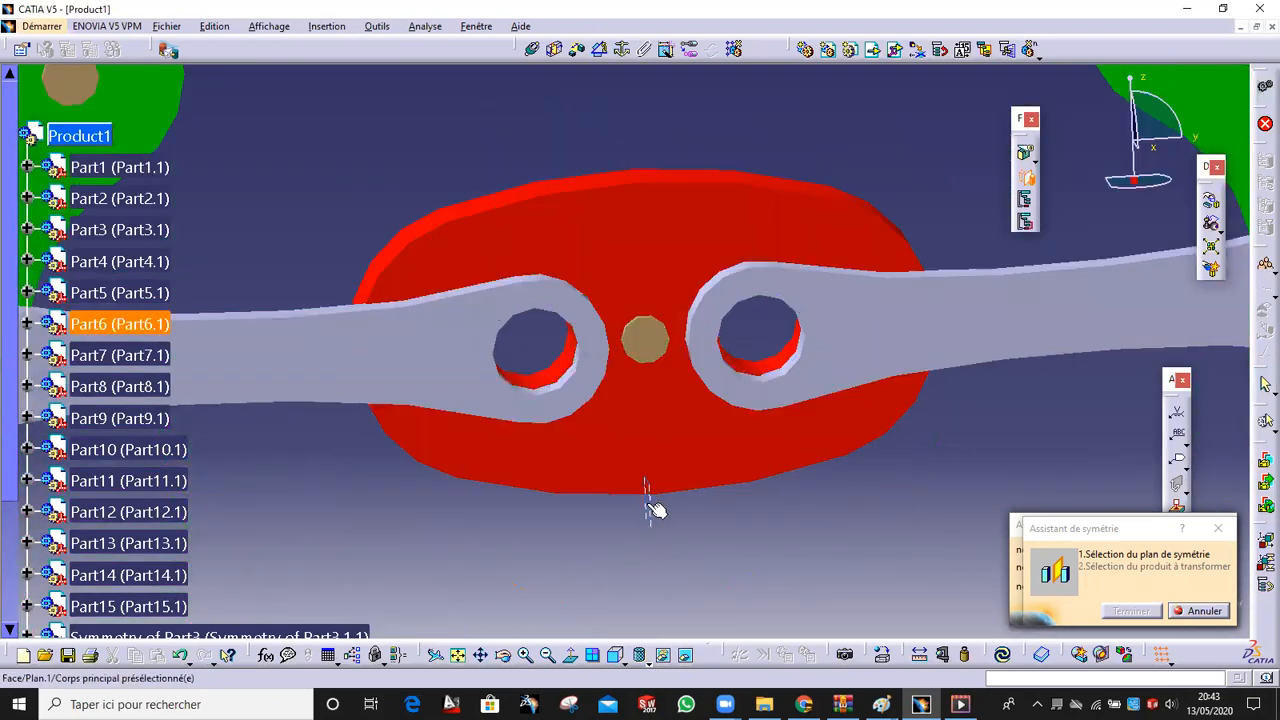
pyautogui.click(650, 508)
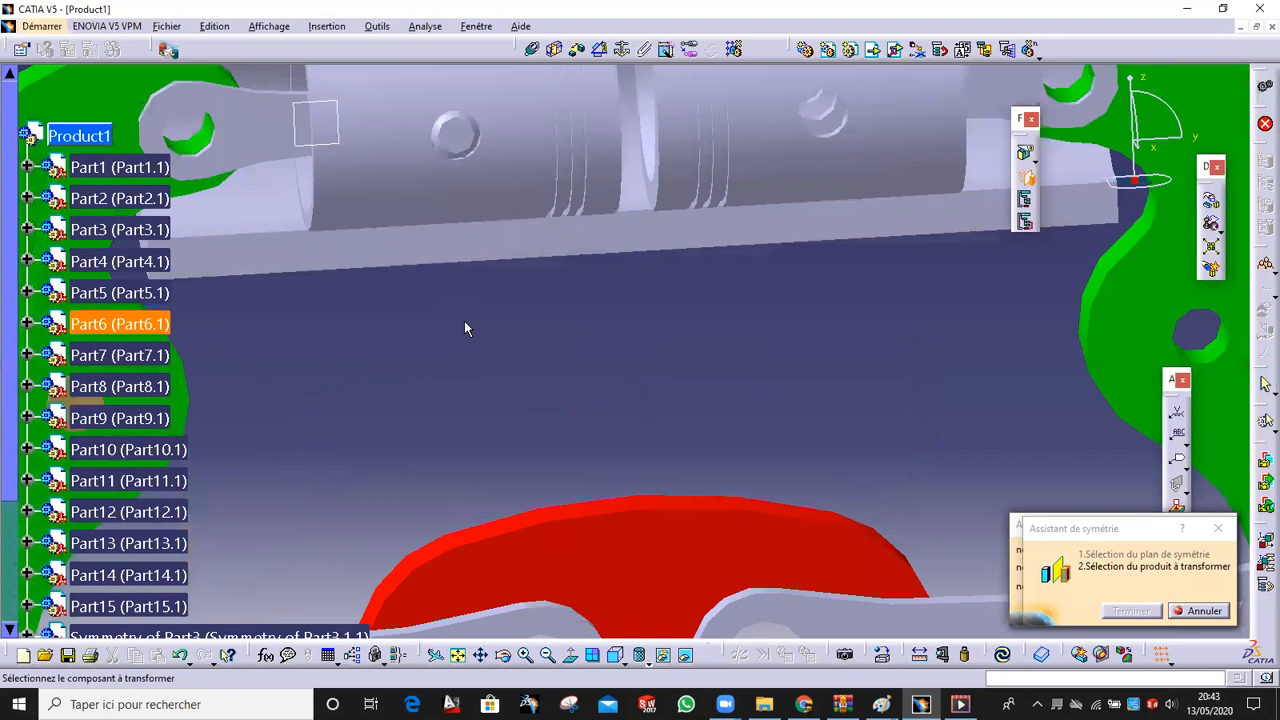
pyautogui.click(478, 192)
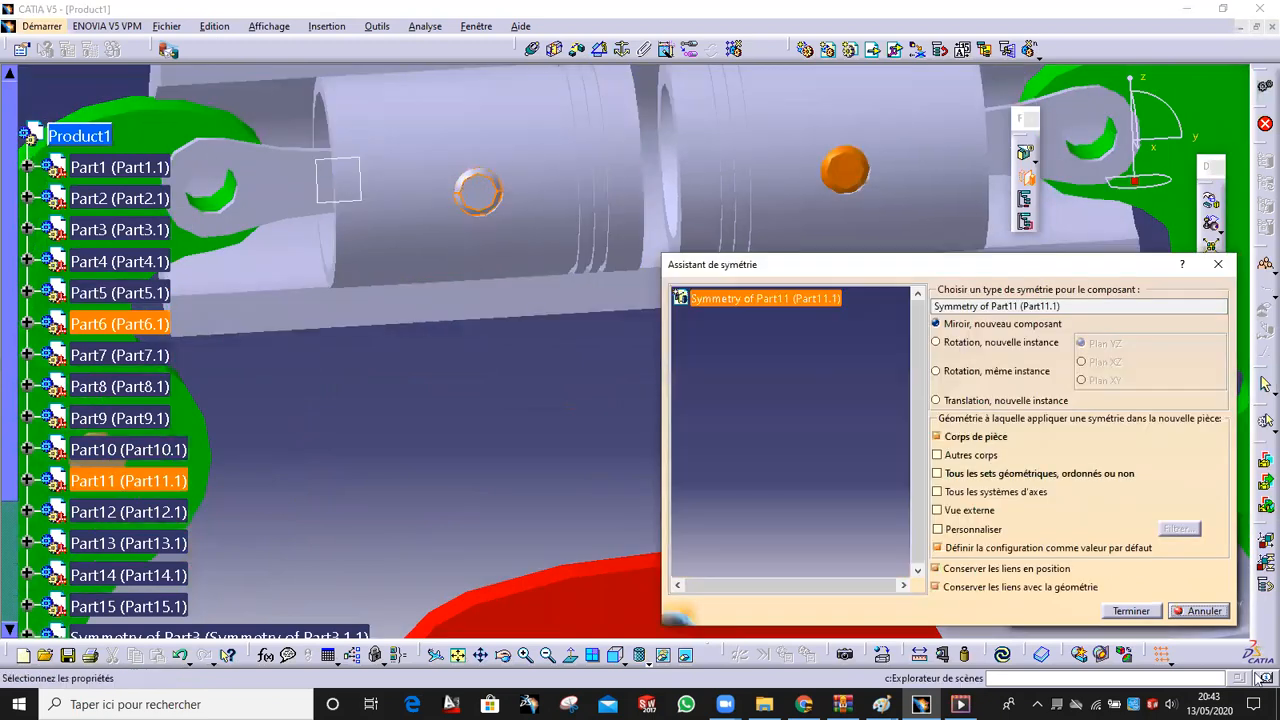
pyautogui.click(1128, 611)
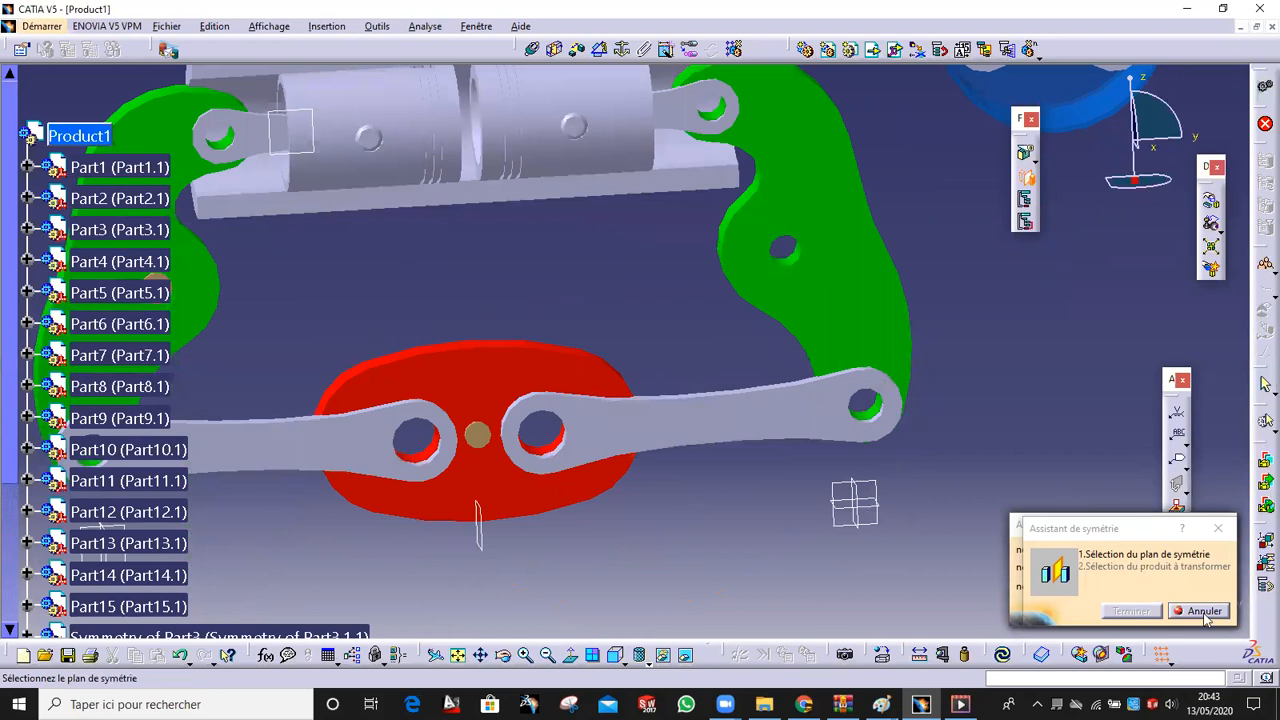
pyautogui.click(1204, 612)
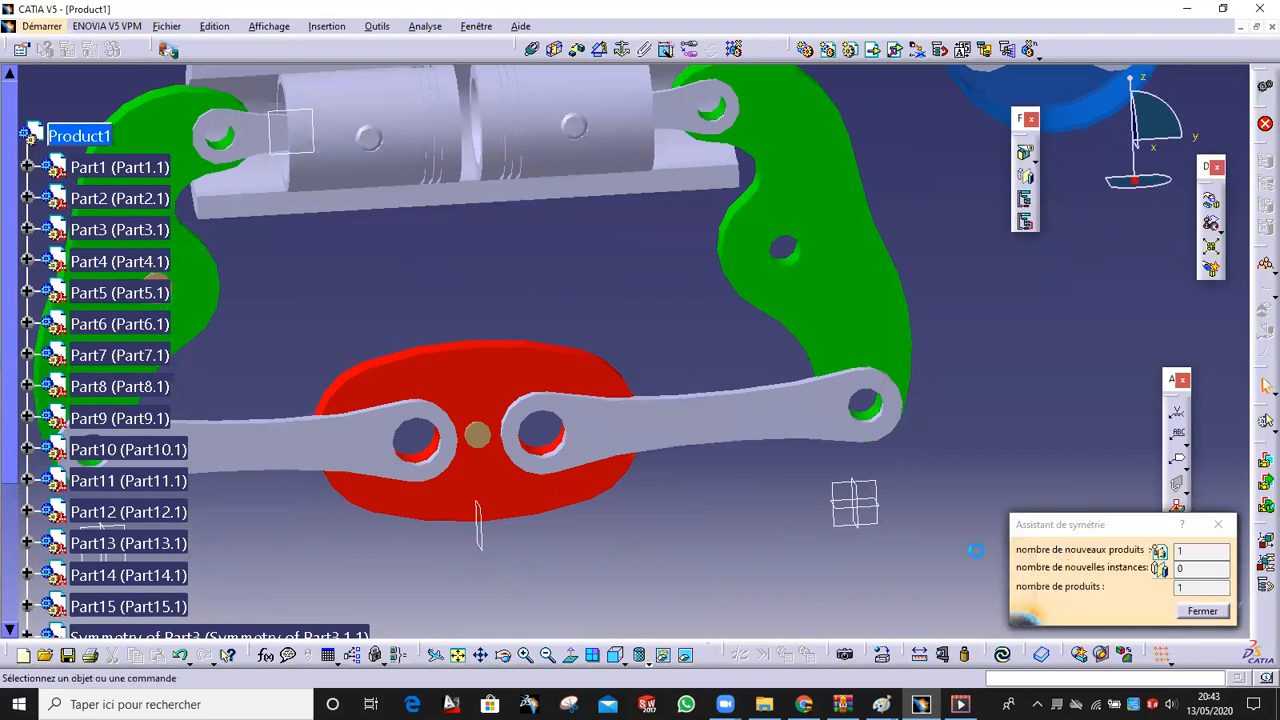
# Check the opposed piston engine animation in the video player, return to CATIA and close the symmetry summary
pyautogui.click(961, 704)
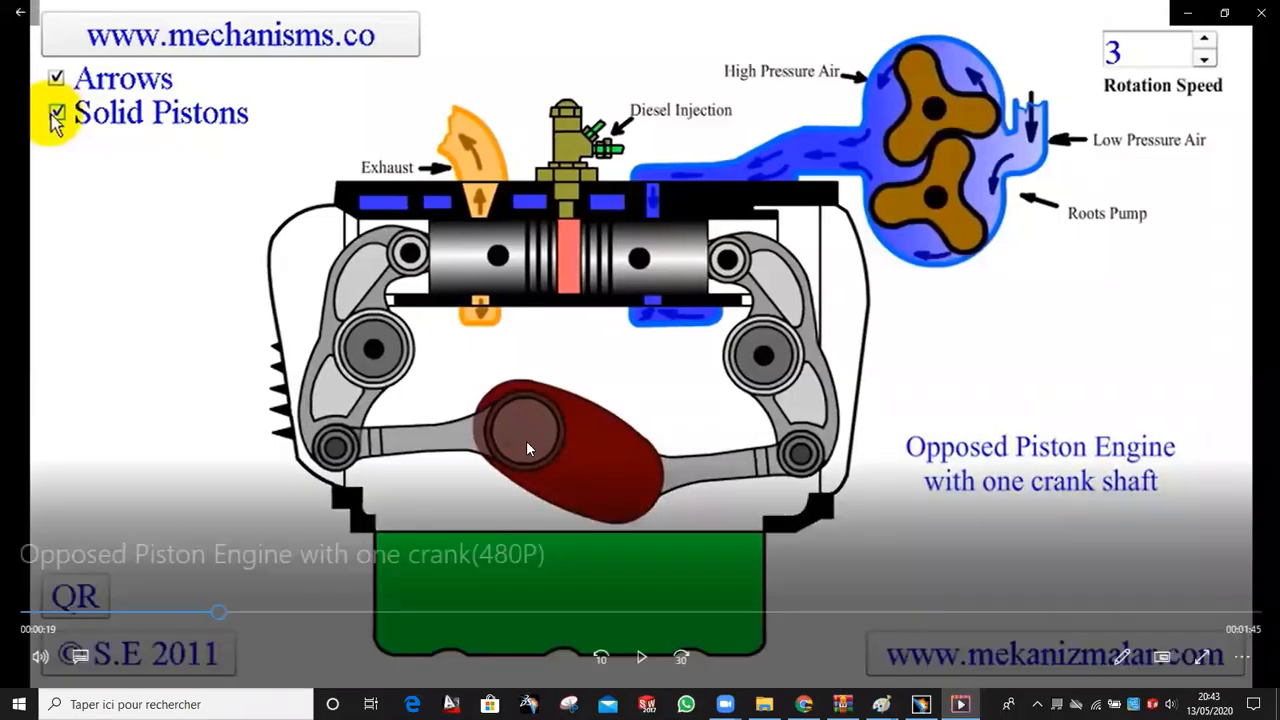
pyautogui.click(961, 704)
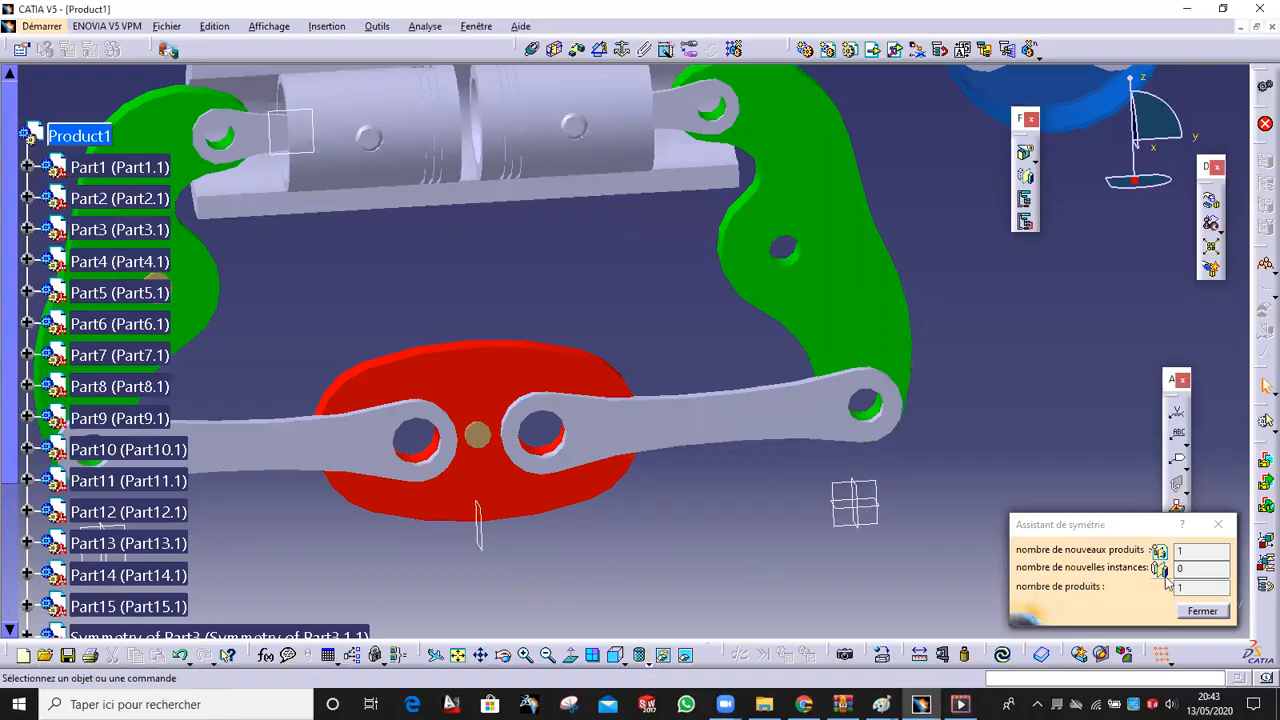
pyautogui.click(1202, 611)
# Fix the red crank Part1 in place with a Fix constraint
pyautogui.moveTo(790, 433); pyautogui.dragTo(728, 338, button='middle')
pyautogui.click(621, 50)
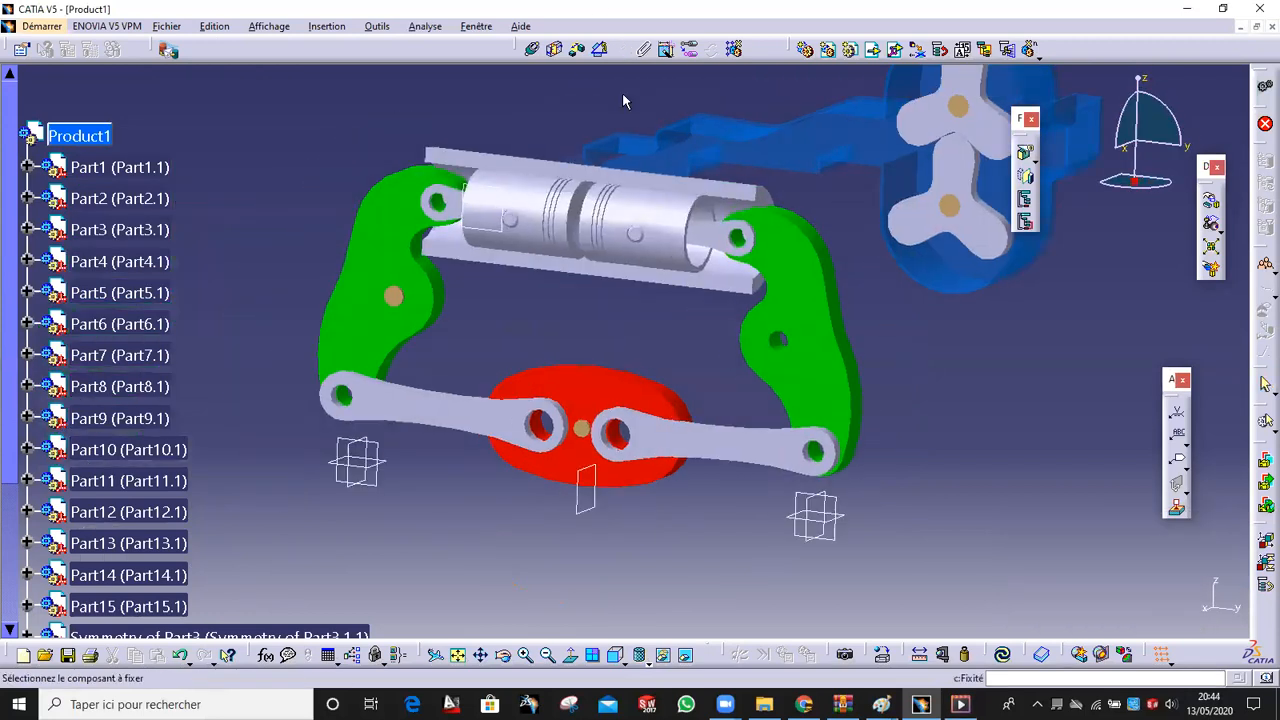
pyautogui.click(603, 393)
# Try an offset constraint between the back face of crank Part1 and the front face of the mirrored link Part2, and update the assembly
pyautogui.moveTo(603, 400); pyautogui.dragTo(313, 378, button='middle')
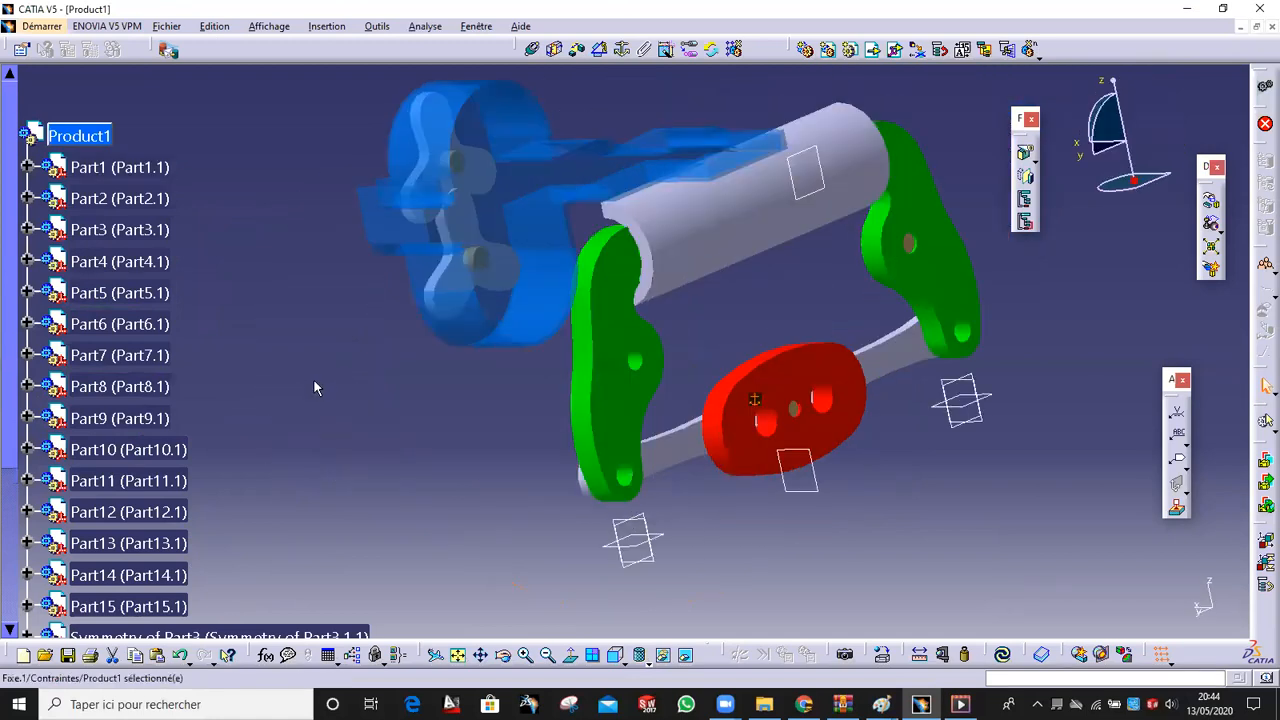
pyautogui.click(577, 50)
pyautogui.moveTo(684, 446); pyautogui.dragTo(812, 368, button='middle')
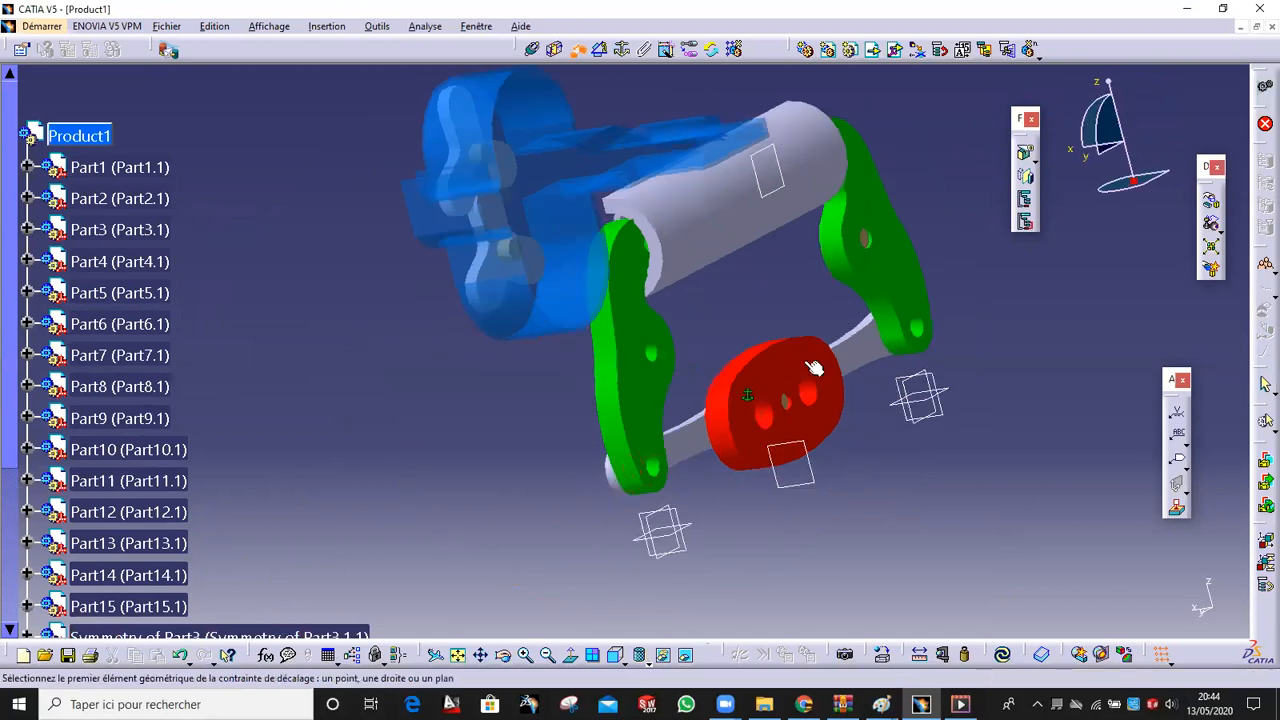
pyautogui.click(780, 376)
pyautogui.moveTo(630, 440); pyautogui.dragTo(760, 430, button='middle')
pyautogui.click(724, 428)
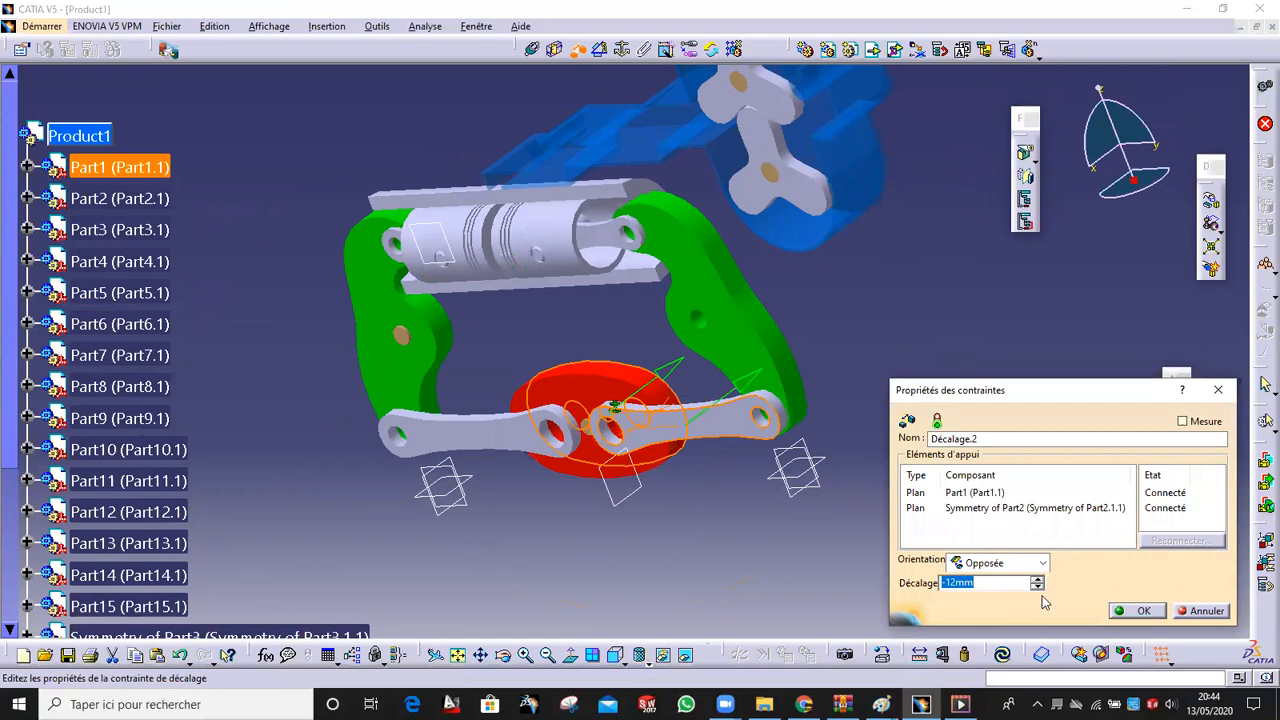
pyautogui.click(1138, 611)
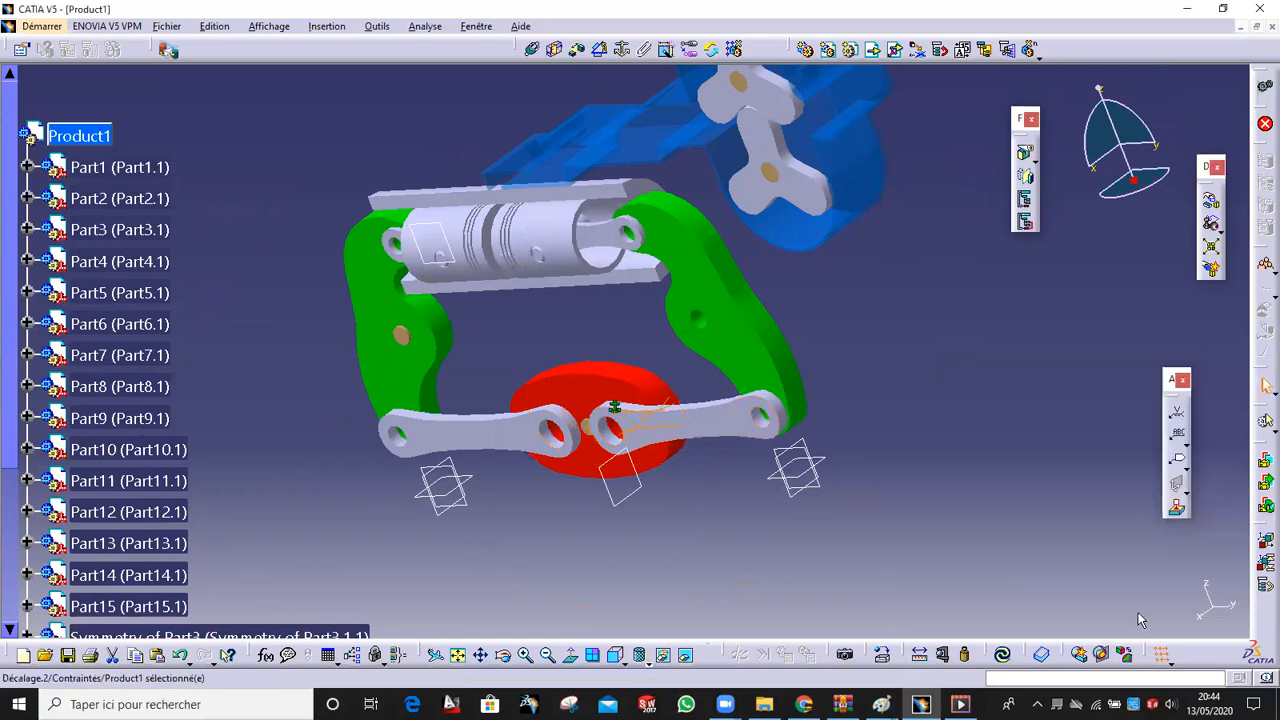
pyautogui.click(1005, 655)
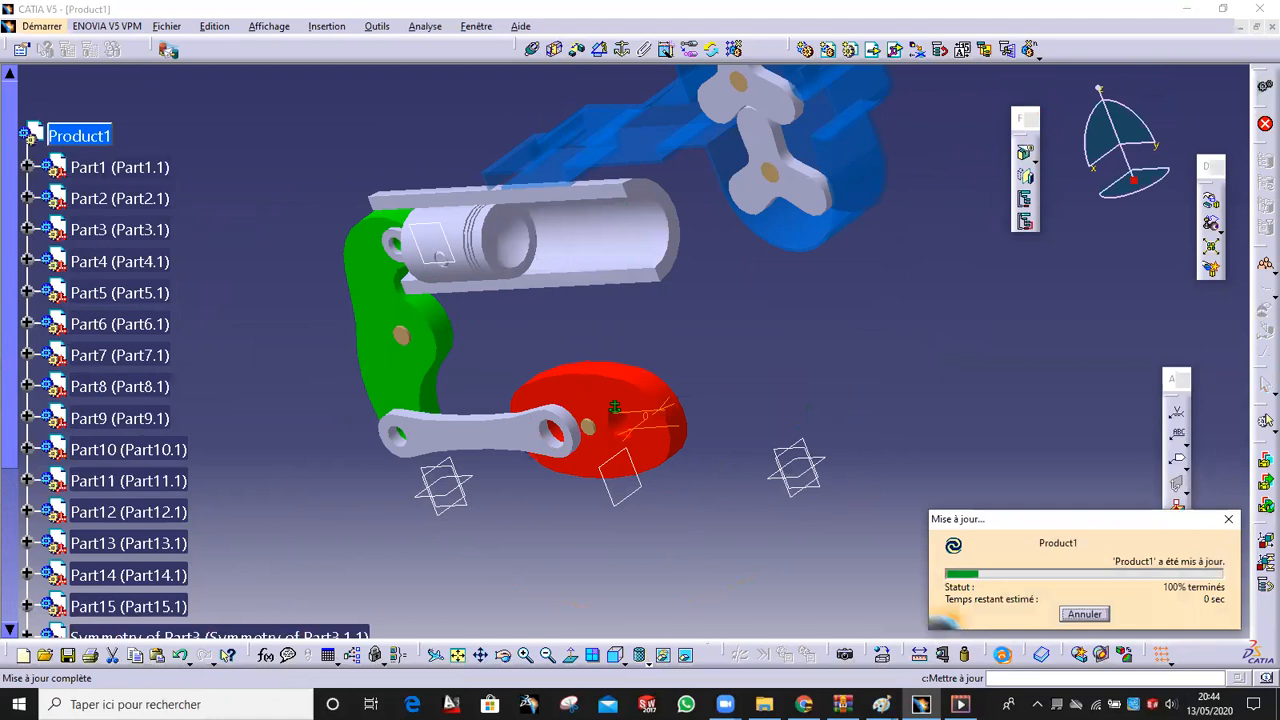
# Undo the assembly update and the offset constraint on the mirrored link
pyautogui.moveTo(743, 360); pyautogui.dragTo(609, 363, button='middle')
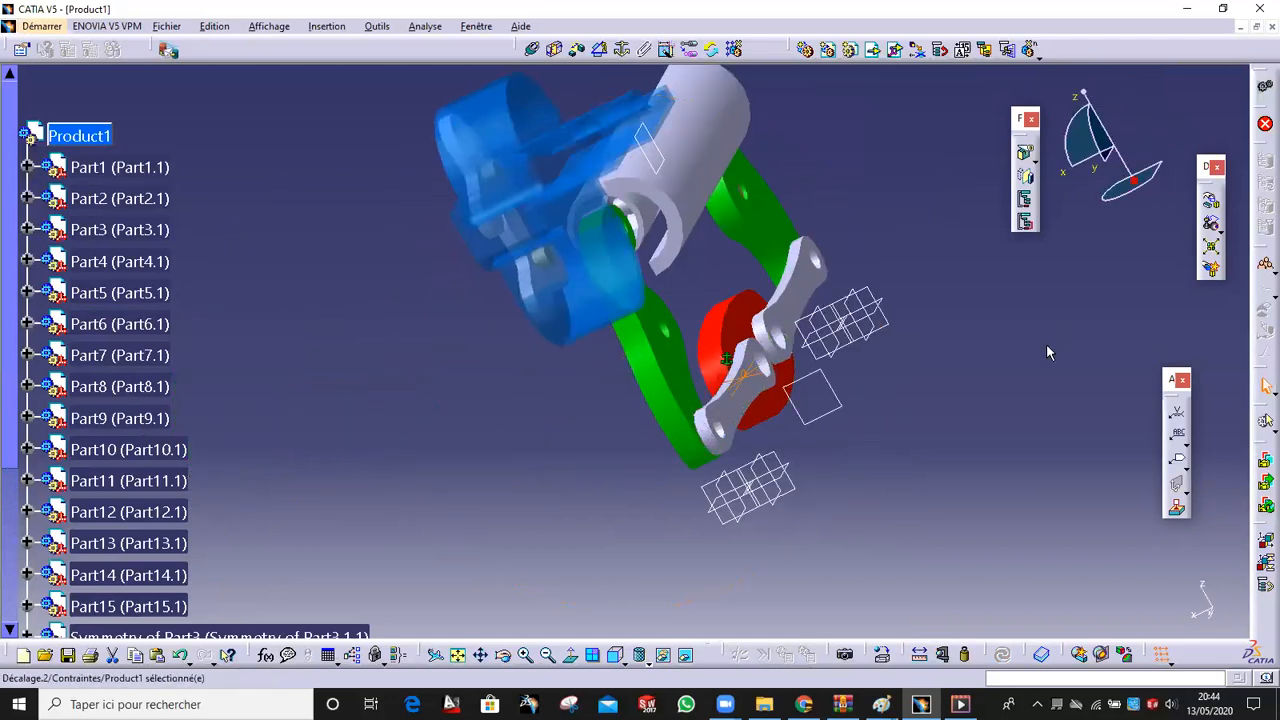
pyautogui.click(180, 656)
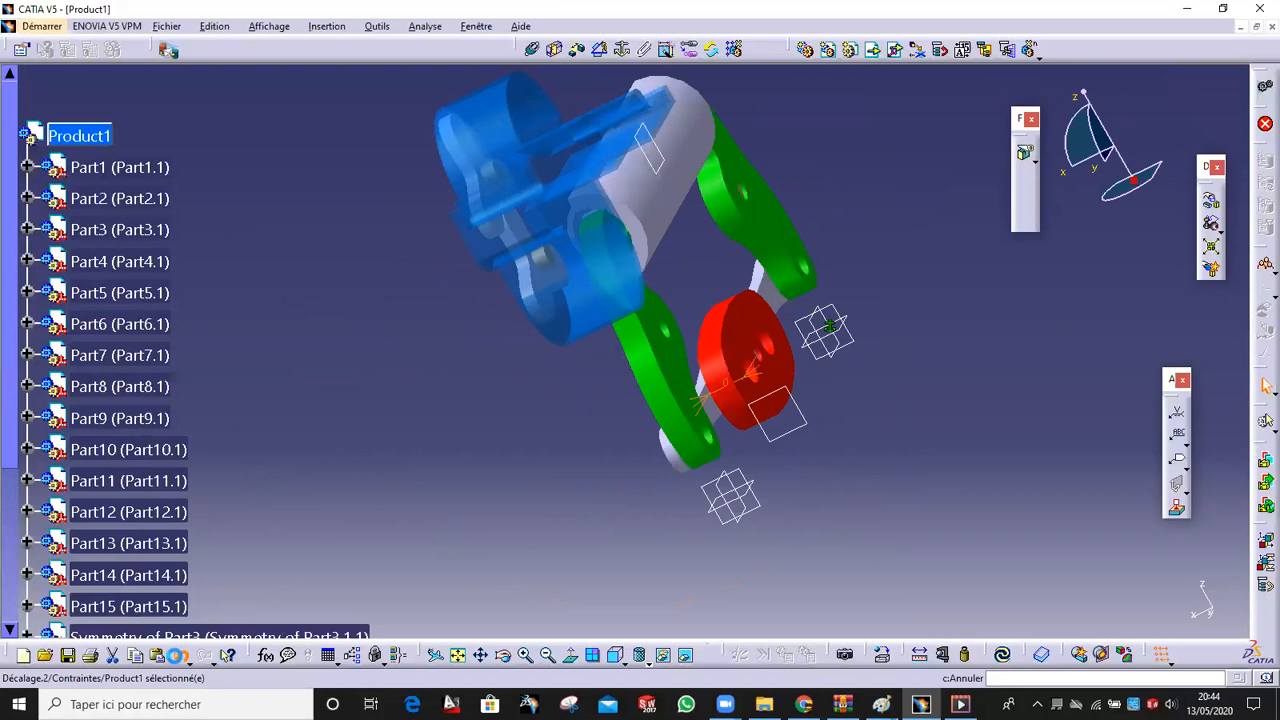
pyautogui.moveTo(451, 351); pyautogui.dragTo(212, 686, button='middle')
pyautogui.moveTo(699, 491); pyautogui.dragTo(882, 397, button='middle')
pyautogui.moveTo(600, 506); pyautogui.dragTo(320, 508, button='middle')
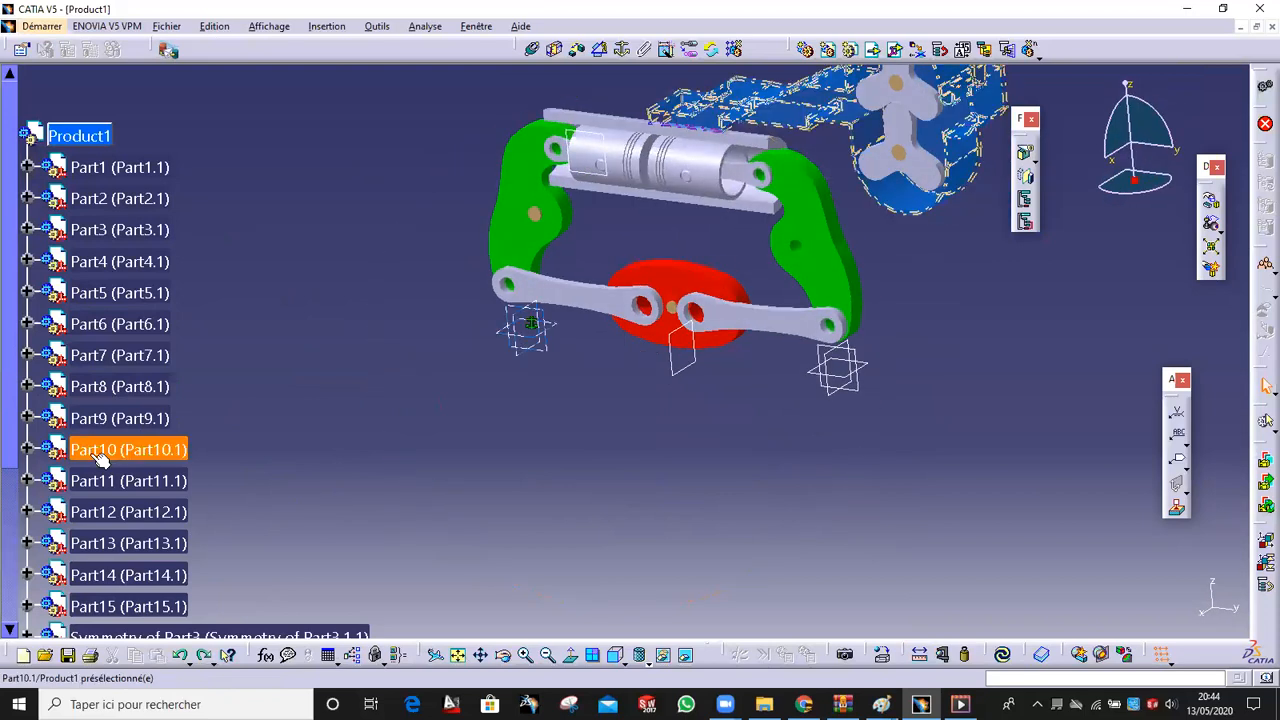
# Delete the mirrored lower link, Symmetry of Part2, from the assembly
pyautogui.scroll(-3, 105, 463)
pyautogui.scroll(-4, 110, 470)
pyautogui.scroll(2, 157, 428)
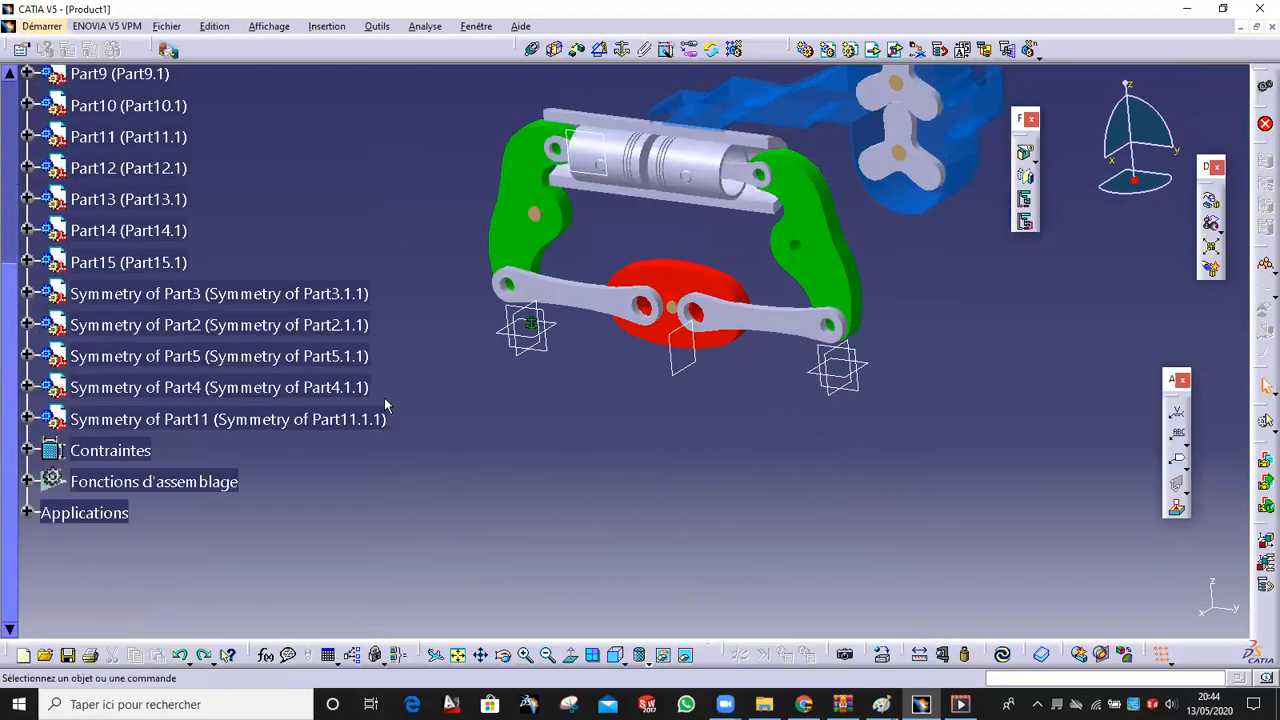
pyautogui.click(758, 313)
pyautogui.rightClick(128, 327)
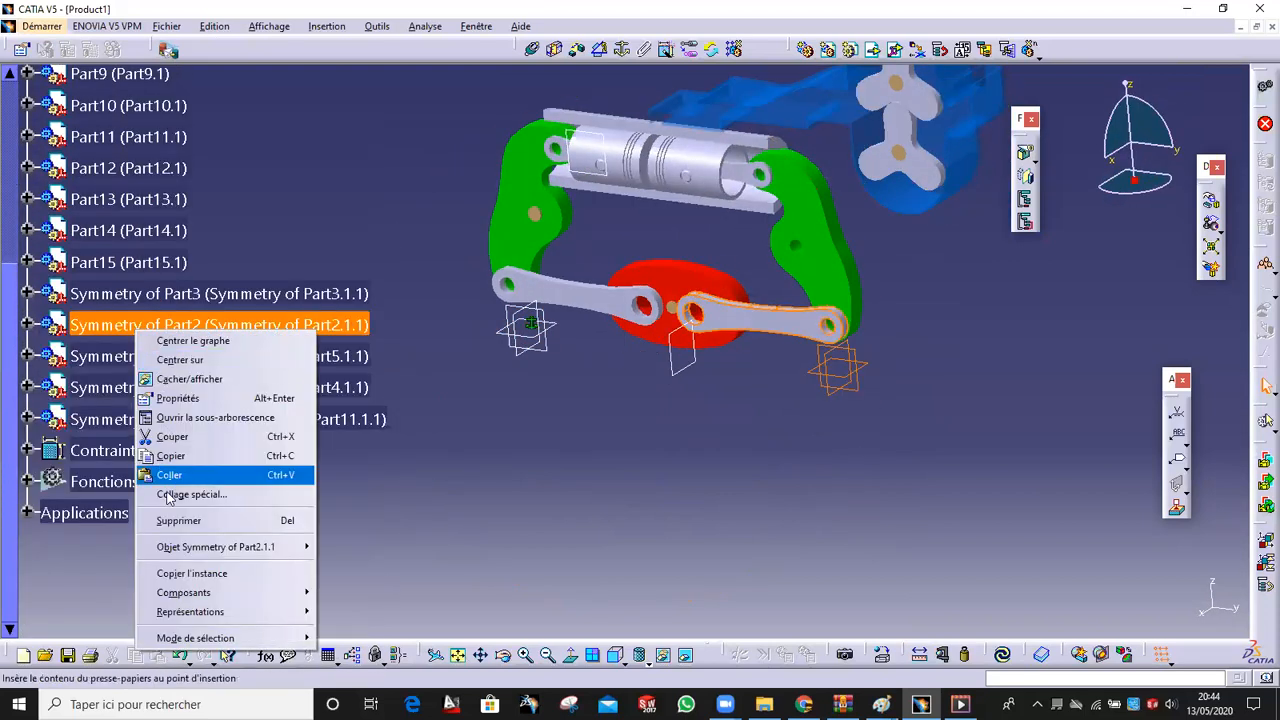
pyautogui.click(180, 520)
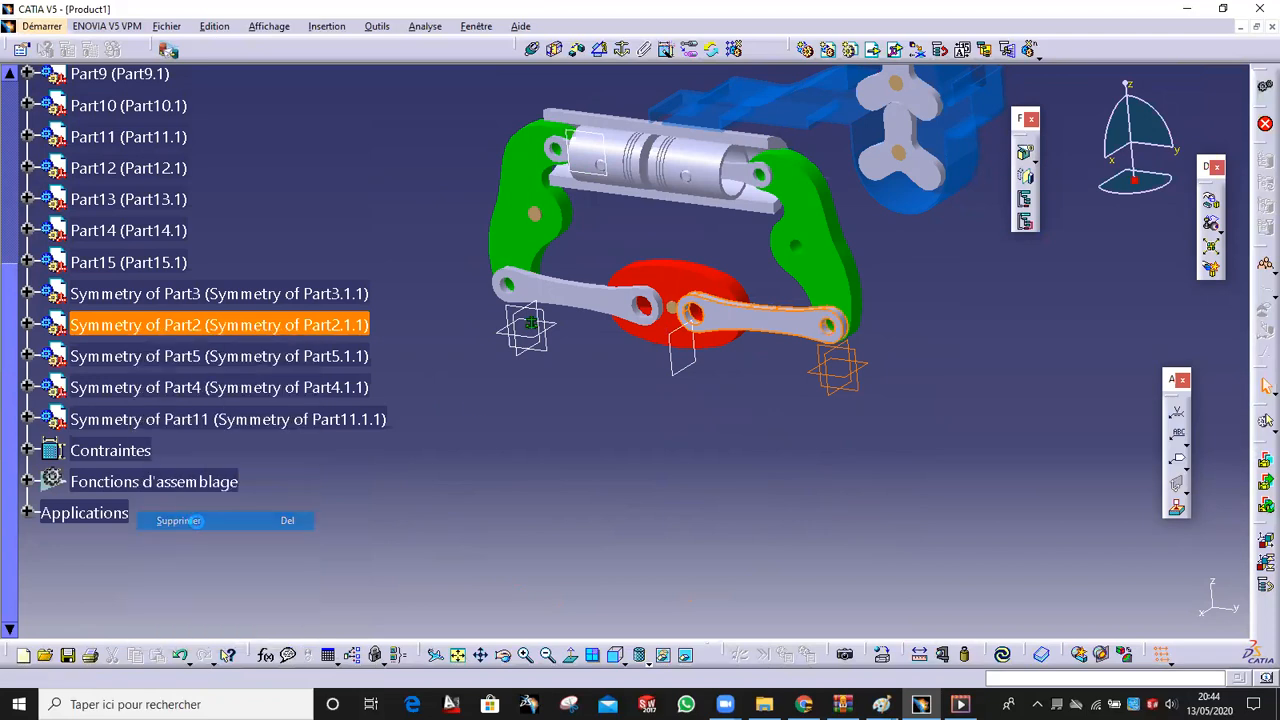
pyautogui.click(685, 409)
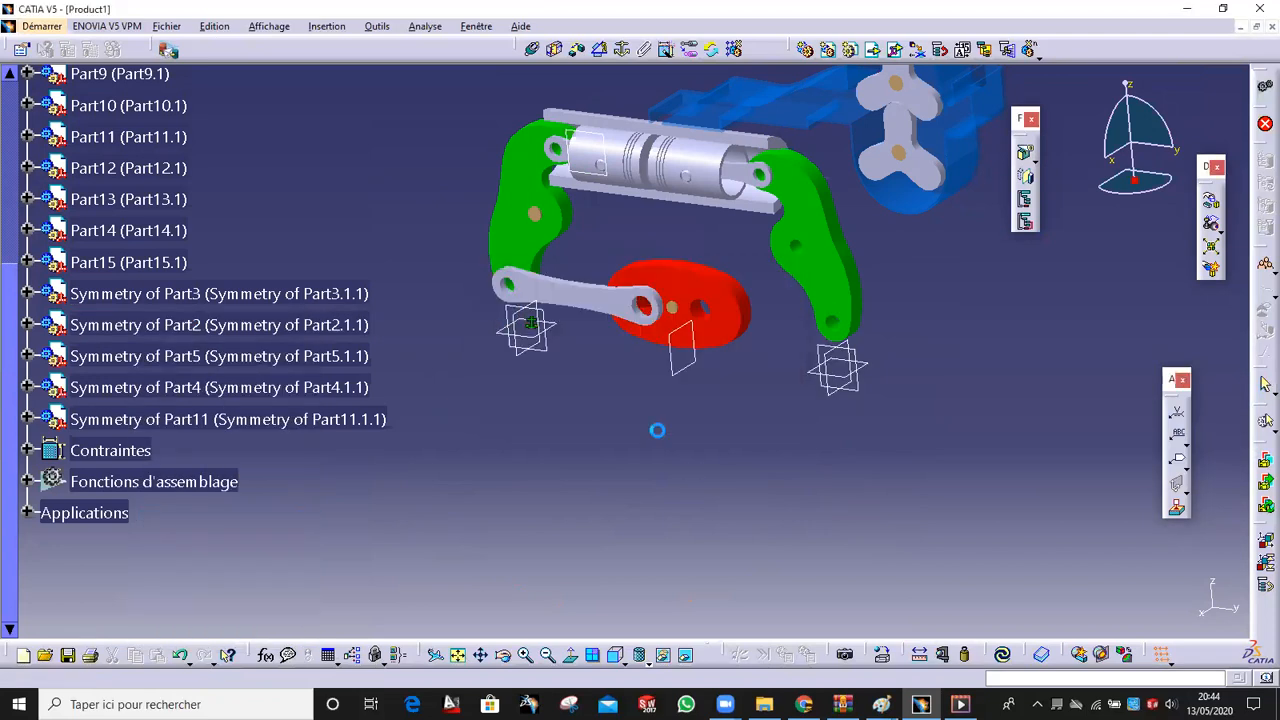
# Copy the lower connecting link Part2 and paste it into Product1 as a second instance
pyautogui.moveTo(640, 403)
pyautogui.mouseDown(button='middle')
pyautogui.moveTo(717, 415)
pyautogui.moveTo(664, 403)
pyautogui.mouseUp(button='middle')
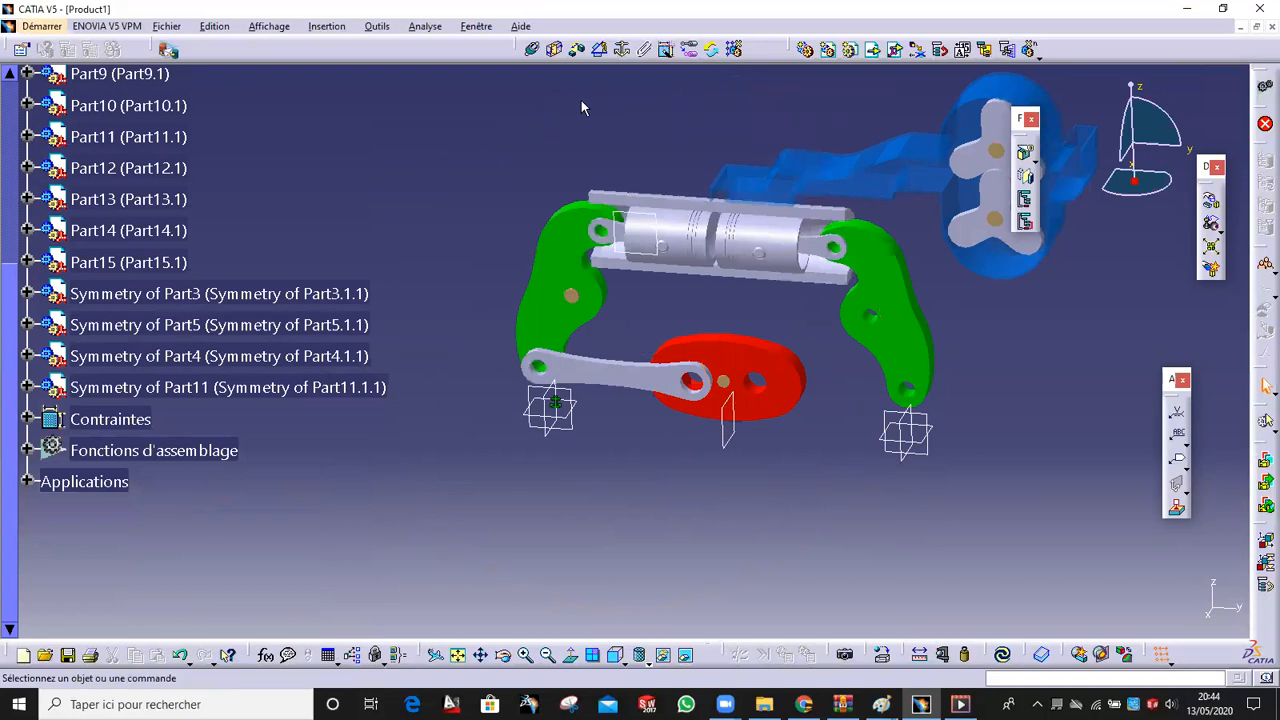
pyautogui.scroll(7, 486, 162)
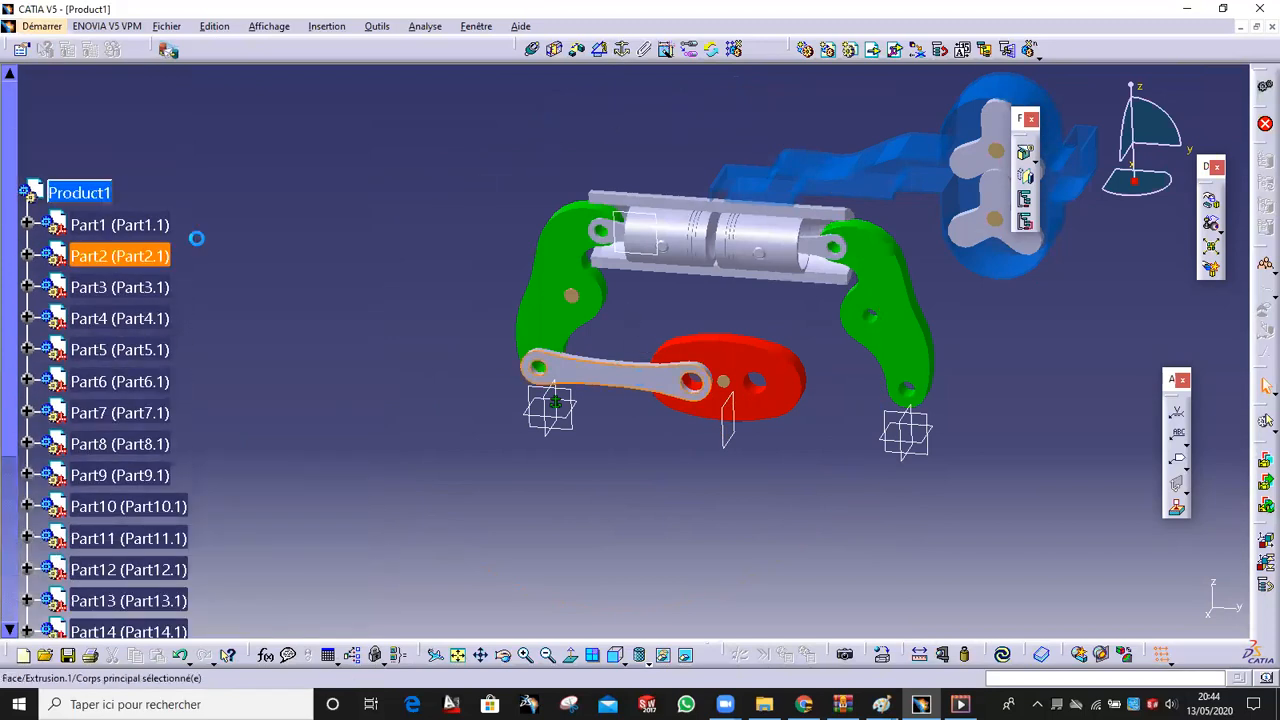
pyautogui.rightClick(117, 254)
pyautogui.click(150, 380)
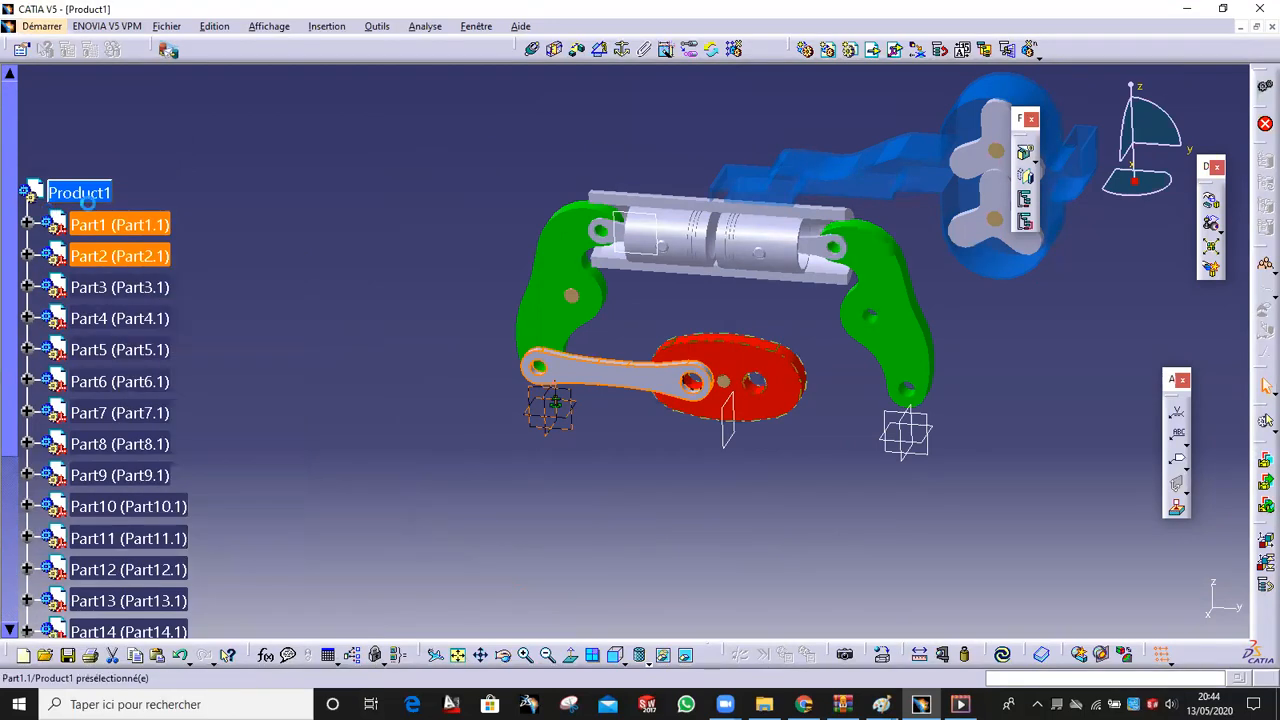
pyautogui.rightClick(91, 194)
pyautogui.click(140, 335)
pyautogui.scroll(-4, 137, 334)
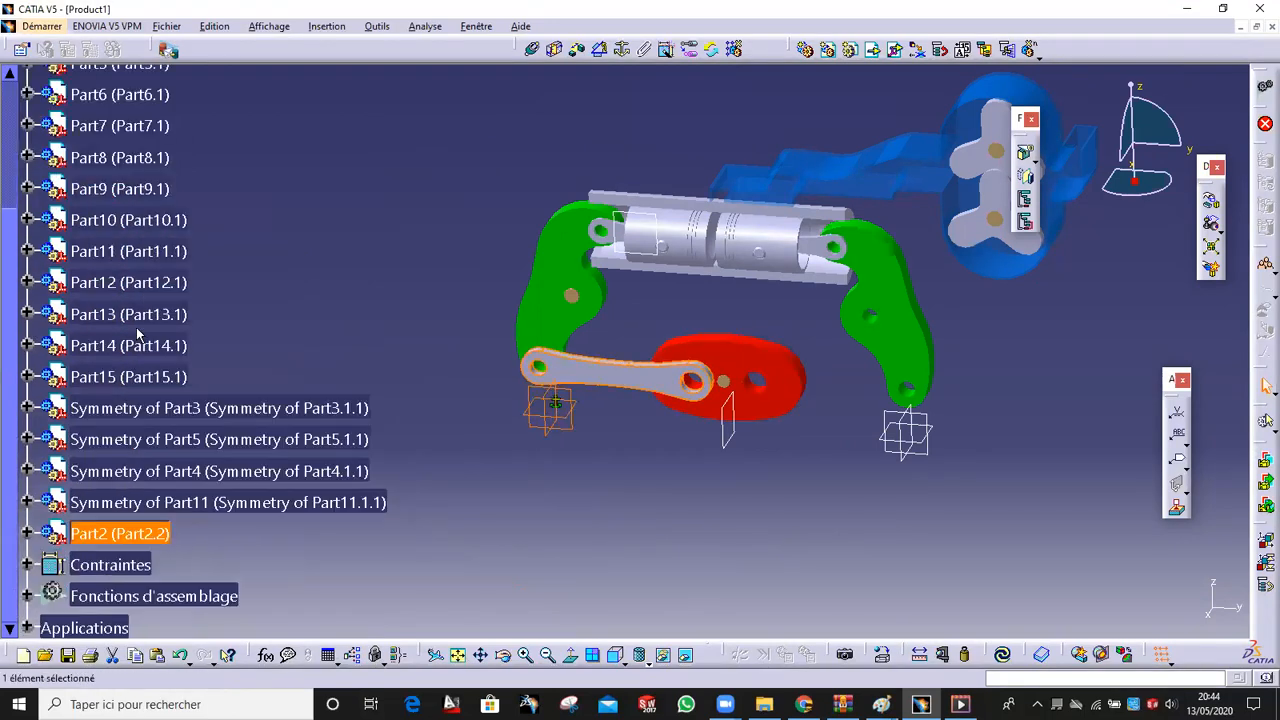
pyautogui.scroll(1, 124, 308)
# Move the copied Part2 link along the mirrored piston's axis to the other side of the crank
pyautogui.moveTo(649, 428); pyautogui.dragTo(600, 390, button='middle')
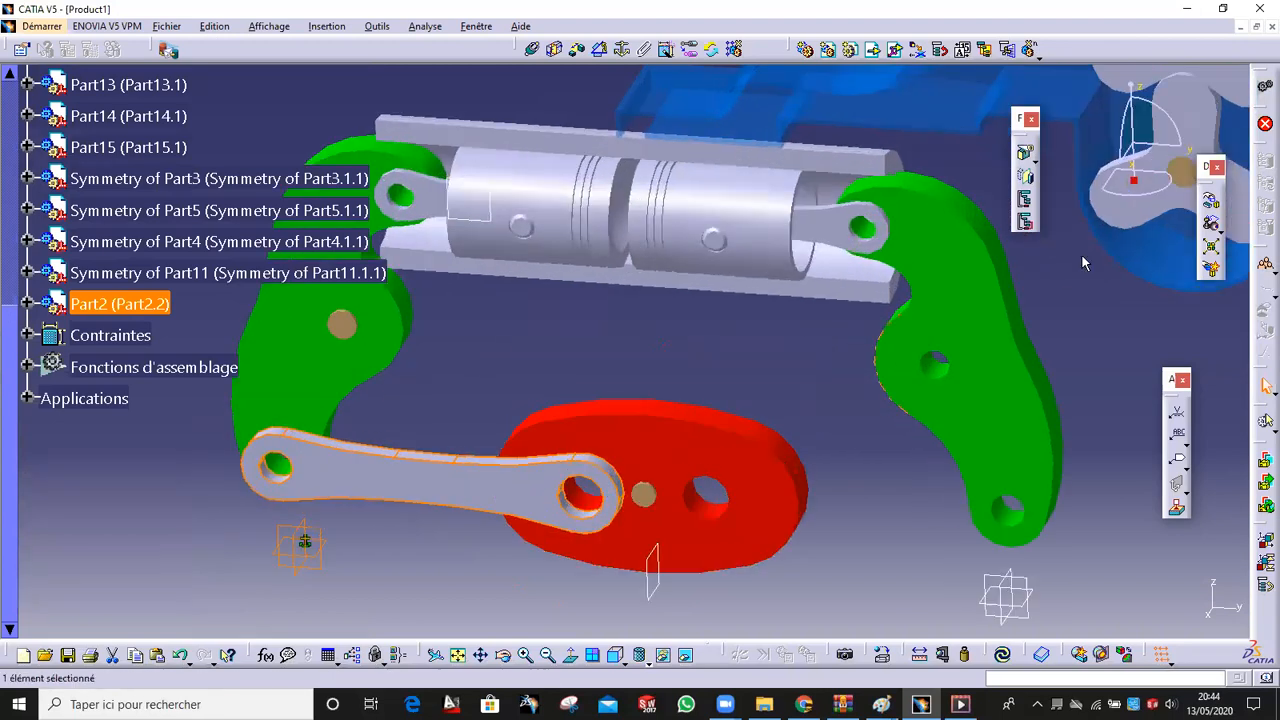
pyautogui.click(1208, 203)
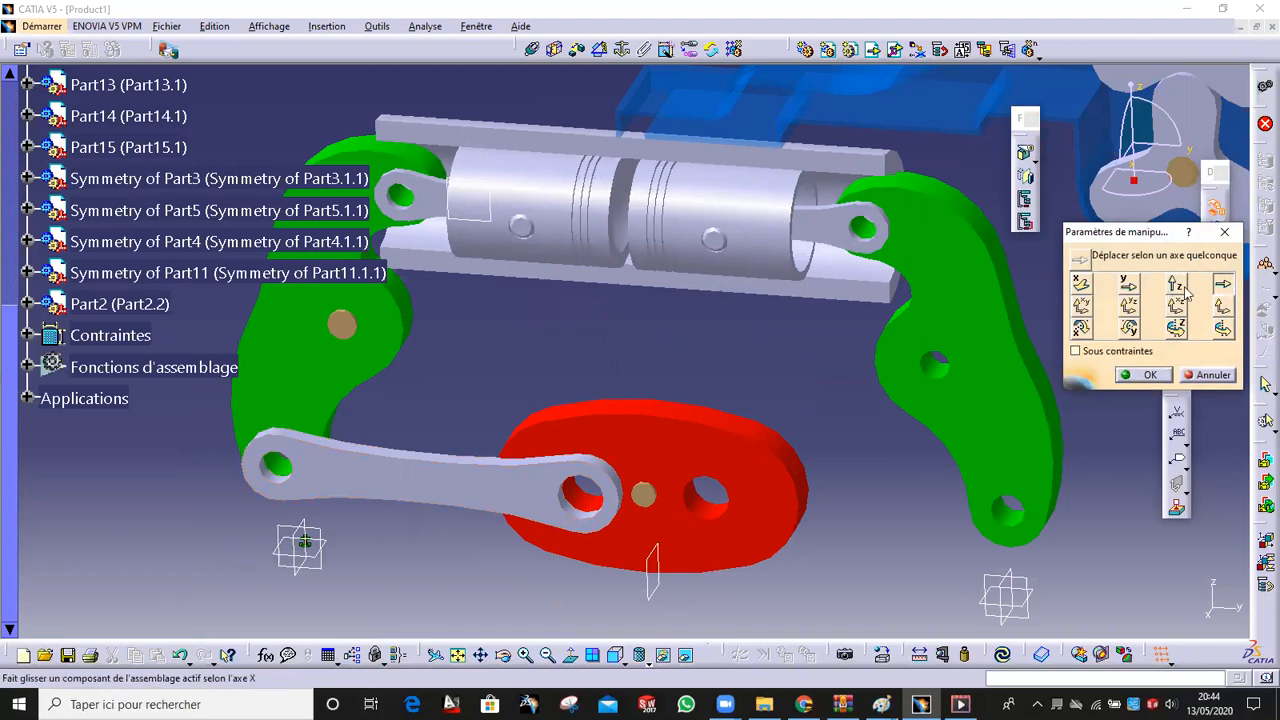
pyautogui.click(1222, 284)
pyautogui.click(729, 203)
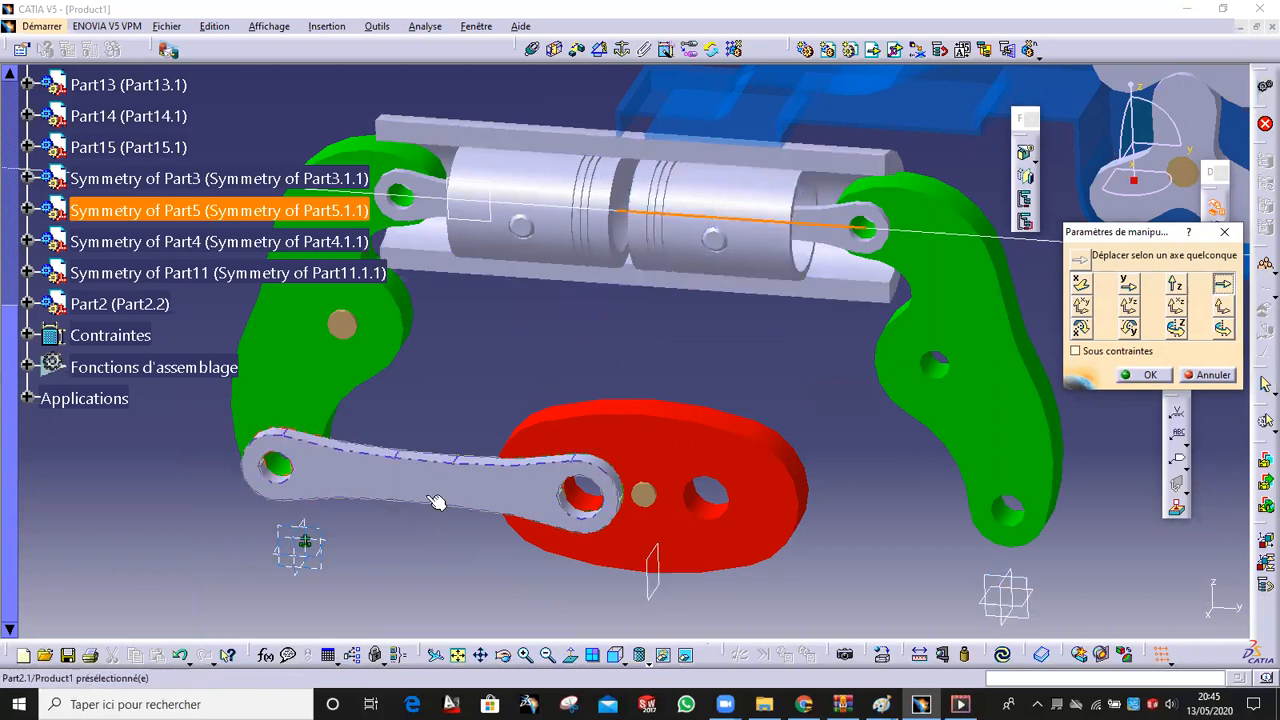
pyautogui.moveTo(598, 506); pyautogui.dragTo(1150, 510)
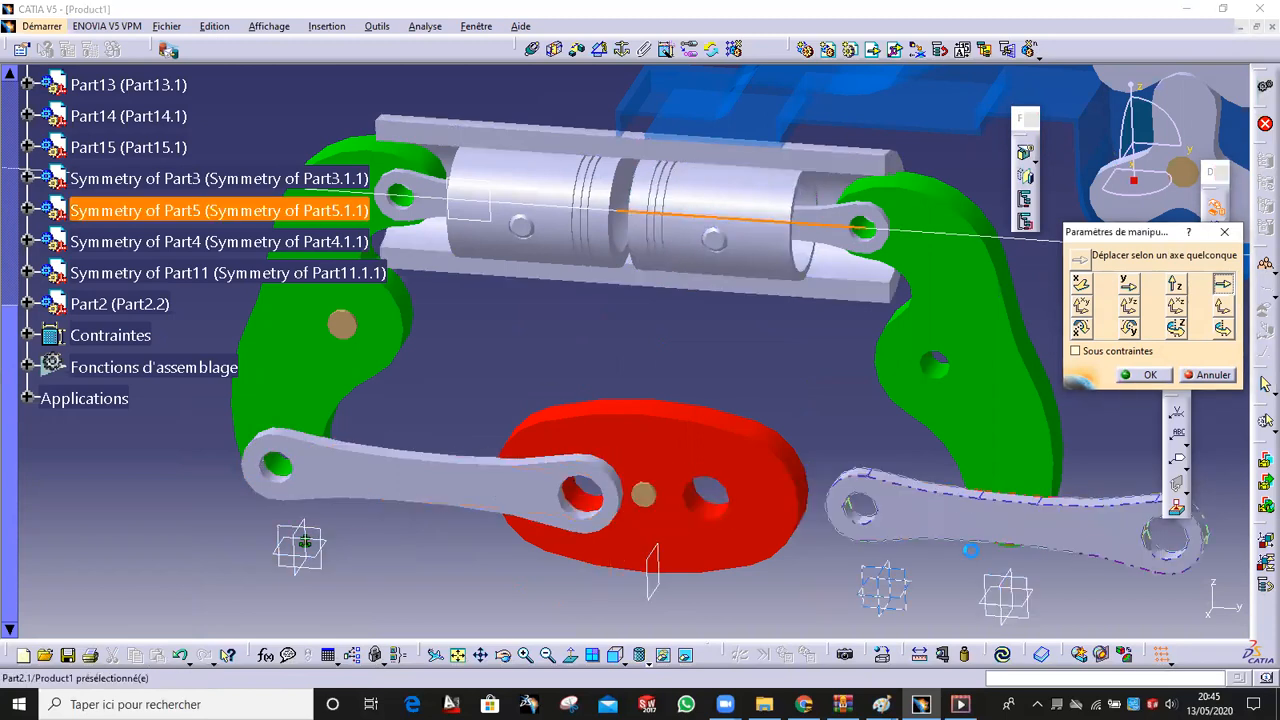
pyautogui.moveTo(1150, 510); pyautogui.dragTo(970, 430, button='middle')
pyautogui.click(1143, 375)
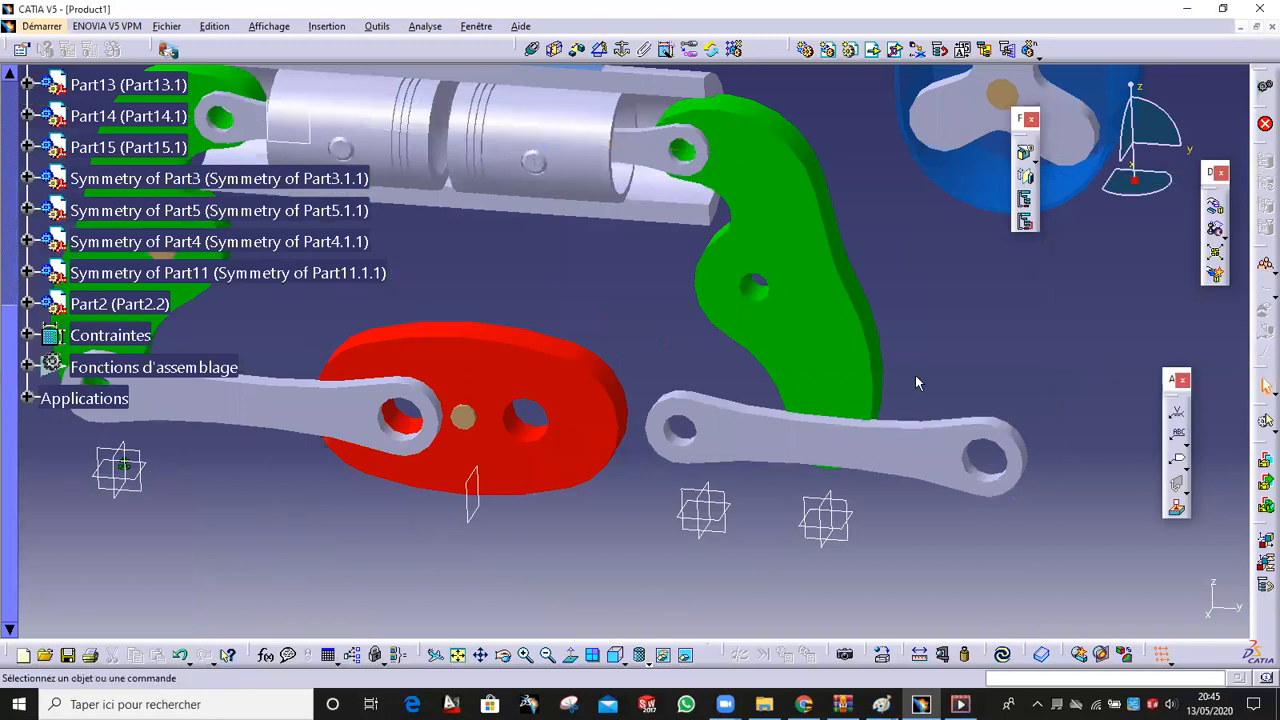
# Fix the mirrored green rocker, Symmetry of Part3, in place with a Fix constraint
pyautogui.moveTo(885, 418); pyautogui.dragTo(778, 432, button='middle')
pyautogui.click(622, 48)
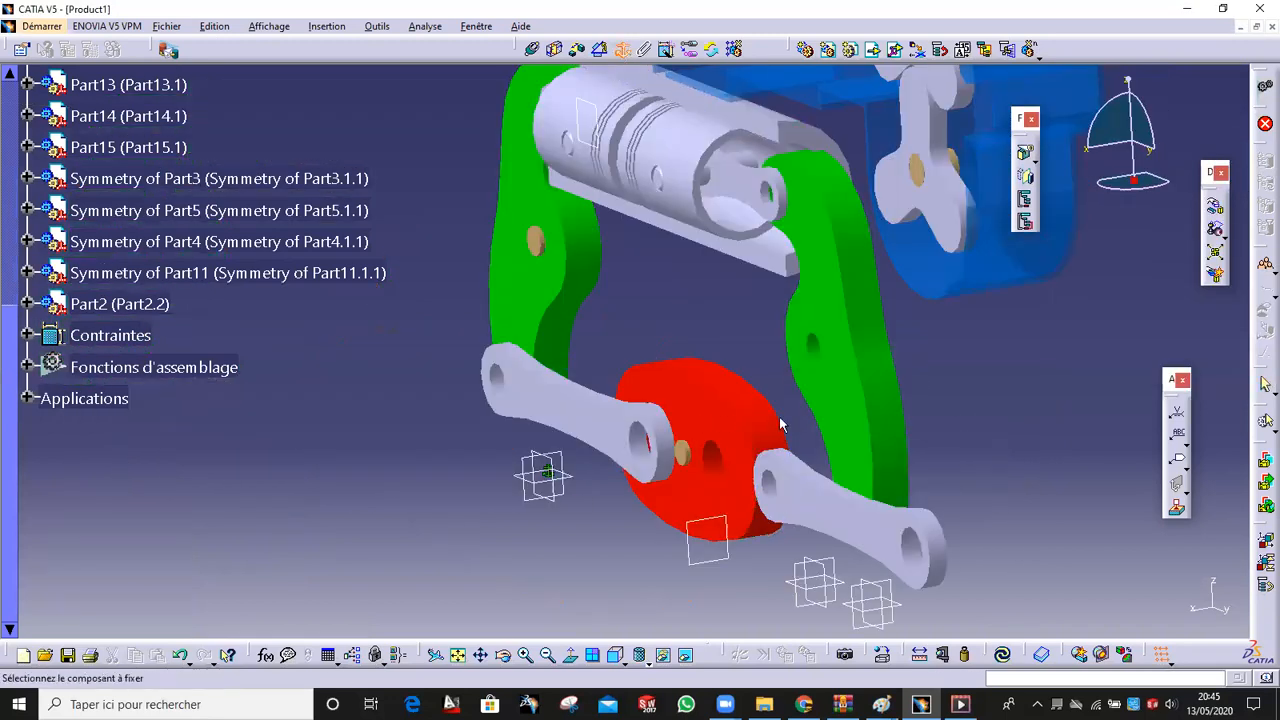
pyautogui.moveTo(777, 416); pyautogui.dragTo(865, 385, button='middle')
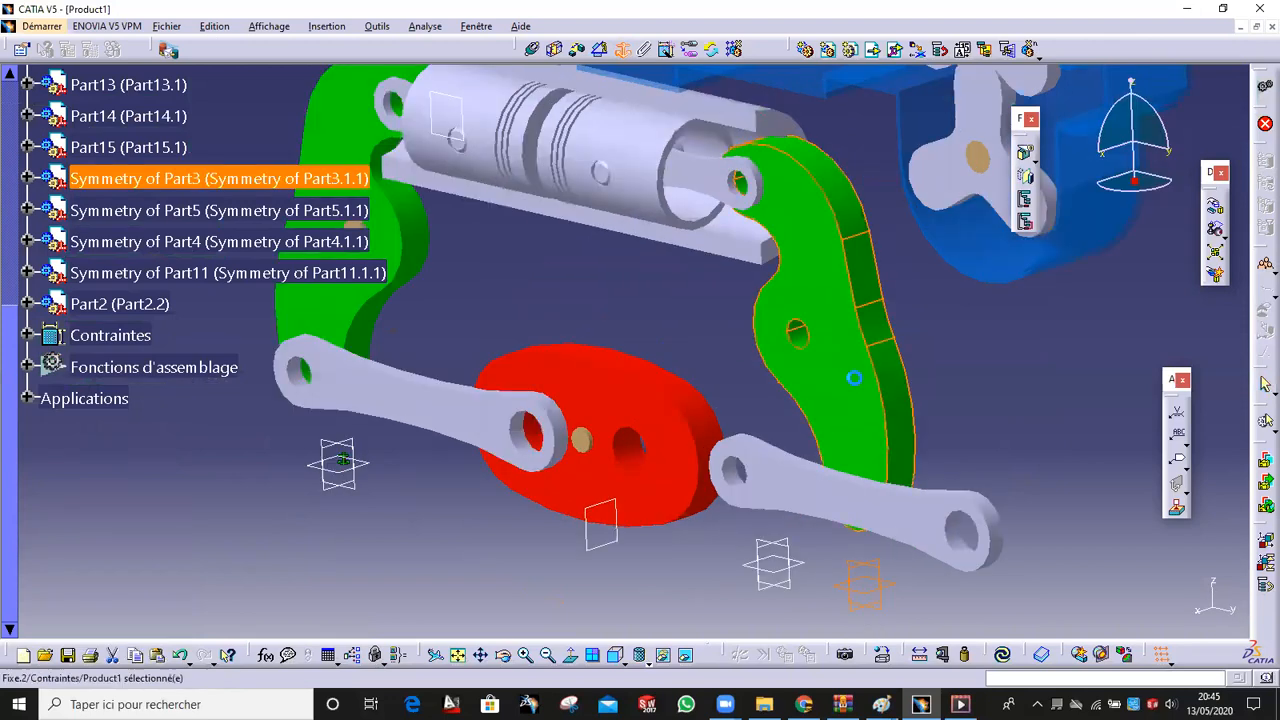
pyautogui.click(848, 377)
# Add coincidence constraints aligning the copied Part2 link's two holes with the mirrored rocker's lower hole and the red crank's free hole
pyautogui.moveTo(649, 387); pyautogui.dragTo(395, 395, button='middle')
pyautogui.scroll(-1, 395, 395)
pyautogui.moveTo(868, 428); pyautogui.dragTo(610, 425, button='middle')
pyautogui.click(980, 515)
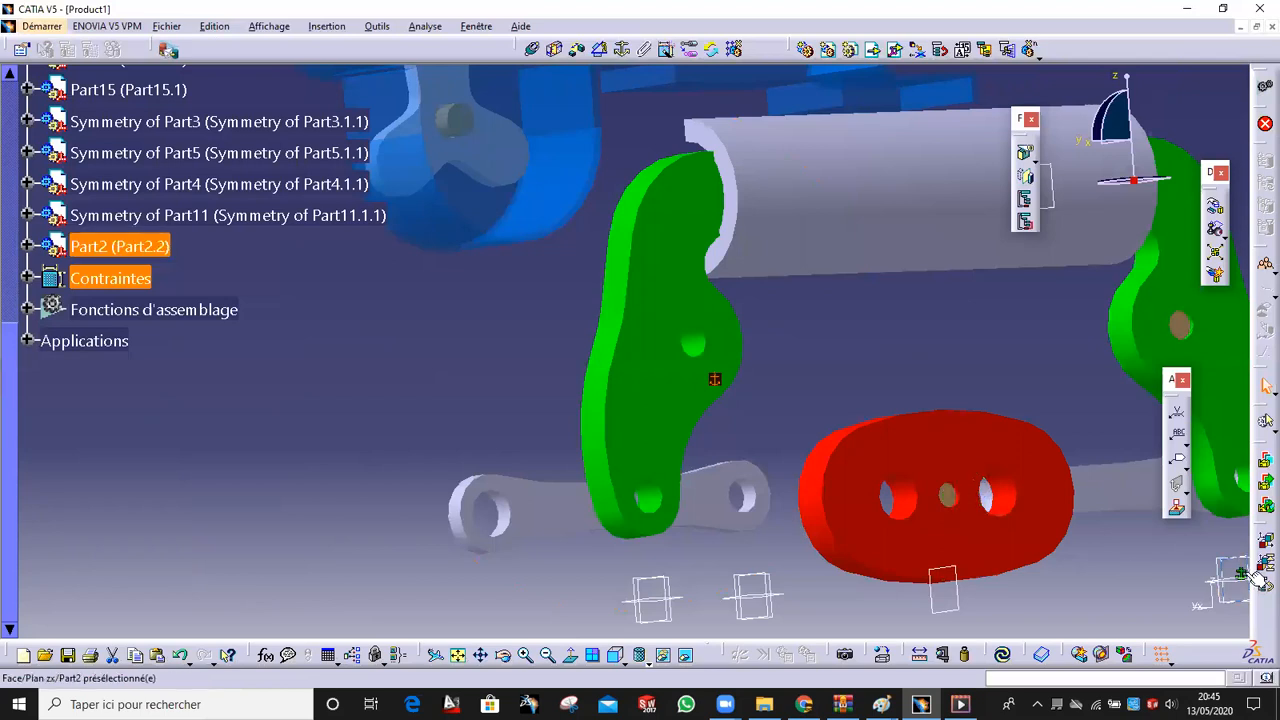
pyautogui.moveTo(868, 401); pyautogui.dragTo(746, 367, button='middle')
pyautogui.moveTo(731, 488); pyautogui.dragTo(742, 305, button='middle')
pyautogui.click(836, 311)
pyautogui.keyDown('ctrl'); pyautogui.moveTo(846, 329); pyautogui.dragTo(818, 440, button='middle'); pyautogui.keyUp('ctrl')
pyautogui.click(818, 412)
pyautogui.click(678, 513)
pyautogui.moveTo(1003, 306); pyautogui.dragTo(864, 403, button='middle')
pyautogui.click(890, 308)
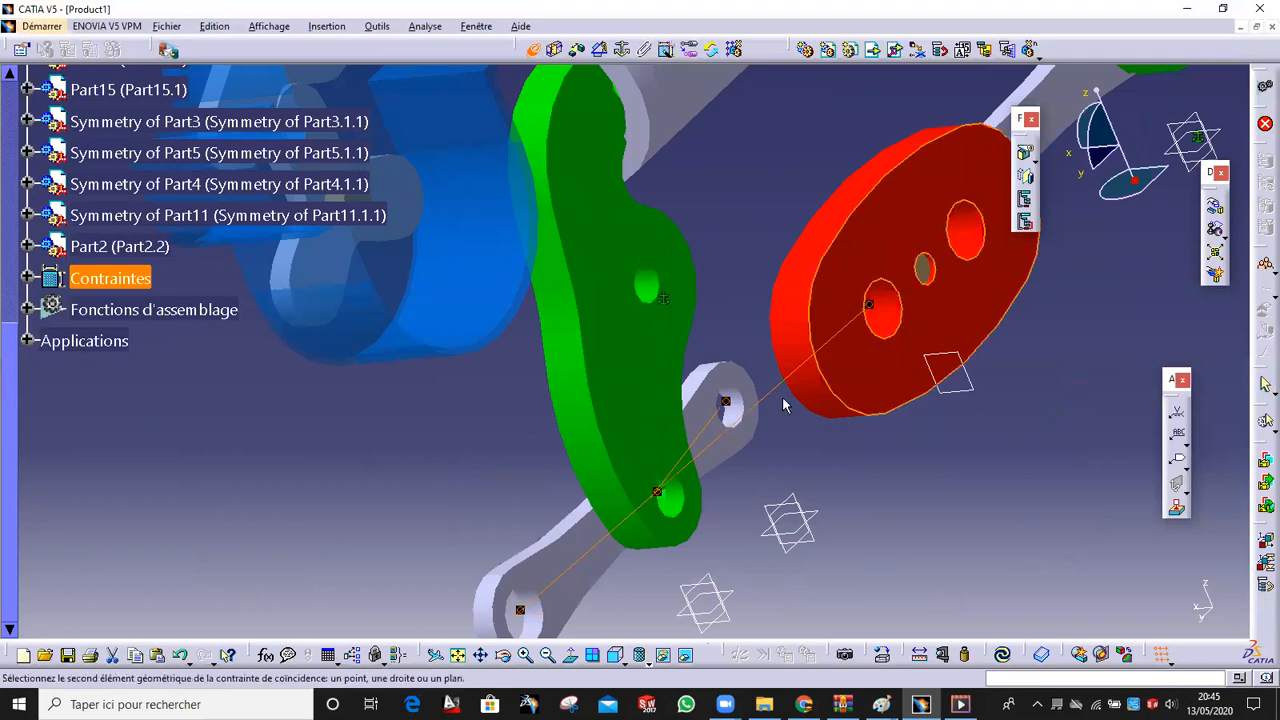
# Make the copied link's face coincident with the crank's face, update the assembly and delete the conflicting Coïncidence.4 constraint
pyautogui.moveTo(863, 337); pyautogui.dragTo(645, 490, button='middle')
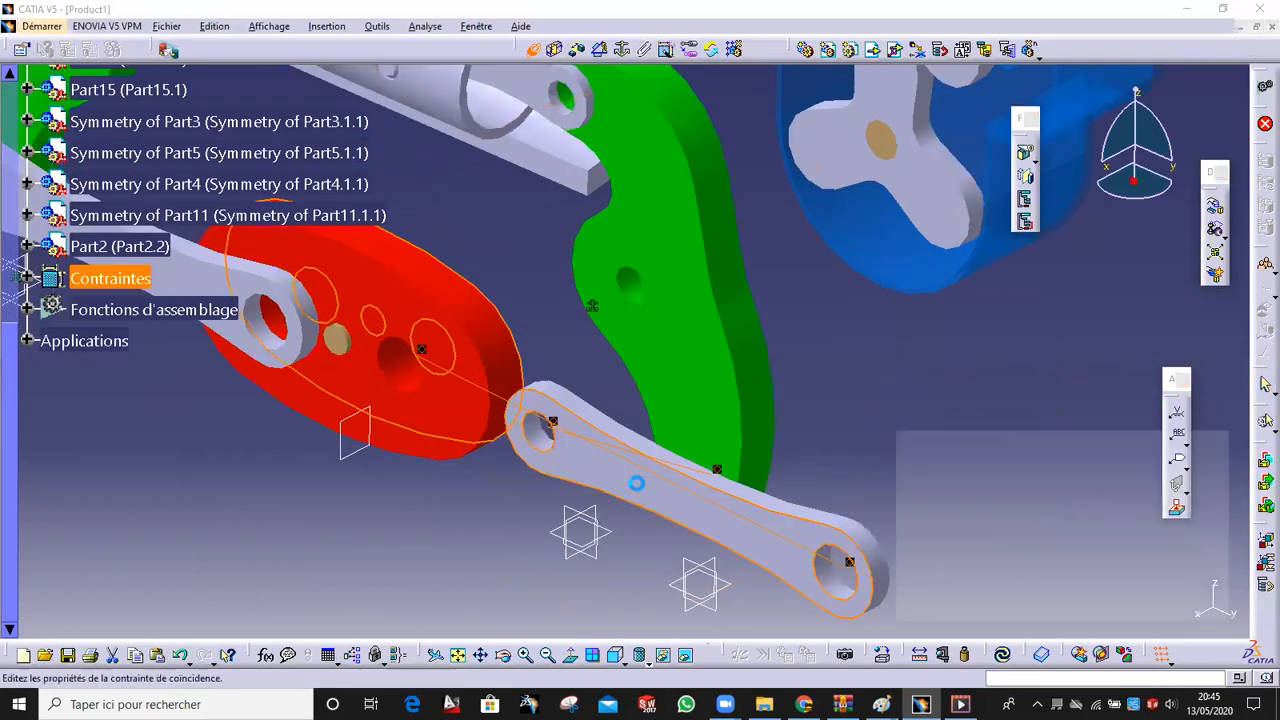
pyautogui.click(1130, 609)
pyautogui.click(1002, 654)
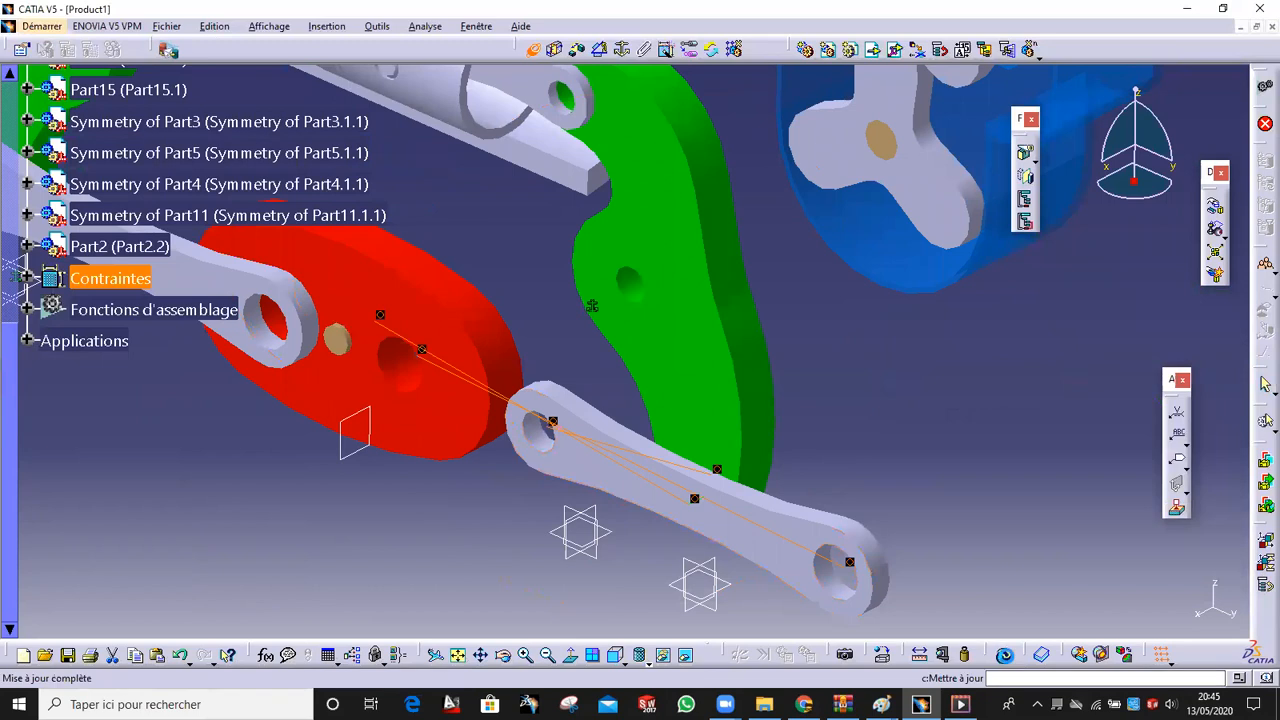
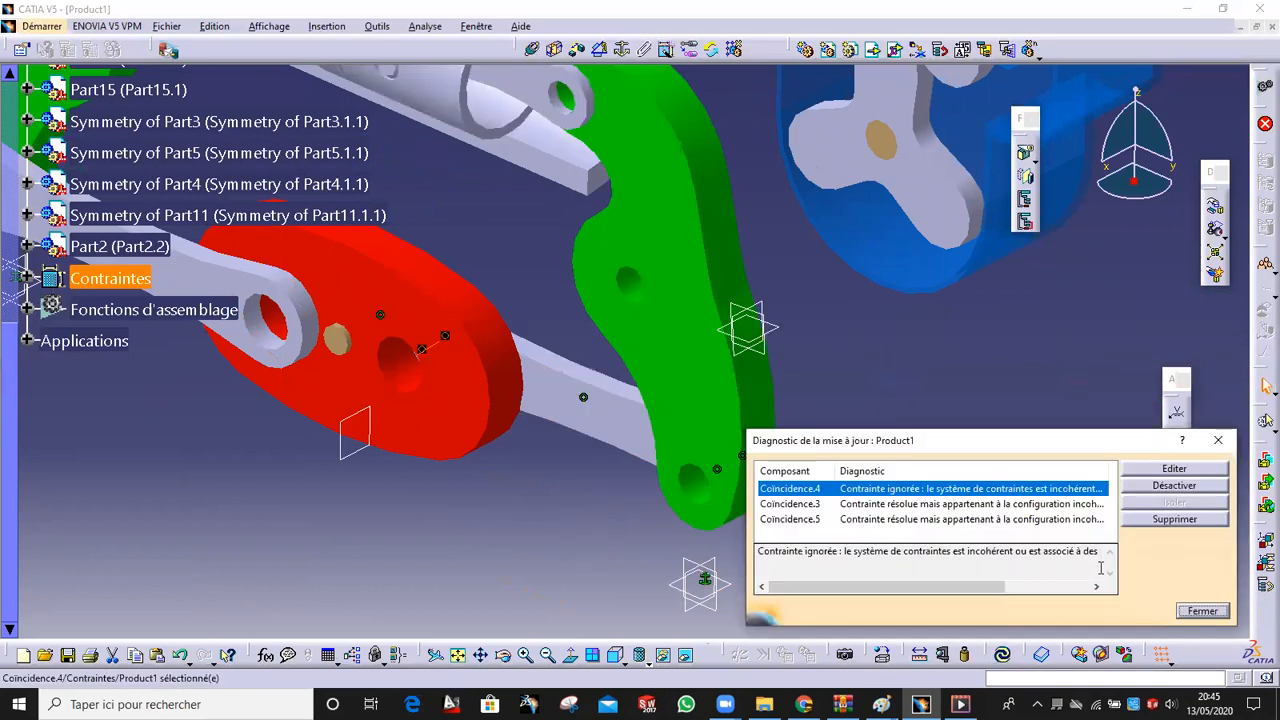
pyautogui.click(1170, 519)
# Delete the whole set of assembly constraints from Product1
pyautogui.moveTo(949, 433); pyautogui.dragTo(601, 360, button='middle')
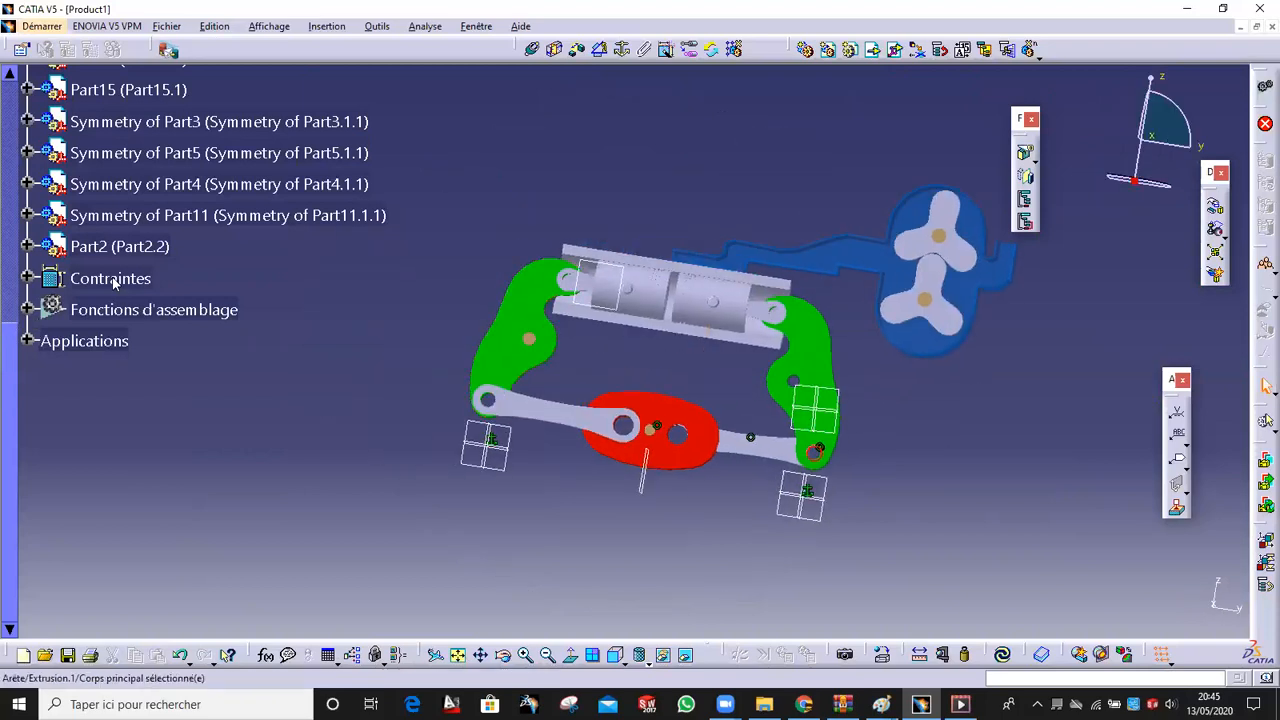
pyautogui.rightClick(114, 284)
pyautogui.click(170, 467)
# Switch Product1 to the DMU Kinematics workbench
pyautogui.moveTo(604, 396); pyautogui.dragTo(790, 440, button='middle')
pyautogui.scroll(7, 82, 148)
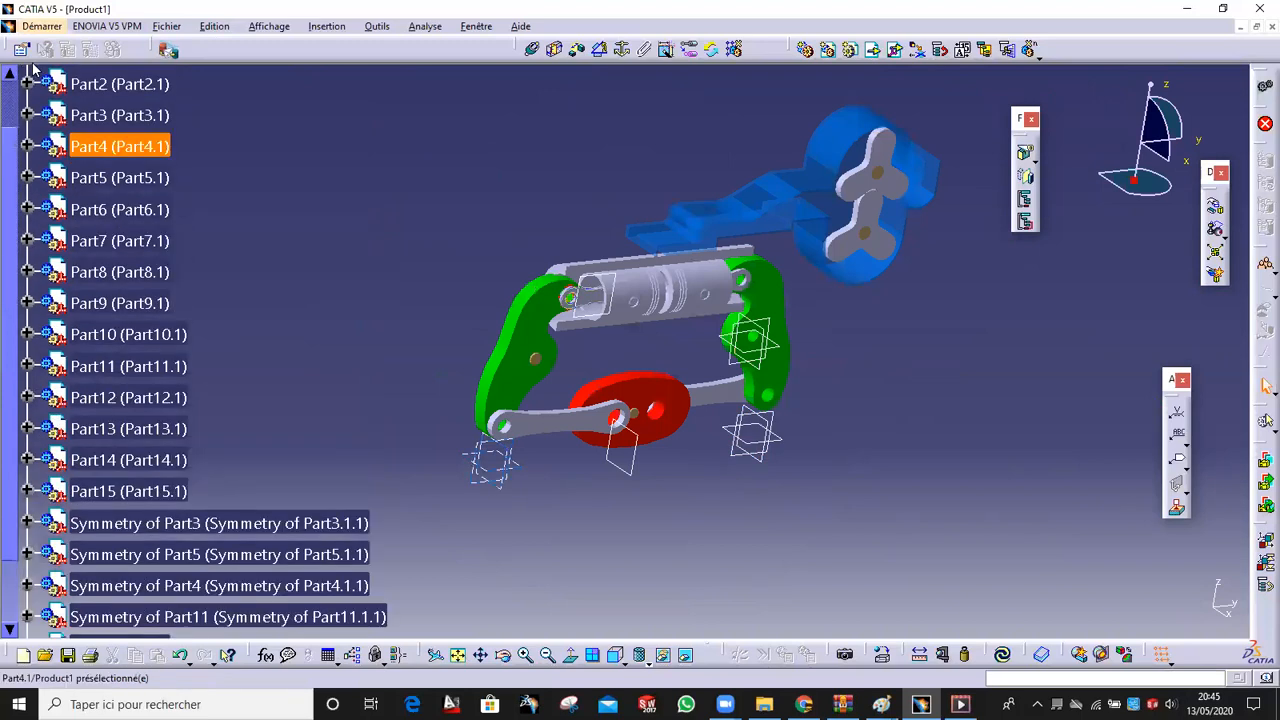
pyautogui.click(41, 27)
pyautogui.moveTo(88, 162)
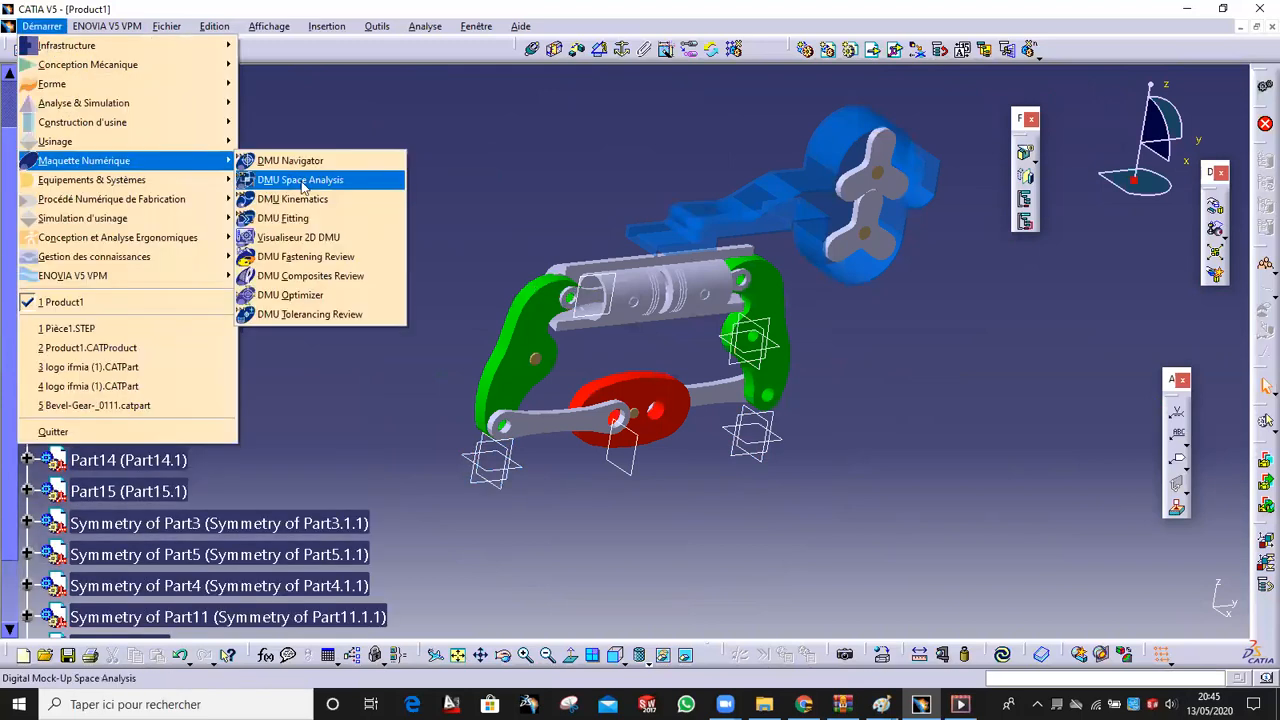
pyautogui.click(304, 198)
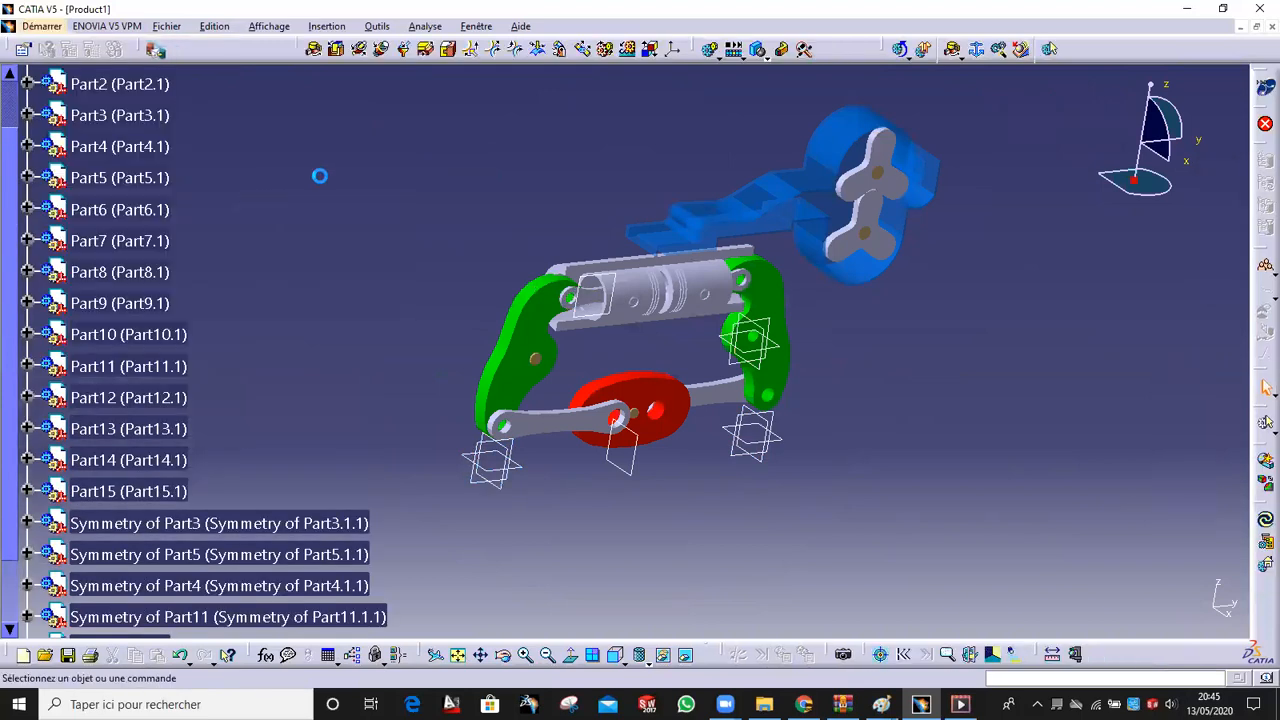
# Set the model's display mode to shading with edges
pyautogui.moveTo(493, 214); pyautogui.dragTo(546, 606, button='middle')
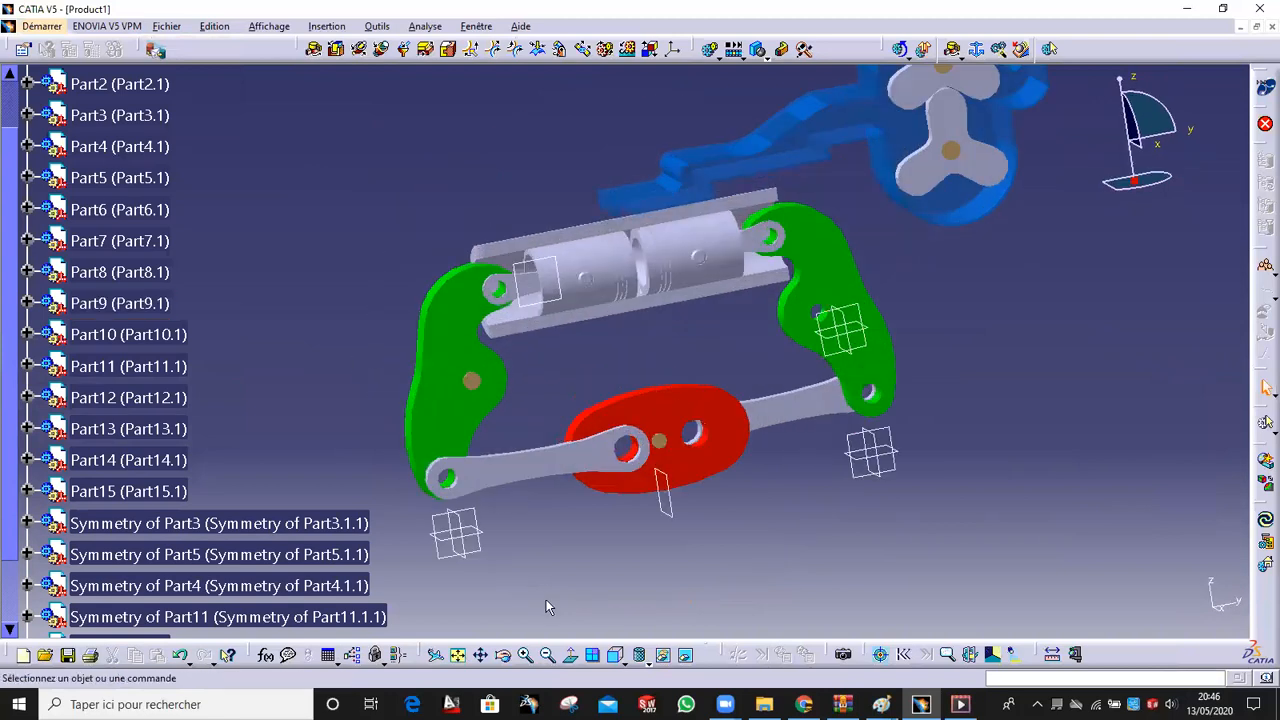
pyautogui.click(648, 660)
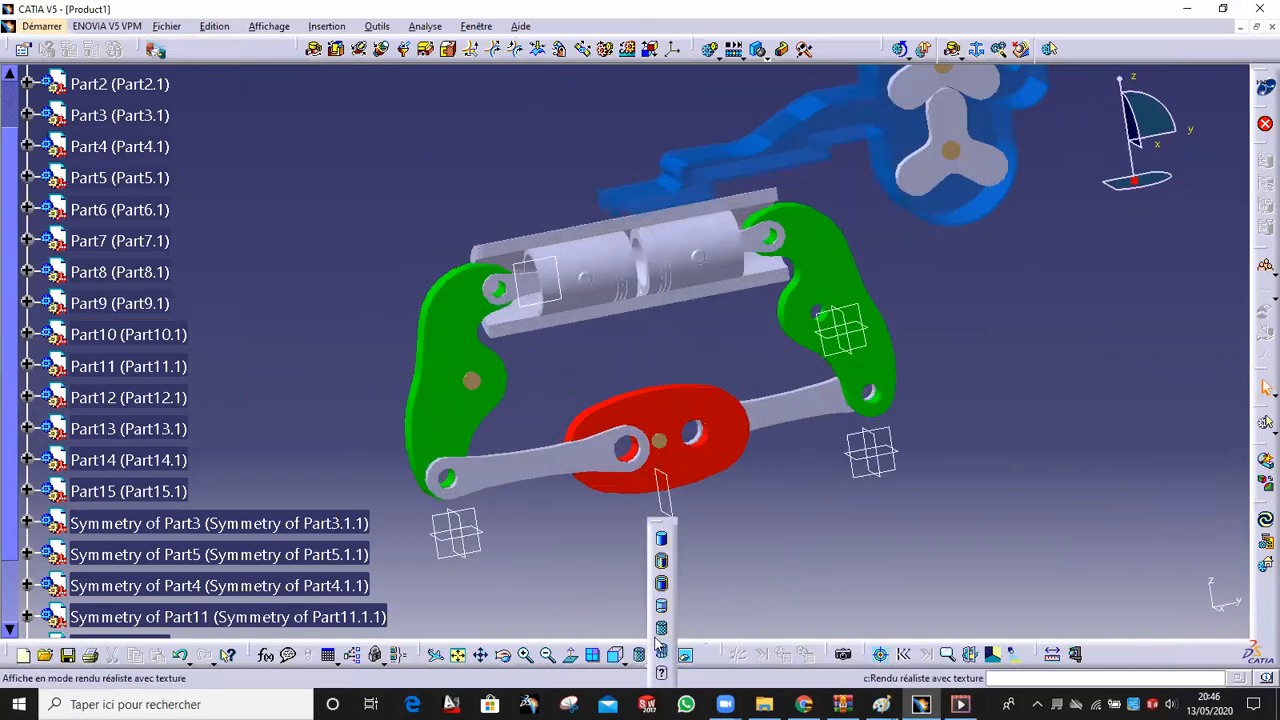
pyautogui.click(662, 586)
pyautogui.moveTo(645, 500); pyautogui.dragTo(668, 283, button='middle')
pyautogui.scroll(-5, 215, 400)
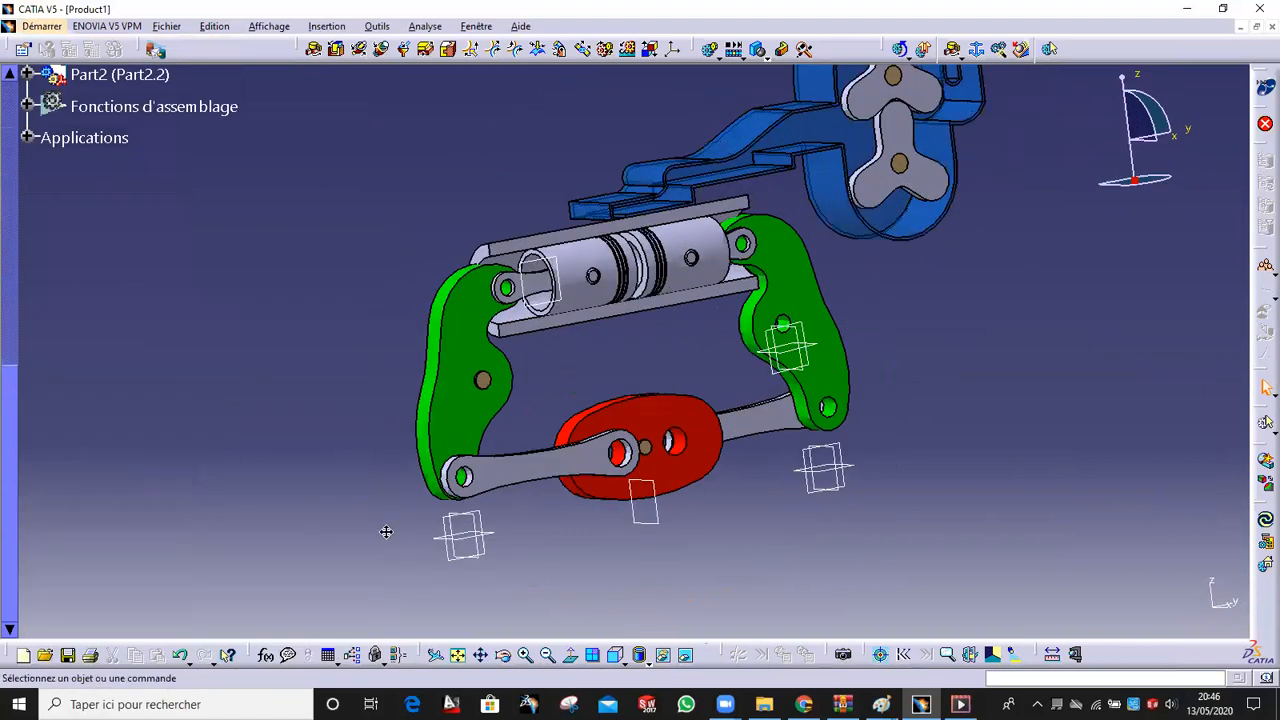
# Activate the pin part in the original green rocker for editing and accept its extrusion definition as it is
pyautogui.moveTo(386, 531); pyautogui.dragTo(298, 425, button='middle')
pyautogui.moveTo(621, 340); pyautogui.dragTo(546, 370, button='middle')
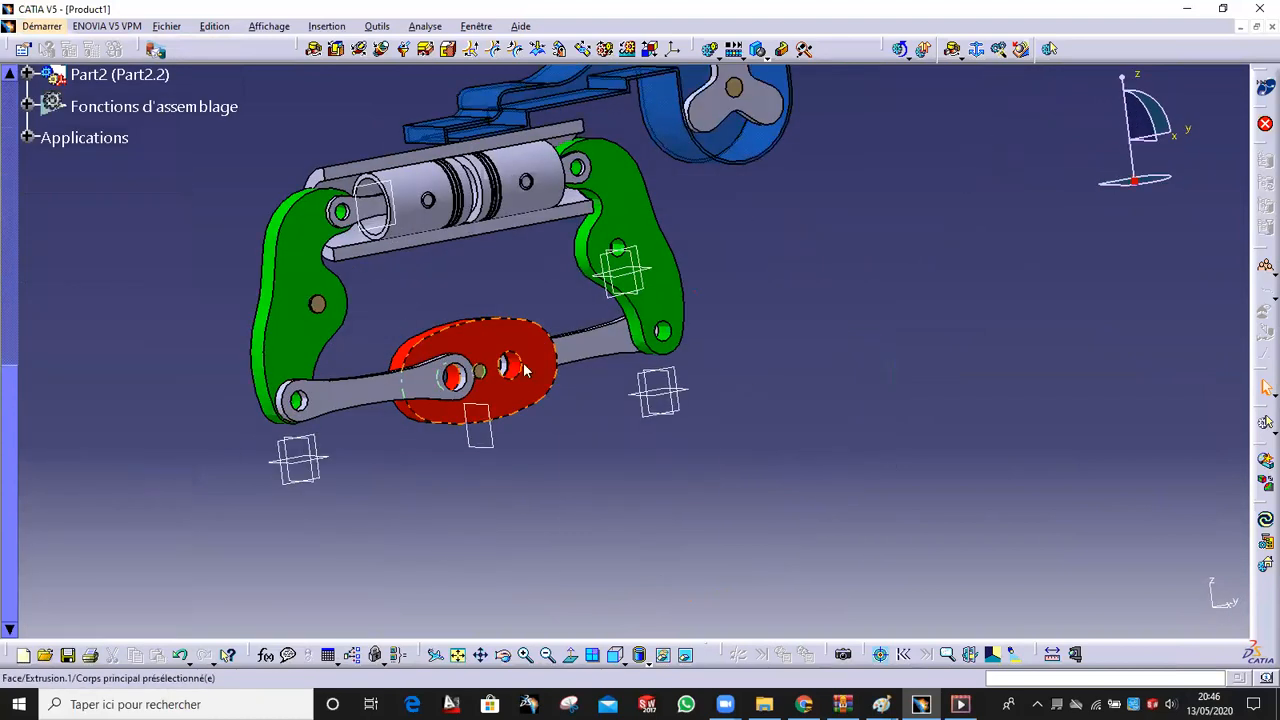
pyautogui.rightClick(563, 346)
pyautogui.click(475, 482)
pyautogui.moveTo(581, 414); pyautogui.dragTo(709, 383, button='middle')
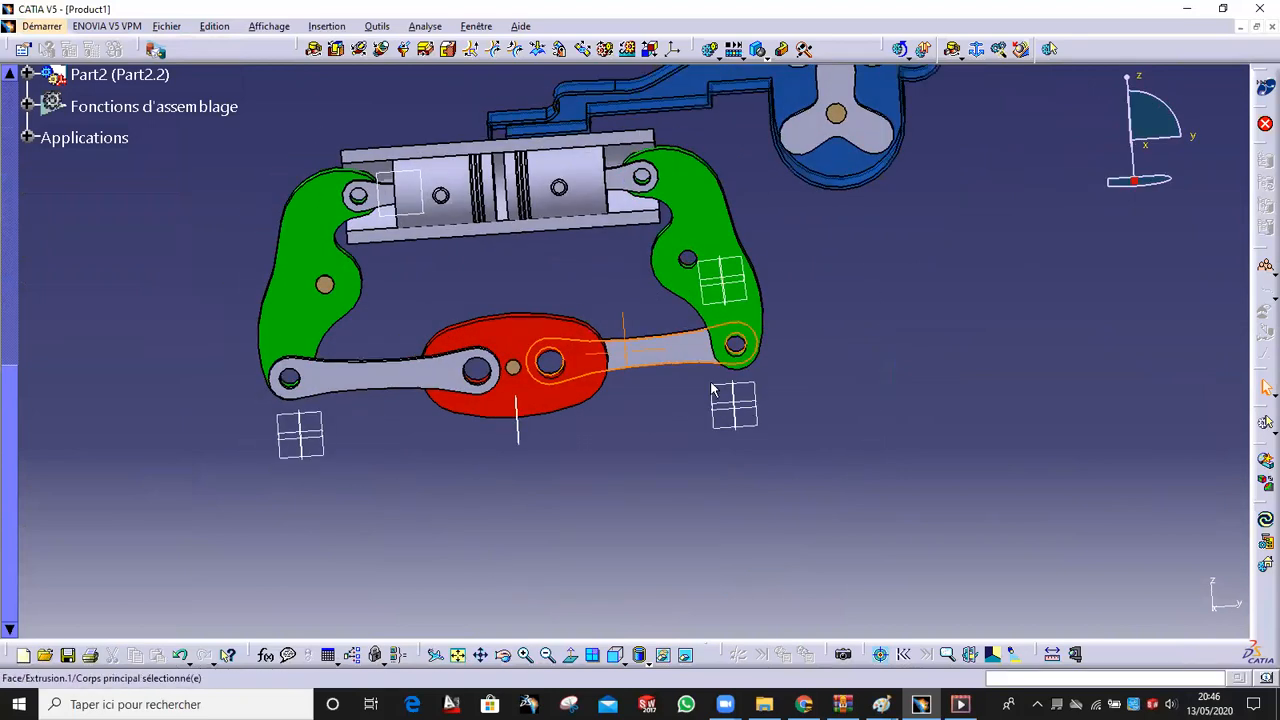
pyautogui.doubleClick(382, 368)
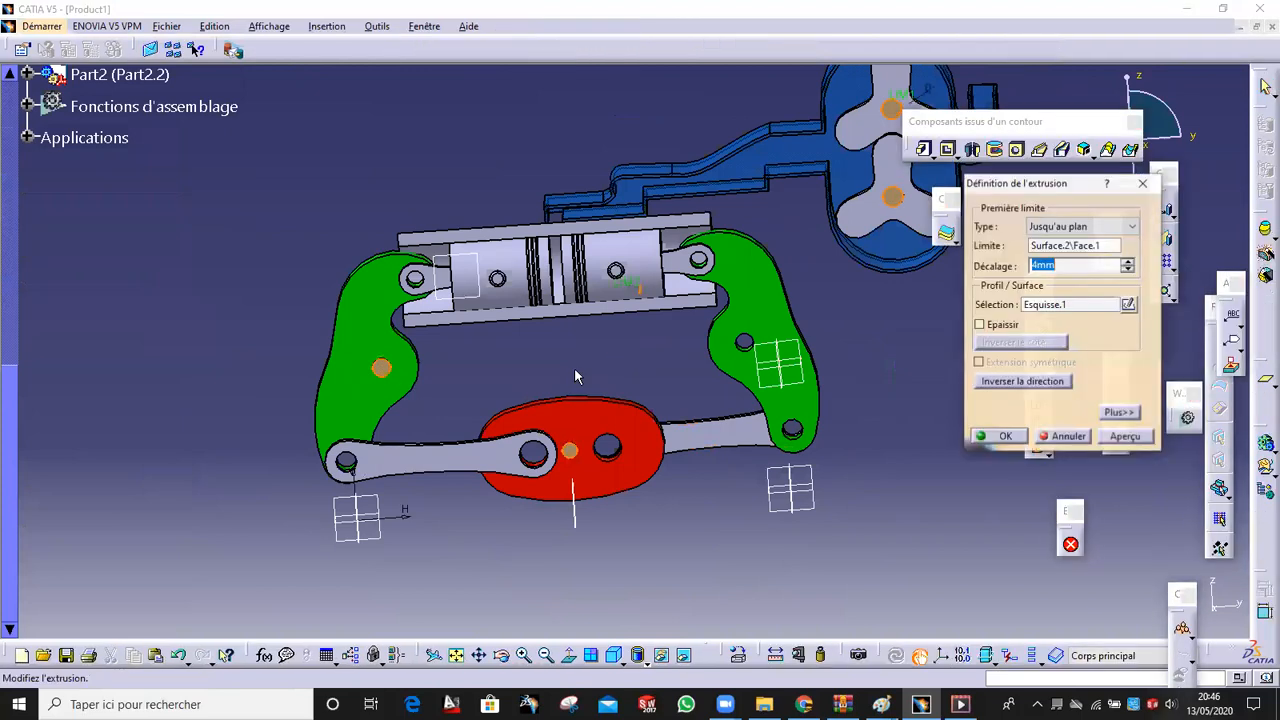
pyautogui.moveTo(443, 396); pyautogui.dragTo(523, 423, button='middle')
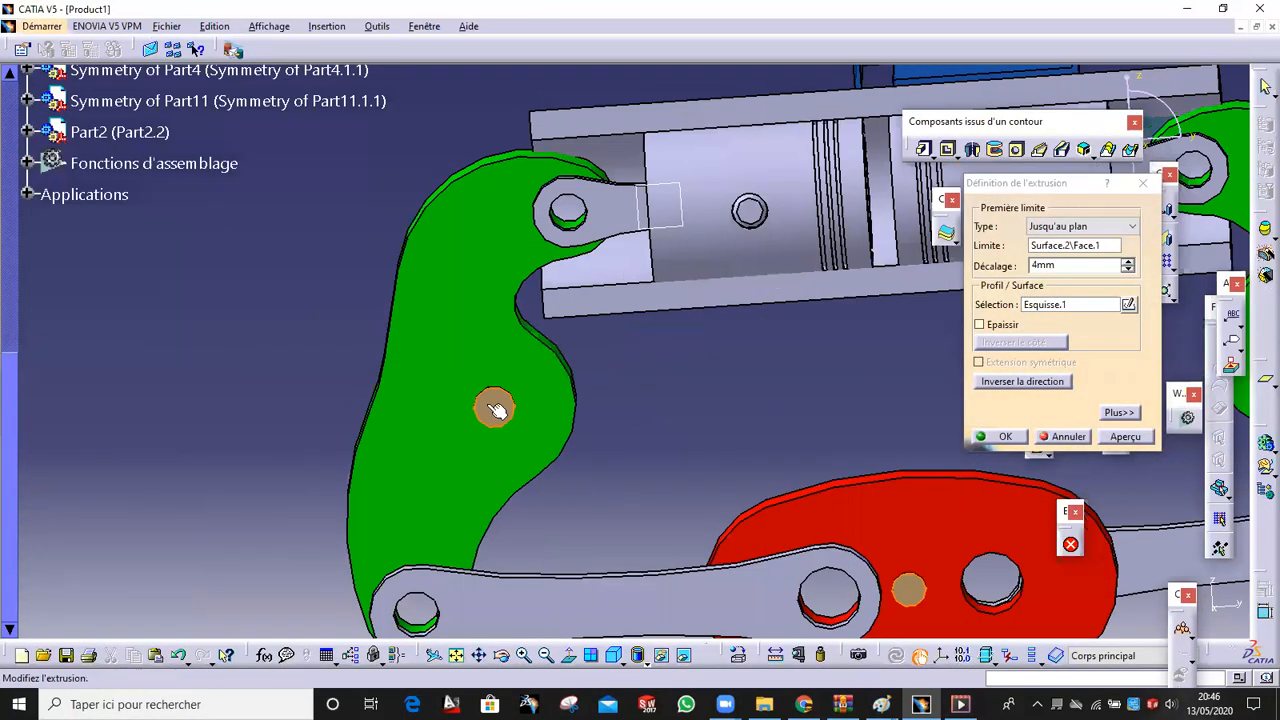
pyautogui.moveTo(698, 439); pyautogui.dragTo(710, 416, button='middle')
pyautogui.moveTo(712, 417); pyautogui.dragTo(410, 438, button='middle')
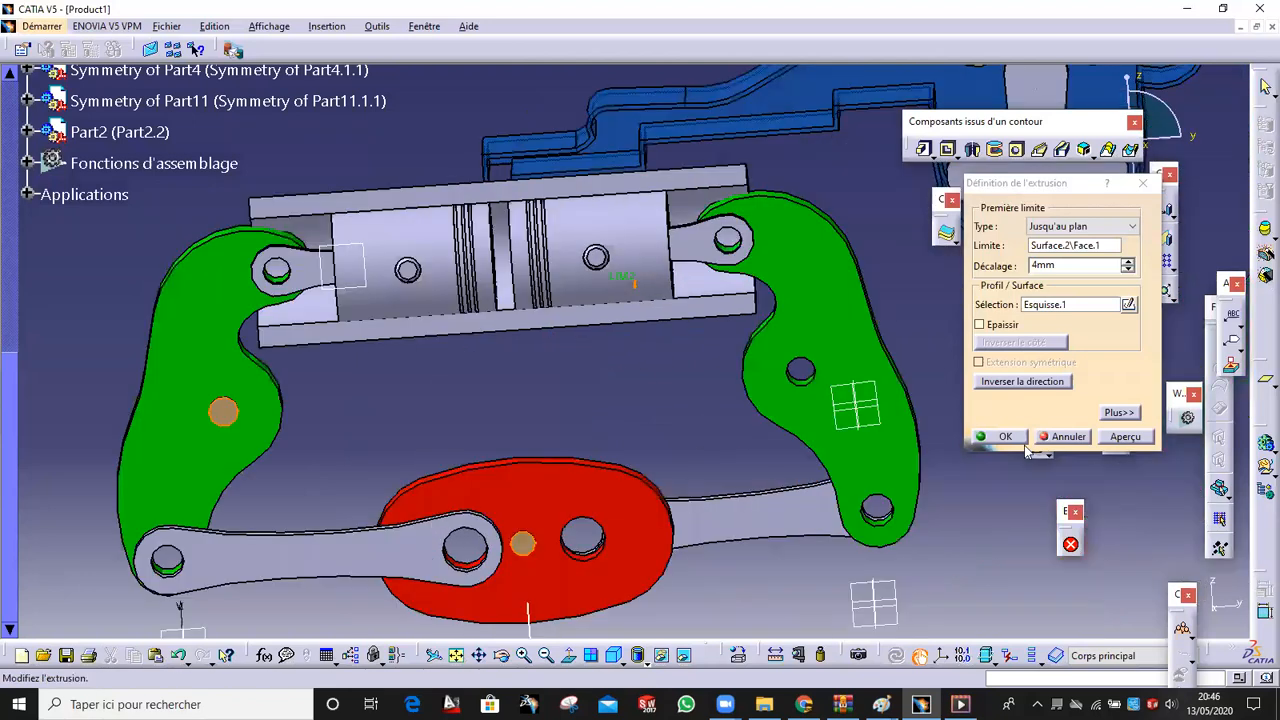
pyautogui.click(1009, 436)
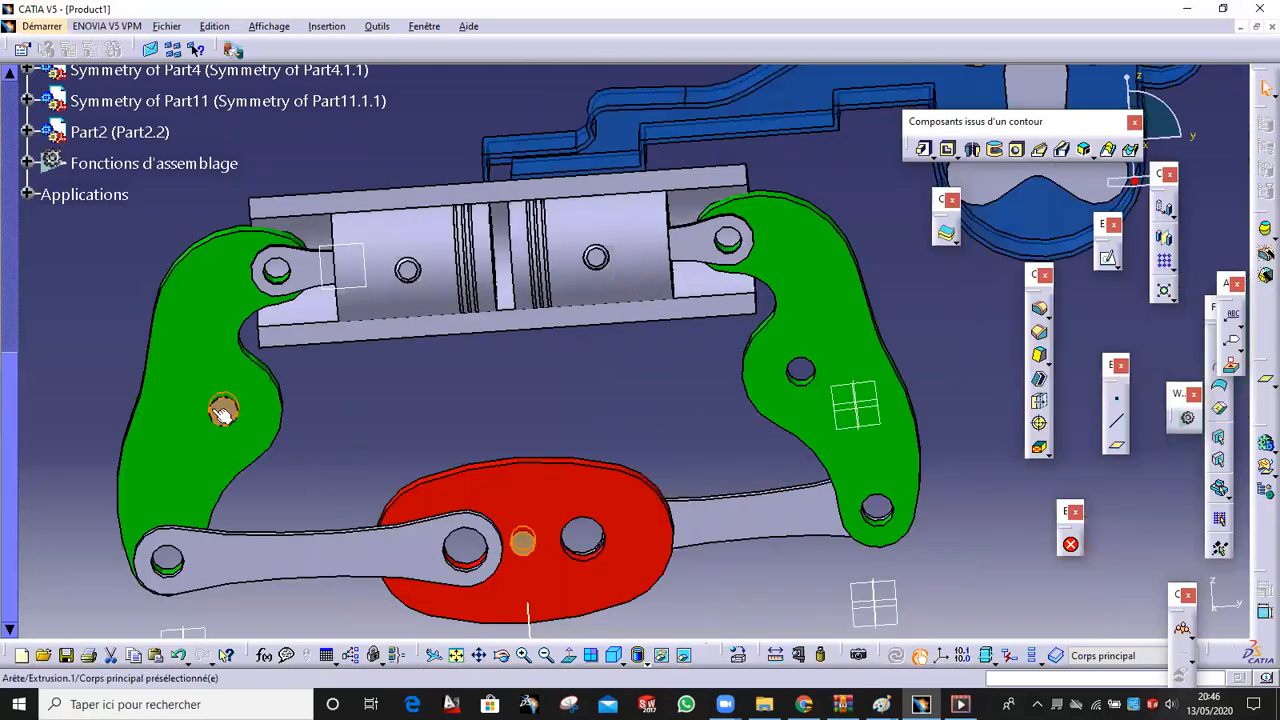
# Sketch on the crank's front face in the pin part and project the mirrored rocker's pivot hole edge into the sketch
pyautogui.click(1108, 260)
pyautogui.click(680, 477)
pyautogui.click(893, 383)
pyautogui.click(1138, 132)
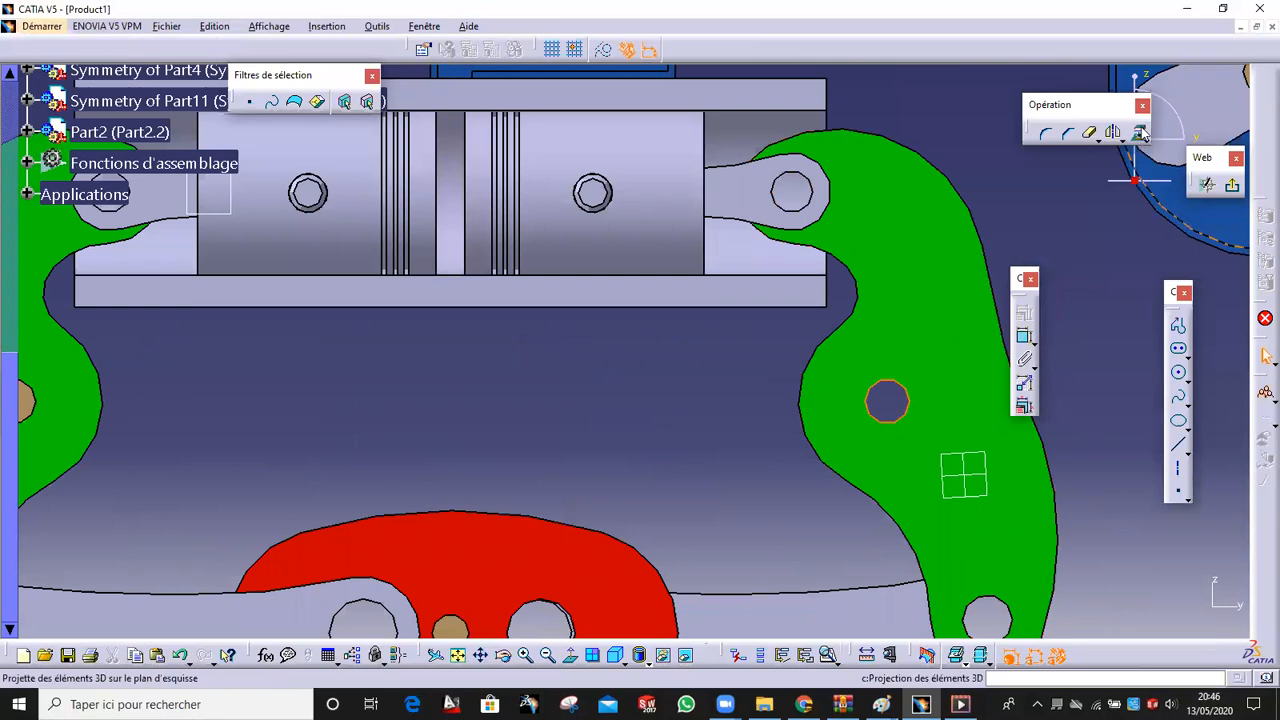
pyautogui.click(1232, 187)
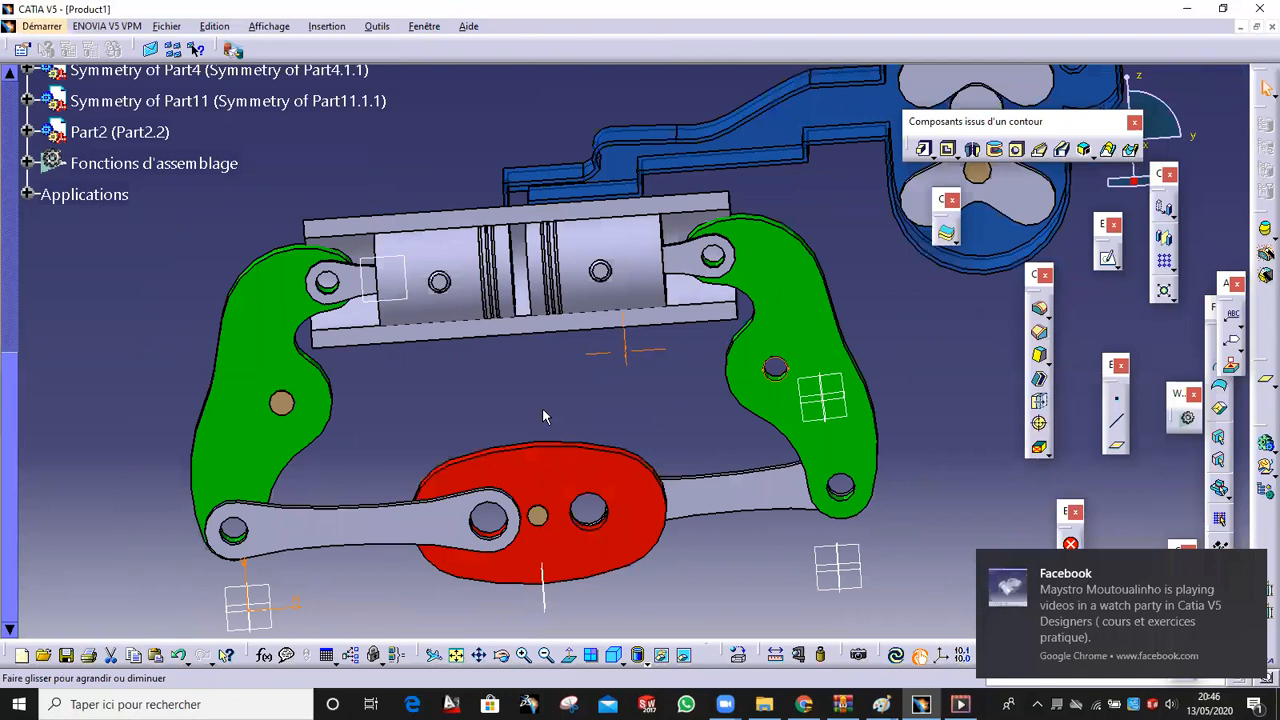
# Extrude Esquisse.2 up to the plane of the existing rocker pin's end face to form the mirrored rocker's pin
pyautogui.moveTo(542, 408)
pyautogui.mouseDown(button='middle')
pyautogui.moveTo(617, 411)
pyautogui.moveTo(837, 371)
pyautogui.moveTo(940, 321)
pyautogui.moveTo(965, 285)
pyautogui.mouseUp(button='middle')
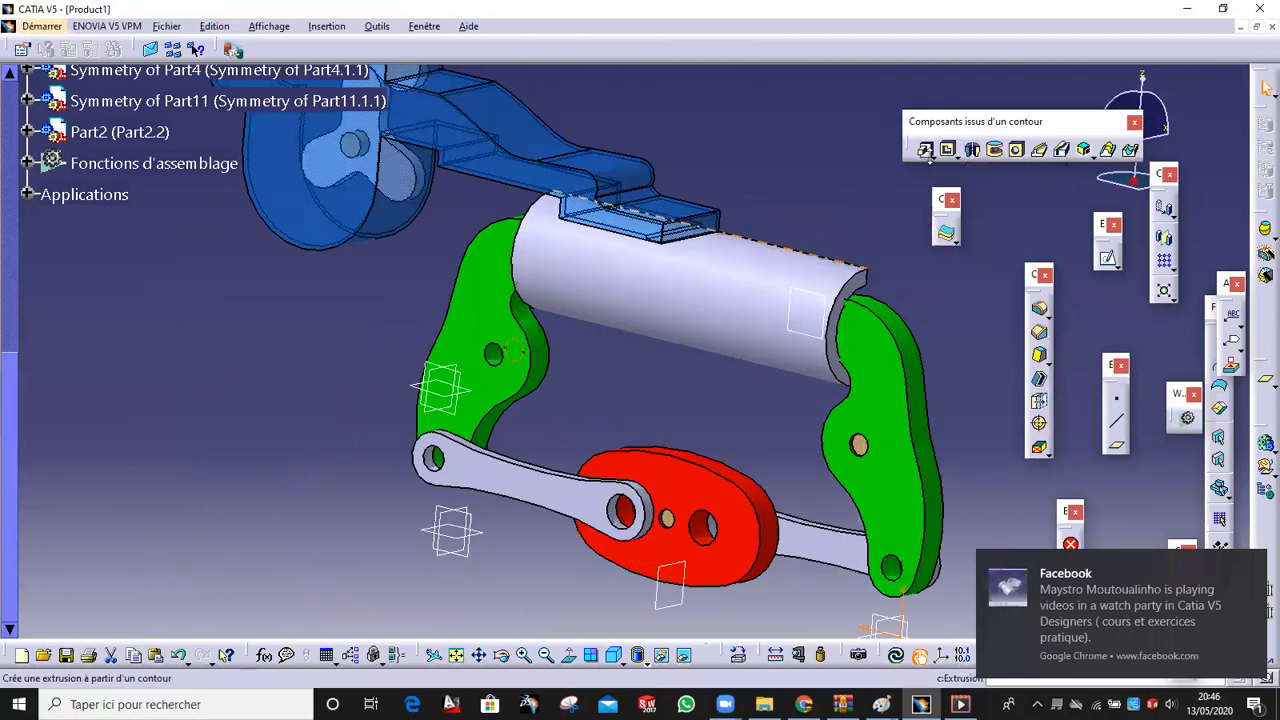
pyautogui.click(927, 150)
pyautogui.click(1090, 226)
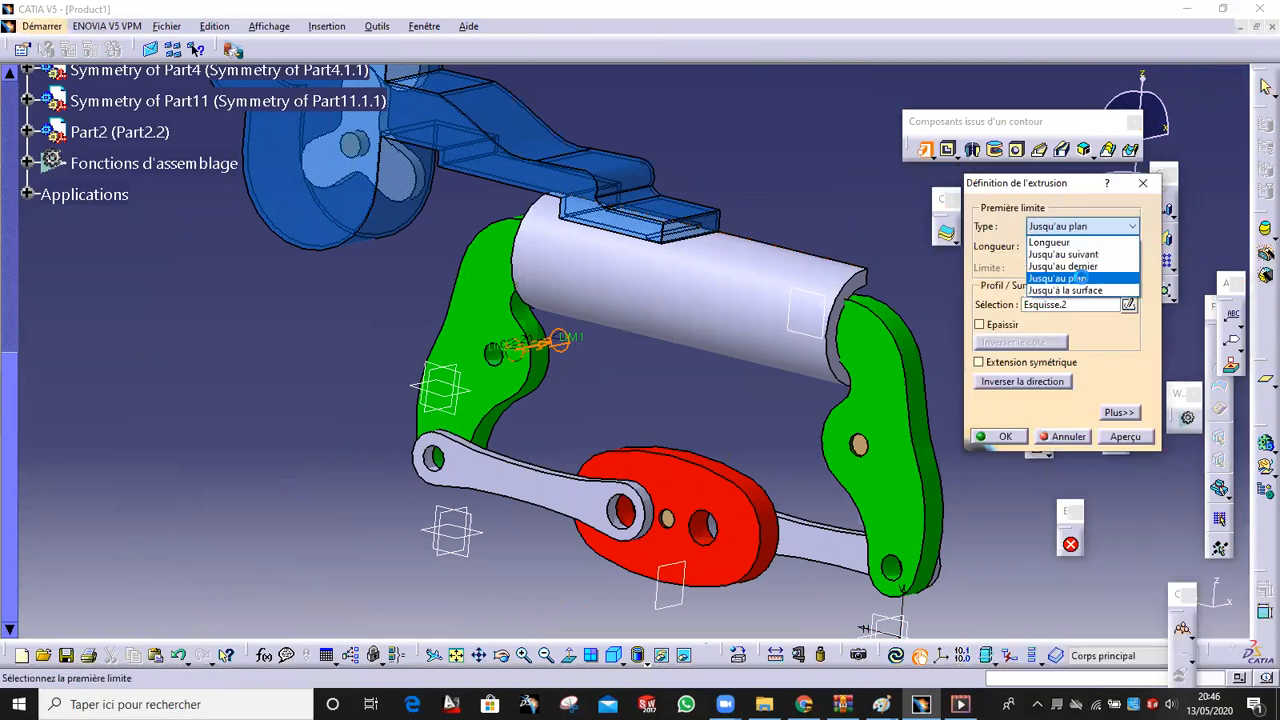
pyautogui.click(1072, 278)
pyautogui.scroll(3, 912, 420)
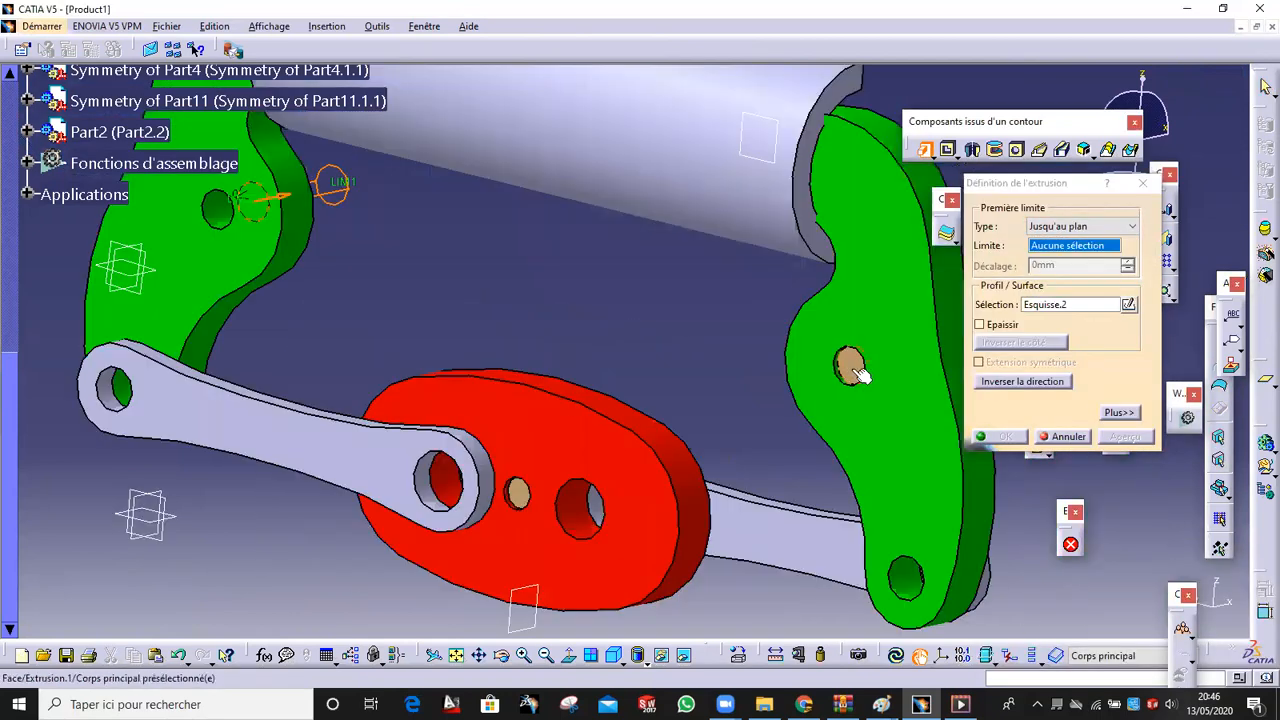
pyautogui.click(856, 370)
pyautogui.click(996, 436)
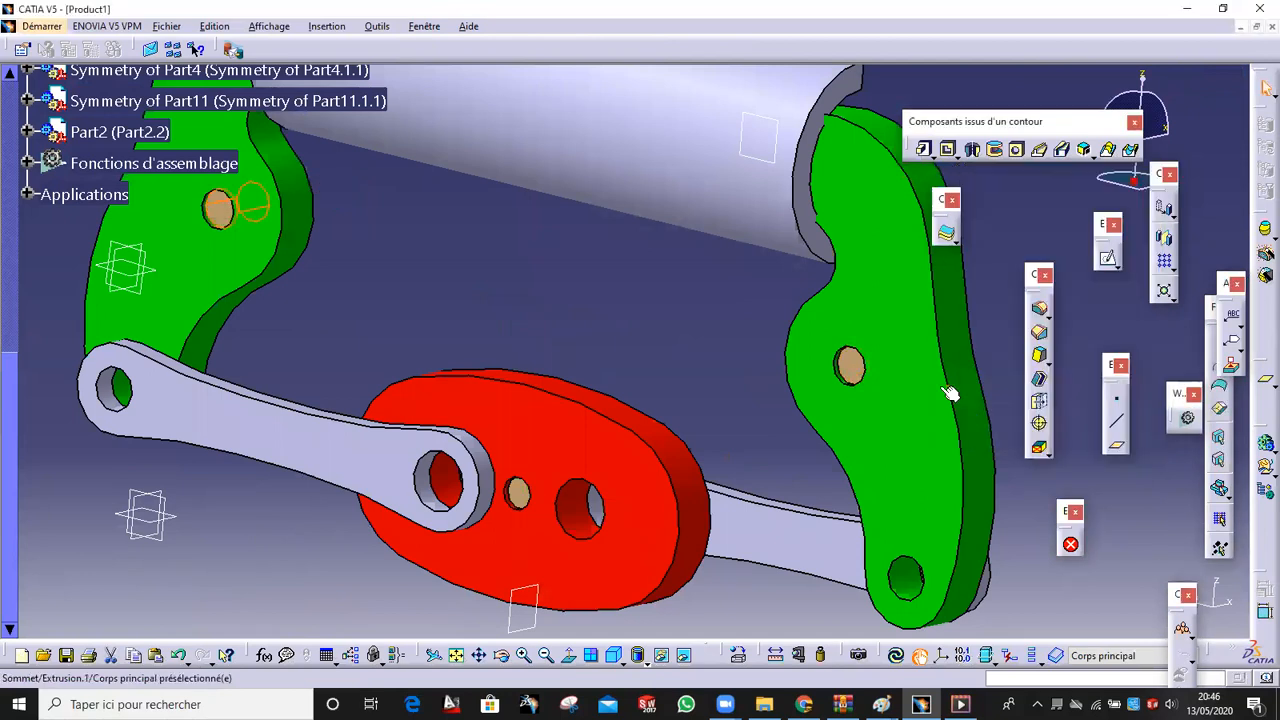
# Return to Product1 in DMU Kinematics and expand its Applications branch
pyautogui.moveTo(469, 322); pyautogui.dragTo(705, 328, button='middle')
pyautogui.moveTo(650, 170); pyautogui.dragTo(500, 260, button='middle')
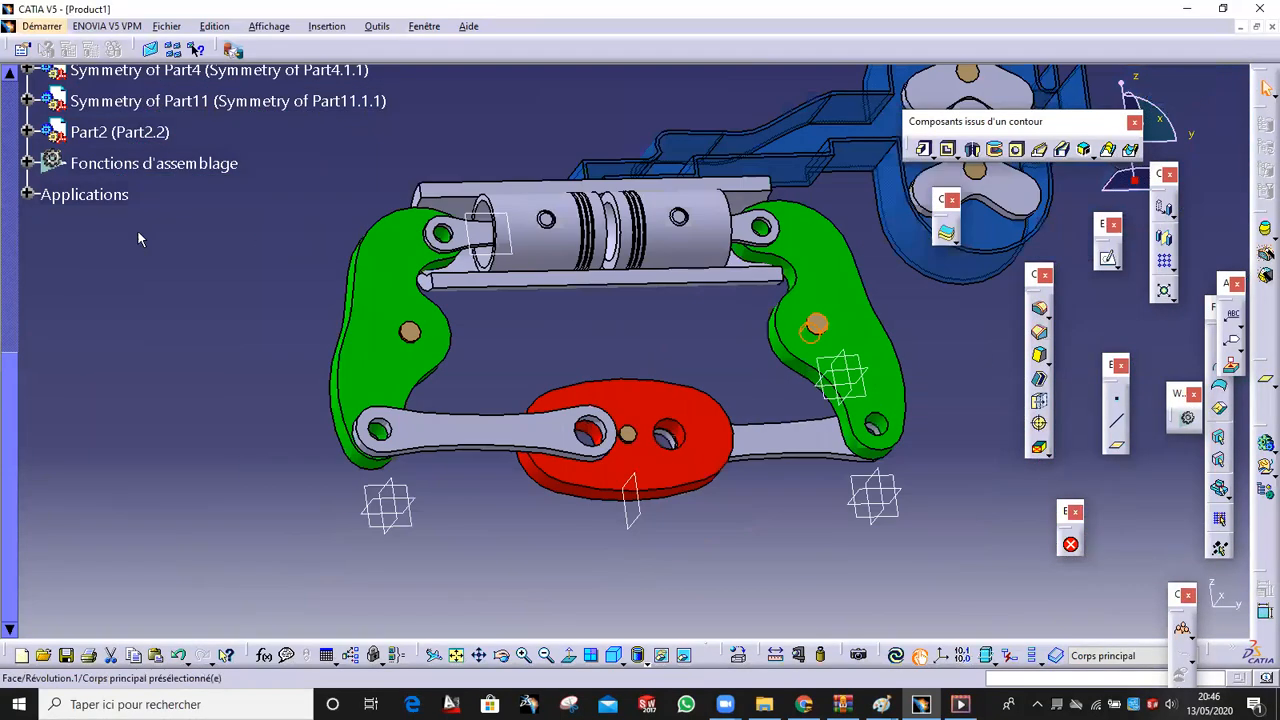
pyautogui.scroll(2, 137, 231)
pyautogui.click(84, 368)
pyautogui.moveTo(638, 378); pyautogui.dragTo(631, 132, button='middle')
pyautogui.click(553, 107)
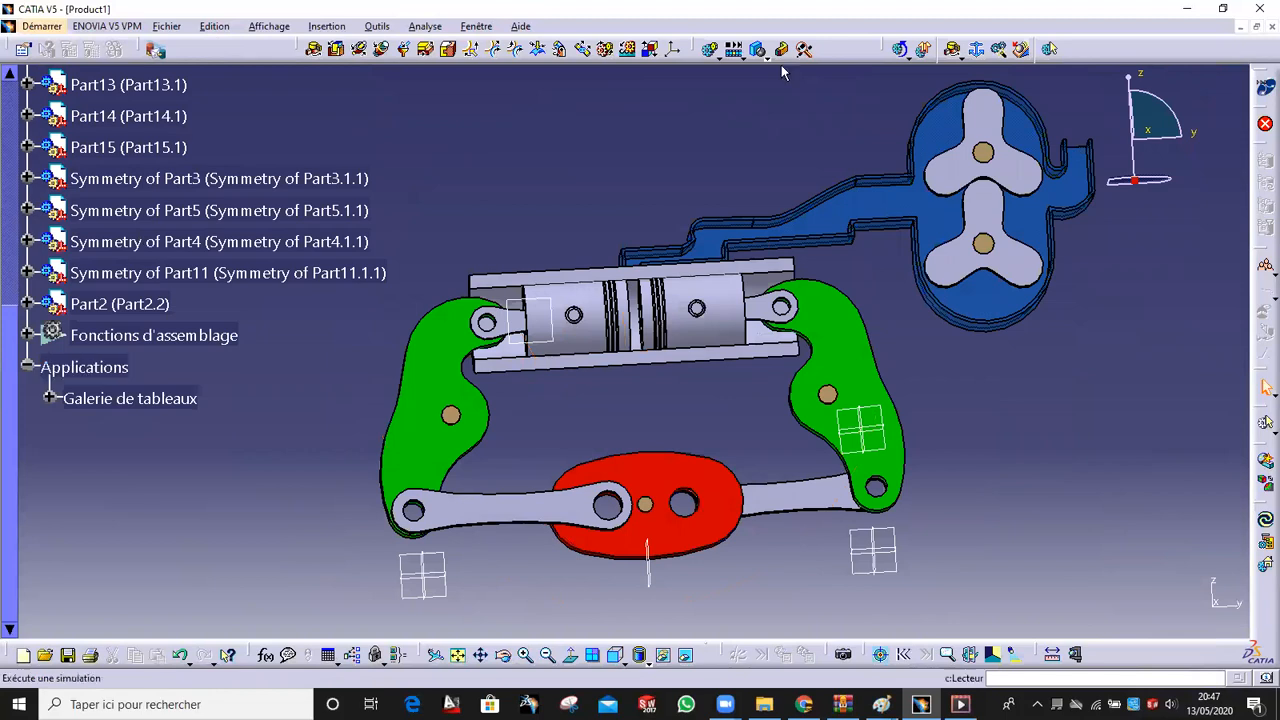
# Create the mechanism Mécanisme.1 and define the pin part at the crank's centre as its fixed part
pyautogui.click(952, 49)
pyautogui.click(1163, 591)
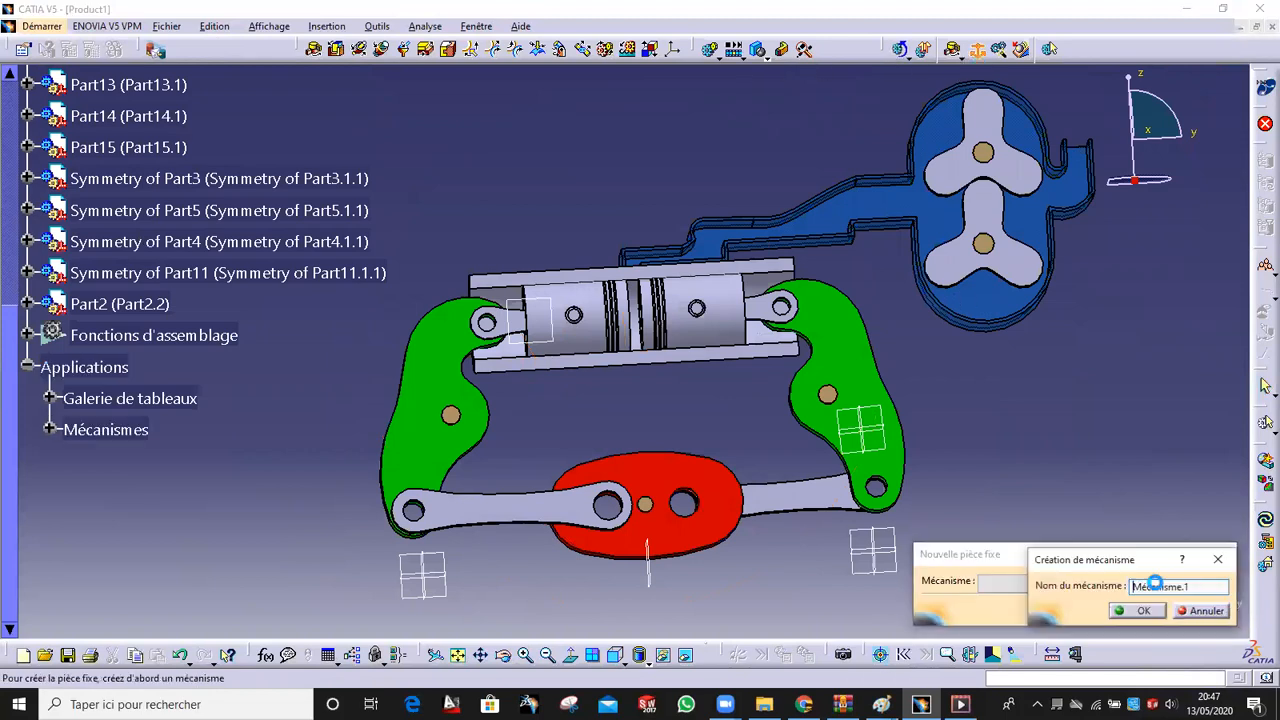
pyautogui.click(1148, 611)
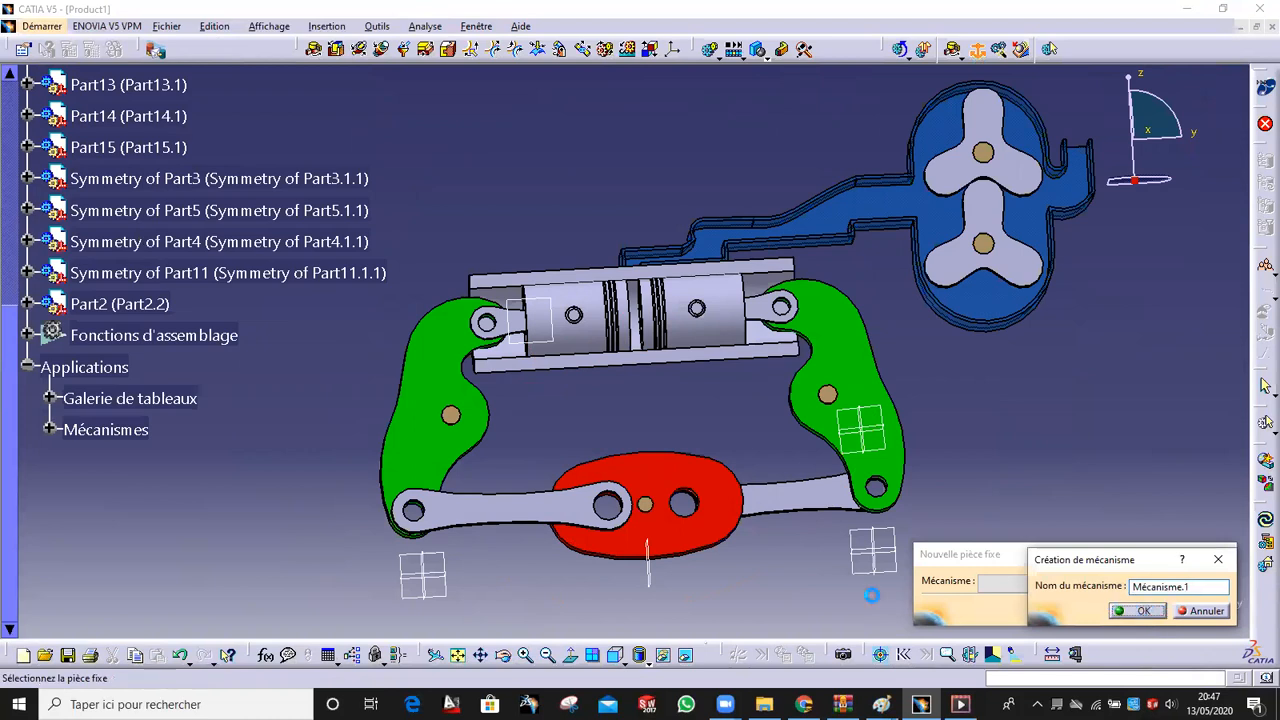
pyautogui.click(650, 510)
# Create a rigid joint in Mécanisme.1 between the cylinder Part6 and the crank's centre pin
pyautogui.moveTo(676, 424); pyautogui.dragTo(676, 386, button='middle')
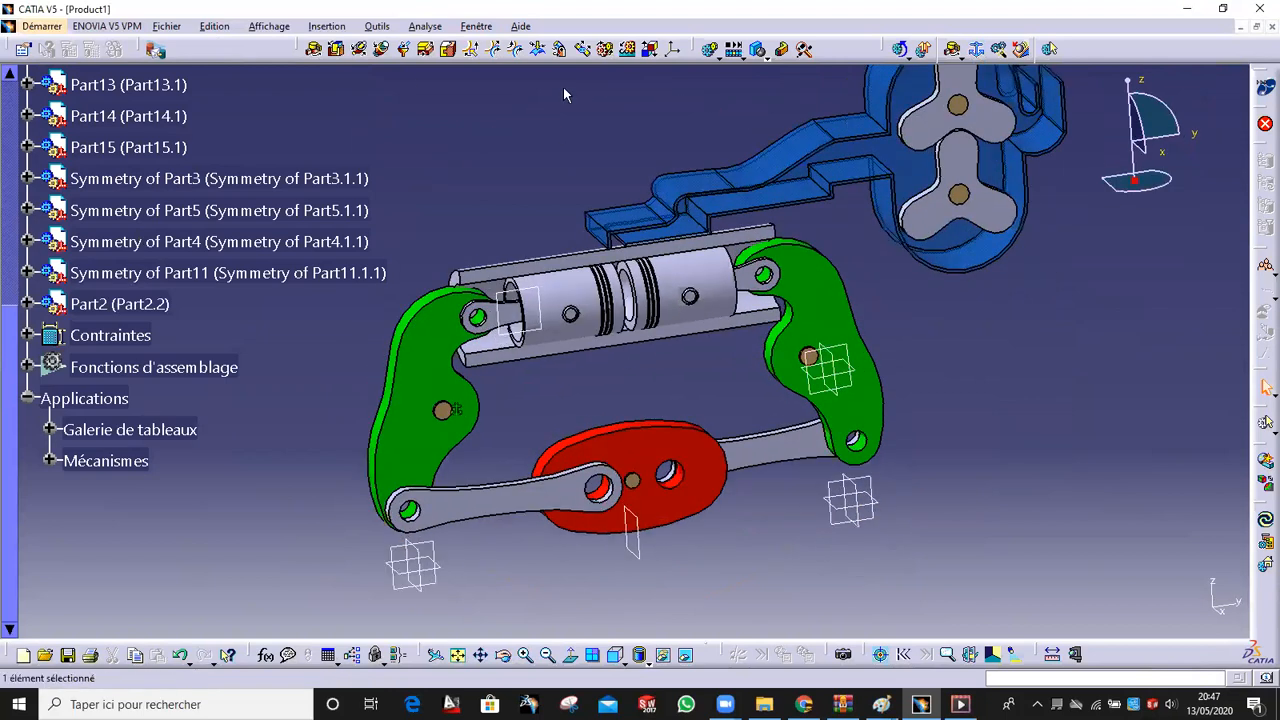
pyautogui.click(448, 49)
pyautogui.click(580, 259)
pyautogui.click(640, 487)
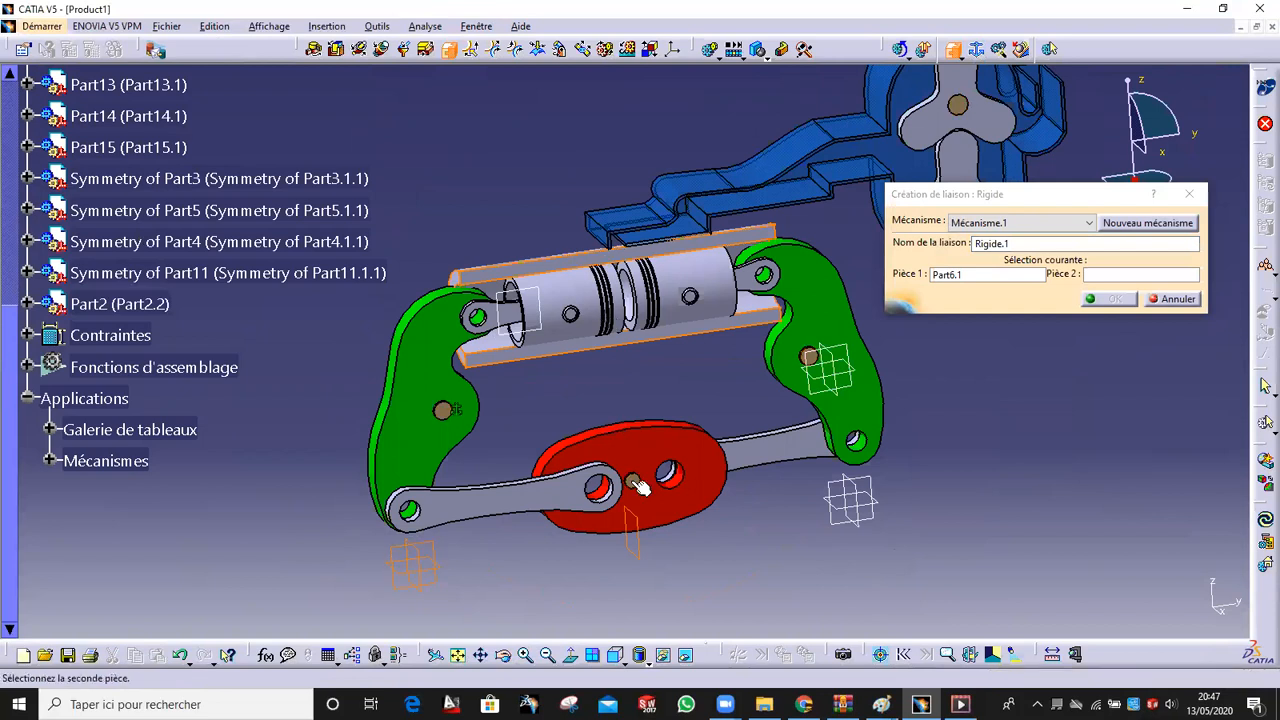
pyautogui.click(1103, 304)
# Start a revolute joint in Mécanisme.1 with the axes of pin Part9 and crank Part1, hide the pin and pick the crank's face as first plane
pyautogui.moveTo(689, 418); pyautogui.dragTo(781, 312, button='middle')
pyautogui.scroll(1, 797, 375)
pyautogui.moveTo(720, 391); pyautogui.dragTo(669, 355, button='middle')
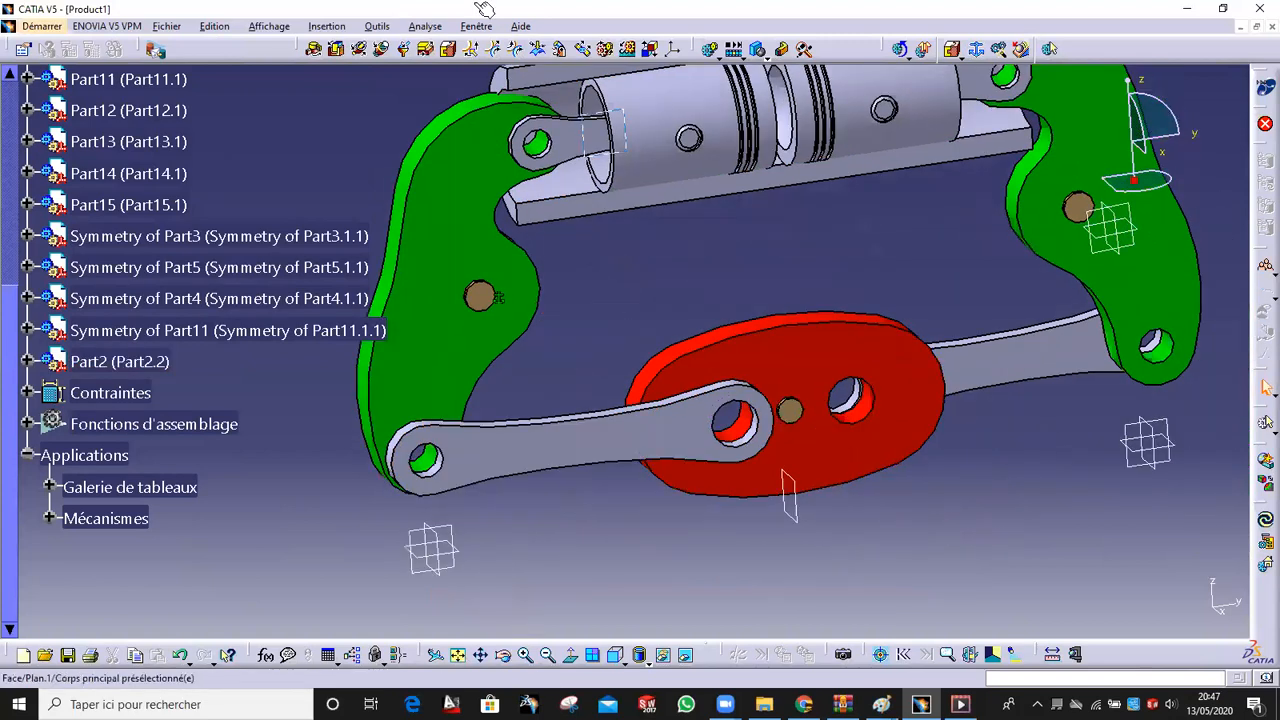
pyautogui.click(313, 49)
pyautogui.moveTo(780, 280); pyautogui.dragTo(669, 288, button='middle')
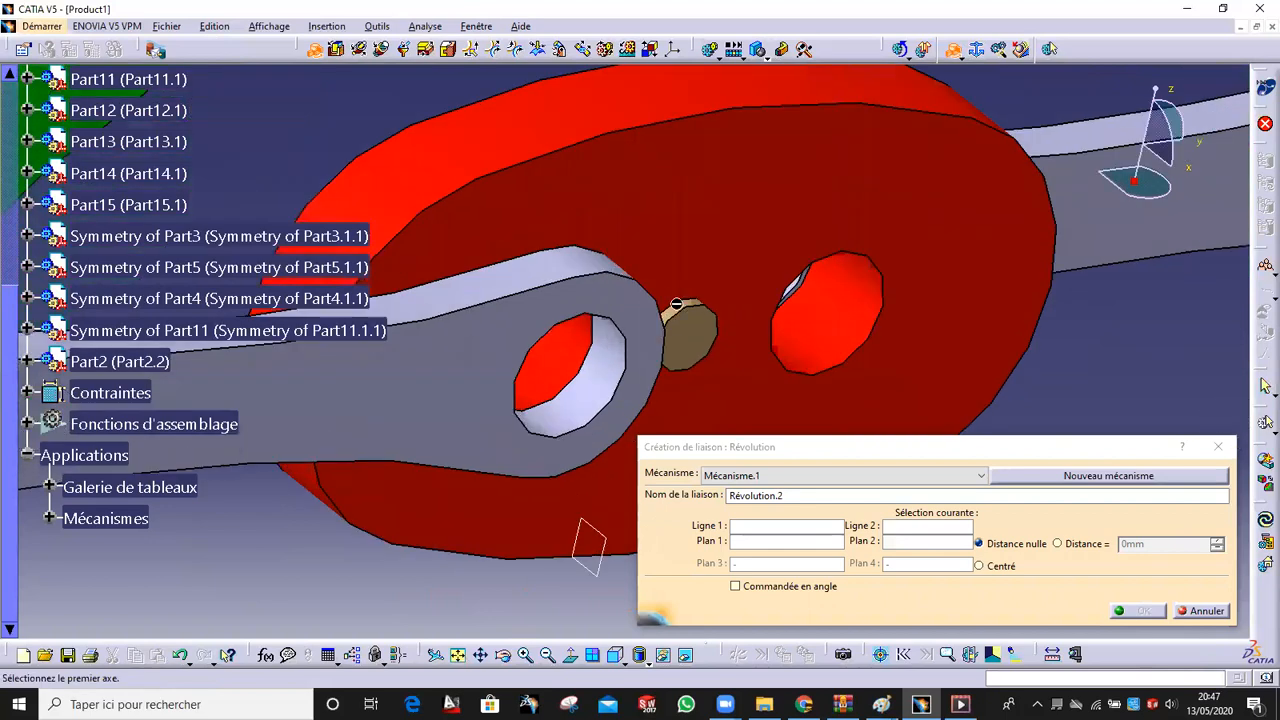
pyautogui.click(677, 310)
pyautogui.rightClick(684, 325)
pyautogui.click(706, 373)
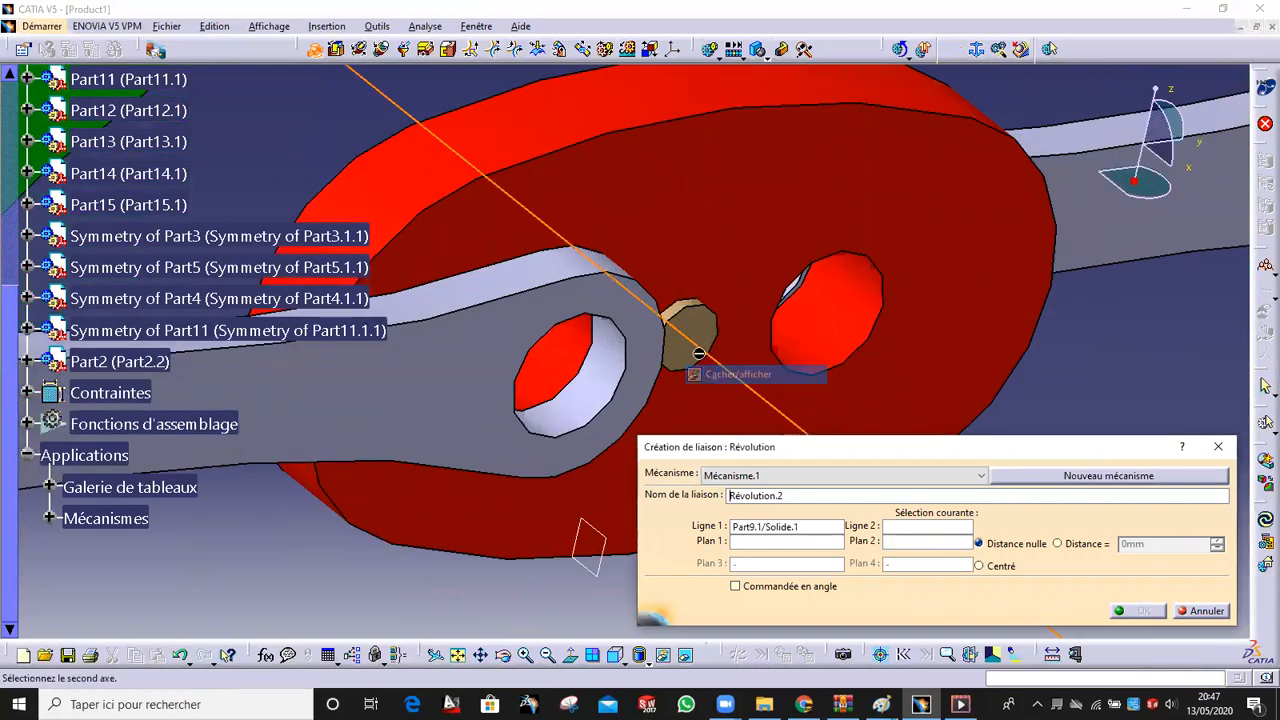
pyautogui.click(688, 329)
pyautogui.click(737, 274)
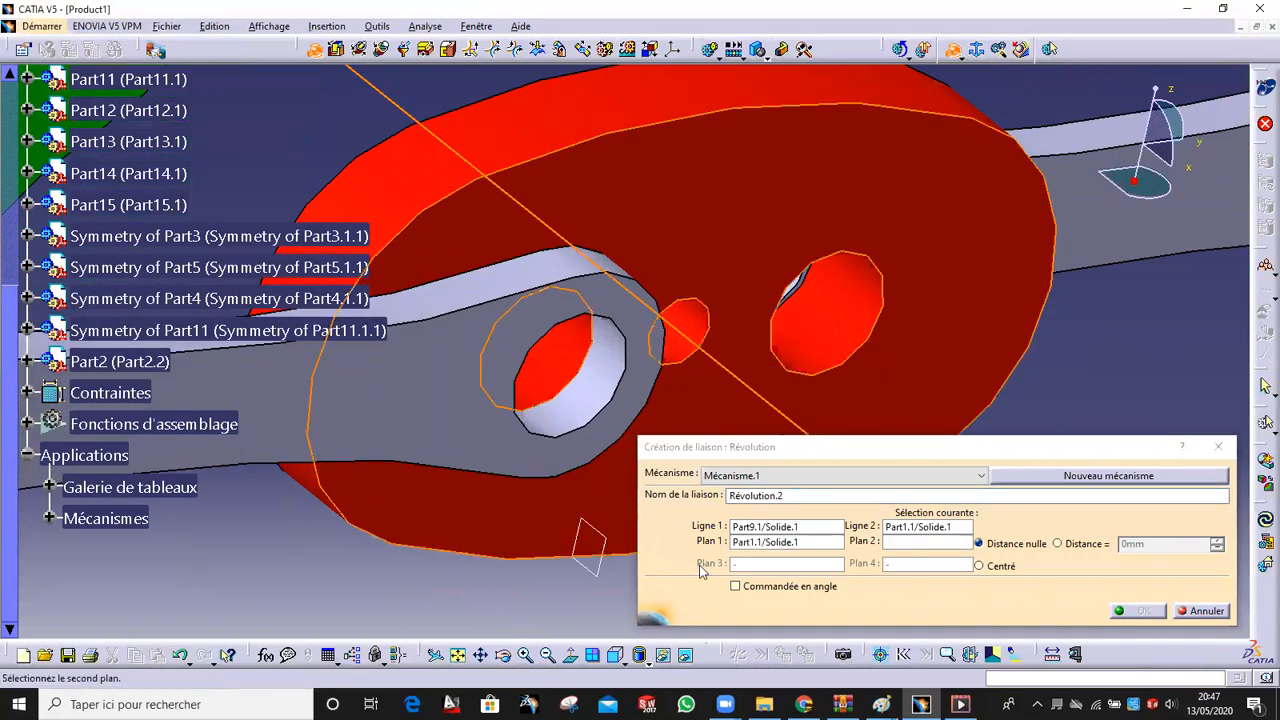
# Restore the hidden pin Part9, pick its end face as second plane and create the crank's revolute joint with the Distance option
pyautogui.click(686, 654)
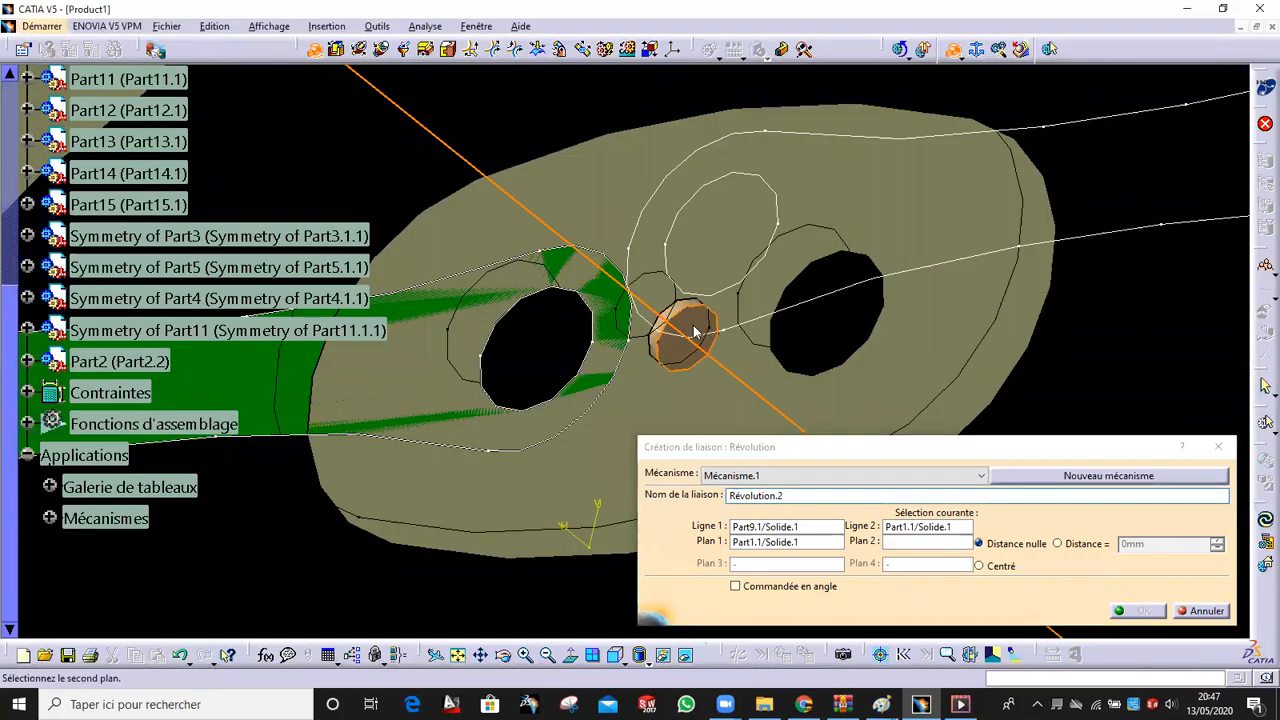
pyautogui.click(694, 328)
pyautogui.rightClick(693, 326)
pyautogui.click(716, 373)
pyautogui.click(681, 655)
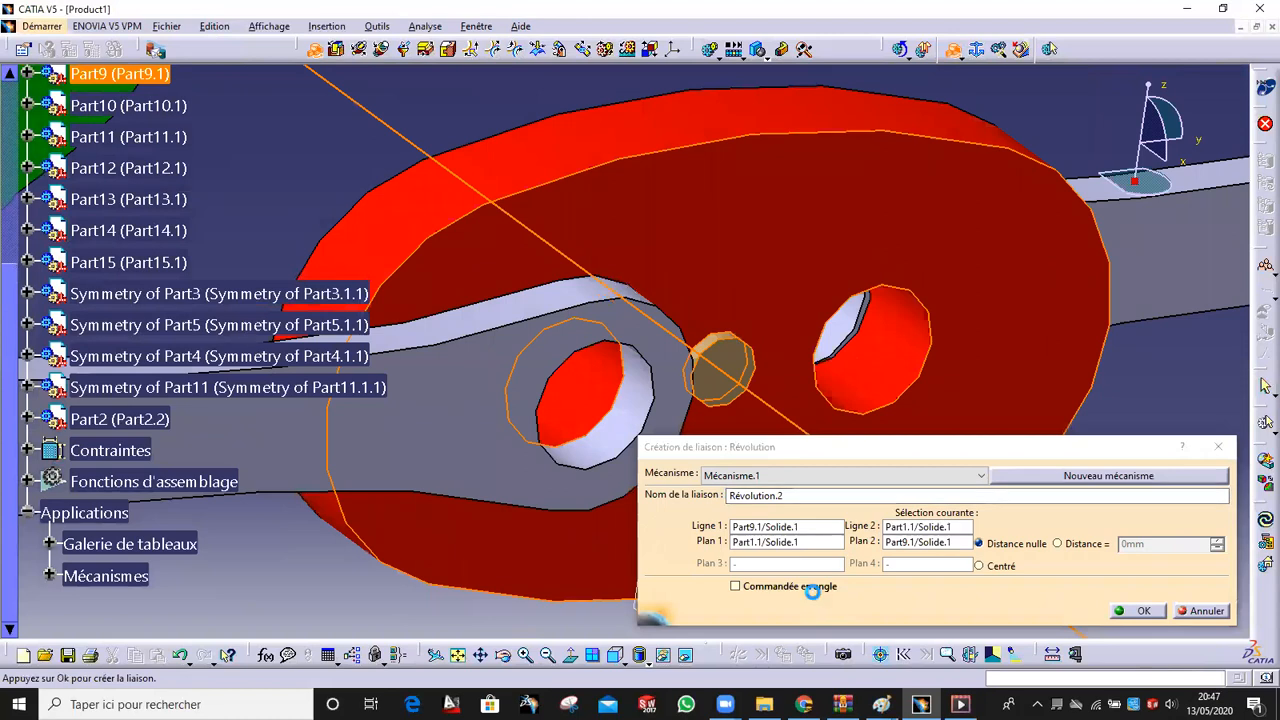
pyautogui.click(1083, 543)
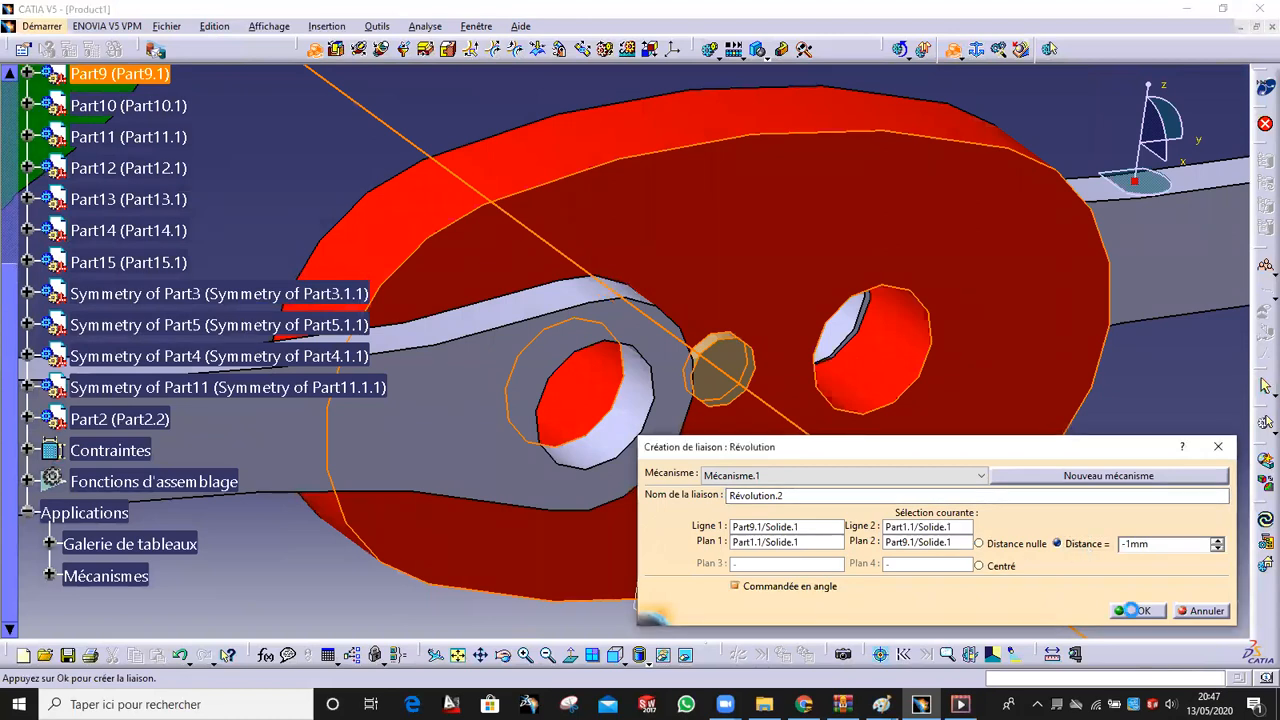
pyautogui.click(1134, 610)
pyautogui.click(696, 383)
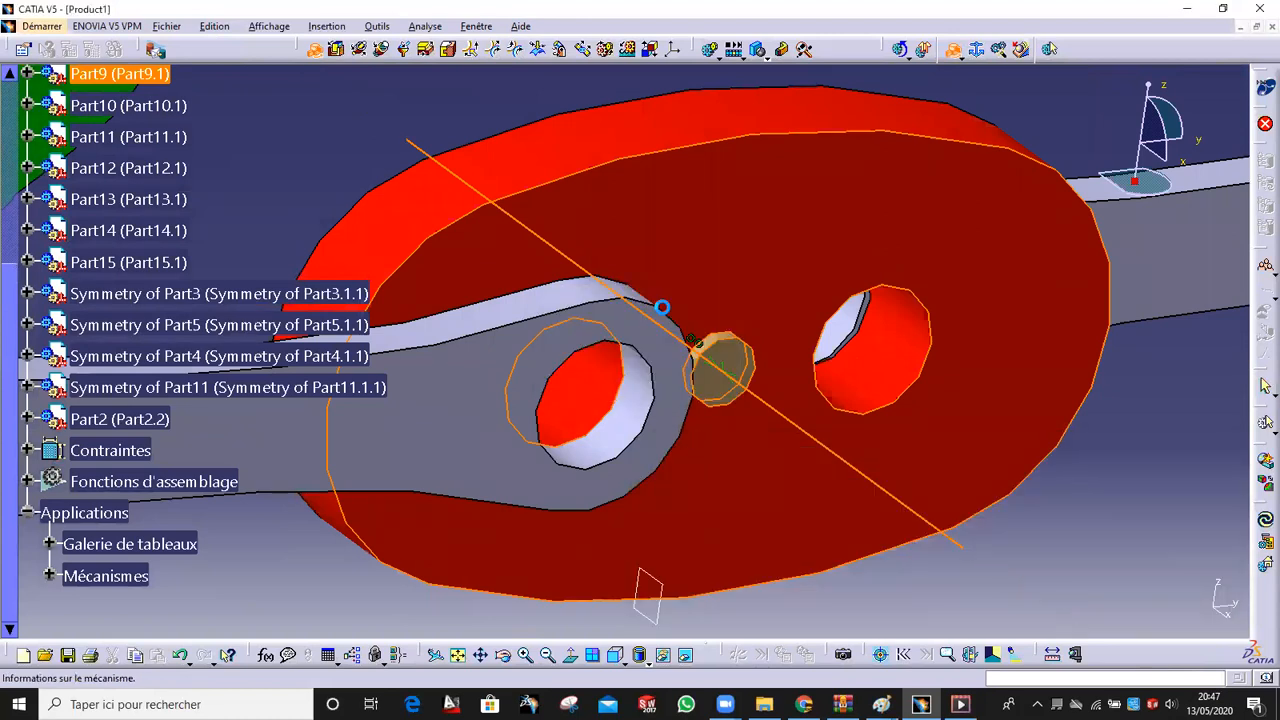
# Create a revolute joint between the crank and its connecting rod from their axes and faces, keeping their offset with the Distance option
pyautogui.moveTo(680, 317); pyautogui.dragTo(635, 342, button='middle')
pyautogui.moveTo(660, 415); pyautogui.dragTo(637, 257, button='middle')
pyautogui.click(590, 255)
pyautogui.click(588, 285)
pyautogui.click(636, 348)
pyautogui.click(636, 348)
pyautogui.click(1096, 547)
pyautogui.click(1131, 609)
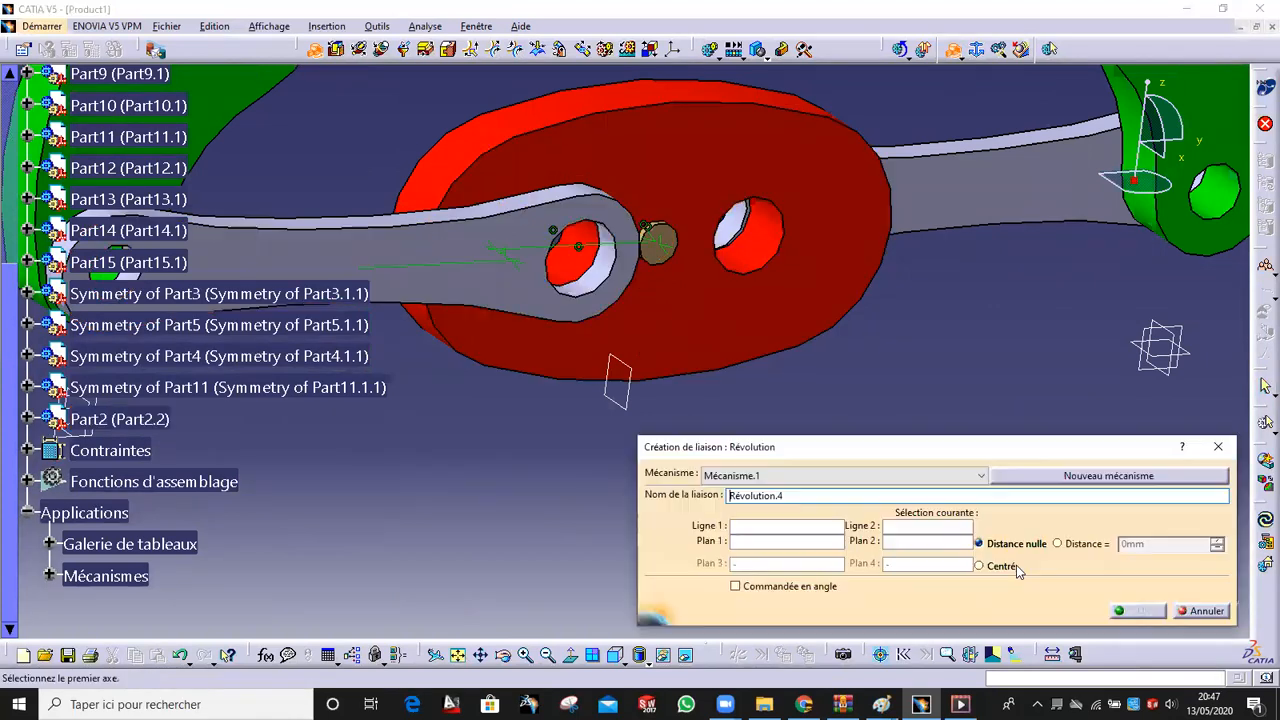
# Expand the Mécanismes branch in the tree to check Mécanisme.1's degrees of freedom
pyautogui.keyDown('ctrl'); pyautogui.moveTo(628, 410); pyautogui.dragTo(510, 377, button='middle'); pyautogui.keyUp('ctrl')
pyautogui.middleClick(363, 332)
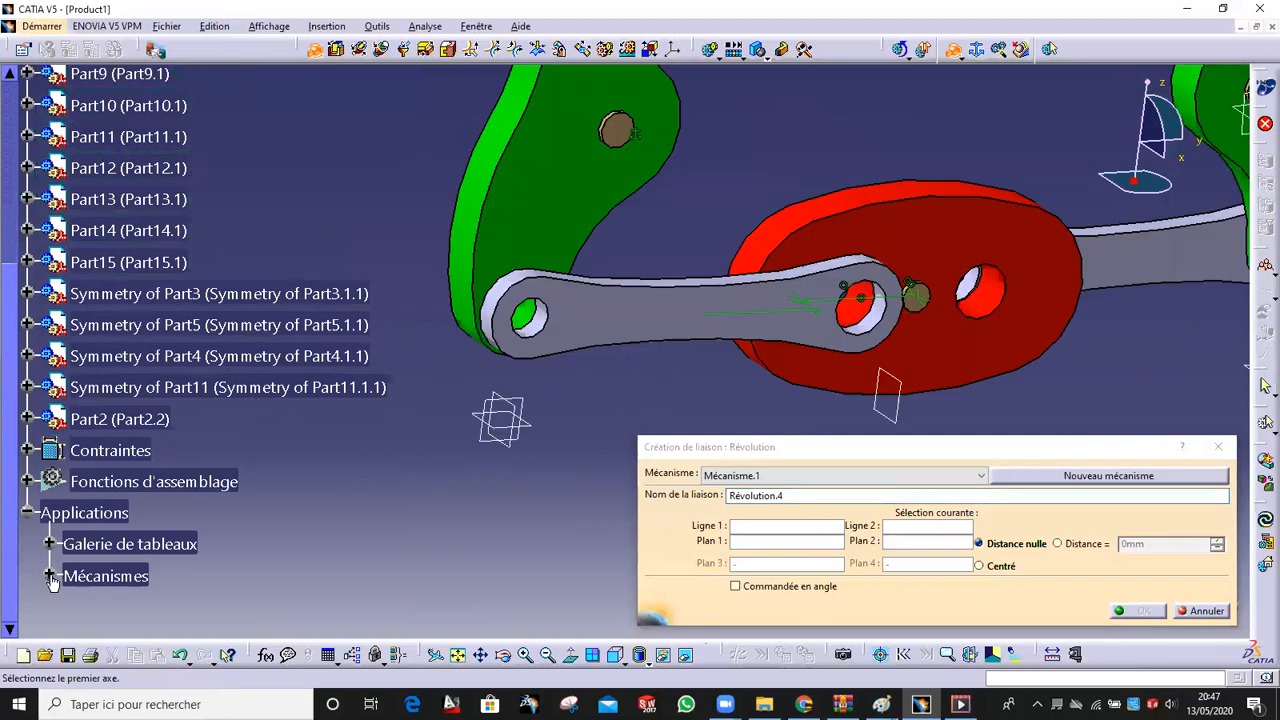
pyautogui.click(49, 577)
pyautogui.moveTo(198, 571); pyautogui.dragTo(197, 395, button='middle')
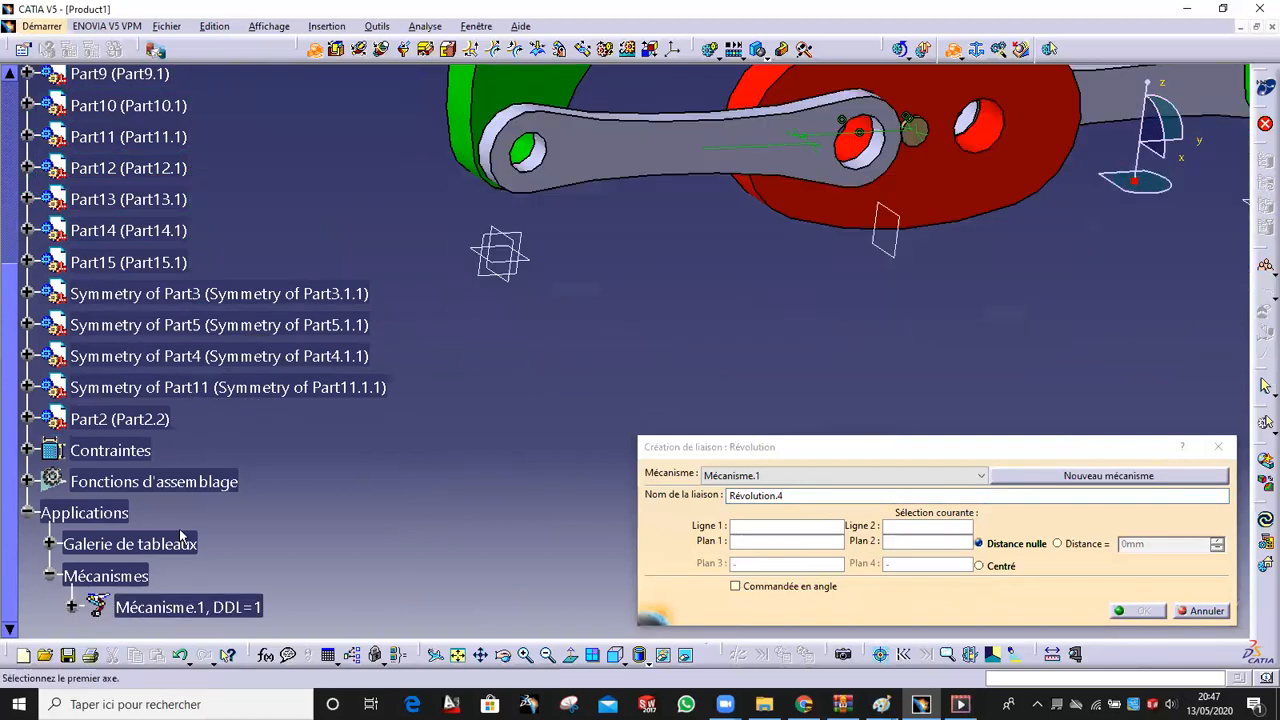
pyautogui.scroll(-4, 216, 482)
# Create a revolute joint between rocker Part3 and connecting rod Part2 at the rocker's lower hole, using the Distance option for their planes
pyautogui.moveTo(505, 397); pyautogui.dragTo(482, 372, button='middle')
pyautogui.moveTo(482, 372); pyautogui.dragTo(629, 571, button='middle')
pyautogui.click(540, 470)
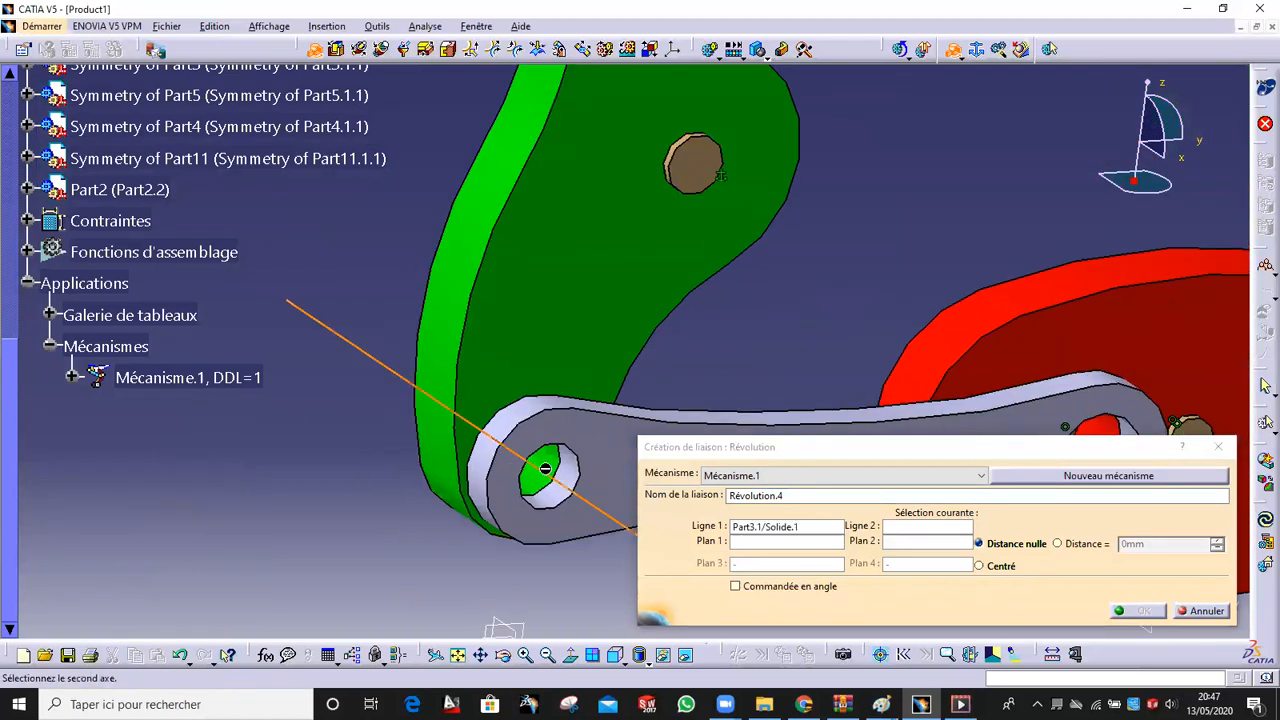
pyautogui.click(558, 476)
pyautogui.click(545, 362)
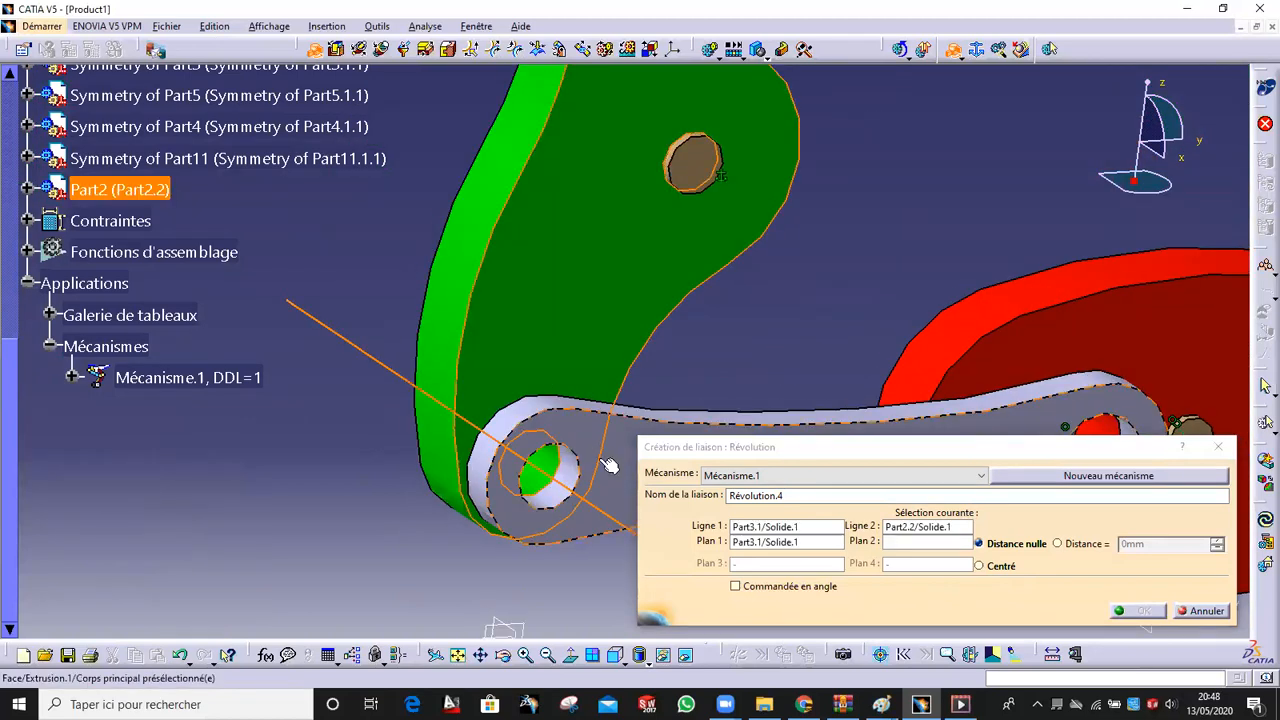
pyautogui.click(608, 445)
pyautogui.click(1080, 542)
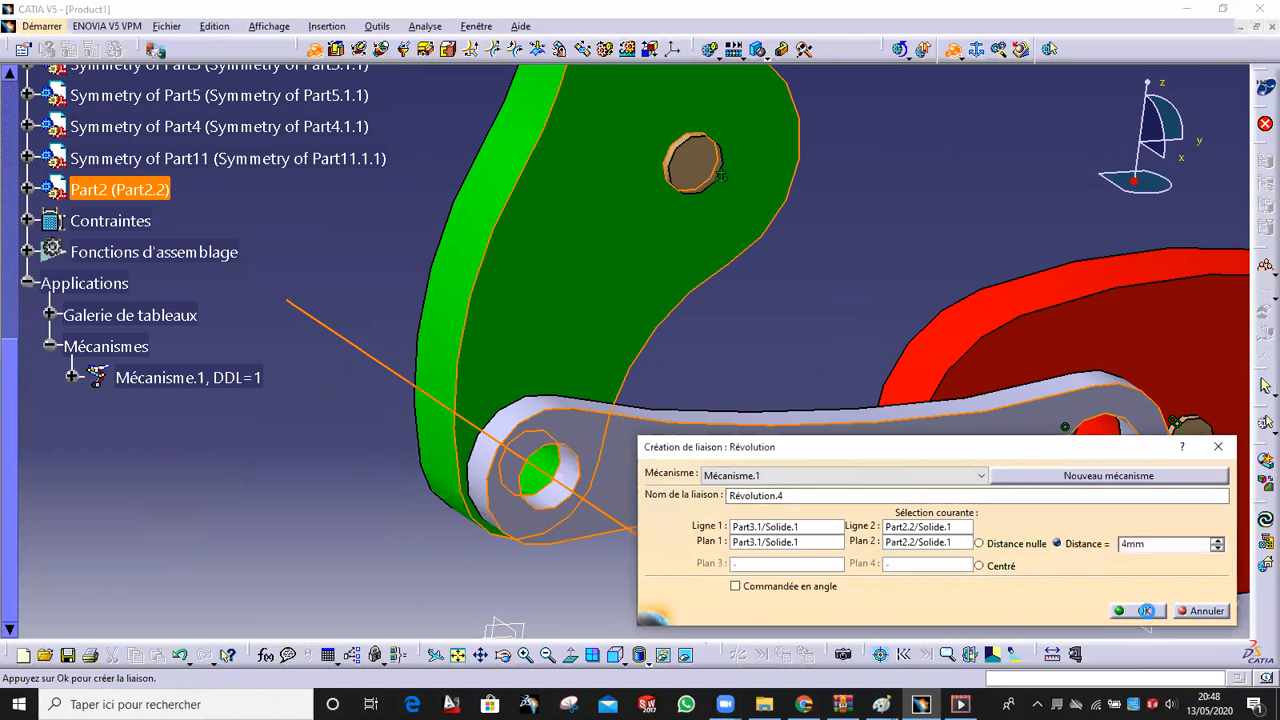
pyautogui.click(1146, 611)
# Set the axes of pin Part9 and rocker Part3 for a revolute joint, hiding the pin and picking the rocker's face as first plane
pyautogui.moveTo(645, 373); pyautogui.dragTo(638, 314, button='middle')
pyautogui.moveTo(620, 358); pyautogui.dragTo(640, 294, button='middle')
pyautogui.click(538, 316)
pyautogui.rightClick(551, 340)
pyautogui.click(542, 368)
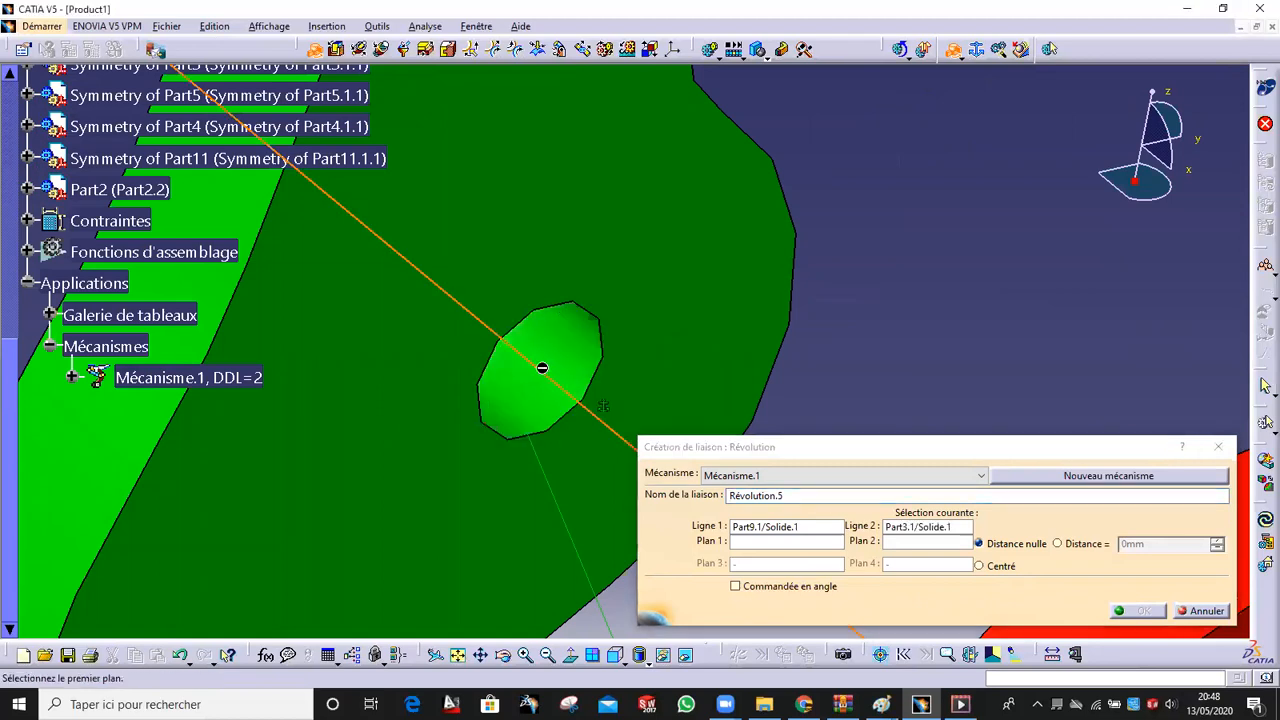
pyautogui.click(569, 185)
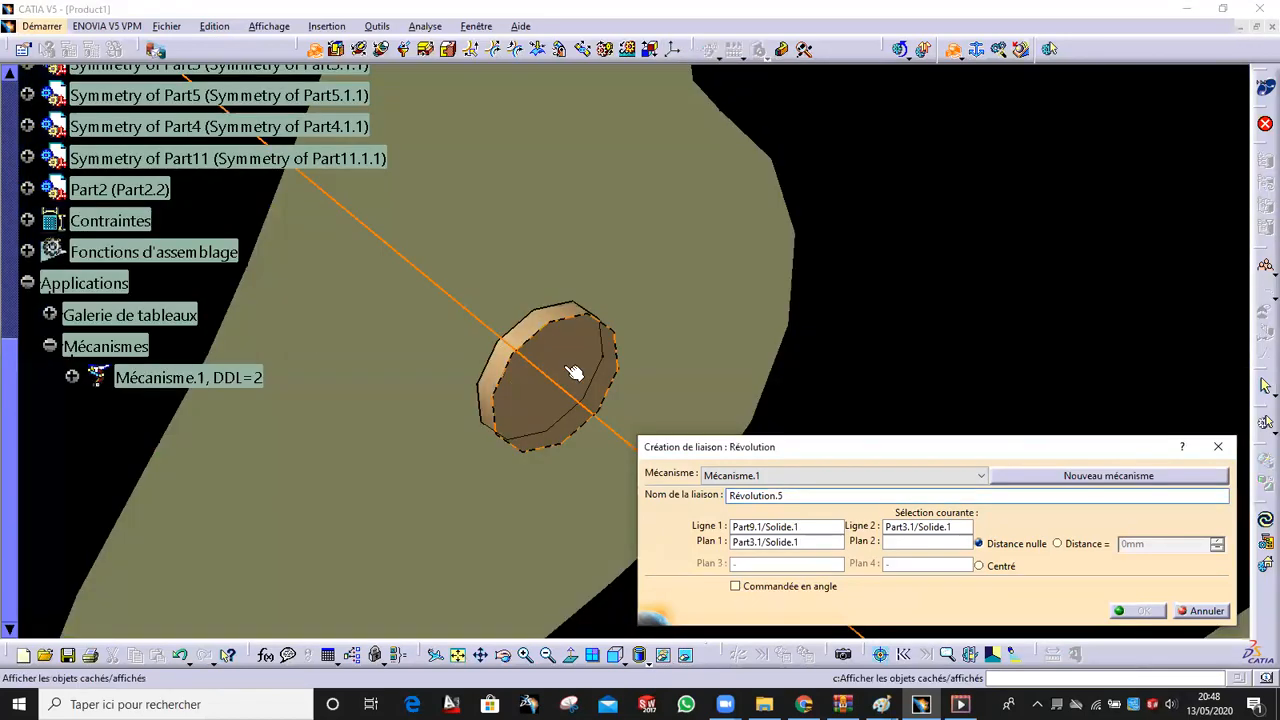
# Pick the hidden rocker pin's end face as second plane, restore the pin and create the joint with the Distance option
pyautogui.click(565, 360)
pyautogui.rightClick(565, 360)
pyautogui.click(606, 403)
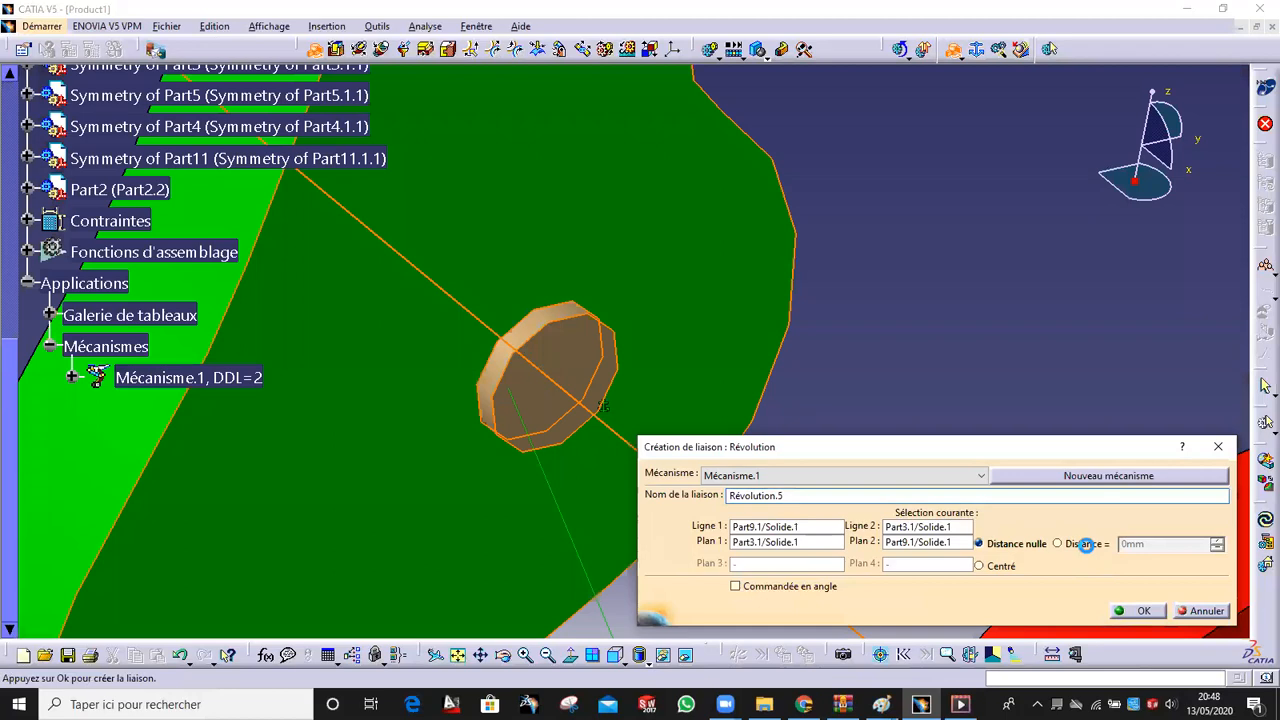
pyautogui.click(1057, 543)
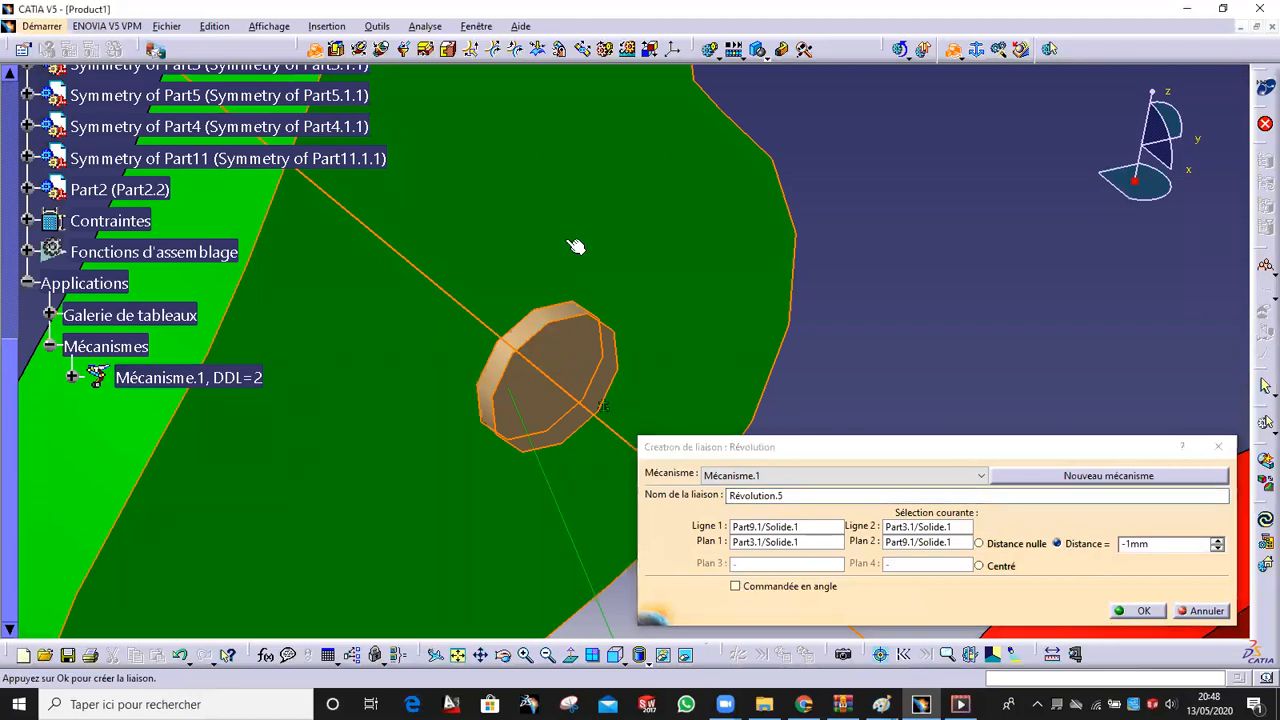
pyautogui.click(1141, 610)
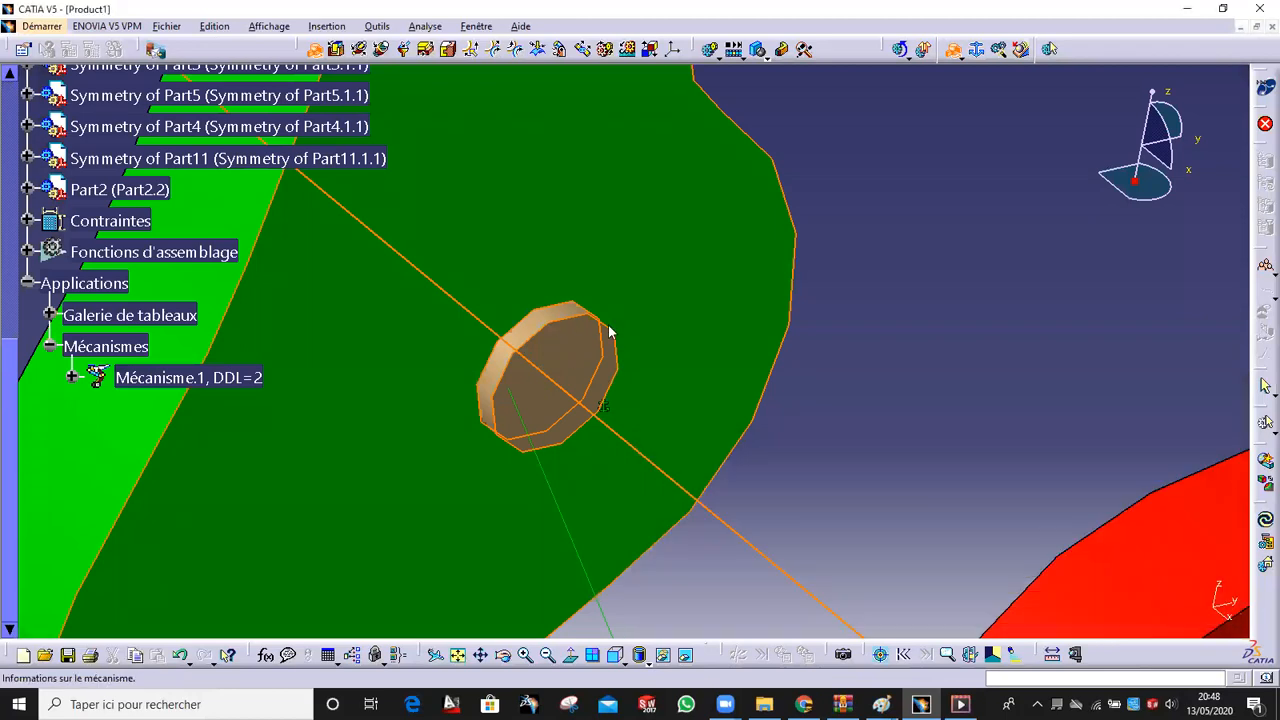
pyautogui.click(695, 386)
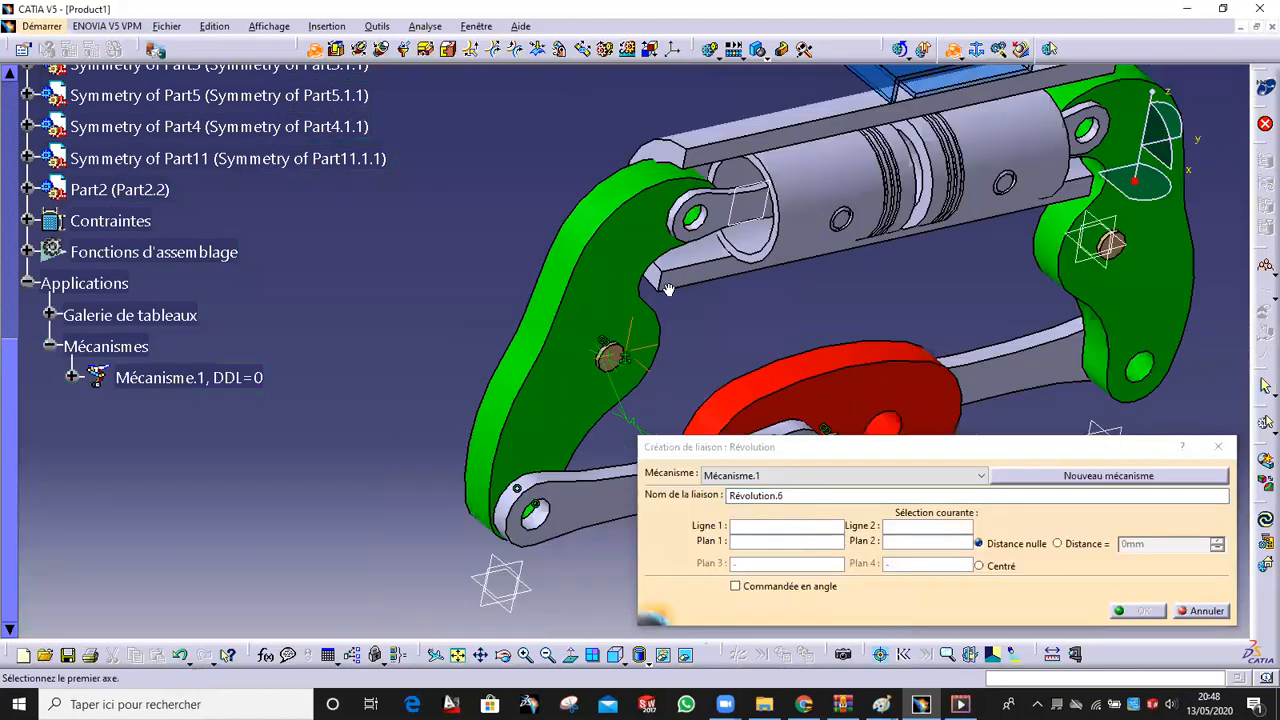
# Create a revolute joint between rocker Part3 and piston rod Part4 at the rocker's upper hole, using the Distance option
pyautogui.moveTo(669, 290); pyautogui.dragTo(580, 274, button='middle')
pyautogui.click(573, 283)
pyautogui.click(592, 308)
pyautogui.click(532, 292)
pyautogui.click(468, 295)
pyautogui.click(1085, 543)
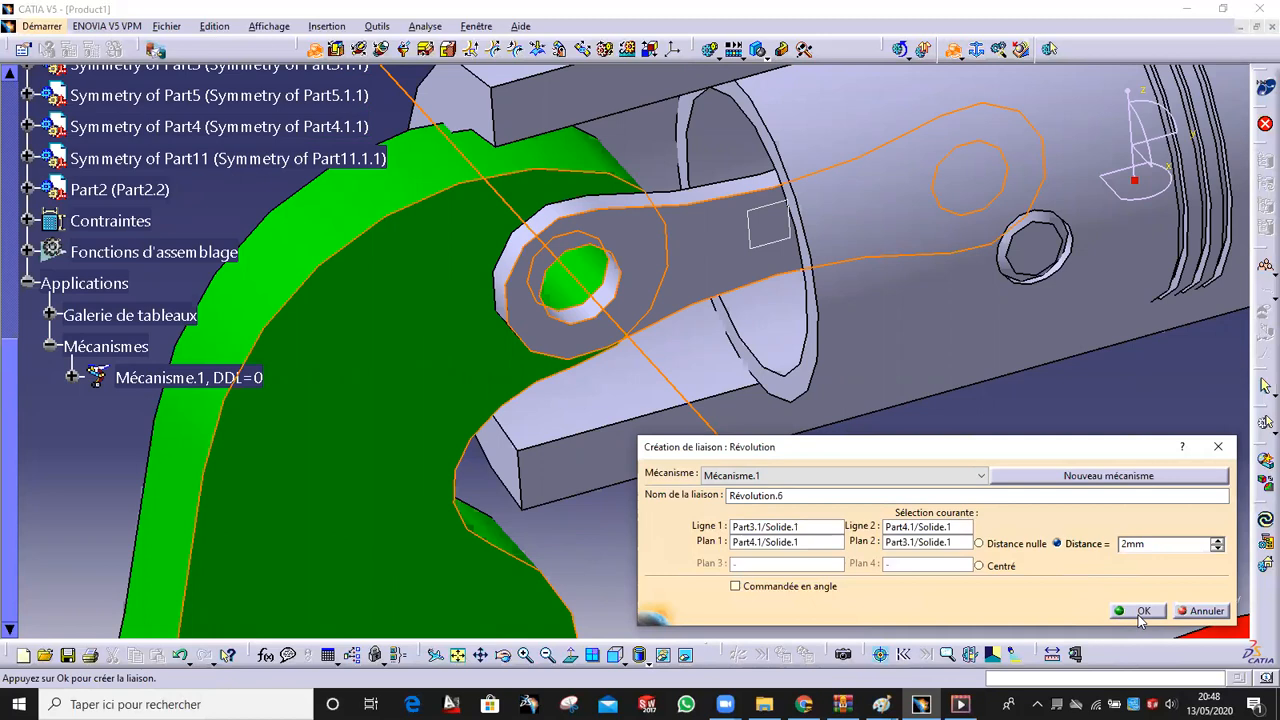
pyautogui.click(1141, 612)
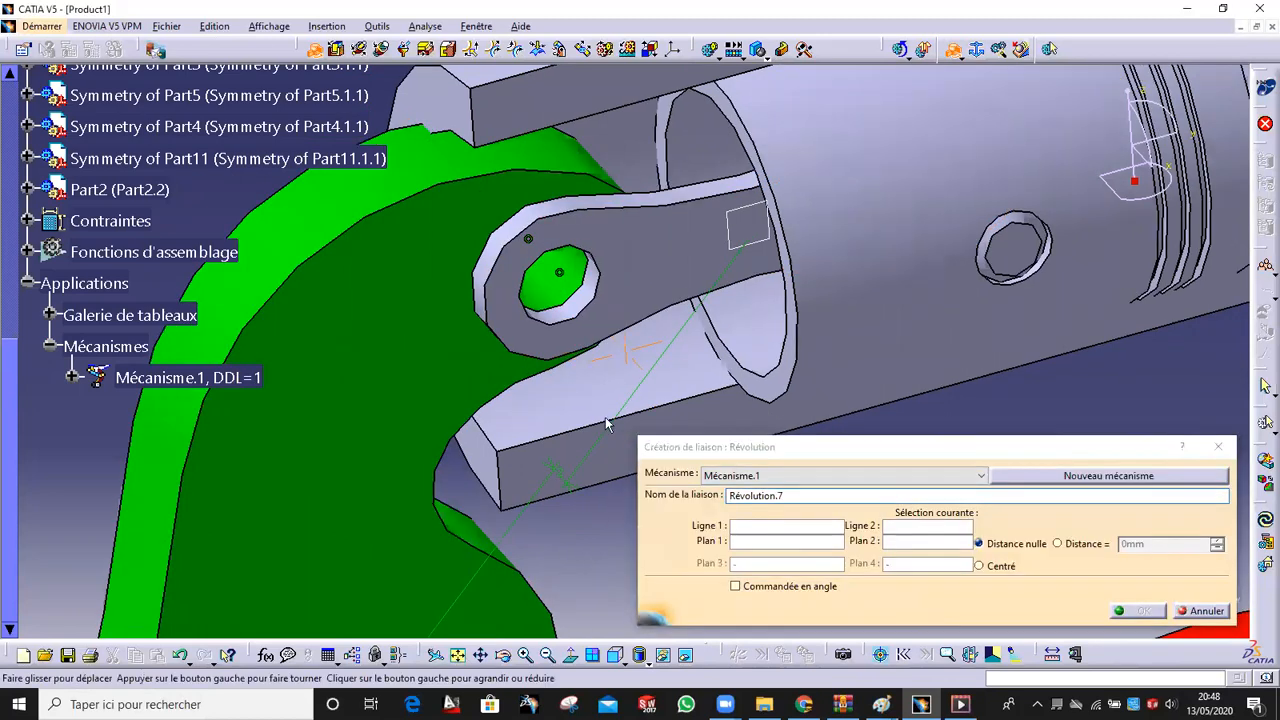
# Set the axis of piston pin Part11 as the first line of a revolute joint and hide the piston Part5 body around it
pyautogui.moveTo(605, 424); pyautogui.dragTo(440, 424, button='middle')
pyautogui.moveTo(528, 354); pyautogui.dragTo(514, 304, button='middle')
pyautogui.moveTo(451, 286); pyautogui.dragTo(715, 307, button='middle')
pyautogui.moveTo(715, 307); pyautogui.dragTo(469, 357, button='middle')
pyautogui.click(496, 299)
pyautogui.moveTo(496, 299); pyautogui.dragTo(540, 228, button='middle')
pyautogui.rightClick(541, 221)
pyautogui.click(614, 284)
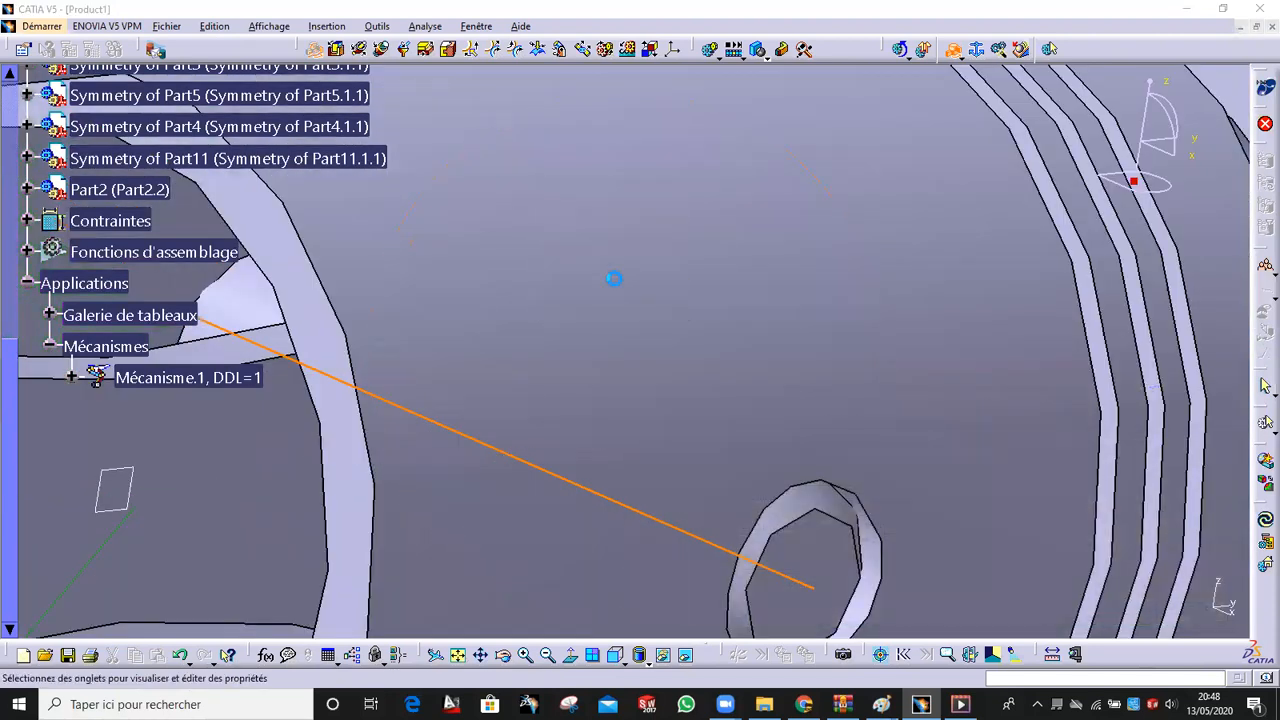
pyautogui.click(282, 520)
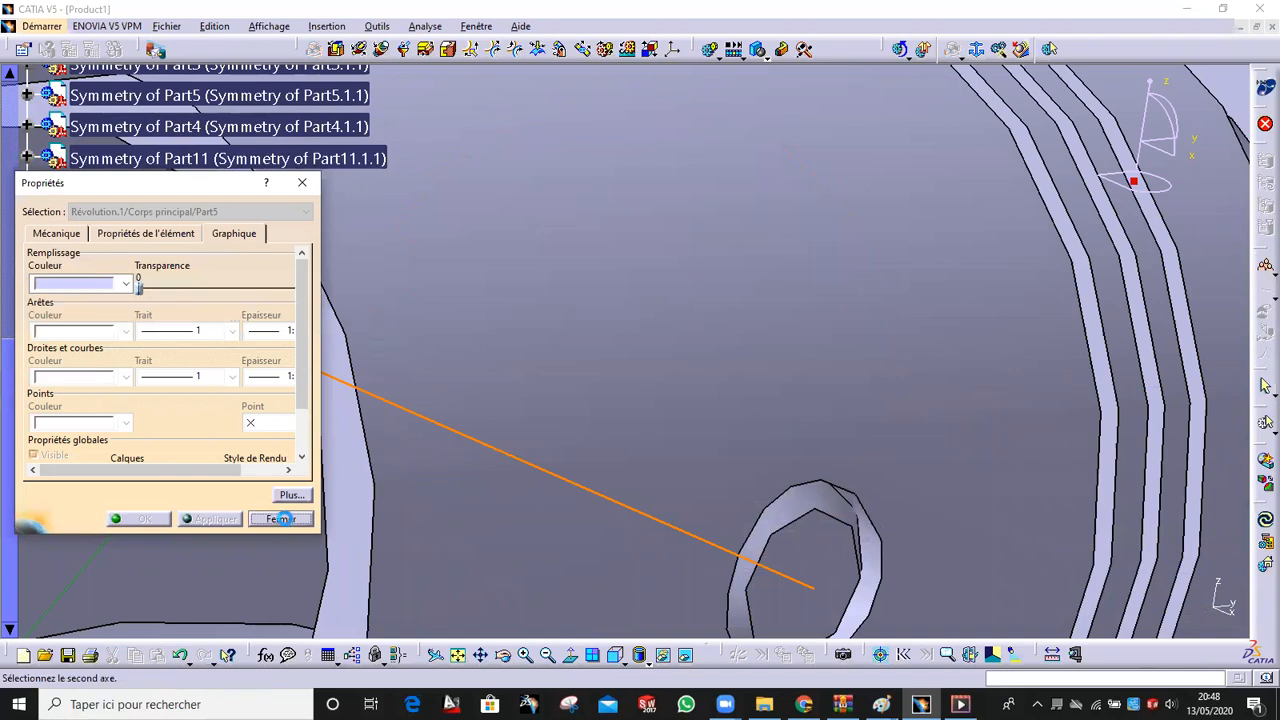
pyautogui.rightClick(663, 251)
pyautogui.click(690, 295)
# Complete the revolute joint between pin Part11 and rod Part4 from the rod's axis and both parts' faces, using the Distance option
pyautogui.moveTo(711, 306); pyautogui.dragTo(702, 115, button='middle')
pyautogui.click(806, 169)
pyautogui.click(729, 103)
pyautogui.moveTo(737, 200); pyautogui.dragTo(643, 3, button='middle')
pyautogui.click(651, 275)
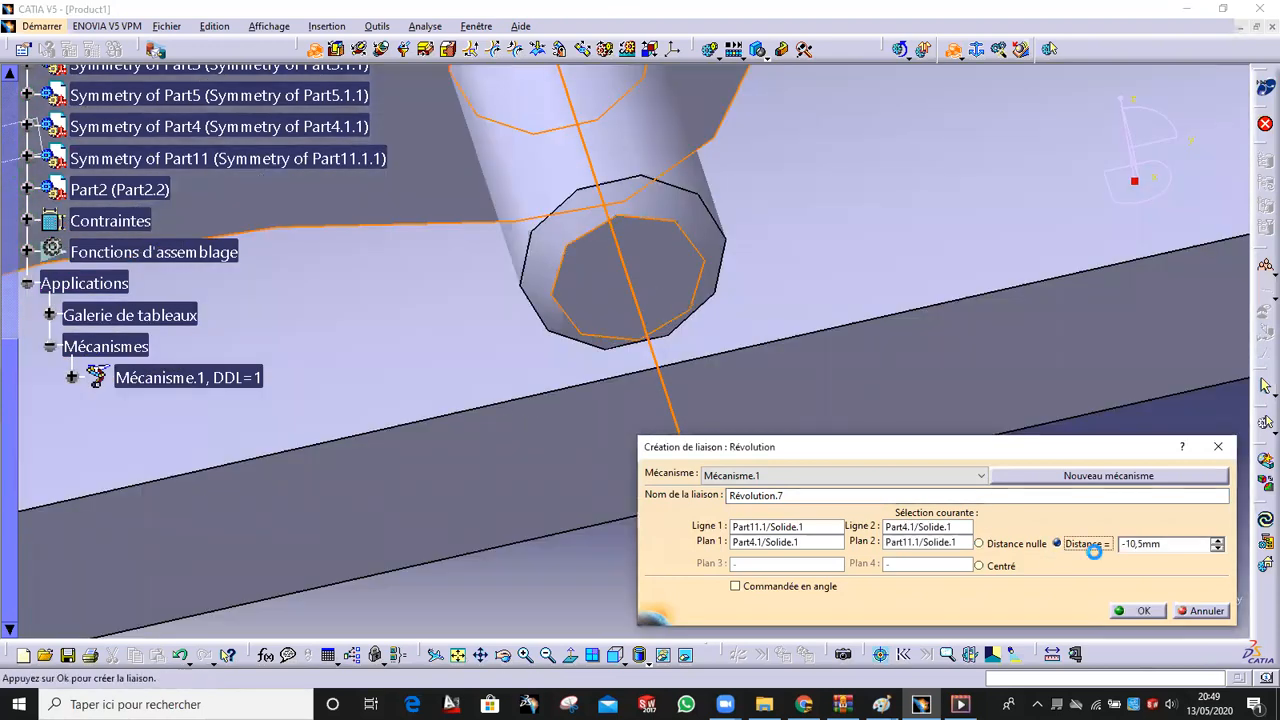
pyautogui.click(1137, 610)
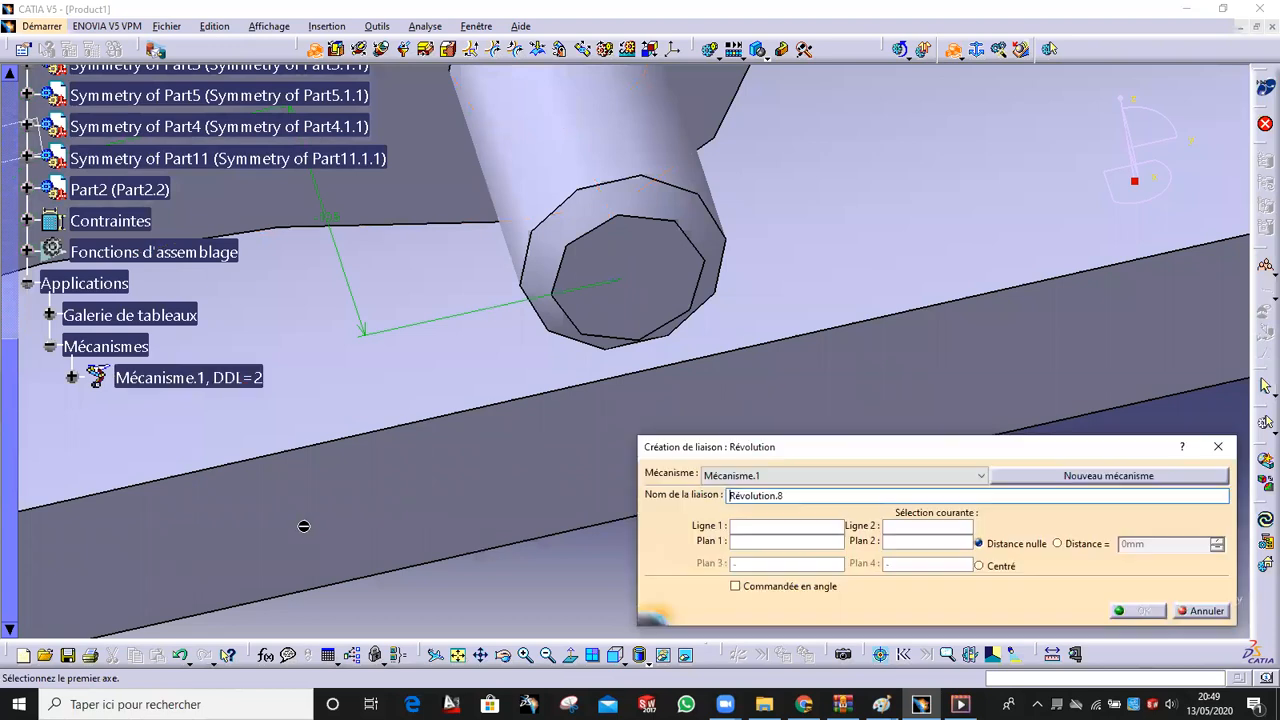
# Cancel the new revolute joint and restore the hidden piston Part5 to the visible space
pyautogui.click(1210, 611)
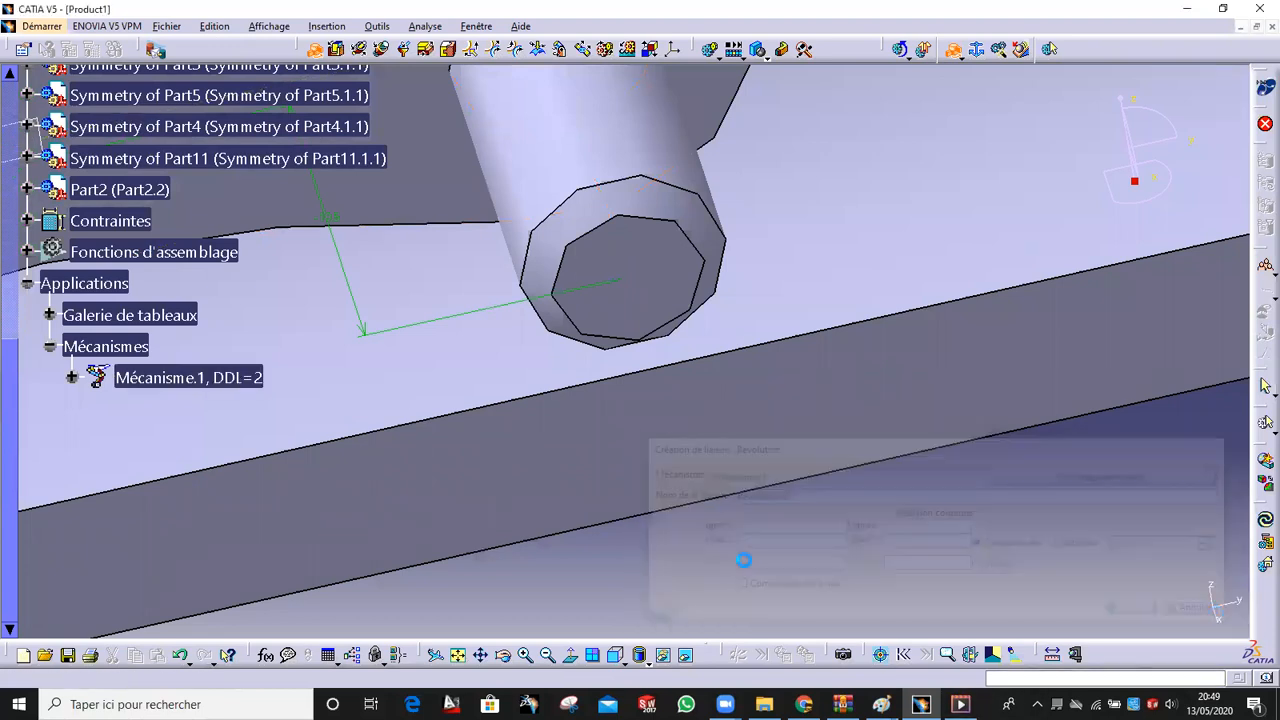
pyautogui.moveTo(681, 513); pyautogui.dragTo(638, 491, button='middle')
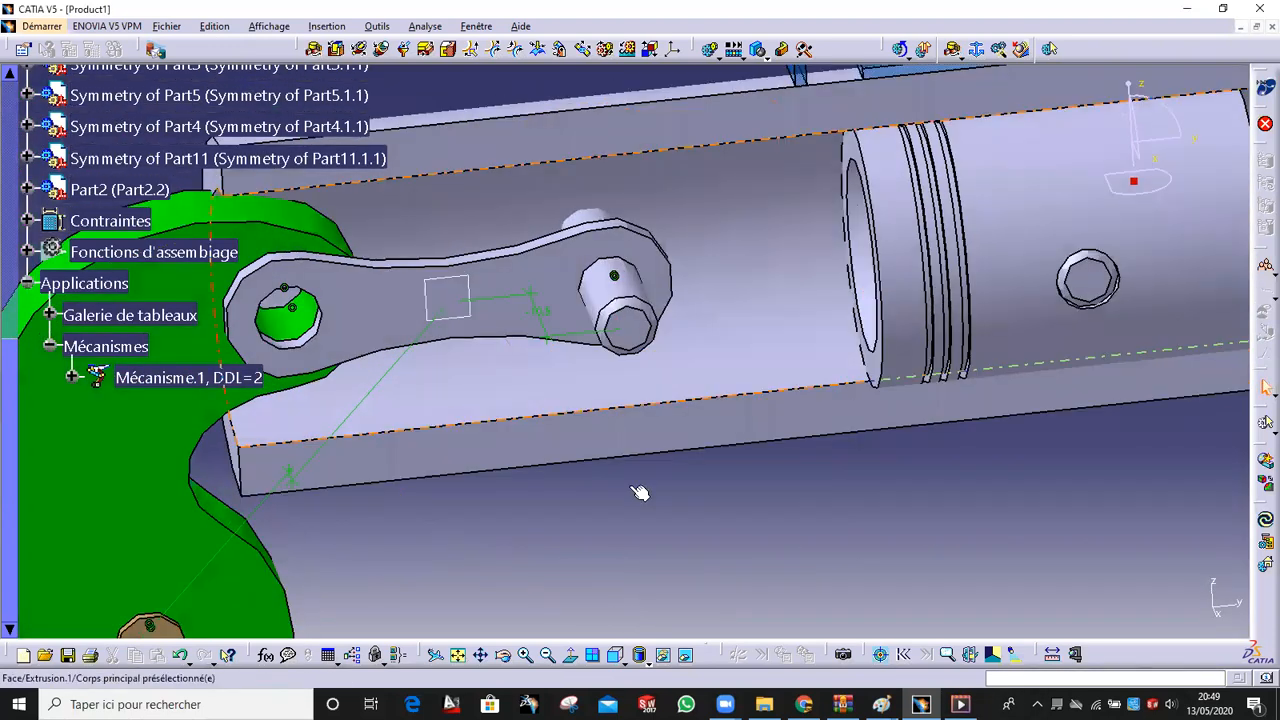
pyautogui.click(686, 657)
pyautogui.rightClick(688, 365)
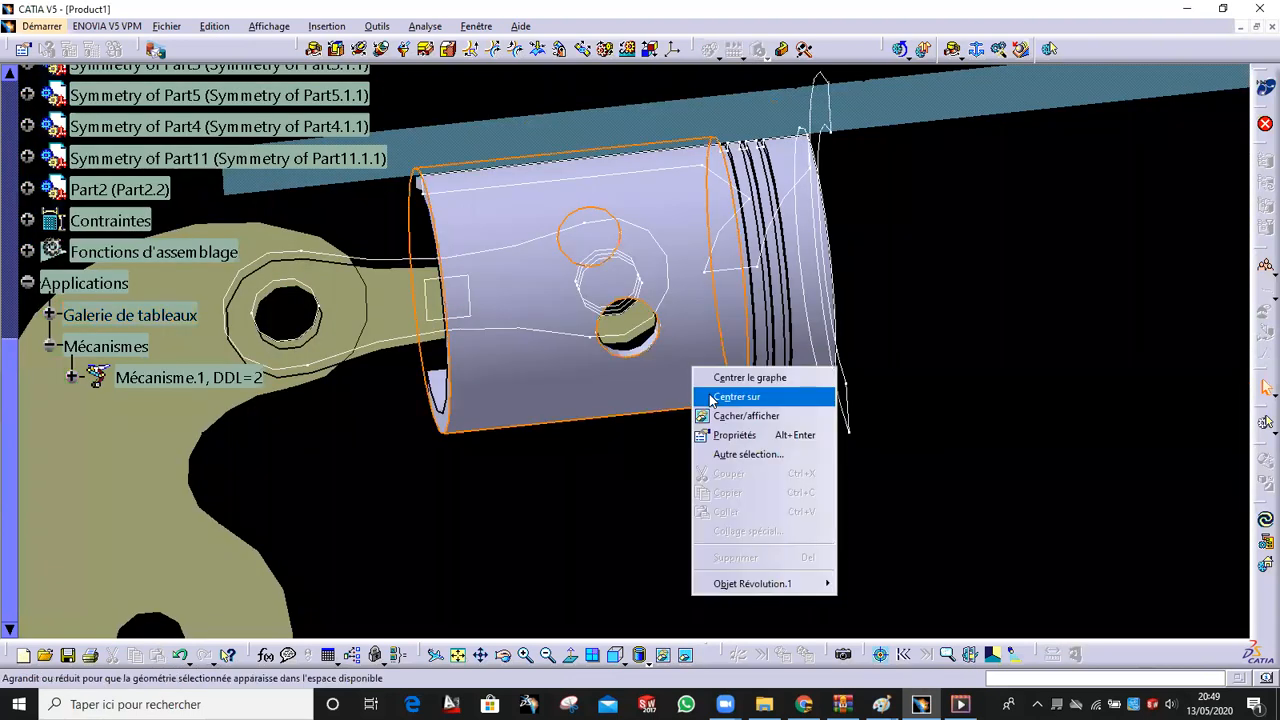
pyautogui.click(720, 414)
pyautogui.click(686, 655)
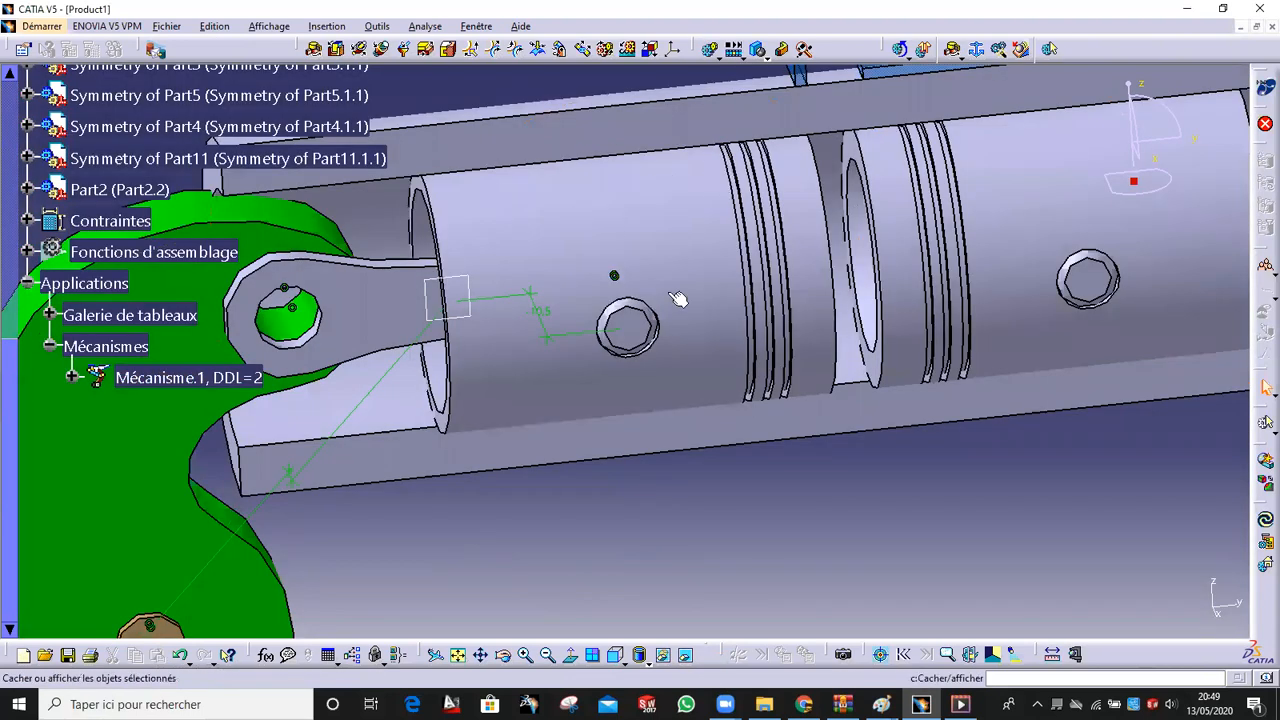
# Create a rigid joint in Mécanisme.1 between pin Part11 and piston Part5
pyautogui.click(449, 52)
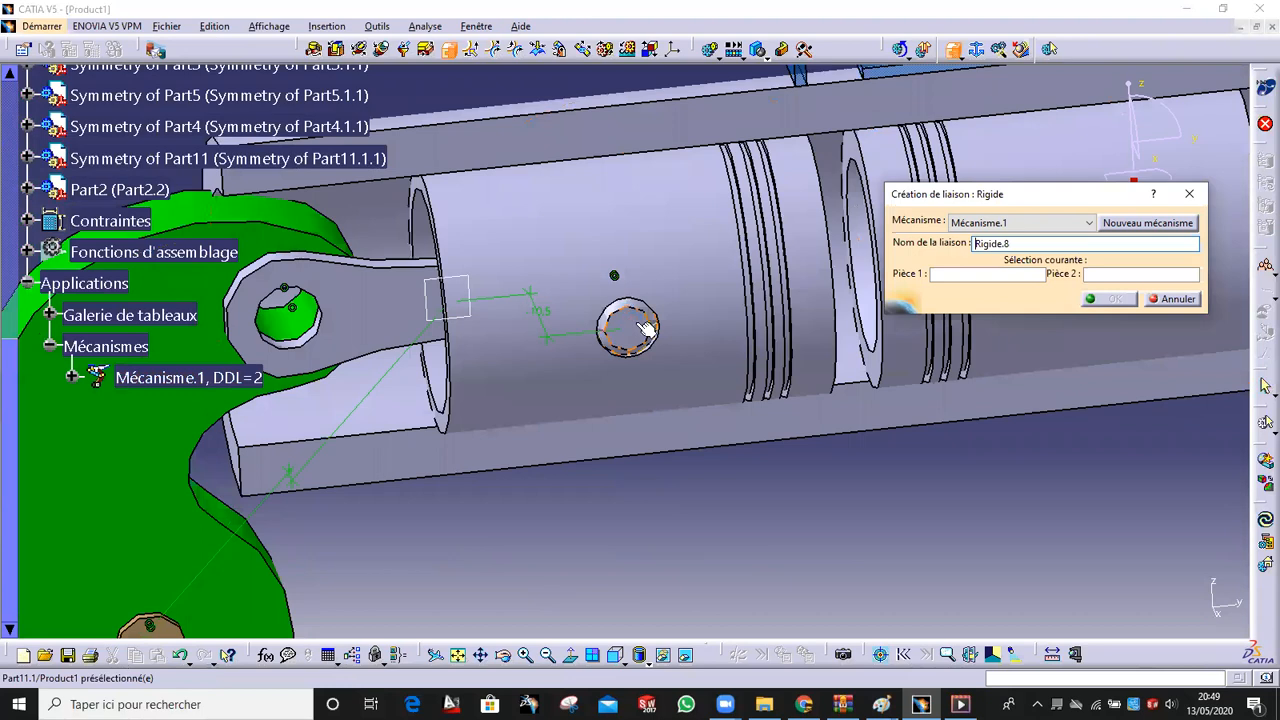
pyautogui.click(649, 328)
pyautogui.click(666, 258)
pyautogui.click(1108, 298)
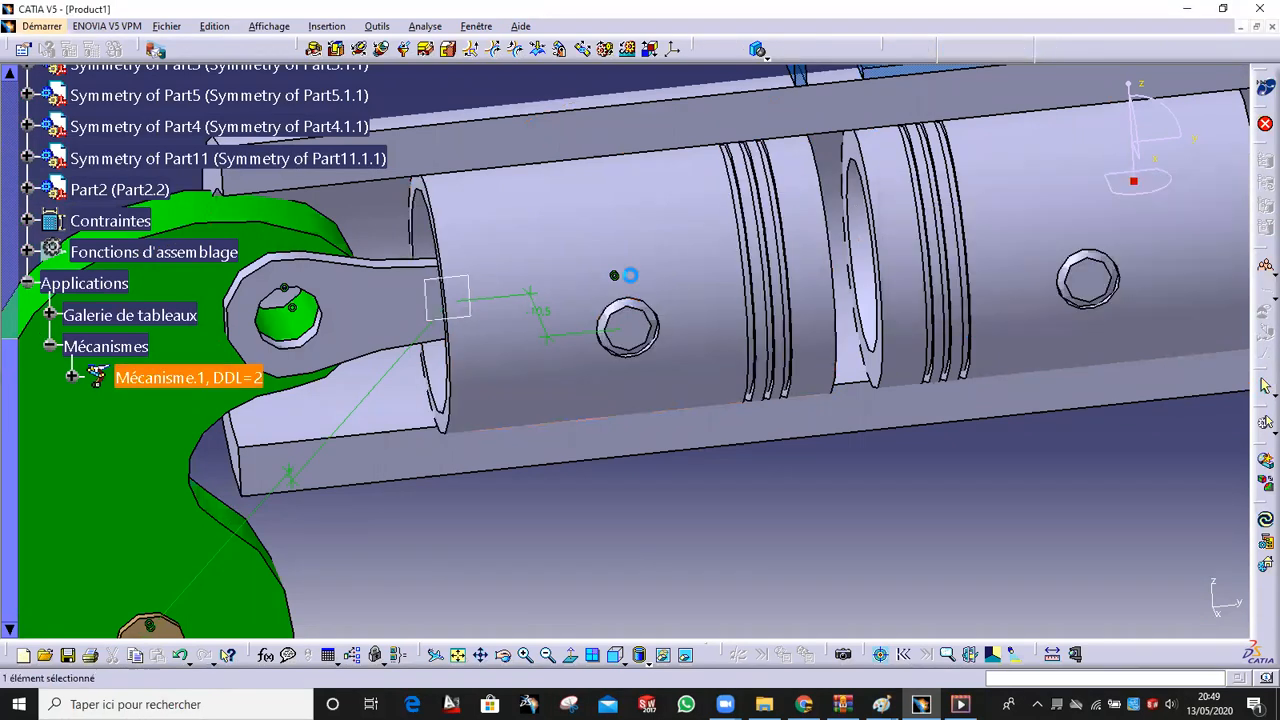
pyautogui.click(314, 49)
pyautogui.click(557, 245)
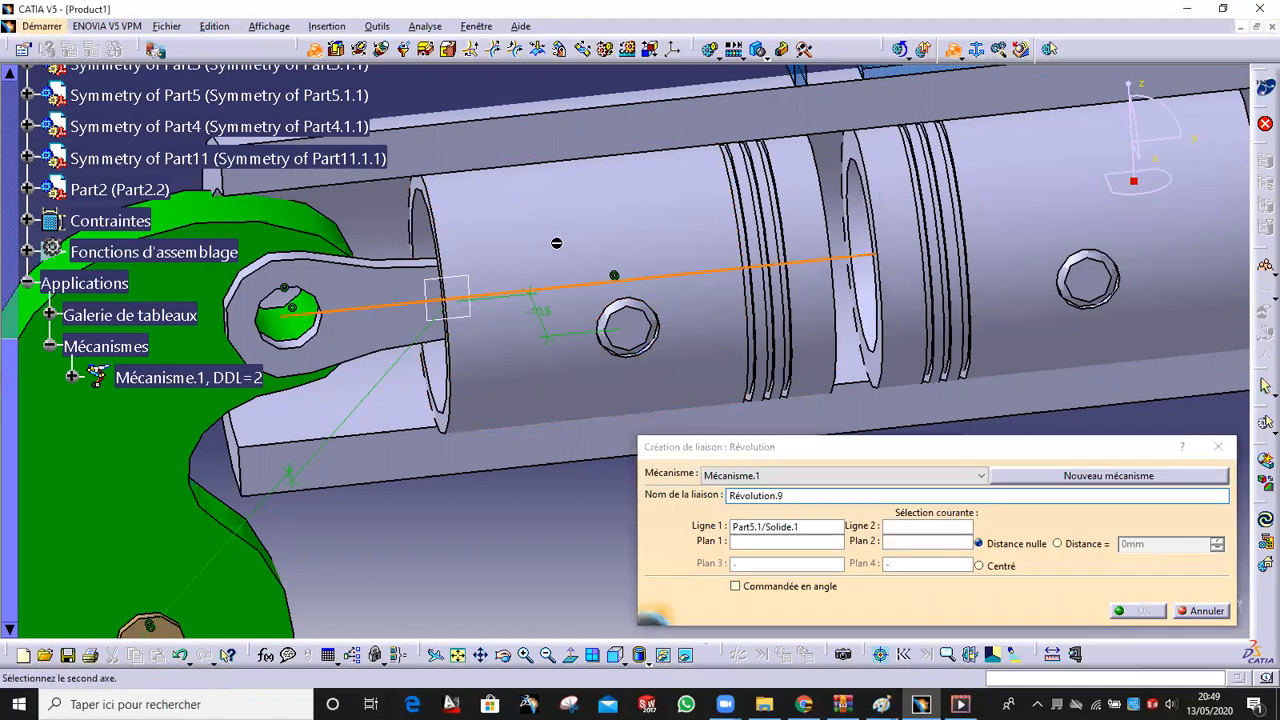
pyautogui.click(396, 368)
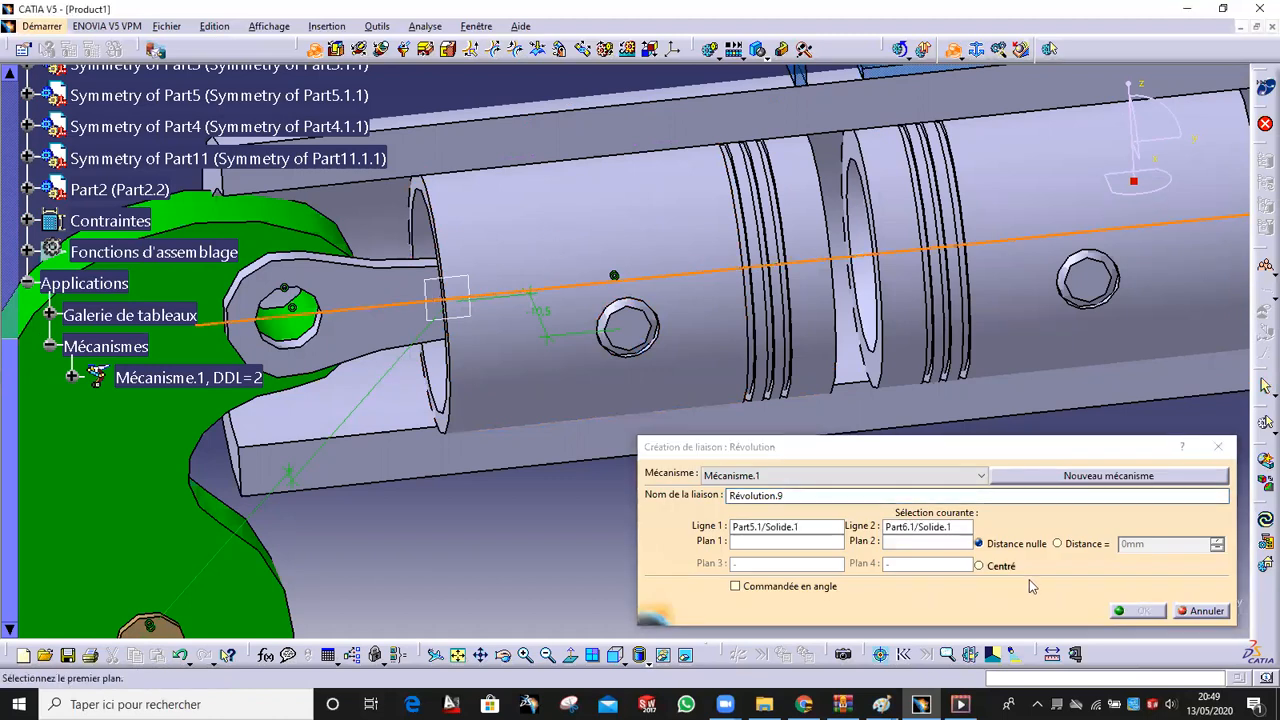
pyautogui.click(1085, 546)
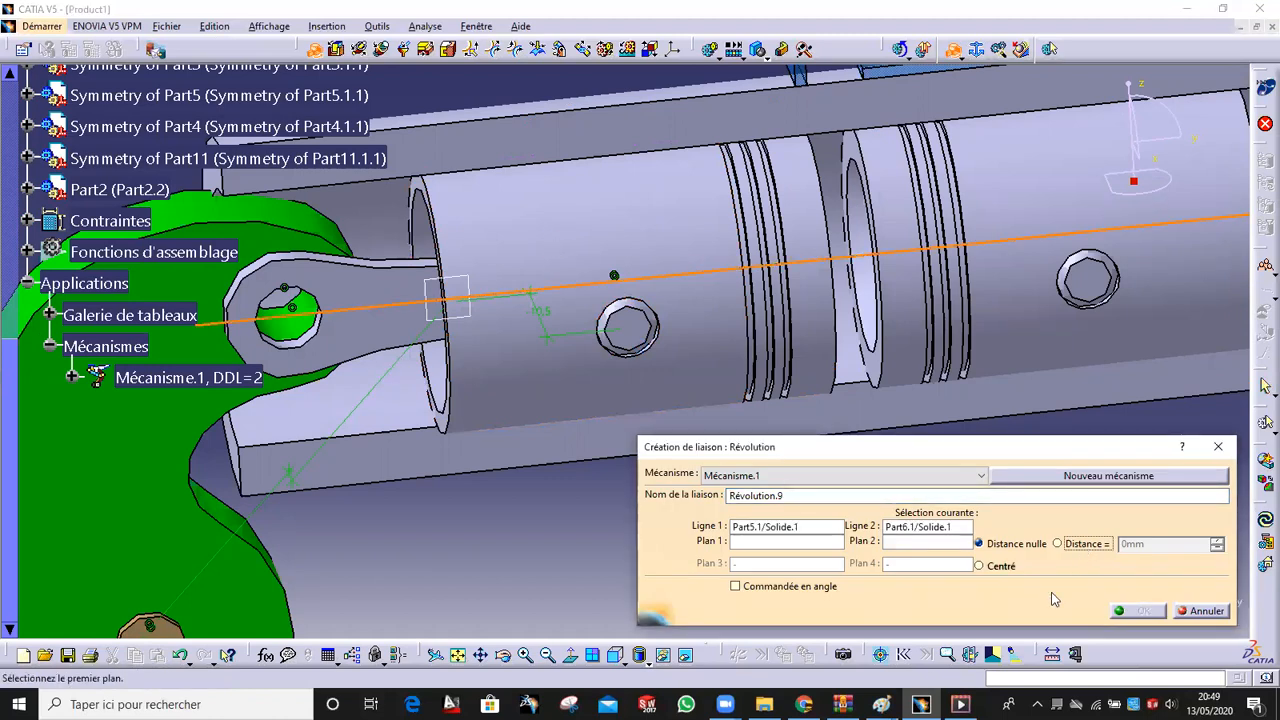
pyautogui.click(1218, 446)
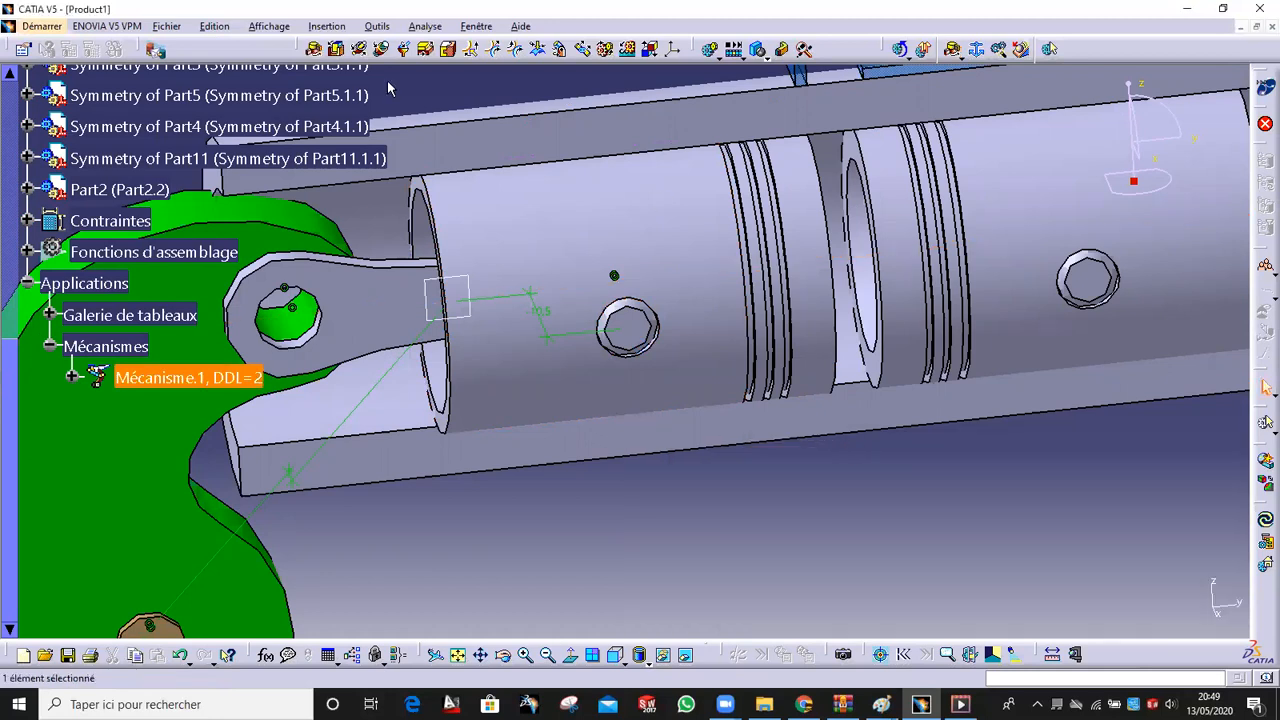
# Create a cylindrical joint in Mécanisme.1 between the axes of piston Part5 and cylinder Part6
pyautogui.click(360, 50)
pyautogui.click(410, 372)
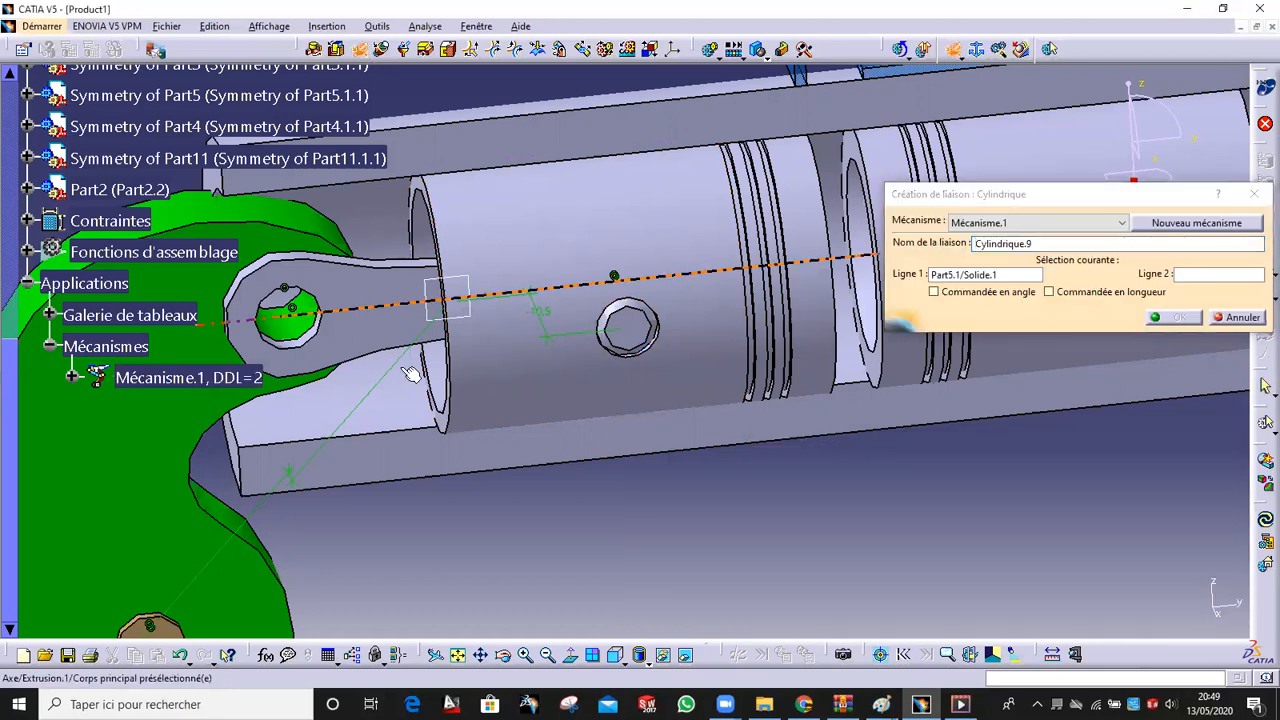
pyautogui.click(400, 400)
pyautogui.moveTo(410, 400); pyautogui.dragTo(368, 332, button='middle')
pyautogui.scroll(1, 368, 332)
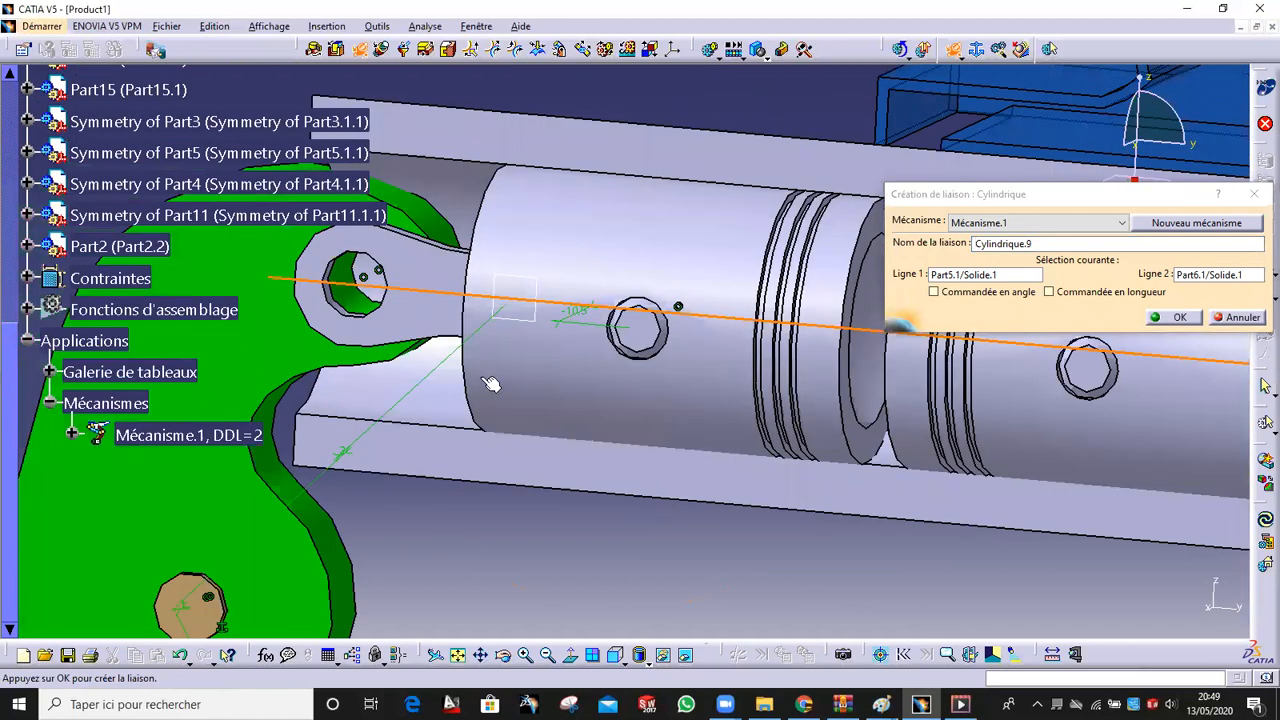
pyautogui.click(1175, 317)
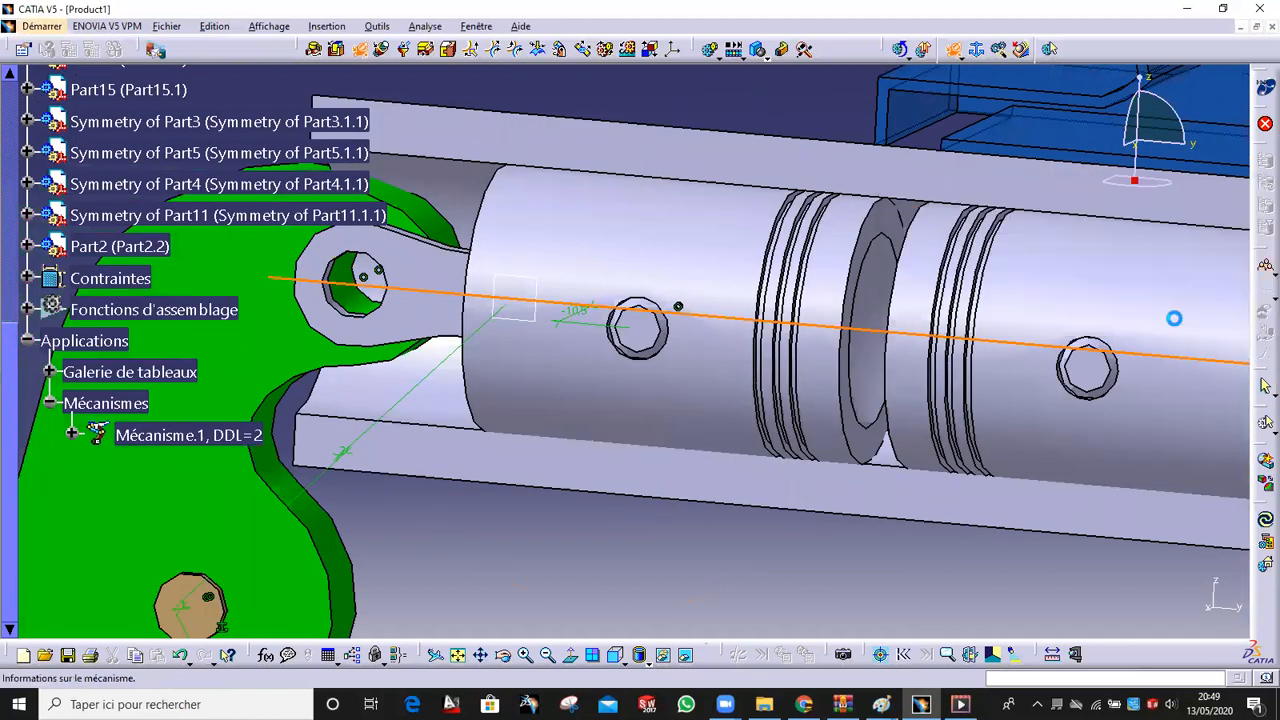
pyautogui.click(700, 381)
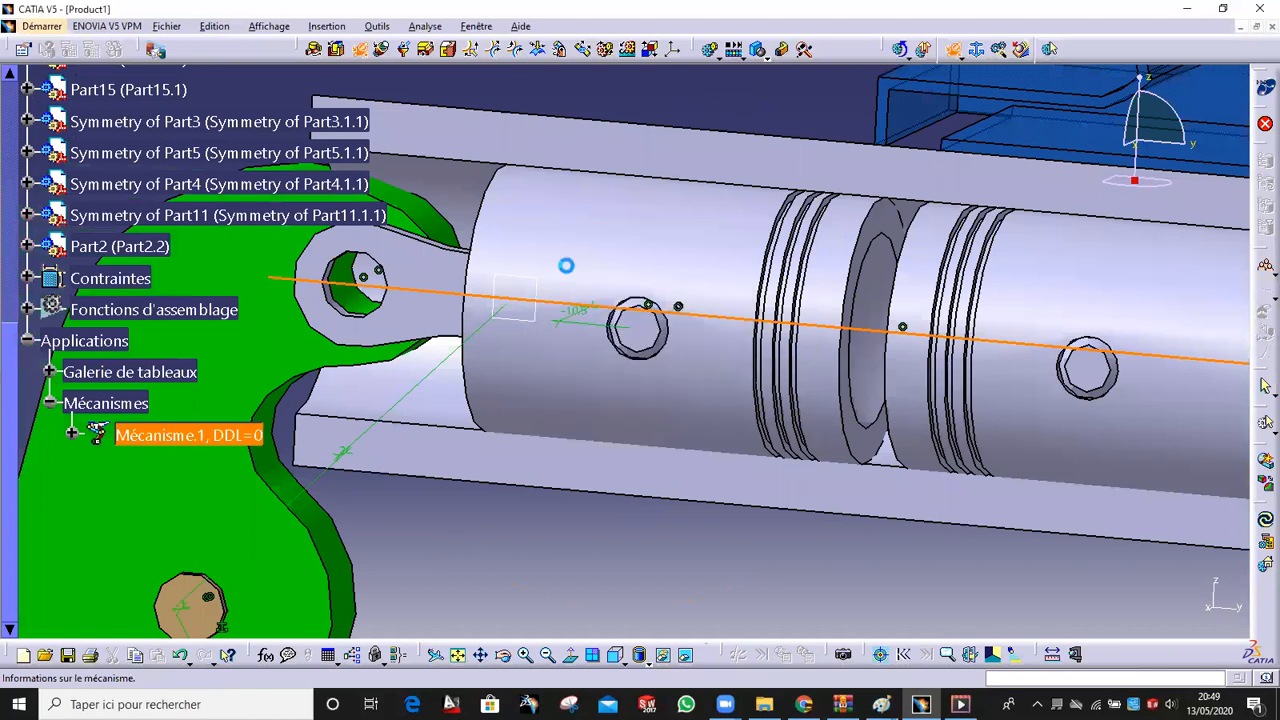
# Create a revolute joint between red crank Part1 and rod Part2.1 from their hole axes and faces, using the Distance option
pyautogui.moveTo(567, 321); pyautogui.dragTo(590, 382, button='middle')
pyautogui.moveTo(833, 412); pyautogui.dragTo(385, 70, button='middle')
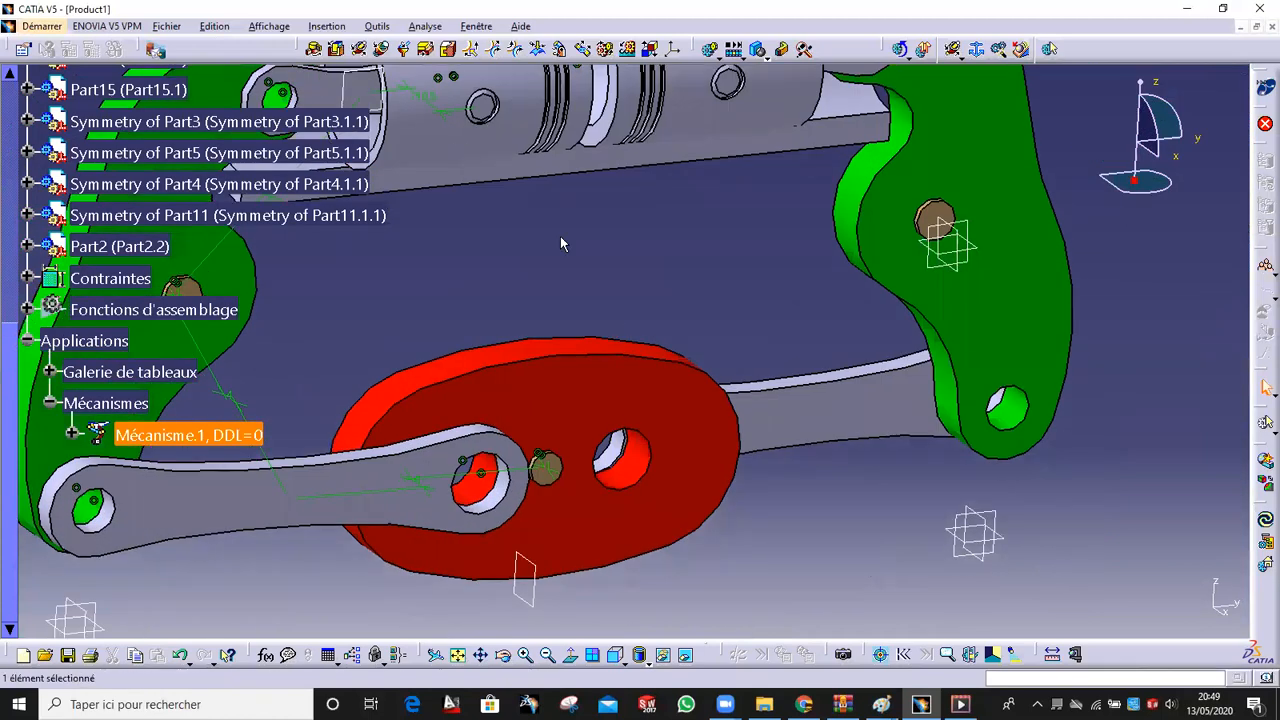
pyautogui.click(315, 50)
pyautogui.moveTo(656, 448); pyautogui.dragTo(572, 280, button='middle')
pyautogui.click(510, 351)
pyautogui.click(431, 330)
pyautogui.moveTo(463, 309); pyautogui.dragTo(729, 232, button='middle')
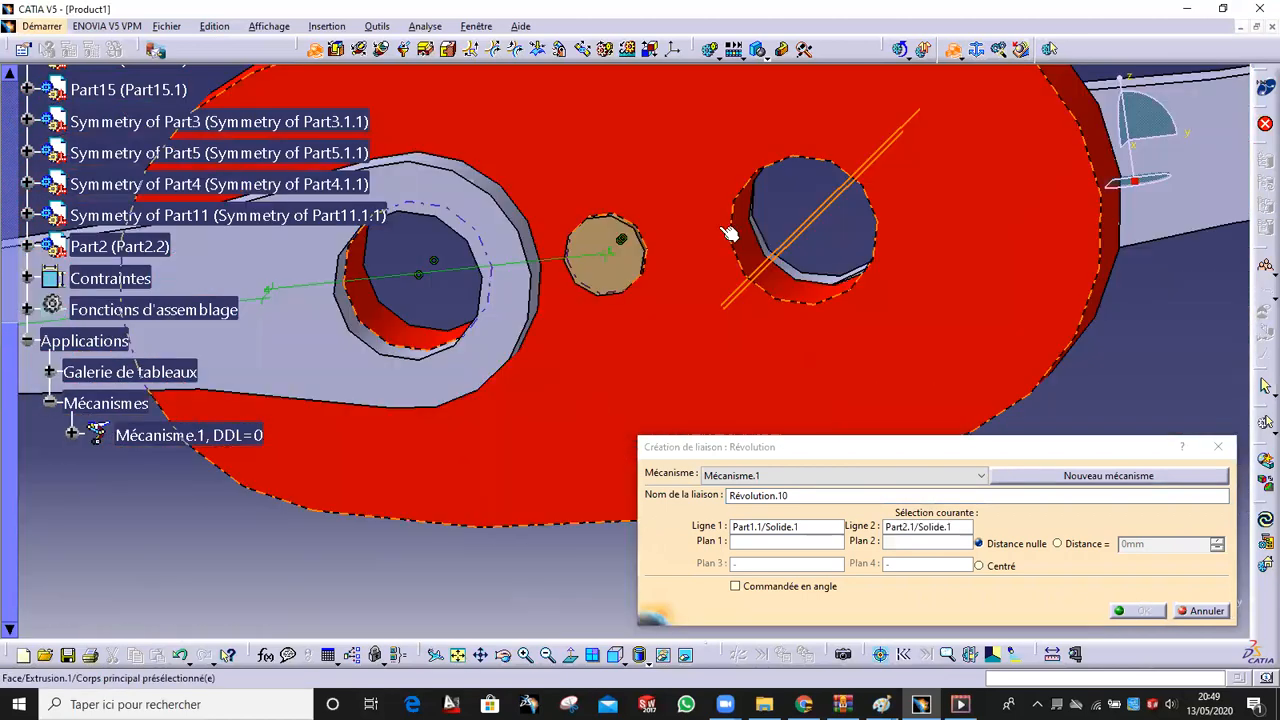
pyautogui.click(930, 265)
pyautogui.click(984, 224)
pyautogui.click(1057, 543)
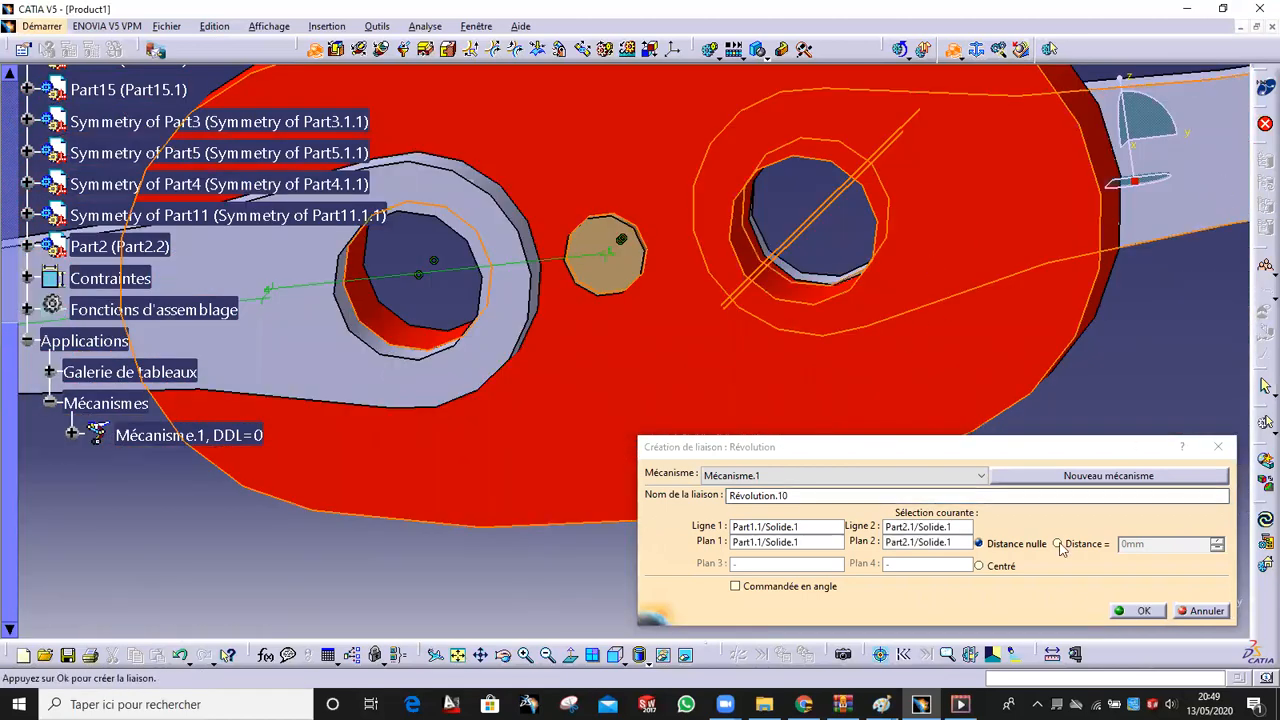
pyautogui.click(1138, 610)
# Create a revolute joint between rod Part2.1 and rocker Symmetry of Part3 from their hole axes and faces, using the Distance option
pyautogui.moveTo(929, 349); pyautogui.dragTo(706, 293, button='middle')
pyautogui.click(714, 273)
pyautogui.click(697, 293)
pyautogui.click(620, 262)
pyautogui.click(598, 297)
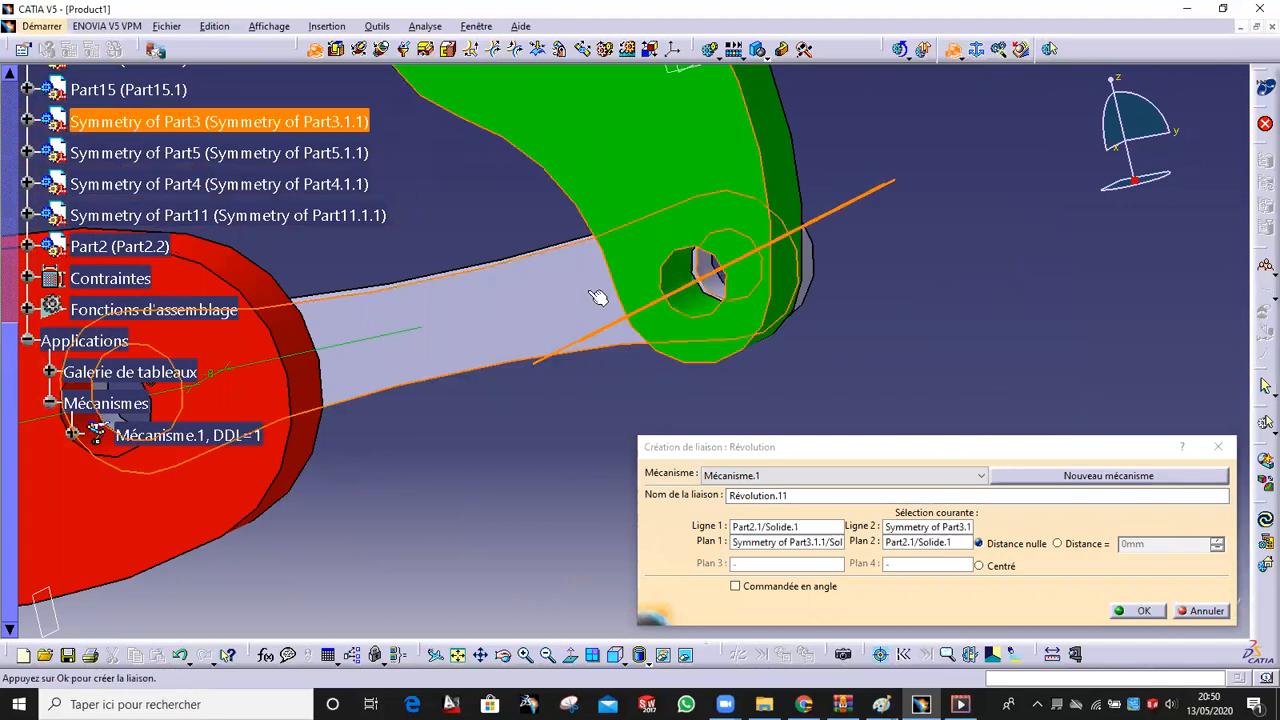
pyautogui.click(1060, 543)
pyautogui.click(1139, 611)
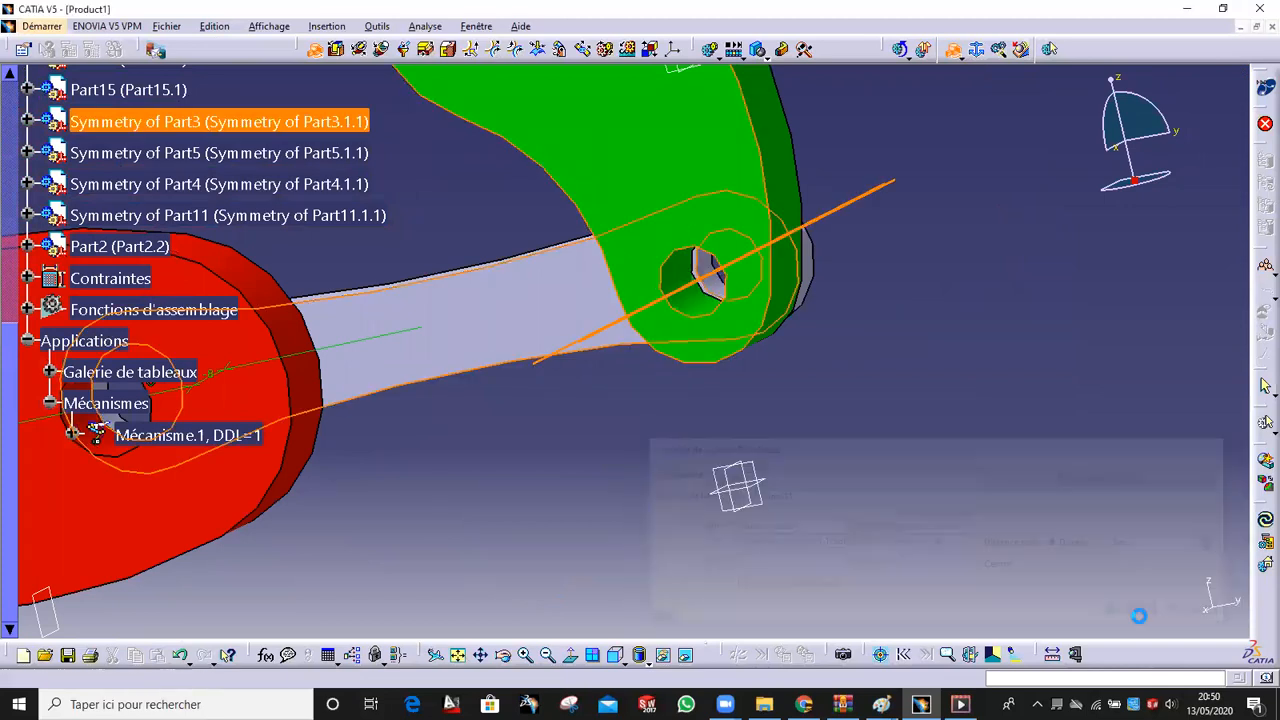
# Set the axis of pin Part9 as the first line of a revolute joint and hide the rocker Symmetry of Part3 around it
pyautogui.moveTo(733, 82); pyautogui.dragTo(824, 344, button='middle')
pyautogui.moveTo(745, 277); pyautogui.dragTo(888, 358, button='middle')
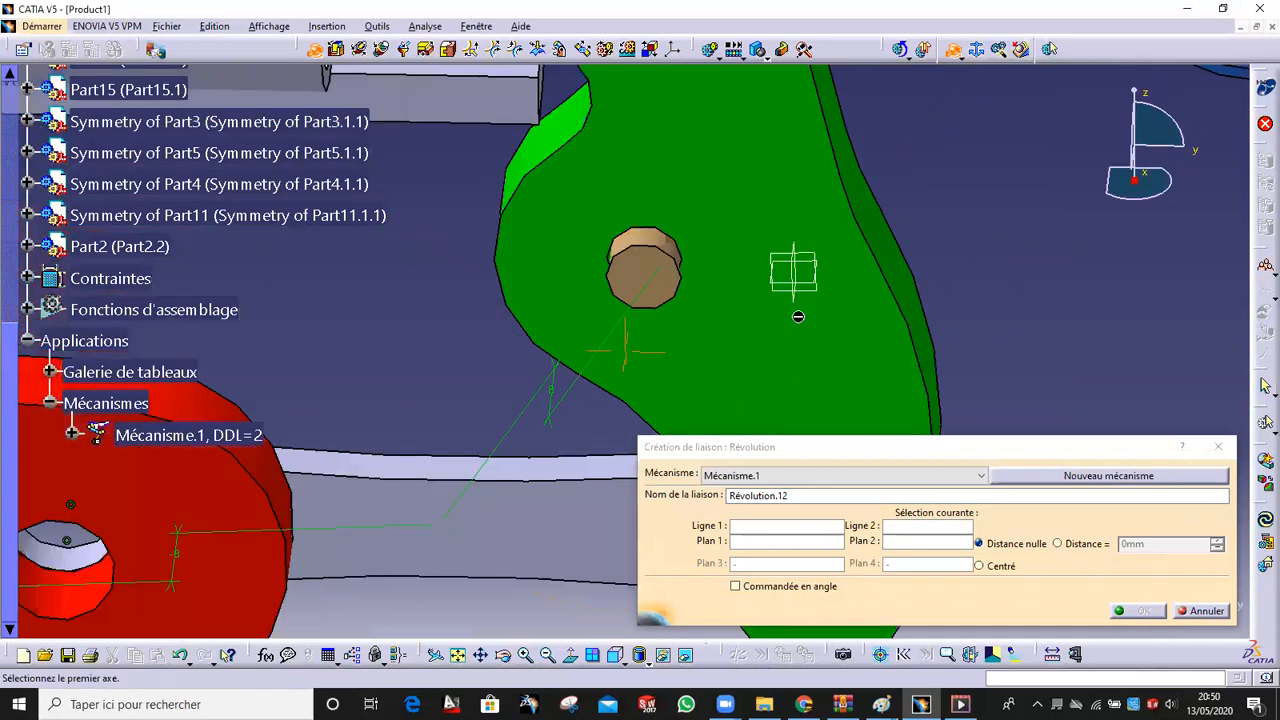
pyautogui.moveTo(798, 316); pyautogui.dragTo(892, 390, button='middle')
pyautogui.click(769, 313)
pyautogui.moveTo(769, 313); pyautogui.dragTo(780, 197, button='middle')
pyautogui.rightClick(780, 197)
pyautogui.click(820, 248)
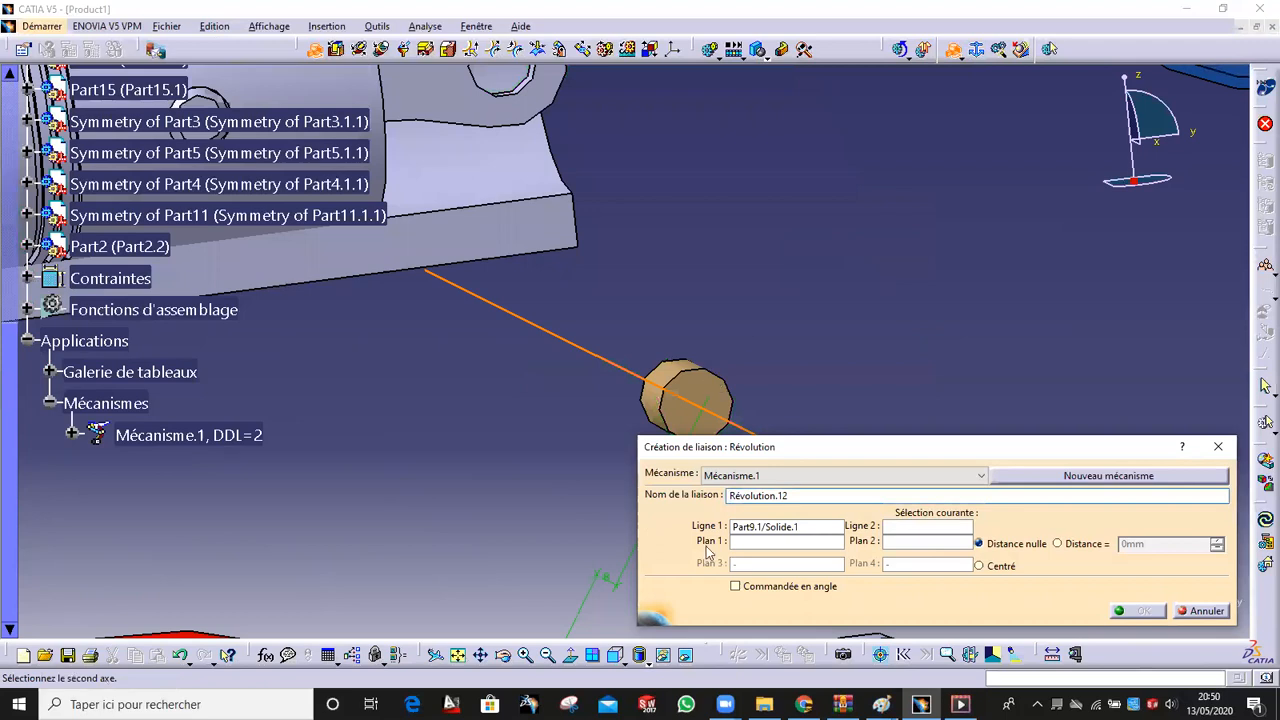
# Complete the revolute joint between pin Part9 and the hidden rocker Symmetry of Part3 from the rocker's hole axis and both parts' faces, using the Distance option
pyautogui.click(685, 655)
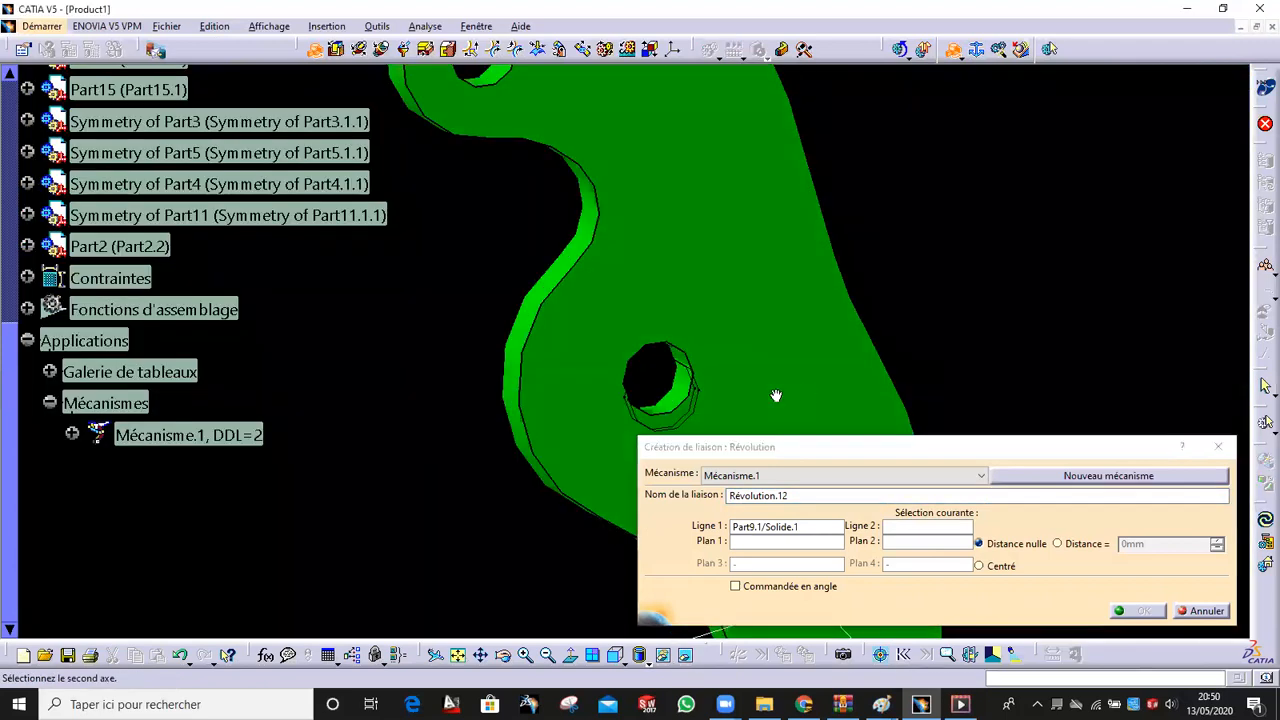
pyautogui.moveTo(776, 396); pyautogui.dragTo(826, 397, button='middle')
pyautogui.click(592, 368)
pyautogui.click(651, 295)
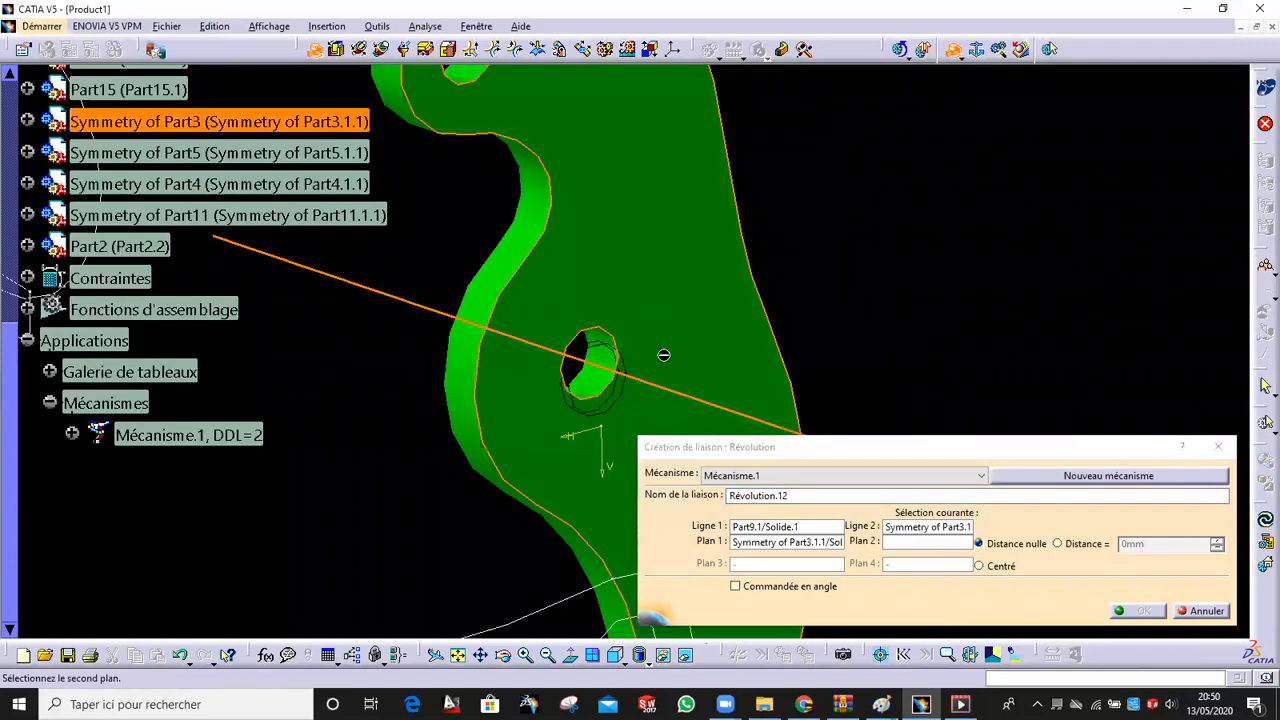
pyautogui.click(664, 355)
pyautogui.click(685, 655)
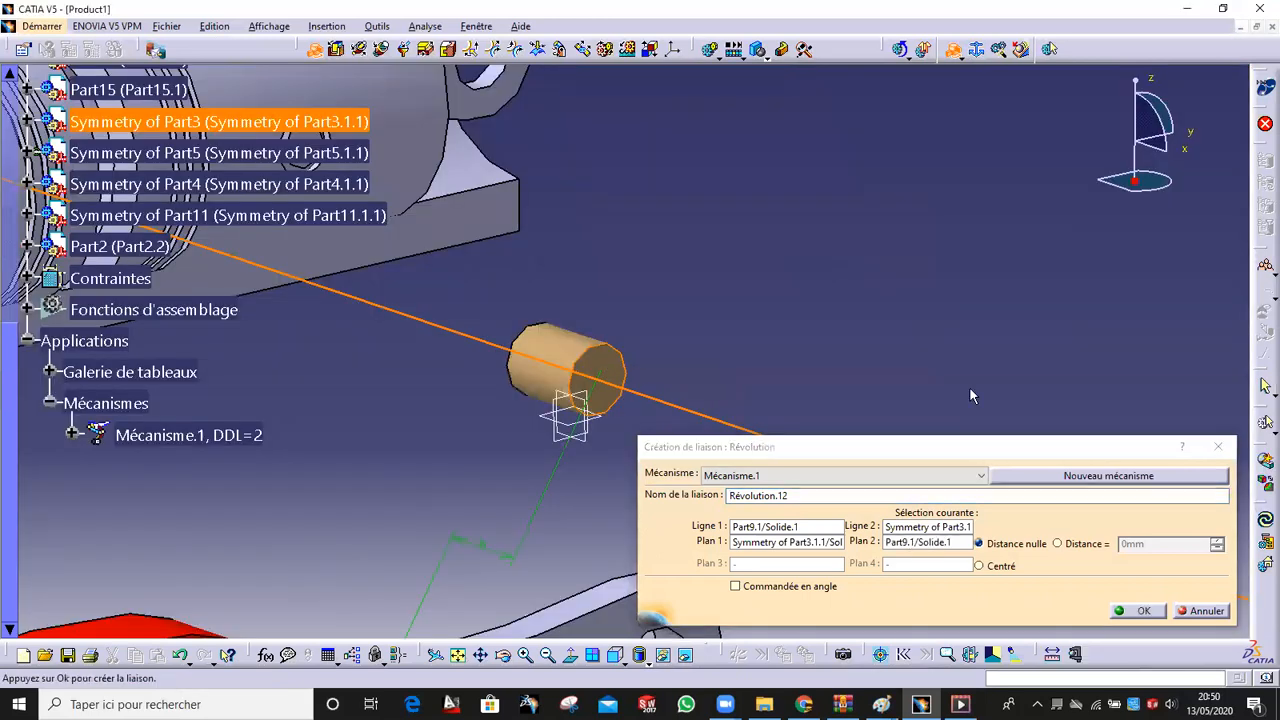
pyautogui.click(1088, 544)
pyautogui.click(1138, 611)
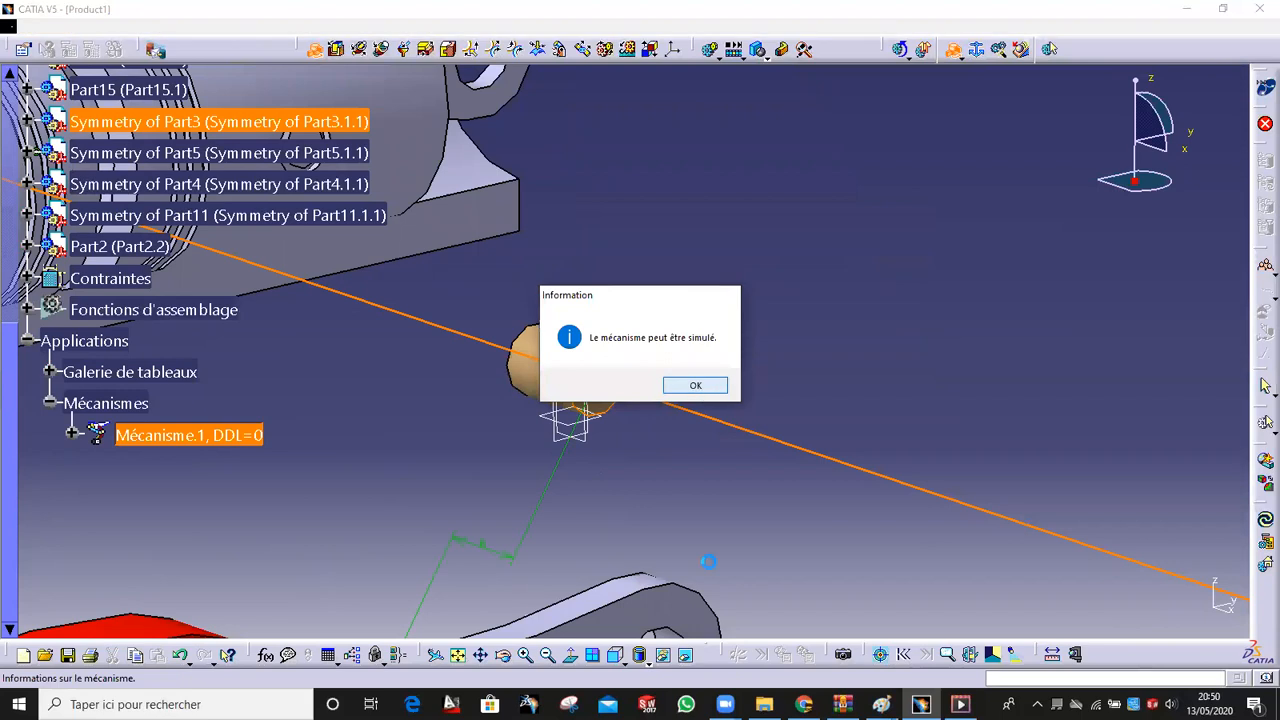
pyautogui.click(700, 392)
# Return to the visible space with the rocker shown and cancel the new revolute joint
pyautogui.click(684, 655)
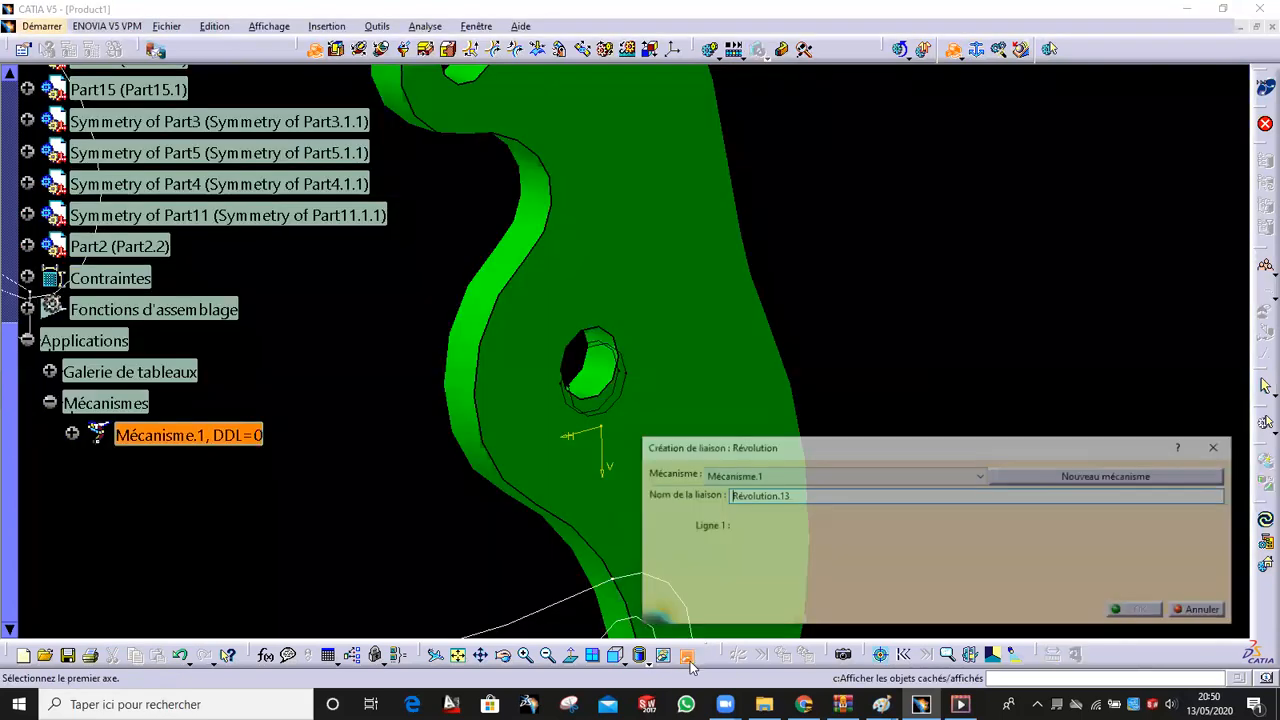
pyautogui.click(735, 336)
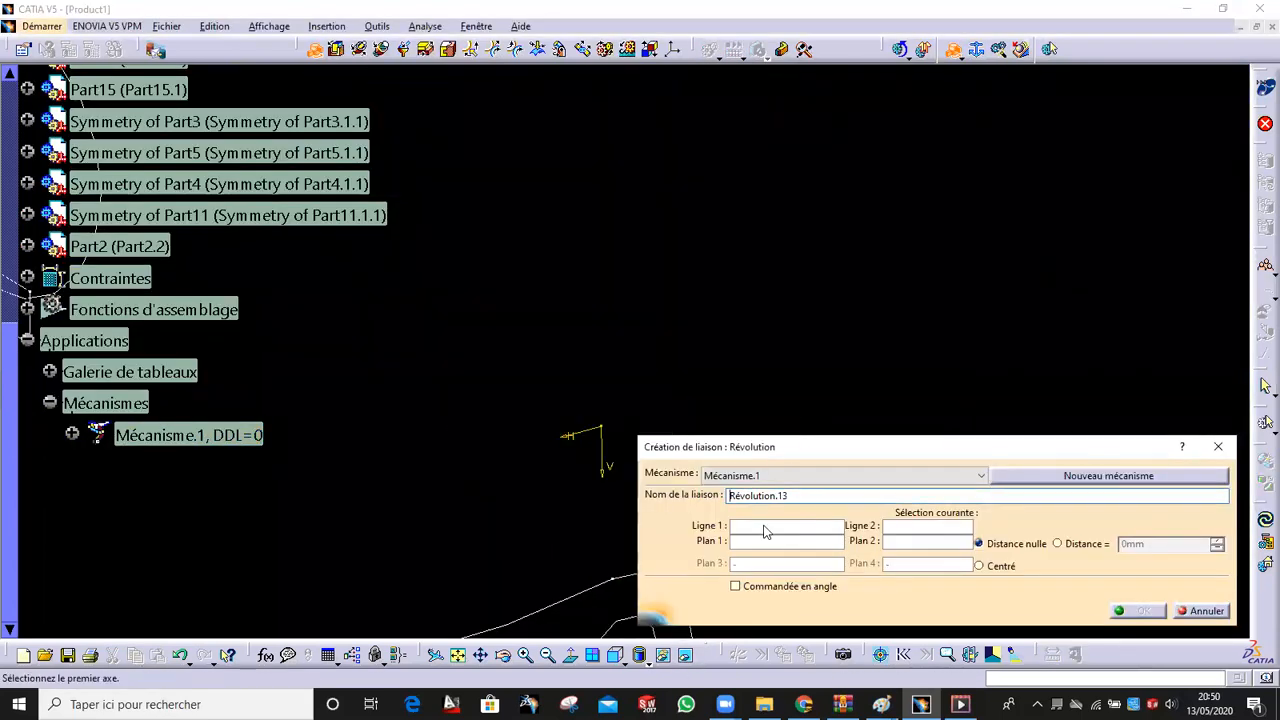
pyautogui.click(690, 655)
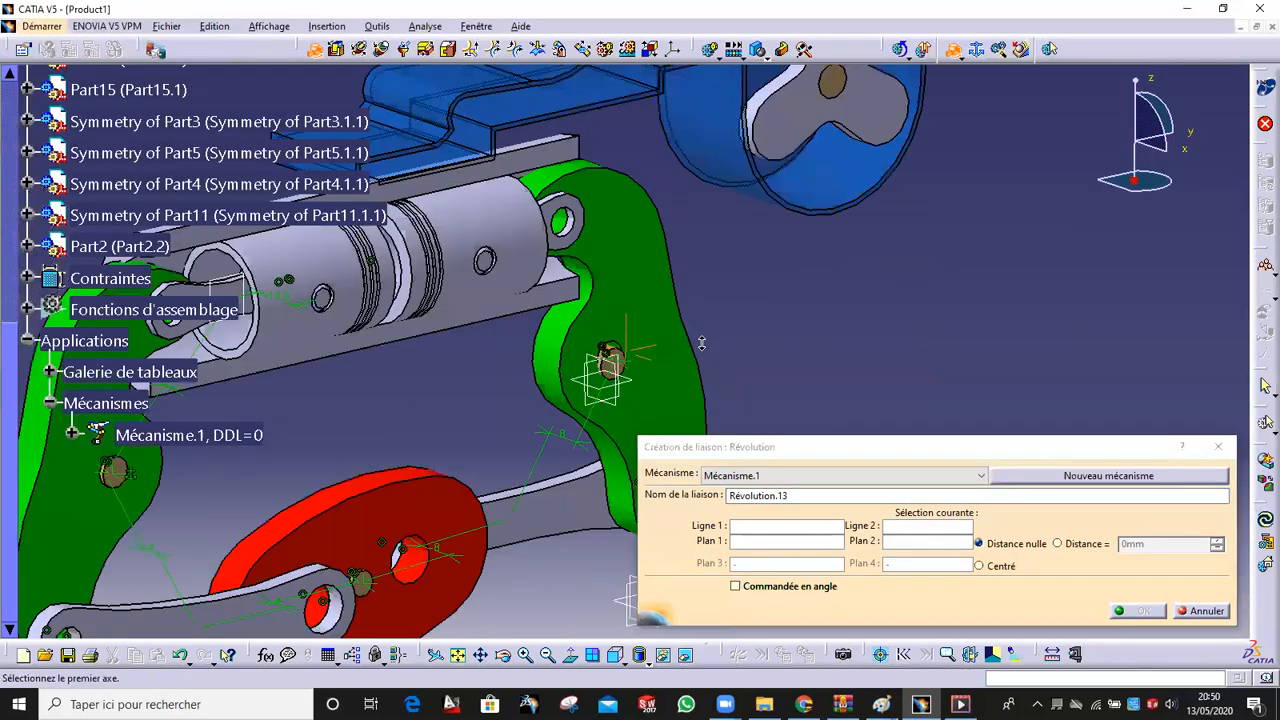
pyautogui.moveTo(522, 316); pyautogui.dragTo(944, 322, button='middle')
pyautogui.moveTo(734, 234); pyautogui.dragTo(736, 135, button='middle')
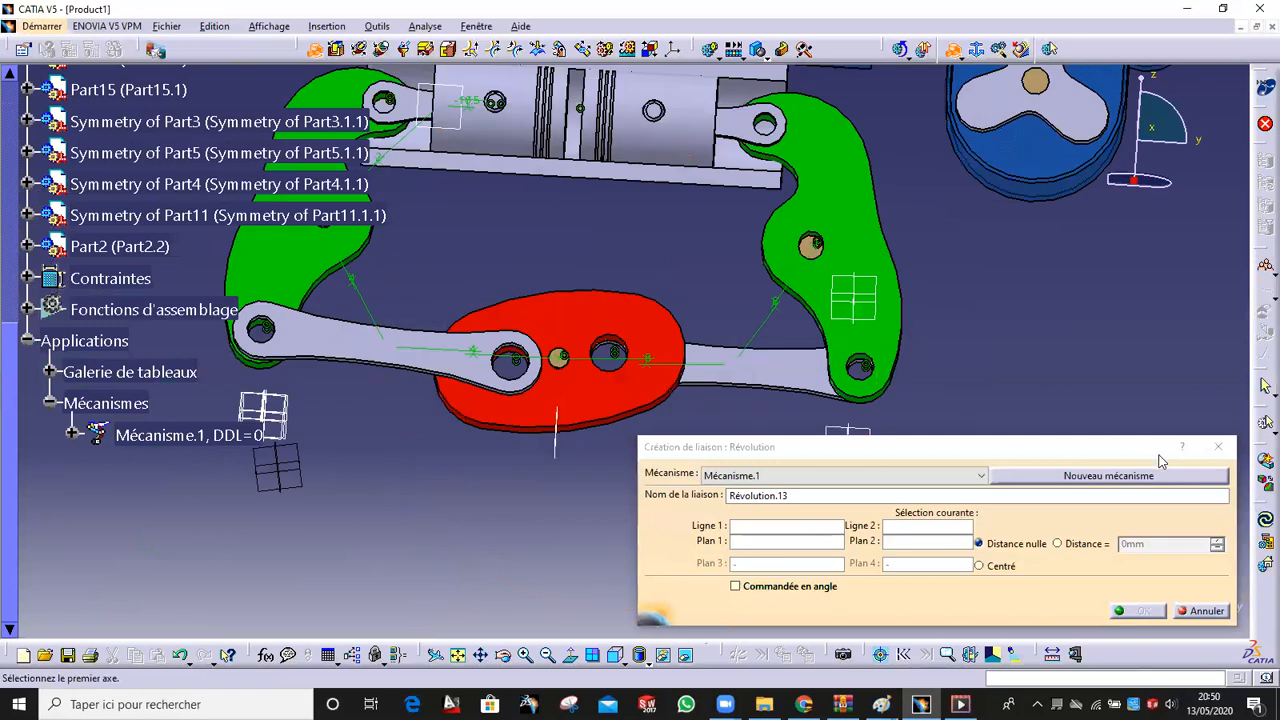
pyautogui.click(1215, 449)
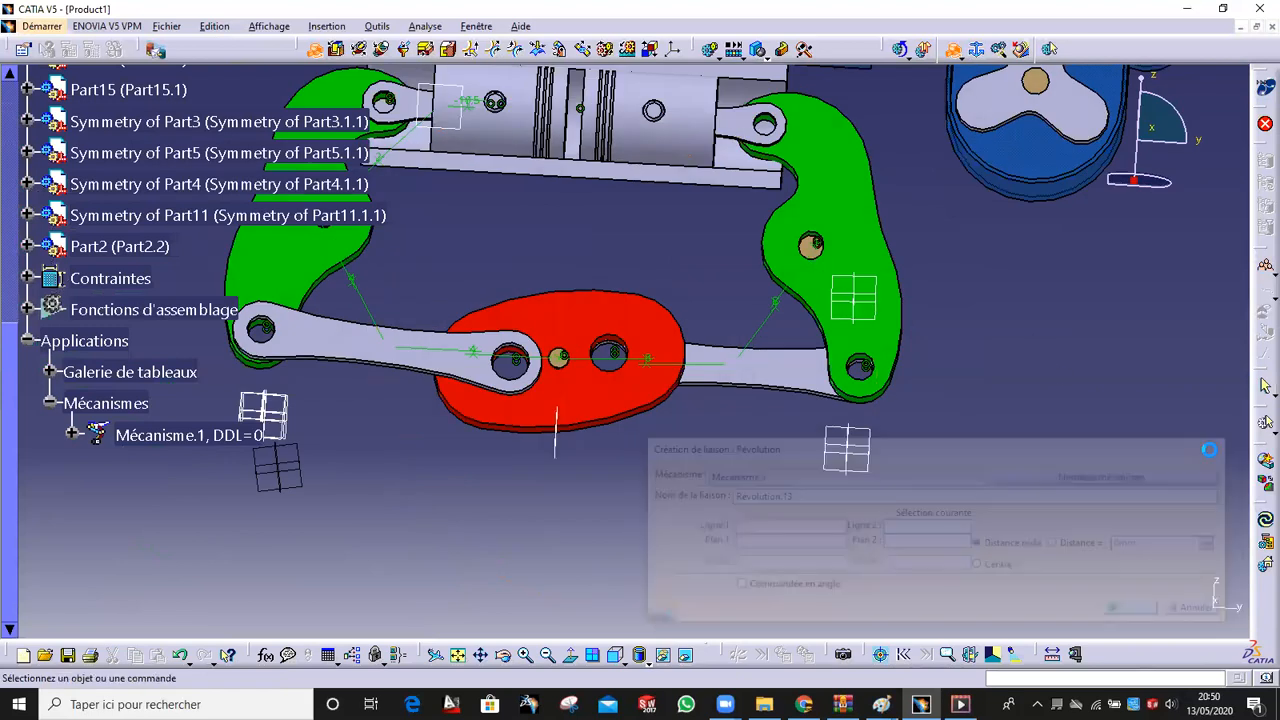
# Move the Symmetry of Part3 rocker solid from the hidden space back to the visible space
pyautogui.click(1265, 522)
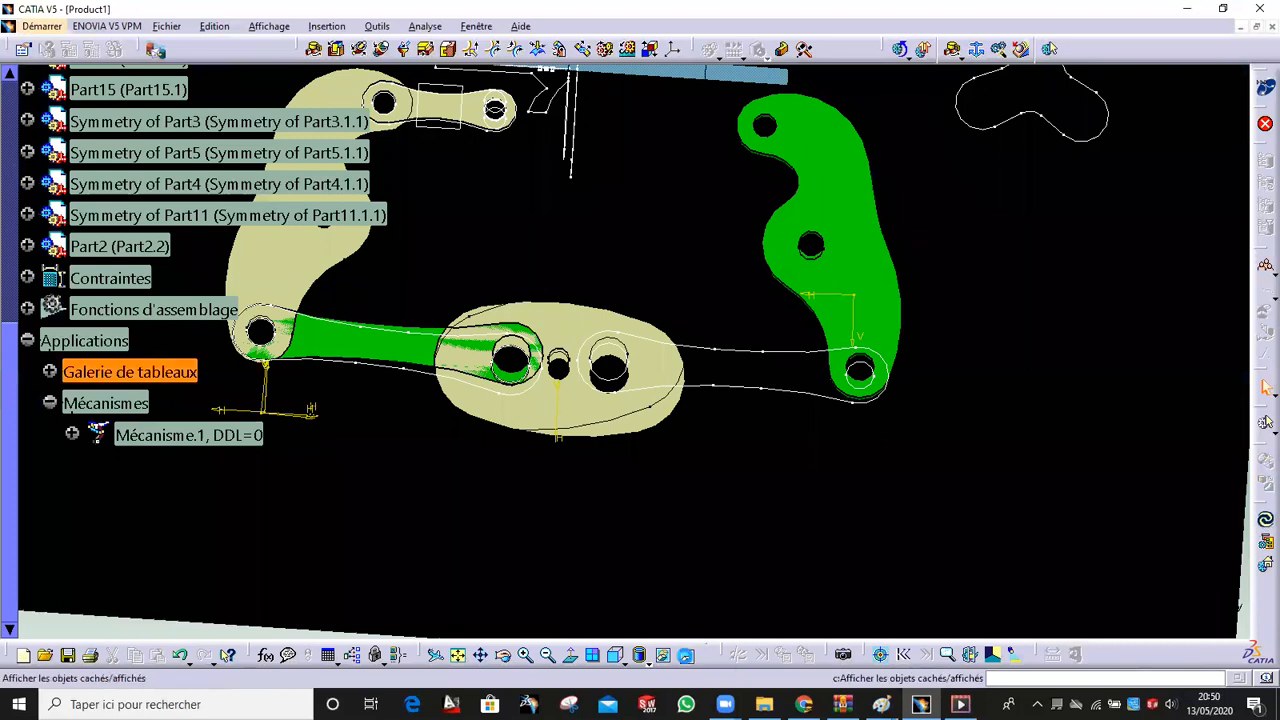
pyautogui.click(684, 655)
pyautogui.click(809, 251)
pyautogui.rightClick(837, 259)
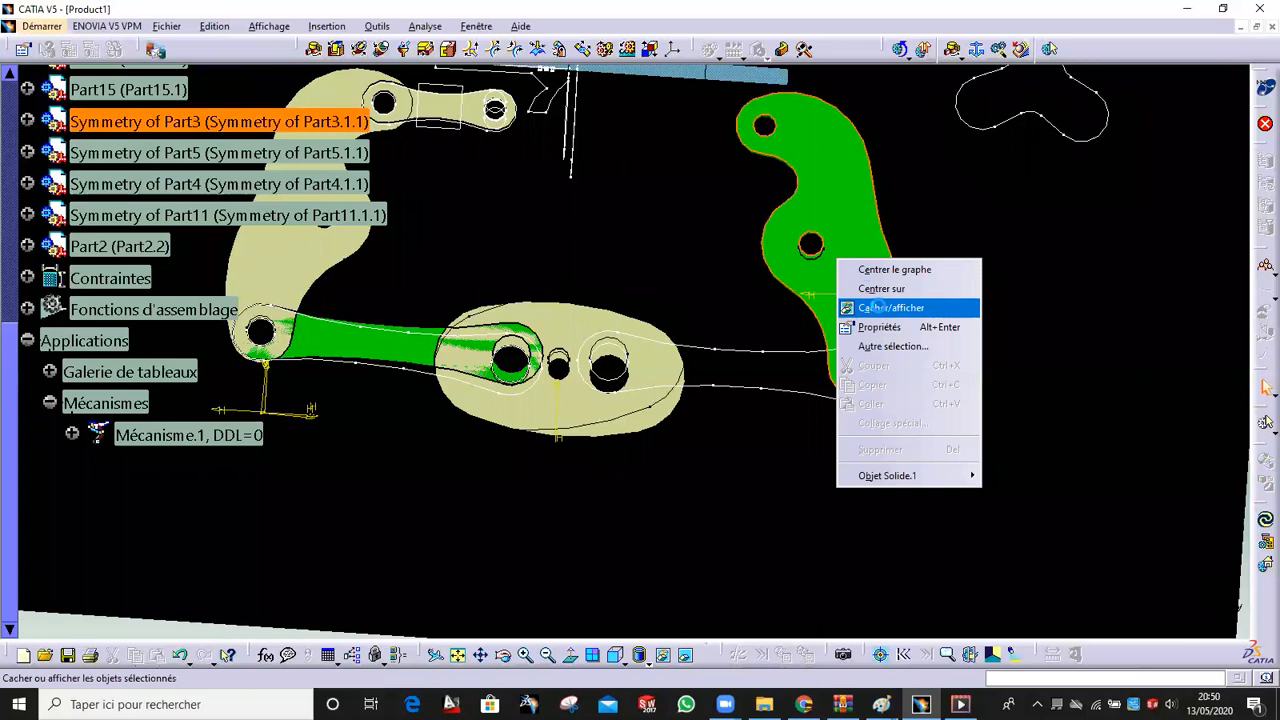
pyautogui.click(885, 307)
pyautogui.click(684, 655)
# Try updating the positions of Mécanisme.1 without taking the current positions for rigid joints, and undo the update
pyautogui.moveTo(720, 365)
pyautogui.mouseDown(button='middle')
pyautogui.moveTo(723, 423)
pyautogui.moveTo(749, 257)
pyautogui.moveTo(666, 249)
pyautogui.moveTo(711, 414)
pyautogui.moveTo(702, 360)
pyautogui.moveTo(710, 368)
pyautogui.mouseUp(button='middle')
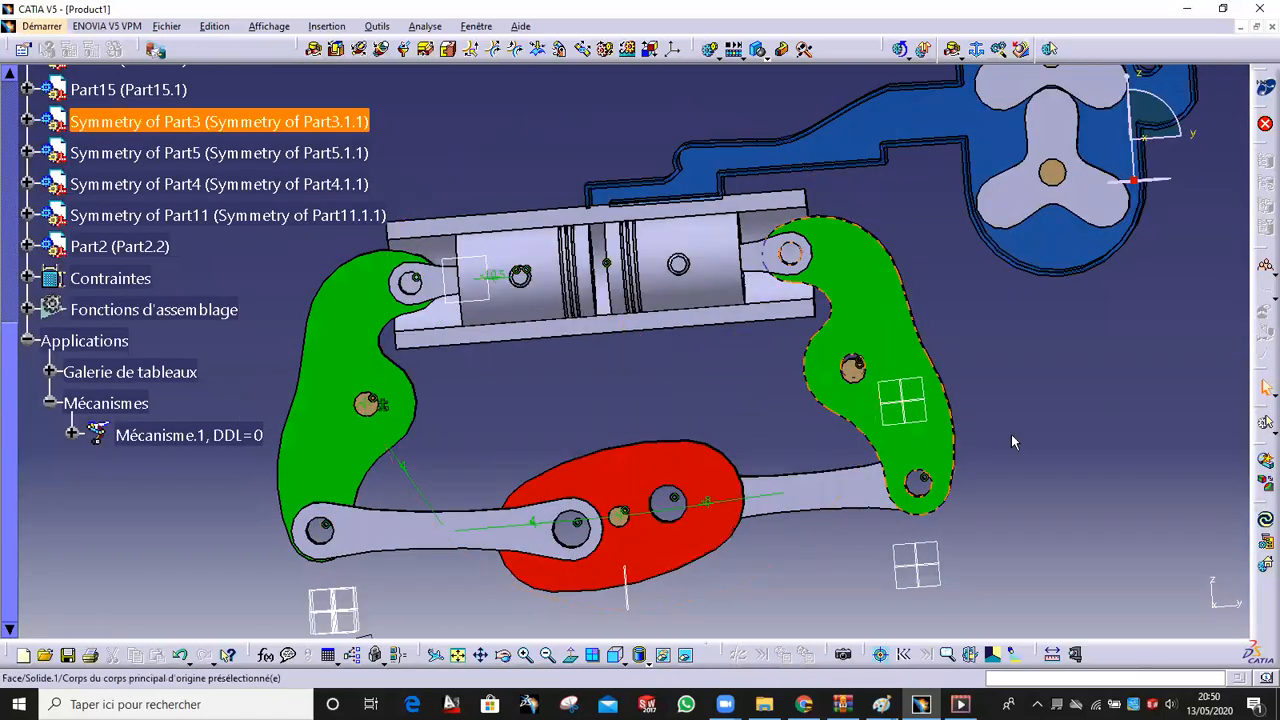
pyautogui.click(1265, 520)
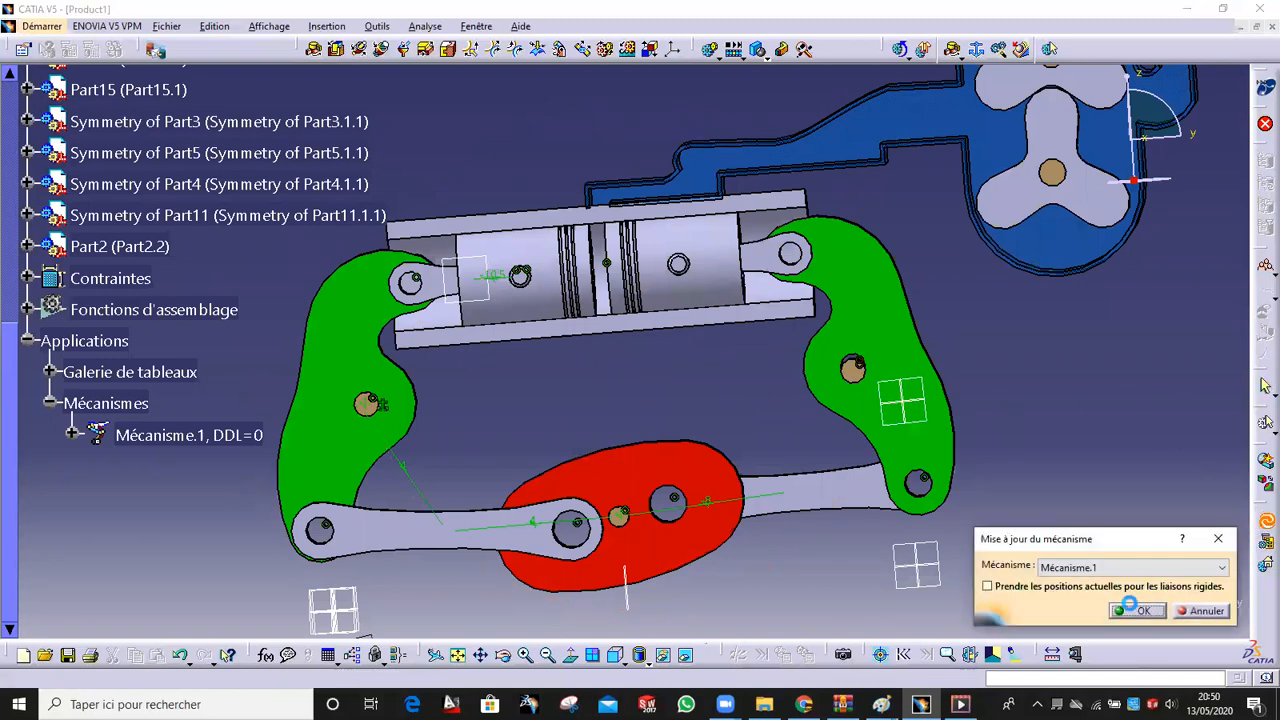
pyautogui.click(1133, 609)
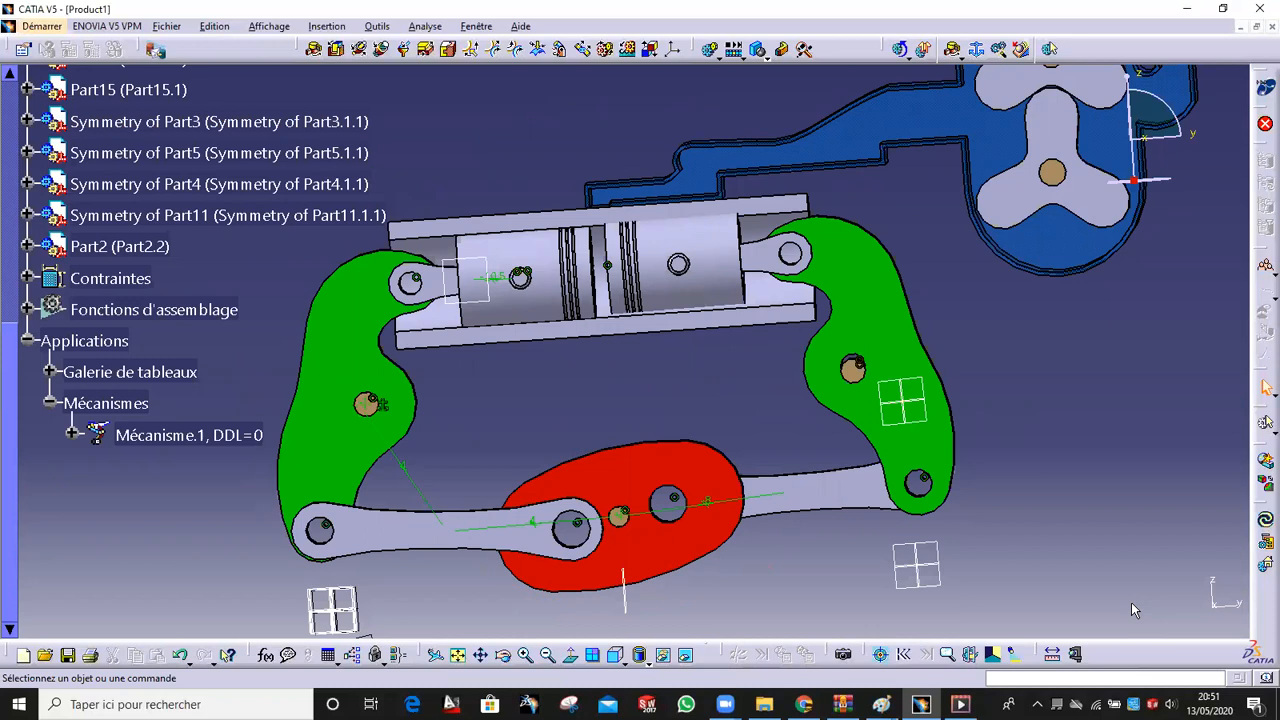
pyautogui.click(181, 656)
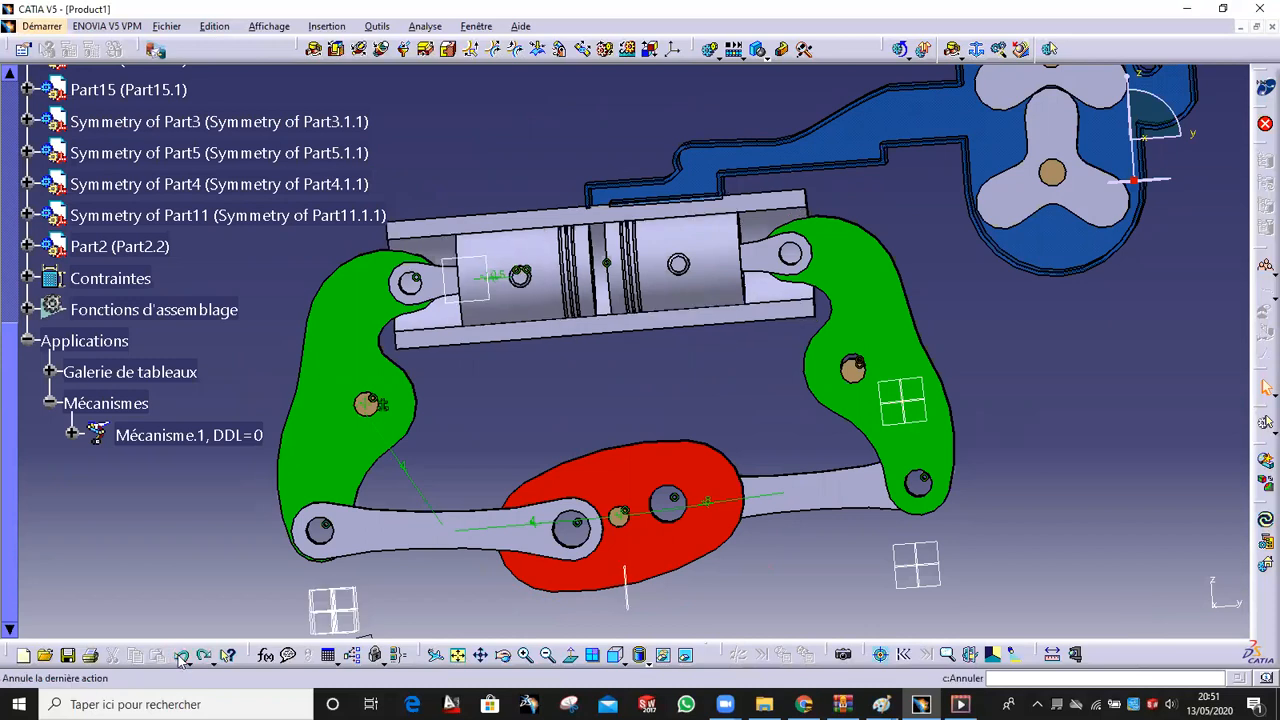
# Create a revolute joint between rocker Symmetry of Part3 and piston rod Symmetry of Part4 from their hole axes and faces
pyautogui.moveTo(463, 363); pyautogui.dragTo(735, 370, button='middle')
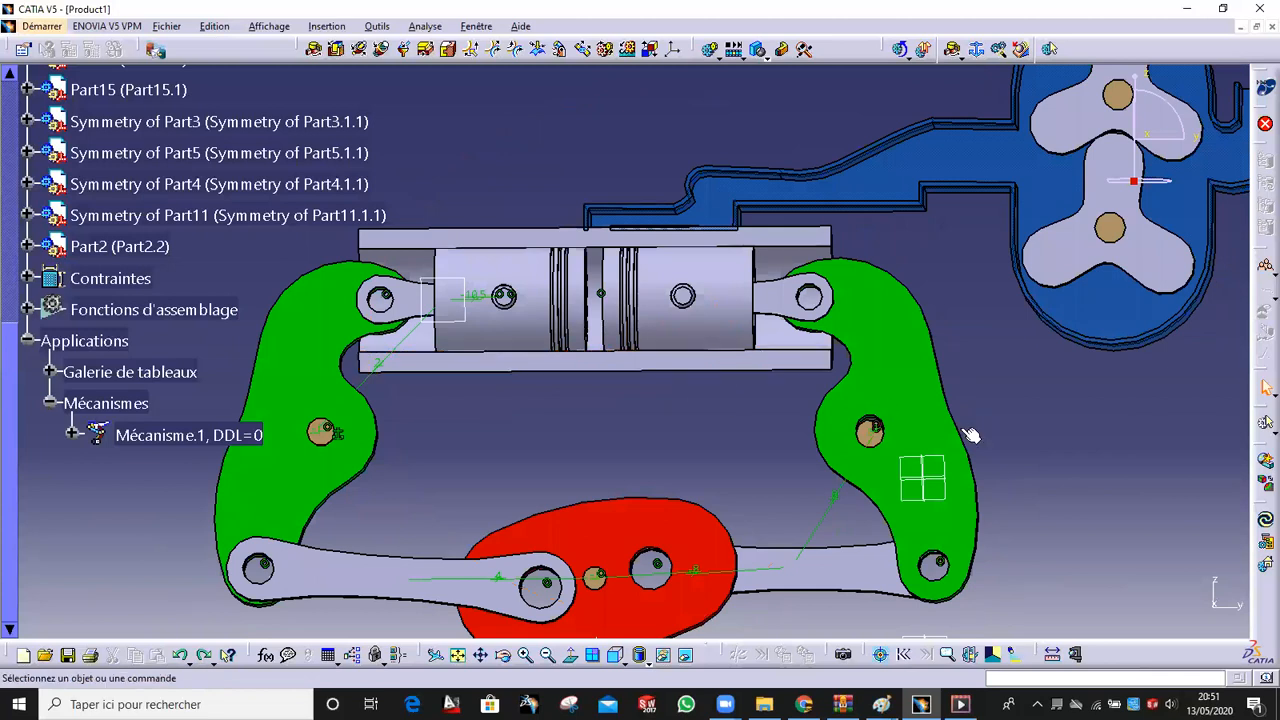
pyautogui.moveTo(700, 449); pyautogui.dragTo(591, 391, button='middle')
pyautogui.moveTo(600, 460); pyautogui.dragTo(520, 130, button='middle')
pyautogui.click(314, 50)
pyautogui.moveTo(652, 397); pyautogui.dragTo(740, 372, button='middle')
pyautogui.click(760, 373)
pyautogui.click(815, 368)
pyautogui.click(764, 385)
pyautogui.click(1065, 398)
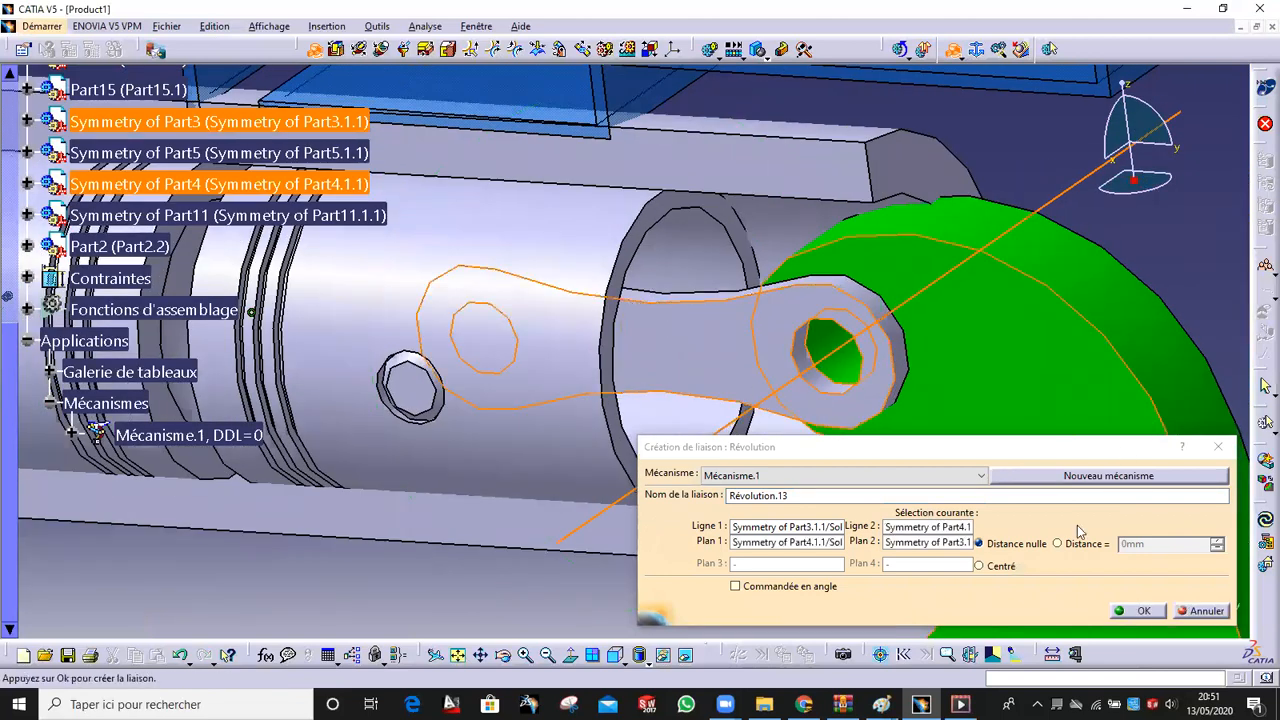
pyautogui.click(1141, 611)
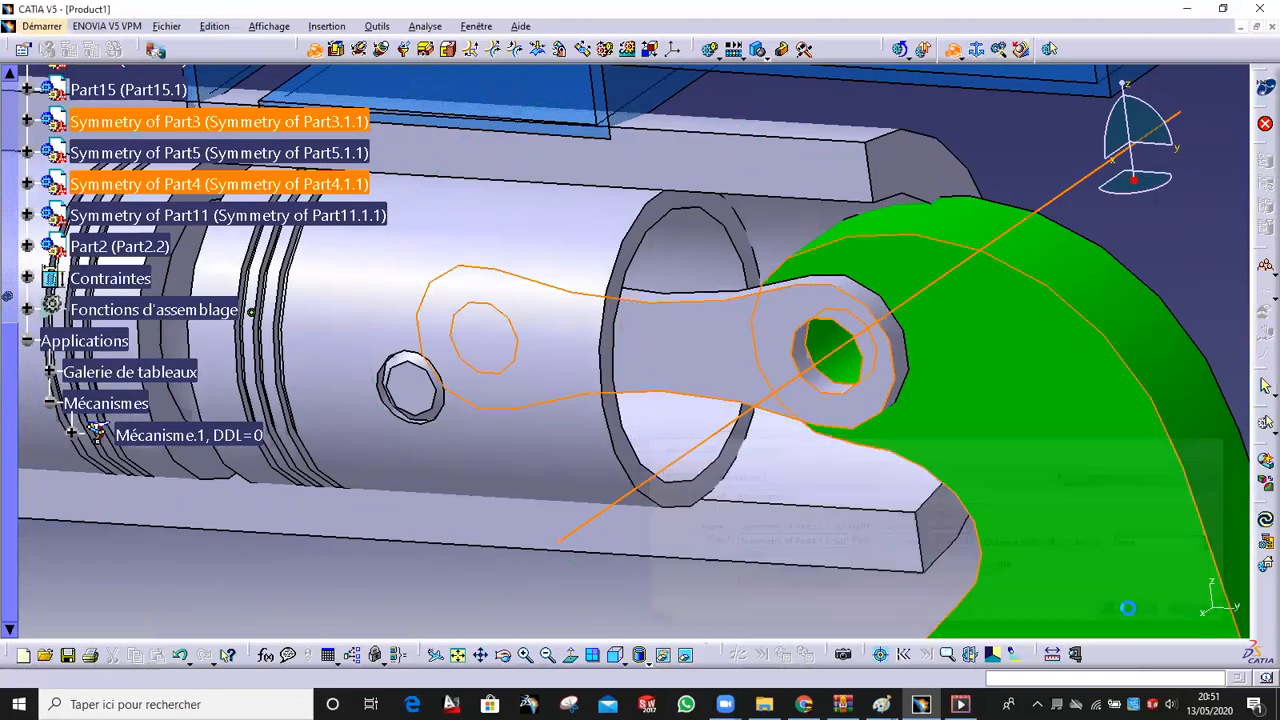
# Select the axis of pin Symmetry of Part11 for the new revolute joint and hide the piston Symmetry of Part5 around it
pyautogui.moveTo(592, 356); pyautogui.dragTo(569, 328, button='middle')
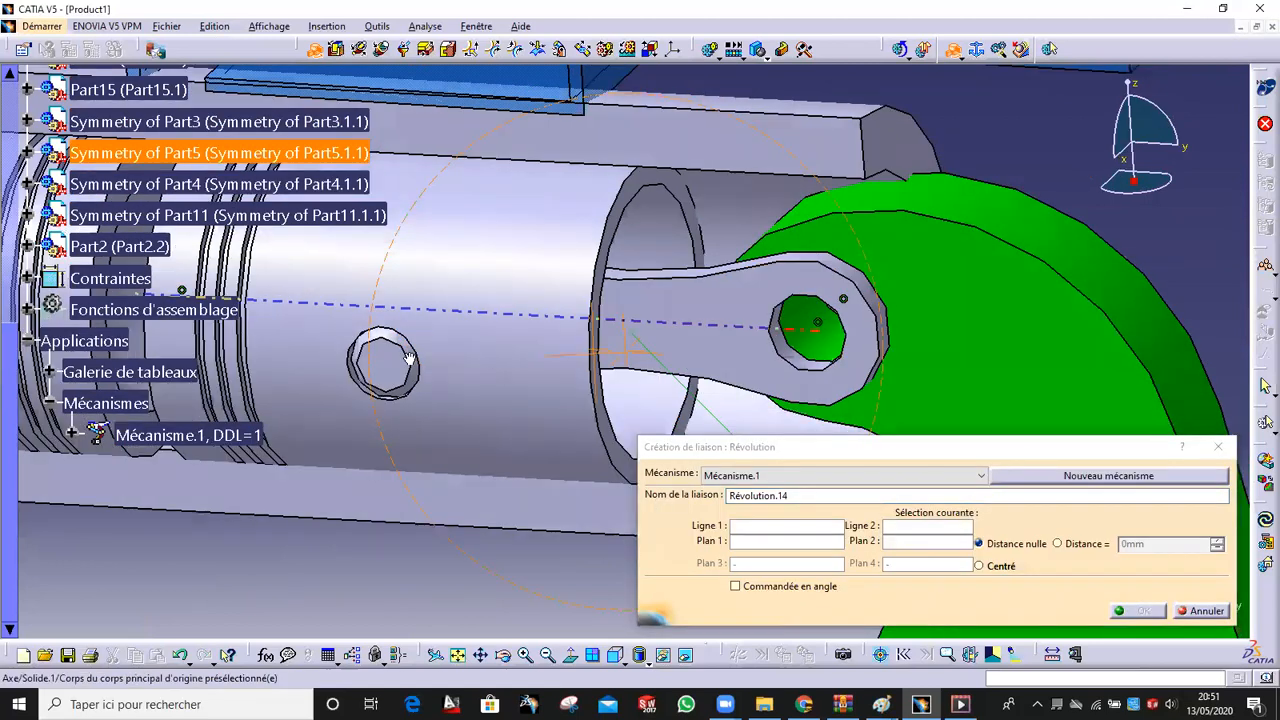
pyautogui.moveTo(409, 359); pyautogui.dragTo(711, 351, button='middle')
pyautogui.click(889, 335)
pyautogui.moveTo(1018, 357); pyautogui.dragTo(514, 316, button='middle')
pyautogui.rightClick(514, 316)
pyautogui.click(558, 358)
# Create the revolute joint between pin Symmetry of Part11 and rod Symmetry of Part4 using their faces and the Distance option
pyautogui.moveTo(537, 414)
pyautogui.mouseDown(button='middle')
pyautogui.moveTo(690, 424)
pyautogui.moveTo(534, 391)
pyautogui.mouseUp(button='middle')
pyautogui.click(550, 390)
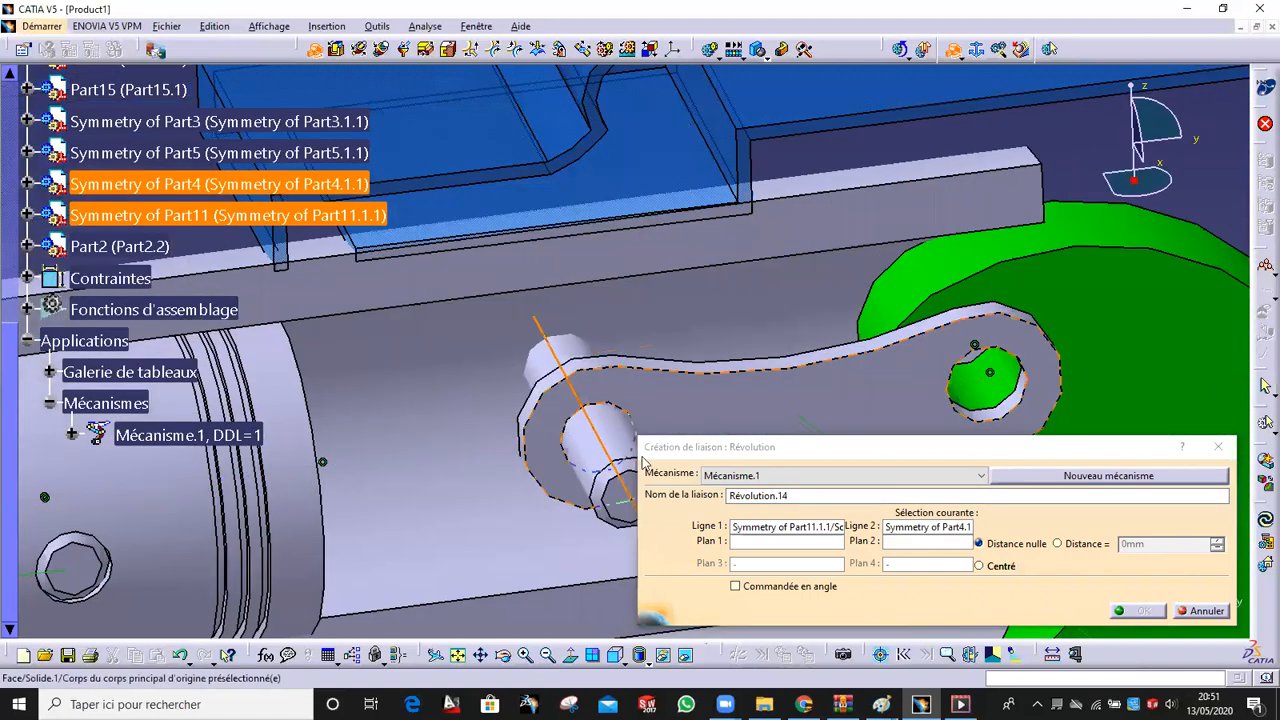
pyautogui.click(619, 478)
pyautogui.click(1085, 544)
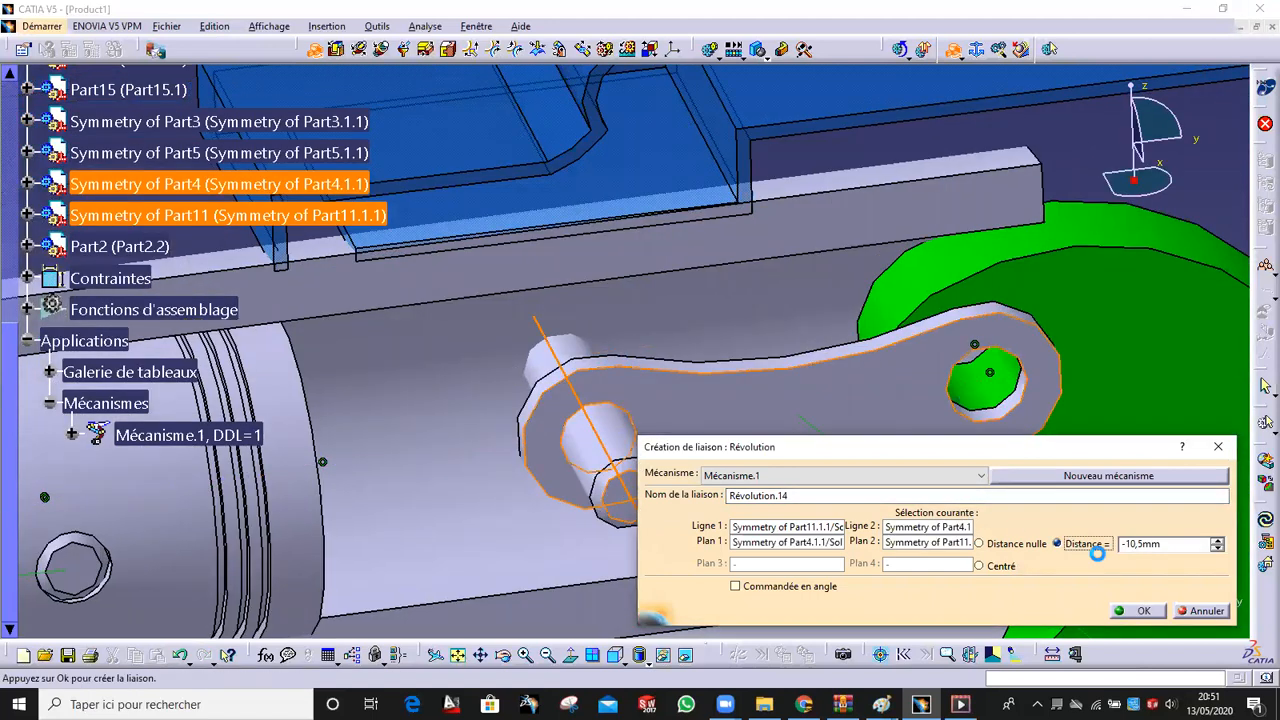
pyautogui.click(1133, 612)
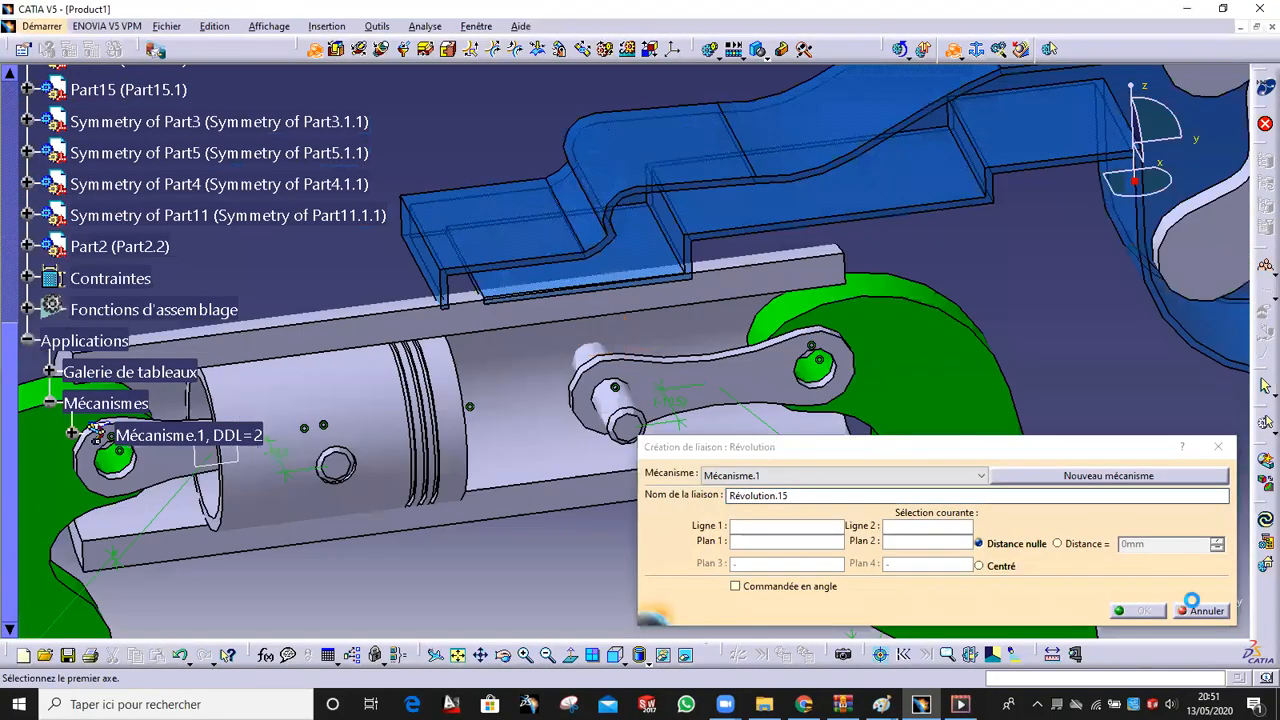
pyautogui.click(1200, 610)
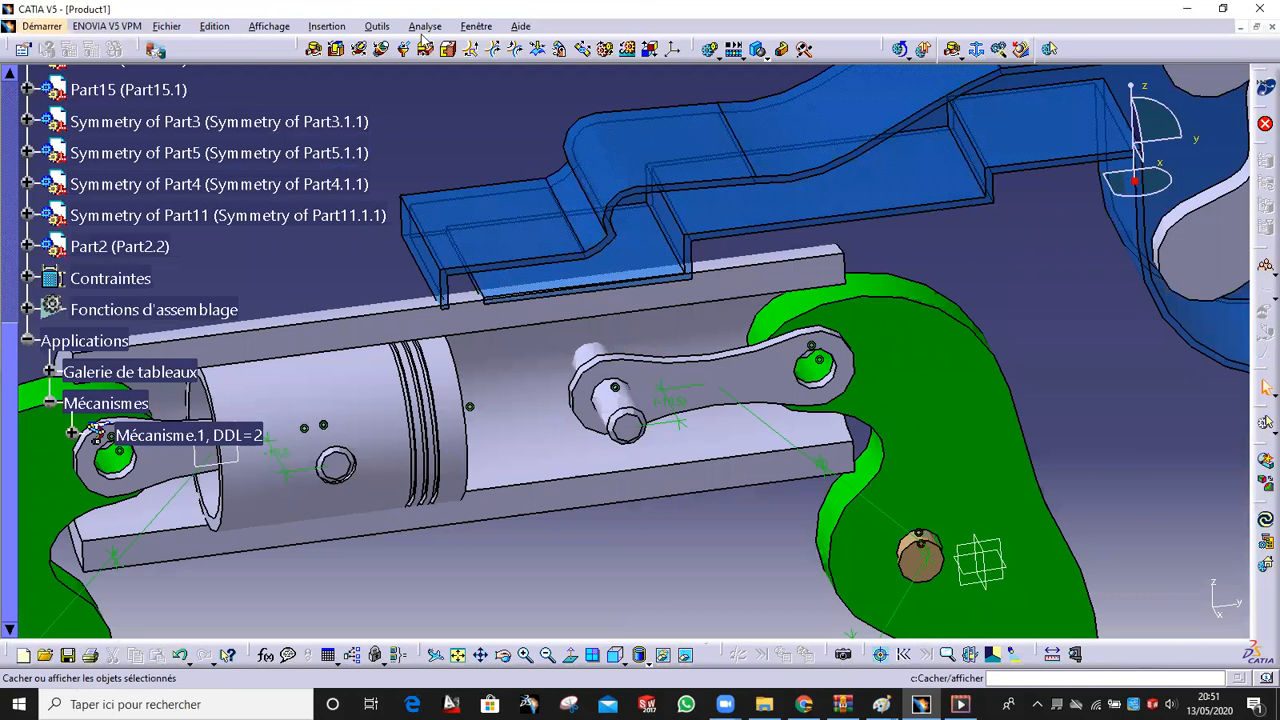
# Create a rigid joint between pin Symmetry of Part11 and piston Symmetry of Part5, moving the piston back to the visible space
pyautogui.click(449, 48)
pyautogui.click(627, 429)
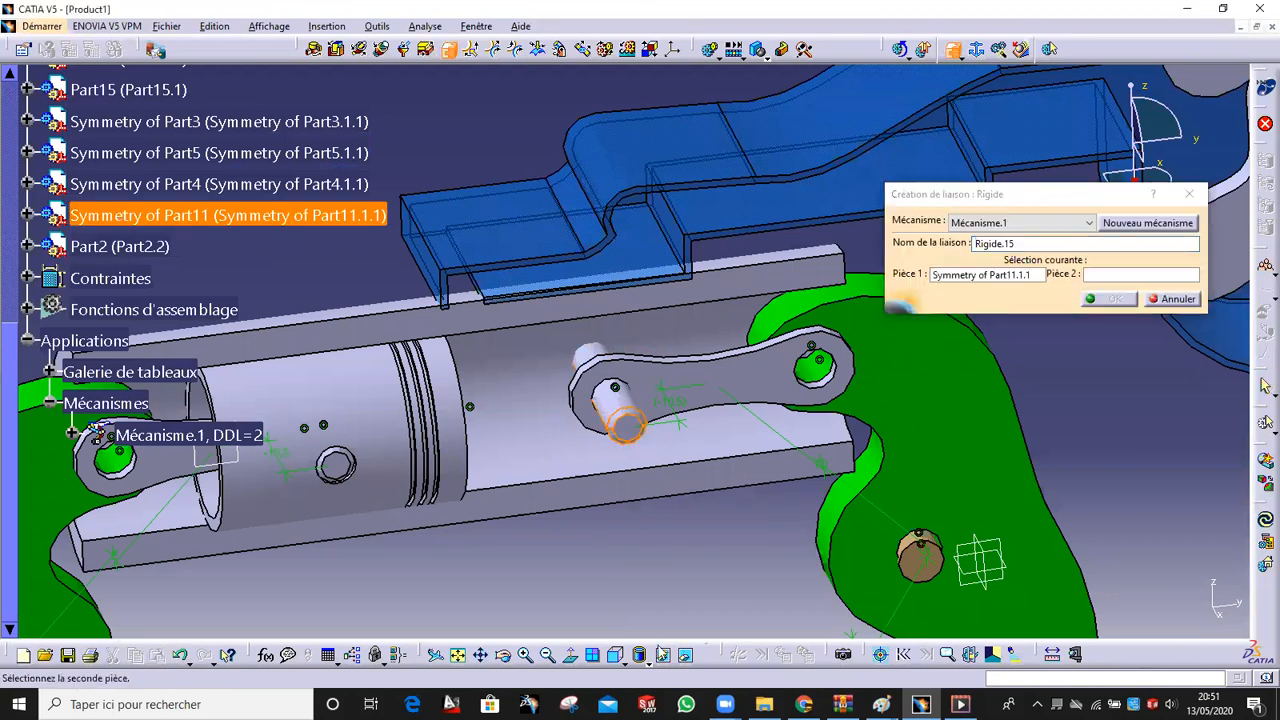
pyautogui.click(687, 657)
pyautogui.click(600, 398)
pyautogui.rightClick(673, 362)
pyautogui.click(726, 412)
pyautogui.click(1110, 299)
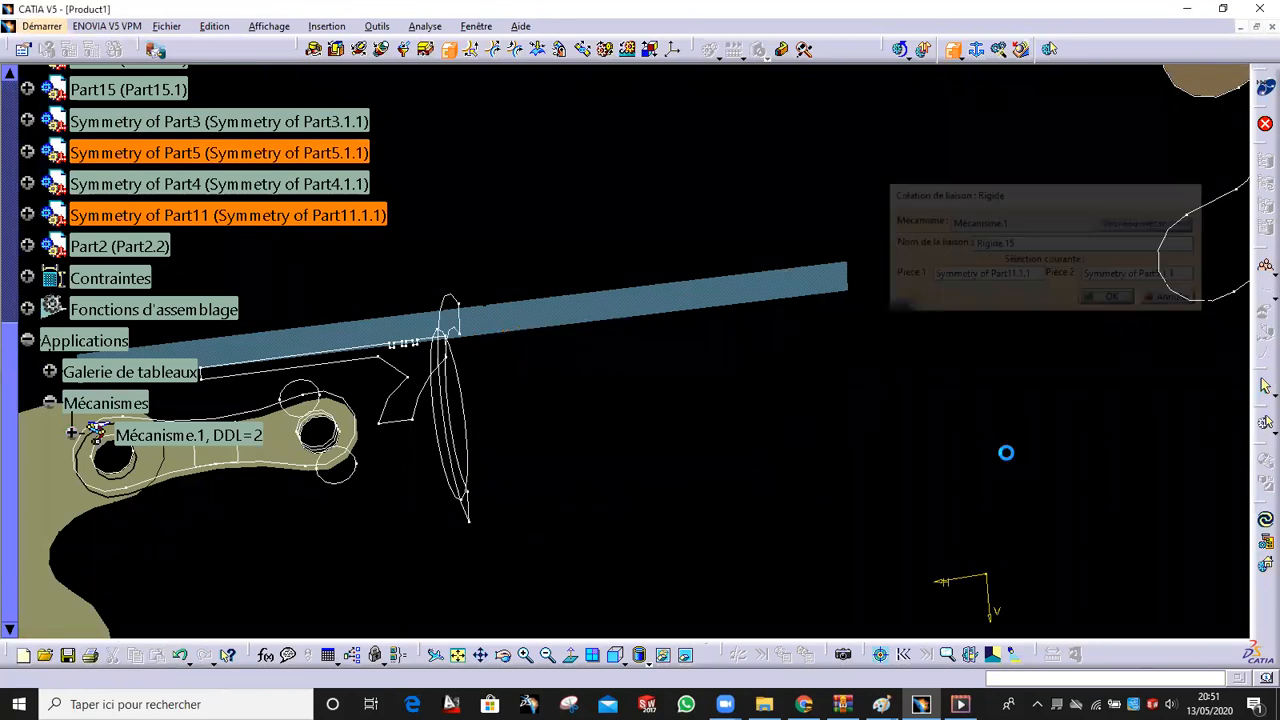
pyautogui.click(687, 657)
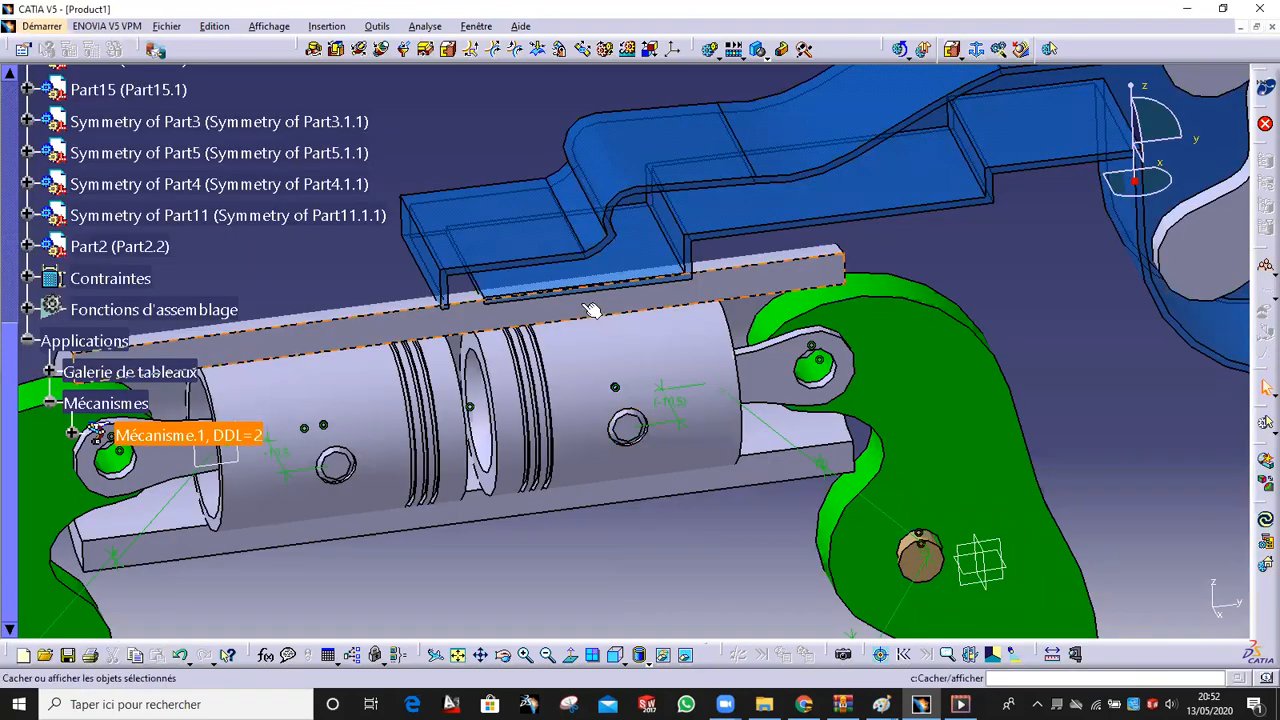
# Create a cylindrical joint between the piston Symmetry of Part5 and the cylinder from their axes
pyautogui.click(359, 48)
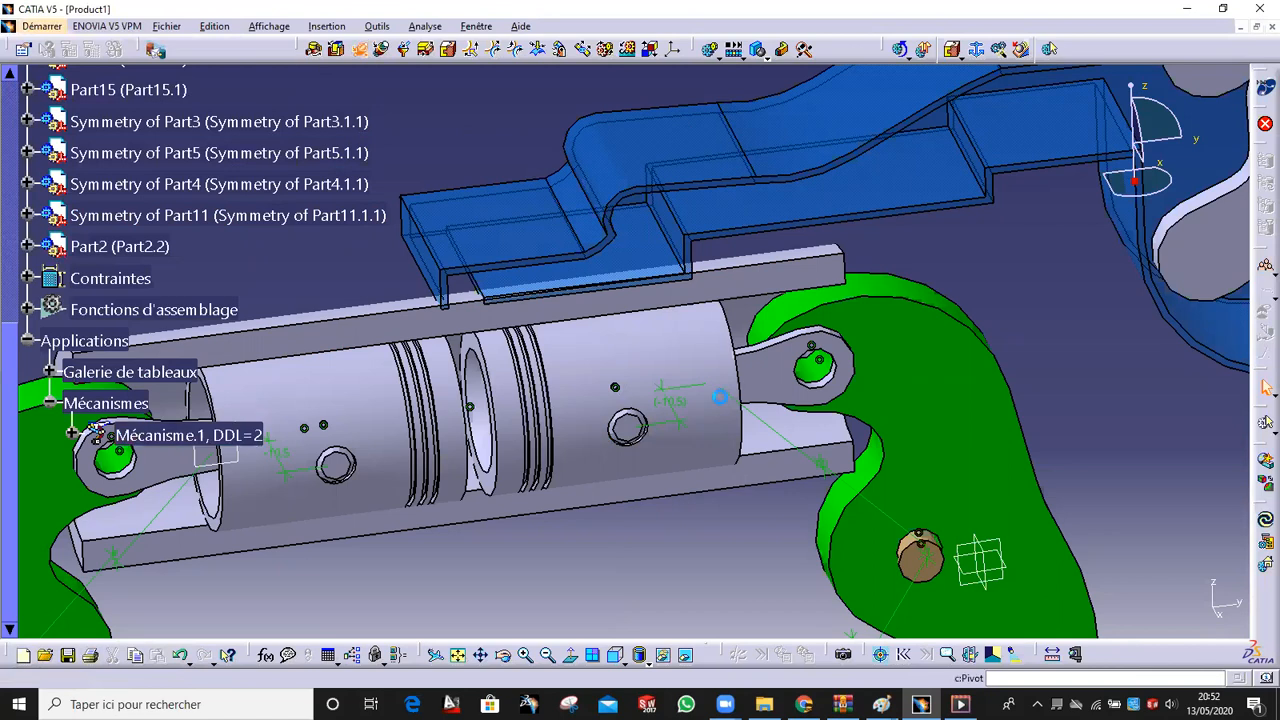
pyautogui.click(712, 389)
pyautogui.click(798, 437)
pyautogui.click(1172, 318)
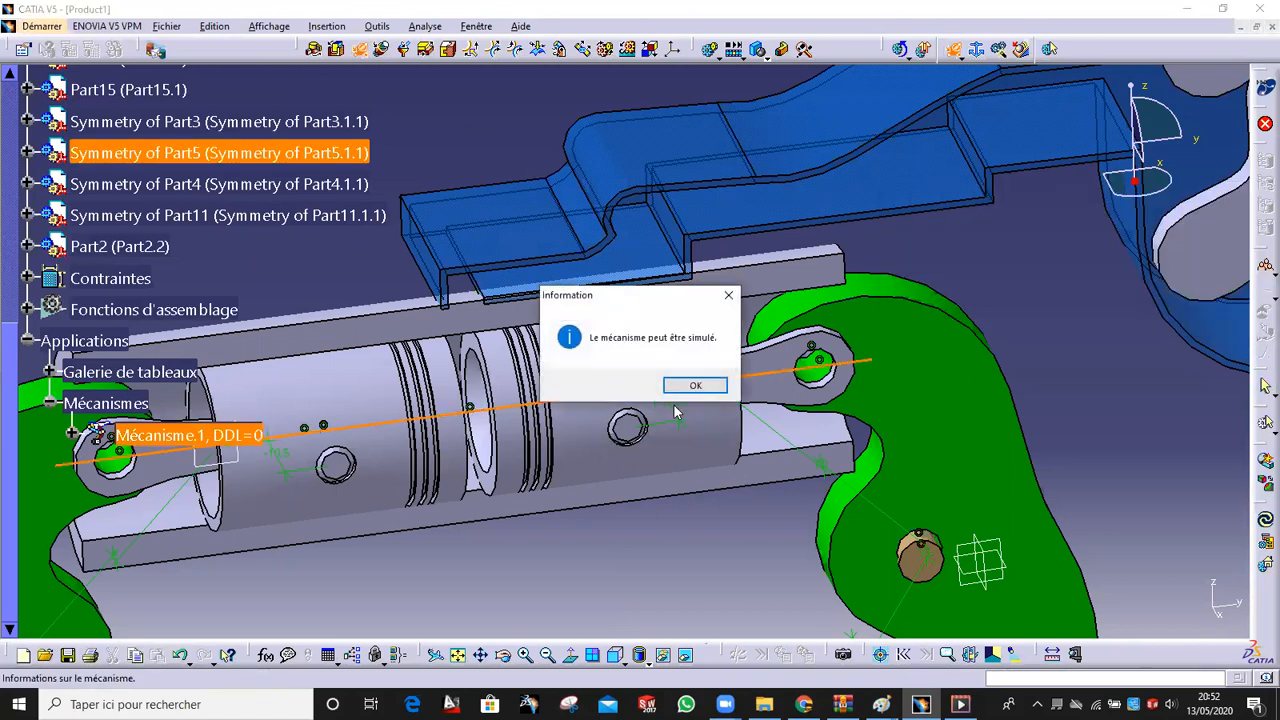
pyautogui.click(697, 389)
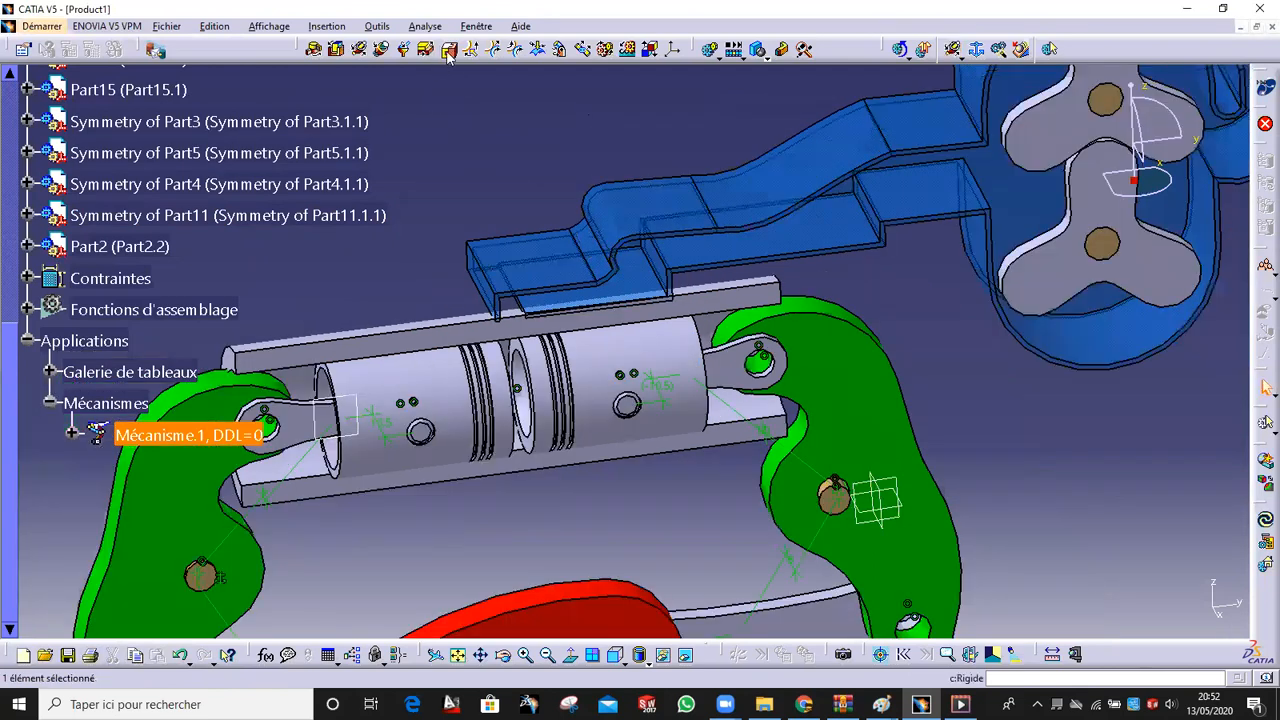
# Create a rigid joint between the blue blower housing Part10 and the cylinder Part6
pyautogui.click(449, 50)
pyautogui.click(735, 192)
pyautogui.click(720, 298)
pyautogui.click(1104, 299)
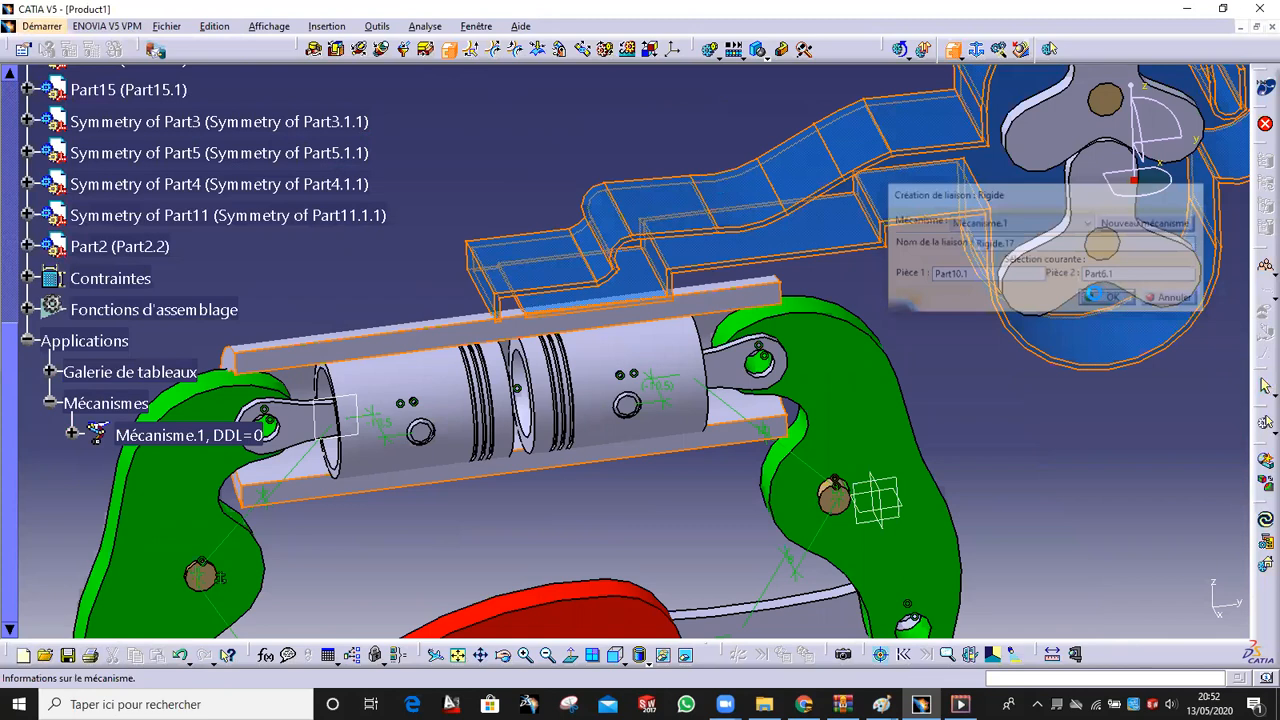
pyautogui.click(696, 386)
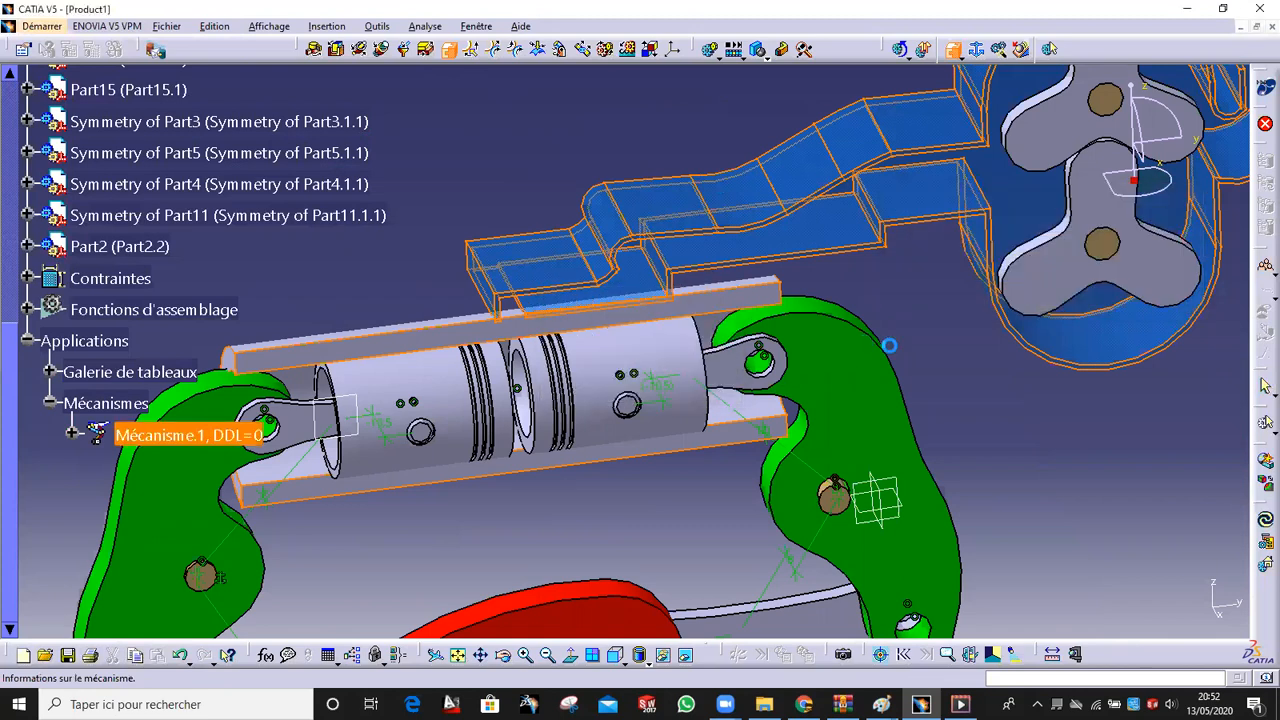
# Start a revolute joint with the axes of the upper pin Part9 and lobed rotor Part7, hiding the pin to reach the rotor's hole
pyautogui.moveTo(1222, 288); pyautogui.dragTo(724, 312, button='middle')
pyautogui.moveTo(600, 284); pyautogui.dragTo(723, 147, button='middle')
pyautogui.rightClick(723, 147)
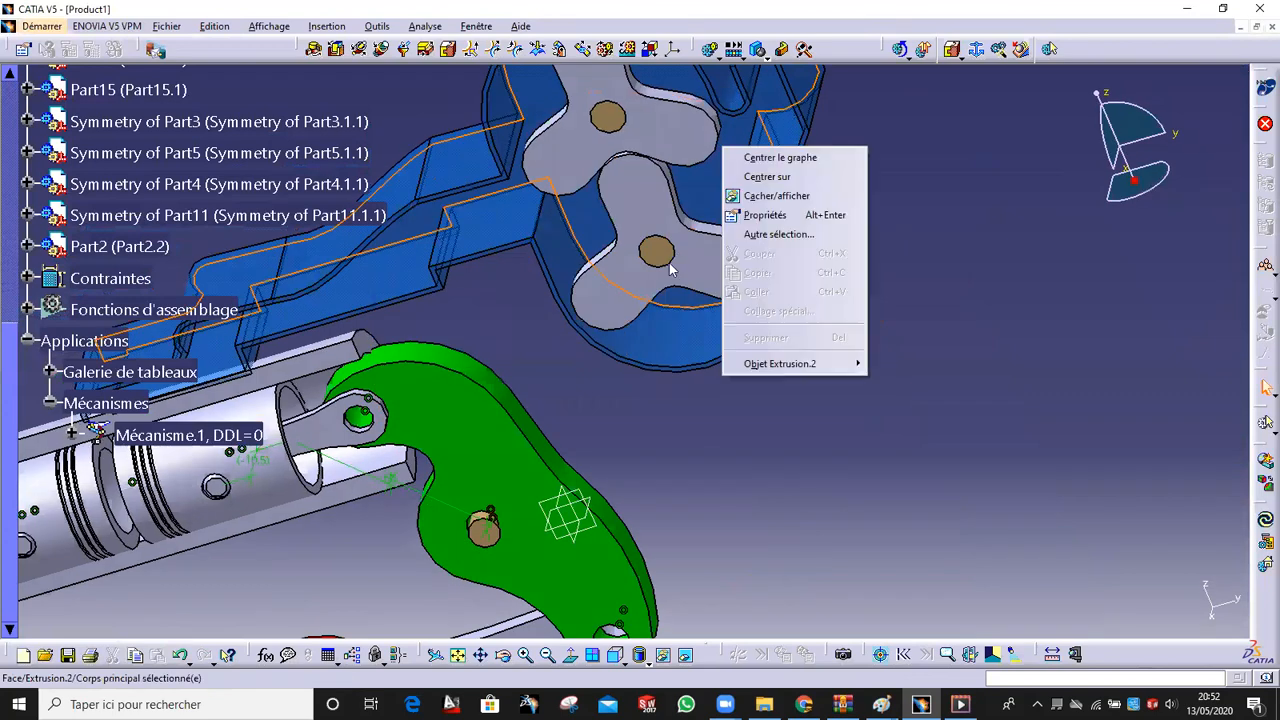
pyautogui.click(942, 160)
pyautogui.click(315, 50)
pyautogui.moveTo(740, 173); pyautogui.dragTo(625, 129, button='middle')
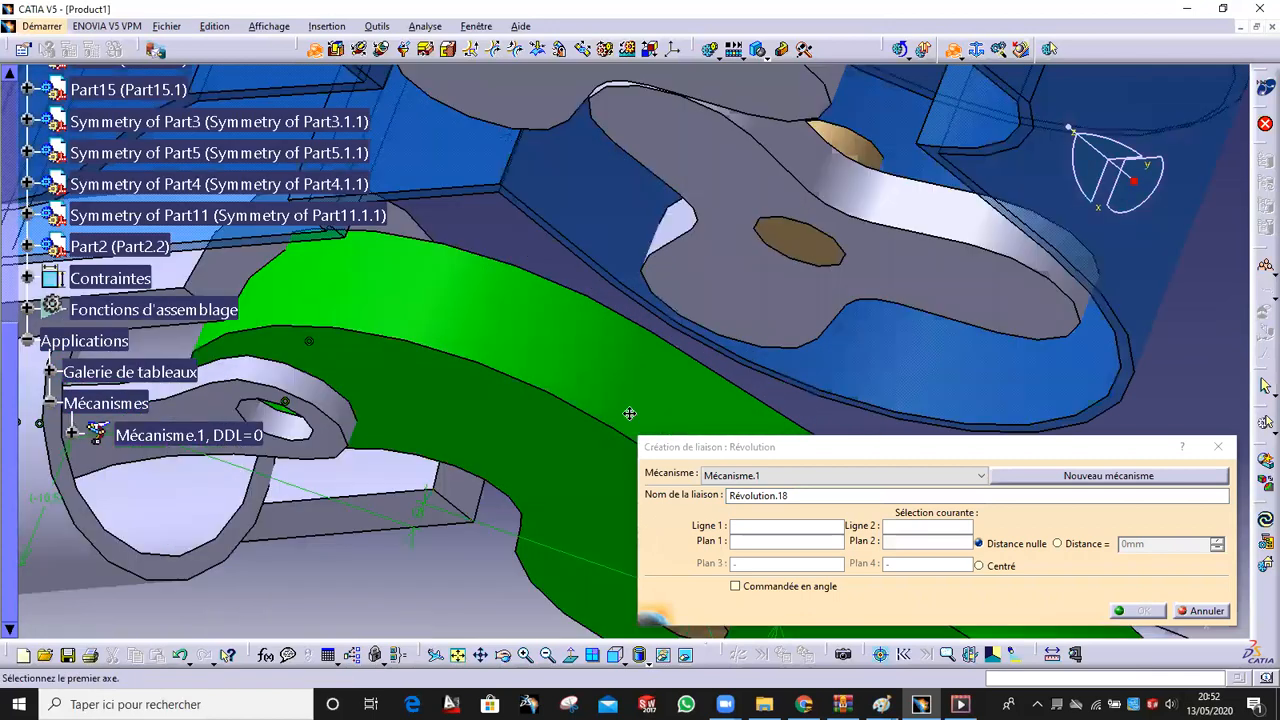
pyautogui.moveTo(629, 413); pyautogui.dragTo(580, 249, button='middle')
pyautogui.click(576, 127)
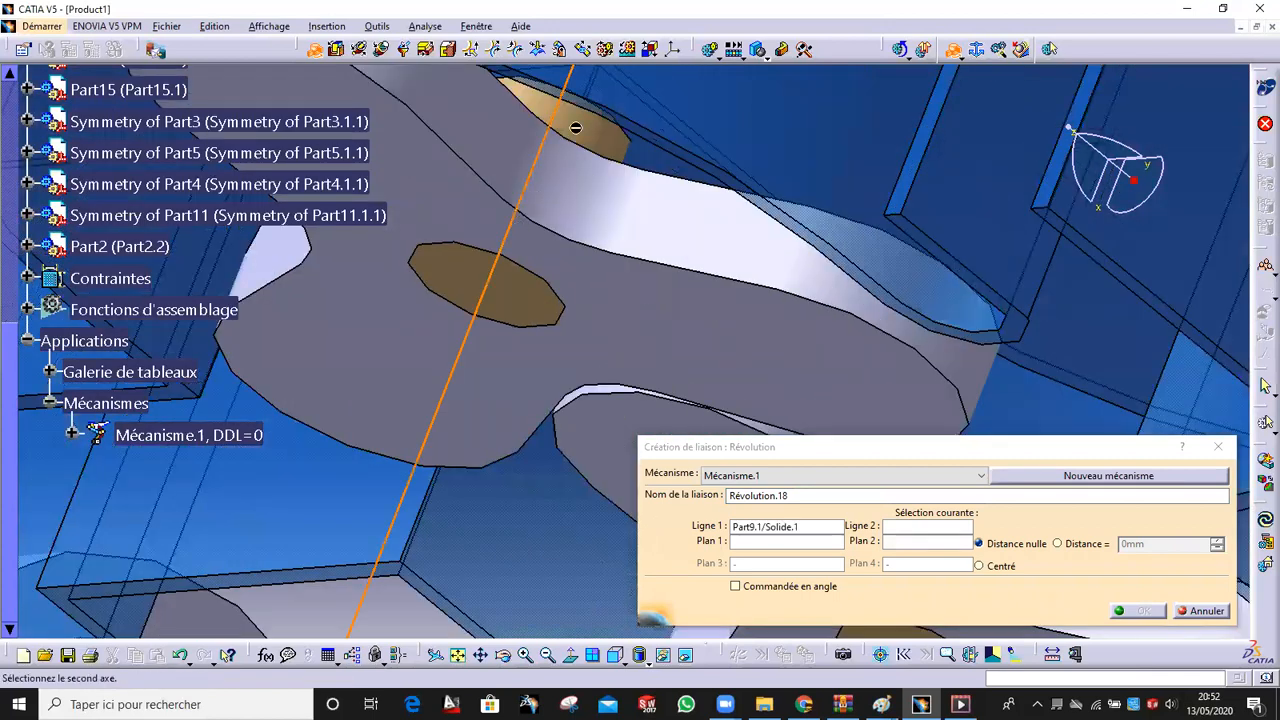
pyautogui.rightClick(567, 124)
pyautogui.click(598, 172)
pyautogui.click(500, 287)
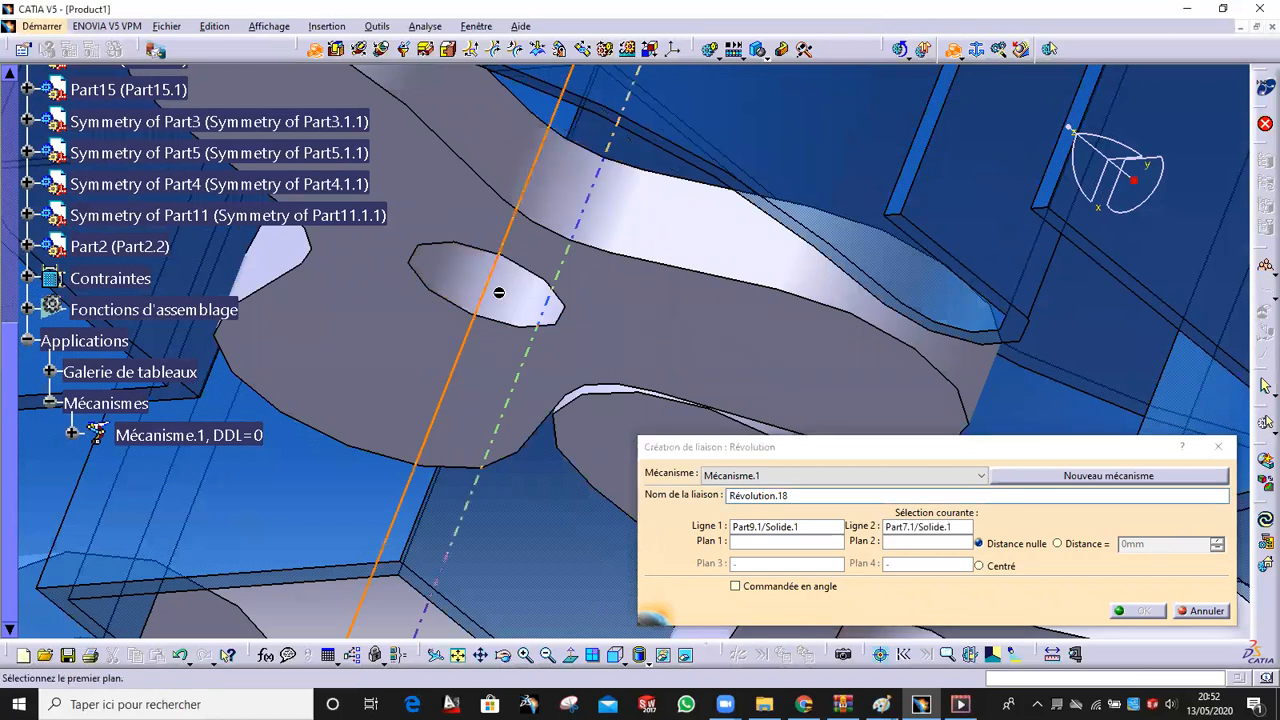
# Use the front face of rotor Part7 as the joint's first plane and move its pin back to the visible space
pyautogui.moveTo(411, 286); pyautogui.dragTo(724, 205, button='middle')
pyautogui.click(729, 319)
pyautogui.moveTo(667, 376); pyautogui.dragTo(664, 588, button='middle')
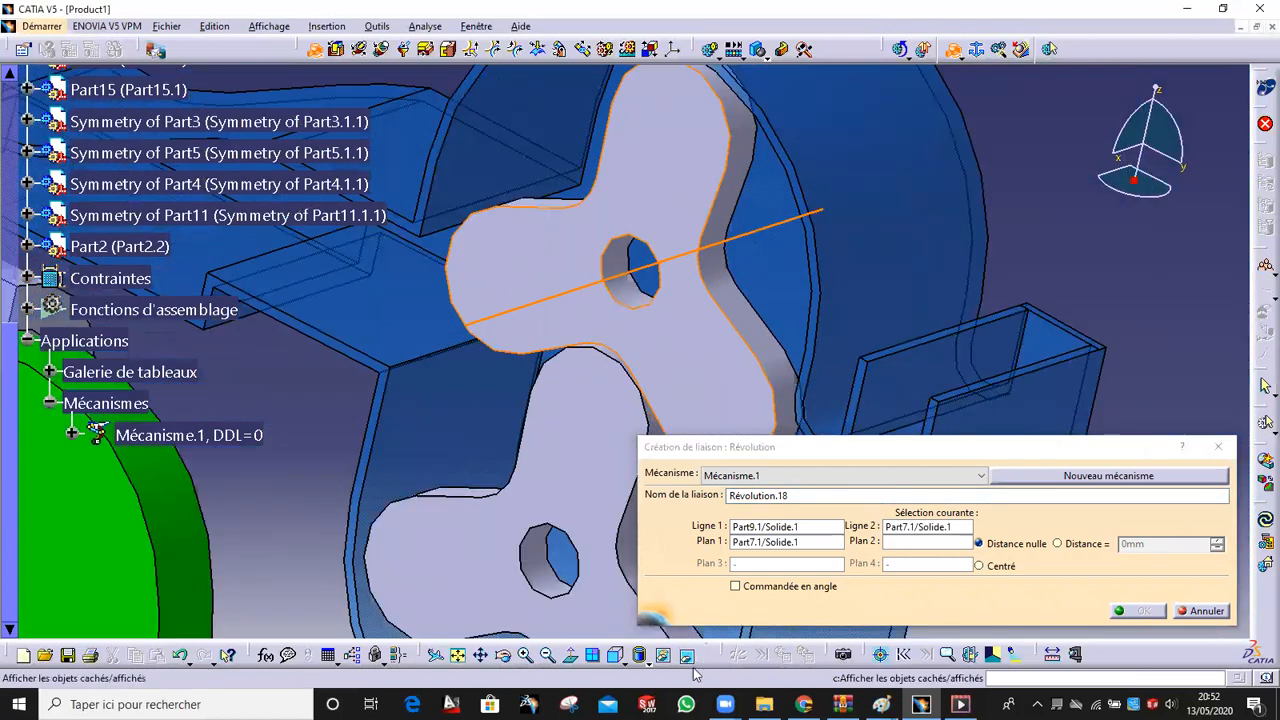
pyautogui.click(686, 656)
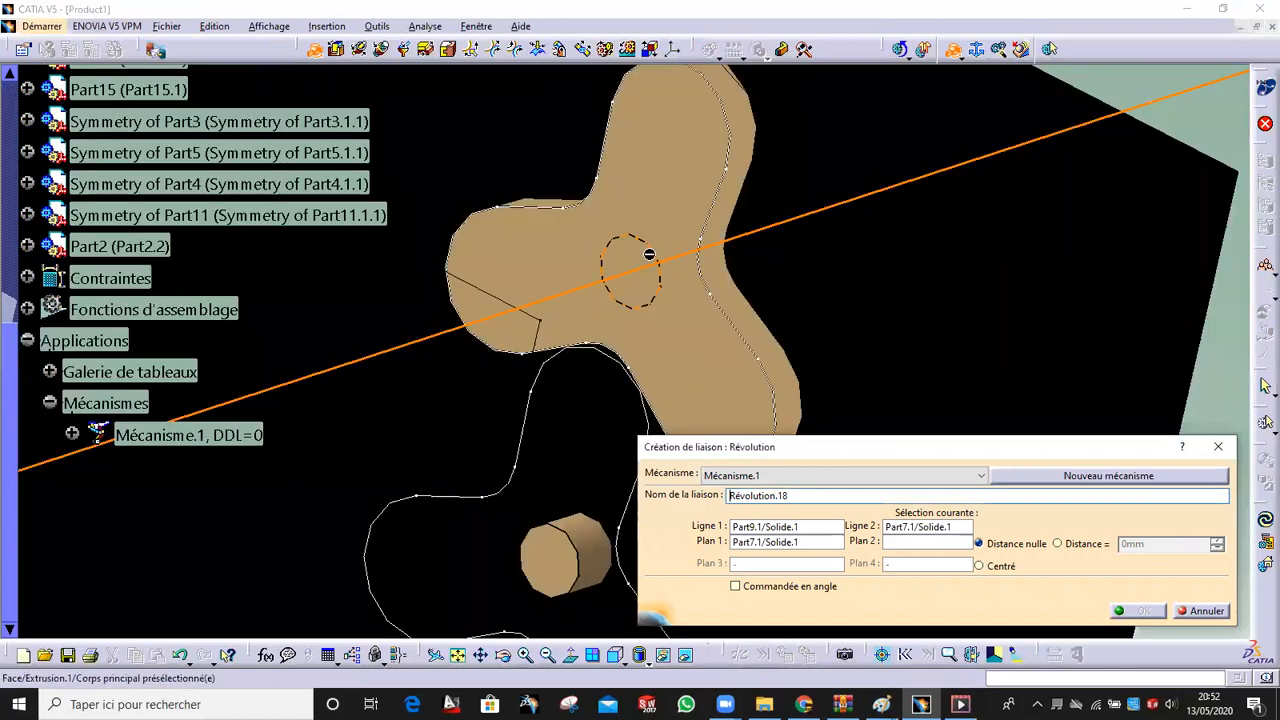
pyautogui.moveTo(549, 305); pyautogui.dragTo(625, 279, button='middle')
pyautogui.rightClick(635, 268)
pyautogui.click(664, 319)
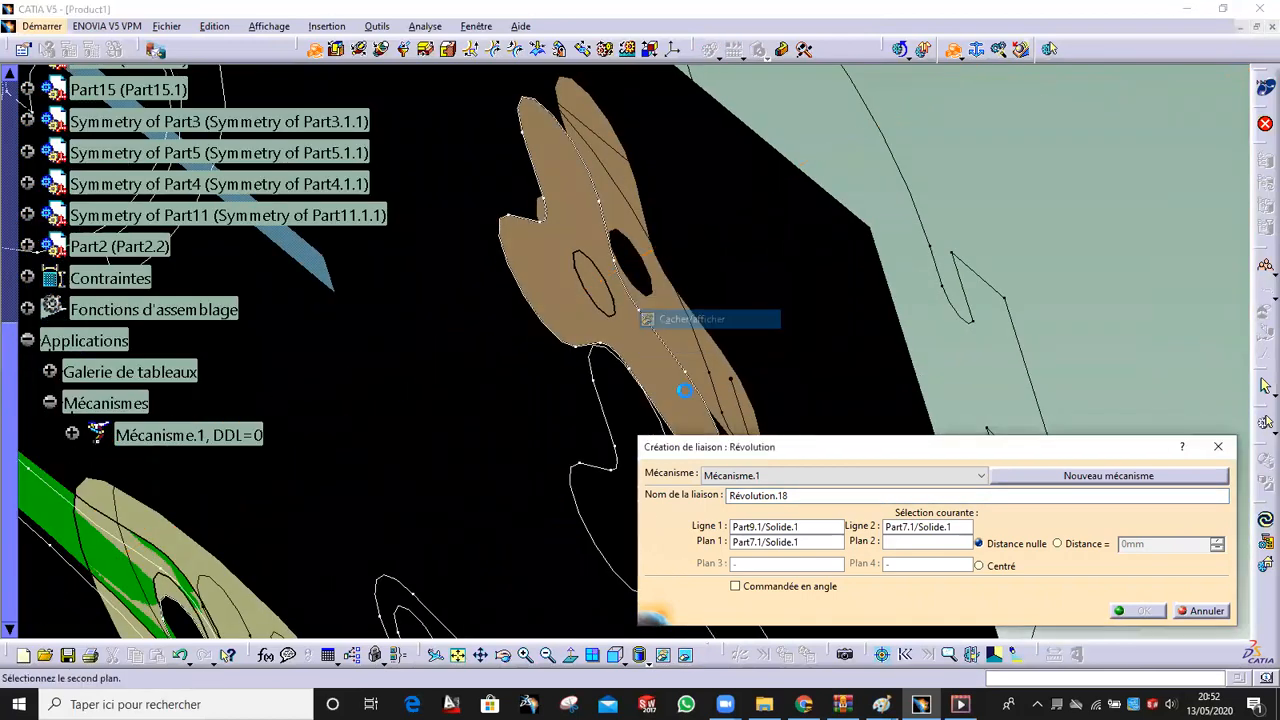
pyautogui.click(687, 658)
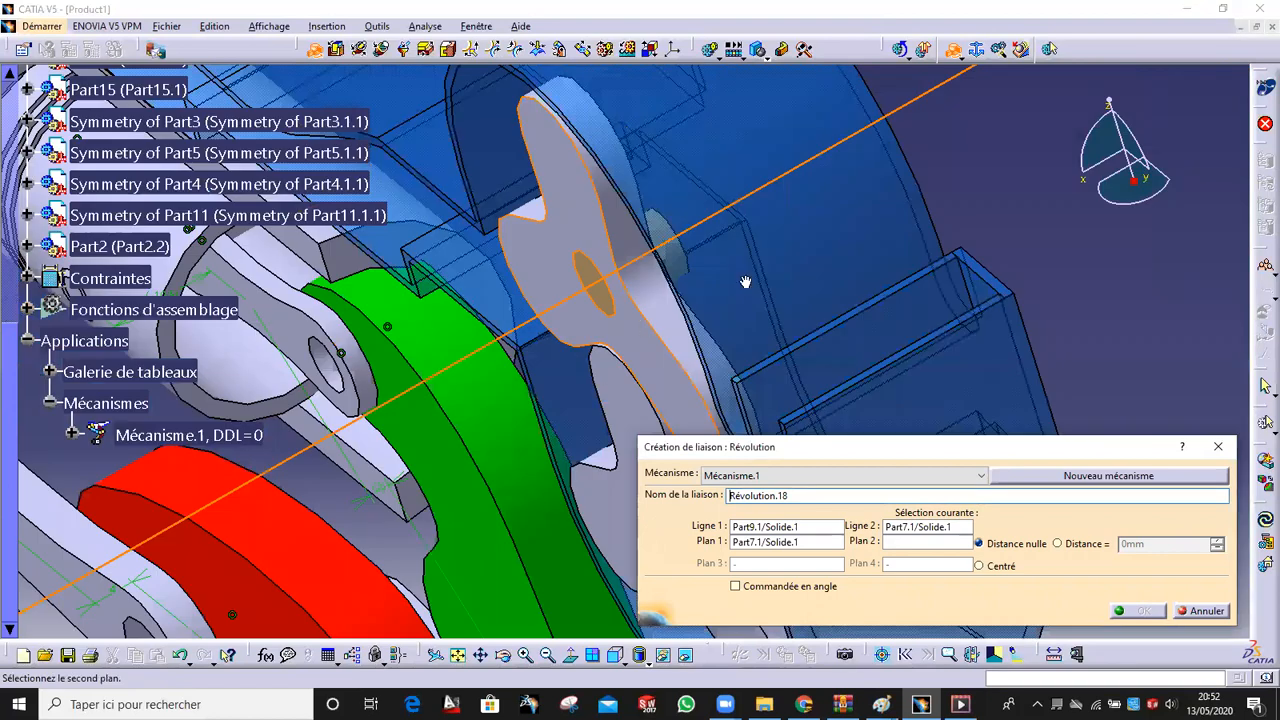
# Use the upper pin's end face as the second plane and create the revolute joint as angle-driven
pyautogui.moveTo(746, 281); pyautogui.dragTo(661, 253, button='middle')
pyautogui.click(821, 364)
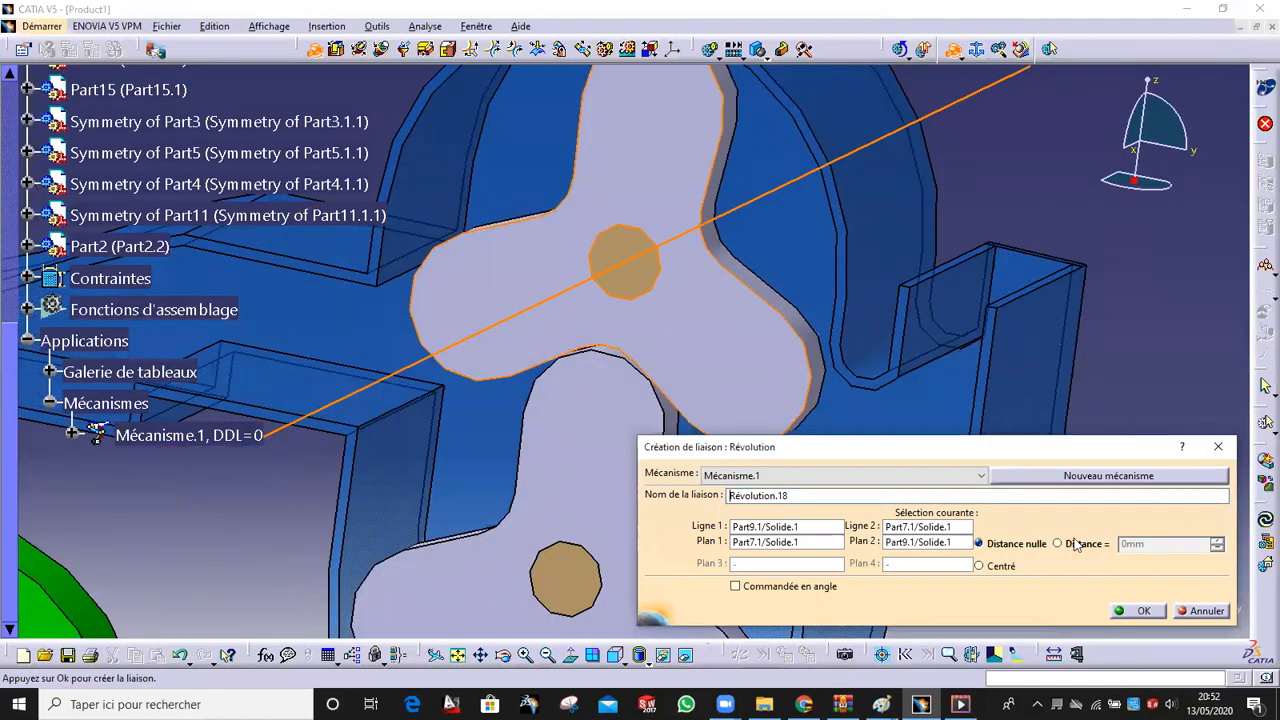
pyautogui.click(799, 591)
pyautogui.click(1140, 611)
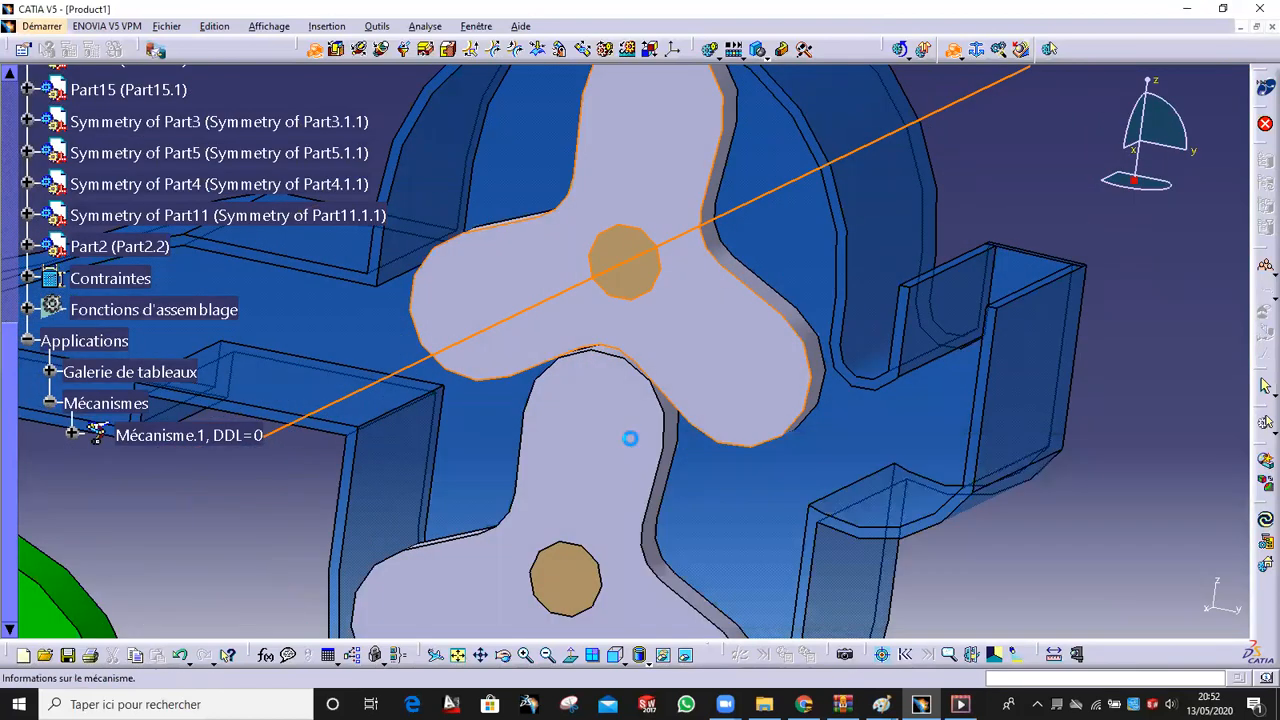
pyautogui.click(676, 384)
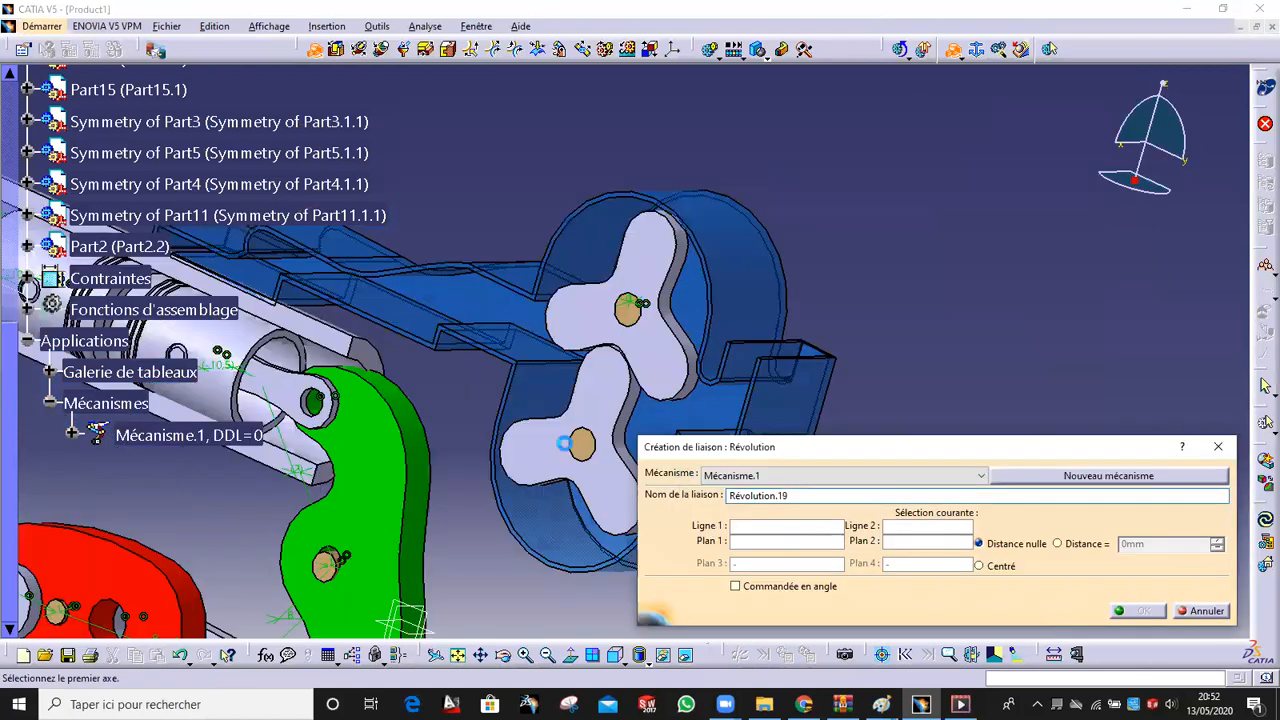
# Start a revolute joint for lower rotor Part8 with the pin and rotor axes and the rotor face, hiding the pin between selections
pyautogui.moveTo(565, 443); pyautogui.dragTo(523, 451, button='middle')
pyautogui.moveTo(735, 448); pyautogui.dragTo(672, 448, button='middle')
pyautogui.keyDown('ctrl'); pyautogui.moveTo(687, 385); pyautogui.dragTo(634, 354, button='middle'); pyautogui.keyUp('ctrl')
pyautogui.click(670, 263)
pyautogui.rightClick(415, 241)
pyautogui.click(462, 295)
pyautogui.click(387, 239)
pyautogui.click(620, 222)
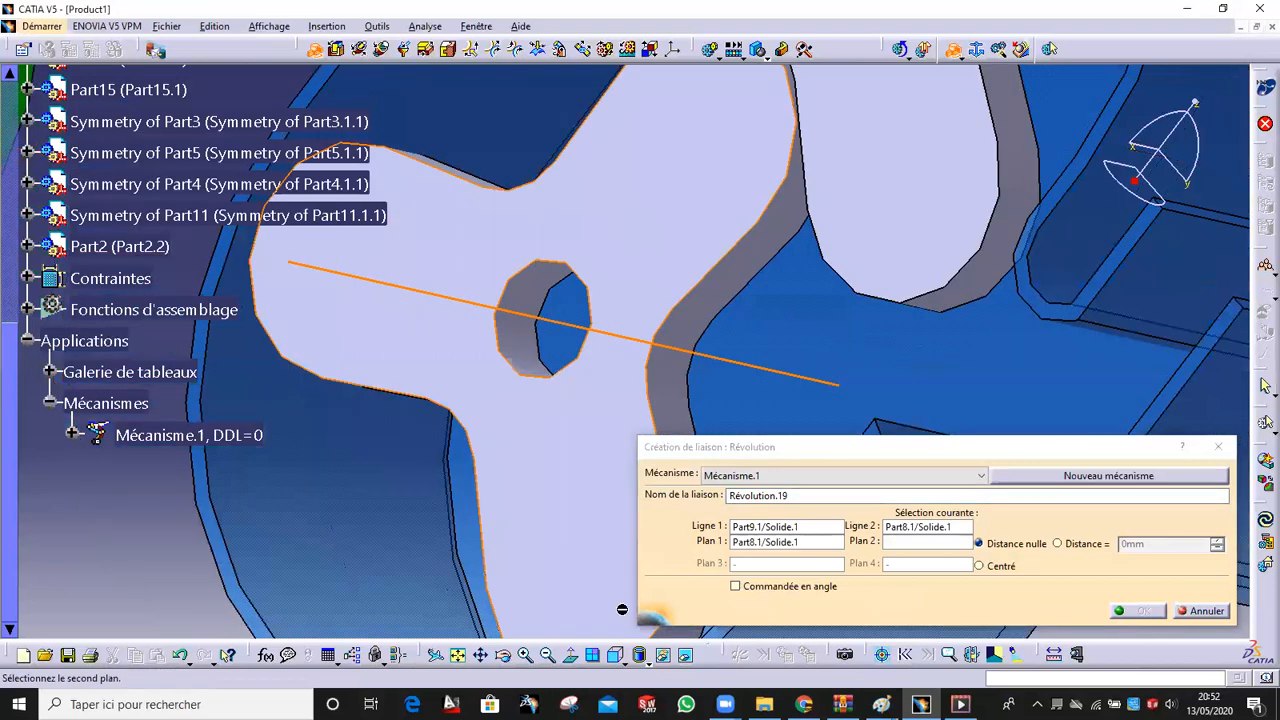
# Move the lower rotor's pin from the hidden space back to the visible space
pyautogui.click(685, 654)
pyautogui.click(560, 310)
pyautogui.rightClick(560, 310)
pyautogui.click(612, 349)
pyautogui.click(685, 654)
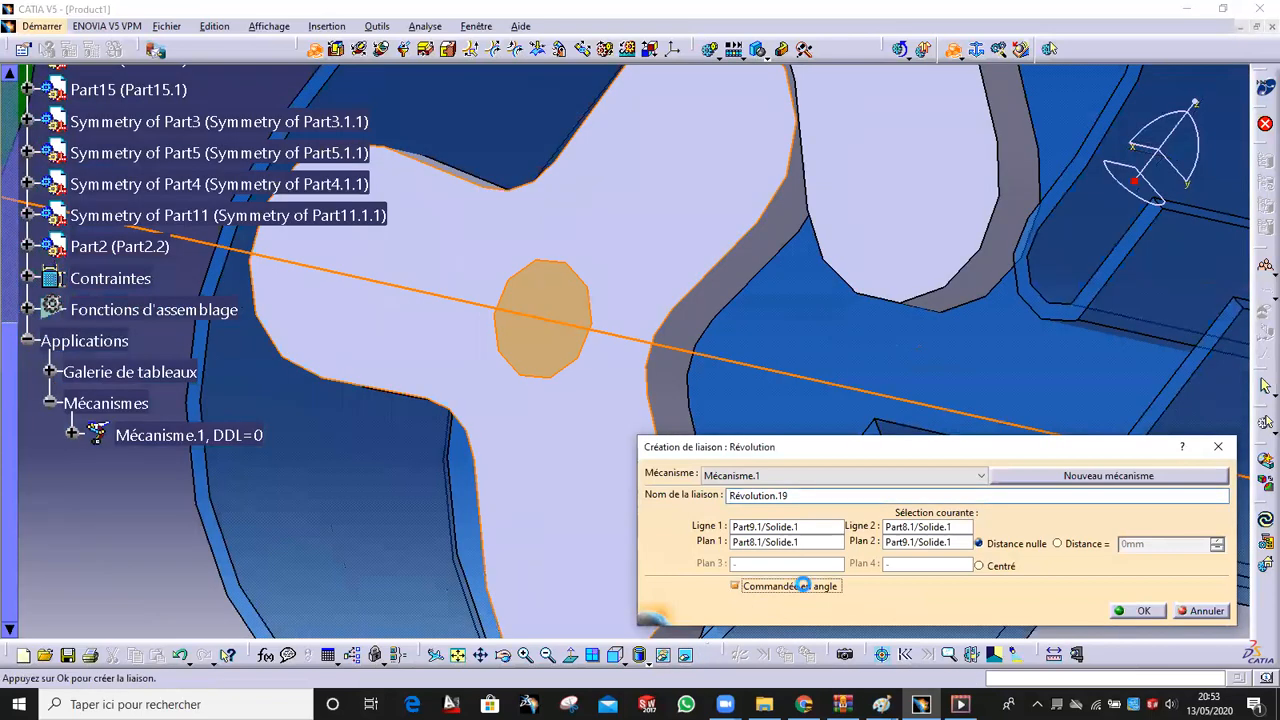
# Create the lower rotor's revolute joint as angle-driven with the pin face as second plane and the Distance option, leaving the joint command
pyautogui.click(1088, 545)
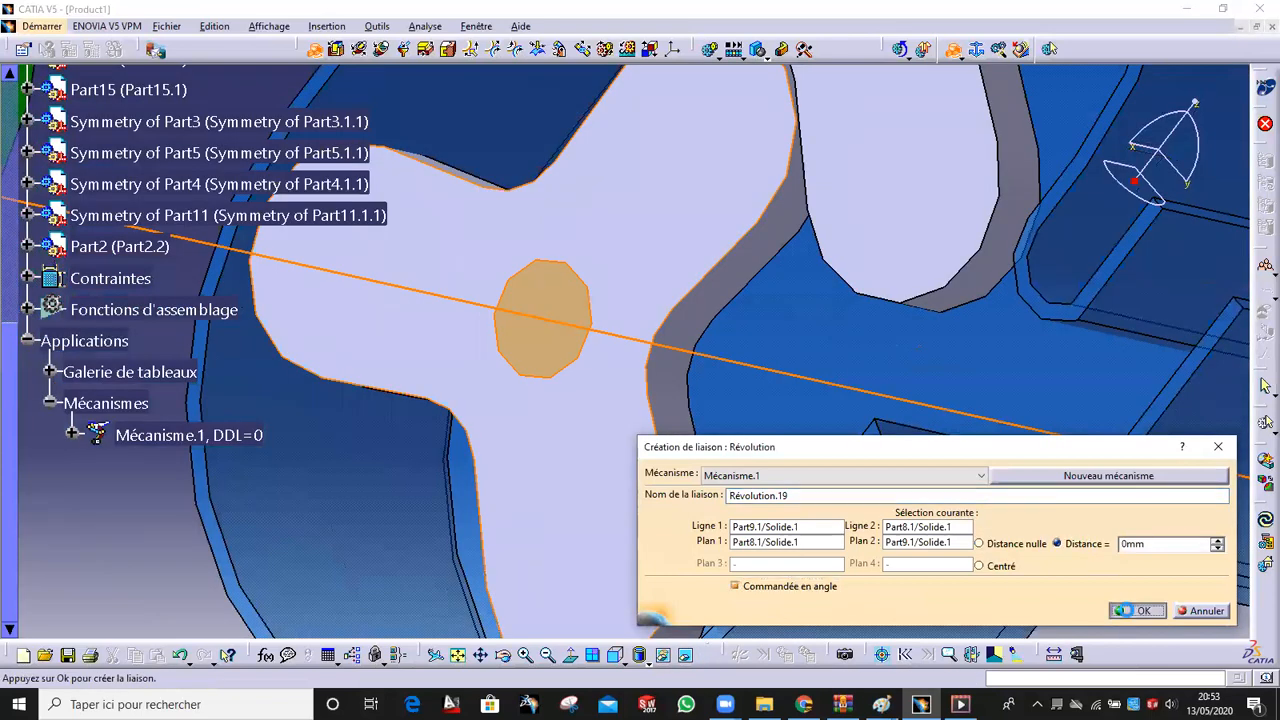
pyautogui.click(1128, 612)
pyautogui.click(706, 386)
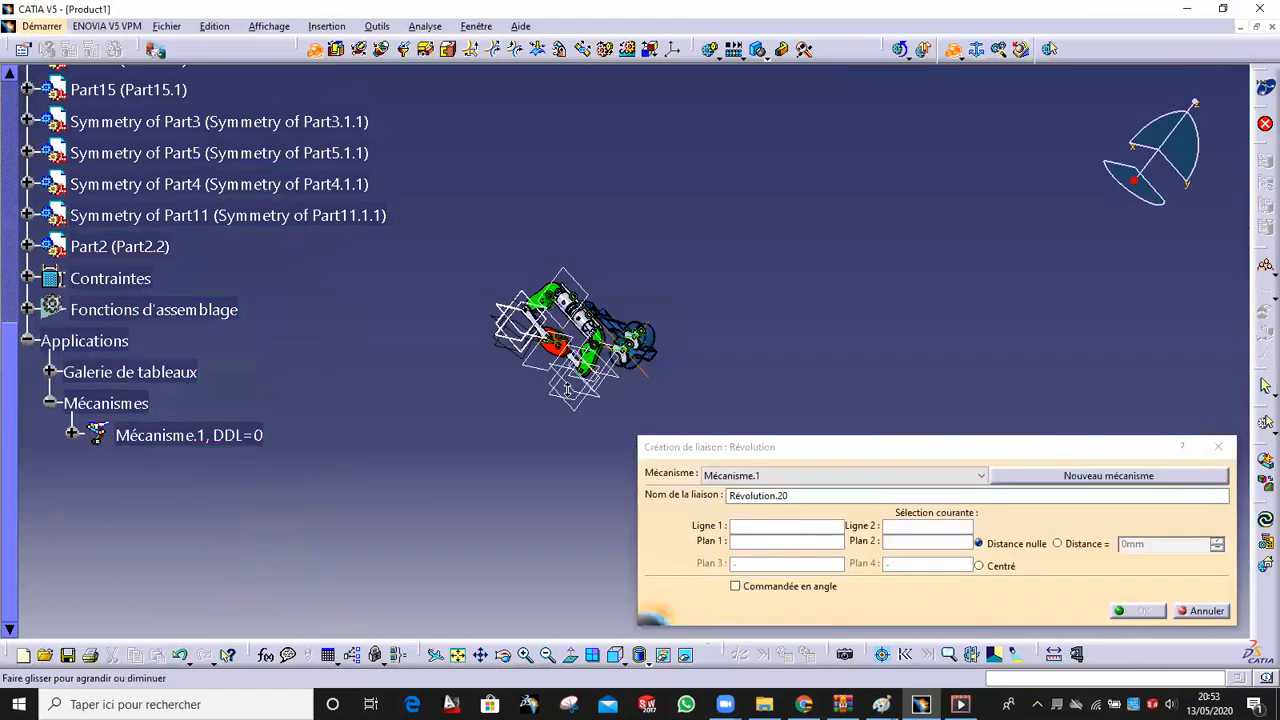
pyautogui.click(1206, 611)
# Examine the rockers, pins, crank and blower of the jointed assembly
pyautogui.moveTo(811, 590); pyautogui.dragTo(609, 363, button='middle')
pyautogui.moveTo(860, 457); pyautogui.dragTo(684, 322, button='middle')
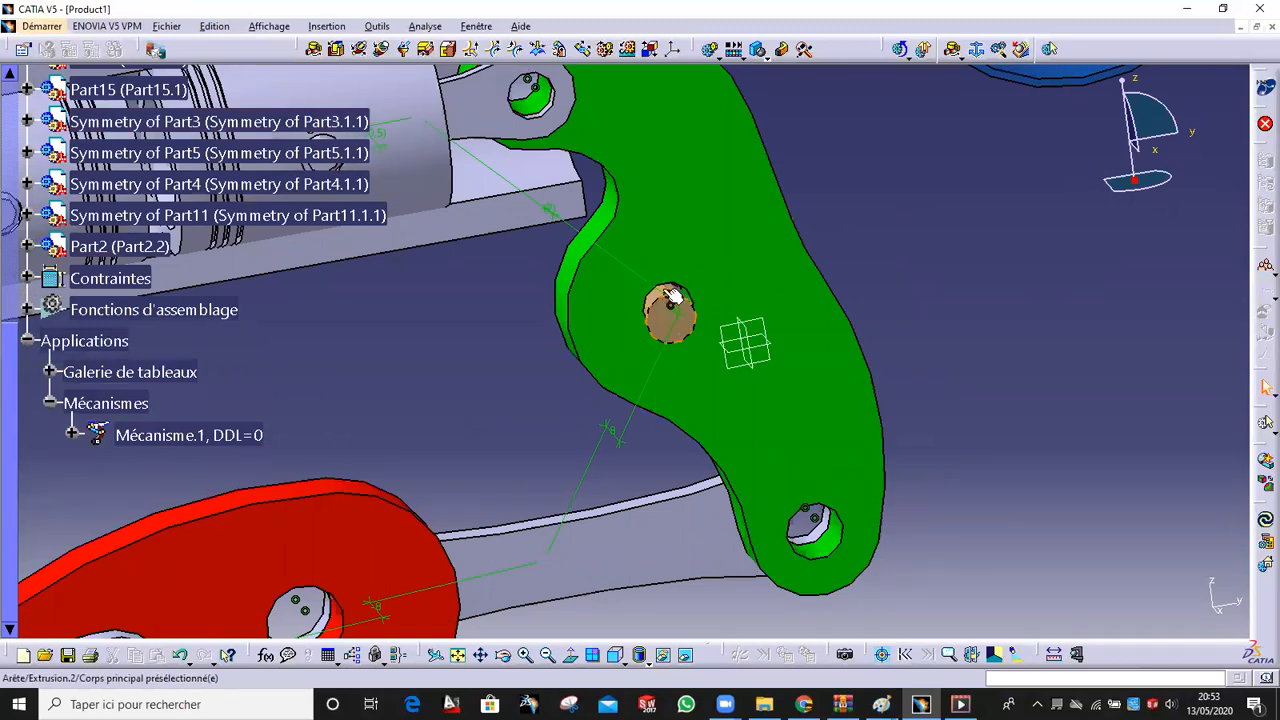
pyautogui.moveTo(695, 367); pyautogui.dragTo(680, 465, button='middle')
pyautogui.moveTo(635, 339); pyautogui.dragTo(730, 326, button='middle')
pyautogui.moveTo(584, 373); pyautogui.dragTo(680, 370, button='middle')
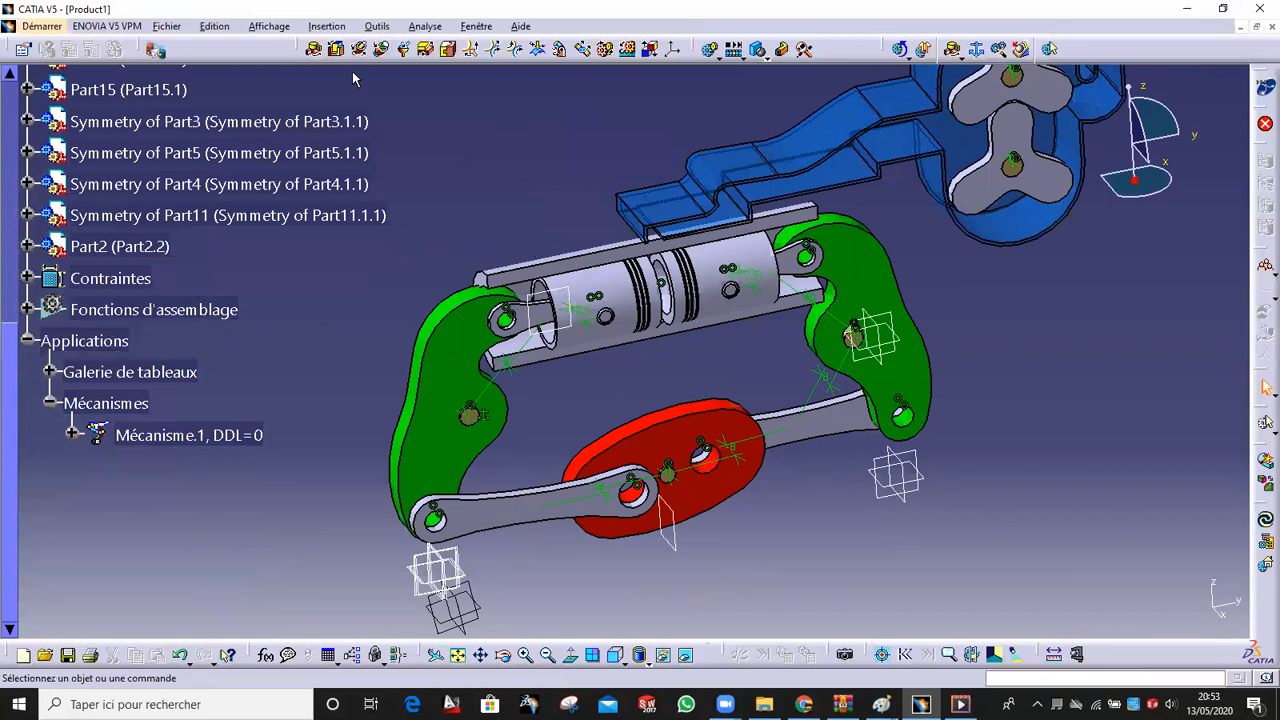
pyautogui.scroll(-4, 361, 146)
pyautogui.moveTo(537, 140); pyautogui.dragTo(379, 198, button='middle')
pyautogui.scroll(5, 297, 242)
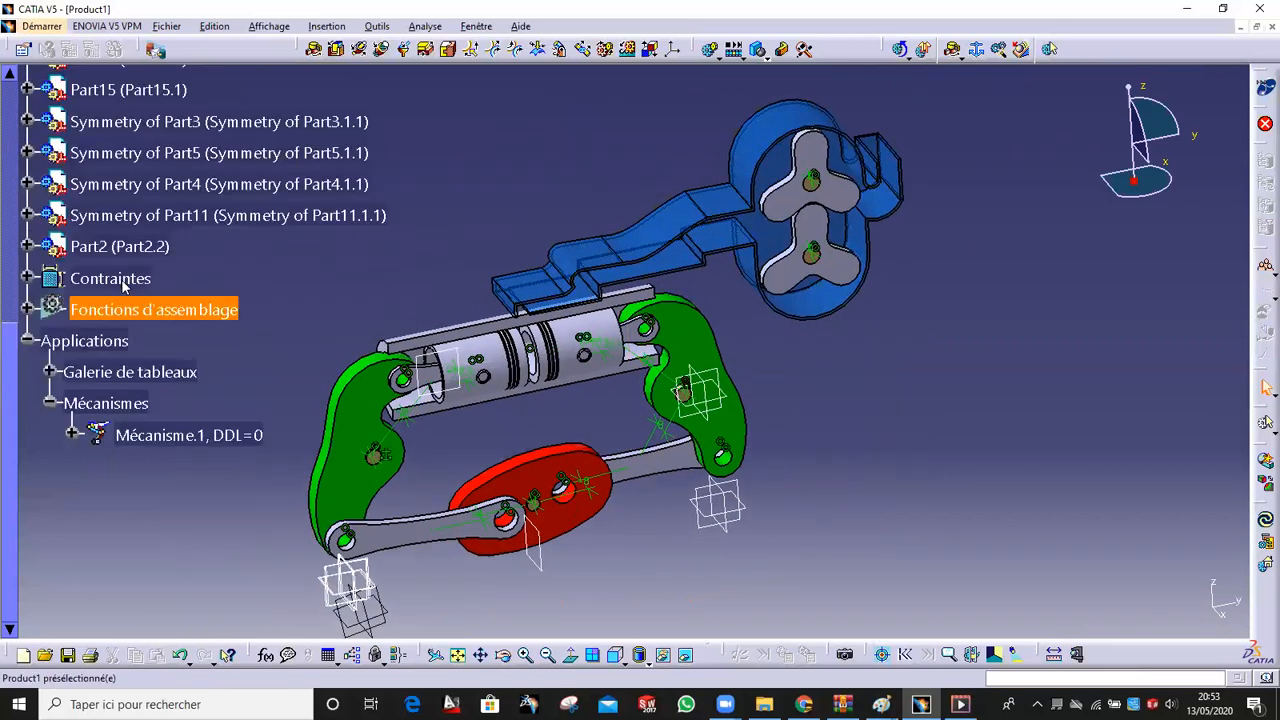
# Hide all the assembly constraints in the model
pyautogui.rightClick(124, 286)
pyautogui.click(177, 333)
pyautogui.scroll(-4, 200, 314)
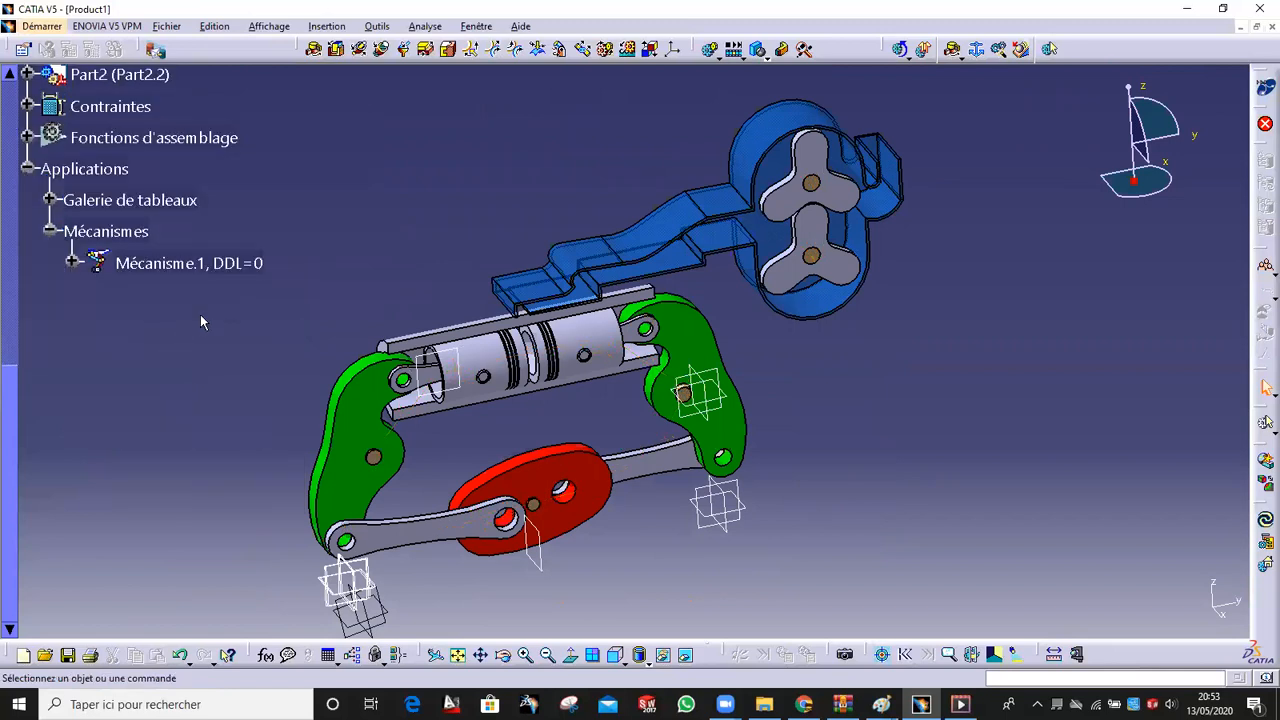
# Create a simulation of Mécanisme.1 and move Commande.1 to 360 to turn the engine mechanism
pyautogui.click(710, 50)
pyautogui.doubleClick(988, 506)
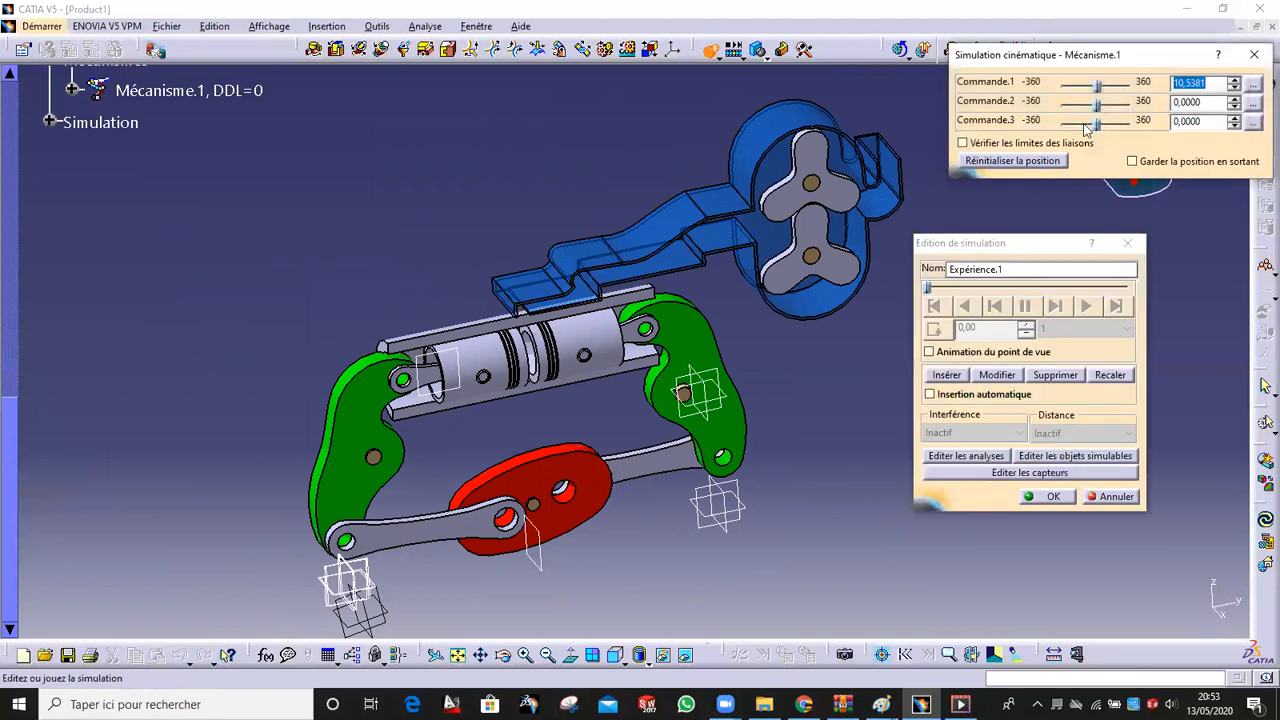
pyautogui.moveTo(1099, 88); pyautogui.dragTo(1133, 87)
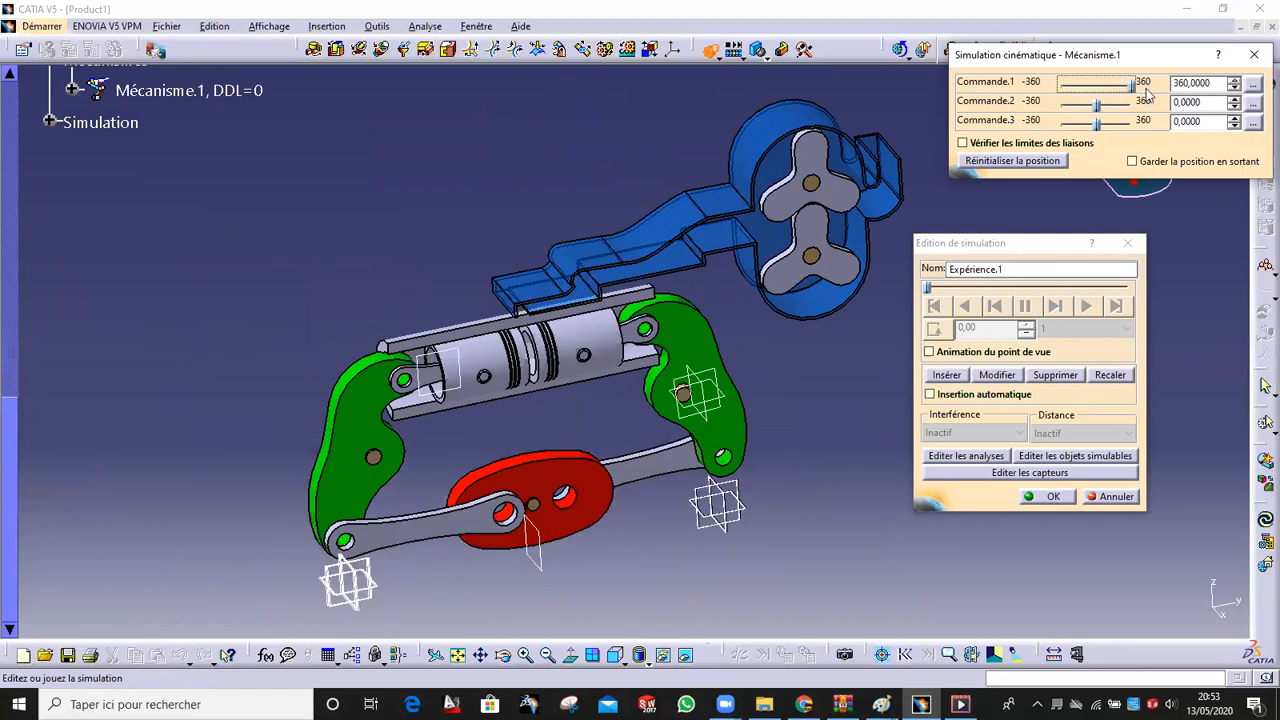
pyautogui.moveTo(718, 488); pyautogui.dragTo(606, 446, button='middle')
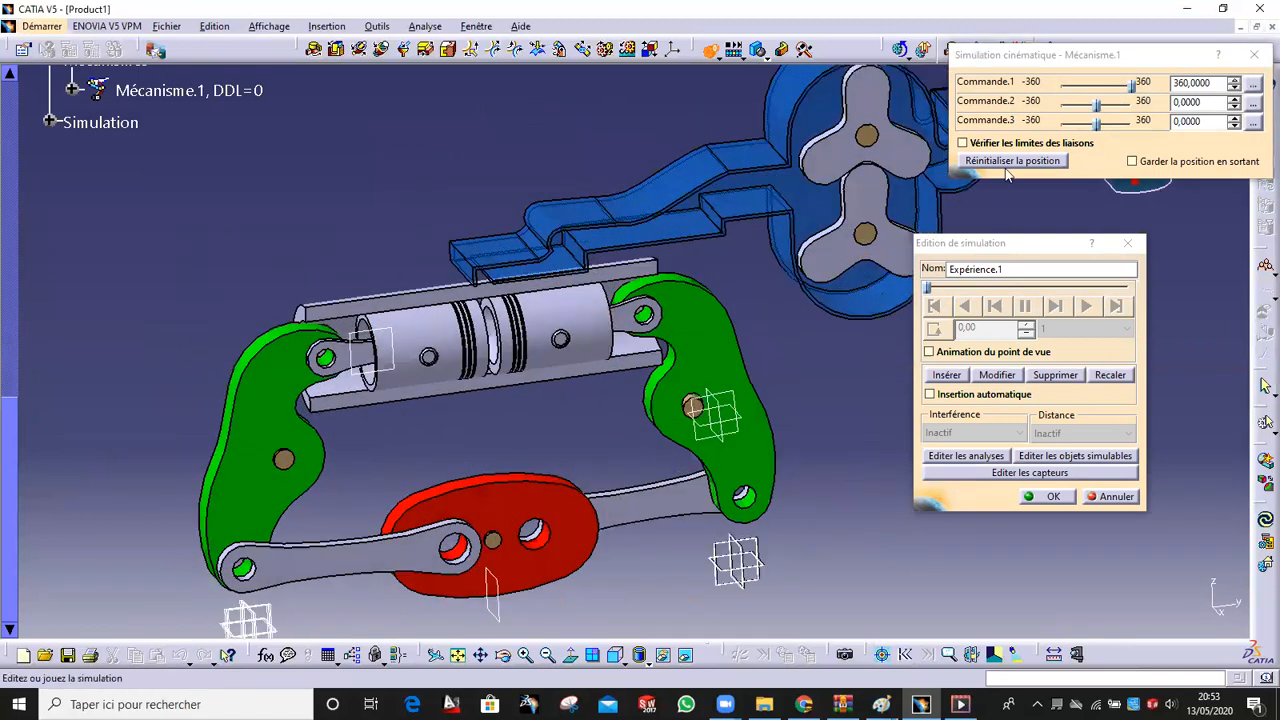
# Try turning the blower's upper rotor to about -119 degrees and reset Commande.2 to 0
pyautogui.moveTo(818, 190); pyautogui.dragTo(628, 247, button='middle')
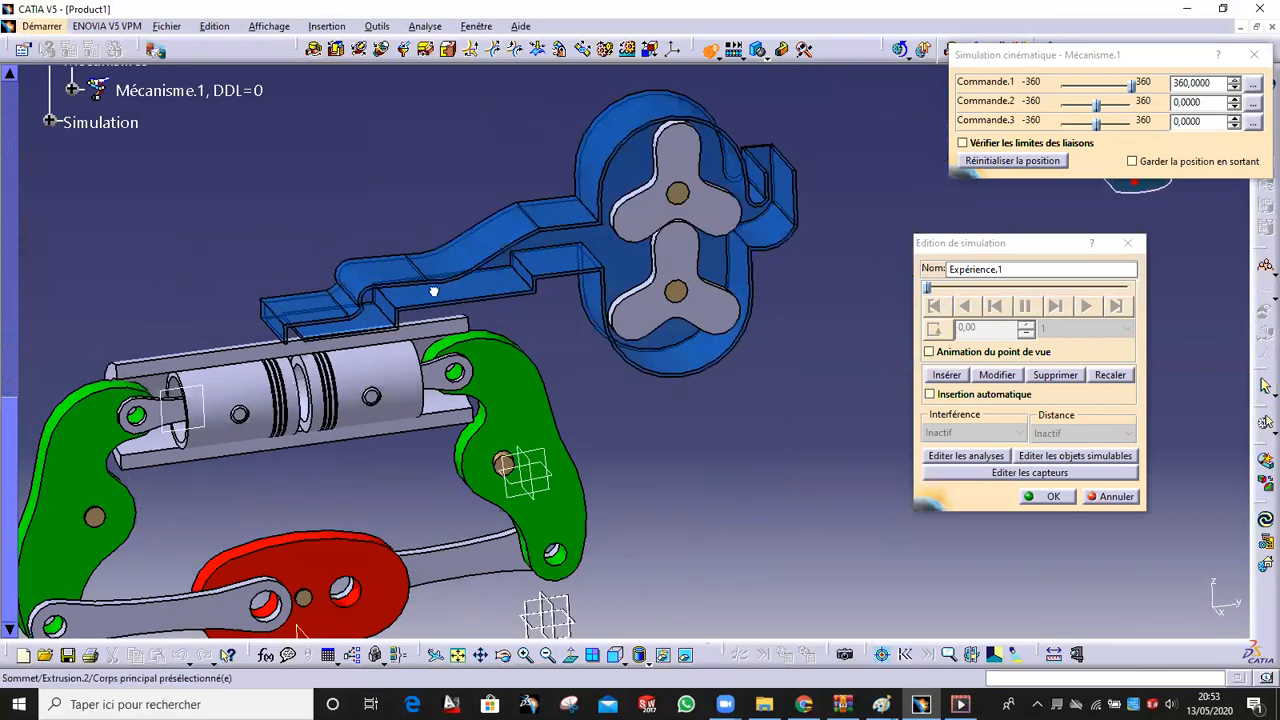
pyautogui.moveTo(456, 279)
pyautogui.mouseDown(button='middle')
pyautogui.moveTo(407, 224)
pyautogui.moveTo(475, 277)
pyautogui.mouseUp(button='middle')
pyautogui.moveTo(713, 298); pyautogui.dragTo(546, 457, button='middle')
pyautogui.moveTo(603, 254); pyautogui.dragTo(672, 160)
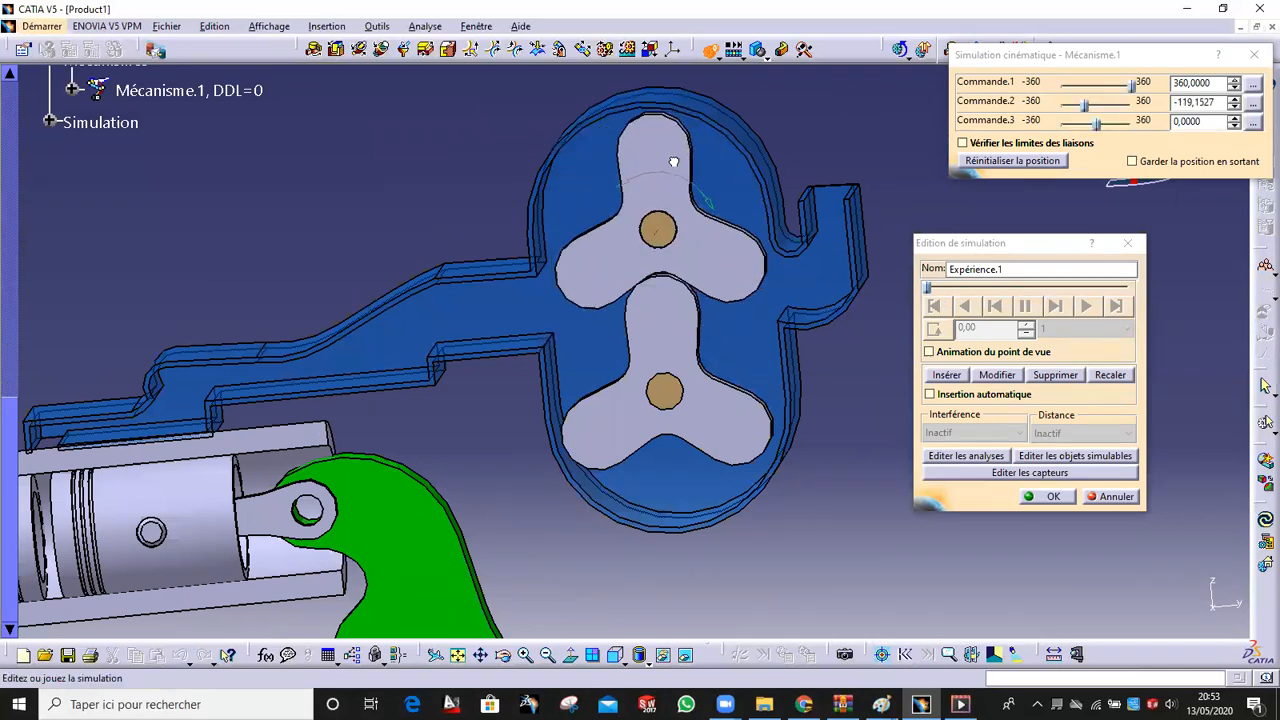
pyautogui.moveTo(1216, 104); pyautogui.dragTo(1010, 106)
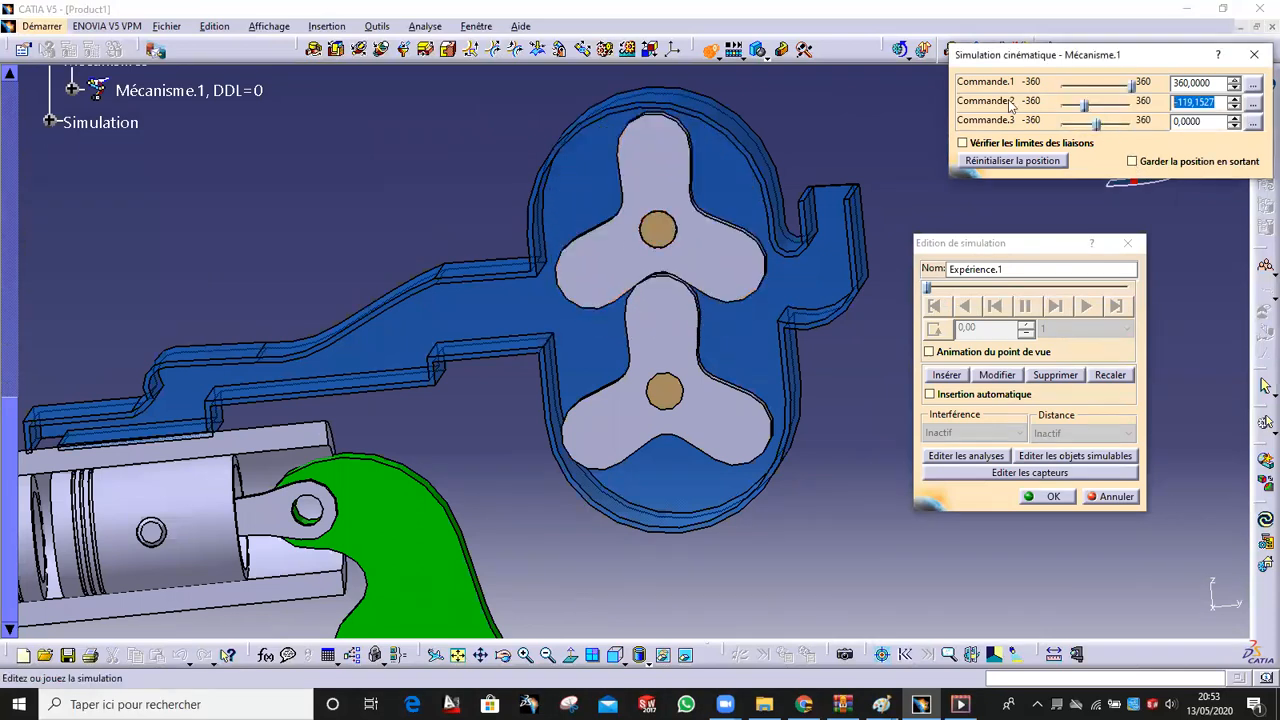
pyautogui.write('0')
pyautogui.press('Return')
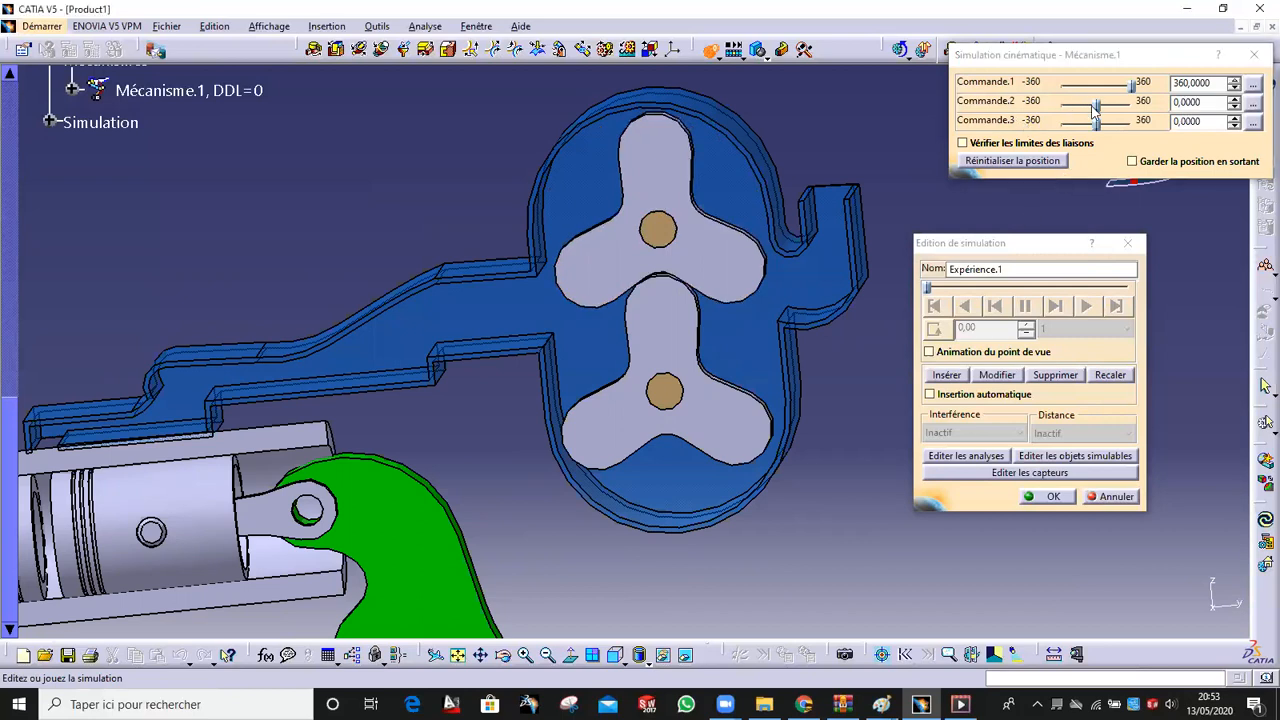
# Set Commande.2 to -360 and Commande.3 to 360 and insert this position into the simulation
pyautogui.moveTo(1098, 108); pyautogui.dragTo(1152, 130)
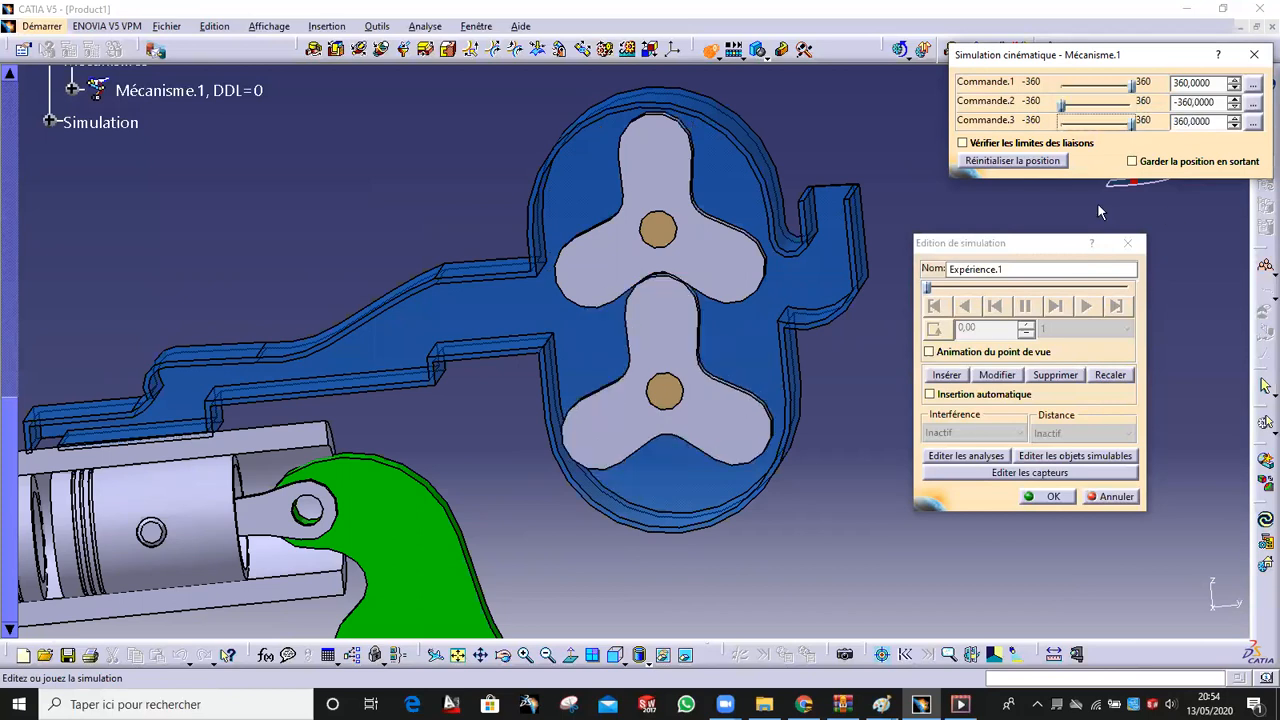
pyautogui.click(946, 374)
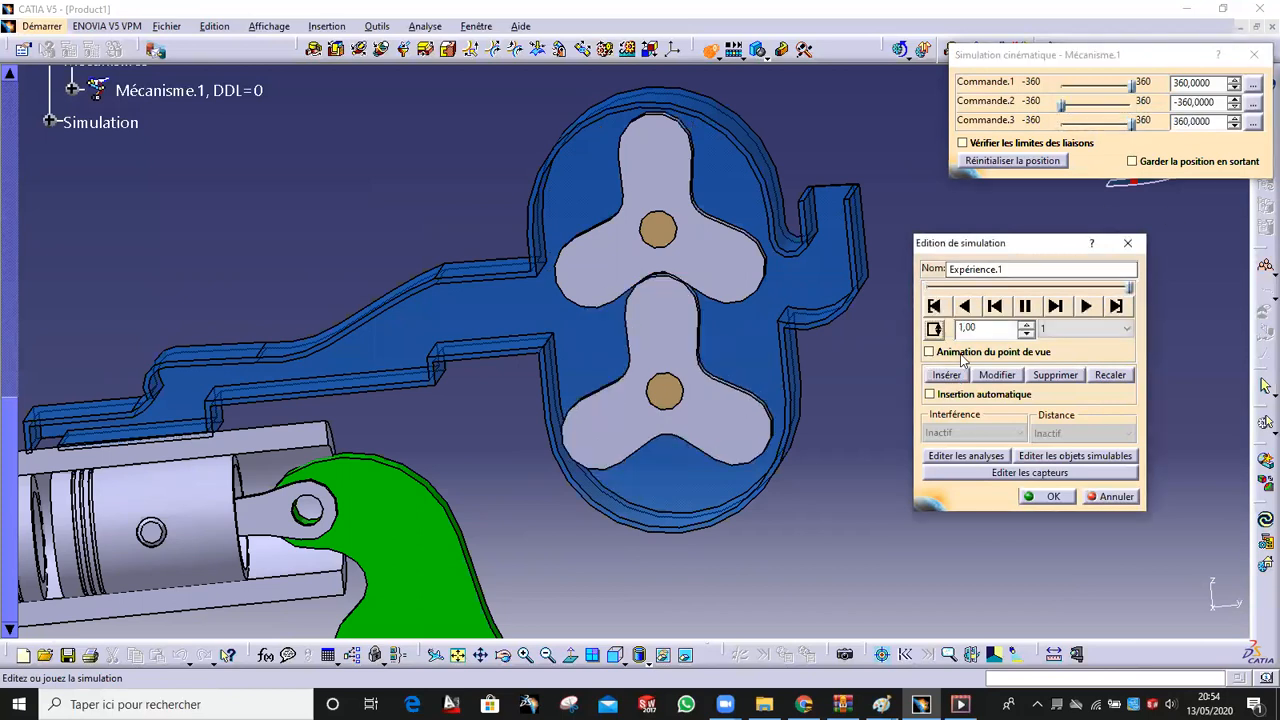
# Set the simulation's interpolation step to 0.01 and play the engine and blower motion
pyautogui.click(1094, 329)
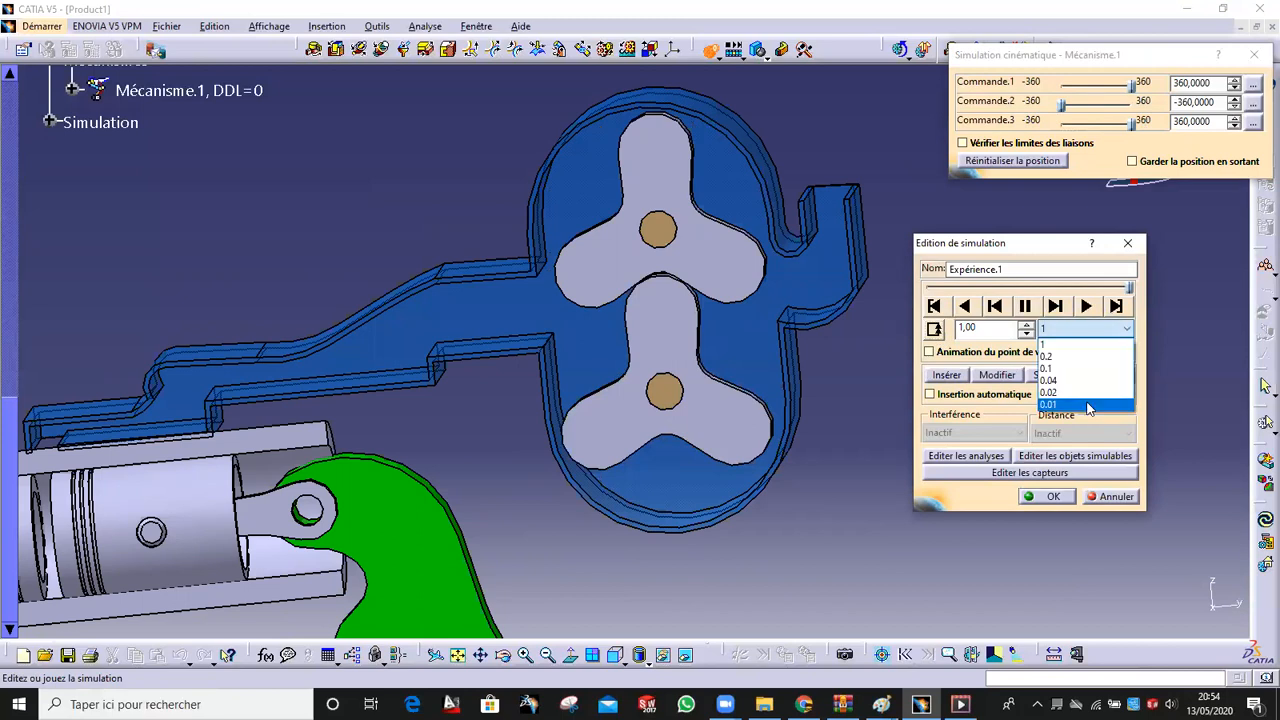
pyautogui.click(1085, 403)
pyautogui.moveTo(685, 246); pyautogui.dragTo(671, 323, button='middle')
pyautogui.moveTo(503, 371); pyautogui.dragTo(538, 382, button='middle')
pyautogui.moveTo(538, 382); pyautogui.dragTo(604, 402, button='middle')
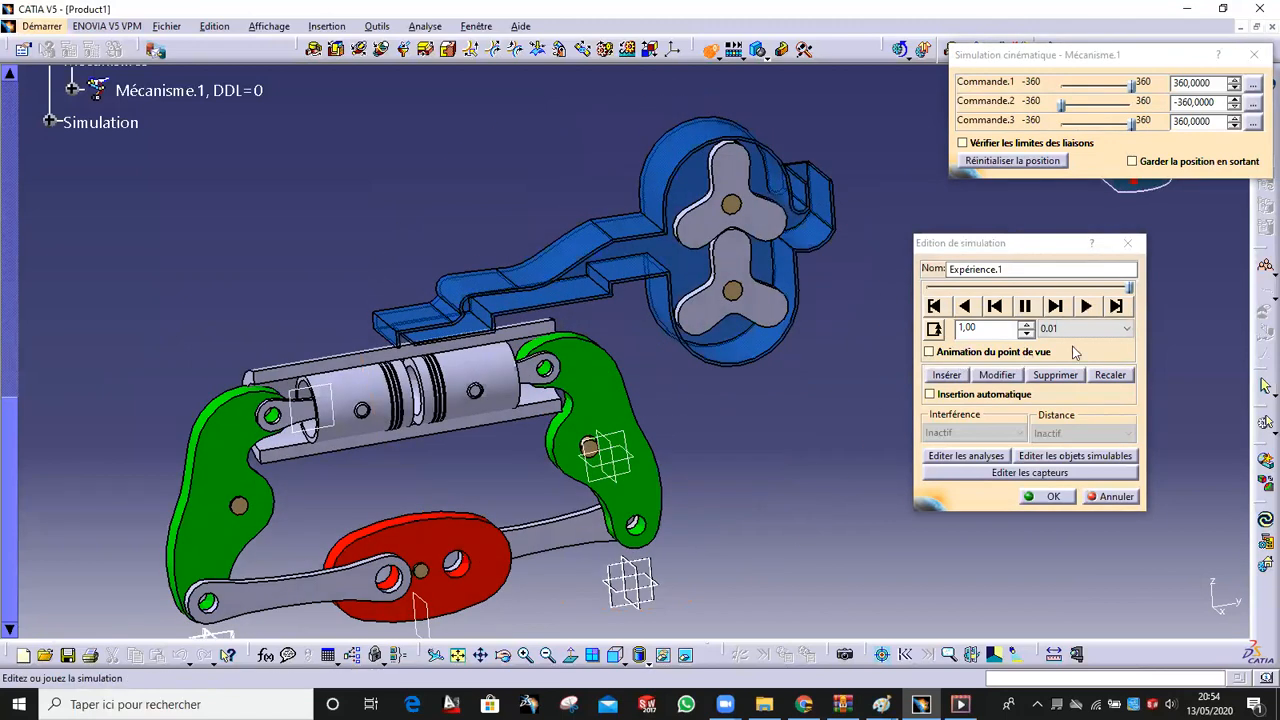
pyautogui.click(1087, 306)
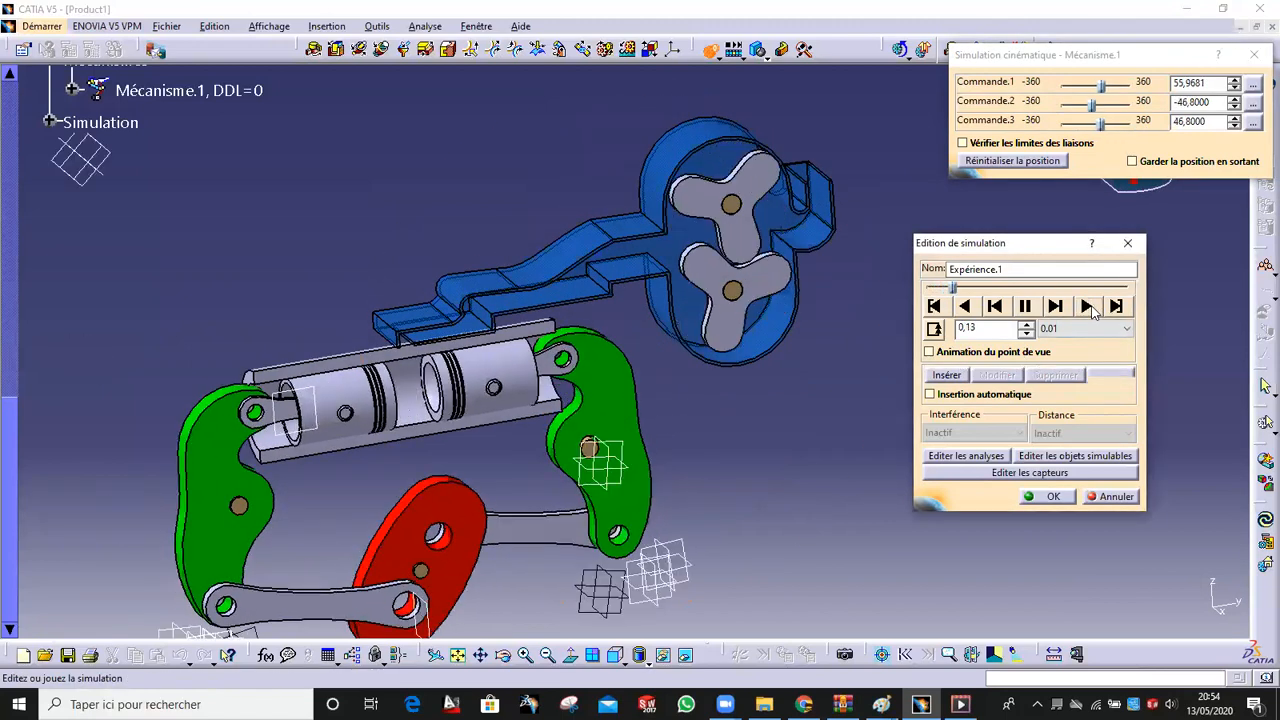
pyautogui.moveTo(658, 459); pyautogui.dragTo(659, 474, button='middle')
pyautogui.moveTo(700, 553); pyautogui.dragTo(675, 418, button='middle')
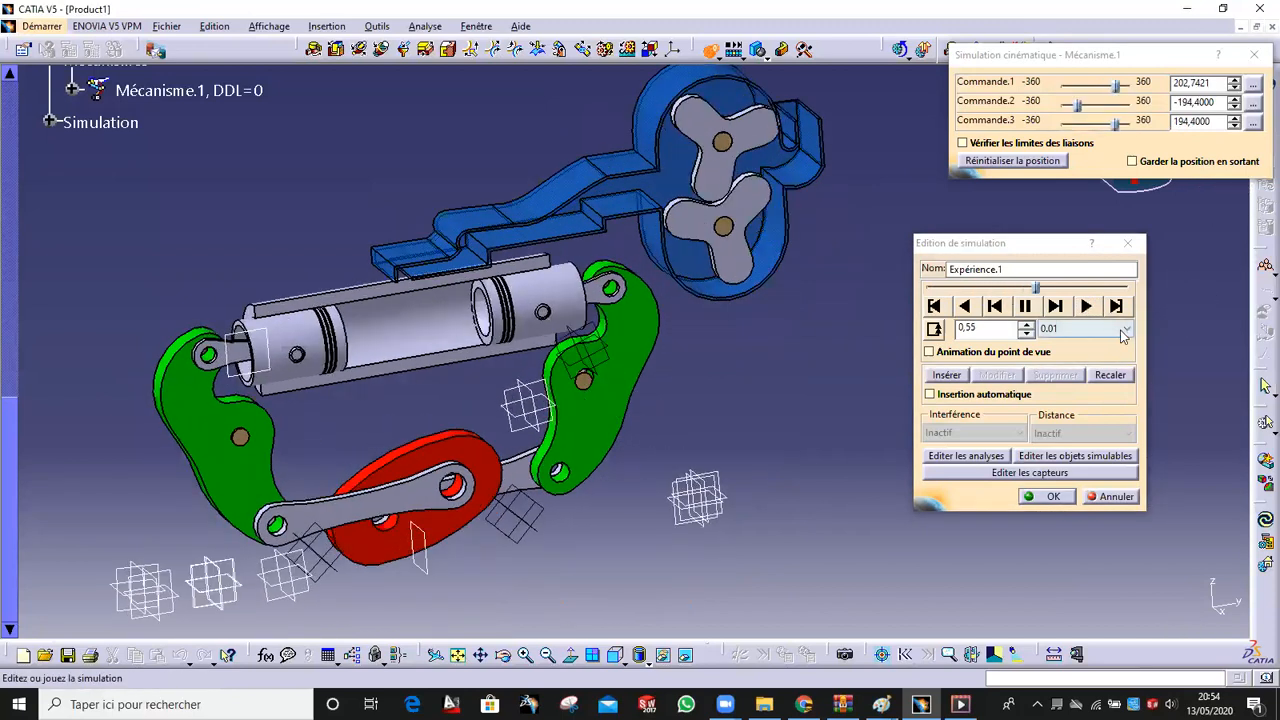
# Change the interpolation step to 0.02 and validate the simulation Expérience.1
pyautogui.click(1125, 329)
pyautogui.click(1075, 350)
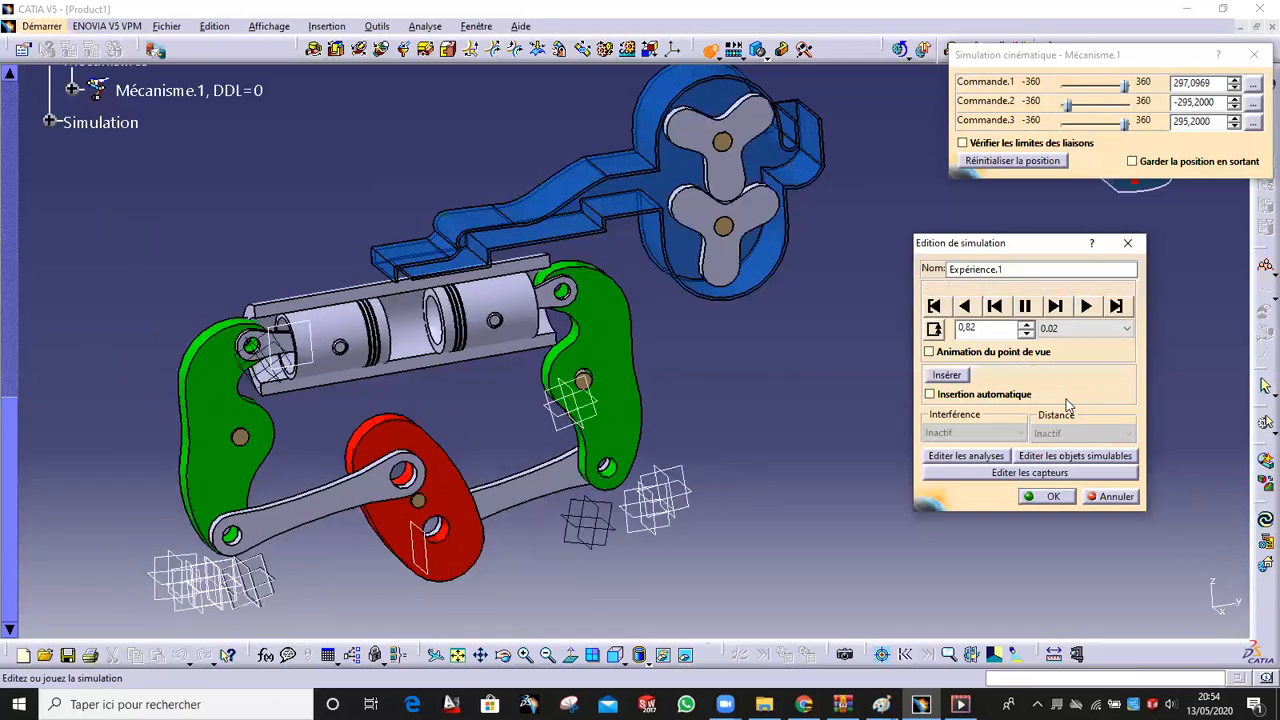
pyautogui.click(1052, 497)
# Activate the cylinder part for editing and start a sketch on the flat cut face of its upper wall
pyautogui.moveTo(561, 372); pyautogui.dragTo(626, 266, button='middle')
pyautogui.moveTo(606, 354); pyautogui.dragTo(611, 225, button='middle')
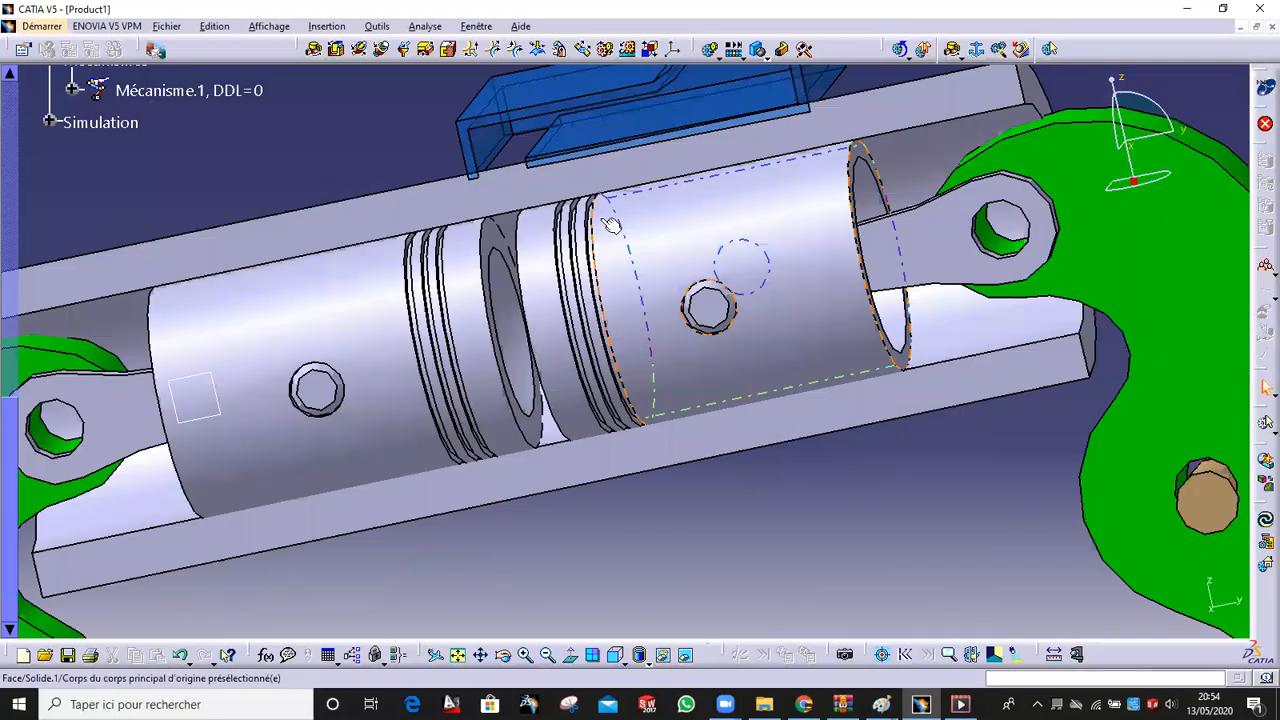
pyautogui.moveTo(541, 152)
pyautogui.mouseDown(button='middle')
pyautogui.moveTo(545, 179)
pyautogui.moveTo(528, 166)
pyautogui.mouseUp(button='middle')
pyautogui.click(528, 166)
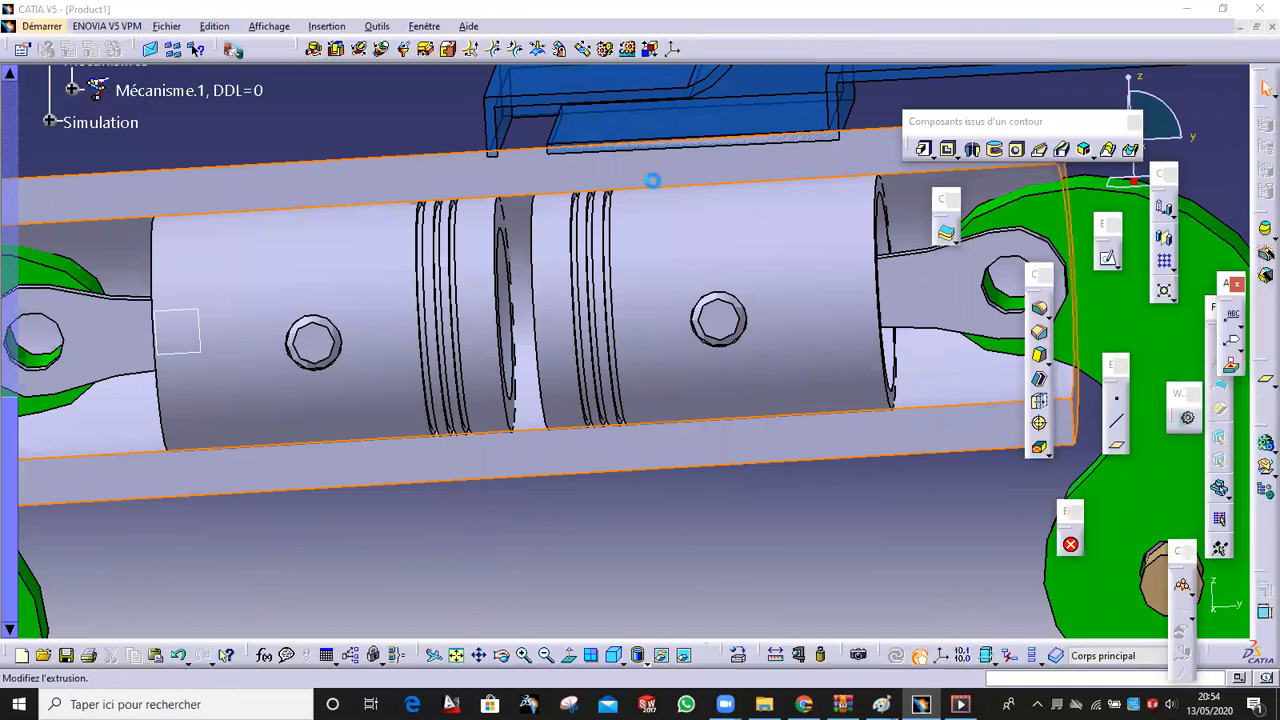
pyautogui.press('Escape')
pyautogui.click(1109, 260)
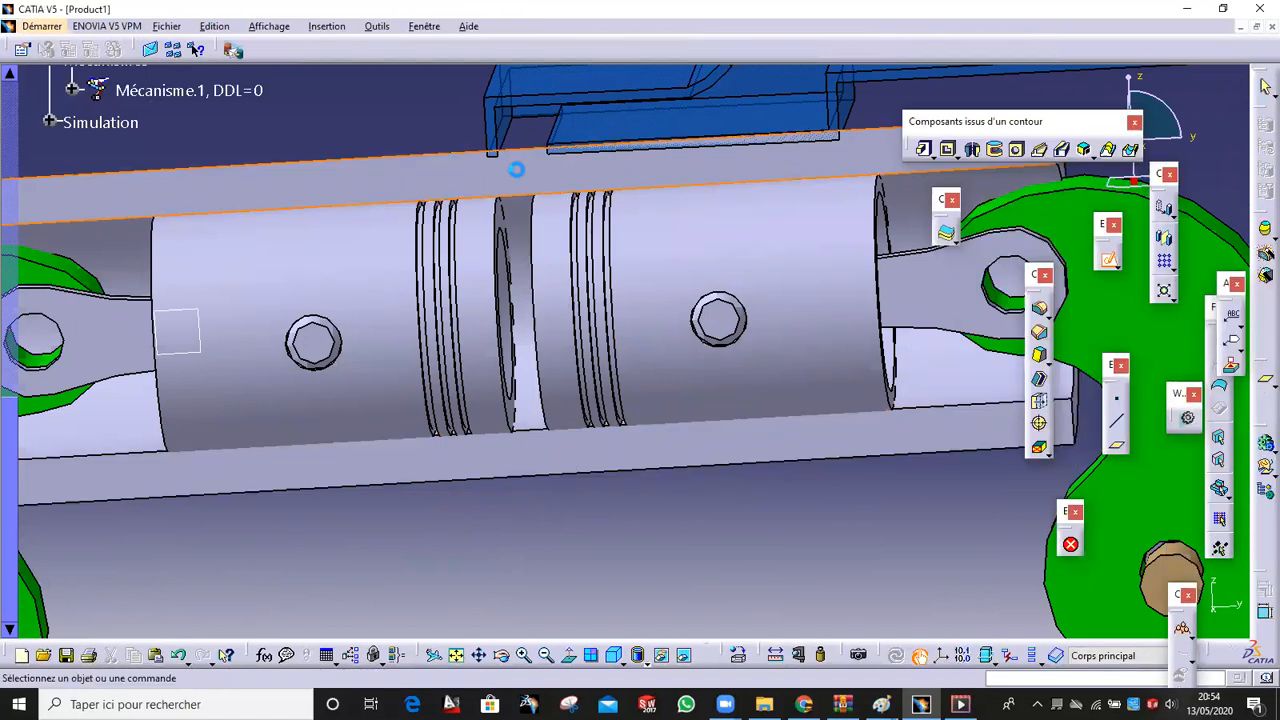
pyautogui.click(516, 170)
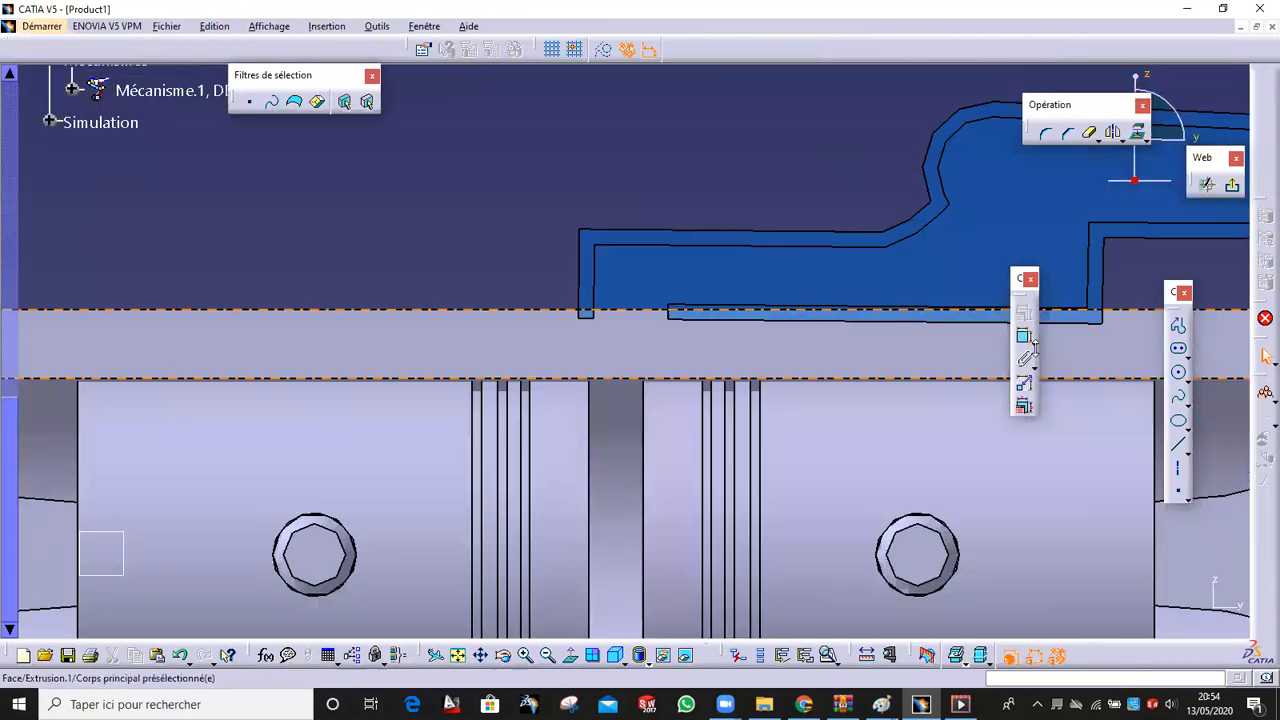
# Sketch a rectangle about 3 mm wide and 7 mm high across the cylinder wall beneath the blower duct, and exit the sketch
pyautogui.click(1188, 355)
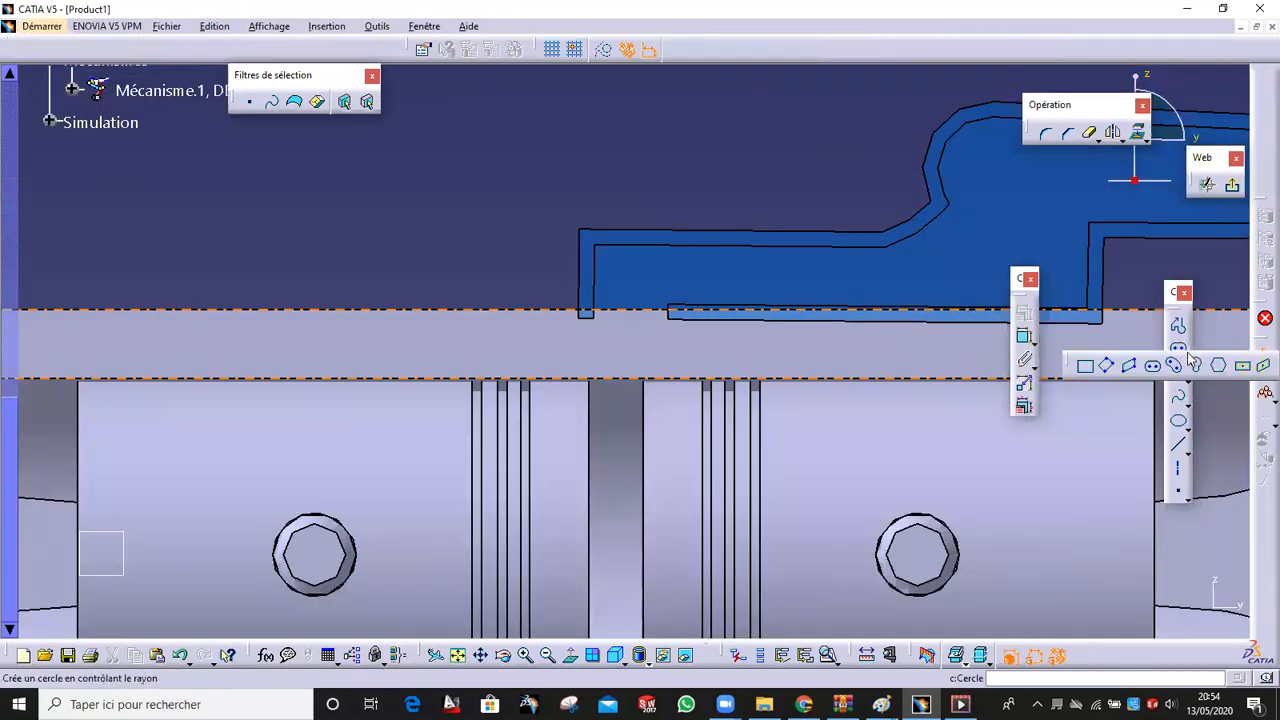
pyautogui.click(597, 288)
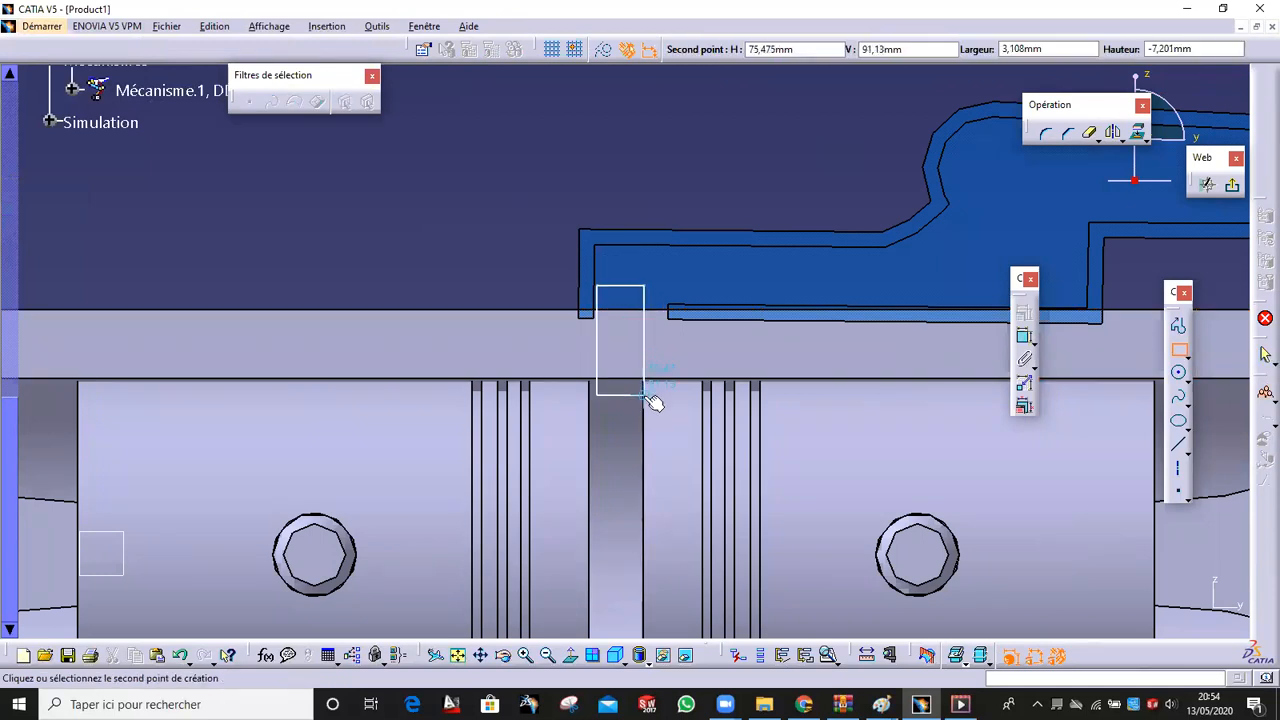
pyautogui.click(641, 396)
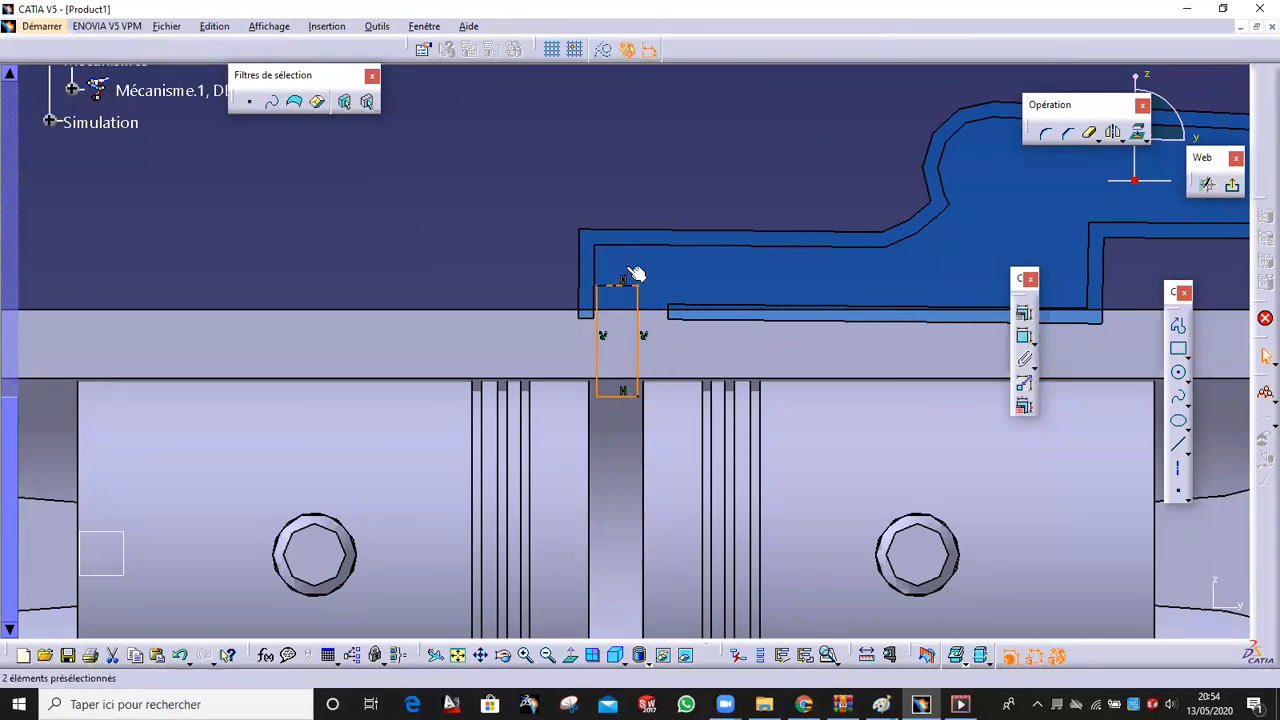
pyautogui.moveTo(787, 198); pyautogui.dragTo(729, 185, button='middle')
pyautogui.click(1239, 187)
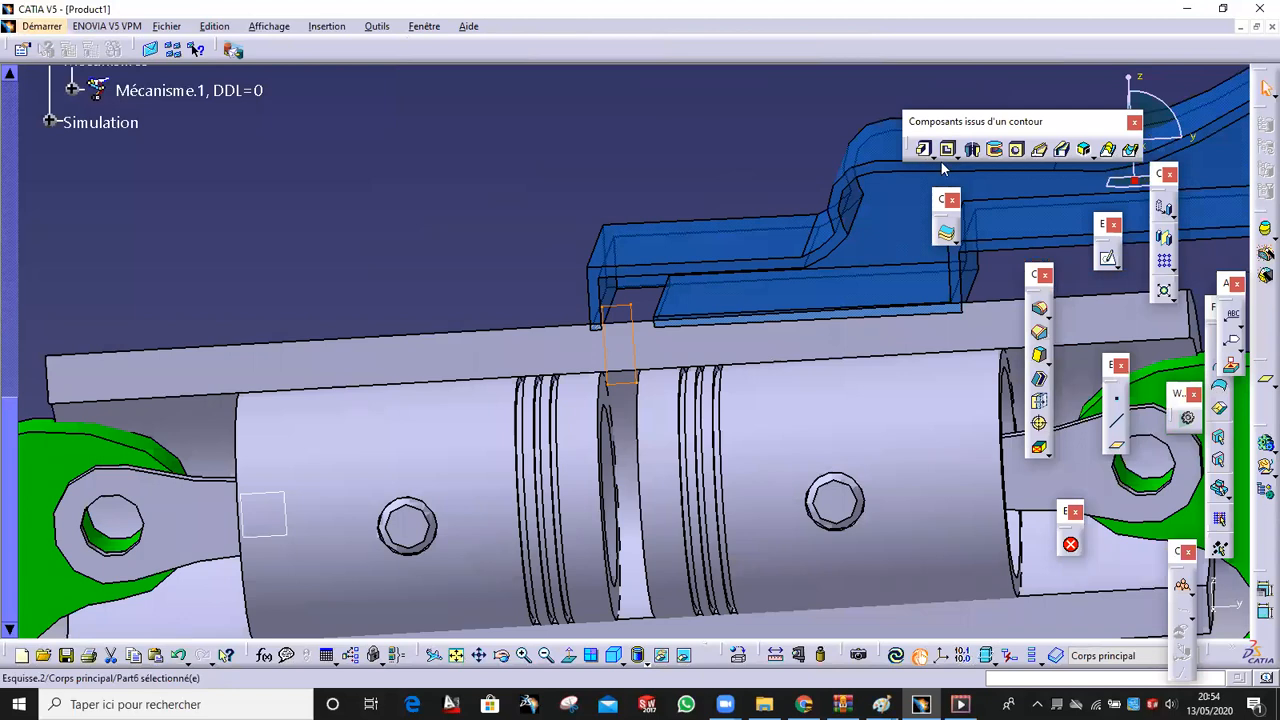
# Cut the sketched rectangle into the cylinder wall as a pocket 7 mm deep
pyautogui.click(947, 150)
pyautogui.moveTo(521, 298); pyautogui.dragTo(395, 125, button='middle')
pyautogui.moveTo(347, 174); pyautogui.dragTo(640, 308)
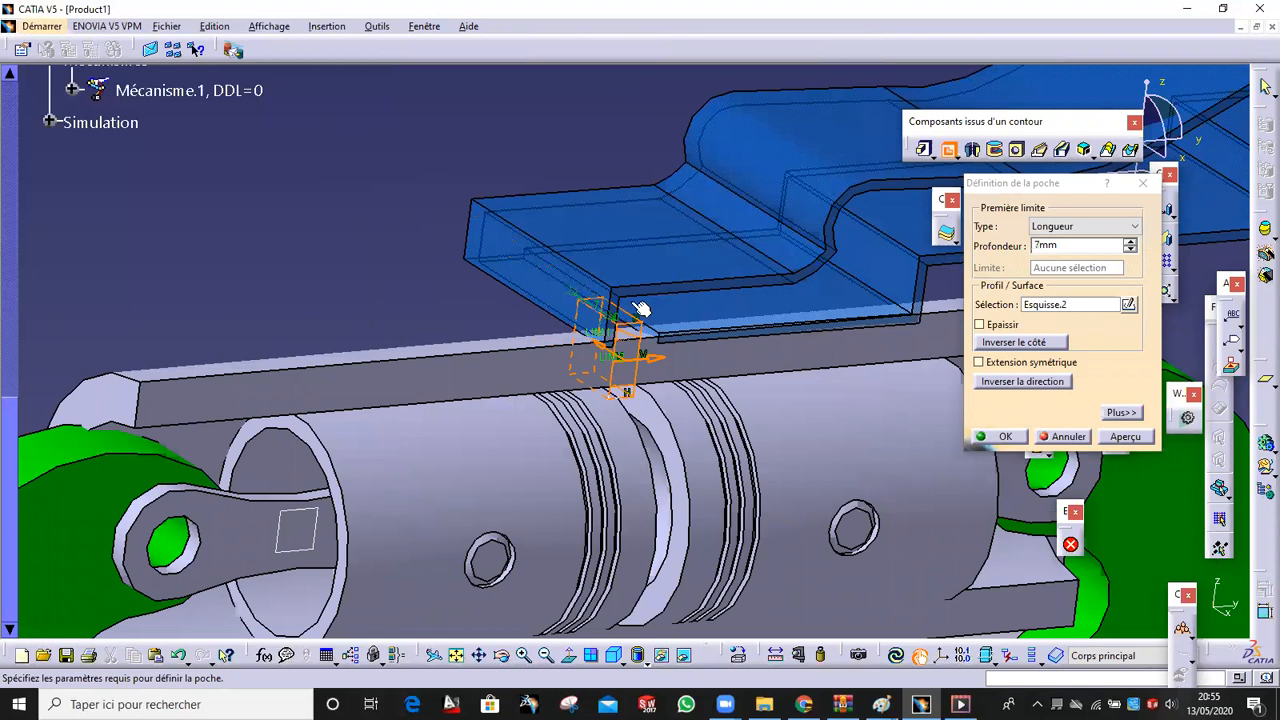
pyautogui.click(1125, 436)
pyautogui.moveTo(689, 371); pyautogui.dragTo(740, 375, button='middle')
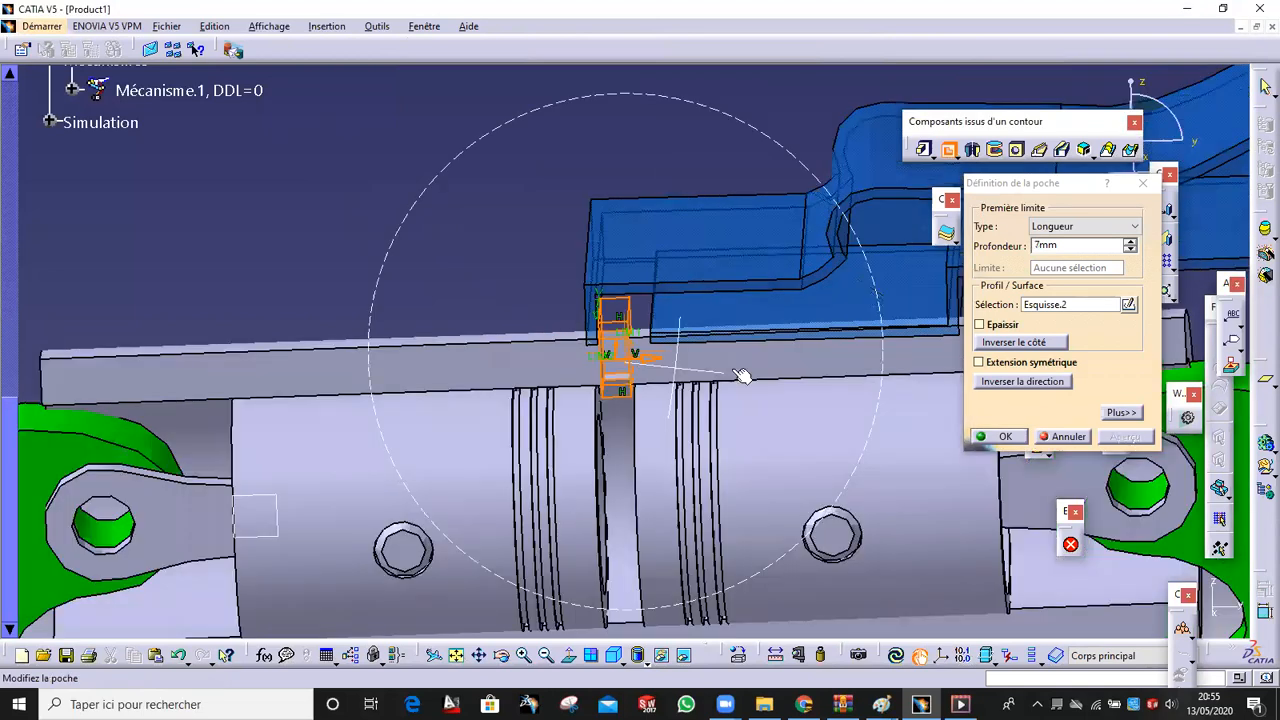
pyautogui.click(1000, 437)
# Examine the pocket in the cylinder wall between the blower duct and the pistons, within the whole assembly
pyautogui.moveTo(529, 241); pyautogui.dragTo(555, 140, button='middle')
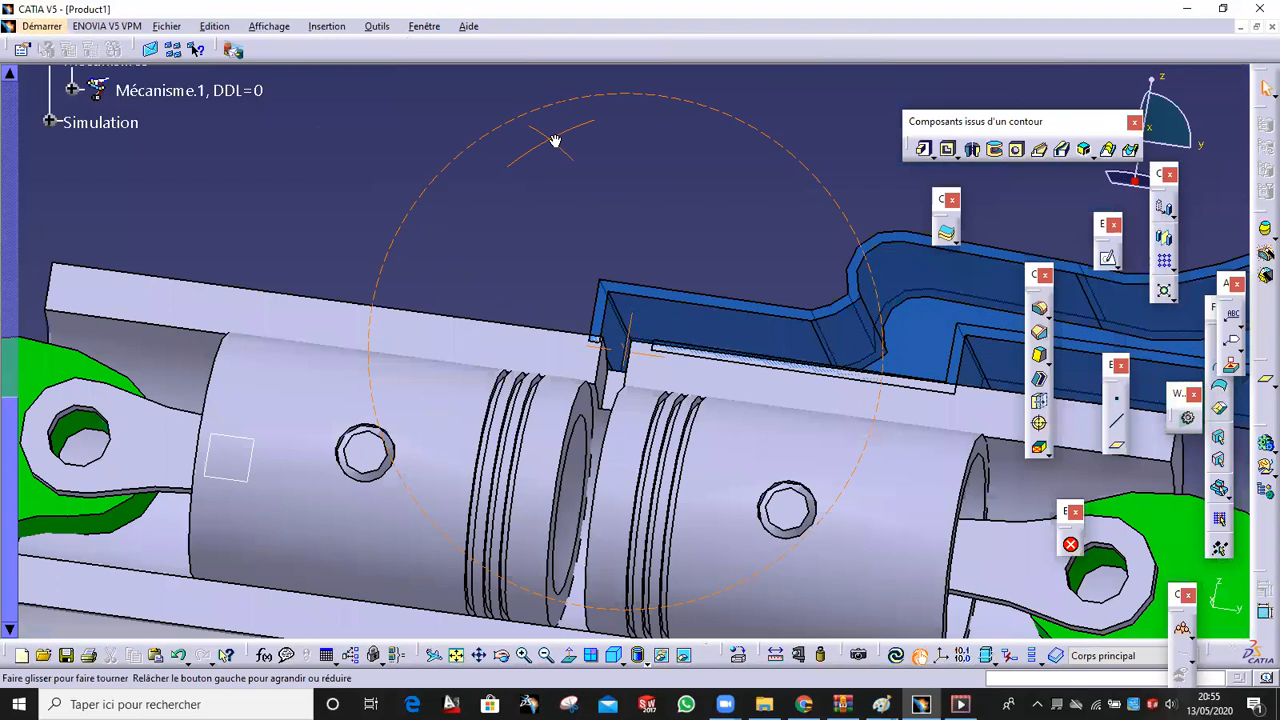
pyautogui.moveTo(628, 272); pyautogui.dragTo(701, 372, button='middle')
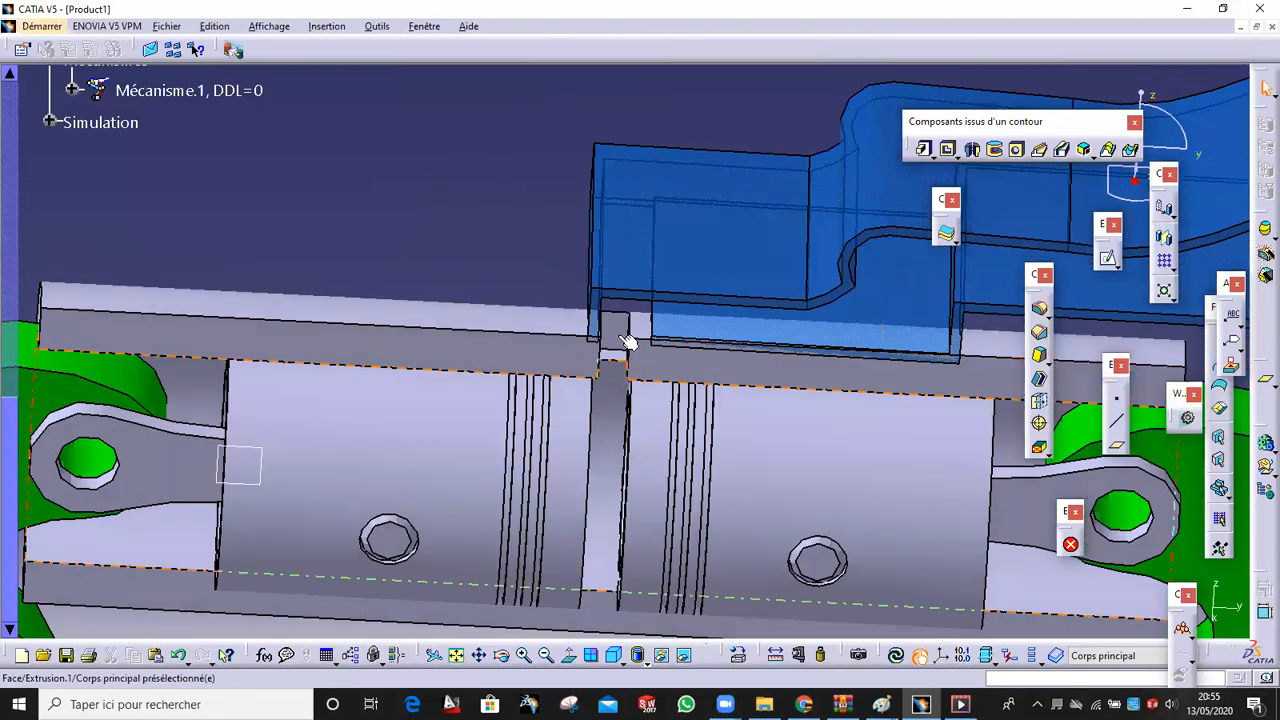
pyautogui.moveTo(633, 315); pyautogui.dragTo(623, 491, button='middle')
pyautogui.moveTo(540, 477); pyautogui.dragTo(712, 270, button='middle')
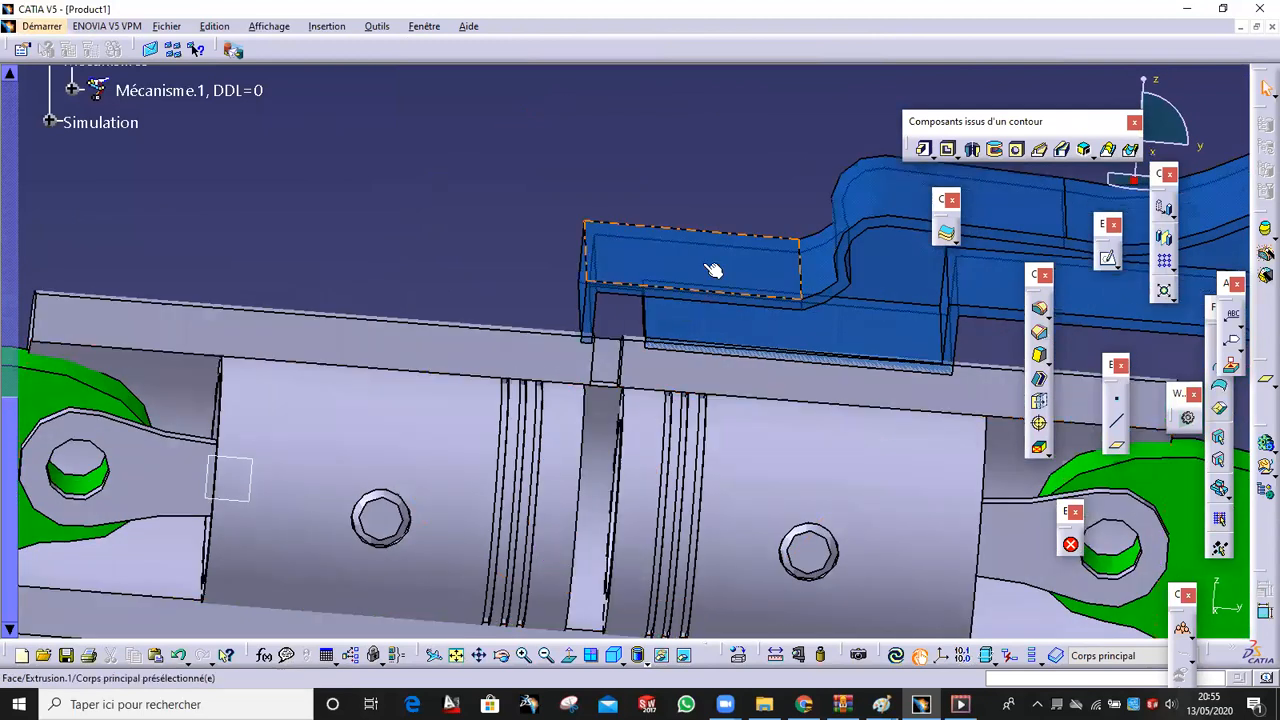
pyautogui.moveTo(990, 286); pyautogui.dragTo(851, 380, button='middle')
pyautogui.moveTo(800, 303); pyautogui.dragTo(745, 355, button='middle')
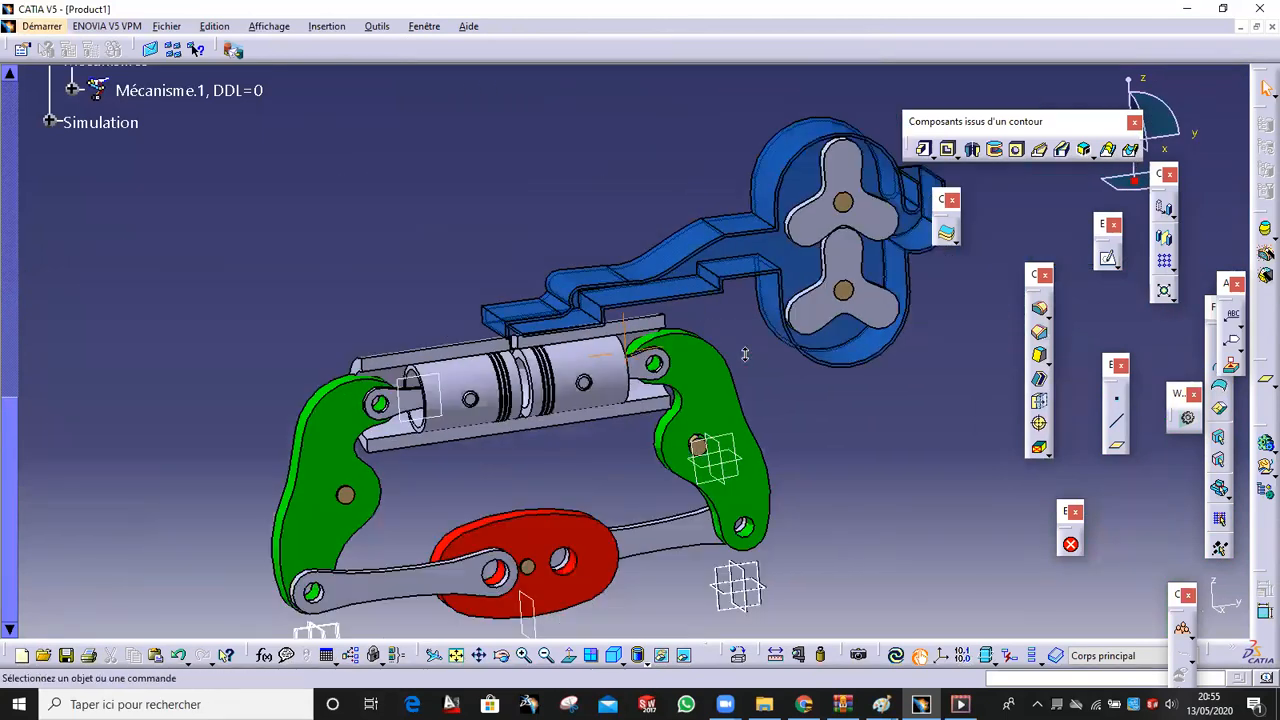